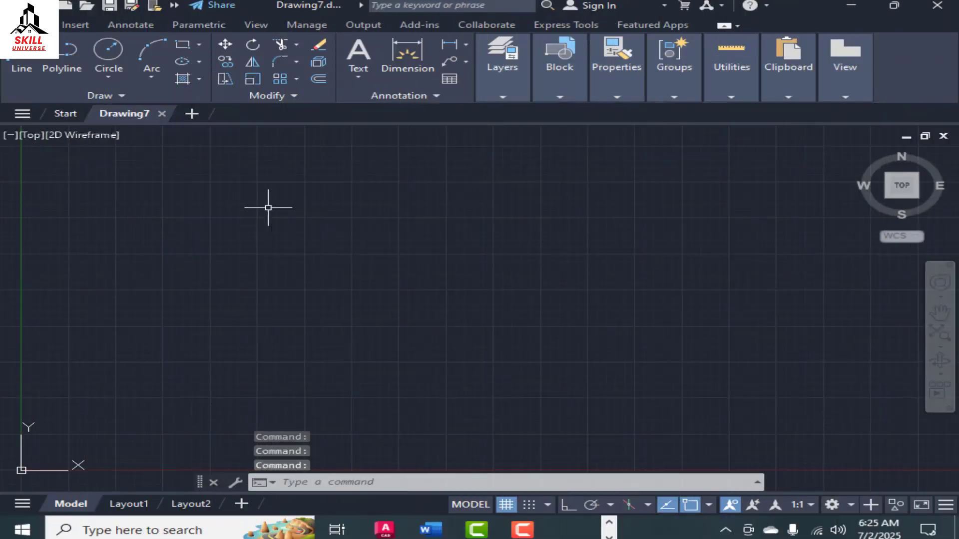
Set the drawing's length units to Architectural with a precision of 0'-0".
scroll(268, 207, down, 4)
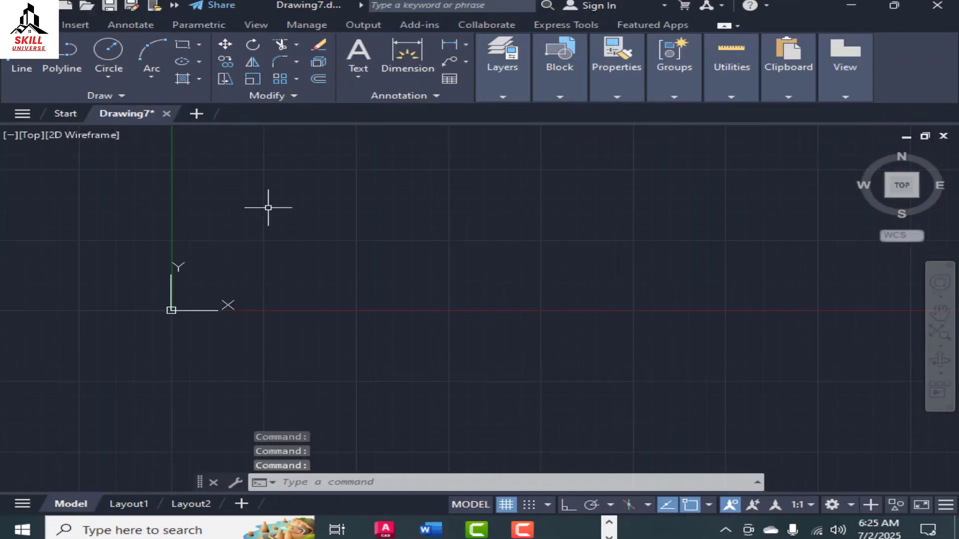
scroll(328, 208, up, 4)
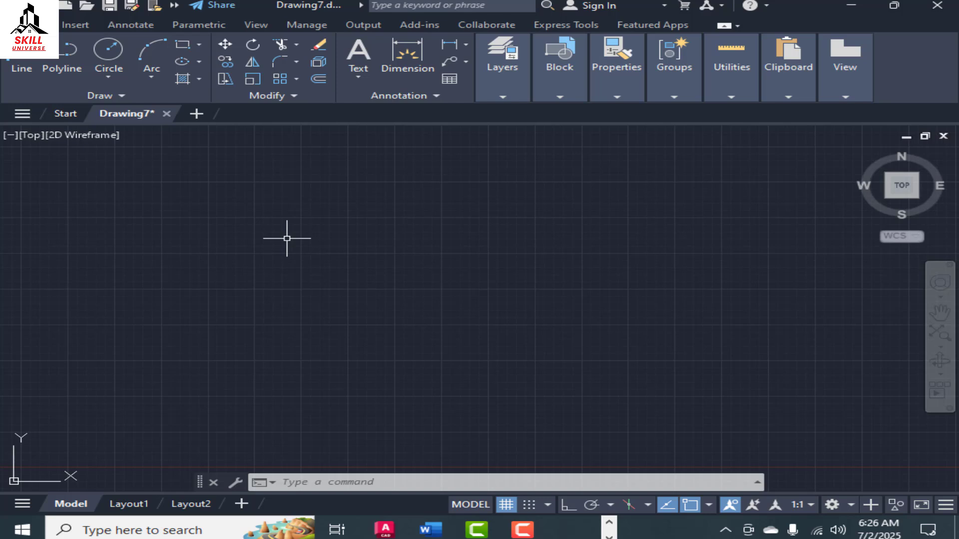
text(un)
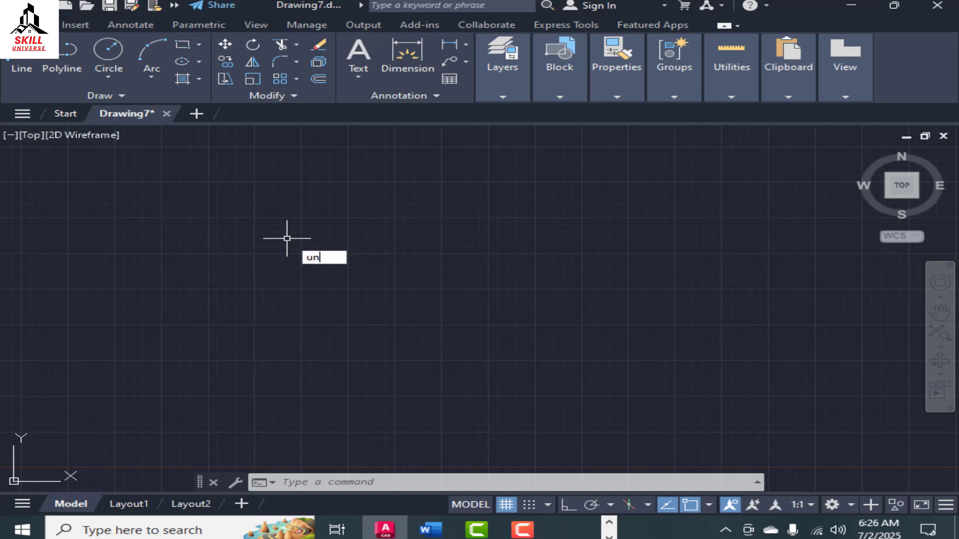
key(Return)
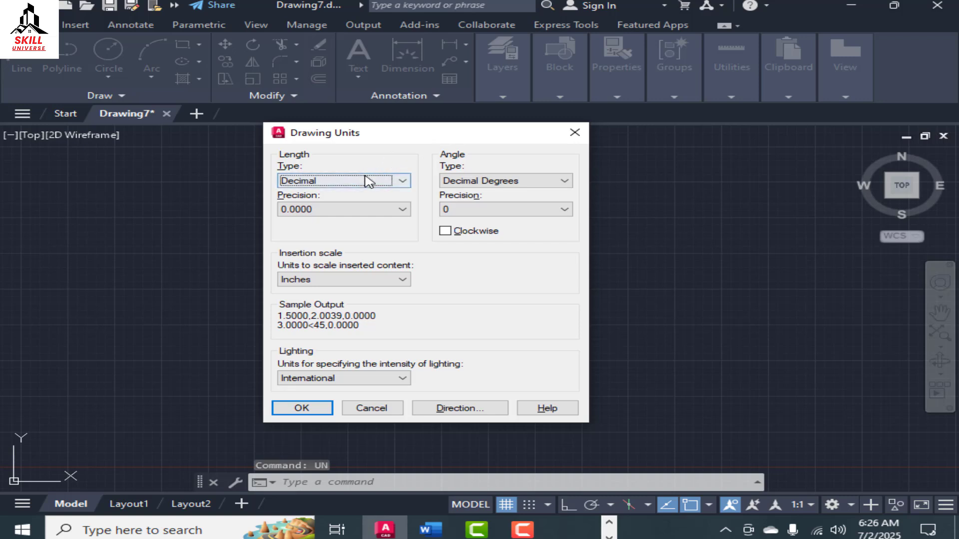
click(400, 180)
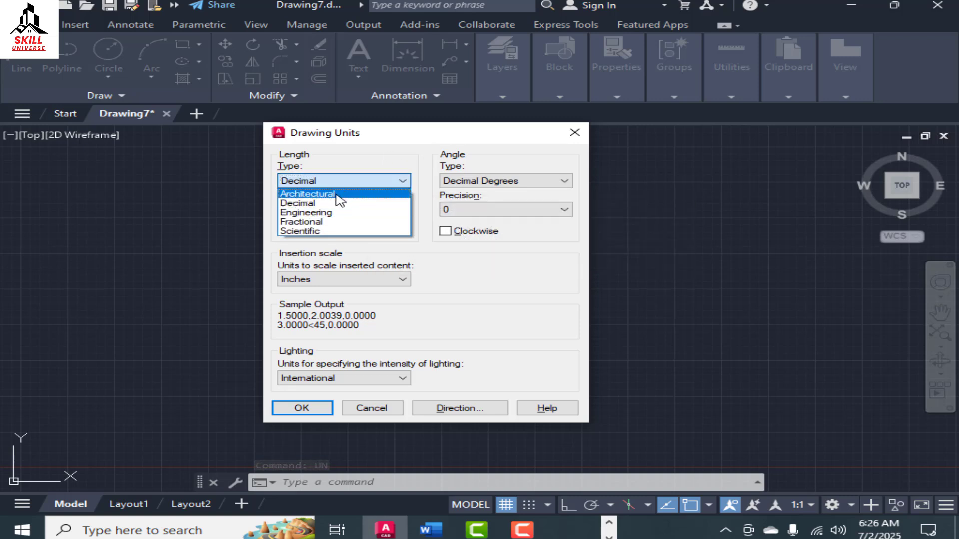
click(377, 153)
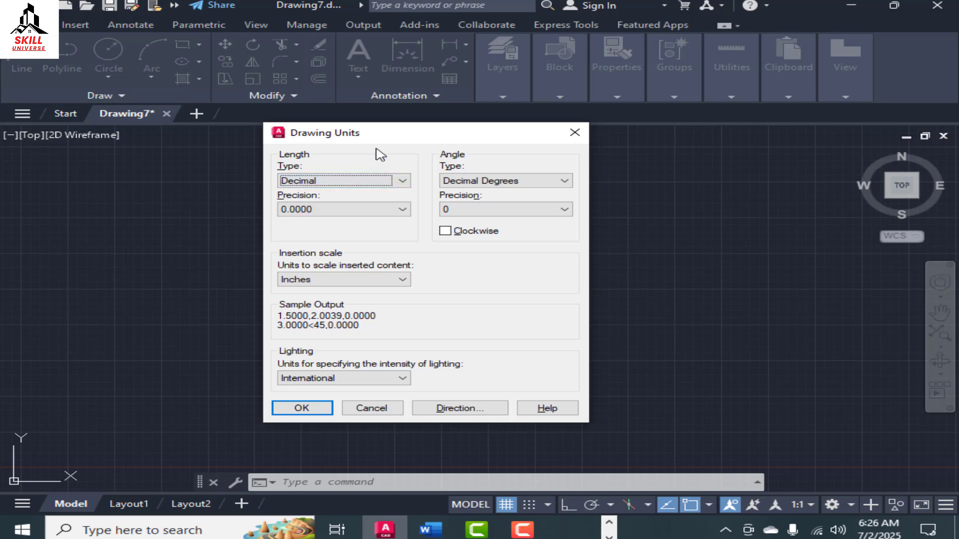
click(370, 182)
click(368, 154)
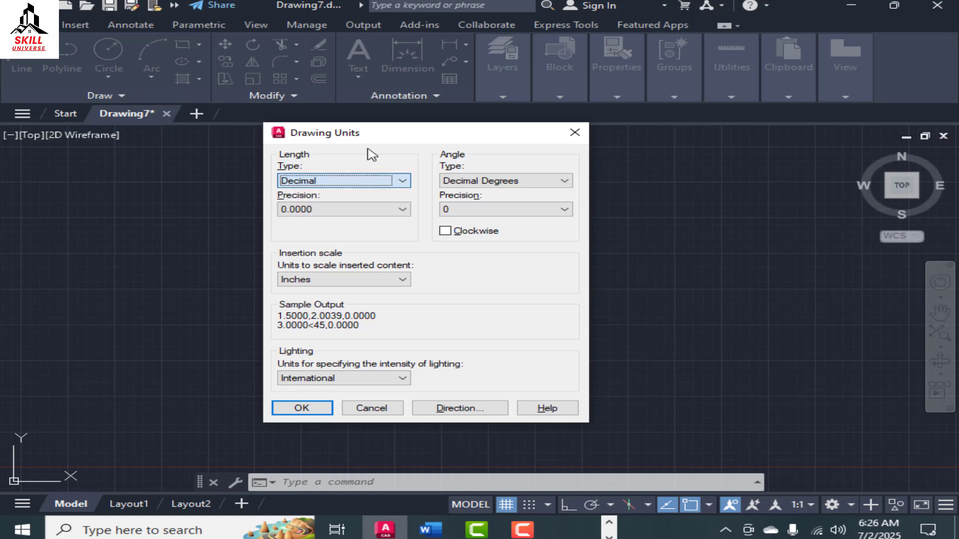
click(364, 181)
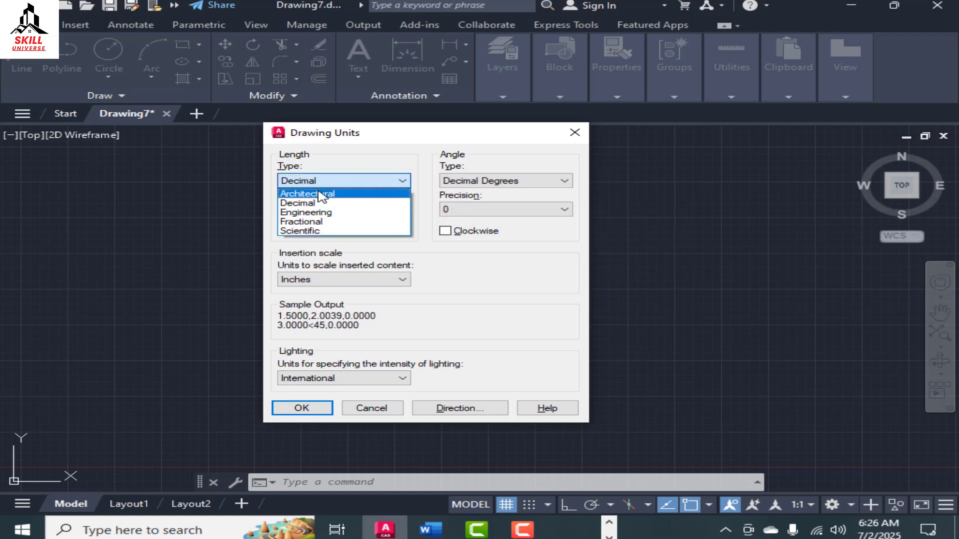
click(320, 195)
click(321, 209)
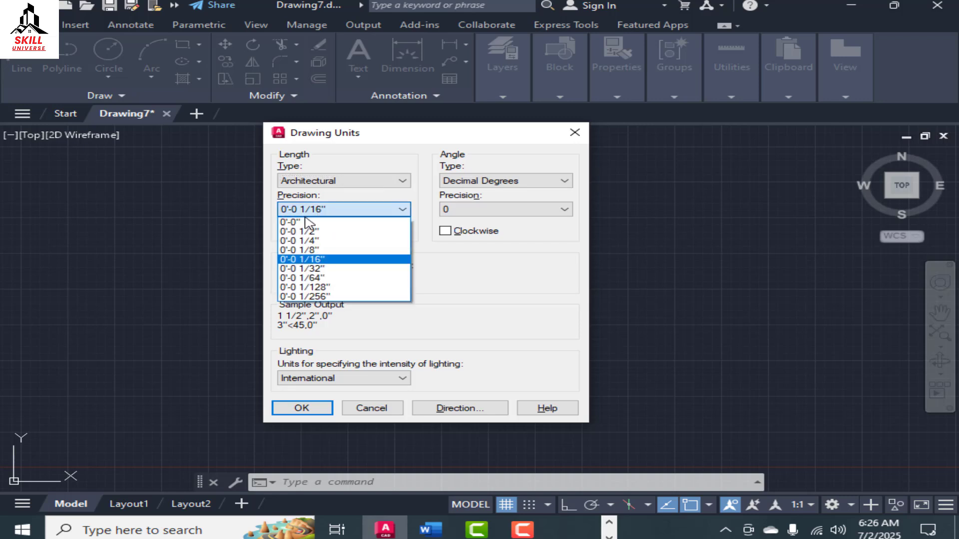
click(302, 222)
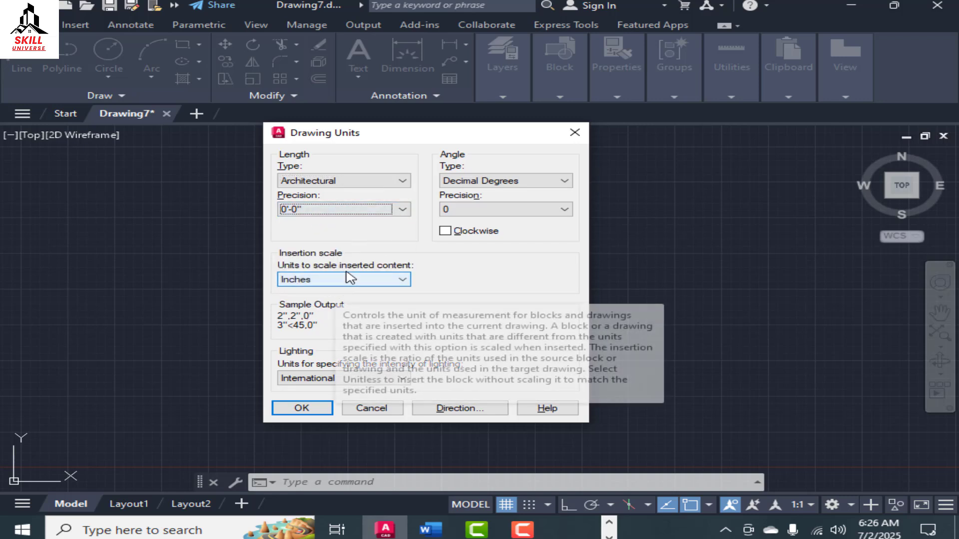
Choose Inches as the insertion scale for inserted content and accept the drawing units.
click(359, 281)
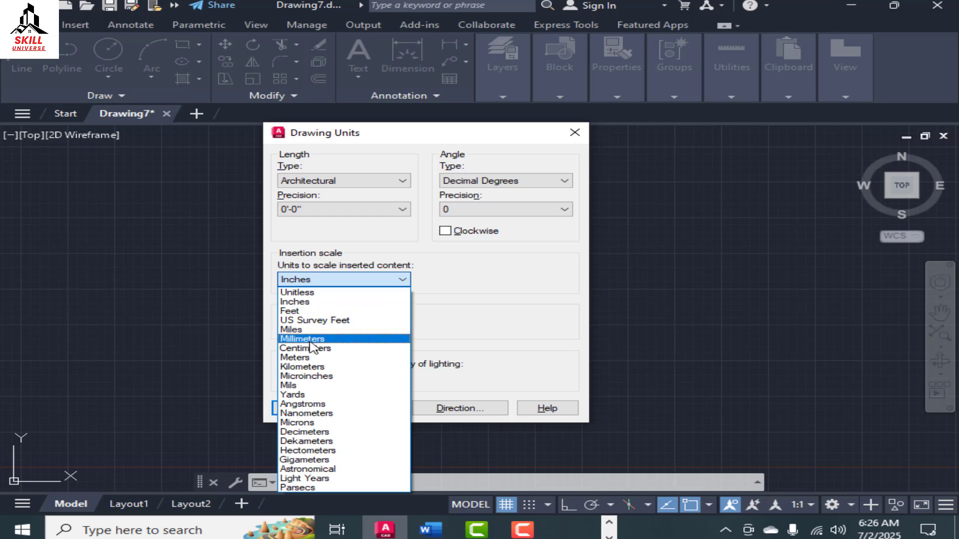
click(316, 303)
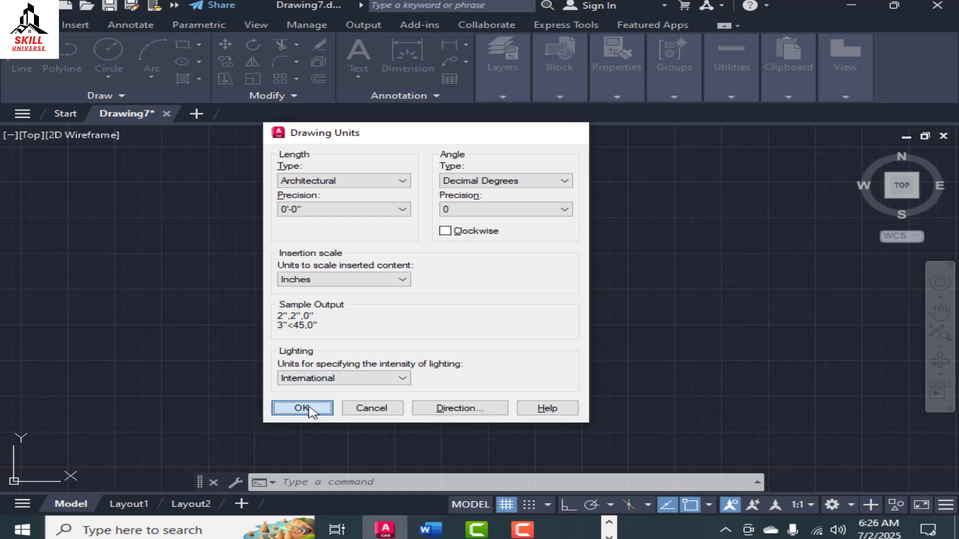
click(302, 408)
Create a new layer named Walls and set its lineweight to 0.30 mm.
click(503, 96)
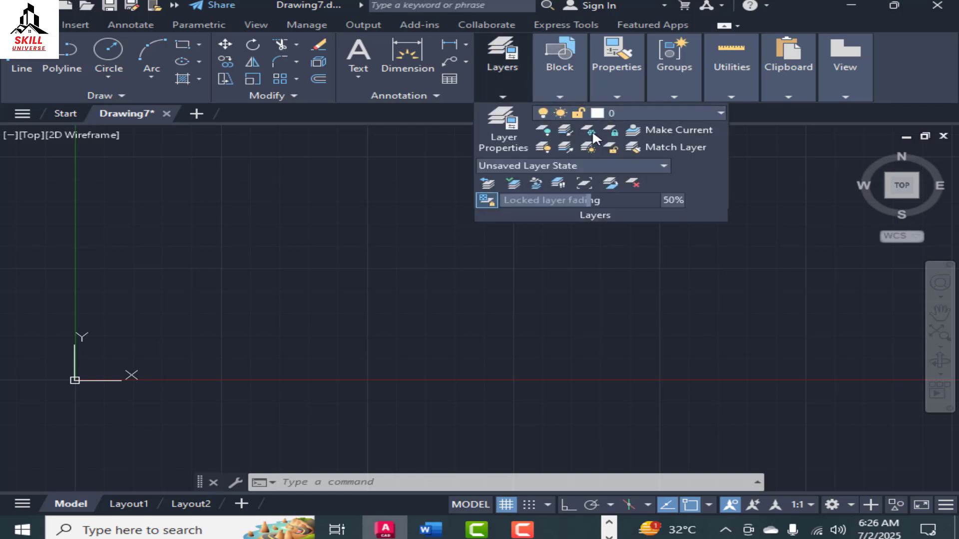
click(502, 129)
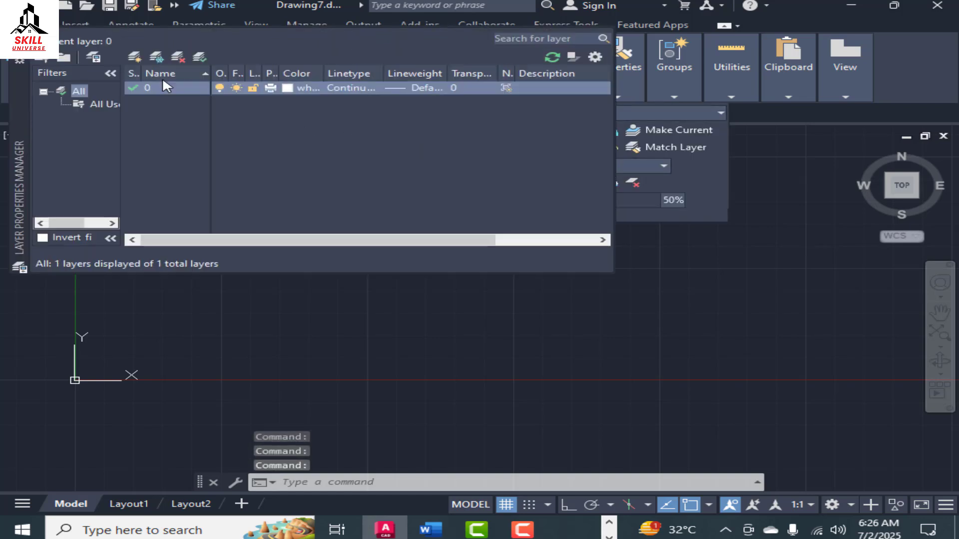
click(134, 57)
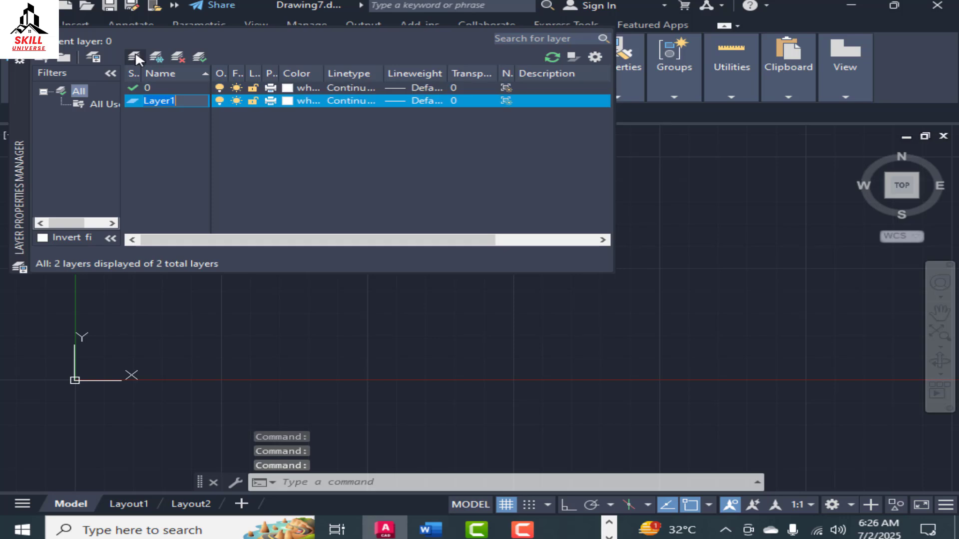
text(Walls)
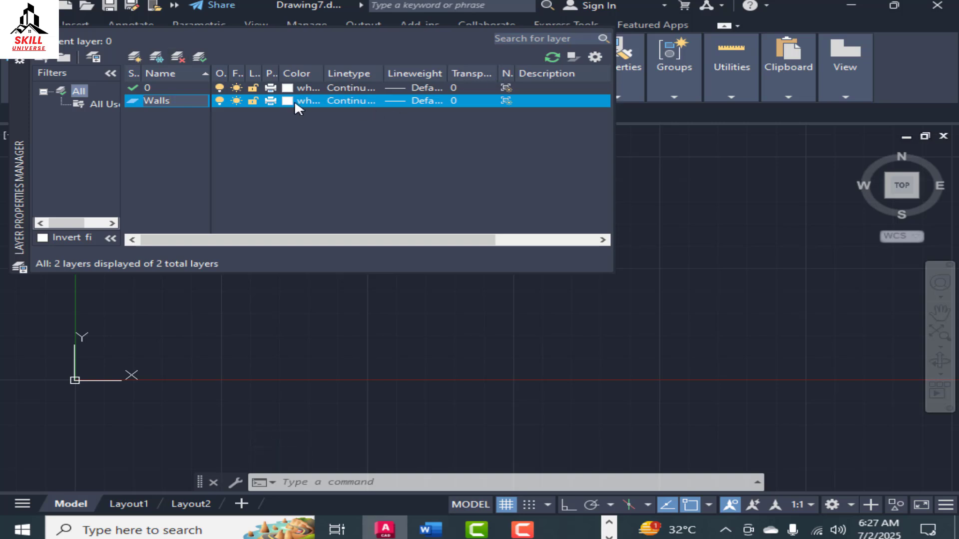
click(397, 97)
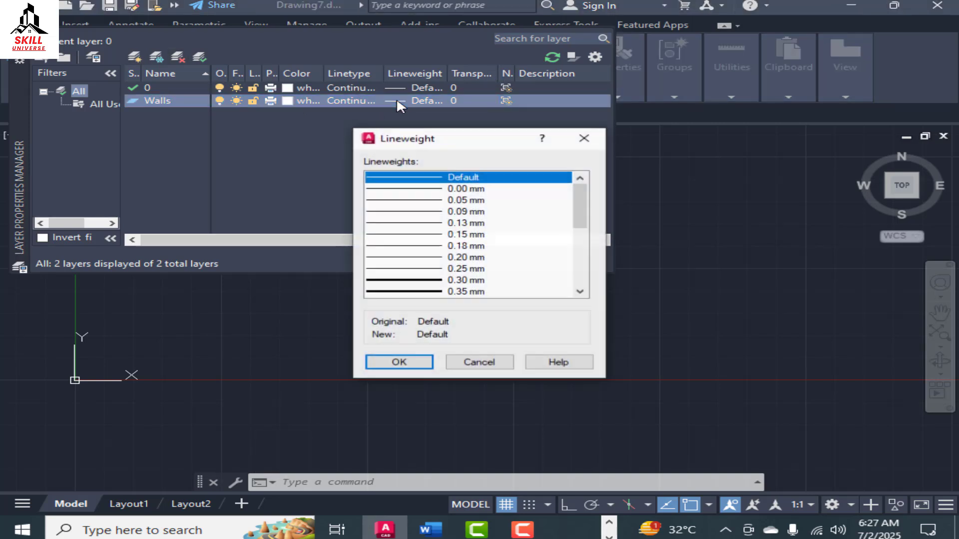
click(468, 282)
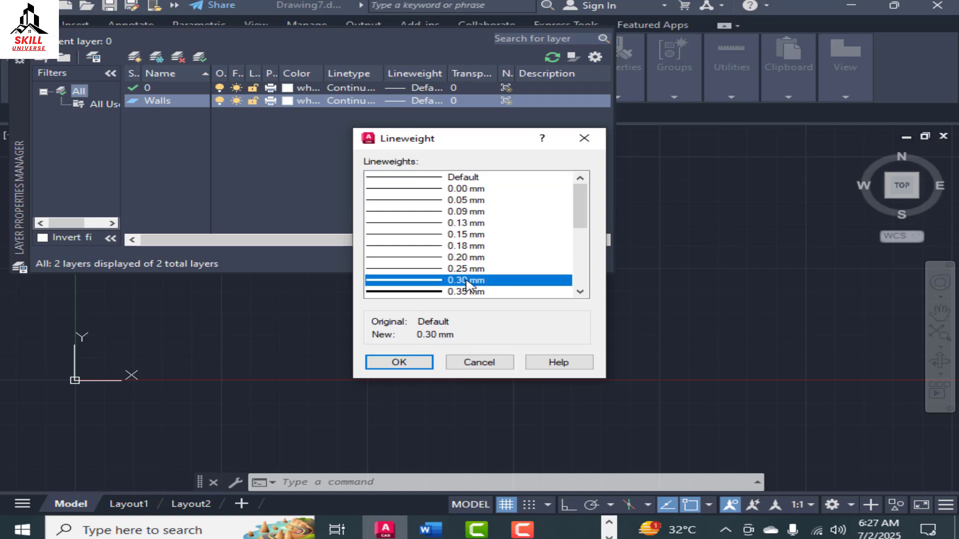
click(419, 365)
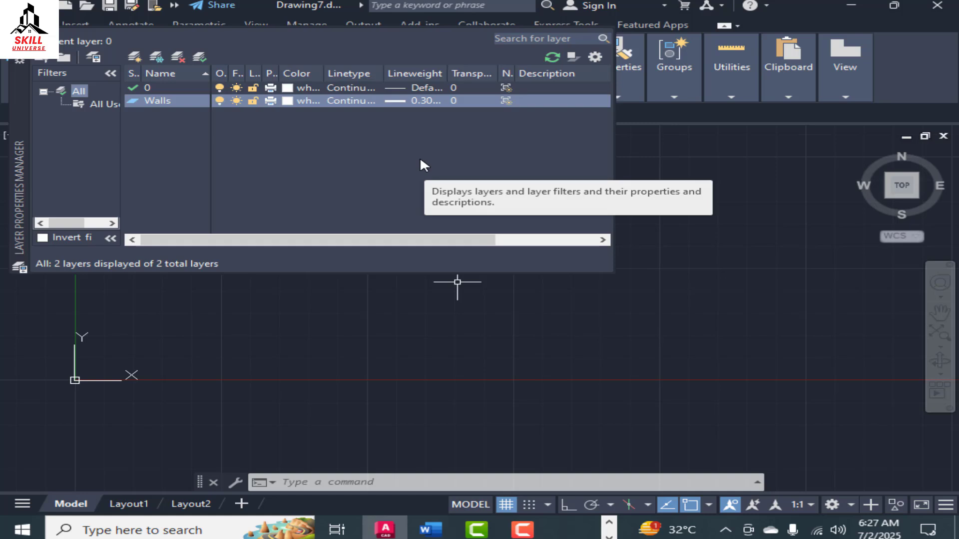
Create a new layer named doors and set its color to magenta.
click(135, 57)
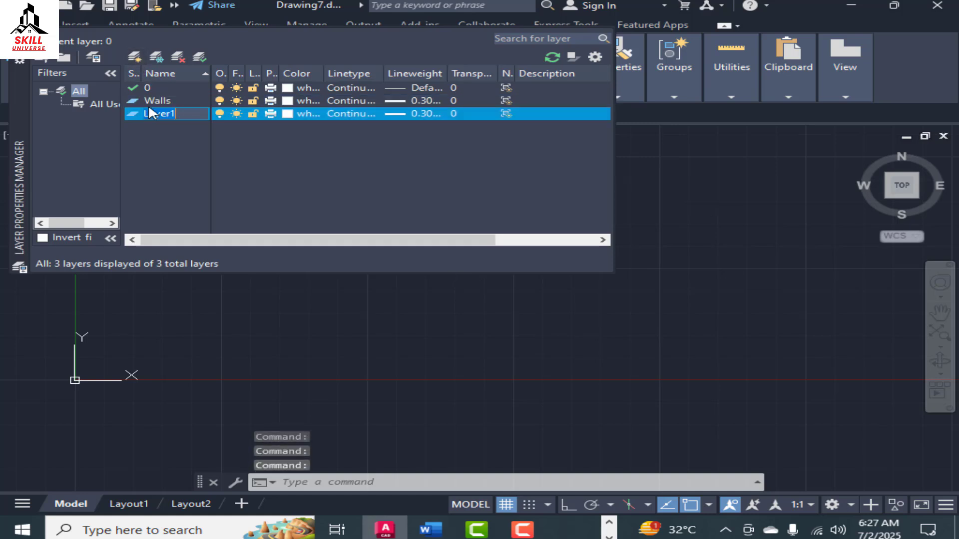
text(c)
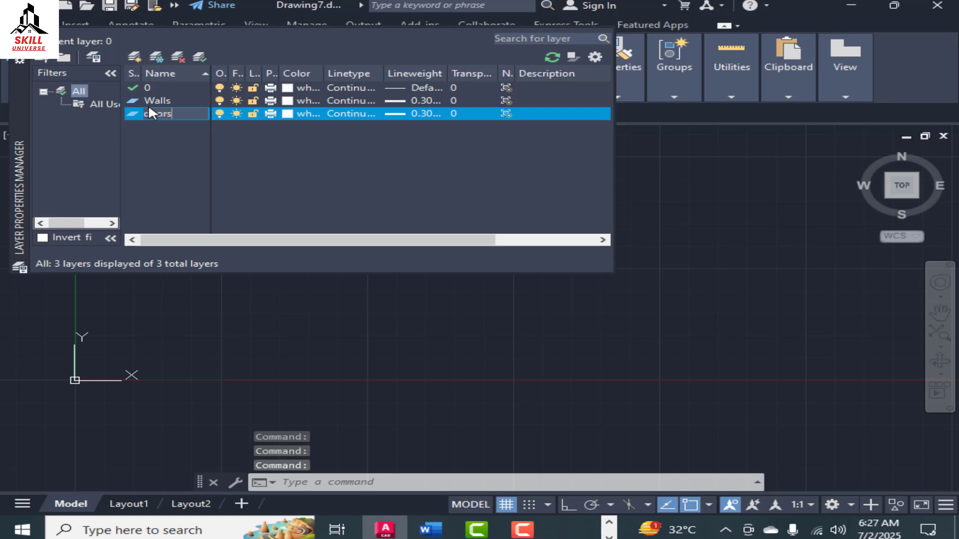
click(289, 113)
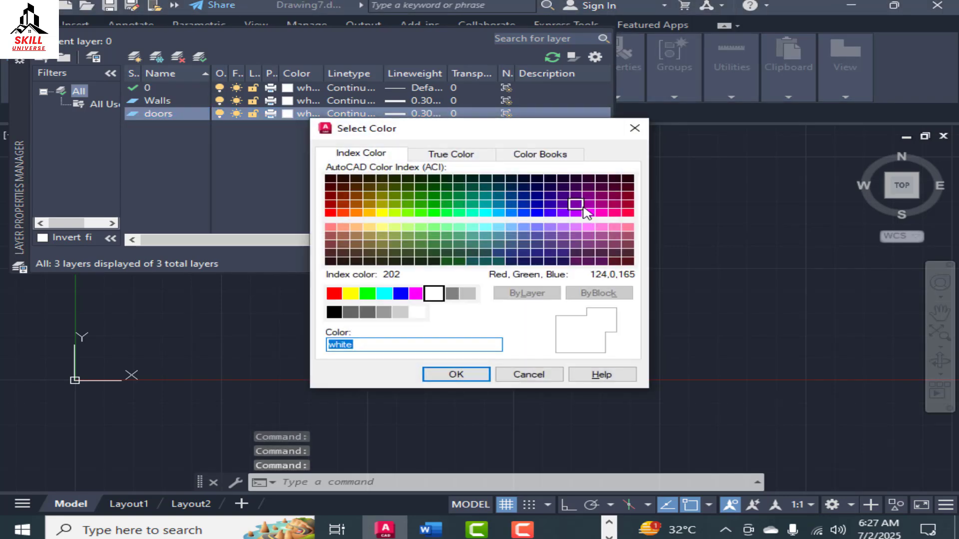
click(417, 293)
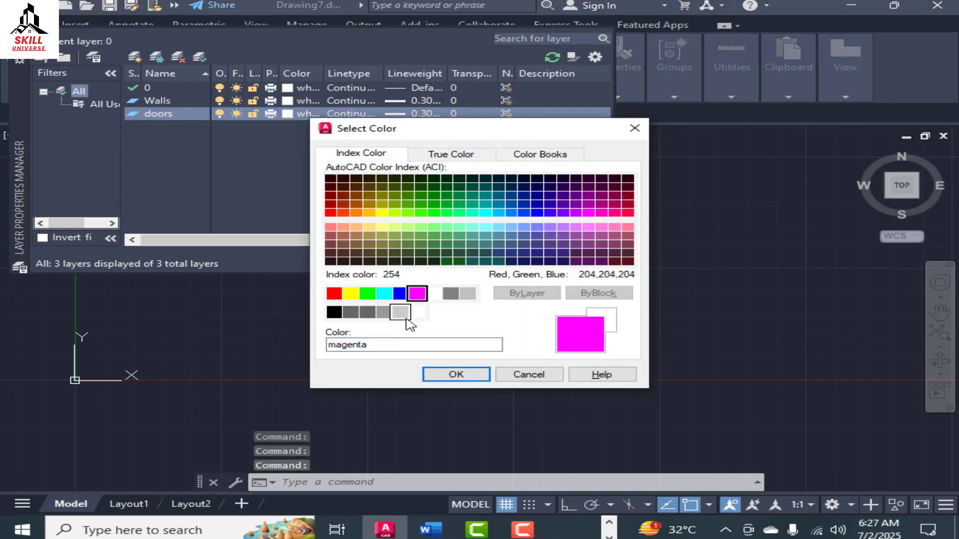
click(456, 376)
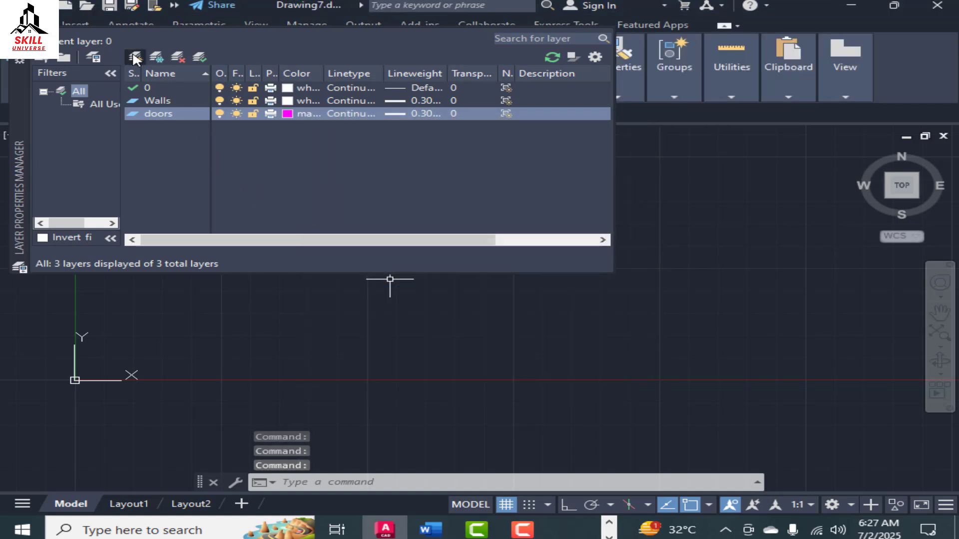
Create a new layer named windows and set its color to cyan.
click(136, 59)
text(win)
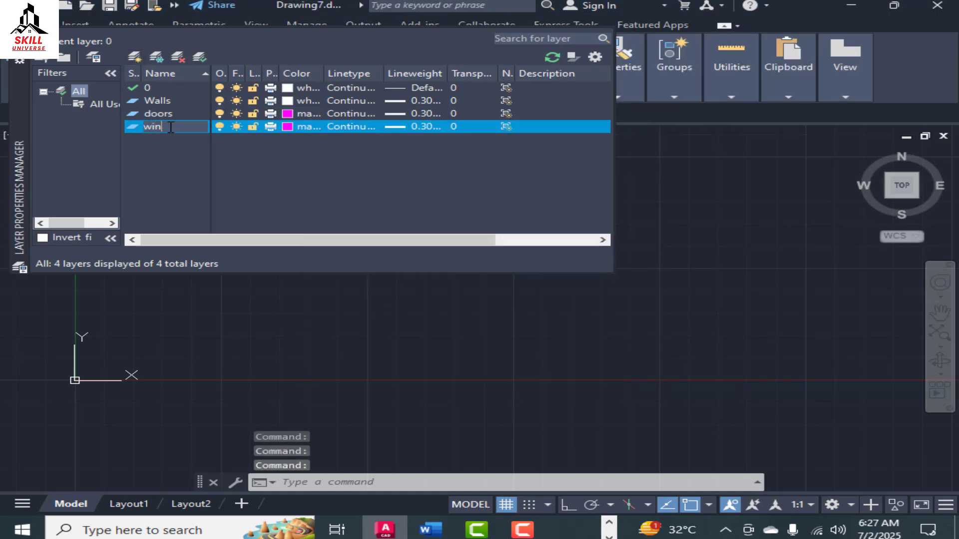
text(dows)
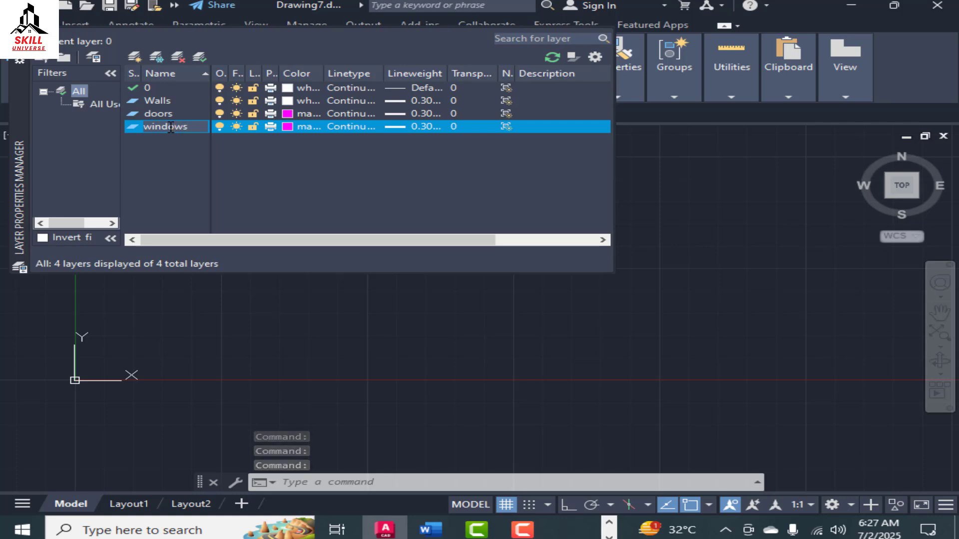
click(292, 124)
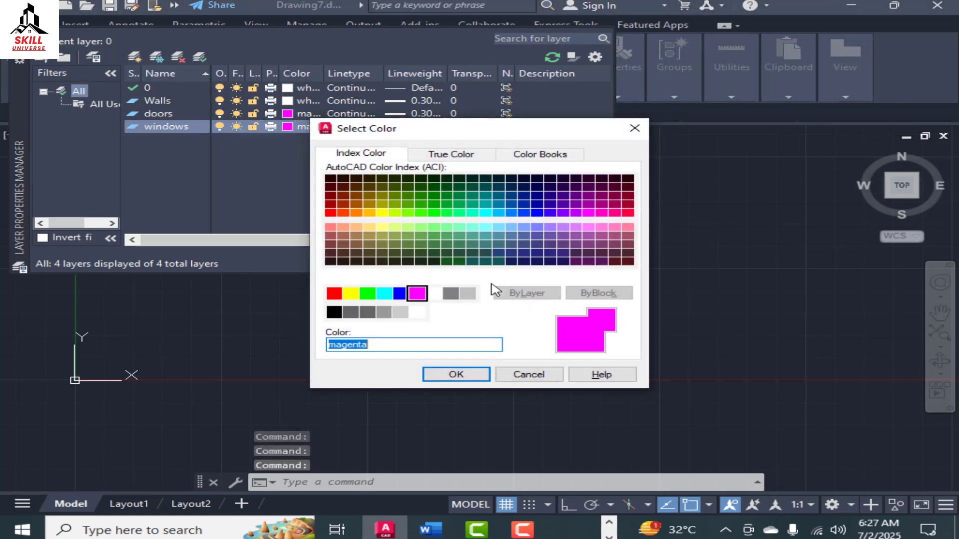
click(384, 293)
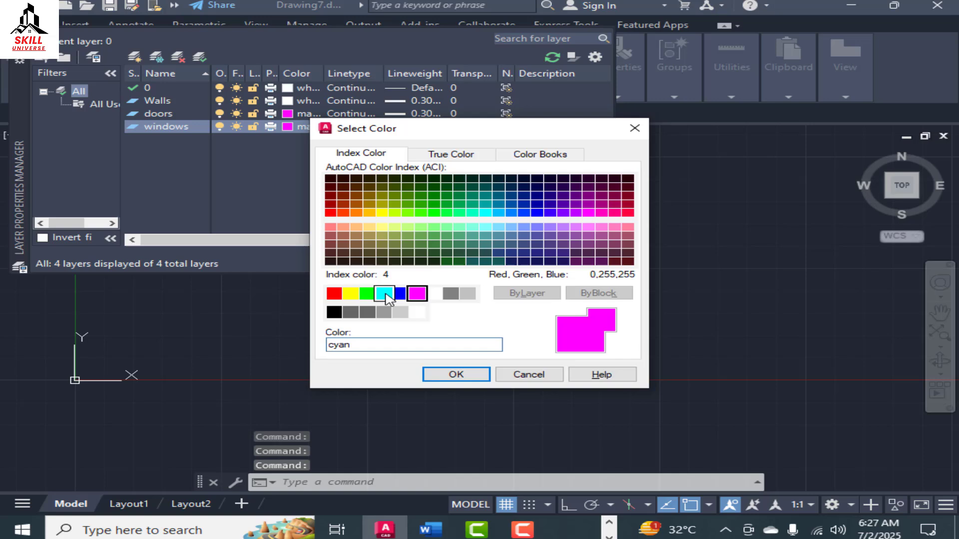
click(456, 375)
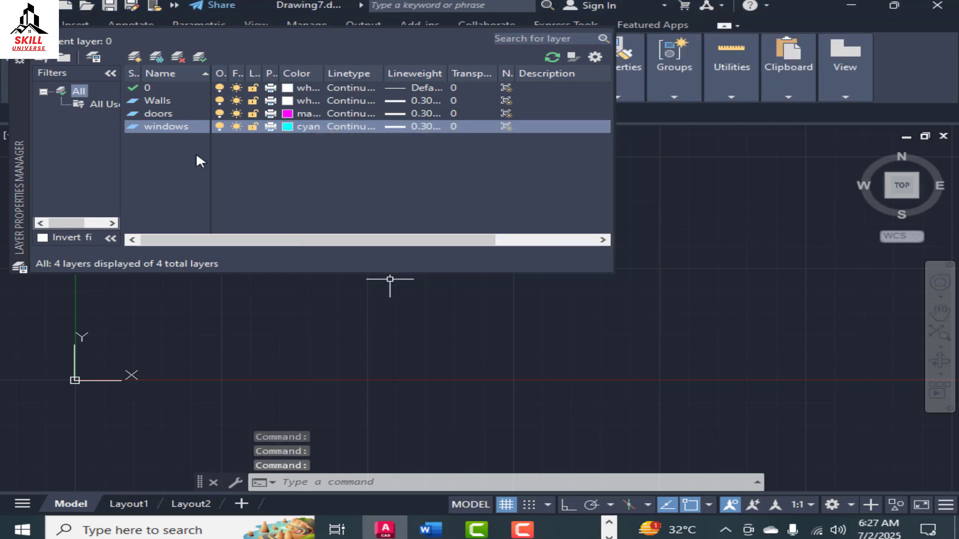
Create a new layer named text and set its color to green.
click(140, 60)
text(text)
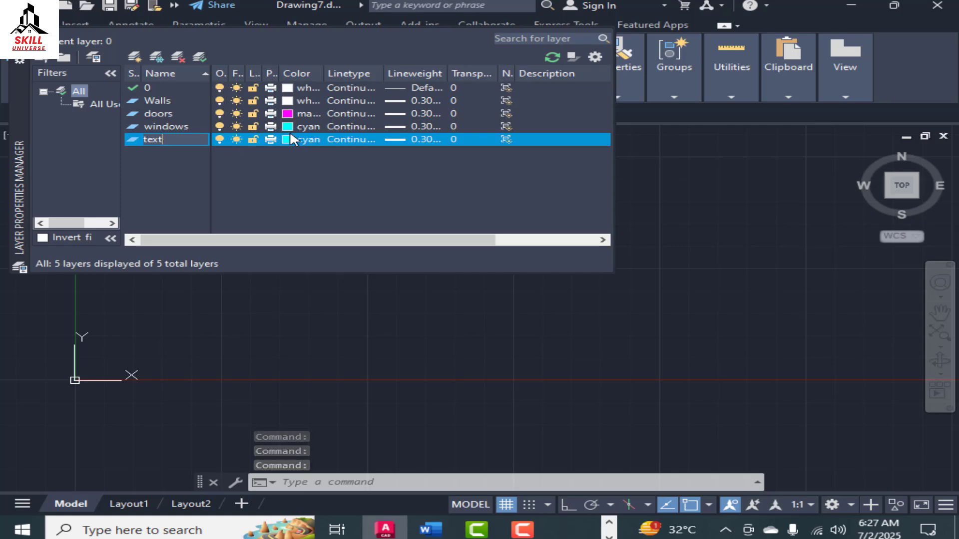
click(292, 137)
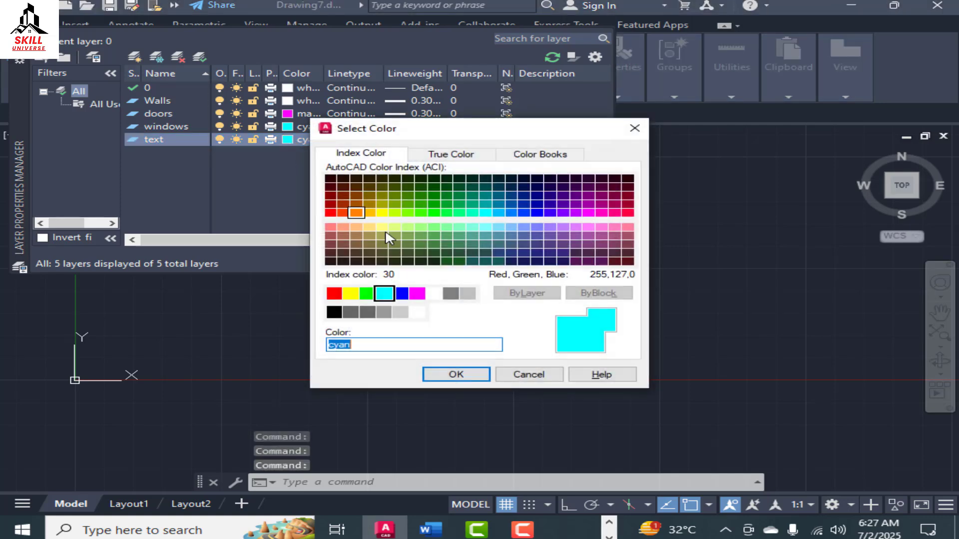
click(368, 294)
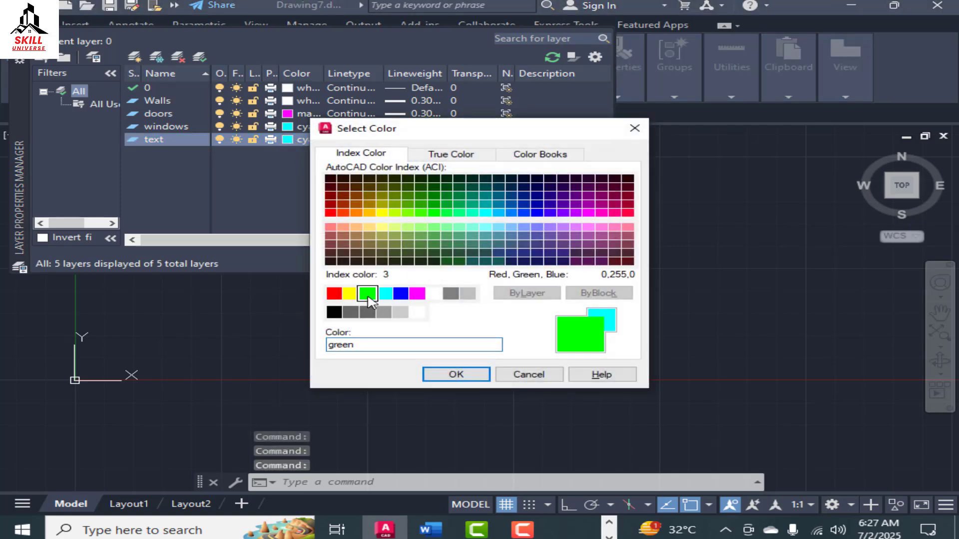
click(455, 375)
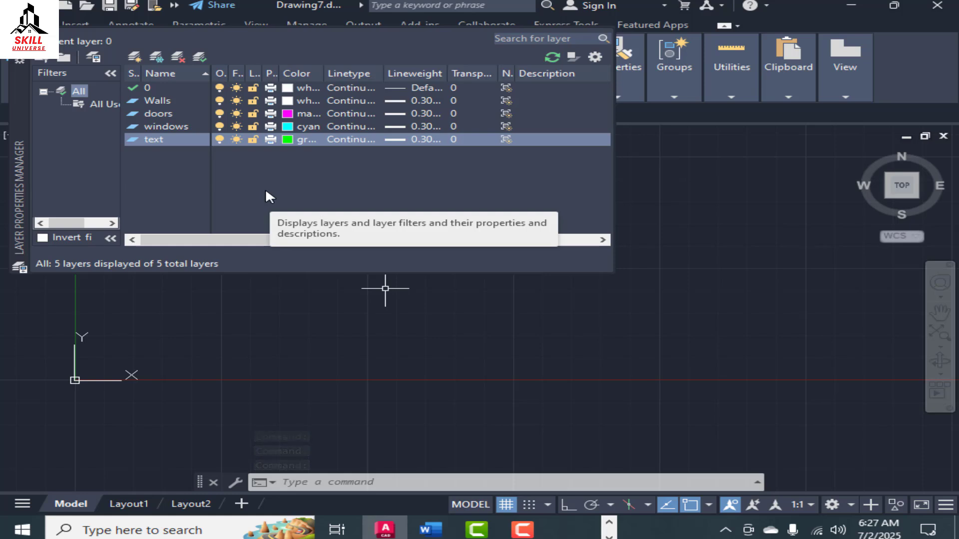
Create a new layer named dimension, correcting the mistyped name.
click(133, 57)
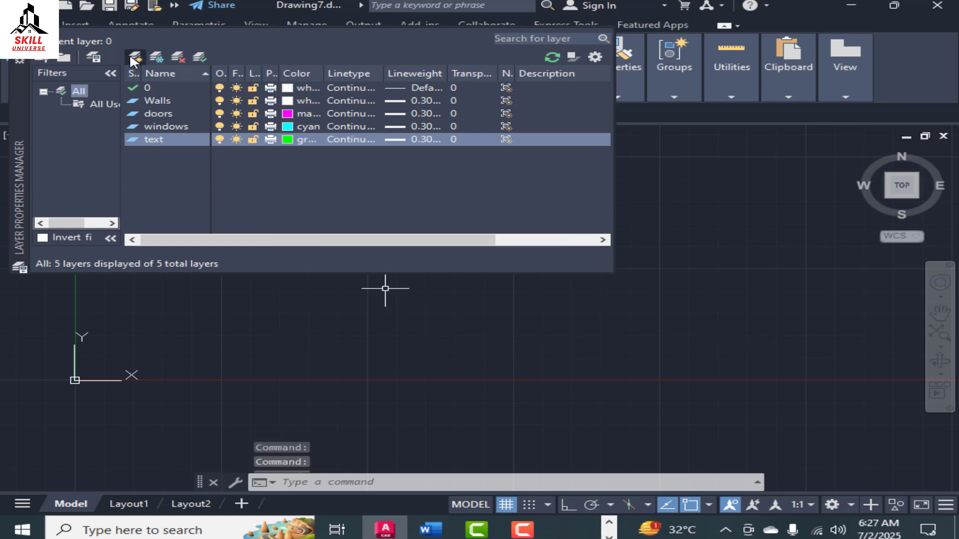
text(di)
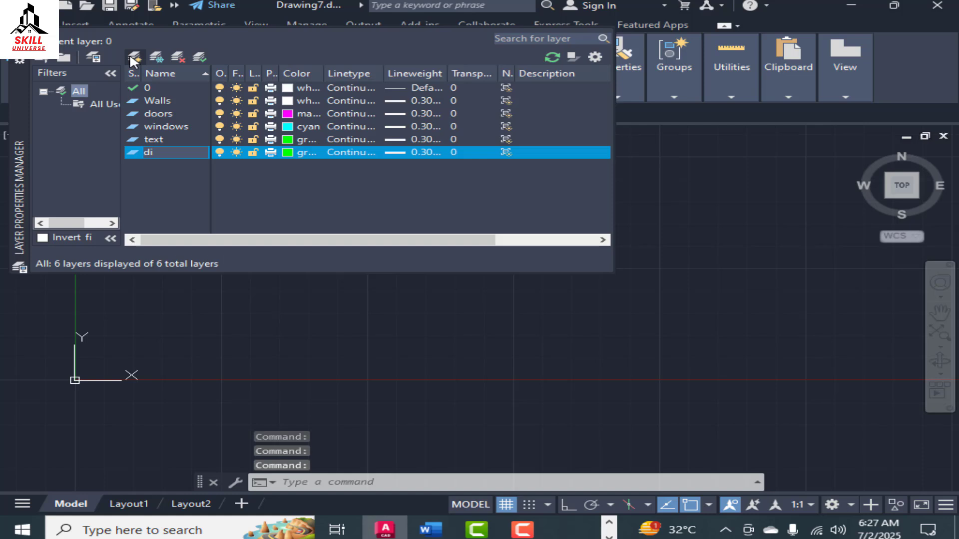
text(m)
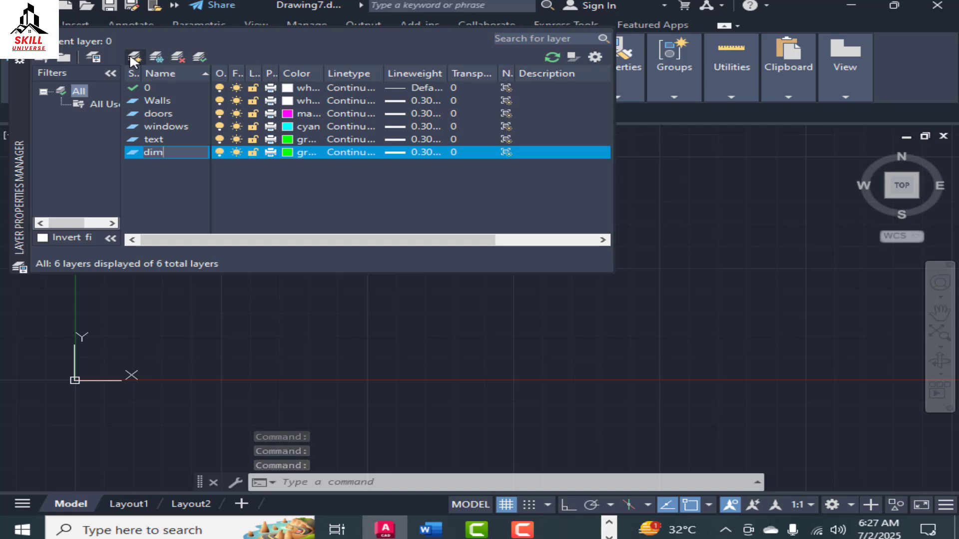
text(ensu)
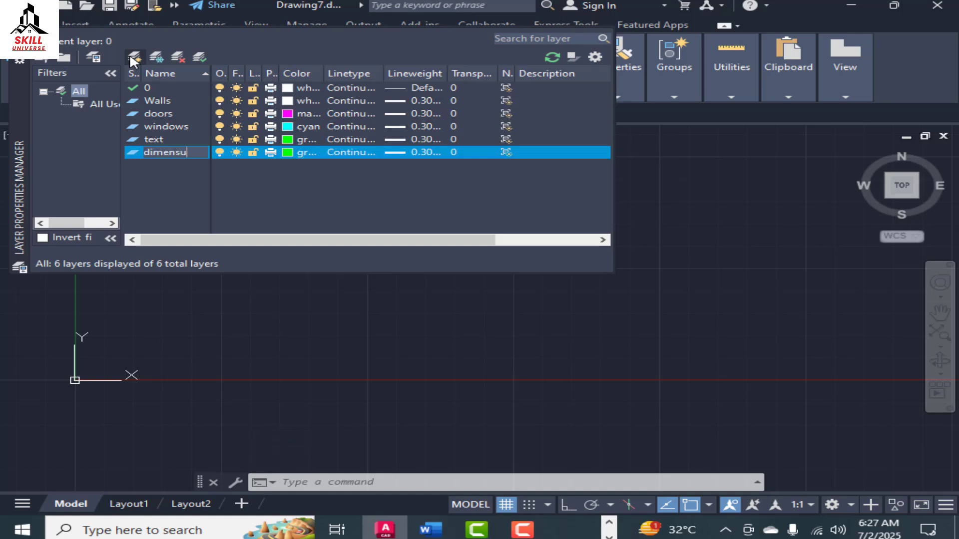
text(=iobn==)
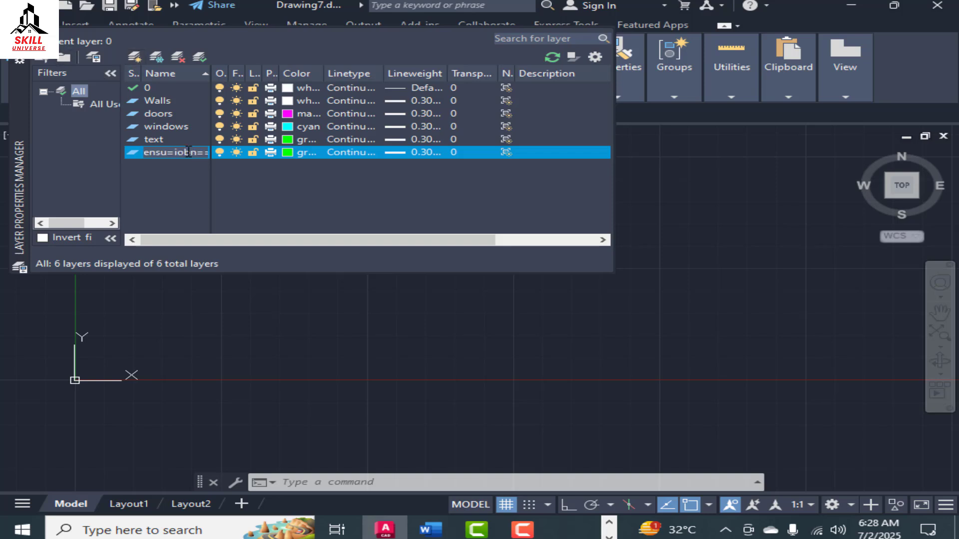
drag(203, 151, 53, 148)
key(BackSpace)
text(dimension)
click(294, 183)
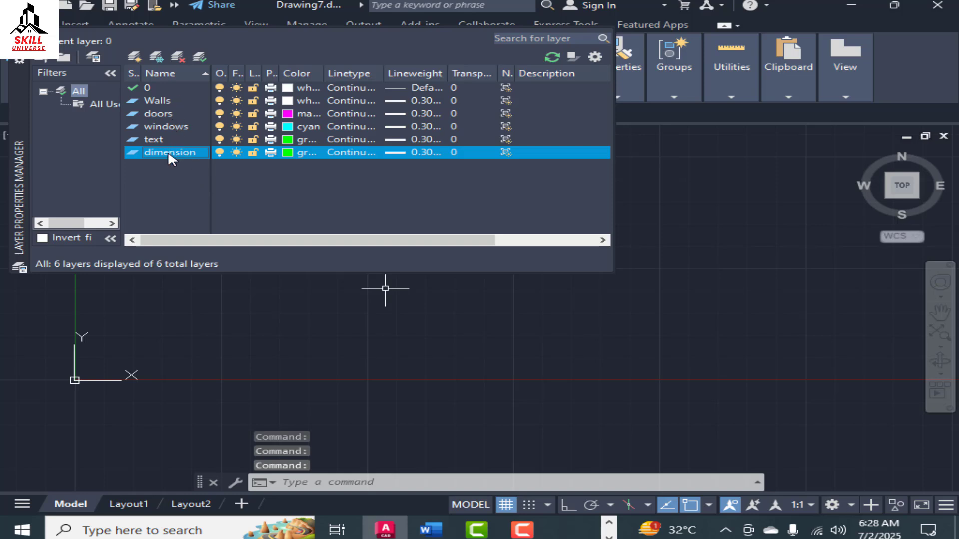
Create a new layer named column.
click(135, 57)
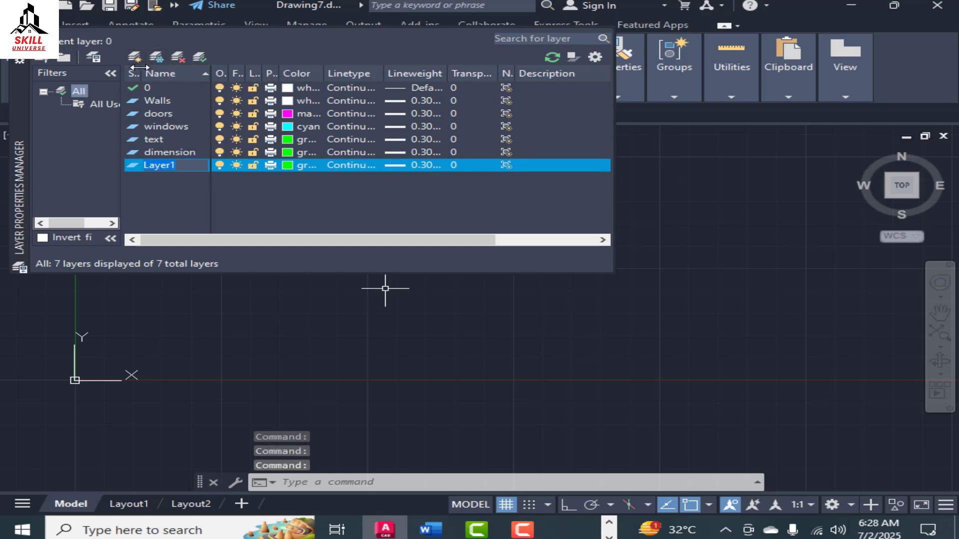
text(column)
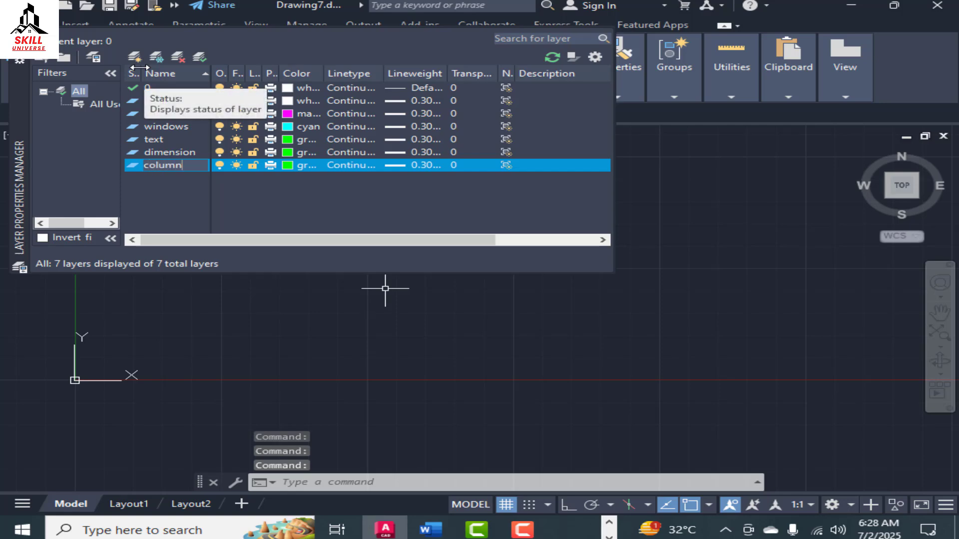
click(296, 163)
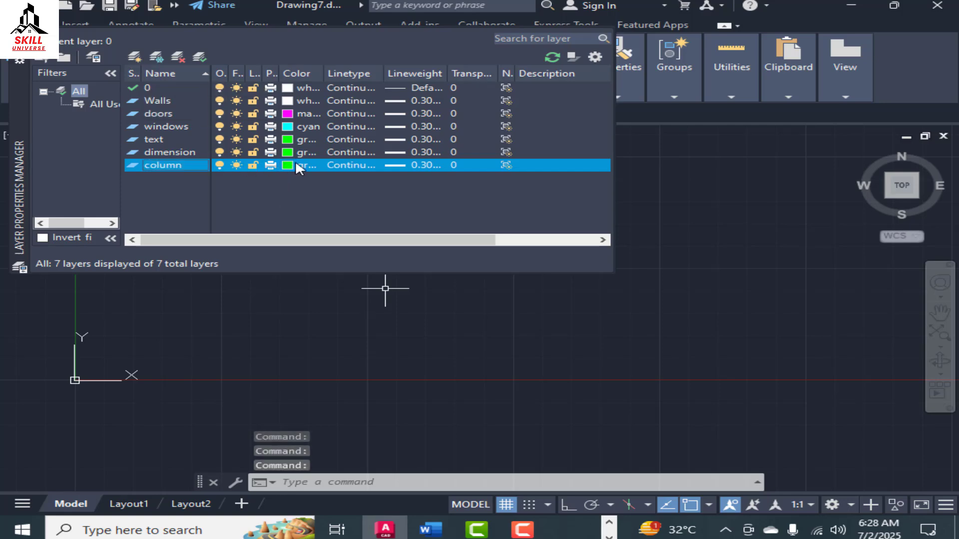
Set the dimension layer's color to blue and the column layer's color to red, and close the layer manager.
click(288, 152)
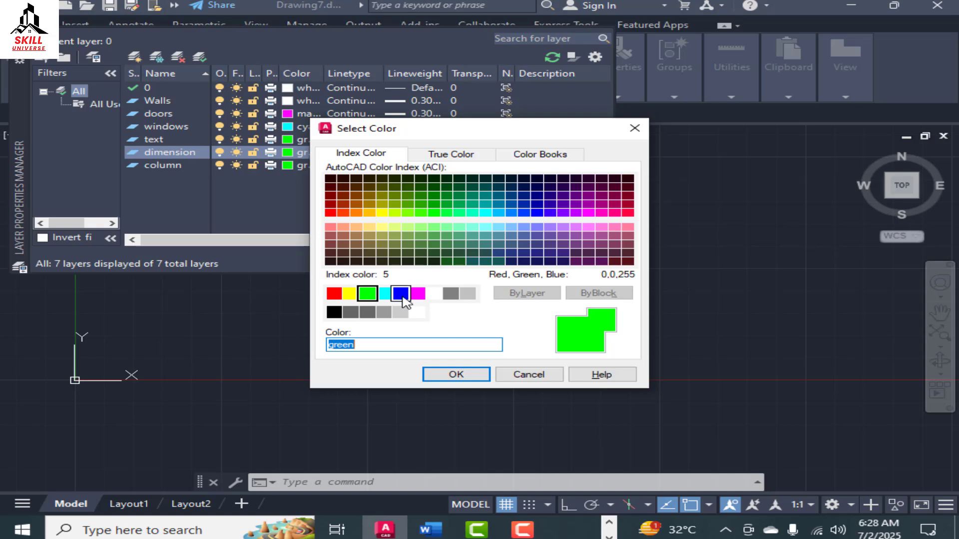
click(403, 295)
click(455, 373)
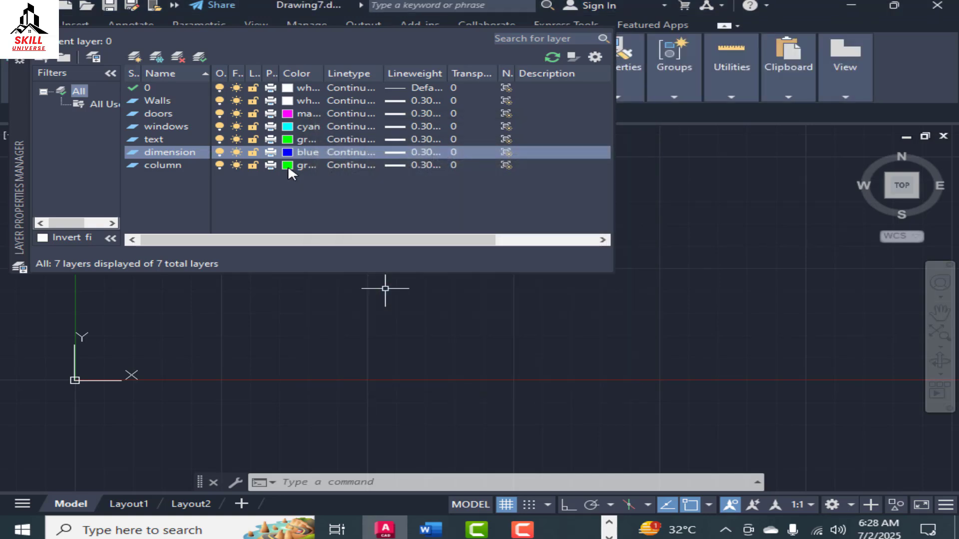
click(288, 165)
click(333, 295)
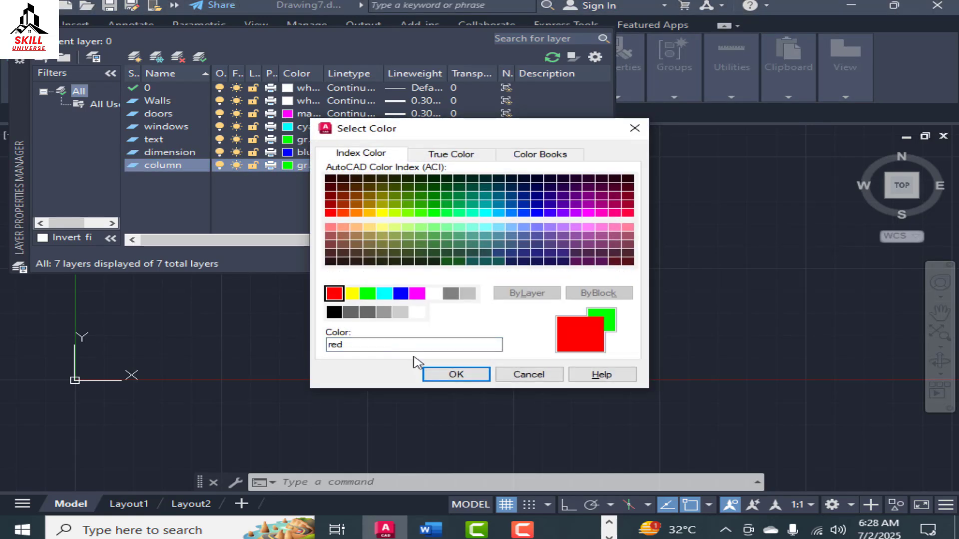
click(434, 372)
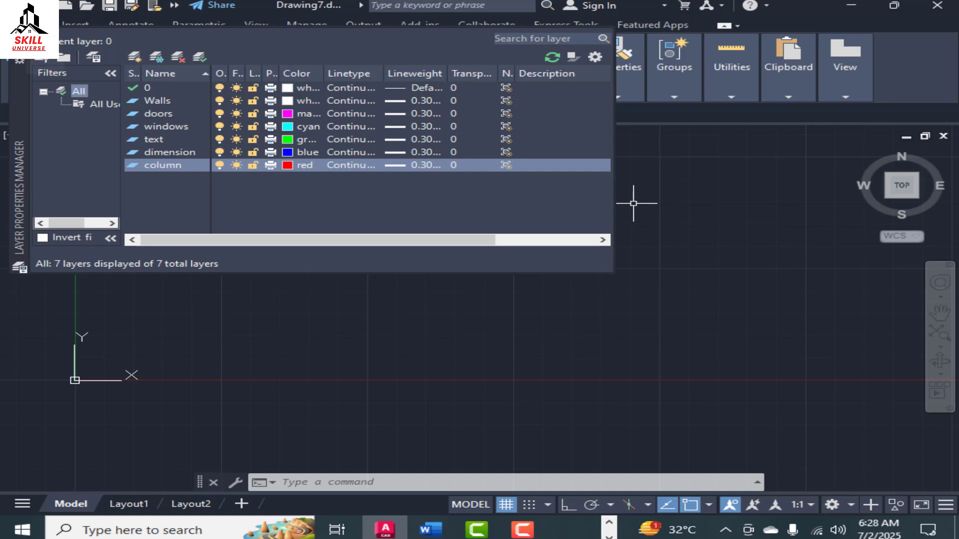
click(20, 41)
scroll(333, 220, down, 2)
scroll(439, 182, up, 4)
scroll(359, 242, down, 2)
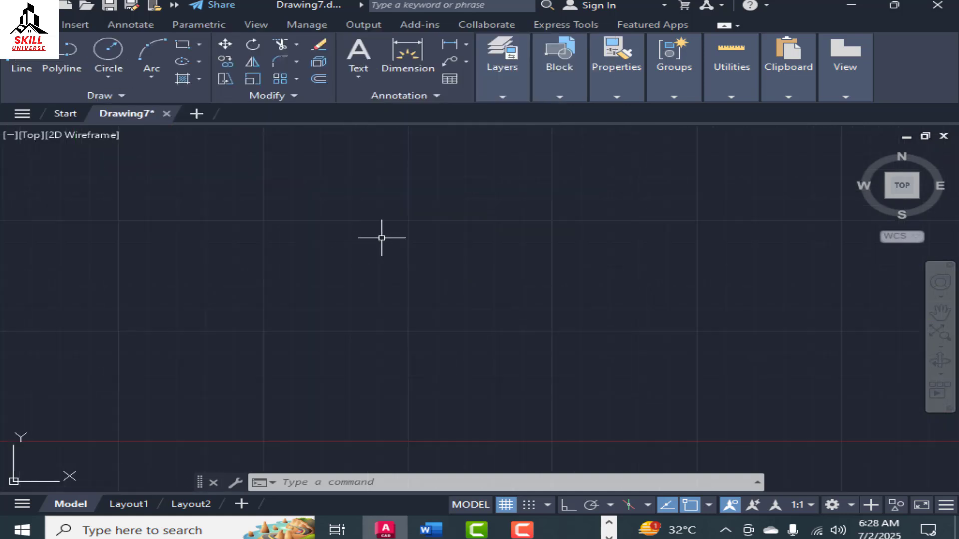
scroll(359, 219, down, 2)
scroll(344, 197, up, 2)
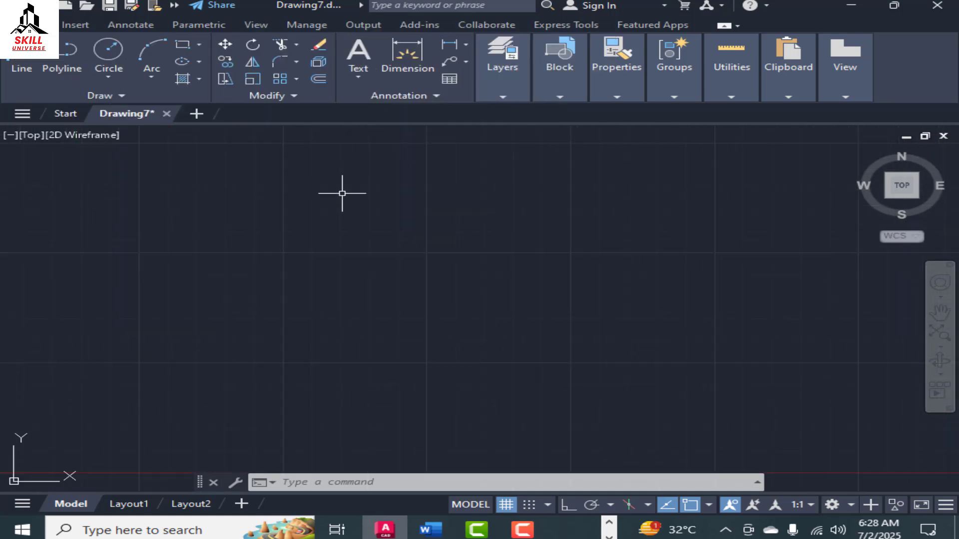
scroll(342, 198, down, 2)
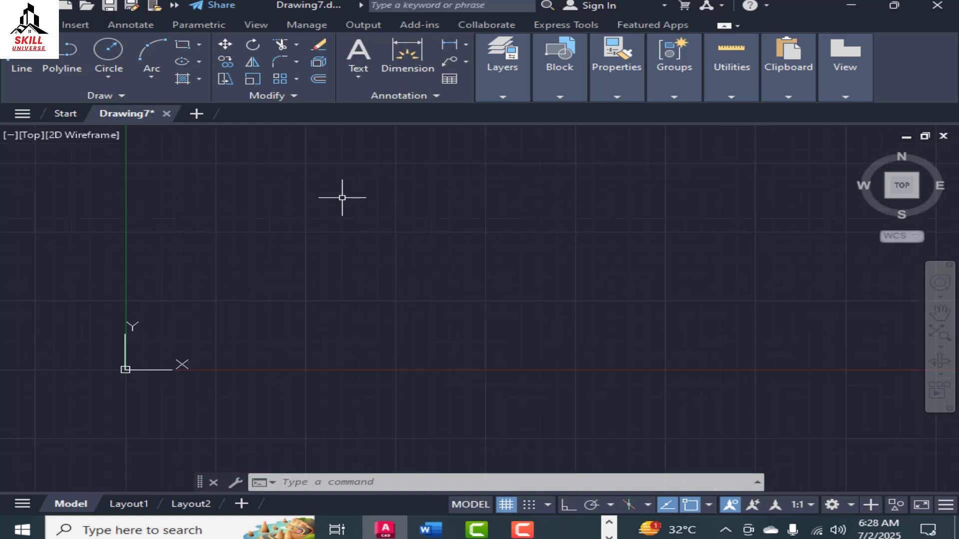
scroll(342, 198, up, 2)
scroll(346, 182, down, 2)
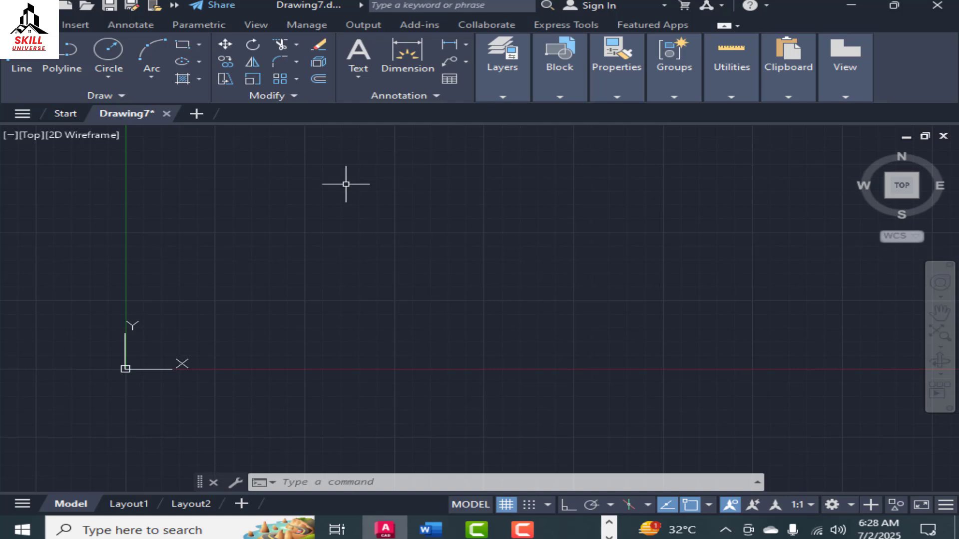
Draw a rectangle 30' wide and 45' high, extending down and to the right from a corner near the origin.
text(RE)
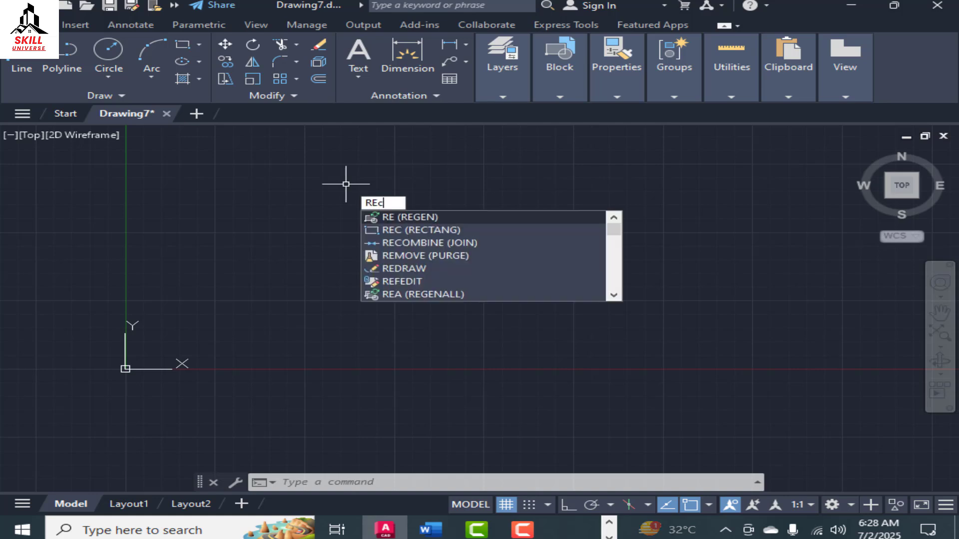
text(C)
key(Return)
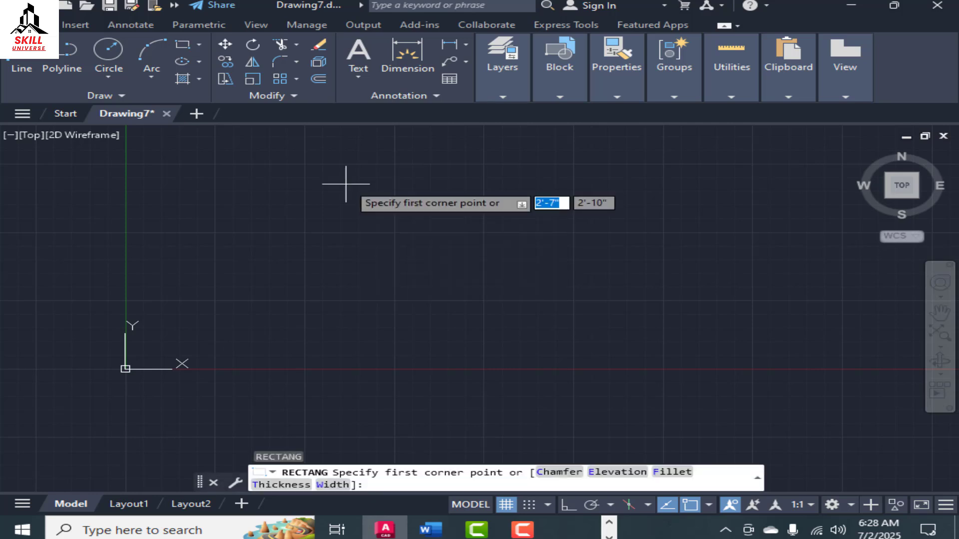
click(320, 168)
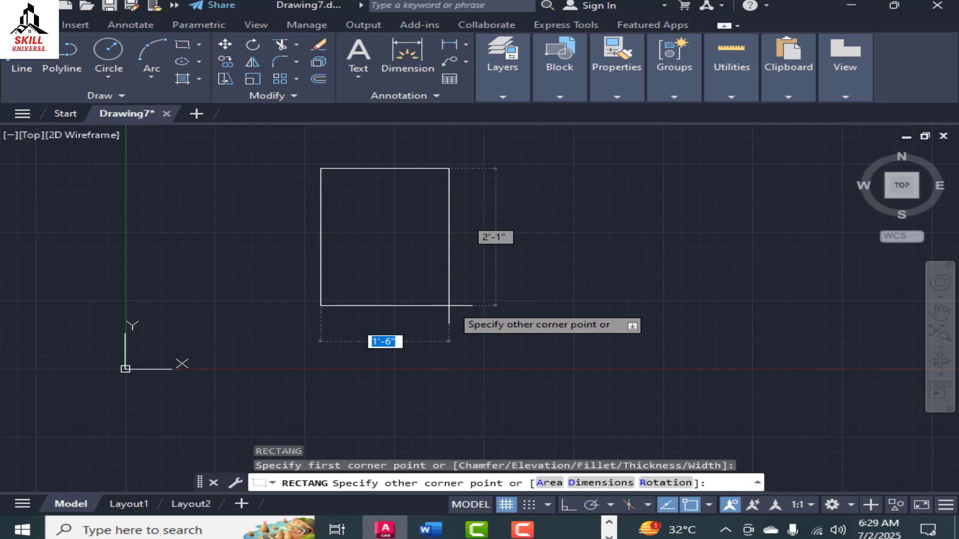
text(30')
key(Tab)
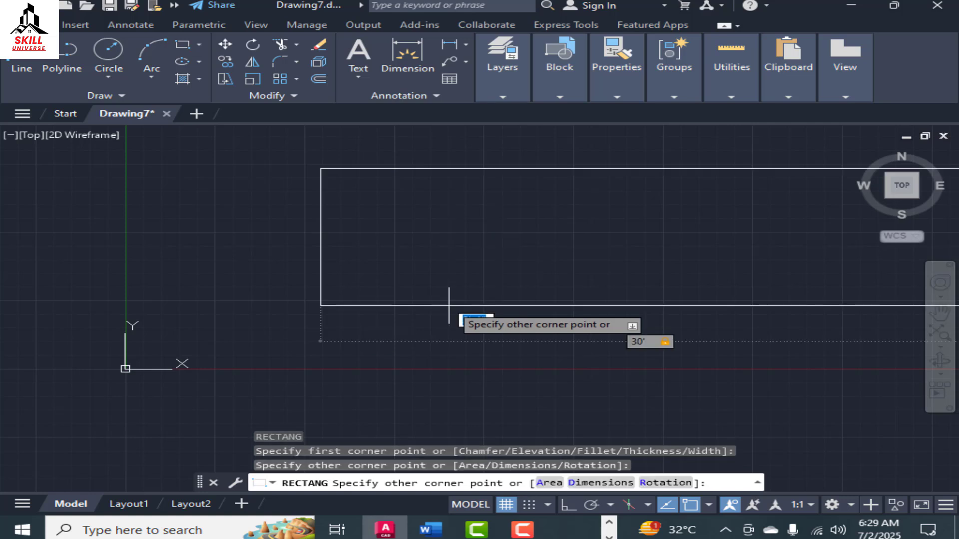
text(45')
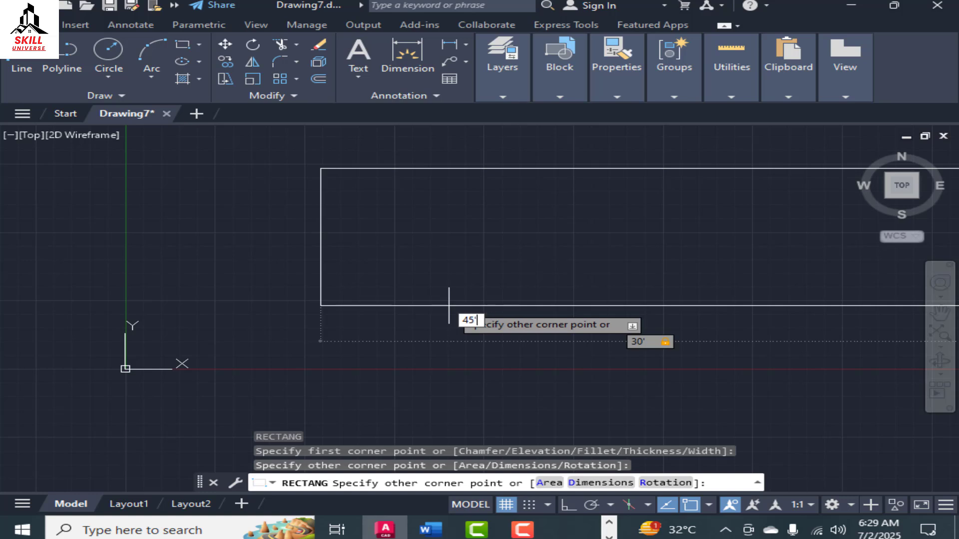
key(Return)
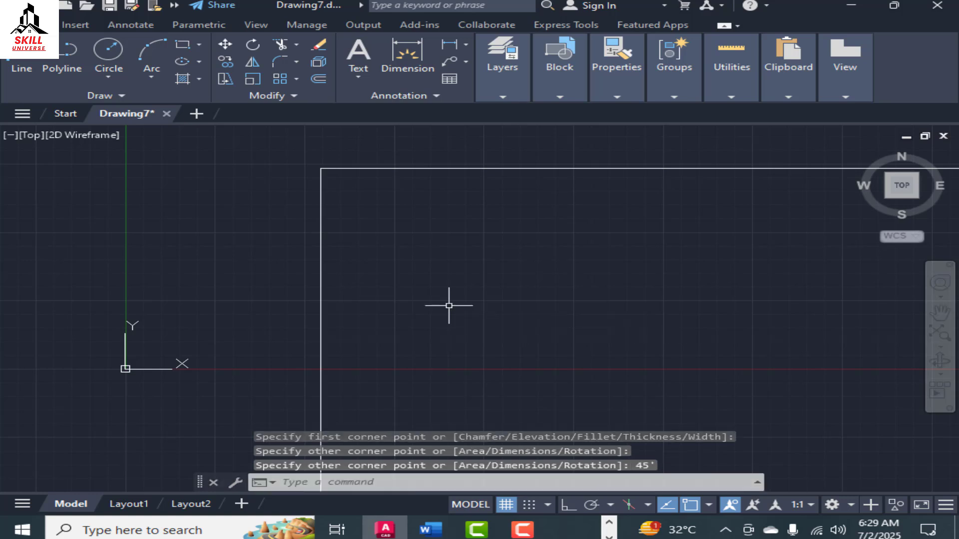
Turn off showing the UCS icon at the origin.
scroll(407, 300, down, 10)
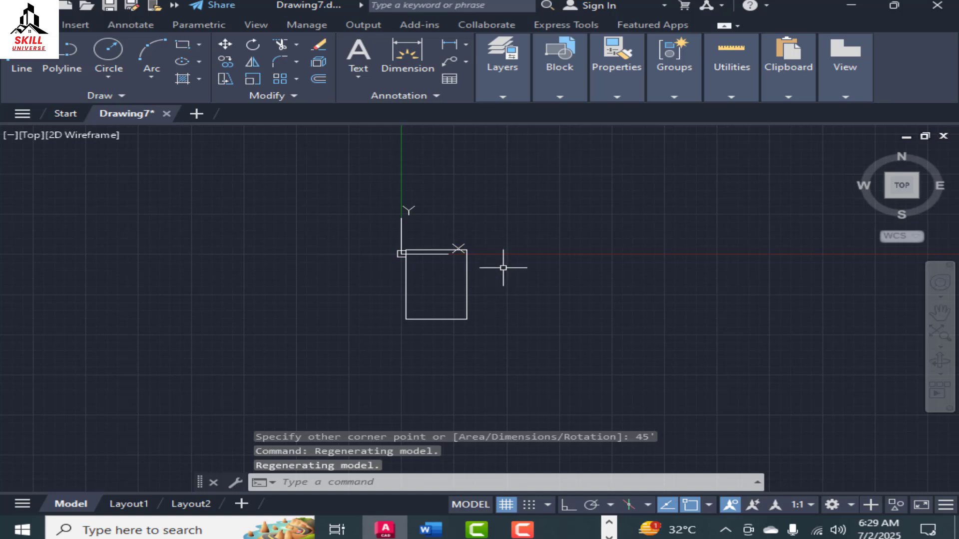
right_click(401, 253)
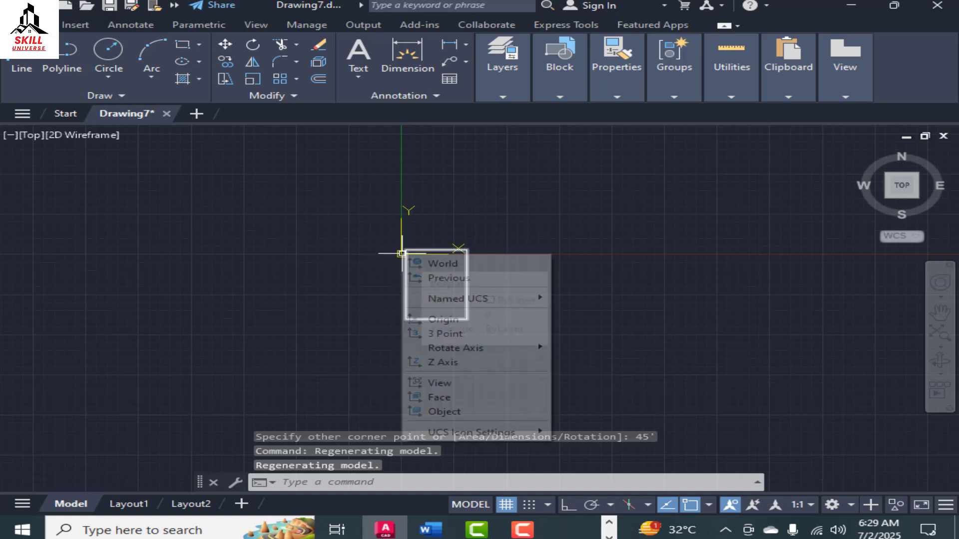
mouse_move(446, 435)
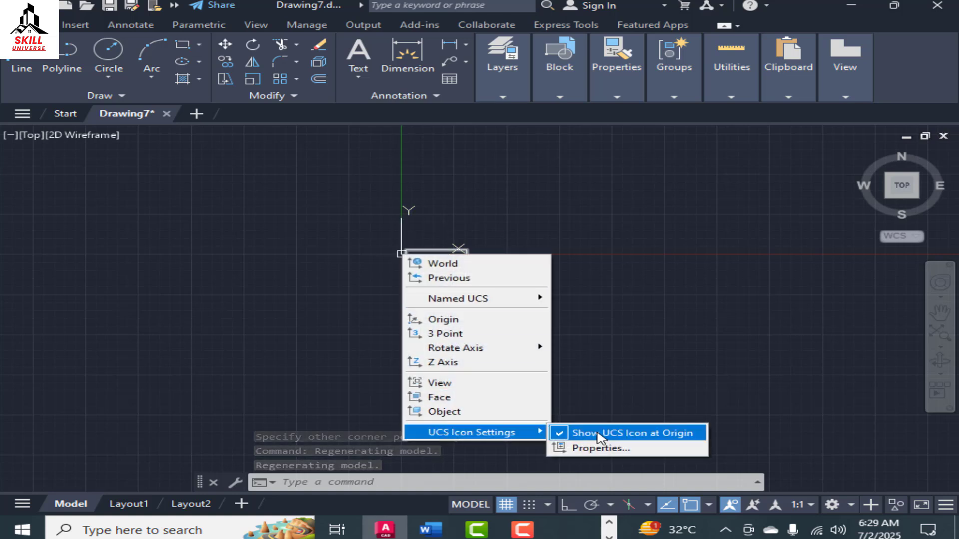
click(603, 436)
Move the rectangle by its lower-right corner up and to the right, clear of the X and Y axes.
click(492, 206)
click(342, 355)
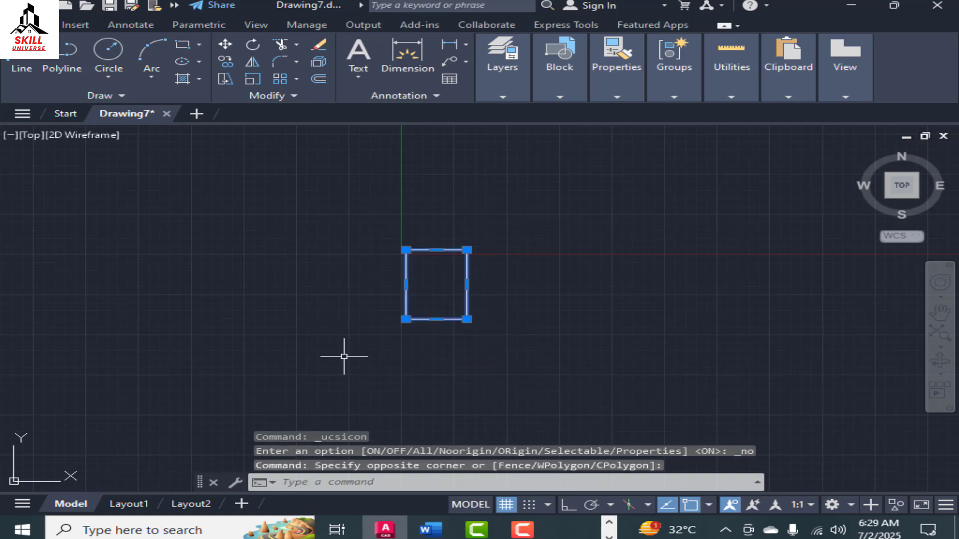
text(m)
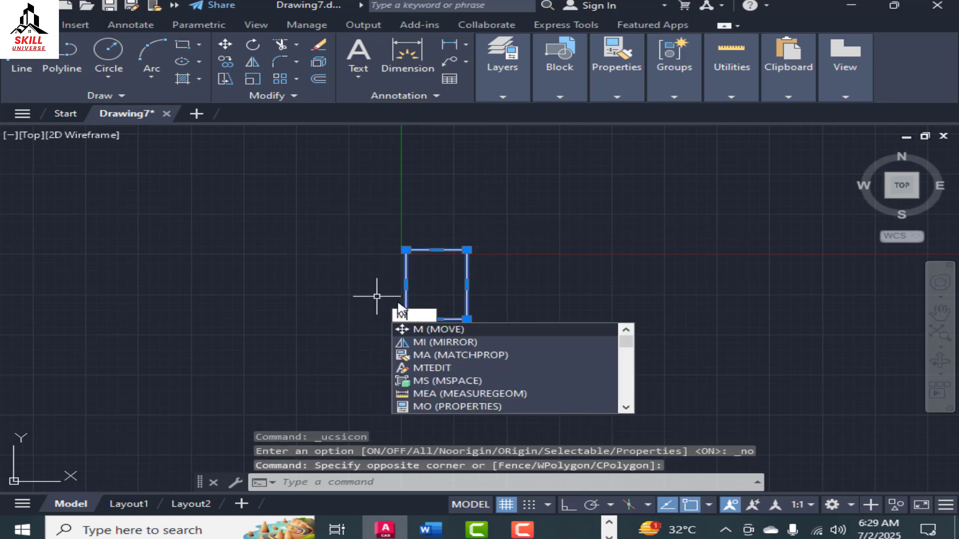
key(Return)
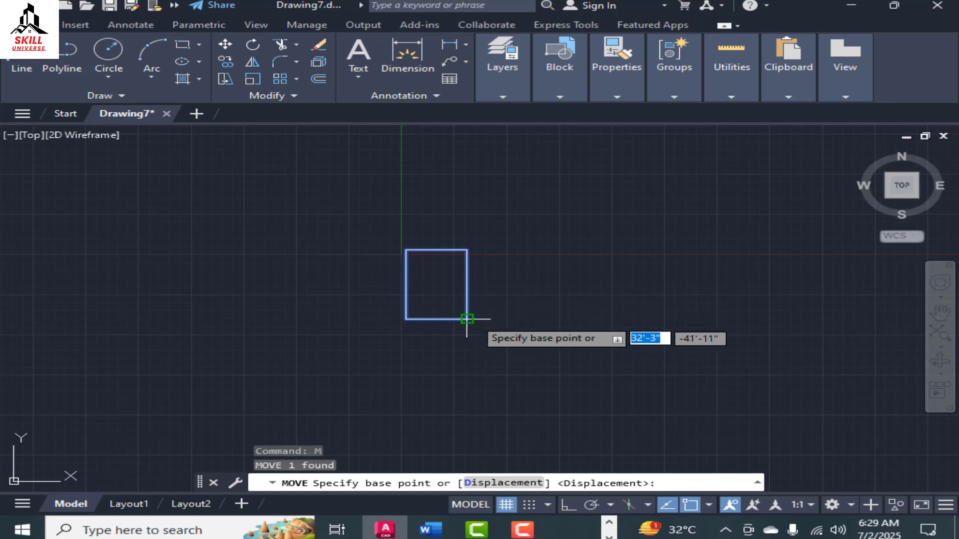
click(467, 319)
click(529, 224)
scroll(387, 239, down, 4)
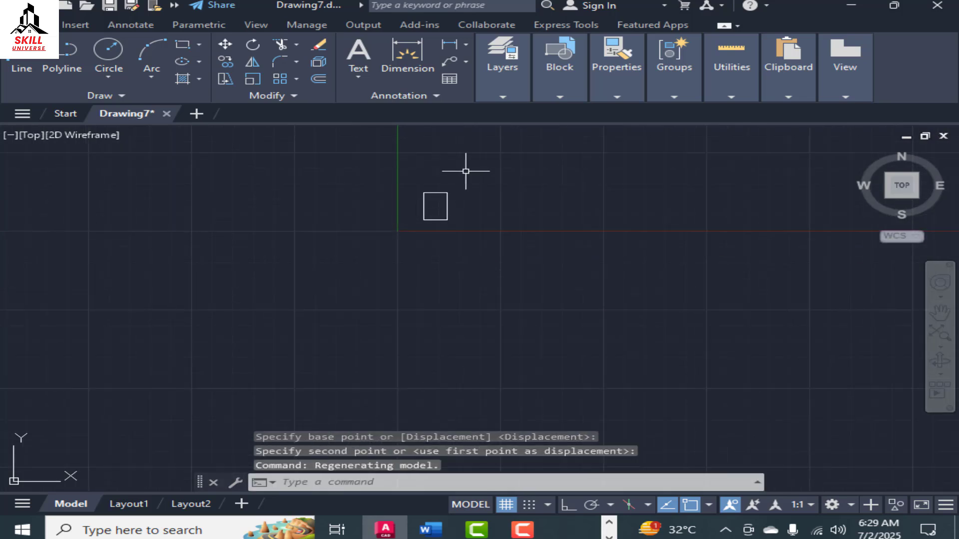
scroll(457, 178, up, 10)
scroll(382, 237, down, 4)
key(Escape)
scroll(368, 175, up, 4)
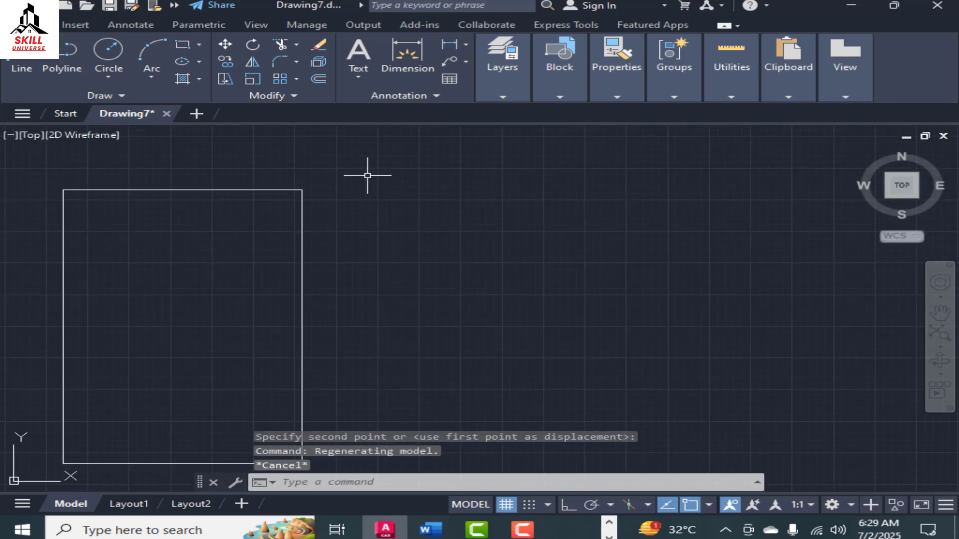
scroll(380, 188, down, 4)
text(REC)
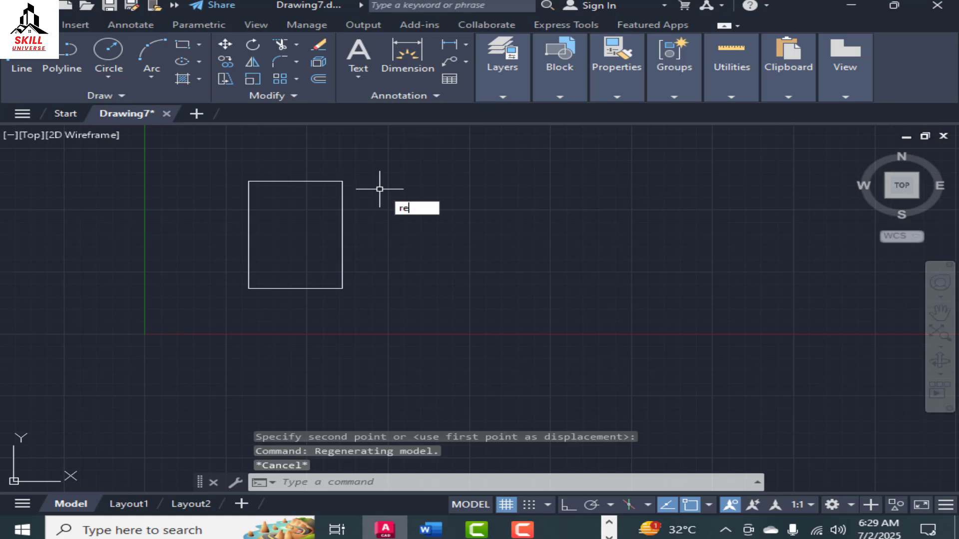
key(Return)
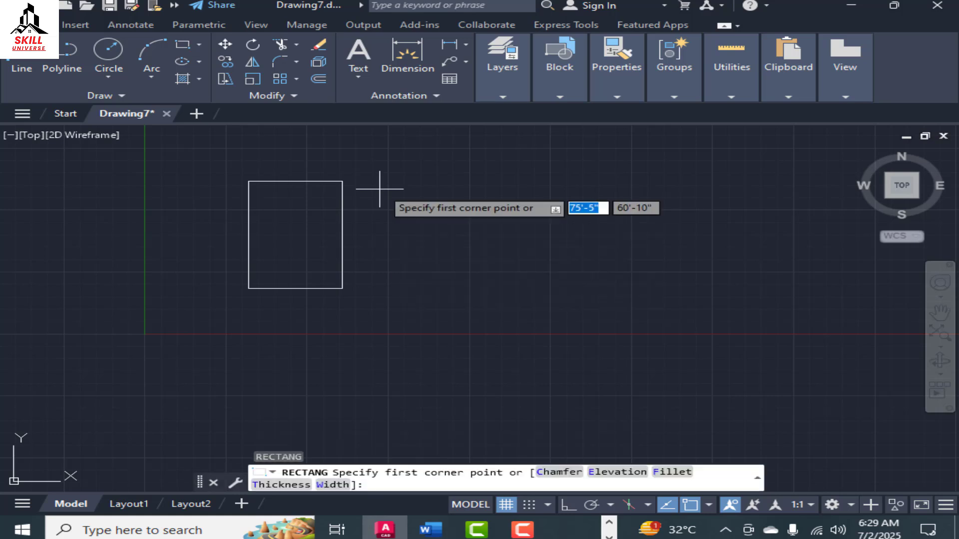
click(424, 182)
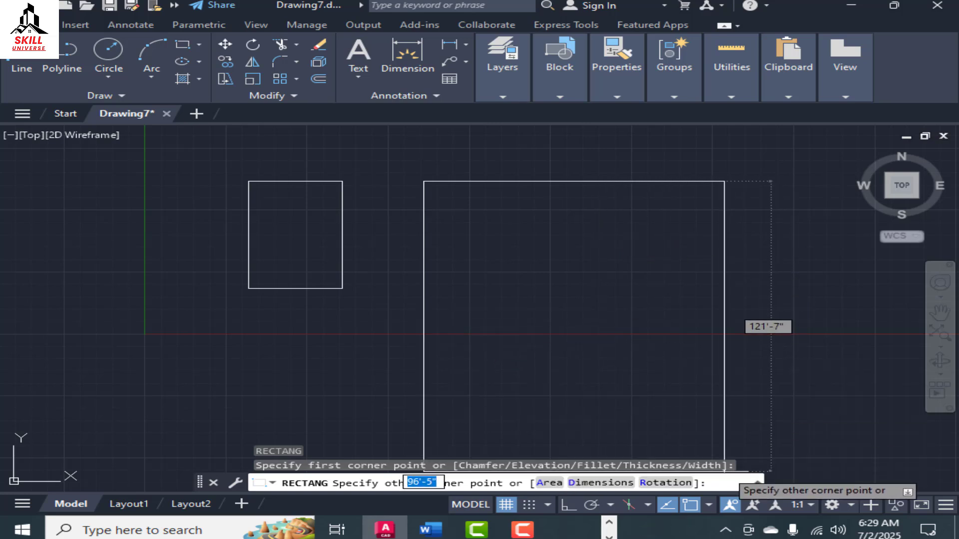
click(722, 482)
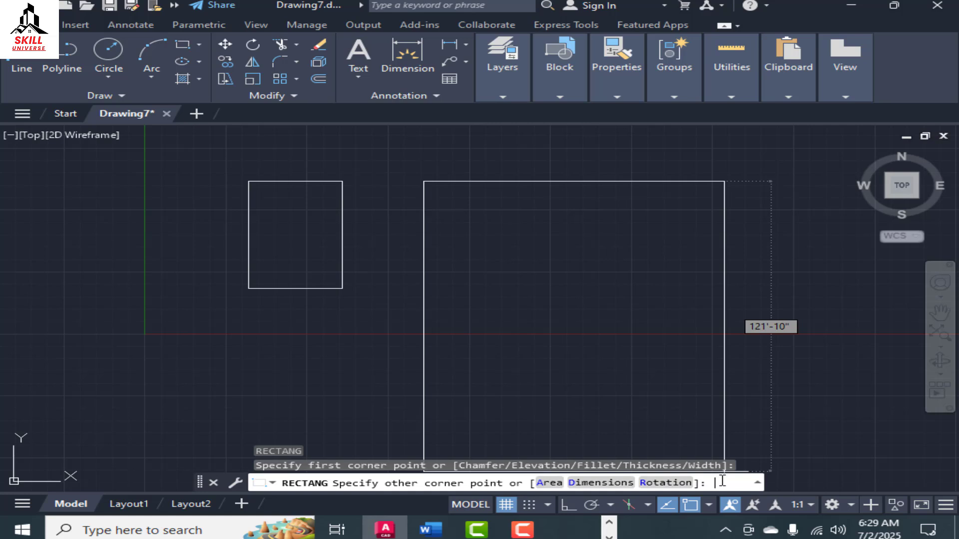
text(@)
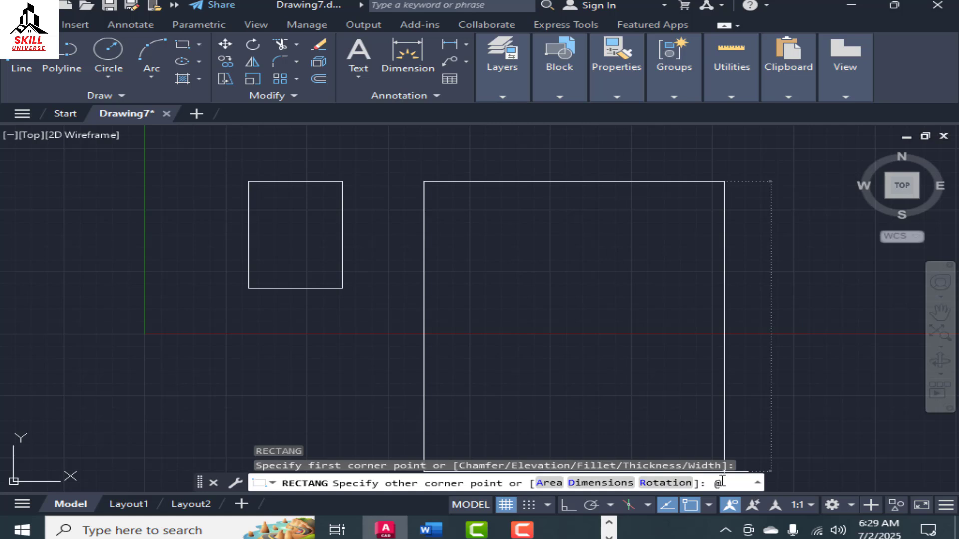
text(30)
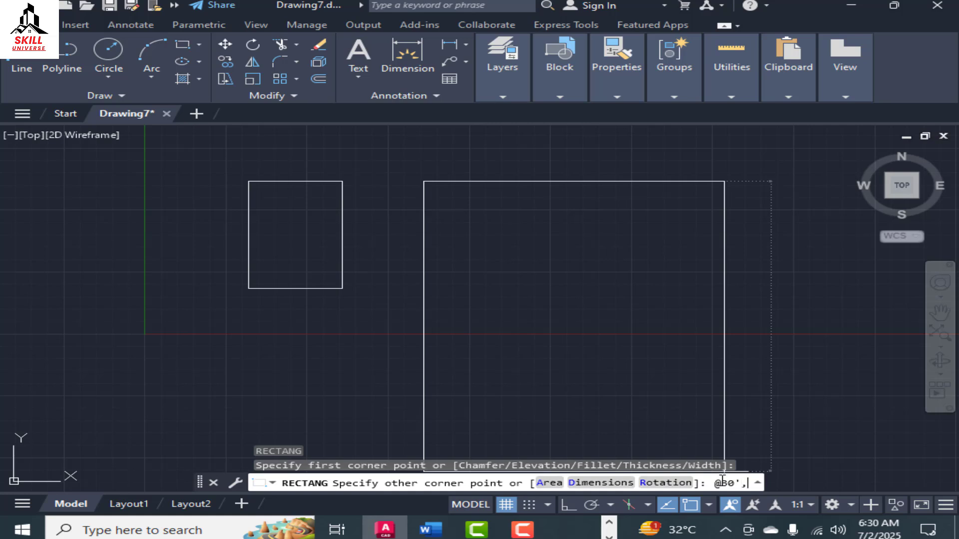
text(',45)
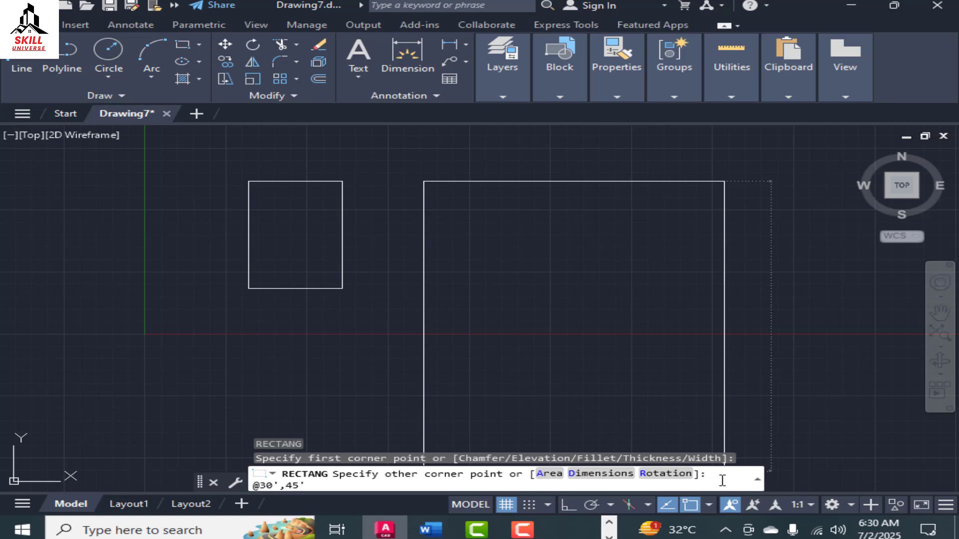
text(')
key(Return)
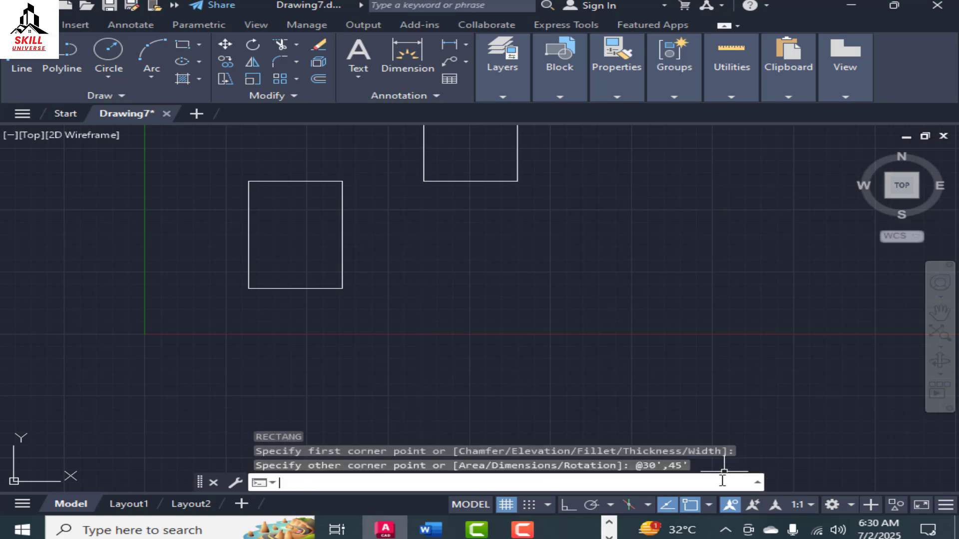
Delete the original lower-left rectangle, keeping only the one drawn with relative coordinates.
scroll(510, 275, down, 2)
scroll(511, 274, up, 4)
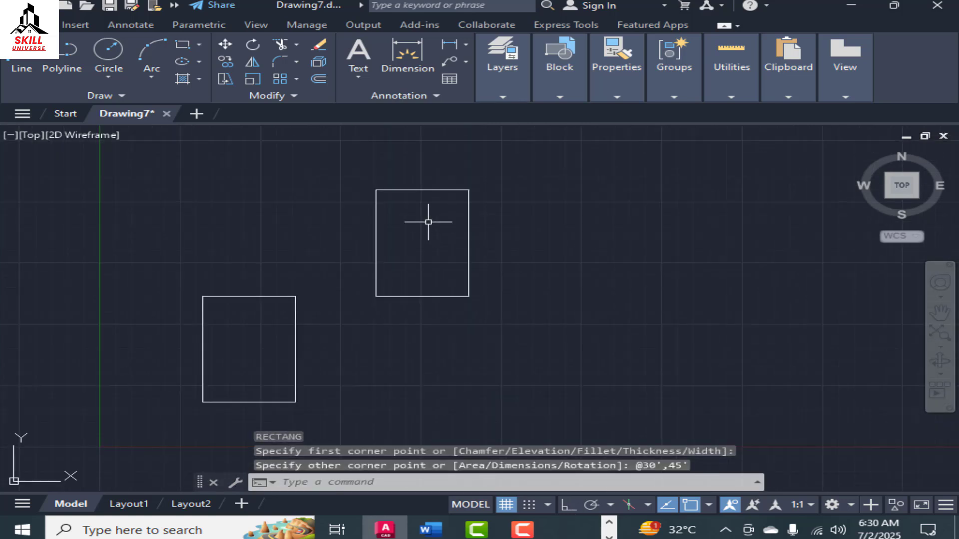
scroll(430, 216, up, 2)
scroll(430, 216, down, 2)
scroll(317, 279, down, 2)
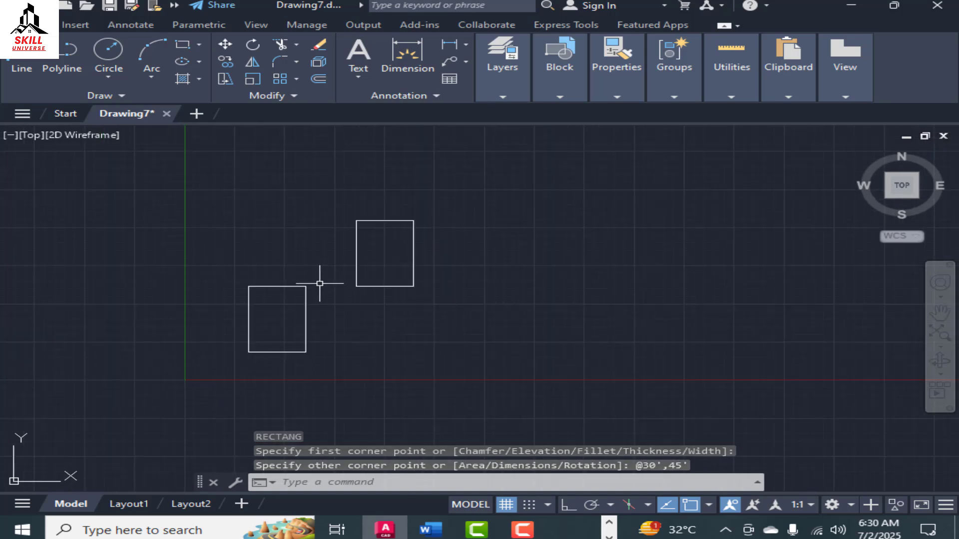
scroll(318, 278, up, 2)
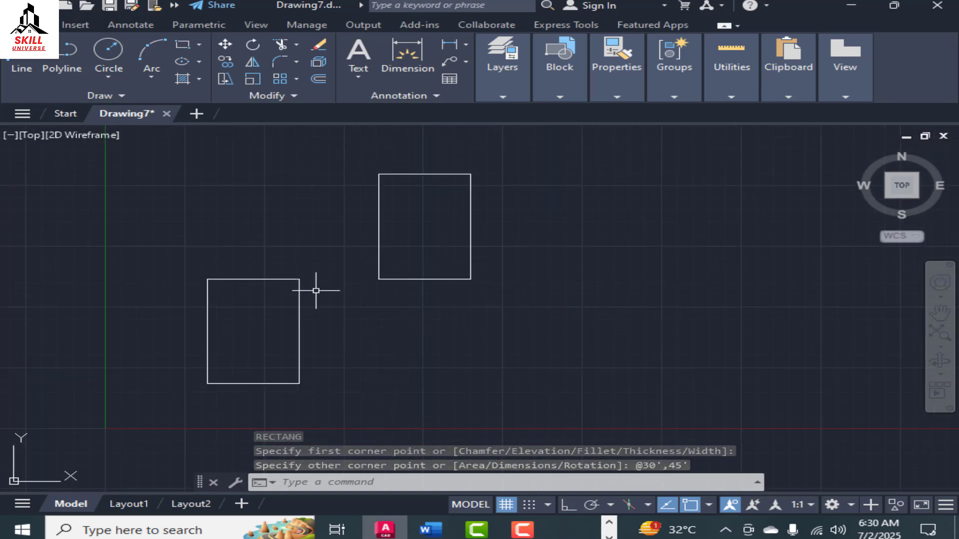
click(330, 259)
click(192, 398)
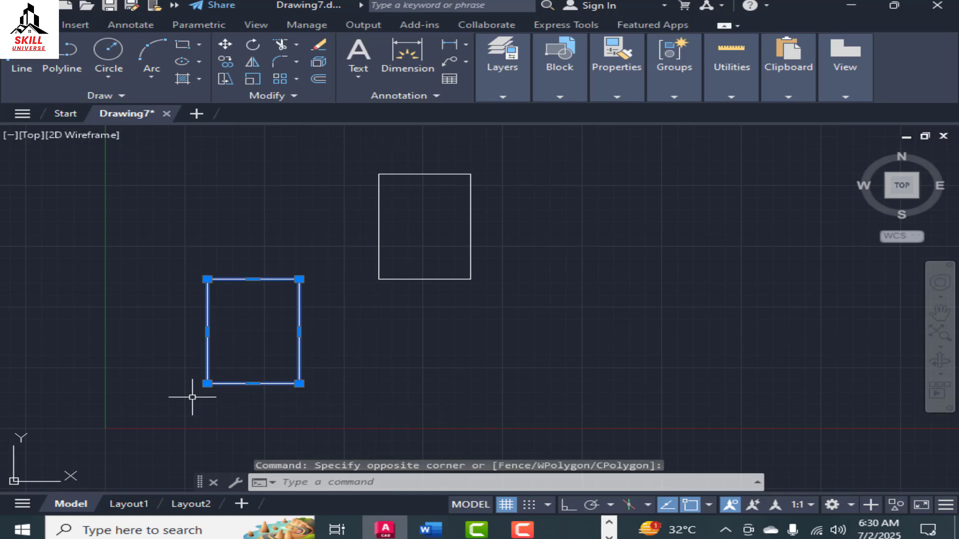
key(Delete)
scroll(442, 164, up, 5)
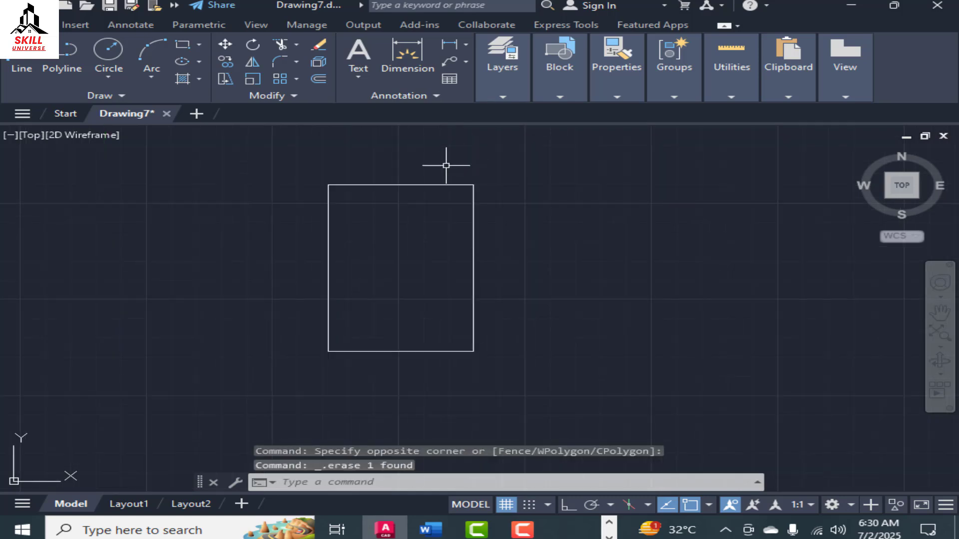
scroll(433, 185, down, 2)
scroll(424, 174, up, 2)
scroll(422, 181, down, 2)
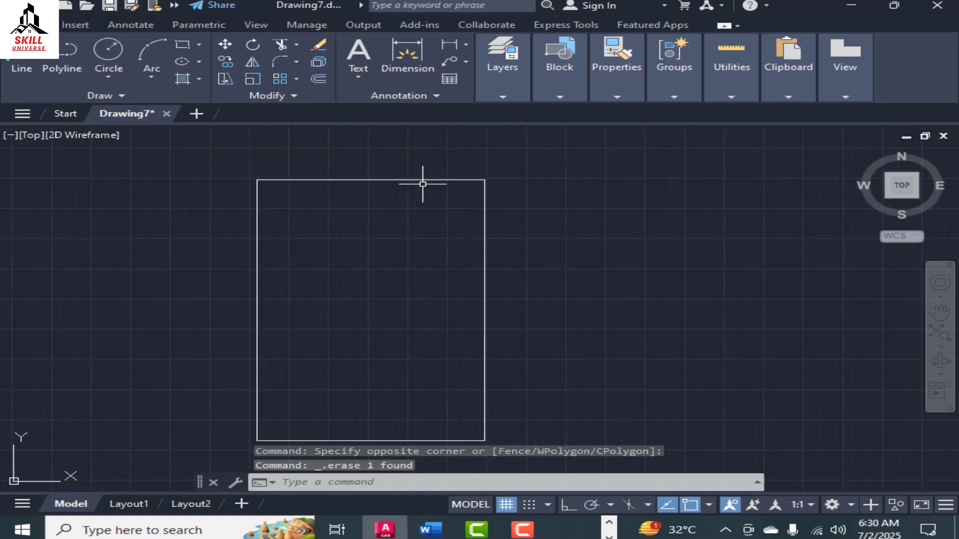
scroll(422, 179, up, 2)
scroll(422, 179, down, 2)
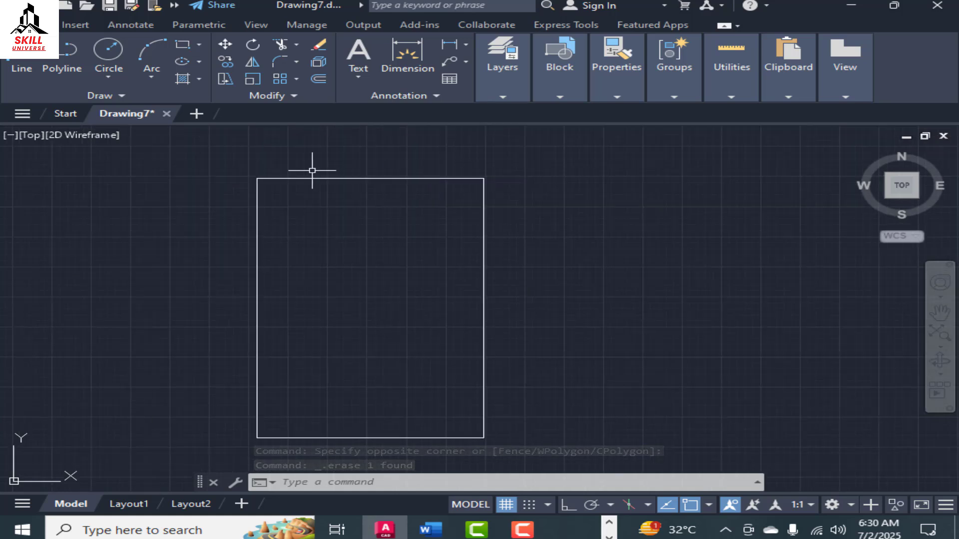
scroll(310, 165, down, 2)
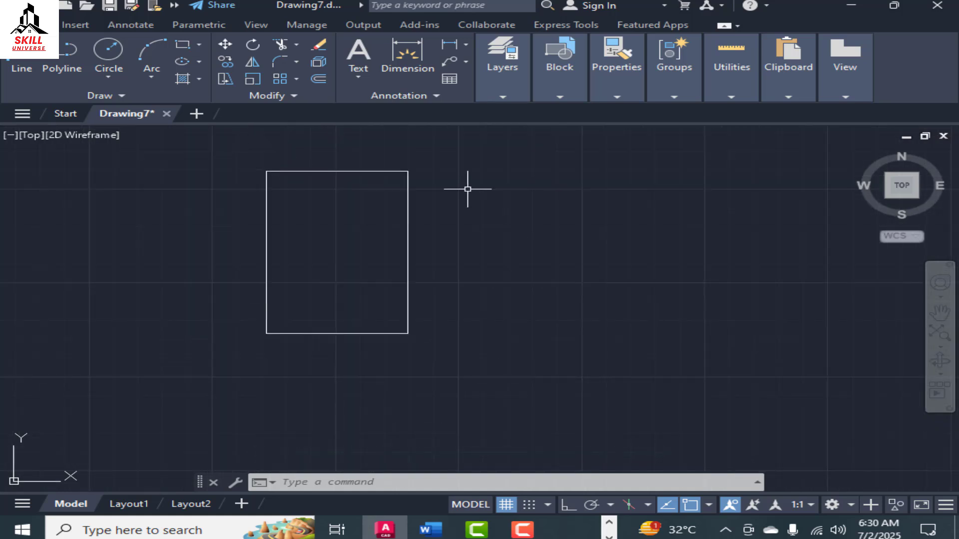
click(448, 151)
click(274, 352)
key(Escape)
scroll(377, 164, up, 4)
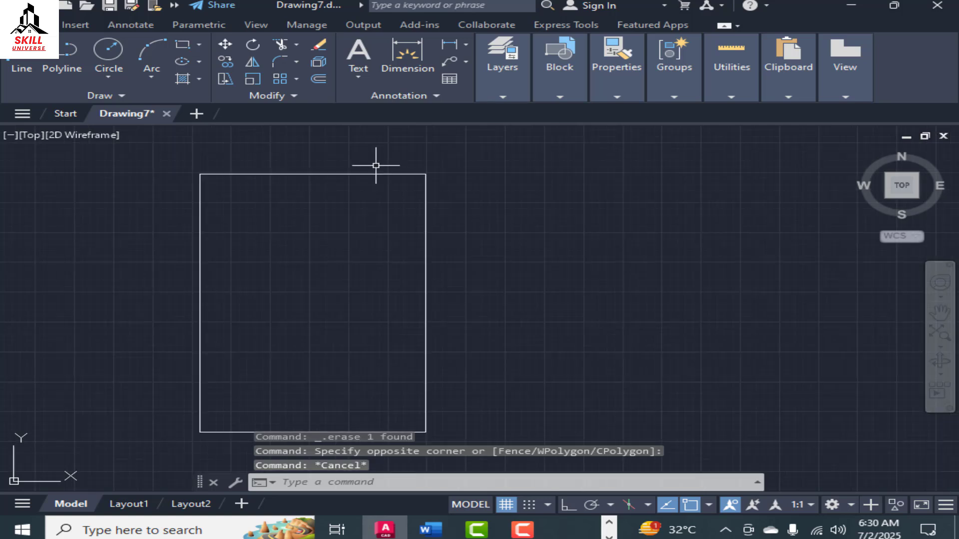
Offset the remaining rectangle 6" inward to form the double-line outer wall, and end the Offset command.
scroll(367, 185, down, 2)
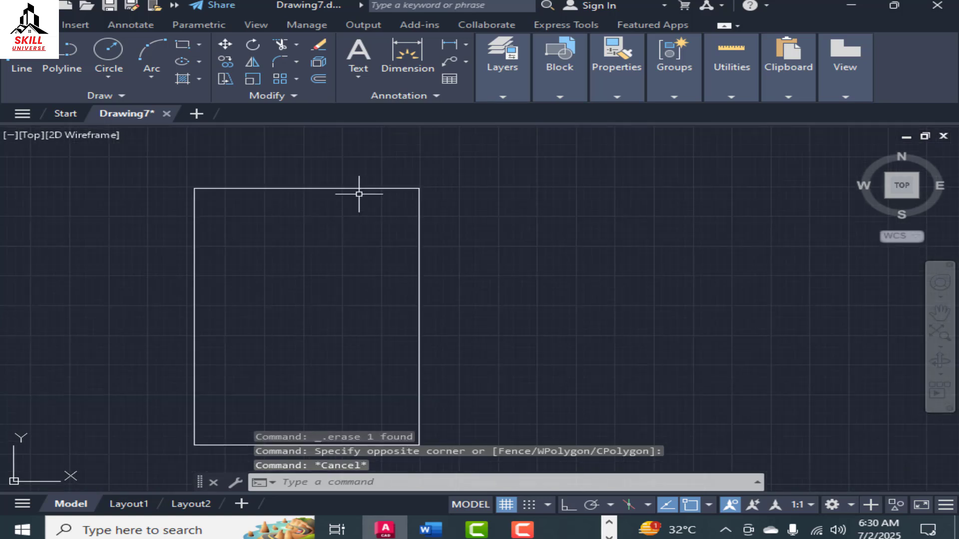
scroll(357, 190, up, 4)
scroll(368, 209, down, 2)
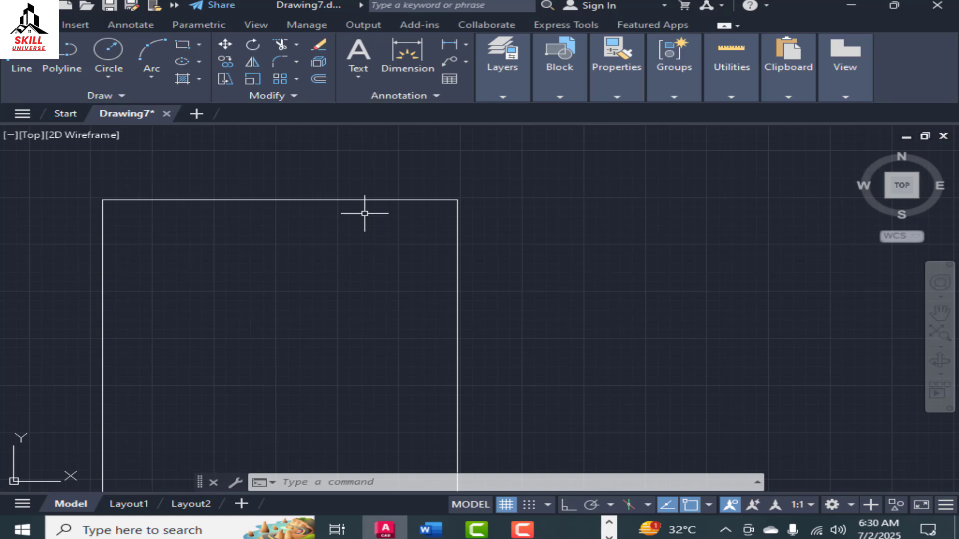
text(OF)
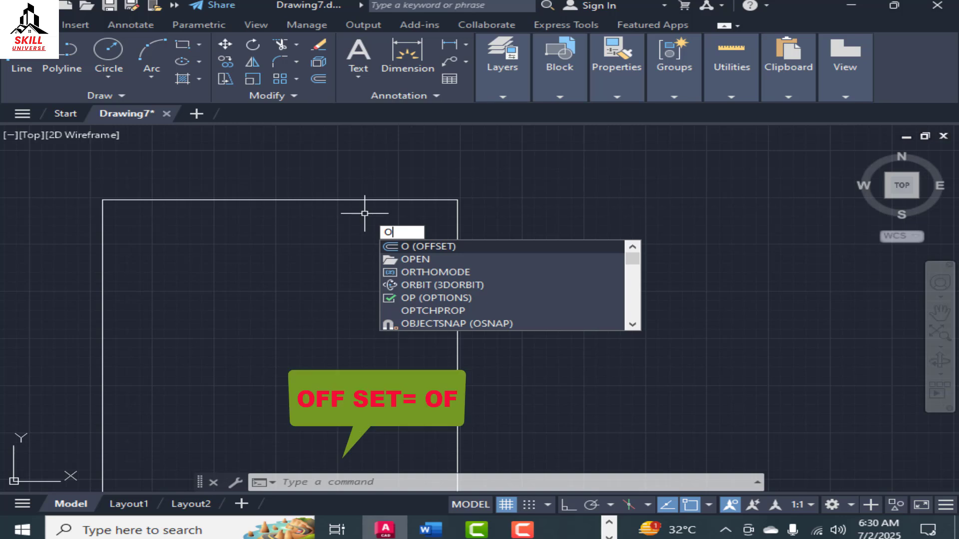
key(Return)
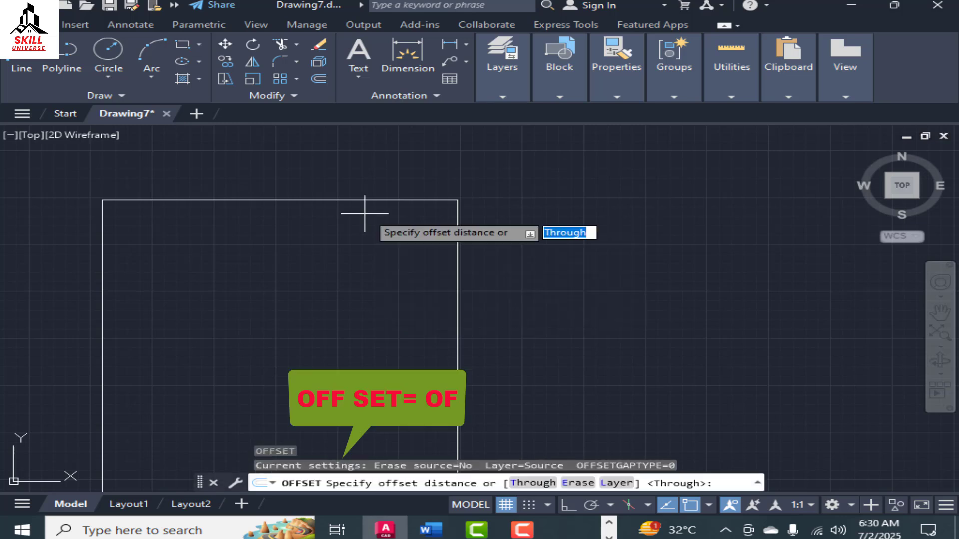
text(6)
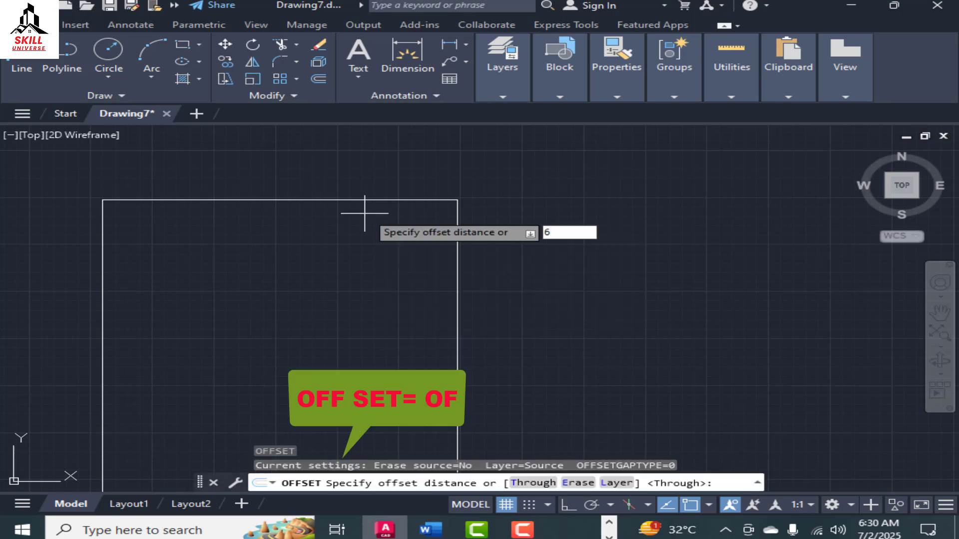
key(Return)
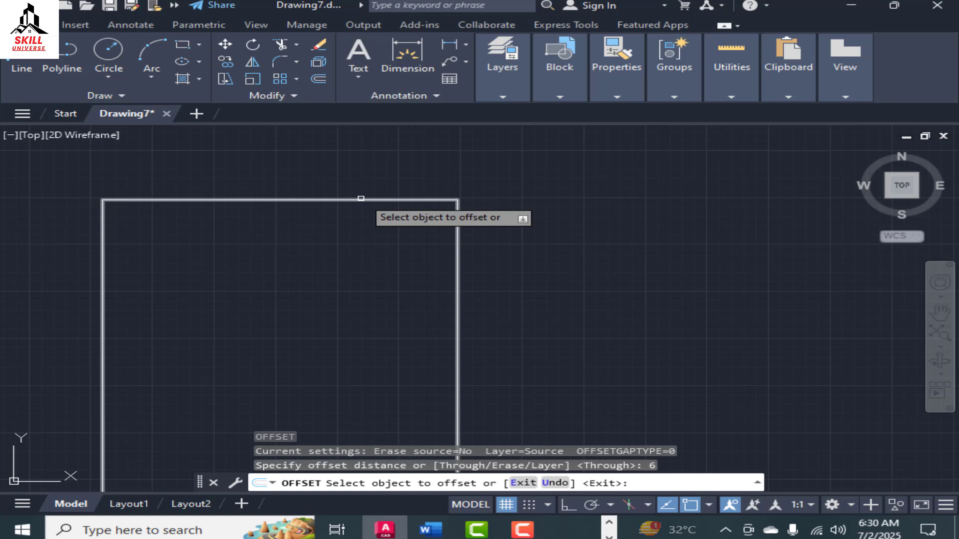
click(360, 199)
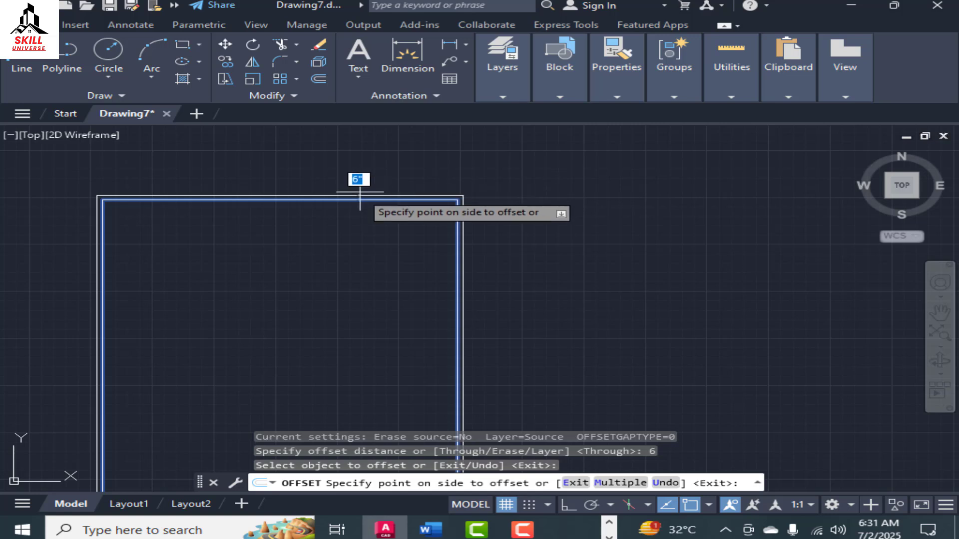
click(355, 226)
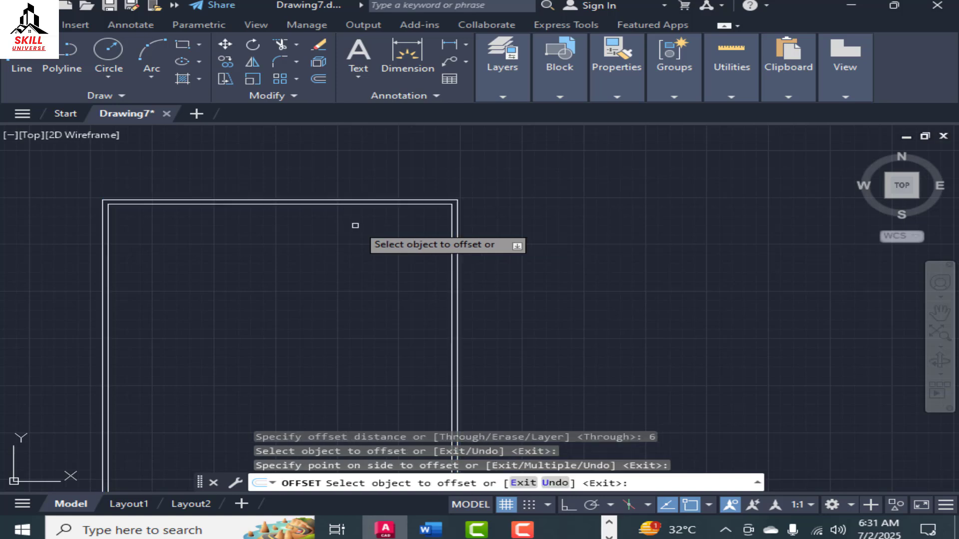
scroll(379, 215, down, 3)
scroll(407, 205, up, 3)
scroll(369, 197, down, 2)
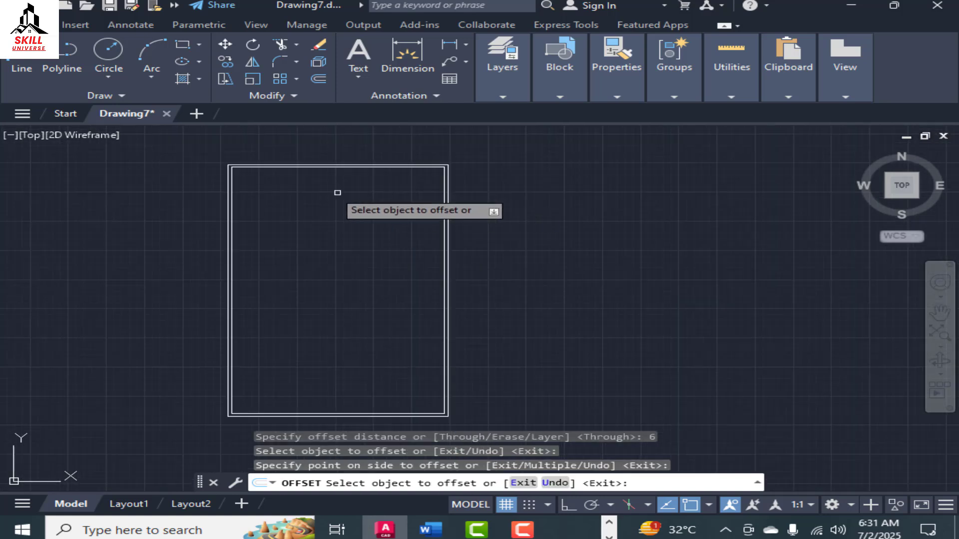
scroll(300, 185, up, 6)
key(Escape)
Examine the spacing between the outer rectangle and its inner offset along the sides and corners.
scroll(216, 169, down, 3)
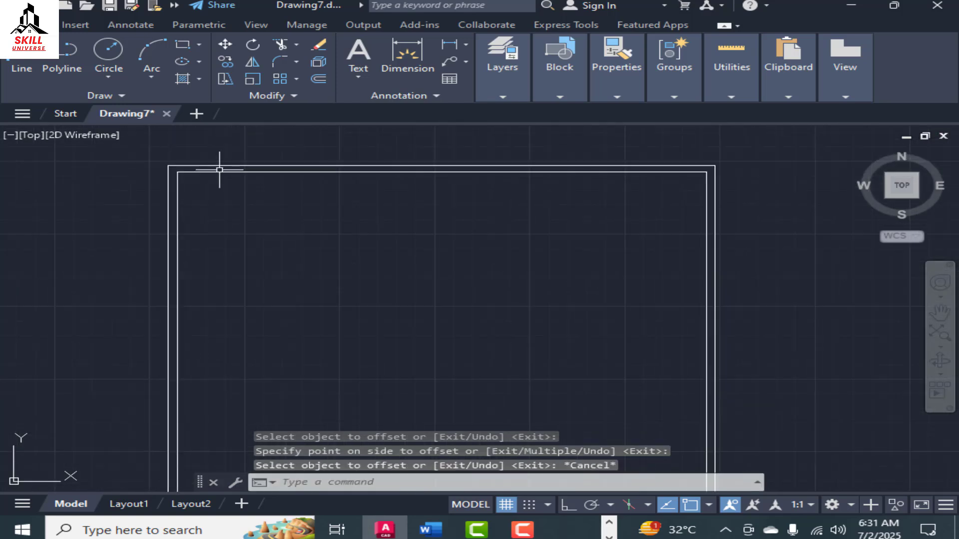
scroll(223, 164, up, 3)
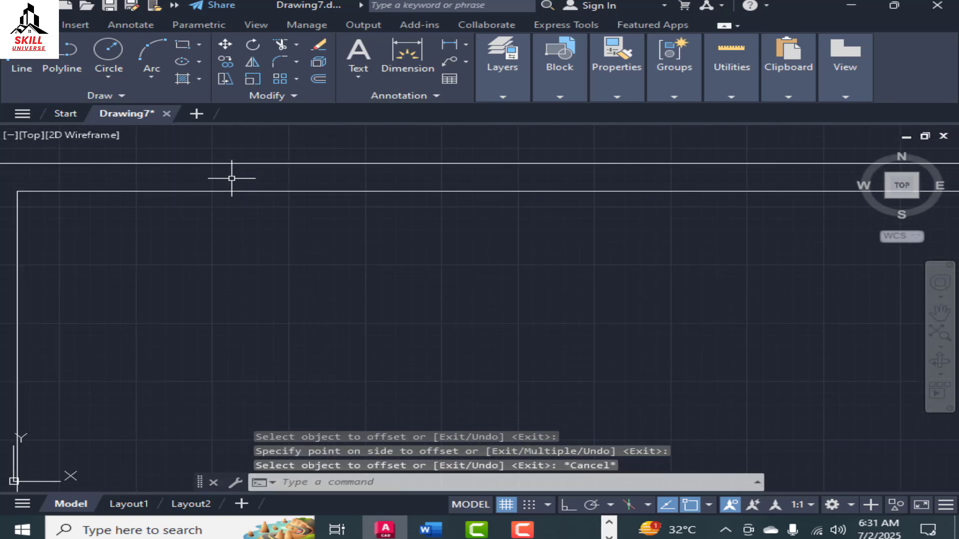
scroll(475, 178, down, 4)
scroll(469, 179, up, 5)
scroll(467, 224, down, 4)
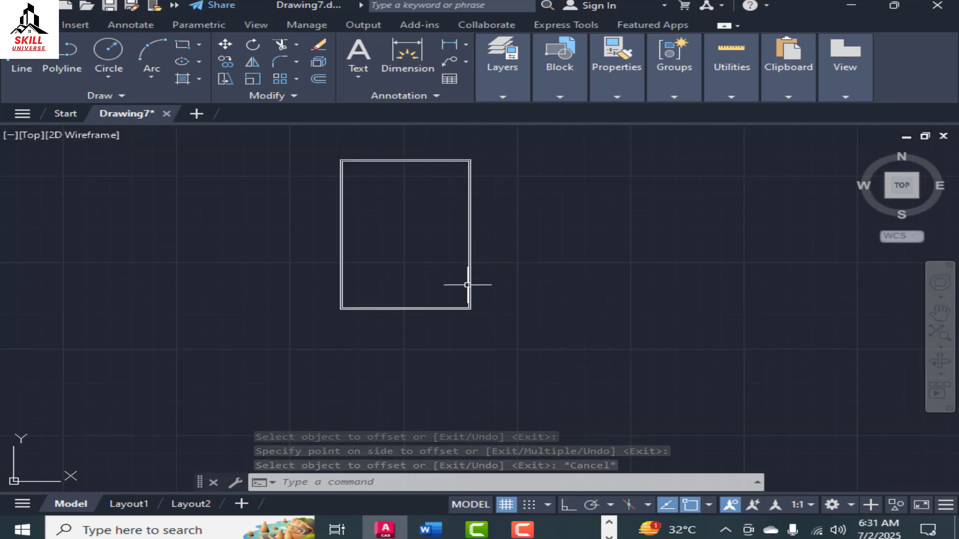
scroll(466, 278, up, 2)
scroll(466, 278, down, 2)
scroll(463, 225, up, 2)
scroll(330, 196, down, 2)
scroll(394, 196, up, 2)
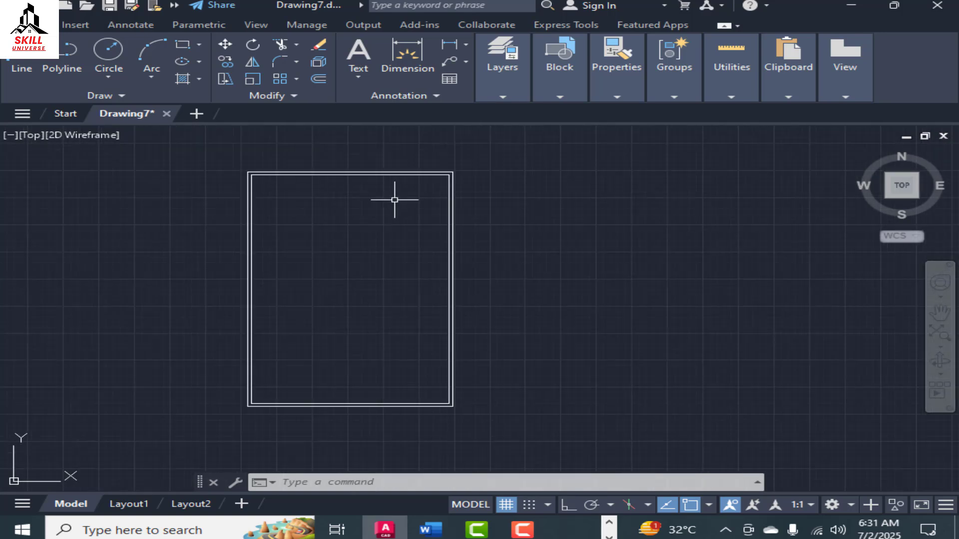
scroll(306, 205, down, 2)
scroll(366, 224, up, 2)
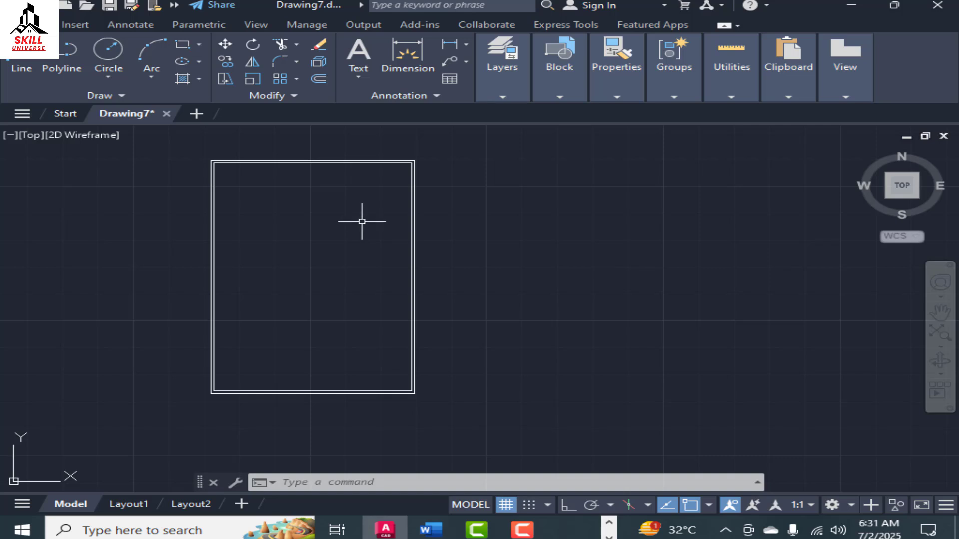
scroll(364, 163, up, 3)
scroll(332, 180, down, 2)
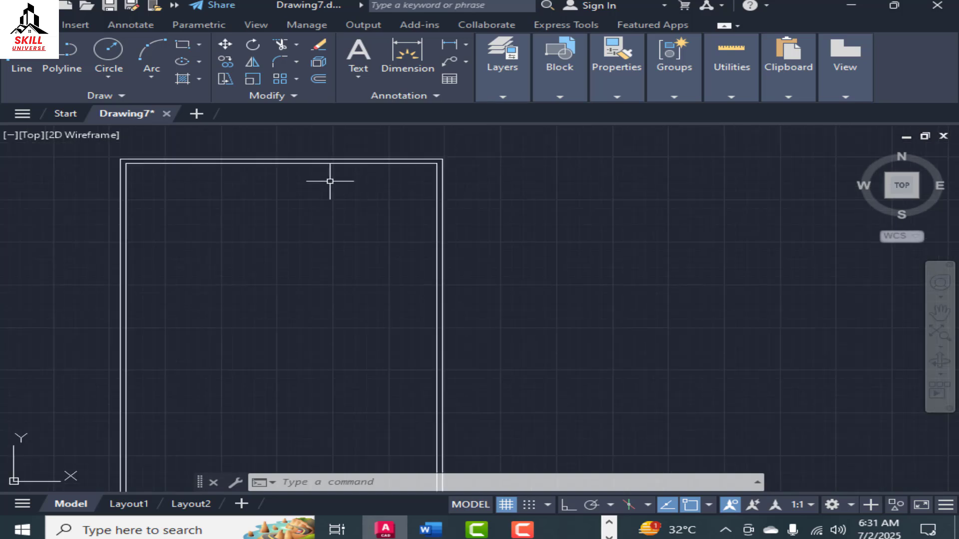
Examine the inner offset rectangle by selecting it as a whole, and clear the selection.
scroll(308, 170, up, 2)
click(315, 156)
scroll(387, 197, down, 4)
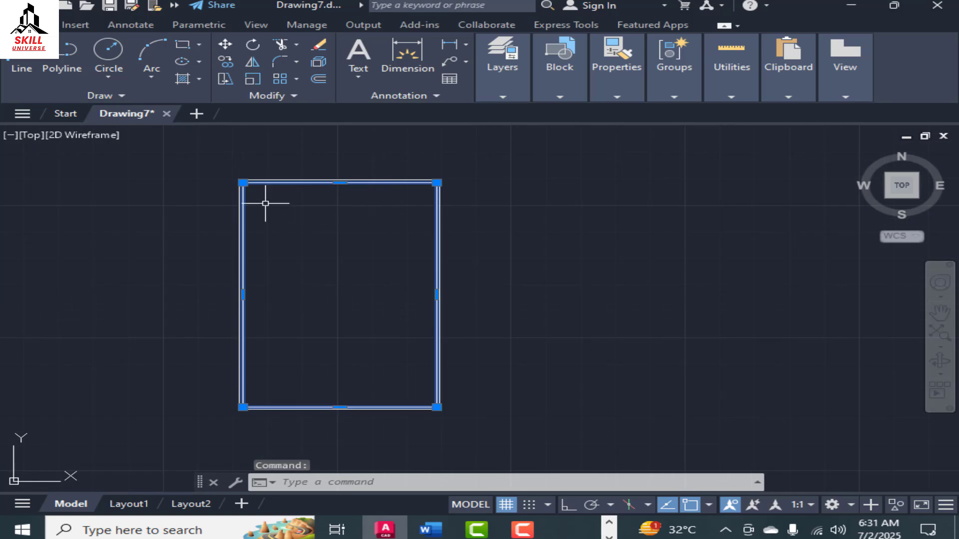
scroll(263, 200, up, 2)
scroll(285, 199, down, 2)
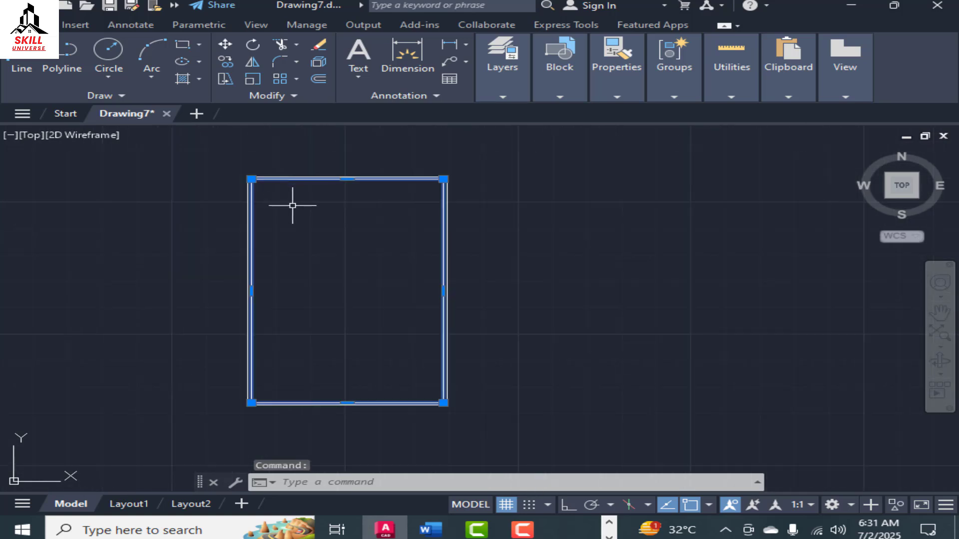
scroll(291, 205, up, 2)
key(Escape)
scroll(364, 160, up, 2)
scroll(364, 160, down, 2)
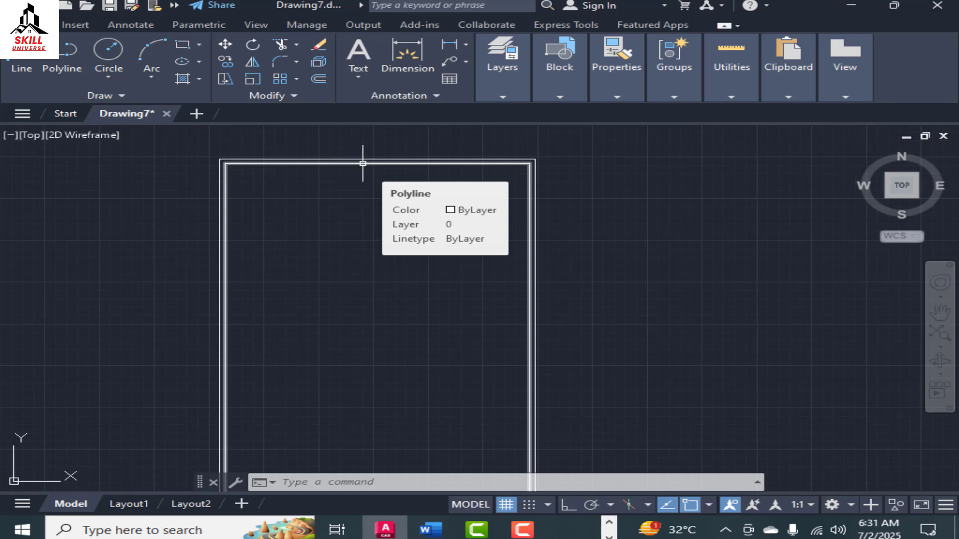
Explode the inner offset rectangle into separate lines.
click(363, 163)
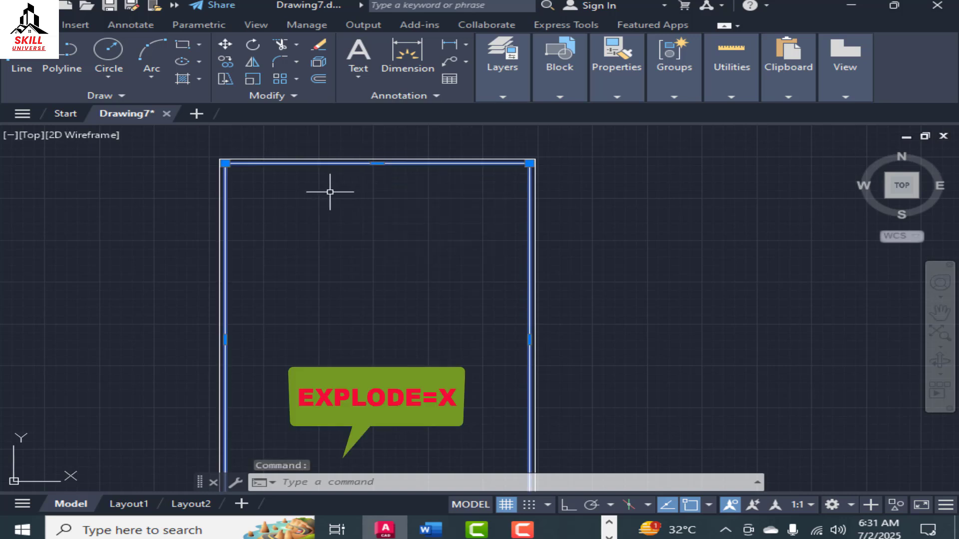
text(X)
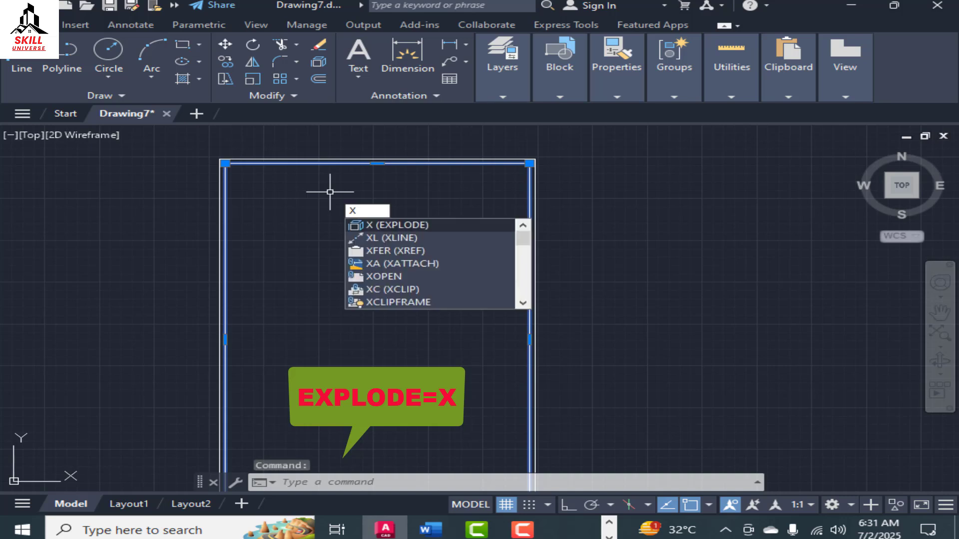
key(Return)
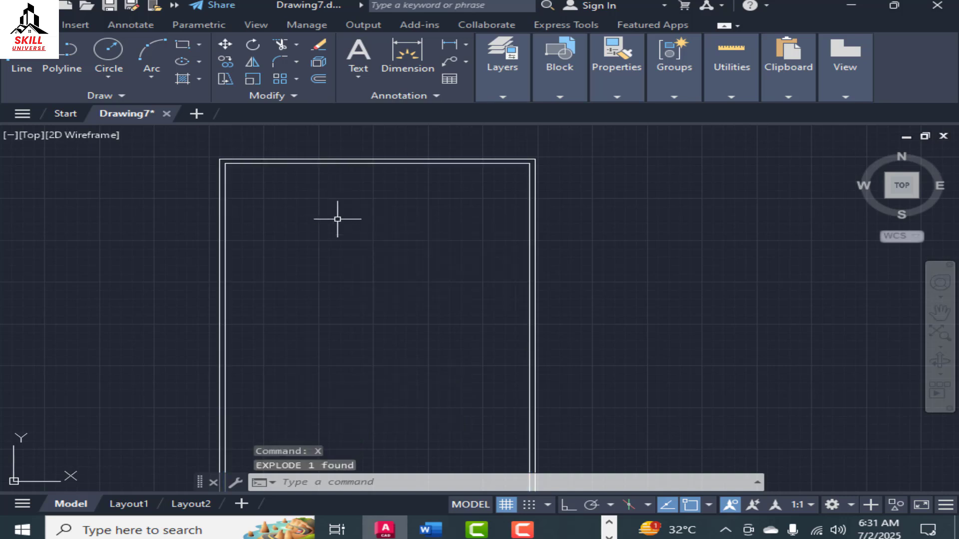
Check the inner rectangle's separate segments by selecting its top, right and bottom lines one at a time, clearing each selection.
click(353, 159)
scroll(360, 209, down, 2)
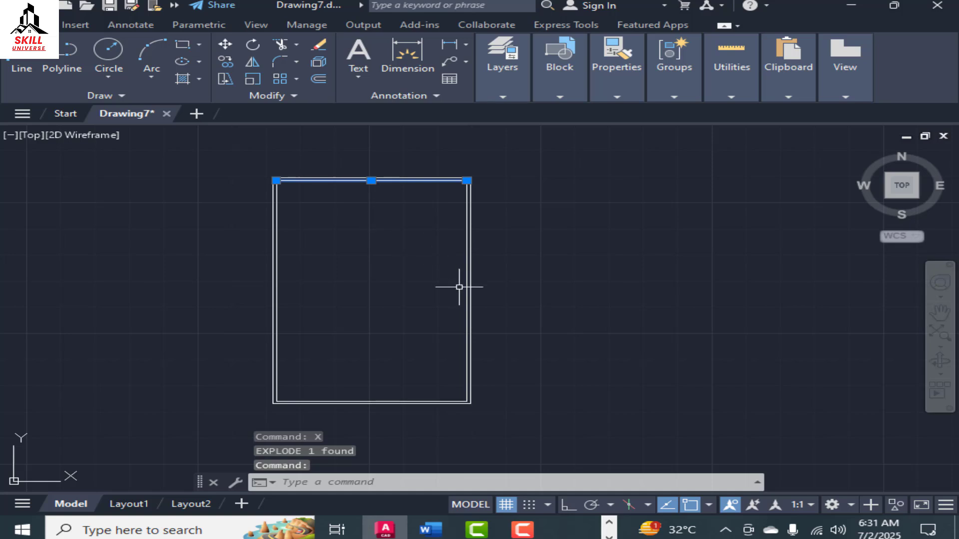
key(Escape)
scroll(464, 264, up, 3)
click(458, 248)
scroll(456, 285, down, 3)
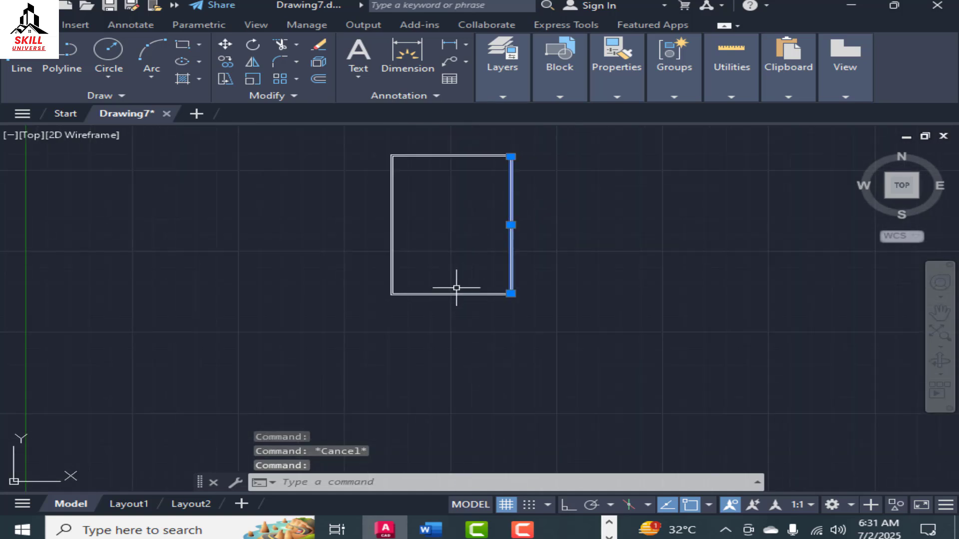
key(Escape)
scroll(456, 287, up, 4)
click(446, 290)
scroll(336, 327, down, 4)
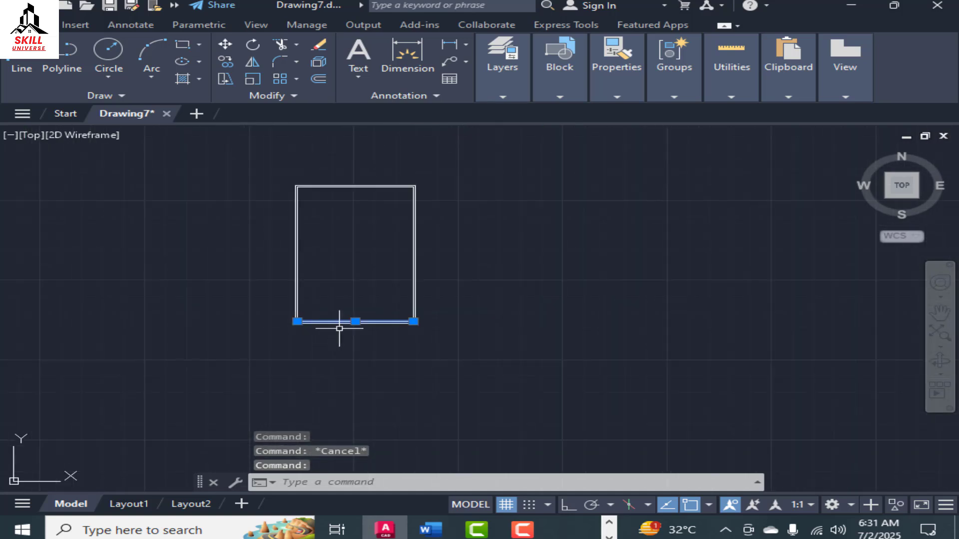
key(Escape)
scroll(343, 199, up, 4)
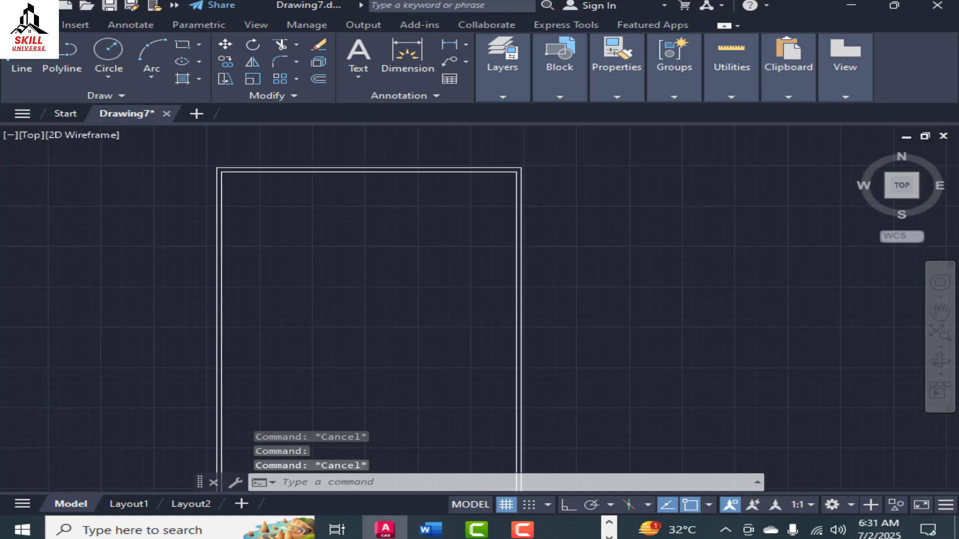
scroll(440, 210, down, 4)
scroll(430, 247, up, 2)
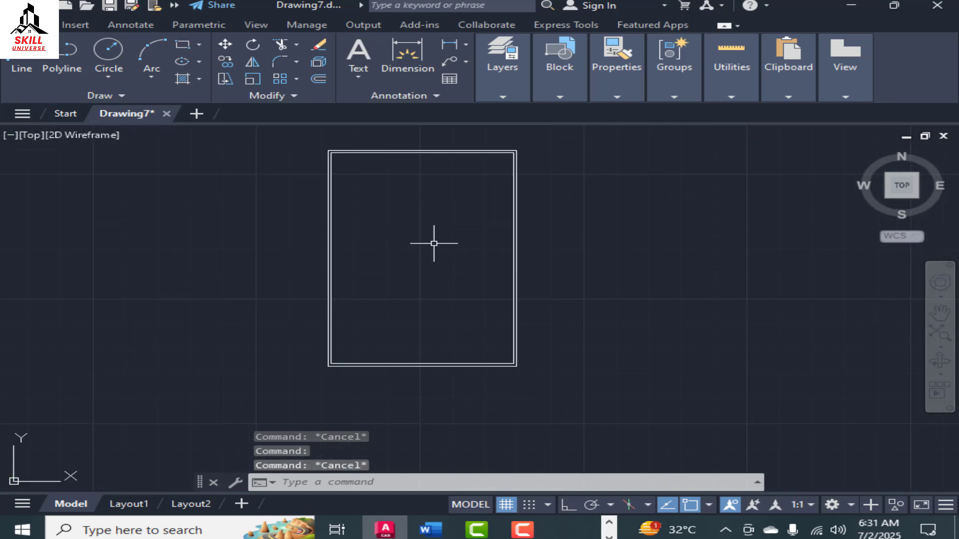
Offset the right wall's inner line 6' to the left, into the plan, and end the Offset command.
text(of)
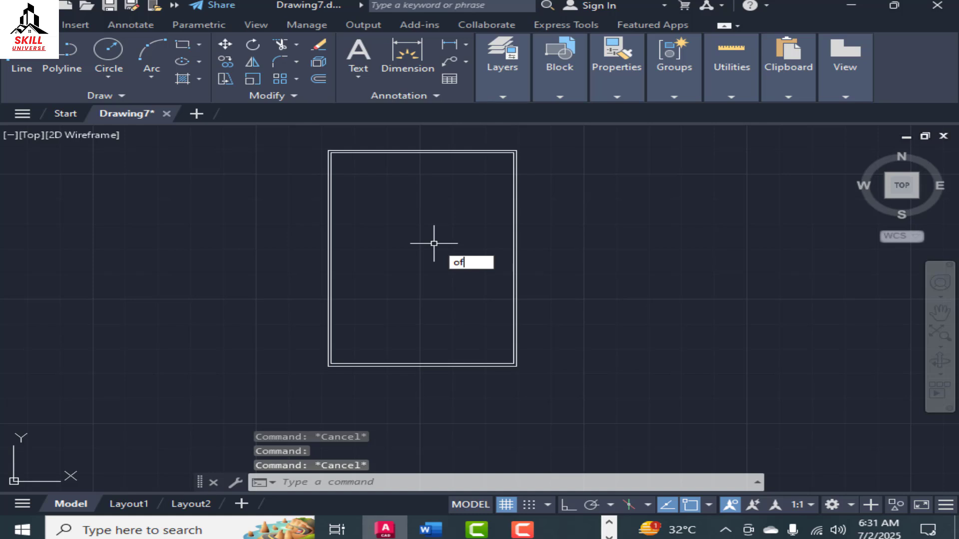
key(Return)
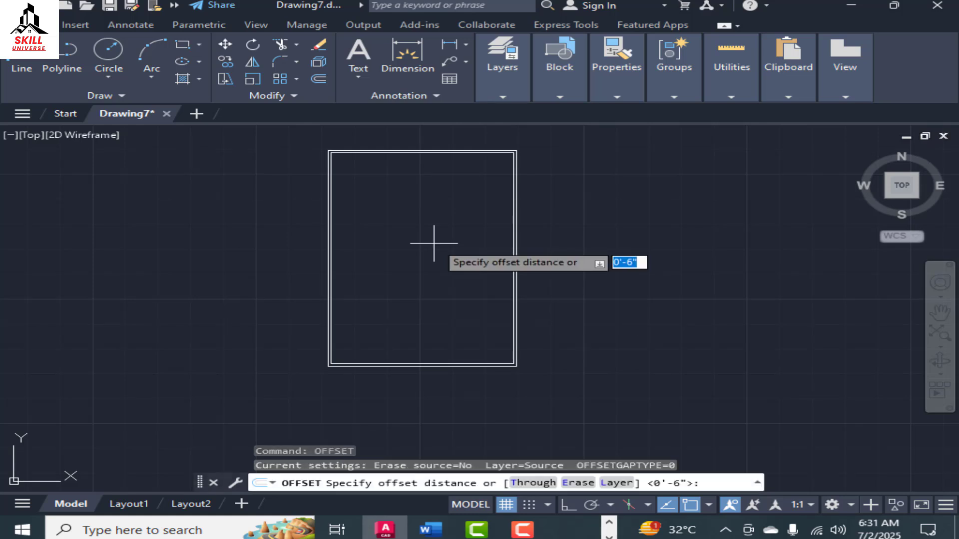
text(6')
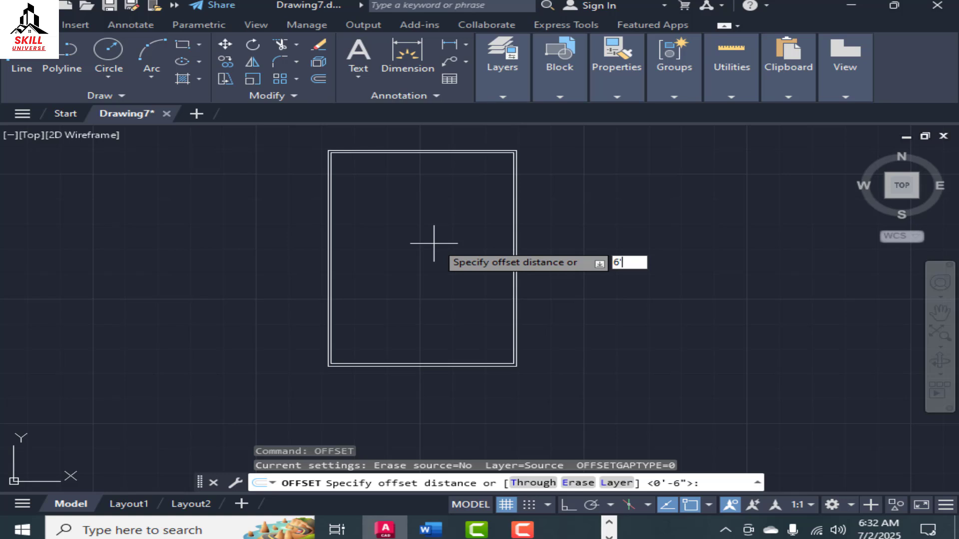
key(Return)
scroll(509, 205, up, 5)
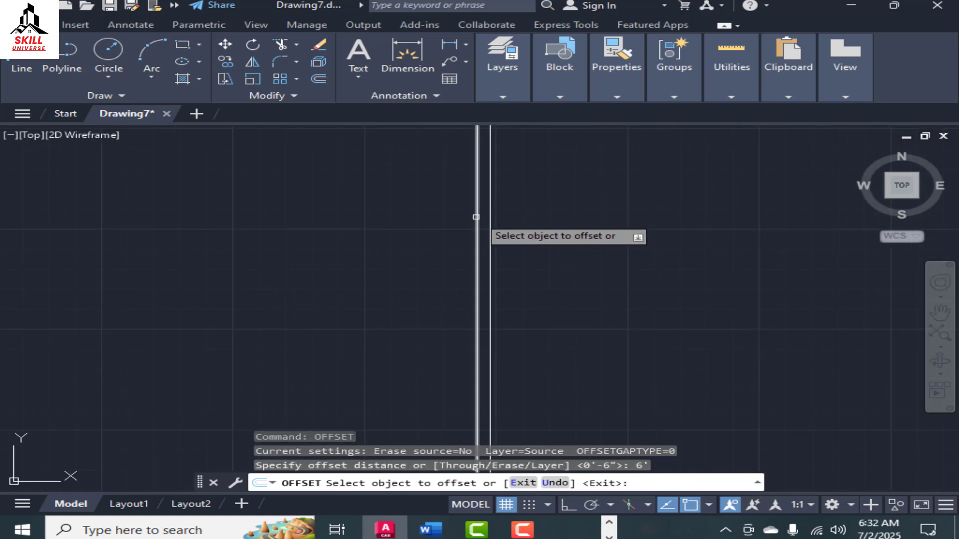
click(476, 217)
scroll(387, 207, down, 5)
click(385, 203)
scroll(493, 235, down, 2)
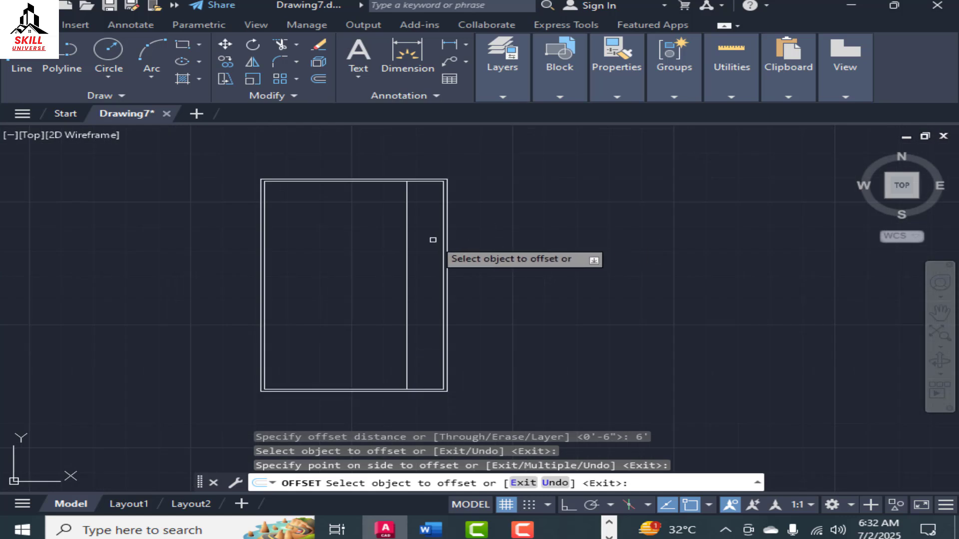
key(Return)
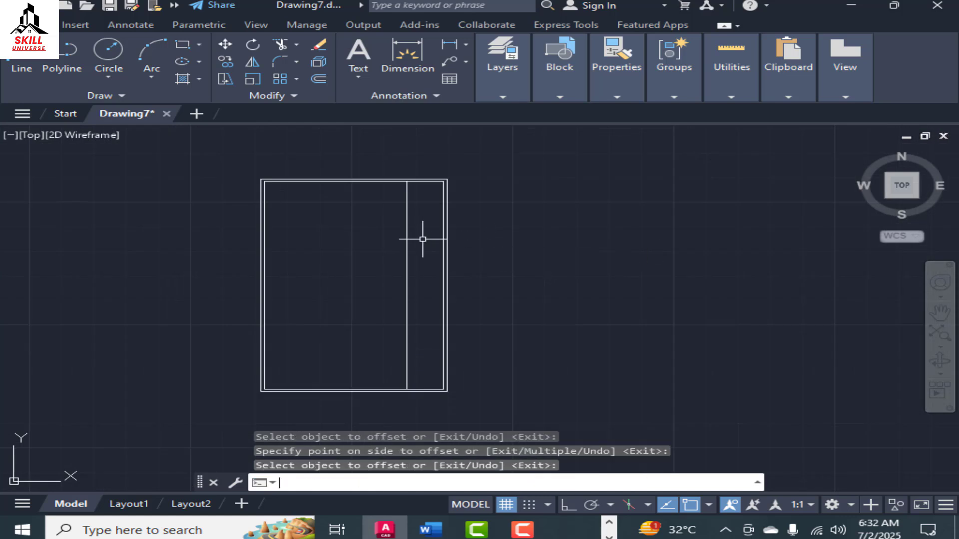
Offset the new vertical partition line 6" to the left to form a double-line wall, and end the Offset command.
key(Return)
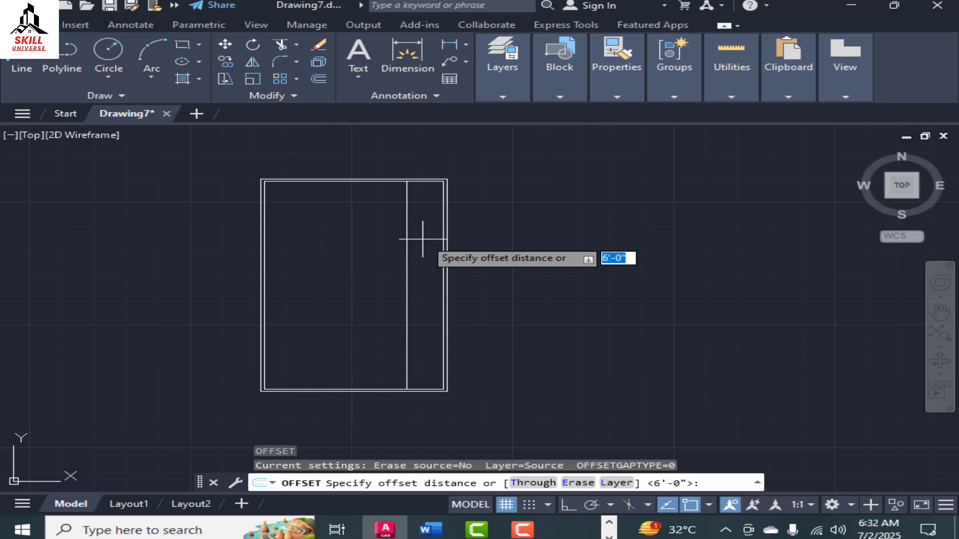
text(6)
key(Return)
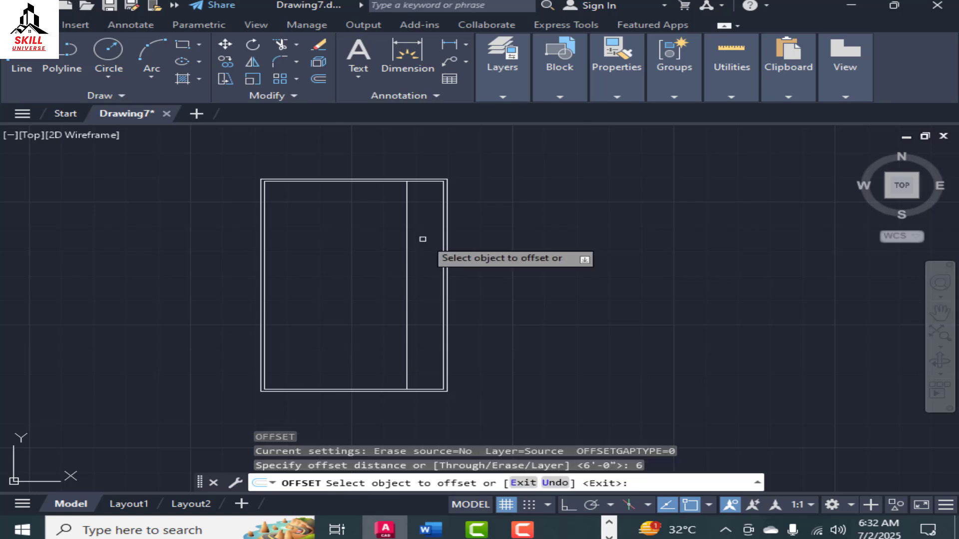
click(407, 253)
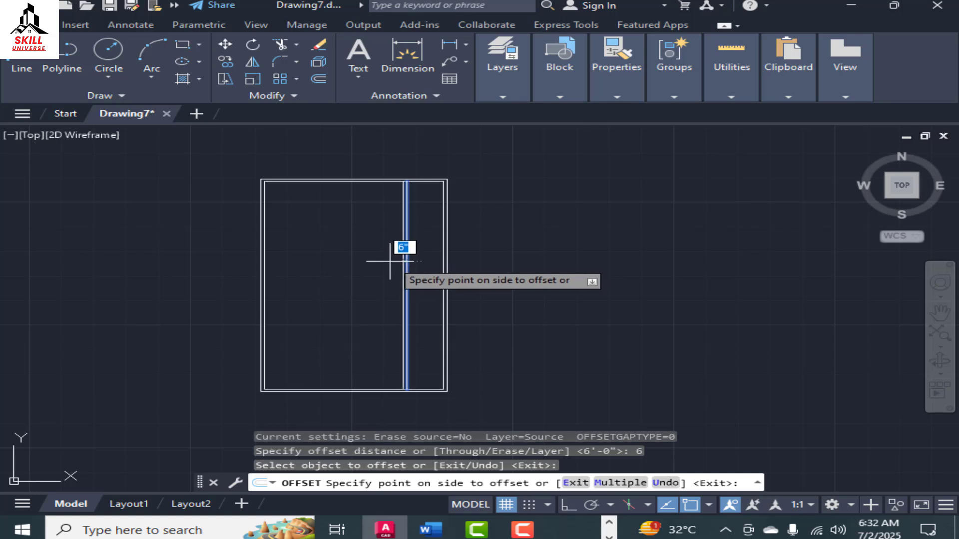
click(390, 261)
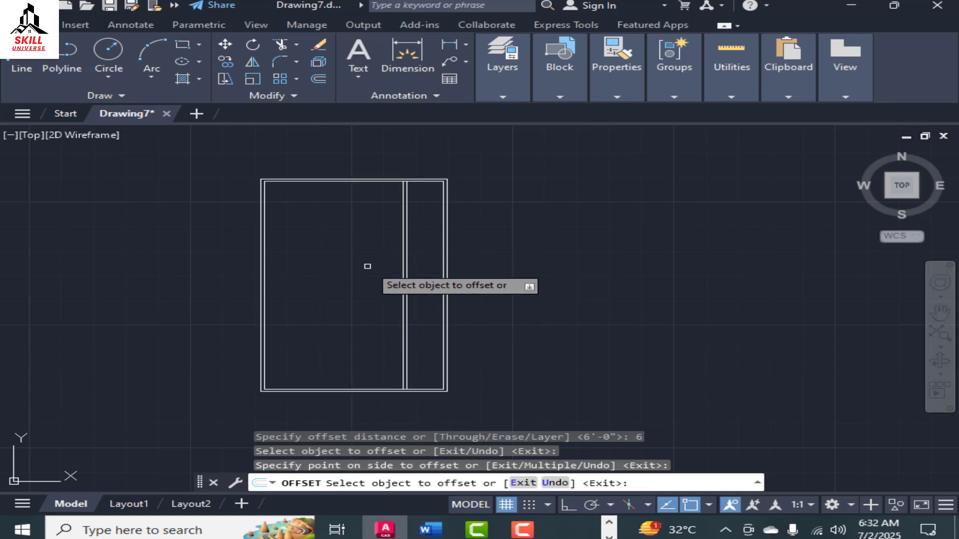
key(Return)
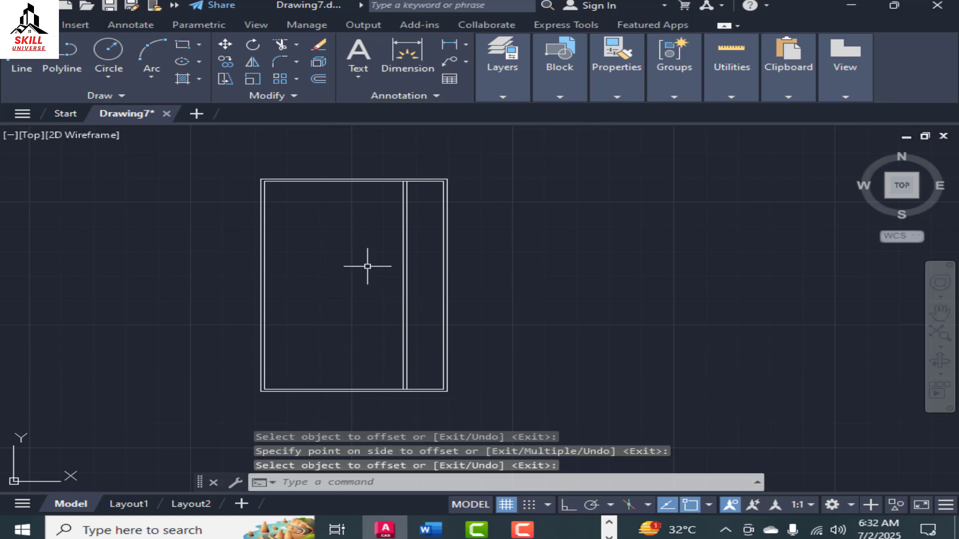
Offset the partition's left line 7' to the left and the left wall's inner line 7' to the right, ending the Offset command.
key(Return)
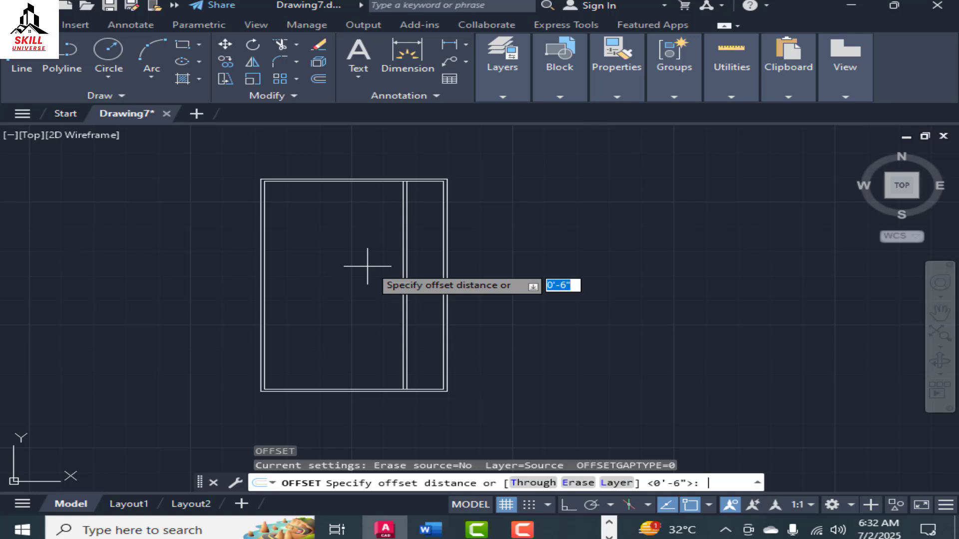
key(Return)
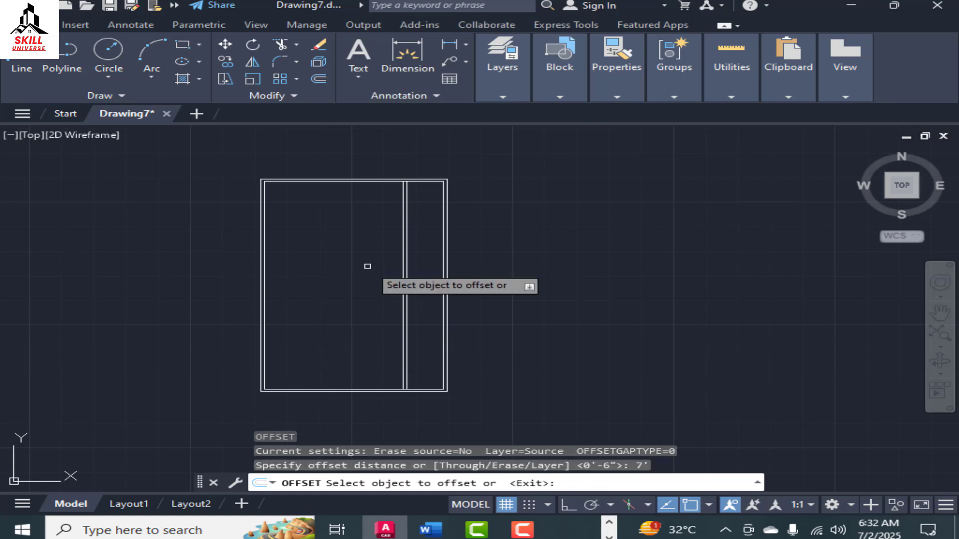
scroll(395, 234, up, 2)
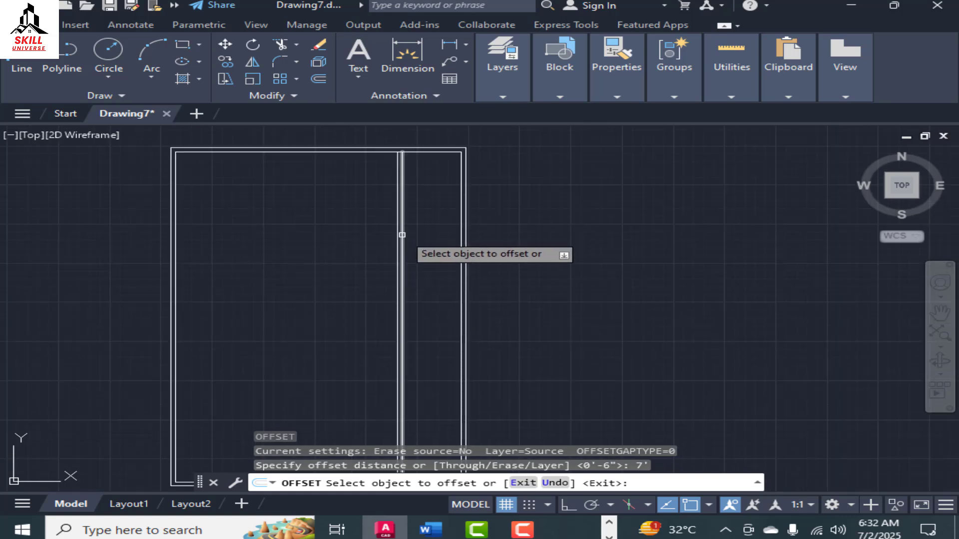
click(397, 239)
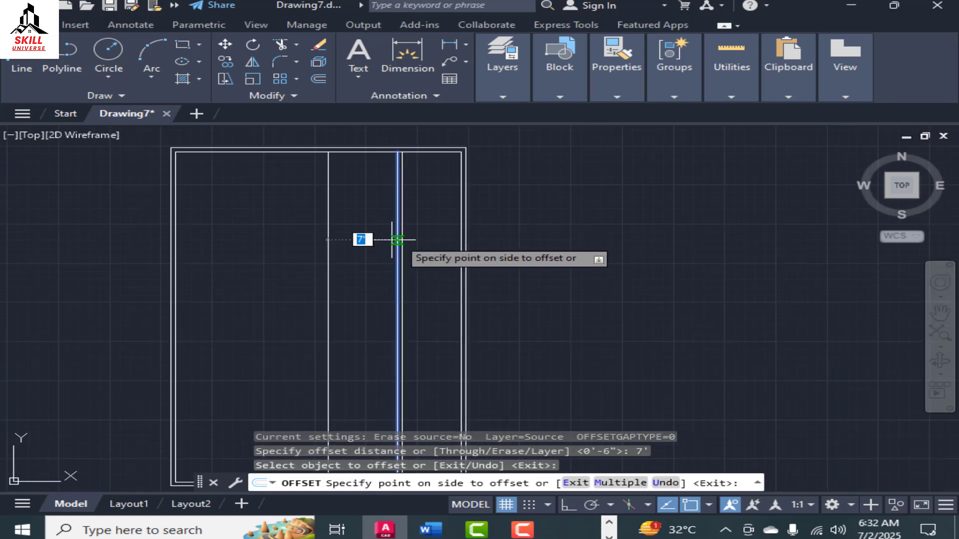
click(310, 244)
click(176, 225)
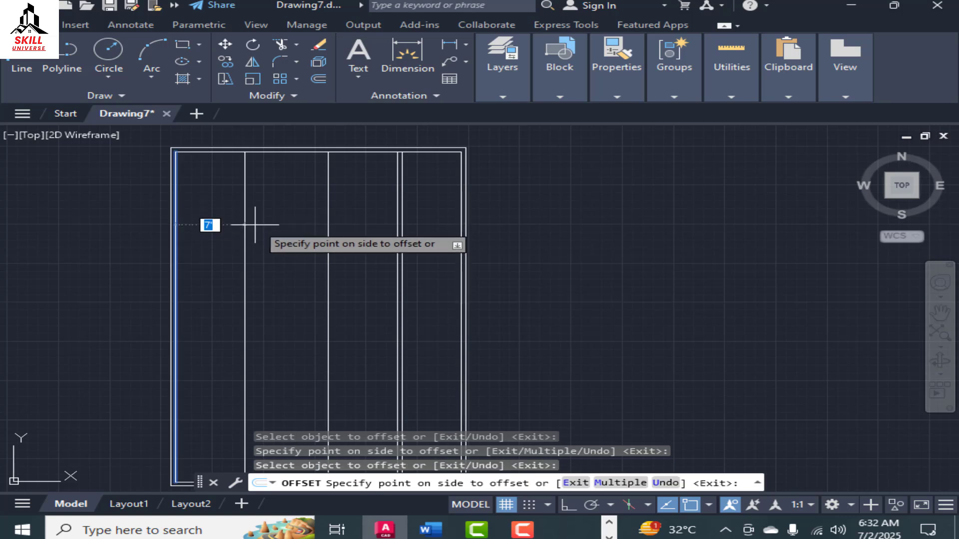
click(255, 224)
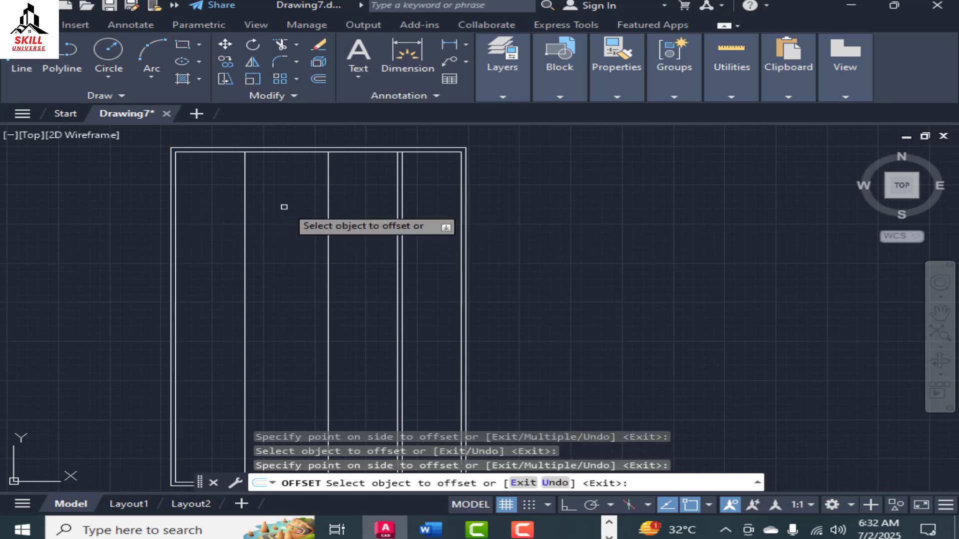
key(Return)
Offset the left vertical partition line 6" to the right and the middle one 6" to the left to give both wall thickness.
key(Return)
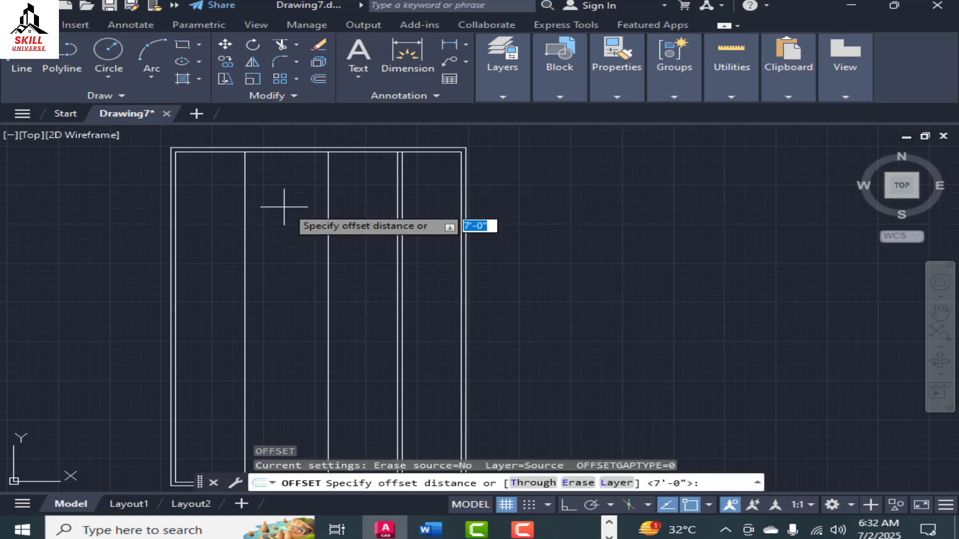
key(Return)
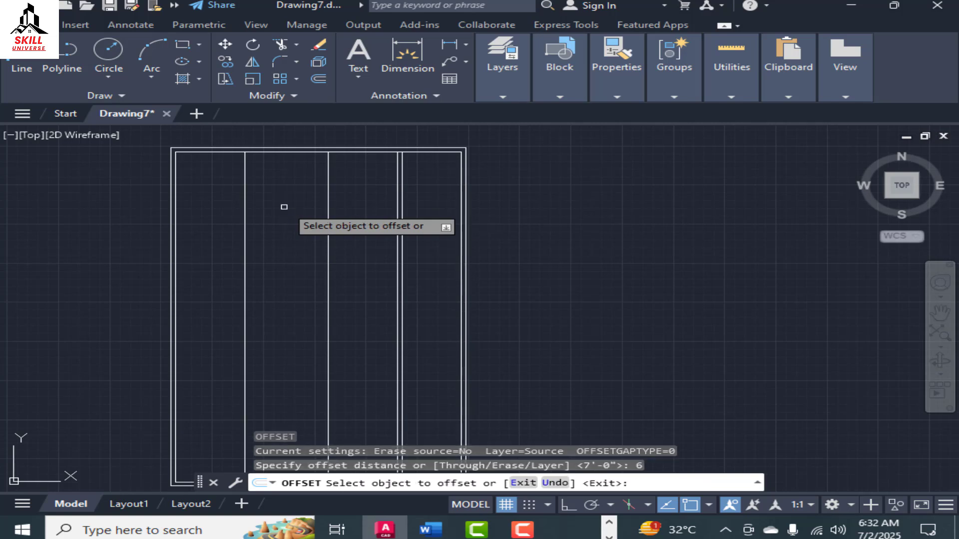
click(244, 229)
click(280, 227)
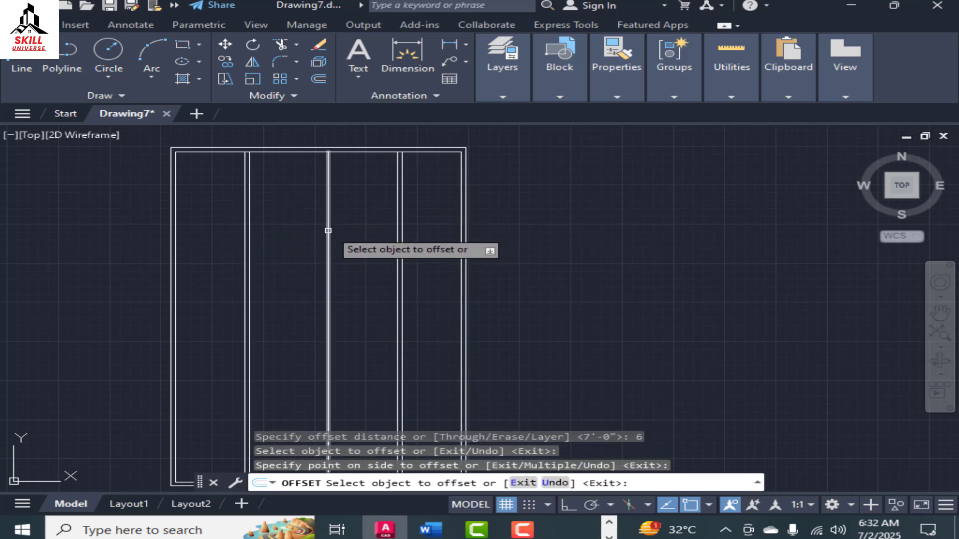
click(328, 230)
click(307, 236)
scroll(398, 160, down, 3)
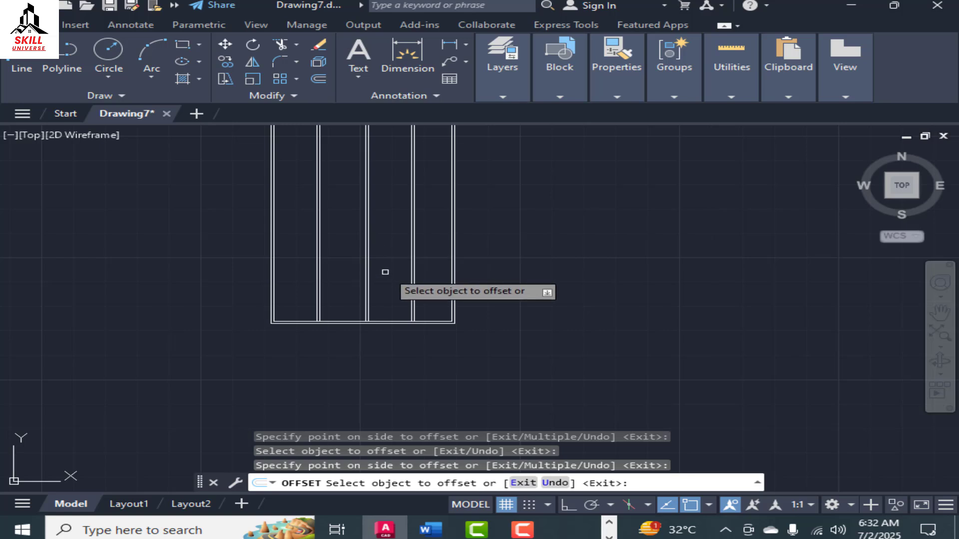
Offset the top wall's inner line 5' down into the plan, and offset the new line 6" down for wall thickness.
scroll(383, 249, down, 2)
scroll(399, 175, up, 4)
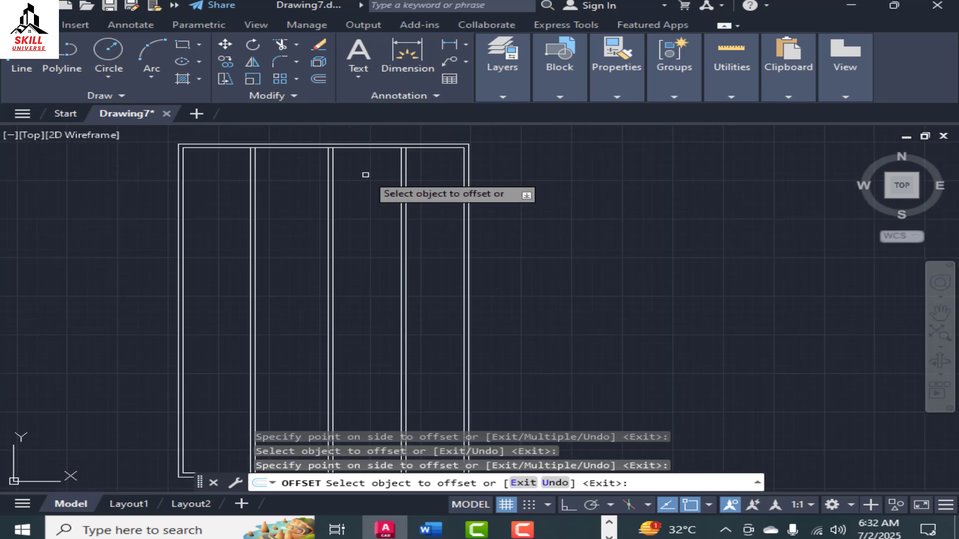
click(356, 148)
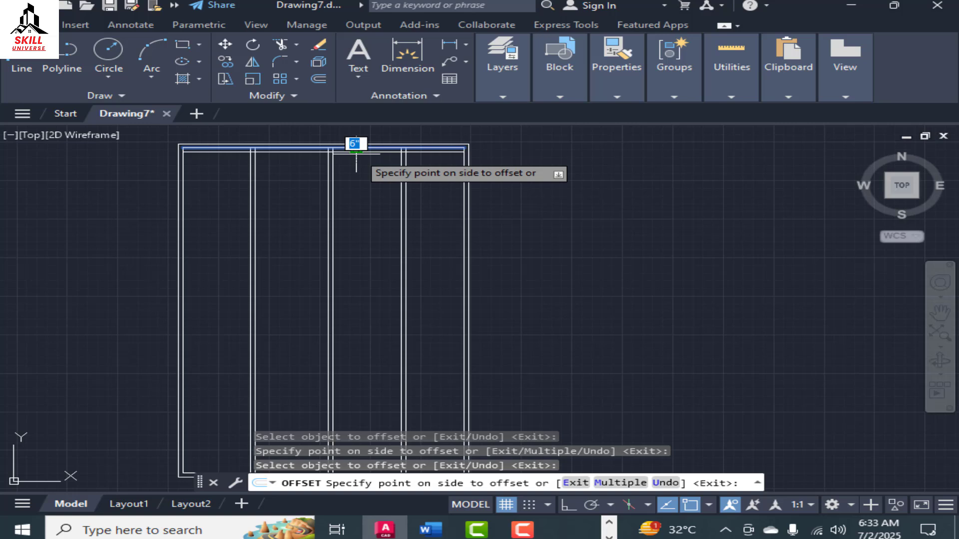
text(5')
key(Return)
click(357, 184)
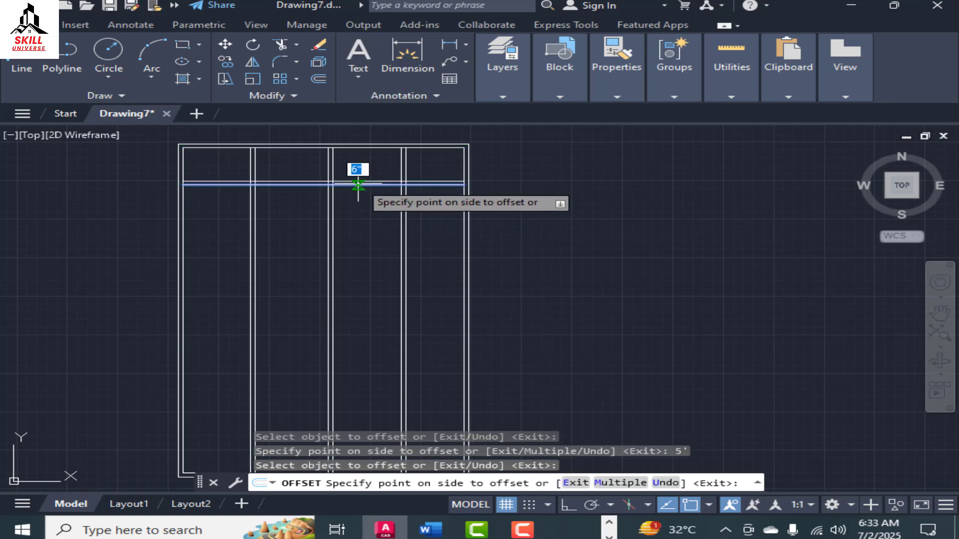
click(355, 216)
Offset the lower line of the horizontal partition 13' down, and offset the new line 6" down to form a second double-line wall.
middle_drag(295, 330, 419, 328)
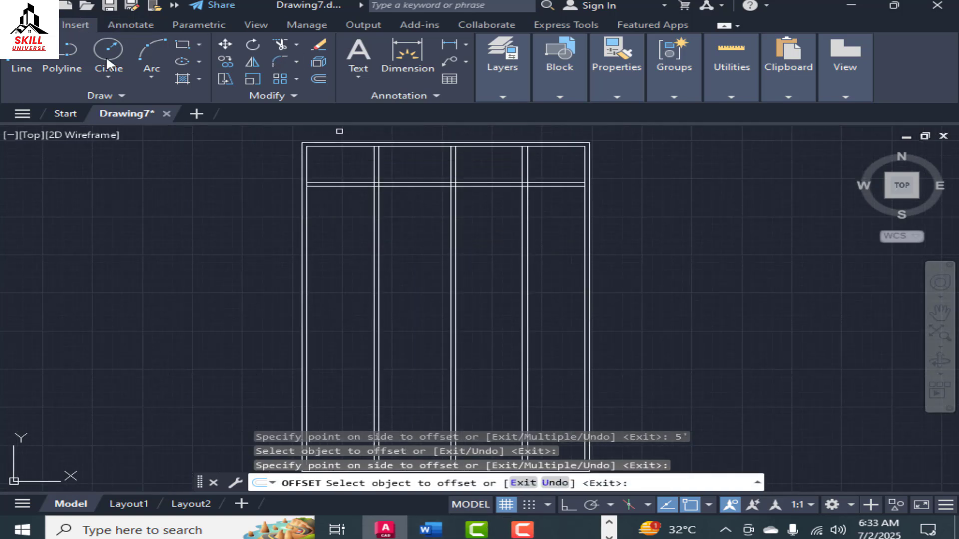
scroll(432, 209, down, 4)
scroll(417, 280, up, 2)
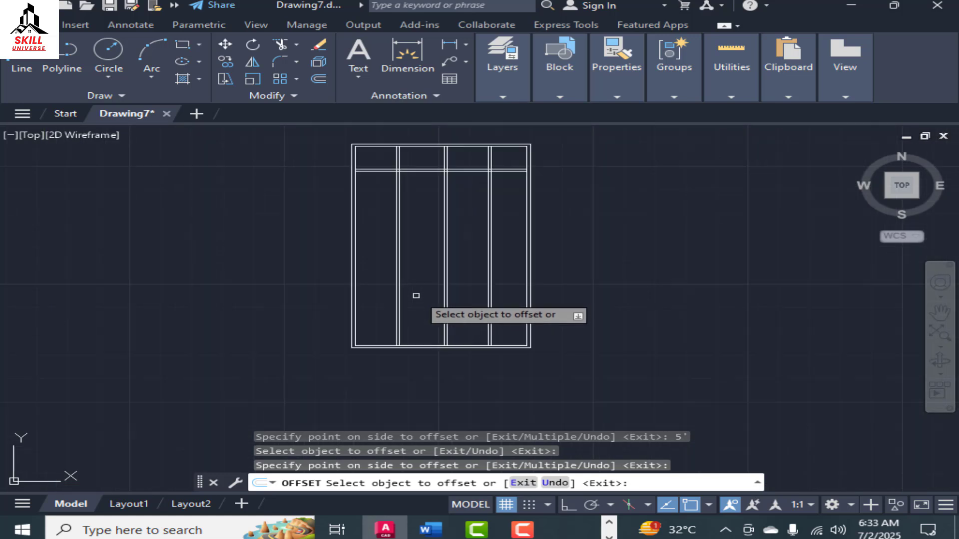
scroll(439, 170, up, 4)
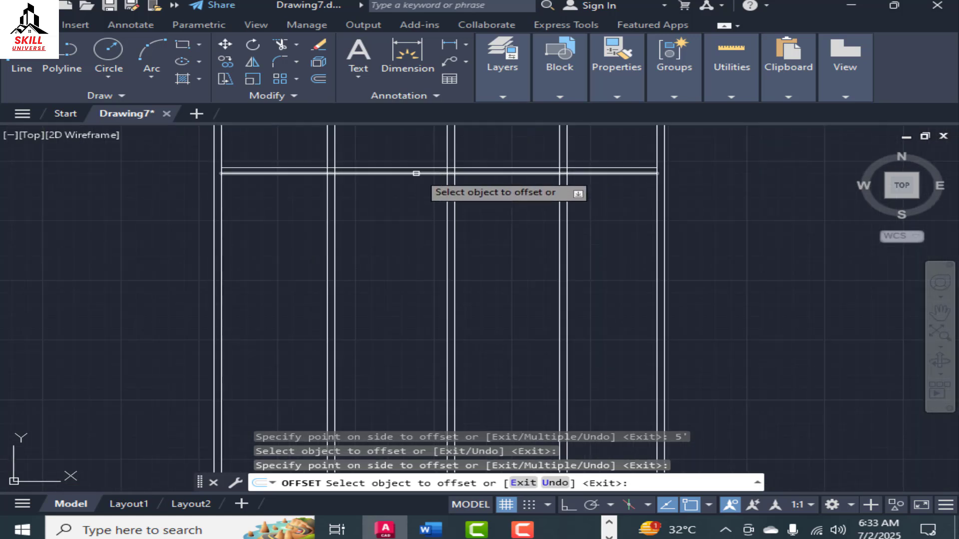
click(415, 173)
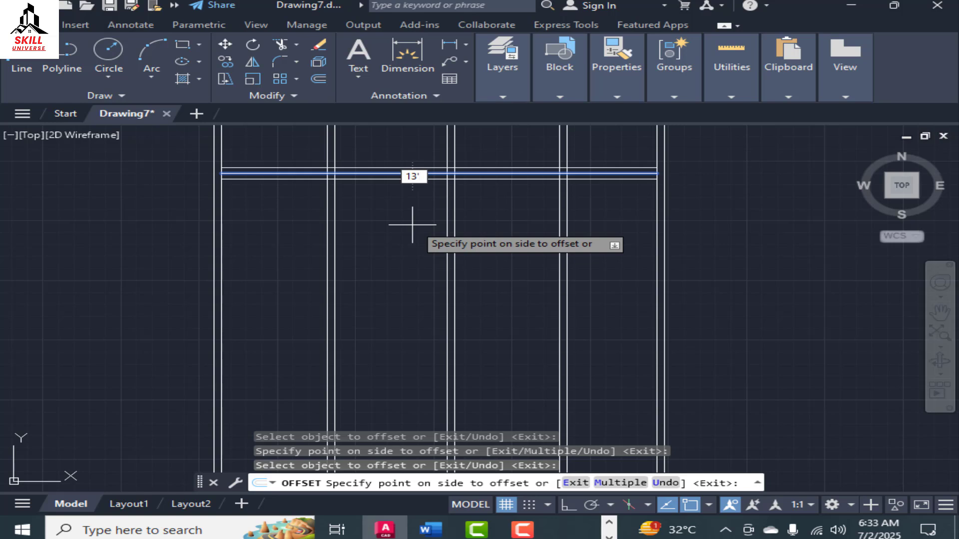
text(13')
key(Return)
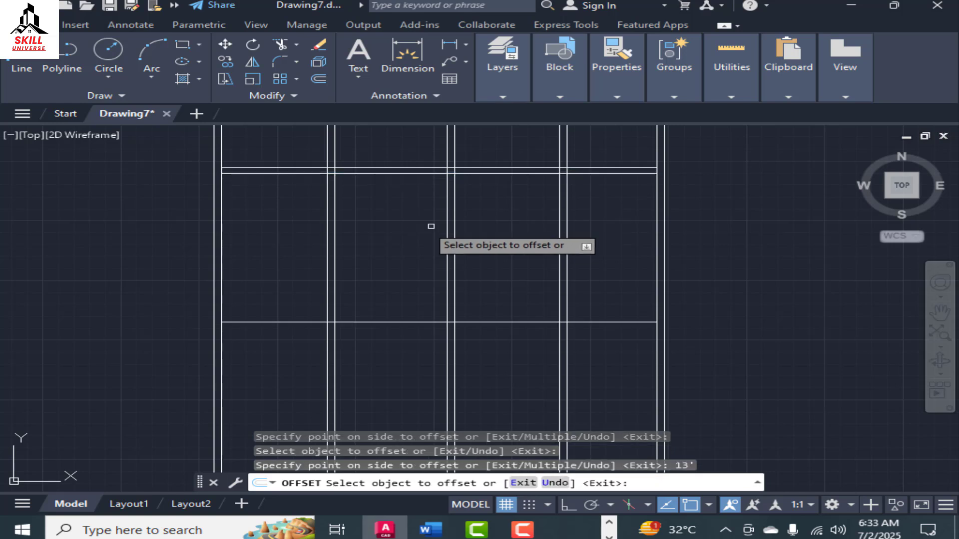
scroll(431, 226, down, 3)
click(418, 259)
click(416, 288)
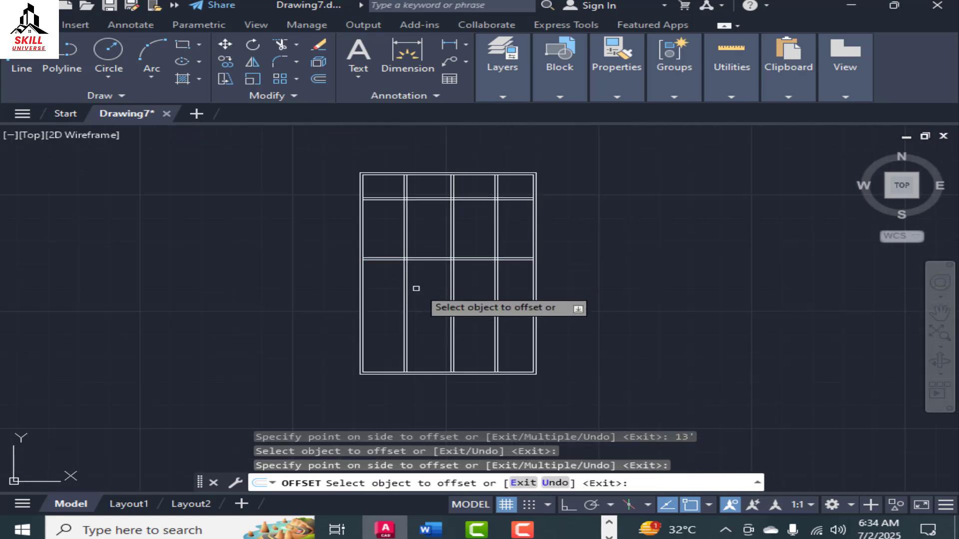
Offset the second horizontal partition's lower line 12' down, add its 6" wall thickness below, and end the Offset command.
click(430, 259)
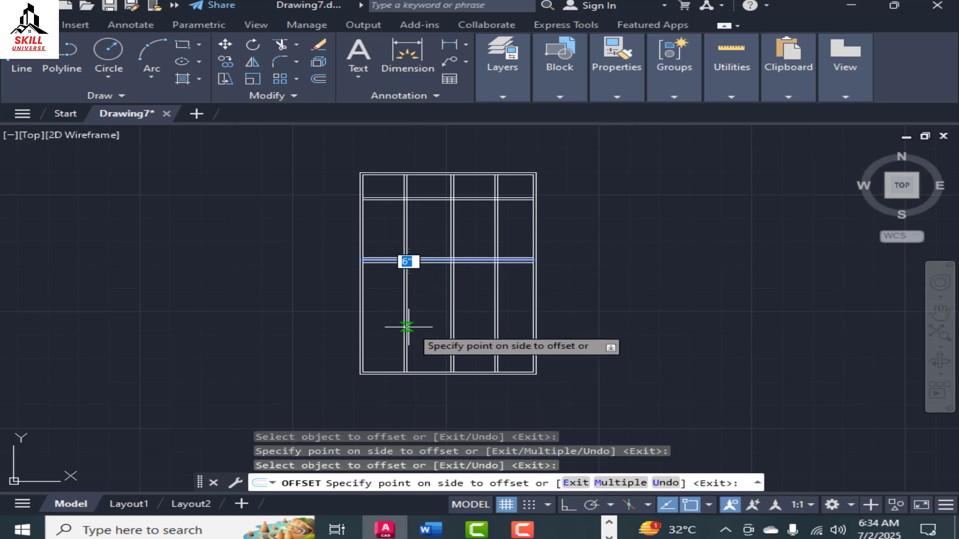
text(12)
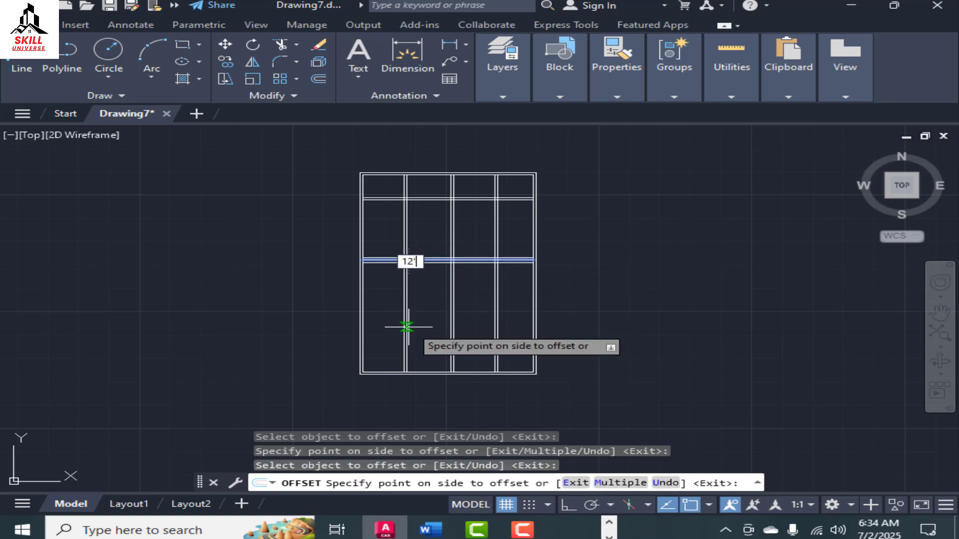
key(Return)
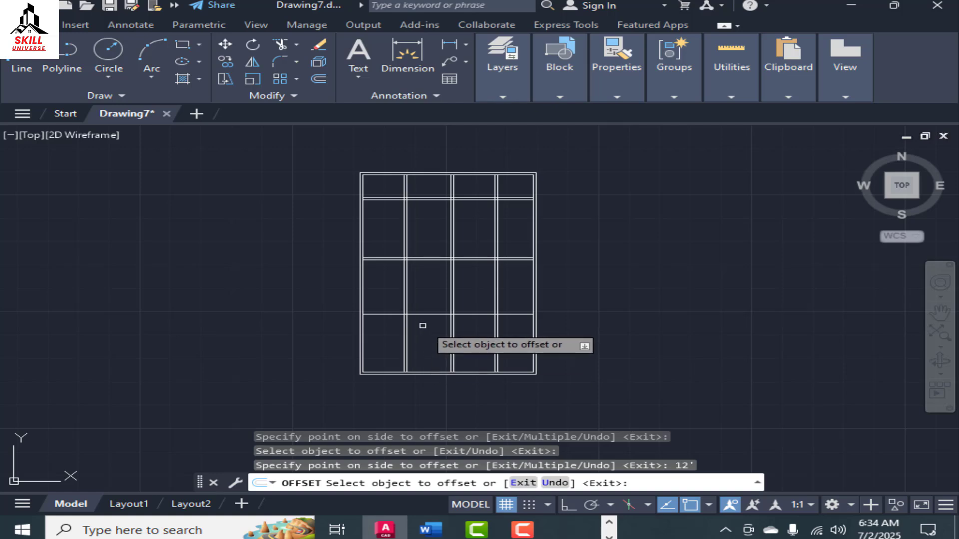
click(426, 315)
scroll(424, 336, up, 4)
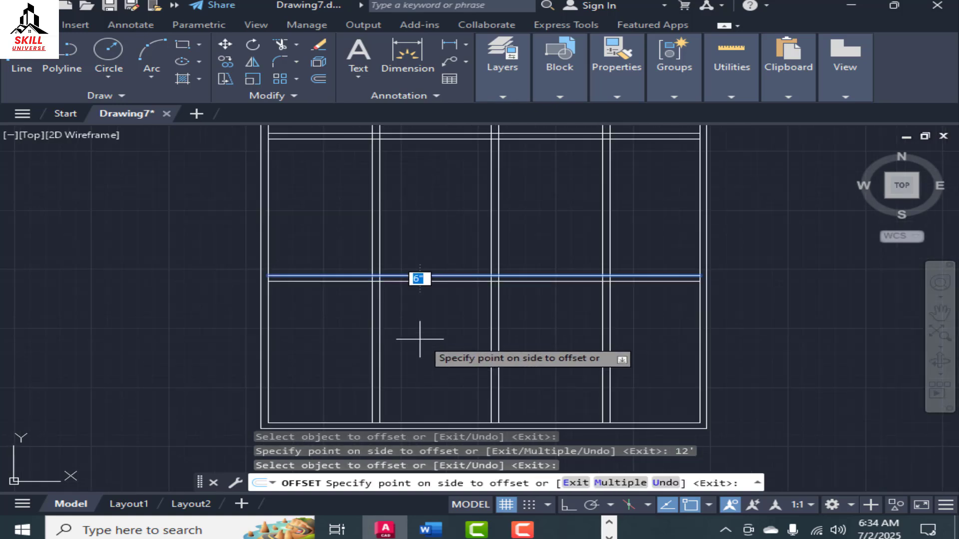
click(420, 339)
scroll(336, 264, down, 2)
scroll(454, 203, up, 2)
scroll(440, 261, down, 2)
key(Escape)
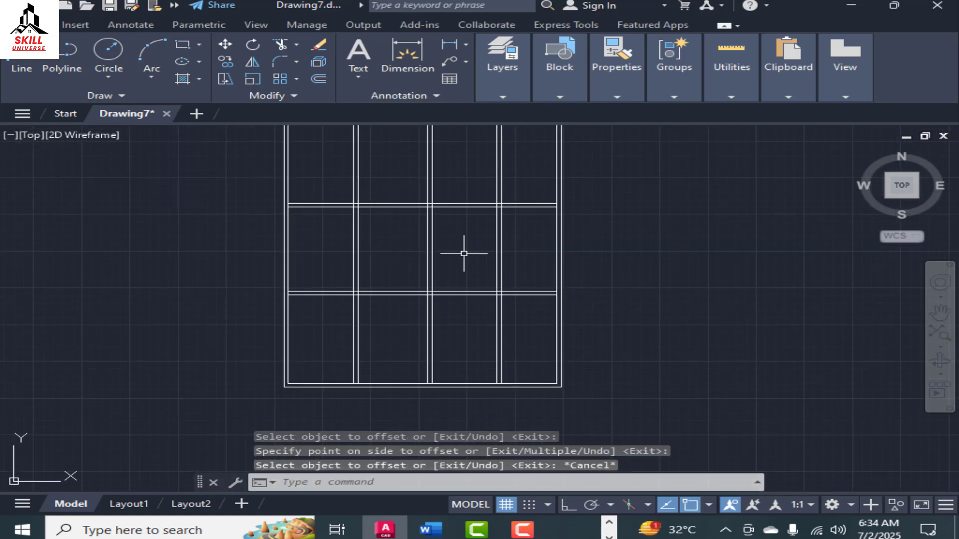
Trim all three horizontal partitions between the rightmost vertical partition and the right outer wall with a fence.
scroll(442, 277, down, 4)
scroll(488, 240, up, 2)
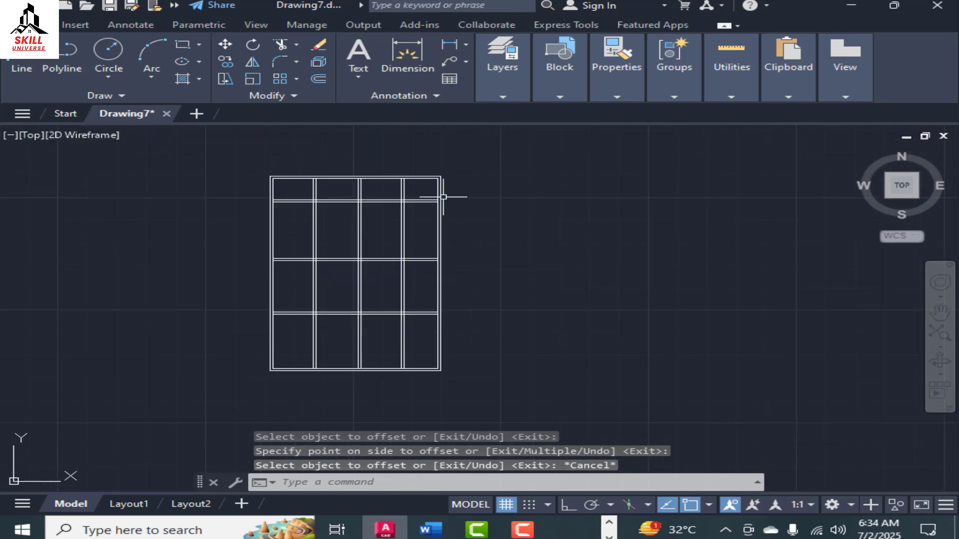
scroll(437, 247, up, 2)
scroll(438, 246, down, 2)
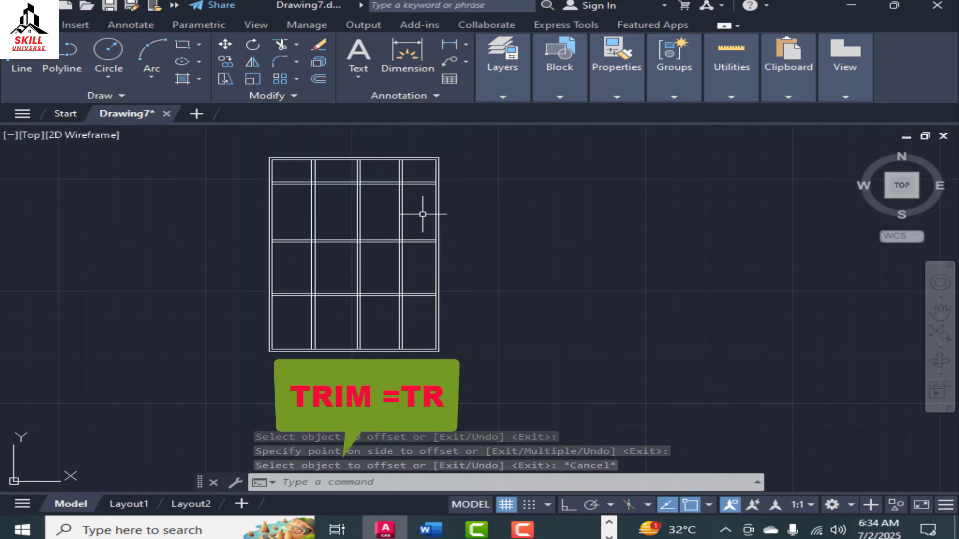
text(TR)
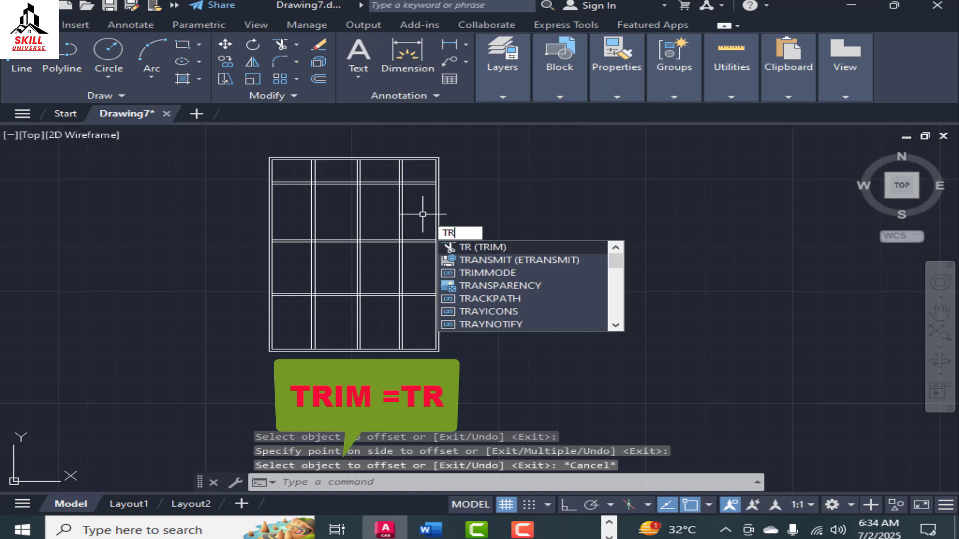
key(Return)
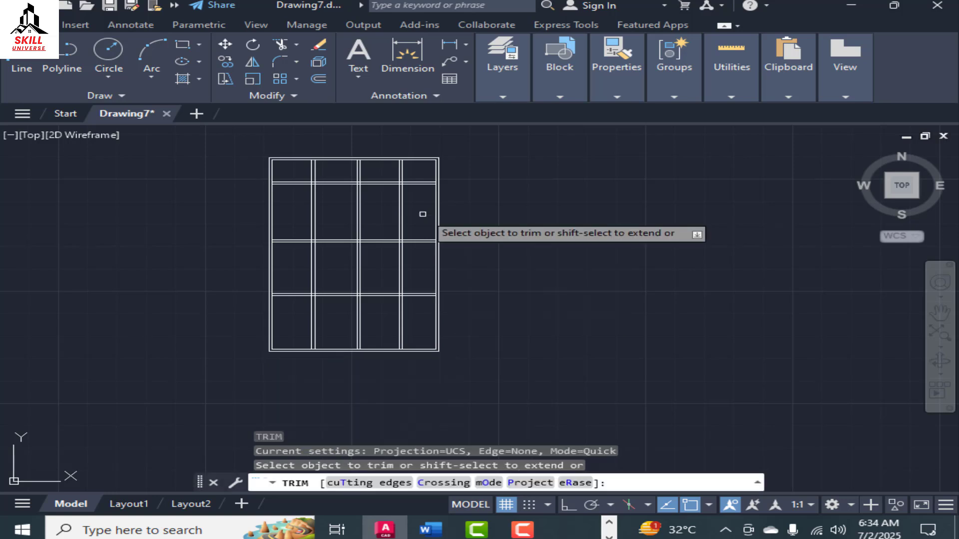
click(416, 167)
scroll(416, 319, up, 2)
click(417, 318)
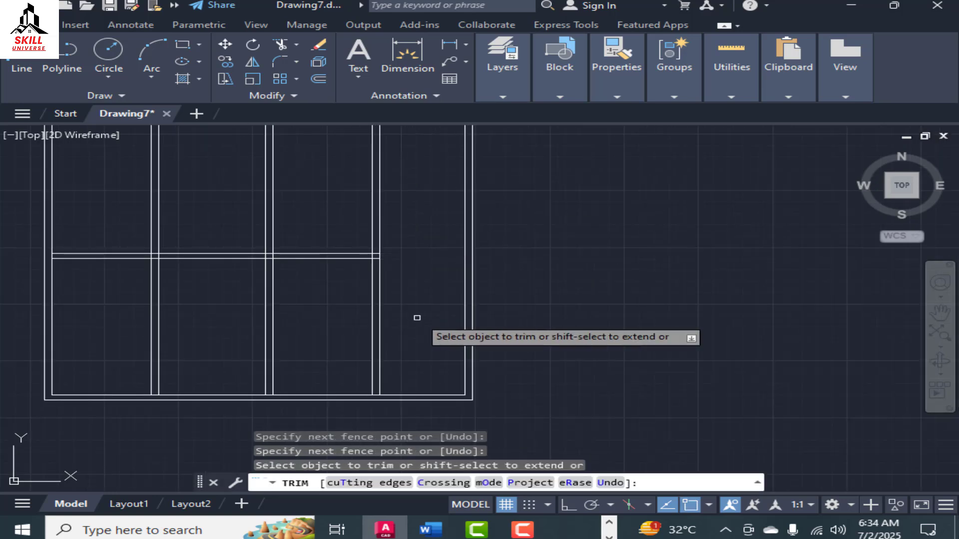
Trim the rightmost vertical partition below the lowest horizontal partition, and end the Trim command.
scroll(452, 325, down, 3)
scroll(449, 274, up, 4)
scroll(443, 272, down, 2)
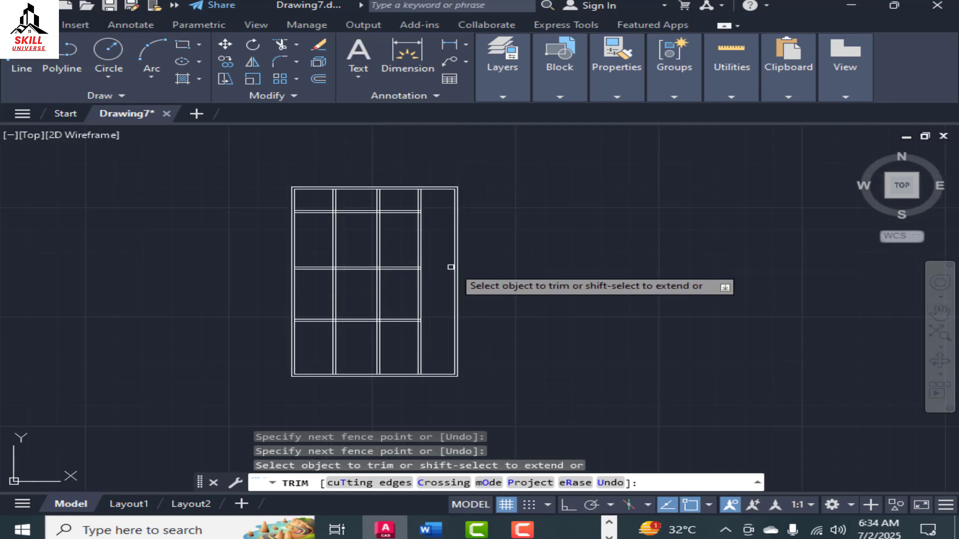
scroll(450, 268, up, 2)
scroll(438, 206, down, 4)
scroll(449, 272, up, 6)
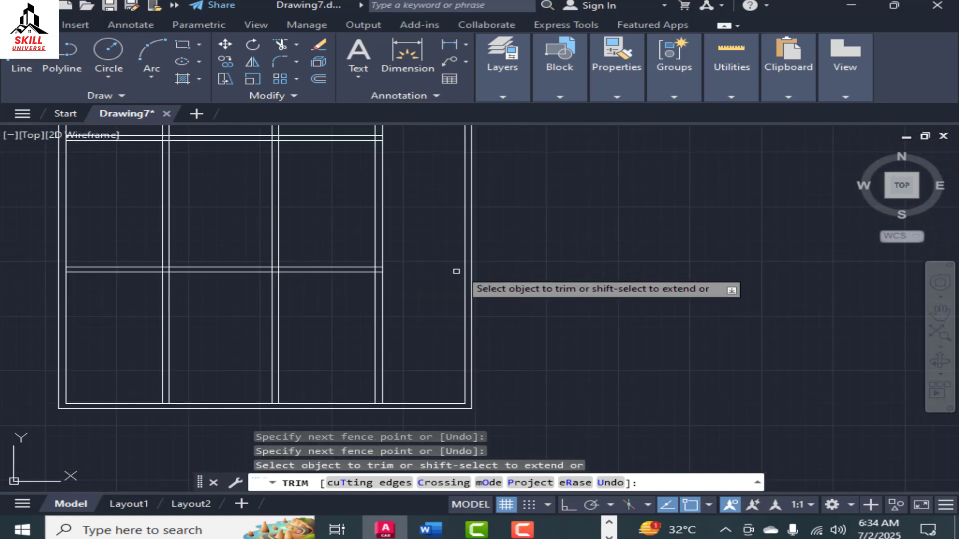
scroll(429, 297, down, 2)
scroll(429, 297, up, 3)
scroll(423, 295, down, 5)
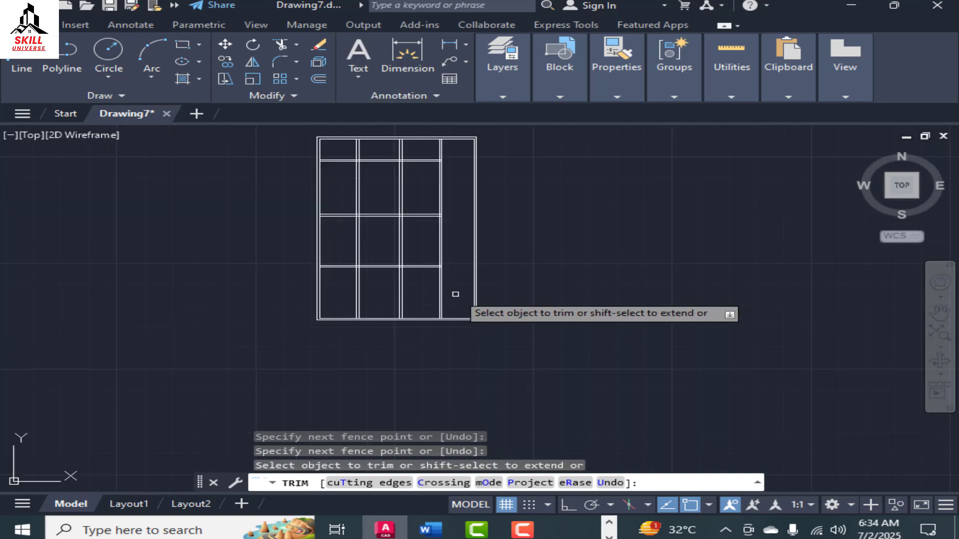
scroll(455, 295, up, 4)
scroll(453, 292, down, 2)
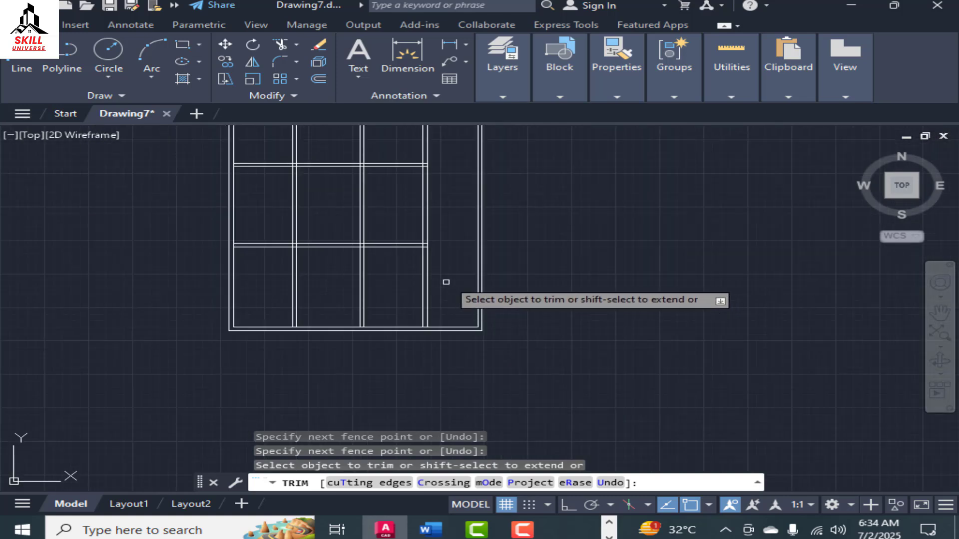
click(445, 284)
click(398, 285)
scroll(459, 316, down, 2)
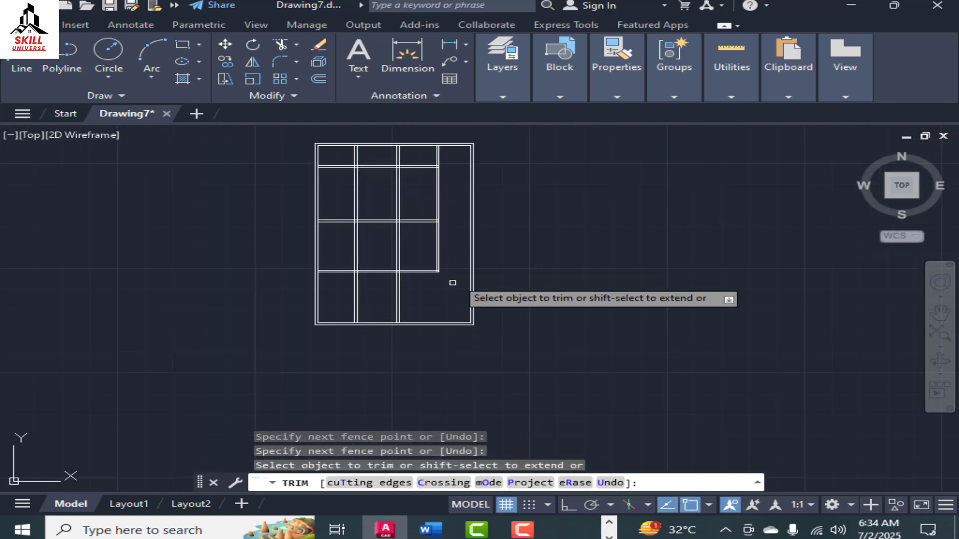
key(Escape)
Examine the partition layout across the floor plan, from the top rooms down to the open lower-right area.
scroll(475, 193, up, 3)
scroll(471, 208, down, 3)
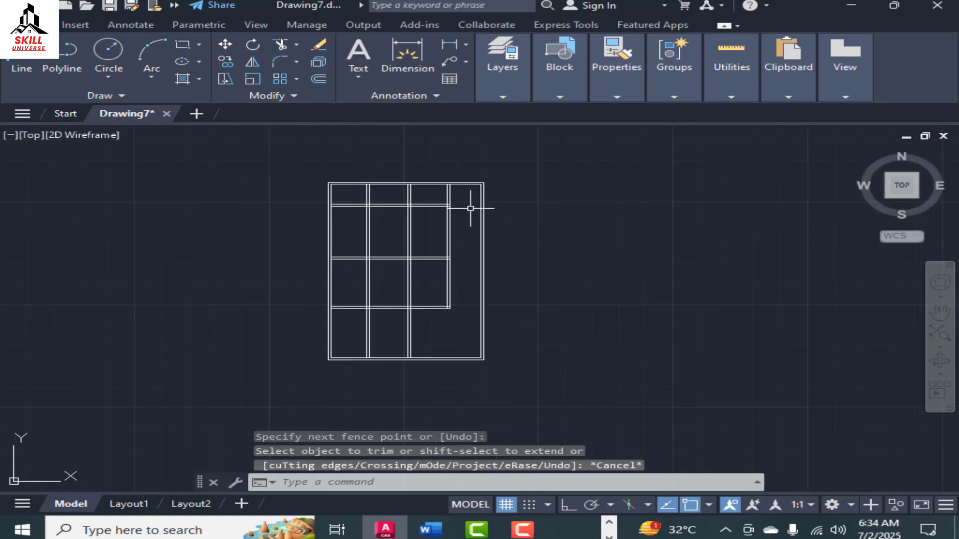
scroll(467, 209, up, 3)
scroll(467, 210, down, 3)
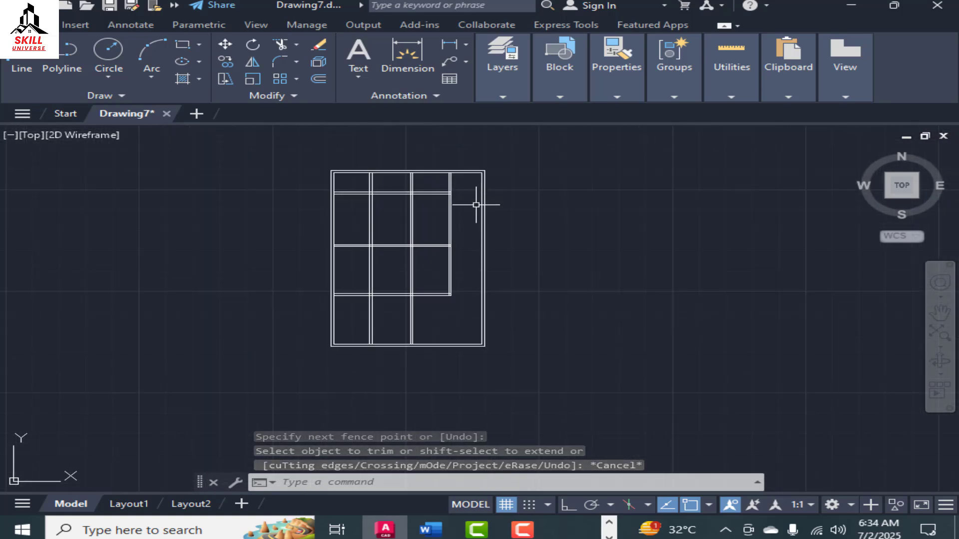
scroll(469, 253, up, 3)
scroll(475, 269, down, 2)
scroll(450, 316, up, 2)
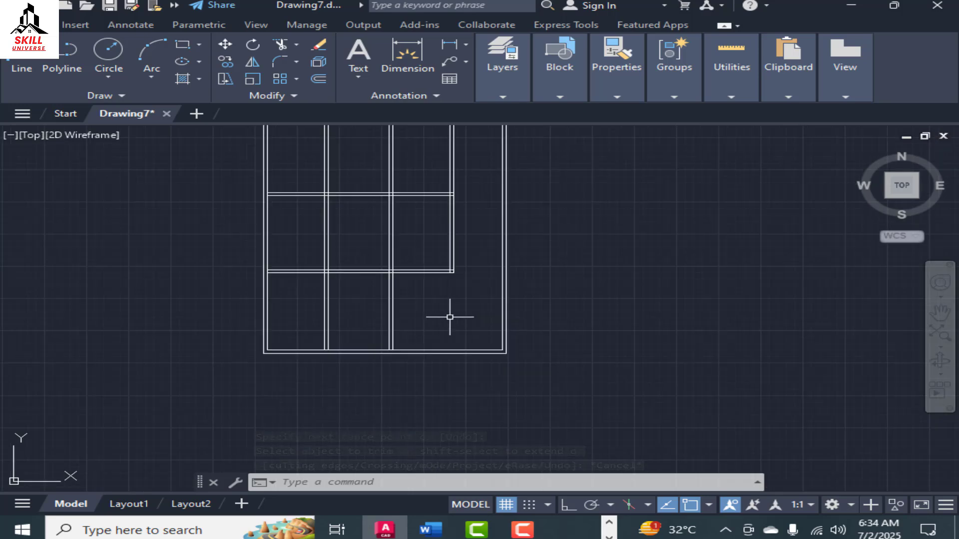
scroll(439, 314, up, 2)
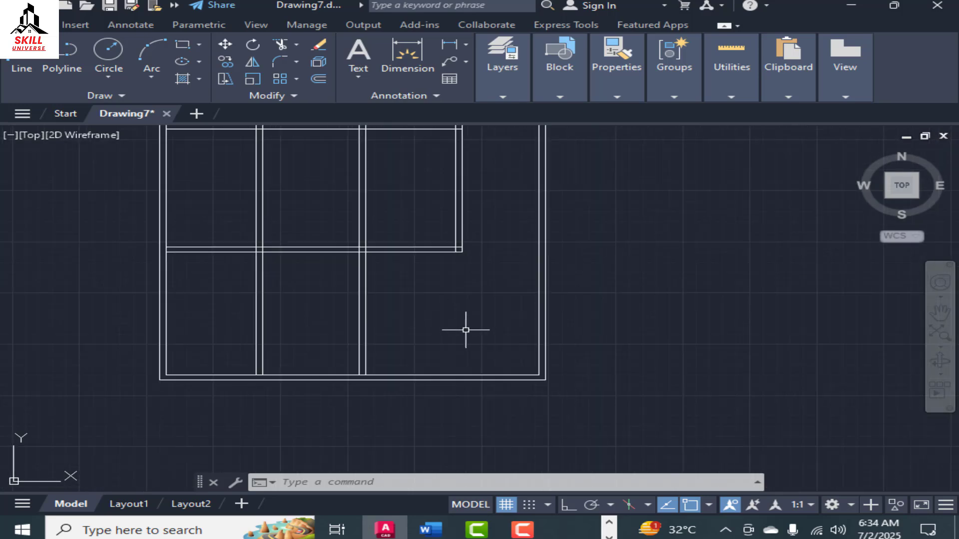
scroll(465, 329, down, 4)
scroll(421, 193, up, 3)
scroll(417, 236, down, 1)
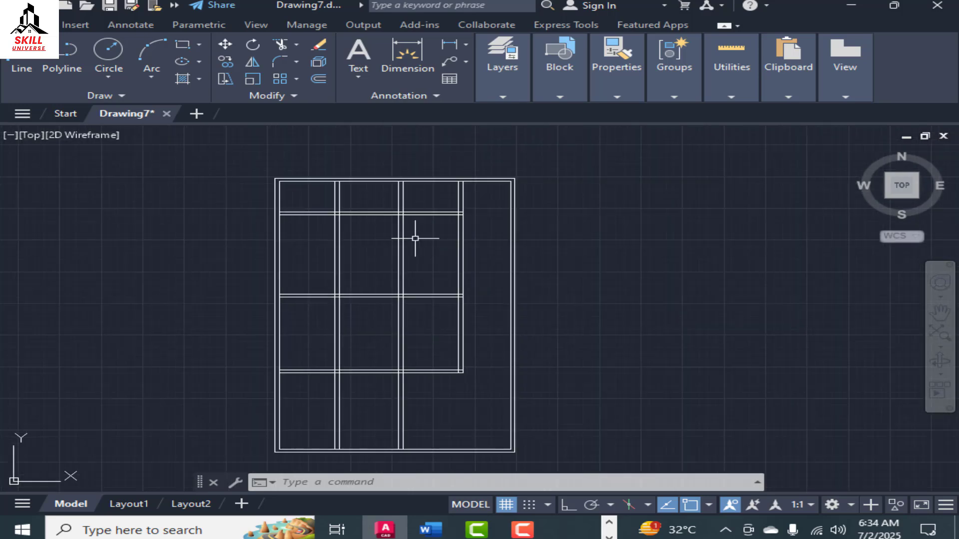
scroll(487, 258, up, 2)
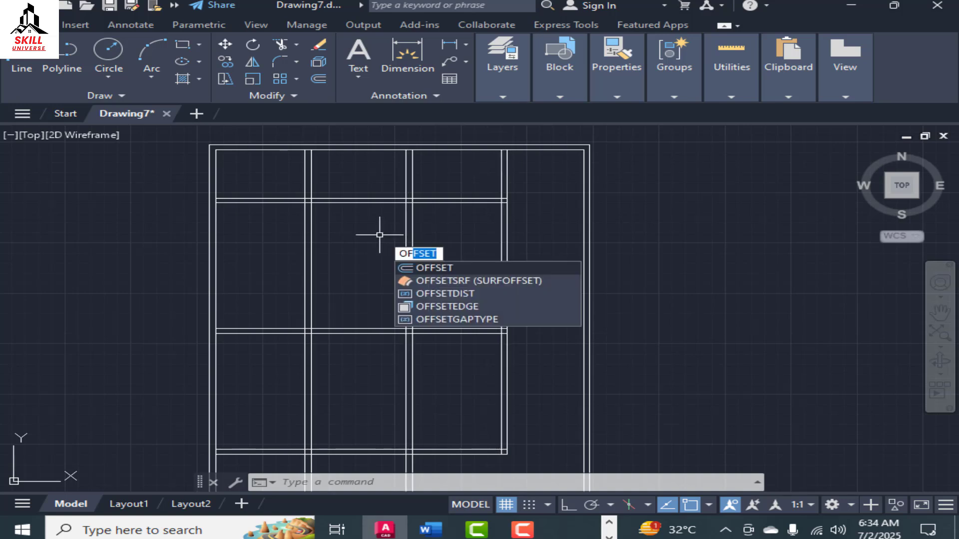
key(Escape)
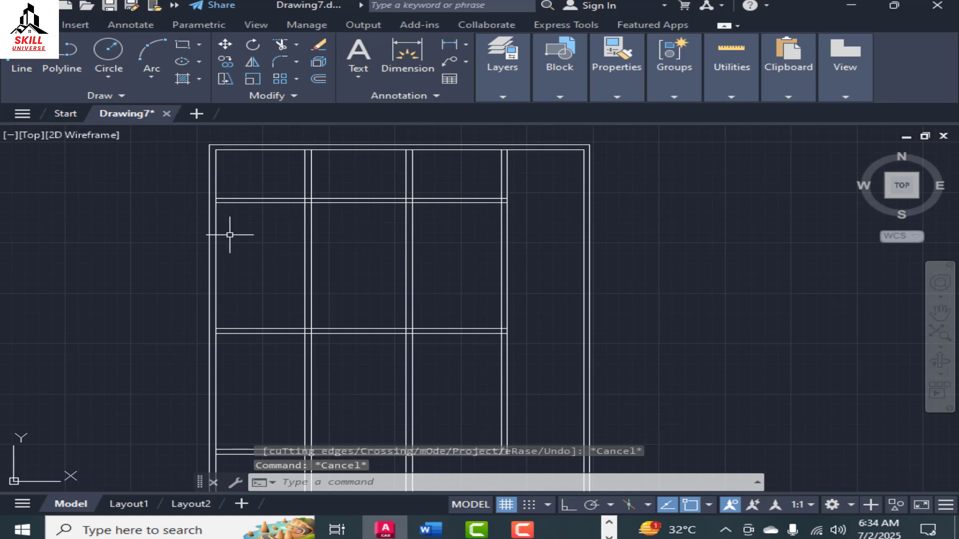
scroll(230, 234, up, 1)
scroll(223, 229, down, 1)
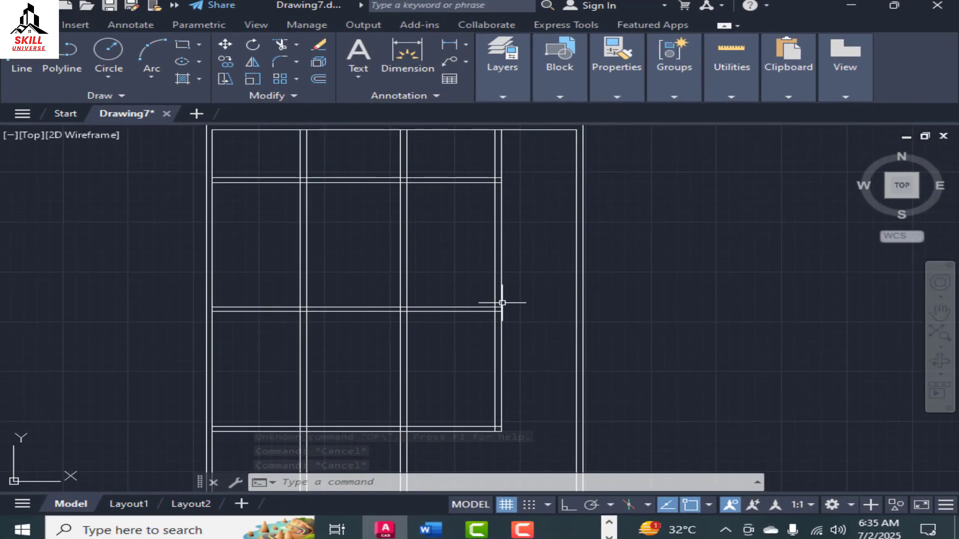
scroll(501, 319, down, 2)
scroll(488, 231, up, 2)
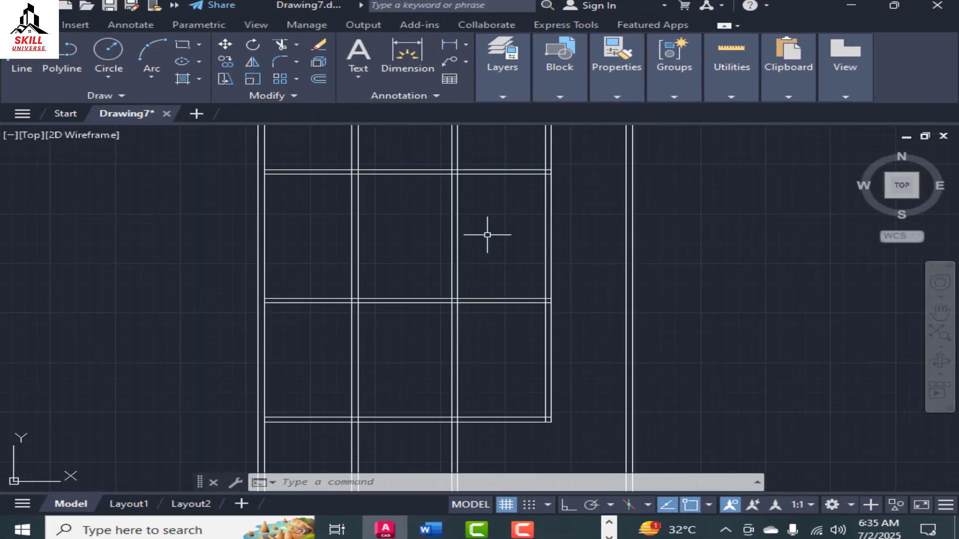
scroll(509, 306, down, 3)
scroll(526, 258, up, 2)
scroll(520, 260, down, 2)
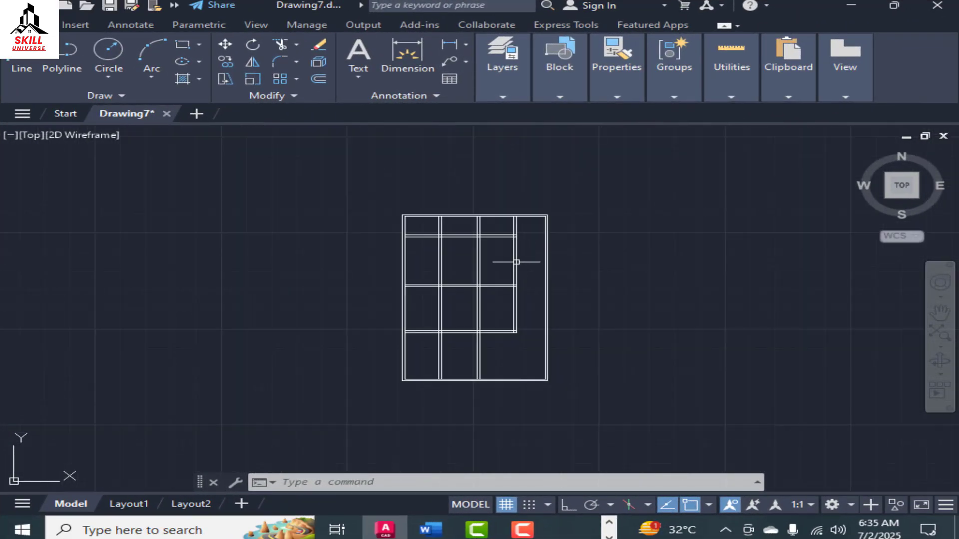
scroll(472, 261, up, 2)
scroll(449, 254, up, 3)
scroll(424, 272, down, 4)
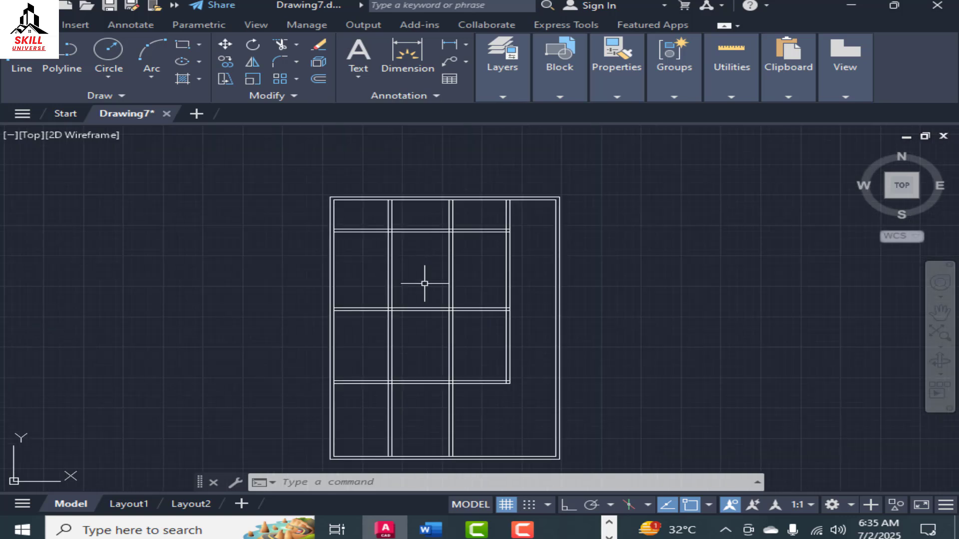
Offset the left outer wall's inner line 12' to the right, add its 6" wall thickness on the left side, and end Offset.
scroll(417, 275, up, 5)
scroll(390, 275, down, 2)
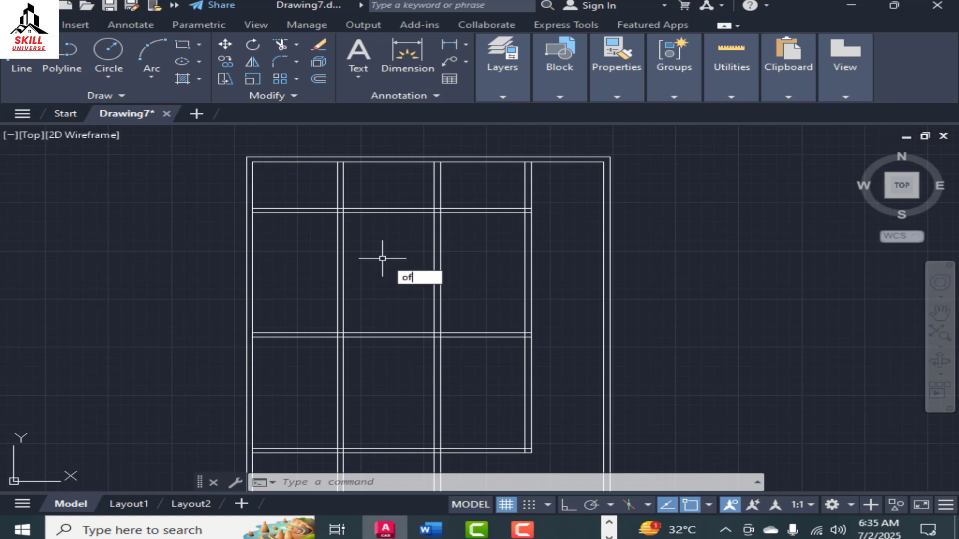
key(Return)
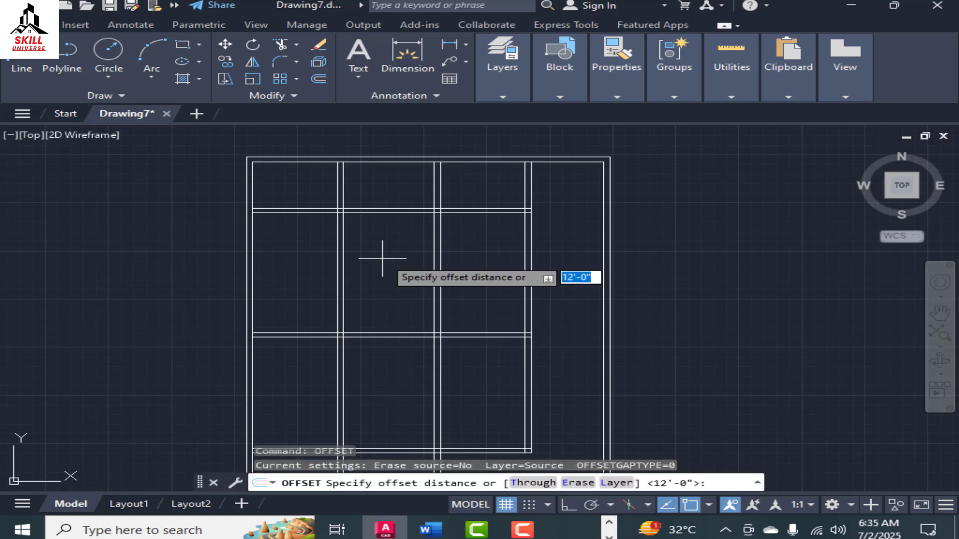
key(Return)
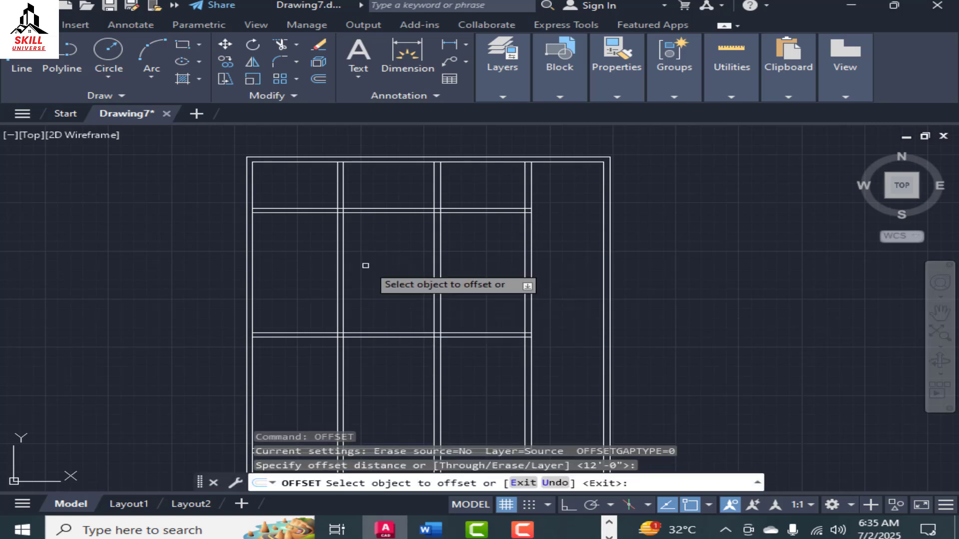
click(252, 265)
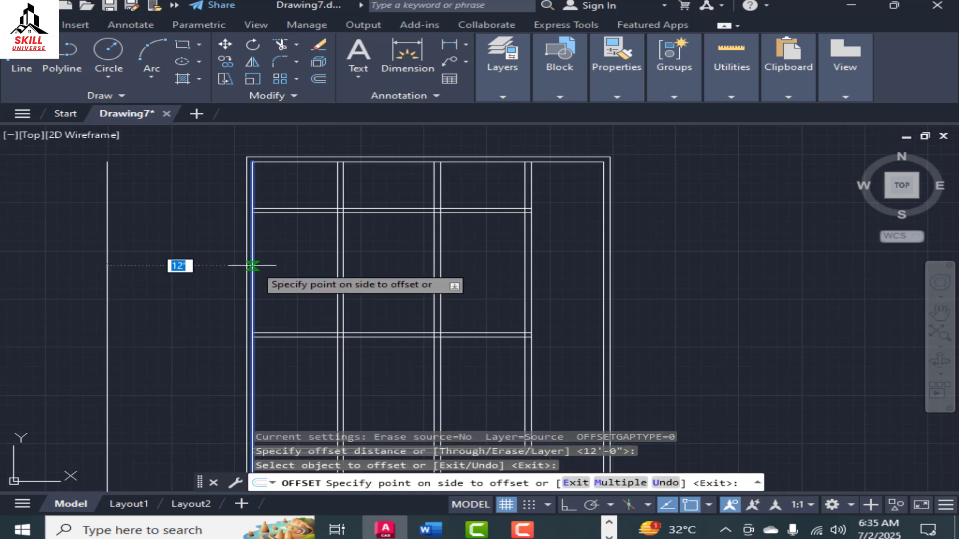
click(372, 276)
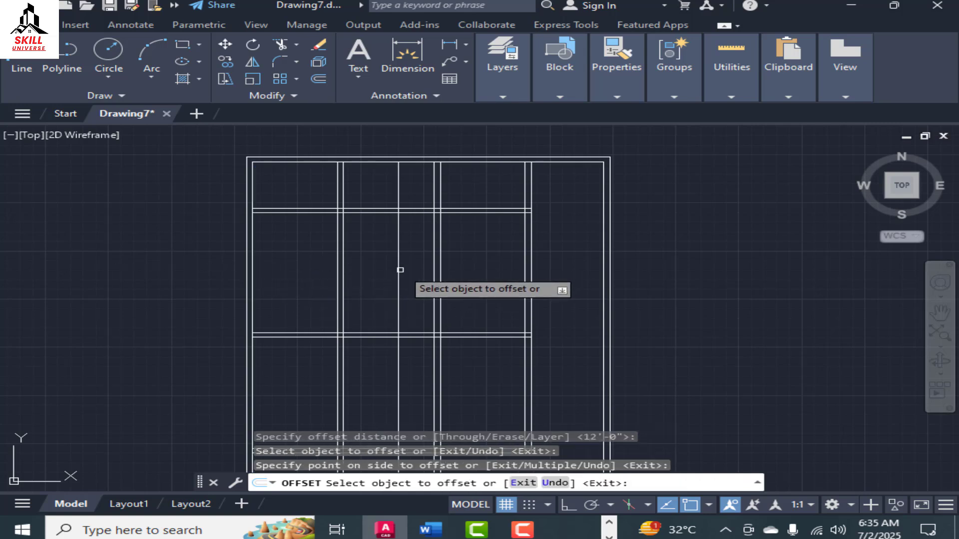
click(399, 271)
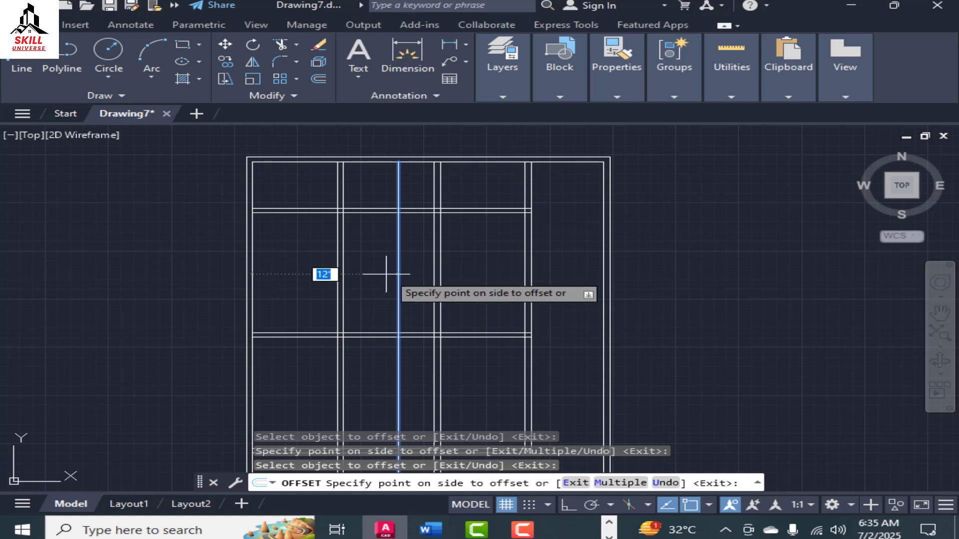
text(6)
key(Return)
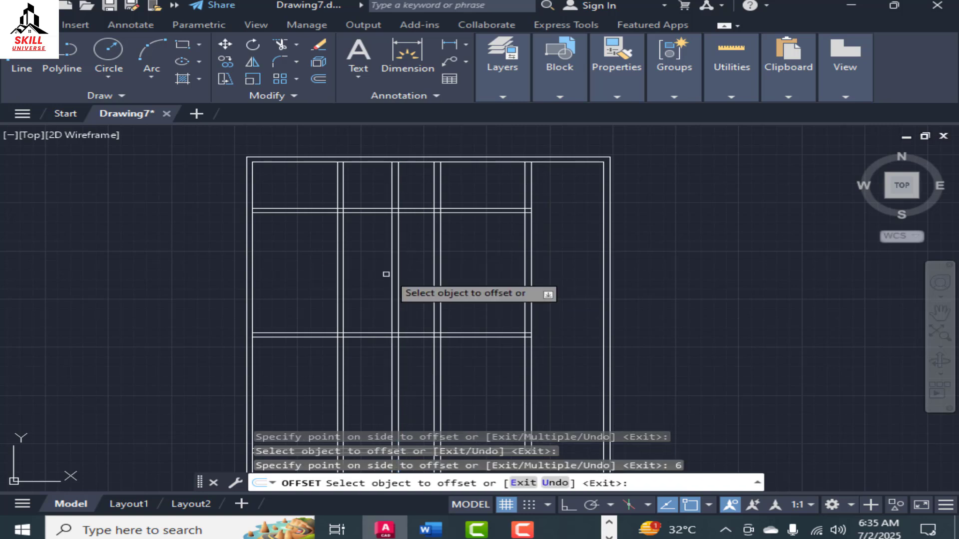
key(Escape)
Trim the new middle vertical partition out of the top row of rooms with a fence.
scroll(404, 235, up, 2)
scroll(453, 211, down, 2)
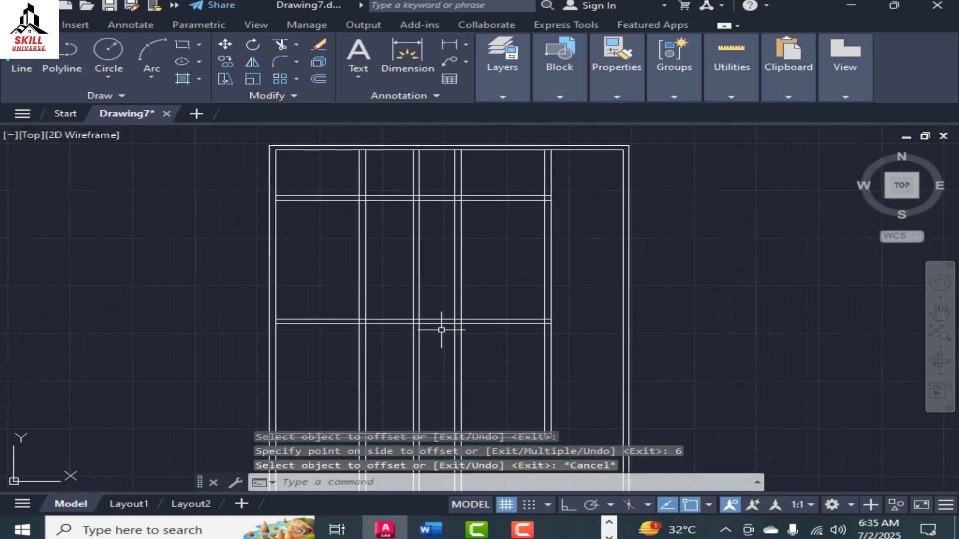
scroll(466, 274, down, 3)
scroll(471, 277, up, 1)
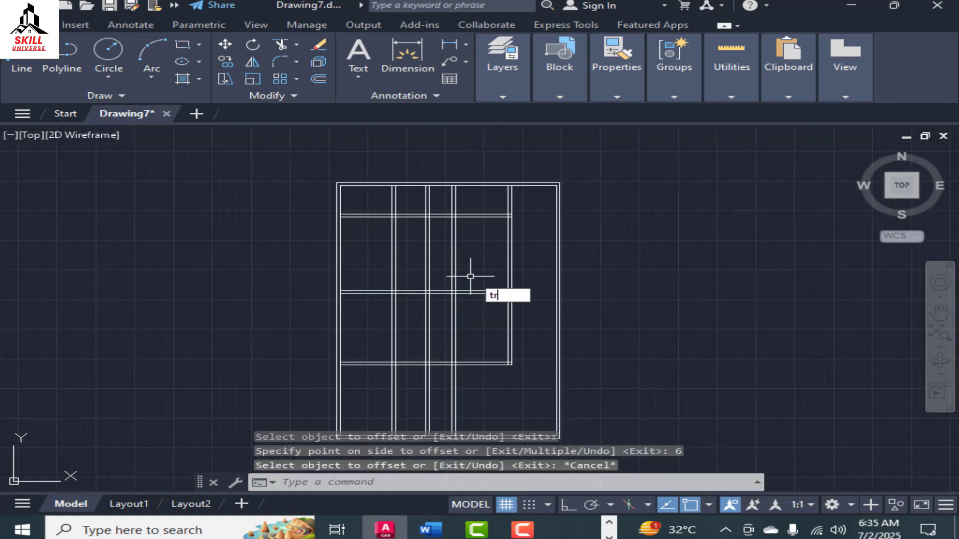
text(tr)
key(Return)
scroll(434, 220, up, 3)
drag(475, 273, 356, 274)
scroll(479, 216, down, 5)
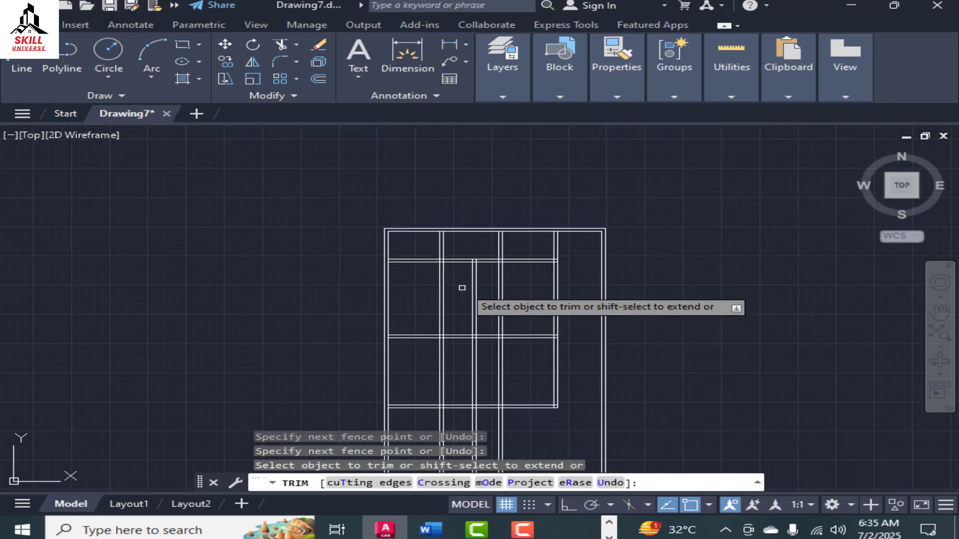
Trim the two older vertical partitions out of the second row of rooms, and all three vertical partitions out of the third row.
drag(461, 288, 430, 289)
mouse_move(525, 301)
mouse_down()
mouse_move(490, 306)
mouse_move(510, 330)
mouse_move(338, 337)
mouse_up()
scroll(509, 240, down, 2)
scroll(509, 241, up, 4)
scroll(502, 224, down, 3)
scroll(479, 299, up, 5)
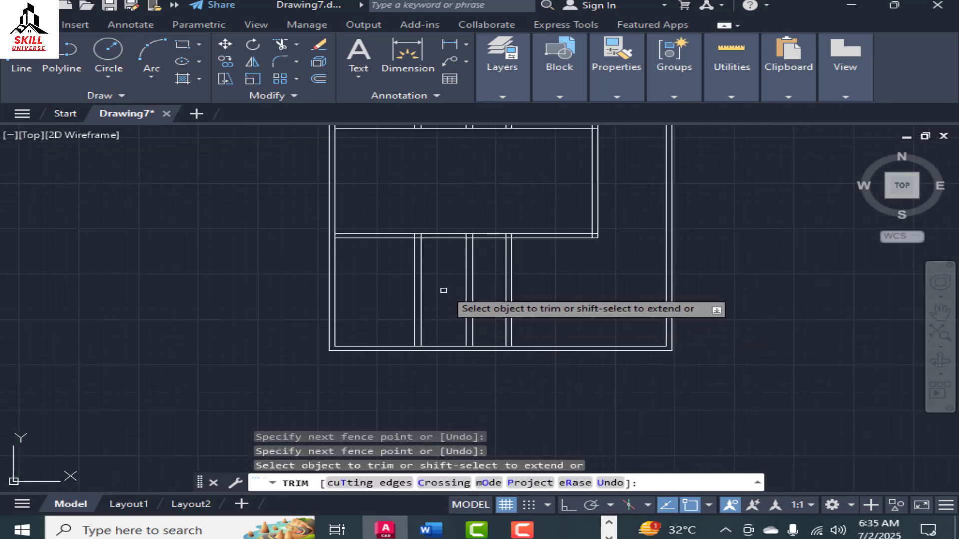
Trim the two older vertical partitions on either side of the middle one out of the bottom row.
drag(443, 290, 364, 289)
mouse_move(537, 287)
mouse_down()
mouse_move(468, 295)
mouse_move(488, 295)
mouse_up()
scroll(555, 315, down, 3)
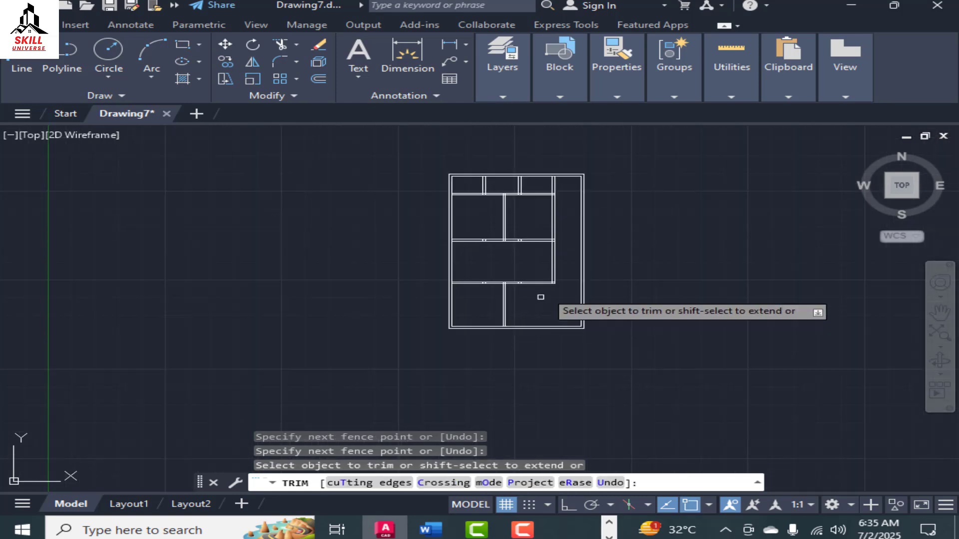
Trim the leftover vertical stubs inside the lowest horizontal partition on both sides of the middle partition.
scroll(540, 297, up, 6)
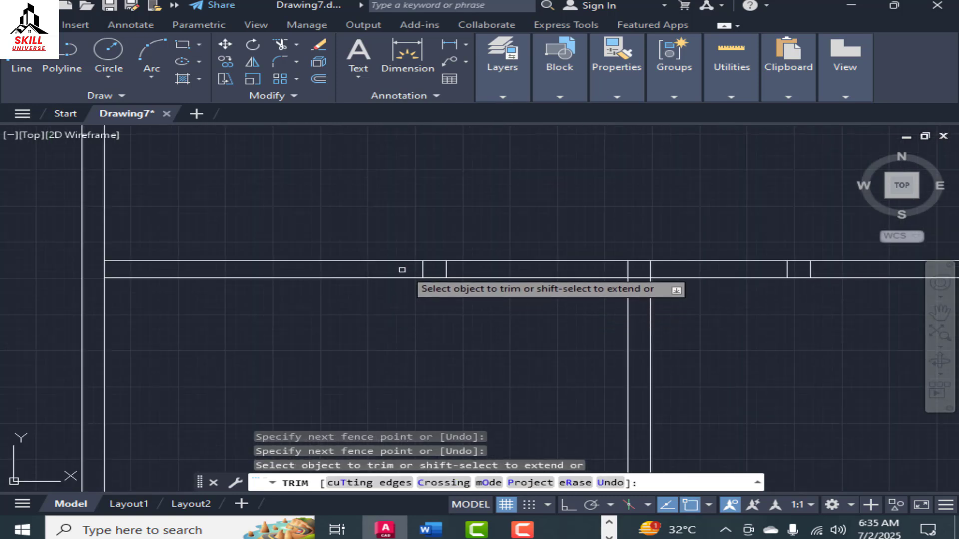
click(402, 270)
scroll(378, 268, down, 4)
scroll(528, 270, up, 4)
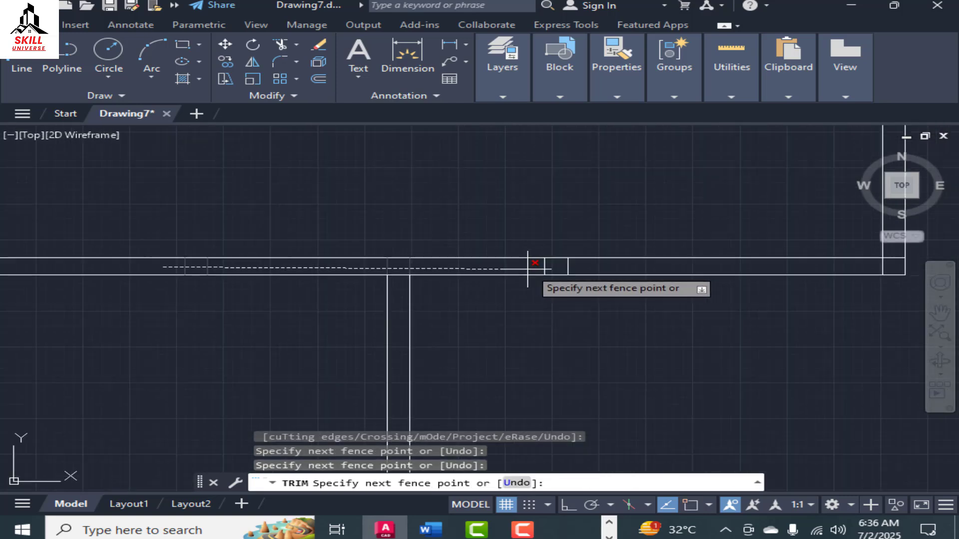
click(341, 266)
click(587, 266)
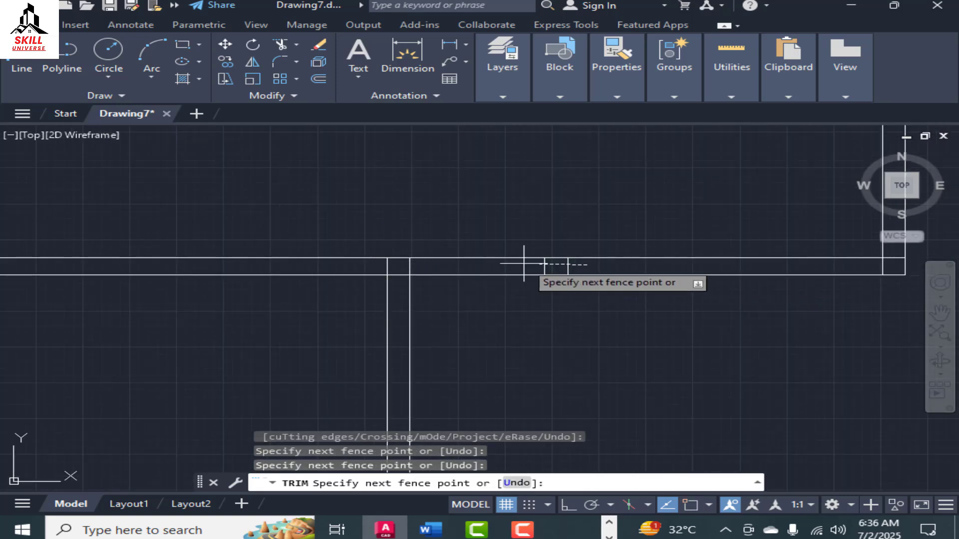
click(522, 264)
Trim the overlapping inner lines at the corner where the lowest horizontal partition meets the rightmost vertical partition.
scroll(381, 267, down, 3)
scroll(402, 262, up, 5)
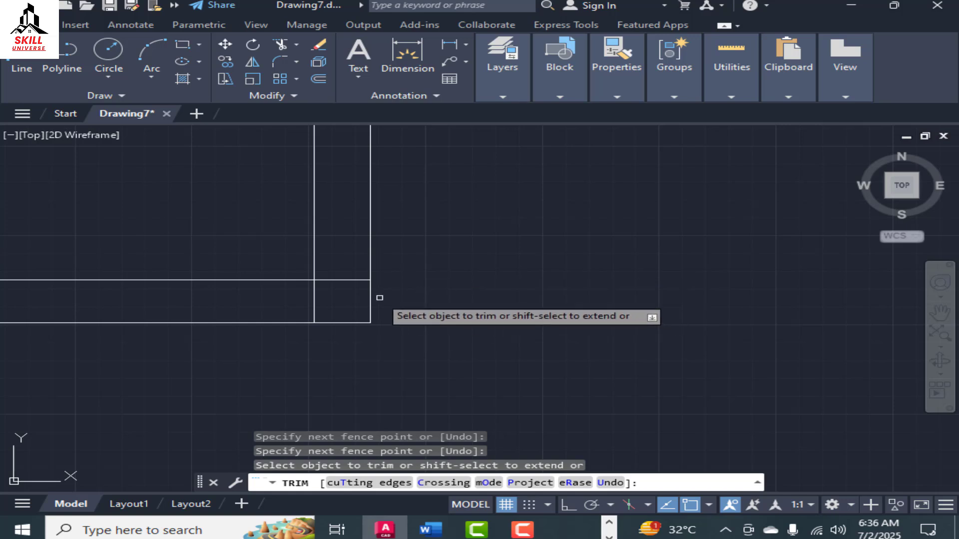
click(346, 255)
click(349, 296)
click(316, 301)
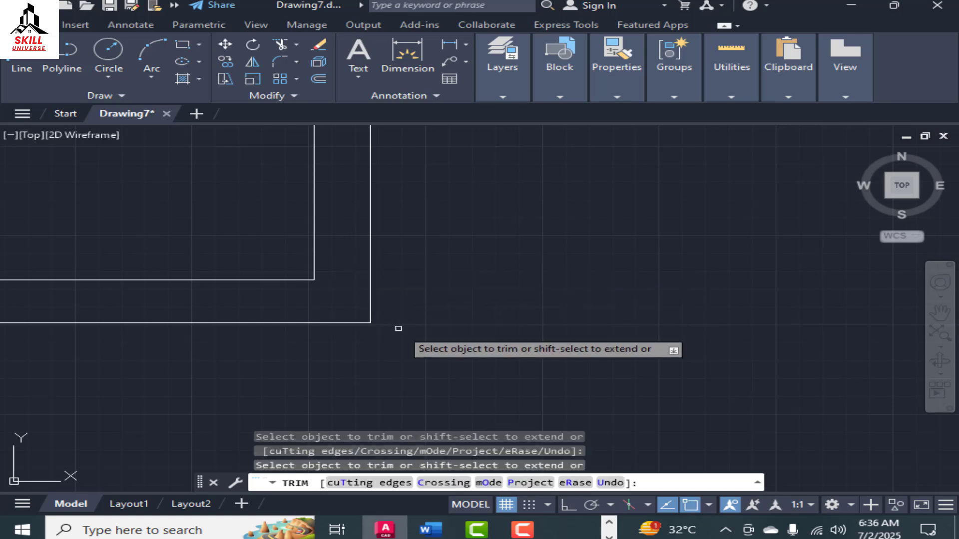
Trim the second horizontal partition's line ends that cross inside the rightmost vertical partition.
scroll(406, 345, down, 5)
scroll(414, 239, down, 3)
scroll(381, 253, up, 5)
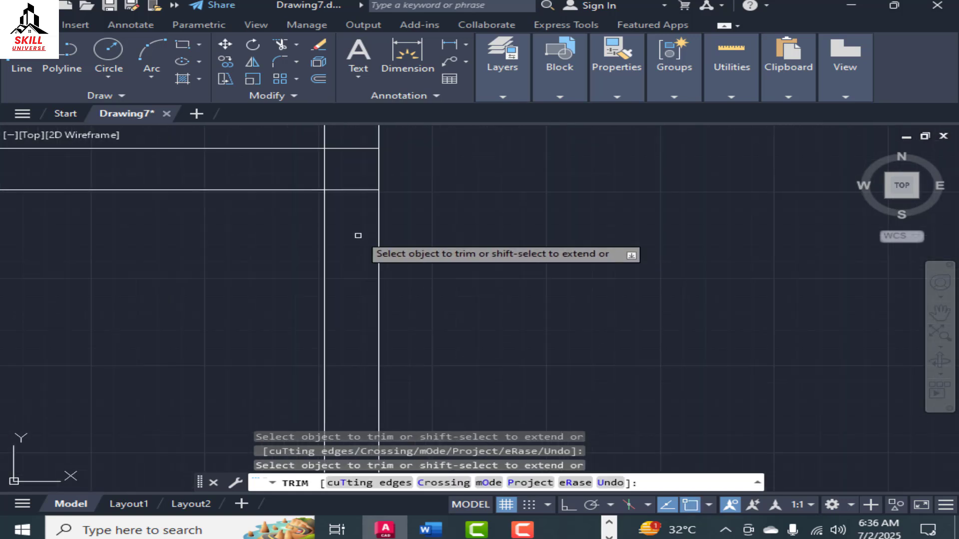
click(355, 236)
click(351, 136)
Trim the leftover vertical stubs inside the second horizontal partition.
scroll(434, 275, down, 4)
scroll(320, 287, up, 5)
click(330, 281)
click(155, 281)
scroll(344, 210, down, 4)
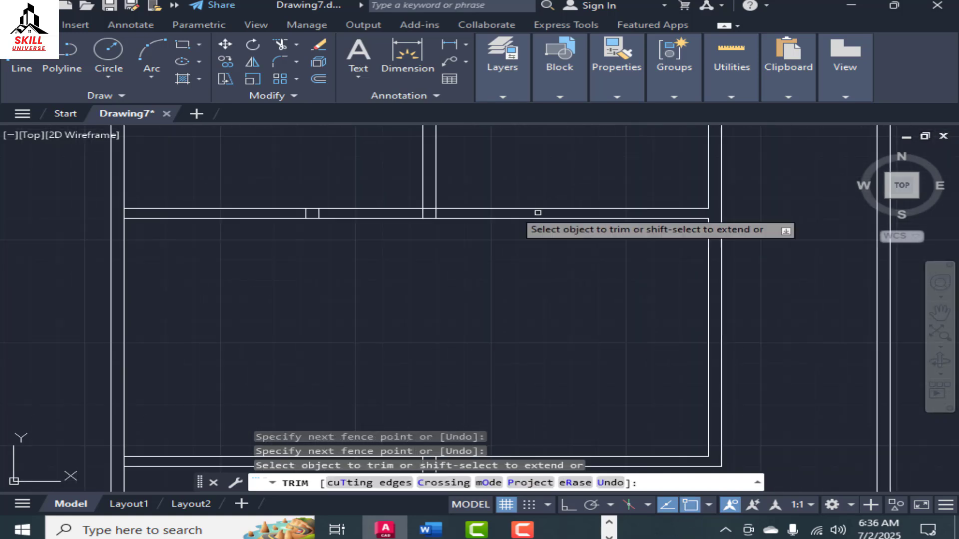
scroll(479, 249, up, 3)
scroll(500, 298, down, 4)
scroll(357, 299, up, 6)
click(341, 307)
click(287, 310)
scroll(328, 277, down, 6)
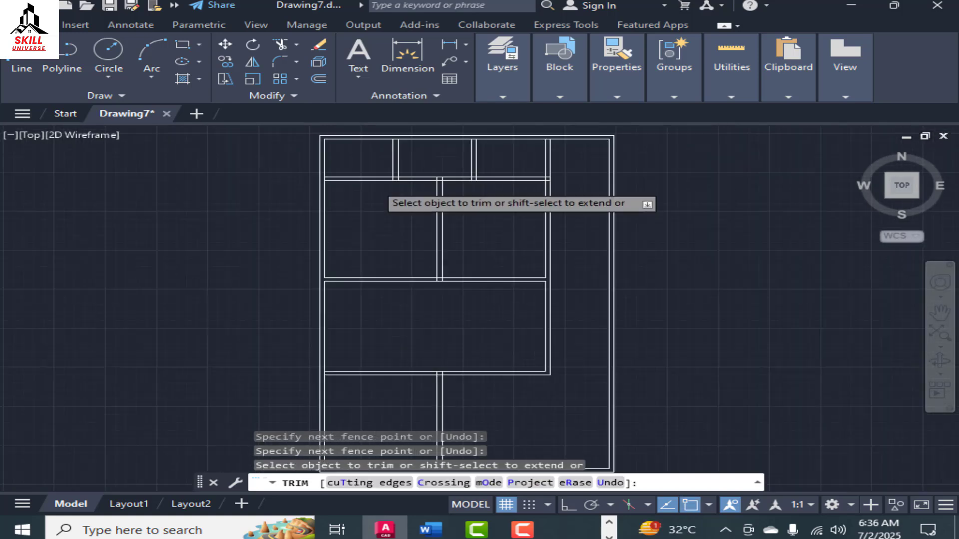
Trim the wall lines crossing both ends of the two top-row vertical partitions, and end the Trim command.
scroll(370, 175, up, 5)
click(393, 235)
drag(392, 236, 339, 255)
scroll(338, 254, down, 5)
scroll(383, 250, up, 5)
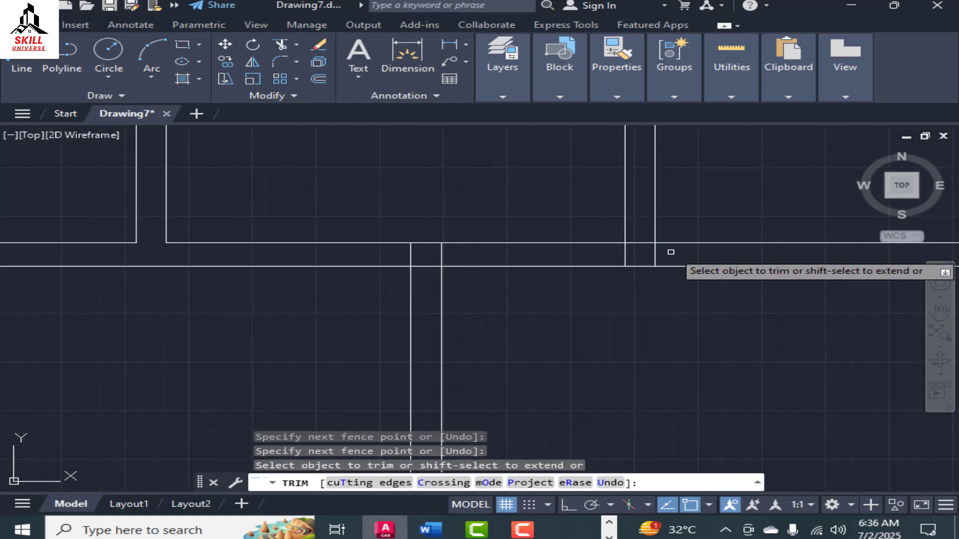
drag(633, 231, 637, 248)
scroll(561, 158, down, 5)
scroll(353, 197, up, 5)
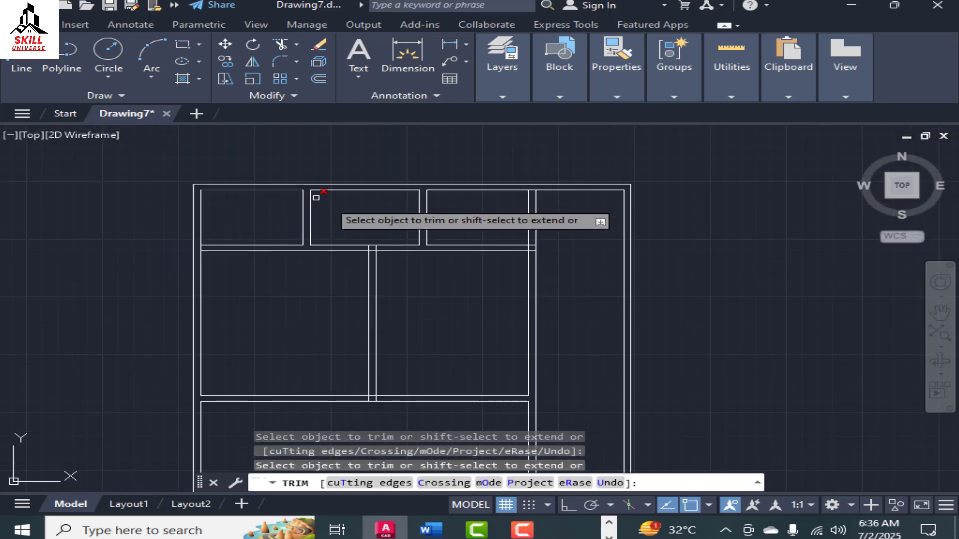
scroll(498, 240, down, 2)
key(Escape)
Trim the lowest horizontal partition's lower line where the bottom room's vertical partition joins it.
key(space)
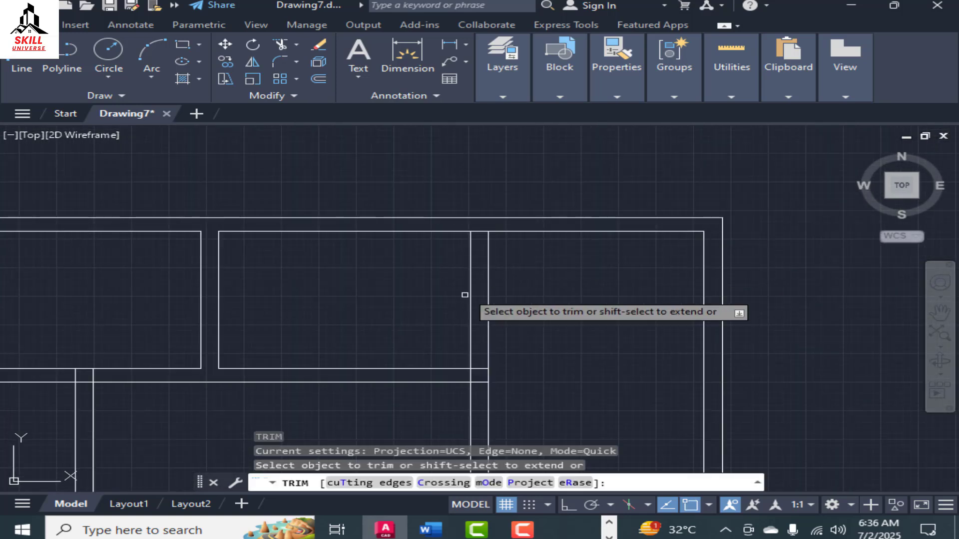
scroll(495, 248, down, 2)
scroll(480, 315, up, 6)
scroll(613, 245, down, 9)
scroll(596, 389, up, 9)
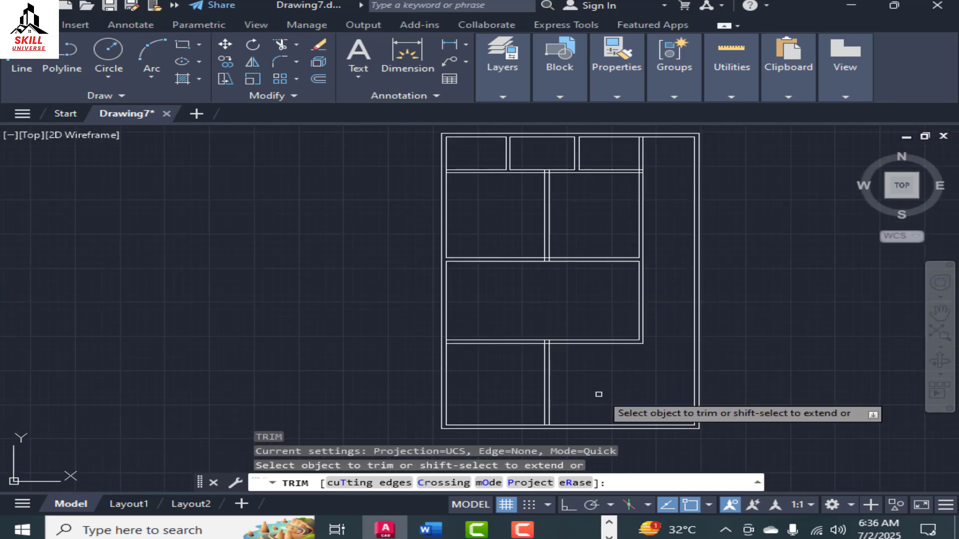
scroll(524, 301, down, 8)
scroll(469, 315, up, 5)
scroll(637, 250, down, 5)
scroll(649, 250, up, 5)
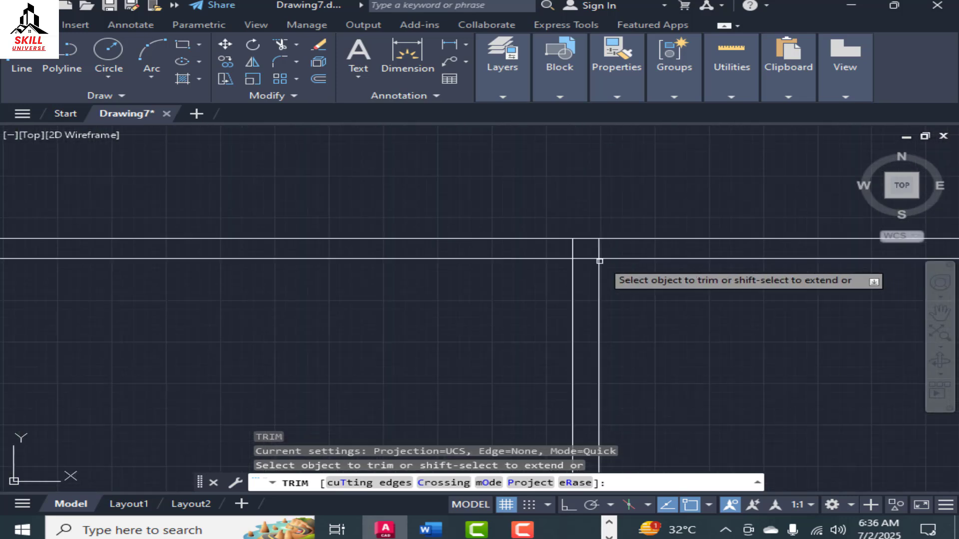
click(585, 259)
scroll(439, 289, down, 5)
Trim the left wall's inner line at the lowest horizontal partition and the bottom wall's inner line at the vertical partition.
scroll(252, 280, up, 4)
click(248, 272)
scroll(488, 254, down, 8)
scroll(547, 336, up, 9)
click(526, 363)
scroll(379, 300, down, 8)
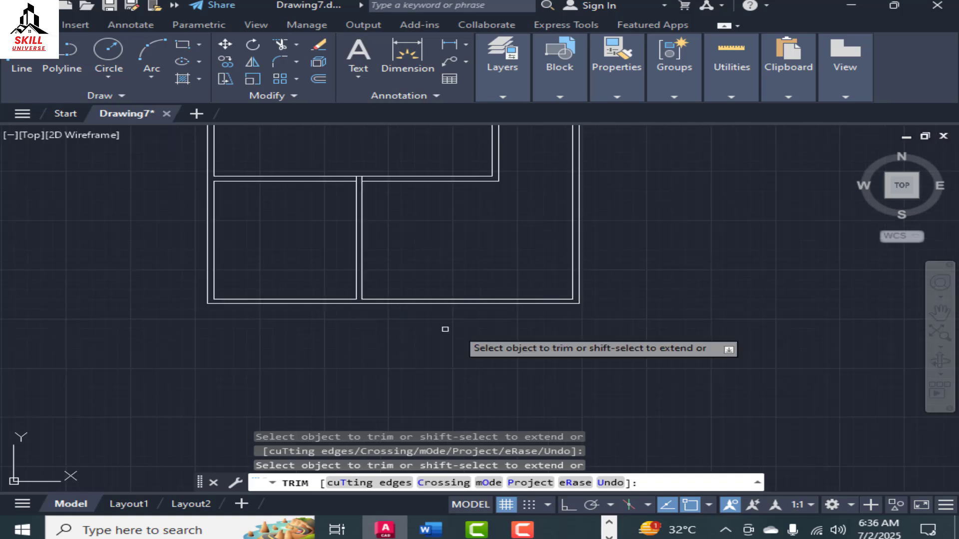
Examine the trimmed wall junctions throughout the floor plan, and end the Trim command.
scroll(569, 327, down, 5)
scroll(558, 186, up, 5)
scroll(398, 280, up, 3)
scroll(383, 276, down, 5)
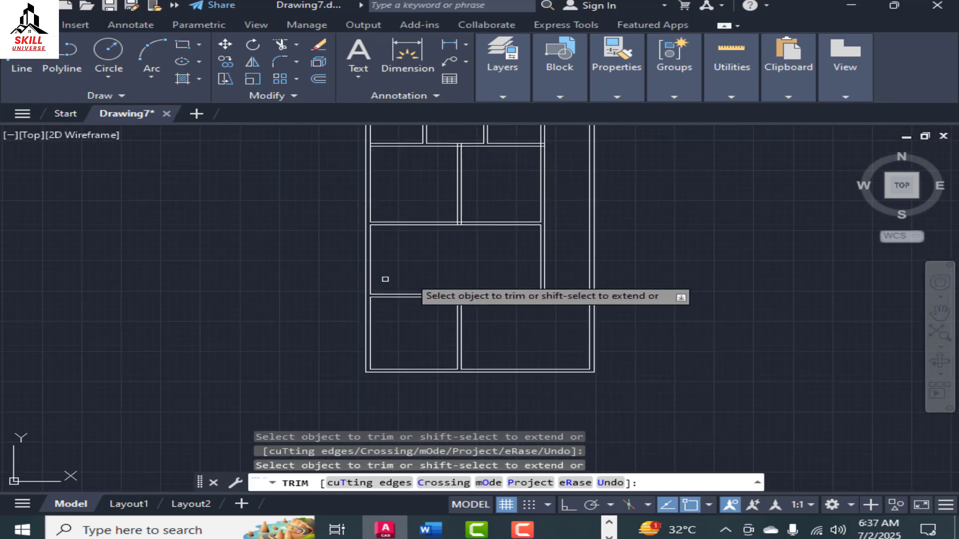
scroll(490, 293, up, 5)
scroll(495, 242, up, 3)
scroll(492, 230, down, 2)
scroll(605, 240, up, 4)
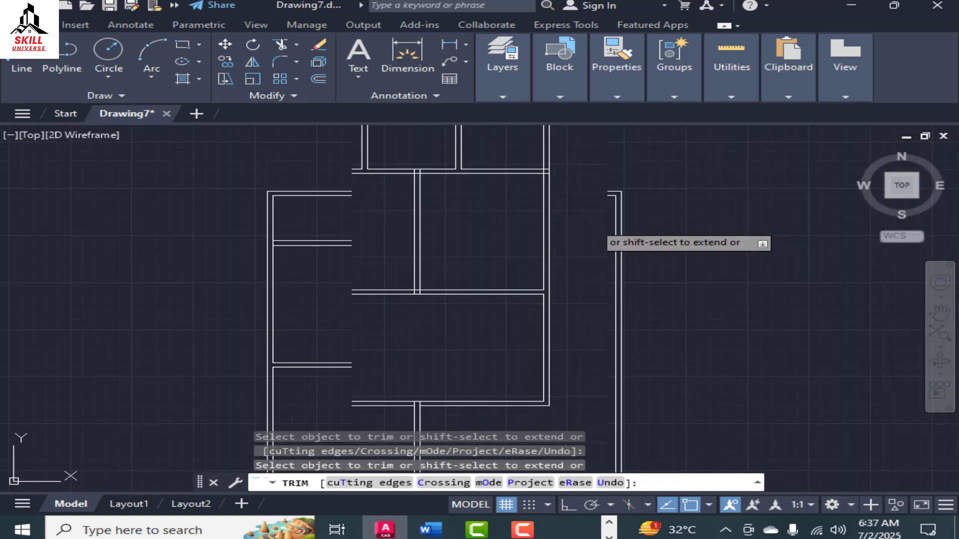
scroll(657, 204, down, 5)
scroll(438, 261, up, 6)
scroll(548, 306, down, 5)
scroll(607, 287, up, 5)
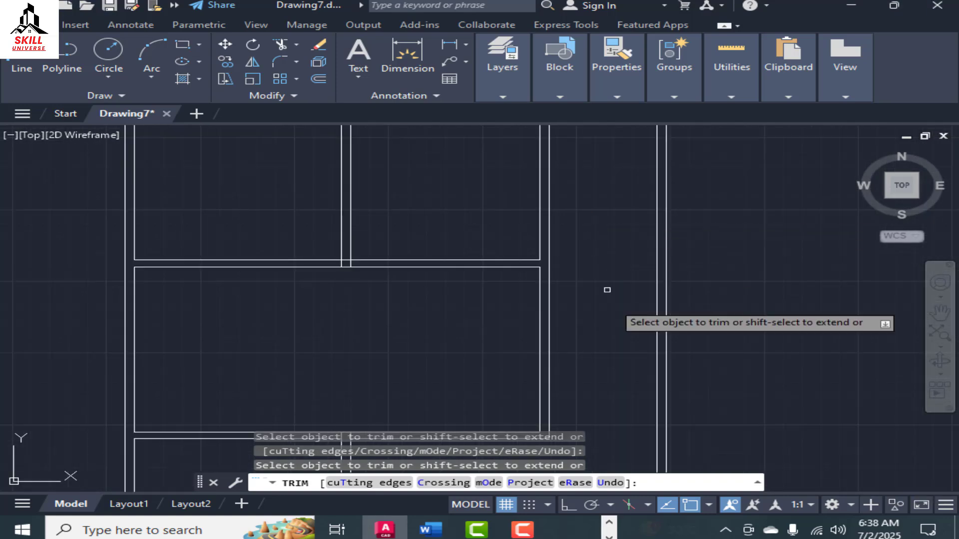
scroll(573, 208, down, 4)
scroll(585, 217, up, 3)
scroll(599, 229, down, 4)
scroll(571, 216, up, 5)
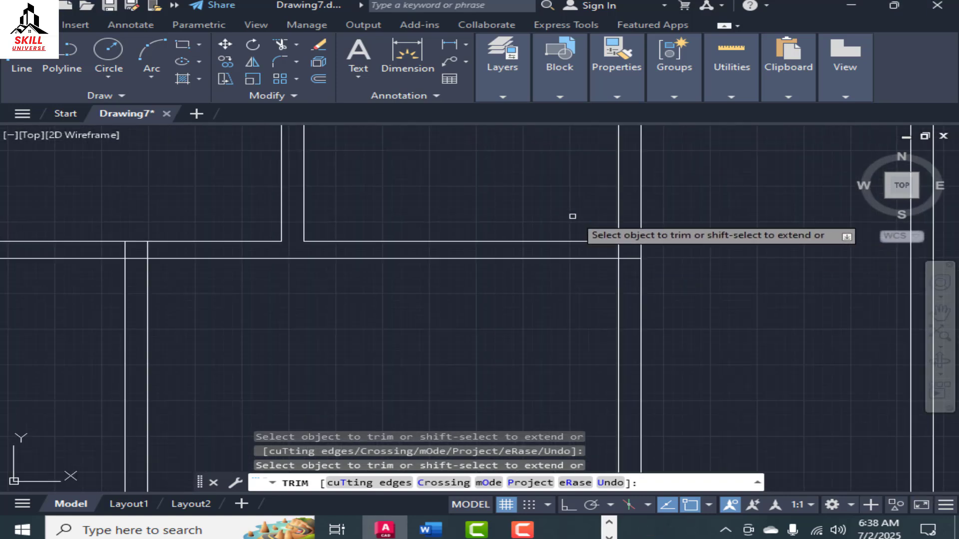
key(Escape)
Examine the three top-row rooms and their wall junctions with the first horizontal partition.
scroll(555, 207, down, 4)
scroll(645, 239, down, 2)
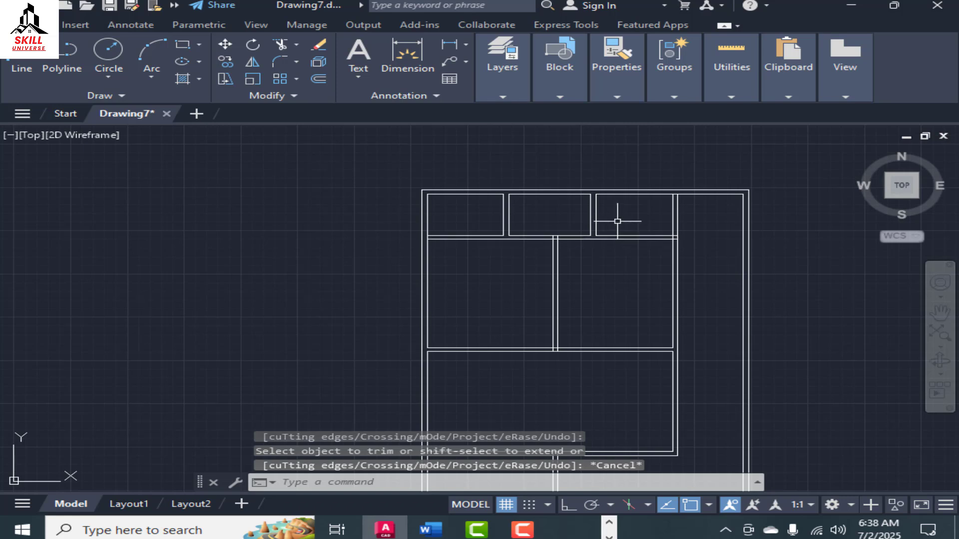
scroll(629, 219, up, 4)
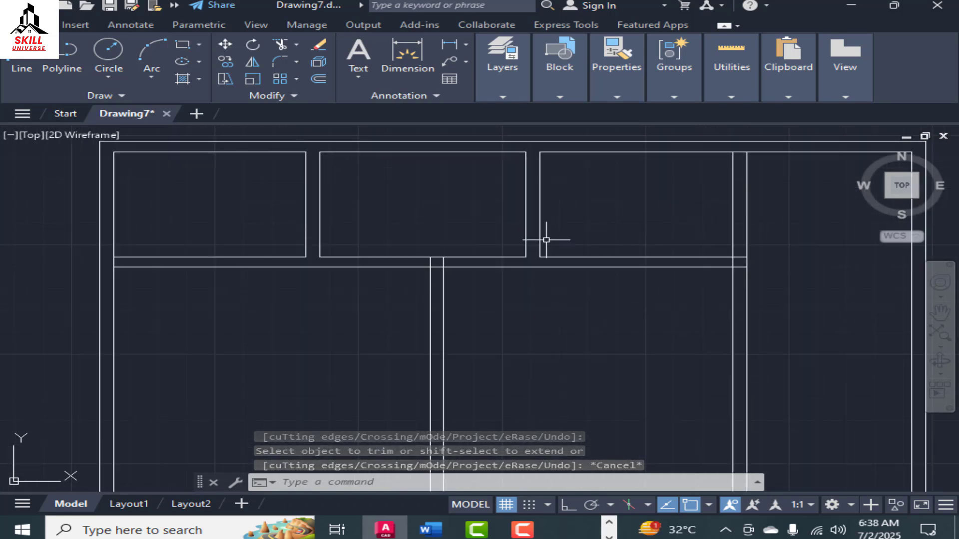
scroll(441, 230, down, 3)
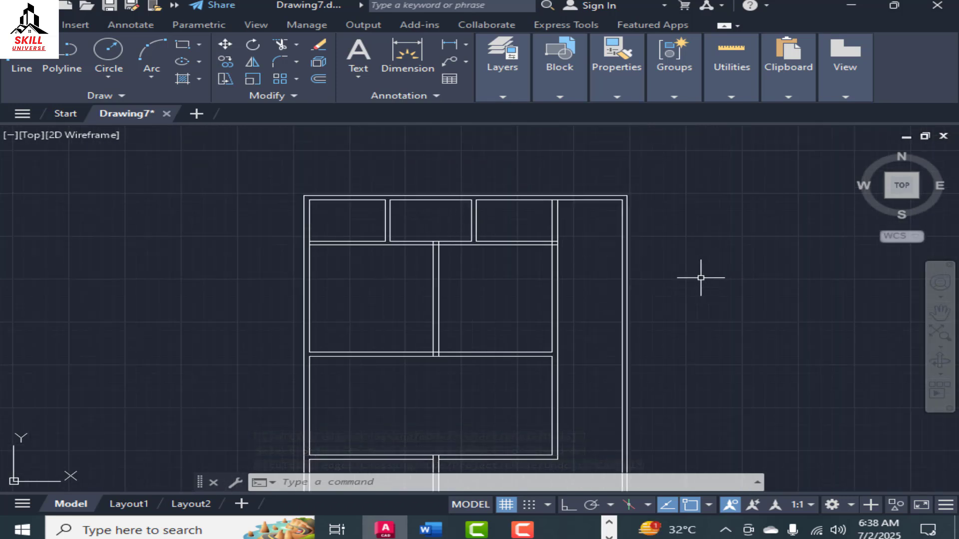
scroll(517, 267, up, 3)
scroll(397, 240, down, 4)
scroll(490, 265, up, 4)
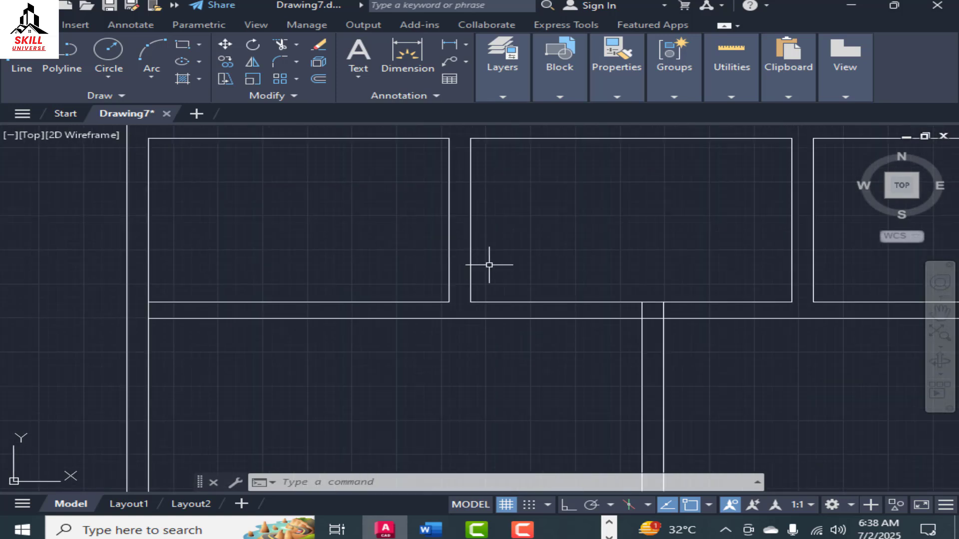
scroll(515, 260, down, 2)
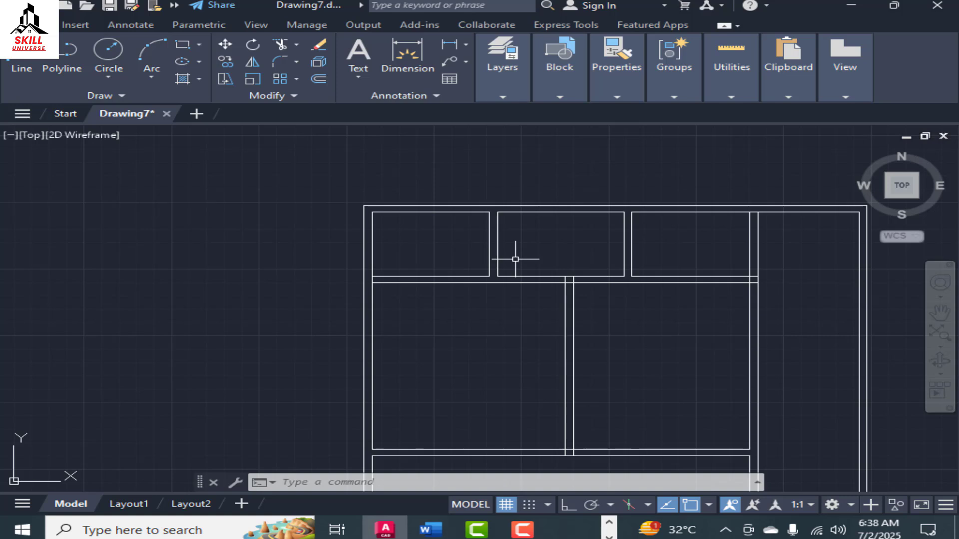
key(Return)
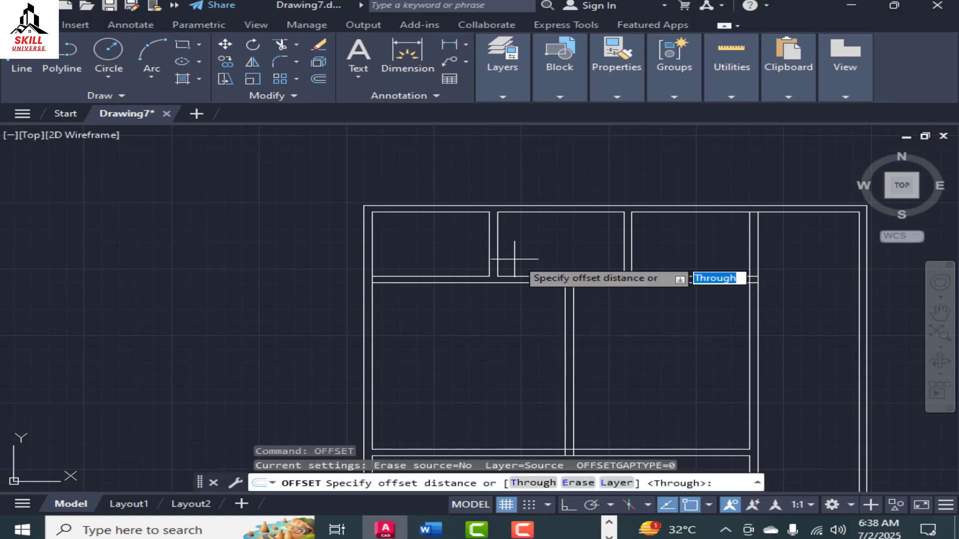
scroll(396, 239, up, 4)
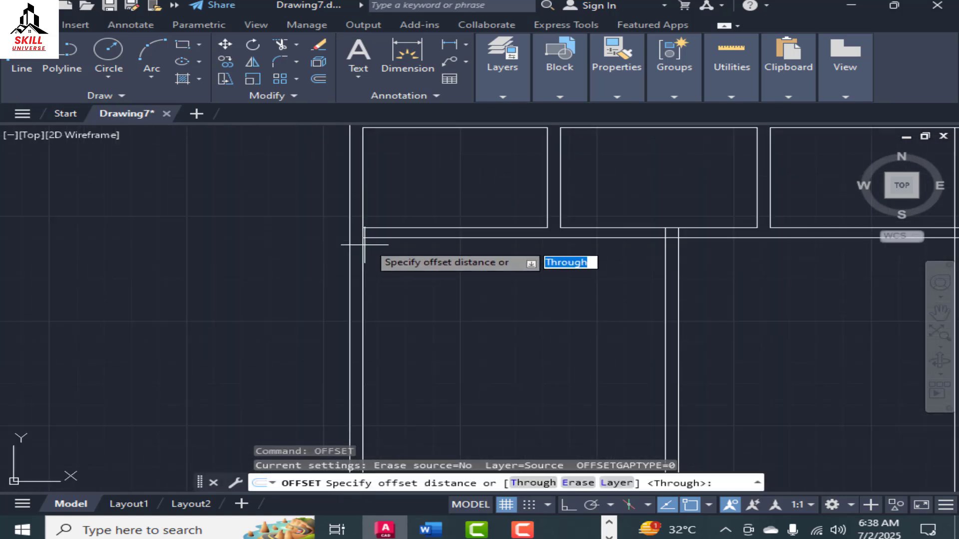
scroll(385, 227, up, 2)
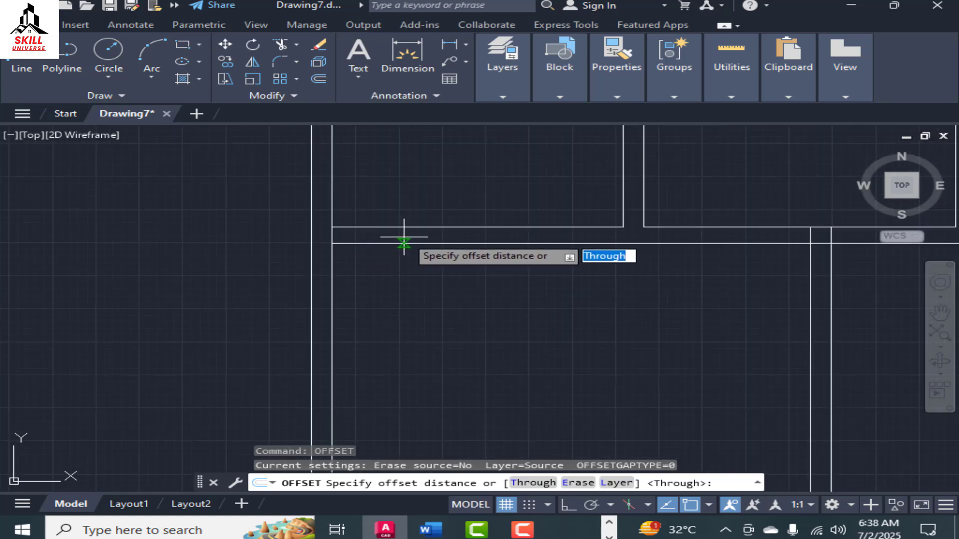
scroll(399, 238, down, 6)
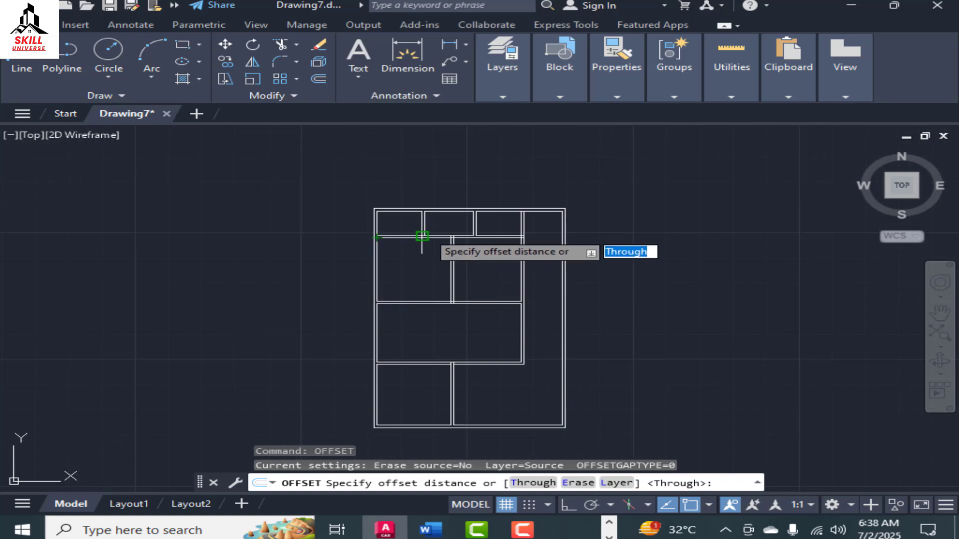
scroll(610, 221, up, 5)
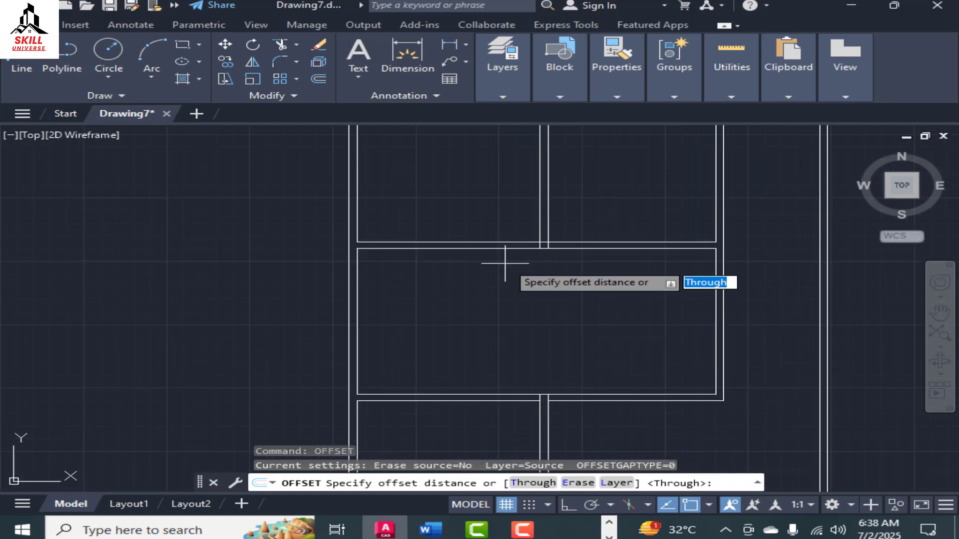
scroll(551, 316, down, 3)
scroll(527, 317, up, 3)
scroll(495, 265, down, 5)
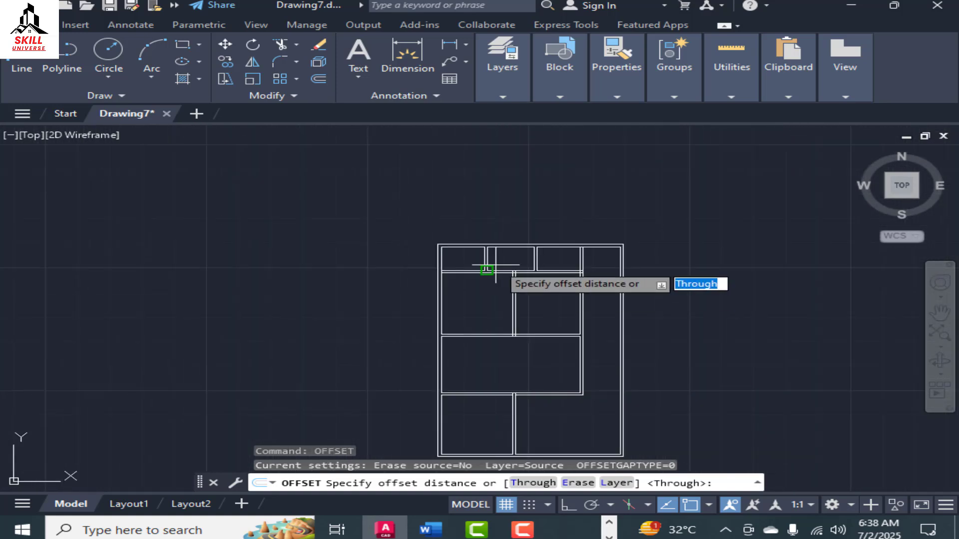
scroll(487, 270, up, 4)
key(Escape)
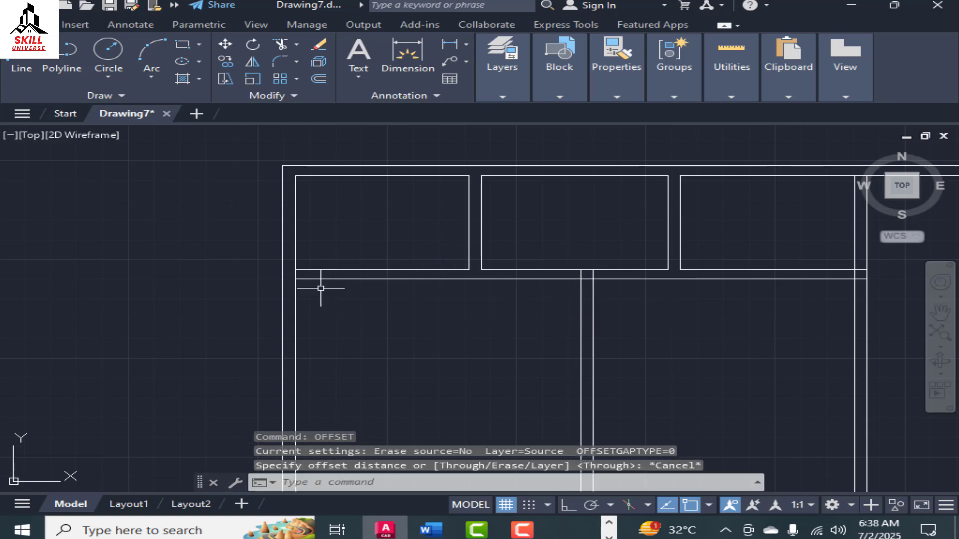
Offset the left wall's inner line and the upper middle vertical partition's right line 3" to the right.
text(OFFSET)
key(Return)
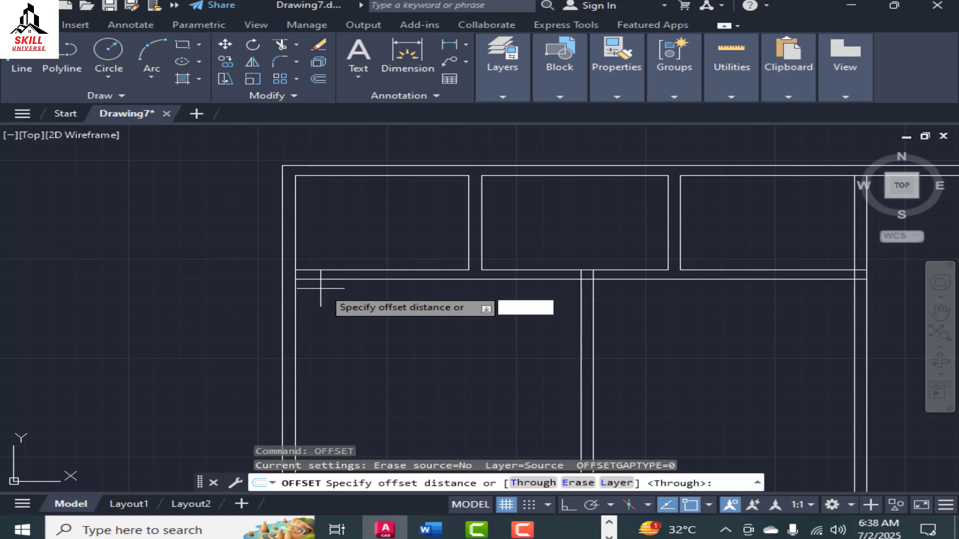
key(Return)
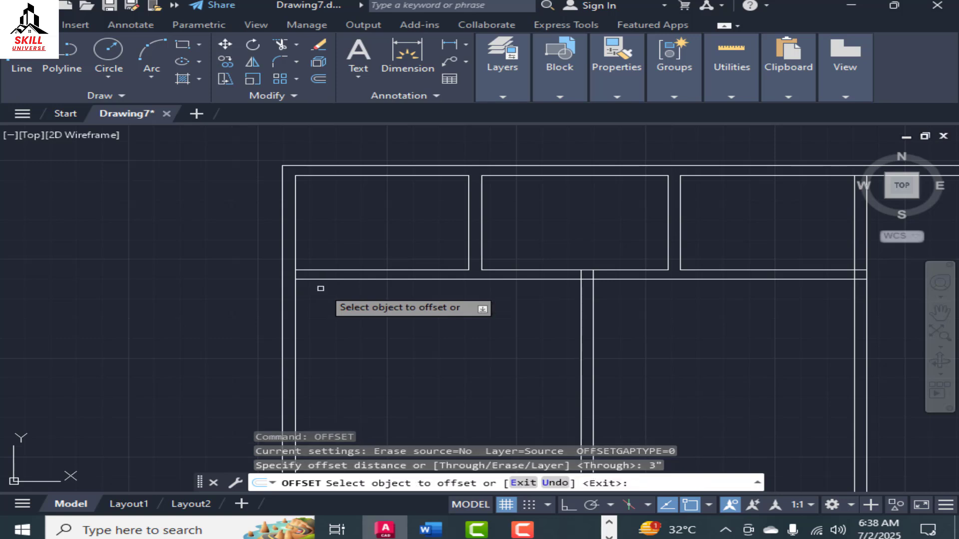
click(295, 241)
click(312, 246)
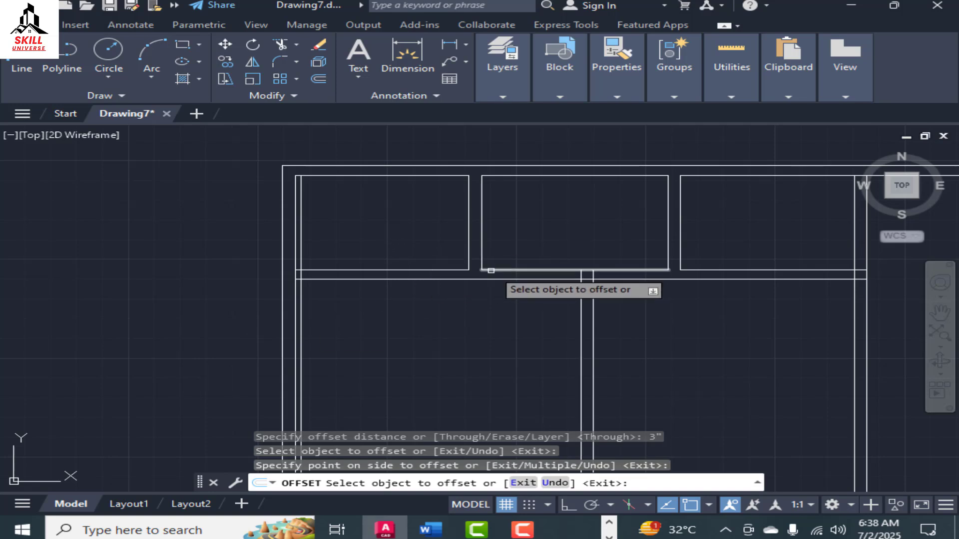
scroll(425, 258, down, 2)
scroll(660, 303, up, 4)
click(331, 243)
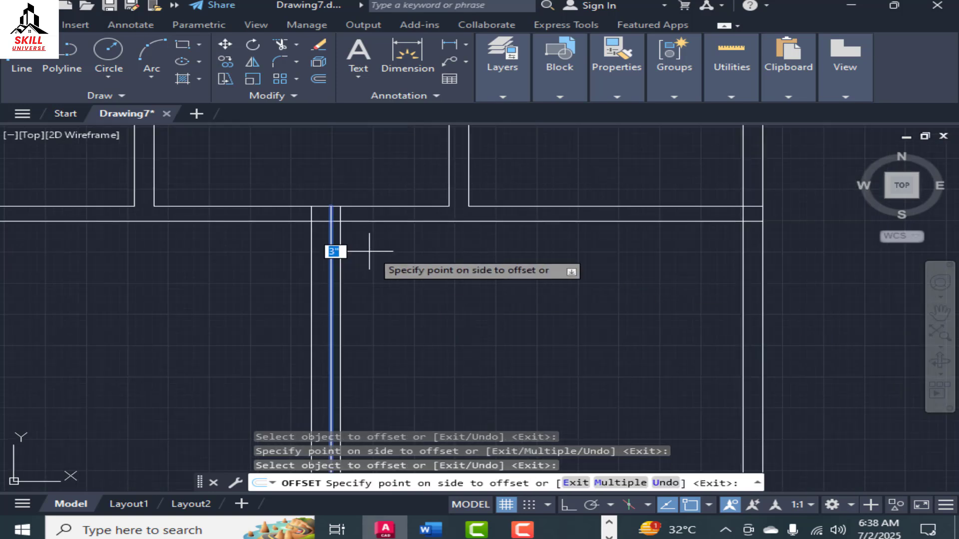
click(374, 250)
Offset the right vertical partition's inner line and the upper middle vertical partition's left line 3" to the left.
scroll(459, 250, down, 4)
scroll(583, 244, up, 4)
scroll(595, 292, down, 2)
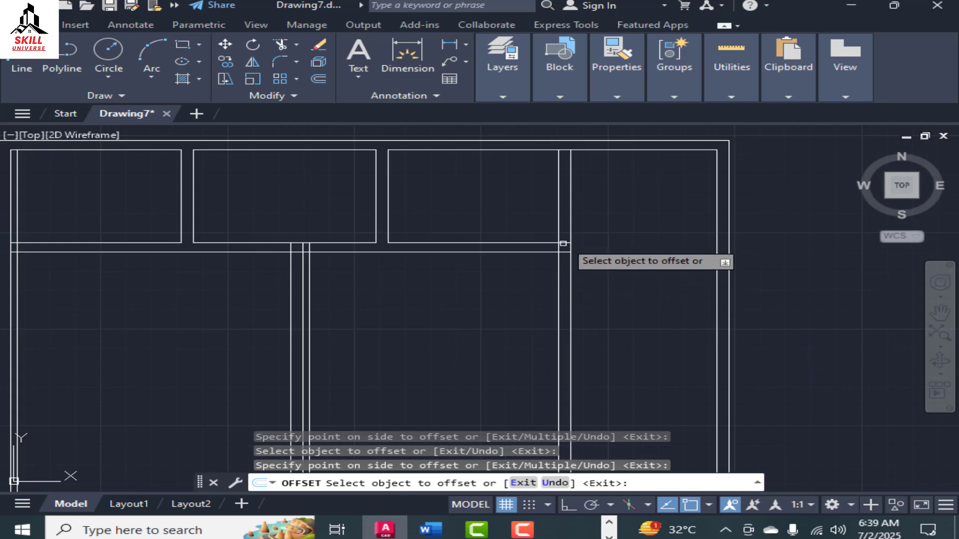
click(561, 227)
click(520, 220)
scroll(505, 193, down, 3)
scroll(507, 349, up, 4)
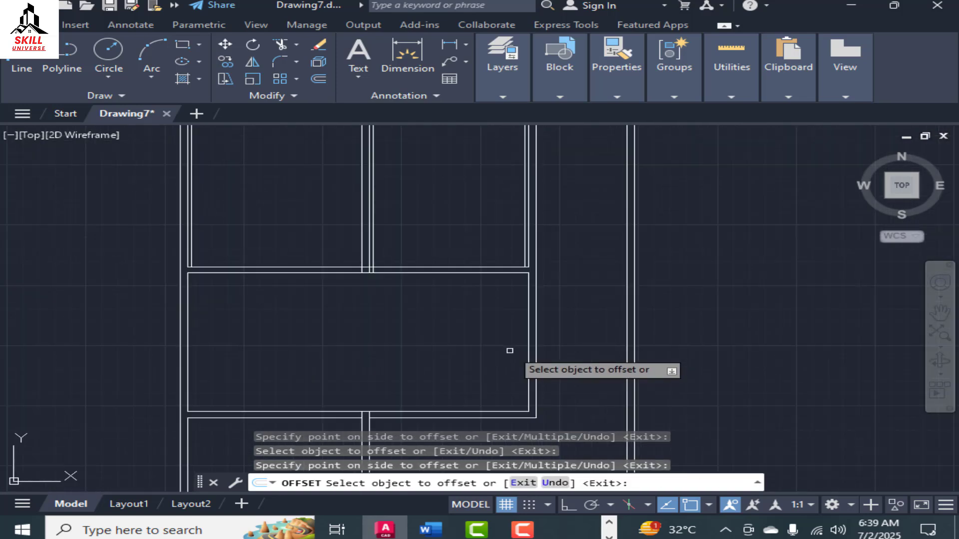
scroll(473, 209, down, 3)
scroll(428, 241, up, 4)
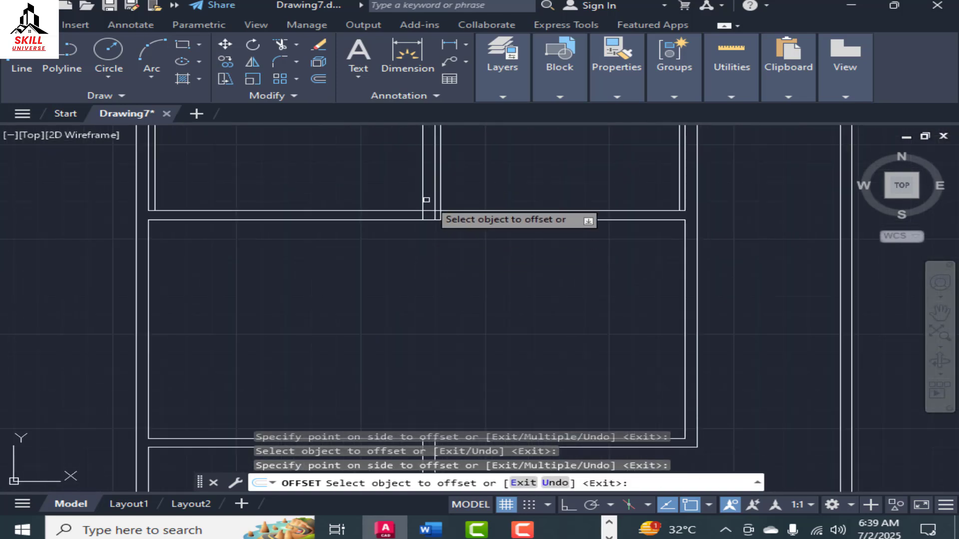
Offset both lines of the bottom room's vertical partition 3" outward, one to each side.
scroll(423, 279, down, 3)
scroll(429, 362, up, 4)
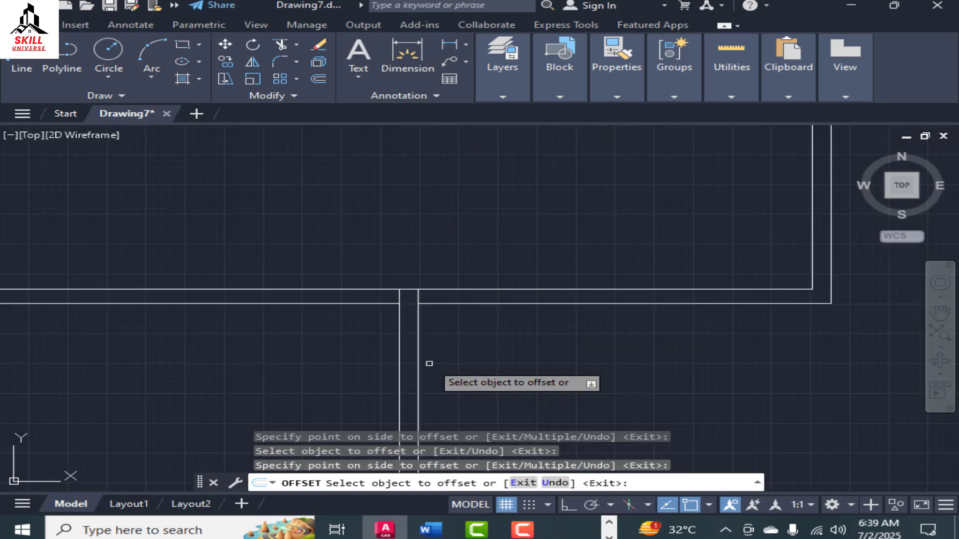
click(418, 319)
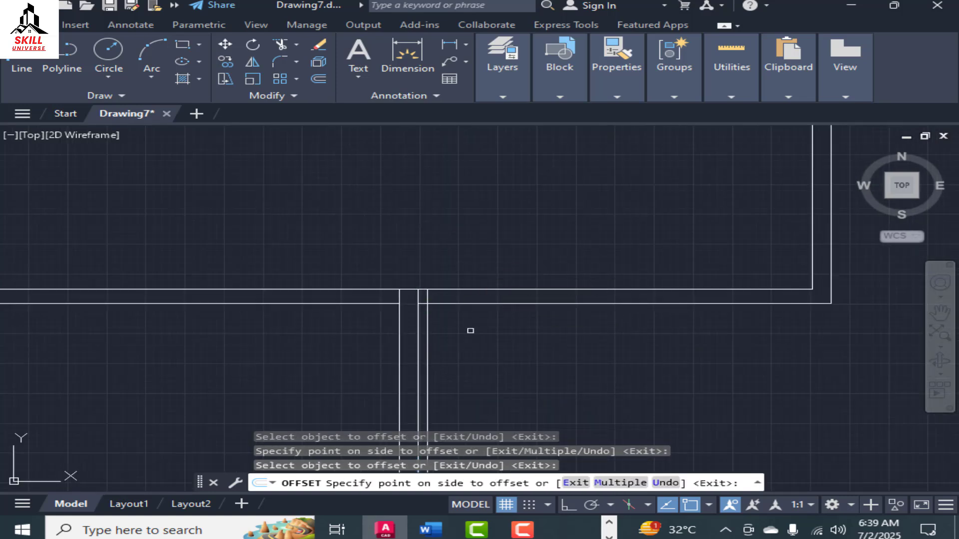
click(472, 333)
scroll(402, 223, down, 2)
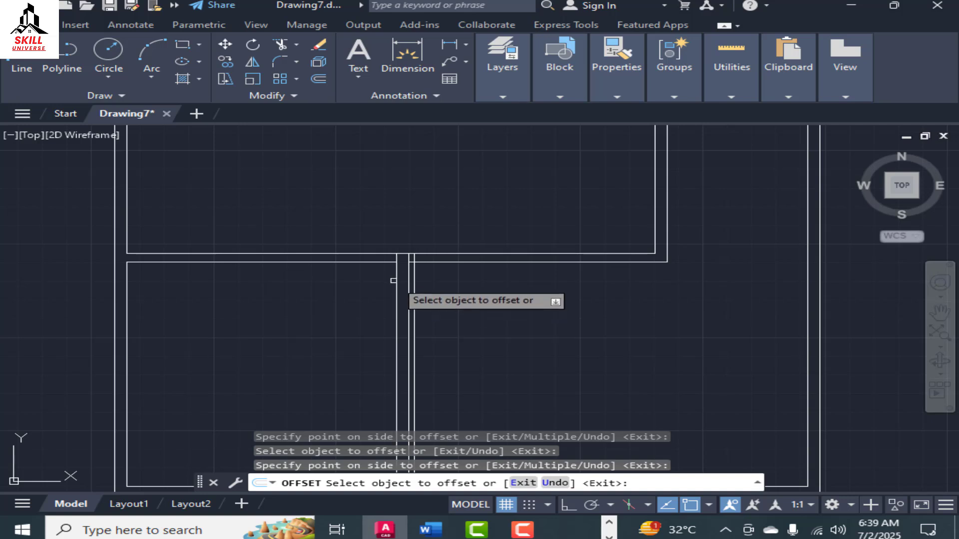
scroll(504, 274, down, 3)
scroll(494, 294, up, 4)
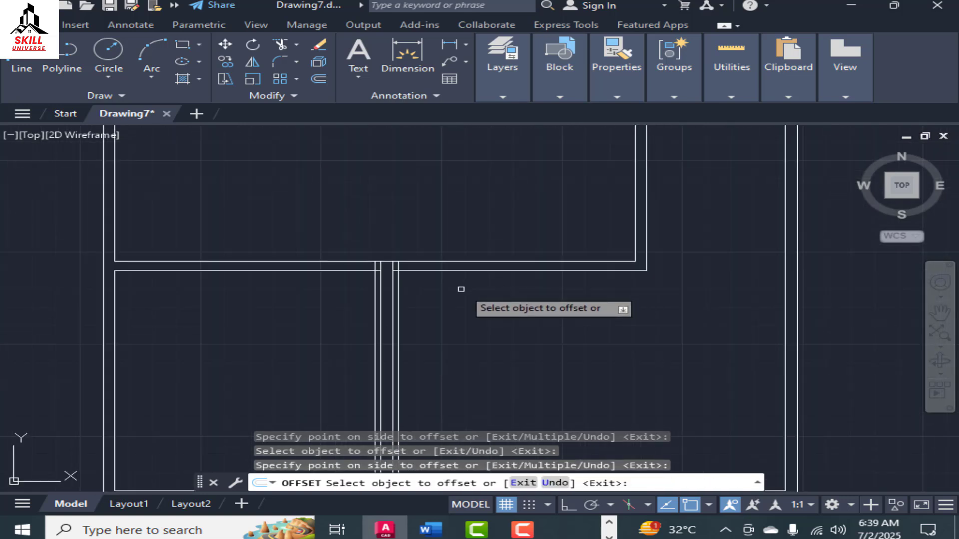
key(Return)
Offset the two outermost lines beside the bottom room's vertical partition 3' outward, one to each side.
key(Return)
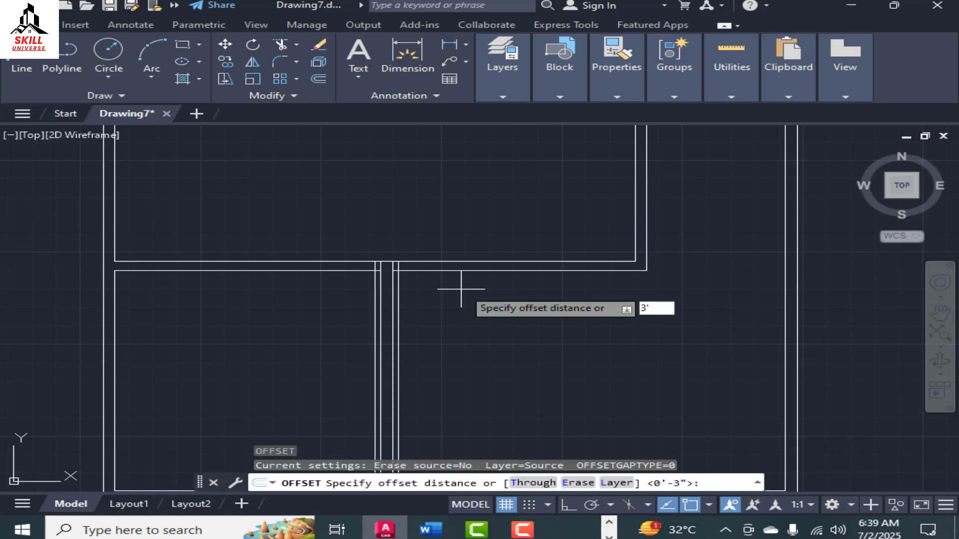
text(3')
key(Return)
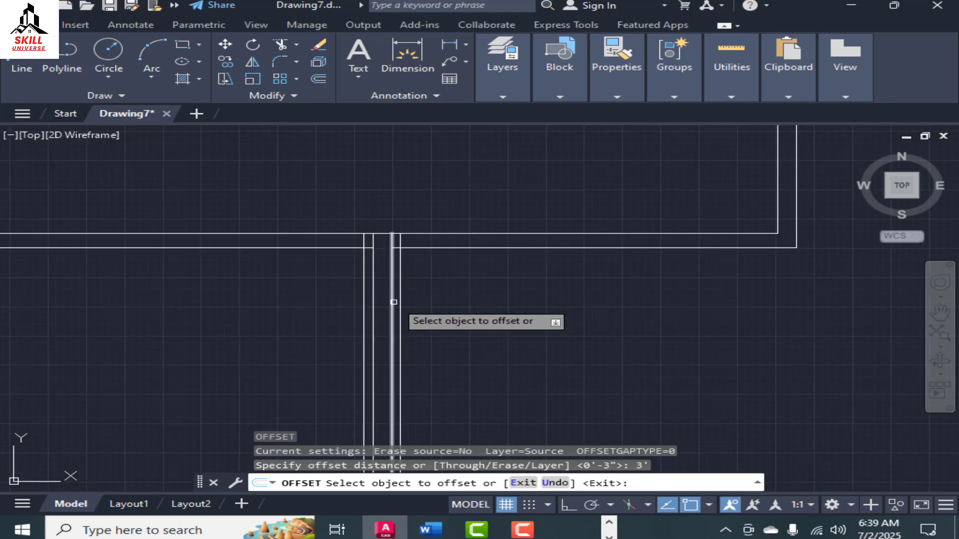
scroll(400, 287, up, 2)
click(401, 287)
click(445, 289)
click(364, 272)
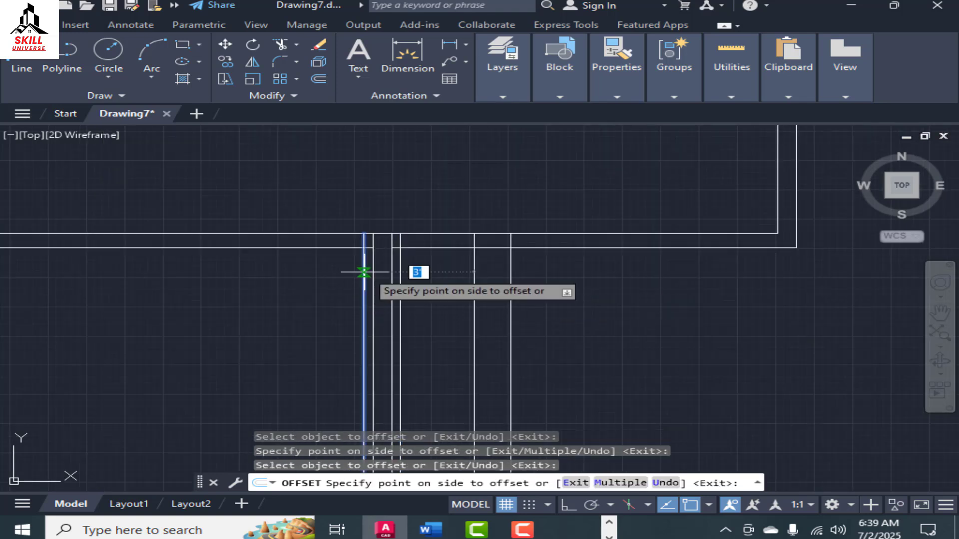
click(334, 280)
Offset the rightmost line beside the upper middle vertical partition 3' to the right.
scroll(470, 347, down, 3)
scroll(471, 235, up, 3)
scroll(409, 319, up, 3)
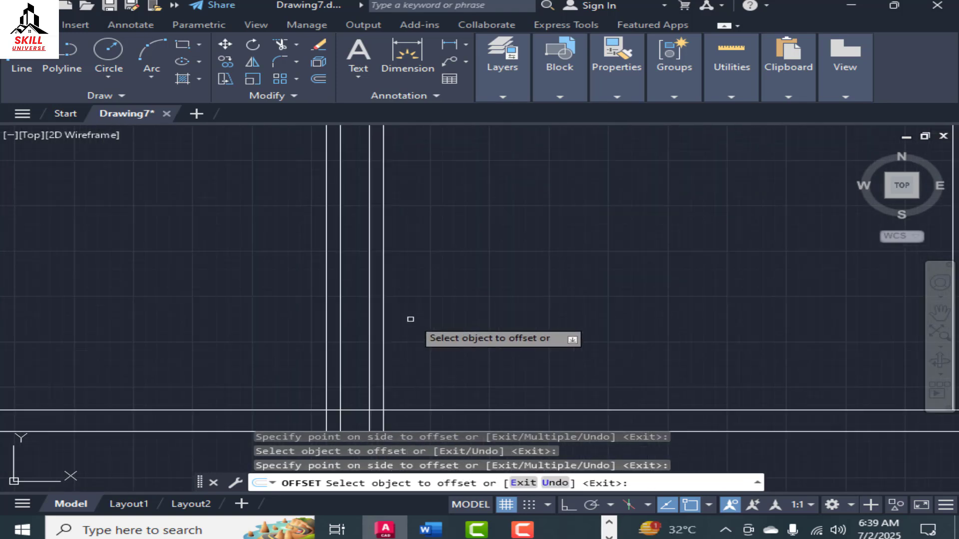
click(383, 338)
click(459, 331)
scroll(525, 268, down, 3)
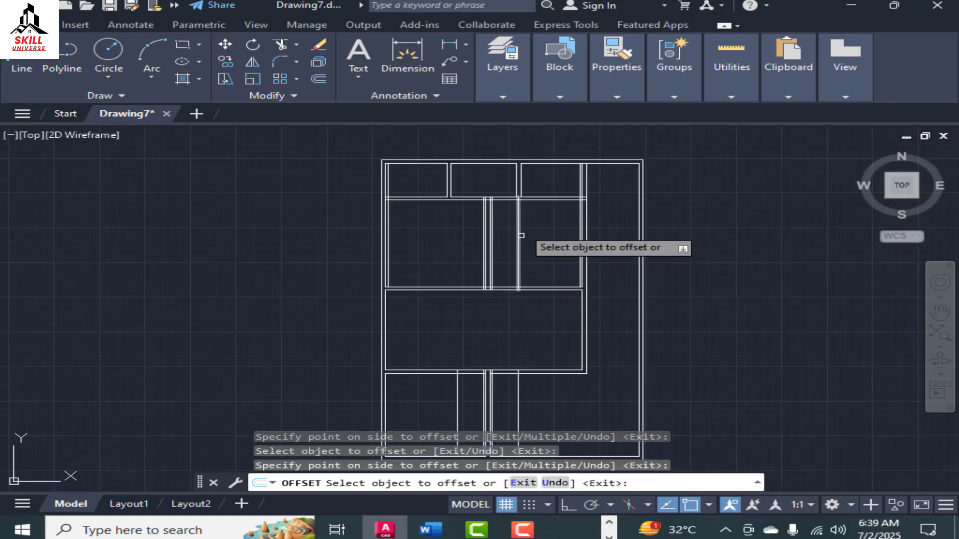
Offset the leftmost line beside the upper middle vertical partition 3' to the left, and end the Offset command.
scroll(517, 217, up, 3)
scroll(517, 216, down, 3)
scroll(411, 284, up, 3)
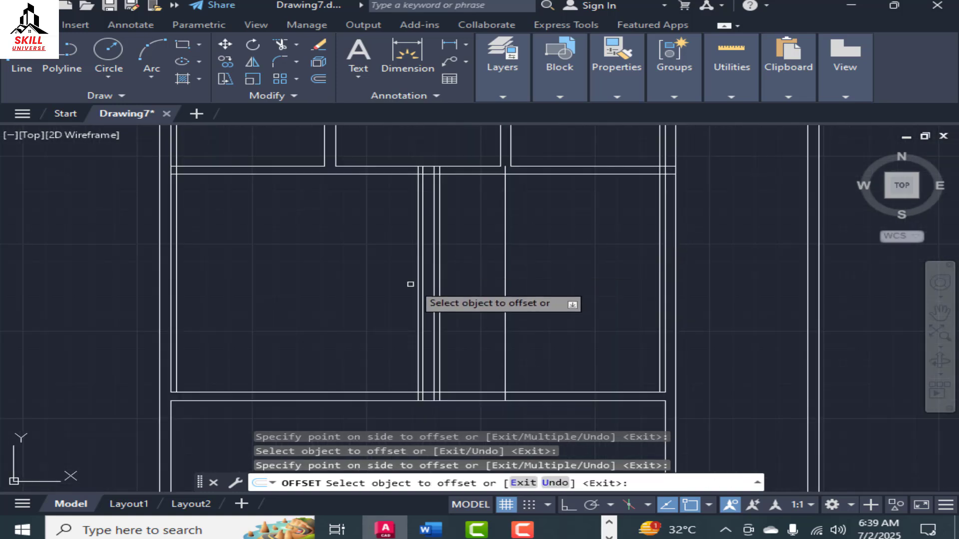
scroll(507, 250, down, 3)
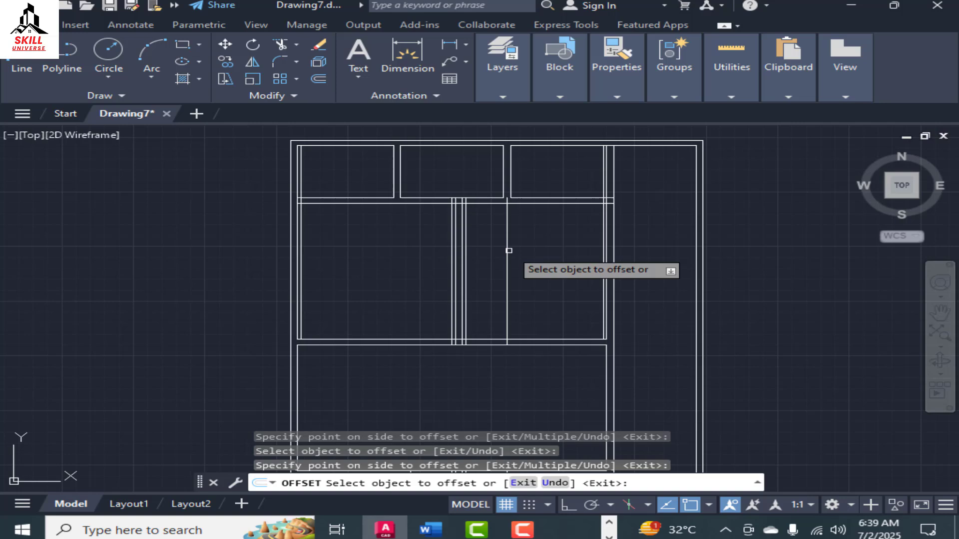
scroll(447, 334, up, 3)
click(443, 327)
click(359, 306)
scroll(481, 367, down, 3)
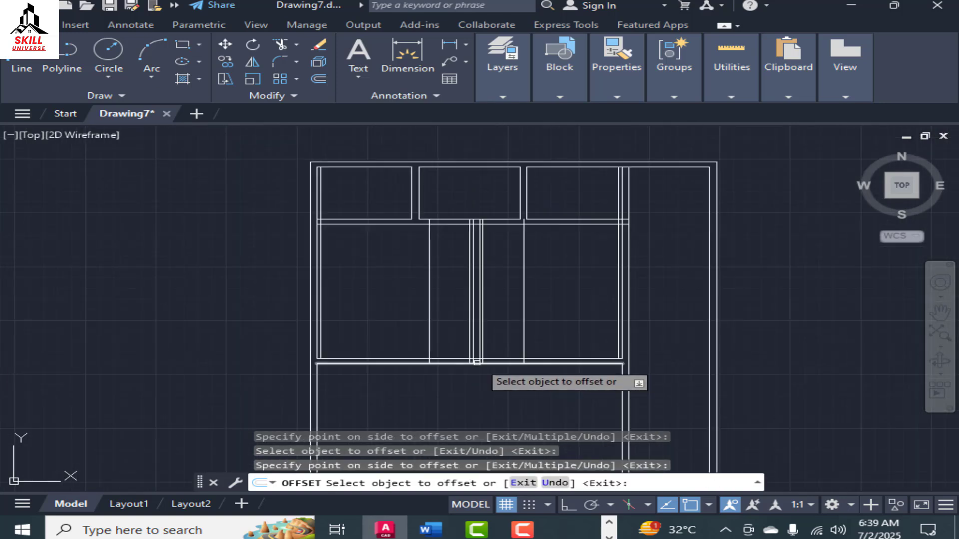
scroll(407, 212, up, 3)
scroll(200, 215, down, 3)
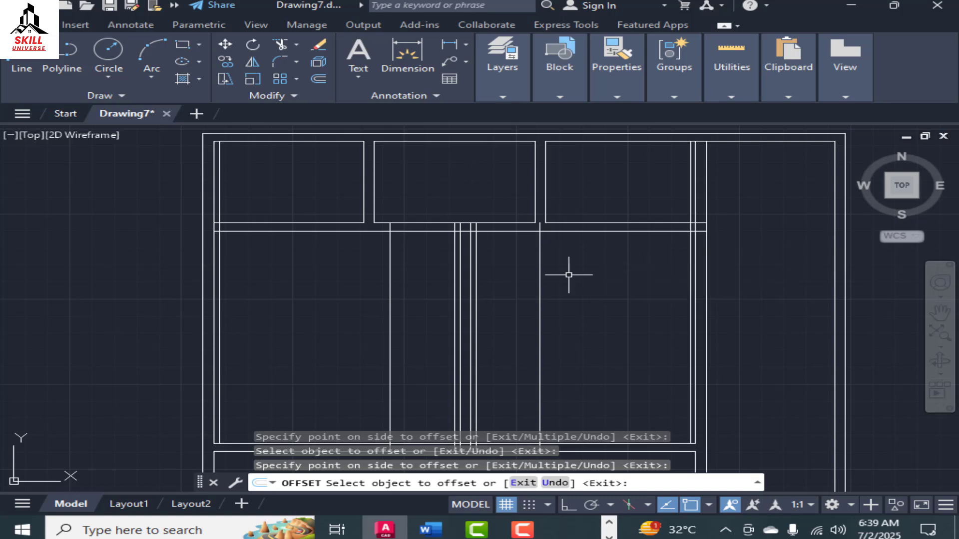
key(Escape)
Offset the rightmost line beside the upper middle vertical partition 2'6" to the right.
text(of)
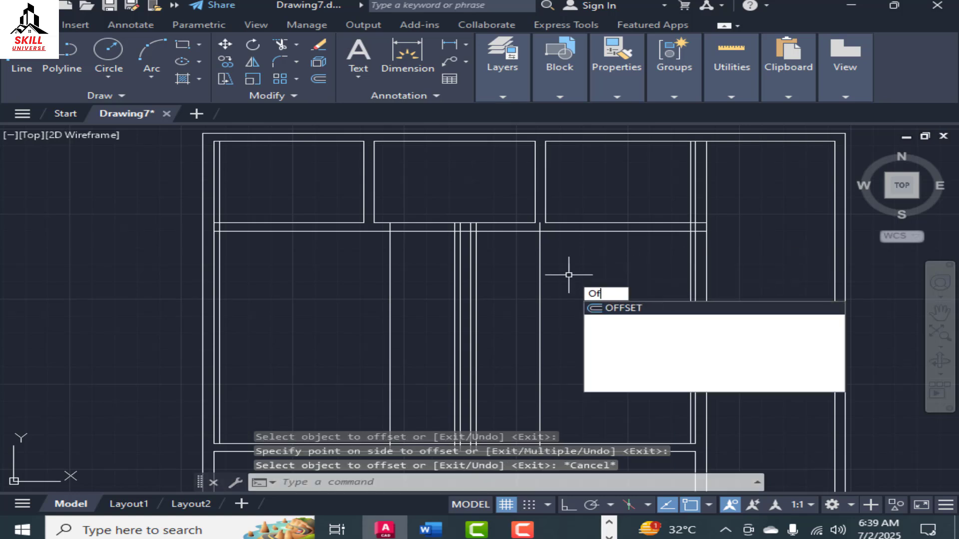
key(Return)
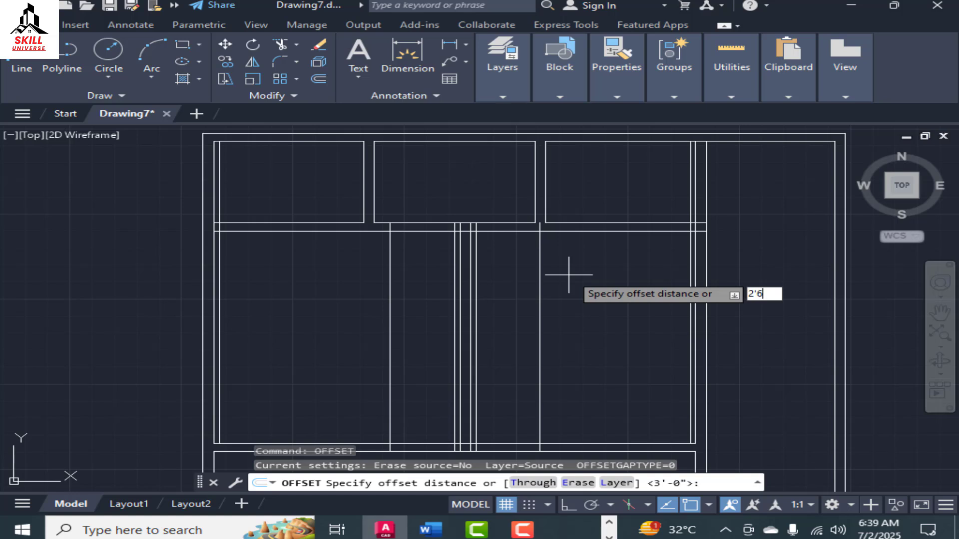
key(Return)
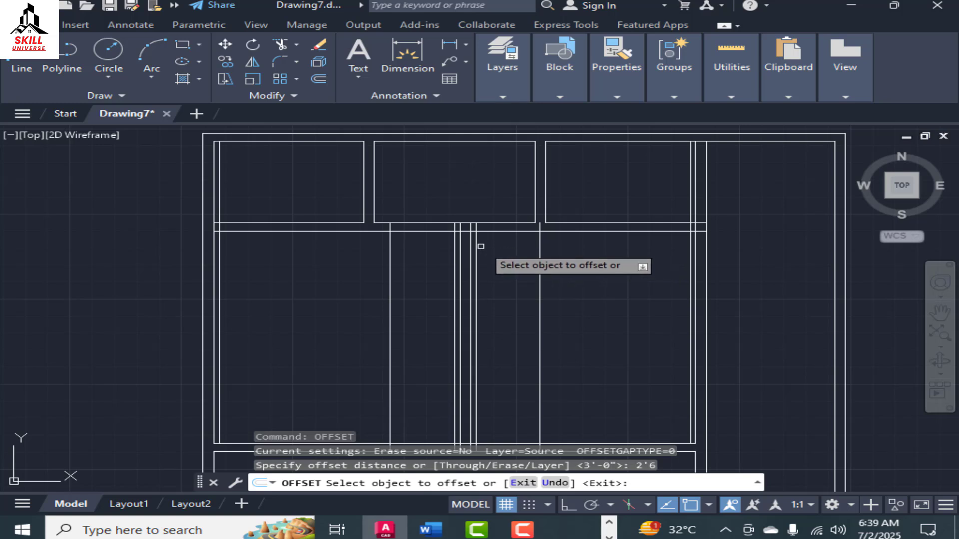
click(478, 249)
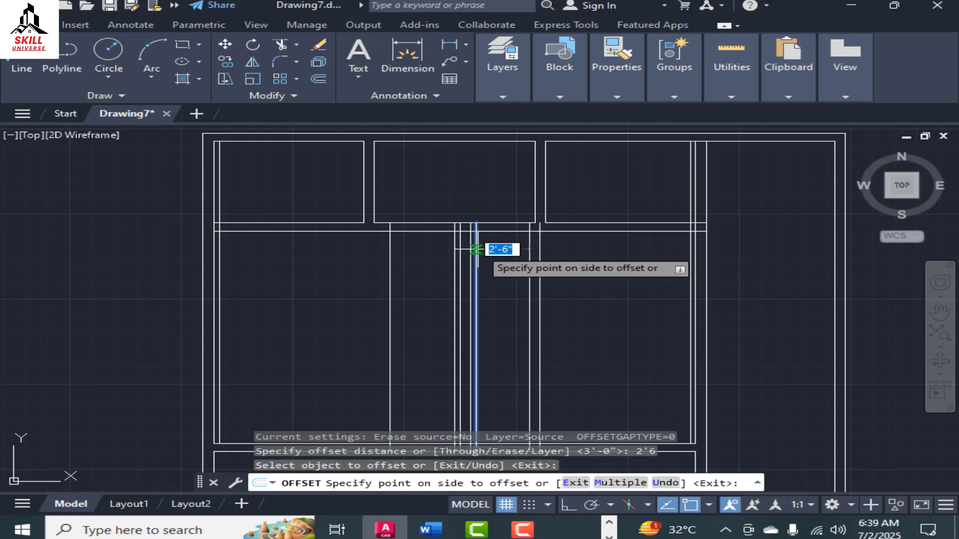
click(502, 254)
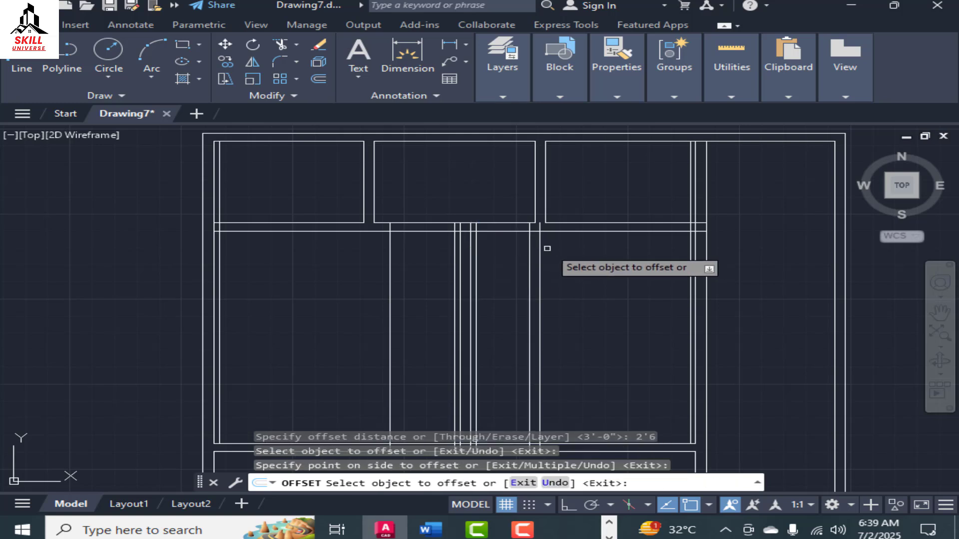
Offset the 3" offset lines beside the right vertical partition and the left wall 2'6" toward the room interiors.
click(694, 241)
click(657, 252)
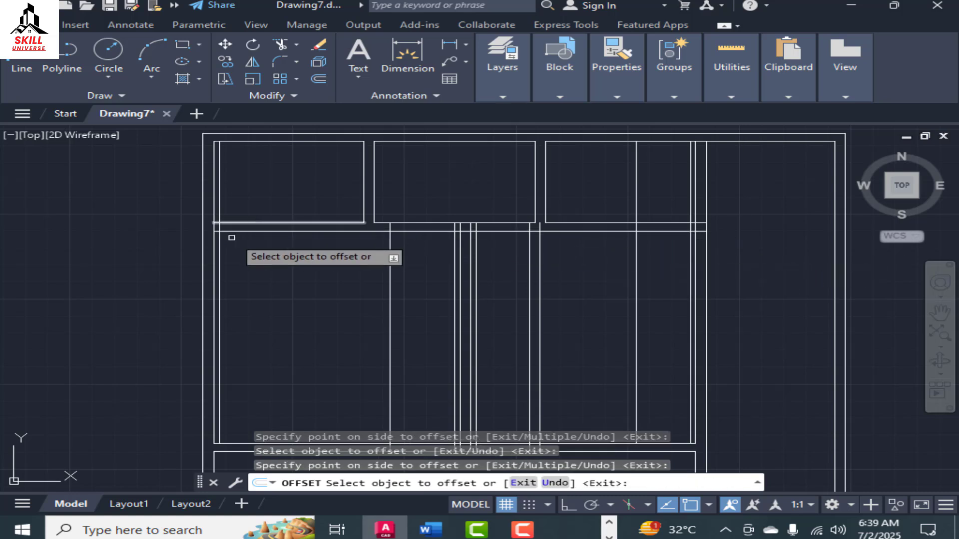
click(218, 249)
click(270, 253)
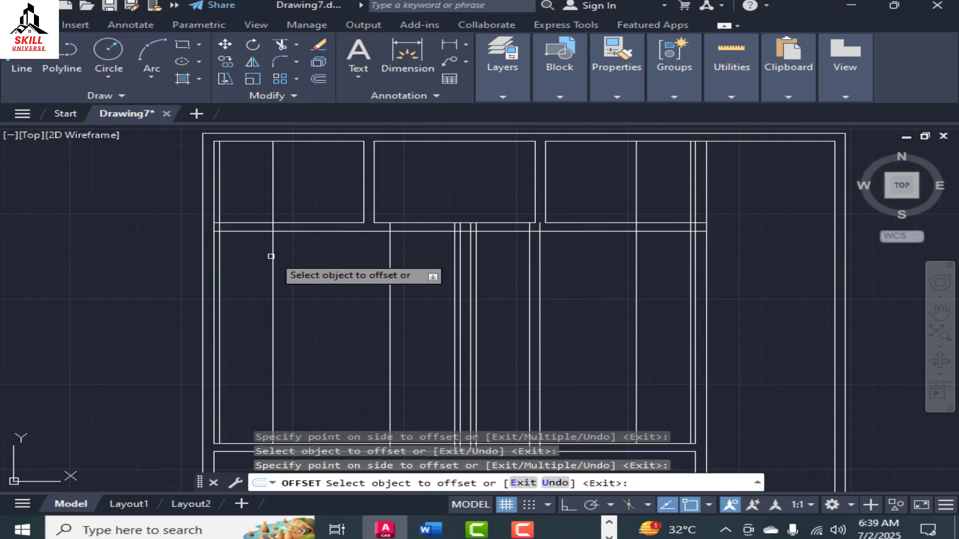
key(Escape)
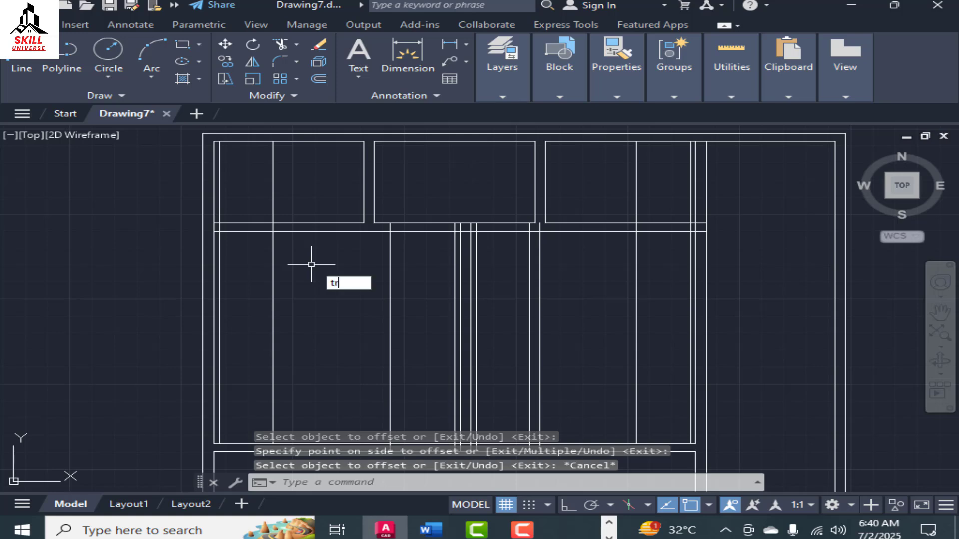
Trim the excess offset line beside the left wall above the upper horizontal partition.
text(tr)
key(Return)
scroll(244, 190, up, 4)
drag(245, 189, 173, 190)
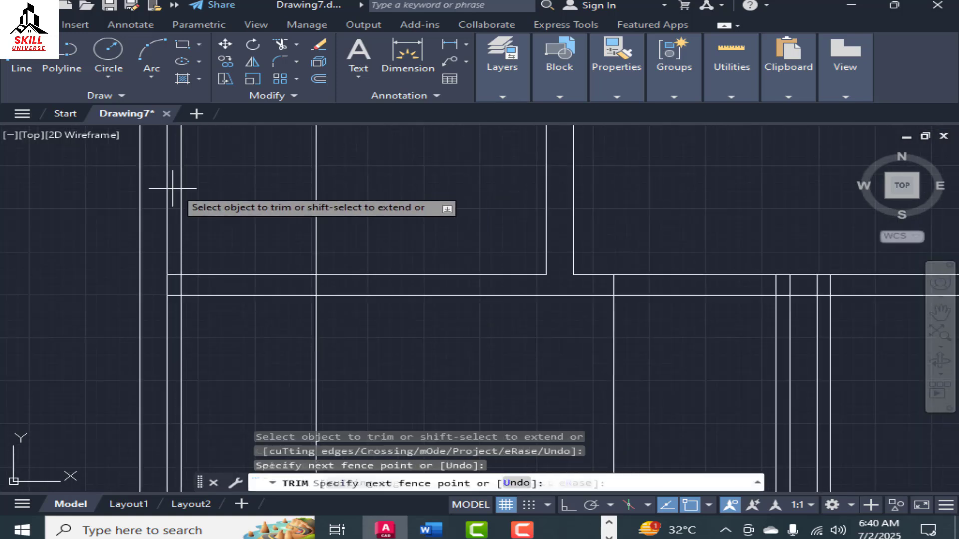
Trim the middle horizontal partition's lines to cut door openings on both sides of the middle vertical partition.
middle_drag(238, 361, 323, 164)
scroll(345, 256, down, 6)
mouse_move(258, 327)
mouse_down()
mouse_move(454, 319)
mouse_move(455, 417)
mouse_up()
scroll(441, 294, up, 2)
scroll(539, 423, up, 2)
middle_drag(539, 422, 480, 355)
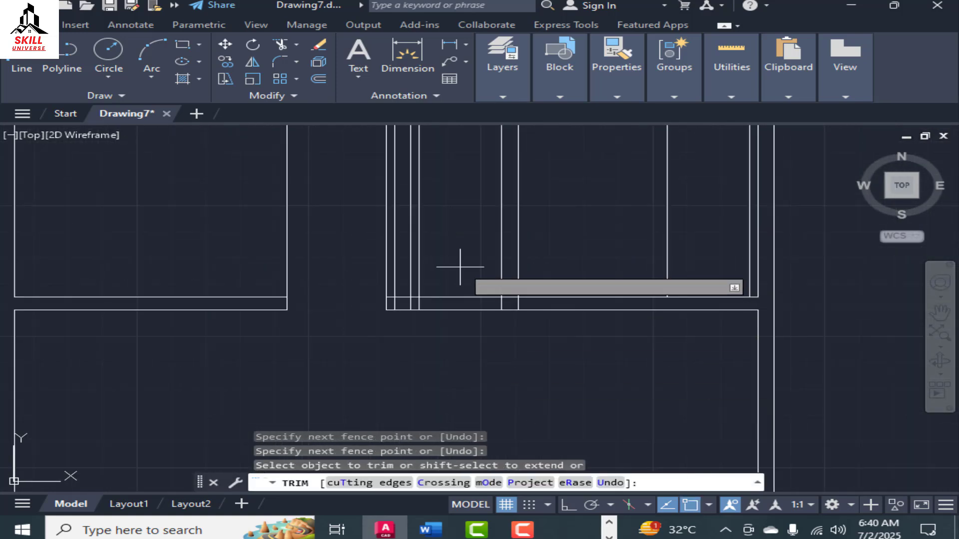
drag(459, 269, 461, 367)
scroll(462, 368, down, 4)
scroll(480, 256, up, 5)
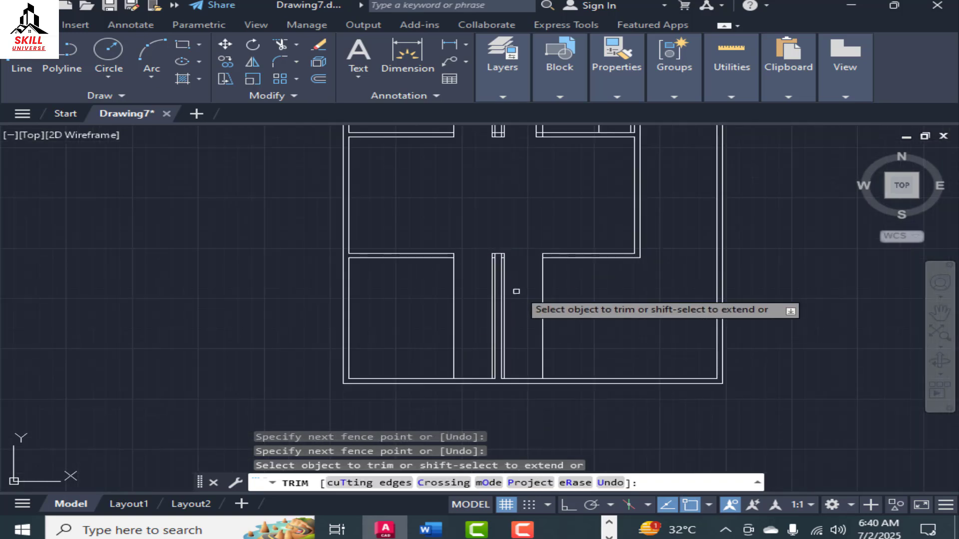
Trim the excess vertical offset lines in the lower rooms on both sides of the lower vertical partition.
click(583, 239)
drag(456, 240, 345, 239)
scroll(497, 206, up, 7)
drag(387, 175, 245, 175)
scroll(387, 183, down, 6)
scroll(347, 235, down, 6)
click(418, 347)
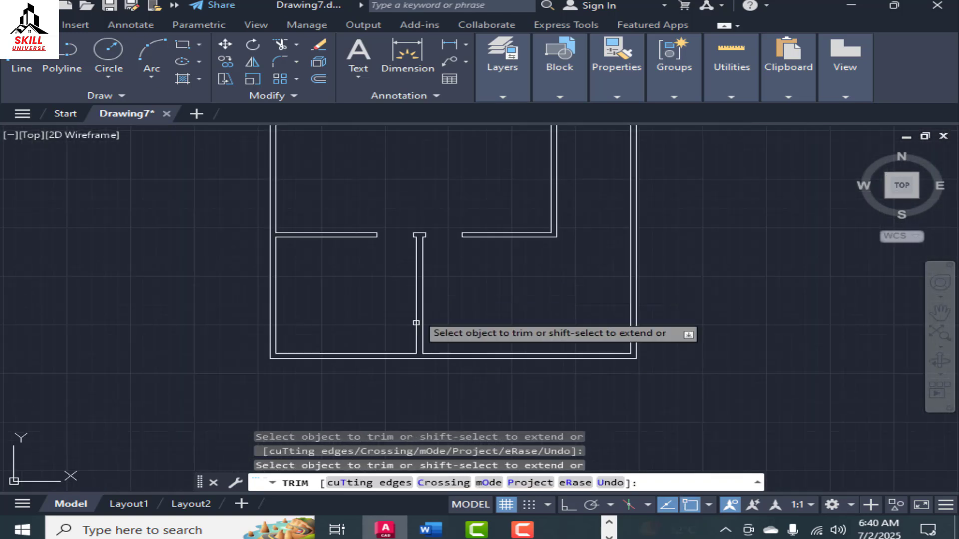
Try to trim the offset lines above and below the upper horizontal partition beside the right vertical partition.
scroll(415, 323, up, 2)
scroll(429, 320, down, 2)
scroll(458, 365, down, 4)
scroll(493, 255, up, 8)
scroll(503, 248, down, 7)
scroll(502, 165, up, 5)
drag(400, 162, 519, 177)
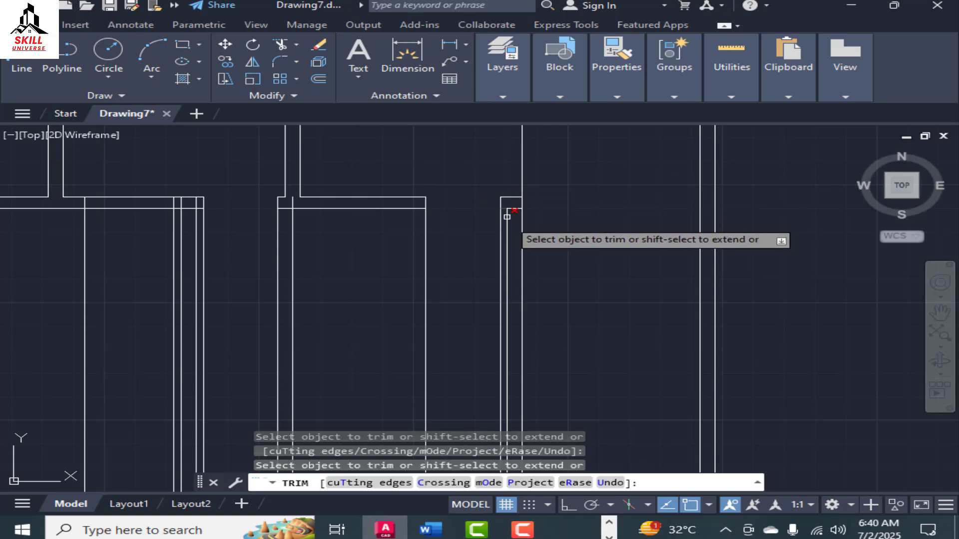
drag(384, 233, 529, 245)
scroll(530, 250, down, 4)
key(ctrl+z)
scroll(529, 255, up, 5)
key(ctrl+z)
scroll(500, 155, down, 7)
scroll(504, 160, up, 5)
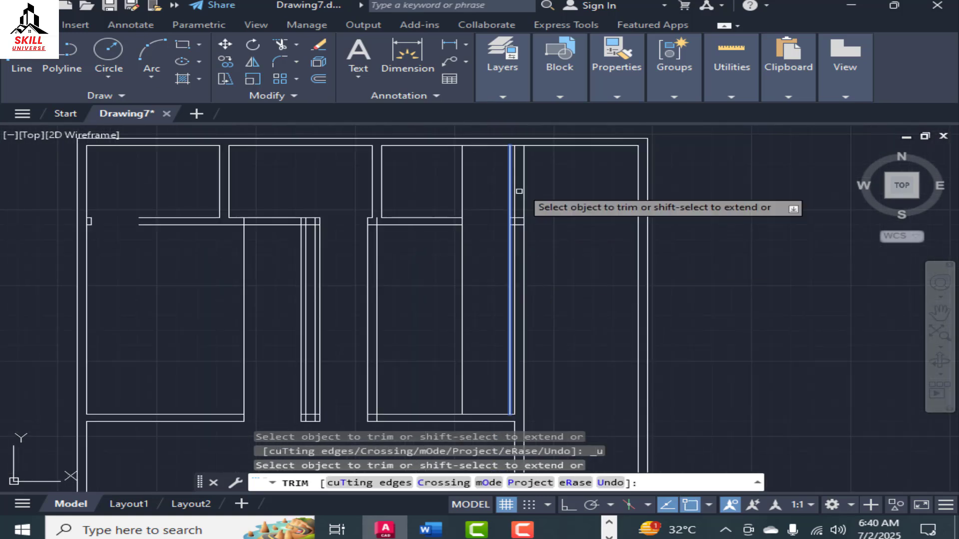
Trim the excess offset lines beside the right vertical partition and around the door openings of the upper-right room.
click(509, 185)
click(510, 244)
scroll(514, 222, up, 6)
mouse_move(505, 214)
mouse_down()
mouse_move(540, 249)
mouse_move(499, 276)
mouse_up()
scroll(535, 248, down, 2)
click(391, 272)
click(391, 193)
scroll(254, 200, up, 4)
scroll(533, 272, down, 3)
scroll(551, 255, down, 5)
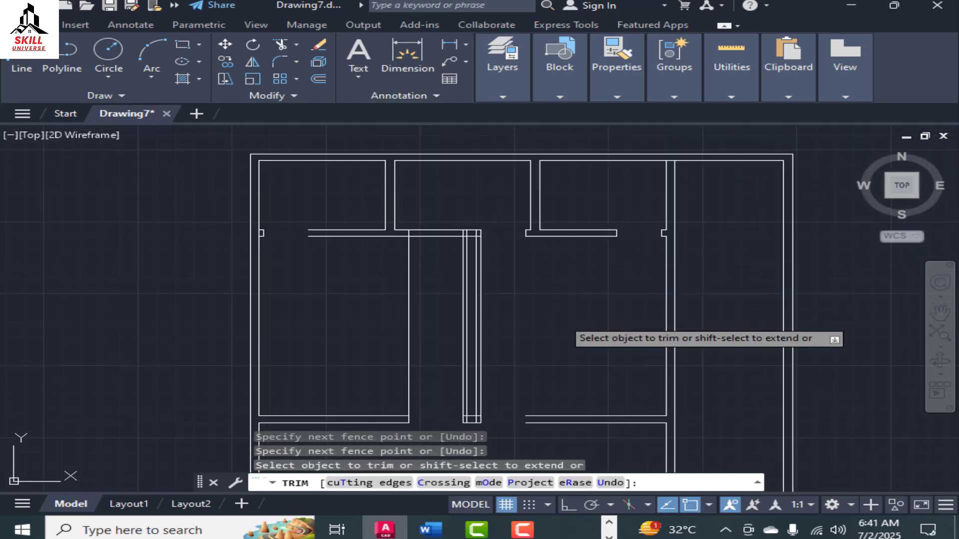
Undo the last trim, then trim the excess offset lines on both sides of the middle vertical partition.
key(ctrl+z)
scroll(545, 337, down, 4)
scroll(524, 372, up, 5)
mouse_move(544, 337)
mouse_down()
mouse_move(507, 342)
mouse_move(409, 320)
mouse_up()
click(482, 295)
scroll(477, 350, down, 5)
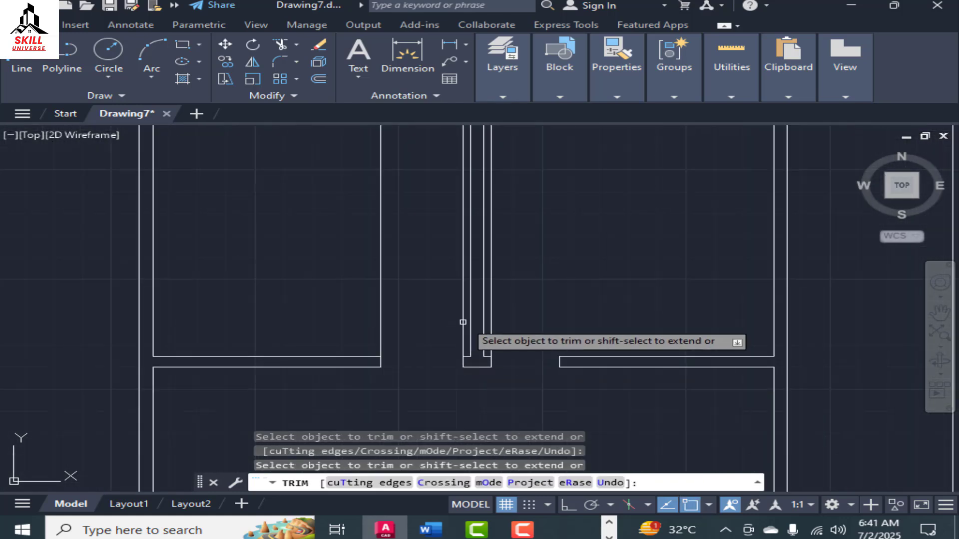
click(462, 323)
click(492, 321)
scroll(545, 300, down, 3)
scroll(544, 276, up, 6)
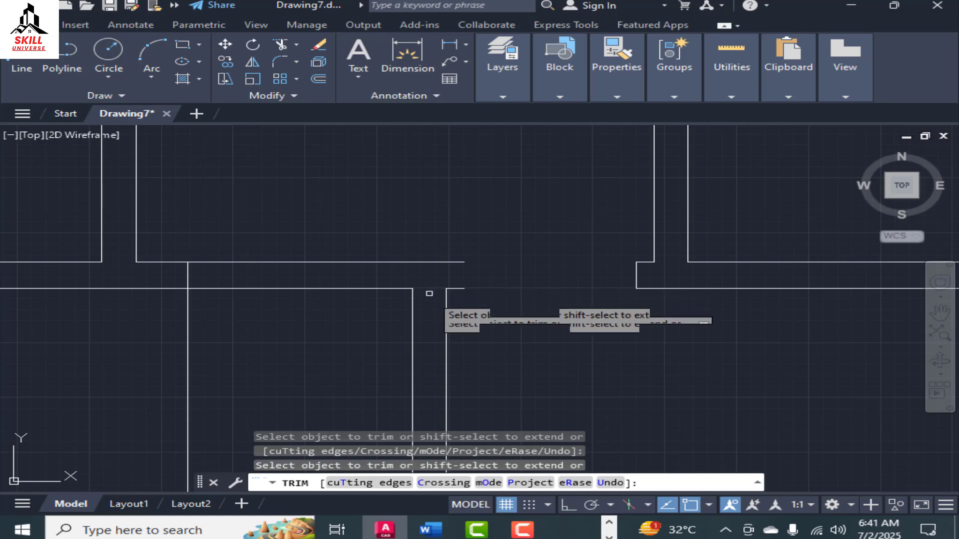
key(Escape)
Draw a vertical line closing the upper horizontal partition's open end above the middle vertical partition.
scroll(485, 277, up, 4)
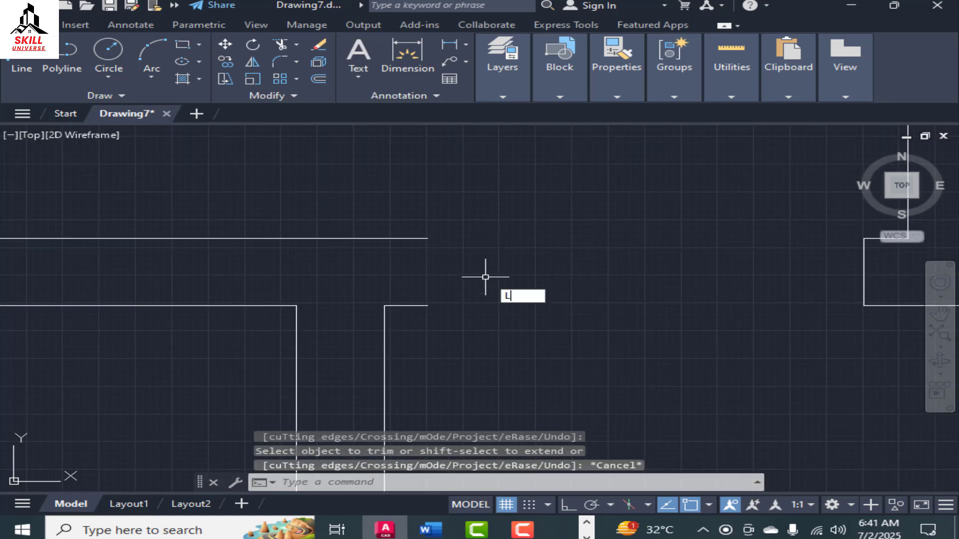
text(L)
key(Return)
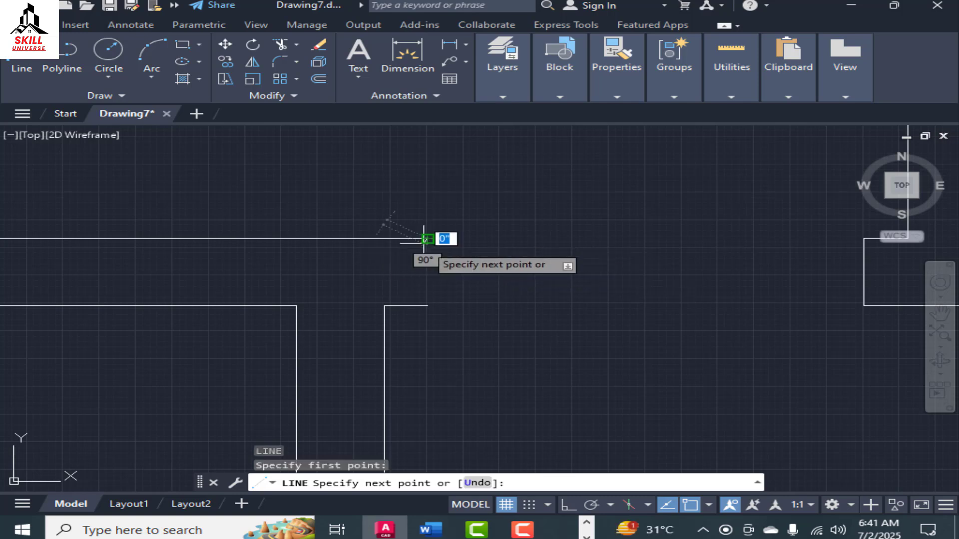
click(427, 238)
key(Escape)
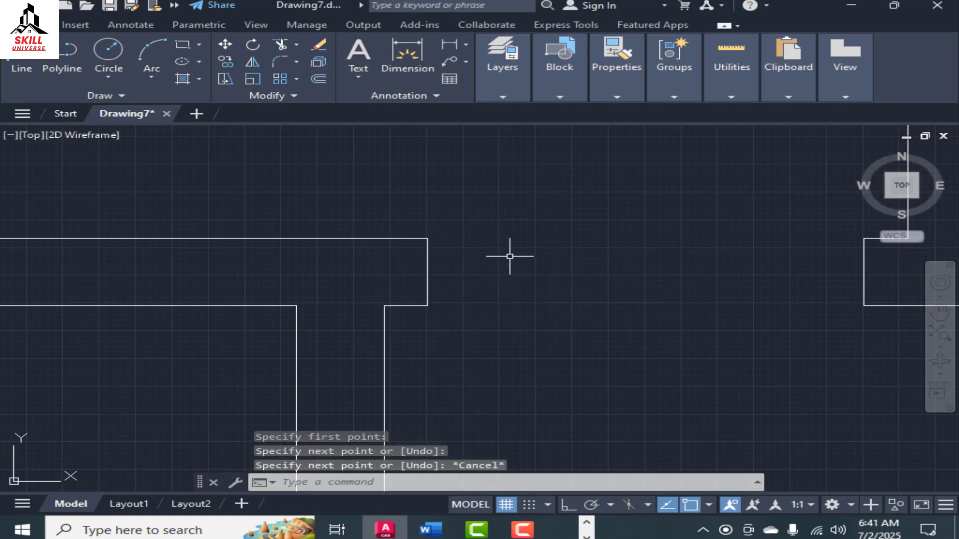
Trim the remaining vertical offset line in the large room left of the middle vertical partition.
scroll(514, 255, down, 3)
scroll(524, 255, down, 4)
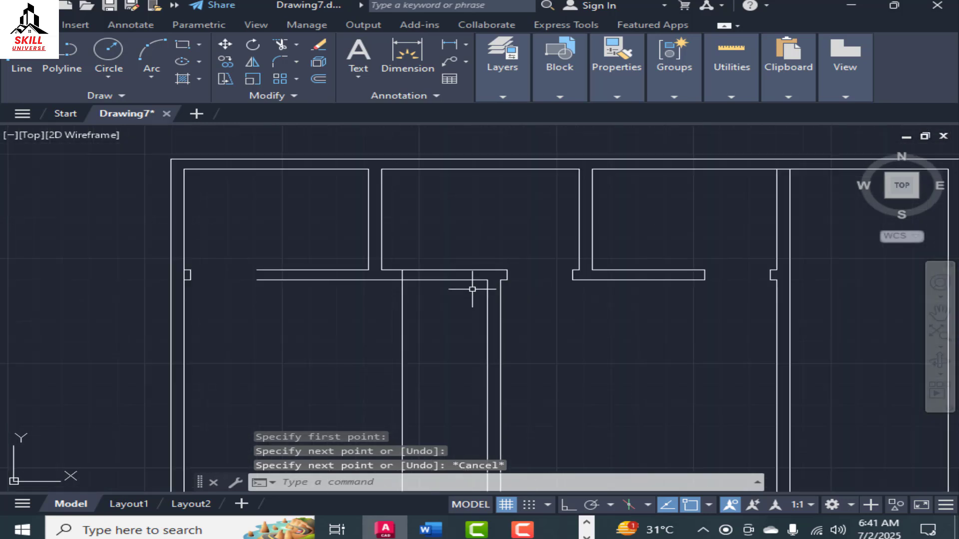
text(o)
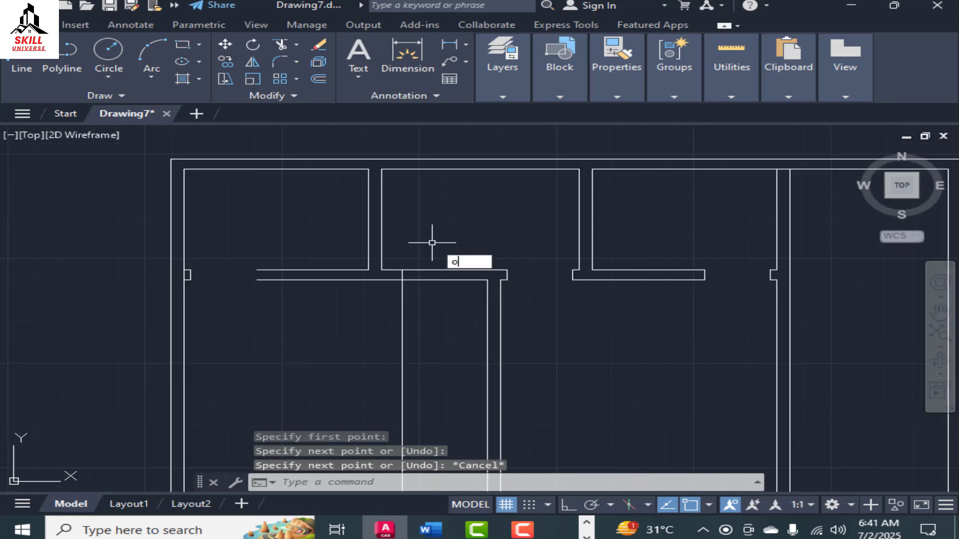
key(BackSpace)
text(tr)
key(Return)
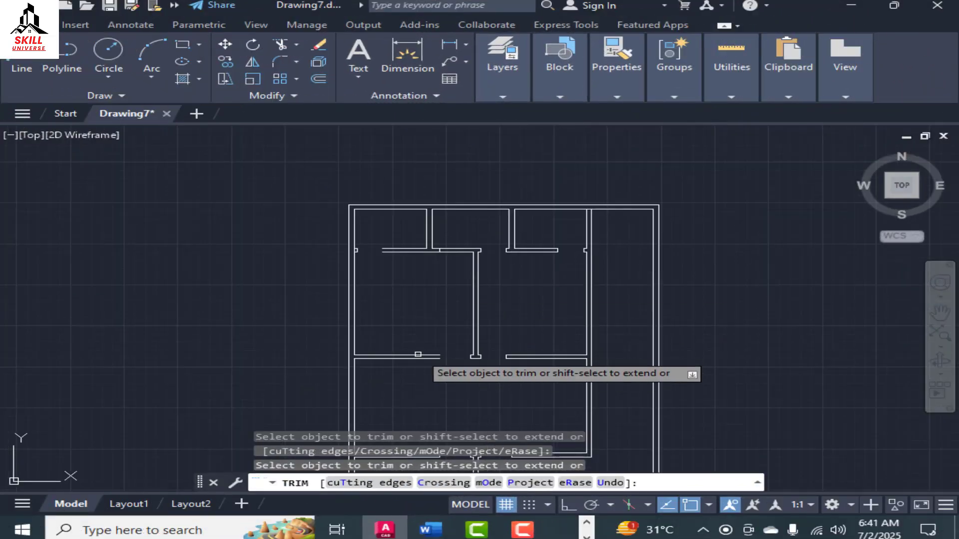
scroll(417, 354, up, 5)
key(Escape)
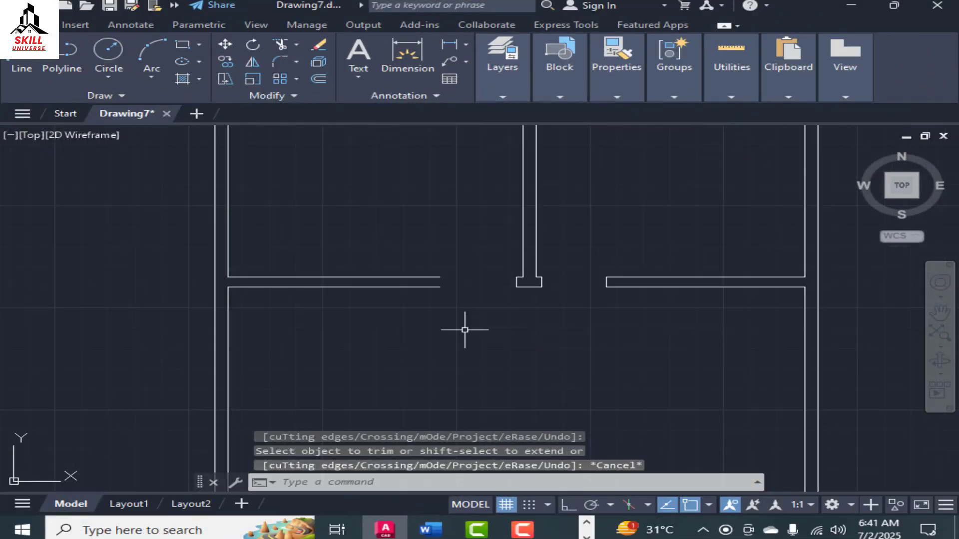
Draw a line closing the open end of the middle horizontal partition at the left room's door opening.
text(l)
key(Return)
scroll(439, 295, up, 4)
click(441, 276)
click(440, 252)
scroll(457, 385, down, 2)
key(Return)
scroll(475, 393, down, 6)
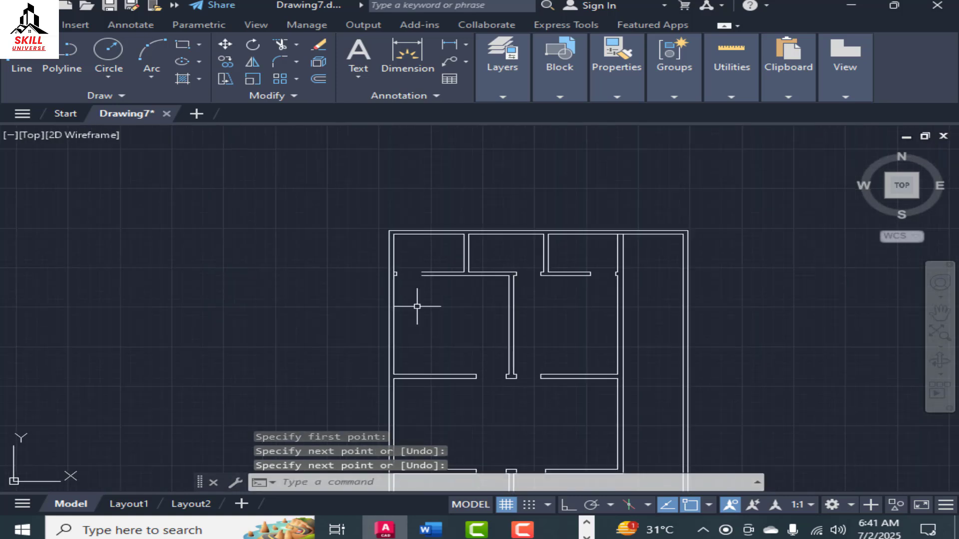
Draw a line closing the left open end of the upper horizontal partition at the door opening near the left wall.
scroll(406, 275, up, 6)
key(Return)
click(464, 280)
click(465, 265)
key(Return)
scroll(449, 264, down, 6)
scroll(456, 265, up, 2)
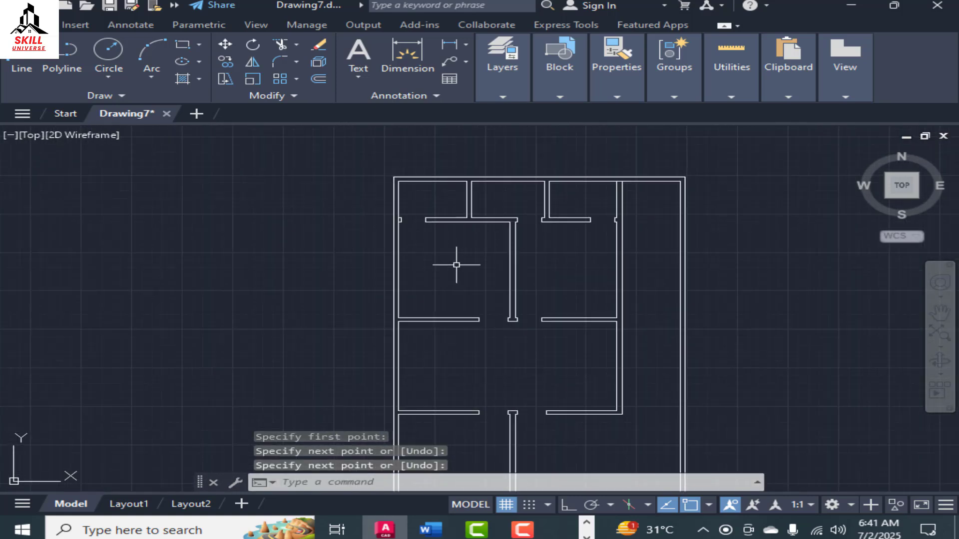
Trim the excess segment left at the upper horizontal partition of the upper-left rooms.
scroll(449, 270, up, 5)
scroll(389, 239, down, 5)
scroll(377, 205, up, 5)
text(tr)
key(Return)
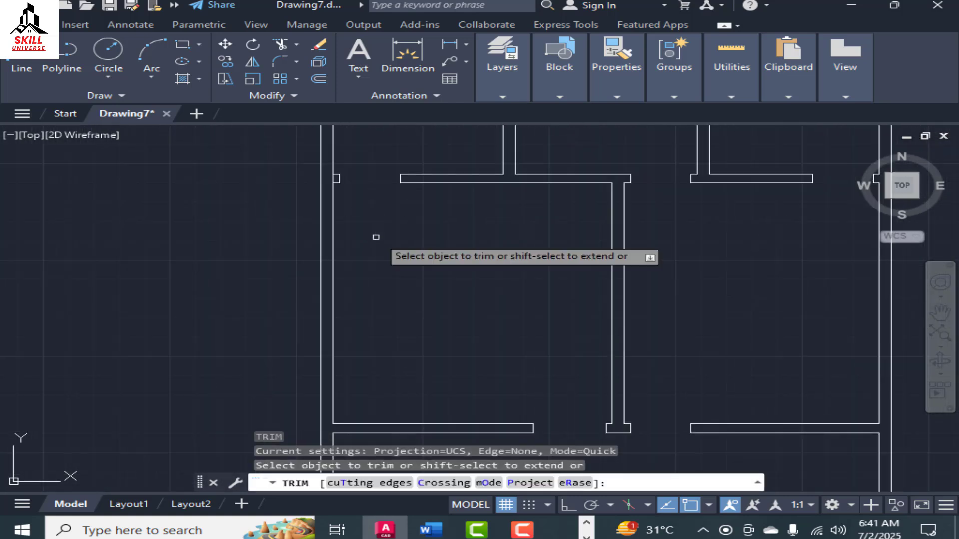
scroll(341, 188, up, 4)
click(321, 165)
Check the walls and door openings across the whole plan for leftover lines, and end the Trim command.
scroll(396, 167, down, 6)
scroll(556, 209, down, 2)
scroll(595, 347, up, 2)
scroll(567, 380, down, 2)
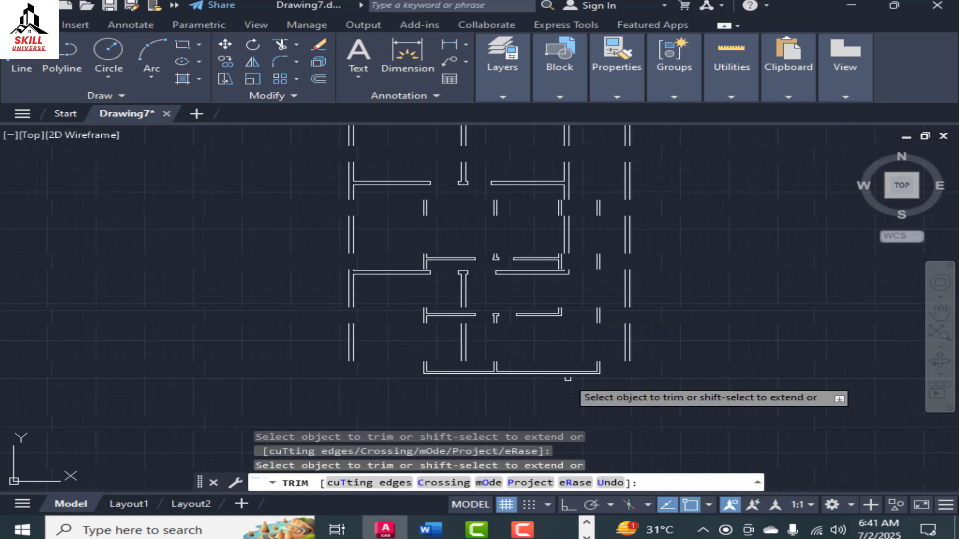
scroll(569, 220, down, 3)
scroll(570, 188, up, 3)
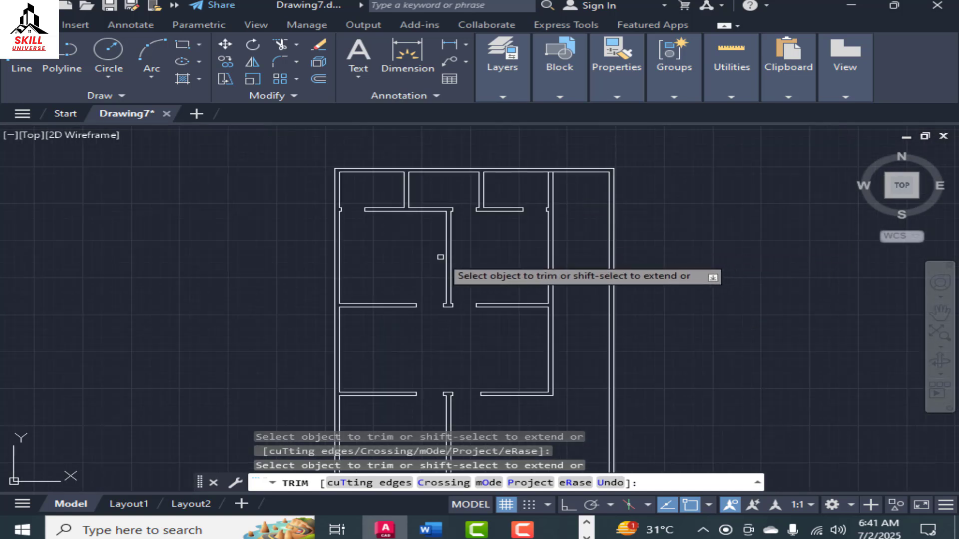
scroll(497, 245, up, 2)
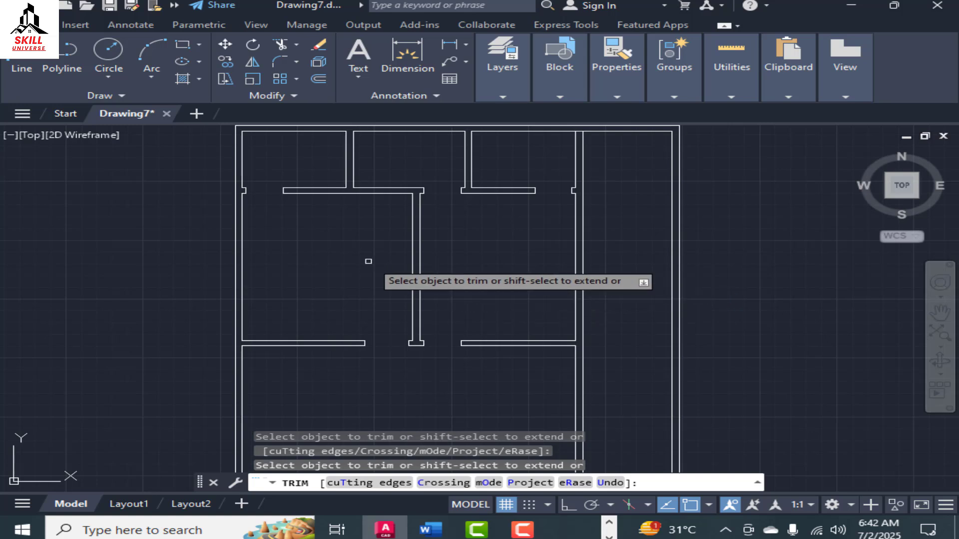
scroll(334, 237, down, 2)
scroll(324, 274, up, 4)
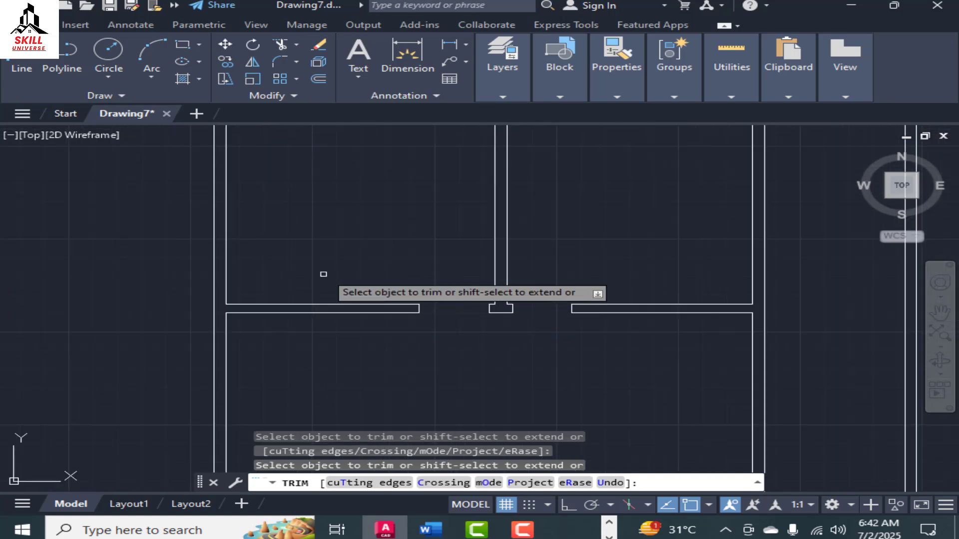
scroll(370, 269, down, 2)
key(Escape)
scroll(374, 219, down, 2)
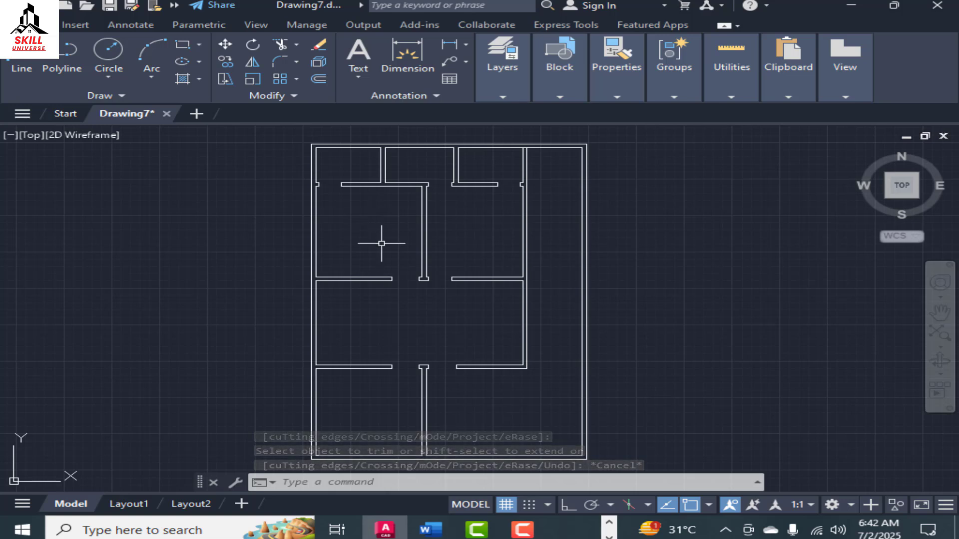
Enable the Midpoint and Node object snaps, and cancel the Line command.
text(l)
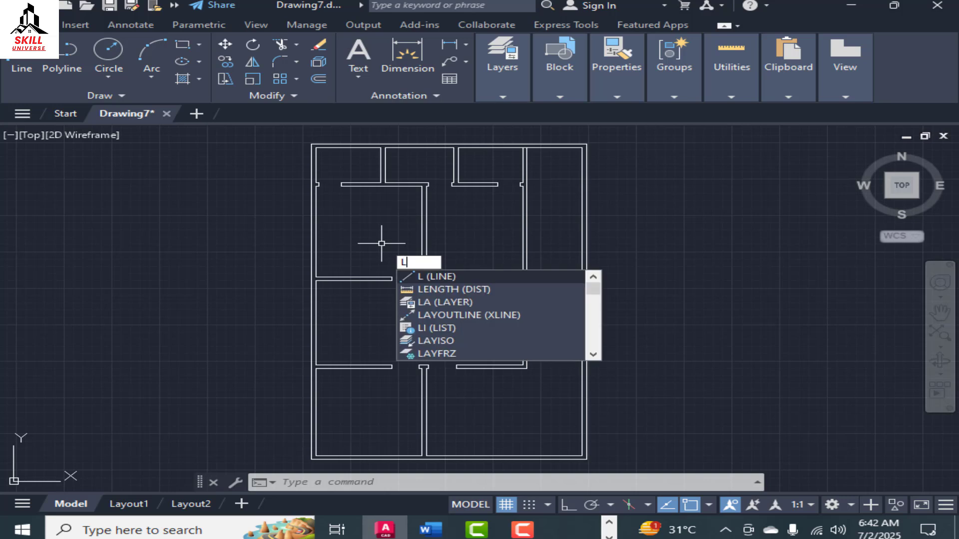
key(Return)
scroll(336, 300, up, 4)
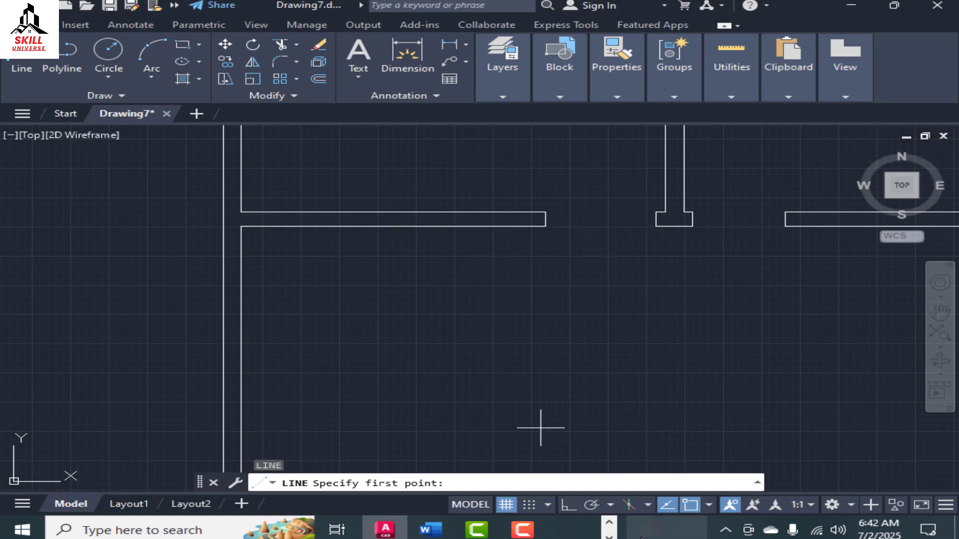
click(708, 504)
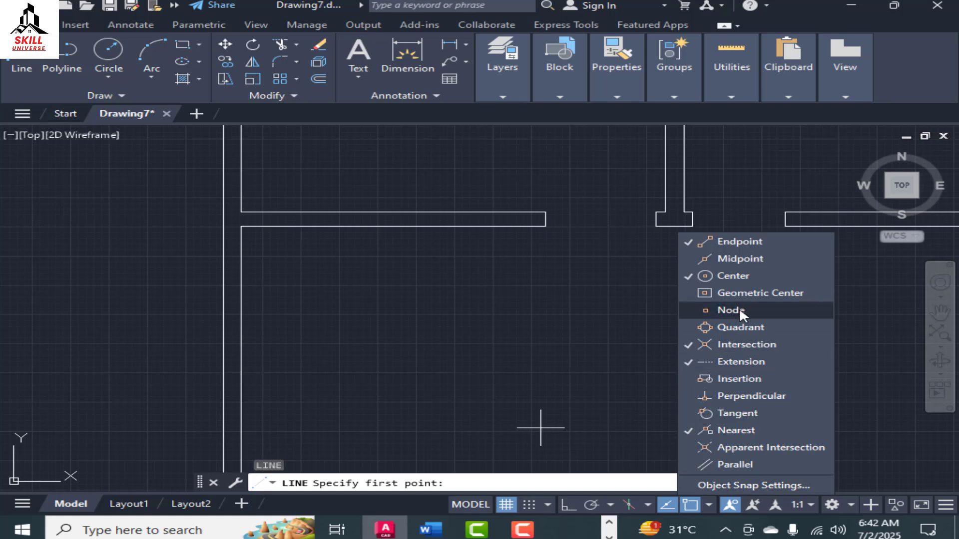
click(736, 258)
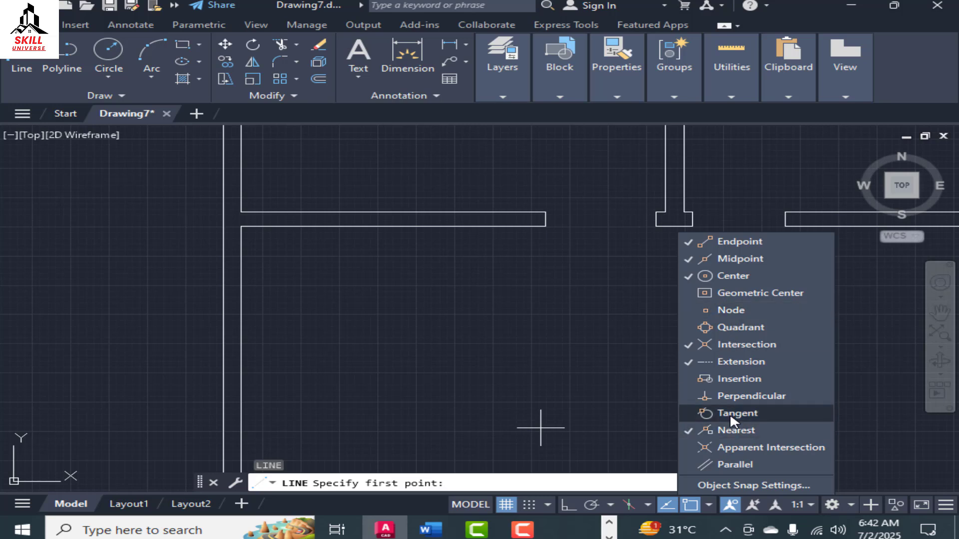
click(724, 310)
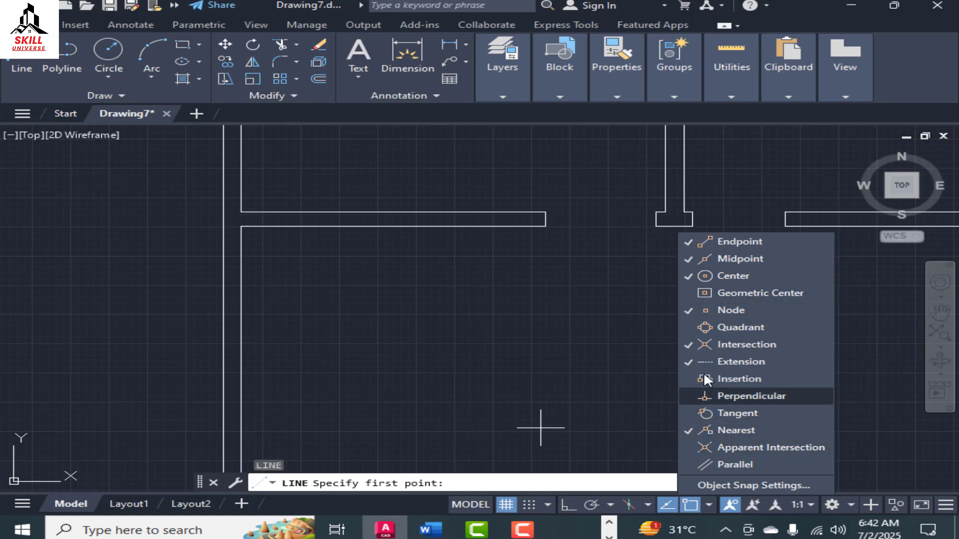
click(601, 316)
scroll(544, 370, down, 3)
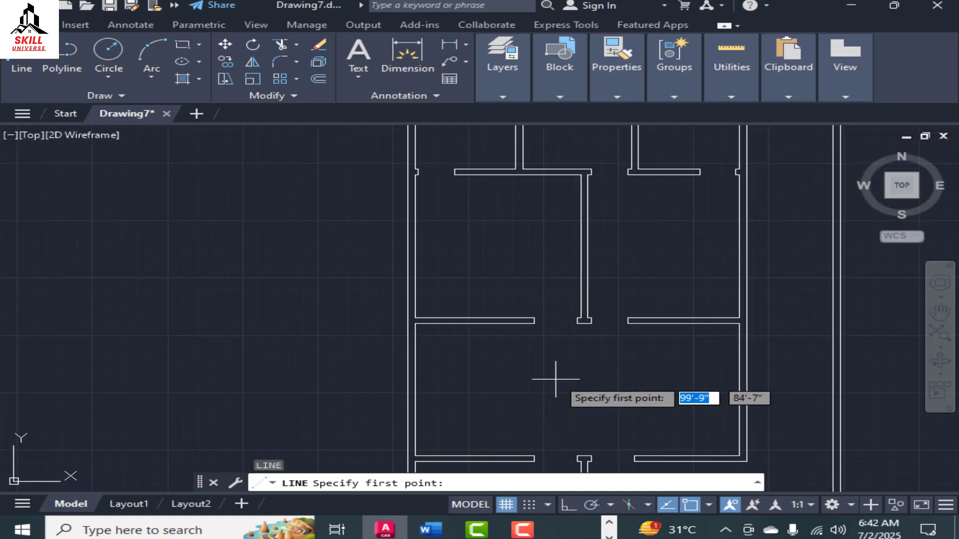
scroll(475, 237, up, 2)
scroll(475, 238, up, 2)
key(Escape)
scroll(459, 261, down, 6)
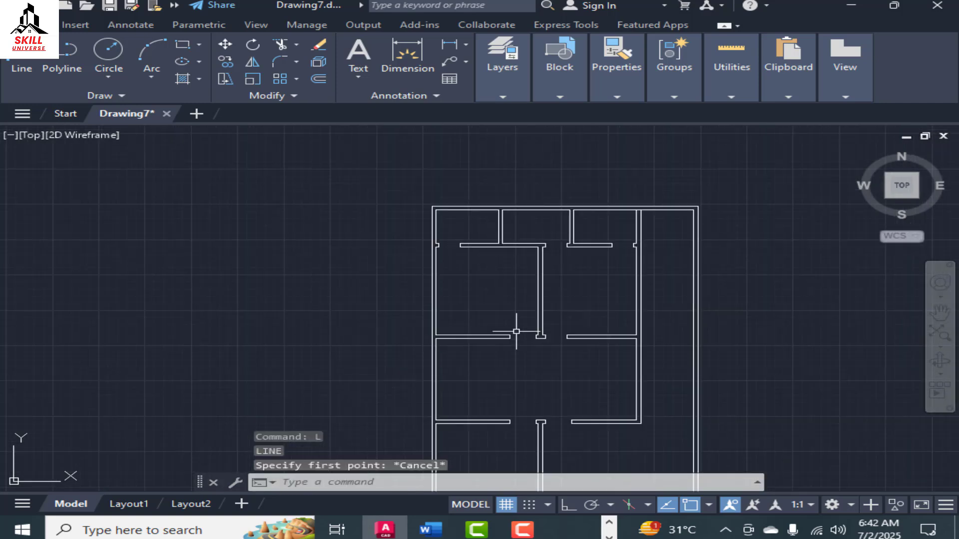
Draw a short line across the horizontal partition below the left bedroom, at that partition's midpoint.
scroll(516, 330, up, 2)
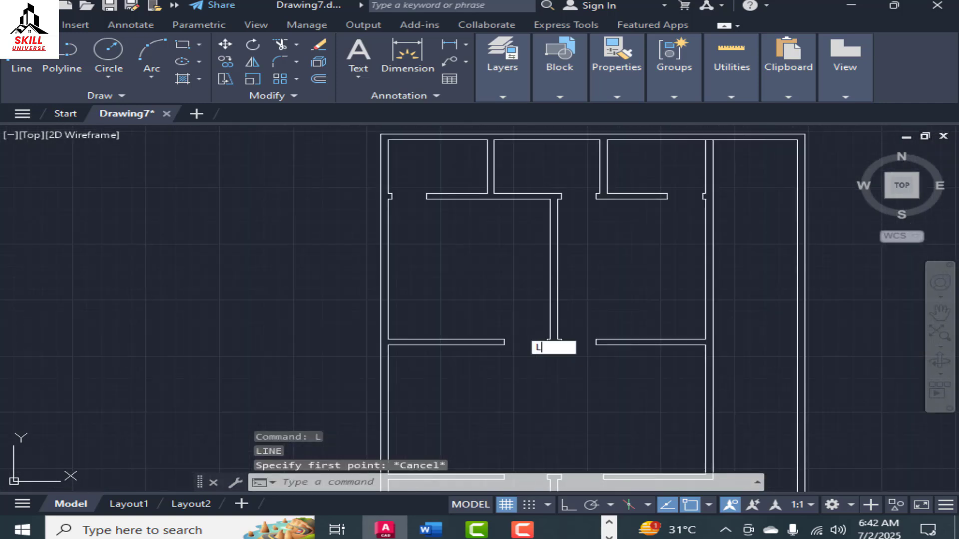
key(Return)
scroll(444, 345, up, 3)
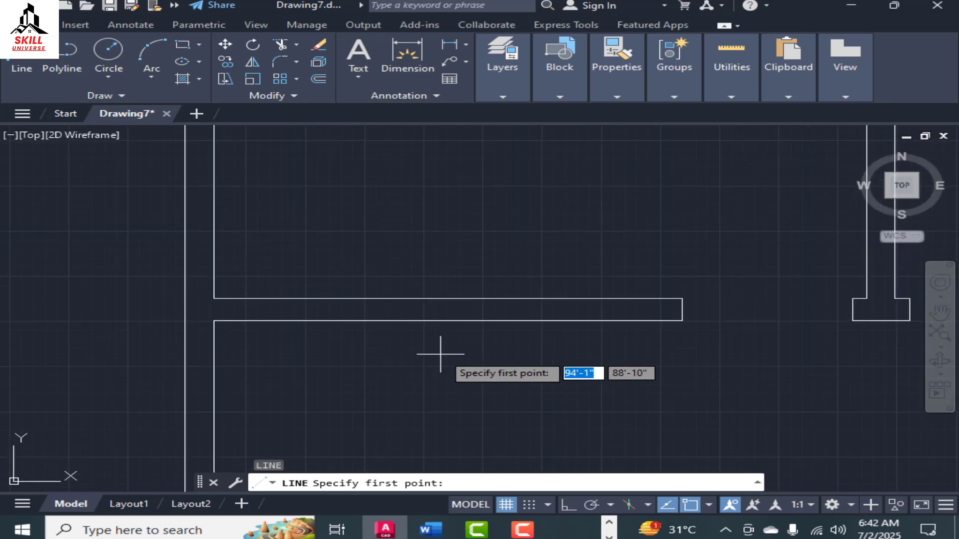
scroll(424, 289, up, 3)
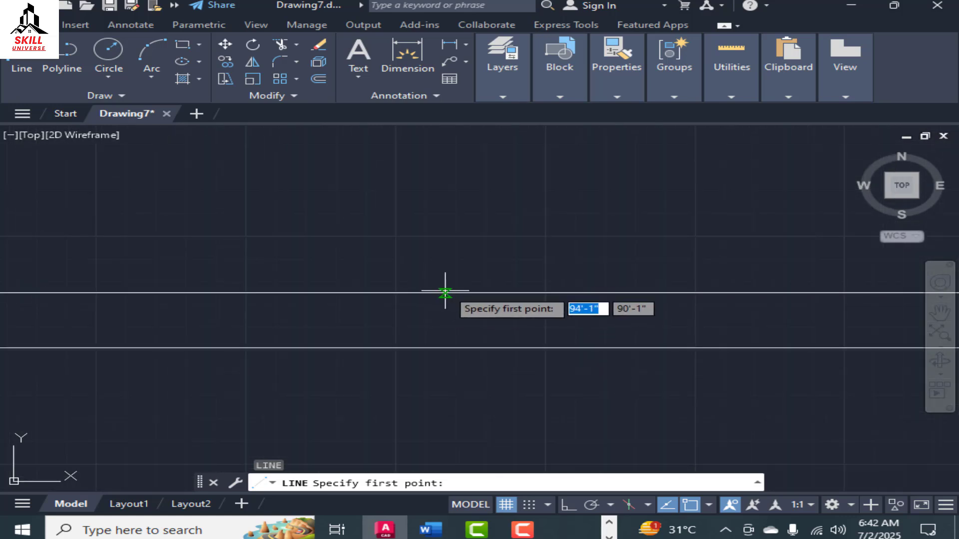
click(456, 292)
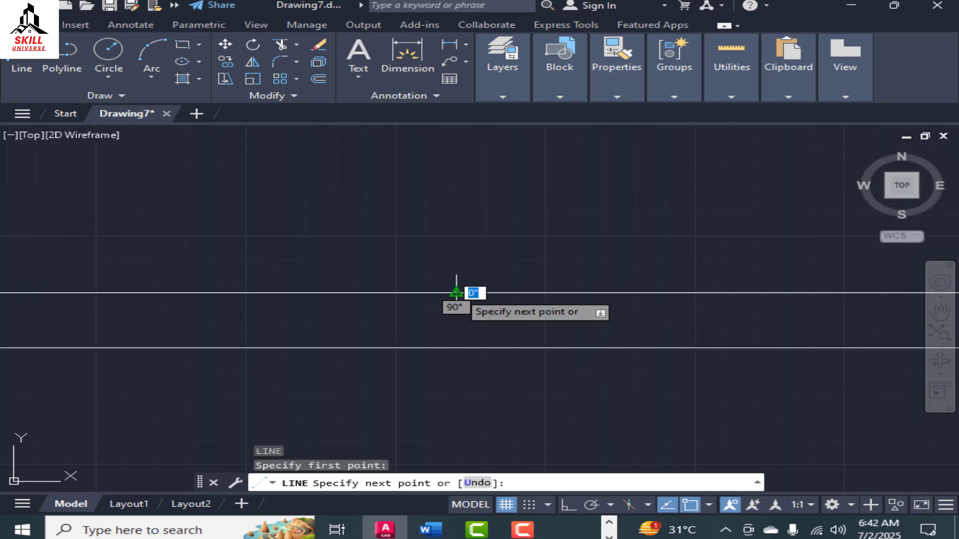
click(456, 347)
key(Escape)
scroll(489, 301, down, 2)
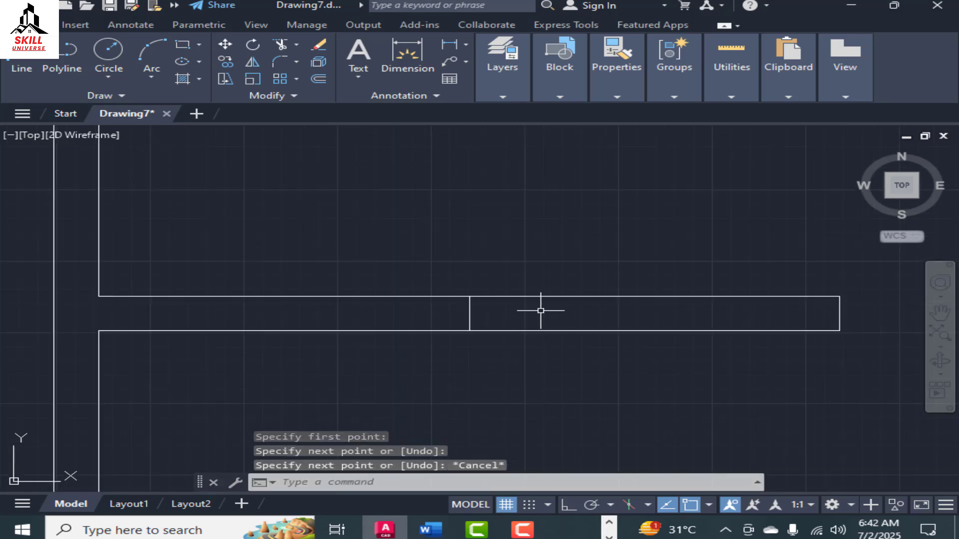
Offset the midpoint line in the left horizontal partition by 2' to both sides.
scroll(541, 310, down, 2)
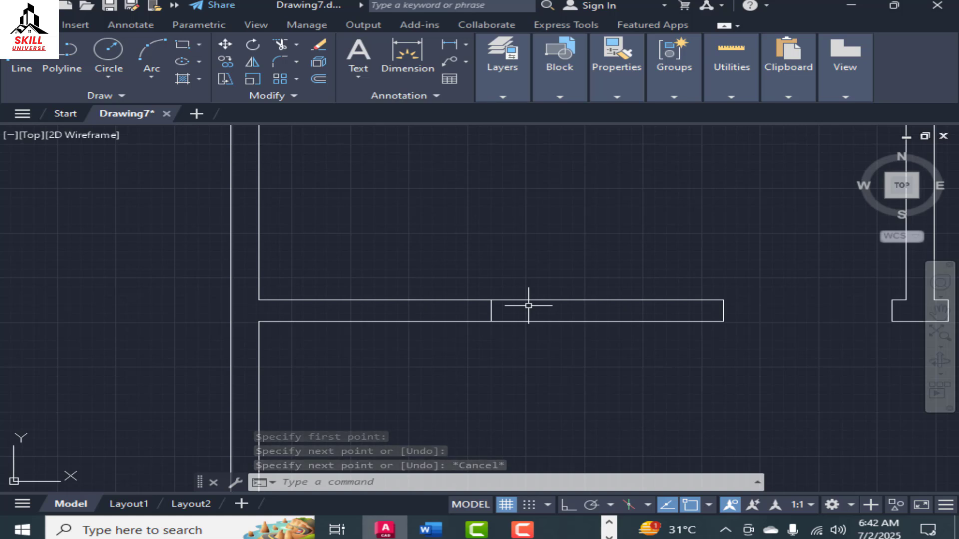
text(OFFSET)
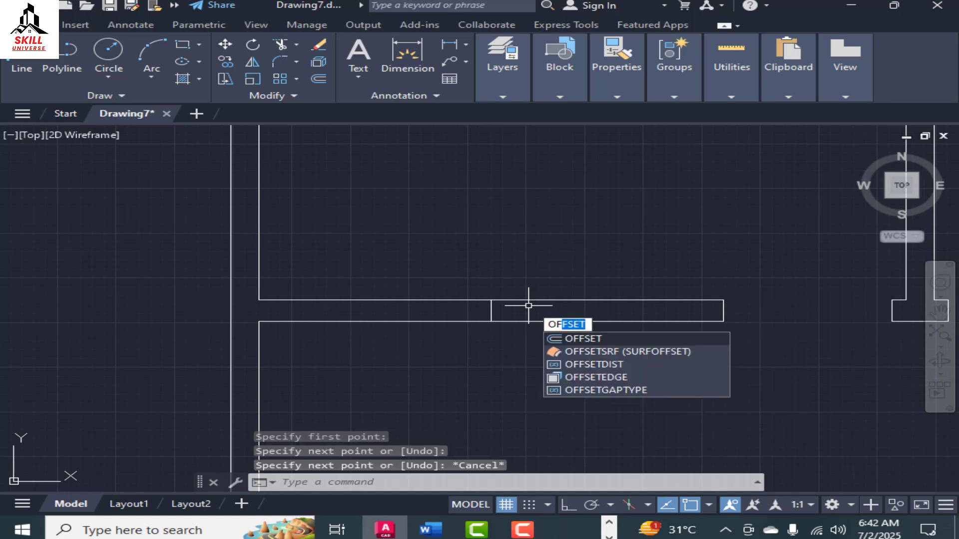
key(Return)
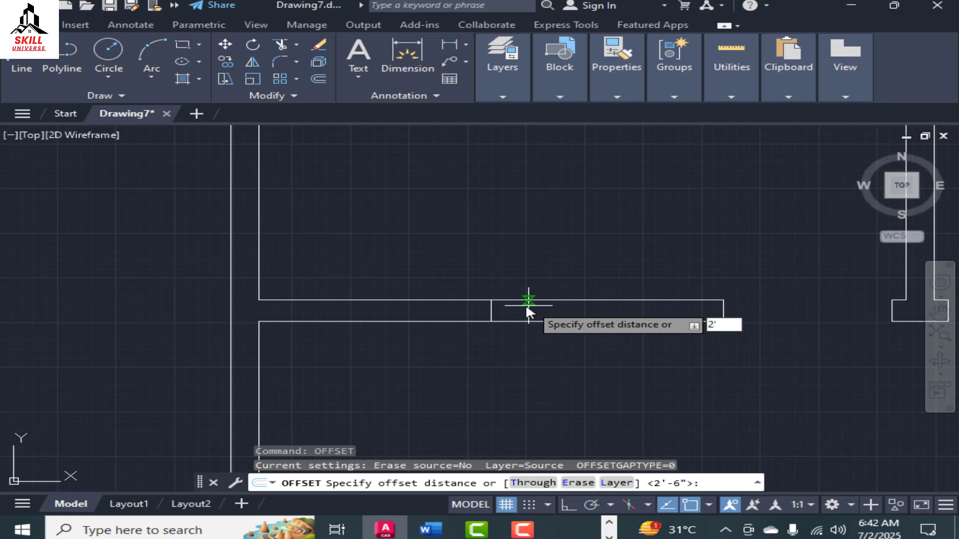
text(2')
key(Return)
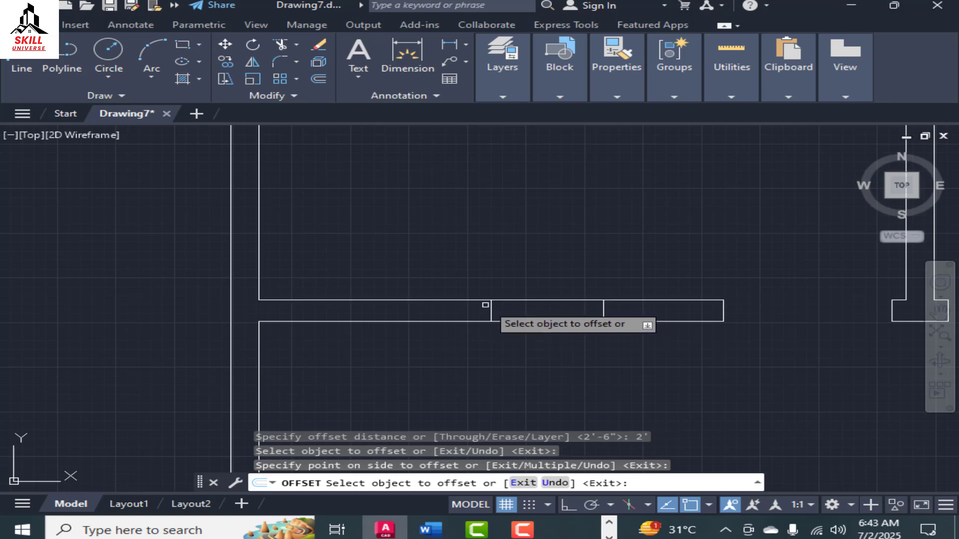
click(491, 311)
click(277, 276)
scroll(276, 276, down, 4)
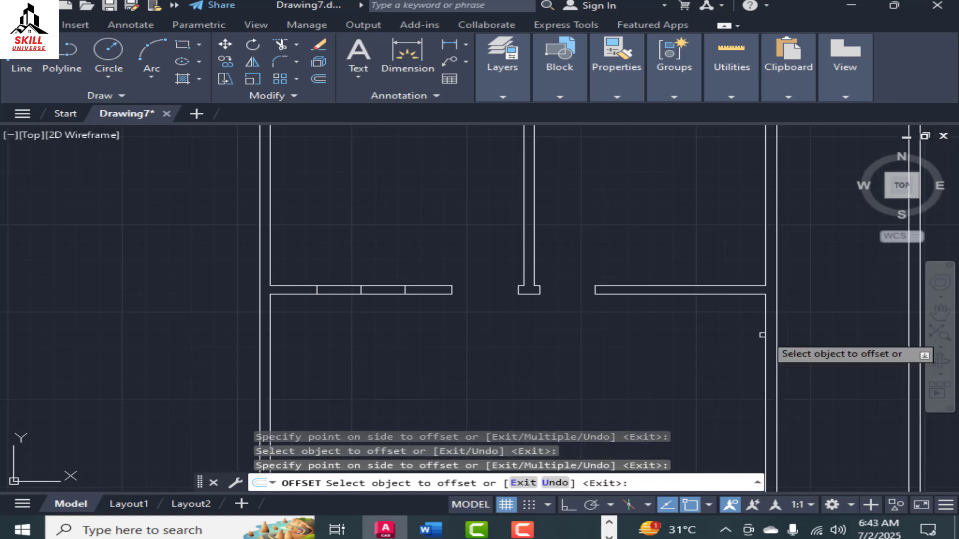
key(Escape)
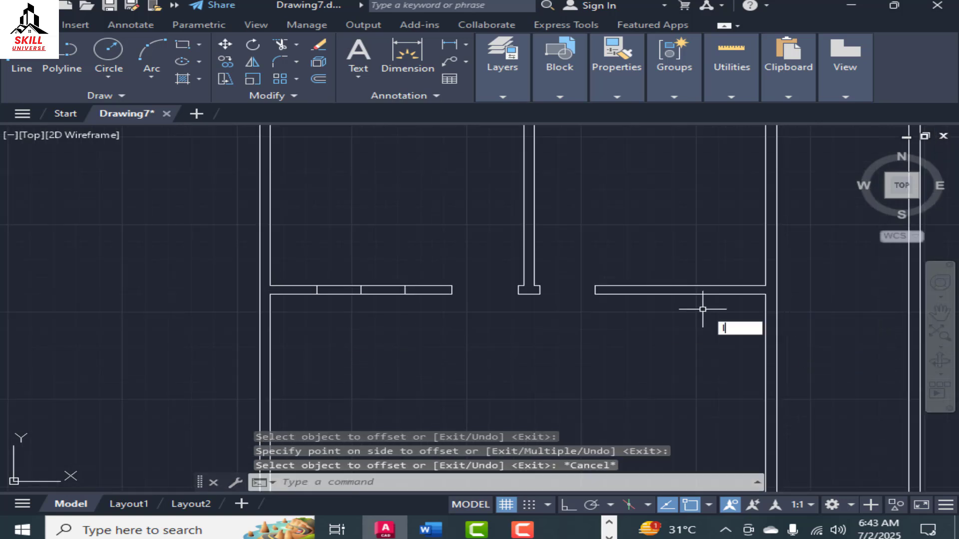
Draw a line across the horizontal partition below the right bedroom, from the midpoint of its upper edge.
text(l)
key(Return)
click(680, 286)
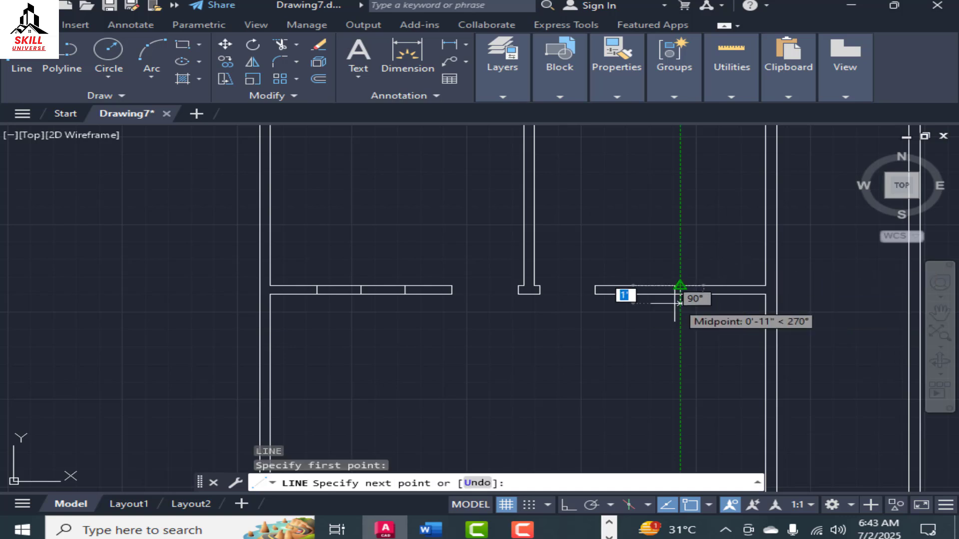
scroll(677, 299, up, 5)
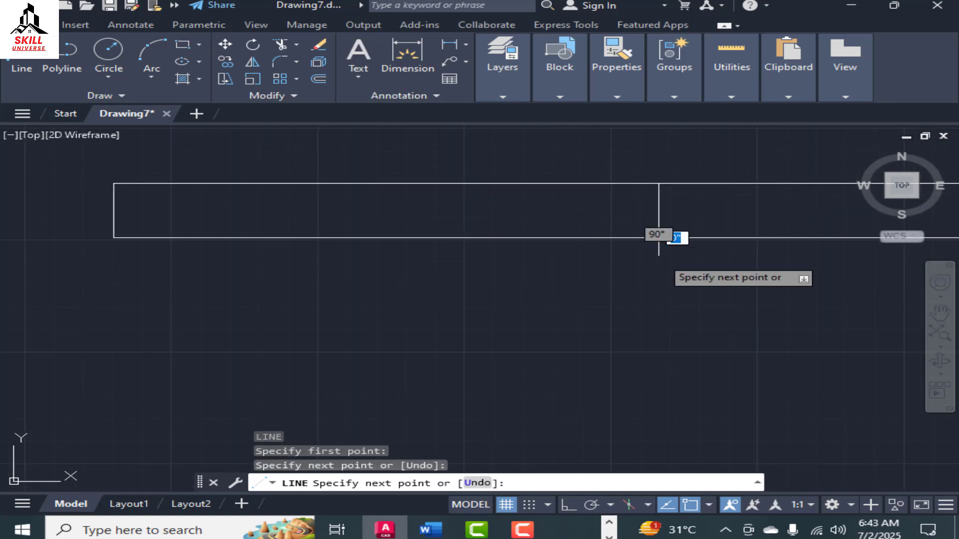
scroll(671, 314, down, 7)
key(Return)
scroll(666, 204, down, 4)
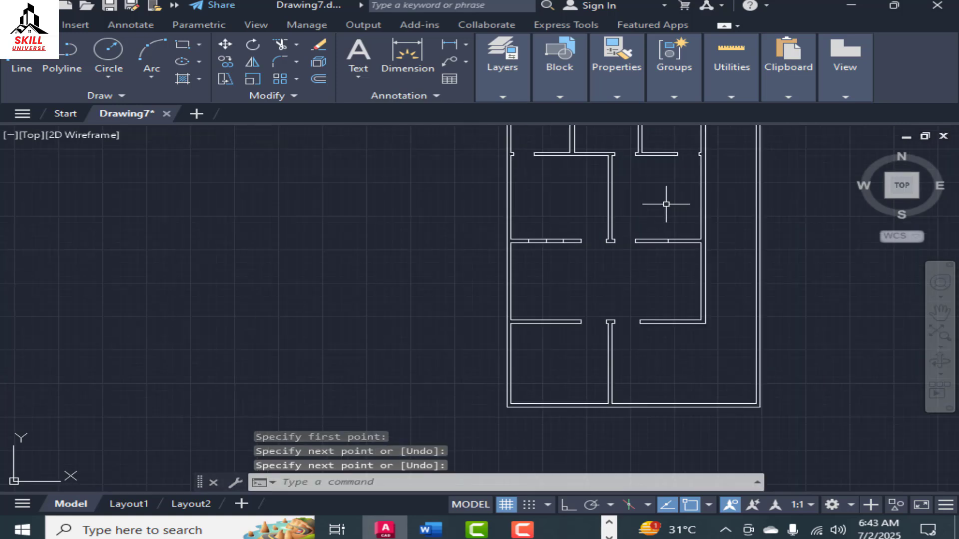
Draw a line across the right-hand vertical partition between the small upper rooms, joining the midpoints of its faces.
scroll(674, 304, up, 4)
scroll(645, 294, down, 2)
scroll(649, 252, up, 2)
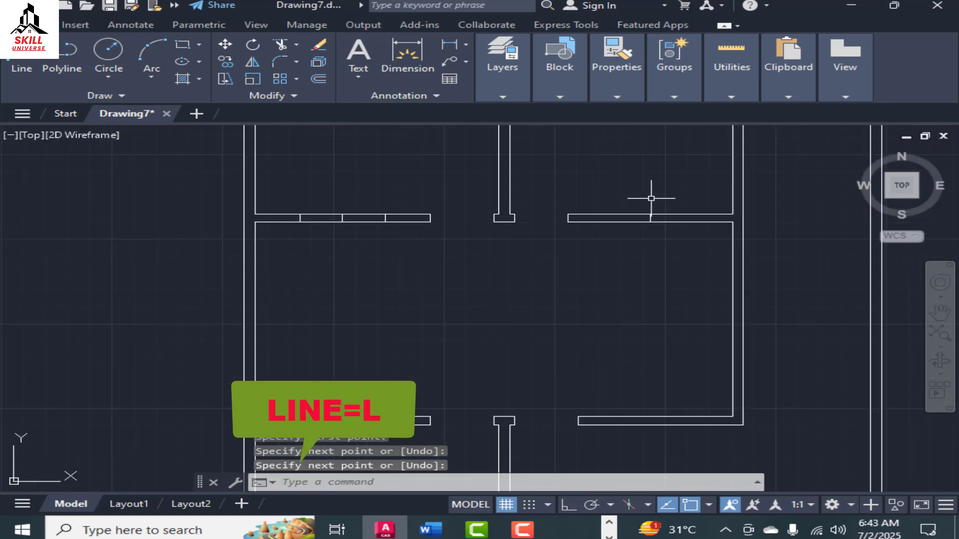
scroll(649, 197, down, 5)
scroll(627, 339, up, 4)
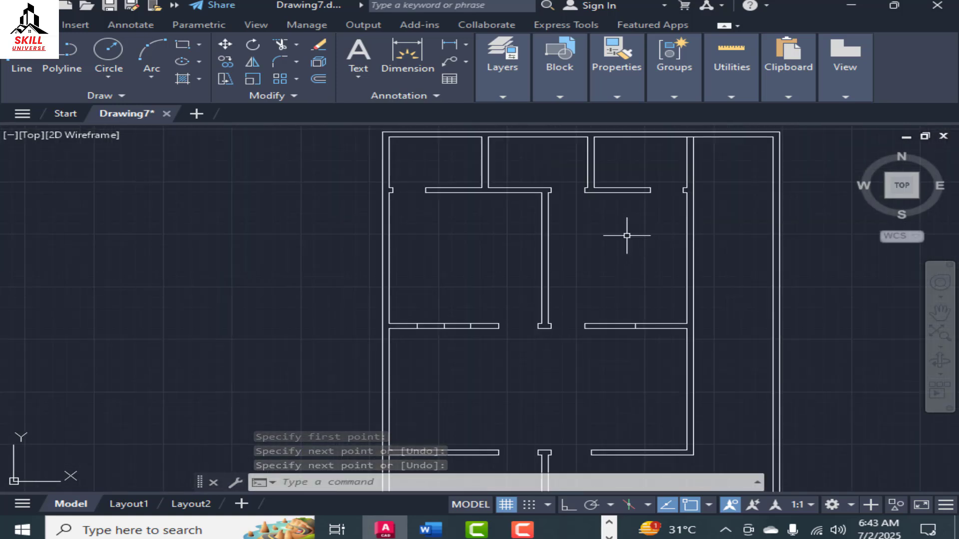
scroll(606, 290, up, 2)
scroll(634, 210, down, 4)
scroll(560, 293, up, 6)
scroll(540, 306, down, 2)
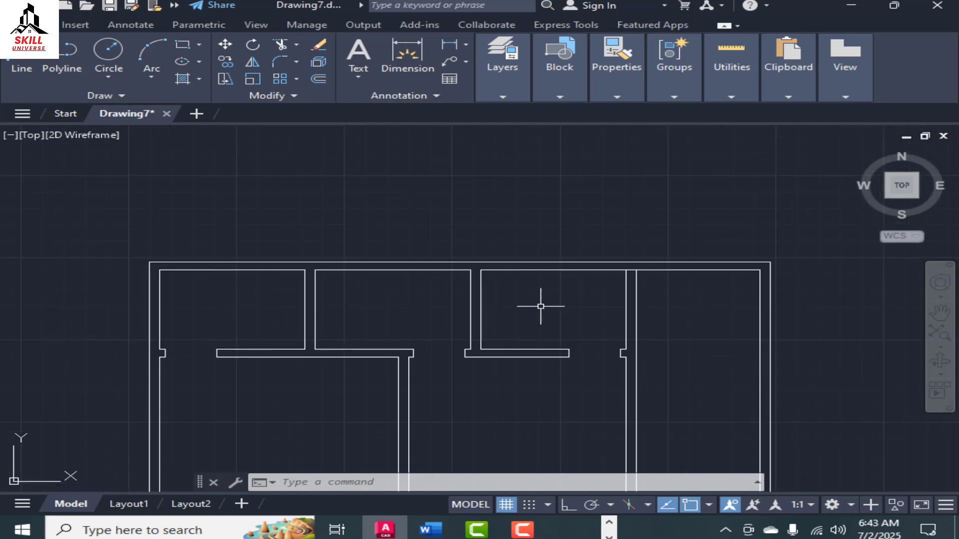
text(l)
key(Return)
scroll(468, 303, up, 2)
click(471, 301)
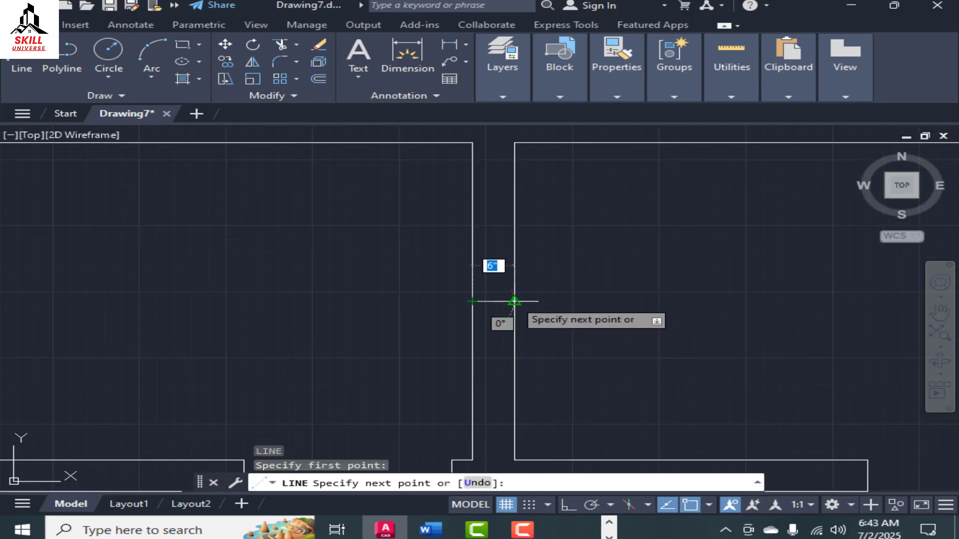
click(514, 301)
key(Return)
Draw a line across the left-hand vertical partition between the small upper rooms, at its midpoint.
scroll(549, 327, down, 3)
scroll(450, 314, up, 3)
key(Return)
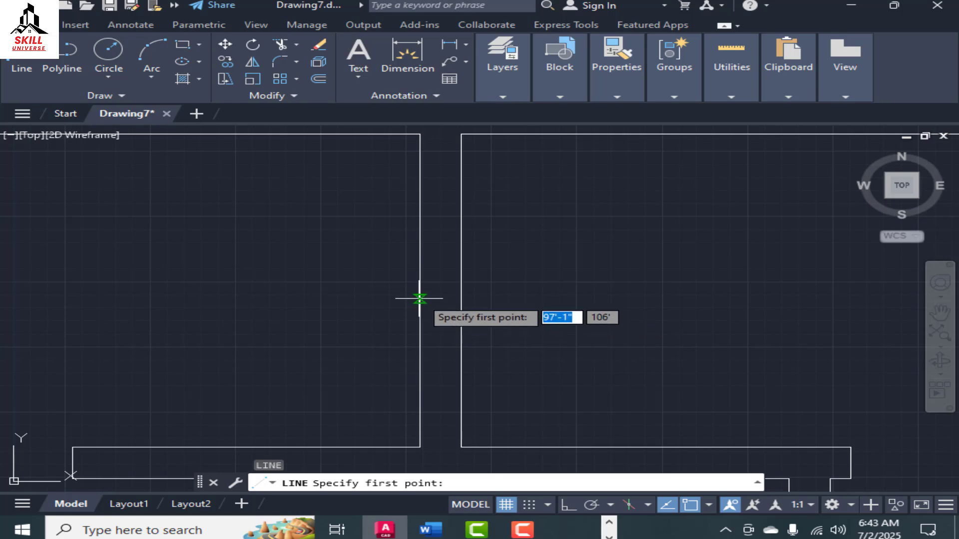
click(421, 289)
click(460, 289)
key(Return)
scroll(553, 247, down, 6)
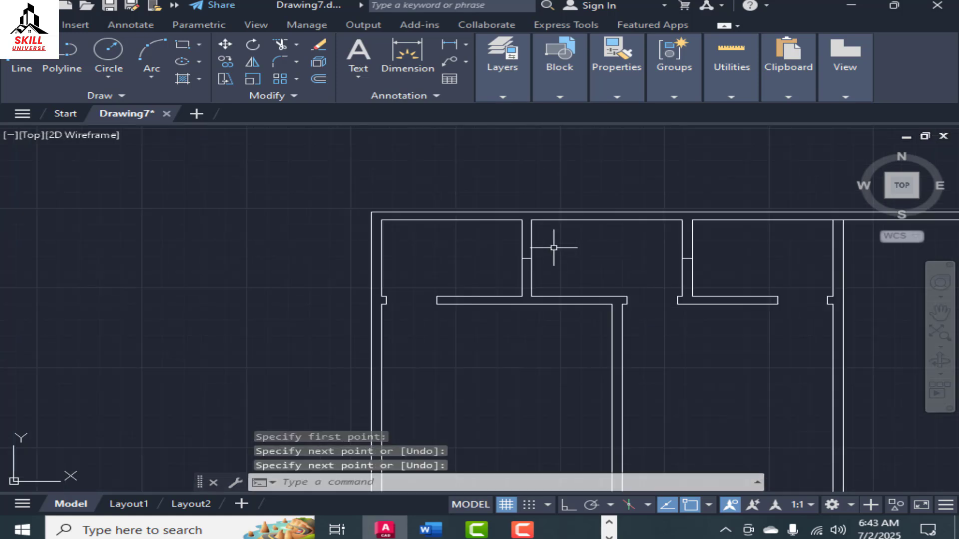
Draw a line across the vertical wall on the right side of the right bedroom, from its inner face's midpoint.
scroll(447, 266, down, 2)
scroll(624, 295, down, 4)
scroll(624, 310, up, 6)
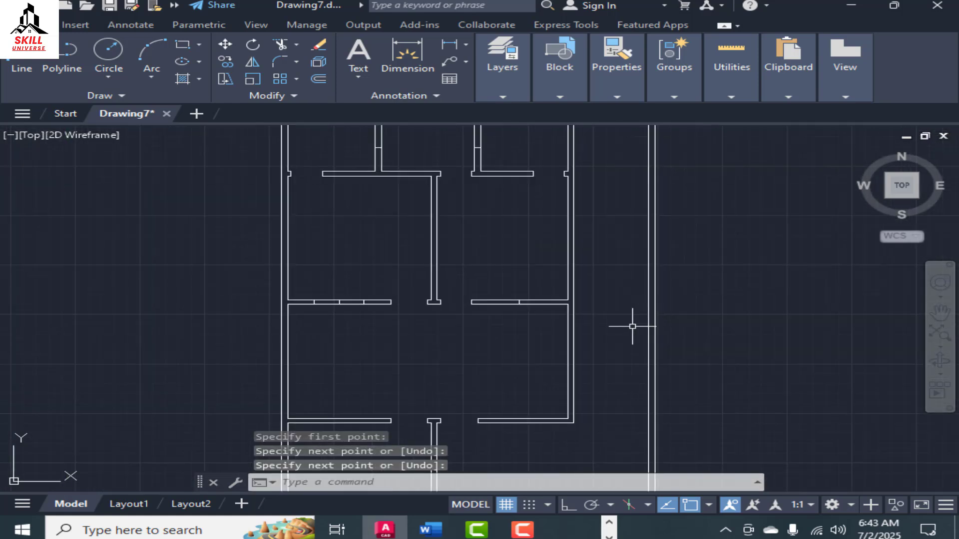
scroll(615, 299, down, 4)
scroll(574, 280, up, 5)
key(l)
key(Return)
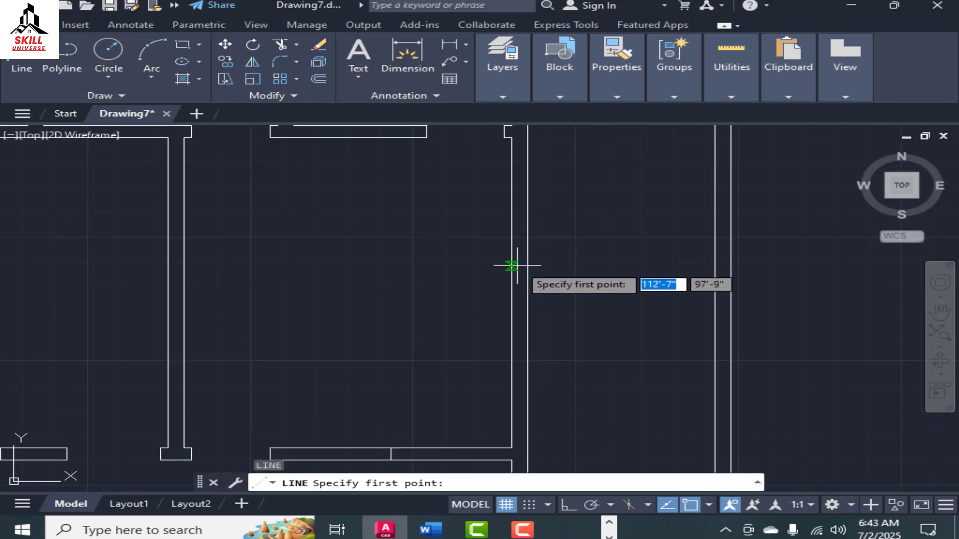
click(512, 293)
click(527, 293)
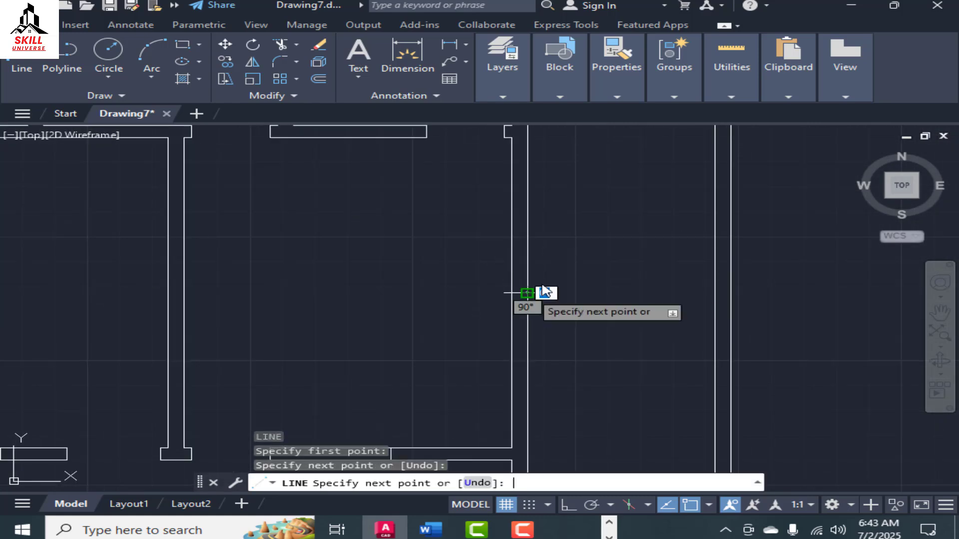
key(Return)
Draw a line across the vertical wall on the right side of the central room, at the inner face's midpoint.
scroll(582, 321, down, 5)
scroll(563, 359, up, 3)
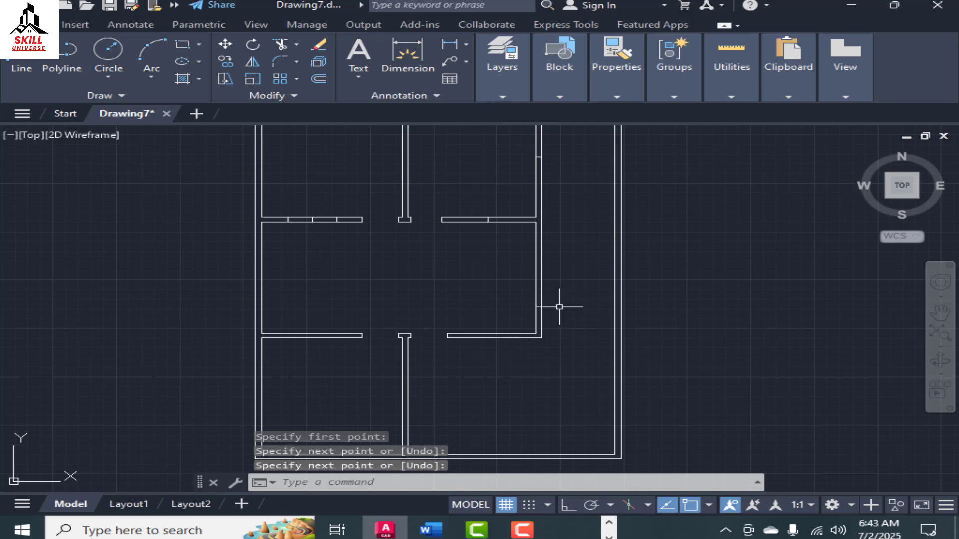
scroll(559, 294, down, 4)
scroll(554, 283, up, 5)
scroll(529, 278, down, 3)
scroll(514, 270, up, 2)
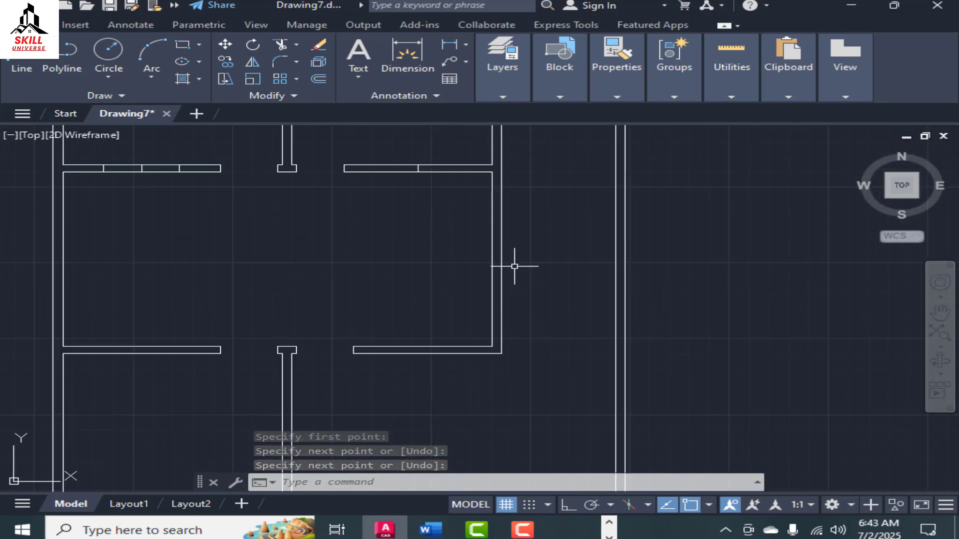
scroll(525, 272, down, 2)
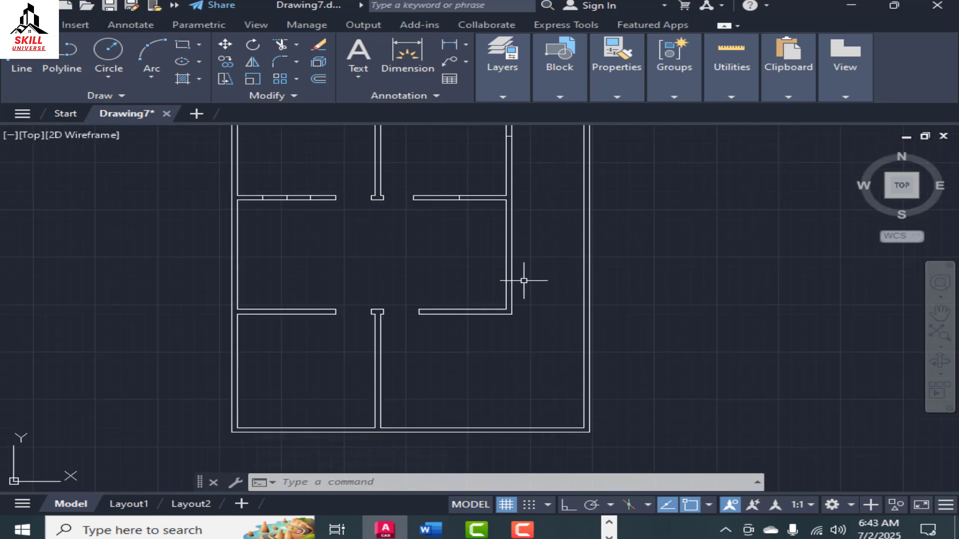
scroll(524, 280, up, 3)
text(l)
key(Return)
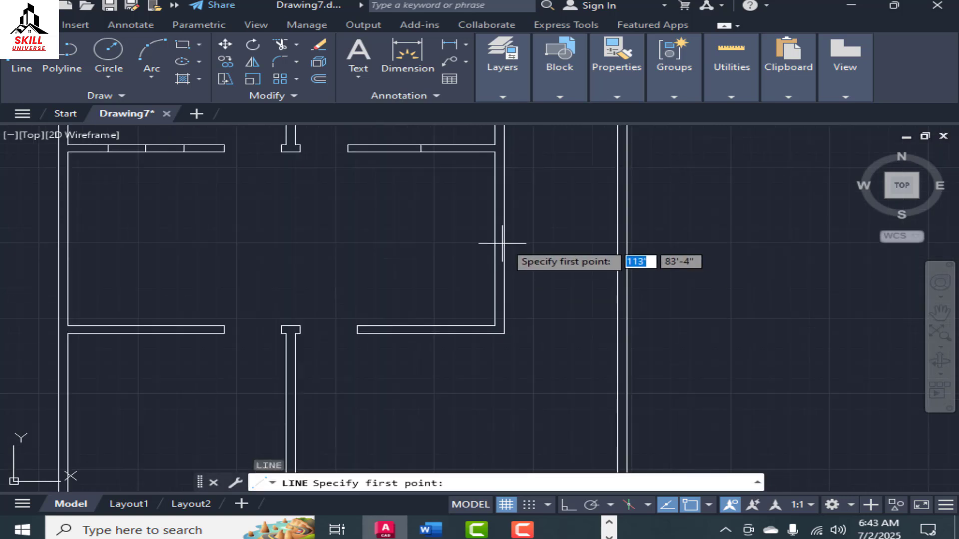
click(504, 240)
click(504, 239)
key(Return)
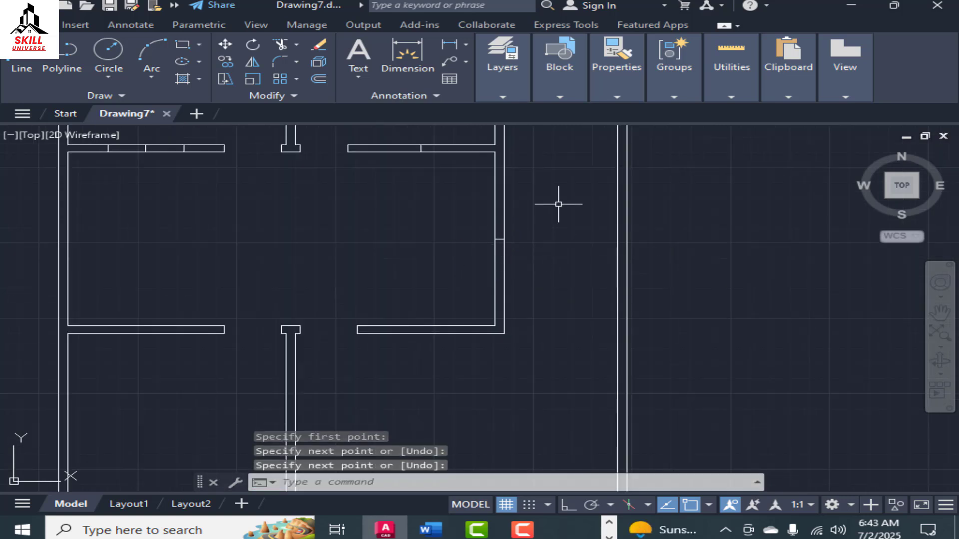
scroll(559, 205, down, 4)
scroll(440, 264, up, 4)
scroll(515, 260, down, 2)
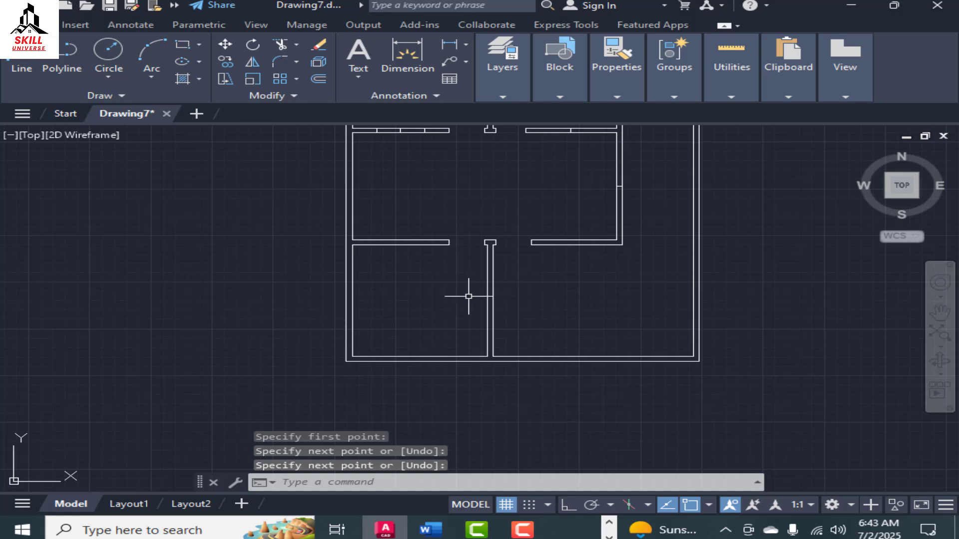
scroll(424, 352, up, 3)
text(l)
key(Return)
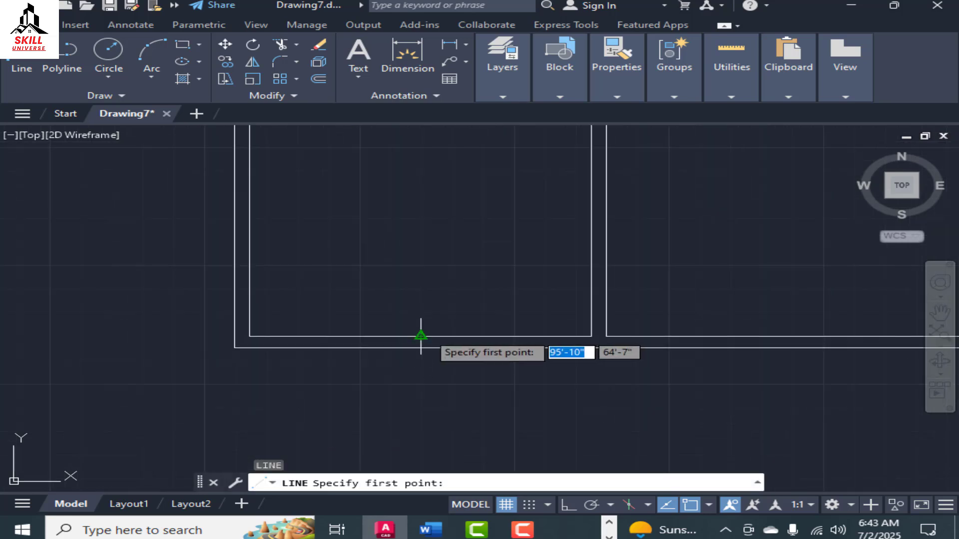
click(421, 348)
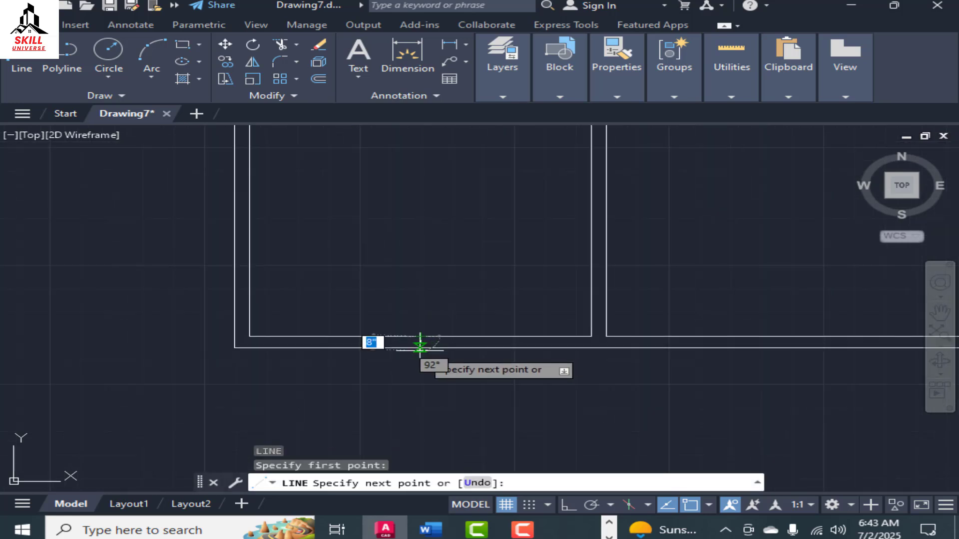
scroll(424, 362, up, 5)
scroll(419, 352, up, 2)
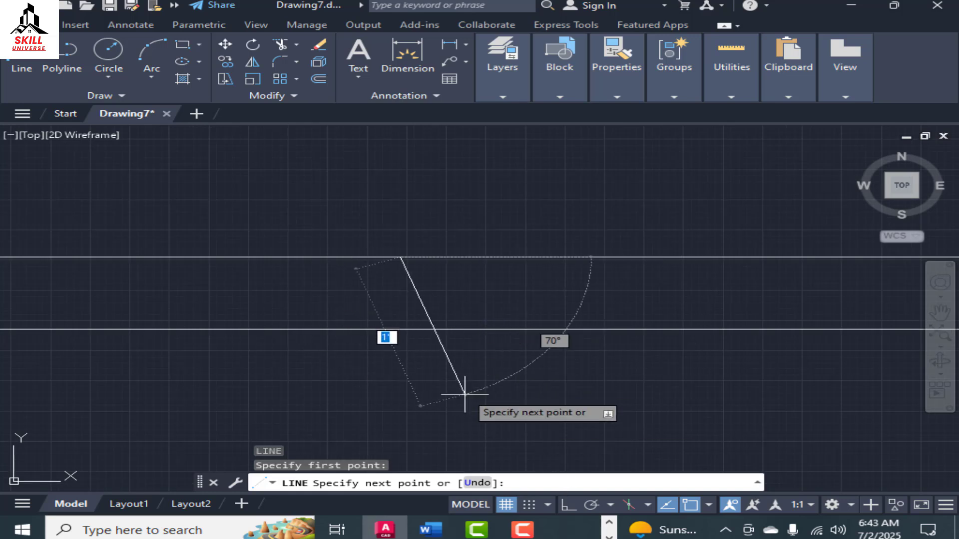
key(Escape)
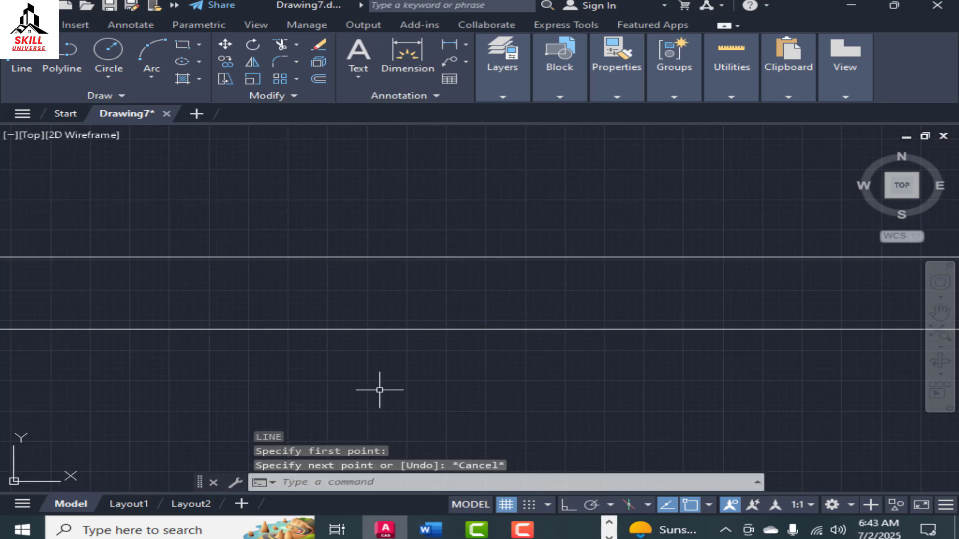
click(566, 505)
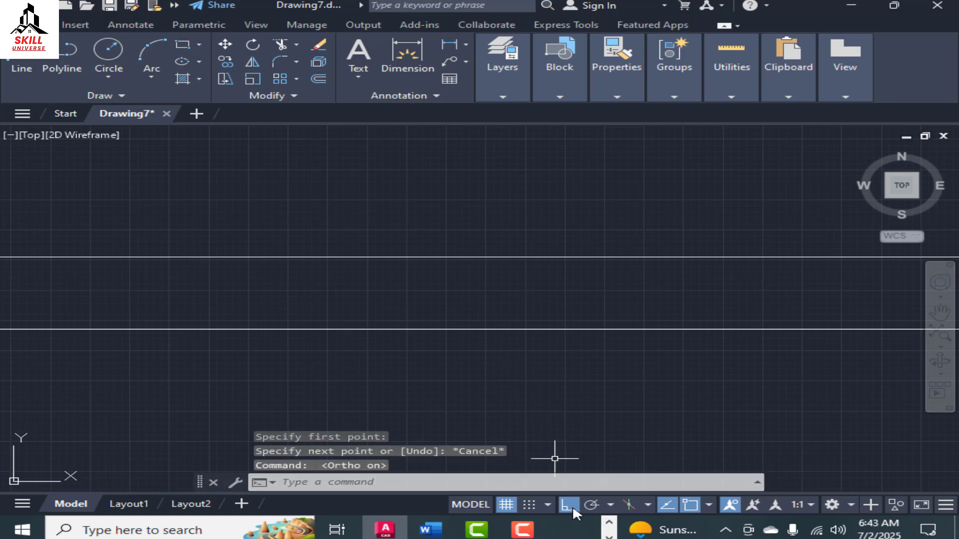
click(570, 502)
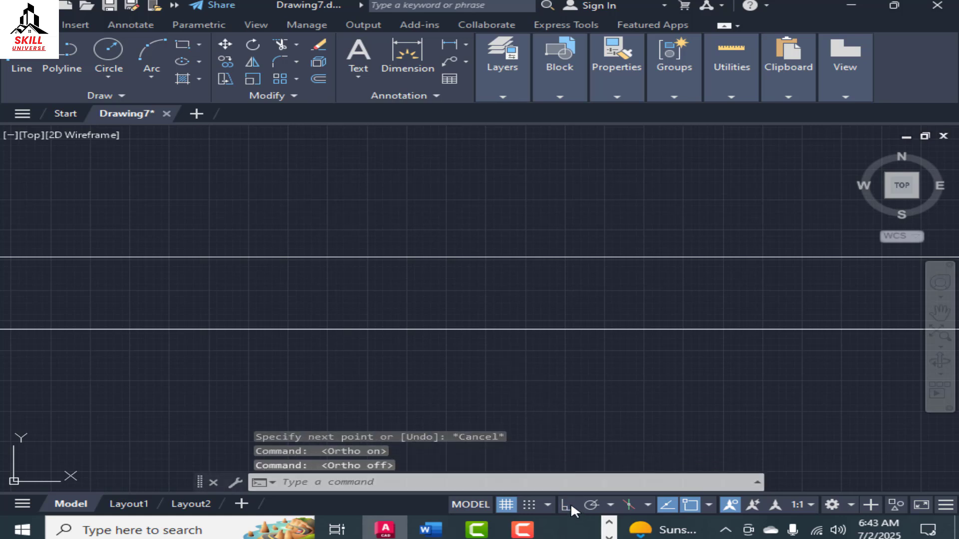
Turn on Ortho mode.
click(570, 502)
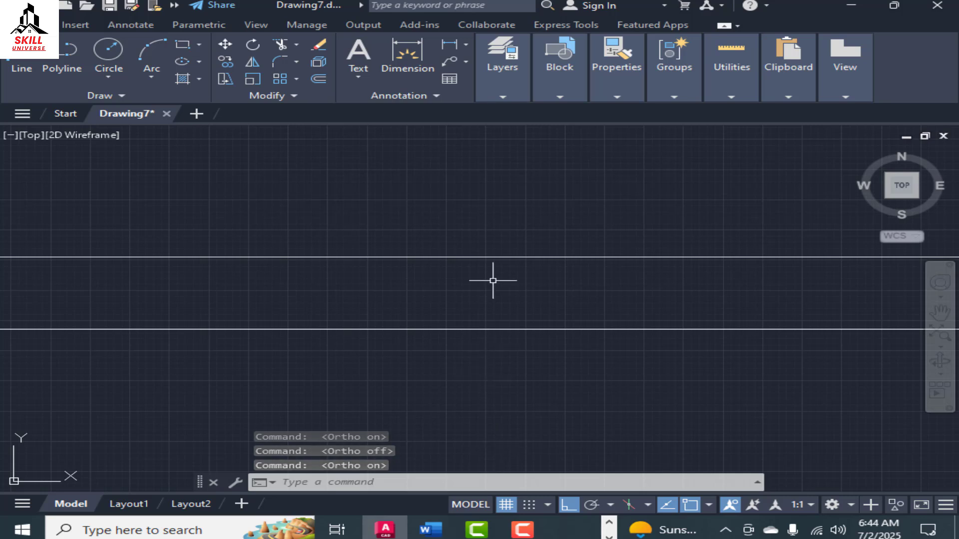
scroll(491, 299, up, 6)
scroll(487, 275, up, 2)
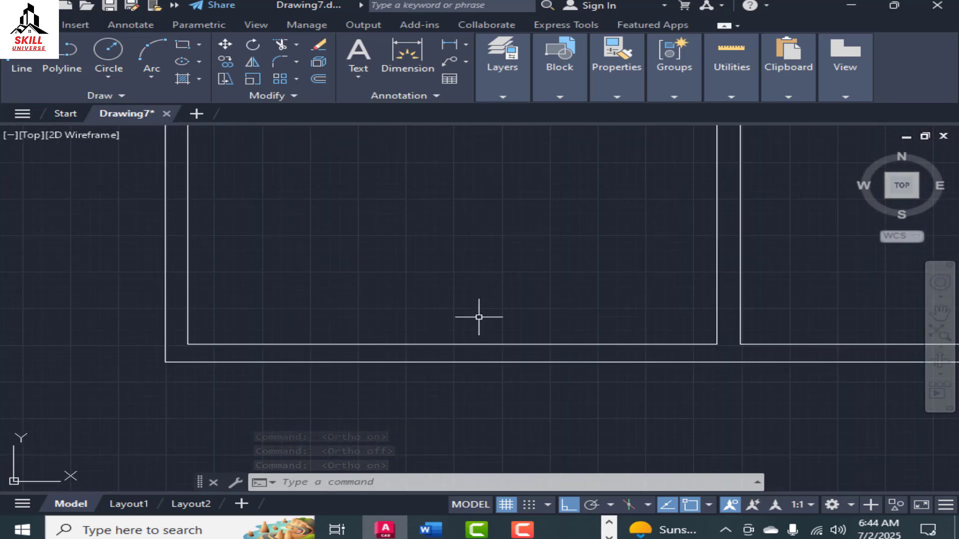
scroll(472, 307, down, 2)
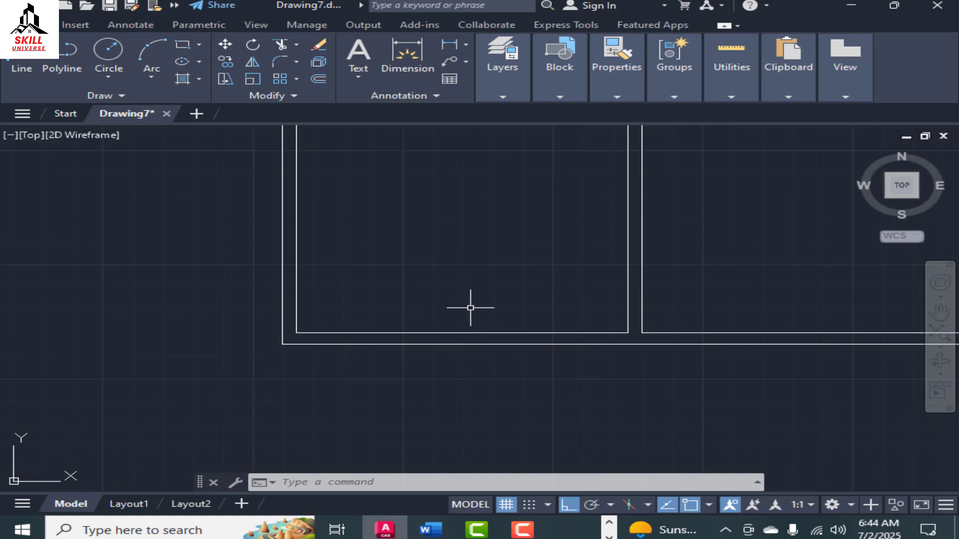
text(l)
key(Escape)
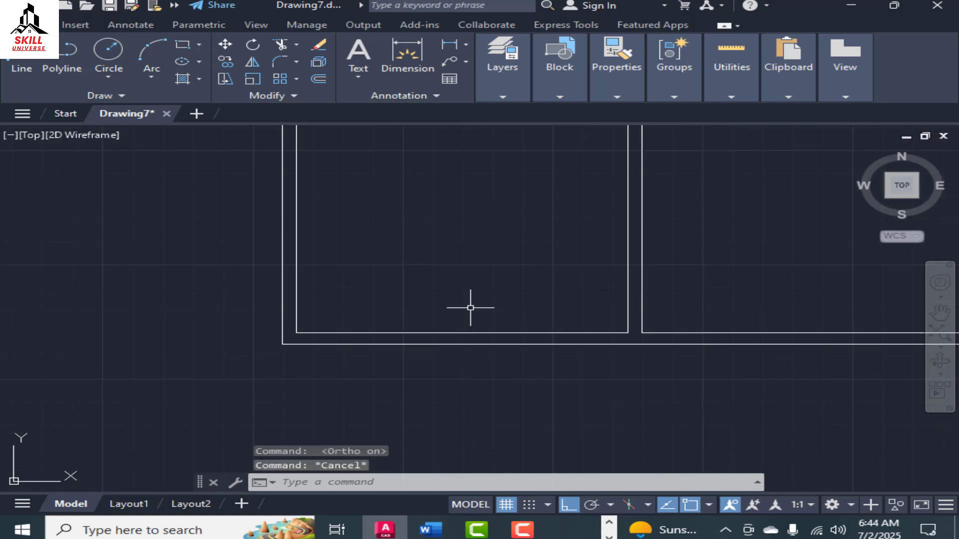
text(l)
key(Return)
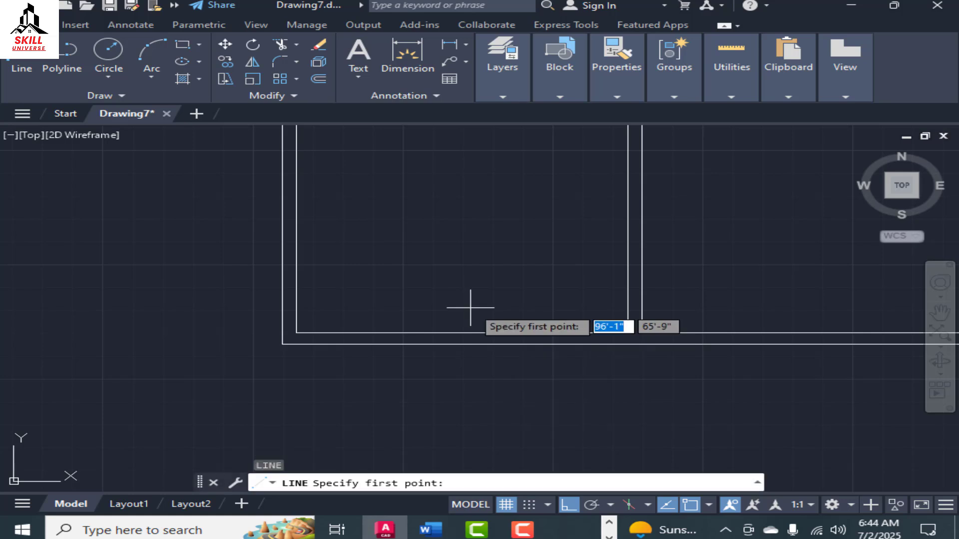
click(454, 245)
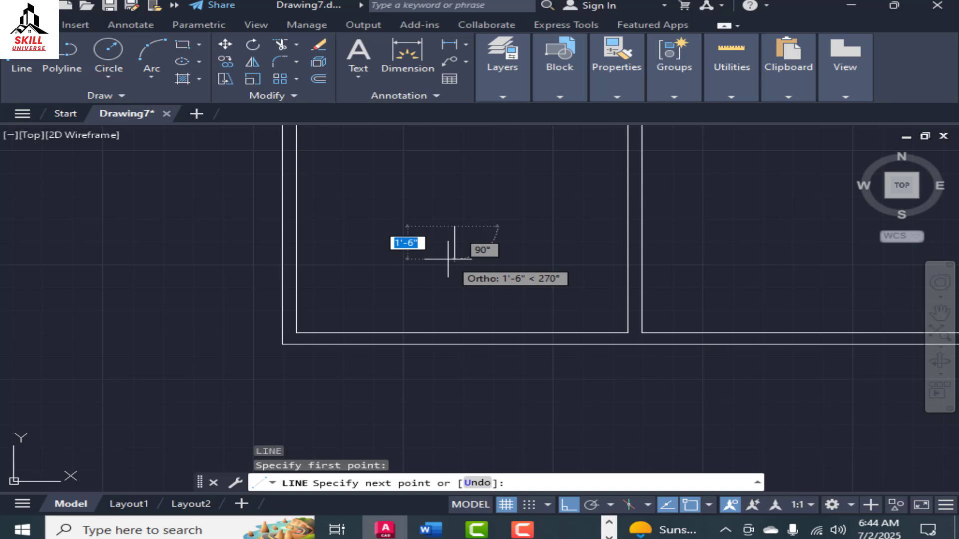
key(Escape)
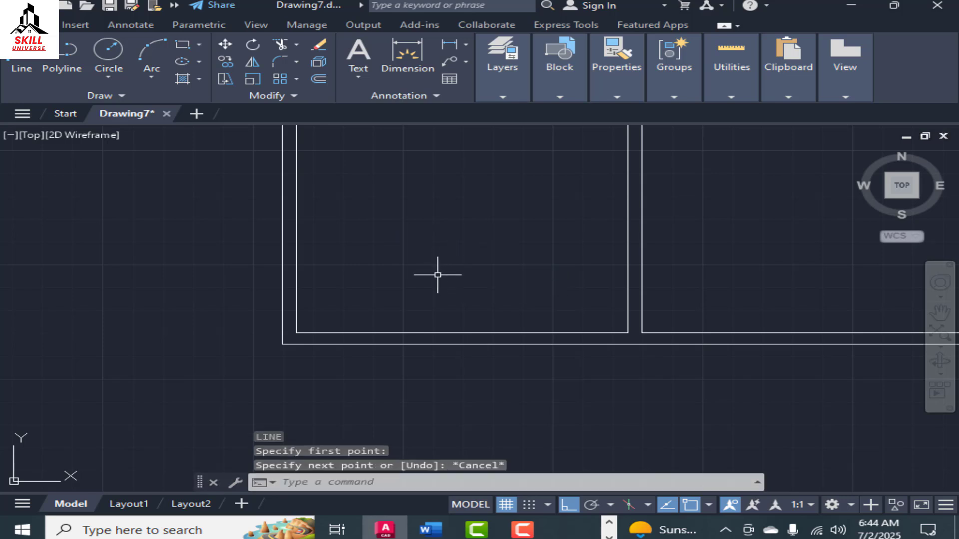
Draw a vertical line across the outer wall below the lower-left room, starting from its inner face's midpoint and extending past the outer face.
text(l)
key(Return)
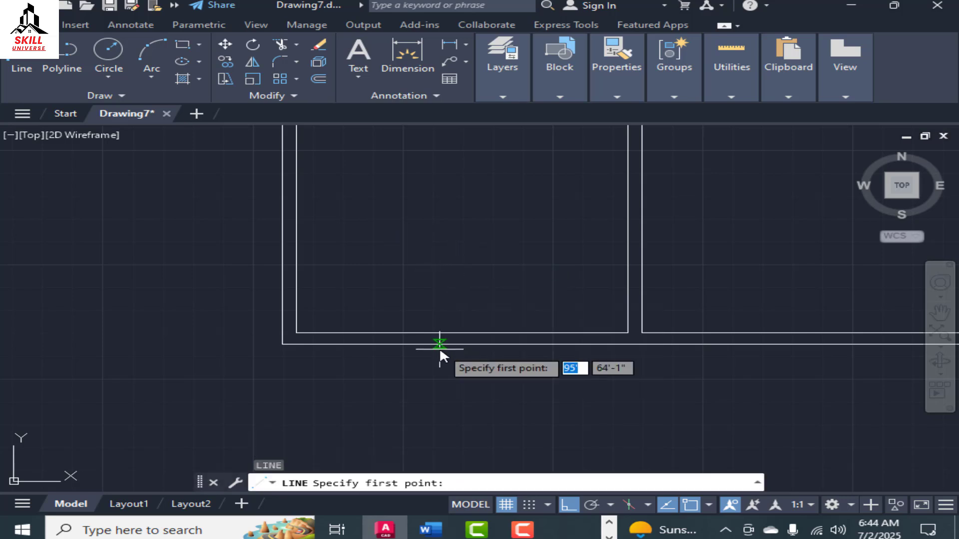
scroll(444, 362, up, 4)
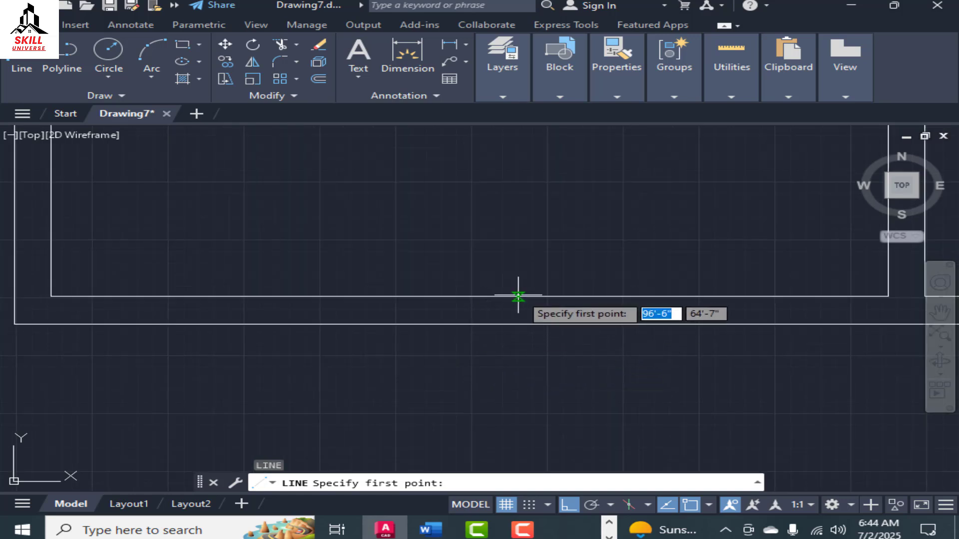
scroll(518, 296, down, 2)
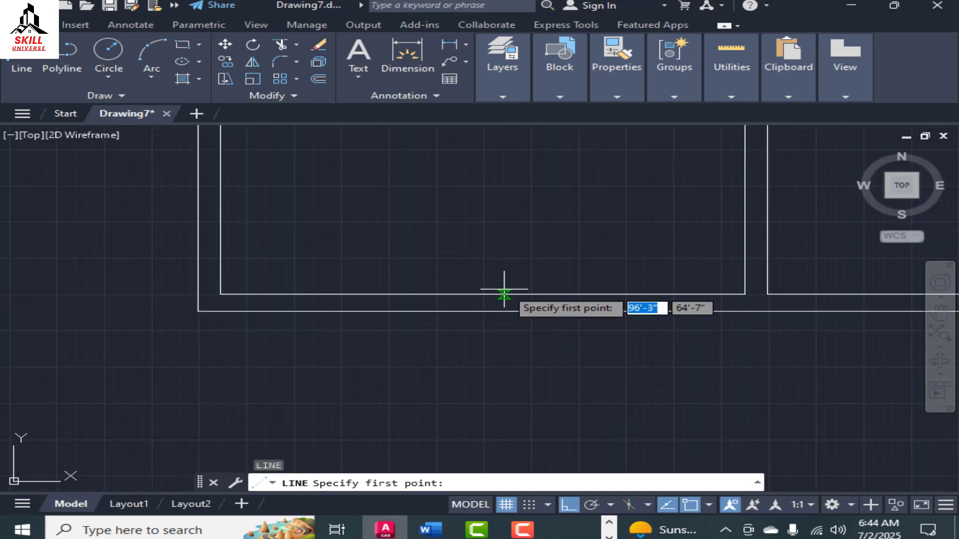
click(476, 295)
click(478, 329)
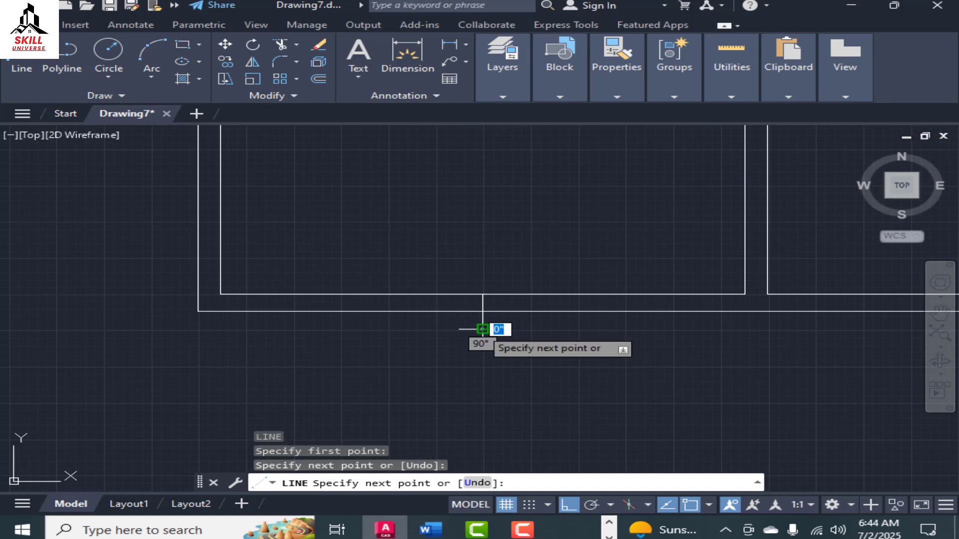
key(Return)
Look over the whole floor plan and check the midpoint lines placed across its walls.
scroll(475, 319, down, 2)
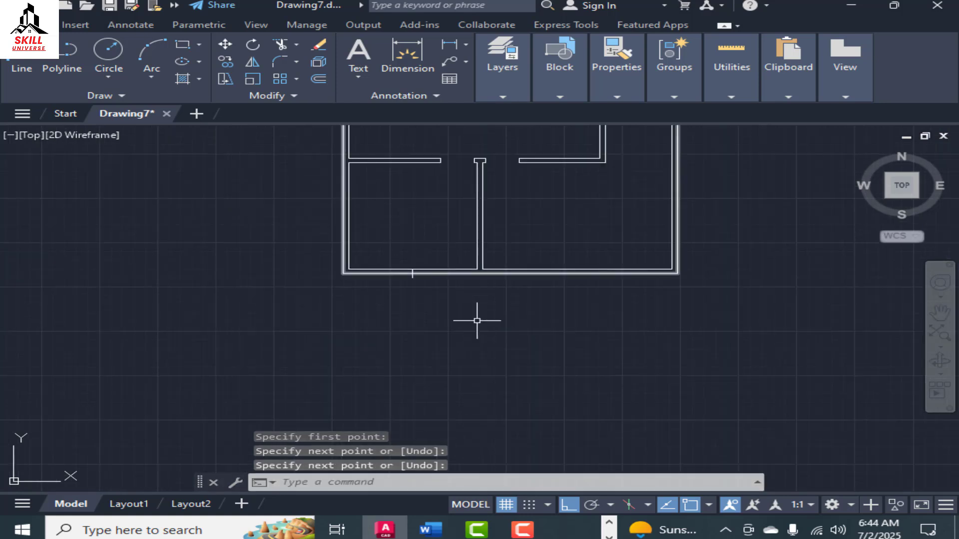
scroll(547, 259, down, 2)
scroll(519, 294, up, 1)
scroll(519, 294, up, 4)
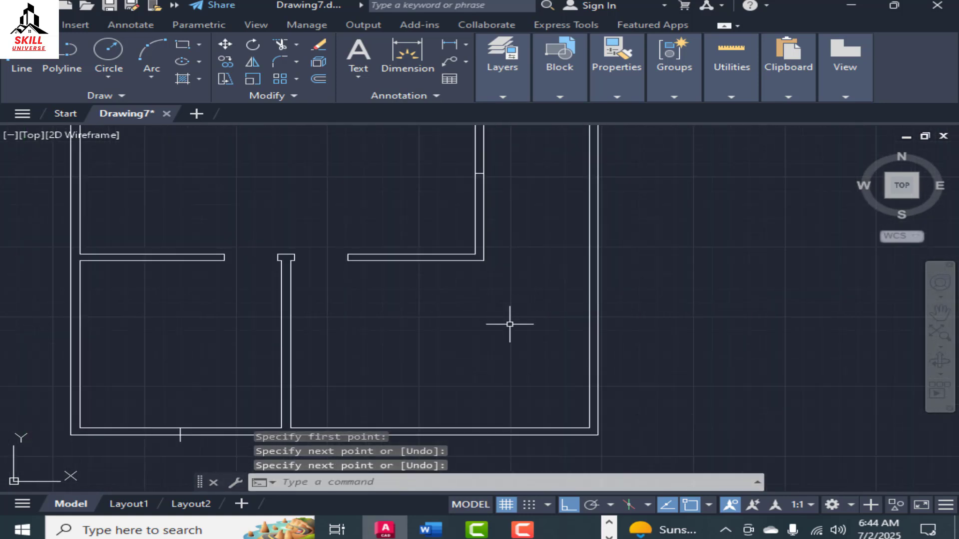
scroll(542, 359, down, 2)
scroll(485, 333, down, 2)
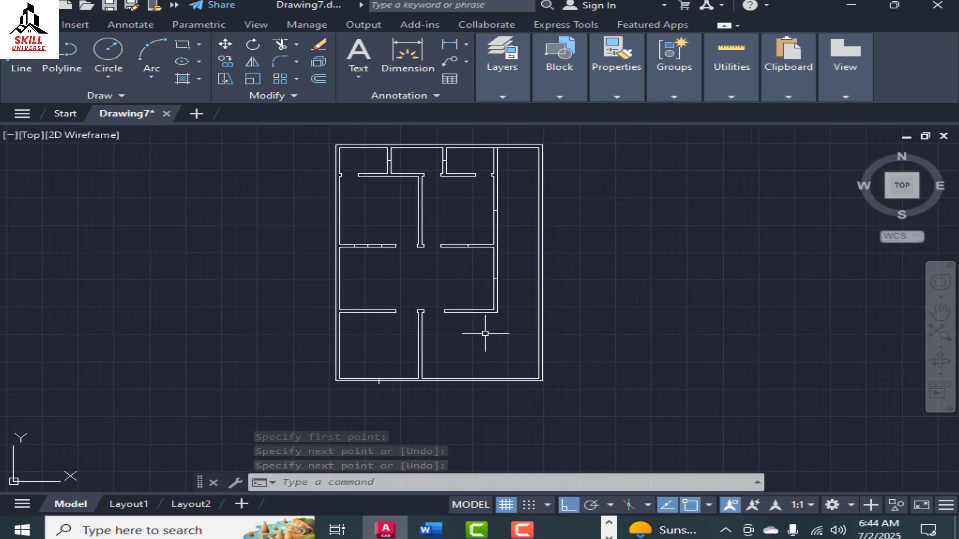
scroll(502, 264, up, 1)
scroll(516, 258, down, 1)
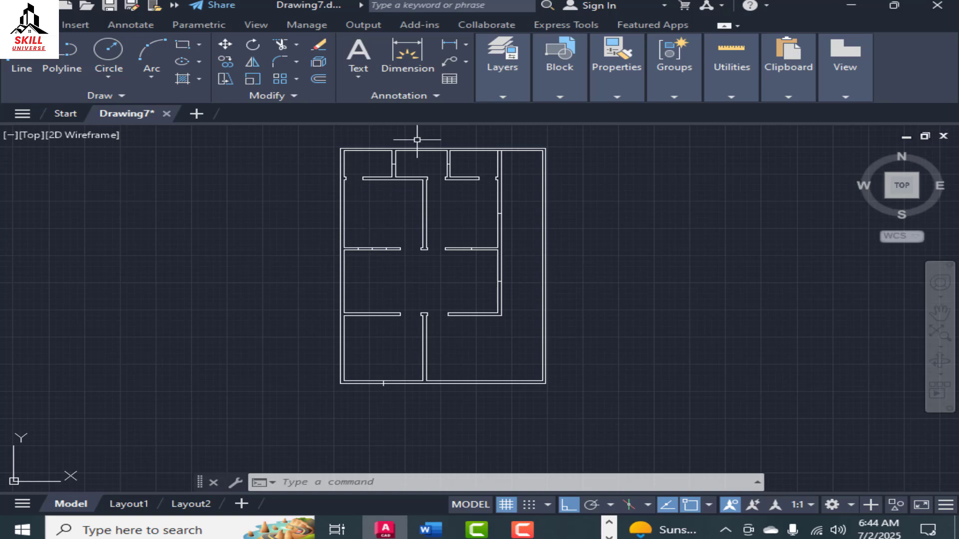
scroll(419, 270, up, 1)
scroll(429, 212, up, 1)
scroll(364, 188, down, 3)
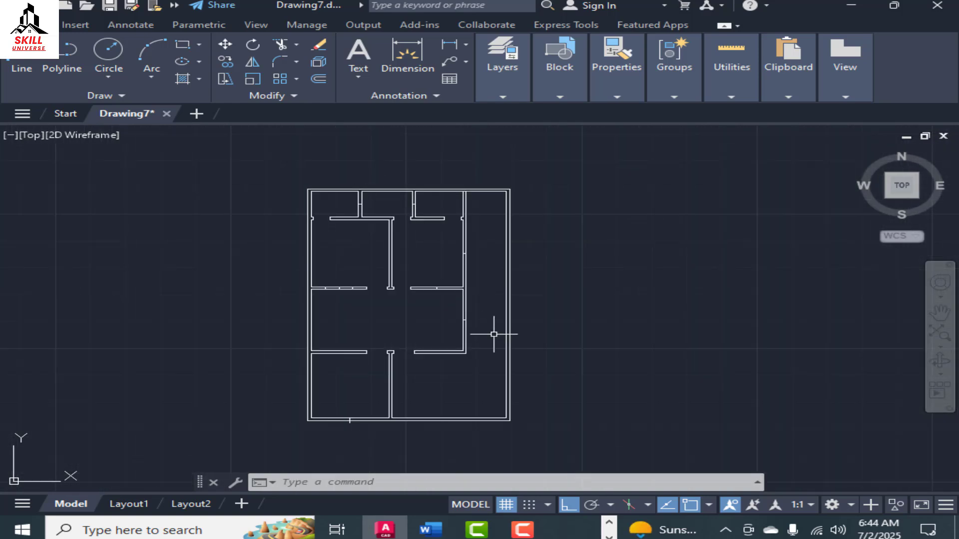
scroll(426, 336, up, 2)
scroll(426, 335, up, 4)
scroll(445, 338, down, 2)
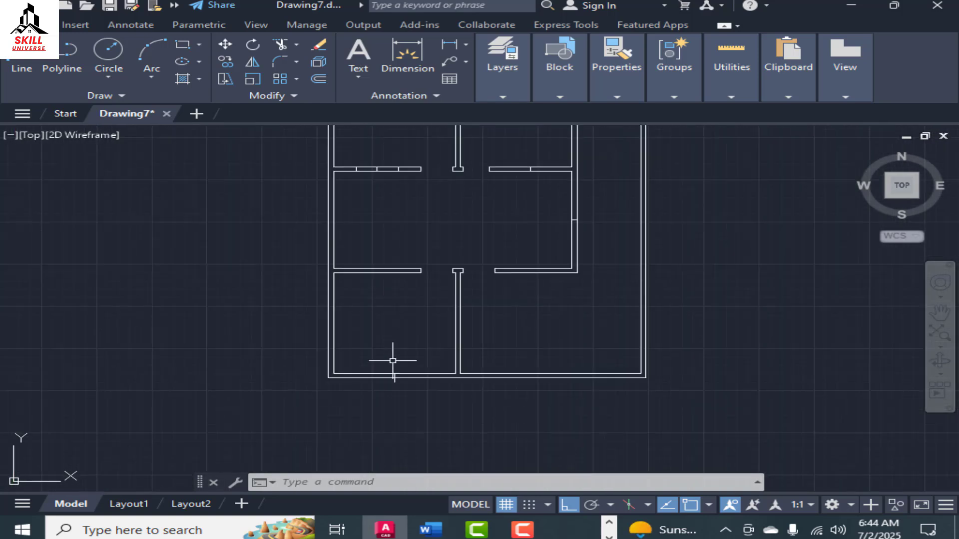
scroll(505, 317, down, 2)
scroll(556, 261, up, 2)
scroll(556, 261, down, 2)
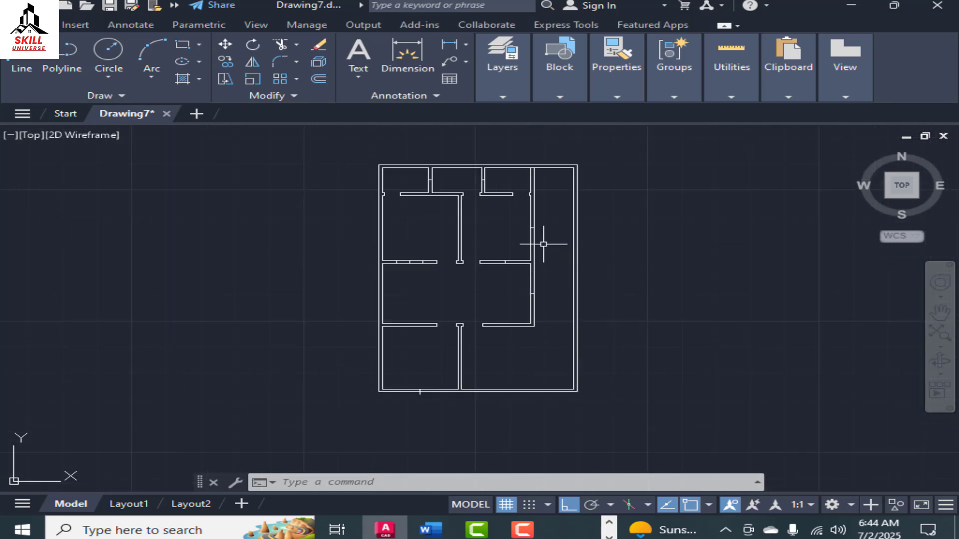
scroll(552, 245, up, 2)
scroll(503, 266, down, 2)
scroll(495, 258, up, 2)
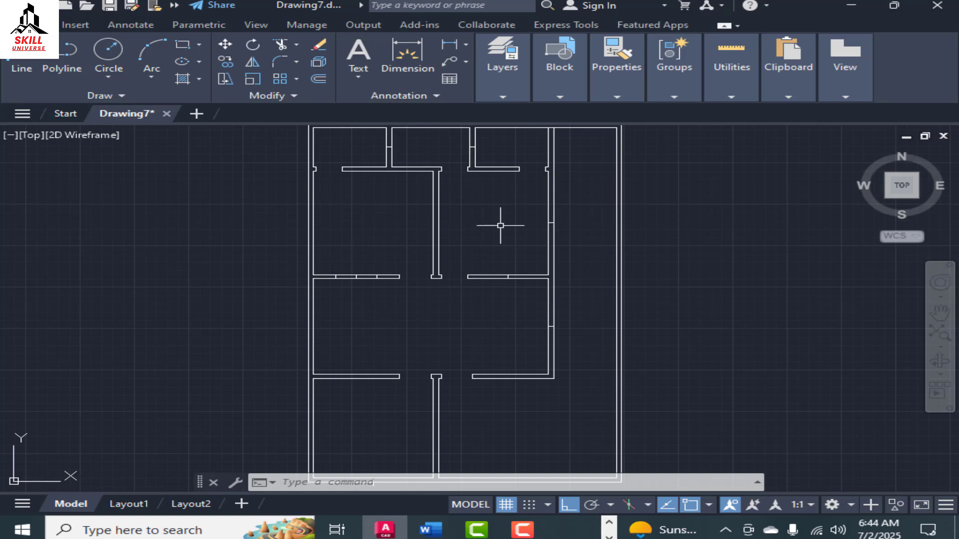
Offset the midpoint line across the right bedroom's right-hand wall by 2' upward and downward.
key(Escape)
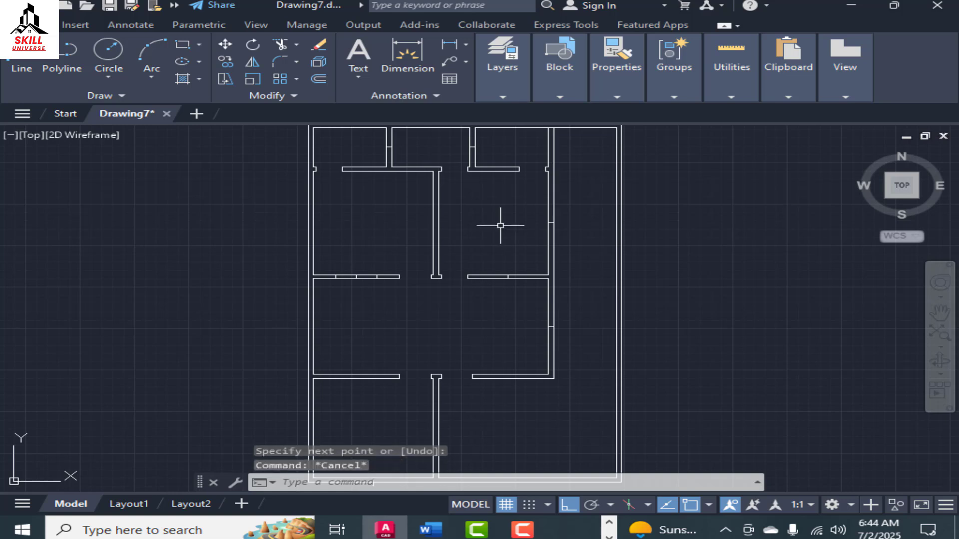
text(of)
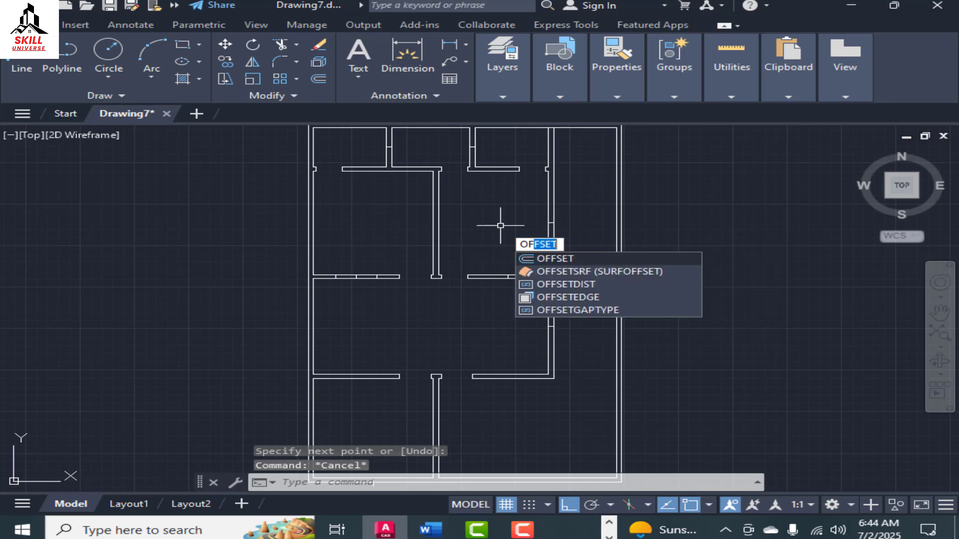
key(Return)
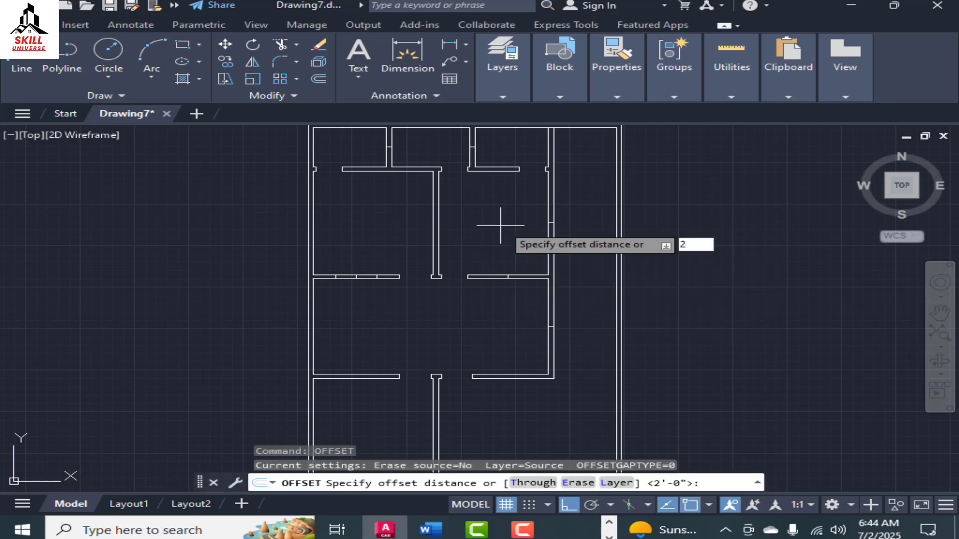
text(2')
key(Return)
scroll(395, 144, up, 3)
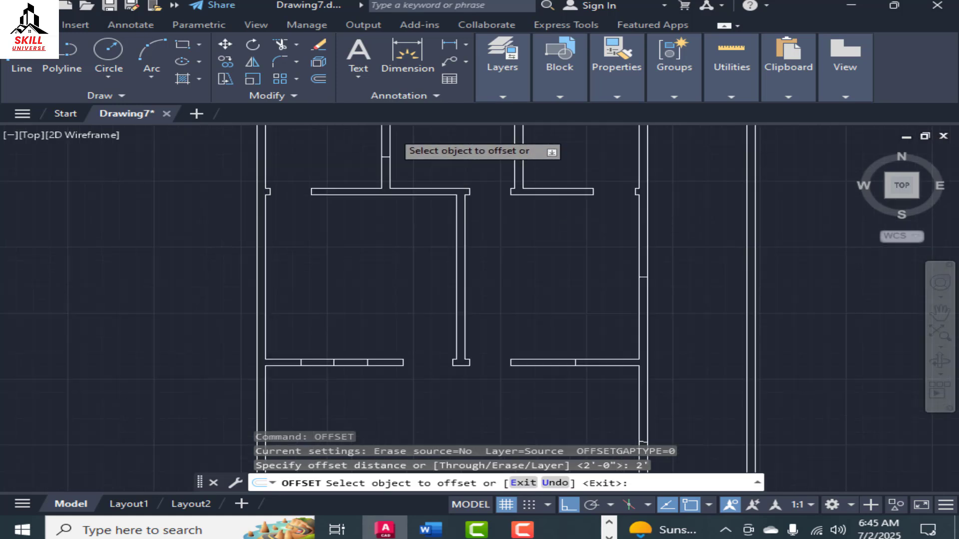
scroll(625, 343, up, 4)
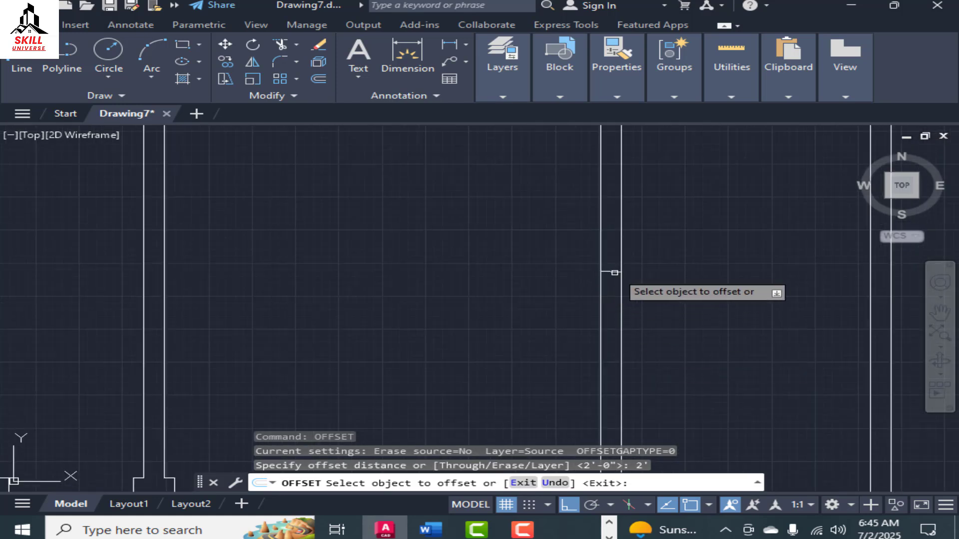
click(612, 272)
click(616, 229)
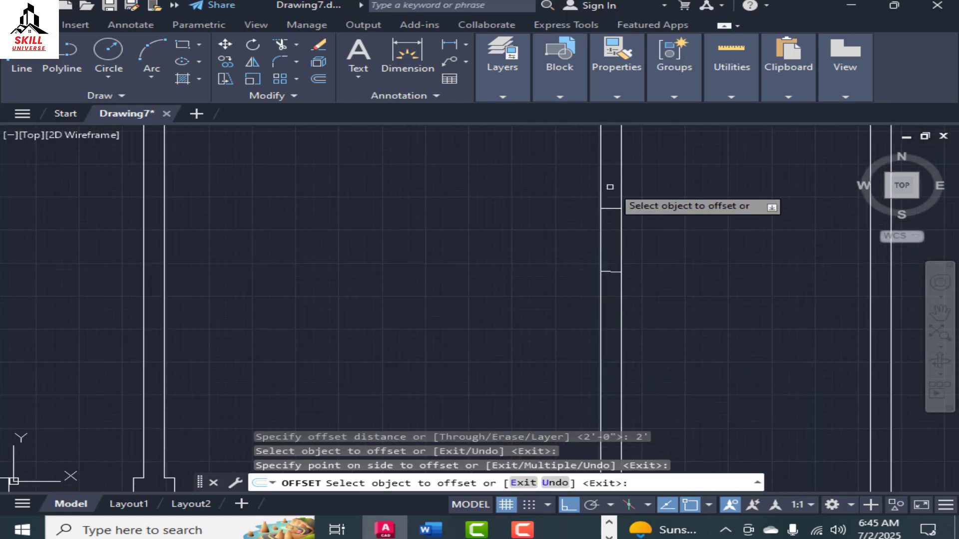
click(612, 272)
click(616, 336)
scroll(644, 182, down, 5)
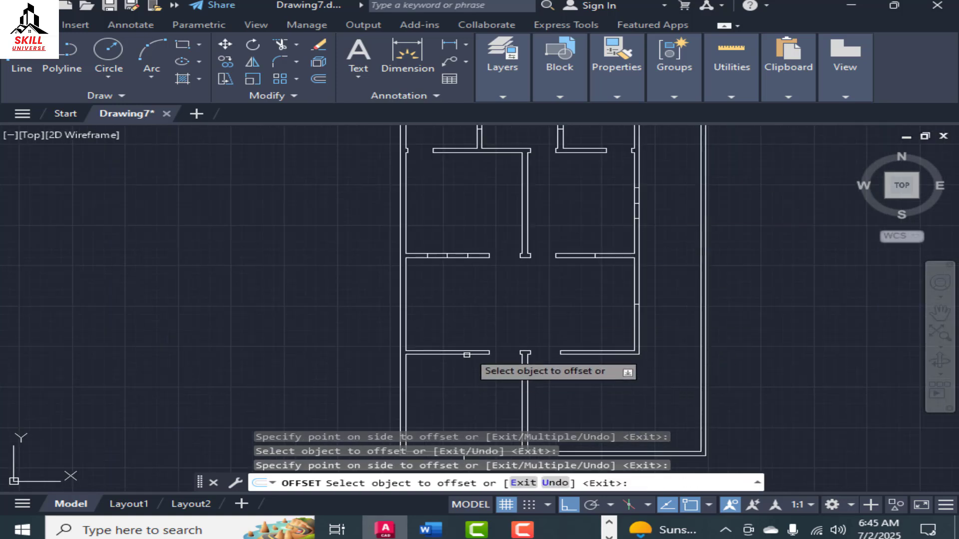
Offset the midpoint line in the wall between the right bedroom and the central room by 2' to both sides.
scroll(599, 257, up, 5)
click(657, 271)
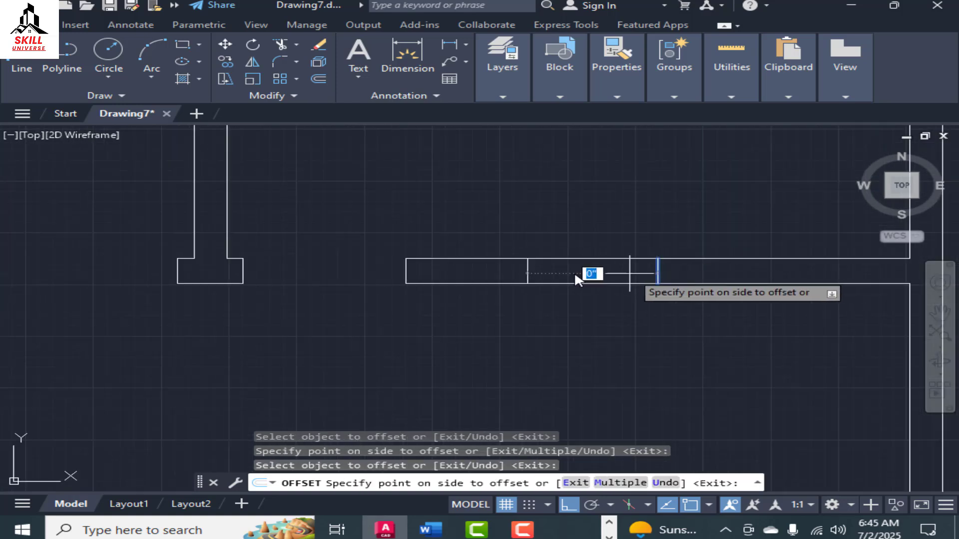
click(574, 272)
scroll(691, 214, down, 5)
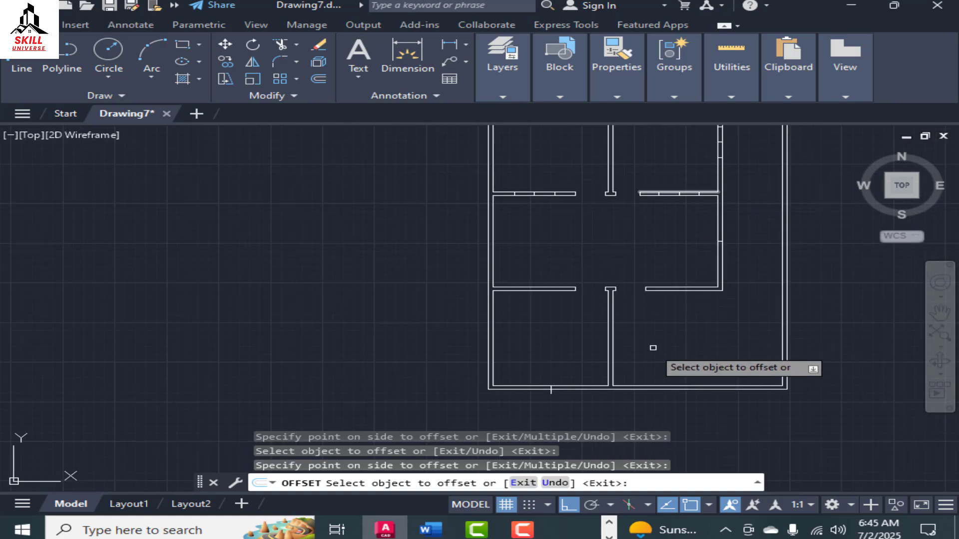
scroll(570, 392, up, 5)
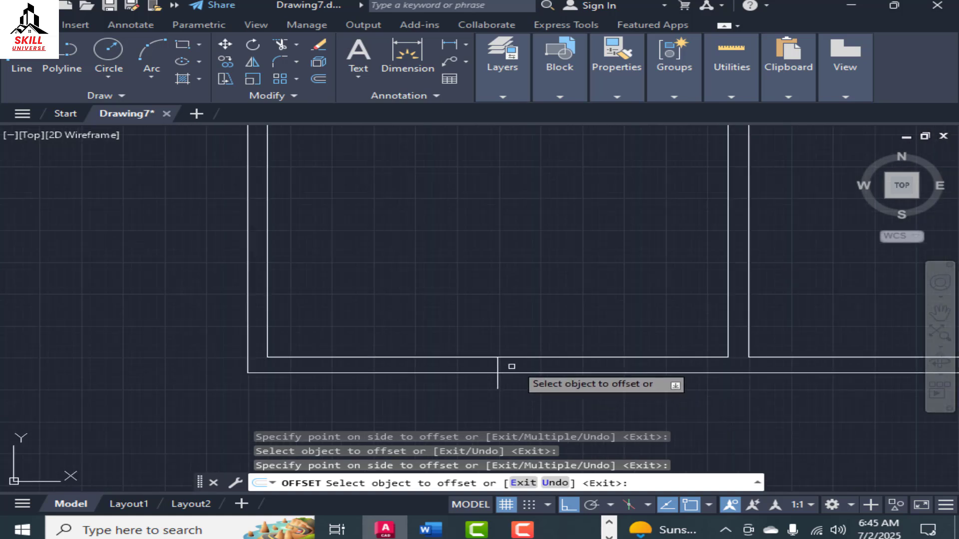
key(Return)
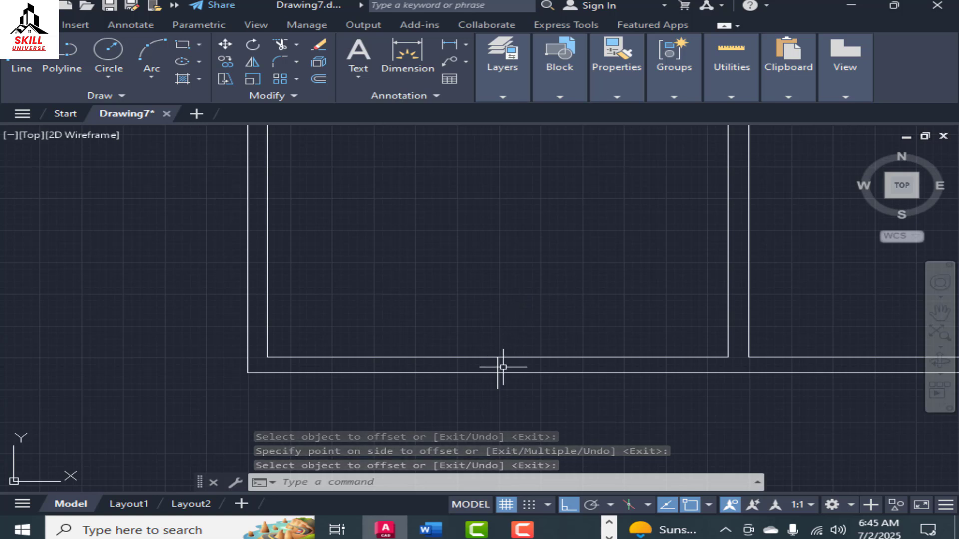
Offset the midpoint line across the lower-left room's bottom wall by 2'6 to both sides.
scroll(503, 367, up, 4)
scroll(488, 360, down, 2)
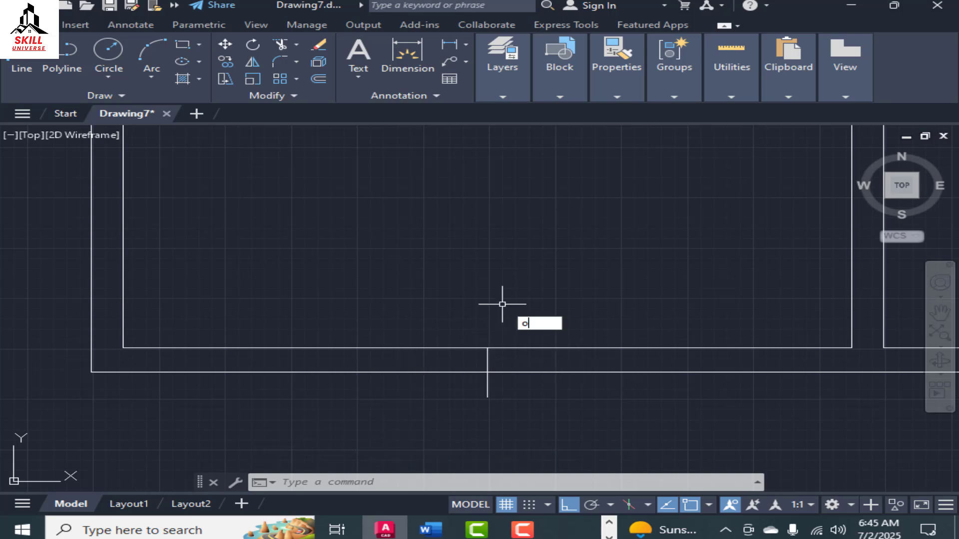
key(Return)
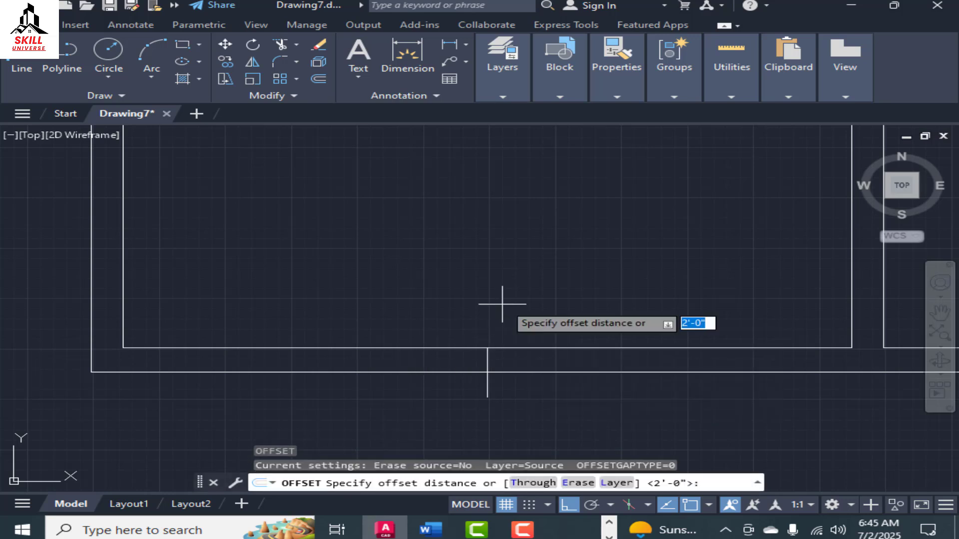
key(Return)
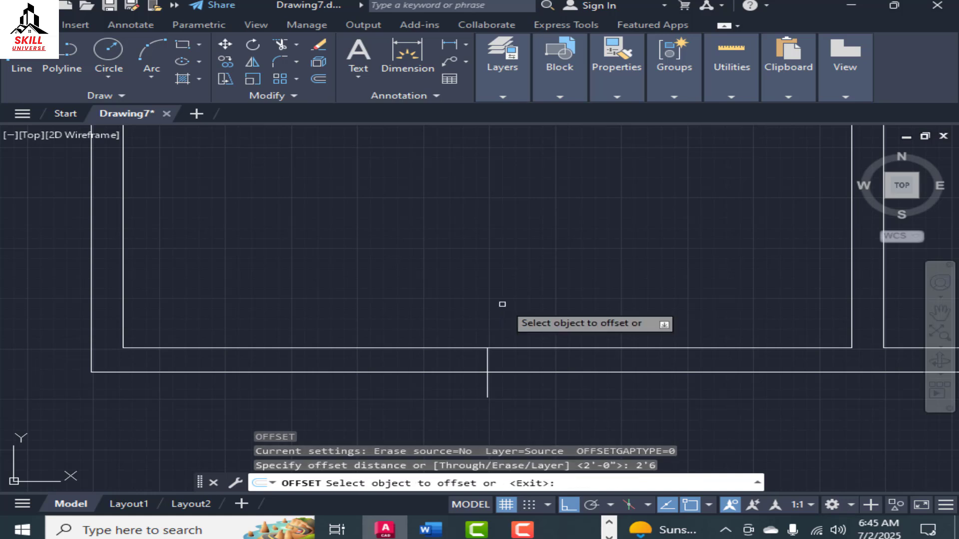
click(487, 372)
click(505, 370)
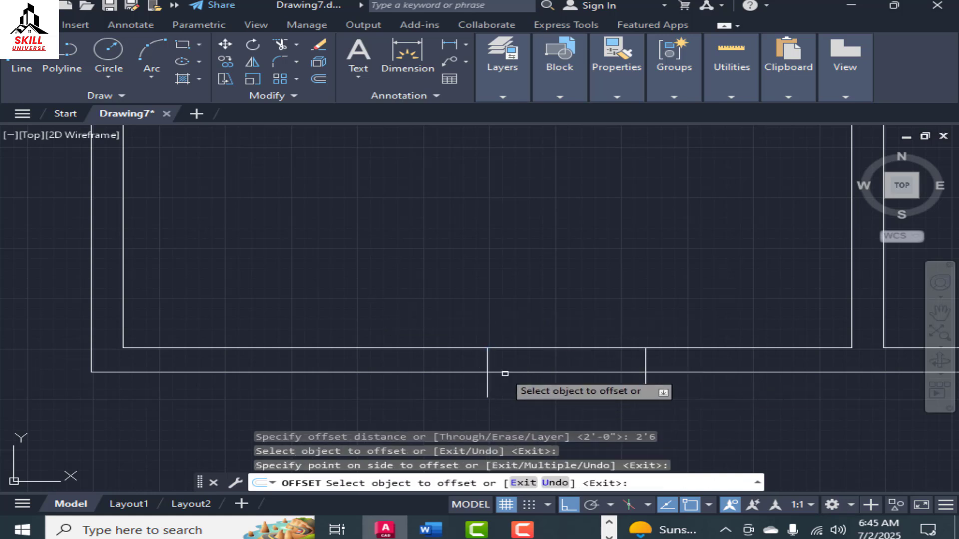
click(488, 367)
click(410, 370)
scroll(524, 419, down, 5)
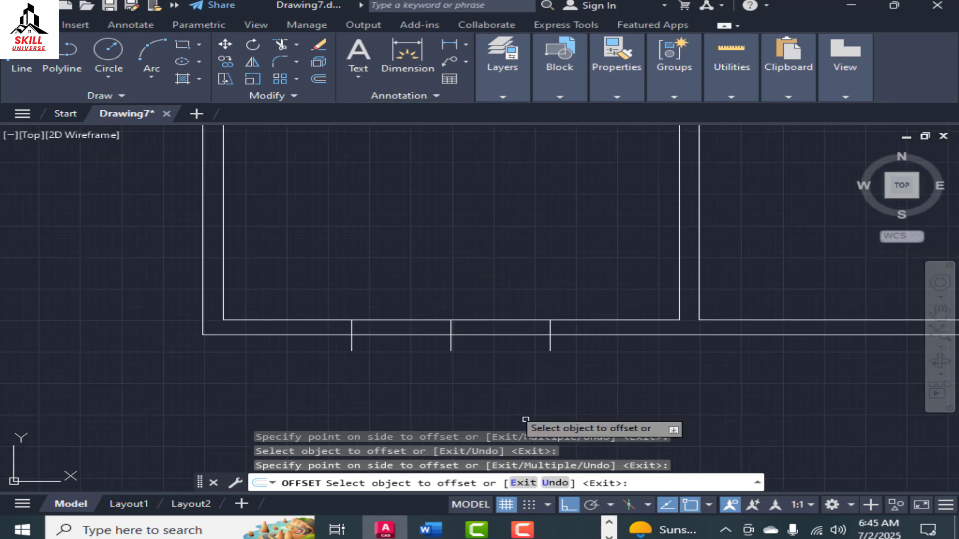
Offset the midpoint line in the wall between the top-middle and top-right rooms by 1' upward and downward.
scroll(435, 314, down, 2)
scroll(435, 314, down, 2)
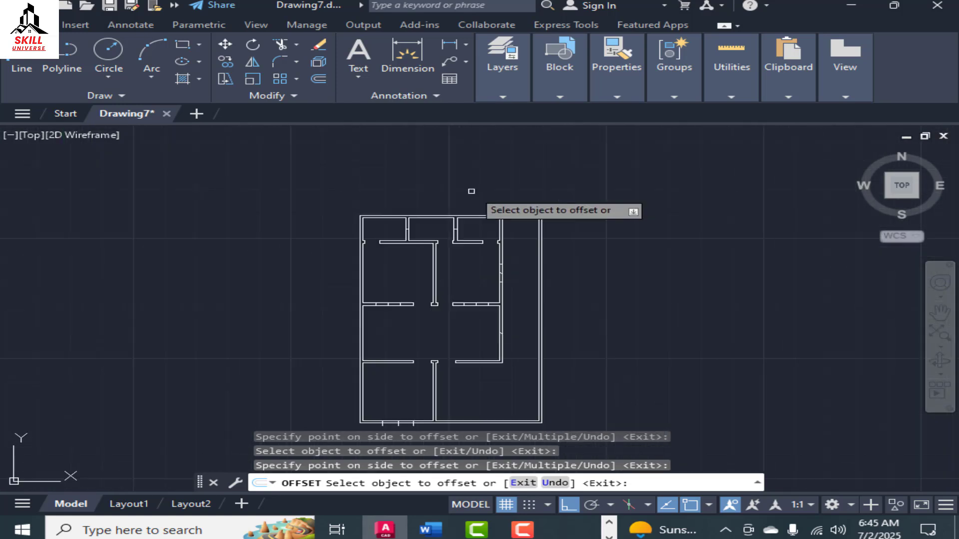
scroll(471, 190, up, 6)
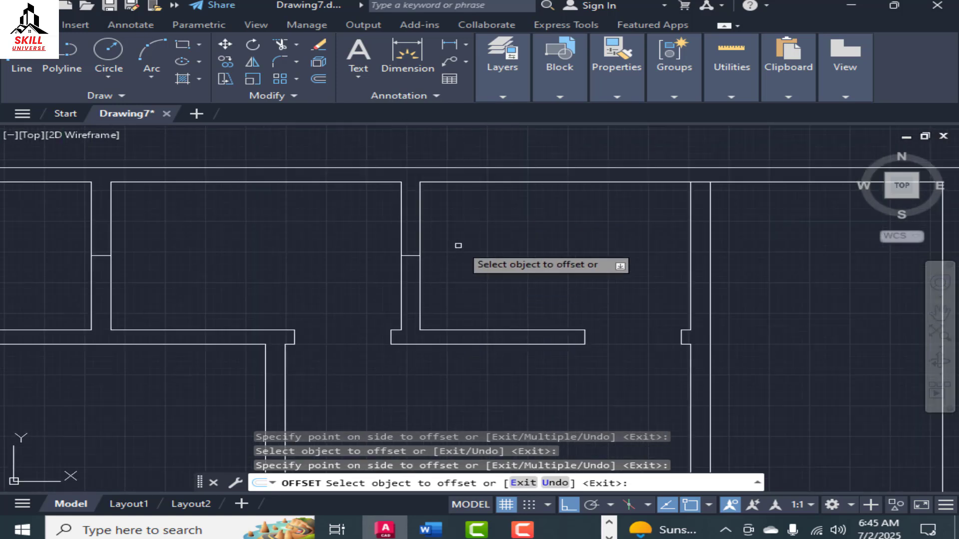
key(Escape)
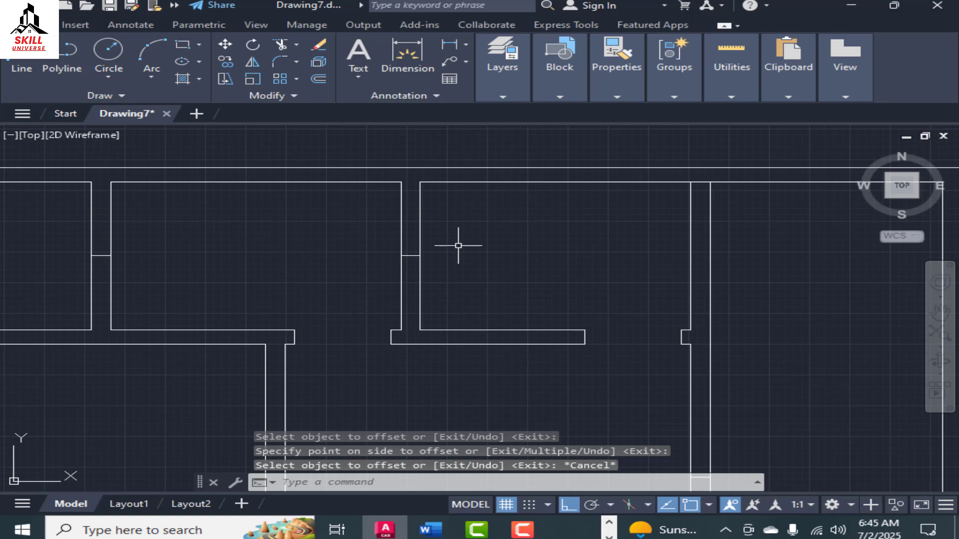
key(Return)
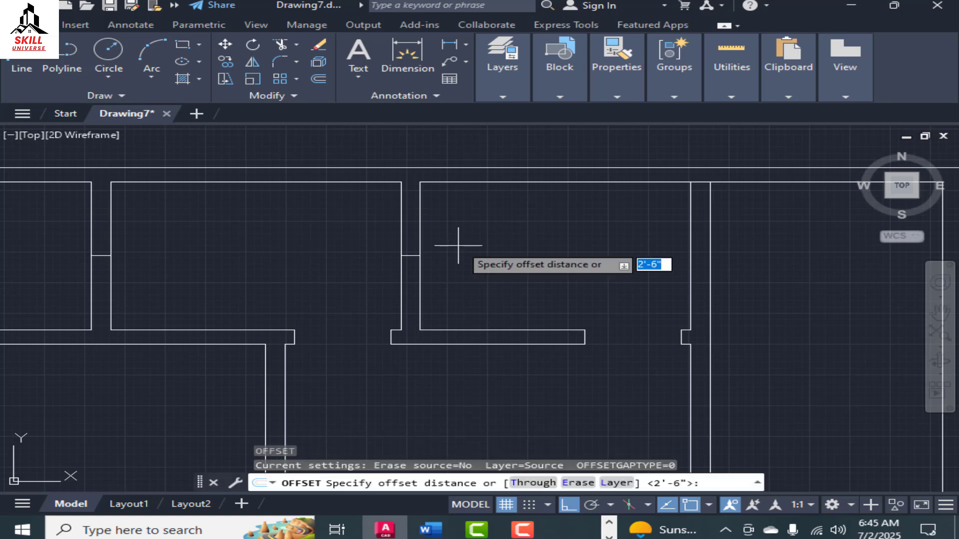
key(Return)
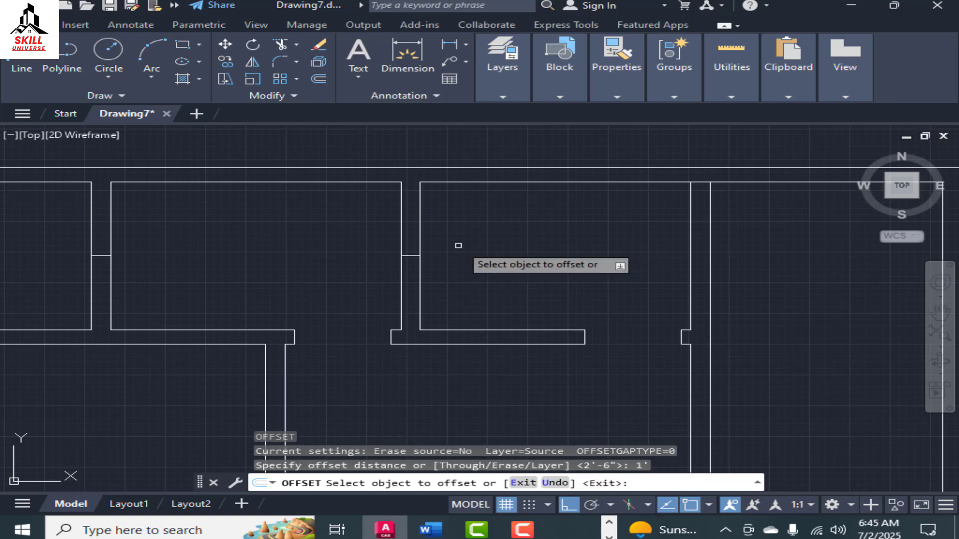
scroll(424, 247, up, 2)
click(403, 244)
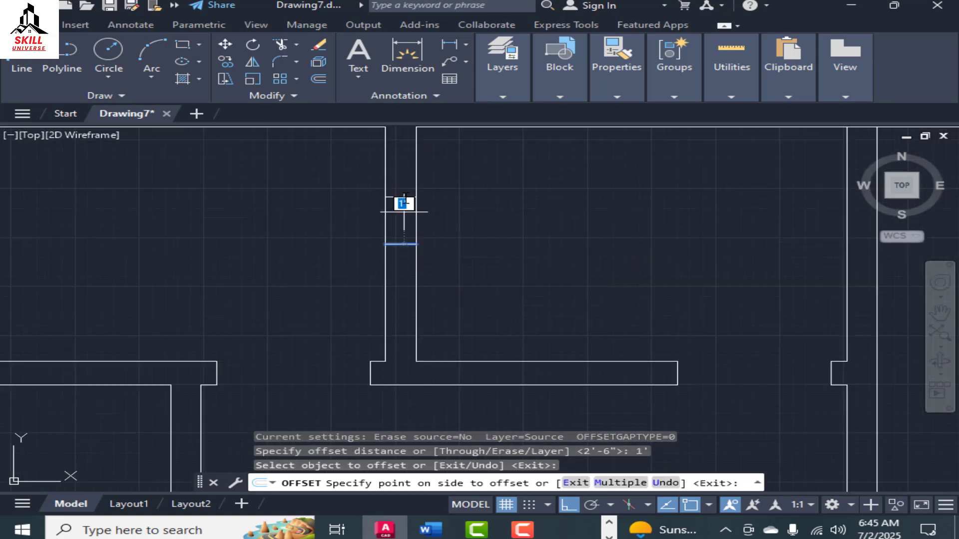
click(402, 199)
click(410, 244)
click(417, 303)
Offset the midpoint line in the wall between the top-left and top-middle rooms by 1' upward and downward.
scroll(517, 241, down, 2)
scroll(445, 244, down, 3)
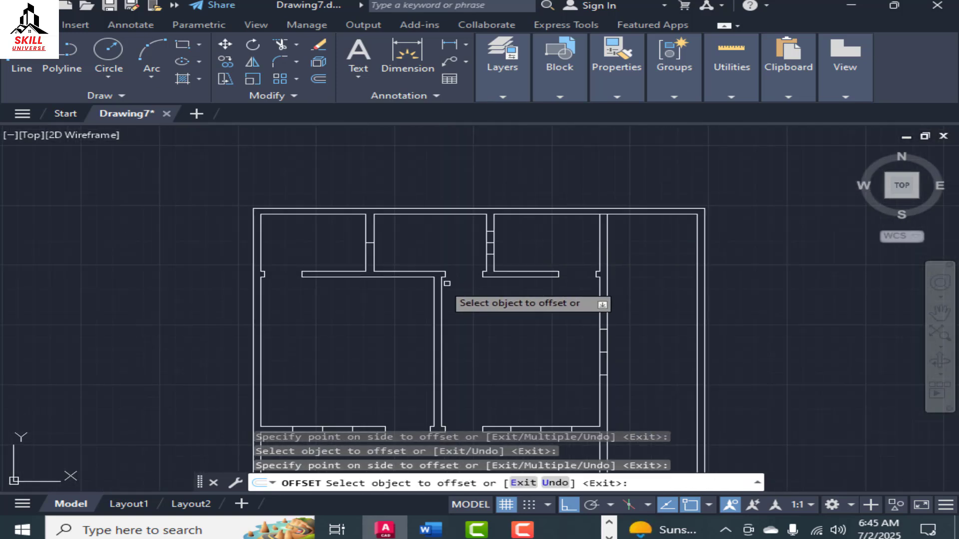
scroll(370, 244, up, 5)
click(368, 230)
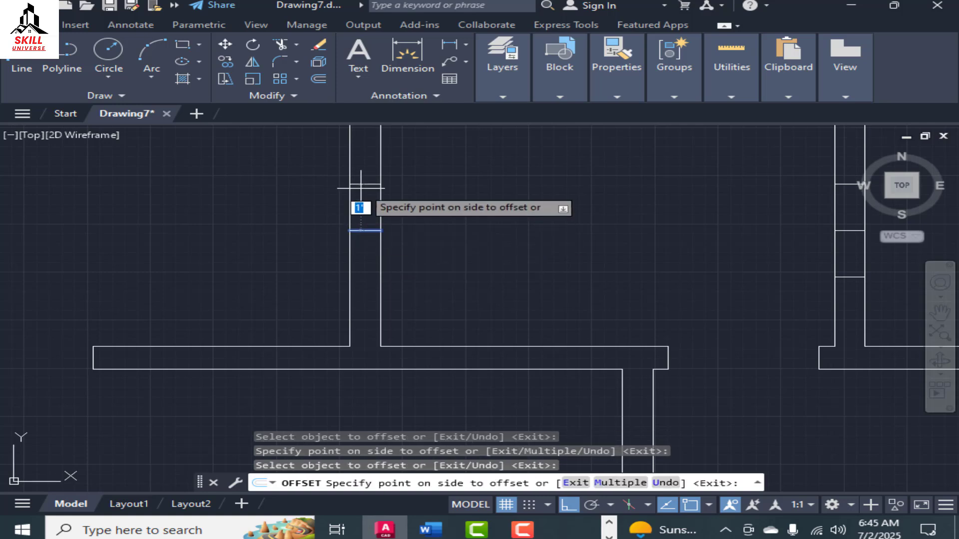
click(360, 190)
click(374, 231)
click(367, 279)
scroll(451, 250, down, 3)
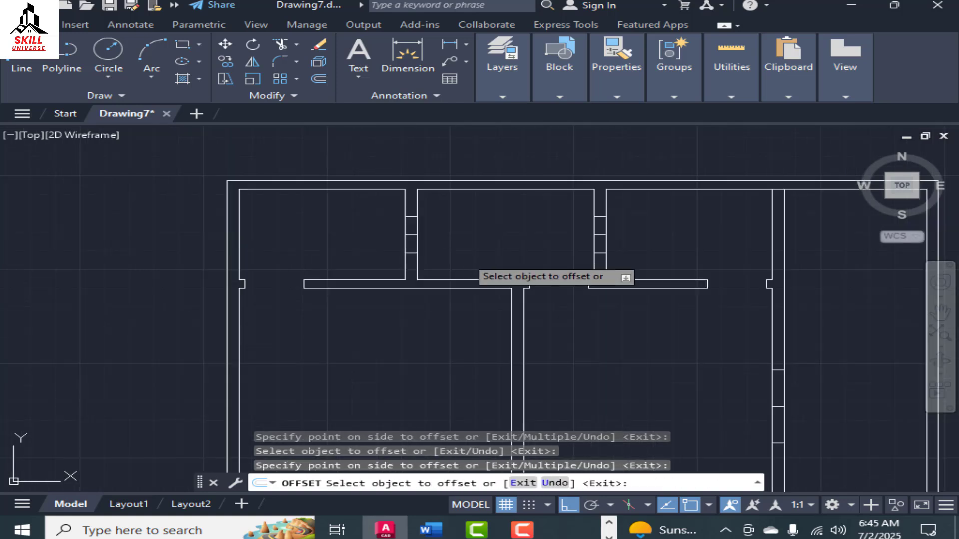
key(Escape)
Erase the six original midpoint lines between the offset pairs: two in the top partitions, three in the bedroom walls, one in the bottom wall.
scroll(518, 214, down, 5)
scroll(584, 234, up, 5)
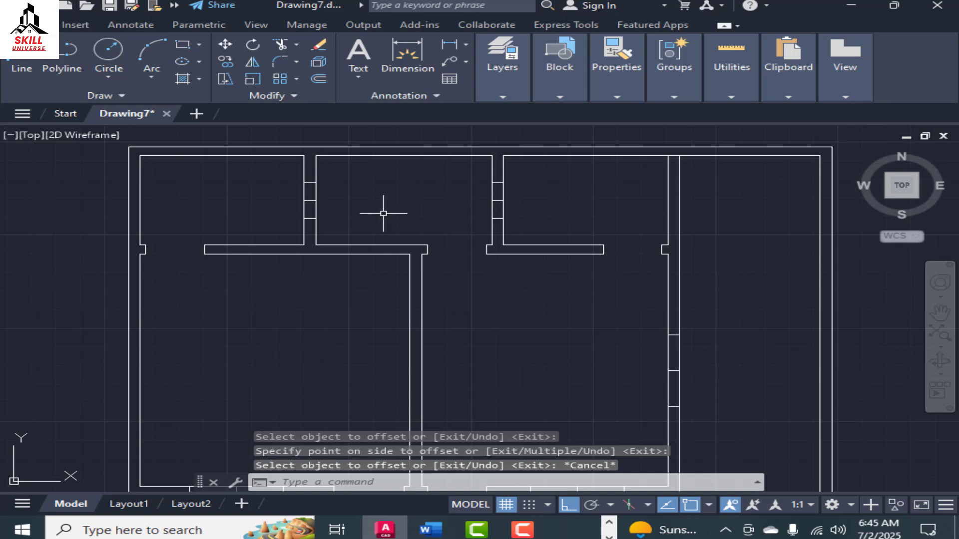
scroll(383, 213, down, 2)
scroll(437, 215, up, 2)
scroll(272, 198, up, 2)
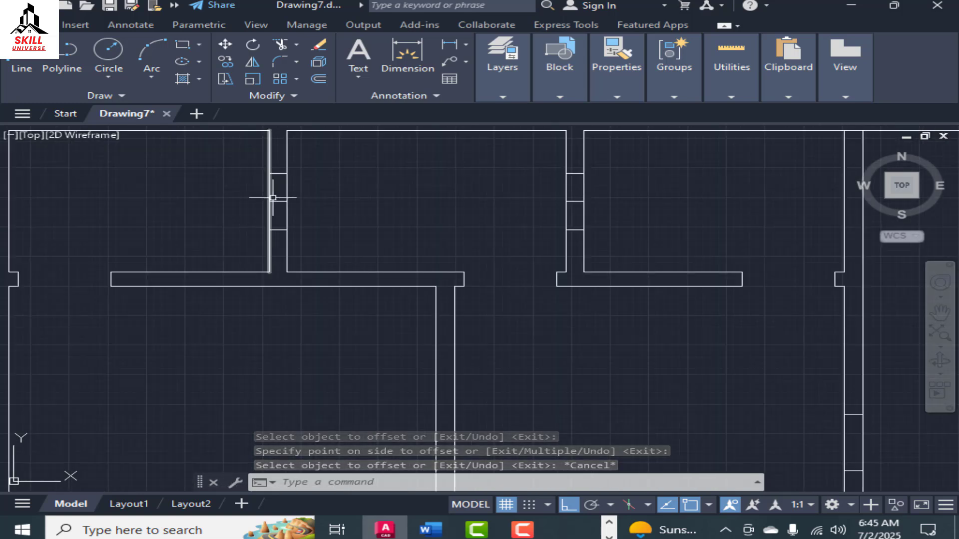
click(276, 200)
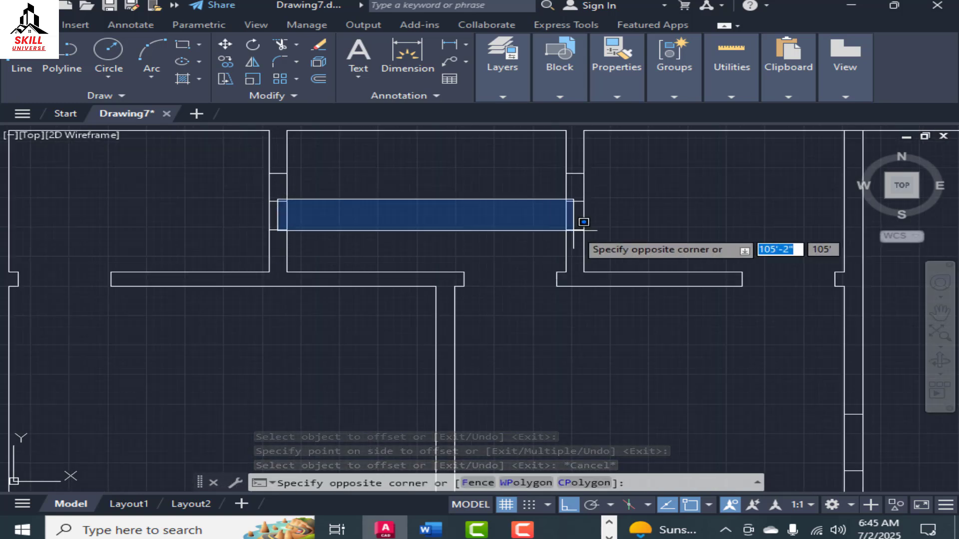
click(265, 199)
key(Escape)
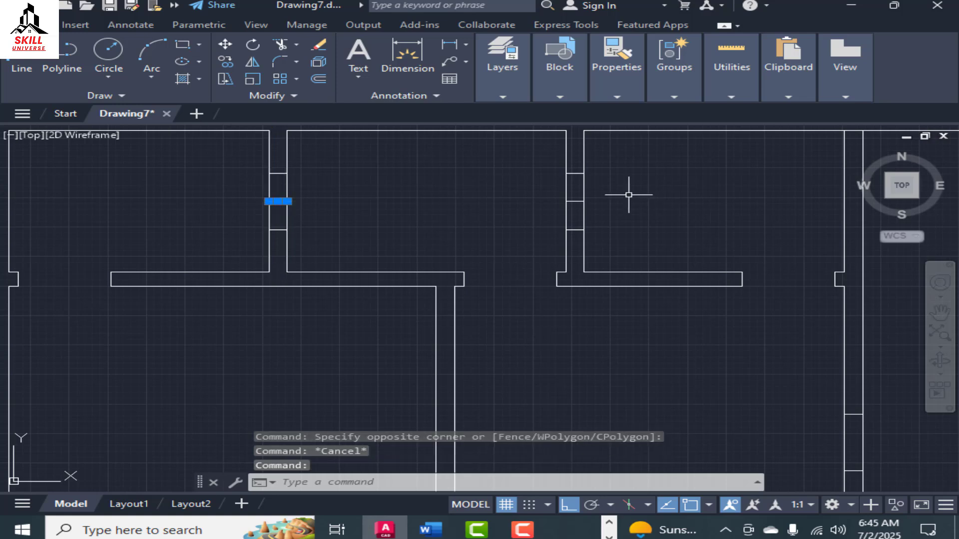
click(575, 202)
scroll(509, 188, down, 4)
scroll(584, 250, up, 2)
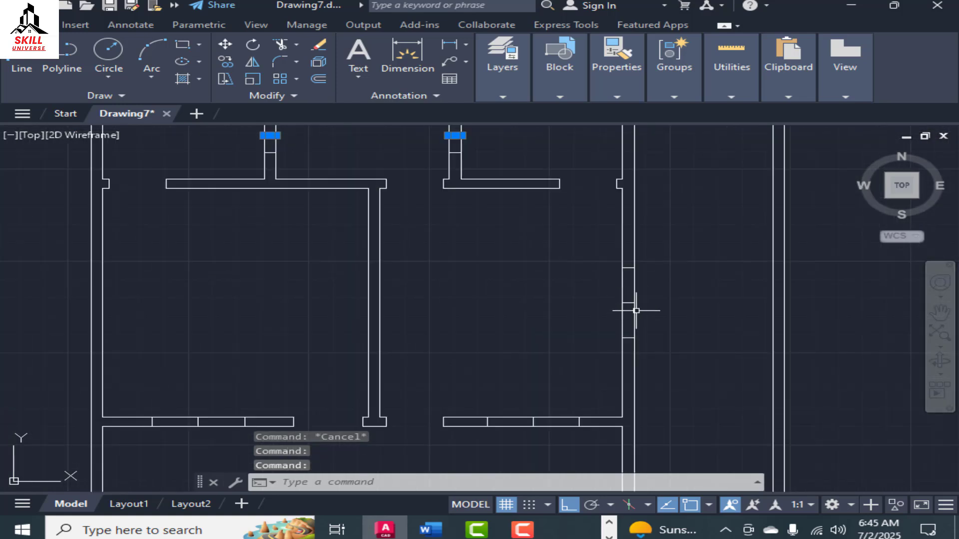
scroll(588, 225, down, 2)
scroll(525, 338, up, 5)
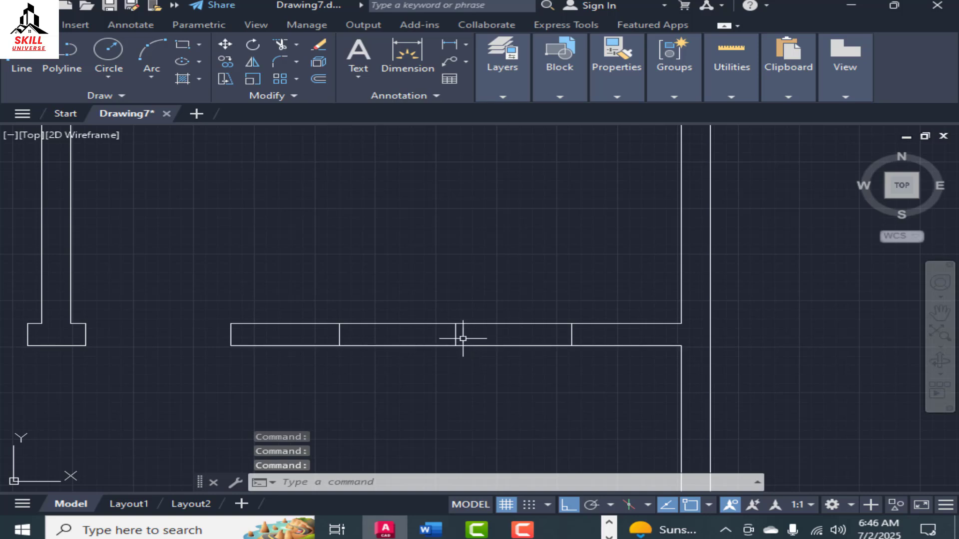
scroll(456, 335, down, 3)
scroll(317, 296, up, 3)
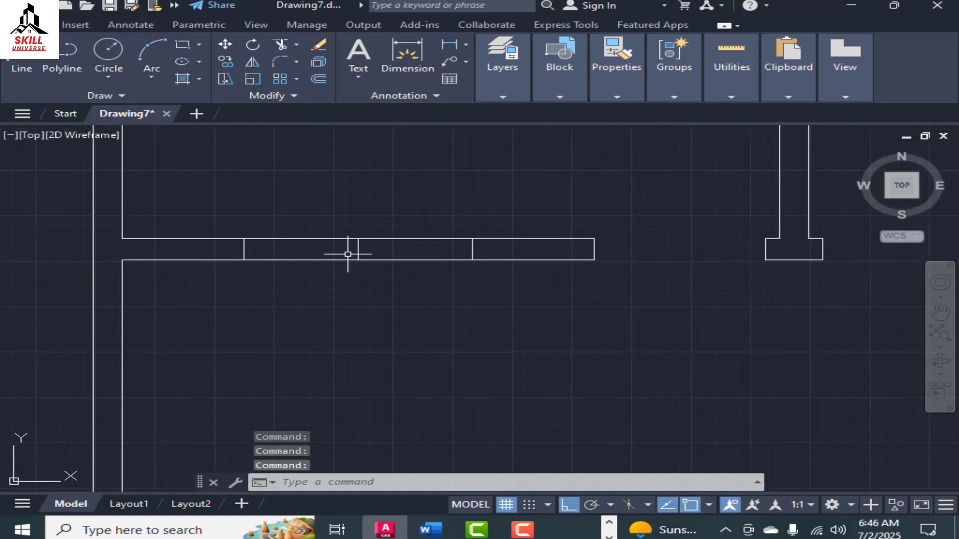
scroll(407, 186, down, 3)
scroll(493, 370, down, 4)
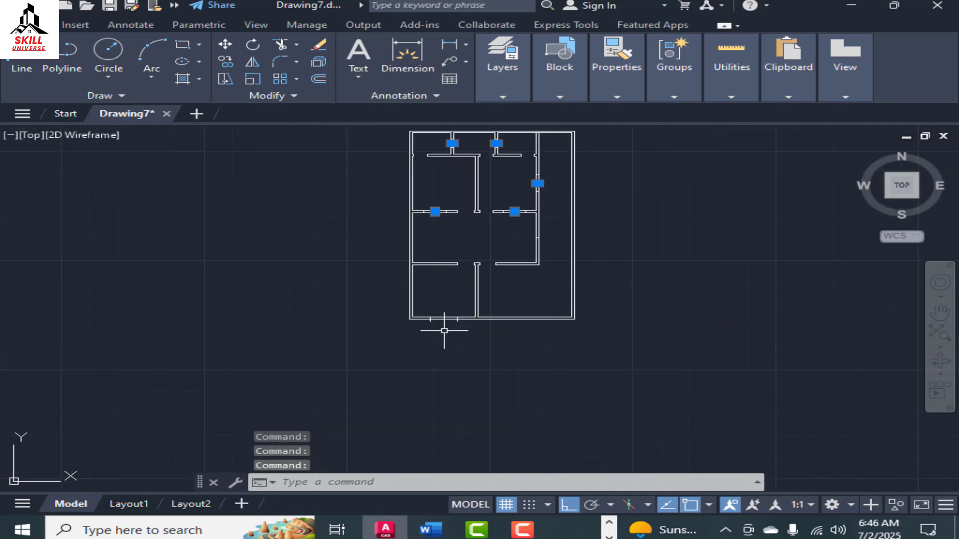
scroll(442, 330, up, 6)
scroll(468, 324, down, 3)
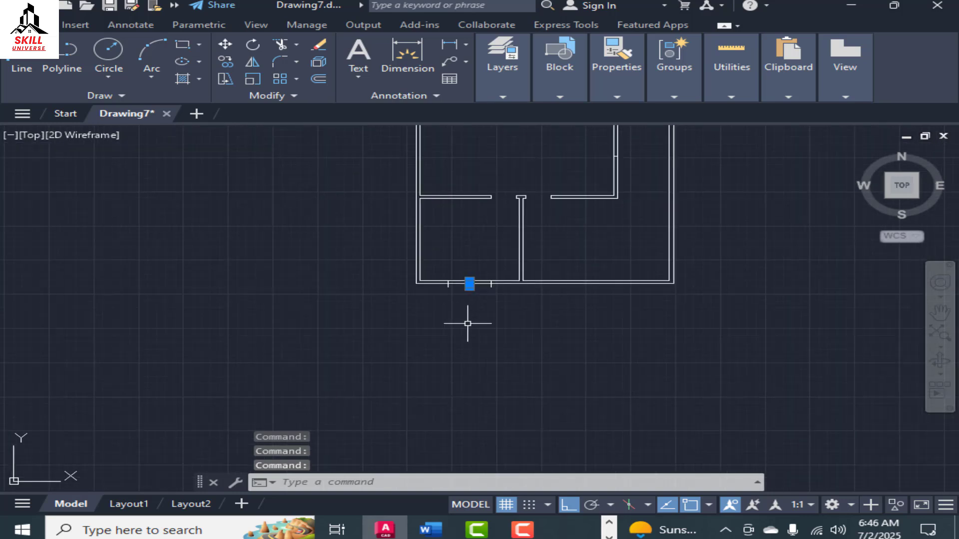
scroll(469, 324, down, 3)
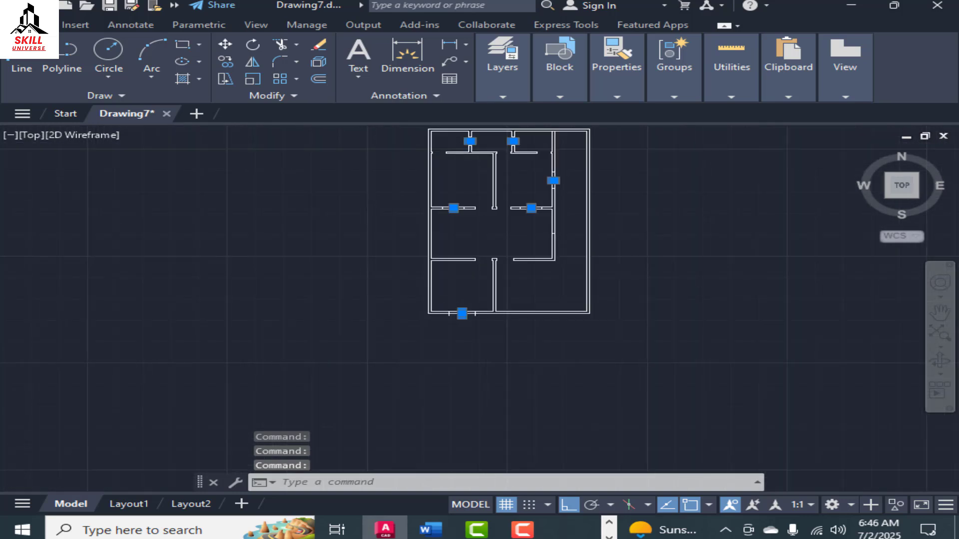
scroll(524, 254, up, 2)
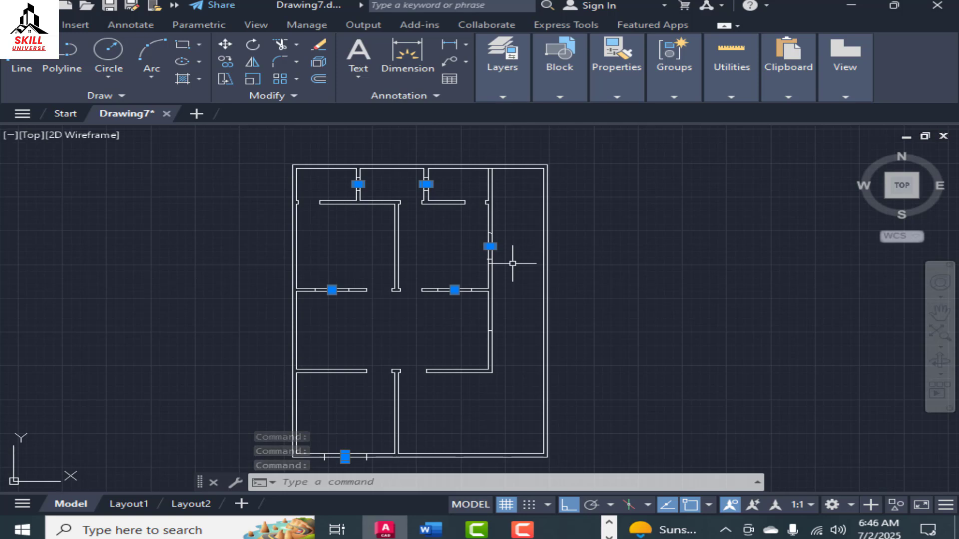
key(Delete)
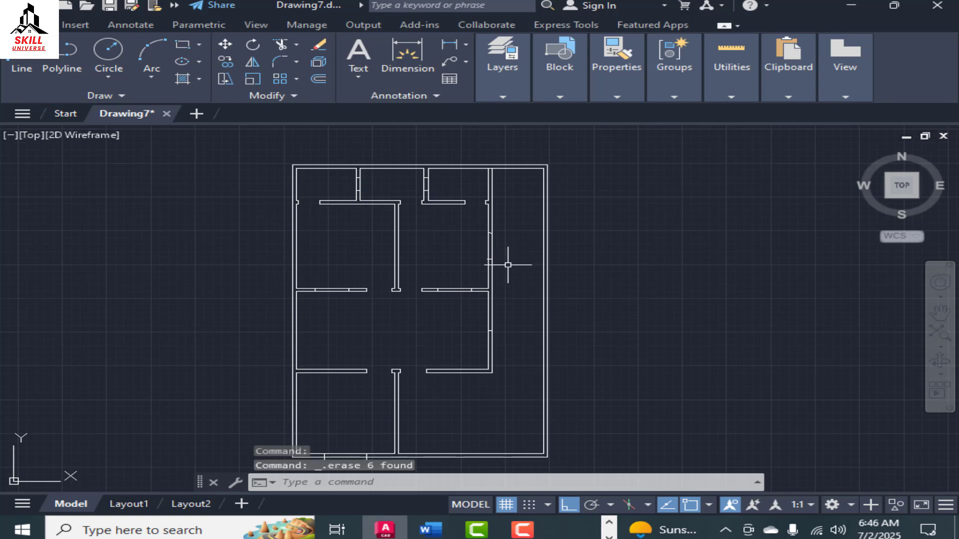
Look closely at the pair of offset lines across the wall between the top-left and top-middle rooms.
scroll(385, 186, up, 3)
scroll(434, 192, down, 3)
scroll(396, 180, up, 5)
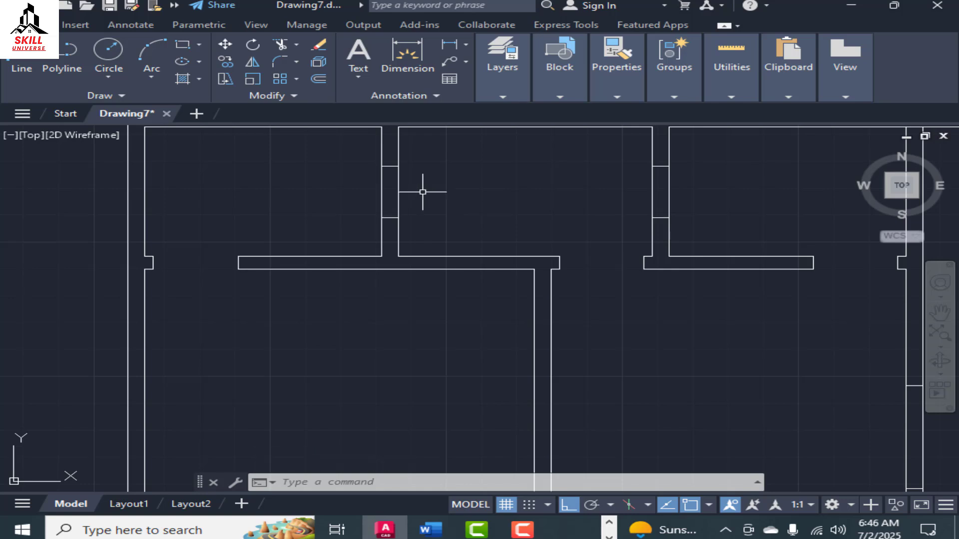
scroll(423, 192, up, 2)
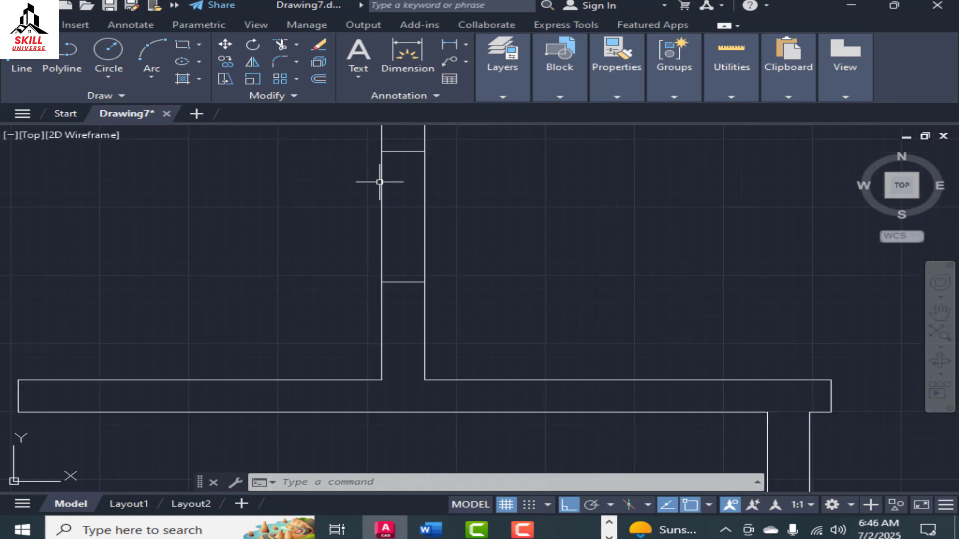
Erase the duplicate line along the left face of the first upper vertical partition.
click(381, 208)
scroll(507, 231, down, 4)
scroll(536, 243, up, 2)
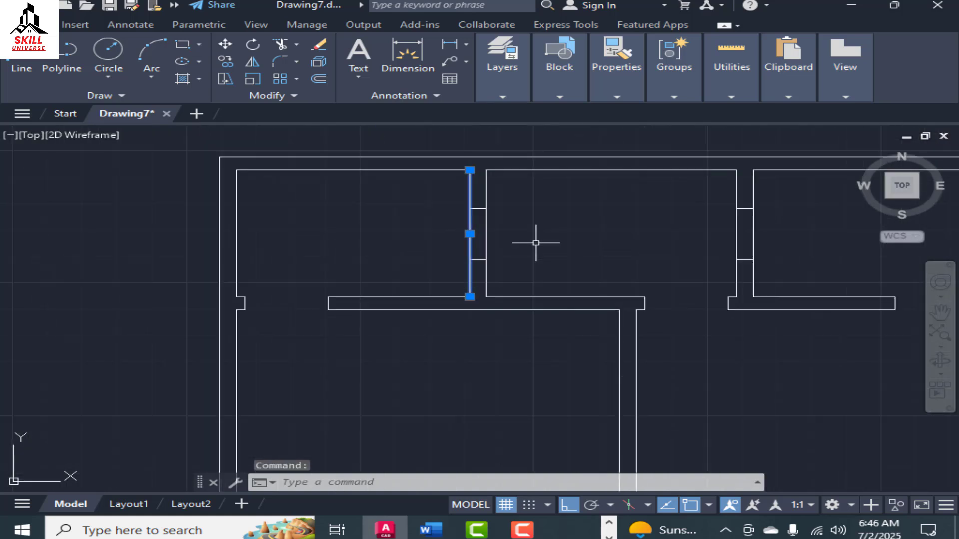
key(Delete)
key(Escape)
Trim the wall faces between the jamb lines in both upper vertical partitions to open the doorways.
scroll(495, 225, up, 2)
scroll(428, 156, down, 1)
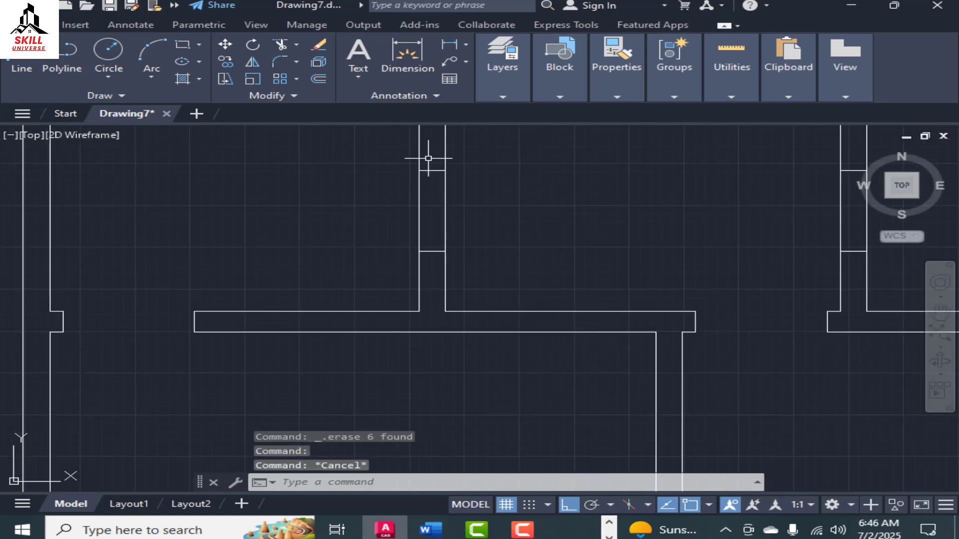
scroll(427, 147, up, 2)
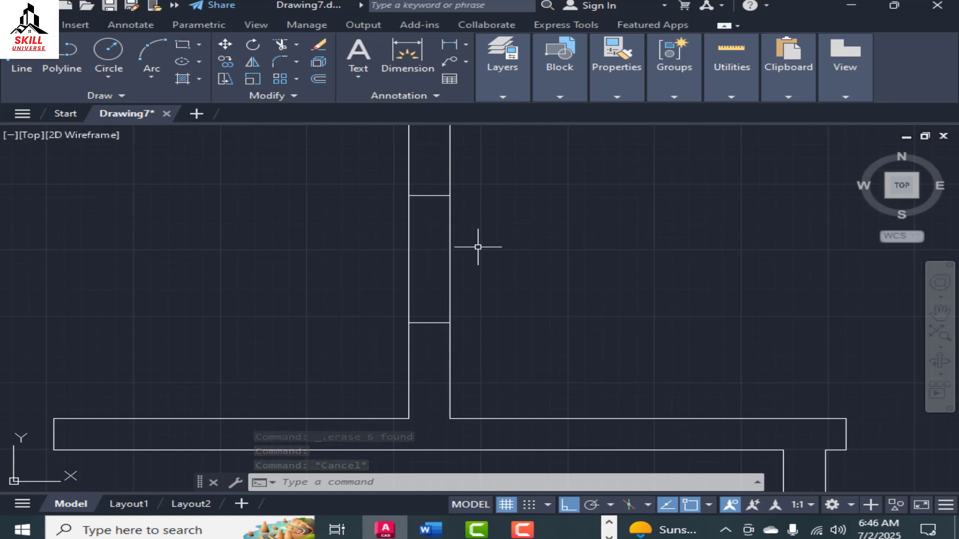
scroll(393, 267, down, 2)
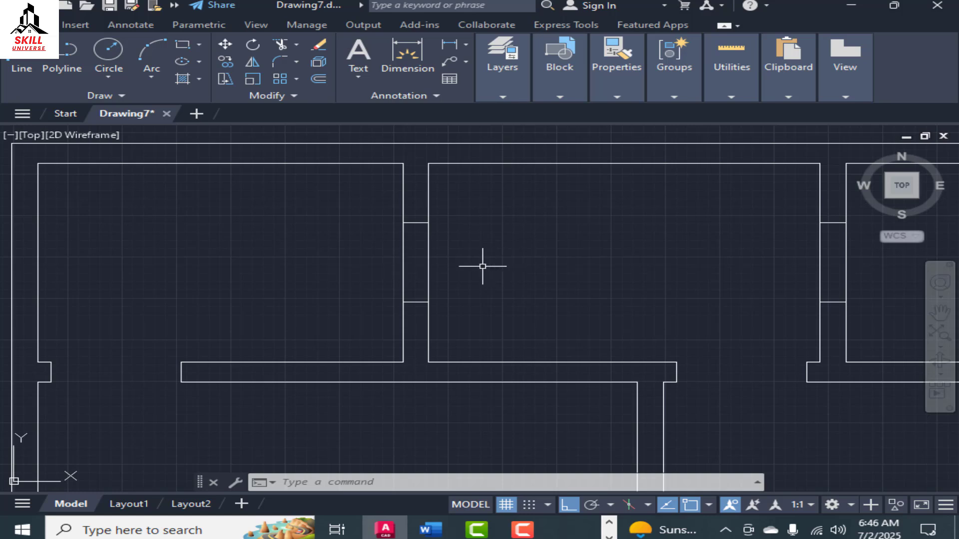
text(tr)
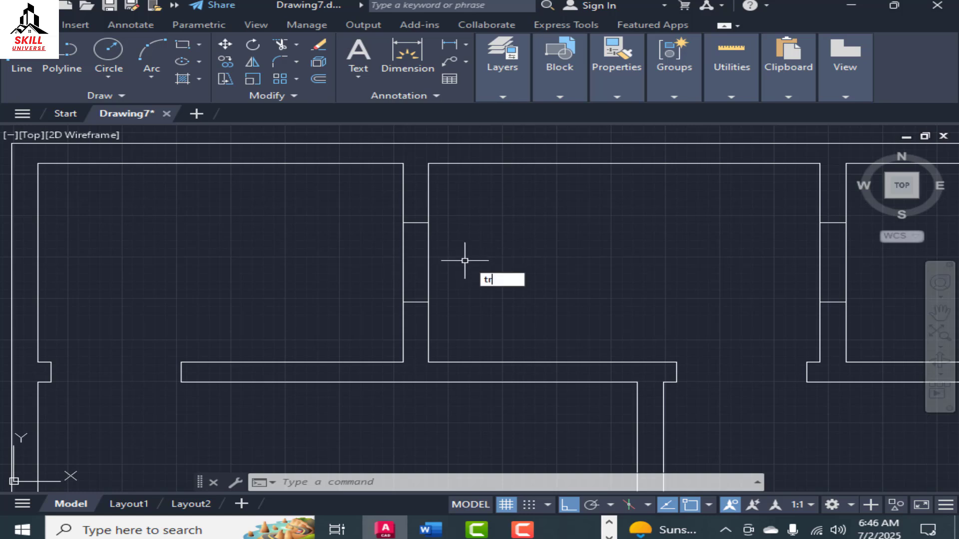
key(Return)
mouse_move(465, 261)
mouse_down()
mouse_move(274, 265)
mouse_move(299, 266)
mouse_up()
scroll(306, 267, down, 4)
scroll(542, 276, up, 2)
drag(541, 273, 372, 256)
Trim openings in the right section of the middle horizontal partition and in the bottom exterior wall at the entrance.
scroll(410, 245, down, 2)
middle_drag(584, 374, 380, 175)
scroll(391, 198, down, 2)
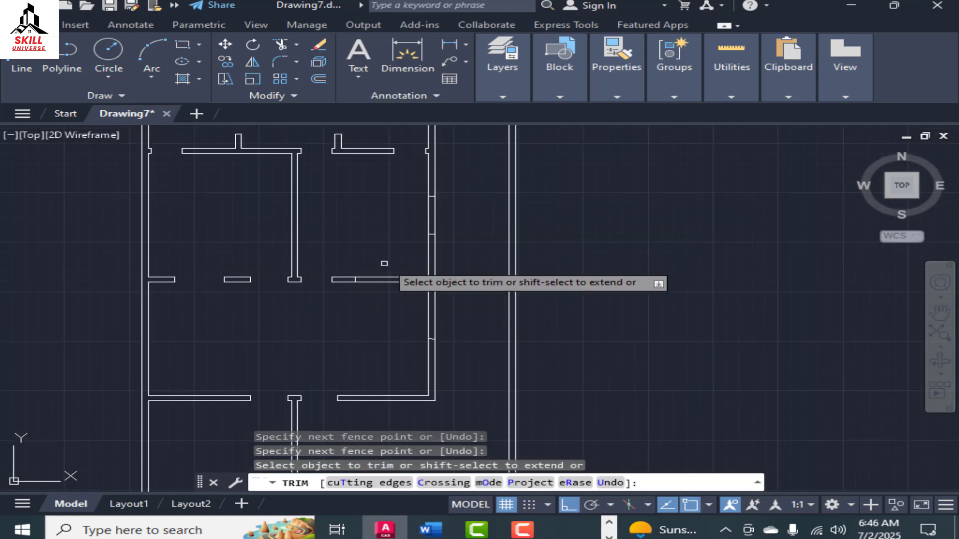
scroll(442, 300, down, 2)
scroll(458, 282, up, 2)
scroll(209, 452, up, 2)
middle_drag(209, 457, 327, 191)
drag(352, 239, 350, 160)
scroll(320, 319, down, 4)
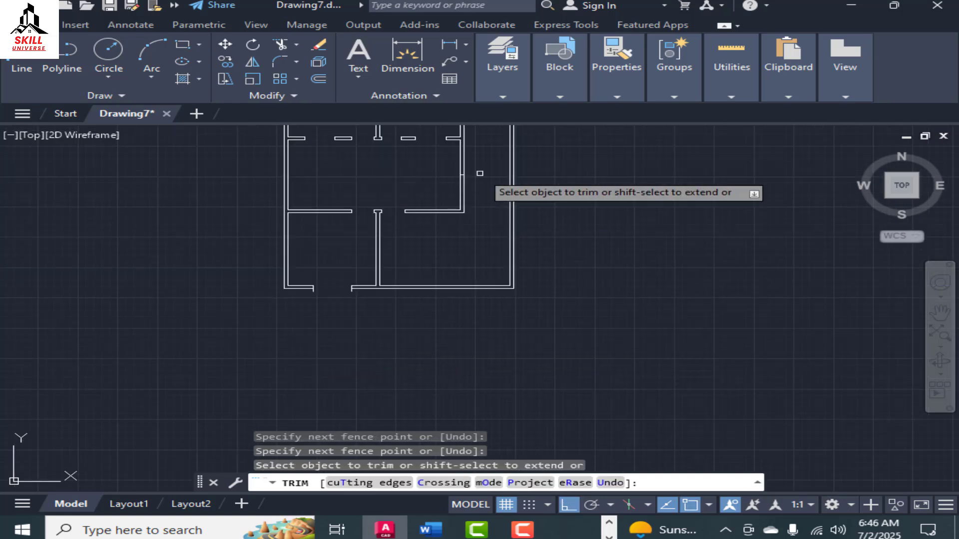
scroll(375, 287, up, 6)
scroll(280, 302, down, 5)
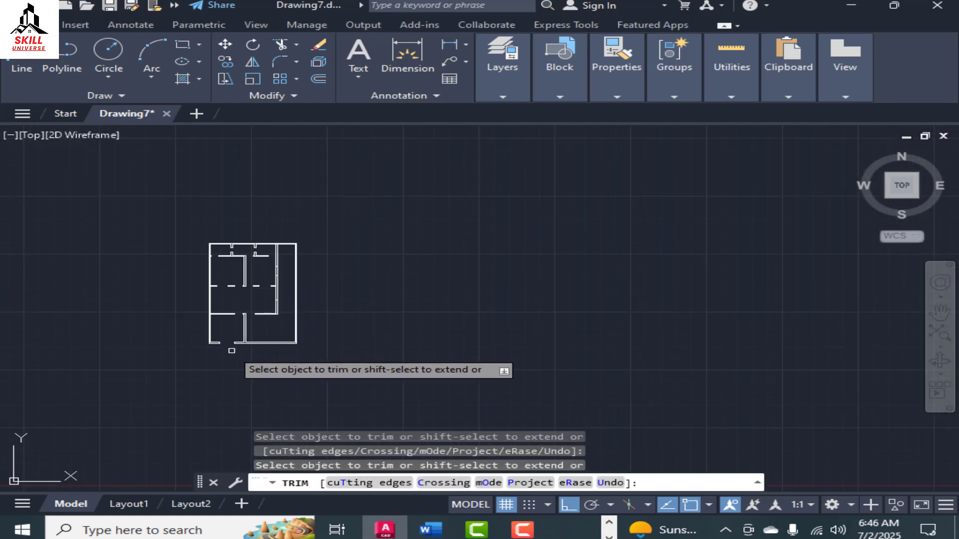
scroll(284, 275, up, 4)
scroll(404, 285, down, 2)
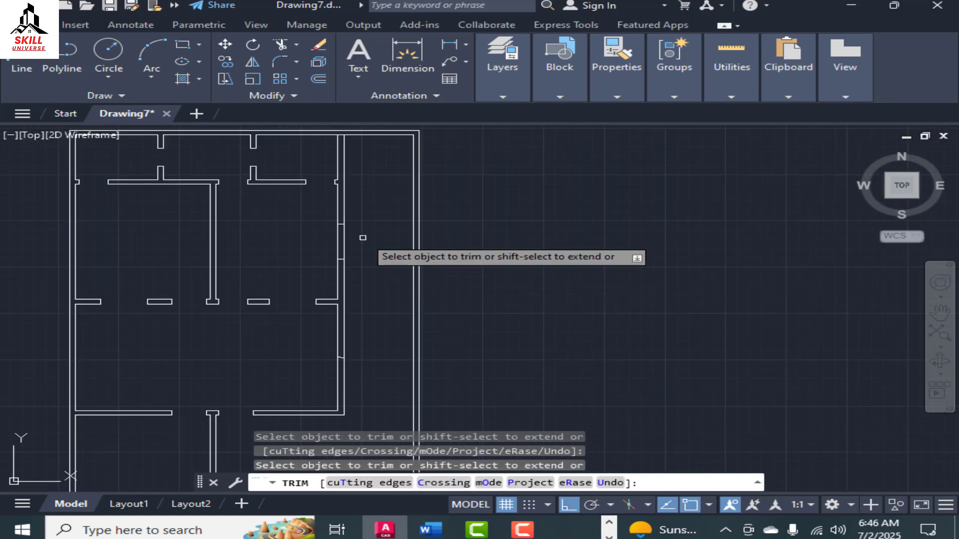
scroll(354, 226, up, 2)
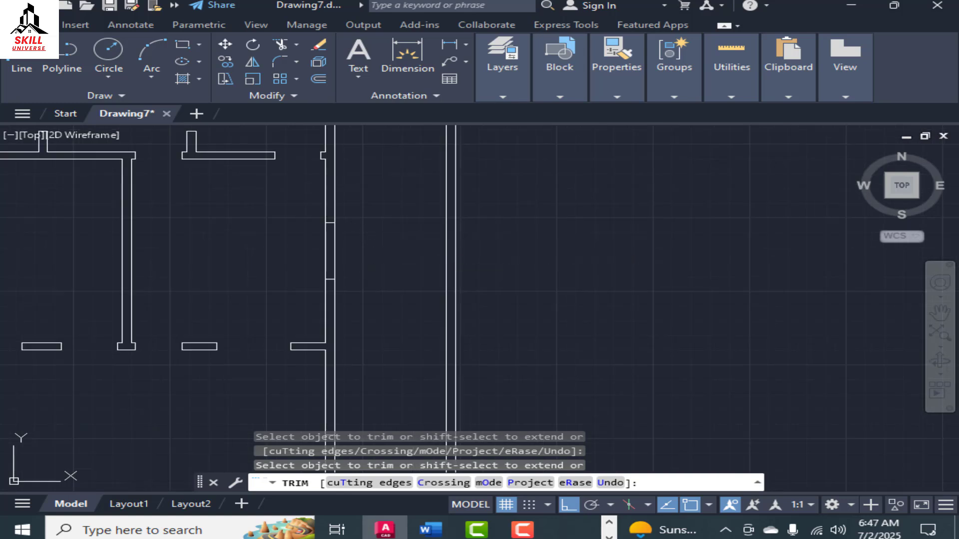
key(Escape)
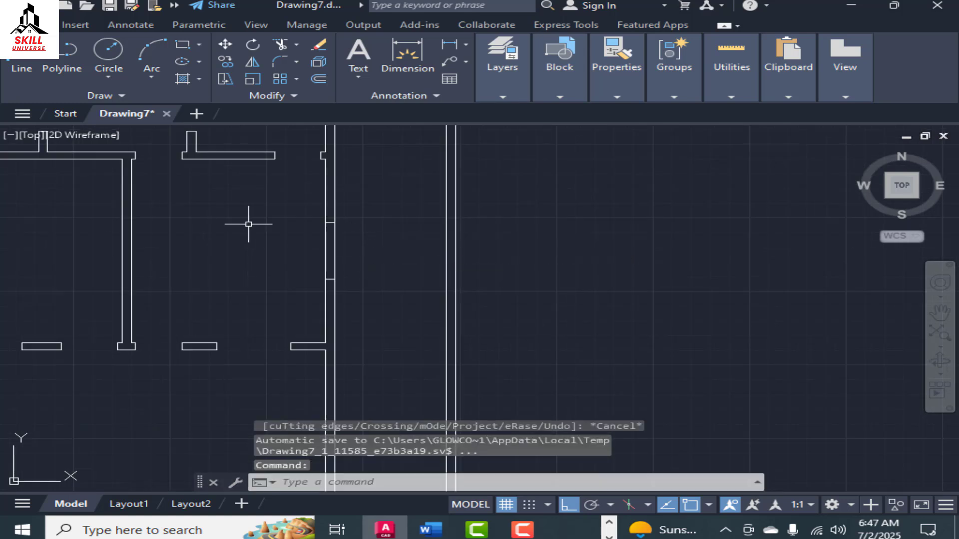
Erase the two short jamb lines in the upper section of the vertical wall right of the rooms.
scroll(332, 273, up, 4)
scroll(338, 310, down, 3)
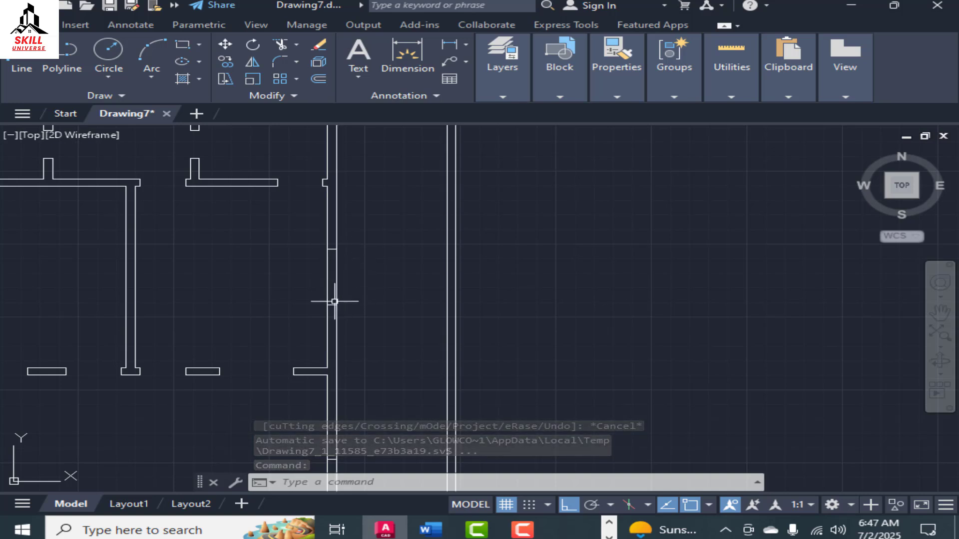
scroll(338, 250, up, 2)
click(327, 250)
click(328, 339)
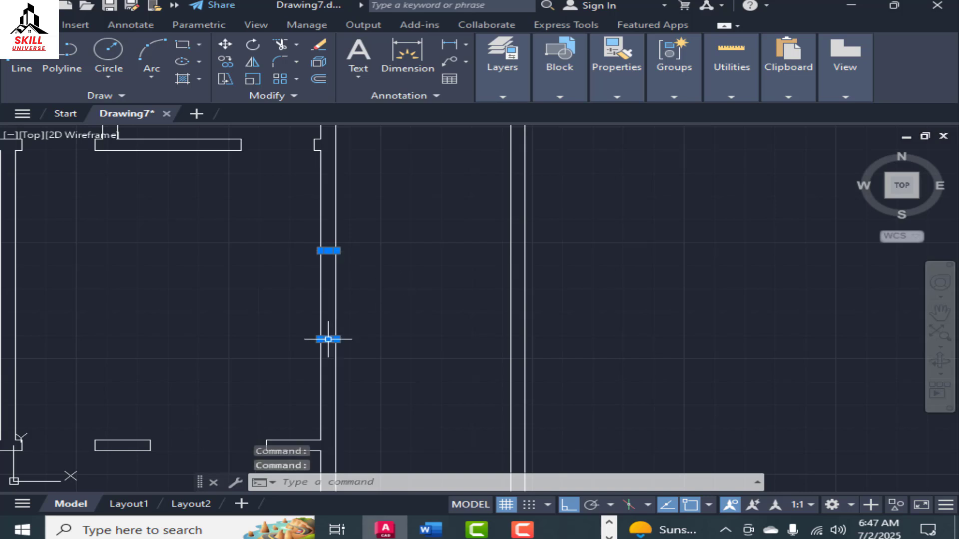
key(Delete)
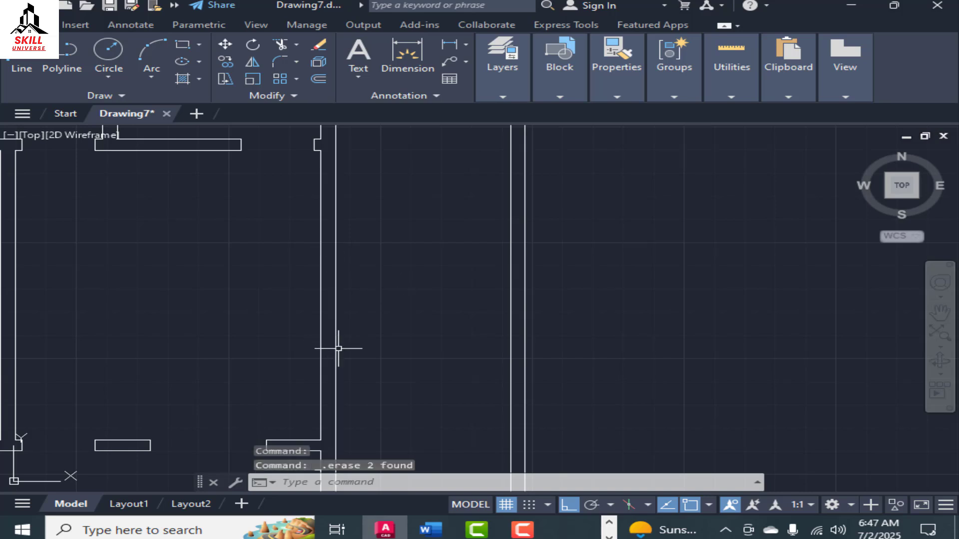
Draw a short horizontal line across that wall from the midpoint of its upper section's left face.
text(l)
key(Return)
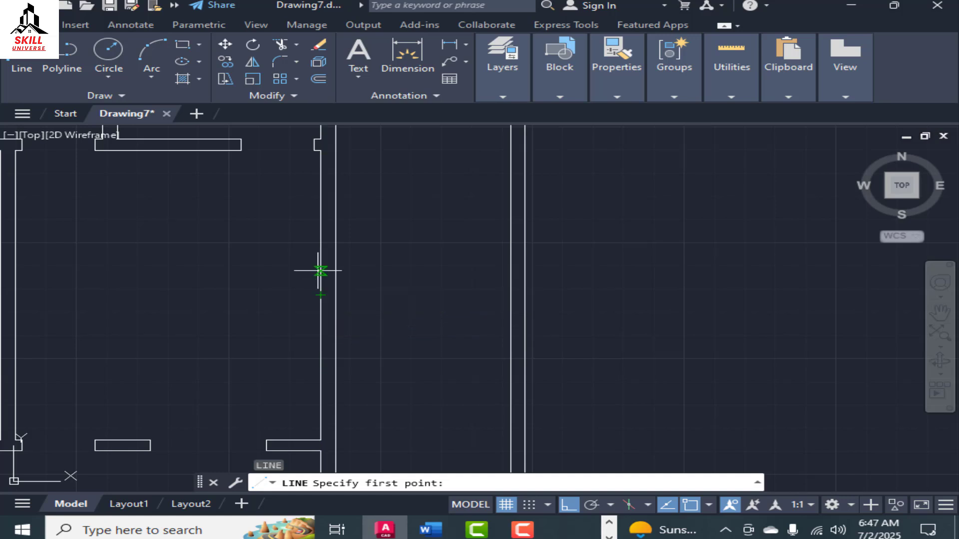
click(320, 294)
click(368, 296)
key(Escape)
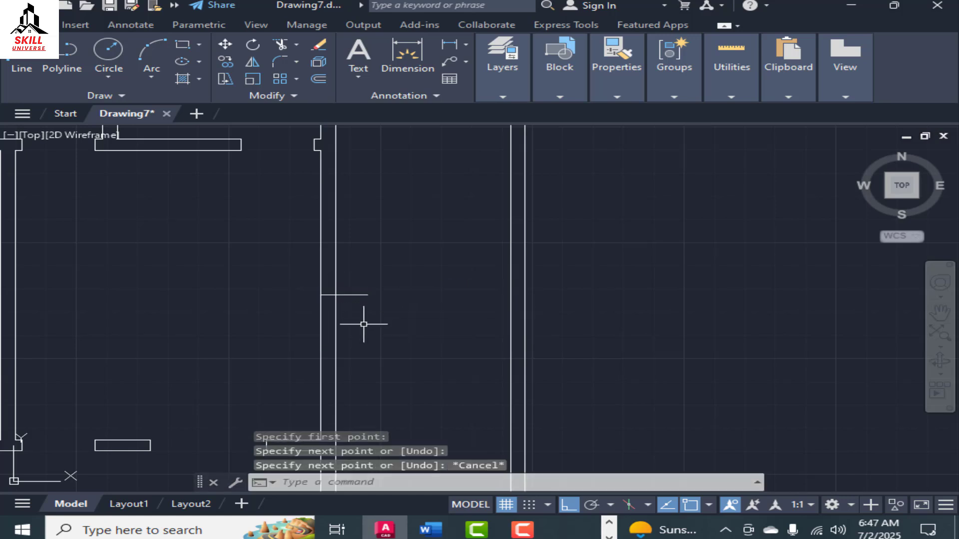
Offset the midpoint line 2' upward and 2' downward to mark the jambs of the opening.
text(of)
key(Return)
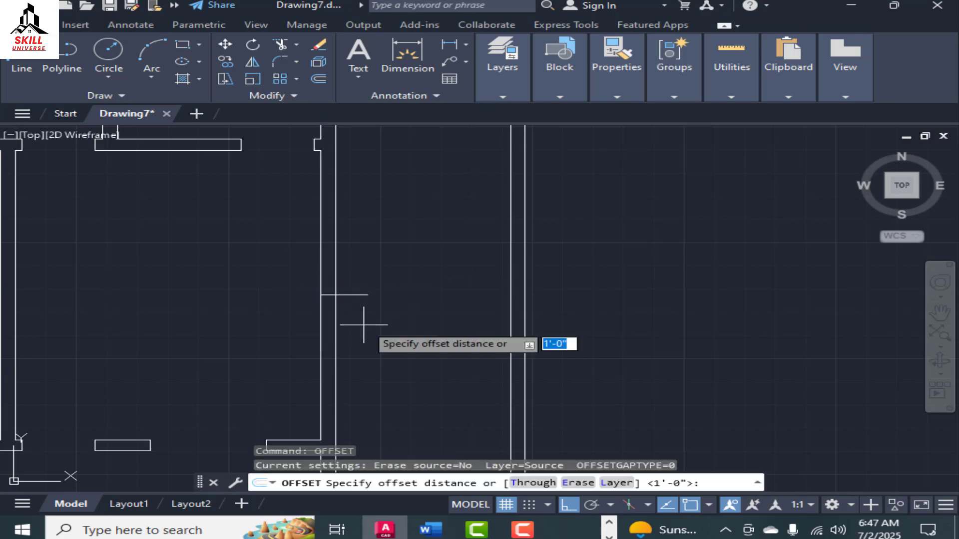
key(BackSpace)
text(2')
key(Return)
click(355, 295)
click(357, 235)
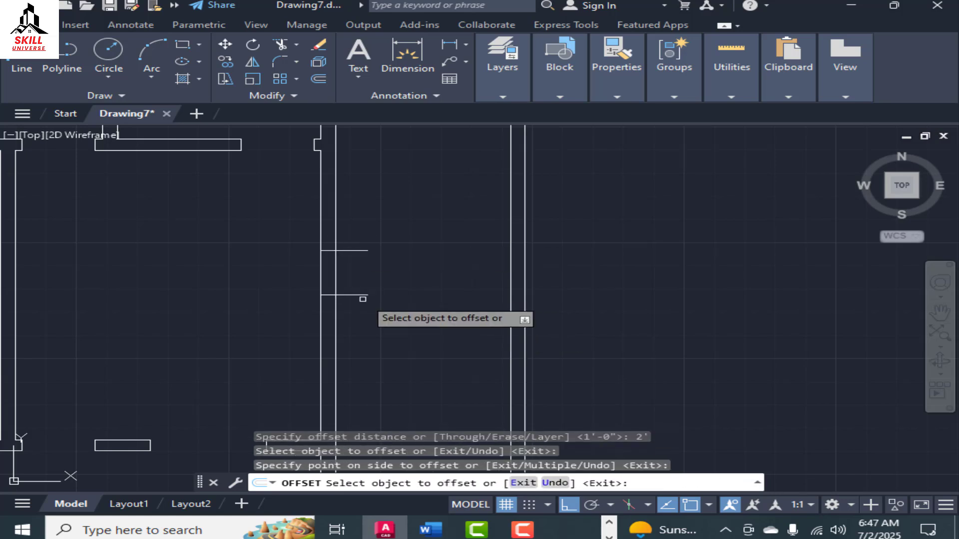
click(359, 295)
click(353, 331)
key(Escape)
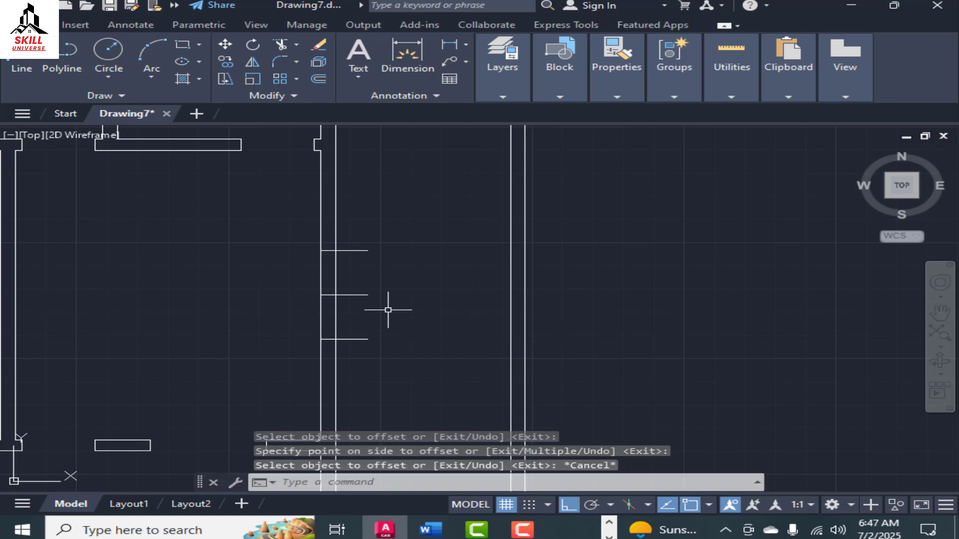
Trim the ends of the three horizontal lines that overhang the wall's right face.
text(tr)
key(Return)
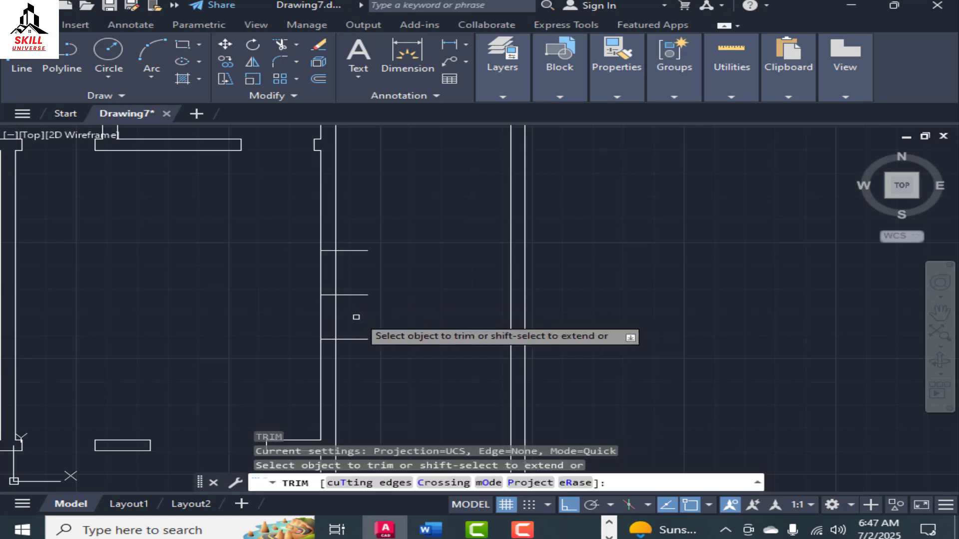
click(359, 227)
click(369, 377)
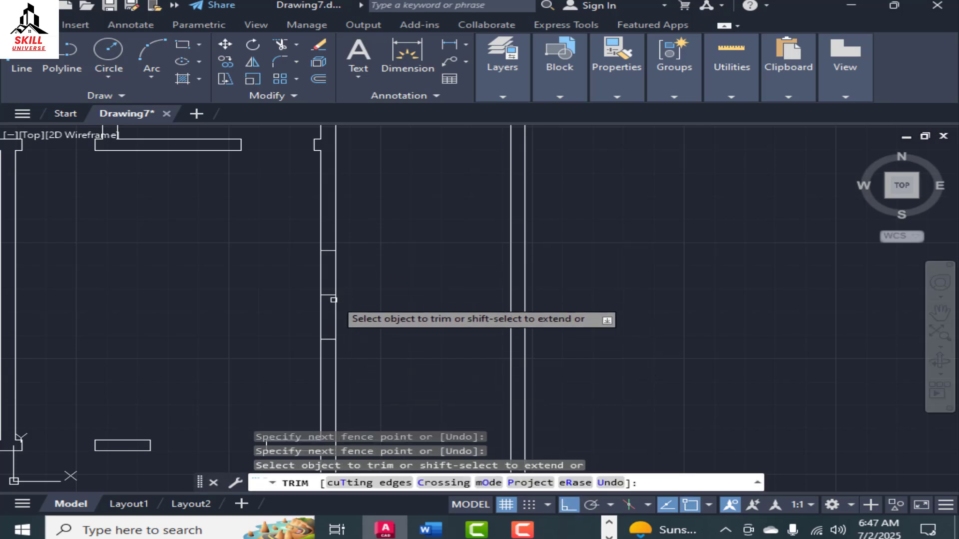
Trim away the centre line and both wall faces between the two jamb lines to open the doorway.
click(330, 295)
click(369, 293)
click(293, 300)
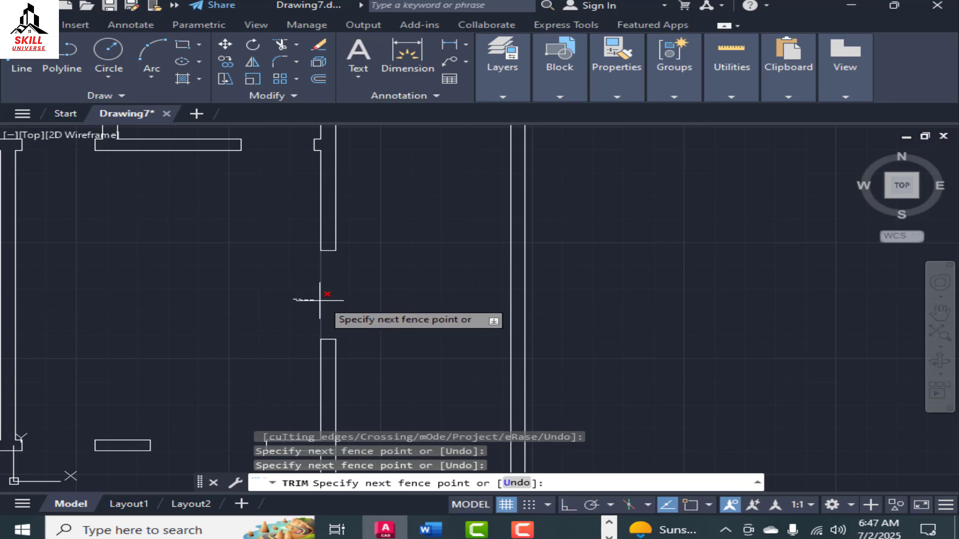
click(322, 301)
click(274, 301)
click(329, 289)
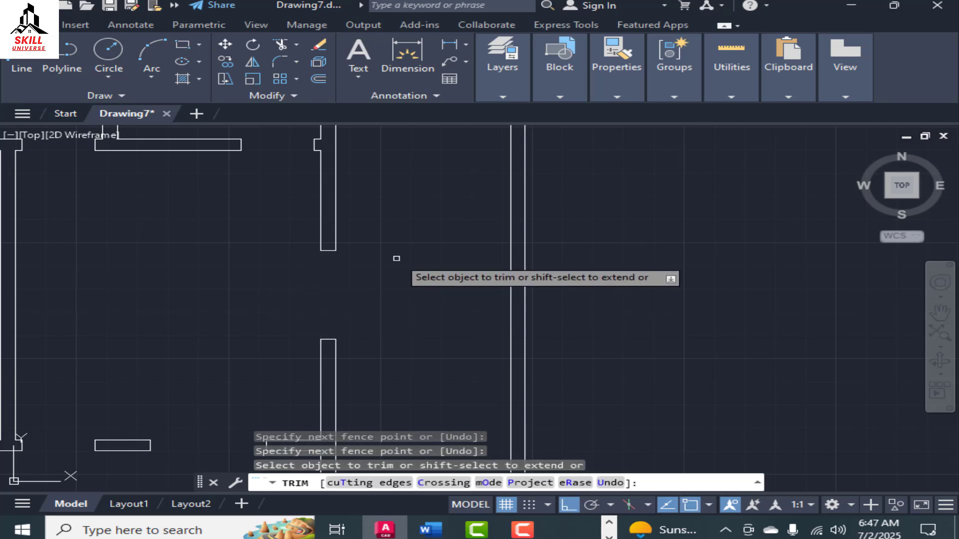
scroll(397, 258, down, 5)
key(Escape)
Erase the slightly slanted short line crossing the lower section of the same vertical wall.
scroll(392, 300, up, 6)
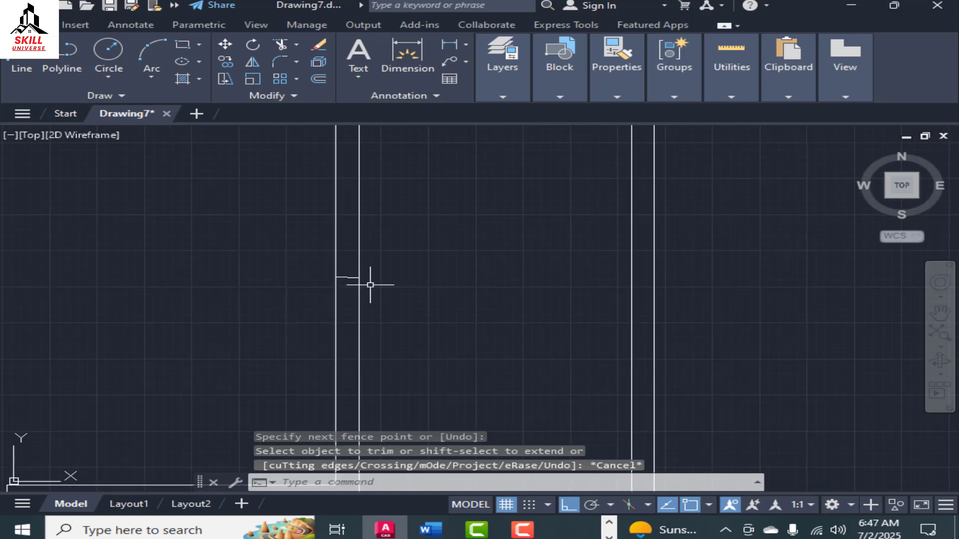
click(353, 278)
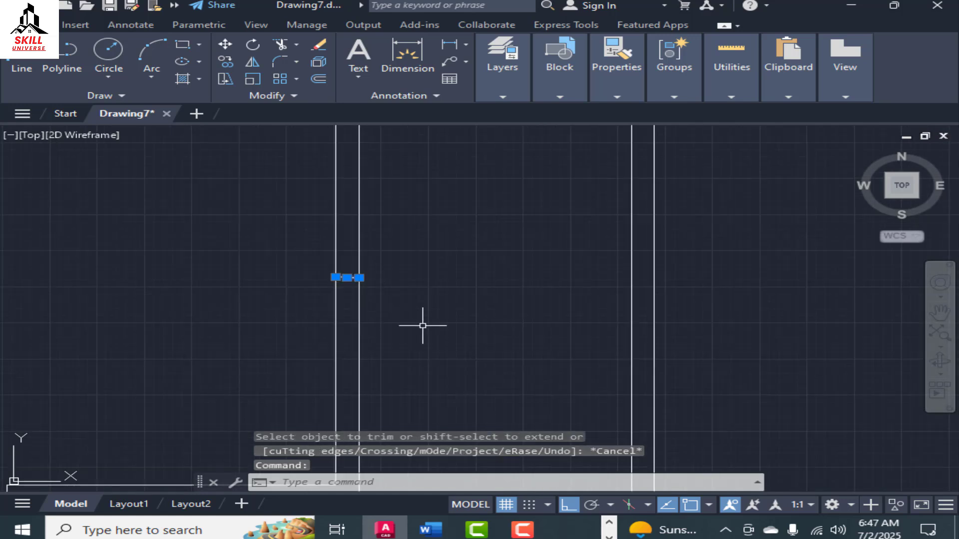
key(Delete)
Draw a horizontal line across the wall from the midpoint of its lower section's left face.
text(l)
key(Return)
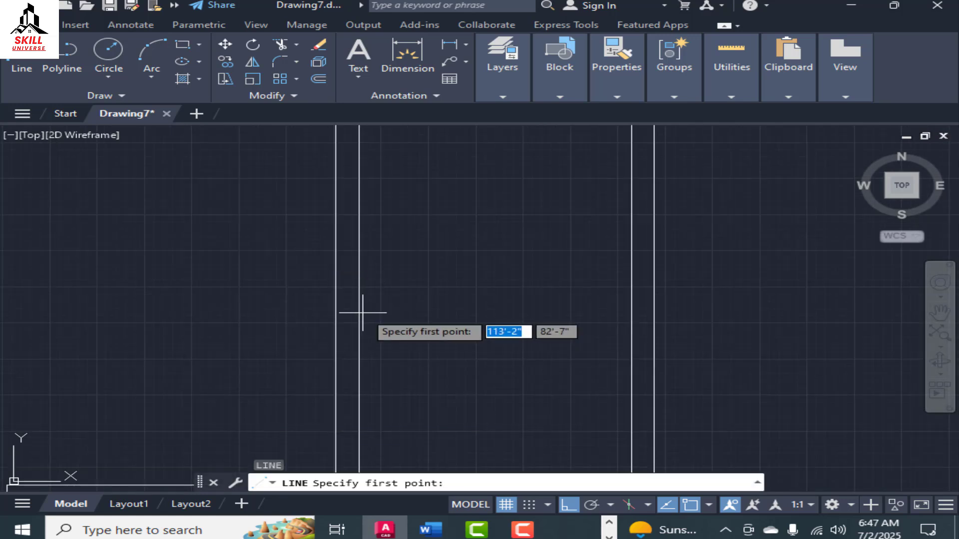
click(336, 278)
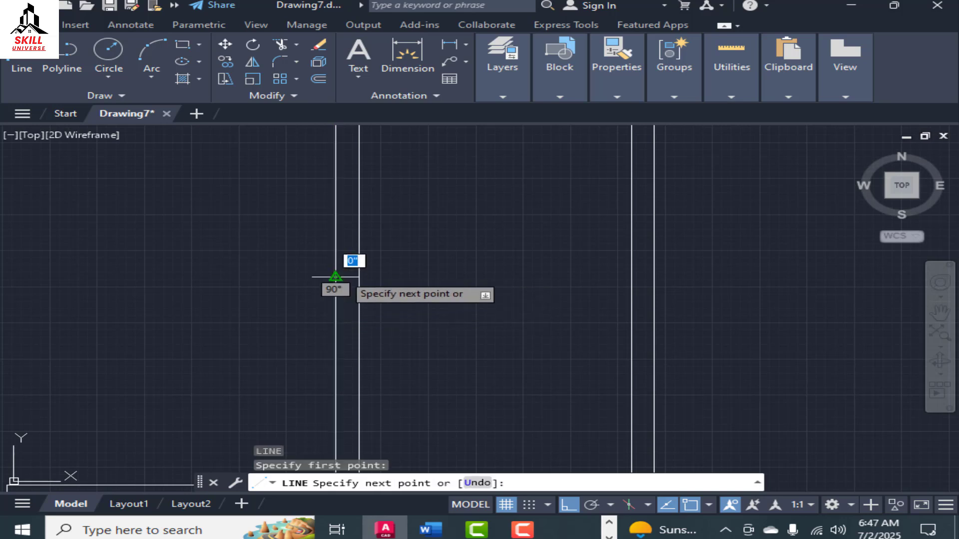
click(373, 275)
key(Escape)
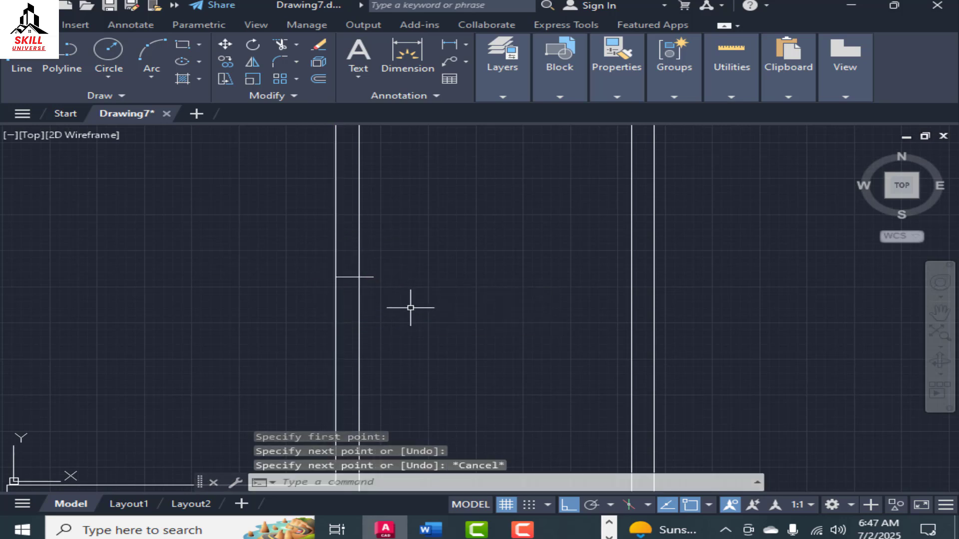
text(t)
key(Escape)
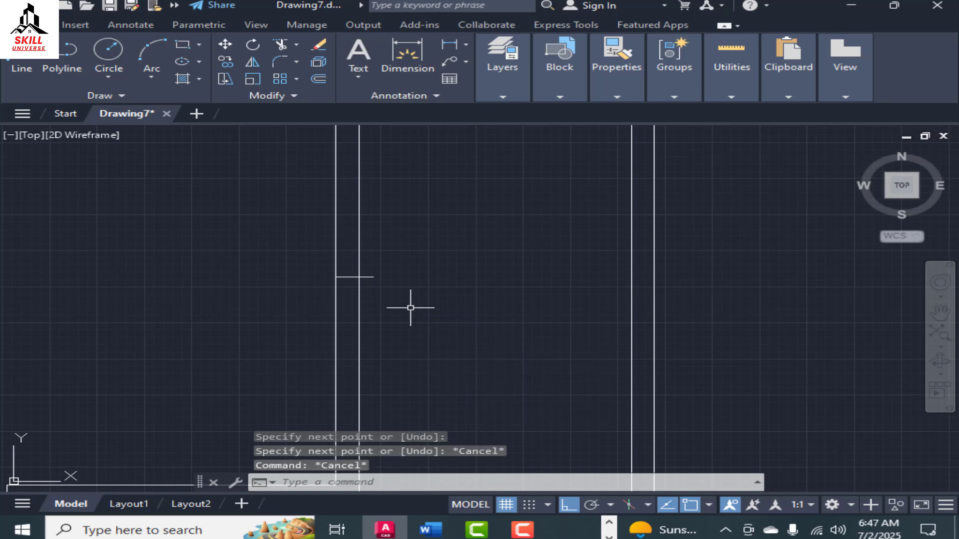
Offset the lower midpoint line by 2' on both sides to mark the second opening.
text(o)
key(Return)
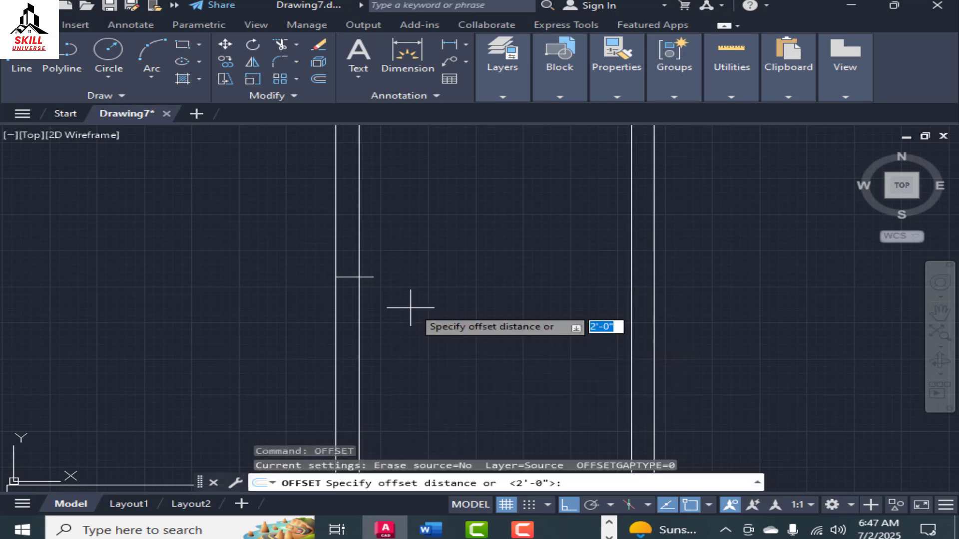
key(Return)
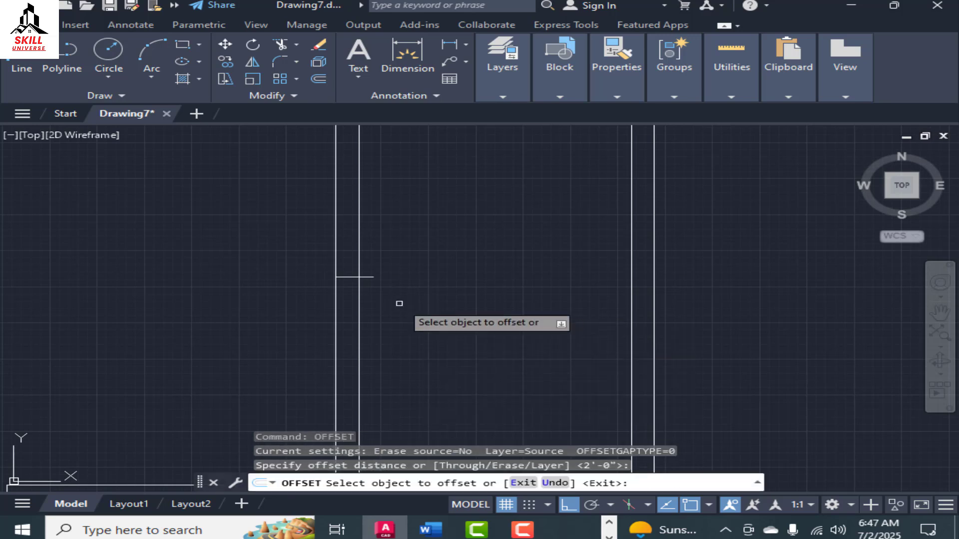
click(353, 277)
click(353, 280)
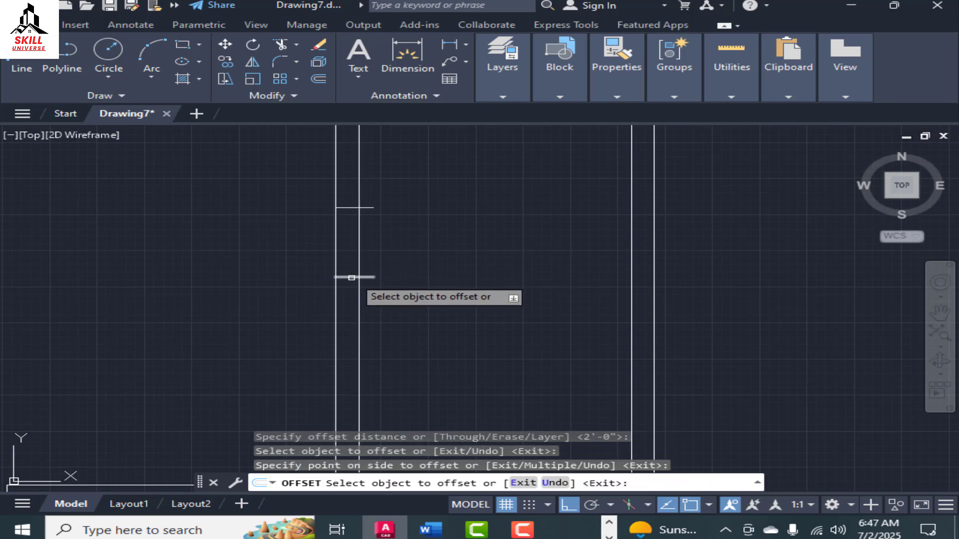
key(Escape)
Erase the centre line between the two new jamb lines in the lower wall section.
click(372, 264)
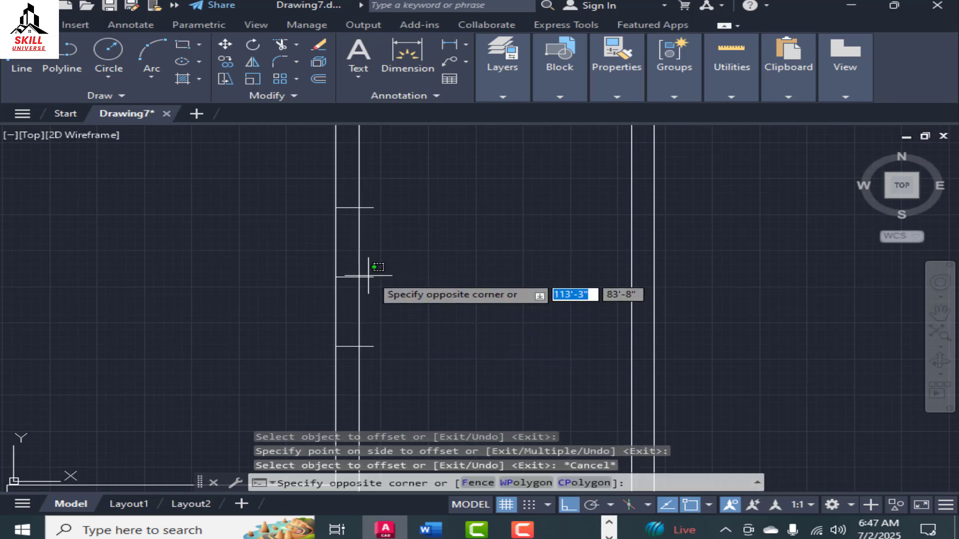
click(368, 280)
key(Delete)
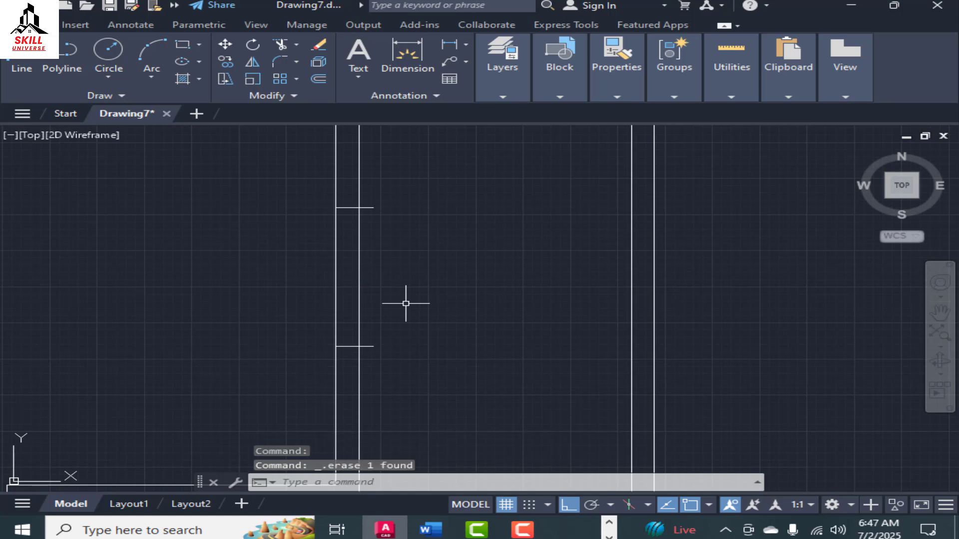
Trim the wall lines between the two lower jamb lines and the overhanging jamb ends to cut the second opening in the vertical wall.
text(tr)
key(Return)
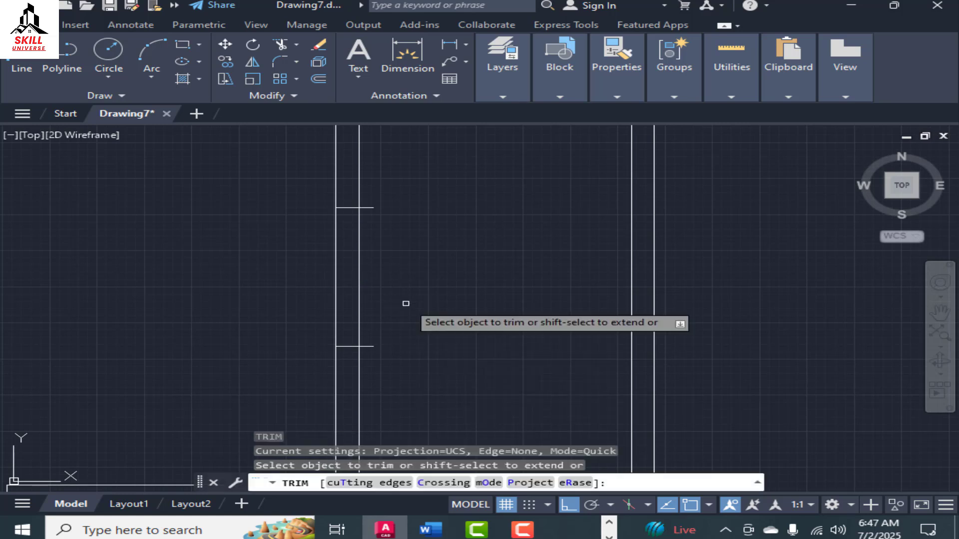
click(390, 272)
click(258, 270)
click(370, 209)
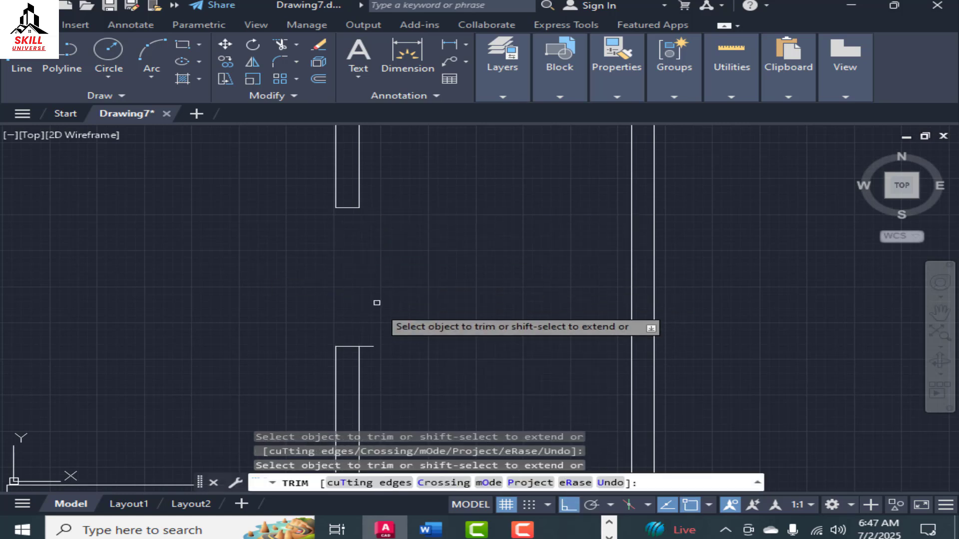
scroll(402, 304, down, 3)
scroll(456, 278, down, 2)
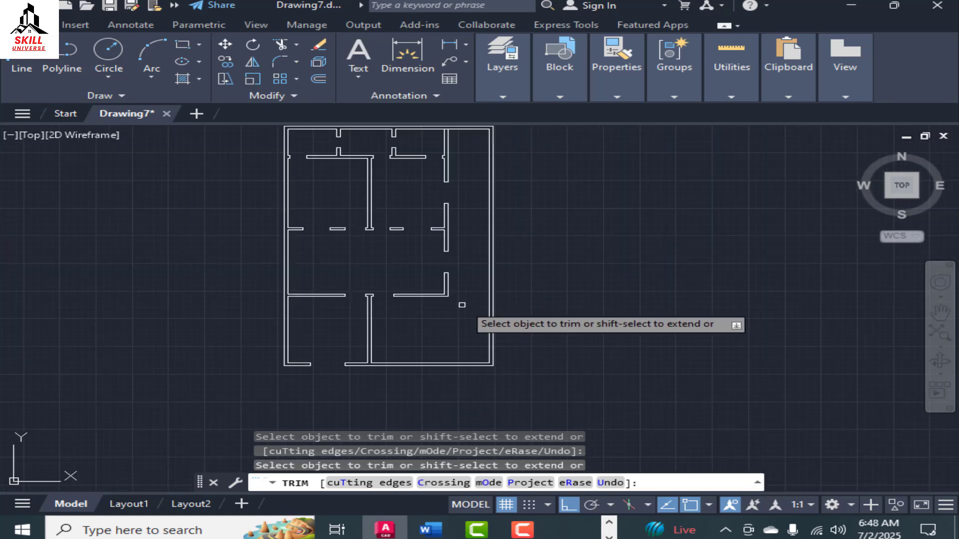
scroll(446, 335, down, 2)
scroll(403, 220, up, 2)
scroll(377, 211, down, 2)
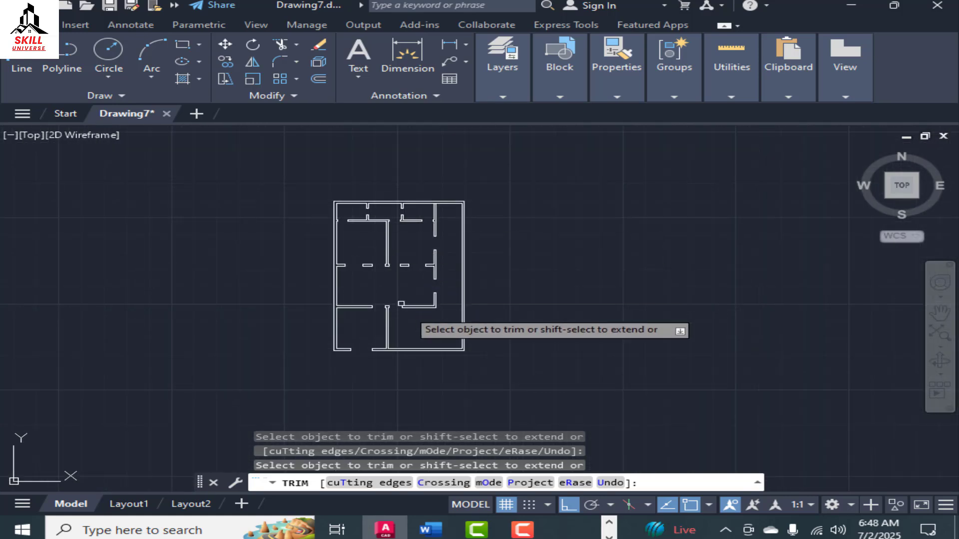
scroll(409, 318, up, 2)
key(Escape)
Review the whole floor plan to check the openings cut into its walls.
scroll(398, 197, up, 2)
scroll(349, 219, down, 2)
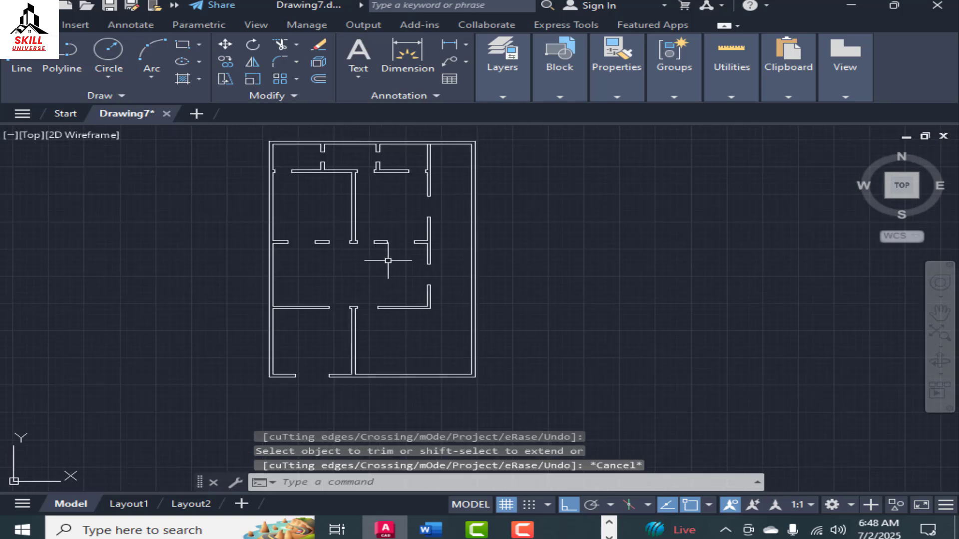
scroll(391, 260, up, 2)
scroll(294, 265, down, 2)
scroll(294, 265, down, 2)
scroll(416, 270, up, 4)
scroll(349, 276, down, 4)
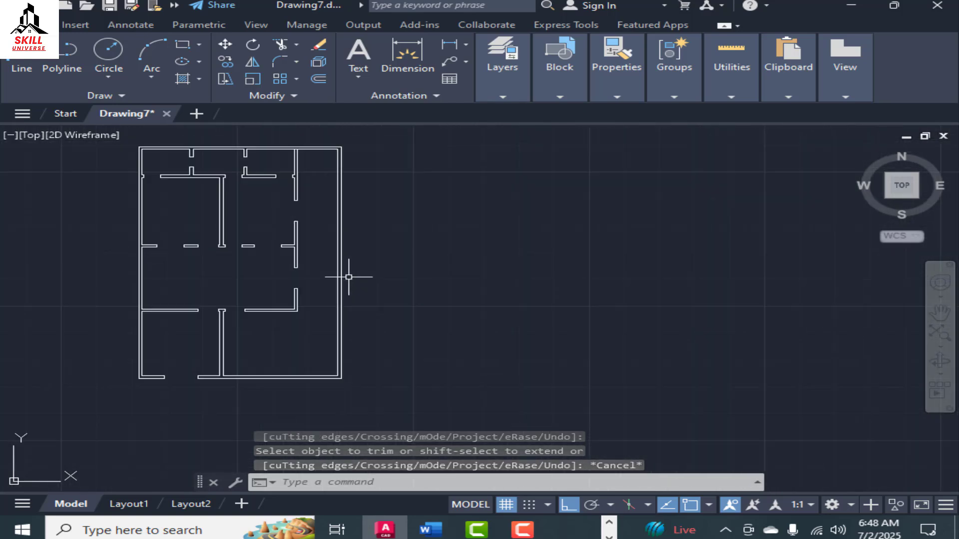
scroll(433, 254, up, 2)
scroll(359, 277, down, 2)
scroll(355, 279, up, 2)
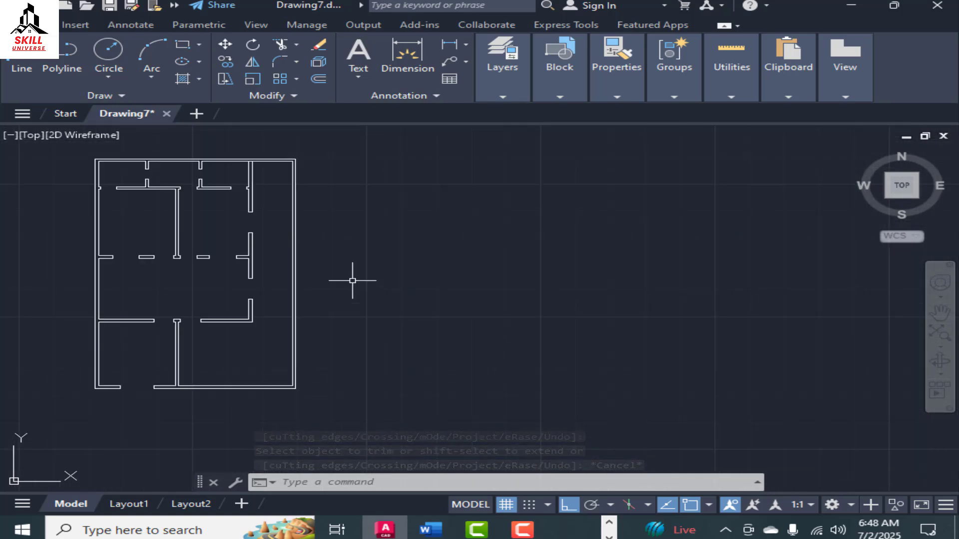
scroll(349, 288, down, 2)
Inspect the wall openings up close in the middle rooms, the small upper rooms and the front wall.
scroll(203, 275, up, 4)
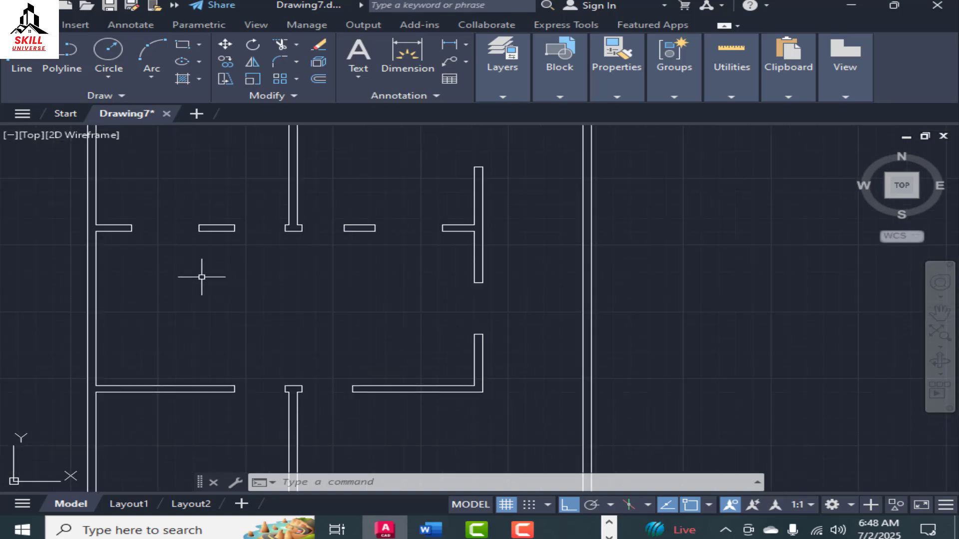
scroll(317, 305, down, 4)
scroll(261, 226, up, 4)
scroll(300, 300, down, 3)
scroll(359, 238, up, 6)
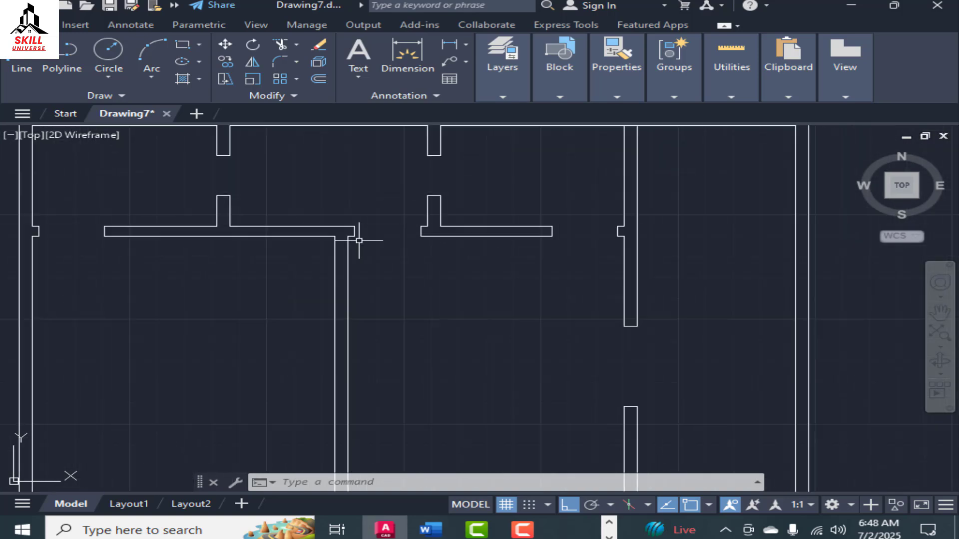
scroll(400, 260, down, 2)
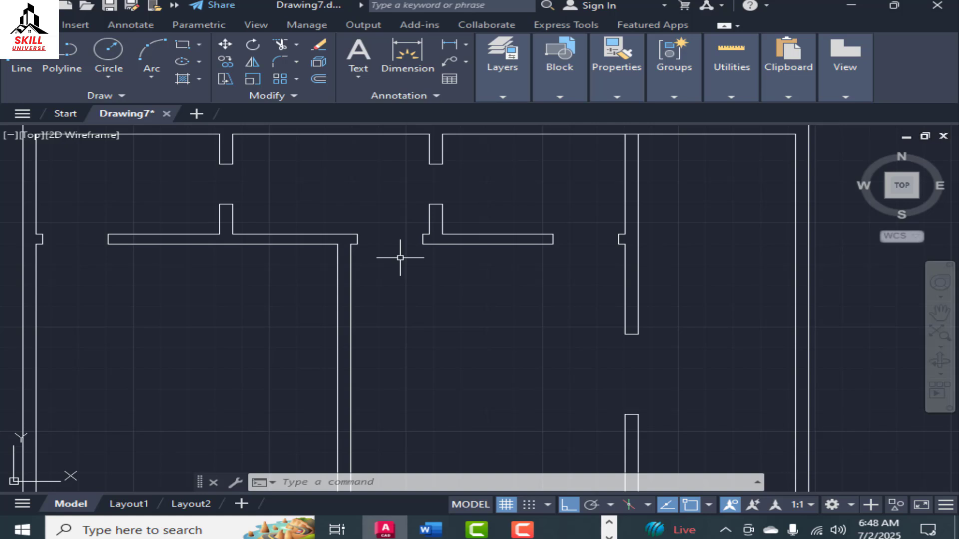
scroll(396, 188, down, 5)
scroll(360, 287, up, 4)
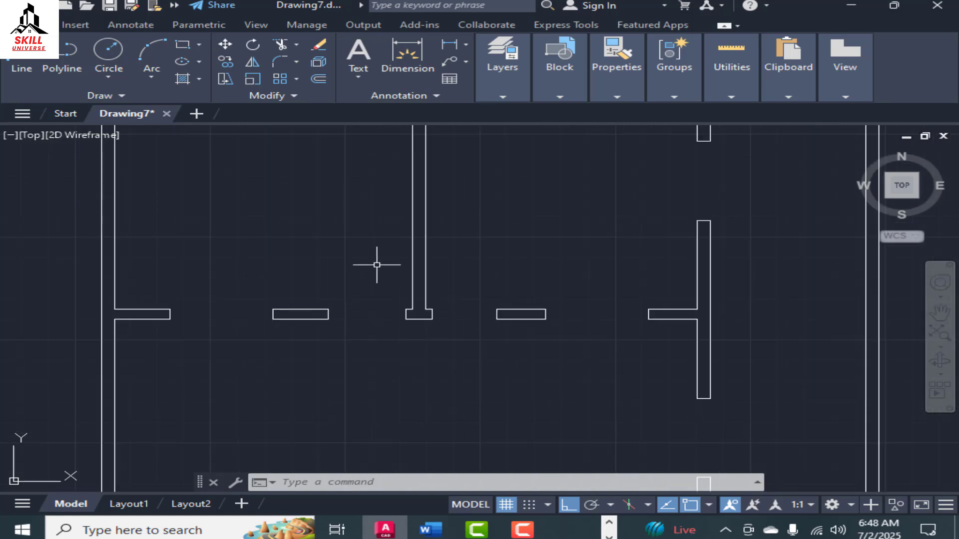
scroll(372, 283, down, 4)
scroll(316, 300, up, 2)
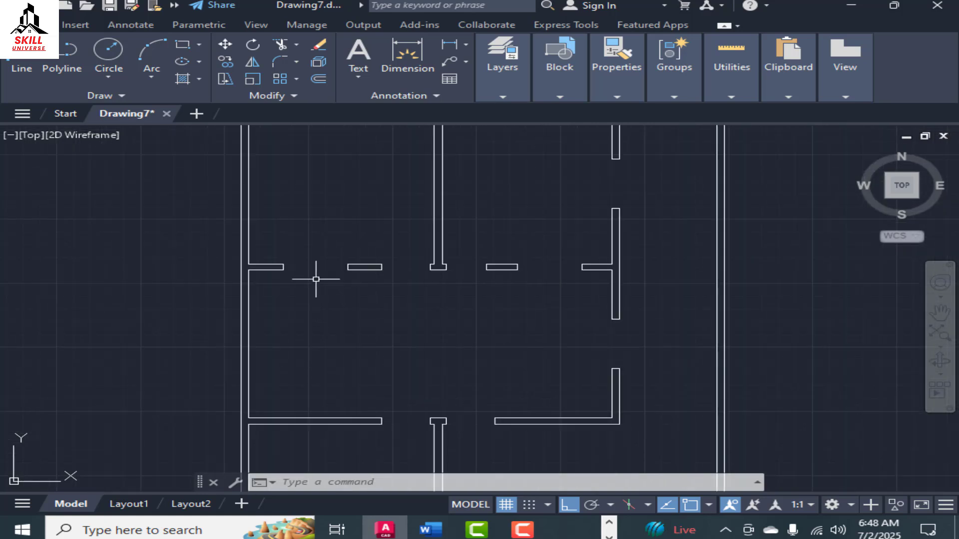
scroll(330, 290, down, 2)
scroll(349, 304, down, 2)
scroll(368, 428, up, 2)
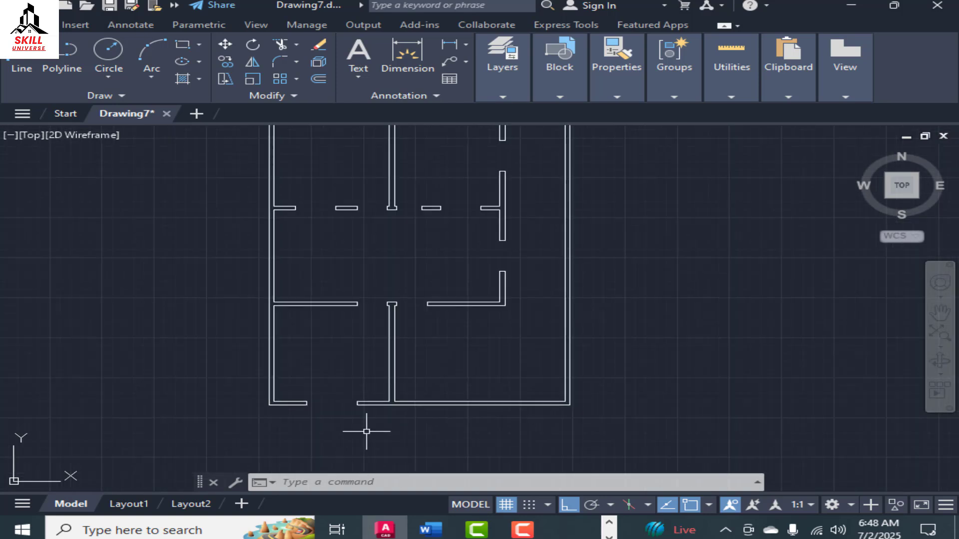
scroll(343, 440, down, 2)
scroll(332, 265, up, 2)
scroll(381, 216, down, 1)
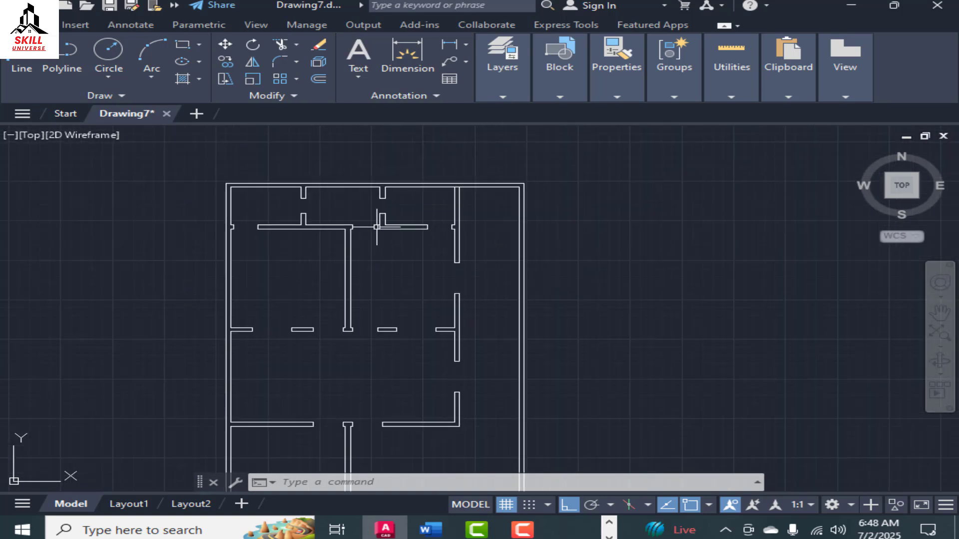
scroll(310, 205, up, 1)
scroll(293, 205, up, 3)
scroll(294, 207, down, 2)
scroll(279, 208, up, 2)
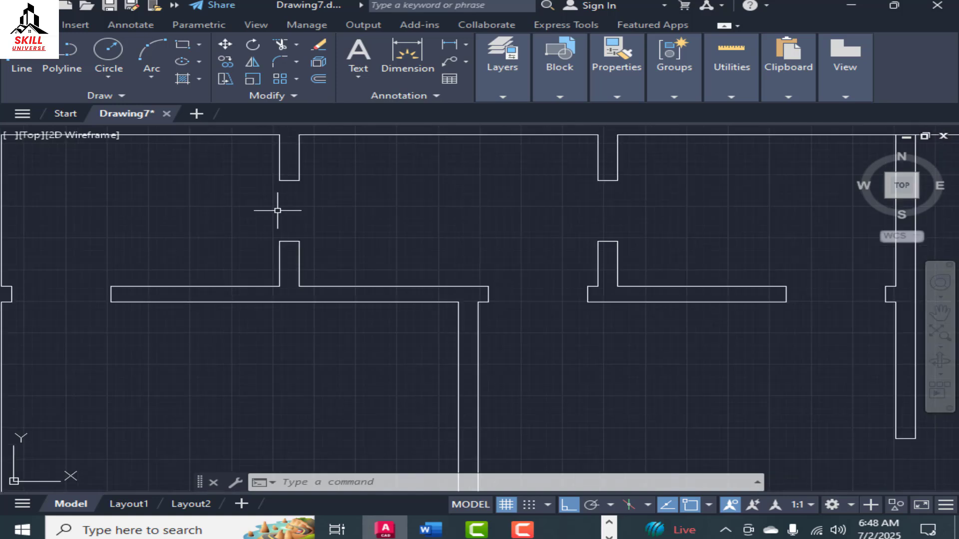
scroll(296, 208, down, 1)
scroll(467, 274, down, 5)
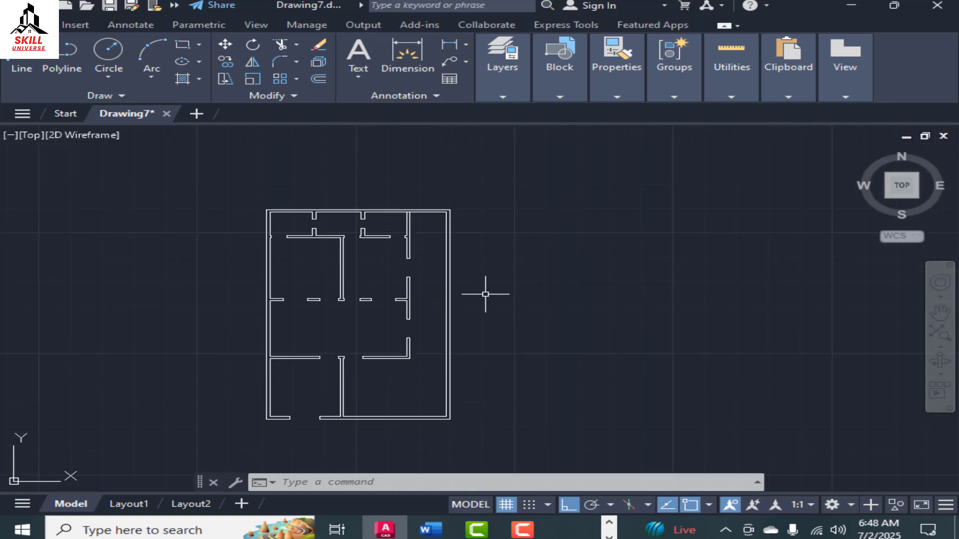
Examine the openings around the upper rooms, where doors and windows belong.
scroll(507, 301, up, 2)
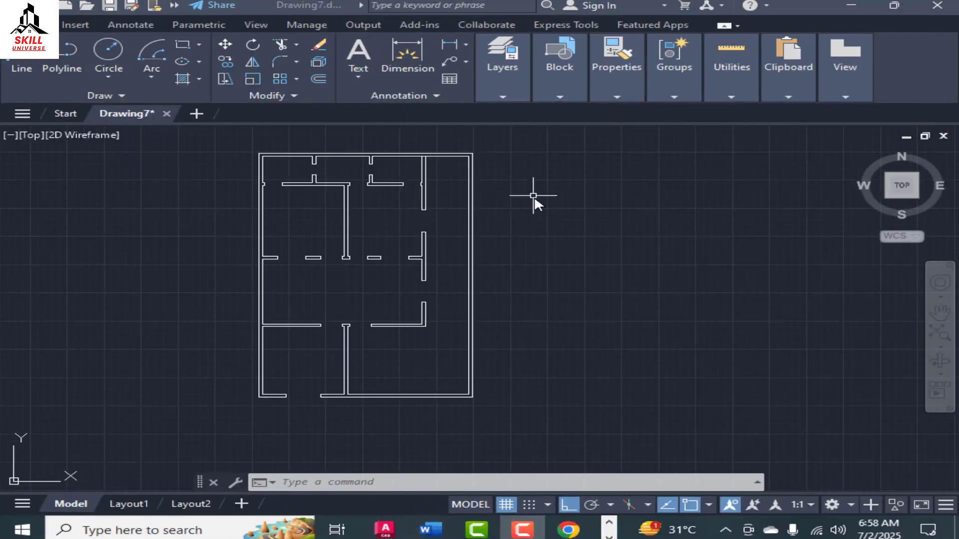
scroll(533, 196, down, 2)
scroll(415, 279, up, 6)
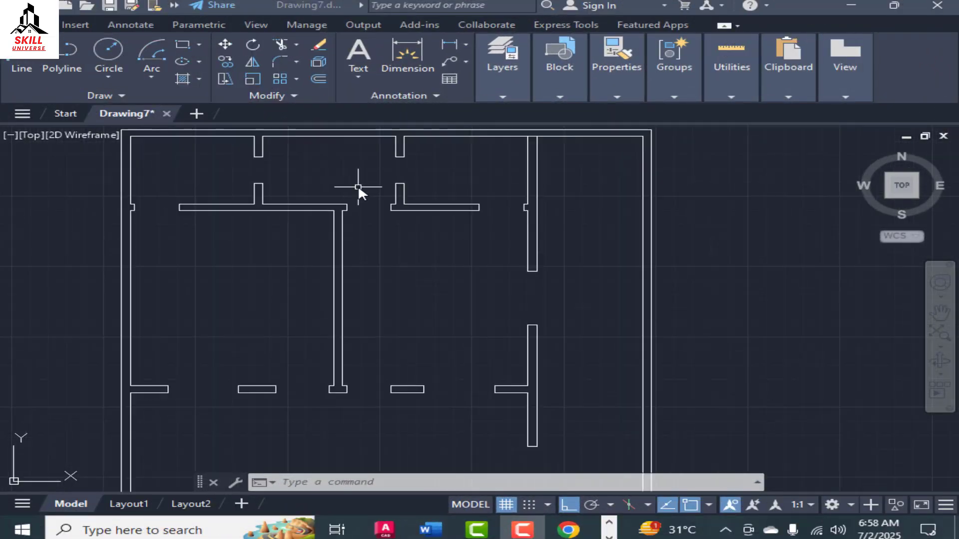
scroll(226, 188, down, 4)
scroll(342, 244, up, 2)
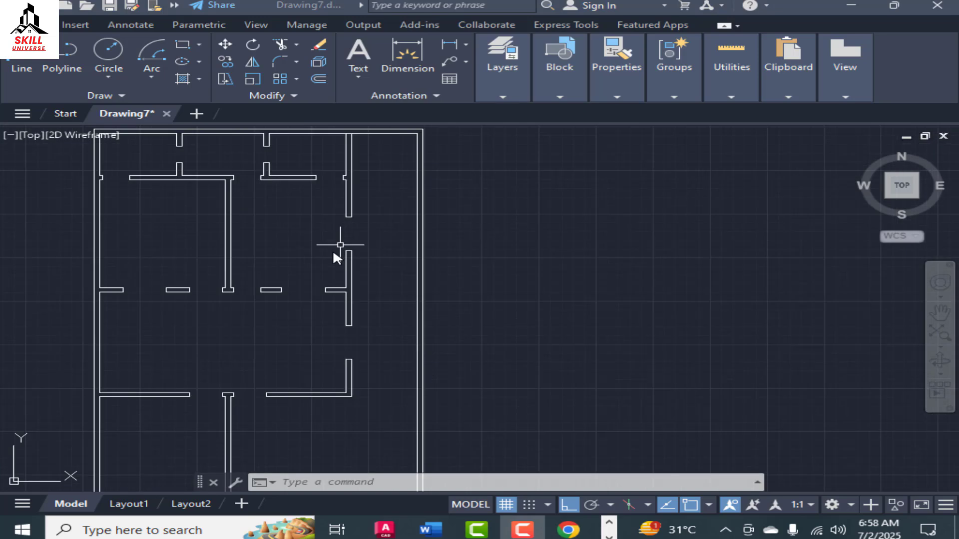
scroll(333, 252, down, 2)
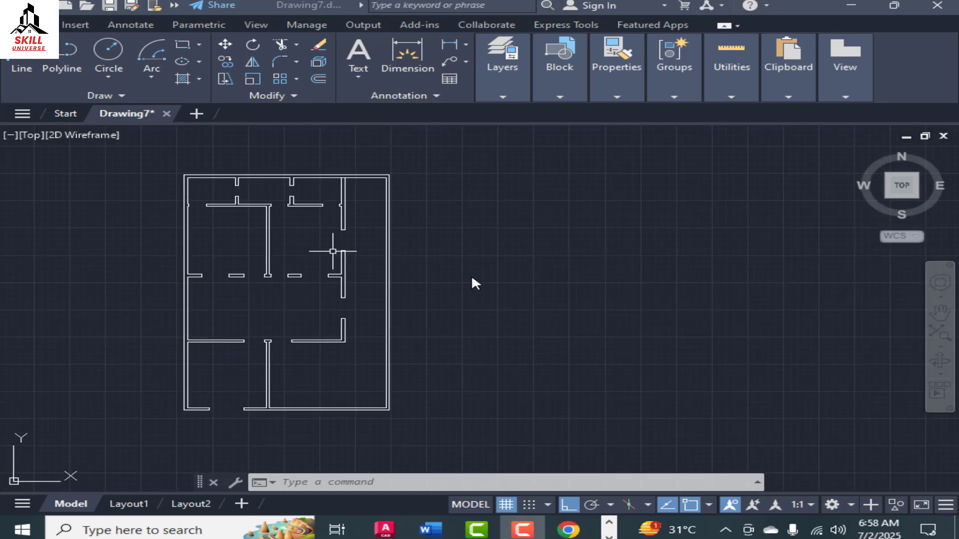
scroll(320, 292, down, 2)
scroll(455, 287, up, 2)
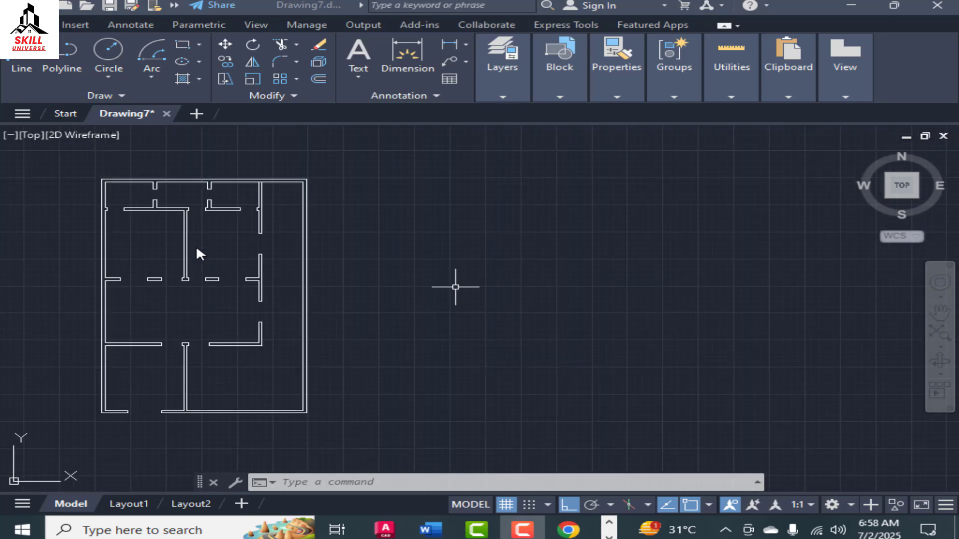
scroll(138, 197, up, 4)
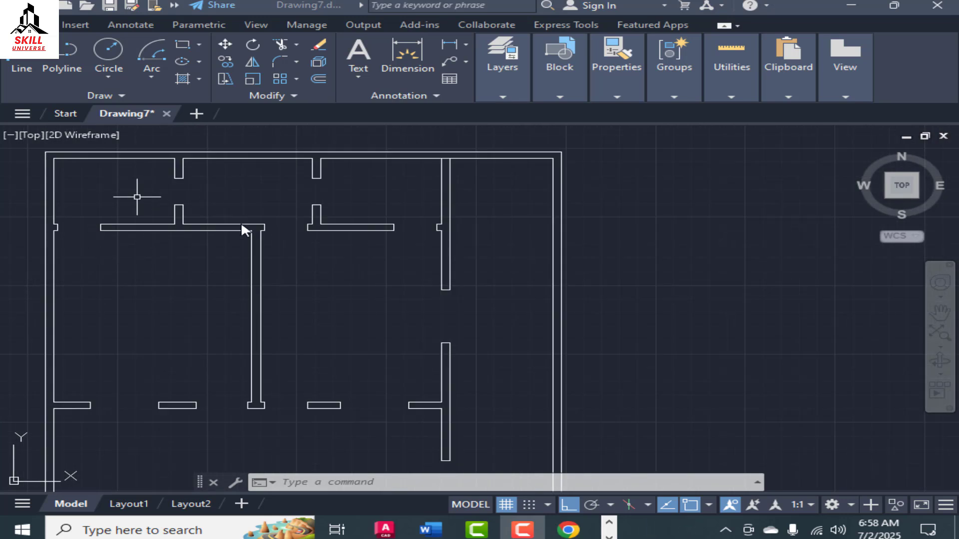
scroll(137, 197, down, 2)
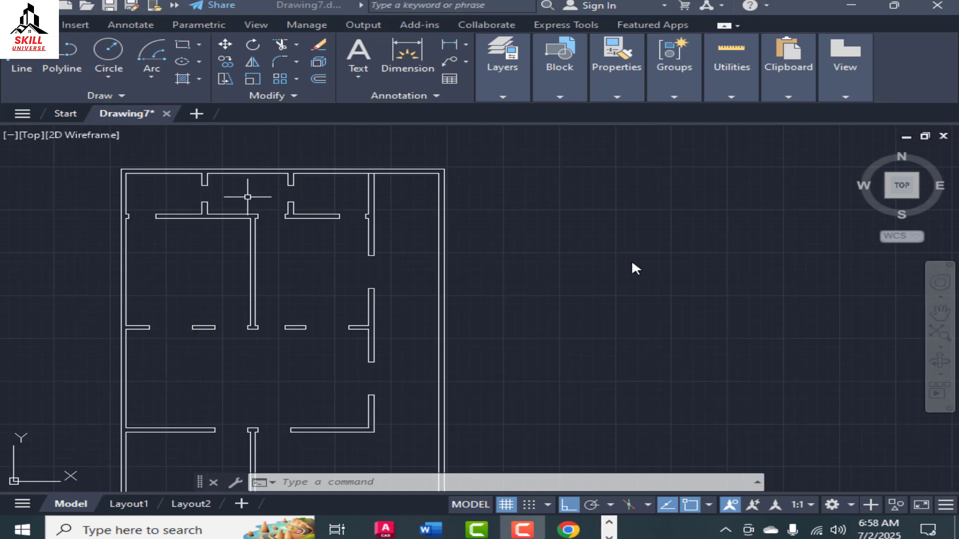
Inspect the gap between the upper horizontal wall and the long vertical partition on the plan's right side.
scroll(632, 262, up, 3)
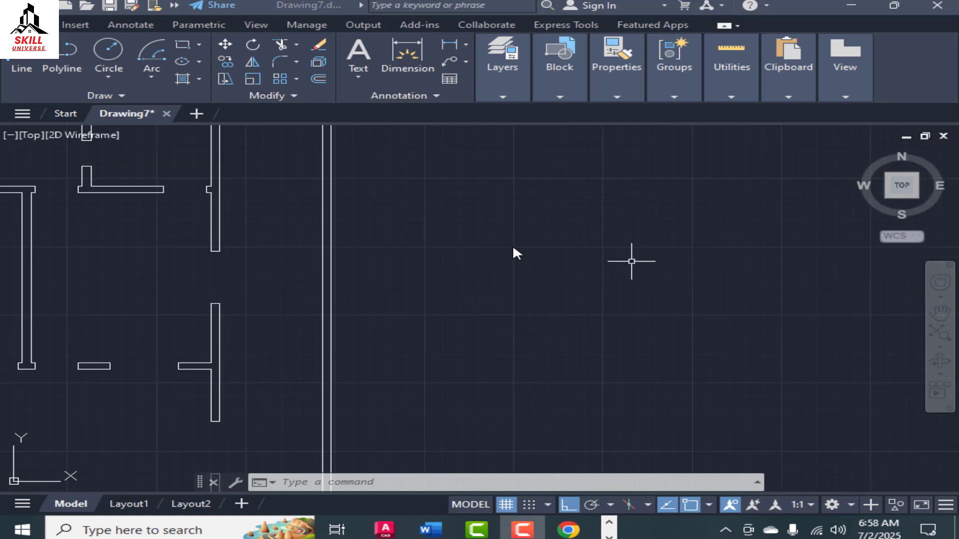
scroll(189, 193, up, 3)
scroll(295, 257, down, 1)
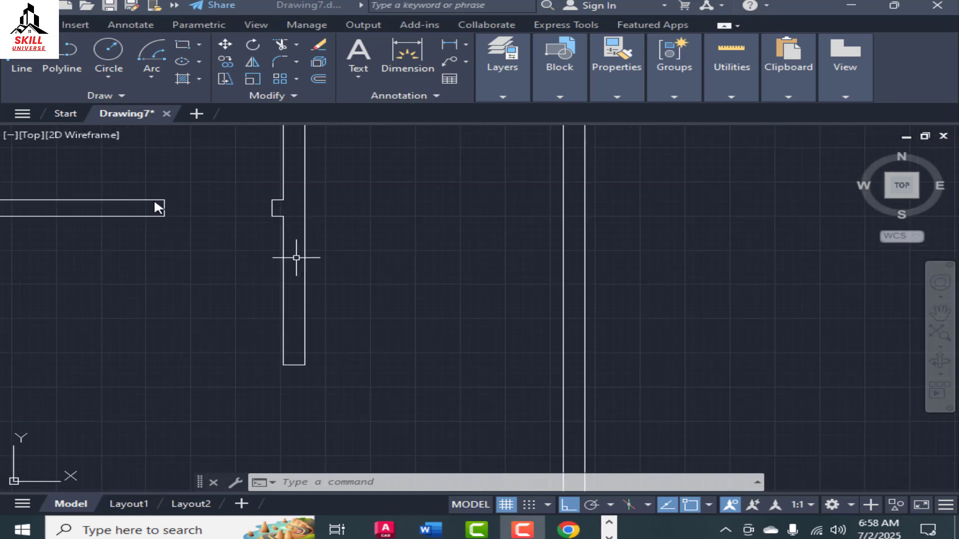
scroll(154, 199, up, 1)
scroll(235, 221, down, 4)
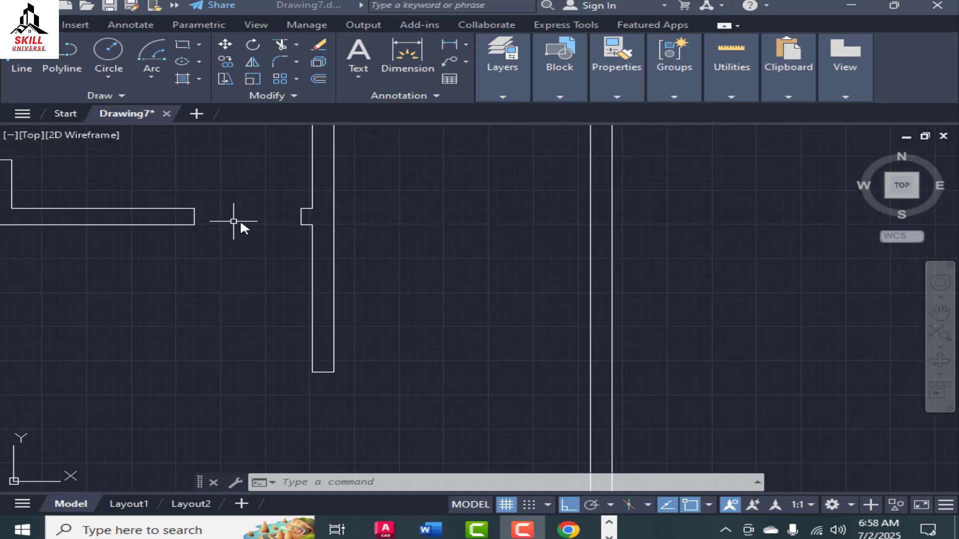
scroll(199, 208, up, 4)
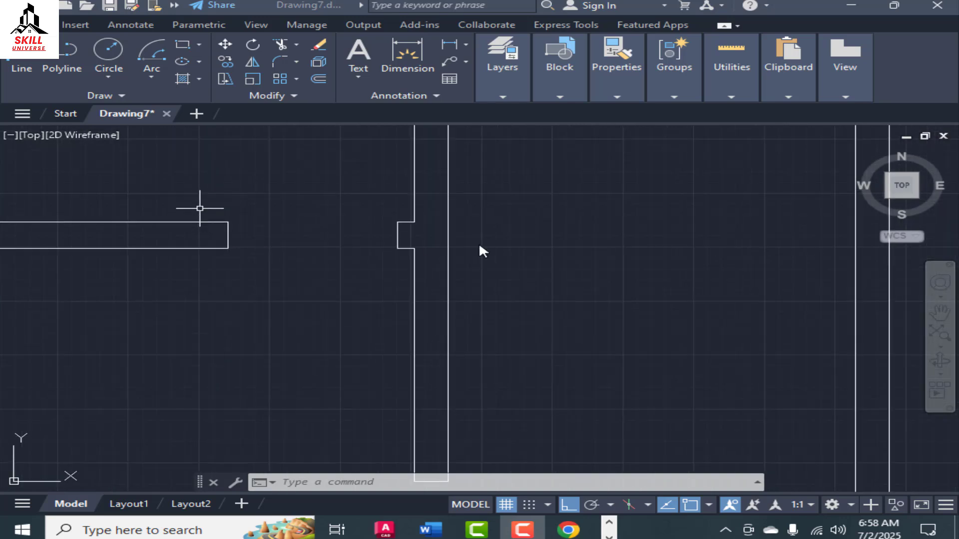
scroll(404, 242, down, 8)
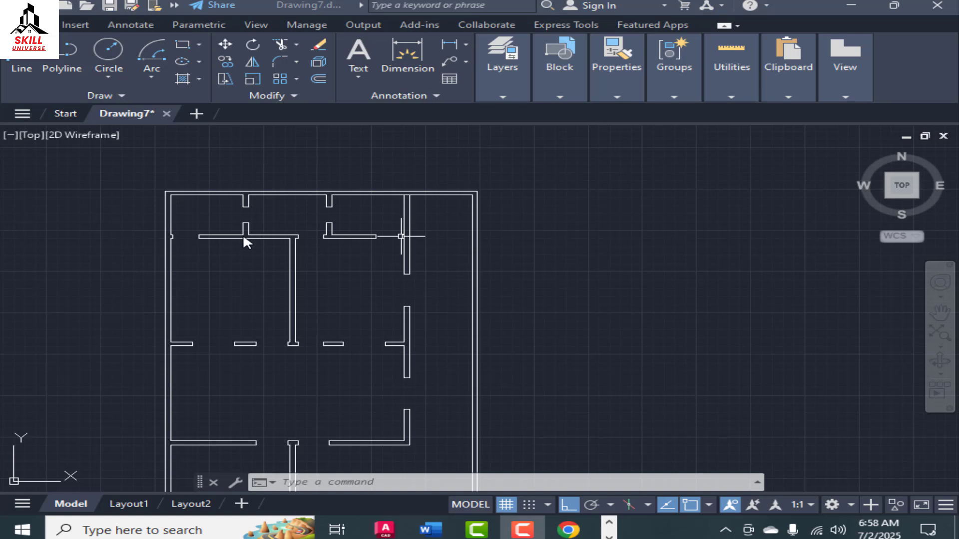
Examine the openings in the lower rooms and the entrance gap in the front wall.
scroll(385, 240, down, 5)
scroll(342, 307, up, 5)
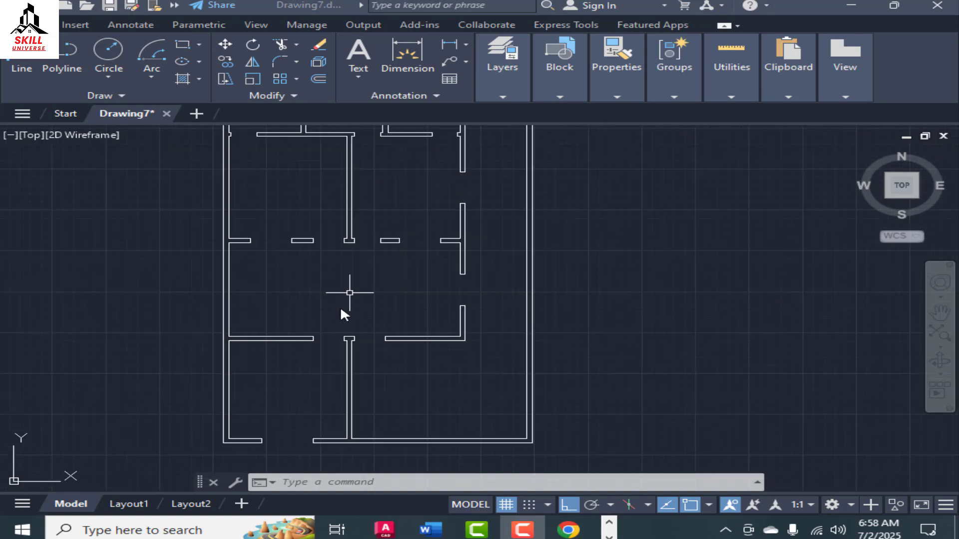
scroll(373, 331, down, 2)
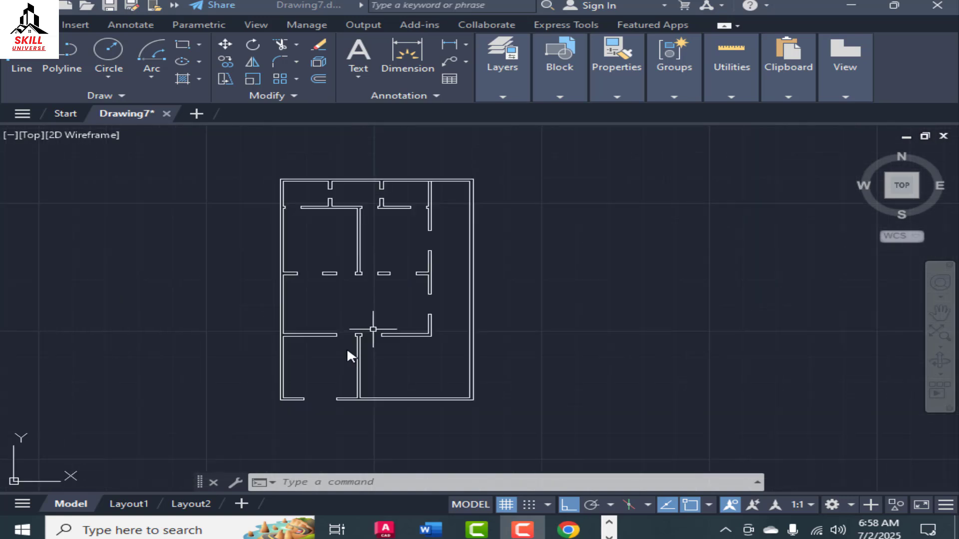
scroll(322, 389, up, 2)
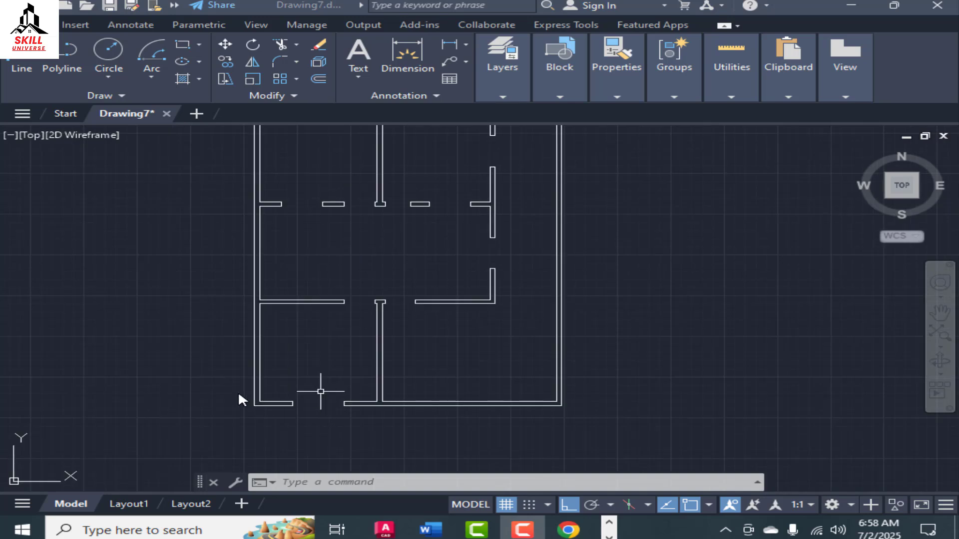
scroll(239, 396, down, 5)
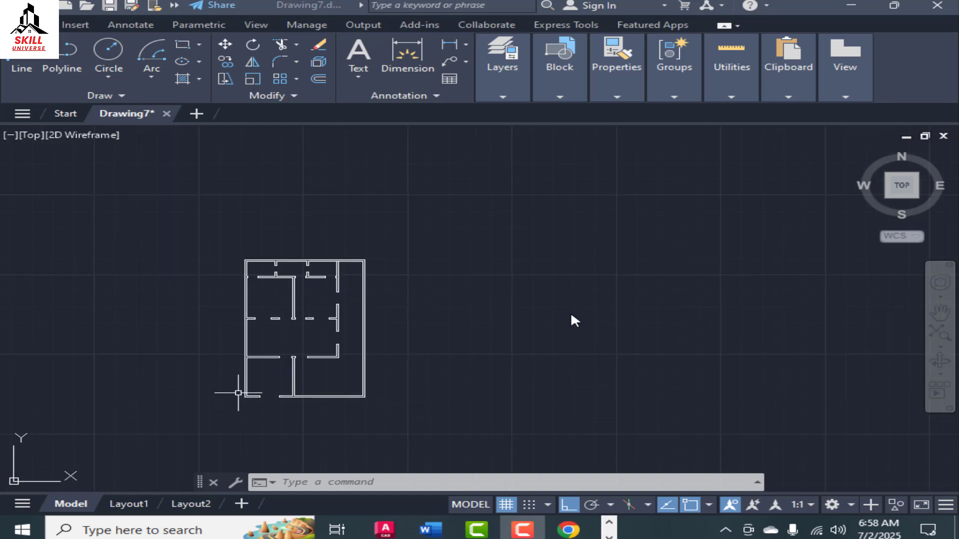
scroll(526, 310, up, 3)
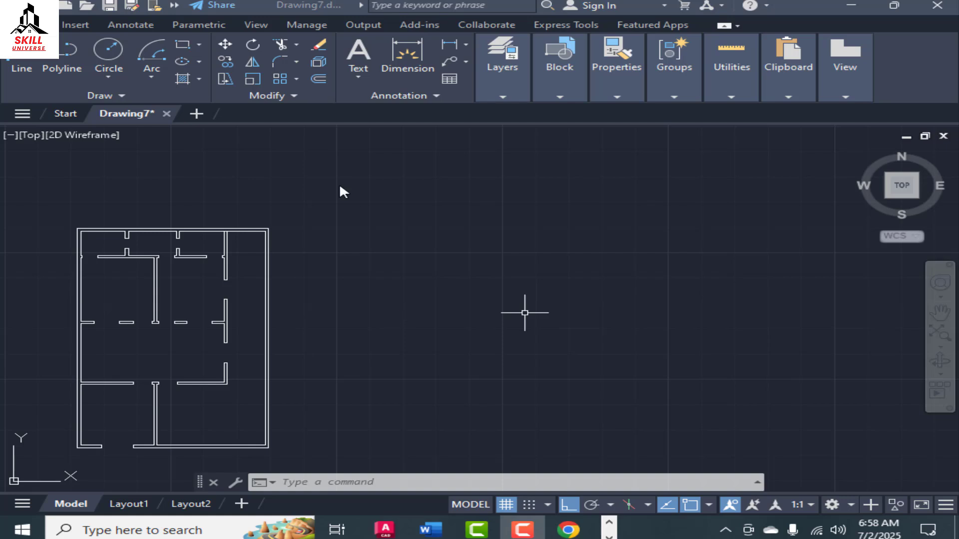
Draw a rectangle 2" wide and 6" high in the empty space to the right of the floor plan.
scroll(402, 290, down, 4)
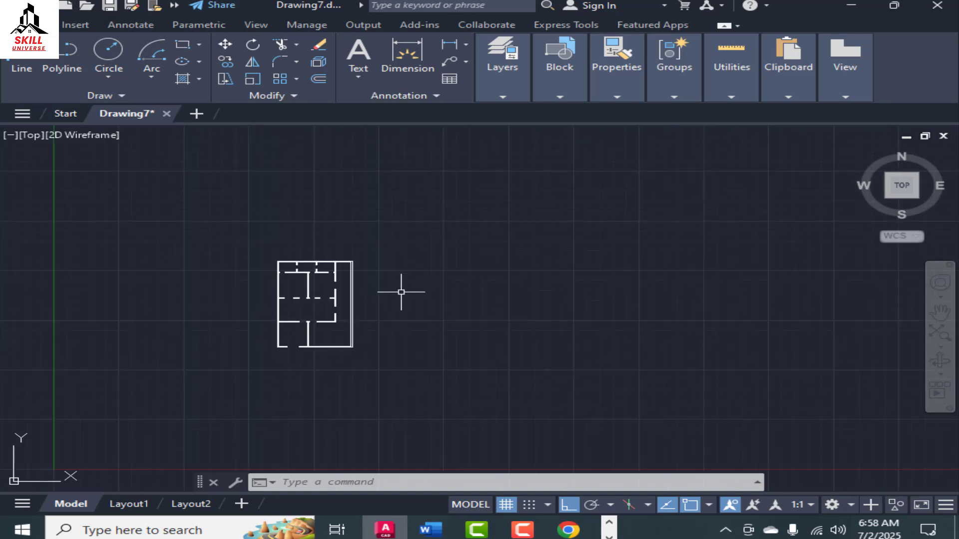
scroll(401, 294, up, 6)
text(REC)
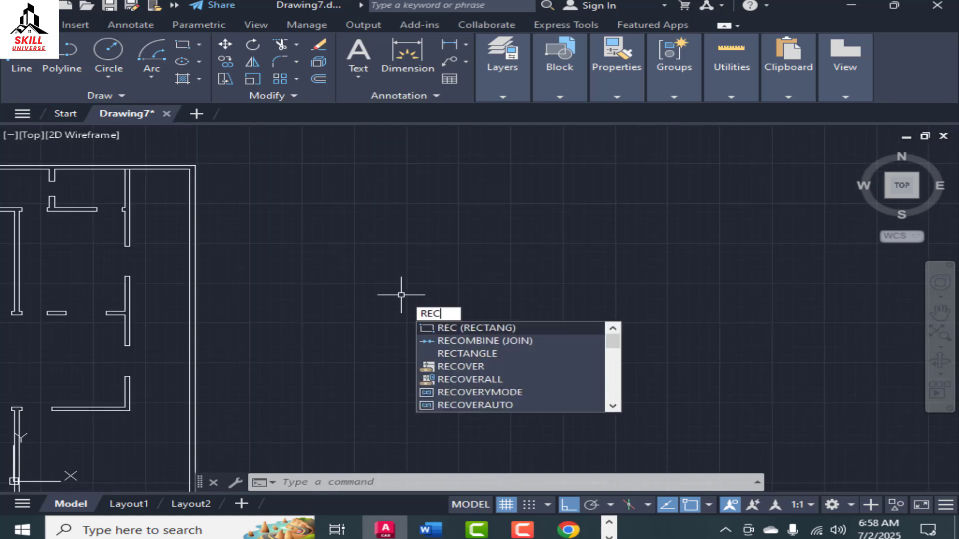
key(Return)
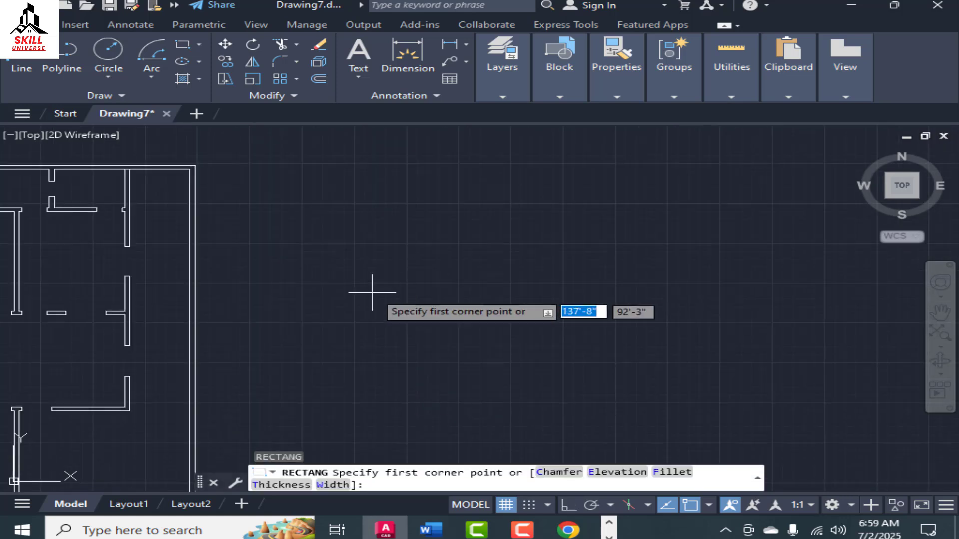
click(352, 279)
scroll(385, 305, up, 6)
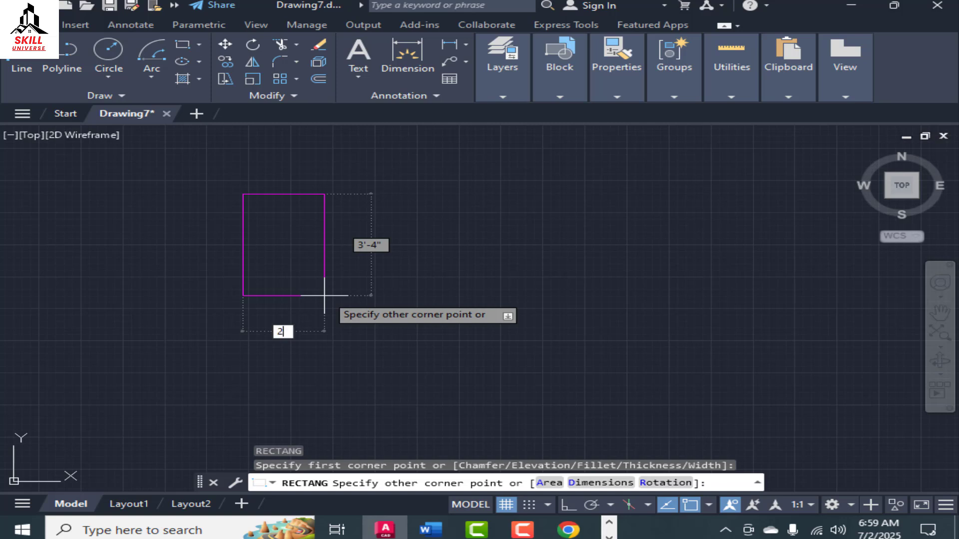
key(Tab)
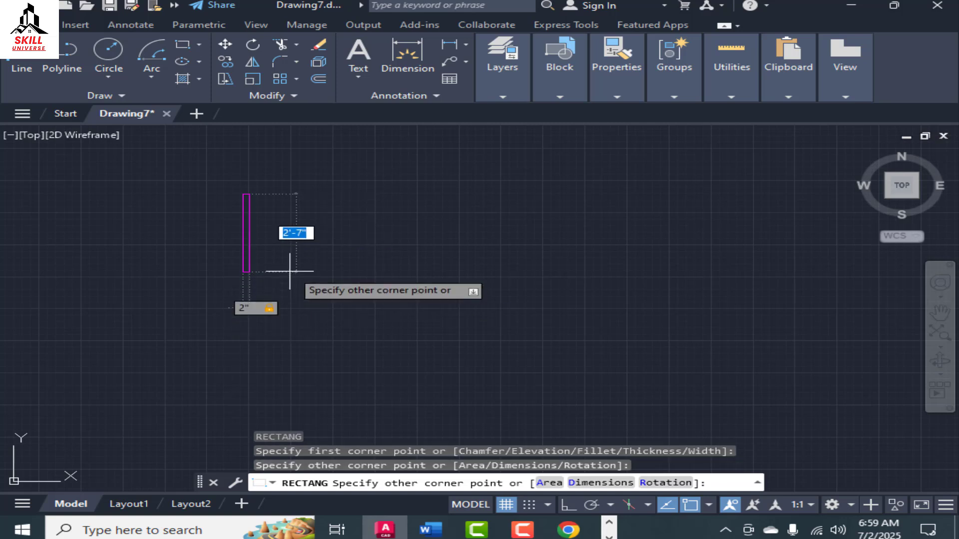
scroll(285, 265, up, 1)
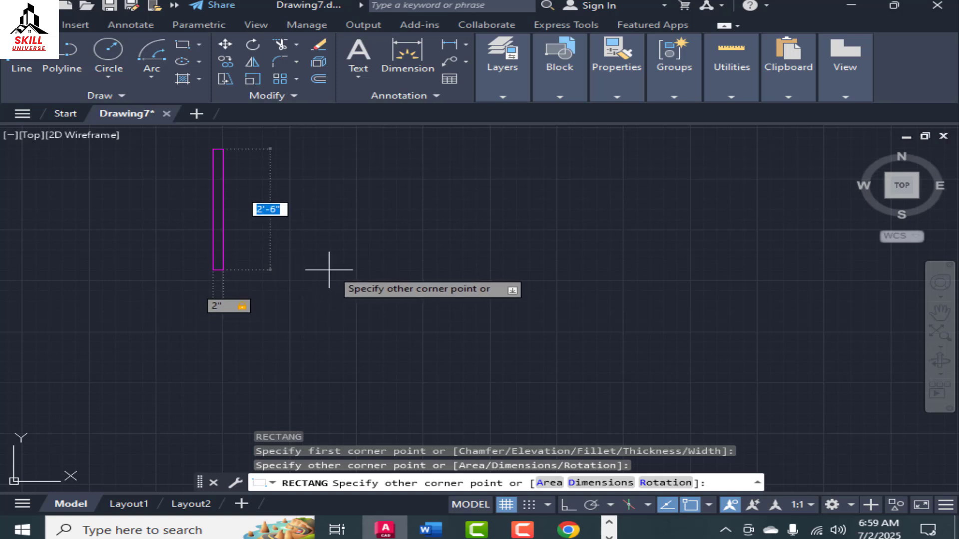
key(Return)
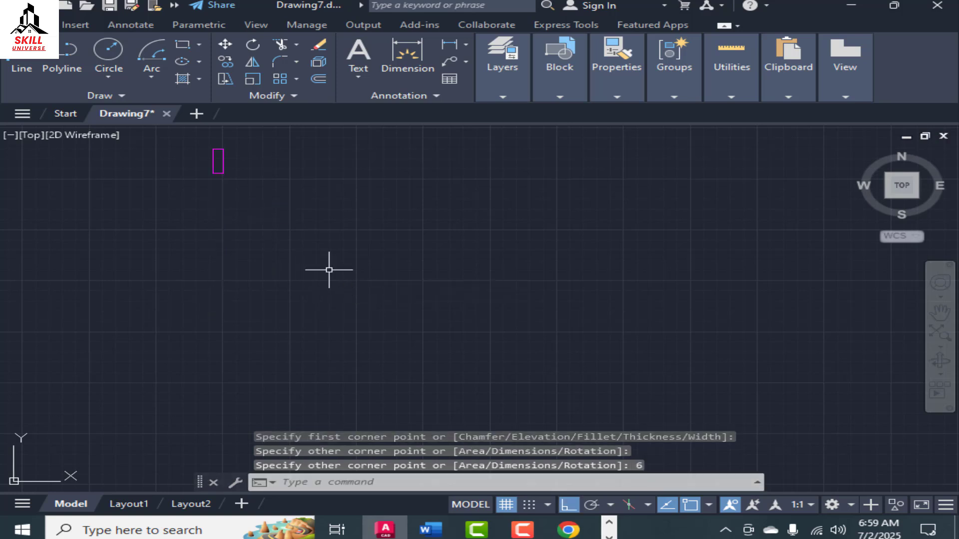
scroll(285, 263, down, 5)
scroll(259, 224, up, 10)
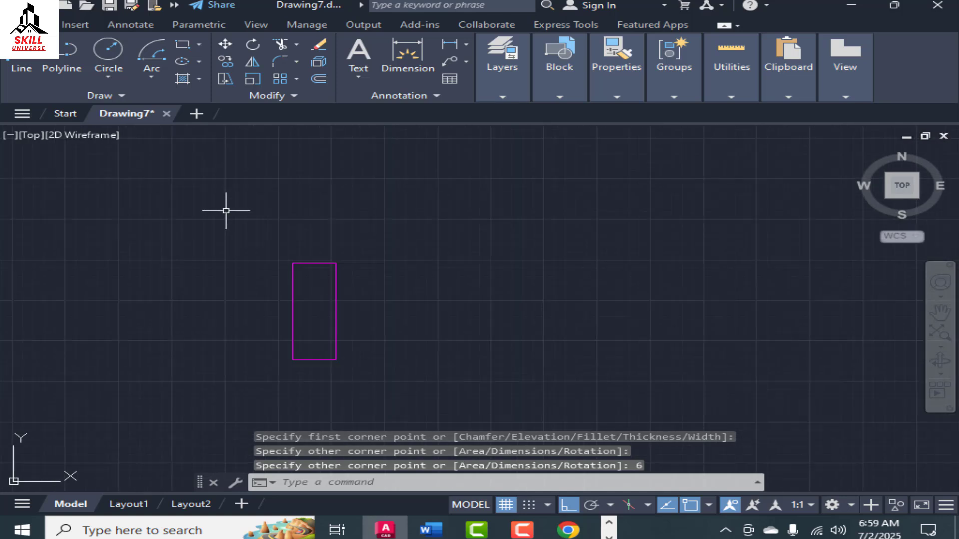
scroll(297, 237, down, 2)
click(278, 226)
click(346, 333)
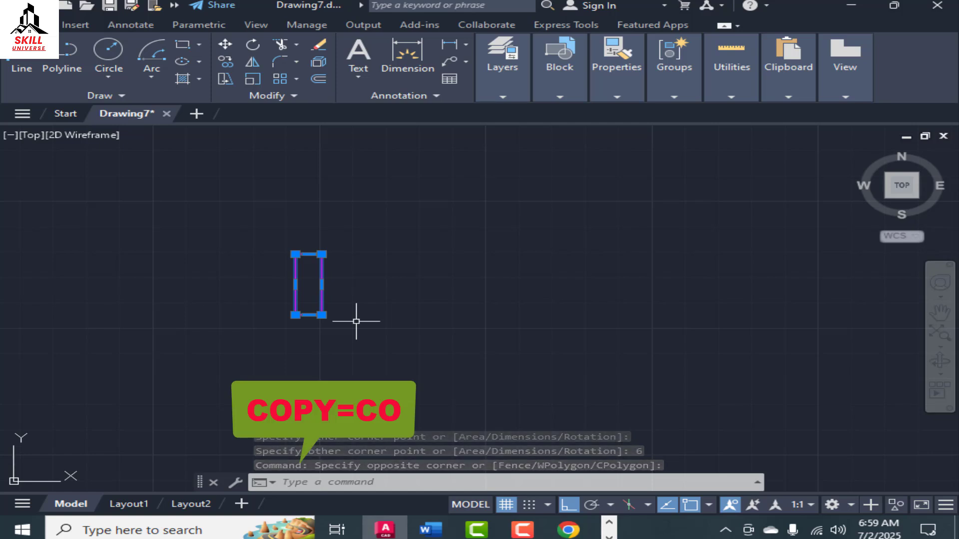
text(co)
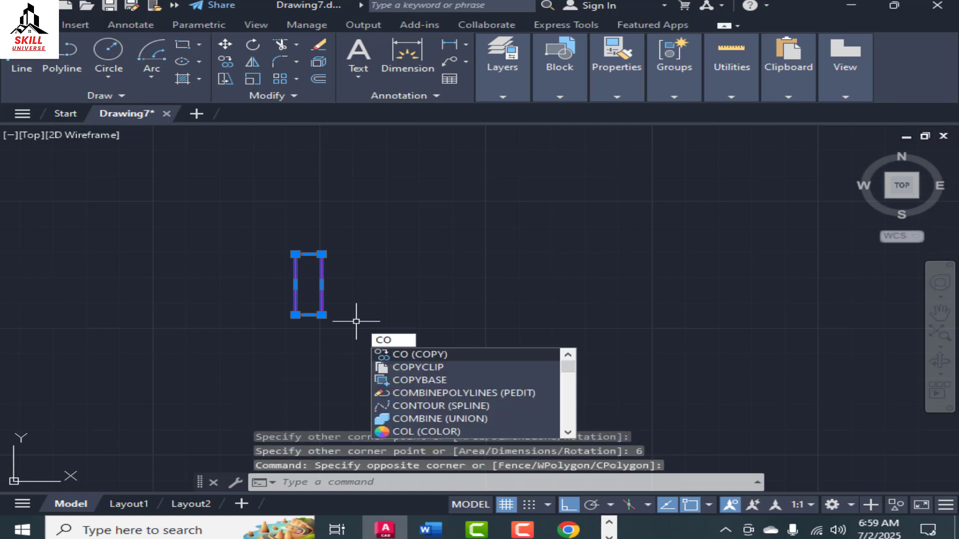
key(Return)
key(Escape)
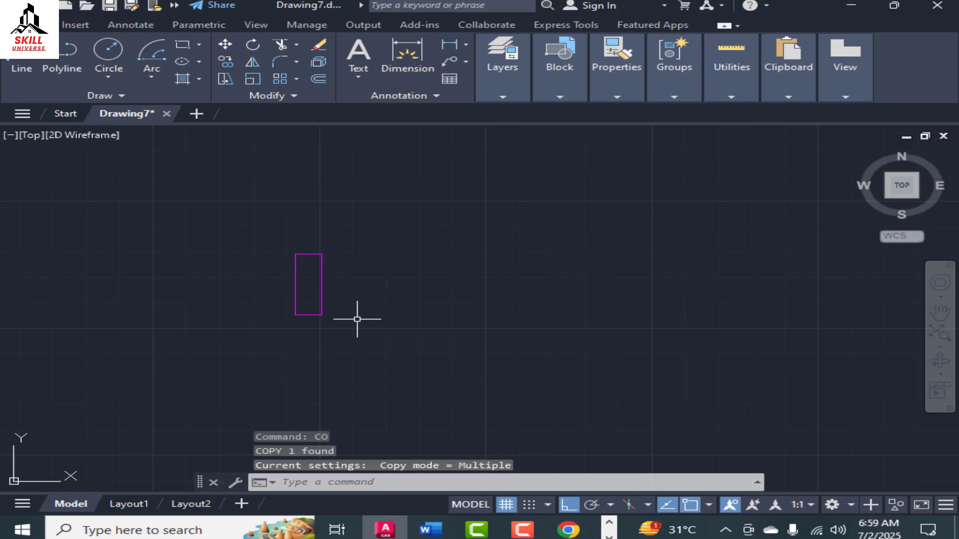
Copy the small rectangle 3' horizontally to the right, using its upper right corner as the base point.
click(355, 230)
click(246, 326)
text(col,)
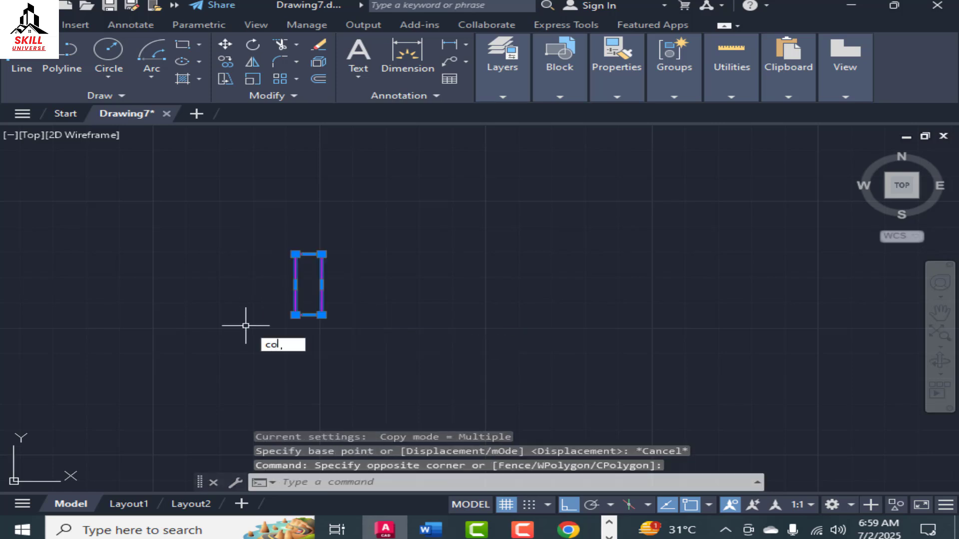
key(Return)
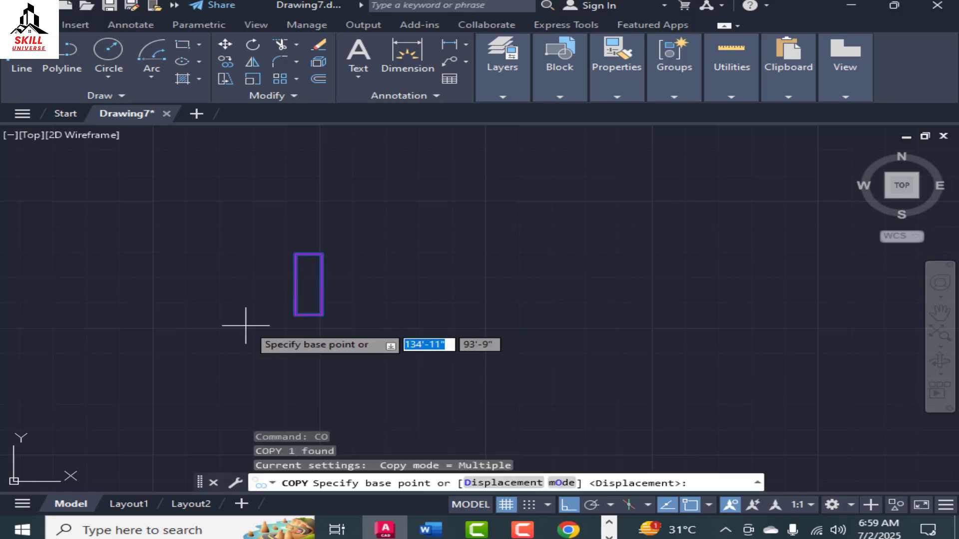
click(322, 254)
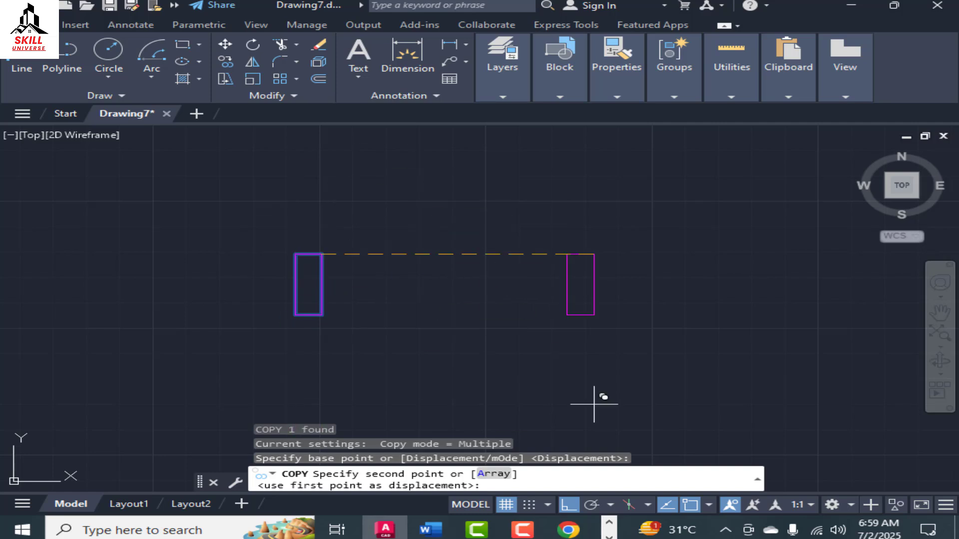
click(570, 506)
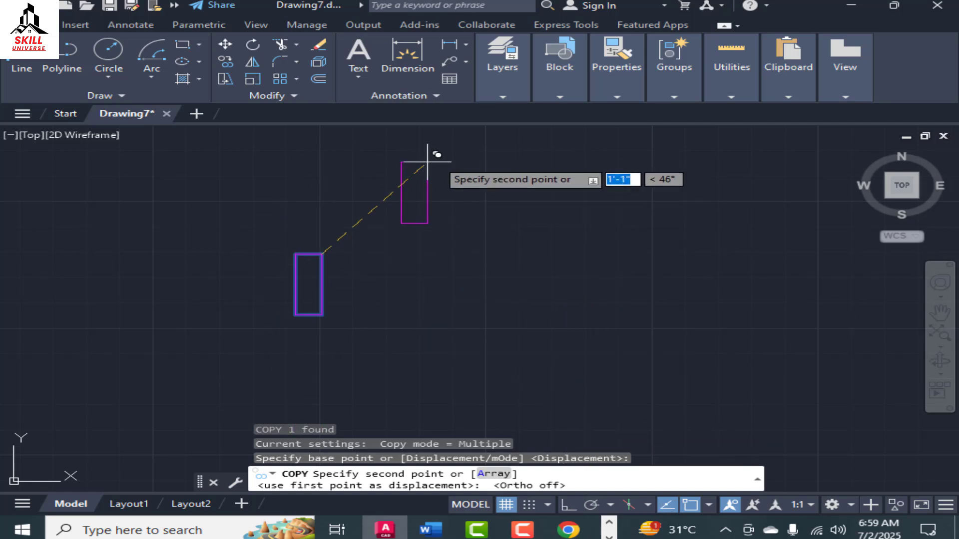
click(569, 504)
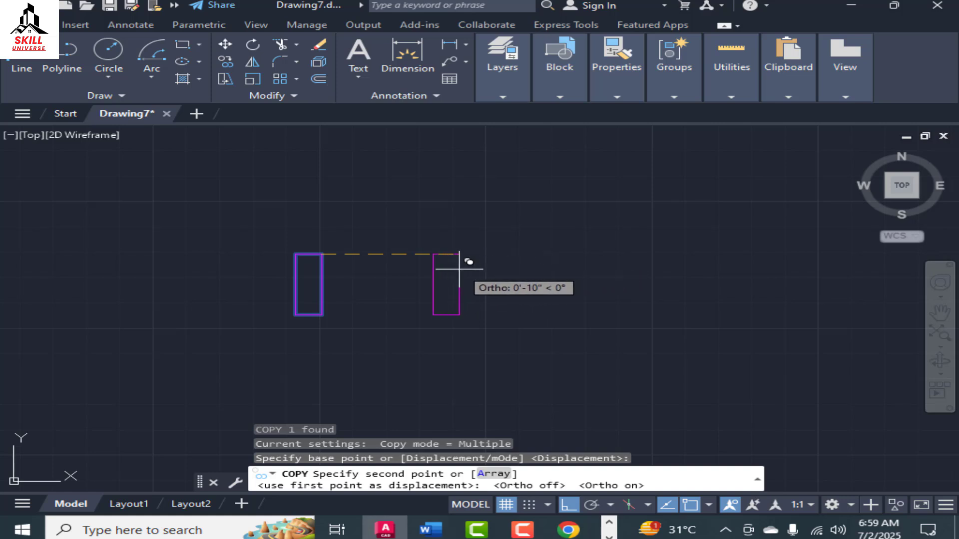
text(3)
key(Return)
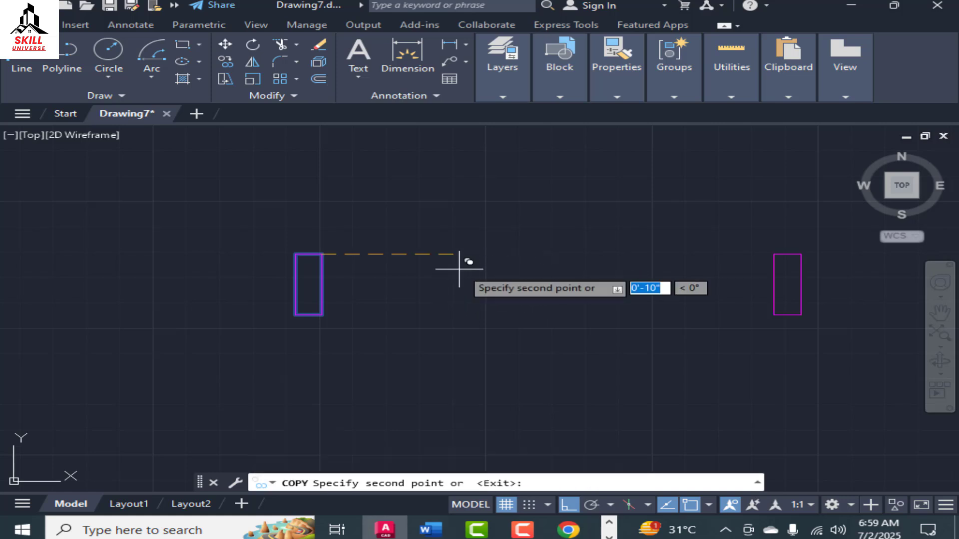
key(Escape)
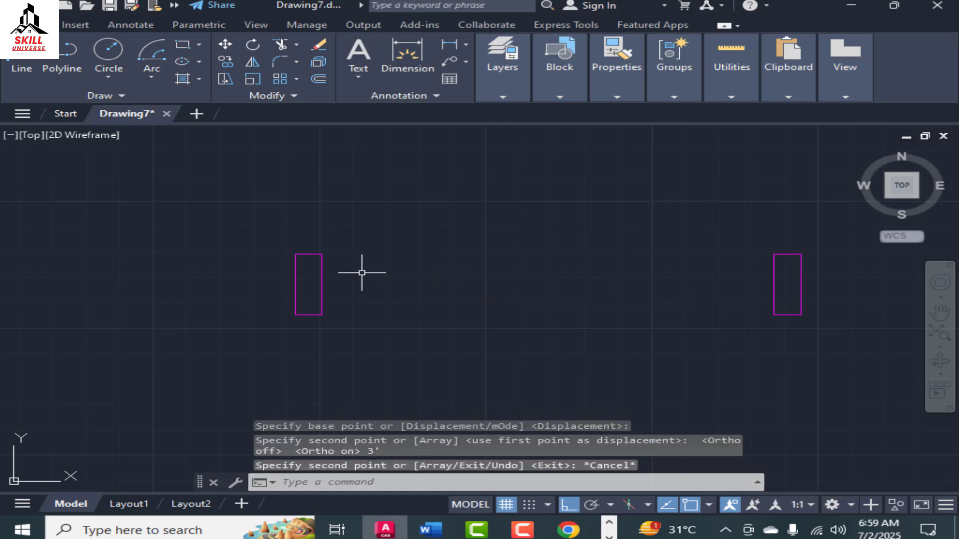
scroll(715, 261, down, 1)
scroll(718, 258, up, 1)
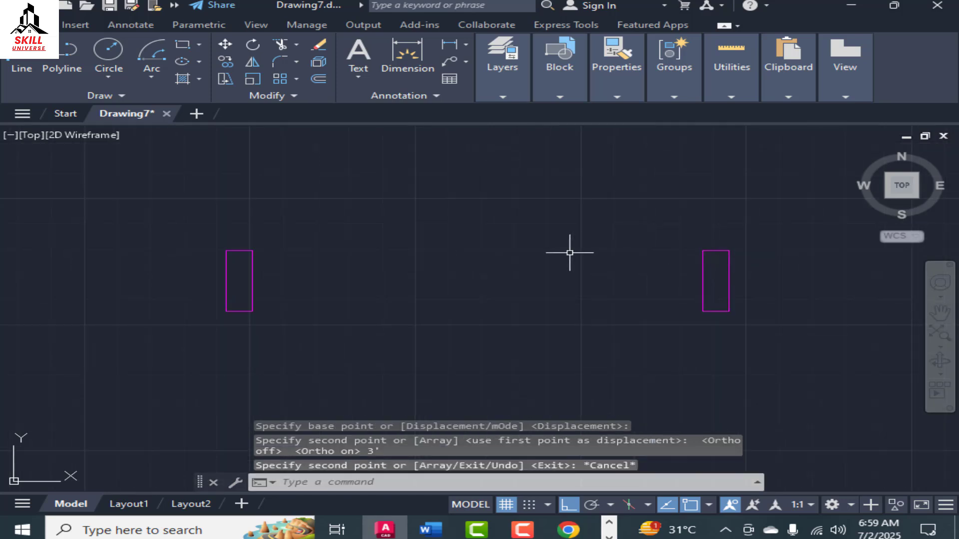
Measure the gap between the two small rectangles, starting from the left one's upper right corner.
scroll(569, 252, down, 2)
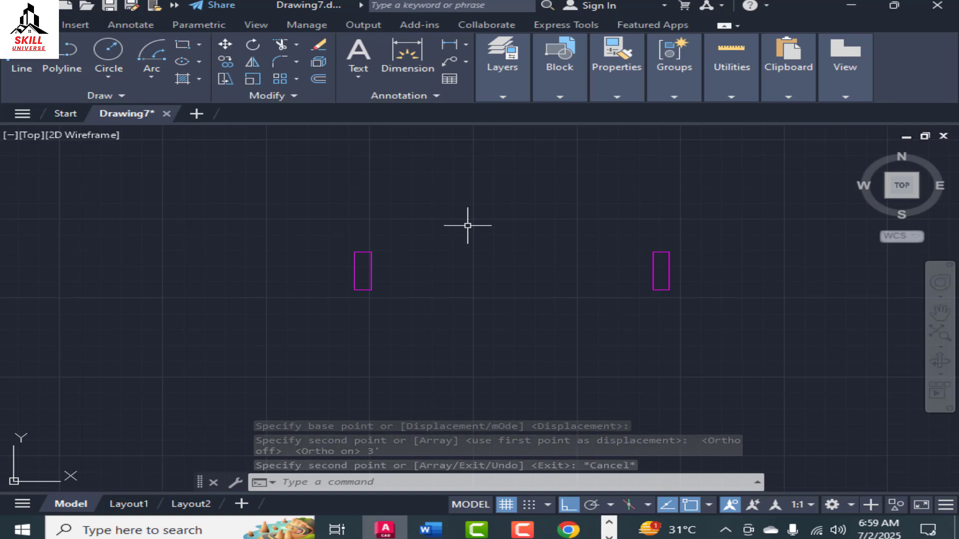
text(di)
key(Return)
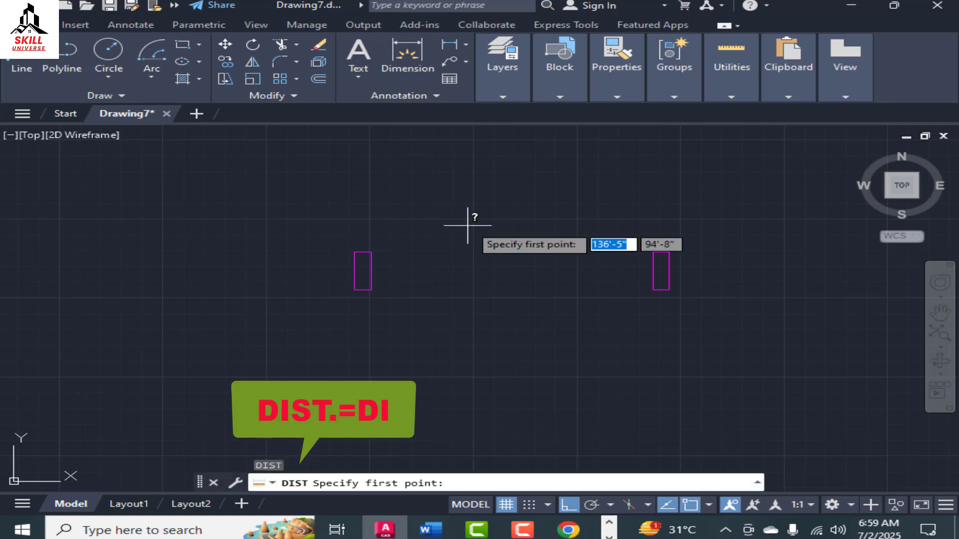
click(371, 252)
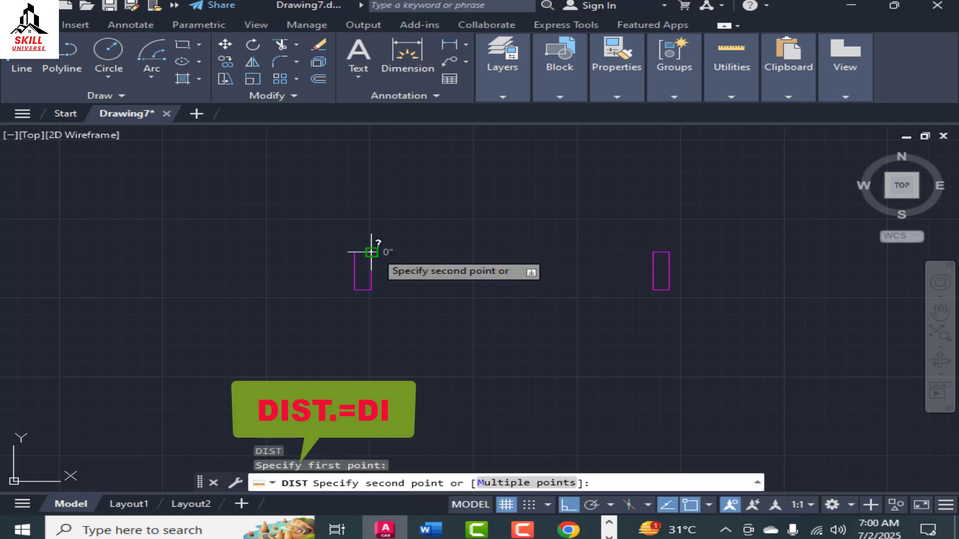
key(Escape)
Copy the right-hand rectangle 2" further right from its upper left corner and erase the rectangle it was copied from.
click(643, 248)
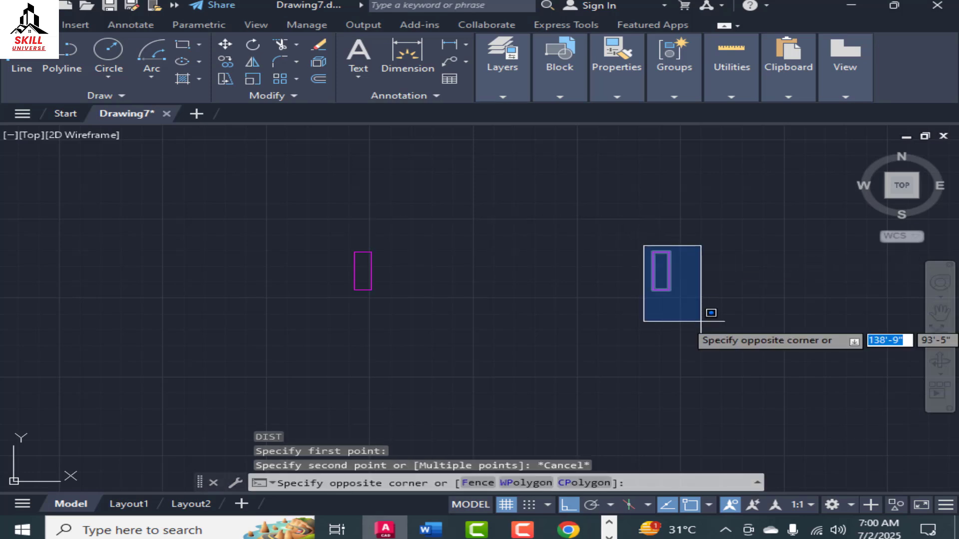
click(702, 318)
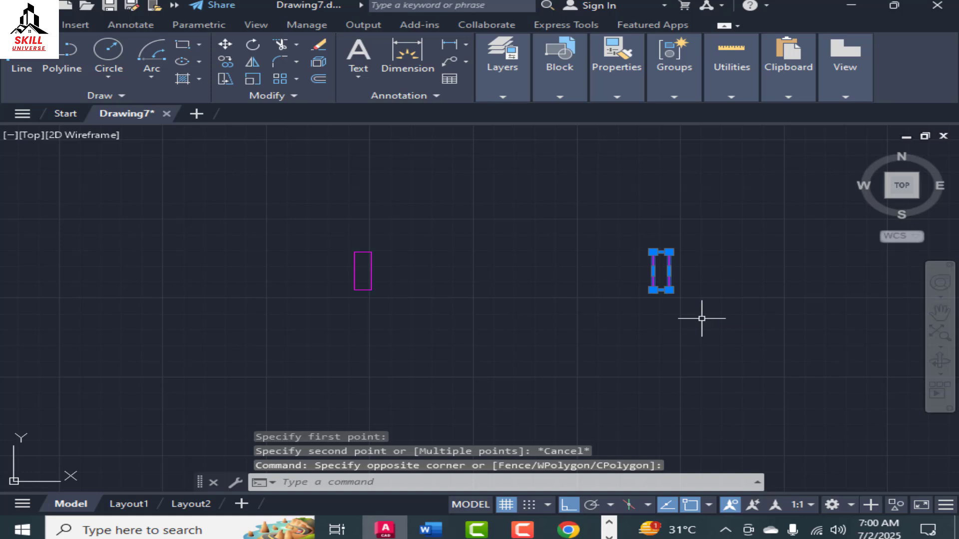
text(CO)
key(Return)
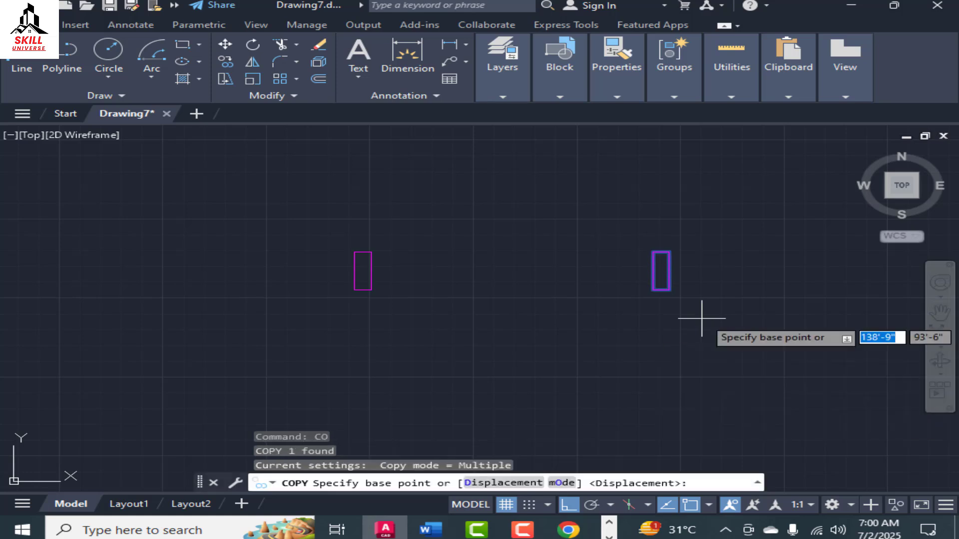
scroll(702, 318, up, 2)
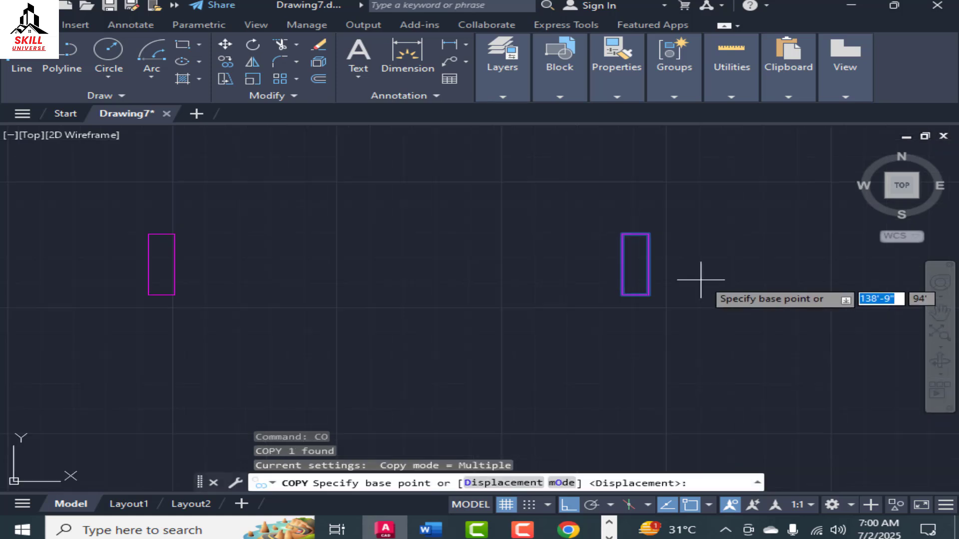
click(622, 233)
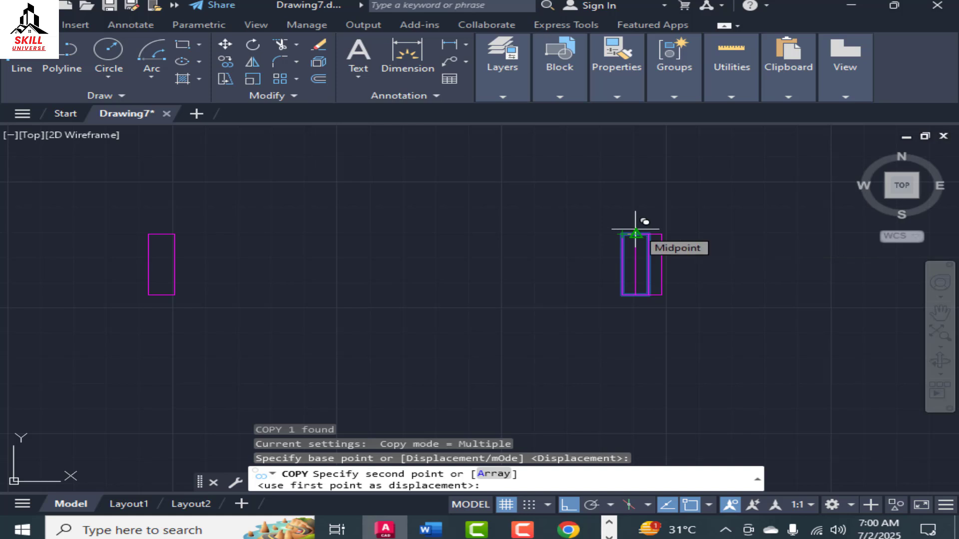
text(2)
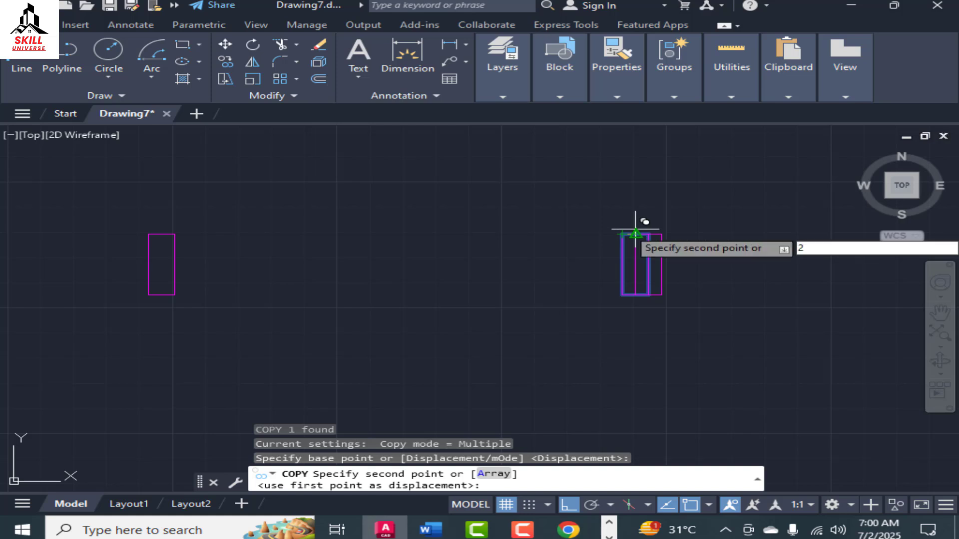
key(Return)
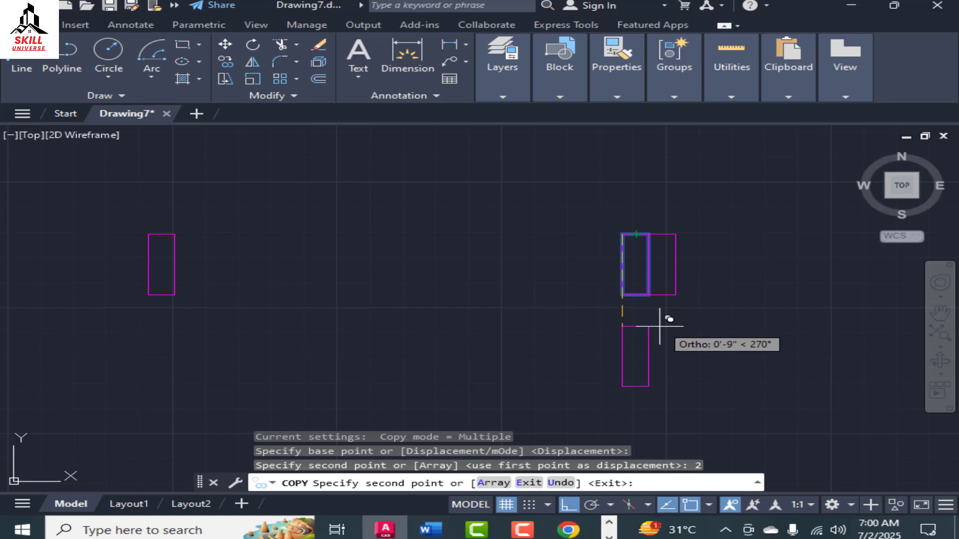
key(Escape)
click(635, 234)
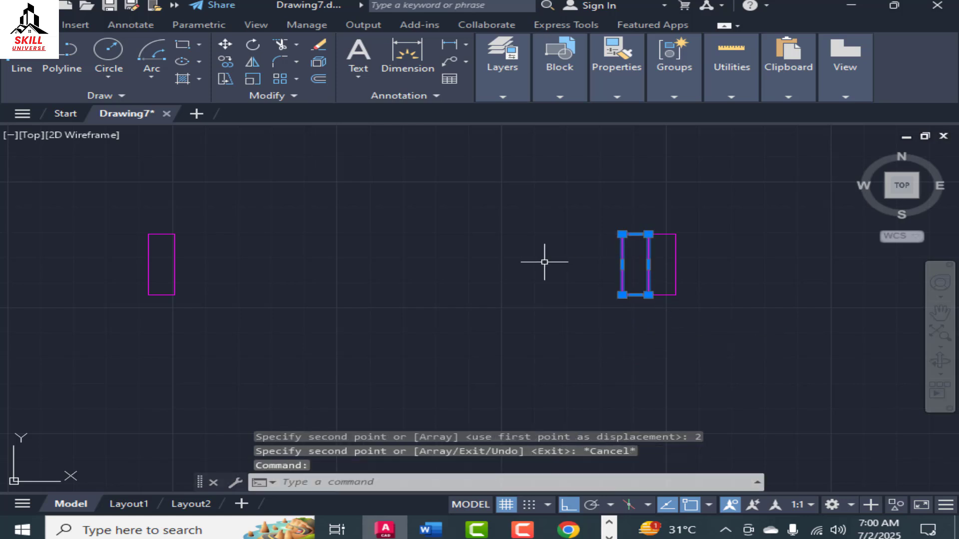
key(Delete)
Measure the clear distance between the facing upper corners of the left rectangle and the shifted right rectangle.
text(d)
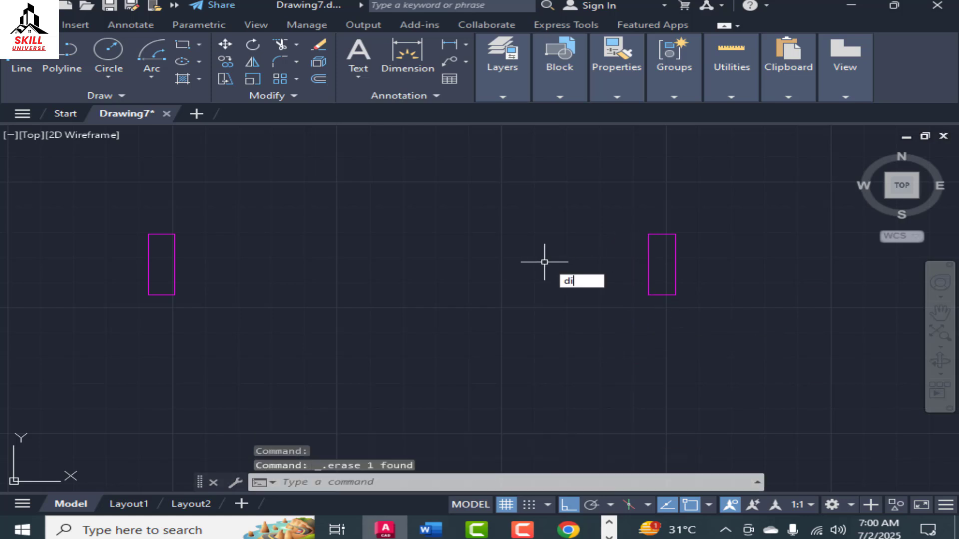
text(i)
key(Return)
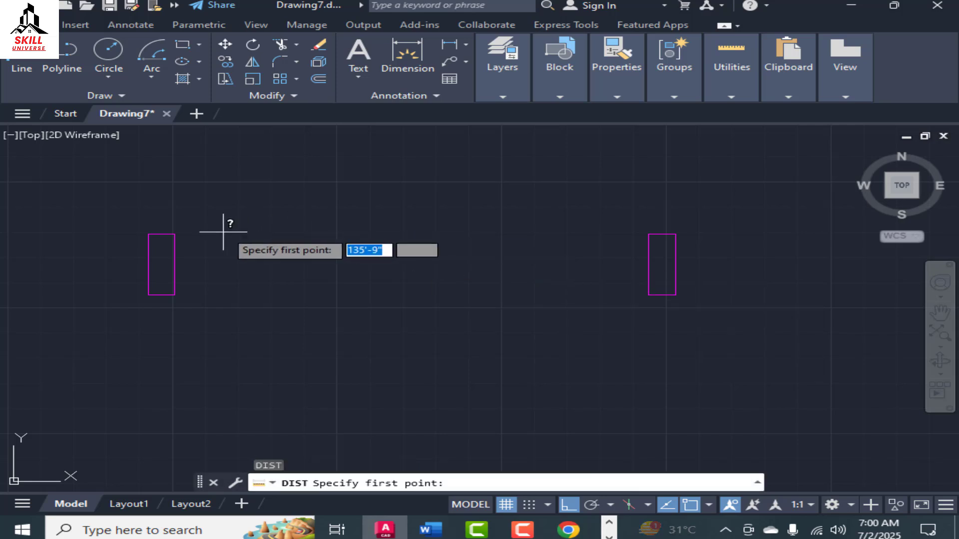
click(174, 234)
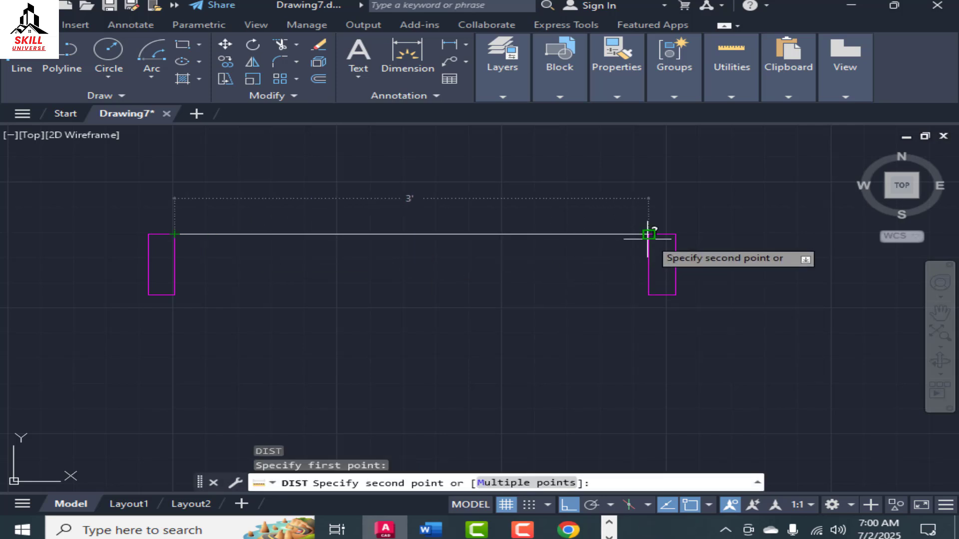
key(Escape)
scroll(522, 295, down, 4)
scroll(560, 250, up, 2)
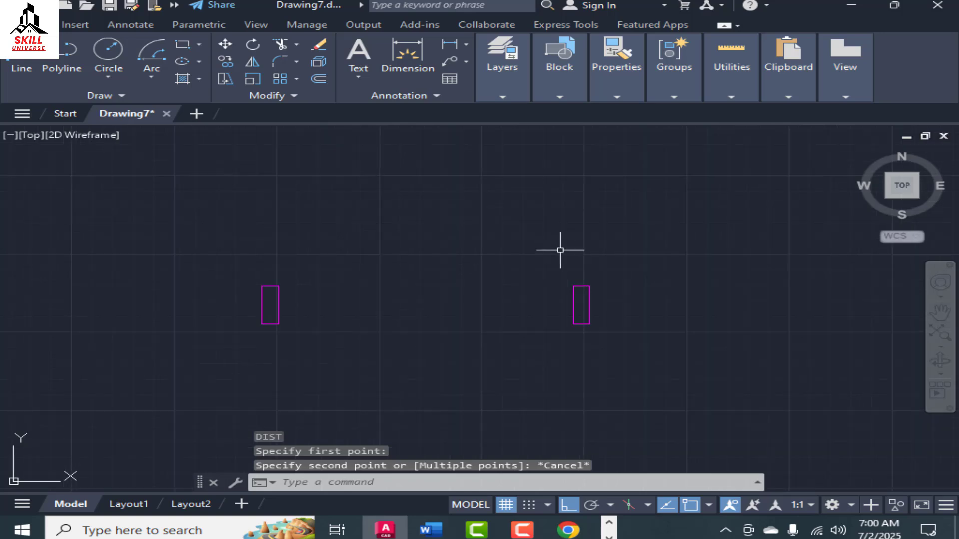
scroll(530, 261, down, 4)
scroll(549, 262, up, 2)
scroll(529, 278, down, 2)
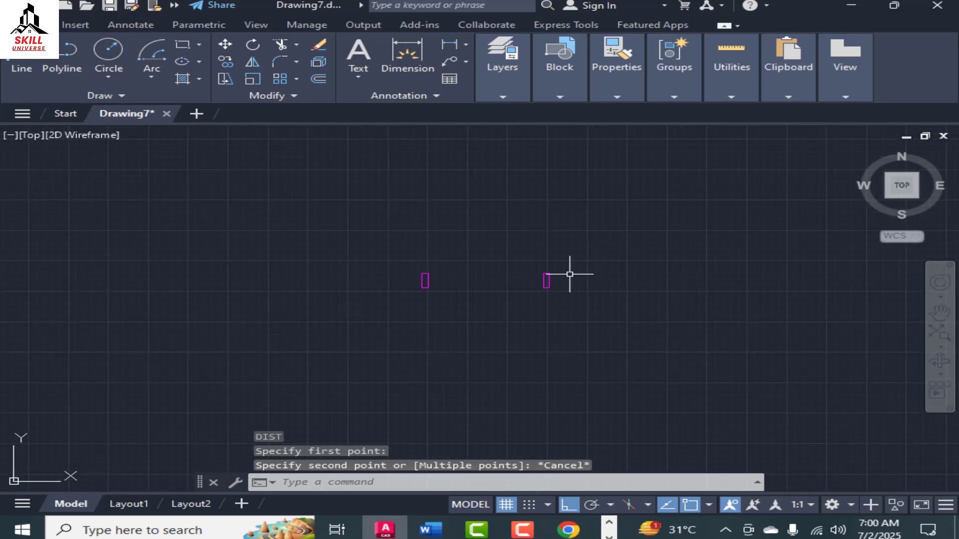
Draw a 90° center-start-angle arc centred on the left rectangle's upper right corner, swinging up from the right rectangle's upper left corner.
scroll(460, 278, down, 2)
scroll(524, 220, up, 2)
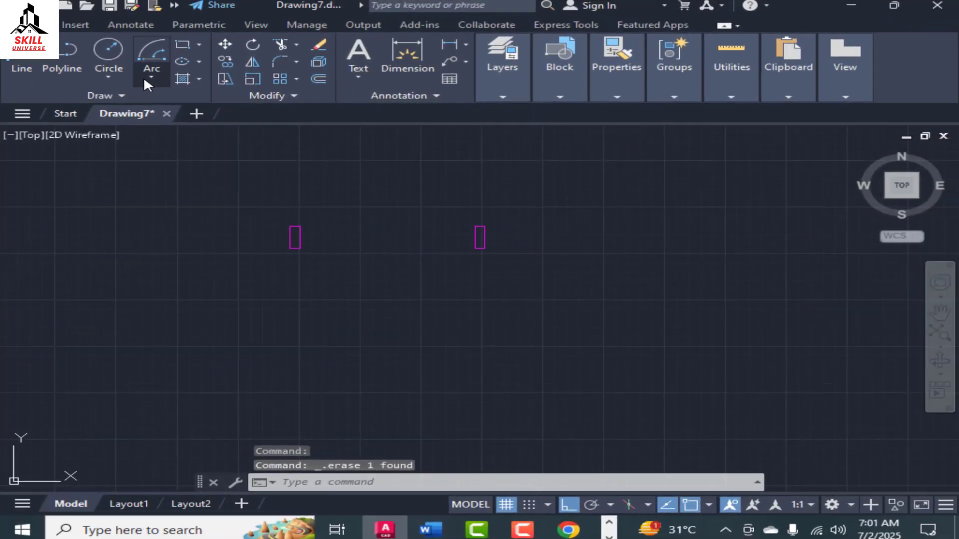
click(150, 77)
click(225, 336)
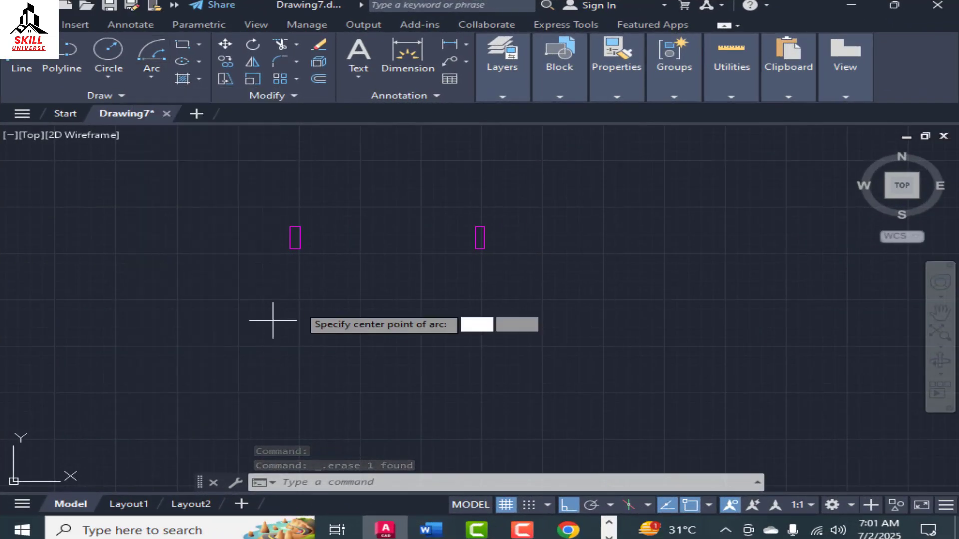
scroll(325, 215, up, 4)
click(260, 245)
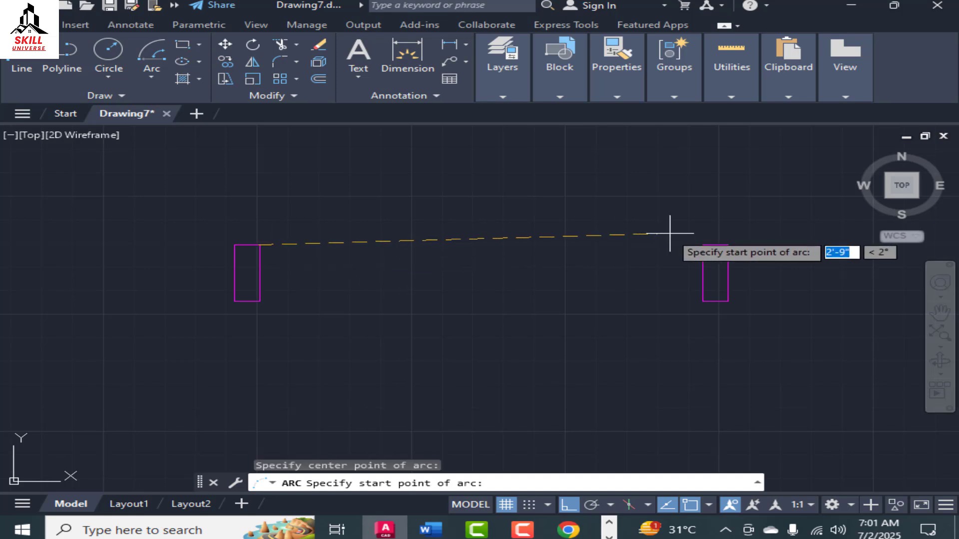
click(702, 245)
scroll(582, 261, down, 6)
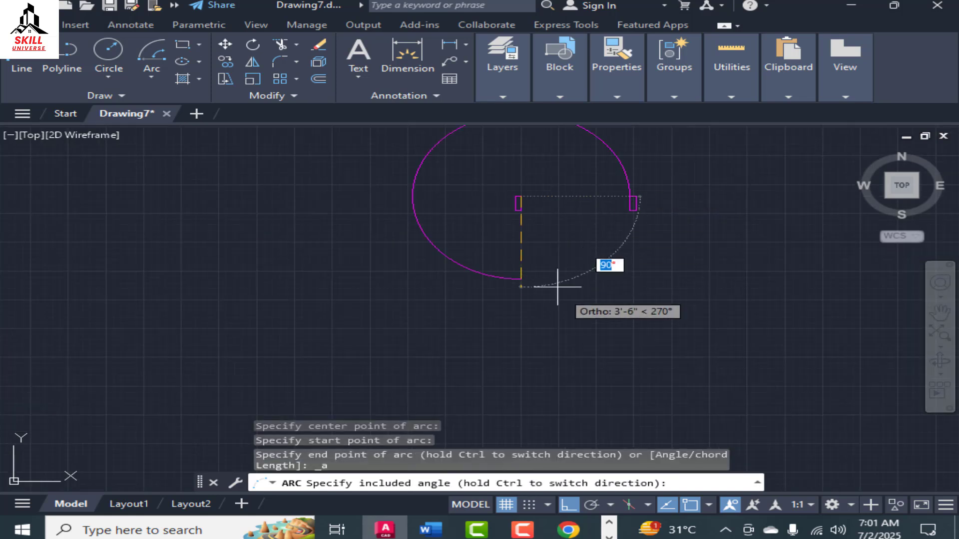
scroll(527, 163, down, 2)
scroll(527, 157, up, 2)
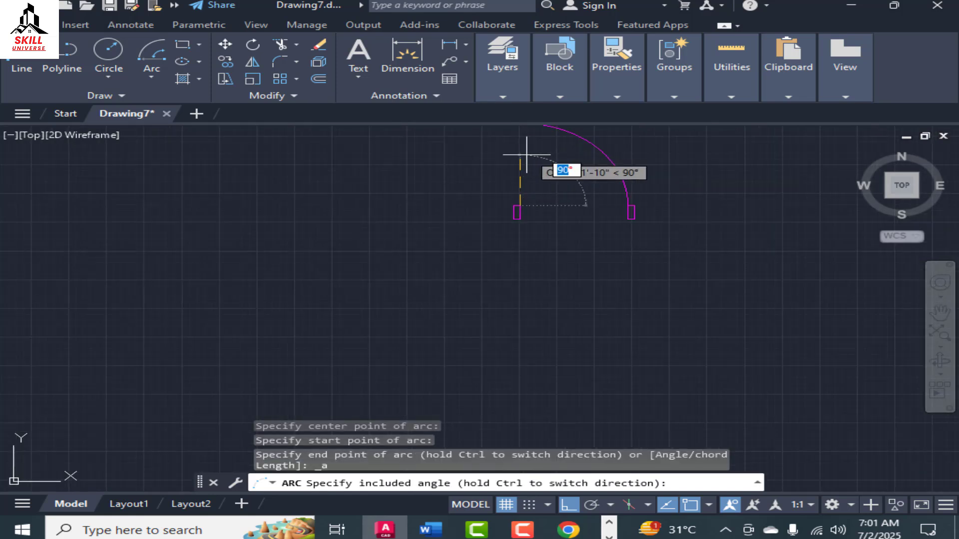
click(526, 155)
scroll(439, 288, down, 2)
scroll(509, 194, up, 4)
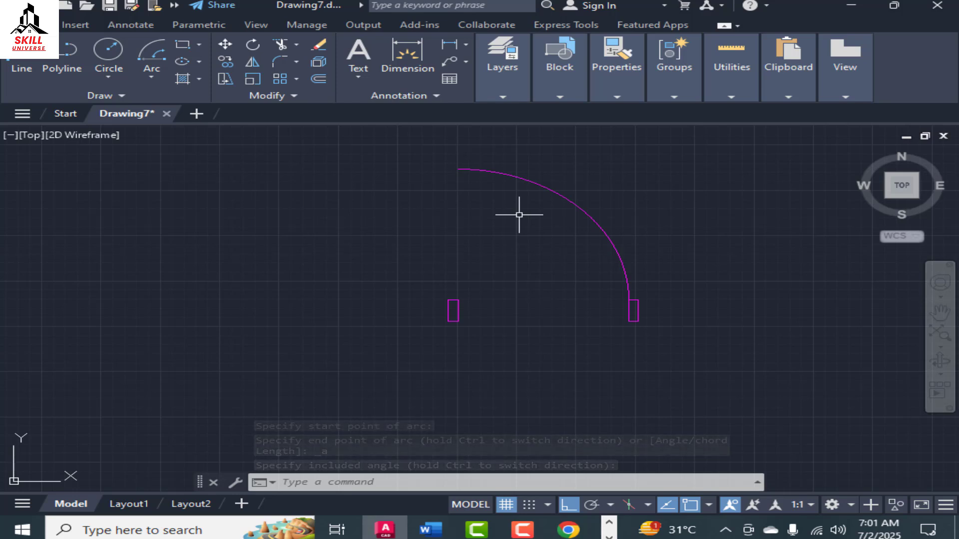
Draw a vertical line about 3'-3" long up from the left rectangle's upper right corner, past the arc's upper end.
text(l)
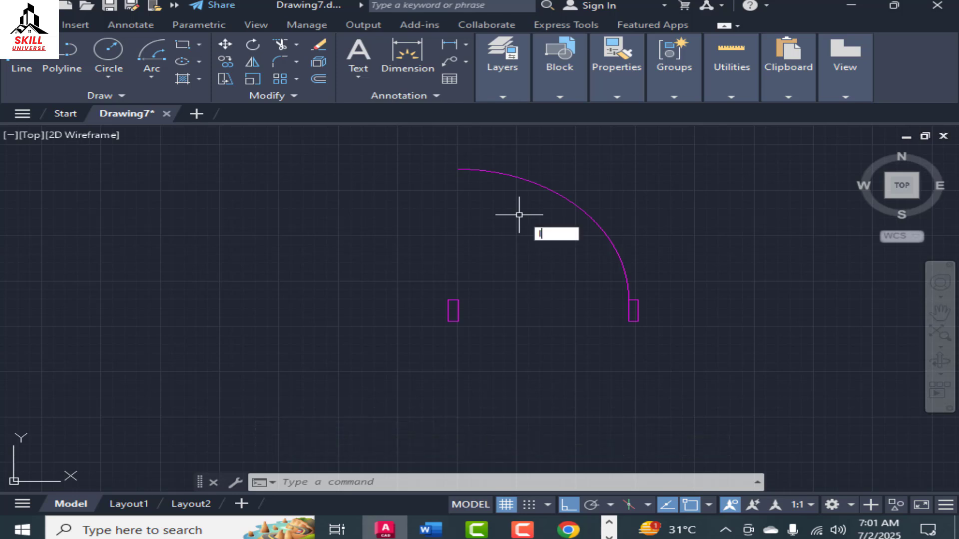
key(Return)
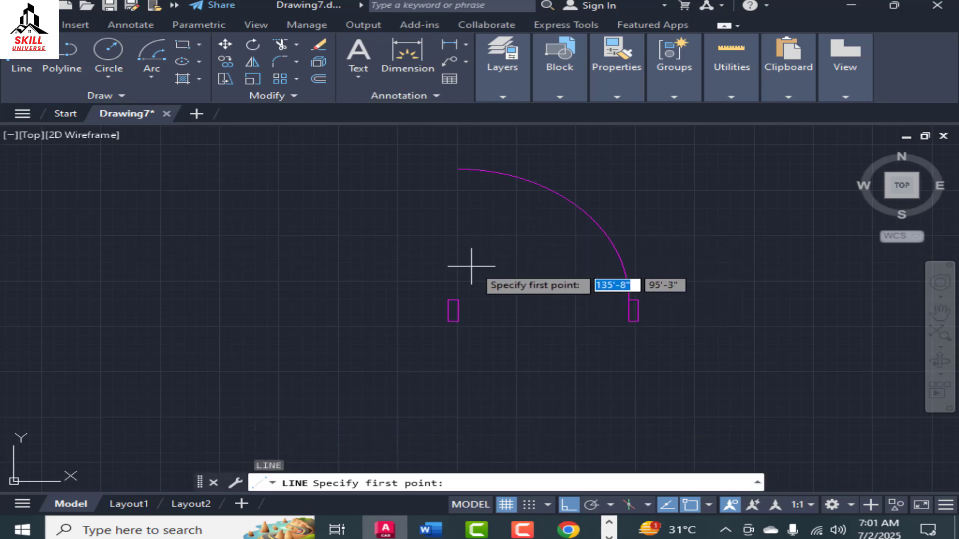
click(454, 302)
scroll(455, 147, up, 4)
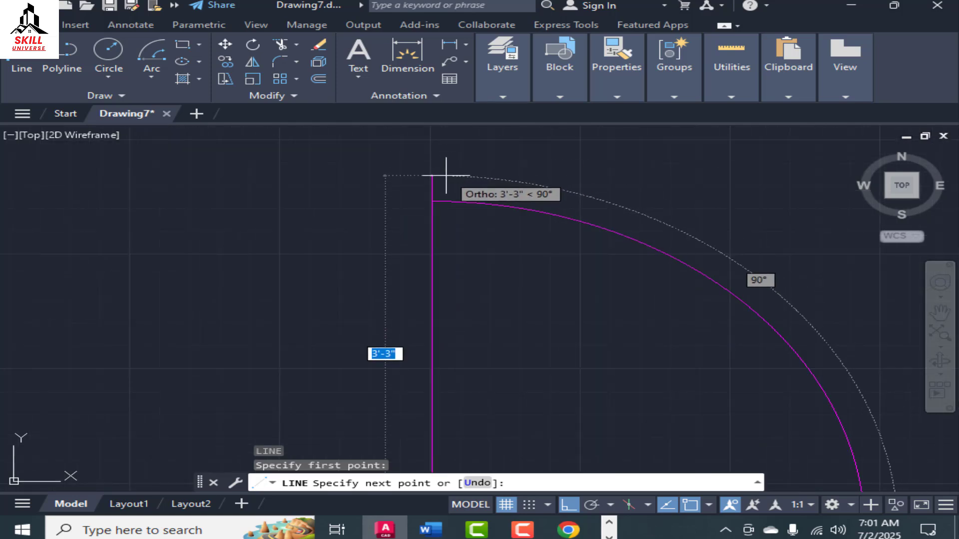
click(446, 176)
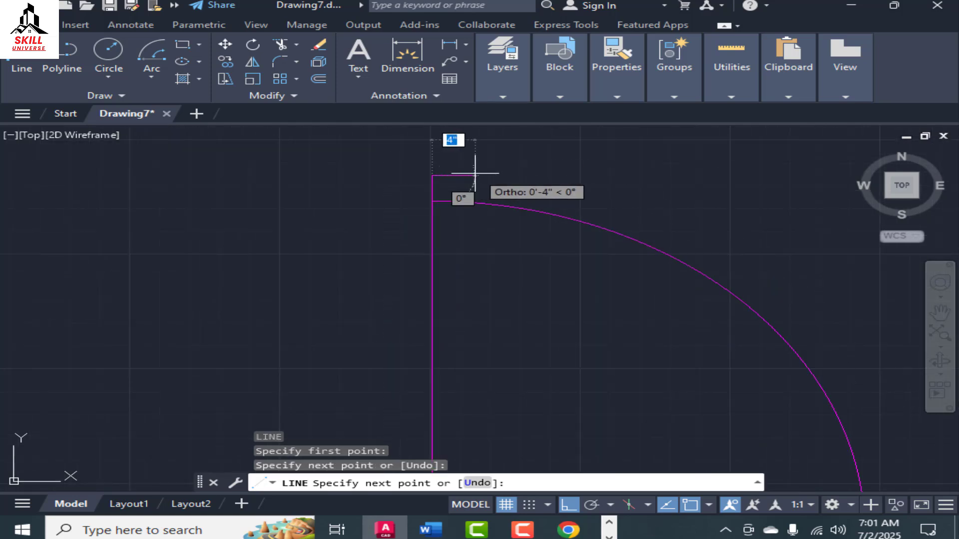
key(Escape)
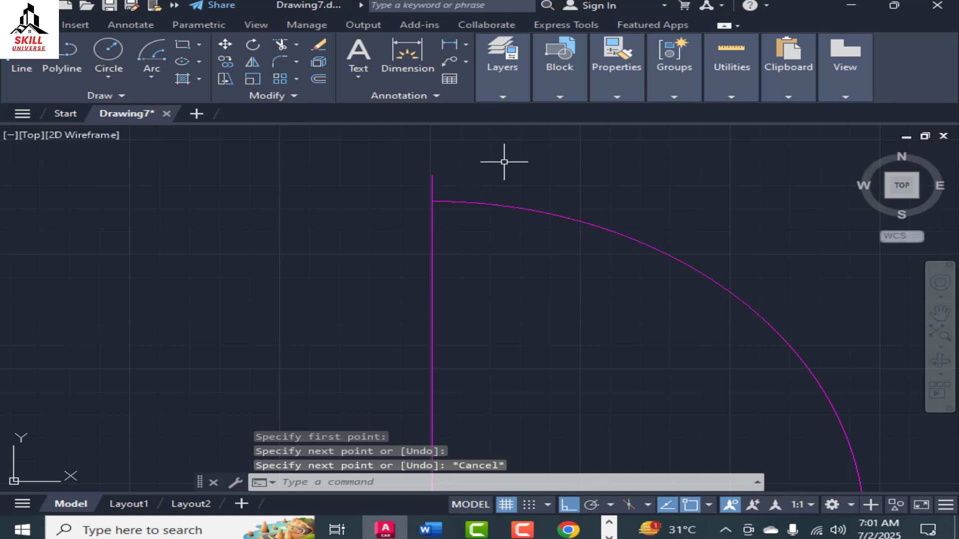
Offset the vertical door line 1" to the right.
text(of)
key(Return)
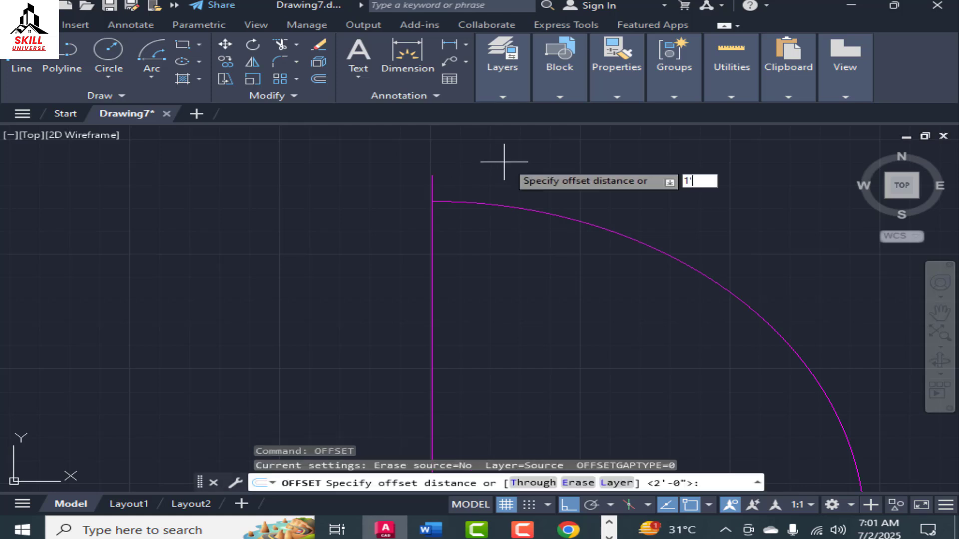
key(Return)
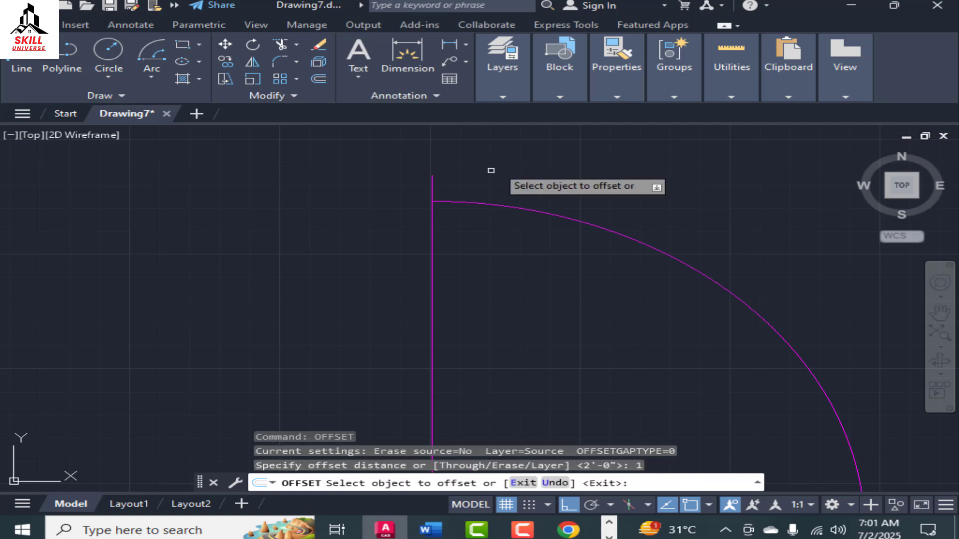
click(432, 244)
click(473, 247)
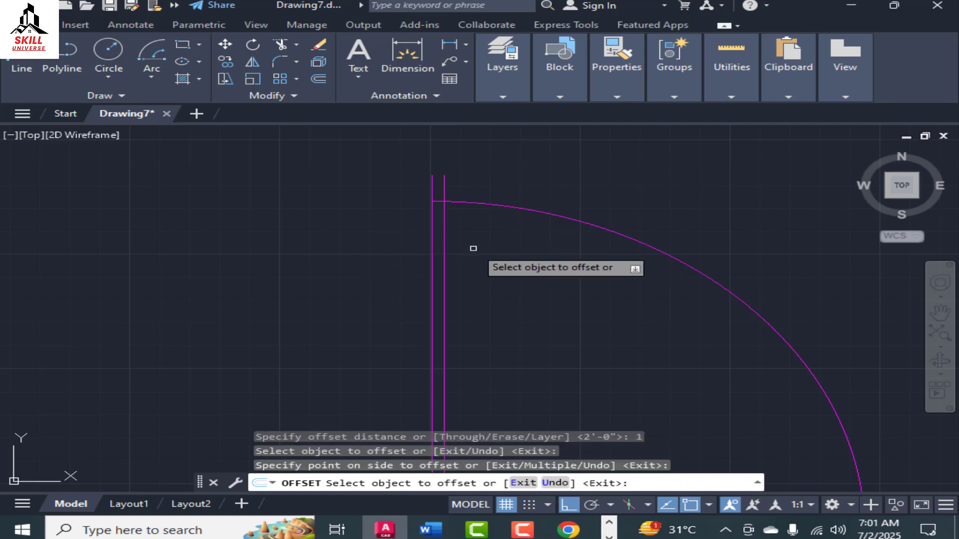
scroll(523, 310, down, 2)
scroll(510, 321, up, 1)
scroll(493, 340, down, 2)
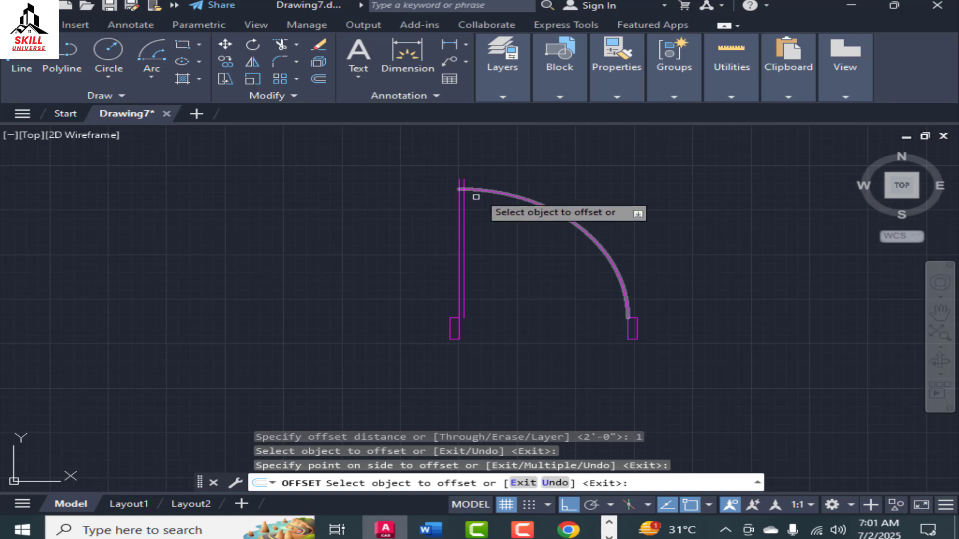
key(Escape)
Trim the ends of both vertical door lines that stick out above the arc.
text(tr)
key(Return)
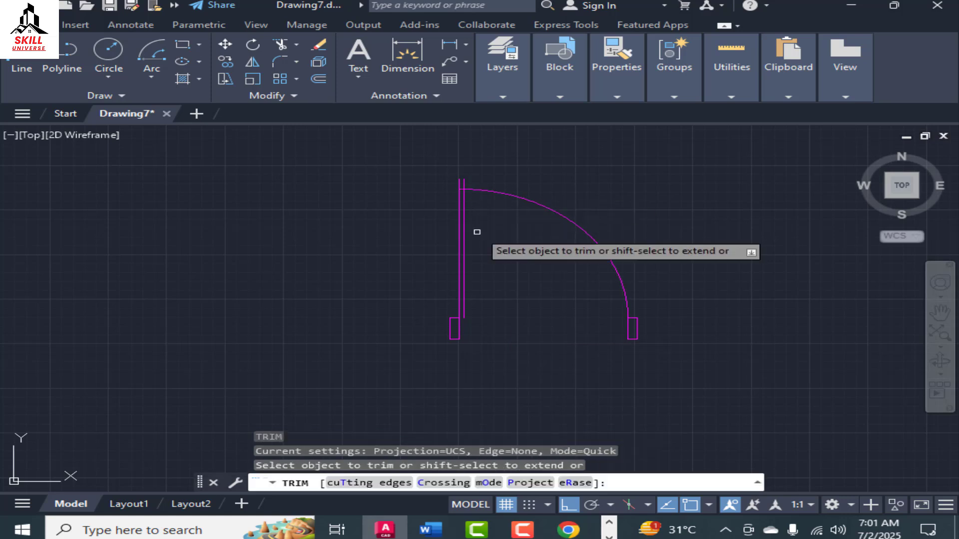
scroll(464, 208, up, 2)
click(444, 218)
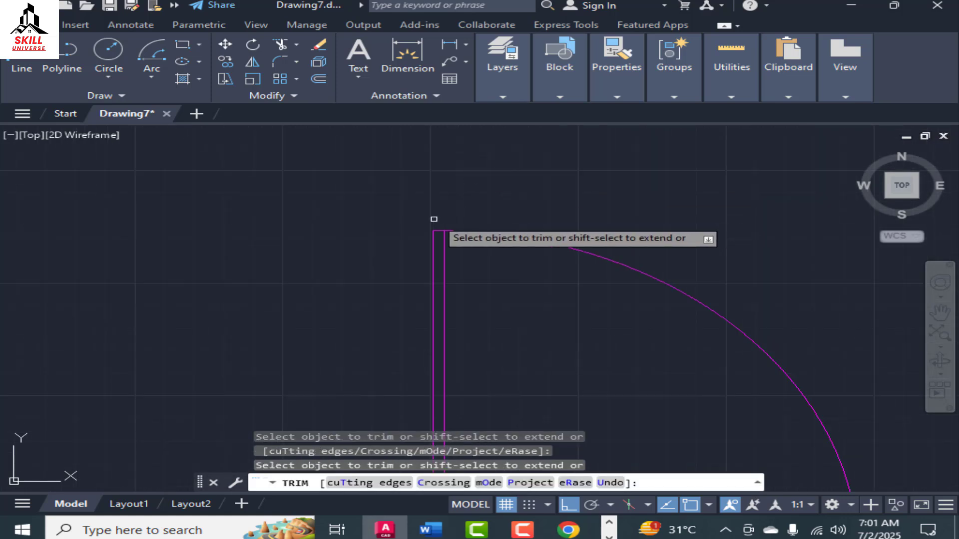
scroll(505, 298, down, 3)
scroll(459, 319, up, 2)
scroll(459, 319, up, 2)
key(Escape)
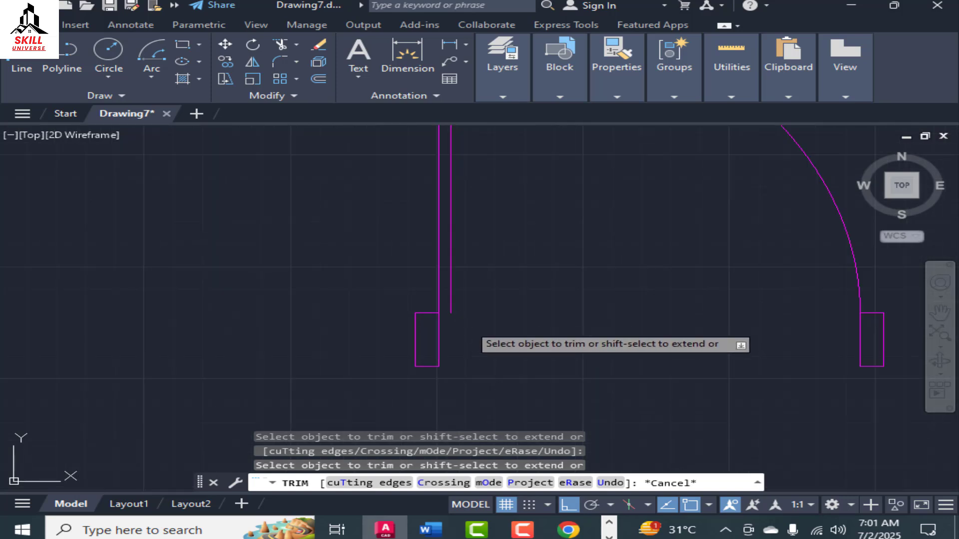
Close the door leaf's lower end with a 1" line from the offset line to the left rectangle's upper right corner.
text(l)
key(Return)
scroll(466, 325, up, 2)
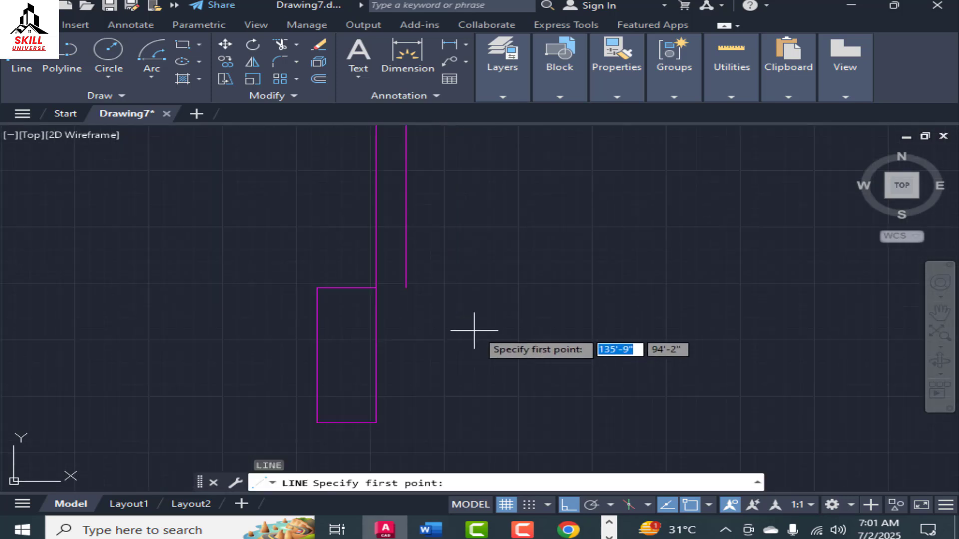
click(405, 288)
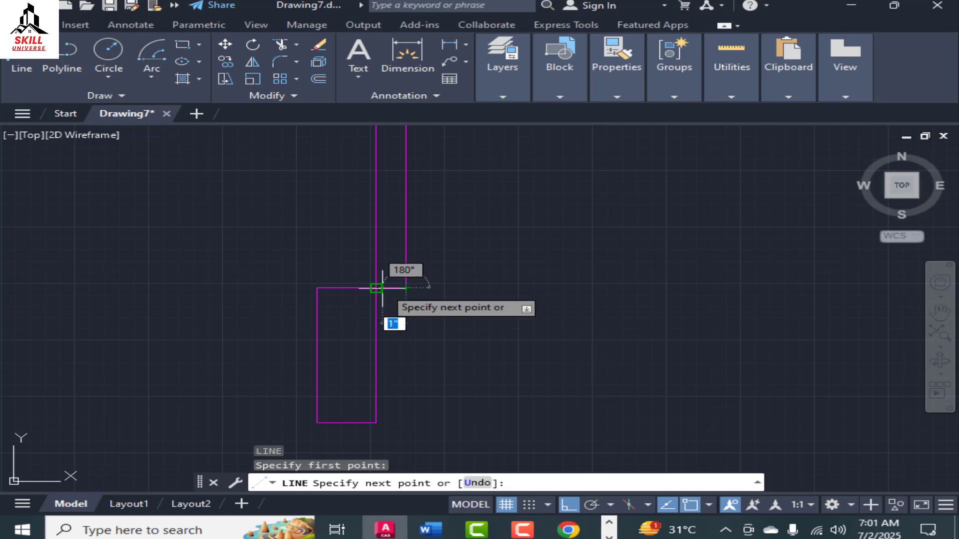
click(376, 288)
key(Escape)
scroll(470, 255, down, 5)
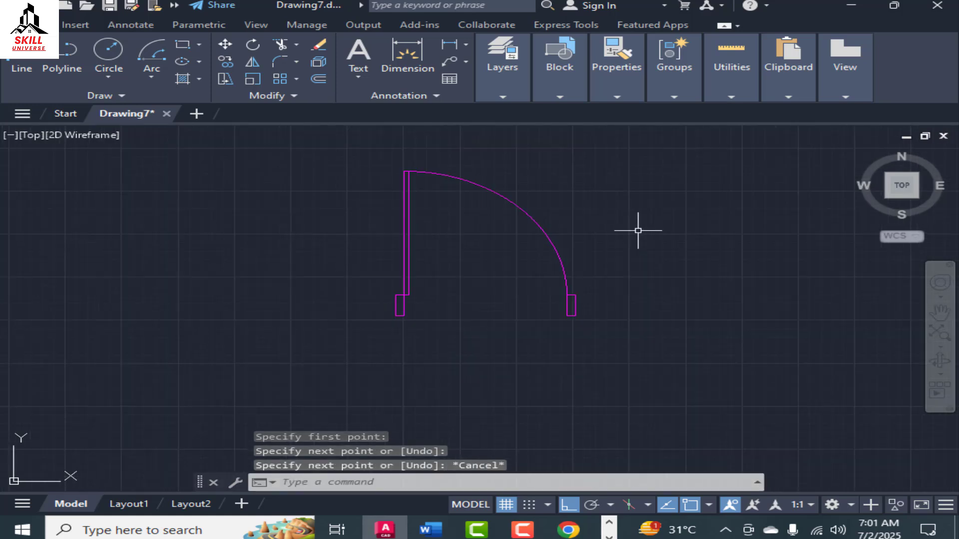
Convert the whole door symbol to a block named D1, with its base point at the left rectangle's lower left corner.
click(673, 151)
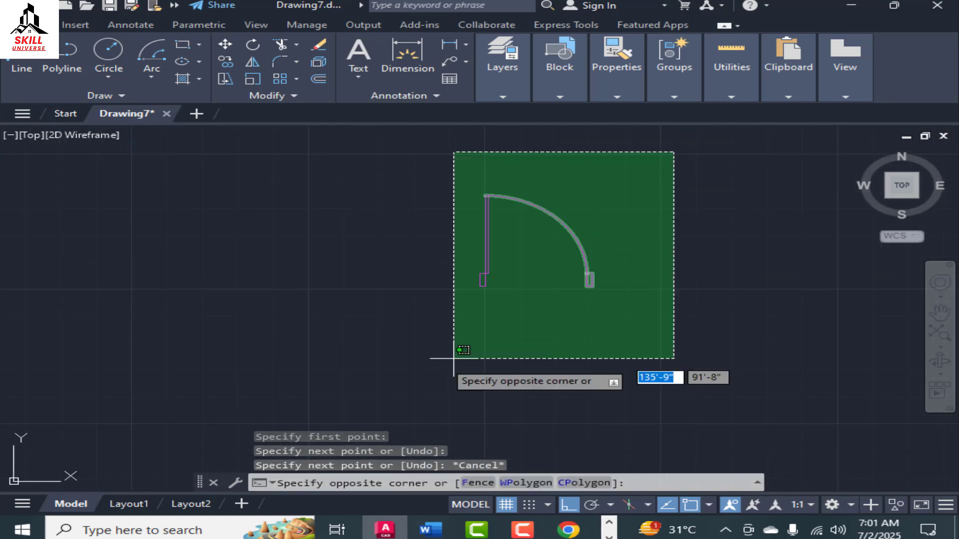
key(Escape)
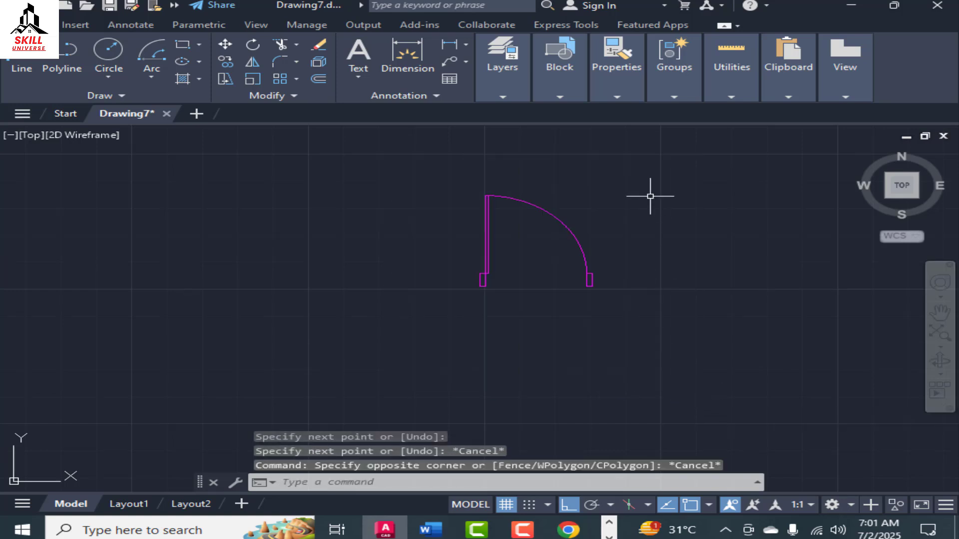
click(638, 170)
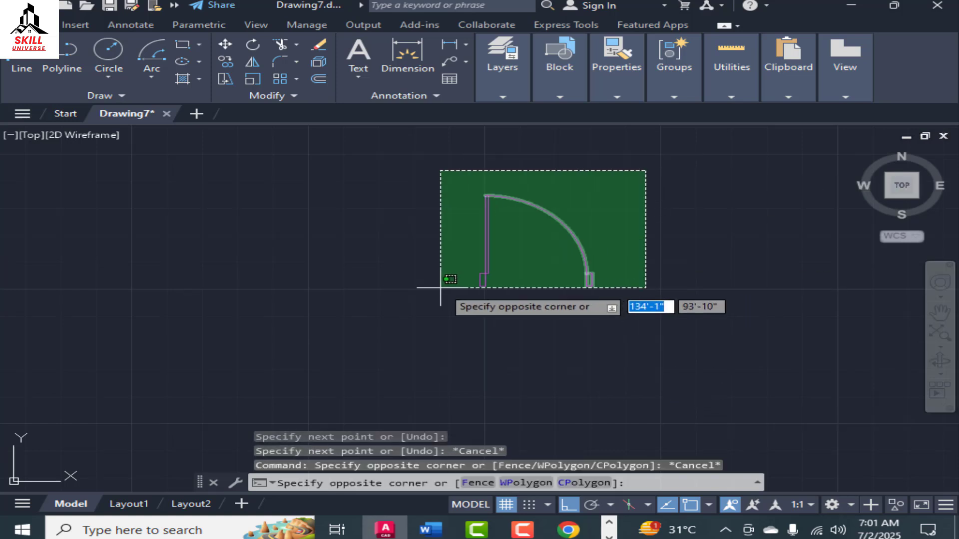
click(414, 315)
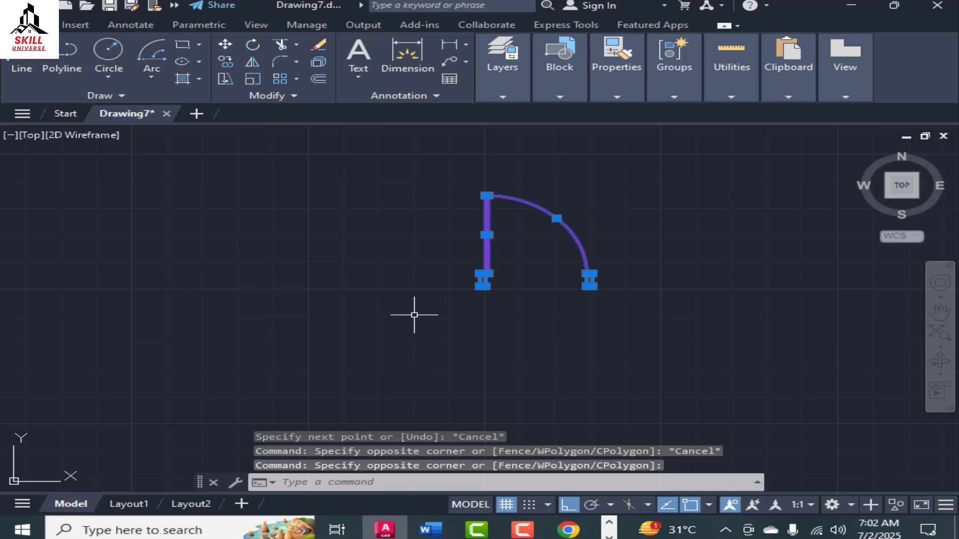
text(B)
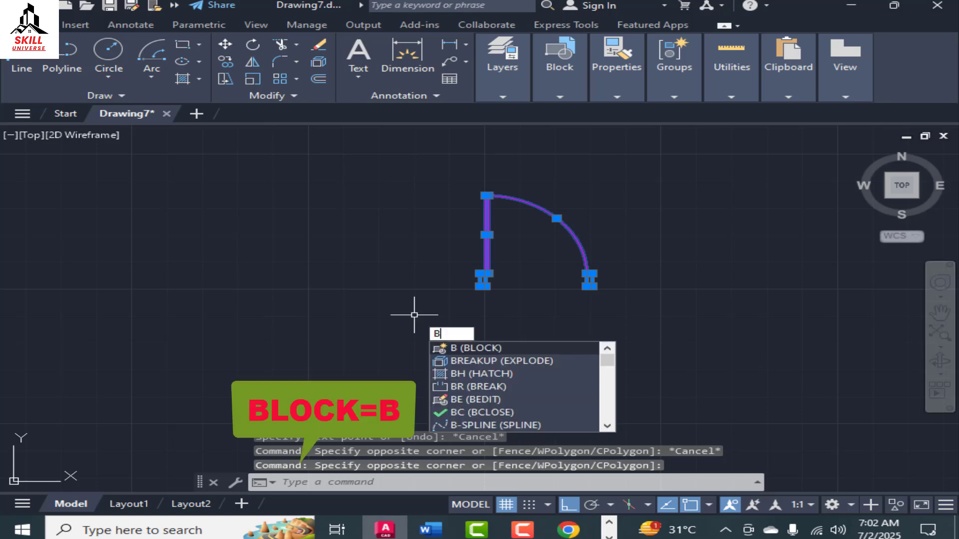
key(Return)
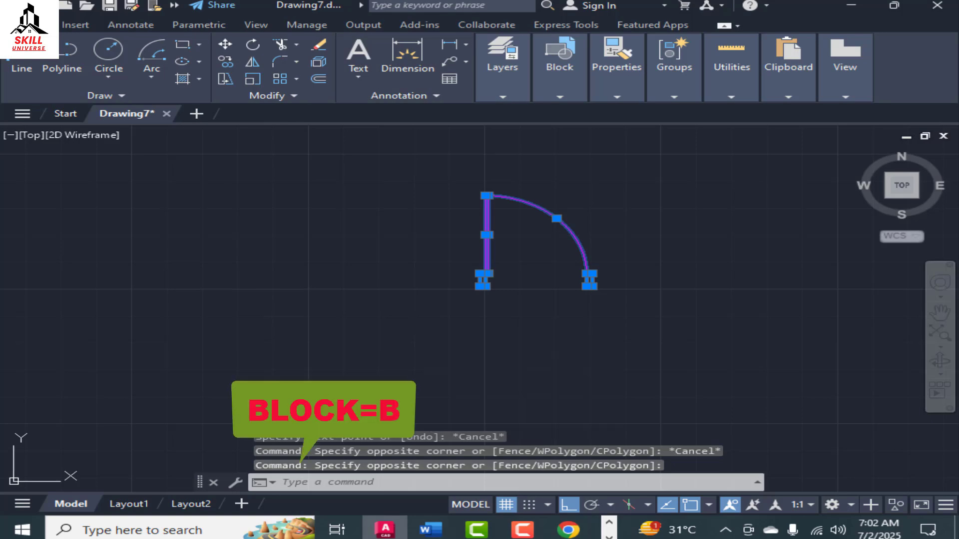
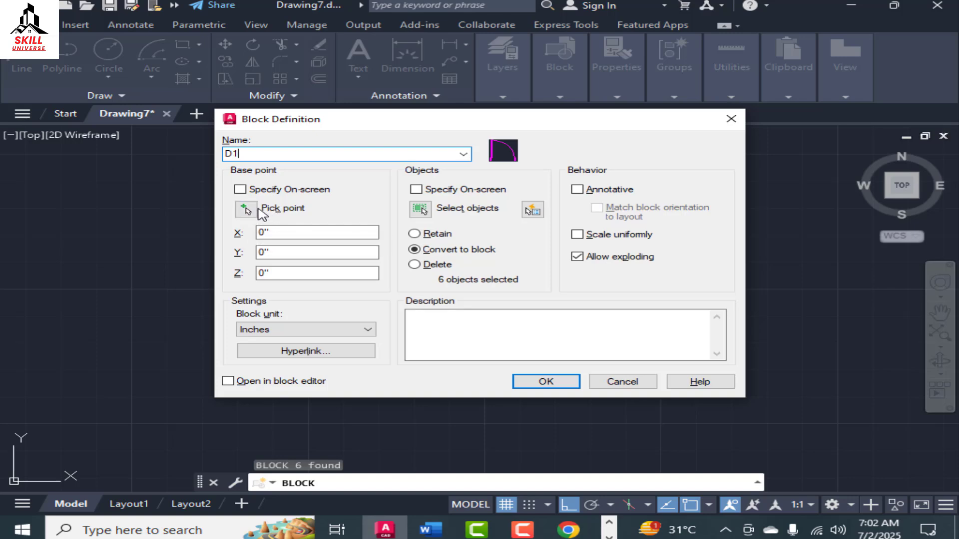
click(248, 211)
scroll(398, 270, up, 5)
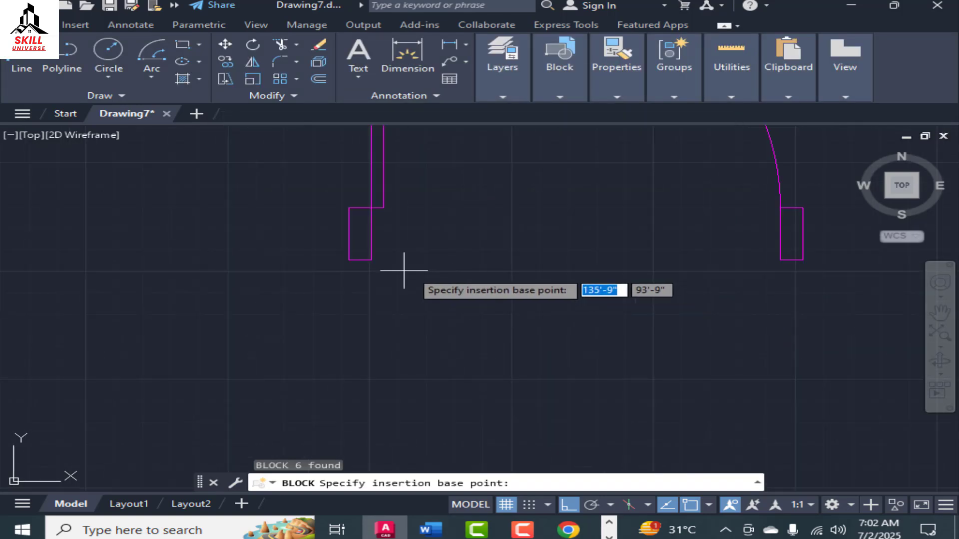
click(348, 260)
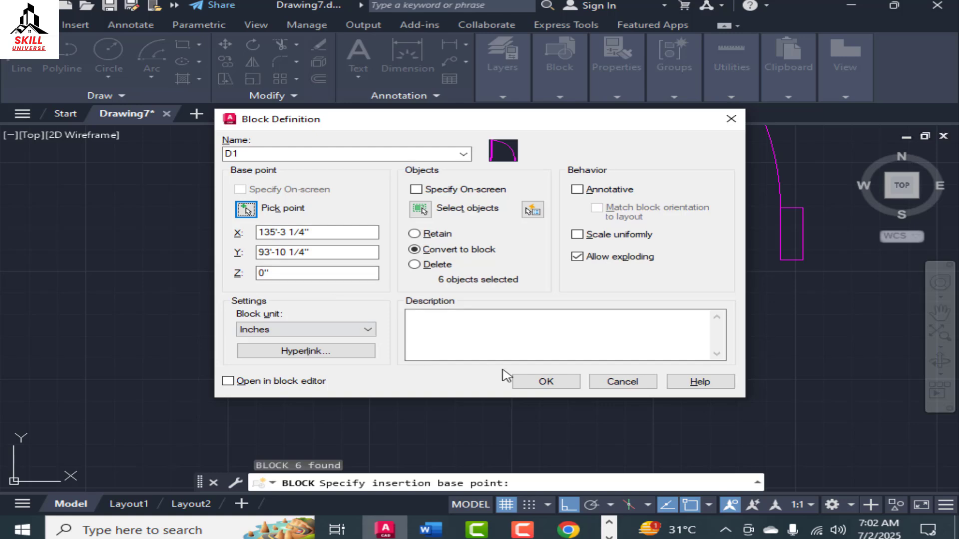
click(547, 382)
scroll(367, 214, down, 3)
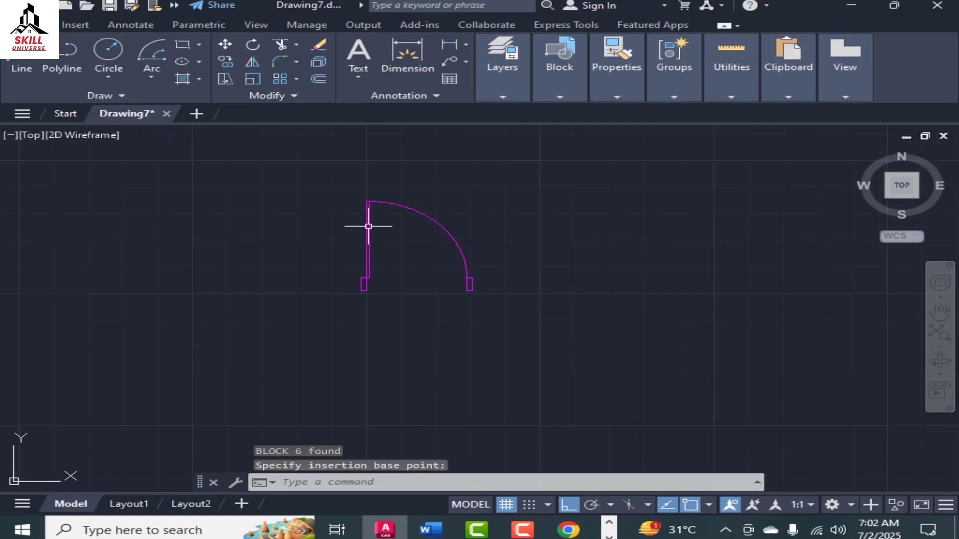
Select the door symbol to check that it behaves as a single block, and clear the selection.
scroll(430, 295, up, 3)
scroll(434, 317, down, 3)
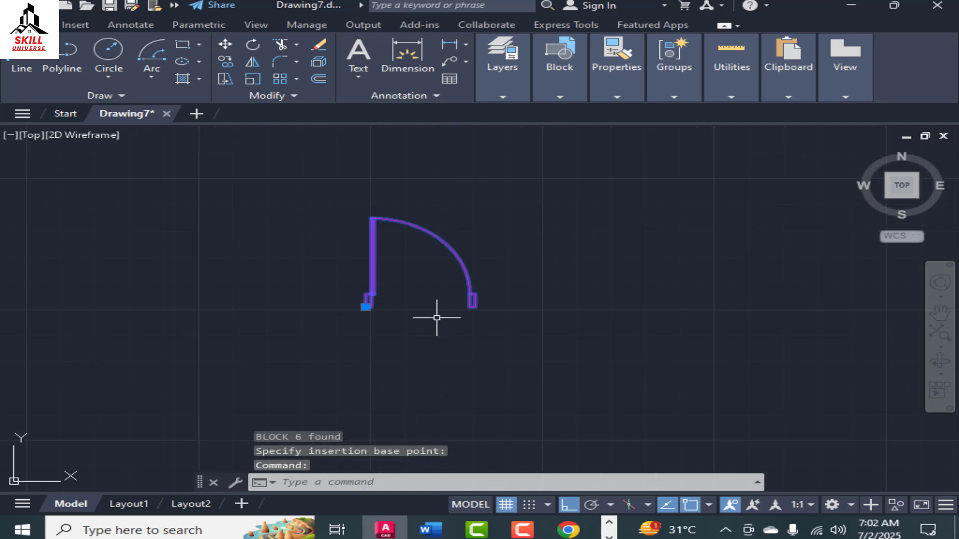
key(Escape)
scroll(464, 269, down, 2)
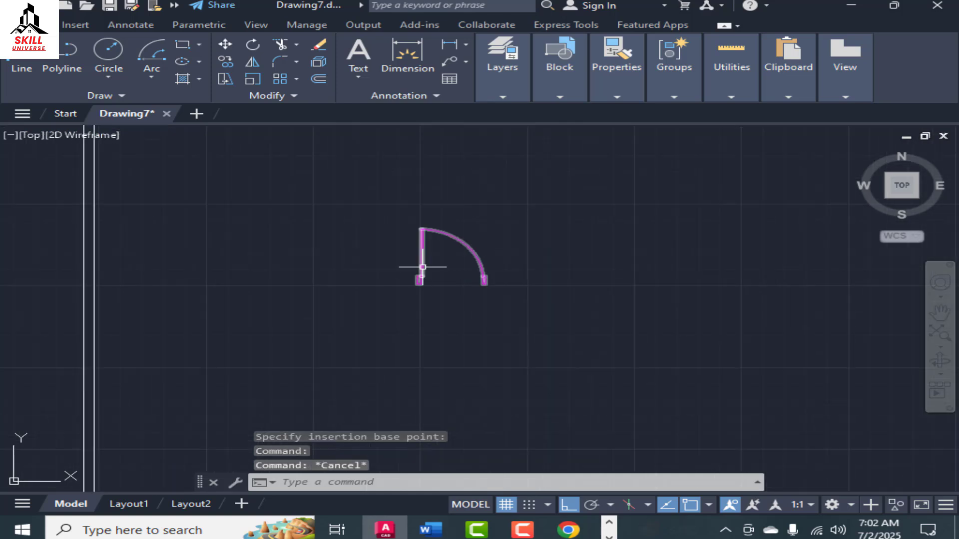
scroll(447, 279, up, 4)
scroll(447, 280, down, 2)
scroll(383, 279, down, 2)
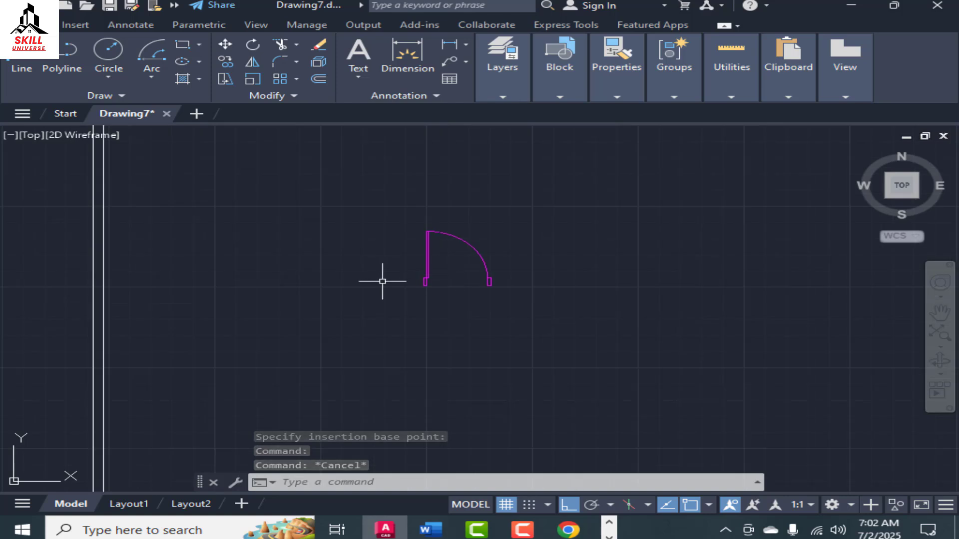
scroll(393, 279, up, 2)
scroll(492, 275, down, 2)
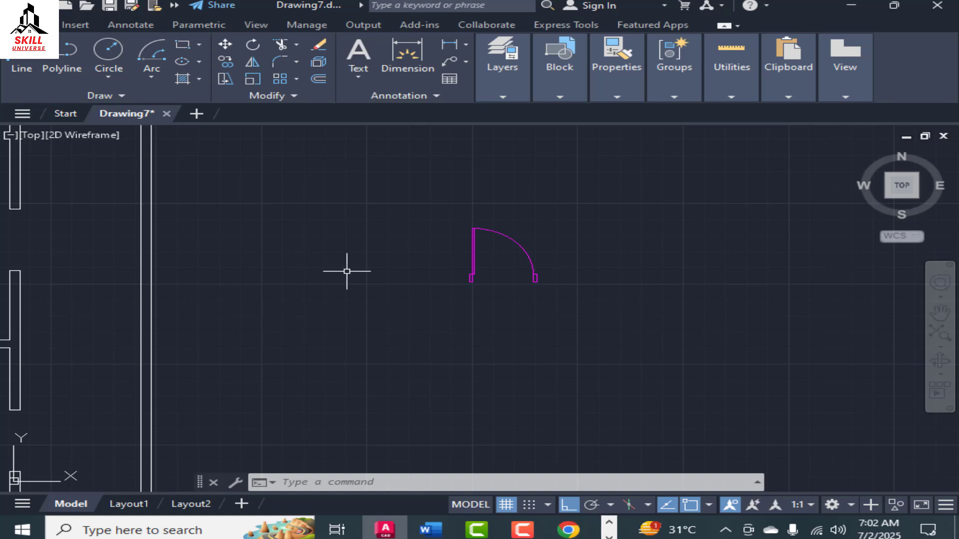
Check once more that the finished door symbol selects as one object, and deselect it.
scroll(545, 274, up, 4)
click(518, 275)
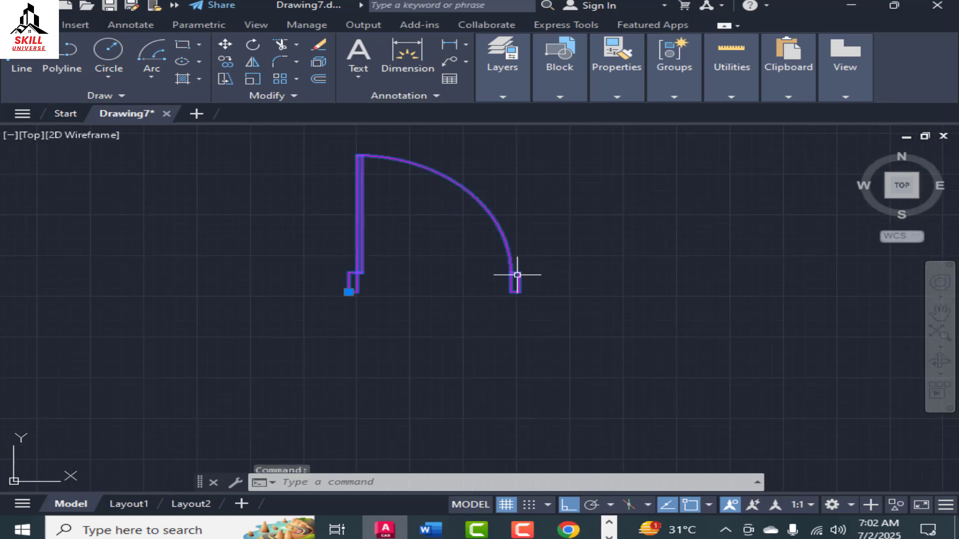
key(Escape)
key(Escape)
scroll(497, 297, down, 2)
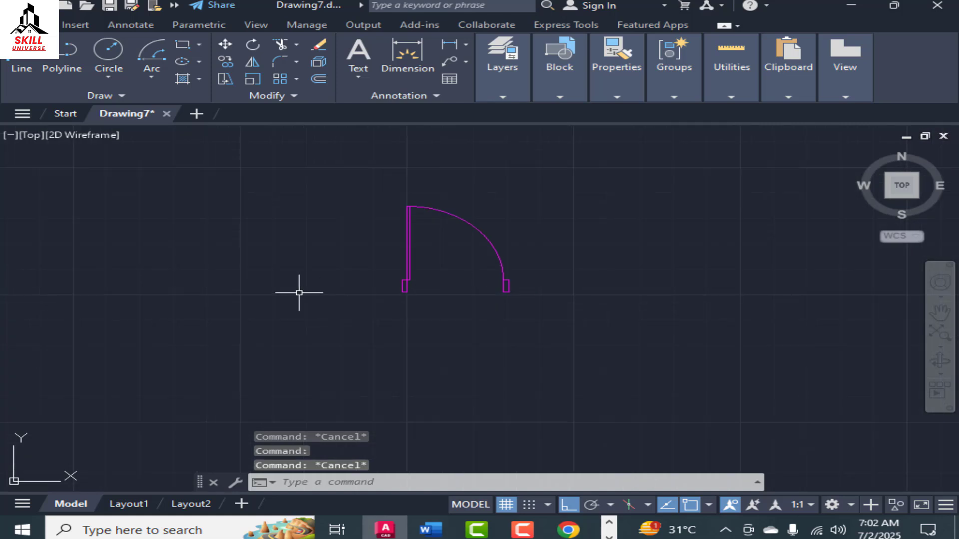
Draw a 2" wide by 6" high rectangle in the empty space between the floor plan and the D1 door symbol.
text(REC)
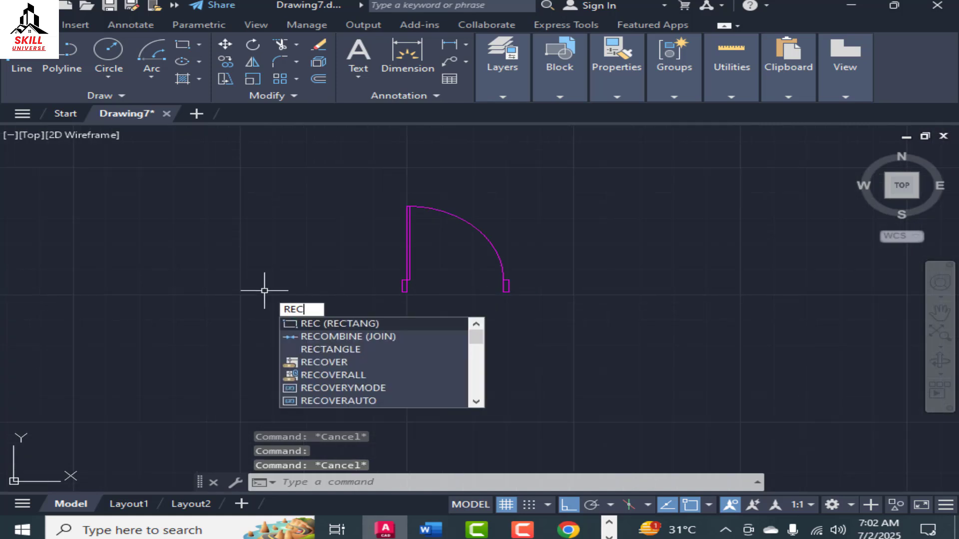
key(Return)
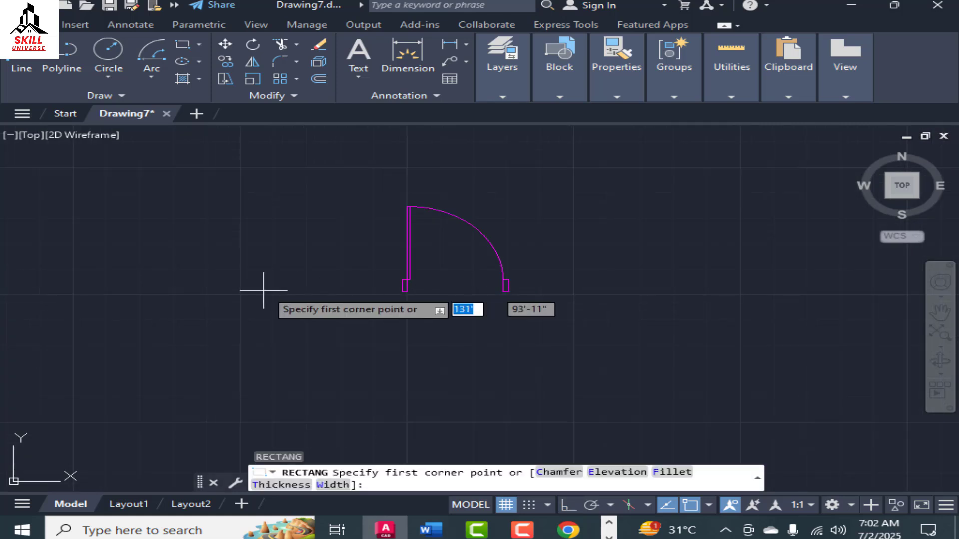
scroll(263, 287, down, 4)
scroll(358, 274, up, 4)
click(351, 275)
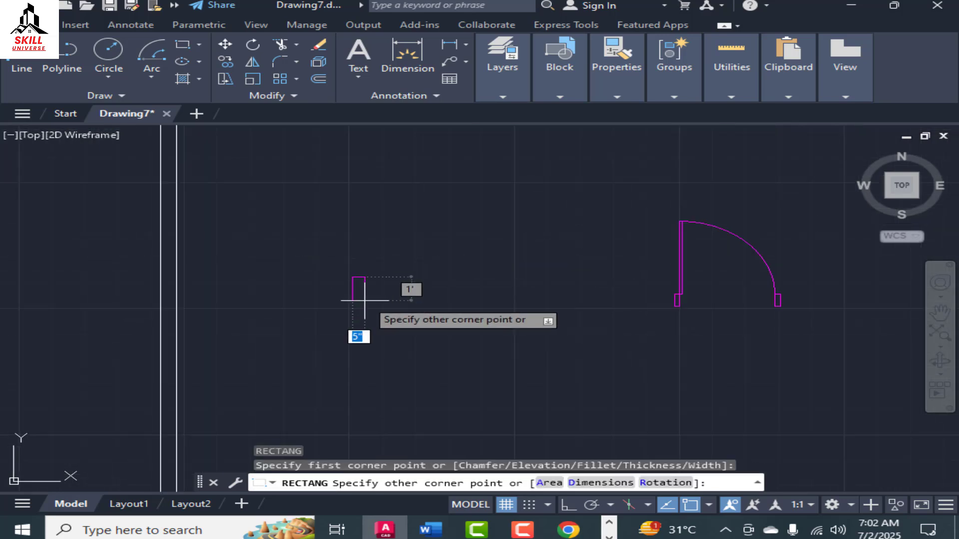
scroll(358, 301, up, 3)
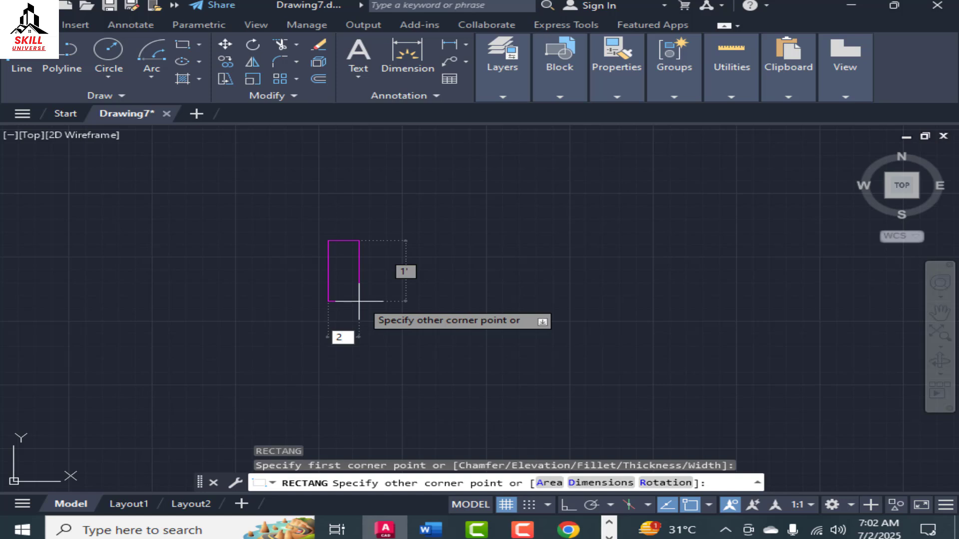
key(Tab)
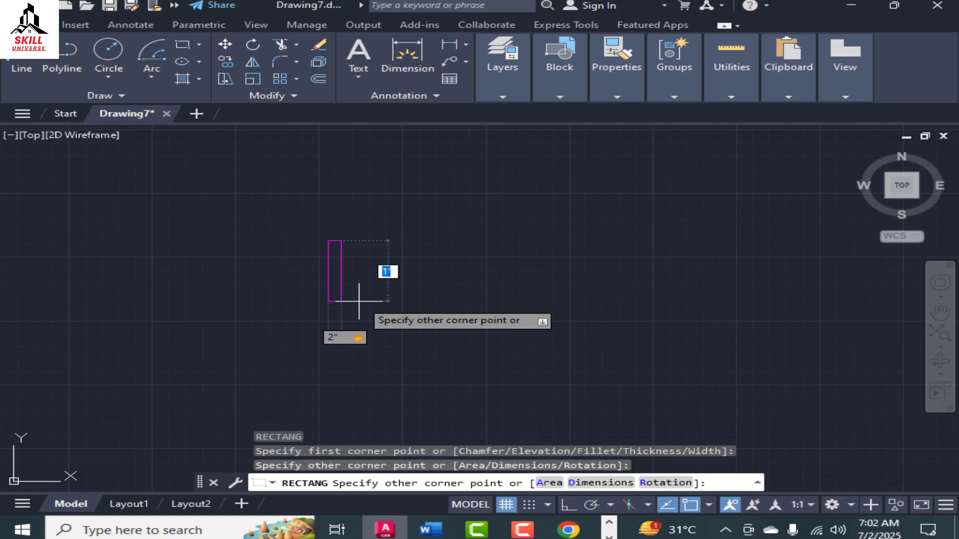
key(Return)
Copy the new rectangle 2'8" horizontally to the right, using its upper right corner as the base point.
click(317, 224)
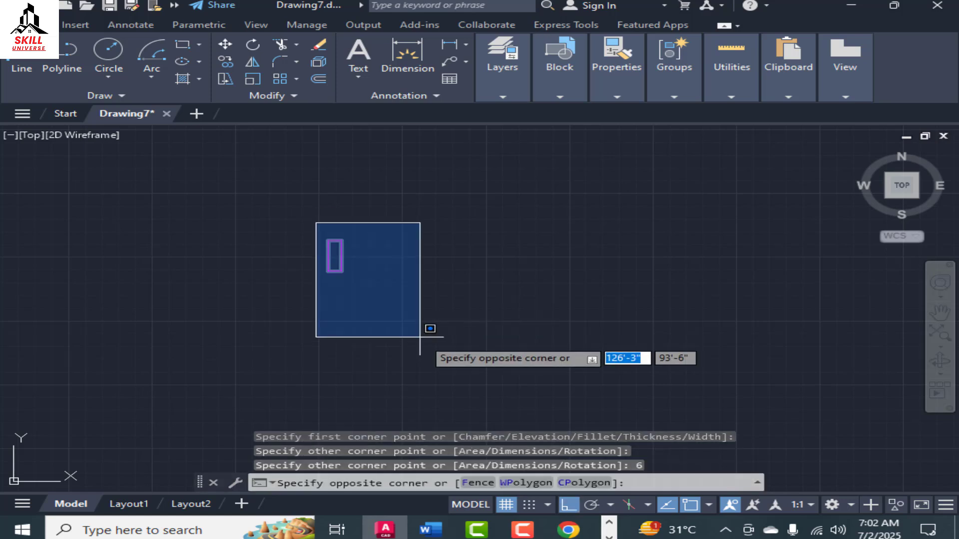
click(422, 342)
text(co)
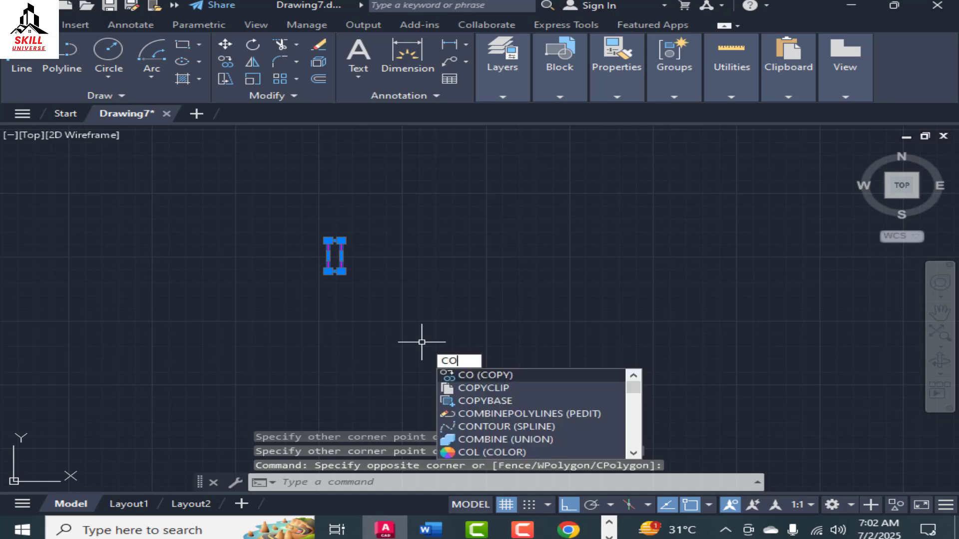
key(Return)
click(343, 241)
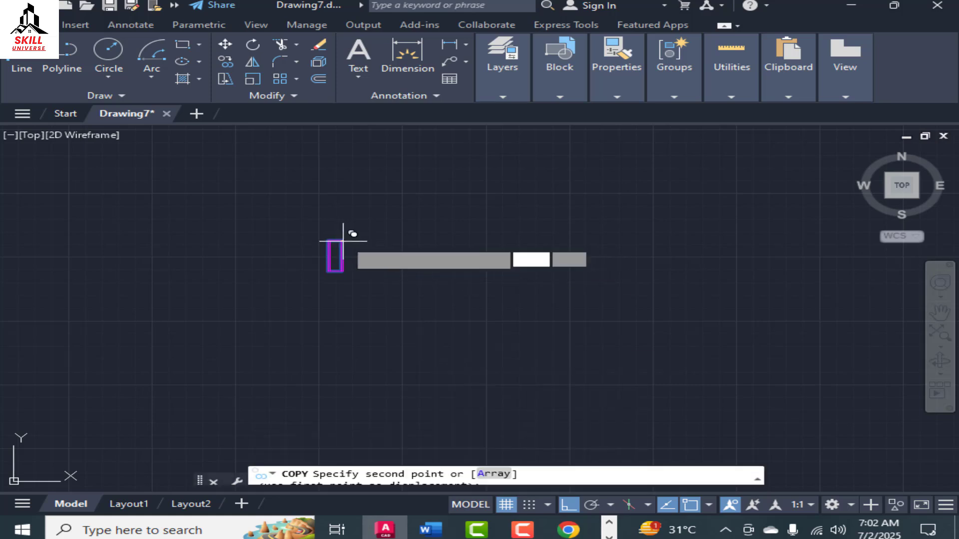
text(1)
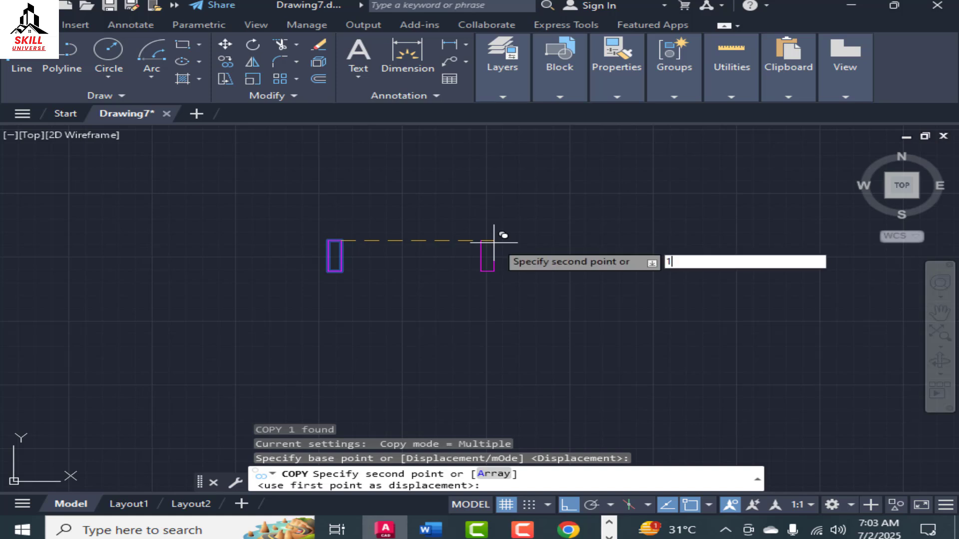
key(BackSpace)
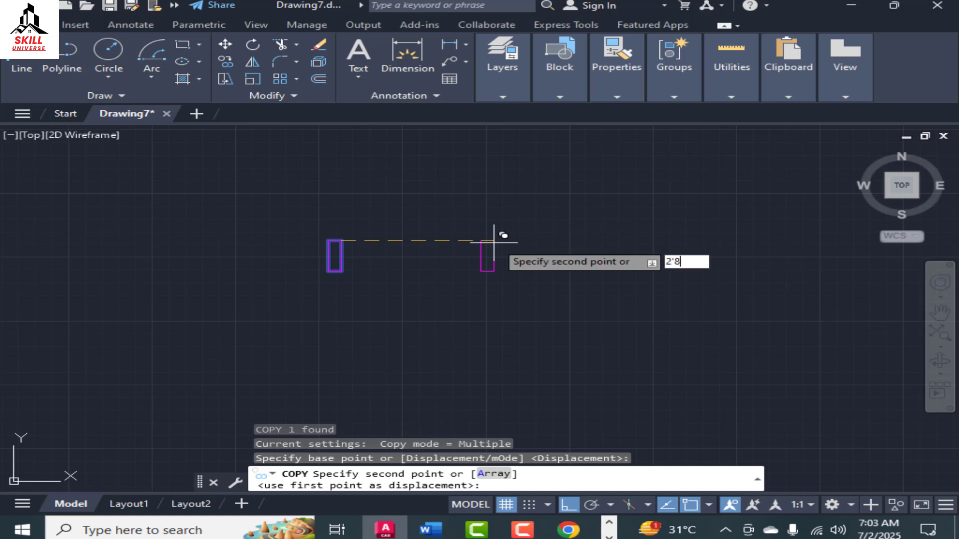
text(2'8")
key(Return)
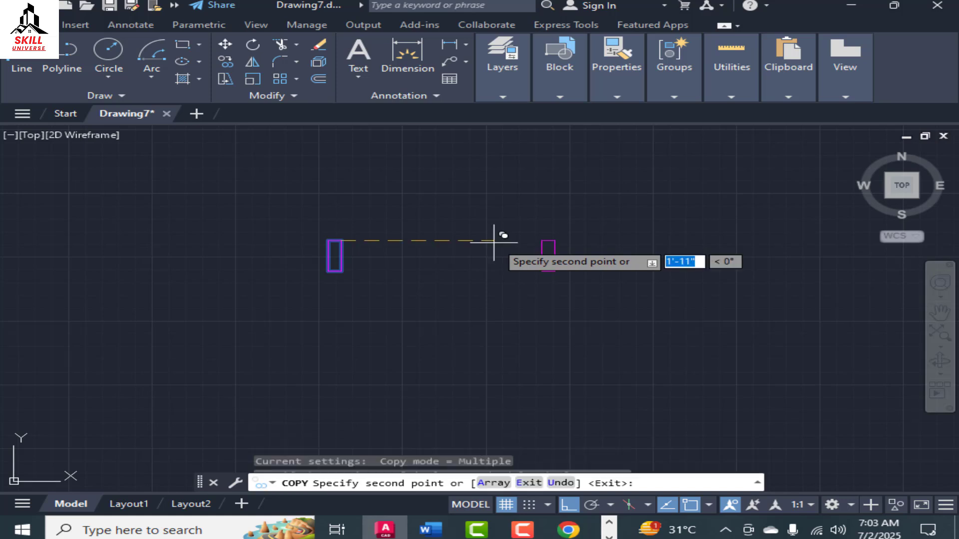
key(Escape)
Measure the clear opening between the facing upper corners of the two rectangles.
scroll(565, 233, up, 3)
scroll(566, 238, down, 2)
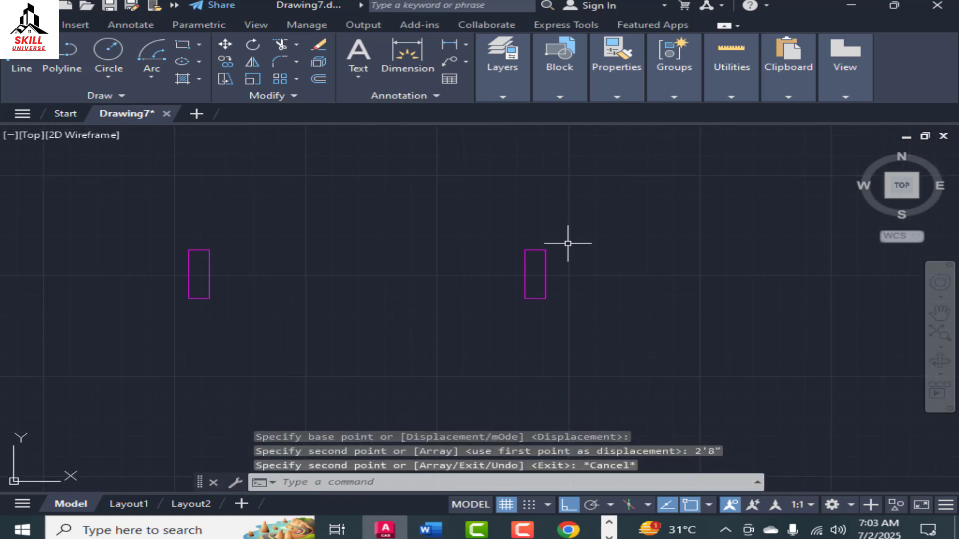
scroll(430, 259, down, 2)
scroll(339, 255, up, 2)
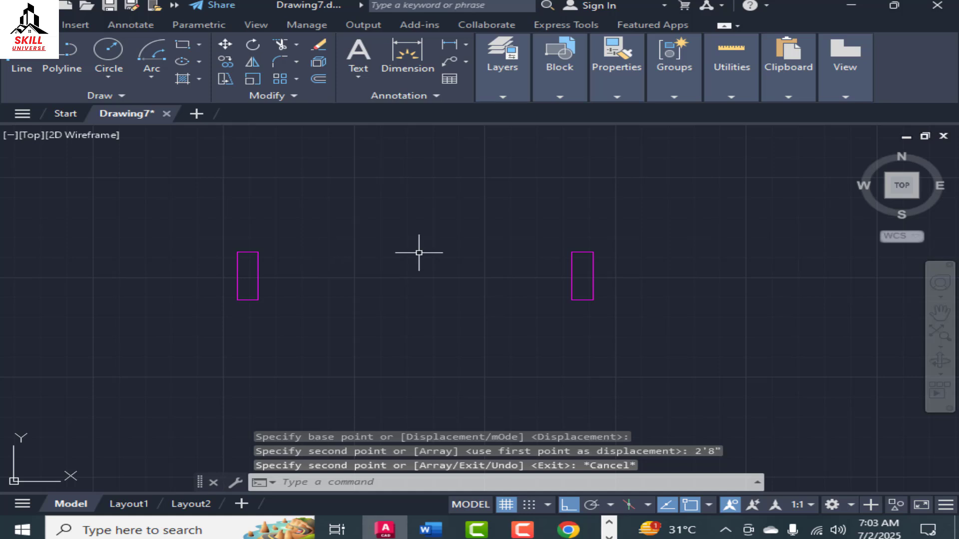
scroll(368, 241, down, 2)
scroll(377, 242, up, 2)
scroll(375, 247, down, 2)
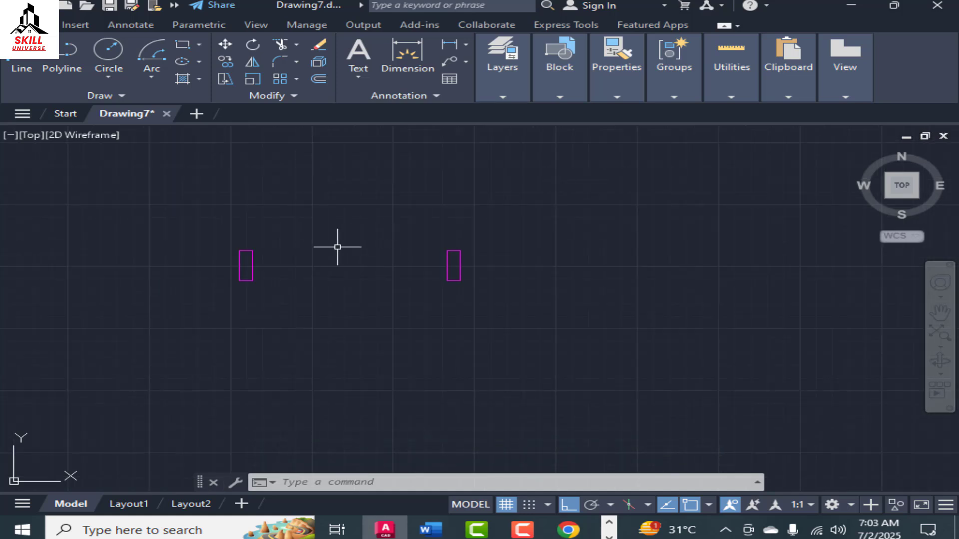
text(di)
key(Return)
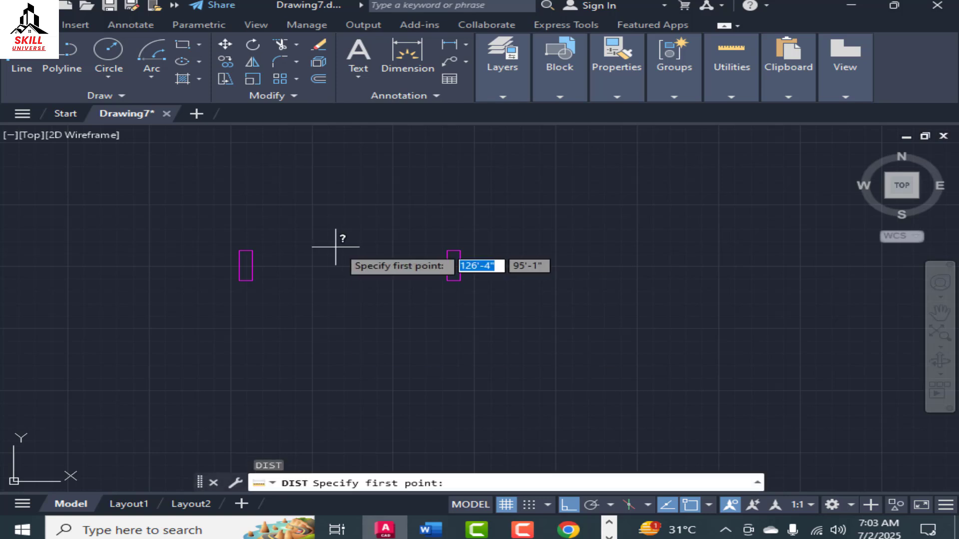
click(252, 250)
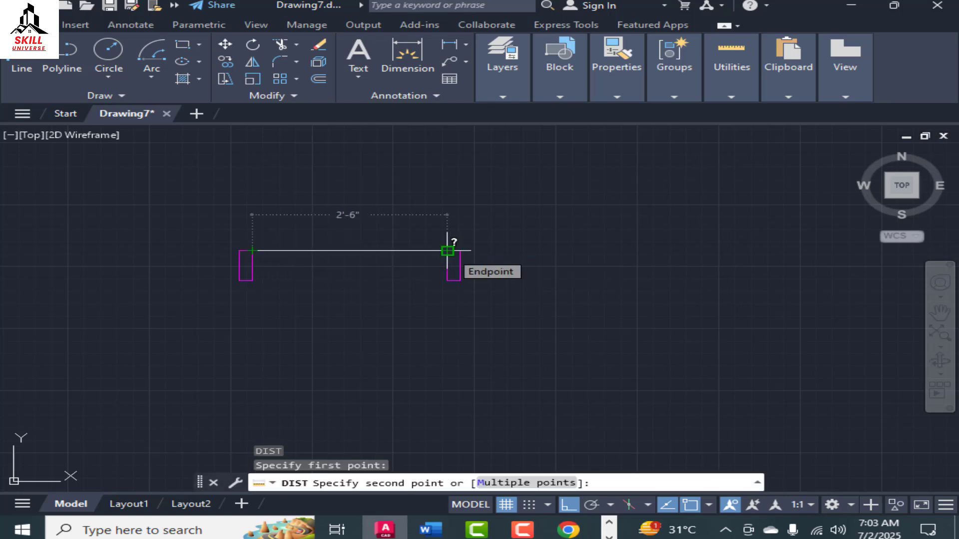
scroll(447, 250, up, 2)
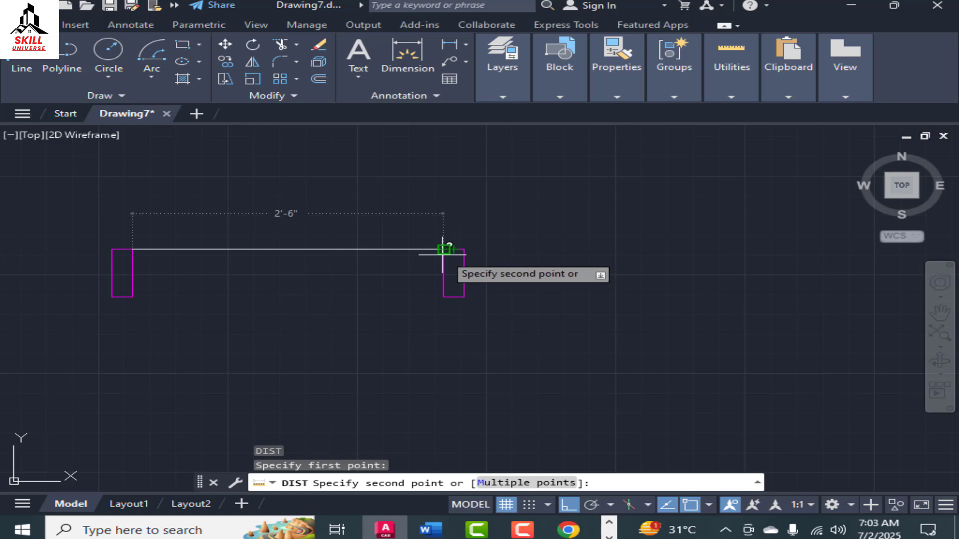
key(Escape)
scroll(403, 293, down, 4)
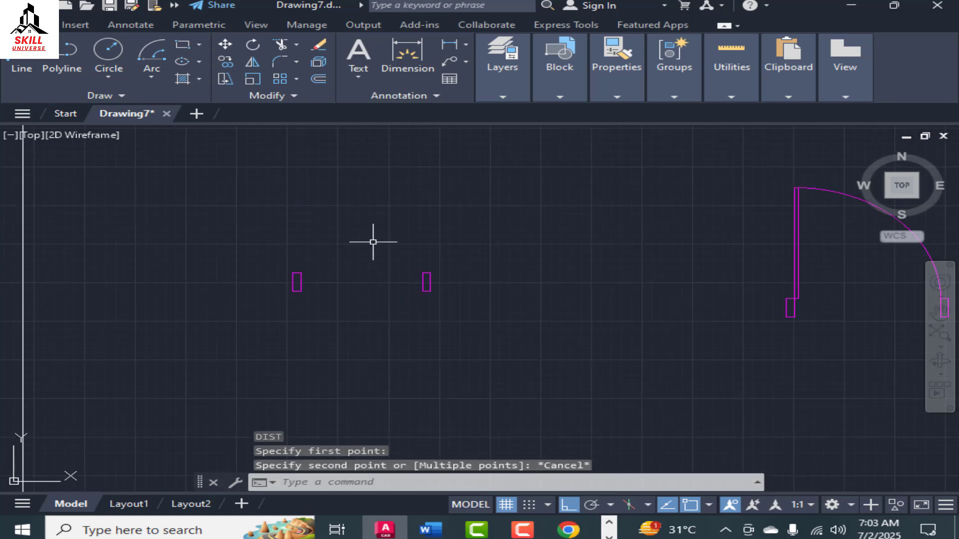
Draw a Center, Start, Angle arc centred on the right rectangle's upper left corner, from the left rectangle's upper right corner, with a -90° angle.
click(152, 74)
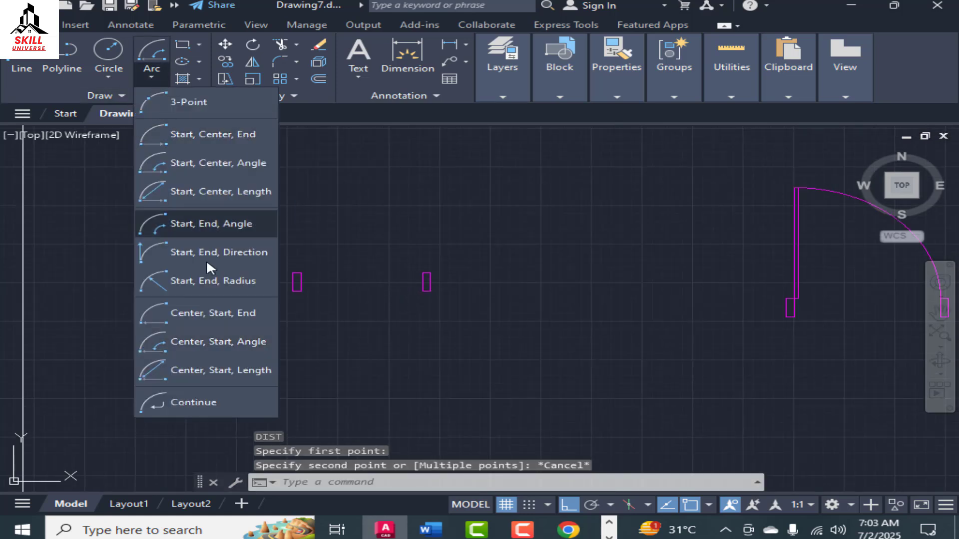
click(221, 338)
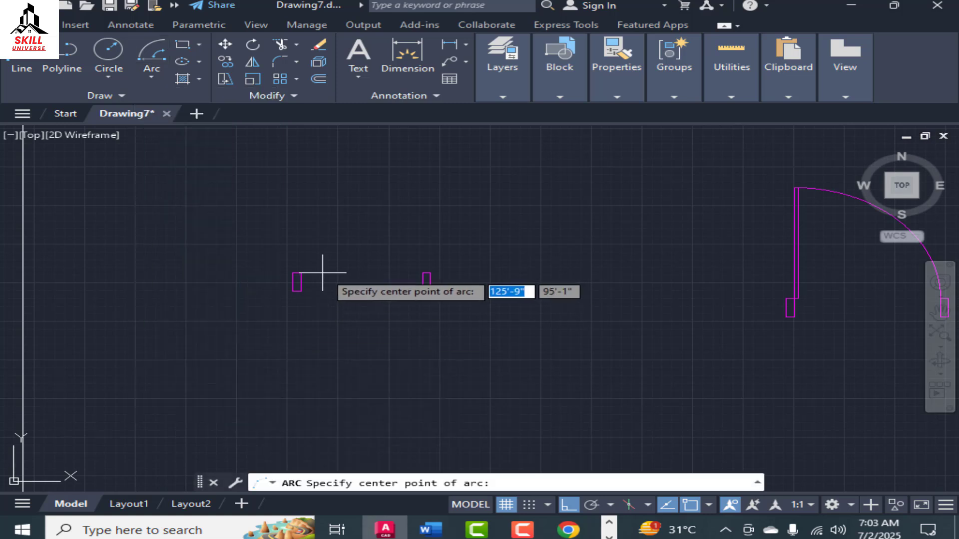
click(147, 70)
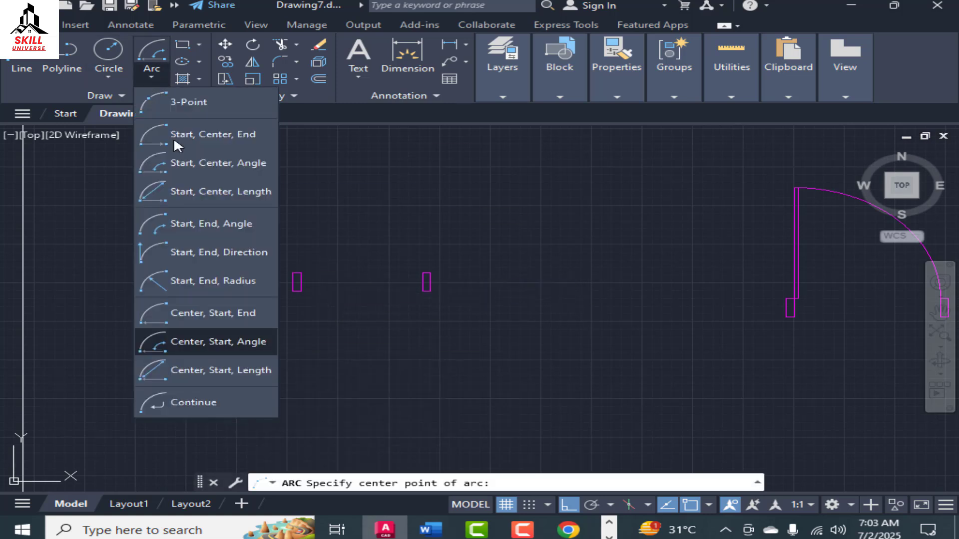
click(240, 342)
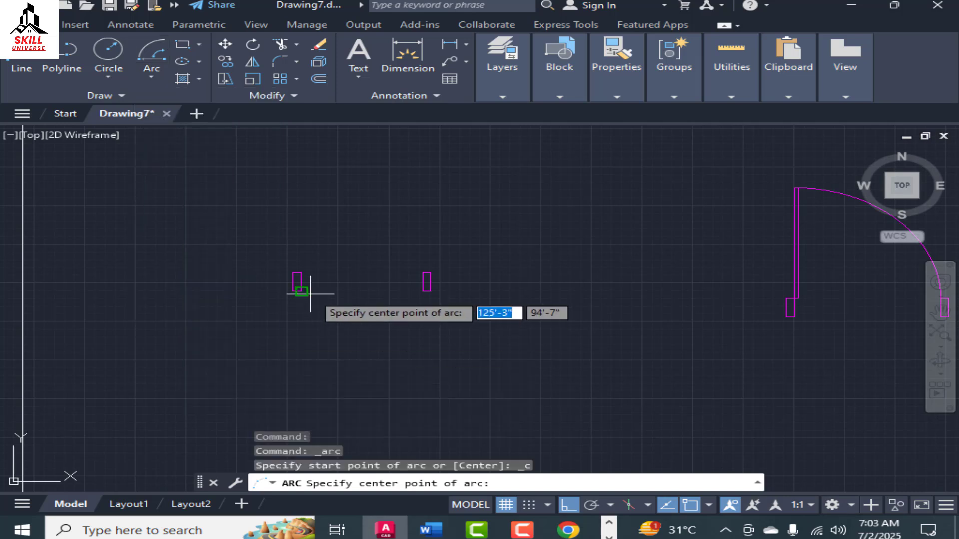
scroll(279, 270, up, 6)
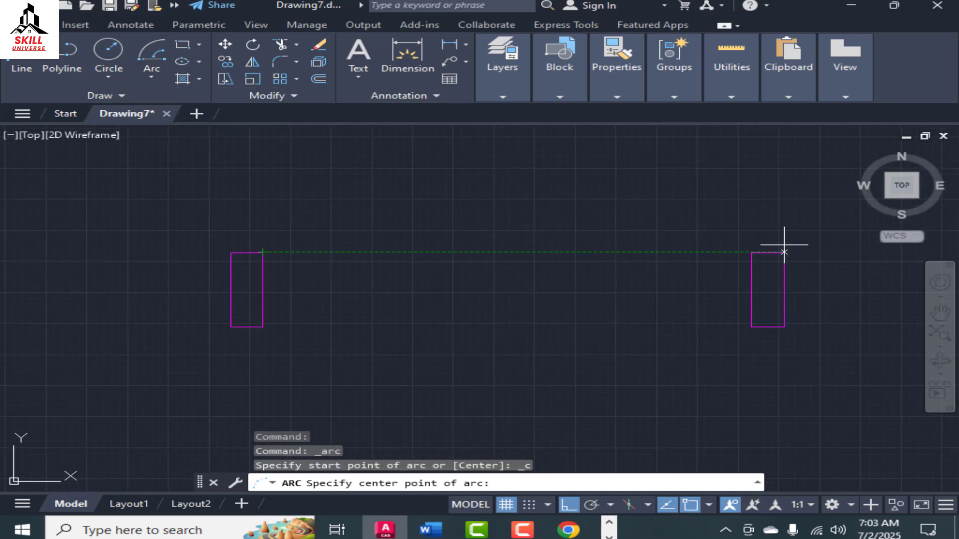
click(752, 253)
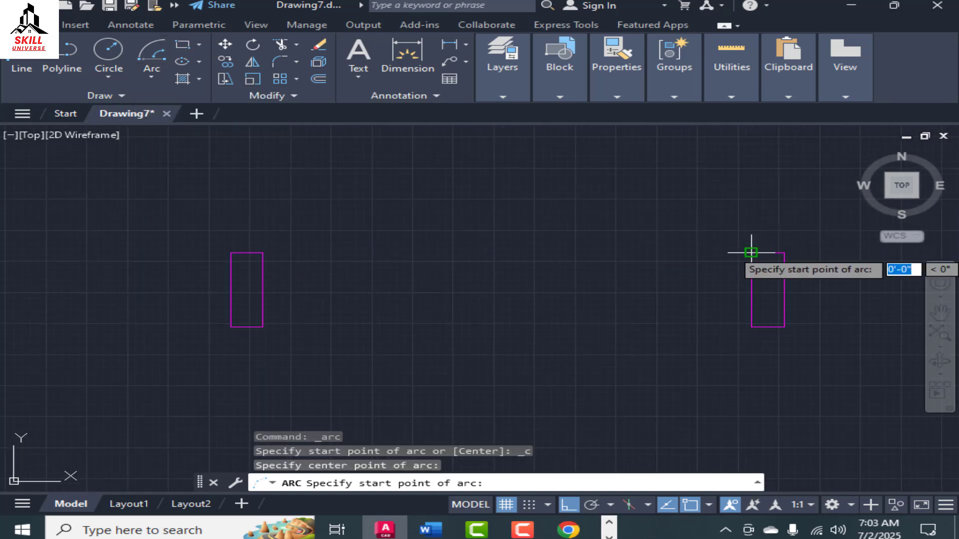
click(263, 252)
scroll(384, 338, down, 5)
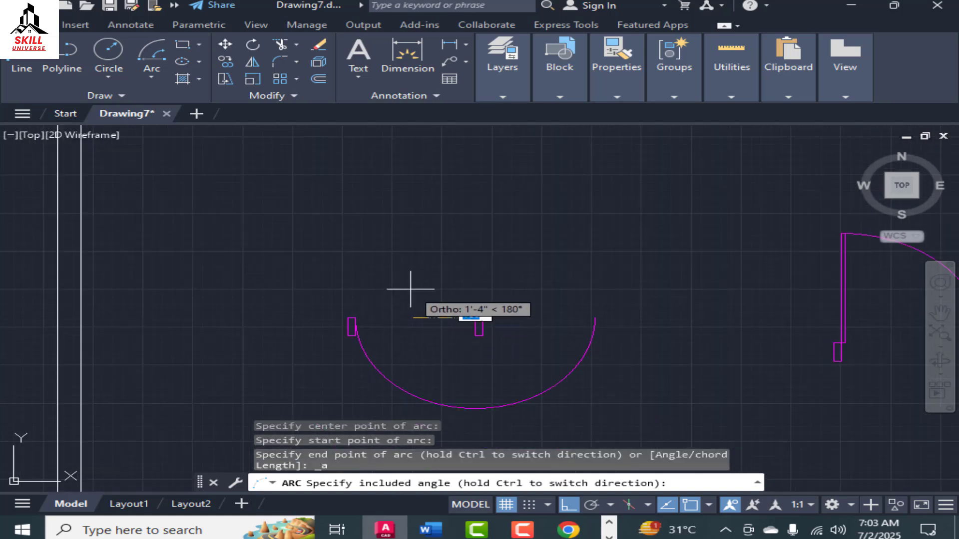
scroll(396, 300, up, 2)
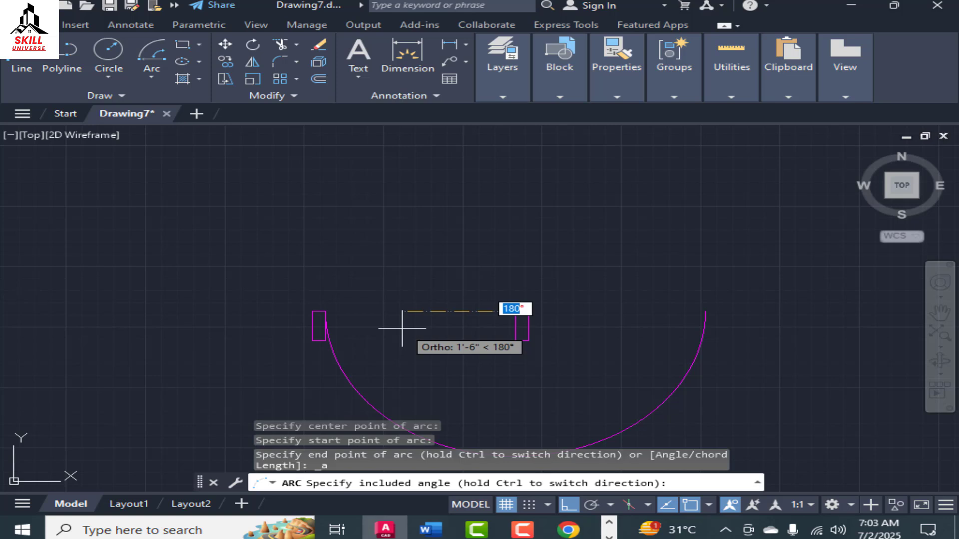
text(-)
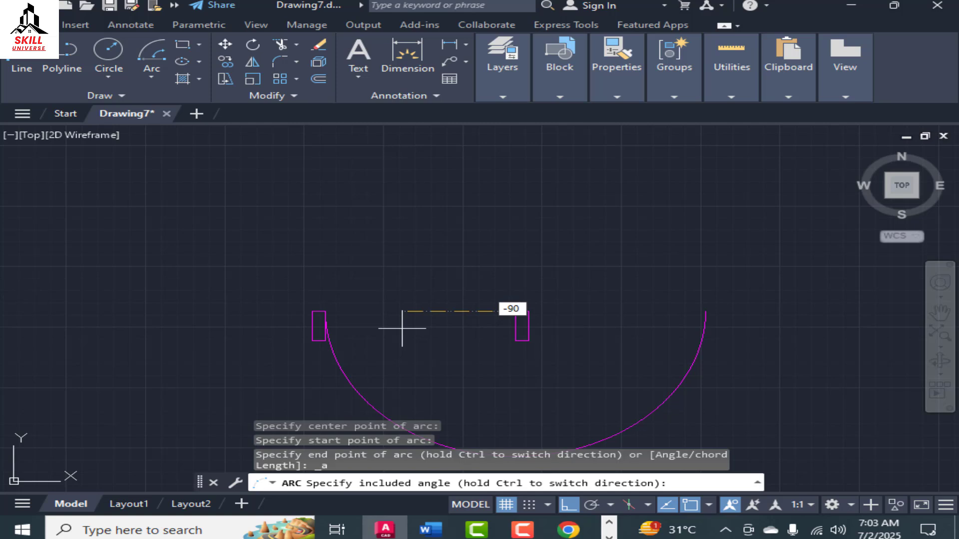
text(90)
key(Return)
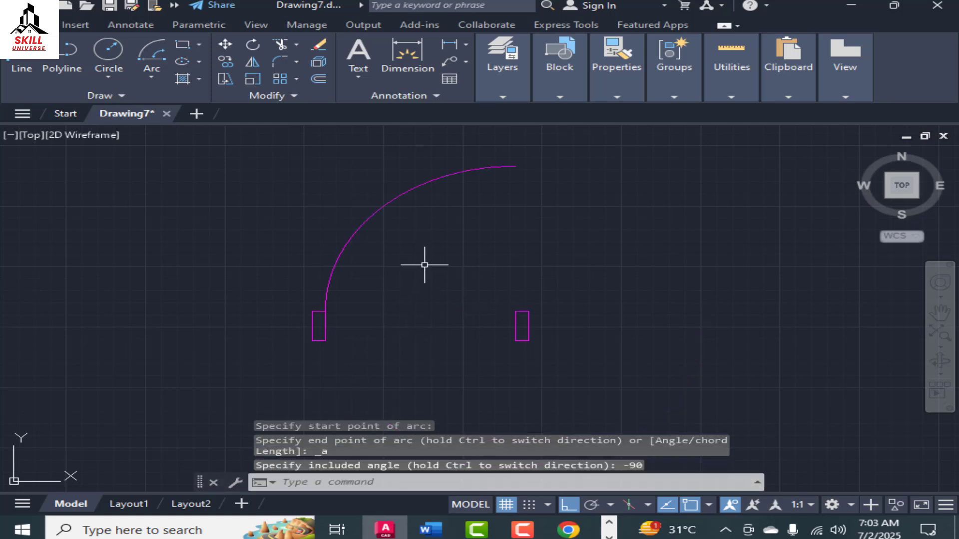
Draw a vertical line from the right rectangle's upper left corner up past the arc's upper end.
scroll(363, 235, down, 2)
scroll(488, 242, up, 2)
scroll(396, 232, down, 2)
scroll(426, 217, up, 2)
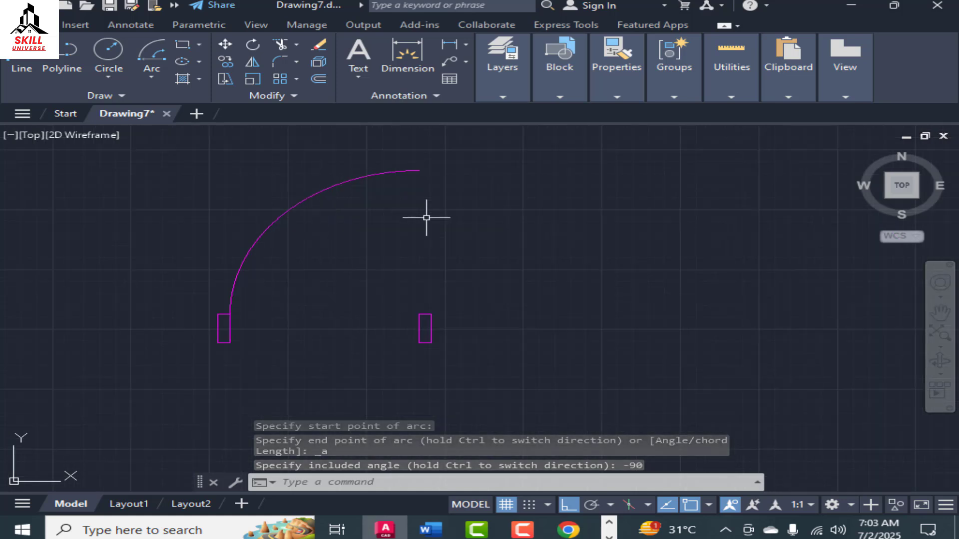
text(l)
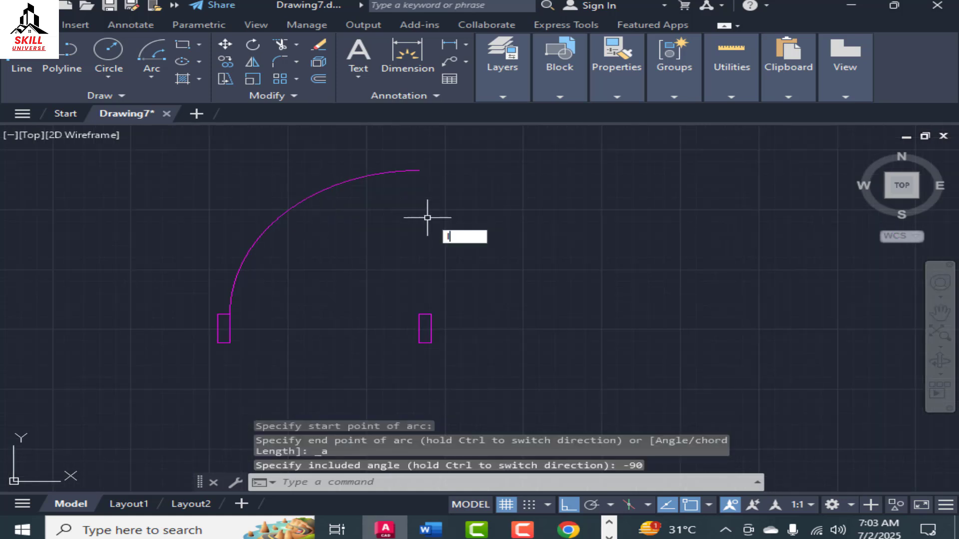
key(Return)
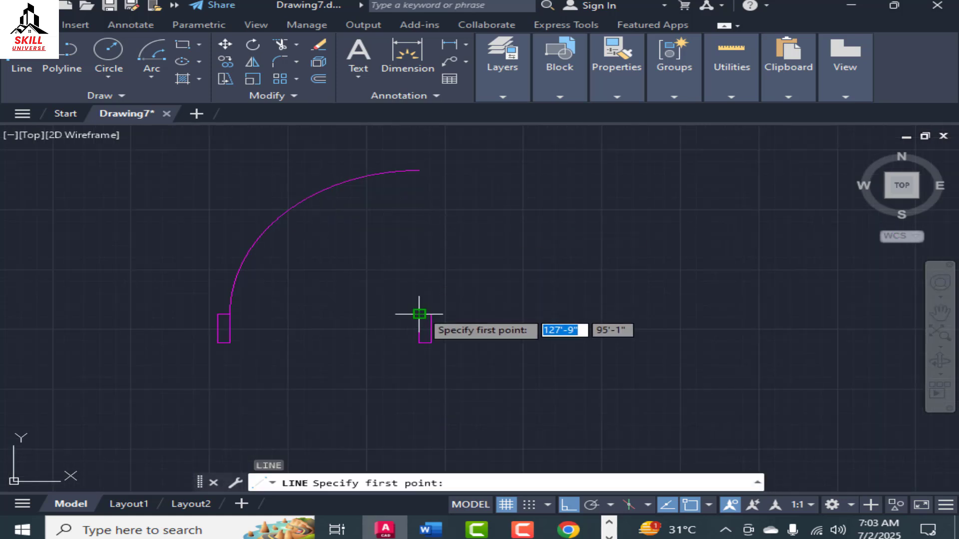
click(418, 314)
click(419, 148)
key(Escape)
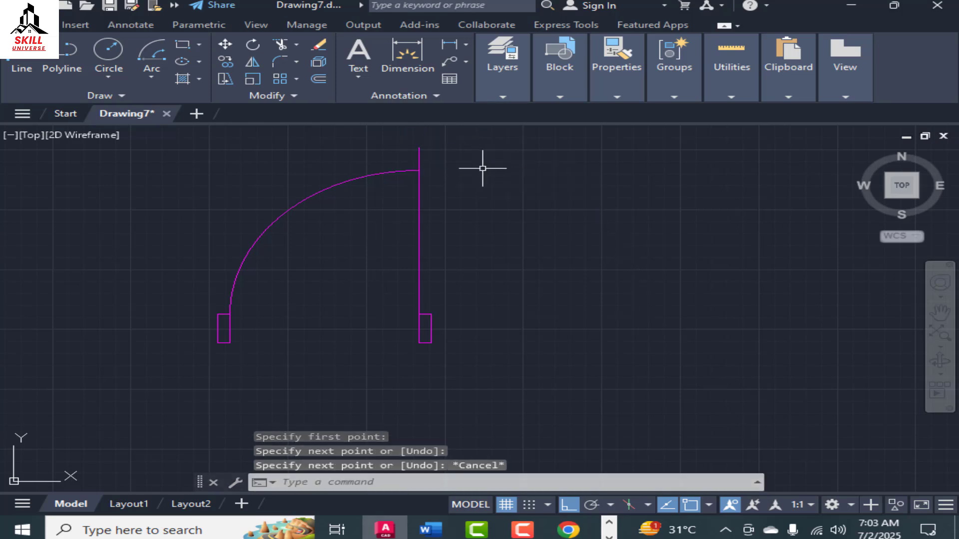
Offset the vertical door line 1" to the left, toward the arc.
text(o)
key(Return)
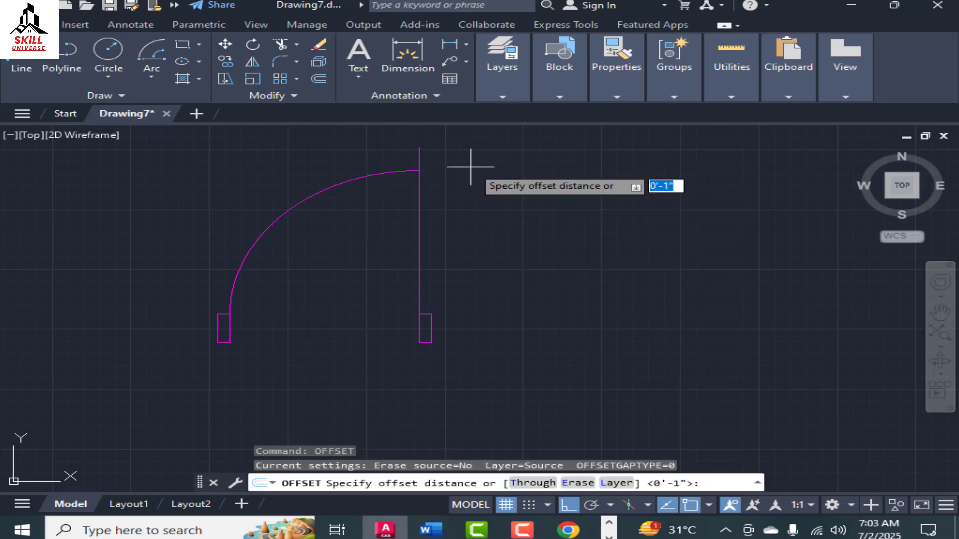
text(1)
key(Return)
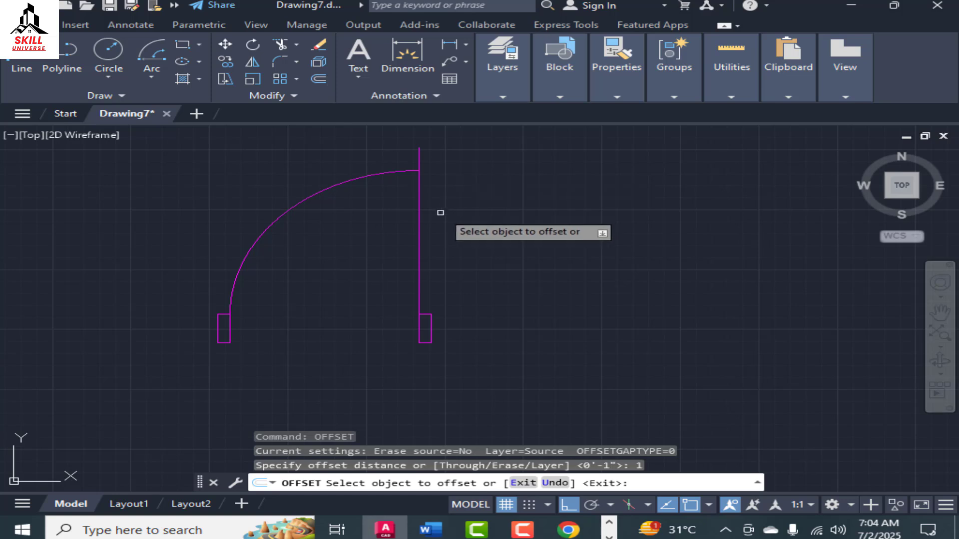
click(419, 212)
click(375, 230)
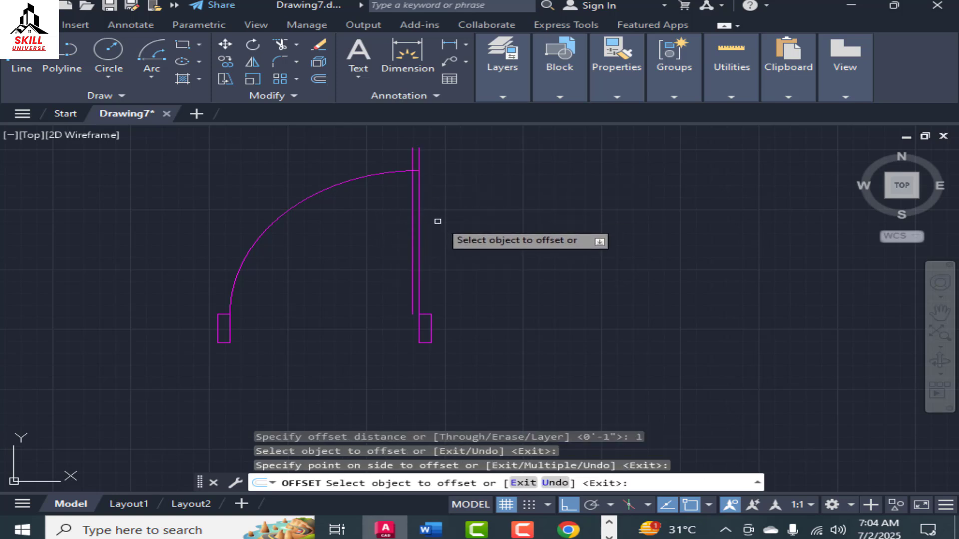
key(Escape)
Draw a short horizontal line closing the door leaf's lower end between the offset line and the right rectangle's upper left corner.
text(l)
key(Return)
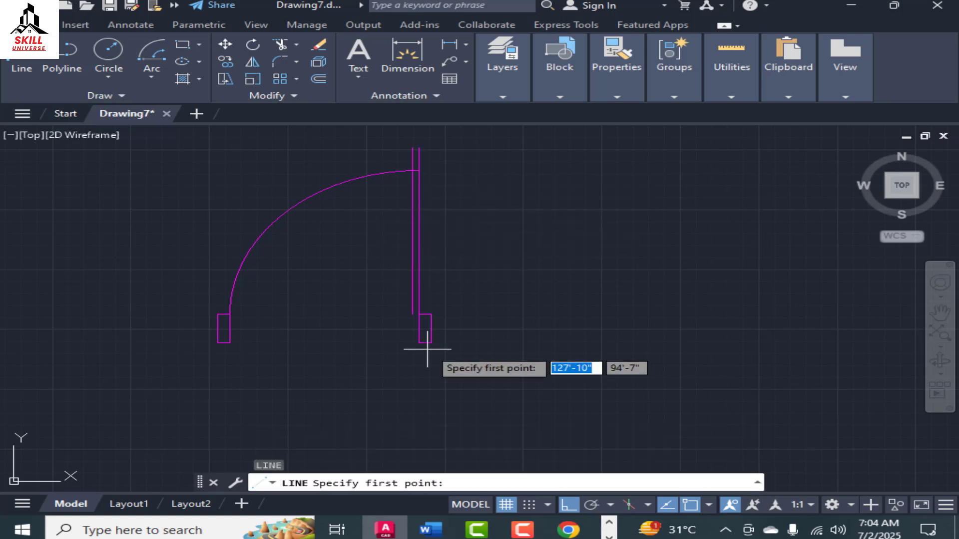
scroll(424, 342, up, 5)
click(354, 208)
key(Escape)
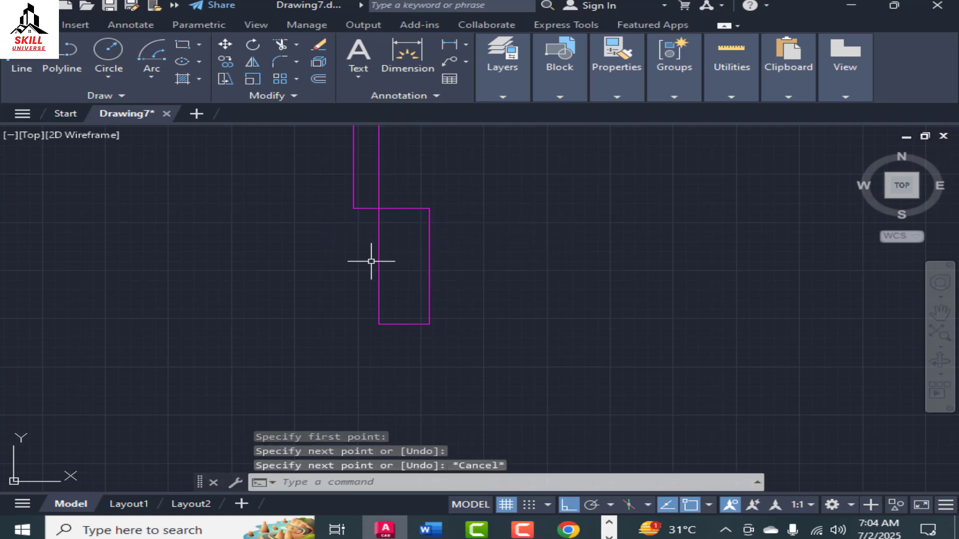
Trim the ends of both vertical door leaf lines that extend above the arc.
scroll(370, 262, down, 4)
scroll(399, 192, up, 3)
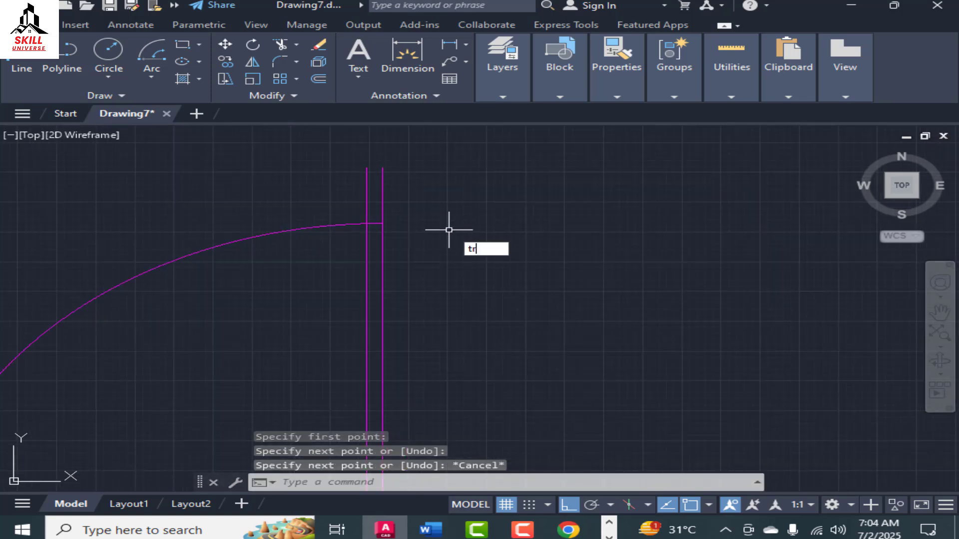
text(tr)
key(Return)
drag(413, 189, 329, 183)
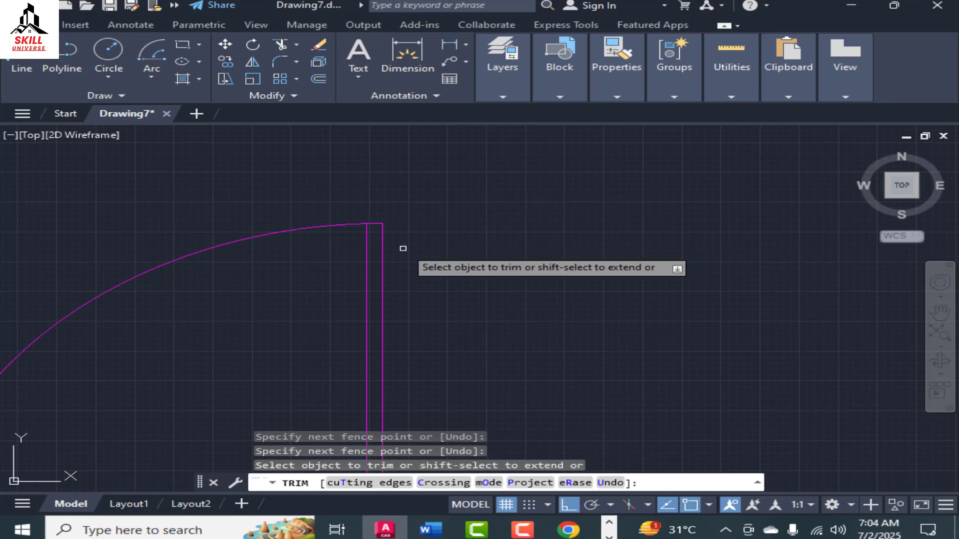
scroll(520, 188, down, 4)
key(Escape)
Examine how the parts of the new door select compared with the D1 block.
click(566, 176)
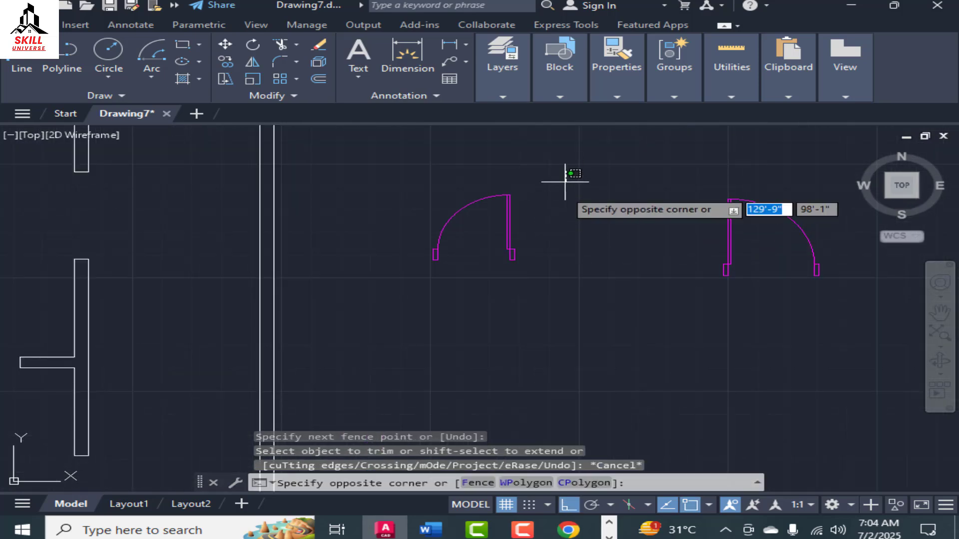
click(392, 294)
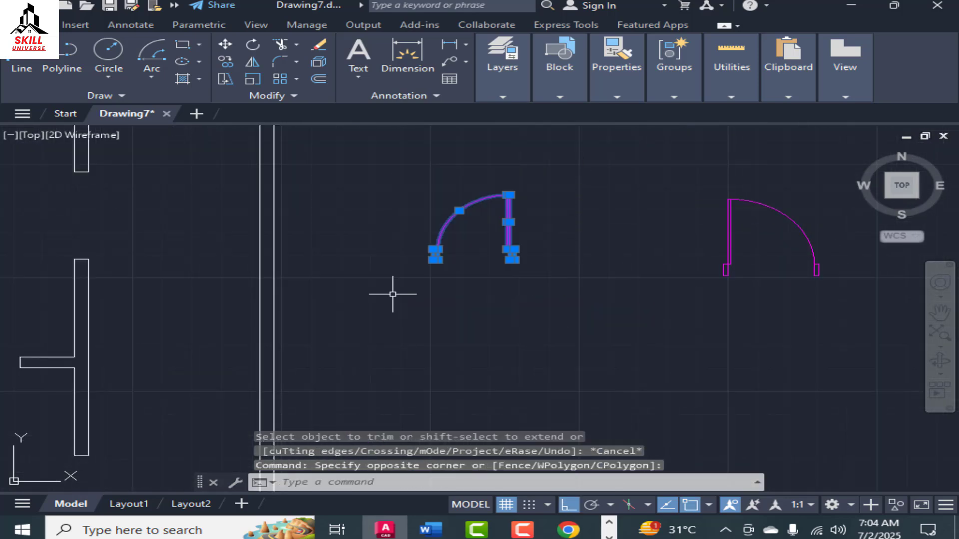
key(Escape)
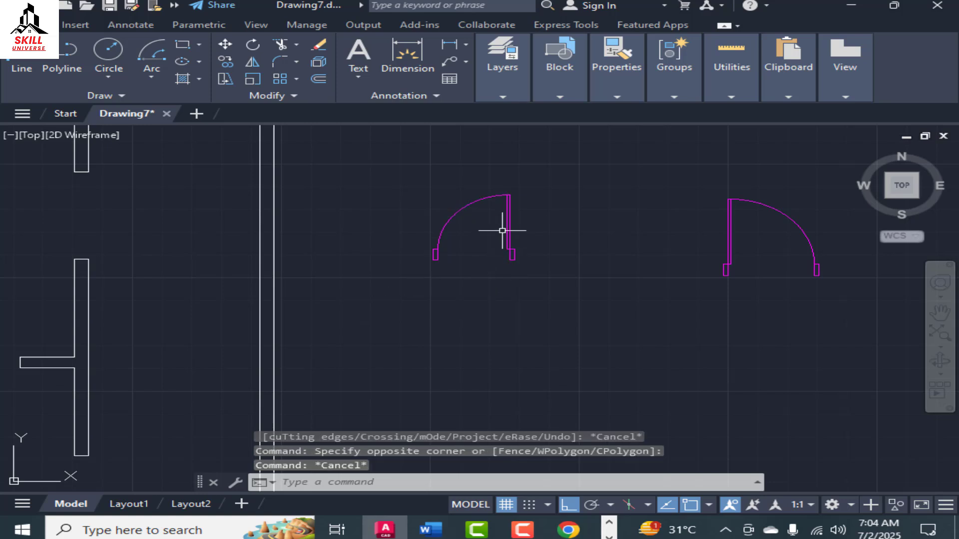
scroll(514, 247, up, 6)
click(487, 205)
scroll(404, 256, down, 4)
key(Escape)
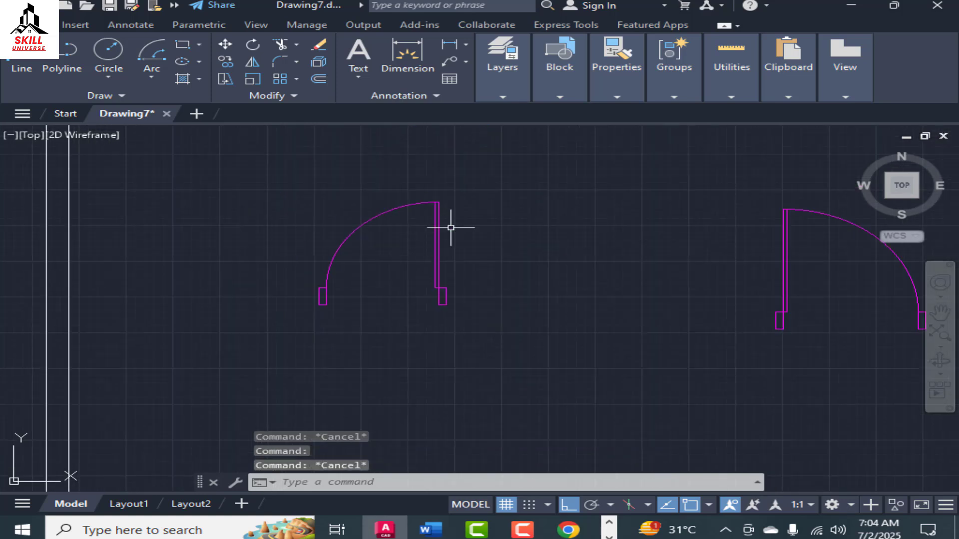
click(788, 246)
scroll(560, 251, down, 3)
scroll(736, 275, up, 3)
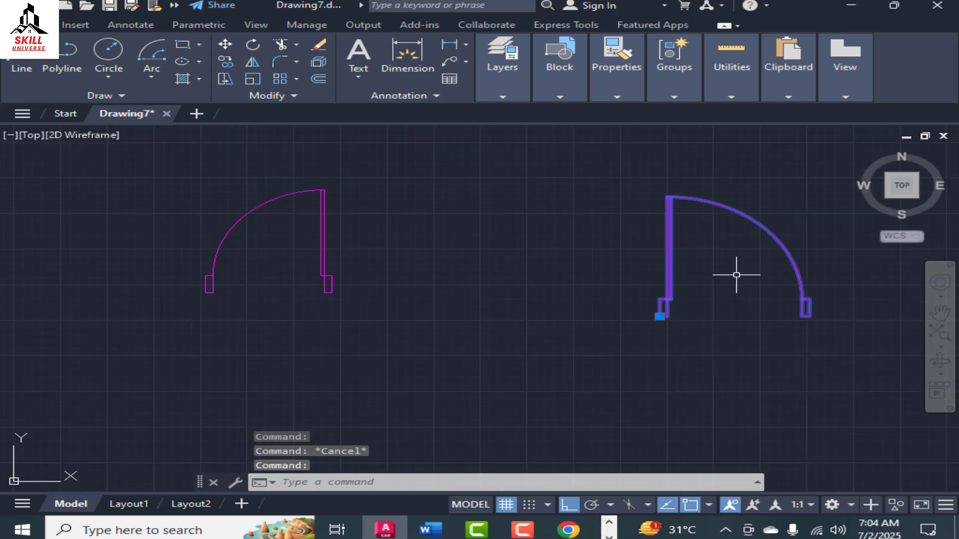
key(Escape)
click(666, 227)
scroll(667, 255, up, 2)
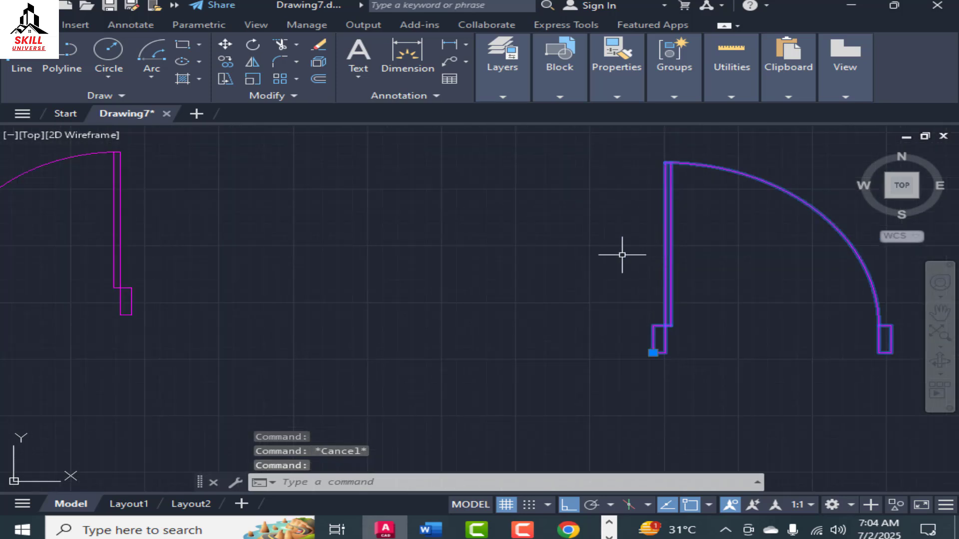
scroll(500, 245, down, 3)
key(Escape)
scroll(344, 239, up, 2)
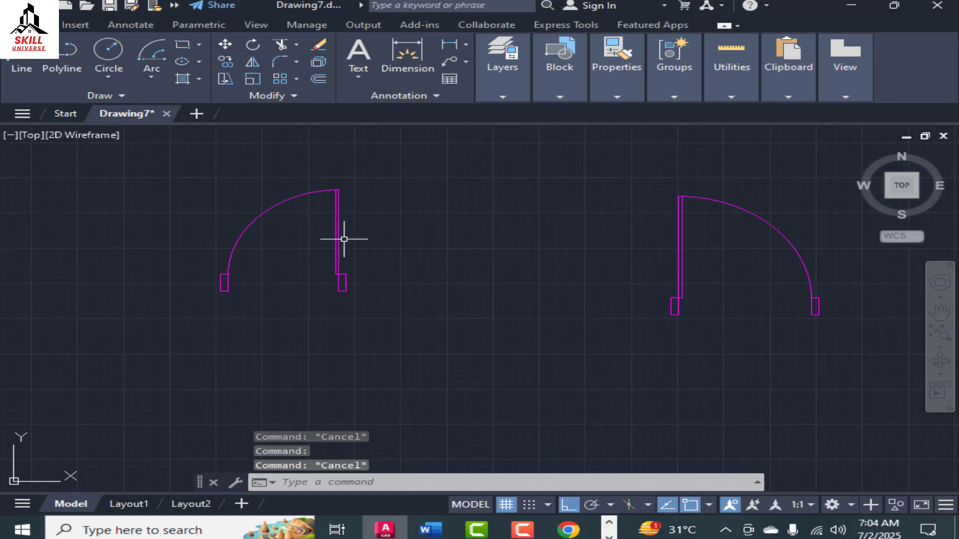
click(337, 209)
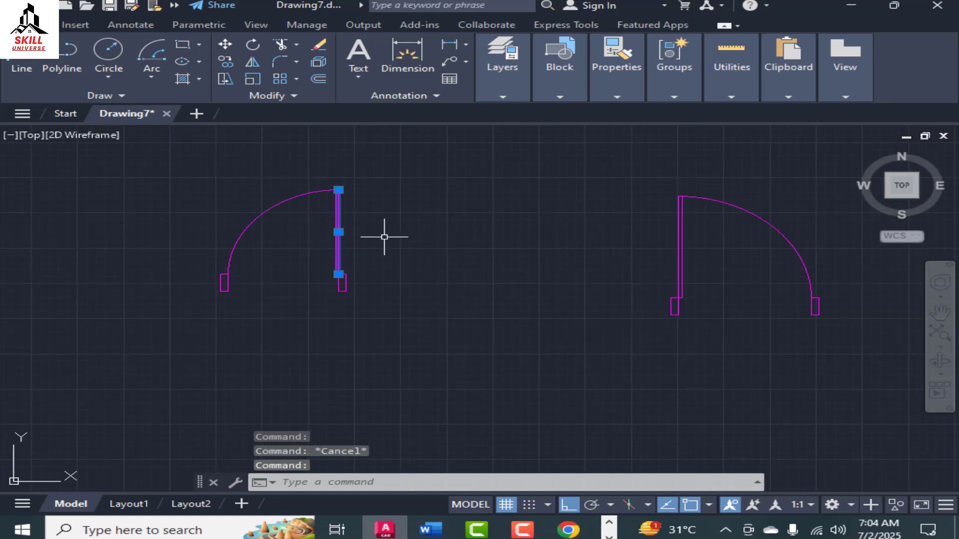
key(Escape)
scroll(324, 225, up, 4)
click(332, 208)
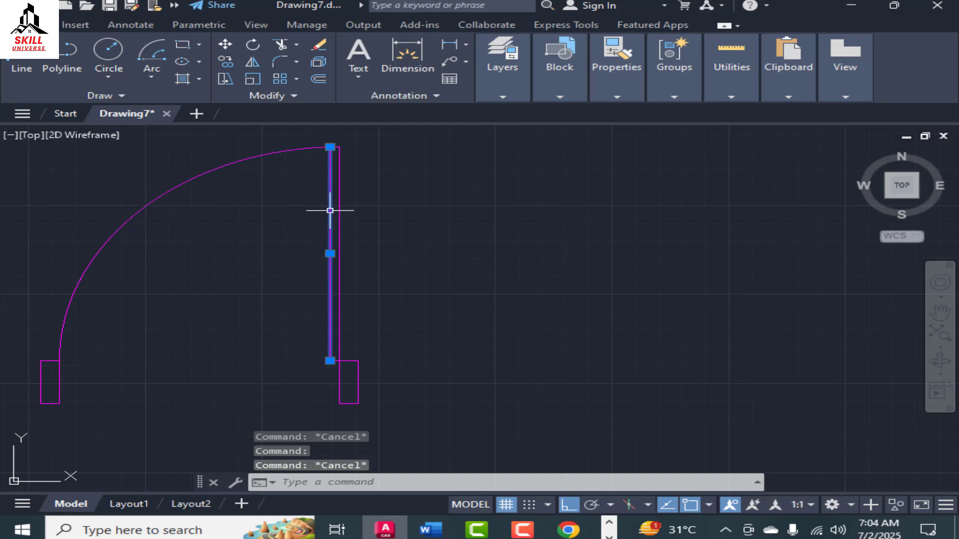
key(Escape)
scroll(521, 239, down, 3)
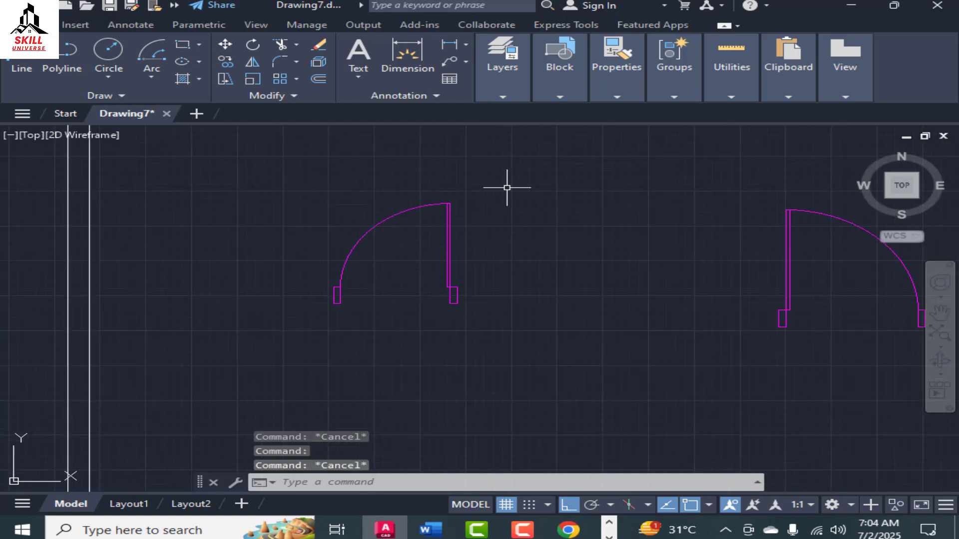
Define the whole new door as block D2, with its base point at the right rectangle's lower right corner.
click(518, 166)
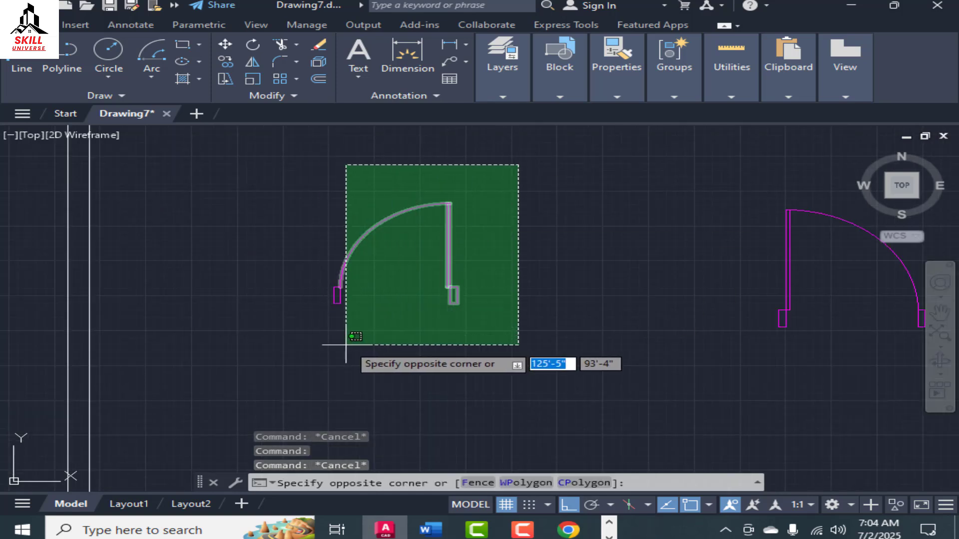
click(288, 339)
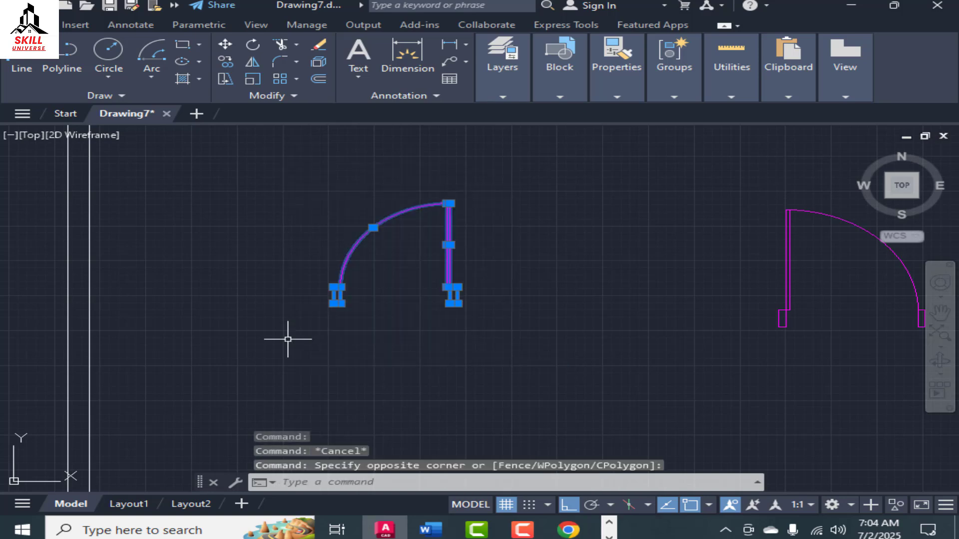
text(B)
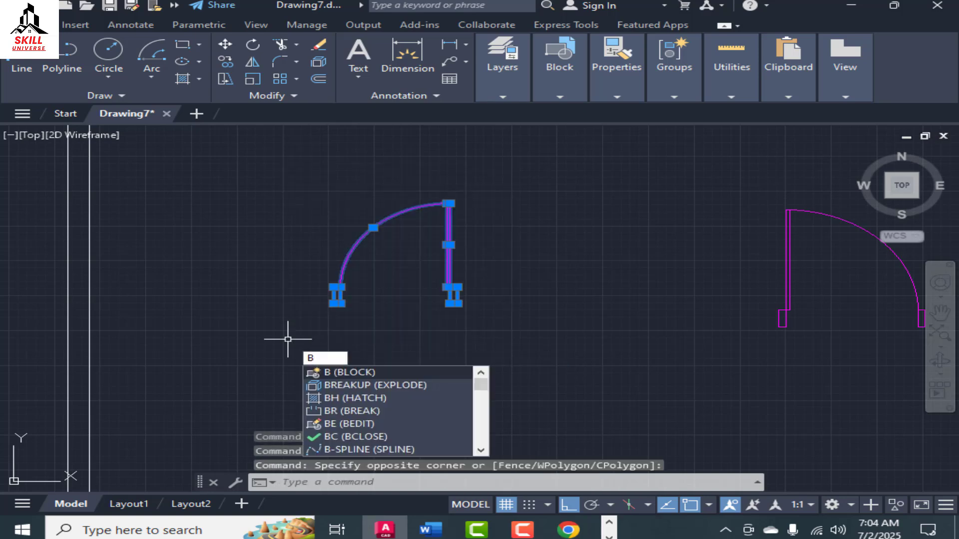
key(Return)
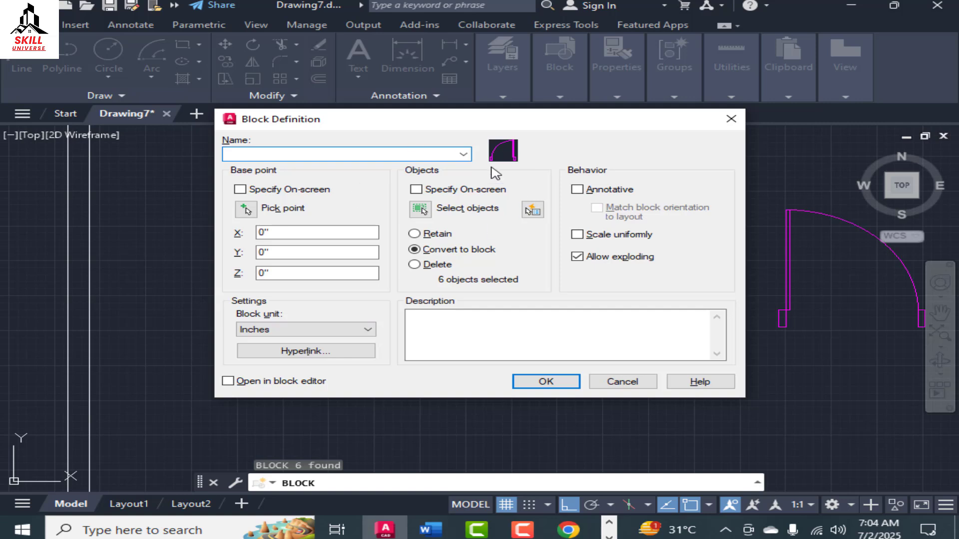
drag(397, 128, 378, 124)
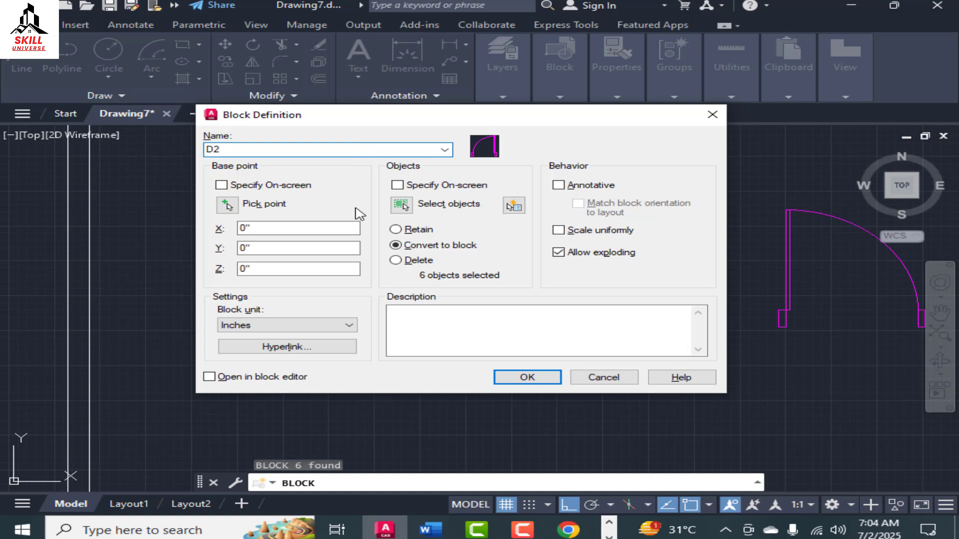
click(229, 205)
scroll(474, 332, up, 4)
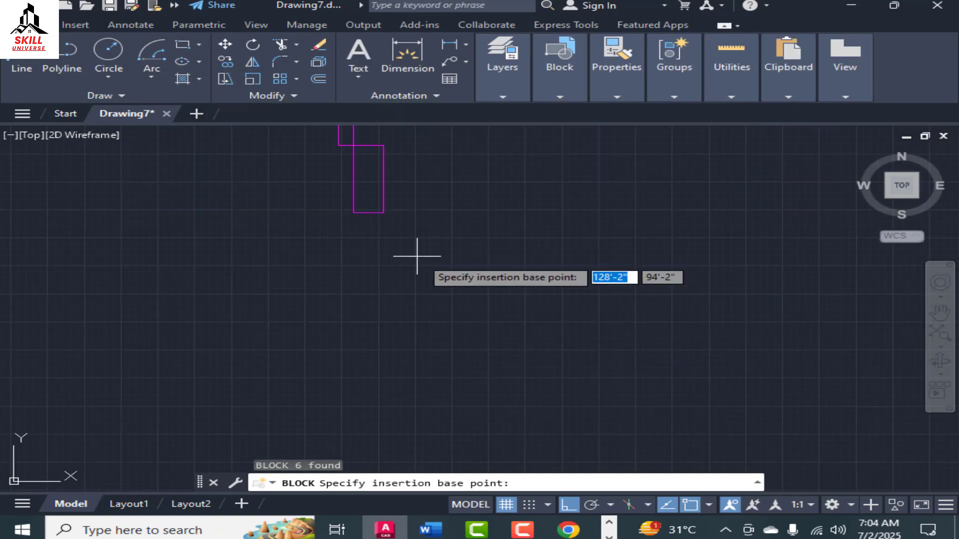
click(383, 214)
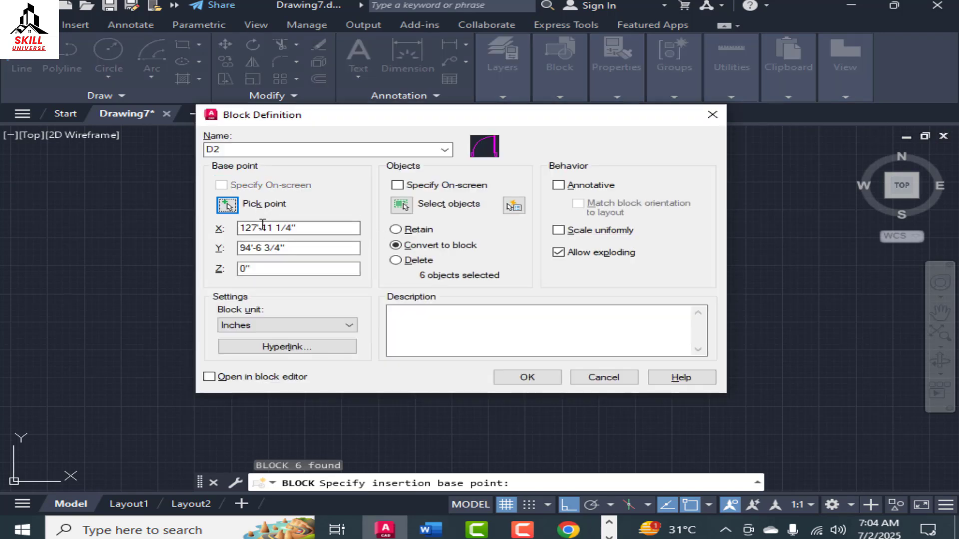
click(529, 378)
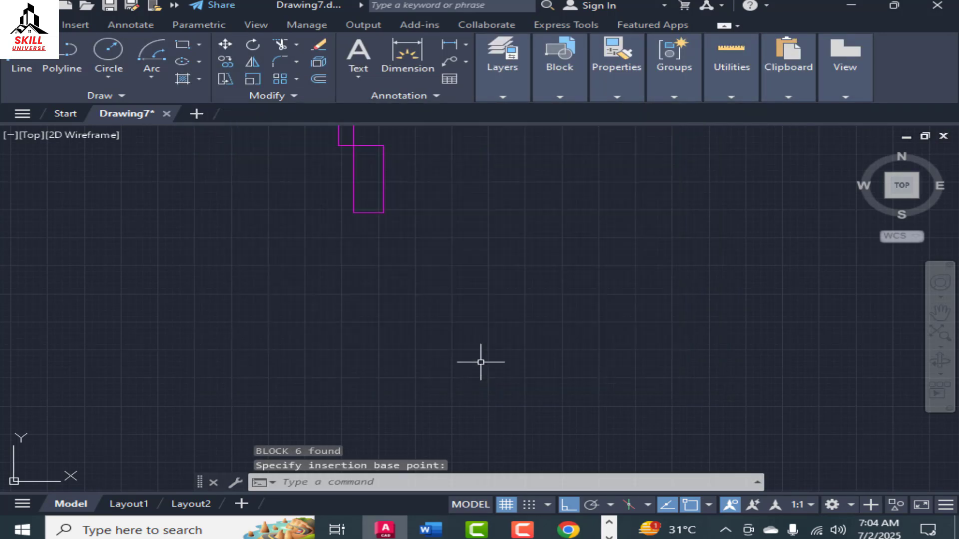
Copy the D1 door from its left rectangle's lower right corner to the upper right corner of the wall end below the central vertical wall.
scroll(475, 364, down, 2)
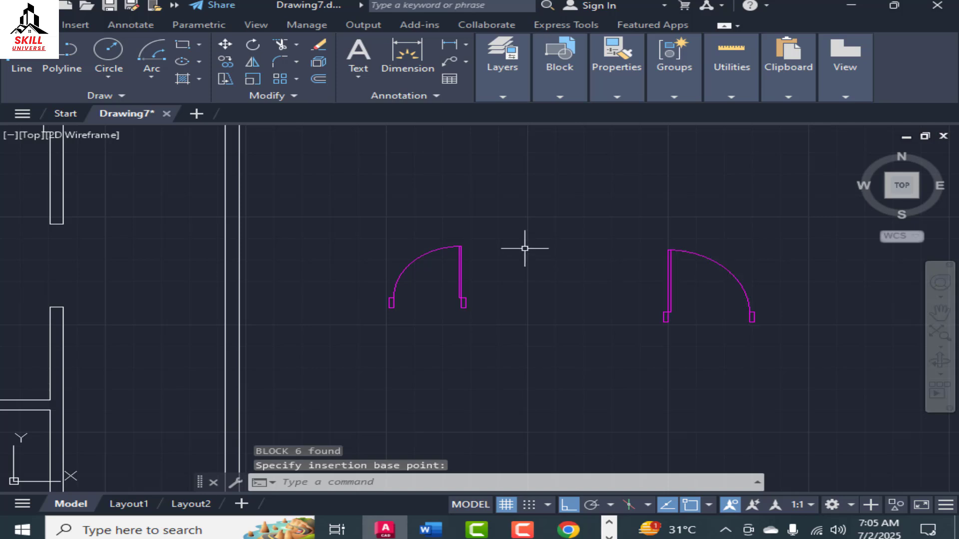
scroll(524, 250, down, 3)
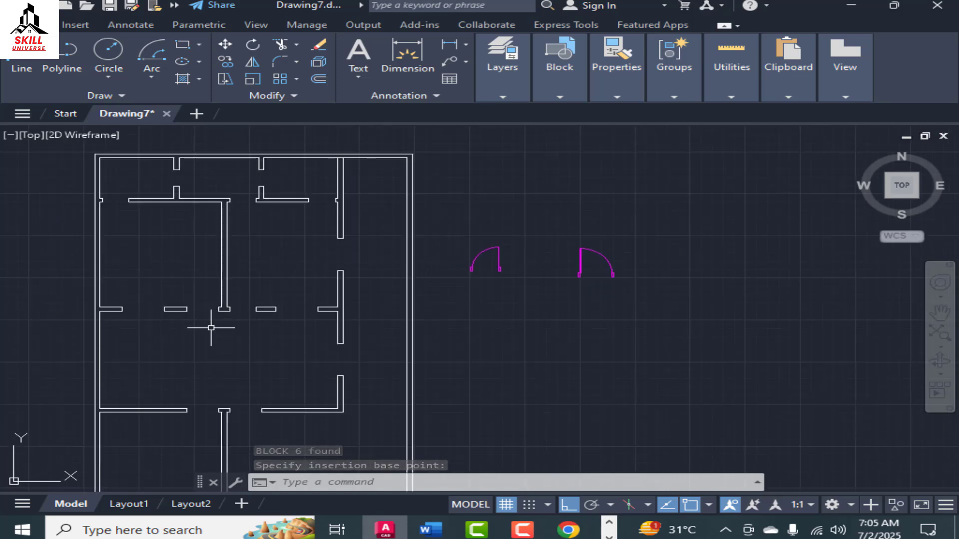
scroll(207, 325, up, 2)
scroll(259, 298, down, 2)
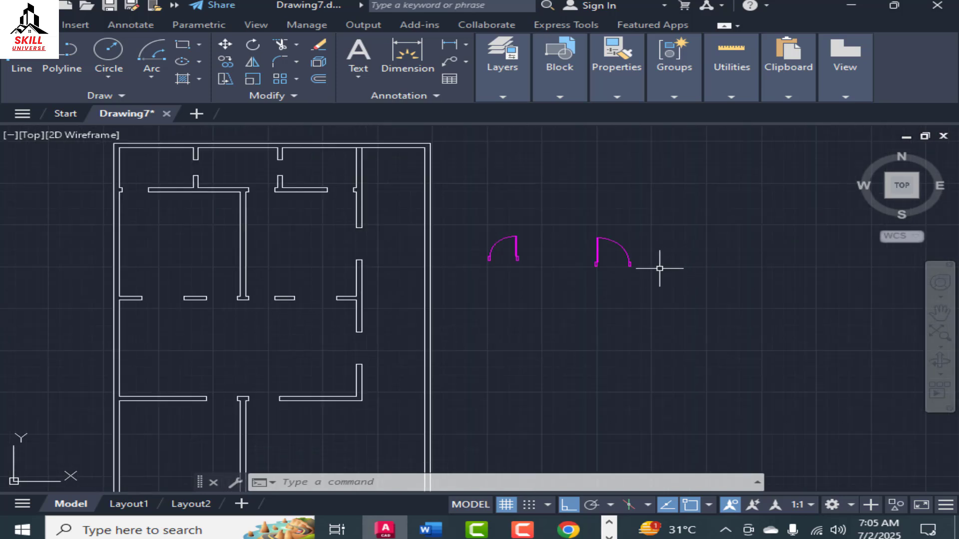
scroll(659, 268, up, 2)
click(561, 244)
click(685, 349)
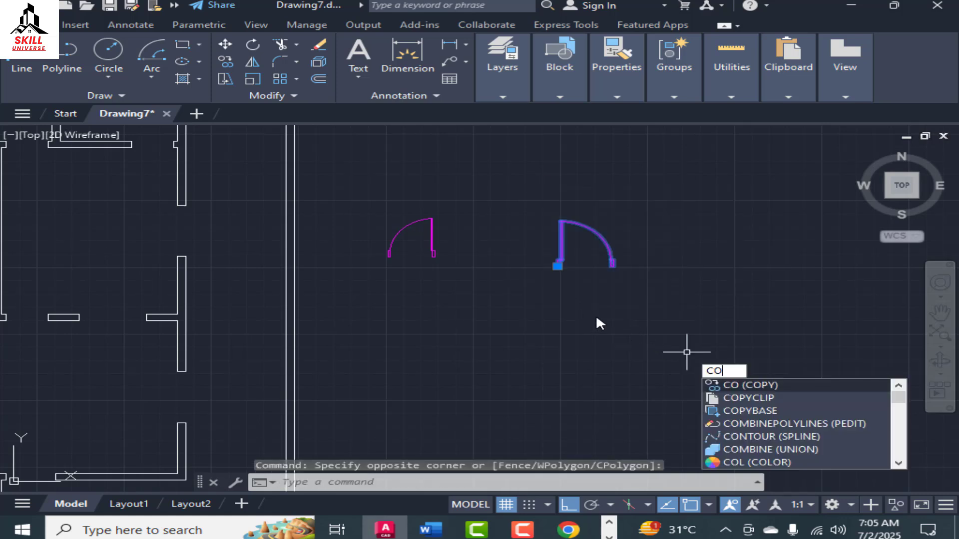
key(Return)
scroll(554, 262, up, 5)
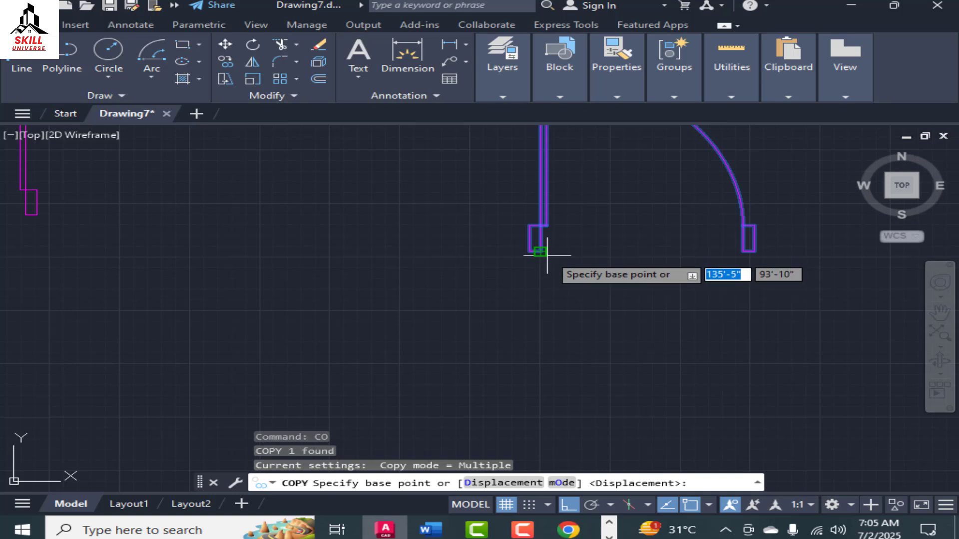
click(547, 255)
scroll(709, 300, down, 5)
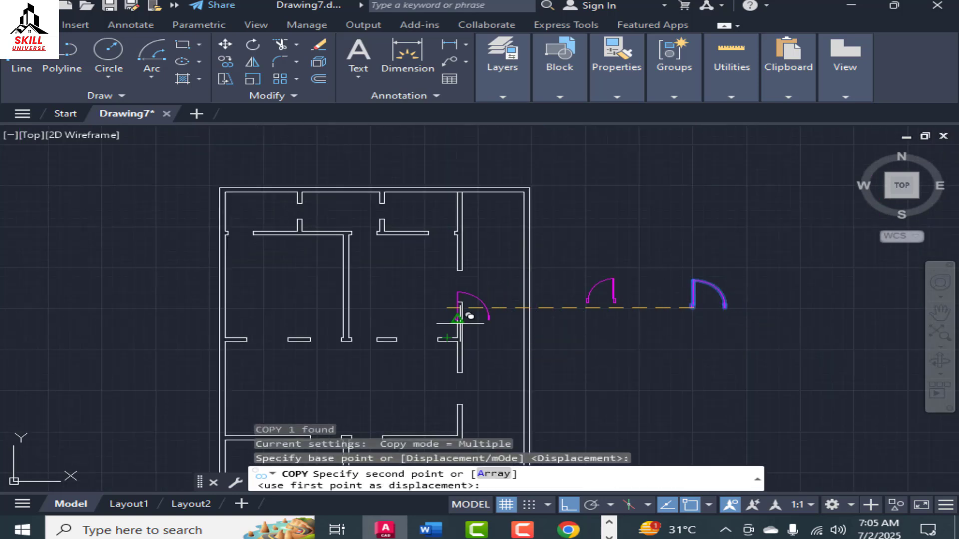
scroll(572, 324, up, 2)
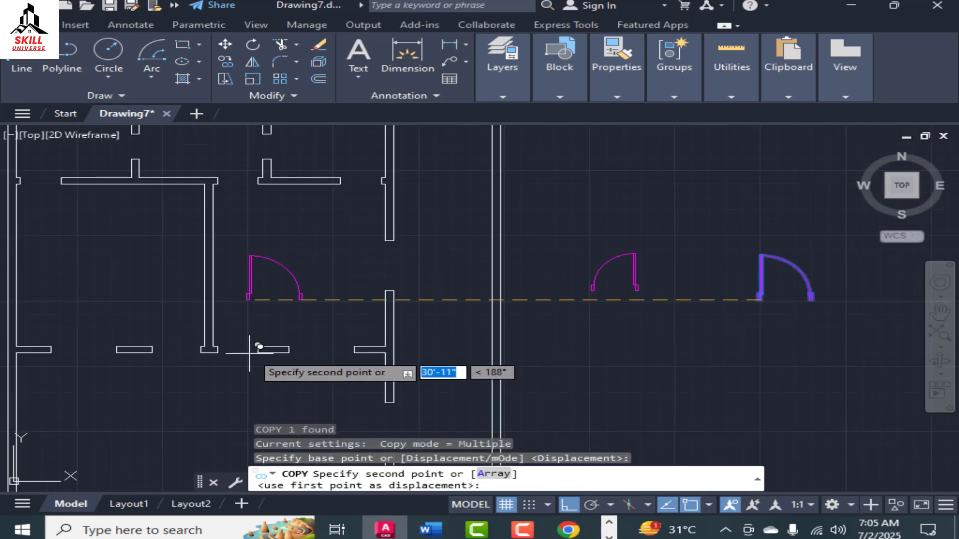
scroll(249, 353, up, 4)
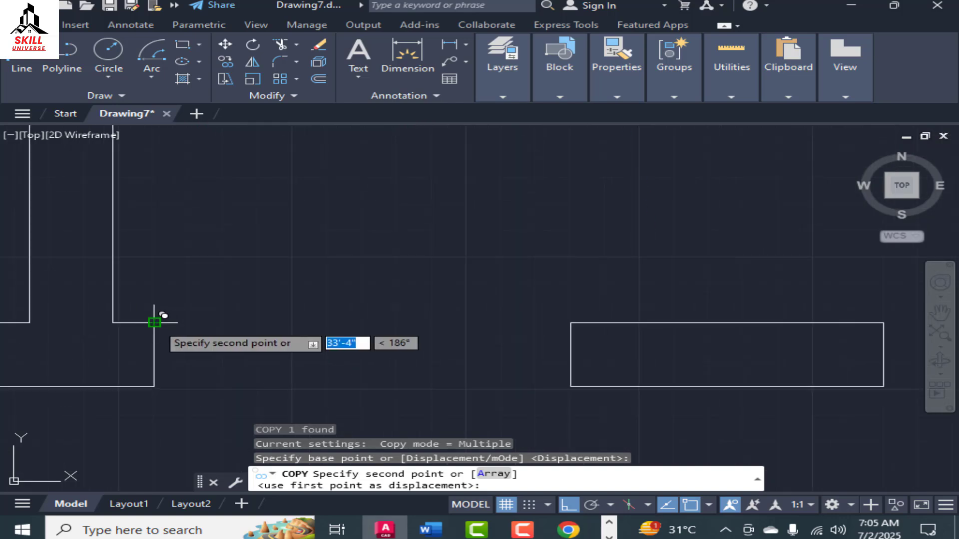
click(155, 322)
scroll(310, 299, down, 2)
scroll(307, 299, up, 3)
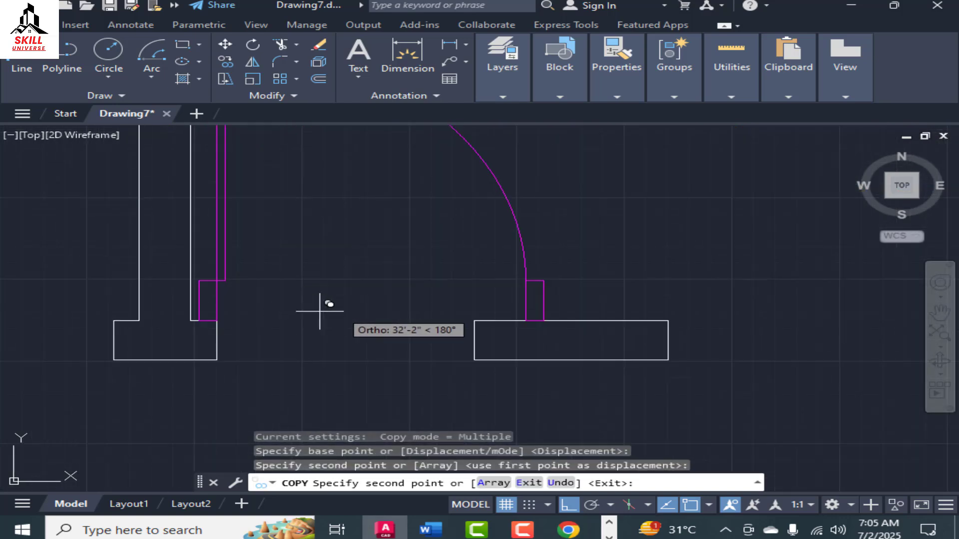
scroll(319, 311, down, 3)
scroll(411, 306, up, 2)
key(Escape)
Move the door from its left rectangle's upper right corner to the upper right corner of the wall end below the central vertical wall.
click(302, 296)
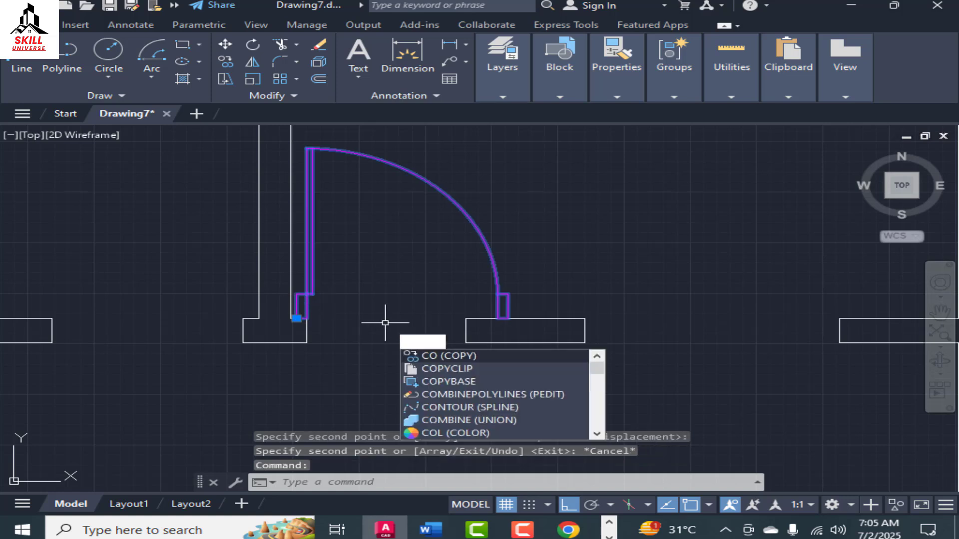
key(Escape)
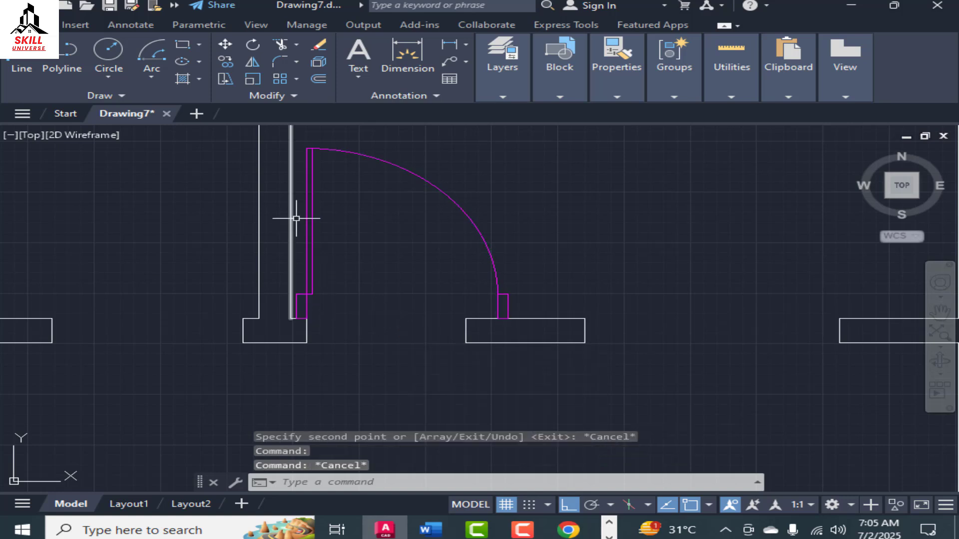
click(311, 209)
text(m)
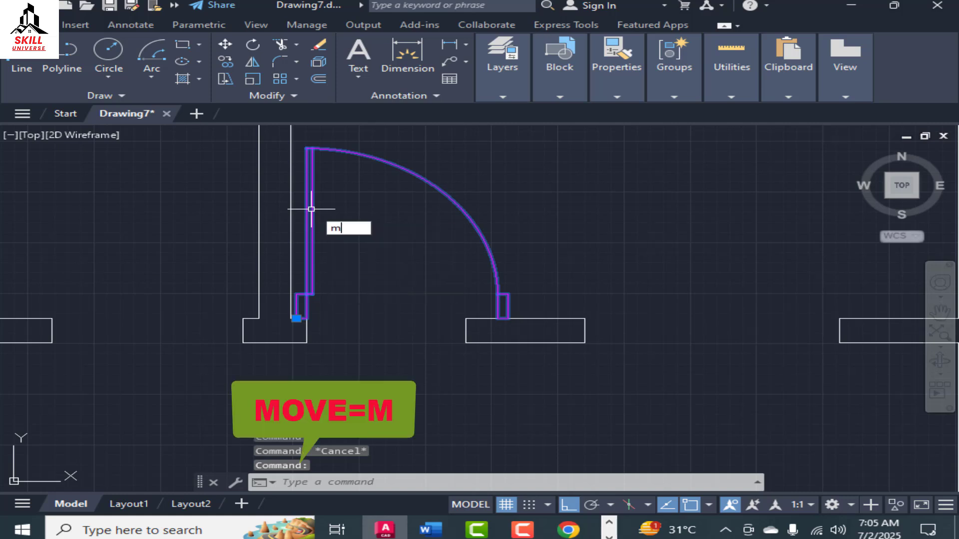
key(Return)
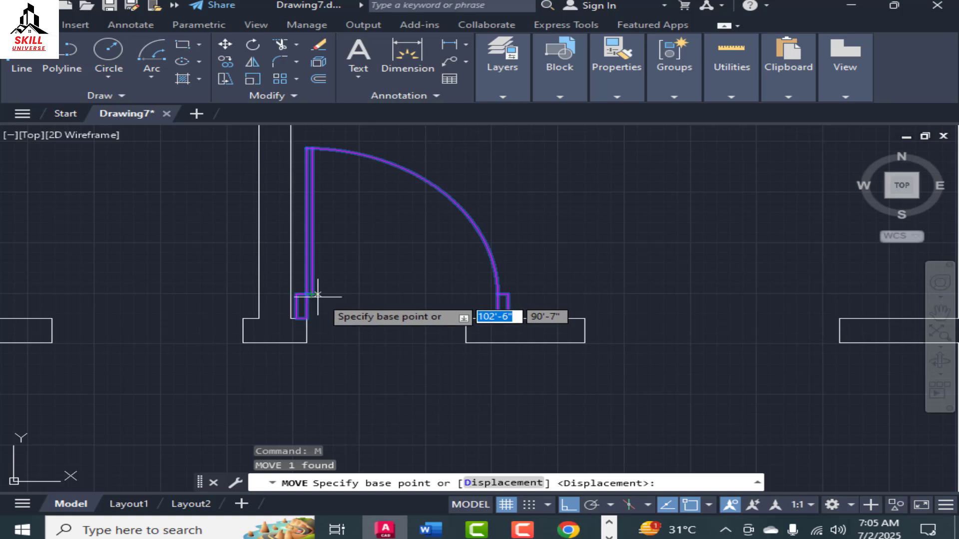
scroll(311, 292, up, 5)
click(255, 238)
scroll(332, 222, down, 2)
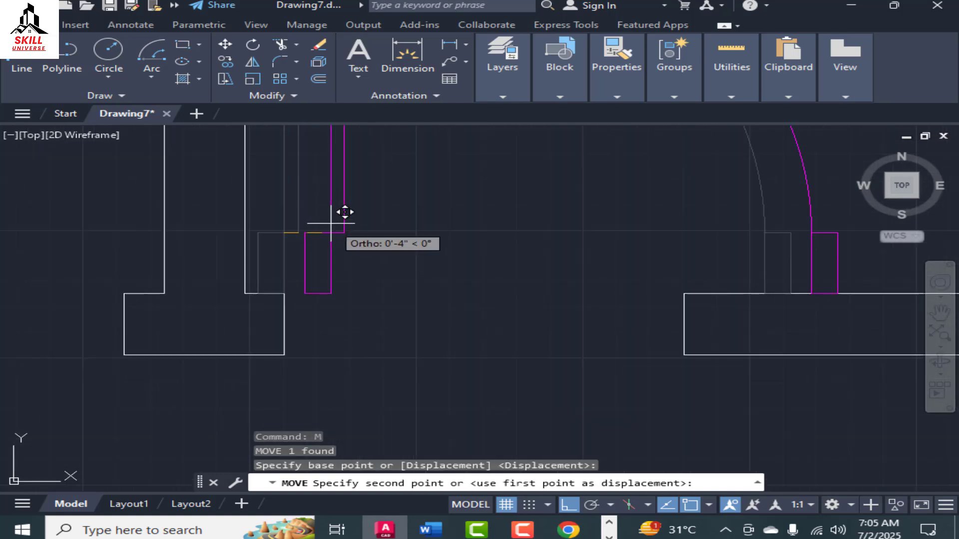
click(298, 282)
scroll(433, 277, down, 6)
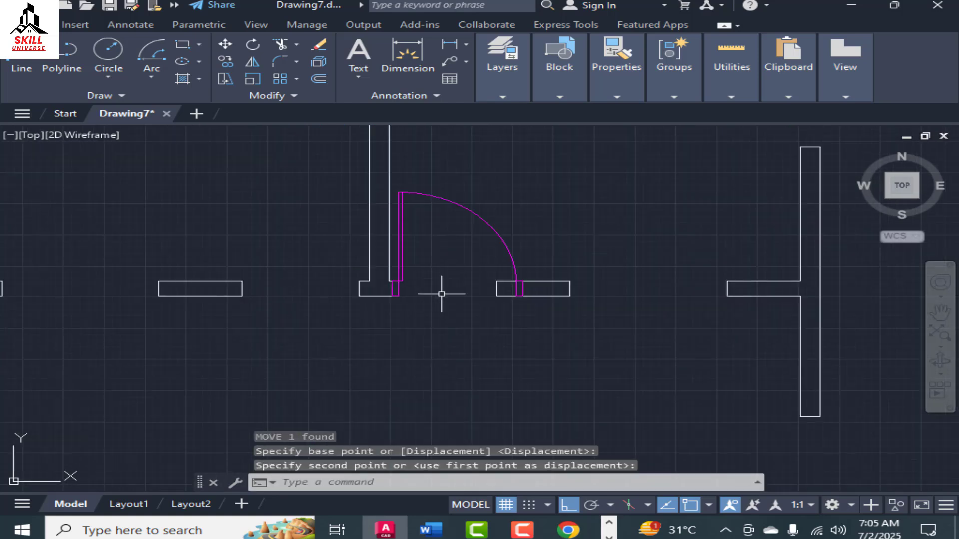
Check the distance between the door's two frame rectangles, starting at the left rectangle's lower right corner.
scroll(445, 310, down, 3)
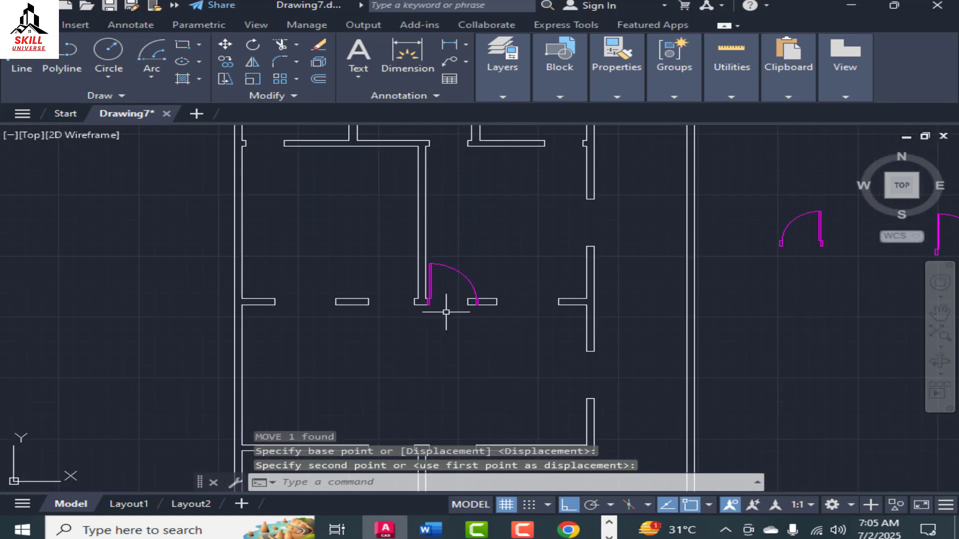
scroll(441, 317, up, 3)
scroll(474, 302, down, 3)
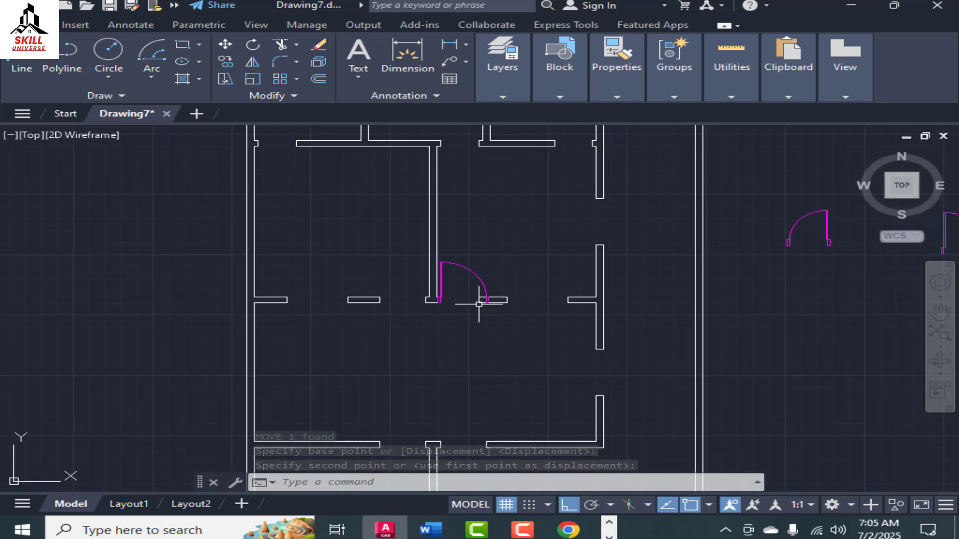
scroll(480, 300, up, 5)
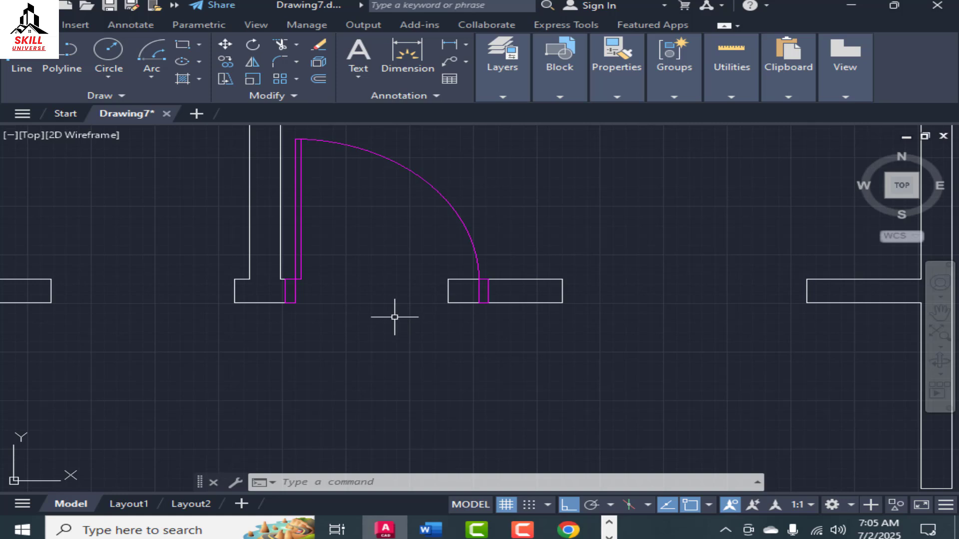
key(Return)
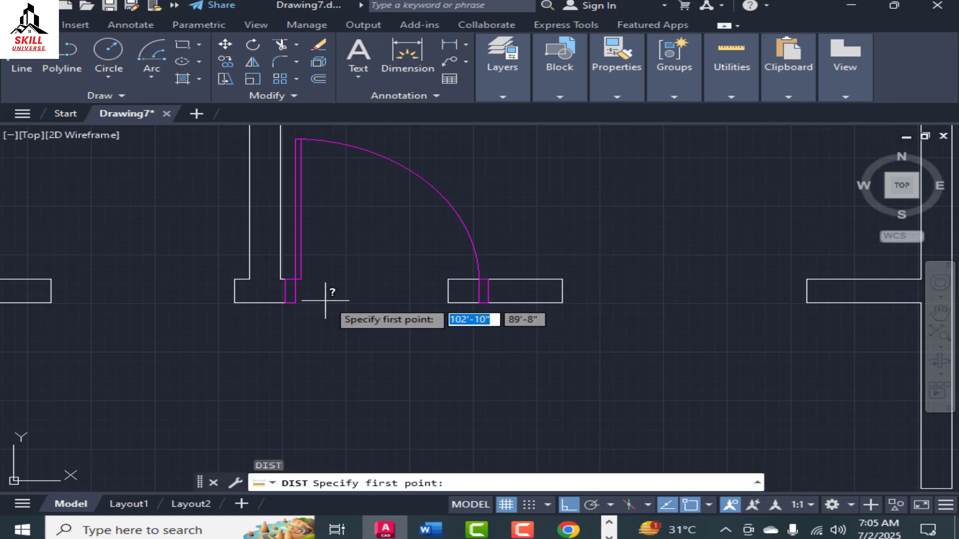
scroll(299, 297, up, 2)
click(275, 303)
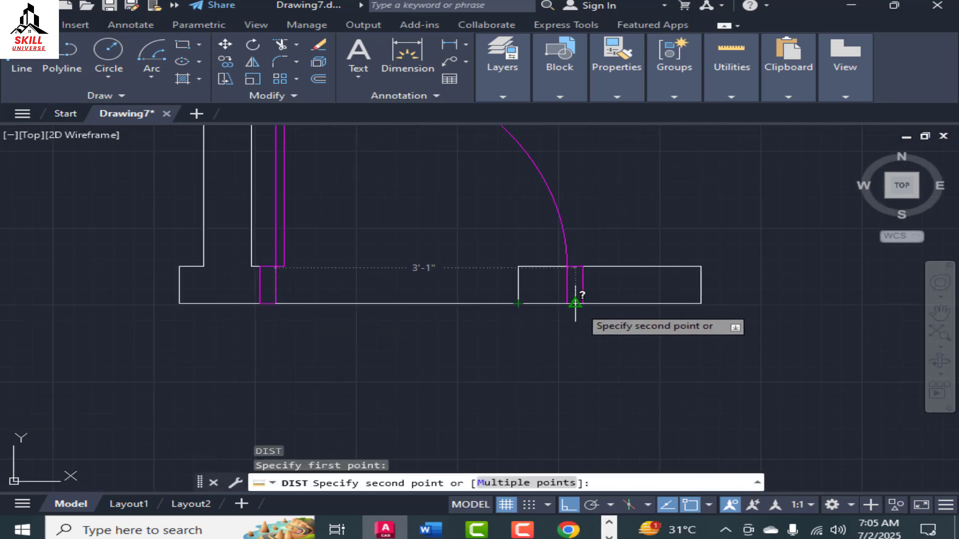
key(Escape)
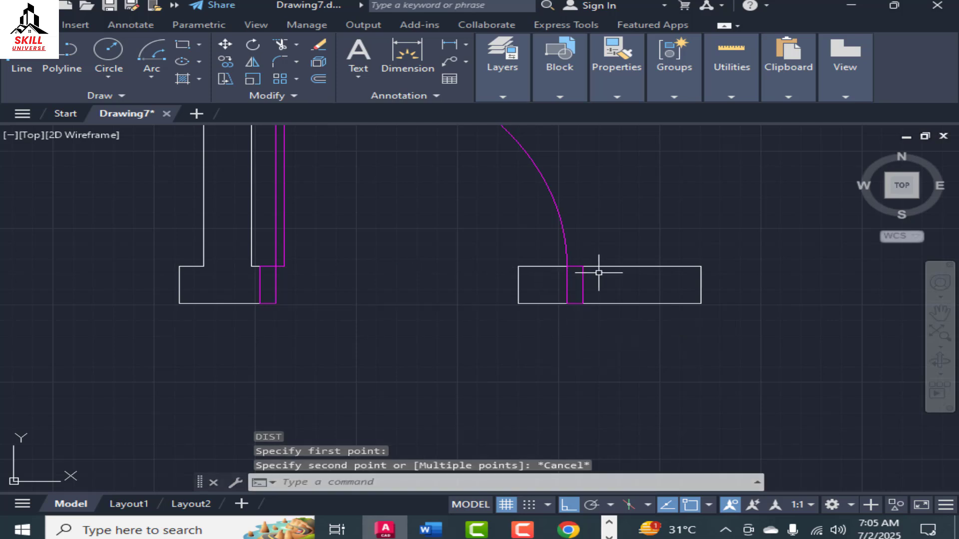
scroll(601, 262, up, 3)
scroll(571, 252, down, 2)
click(453, 294)
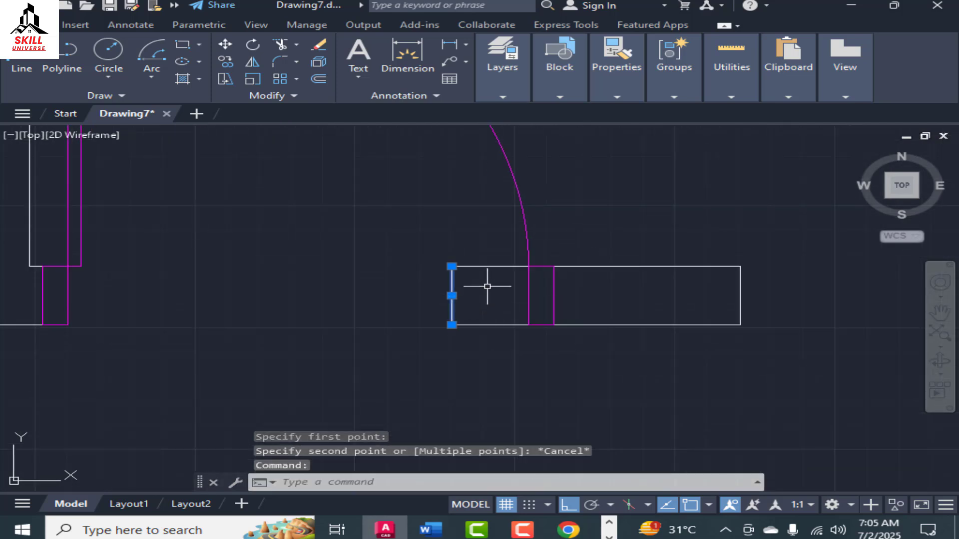
click(488, 247)
key(Escape)
click(492, 246)
key(Escape)
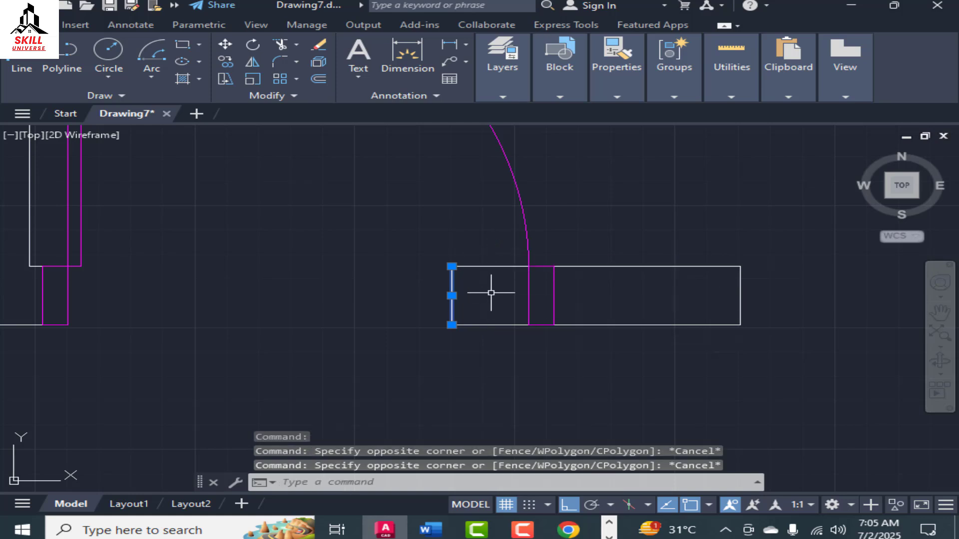
click(492, 247)
key(Escape)
key(Escape)
Stretch the near end of the short wall segment back to the lower left corner of the door's right frame rectangle.
click(492, 253)
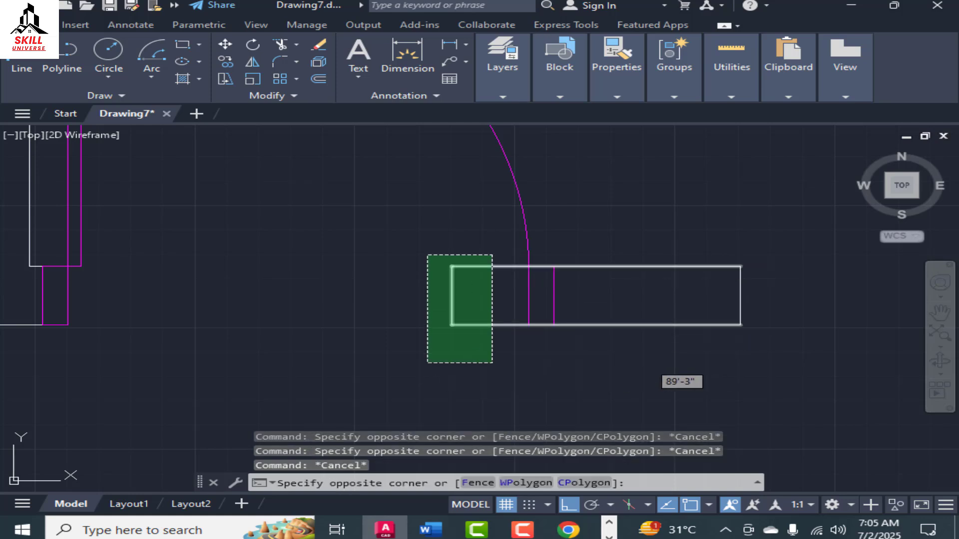
click(427, 363)
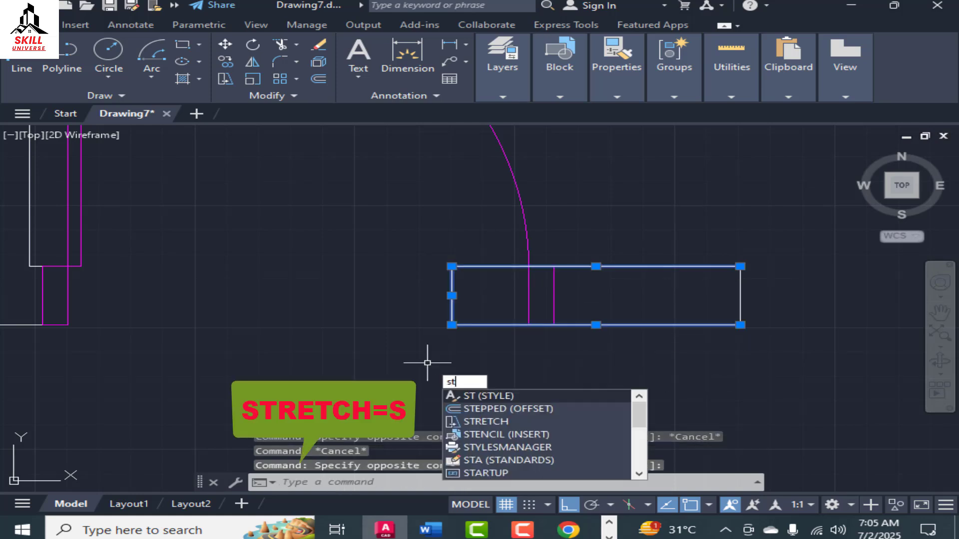
text(STR)
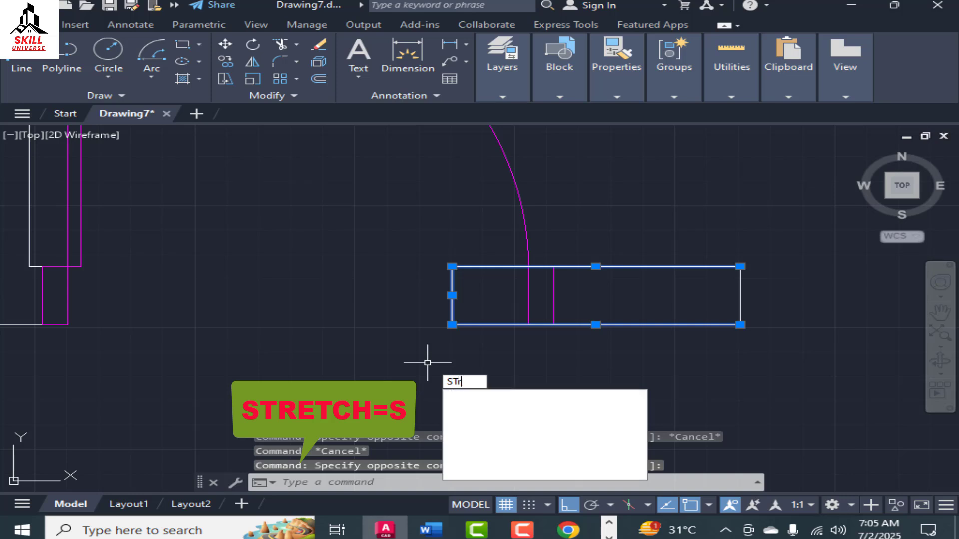
key(Return)
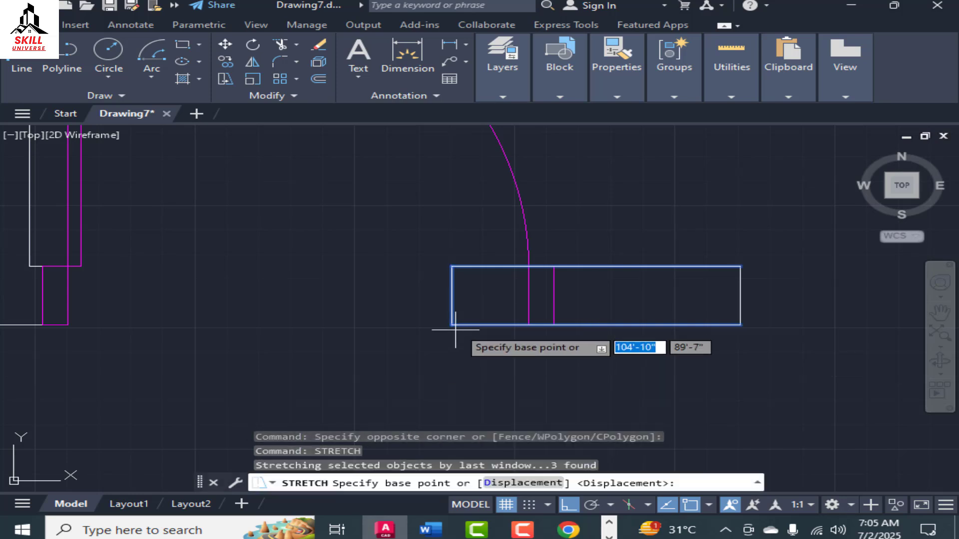
click(528, 325)
key(Escape)
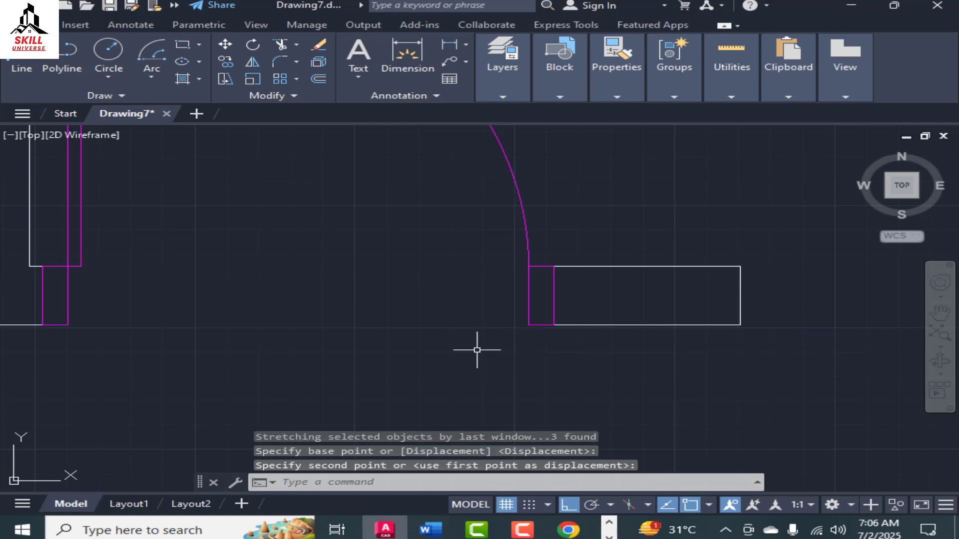
Copy the placed door from its left rectangle's lower left corner to a free spot below the short wall segment, turning Ortho off for placement.
scroll(505, 310, down, 8)
scroll(551, 331, up, 3)
scroll(481, 275, down, 2)
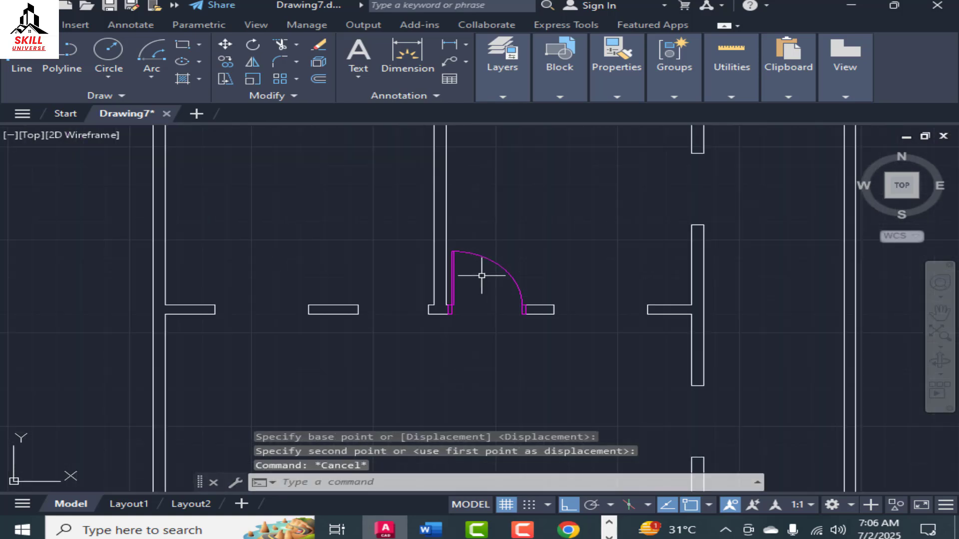
scroll(544, 322, down, 2)
scroll(488, 310, up, 4)
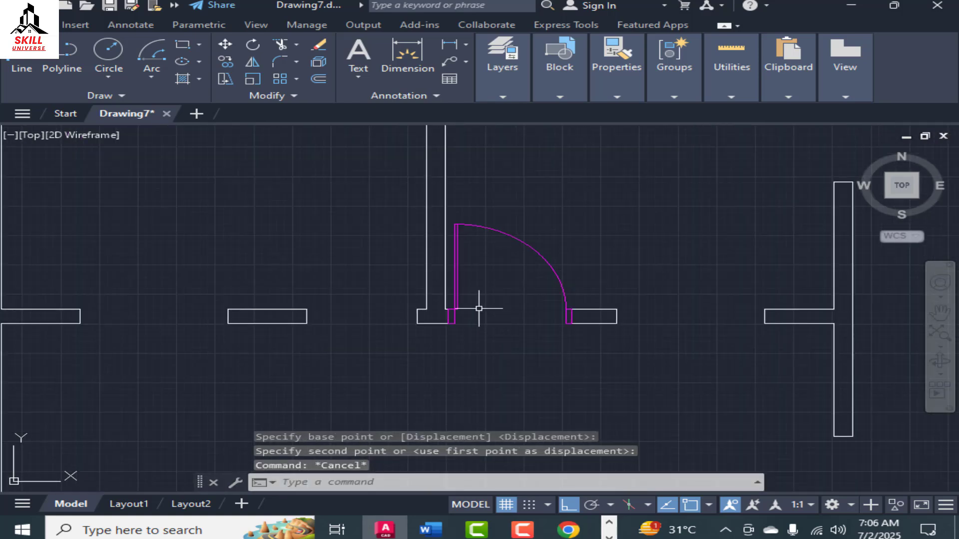
click(455, 287)
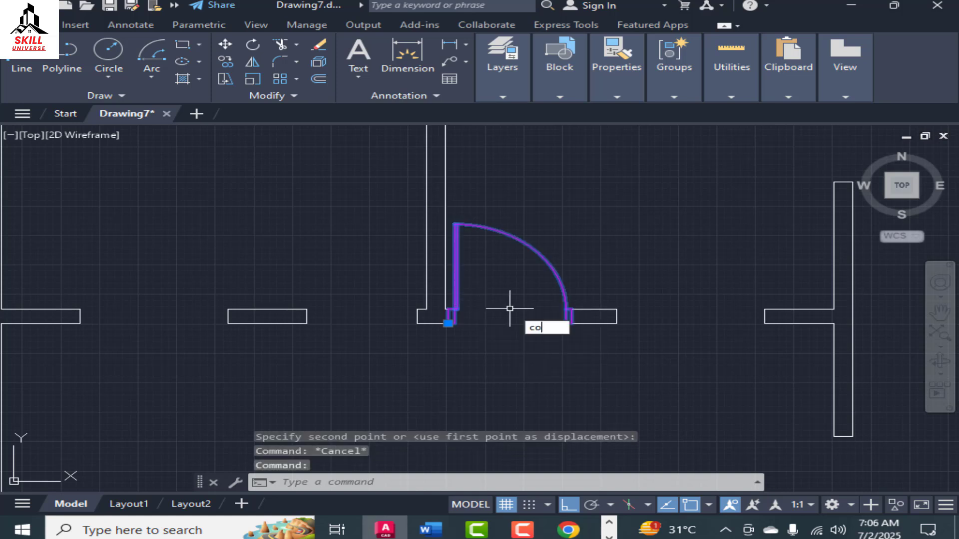
text(co)
key(Return)
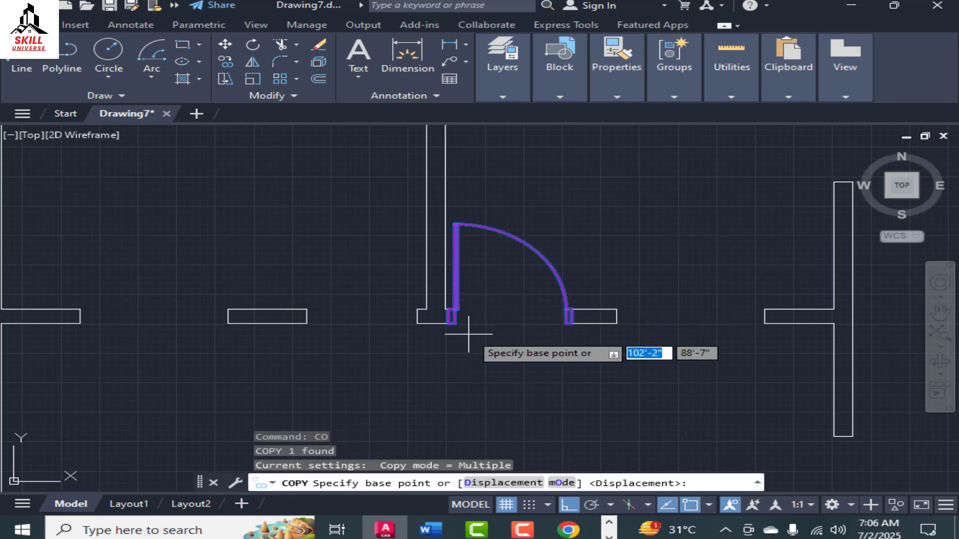
click(446, 323)
scroll(610, 231, down, 2)
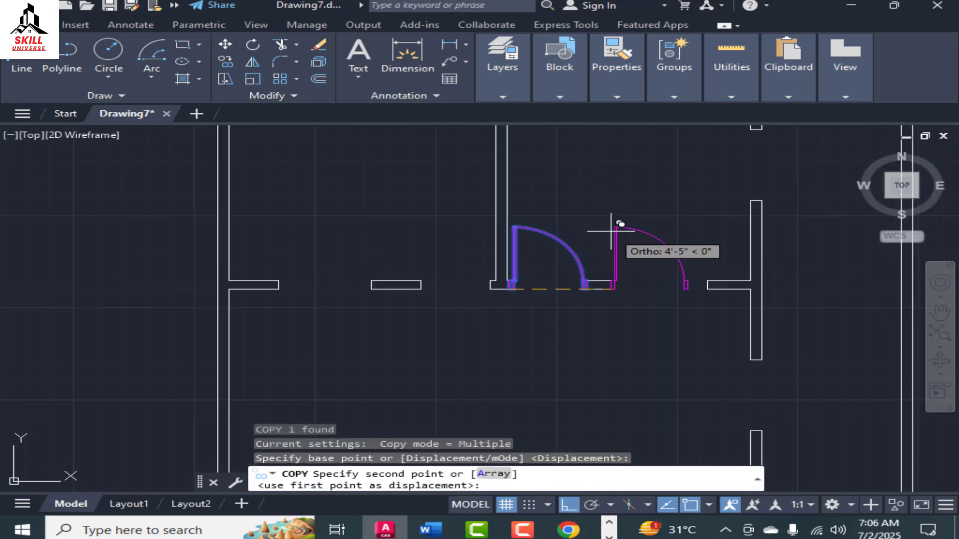
scroll(599, 240, down, 3)
scroll(481, 284, up, 4)
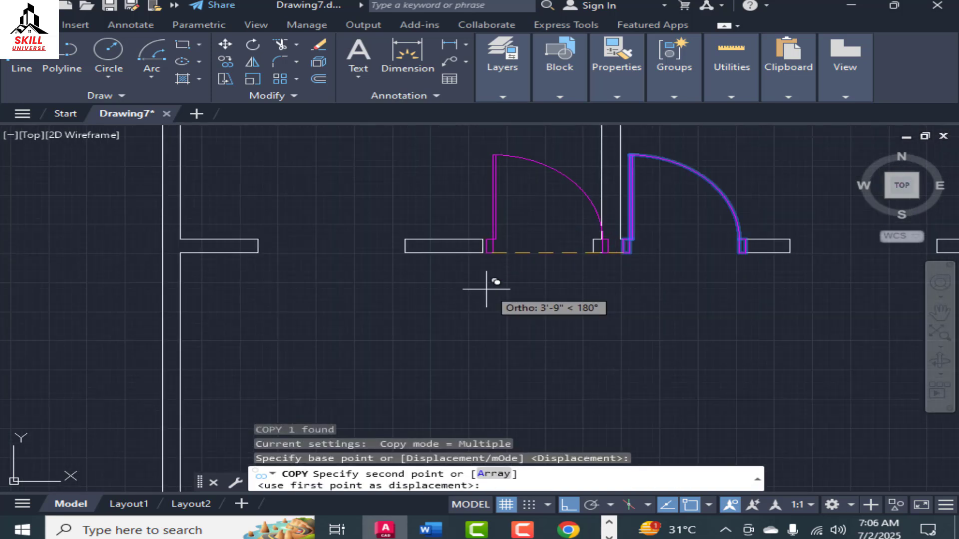
key(F8)
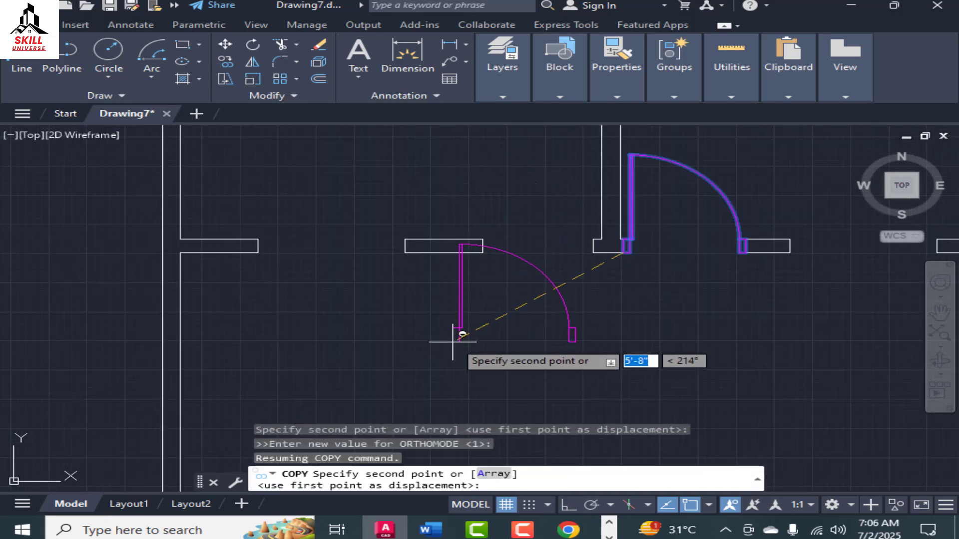
click(452, 342)
key(F8)
key(Escape)
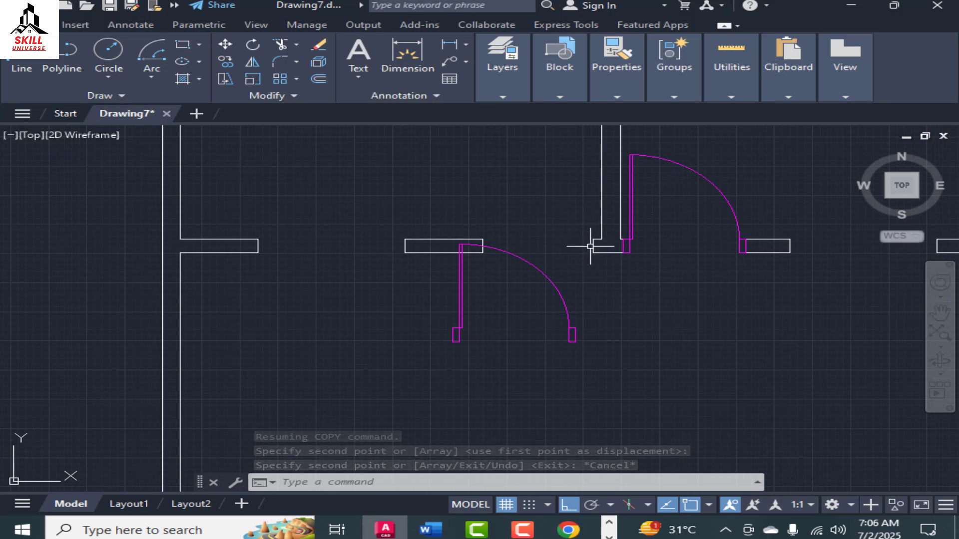
Mirror the copied door about a vertical line through its left rectangle's lower left corner, erasing the source door.
click(575, 331)
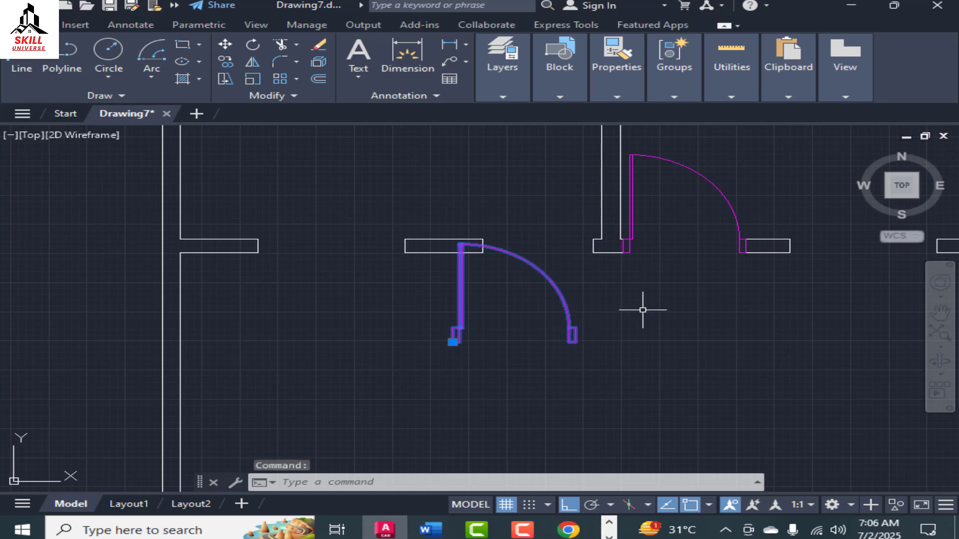
key(Escape)
click(565, 329)
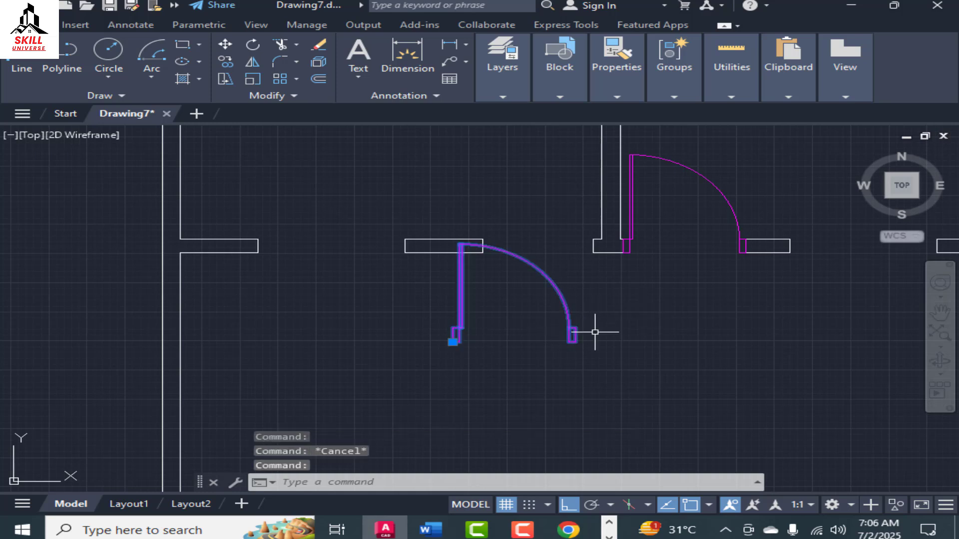
text(m)
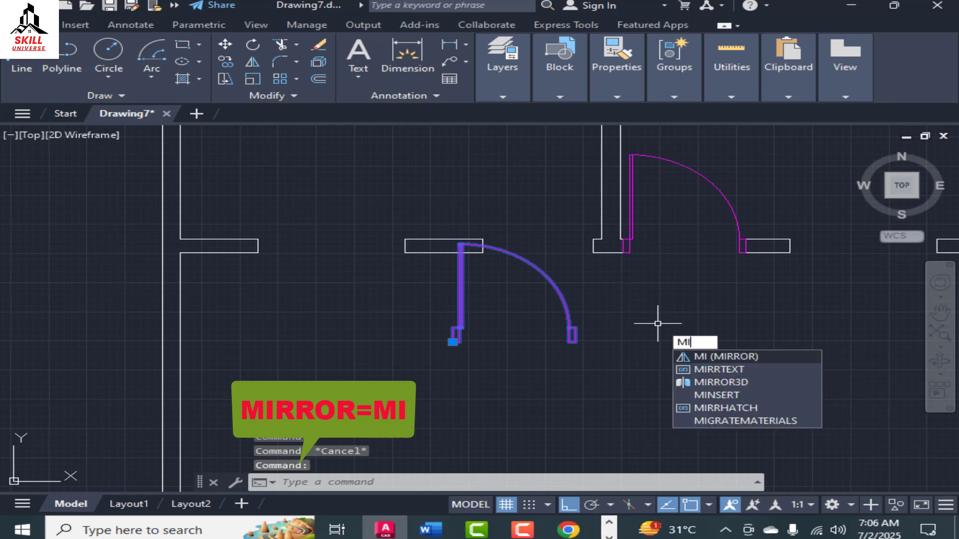
key(Return)
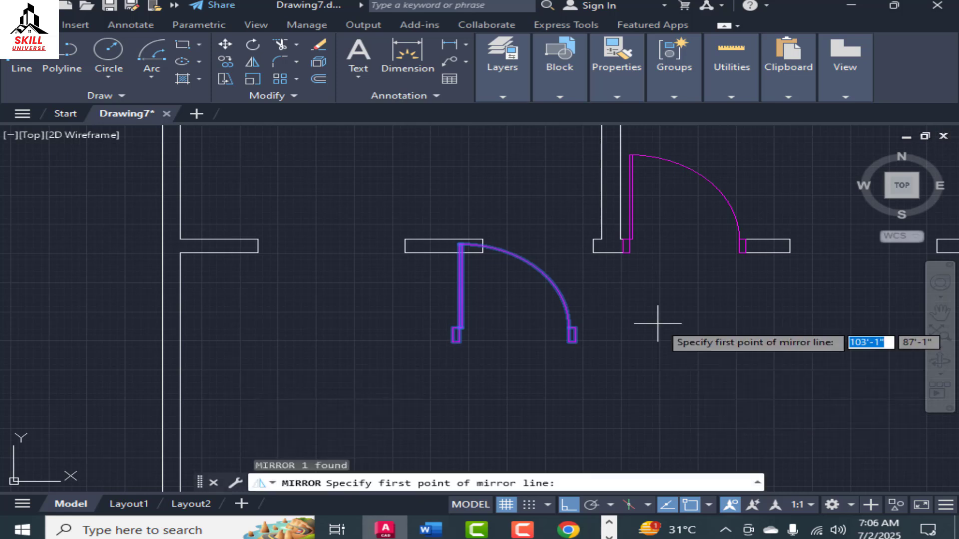
click(452, 341)
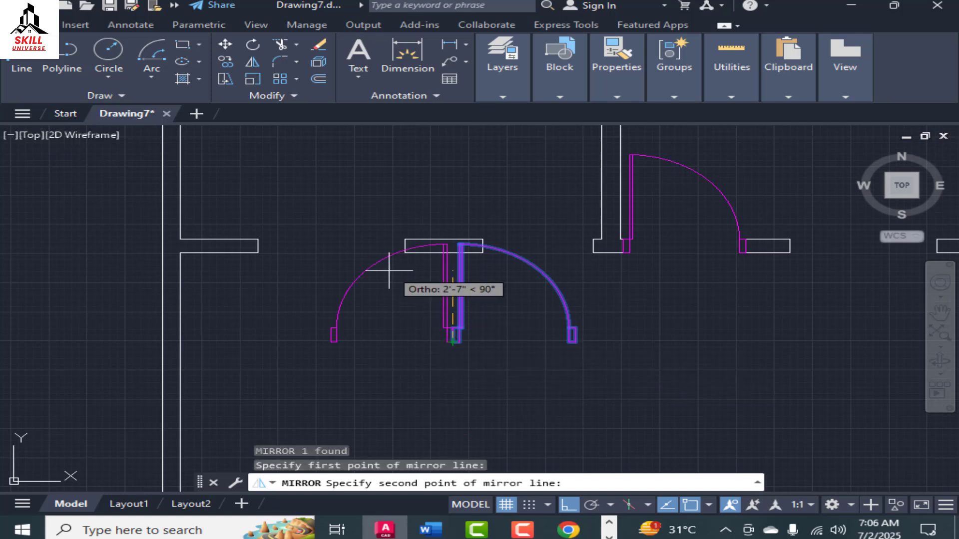
click(409, 178)
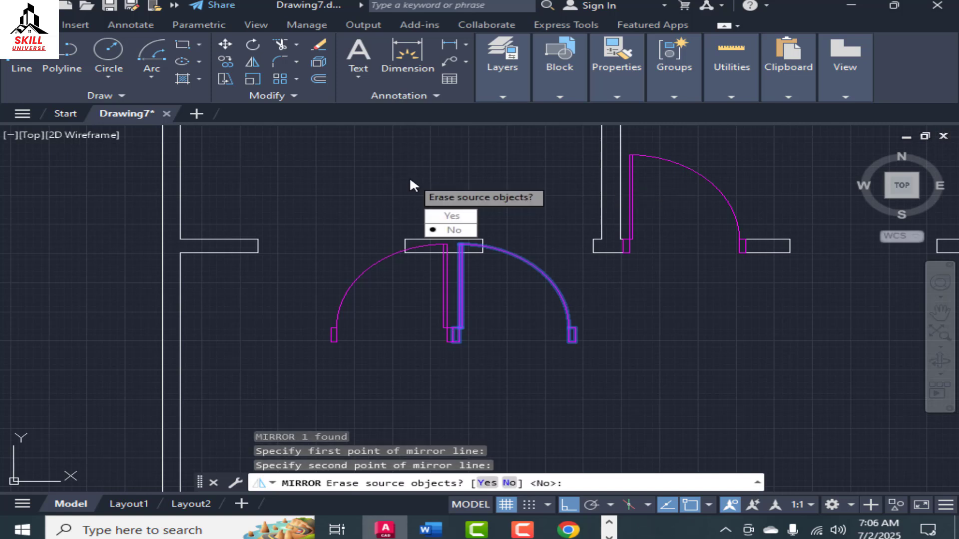
click(450, 216)
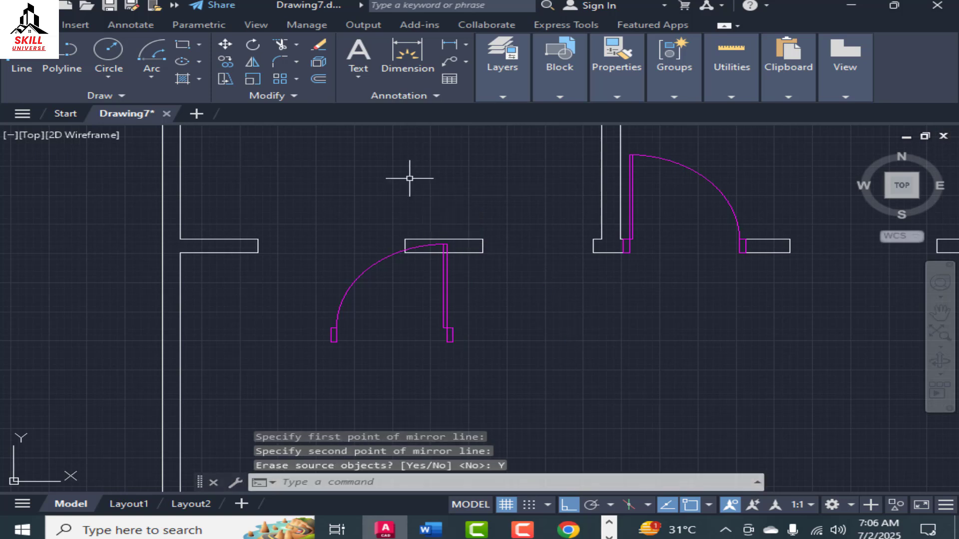
Move the mirrored door from its right frame rectangle's lower left corner to the lower left corner of the centre wall's stub.
click(443, 318)
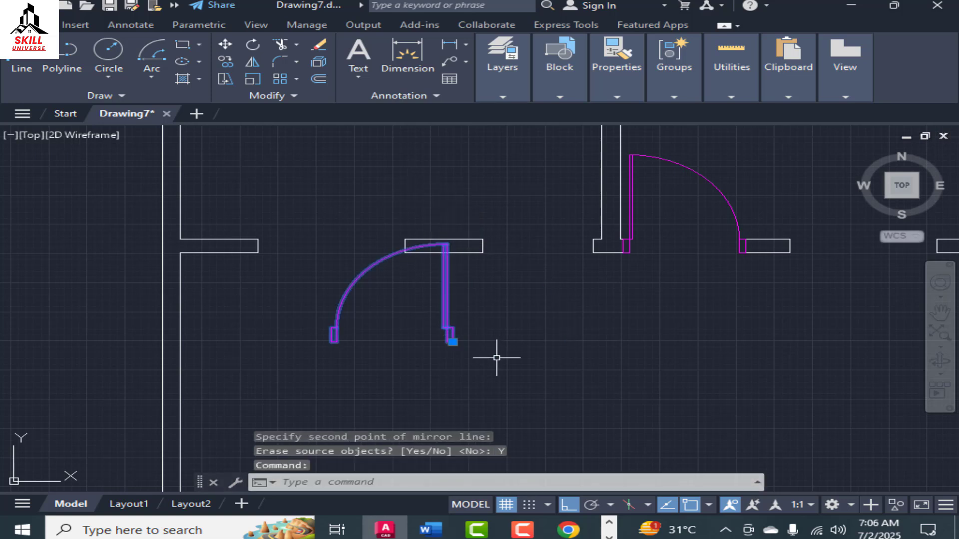
scroll(496, 357, up, 2)
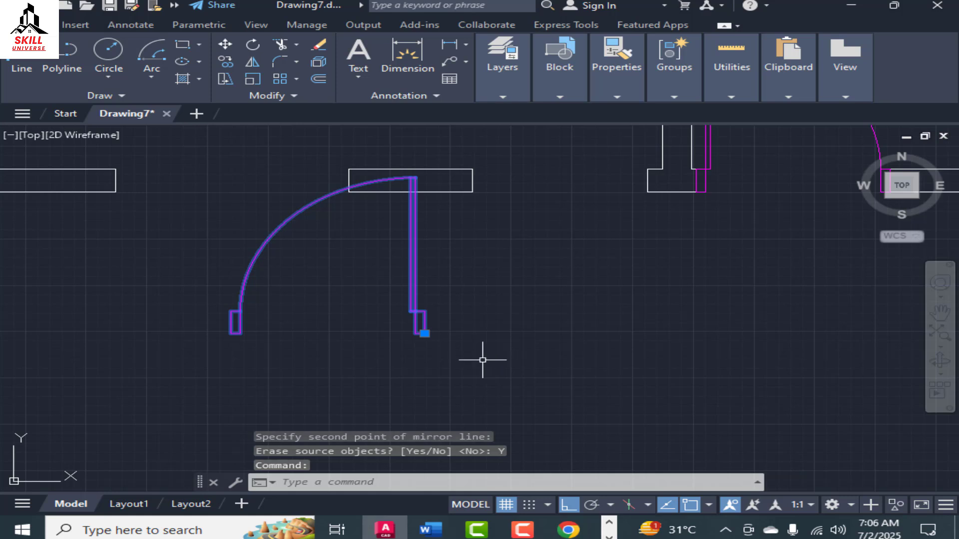
text(M)
key(Return)
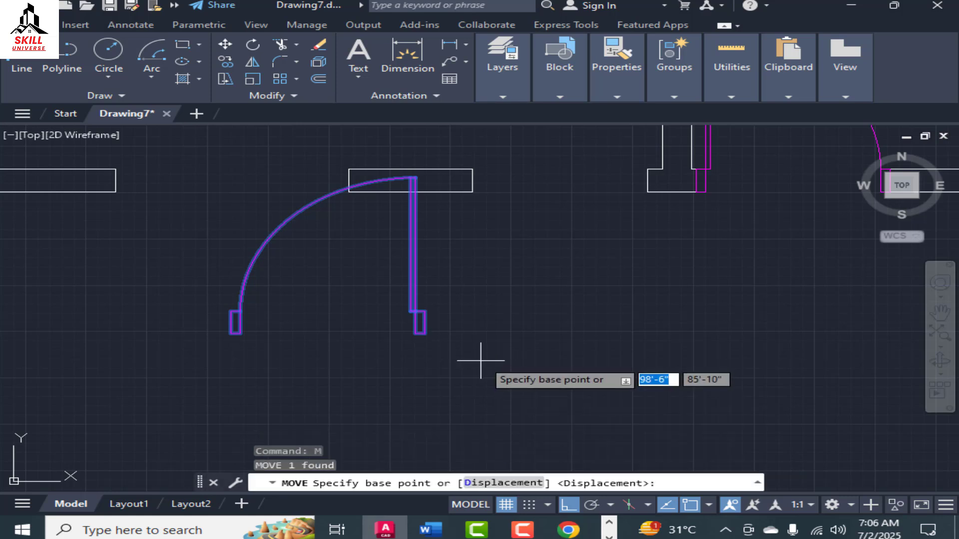
click(414, 331)
scroll(637, 188, up, 3)
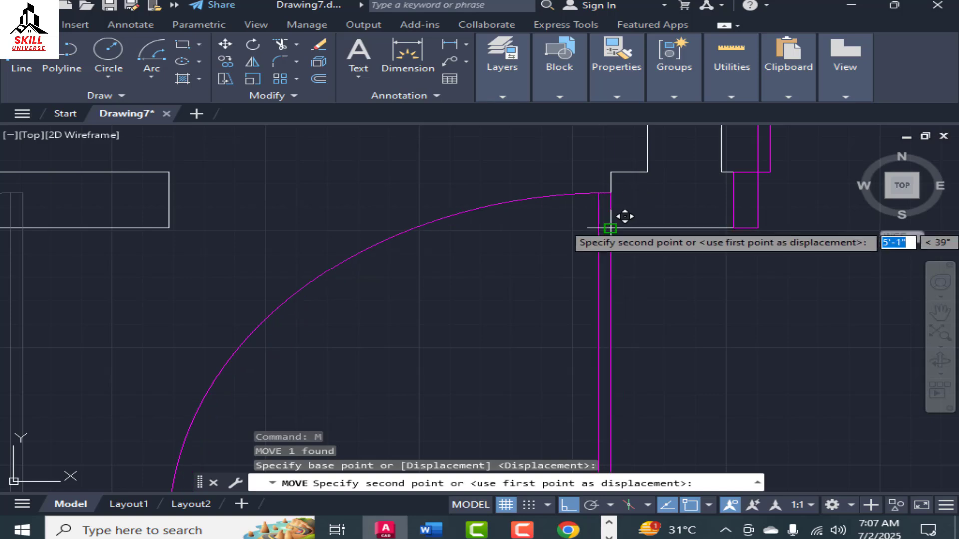
click(625, 216)
scroll(606, 231, down, 5)
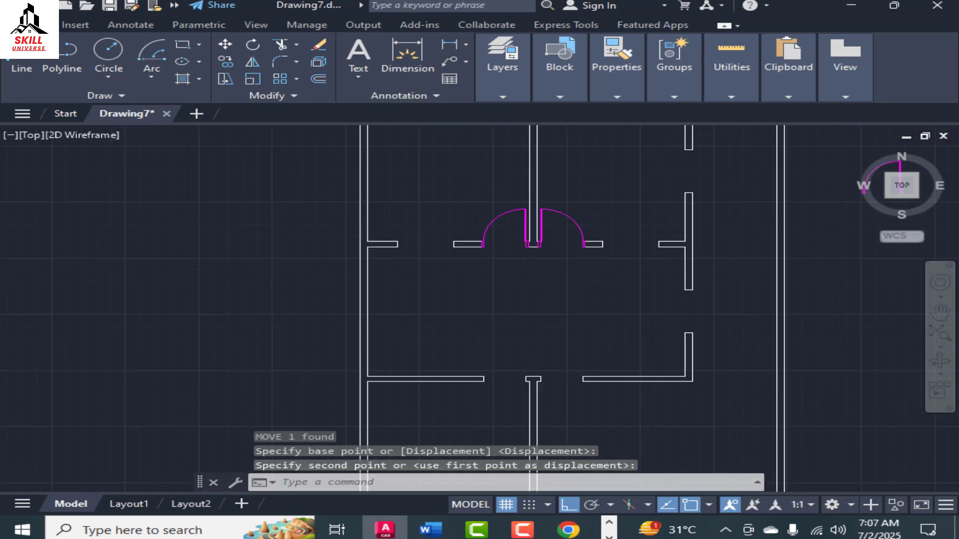
Copy the placed door down into the opening left of the T-shaped wall end in the lower horizontal wall.
scroll(481, 320, down, 3)
scroll(482, 321, up, 5)
scroll(490, 316, down, 2)
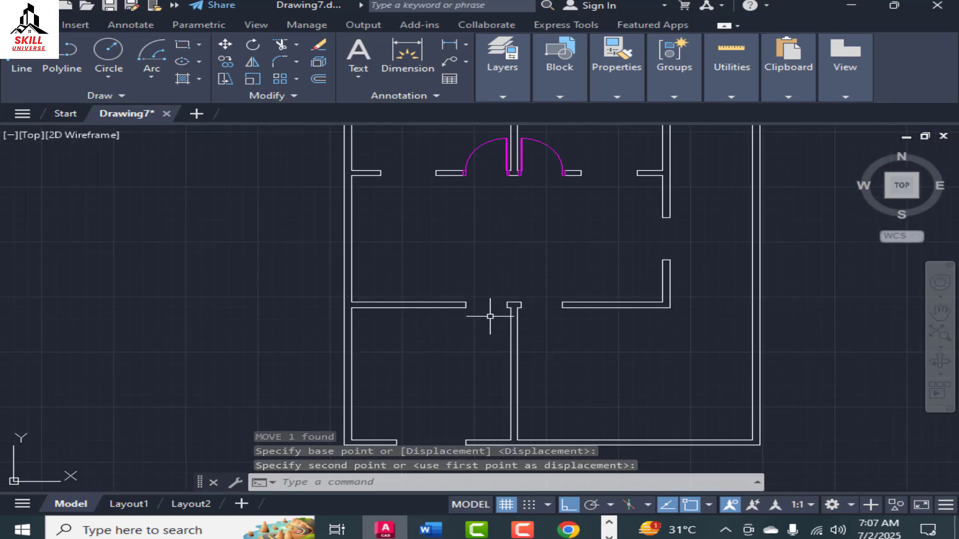
click(509, 175)
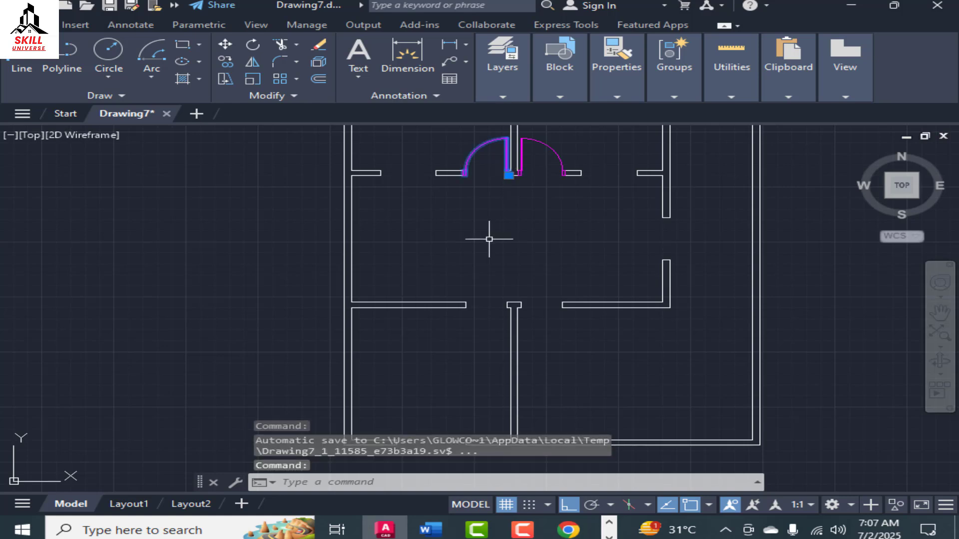
key(Return)
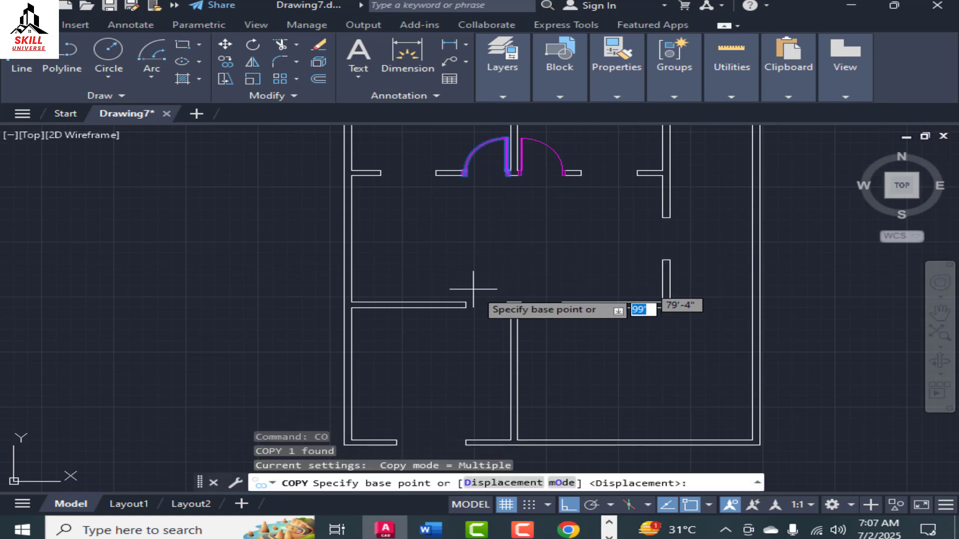
scroll(538, 234, up, 2)
scroll(538, 233, down, 4)
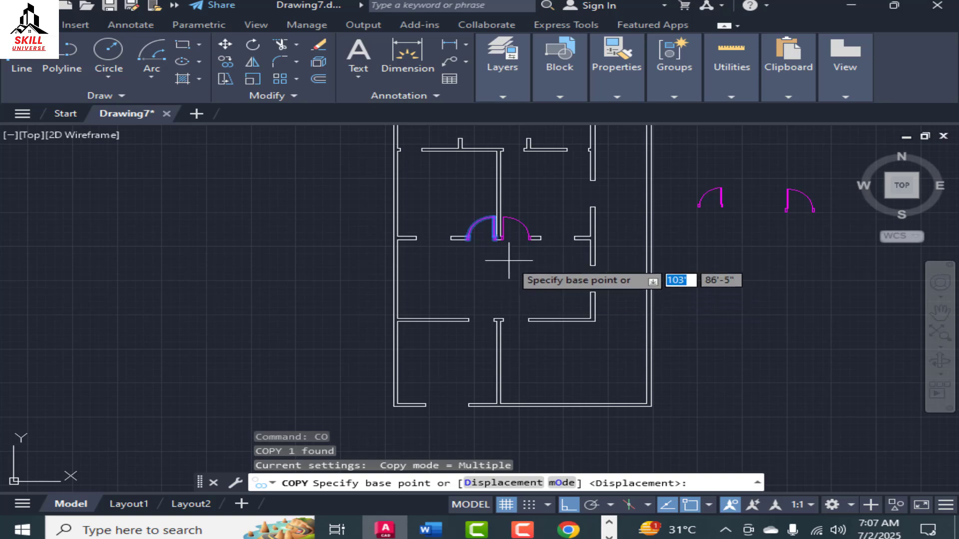
scroll(475, 214, up, 4)
click(474, 202)
scroll(474, 202, up, 4)
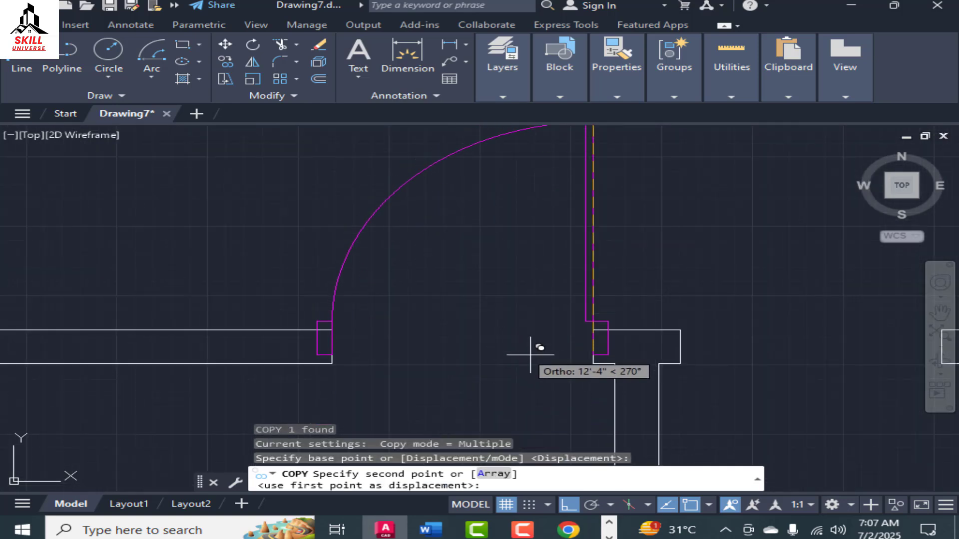
click(592, 363)
scroll(437, 294, down, 2)
key(Escape)
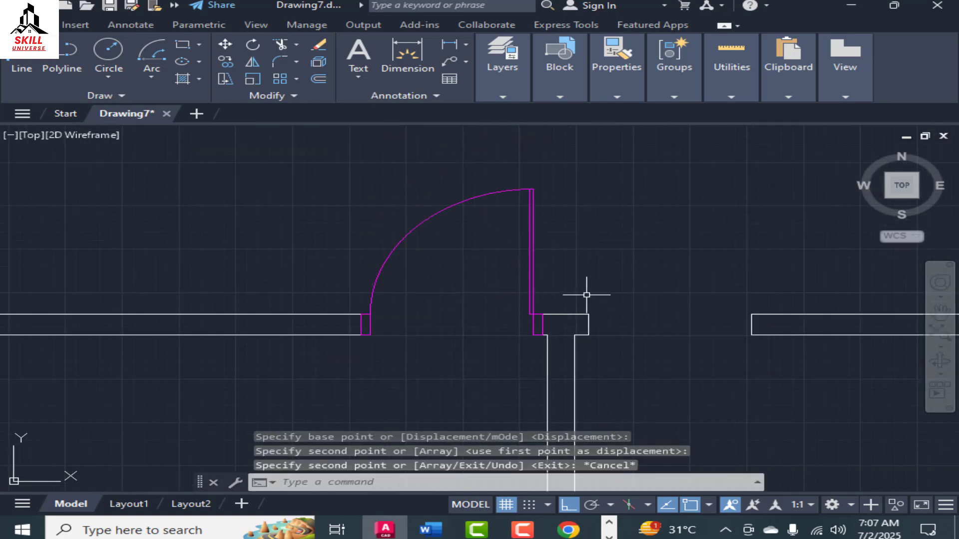
click(529, 235)
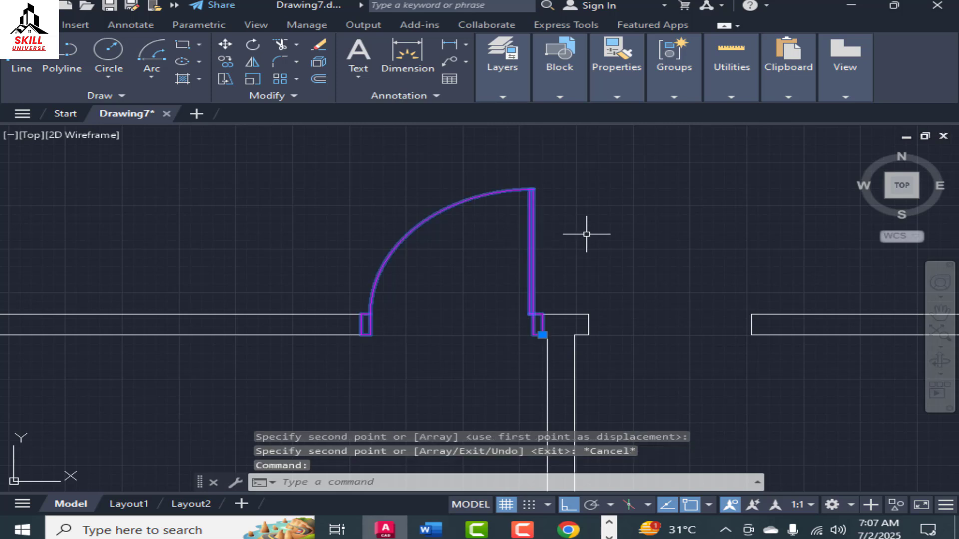
text(mi)
key(Return)
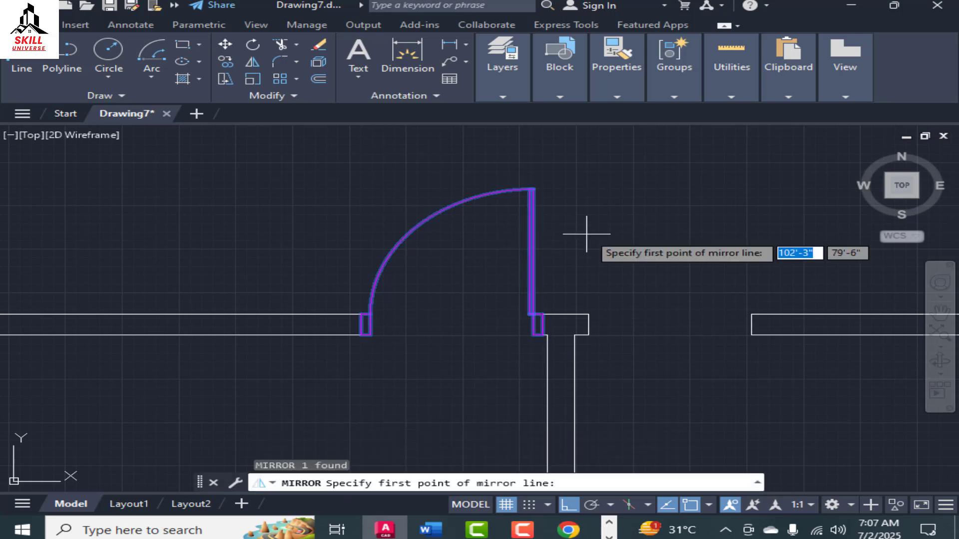
key(Escape)
Rotate the copied door 180° about its right frame rectangle's lower right corner.
click(533, 203)
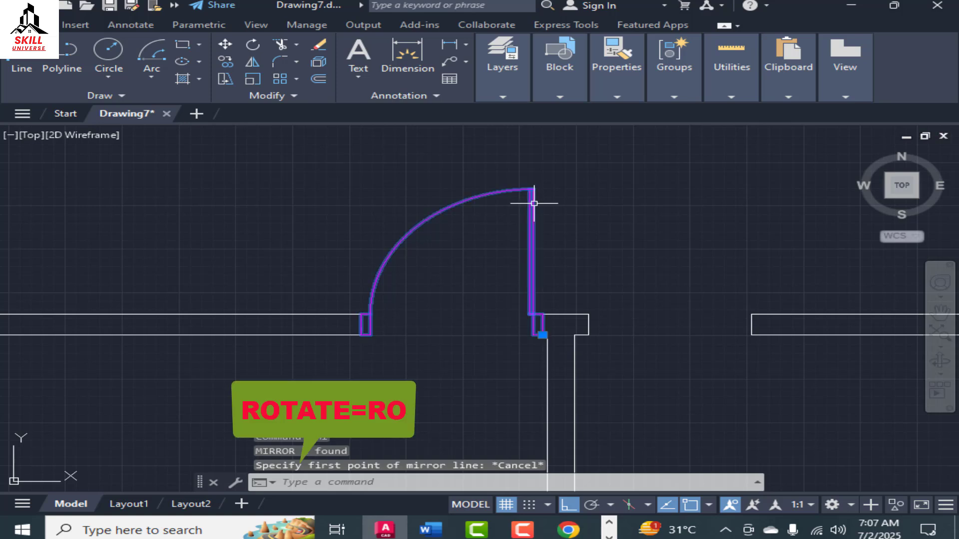
text(ro)
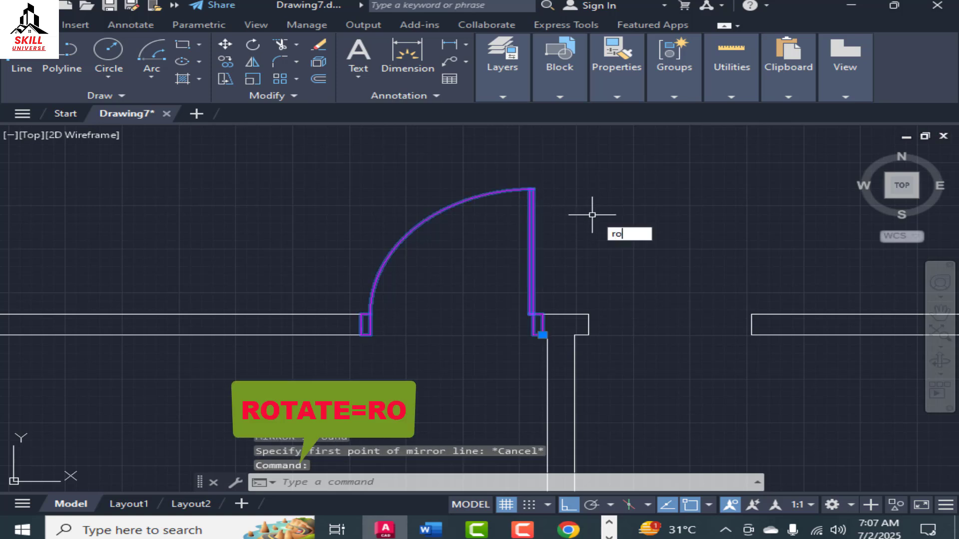
key(Return)
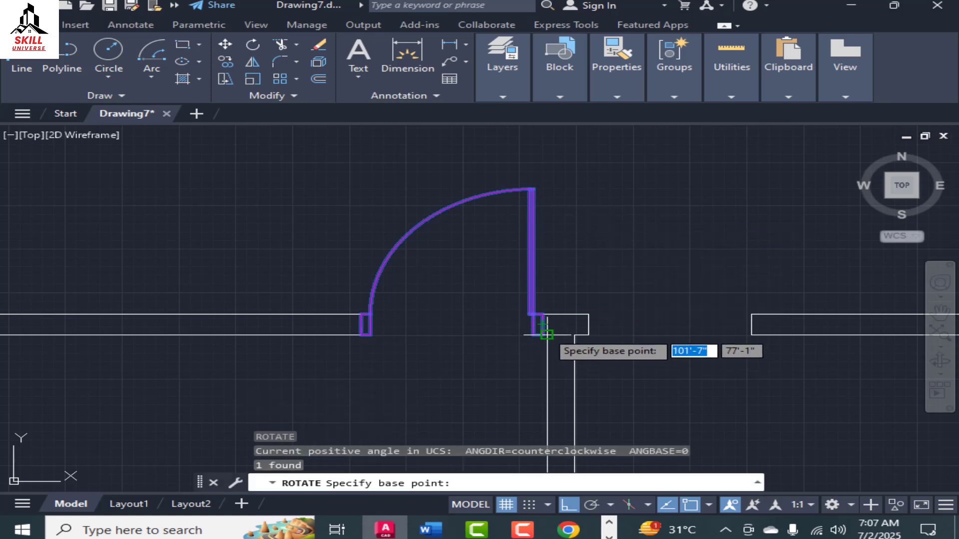
click(542, 334)
click(367, 264)
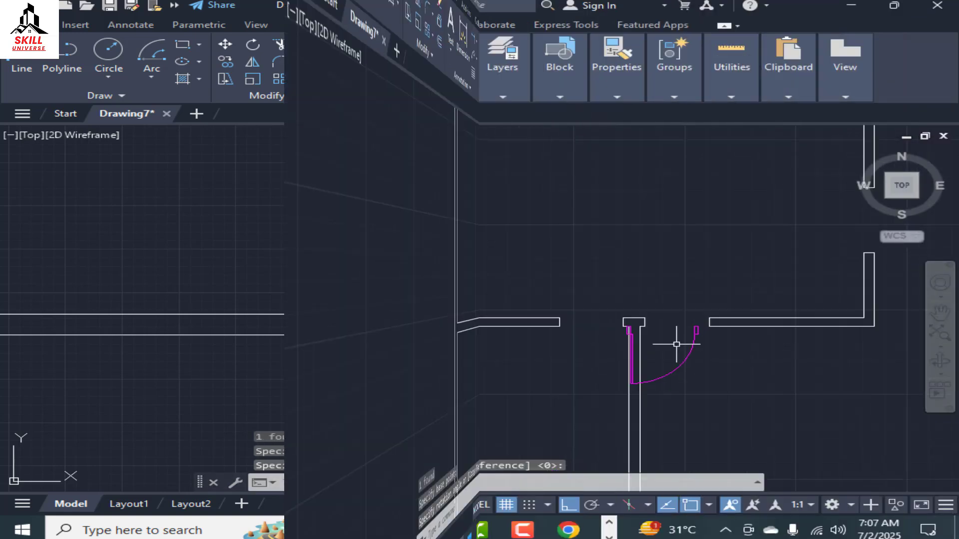
Copy the rotated door into the opening right of the T-shaped wall end.
click(688, 356)
scroll(706, 375, up, 4)
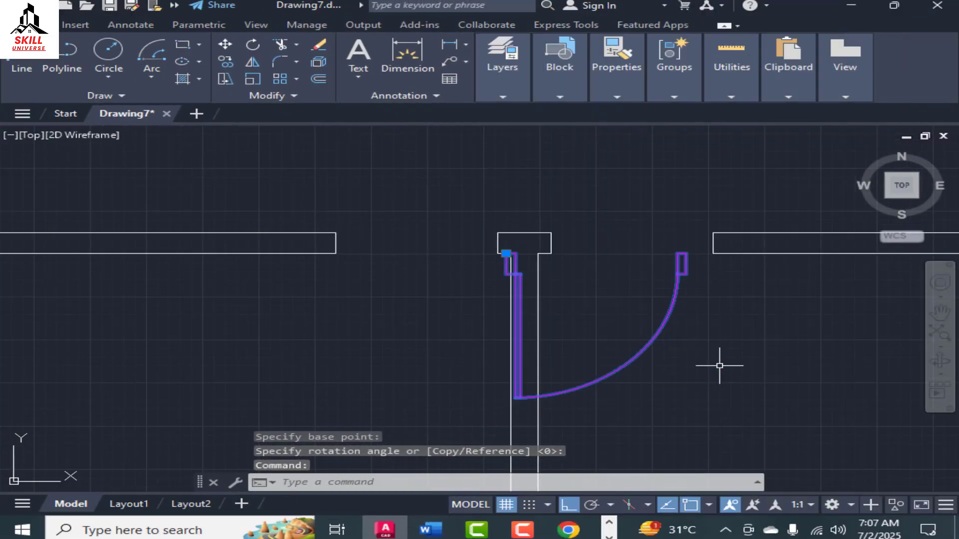
text(co)
key(Return)
scroll(561, 290, up, 2)
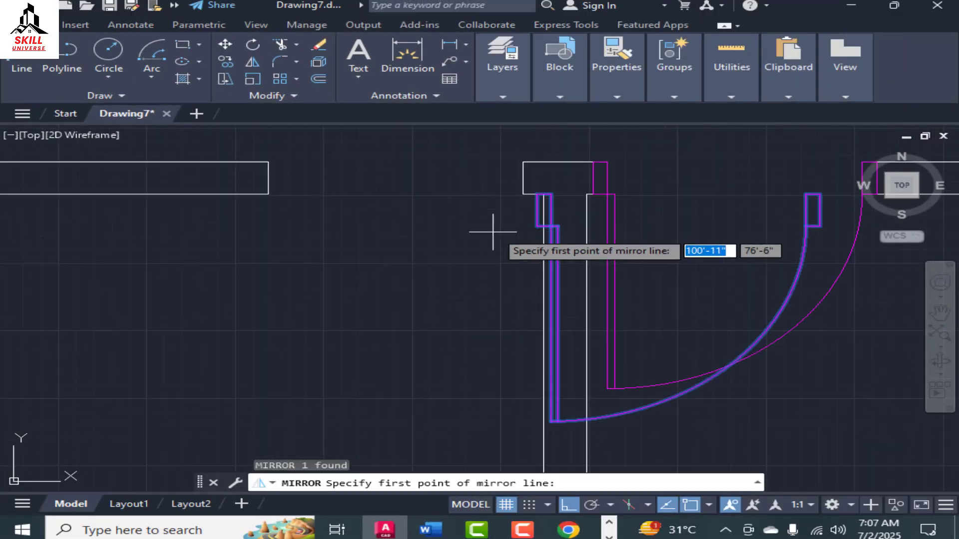
Mirror the original rotated door about a vertical line through its left frame rectangle, erasing the source door.
scroll(493, 229, down, 2)
click(509, 244)
click(481, 410)
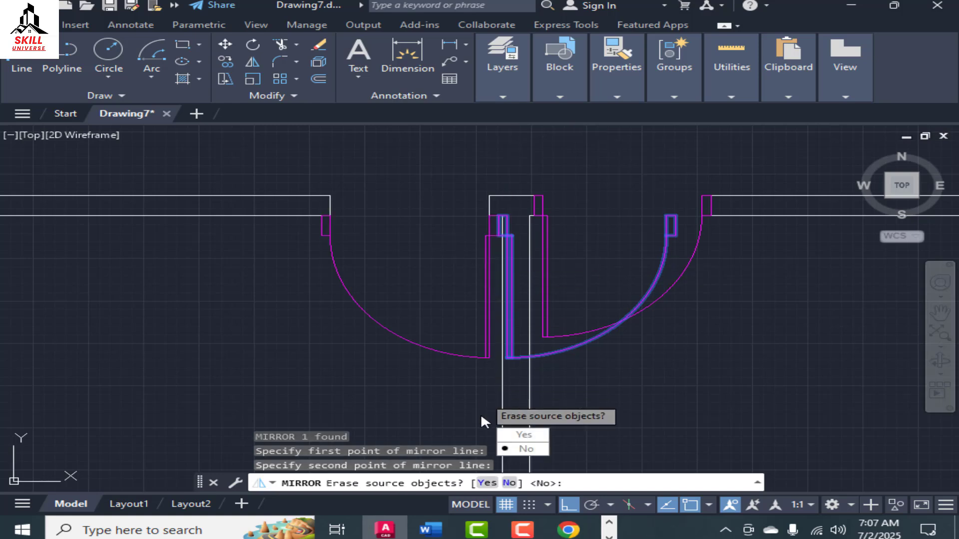
text(y)
key(Return)
Move the mirrored door up into the opening left of the T-shaped wall end, aligning its frame with the wall.
click(483, 253)
text(m)
key(Return)
scroll(499, 228, up, 6)
click(477, 246)
click(477, 164)
scroll(445, 274, down, 10)
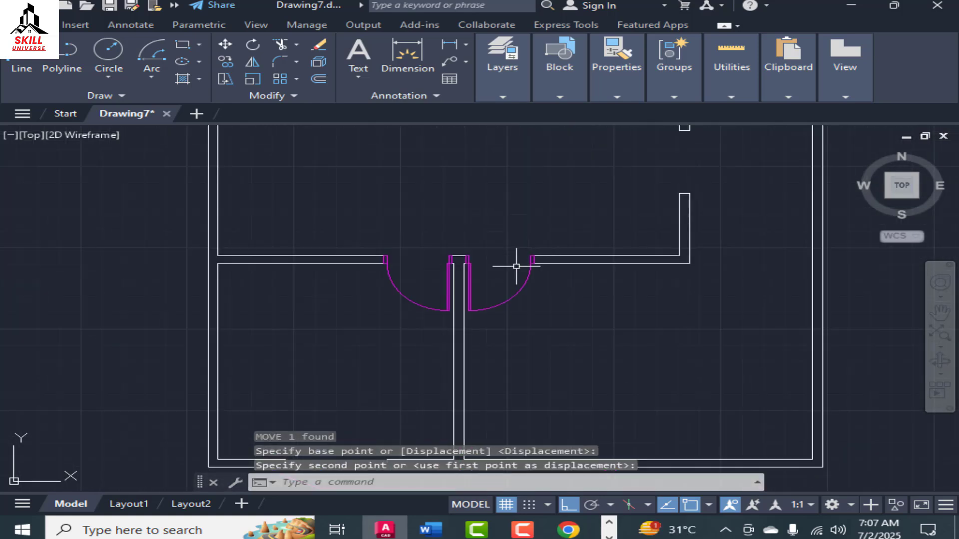
Copy the smaller door beside the plan into the upper right room's bottom opening and to a free spot in the upper left room.
scroll(575, 240, down, 2)
scroll(516, 247, down, 3)
scroll(483, 218, up, 2)
click(711, 320)
scroll(758, 312, up, 6)
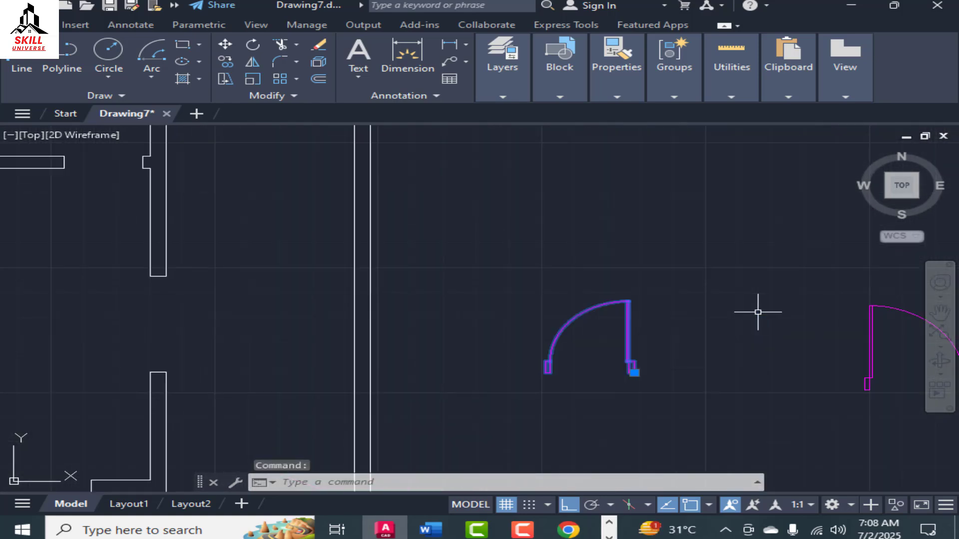
text(co)
key(Return)
click(710, 335)
scroll(626, 280, down, 4)
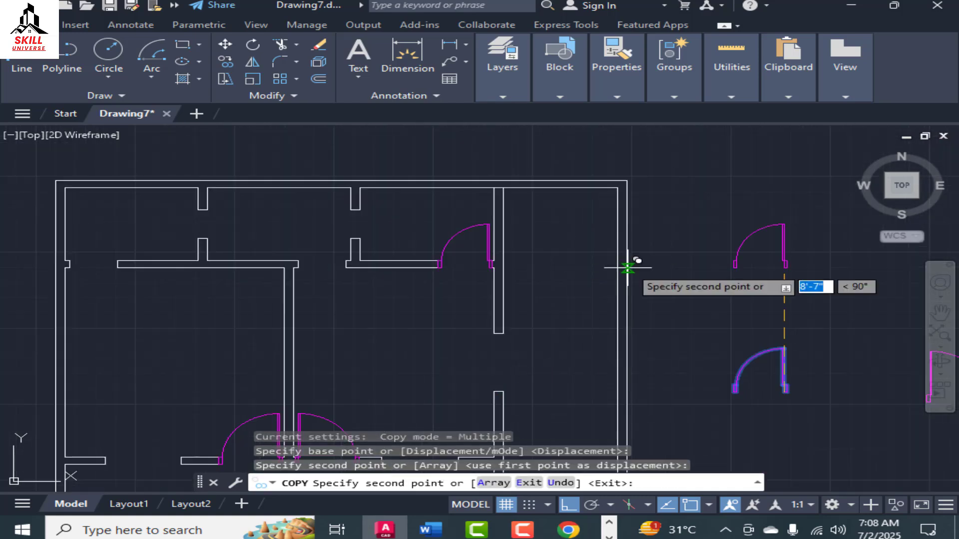
click(137, 306)
key(Escape)
Mirror the smaller door in the upper left room about a vertical line, erasing the source door.
scroll(140, 384, up, 5)
click(277, 314)
text(mi)
key(Return)
click(278, 324)
click(342, 242)
text(y)
click(337, 225)
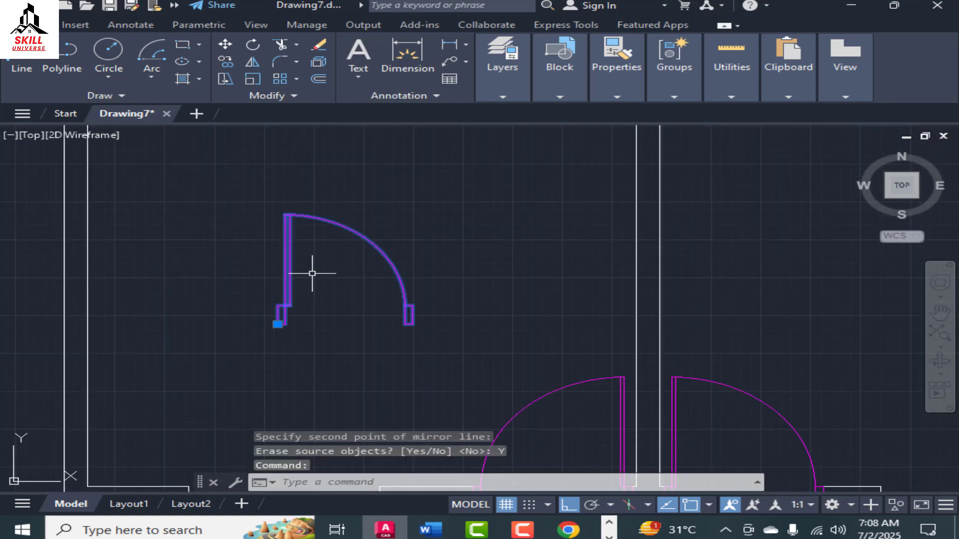
text(m)
click(276, 325)
key(Escape)
Move the mirrored door from its left frame rectangle's lower right corner to the lower corner of the upper left opening's short wall stub.
click(292, 336)
text(m)
scroll(263, 350, up, 6)
click(397, 286)
scroll(398, 286, down, 6)
scroll(335, 264, up, 6)
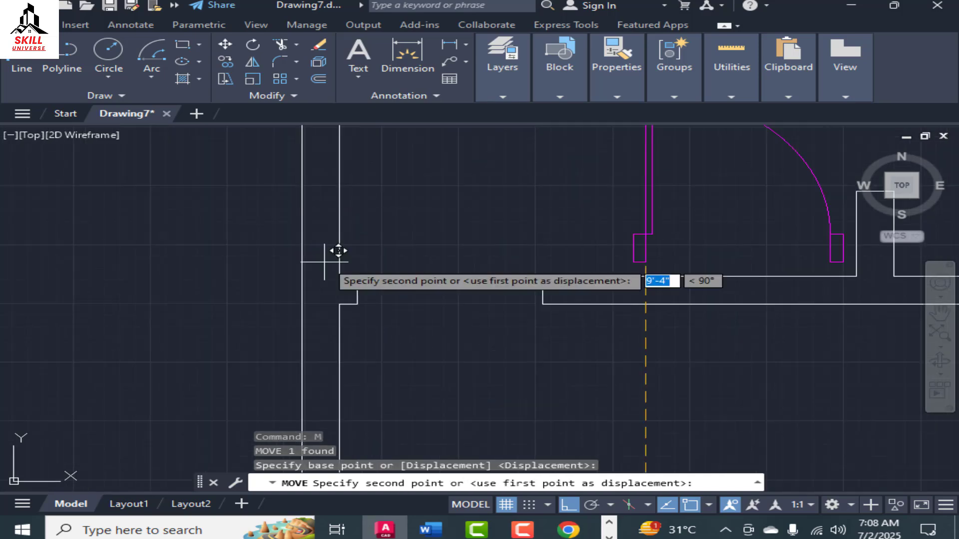
click(358, 304)
scroll(379, 245, down, 9)
Examine the whole floor plan and the doors placed in its wall openings.
scroll(520, 399, up, 2)
scroll(638, 325, down, 2)
middle_drag(638, 325, 574, 305)
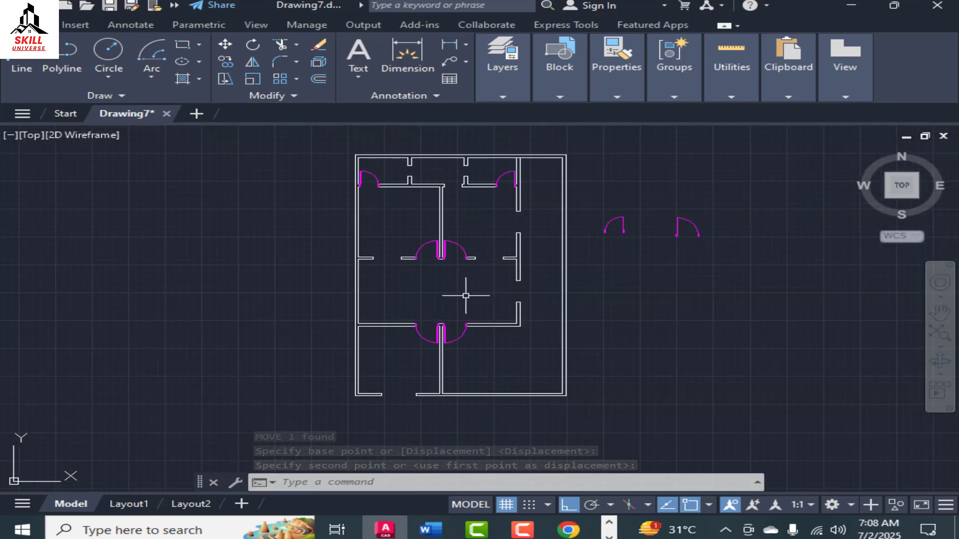
scroll(372, 285, down, 2)
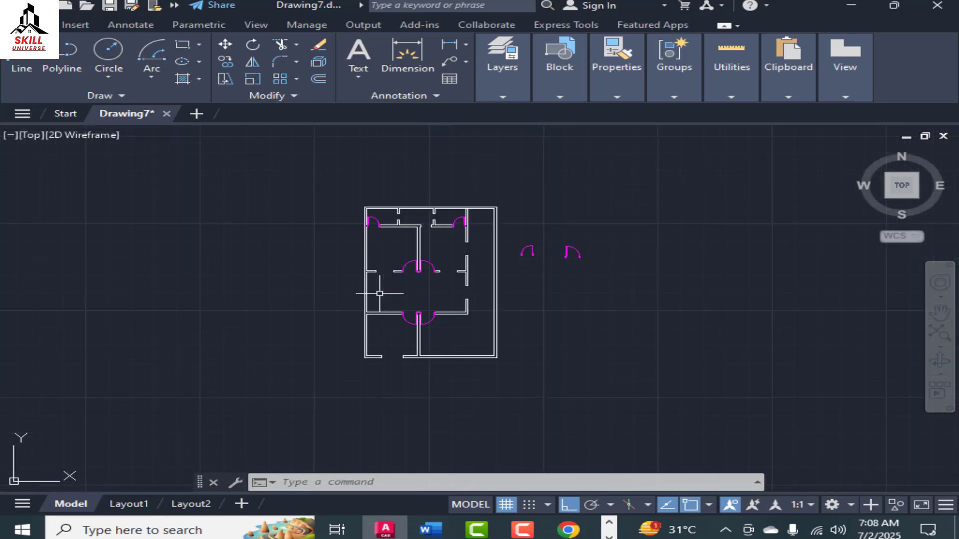
scroll(486, 231, up, 4)
scroll(366, 250, down, 2)
scroll(315, 226, up, 2)
scroll(315, 227, down, 2)
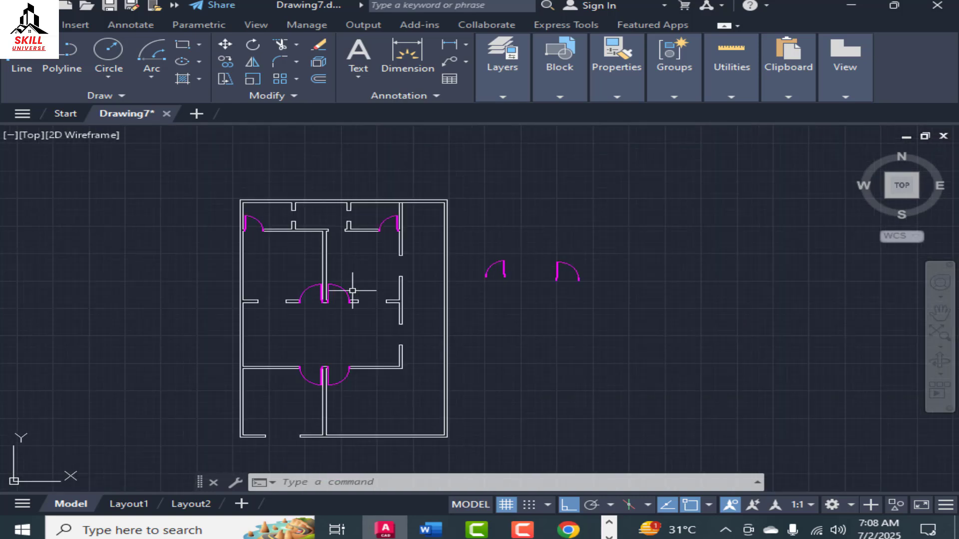
scroll(371, 301, down, 2)
scroll(454, 309, up, 4)
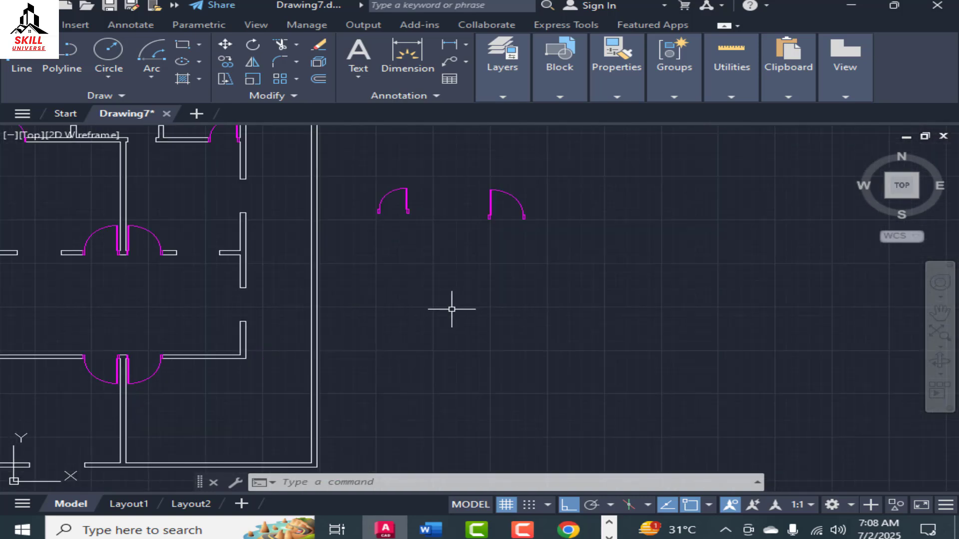
scroll(448, 310, up, 3)
scroll(431, 355, down, 3)
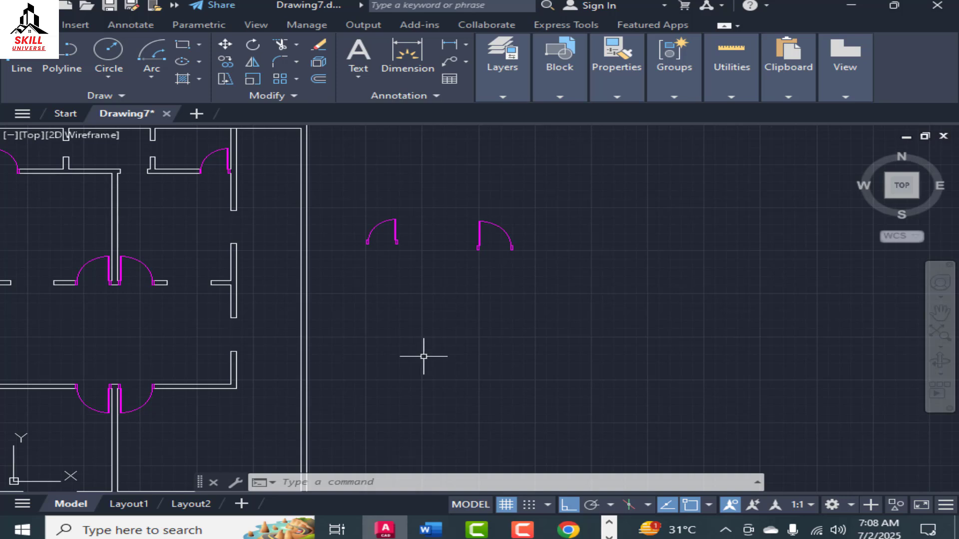
Draw a rectangle 4' wide and 6" high in the free space below the two spare doors beside the plan.
scroll(435, 325, up, 2)
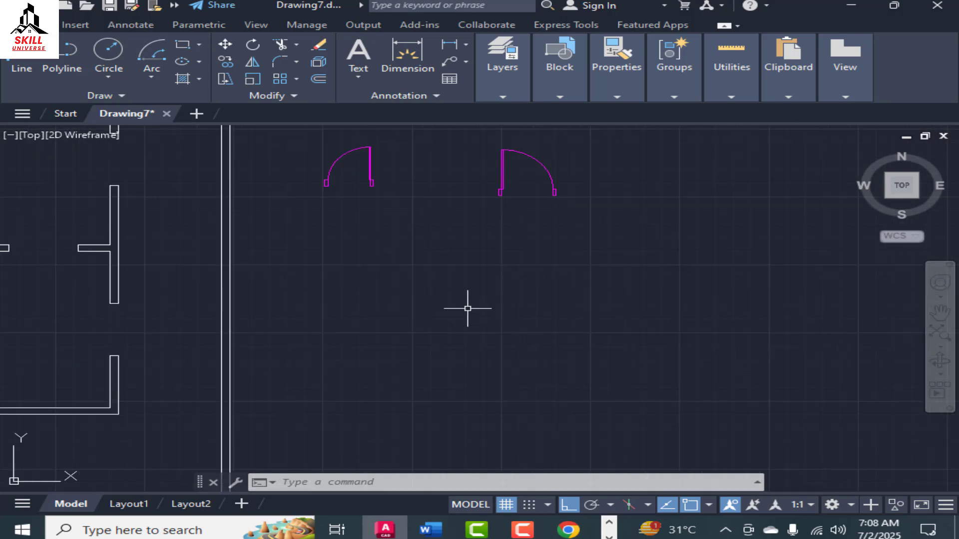
scroll(471, 305, up, 3)
scroll(388, 302, down, 2)
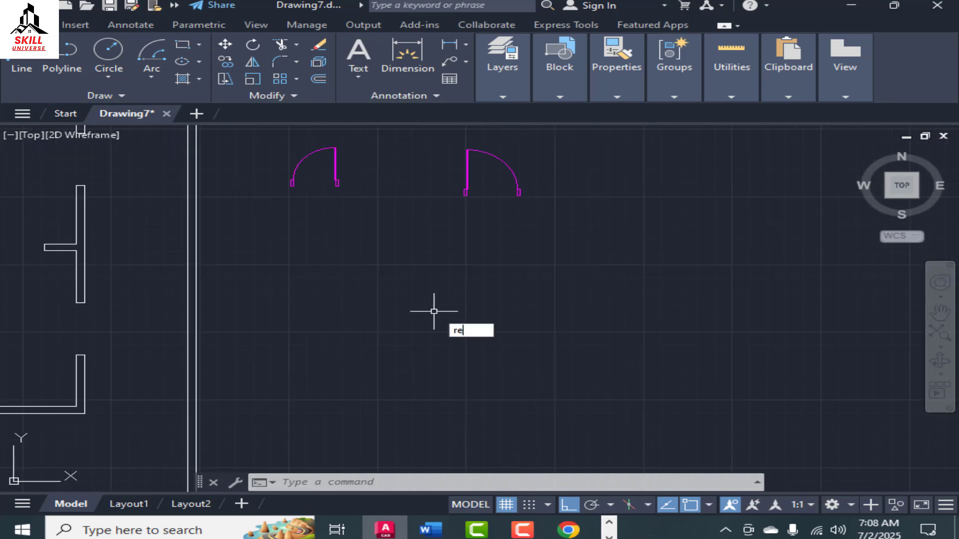
key(Return)
click(361, 294)
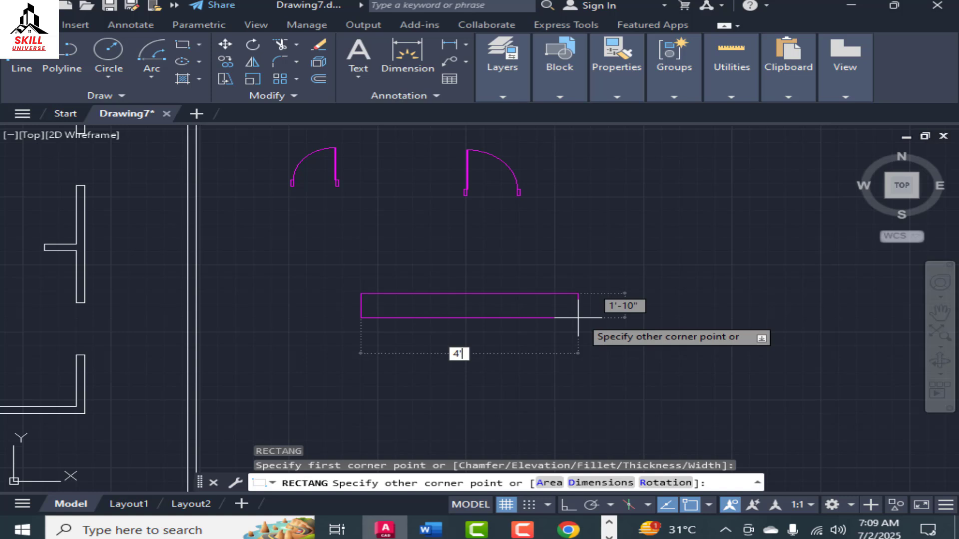
text(4')
key(Tab)
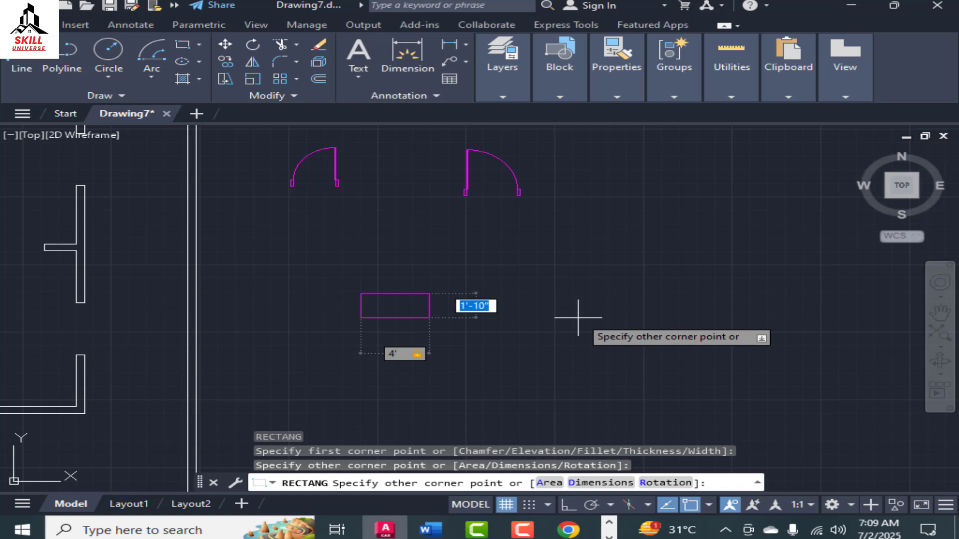
key(Return)
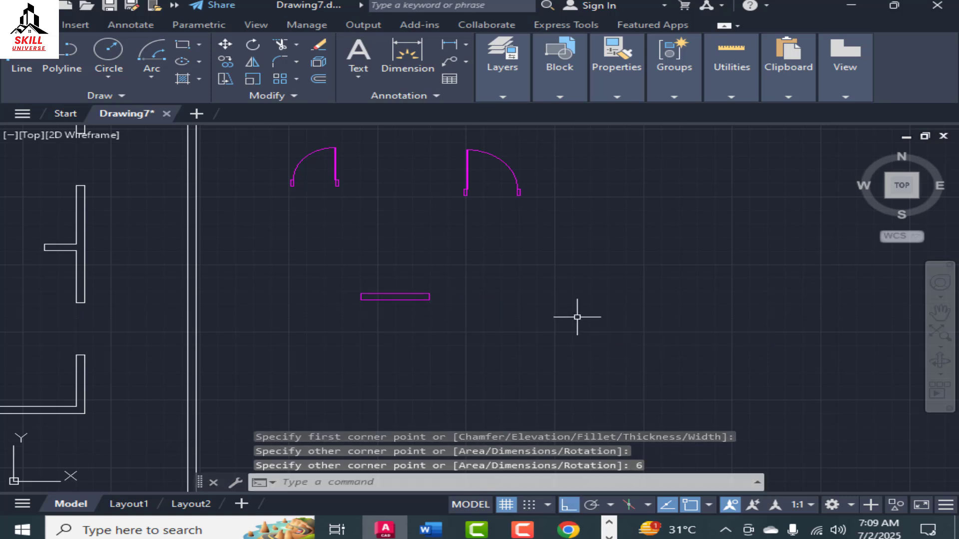
Explode the 4' by 6" rectangle below the two spare doors into separate lines.
scroll(394, 291, up, 8)
scroll(436, 316, down, 2)
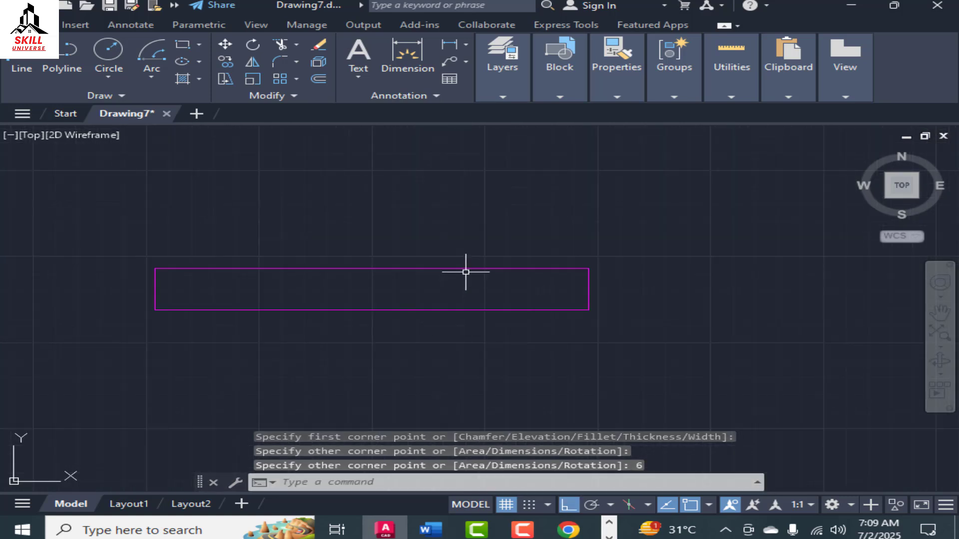
click(290, 268)
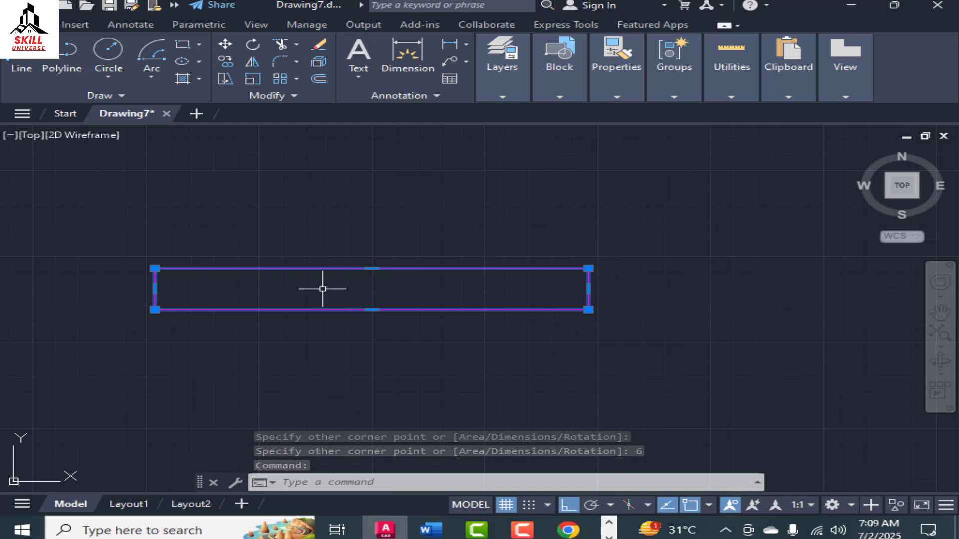
text(x)
key(Return)
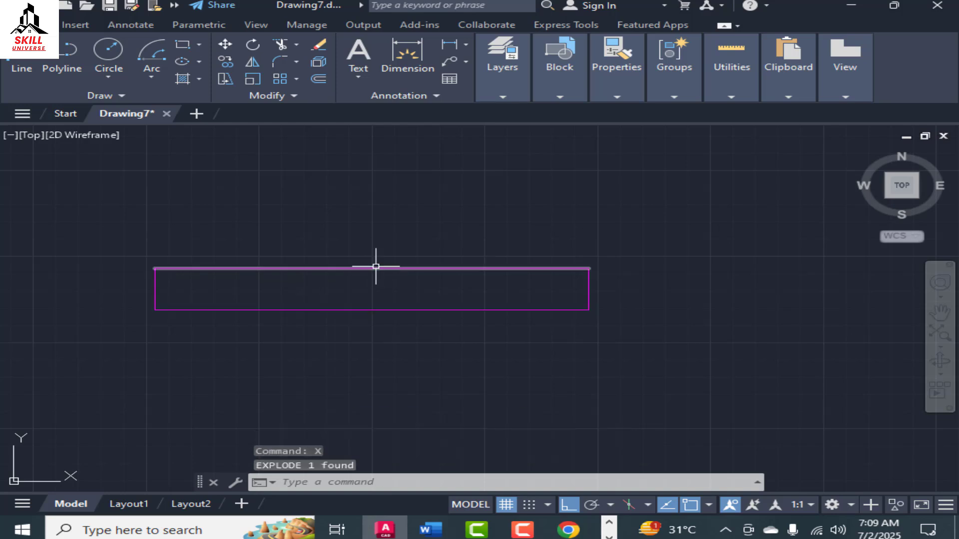
key(Escape)
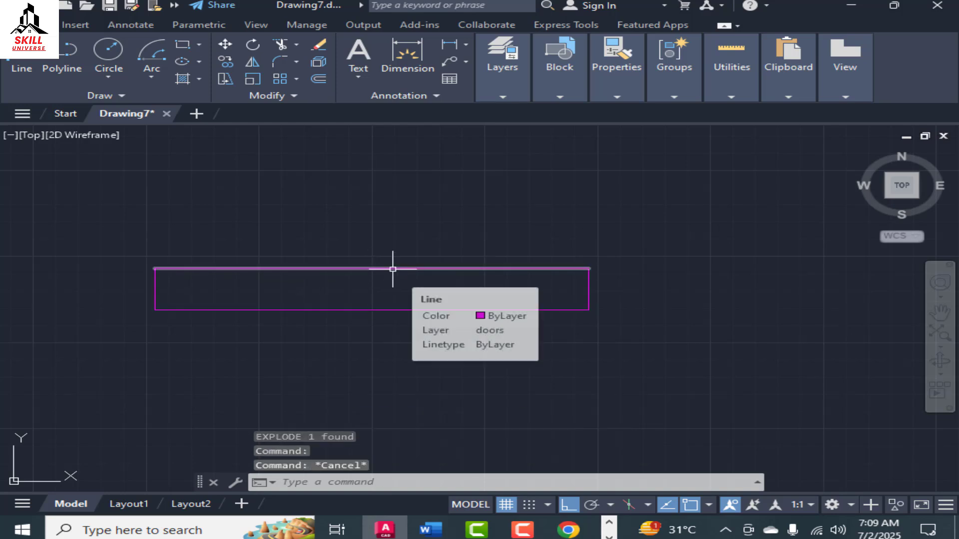
Draw a horizontal centre line between the midpoints of the exploded rectangle's two short sides.
key(Escape)
text(l)
key(Return)
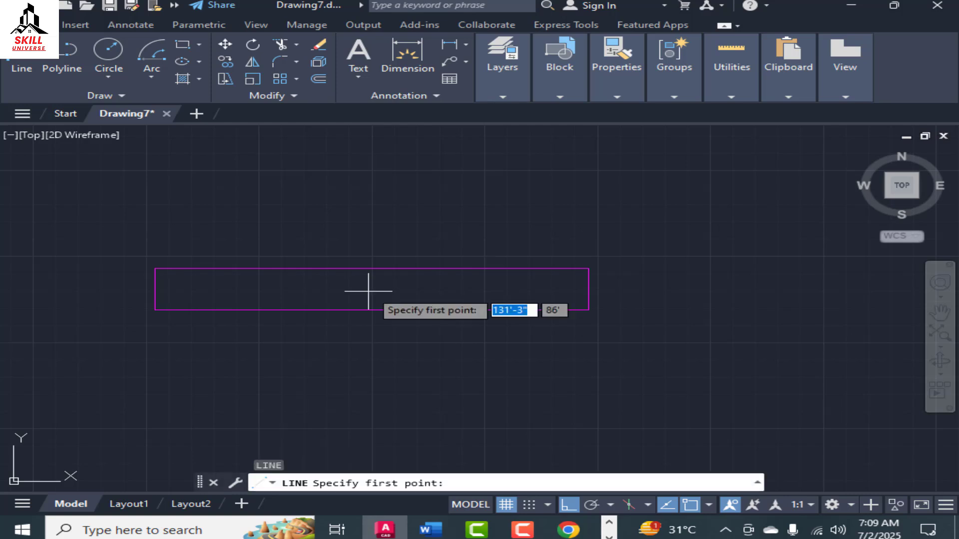
click(156, 290)
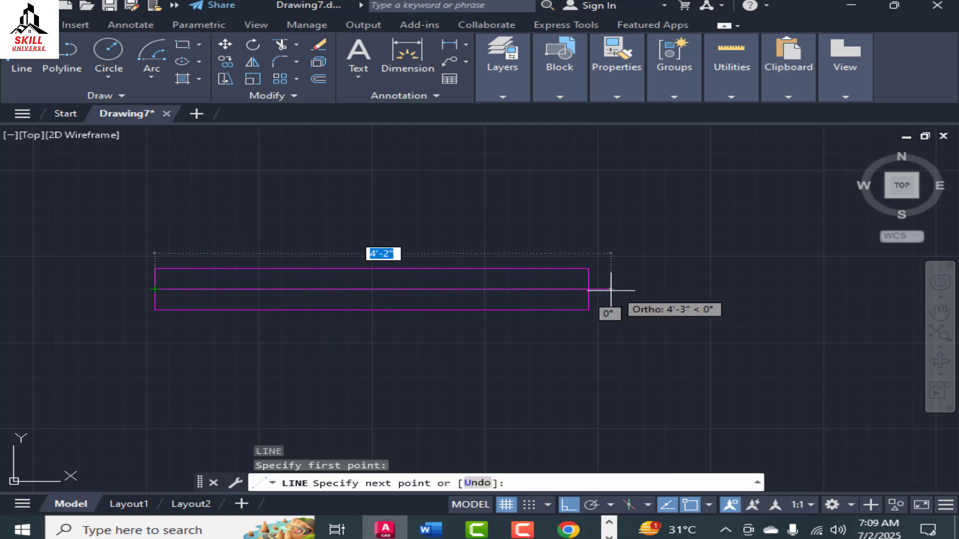
click(588, 289)
key(Escape)
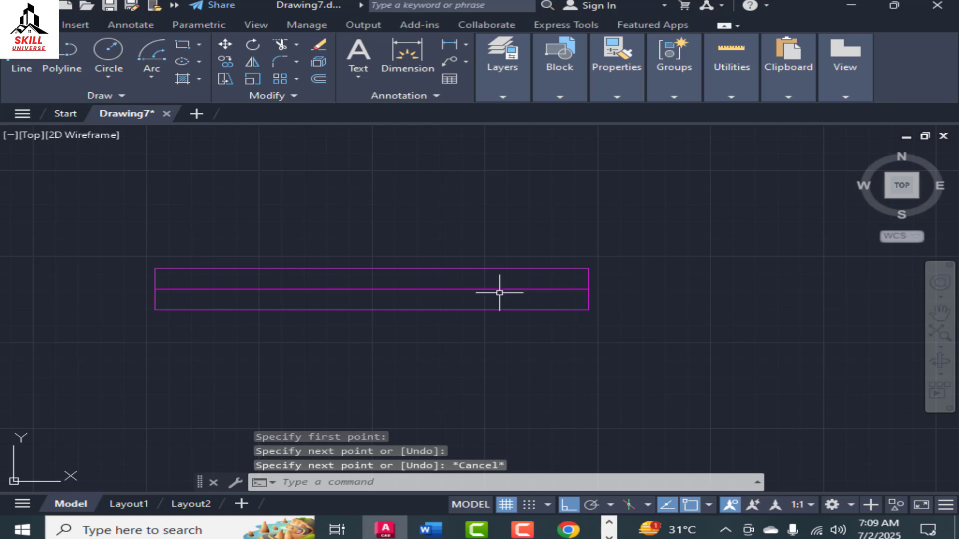
Offset the rectangle's centre line 1" both upward and downward, and delete the original centre line.
text(o)
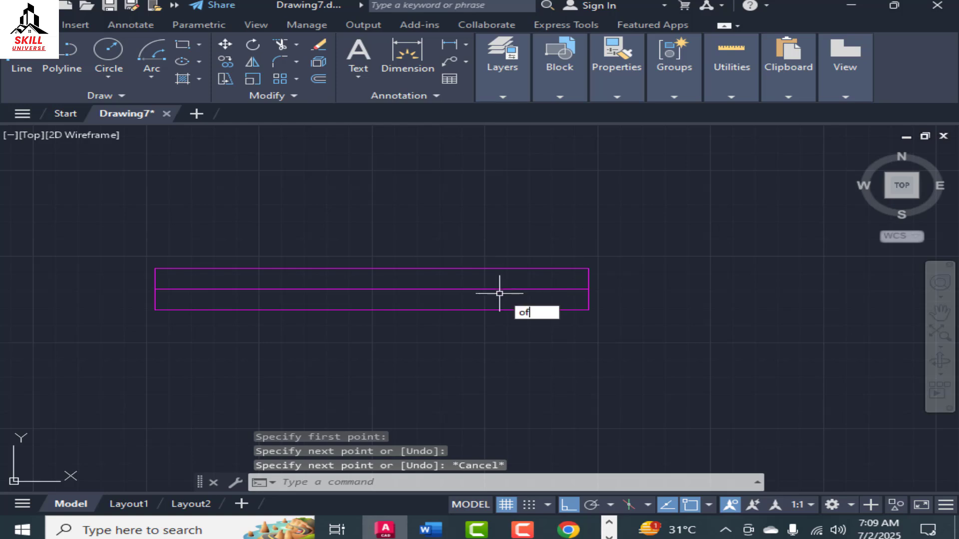
text(f)
key(Return)
key(Return)
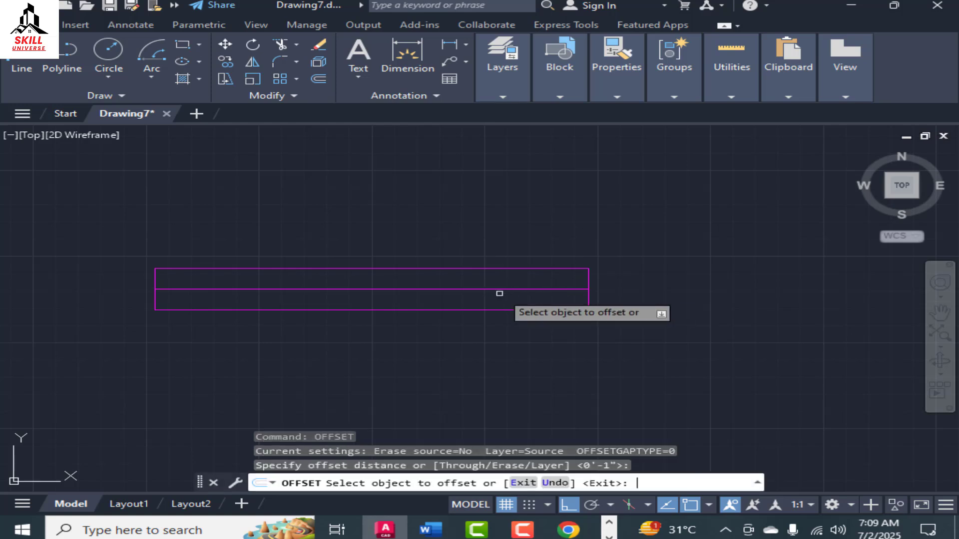
click(497, 289)
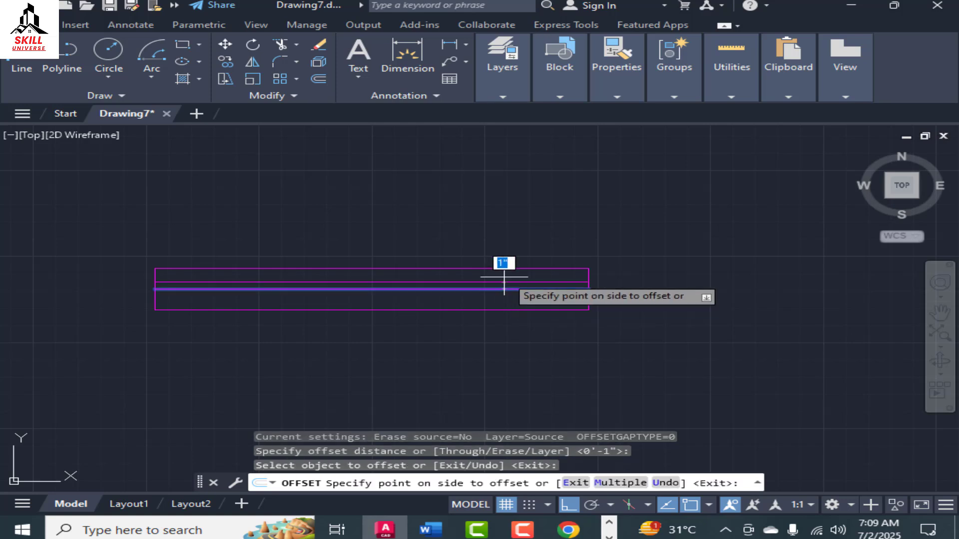
click(503, 277)
click(500, 289)
click(499, 301)
key(Escape)
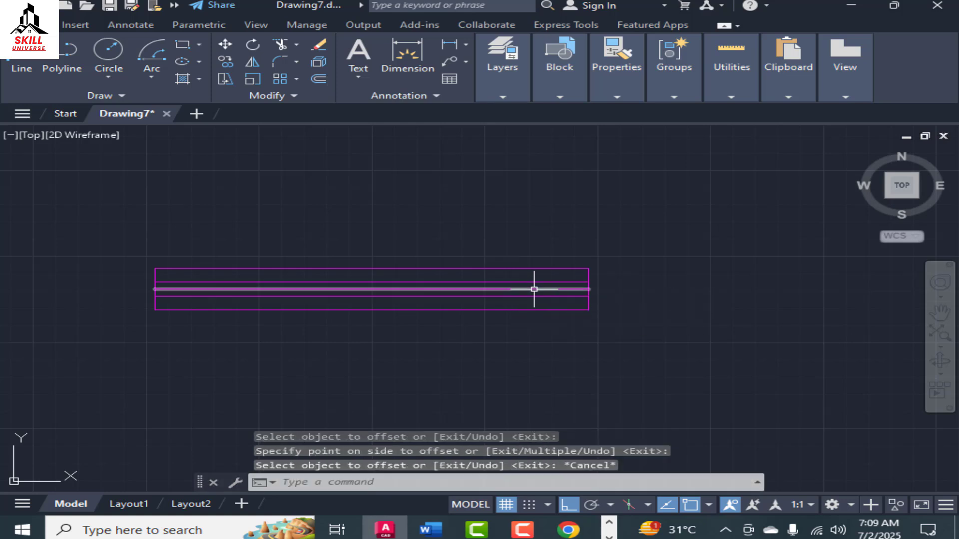
click(533, 289)
key(Delete)
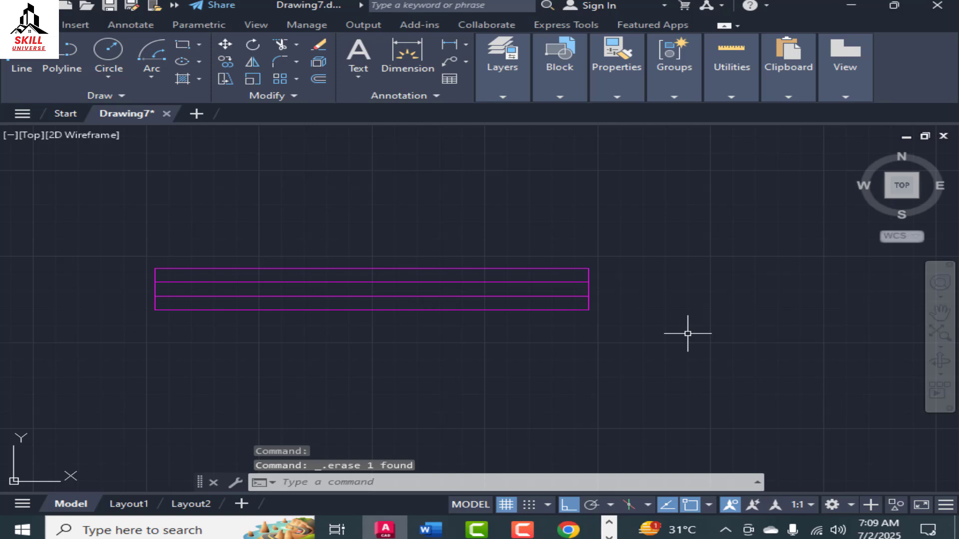
Draw a vertical line between the midpoints of the rectangle's upper and lower long edges.
text(l)
key(Return)
click(371, 269)
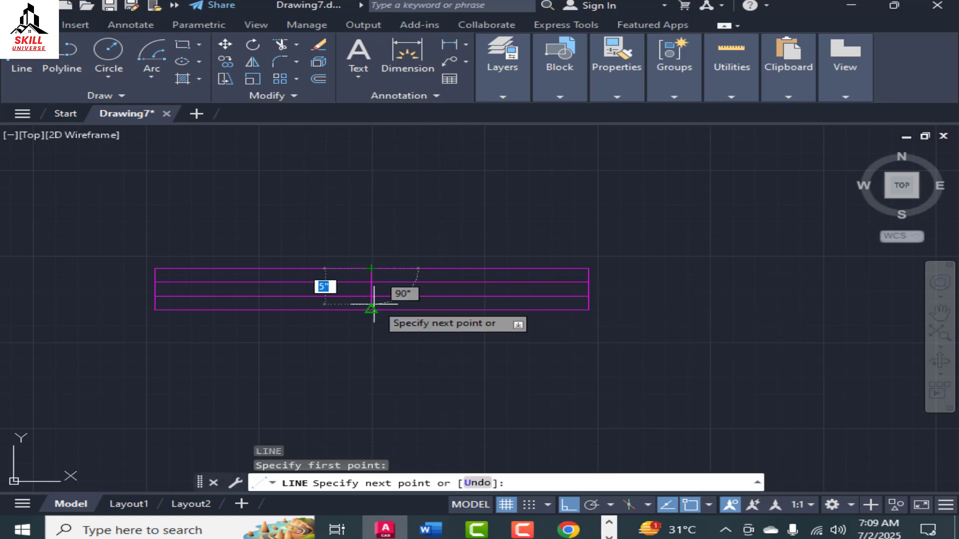
click(371, 310)
key(Escape)
Assign all lines of the window symbol below the spare doors to the windows layer.
scroll(430, 347, down, 4)
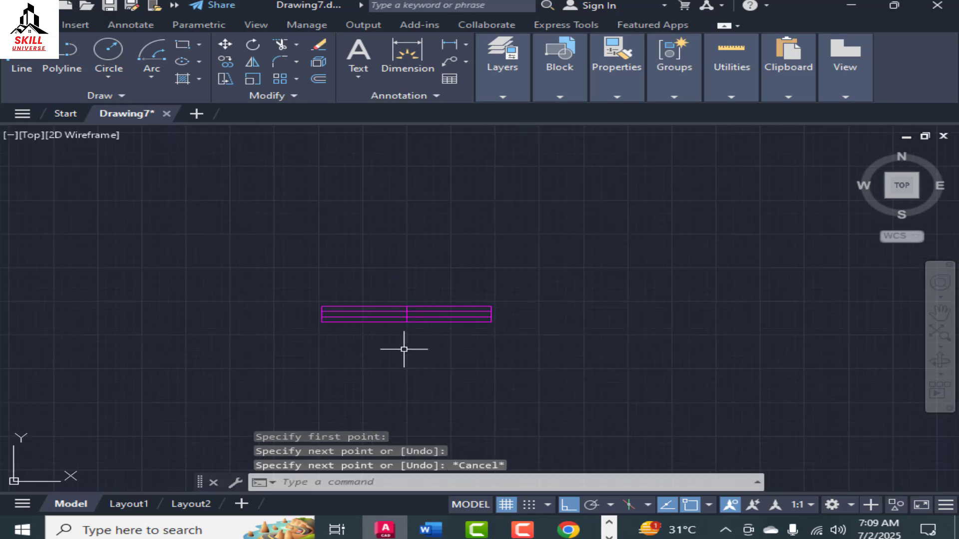
scroll(404, 349, down, 2)
scroll(371, 349, down, 2)
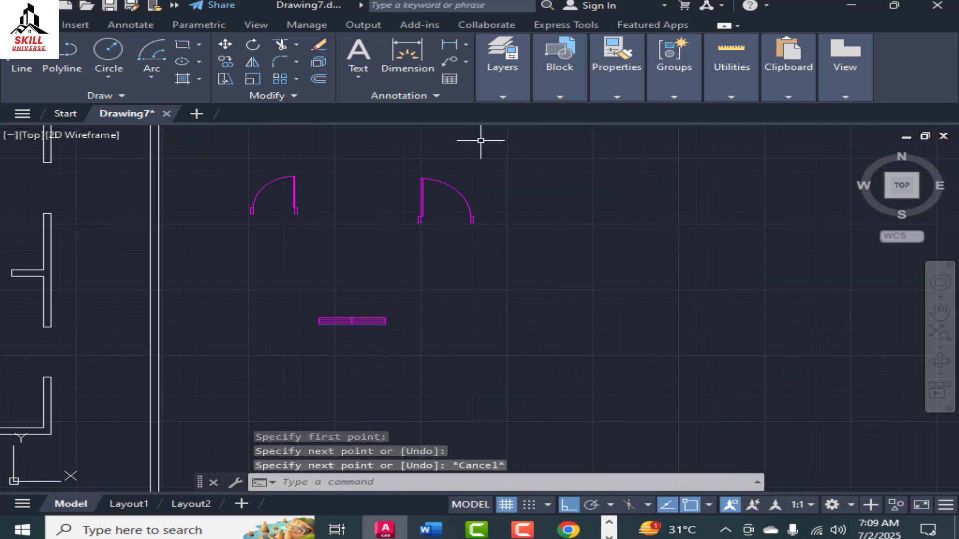
mouse_move(560, 75)
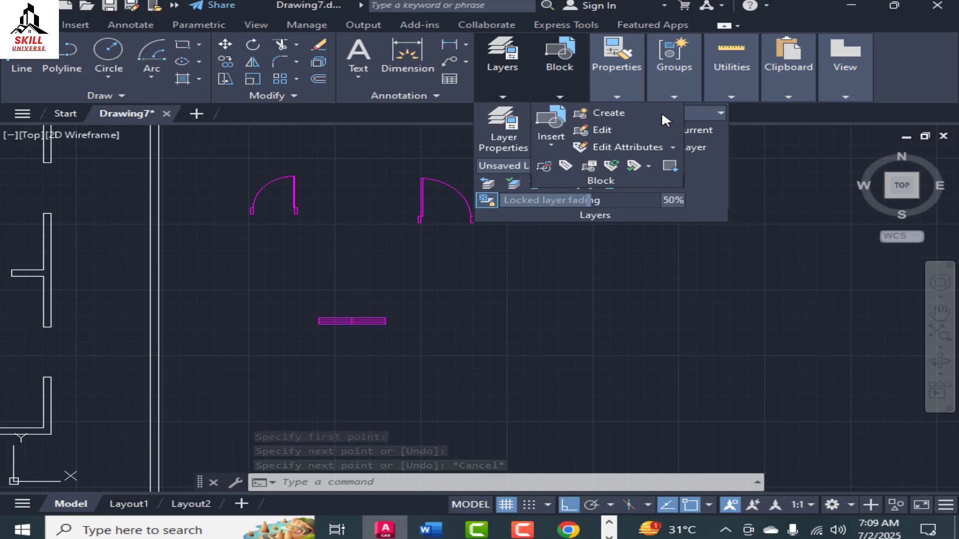
click(709, 113)
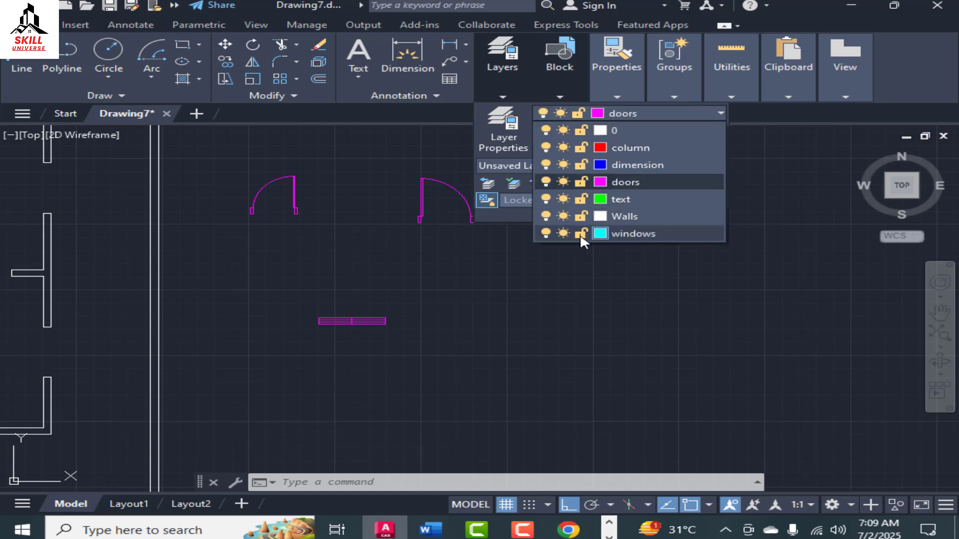
click(454, 271)
click(272, 346)
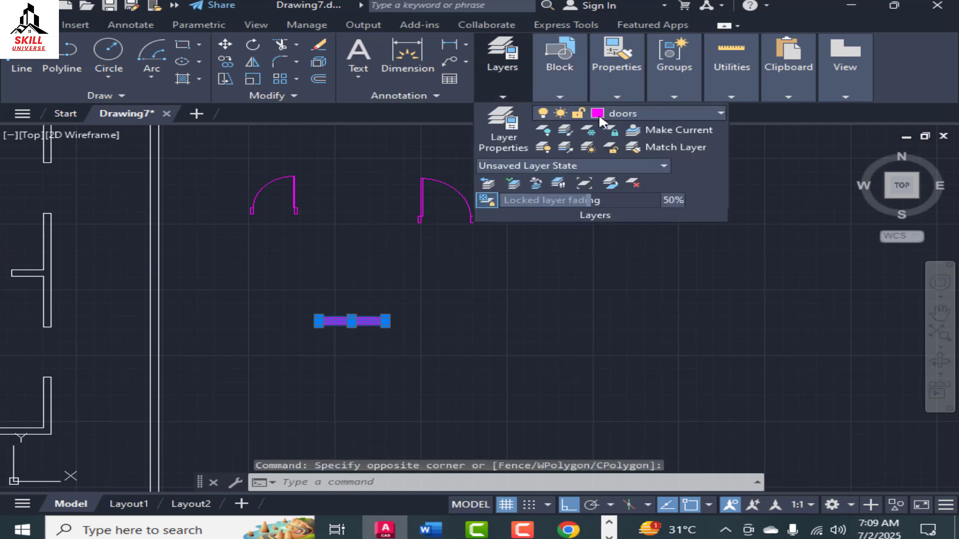
click(663, 111)
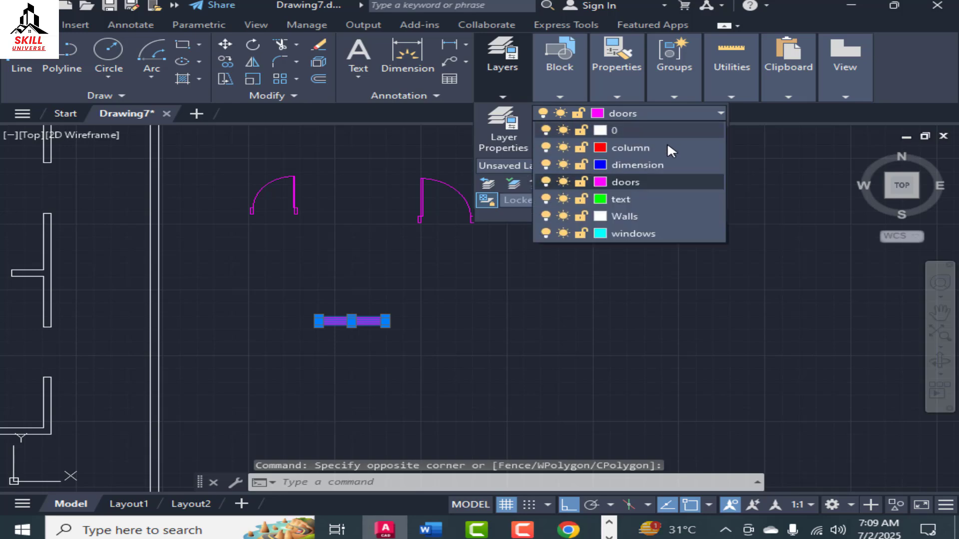
click(622, 232)
key(Escape)
Examine the window symbol drawn beside the floor plan.
scroll(403, 342, up, 4)
scroll(377, 293, down, 2)
scroll(349, 313, up, 4)
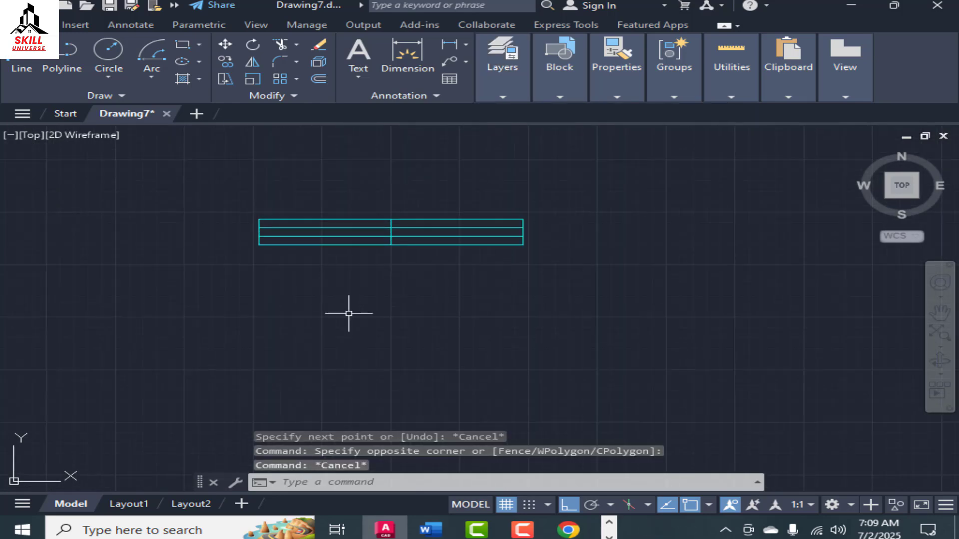
scroll(359, 309, down, 4)
scroll(492, 291, up, 4)
scroll(533, 268, down, 2)
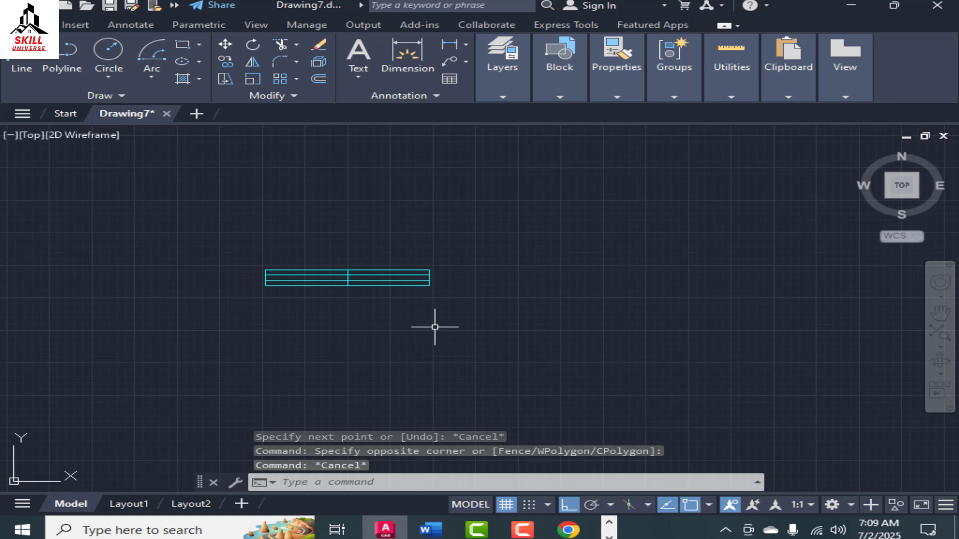
scroll(435, 327, down, 2)
scroll(347, 327, up, 2)
scroll(405, 320, down, 2)
Convert the whole window symbol into a block named W1 with its lower left corner as the base point.
click(528, 262)
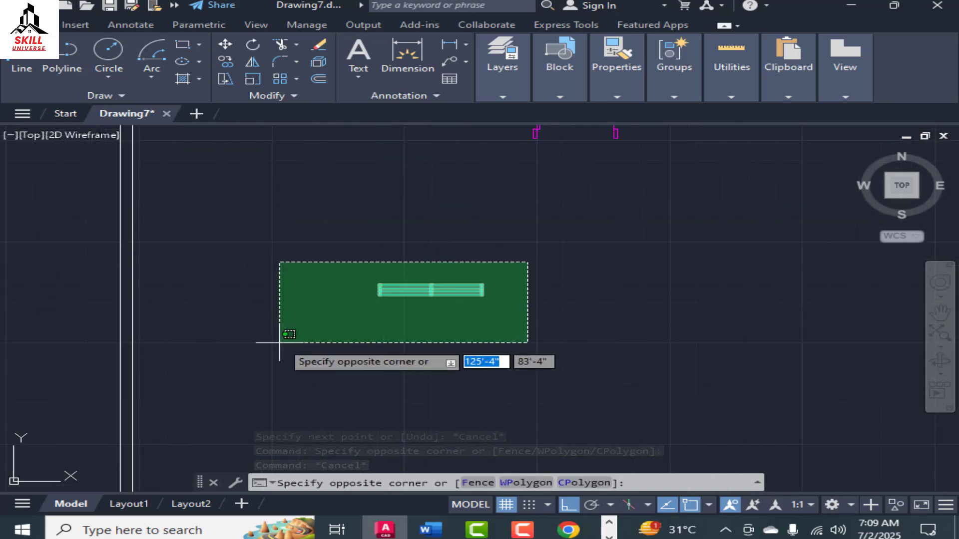
click(278, 343)
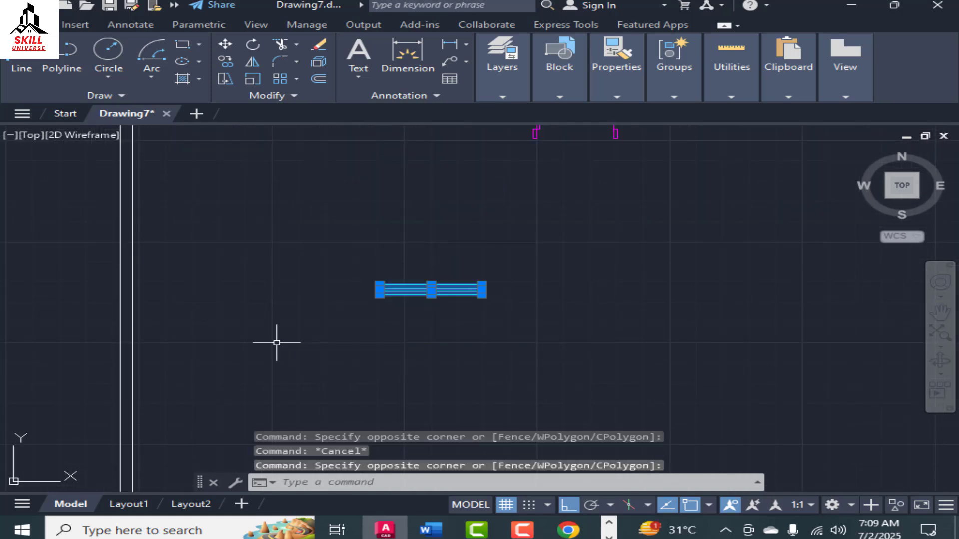
text(b)
key(Return)
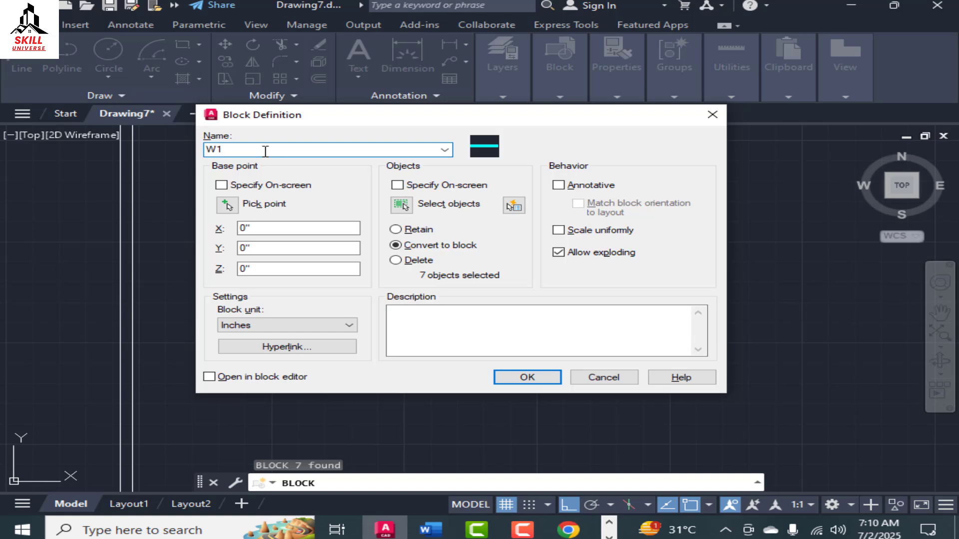
click(227, 205)
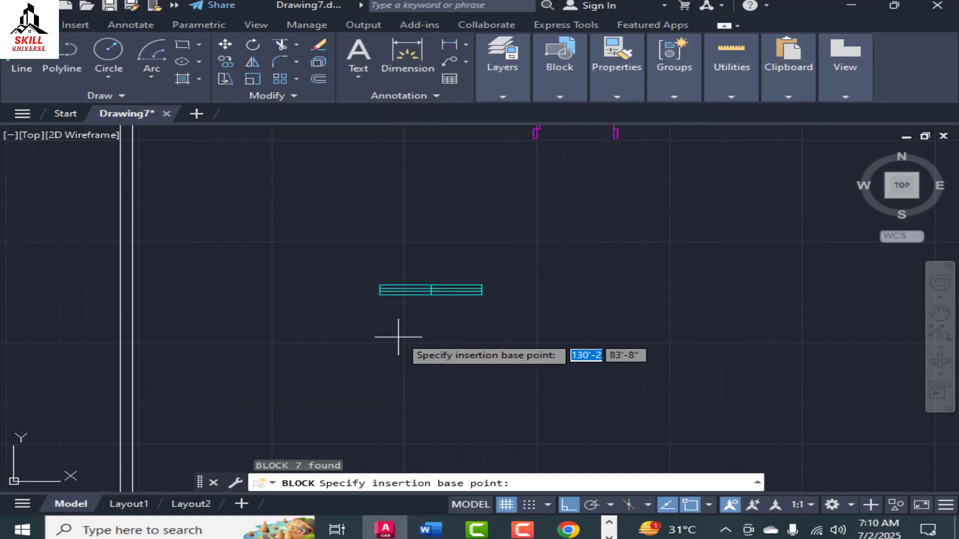
click(357, 264)
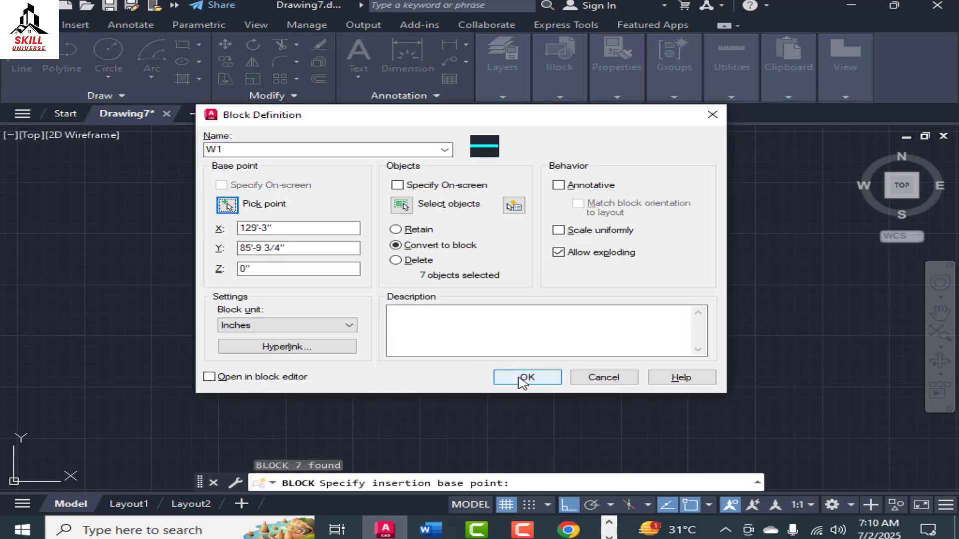
click(527, 378)
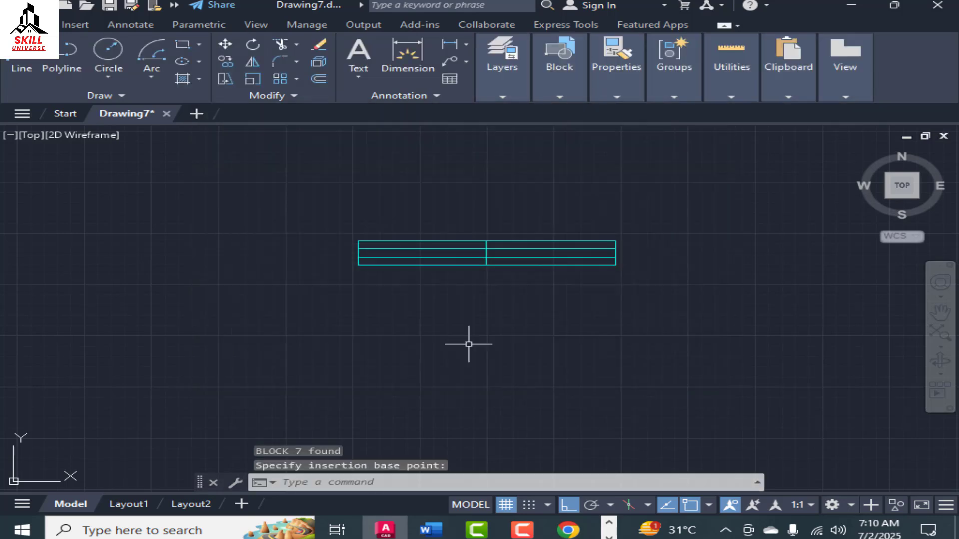
click(400, 263)
click(432, 259)
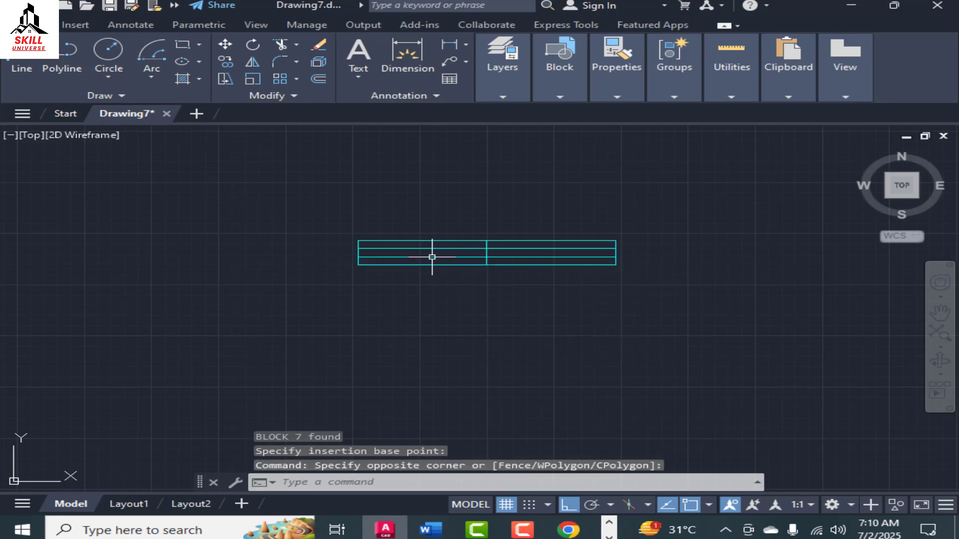
click(448, 244)
click(429, 253)
key(Escape)
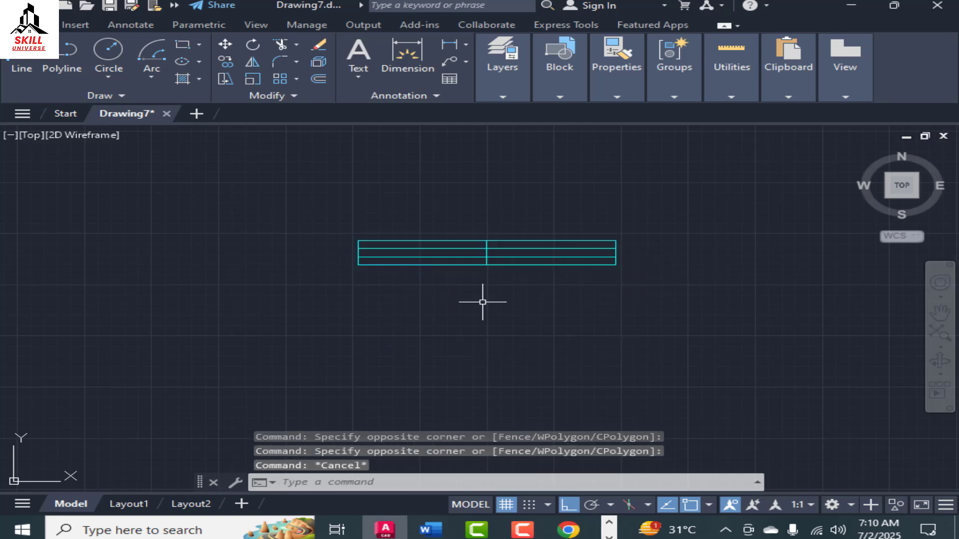
Examine the floor plan's remaining wall openings, especially the gap in the lower outer wall, and the window block beside the plan.
scroll(479, 302, down, 2)
scroll(499, 284, up, 1)
scroll(531, 264, down, 5)
scroll(400, 289, down, 2)
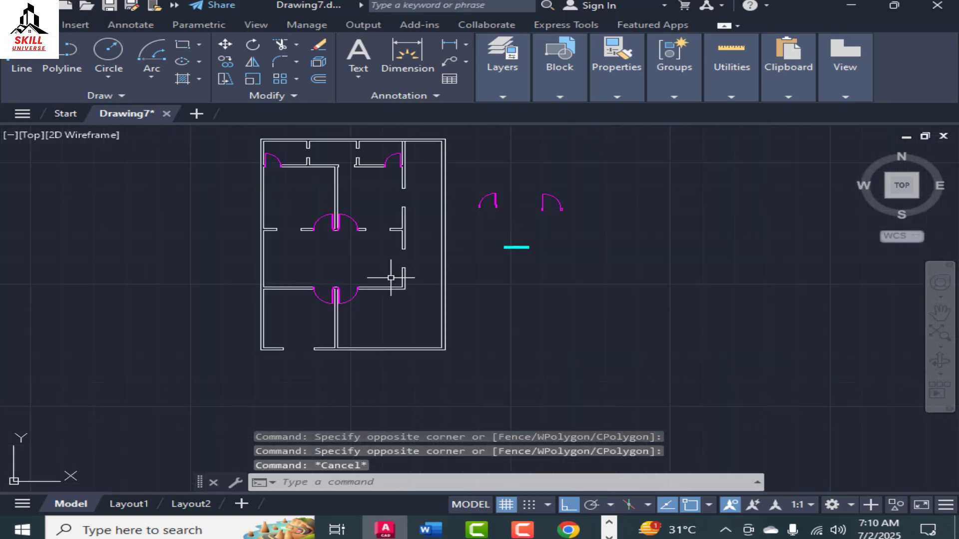
scroll(323, 304, up, 4)
scroll(391, 242, down, 2)
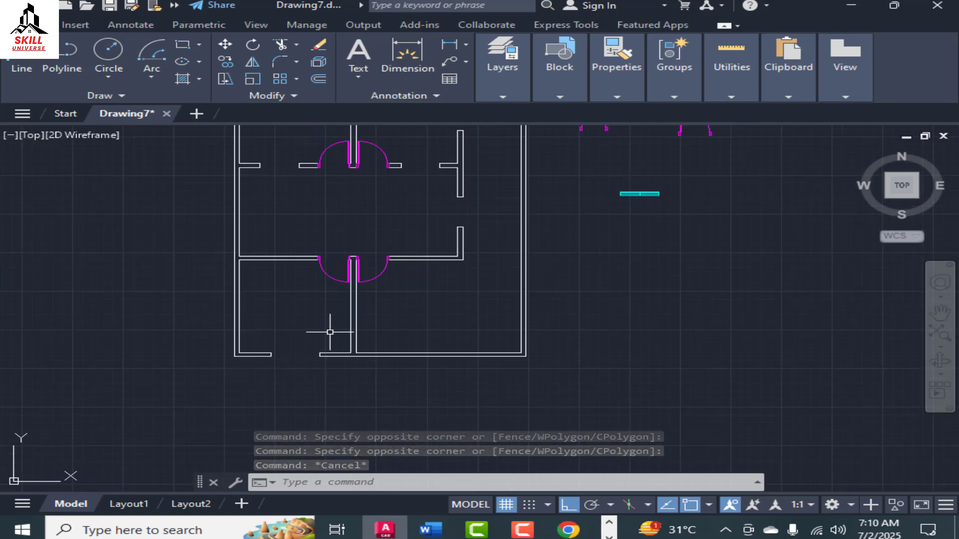
scroll(277, 368, up, 2)
scroll(278, 368, up, 2)
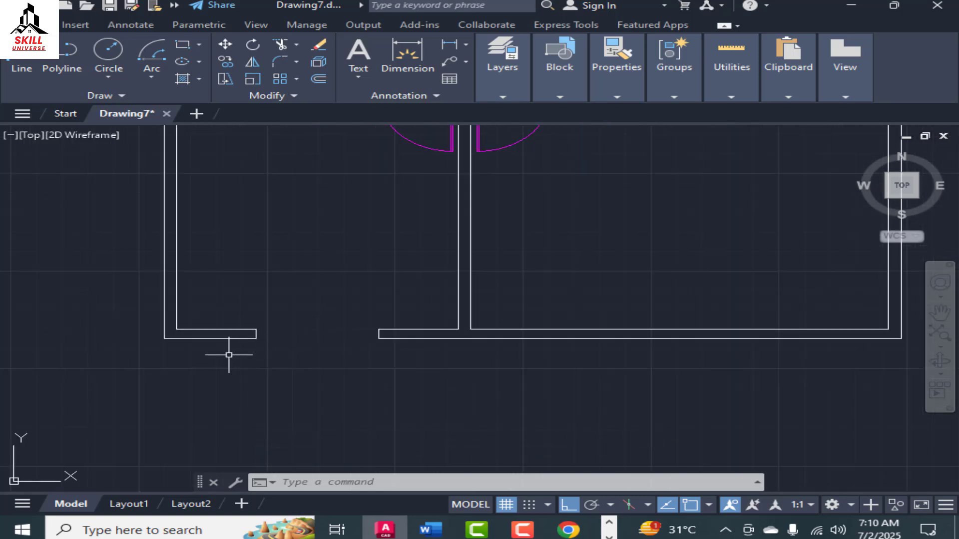
scroll(610, 214, down, 3)
scroll(576, 199, up, 3)
scroll(546, 199, down, 2)
scroll(546, 200, up, 3)
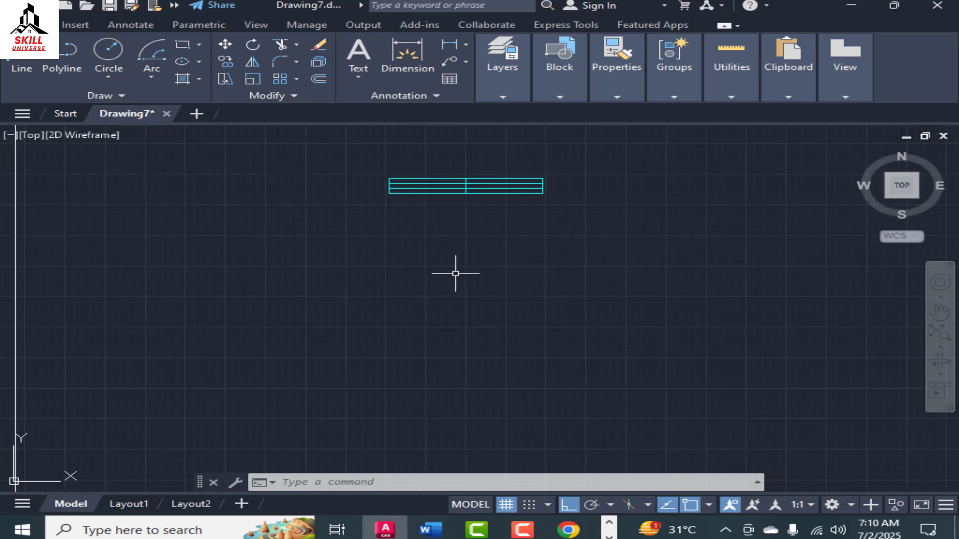
text(rec)
key(Return)
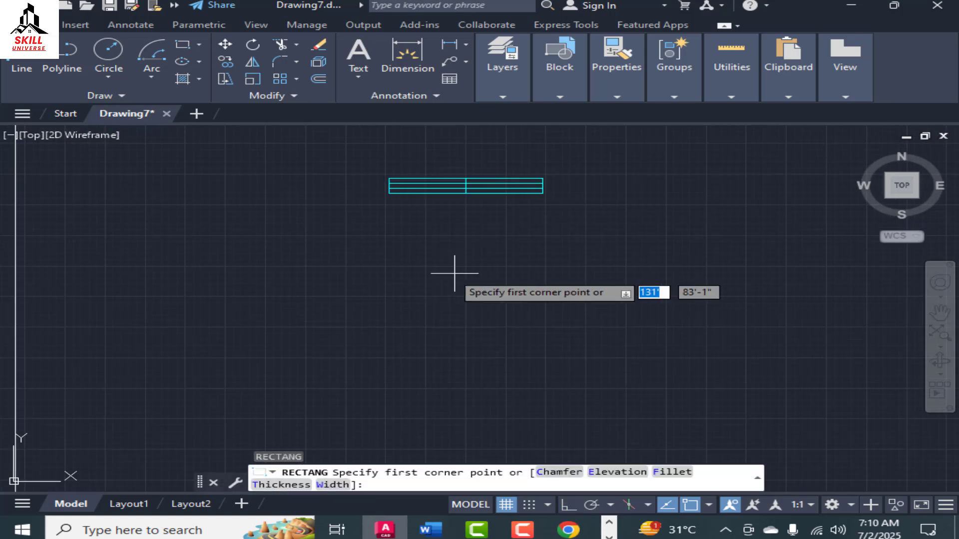
click(345, 277)
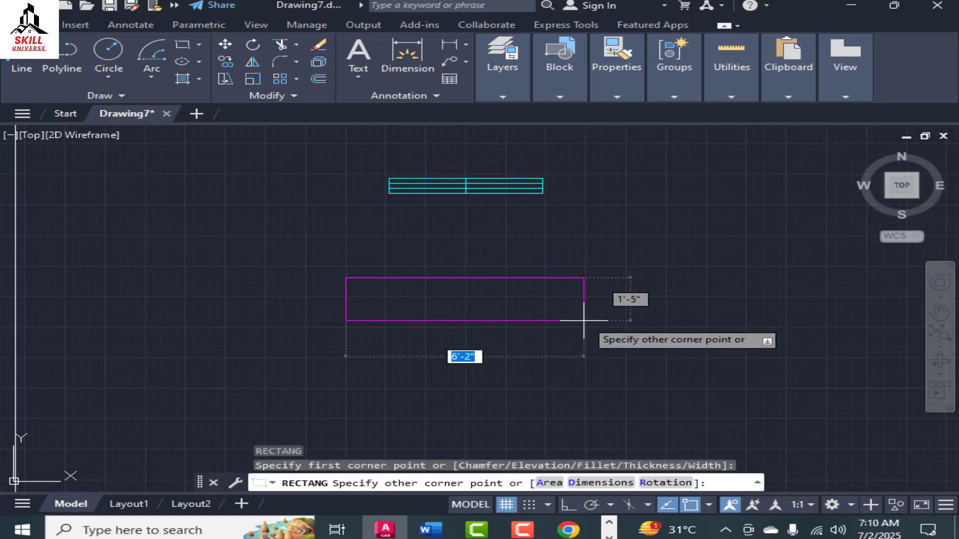
key(Escape)
Make the windows layer the current layer.
mouse_move(619, 80)
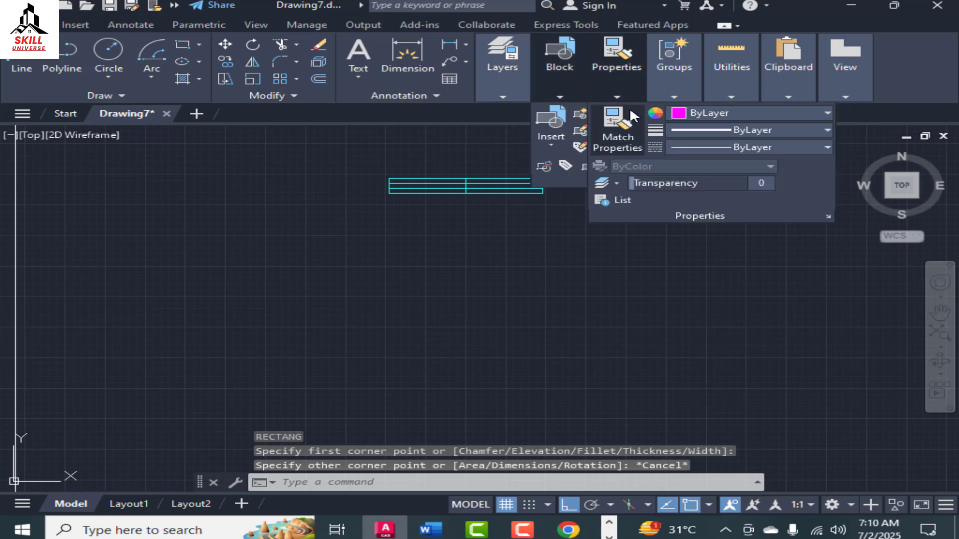
mouse_move(510, 92)
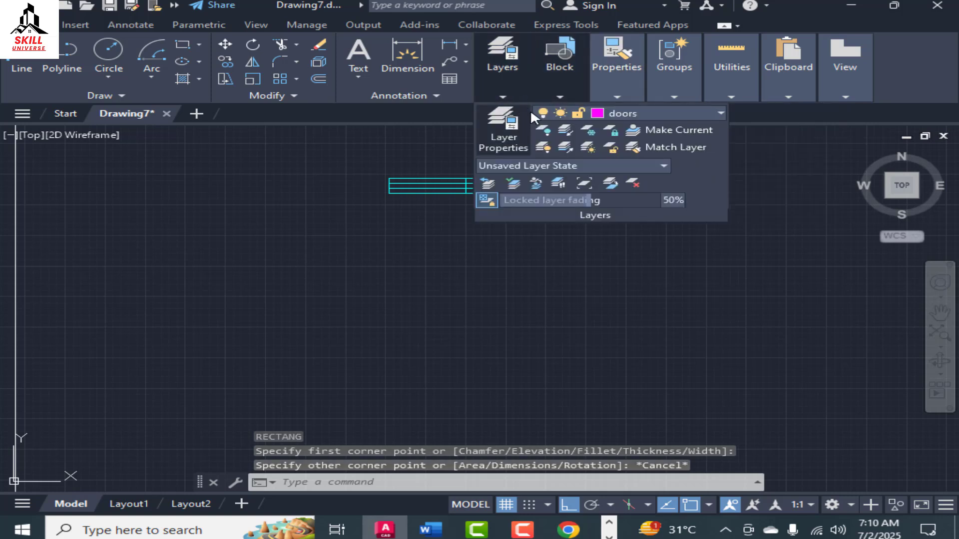
click(670, 115)
click(627, 231)
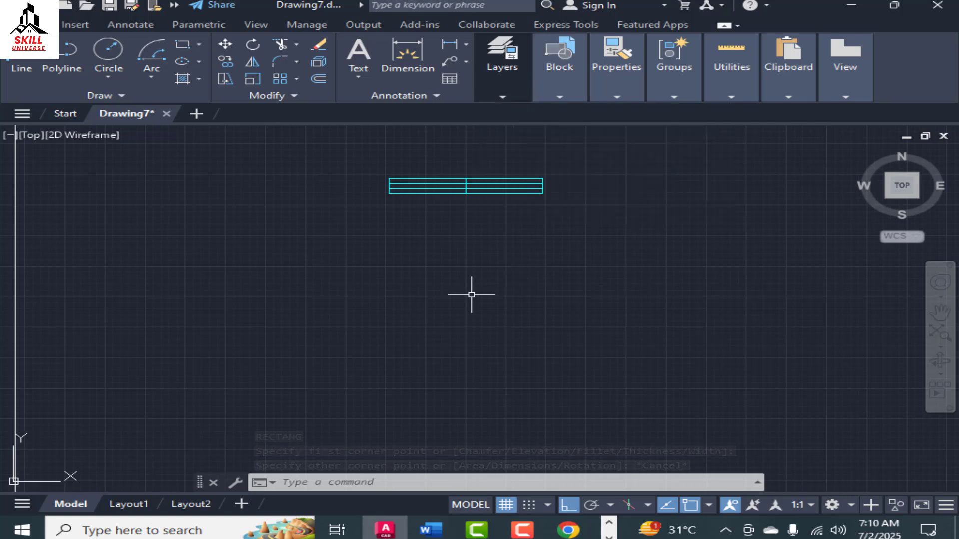
Draw a 5' by 6" rectangle below the W1 window block.
text(rec)
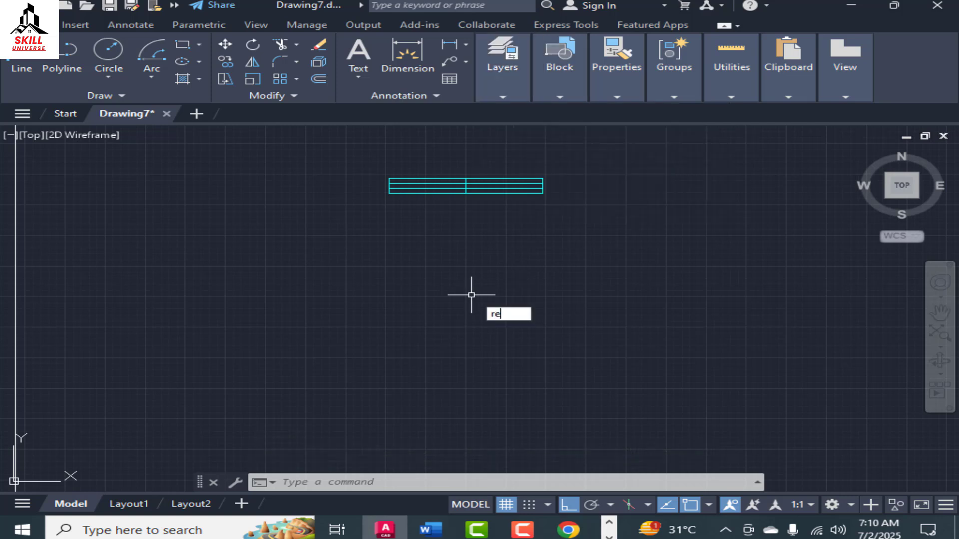
key(Return)
click(366, 278)
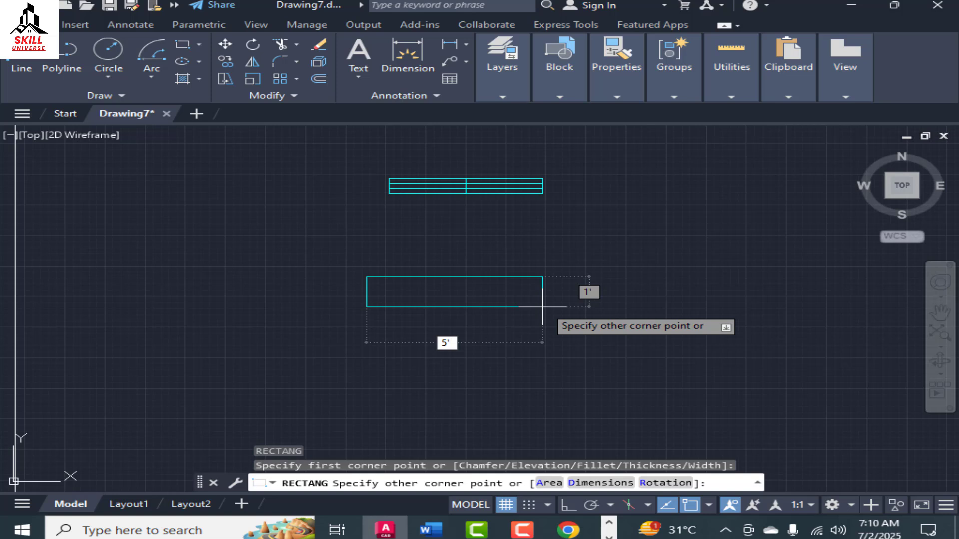
text(5')
key(Tab)
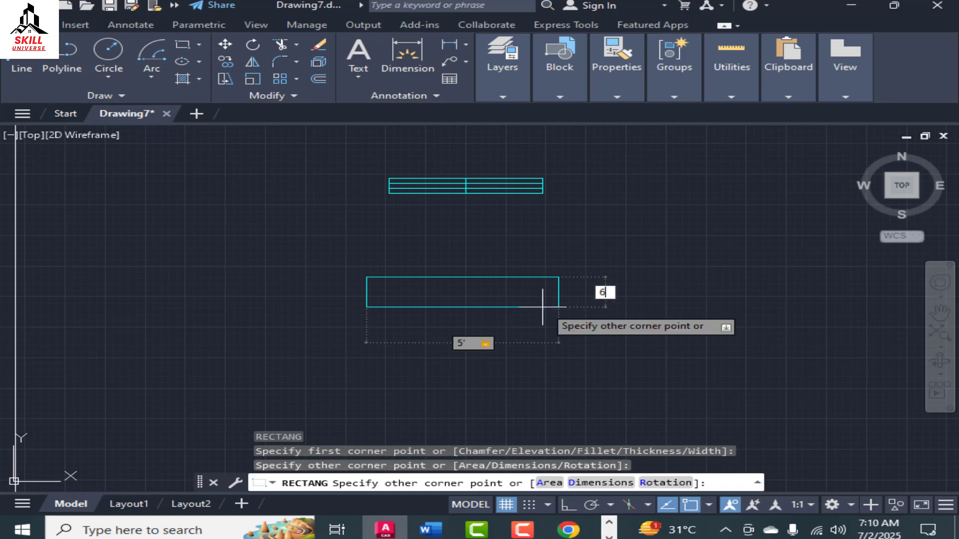
key(Return)
Explode the new 5' by 6" rectangle into separate lines.
click(520, 295)
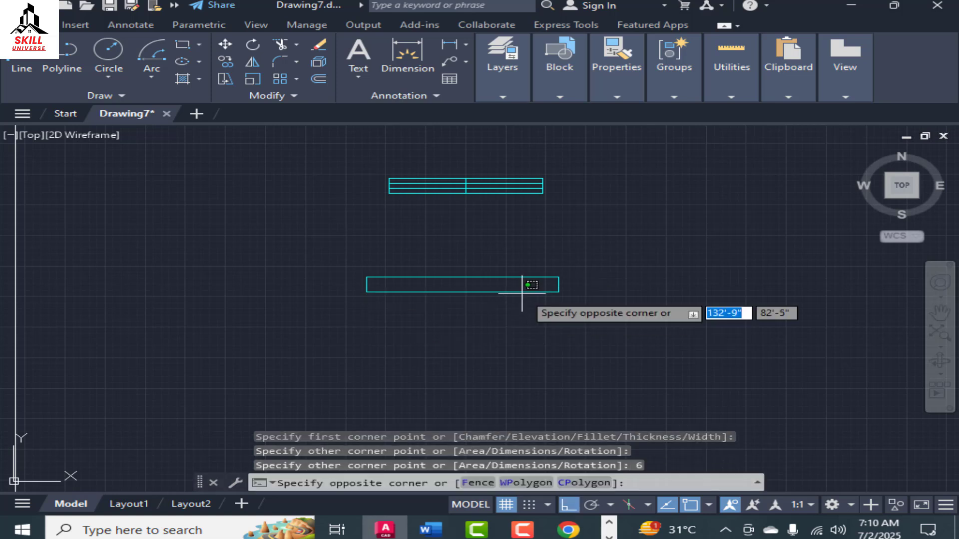
click(520, 296)
click(556, 267)
click(509, 292)
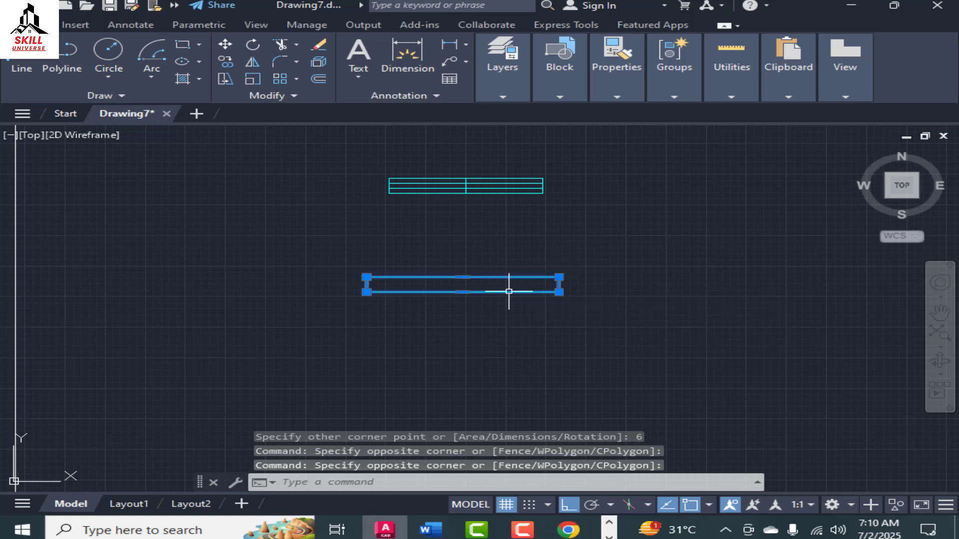
text(x)
key(Return)
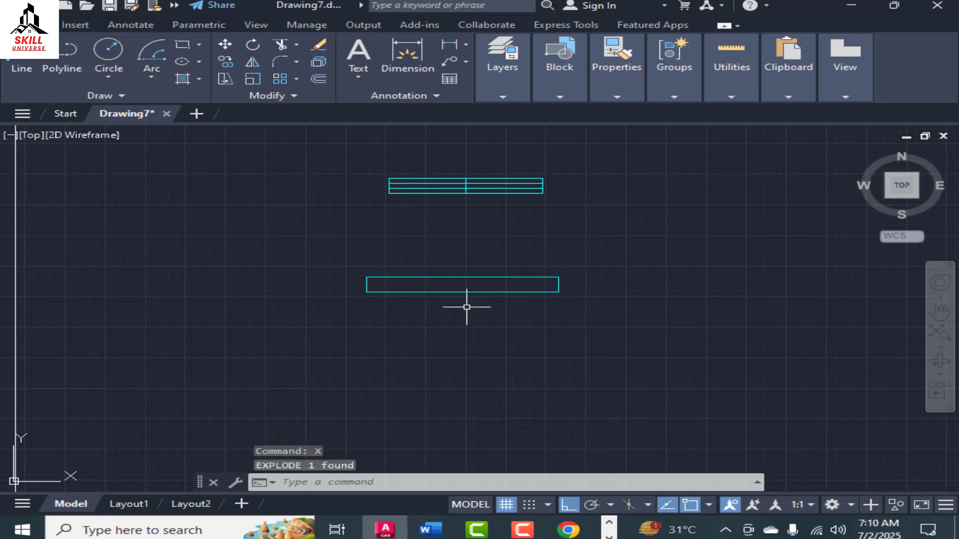
Draw a horizontal line through the exploded rectangle, joining the midpoints of its two short sides.
scroll(465, 308, up, 2)
text(l)
key(Return)
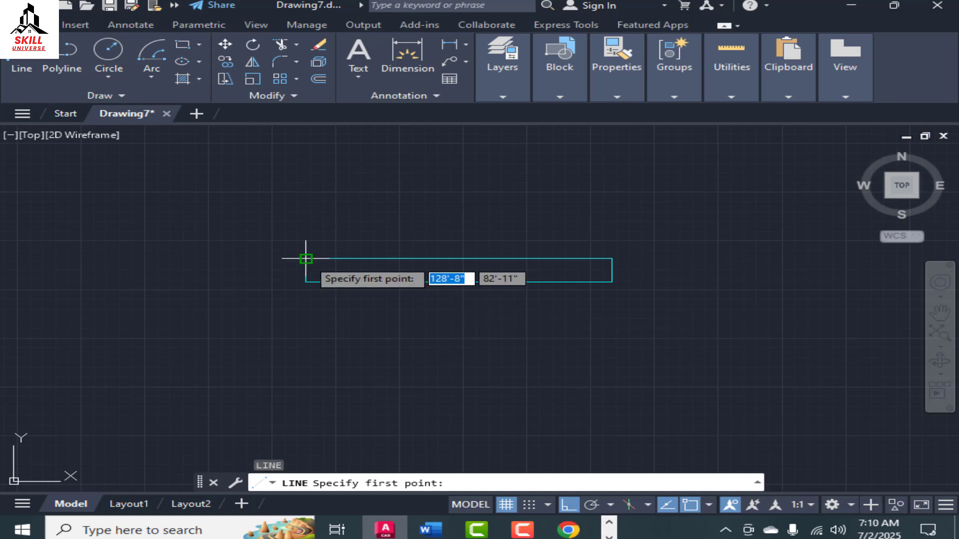
scroll(309, 265, up, 2)
click(301, 286)
scroll(596, 272, down, 3)
scroll(434, 257, up, 2)
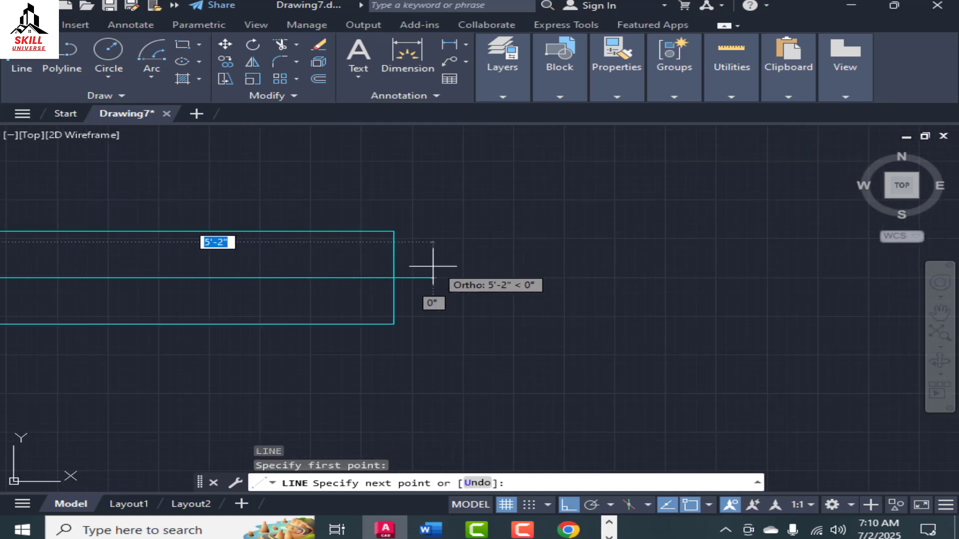
click(392, 277)
key(Escape)
scroll(581, 276, down, 5)
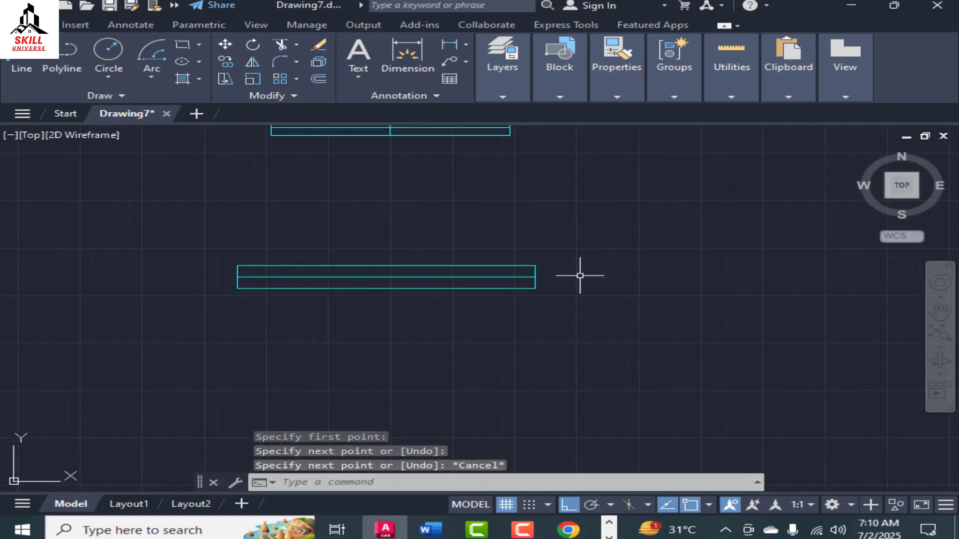
Offset the rectangle's horizontal centre line 1" to both sides and delete the original centre line.
text(o)
key(Return)
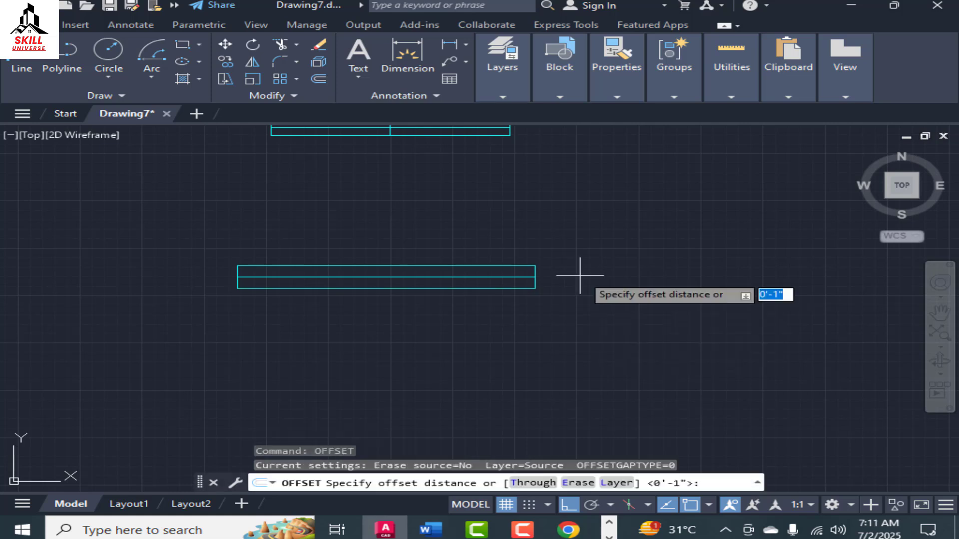
key(Return)
scroll(526, 279, up, 4)
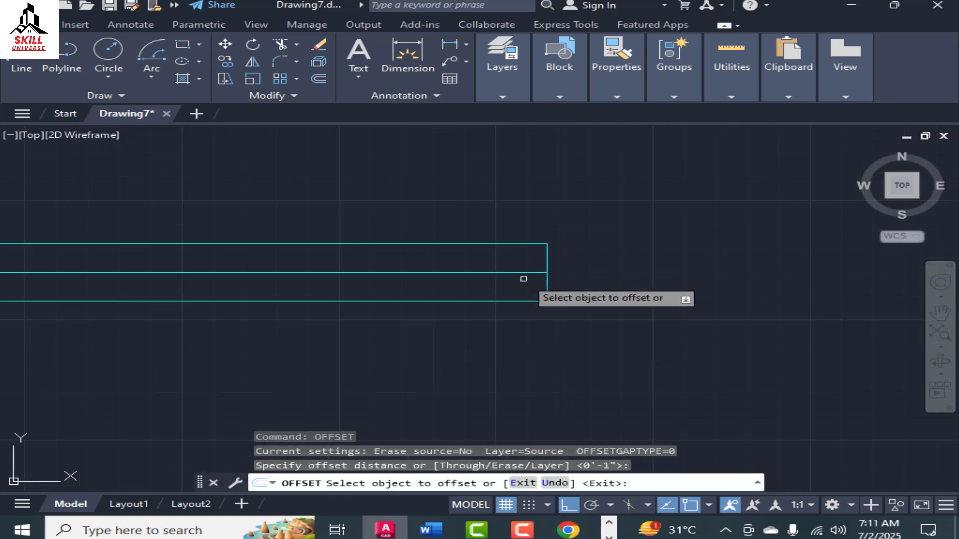
click(512, 272)
click(510, 273)
click(507, 282)
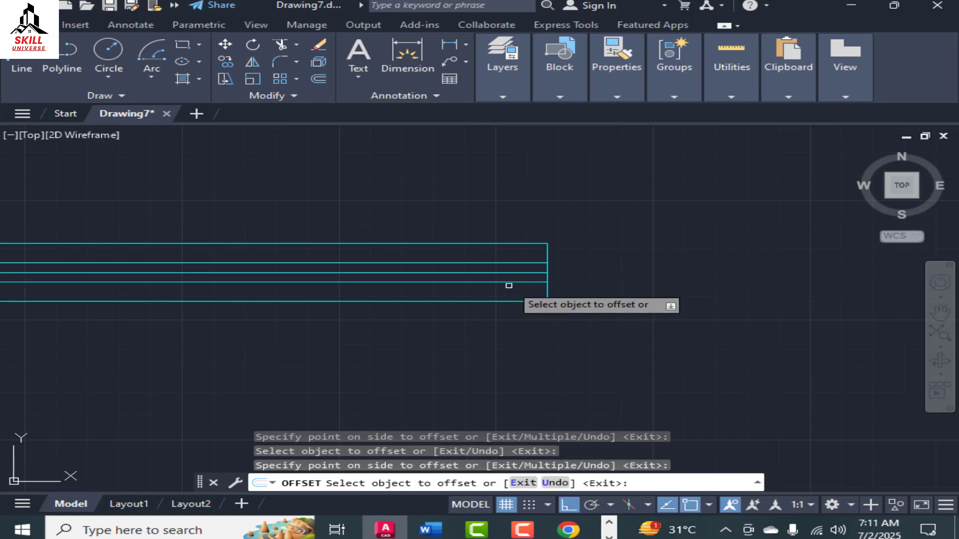
scroll(569, 285, down, 2)
key(Escape)
click(541, 281)
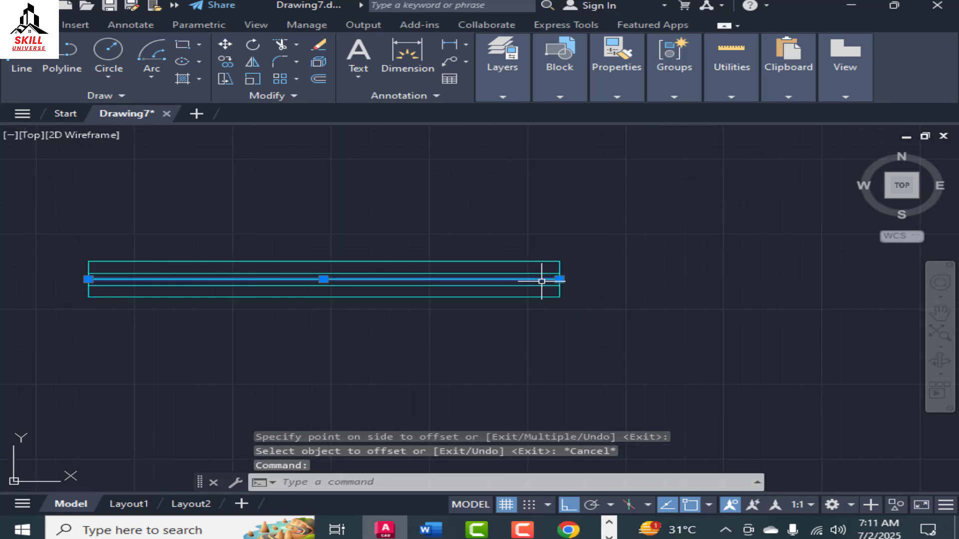
key(Delete)
Draw a vertical line across the middle of the 5' window symbol, from the midpoint of its upper side to its lower side.
text(l)
key(Return)
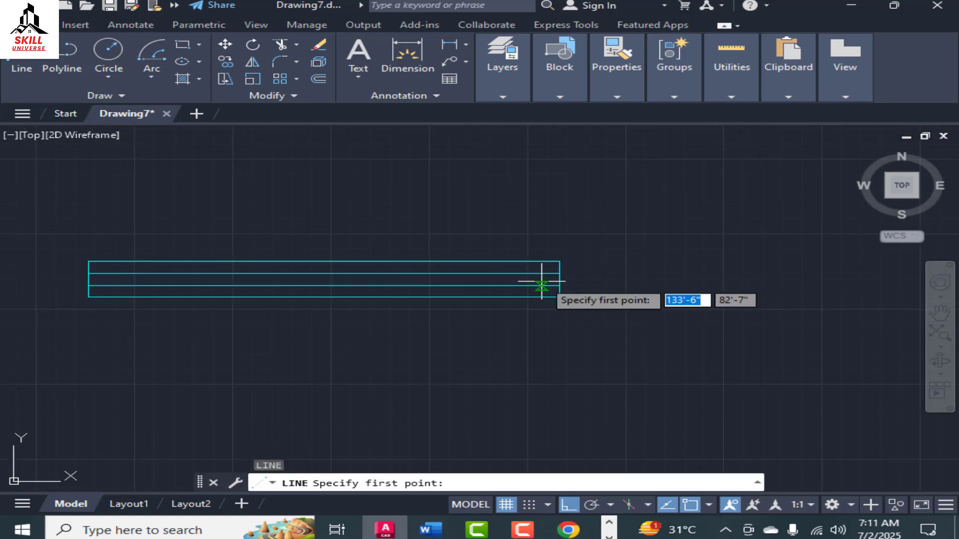
click(323, 260)
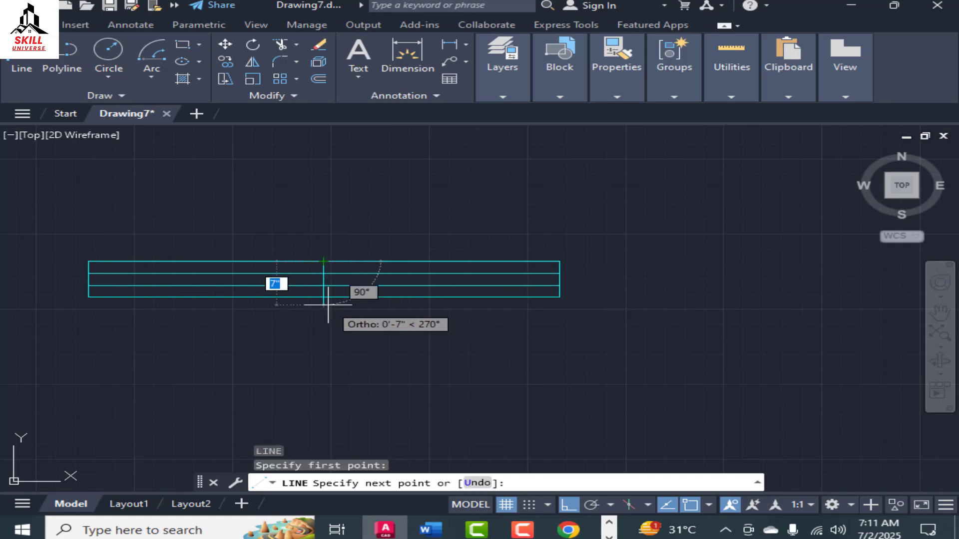
click(330, 314)
key(Escape)
scroll(438, 261, down, 2)
scroll(386, 296, up, 4)
scroll(494, 300, down, 4)
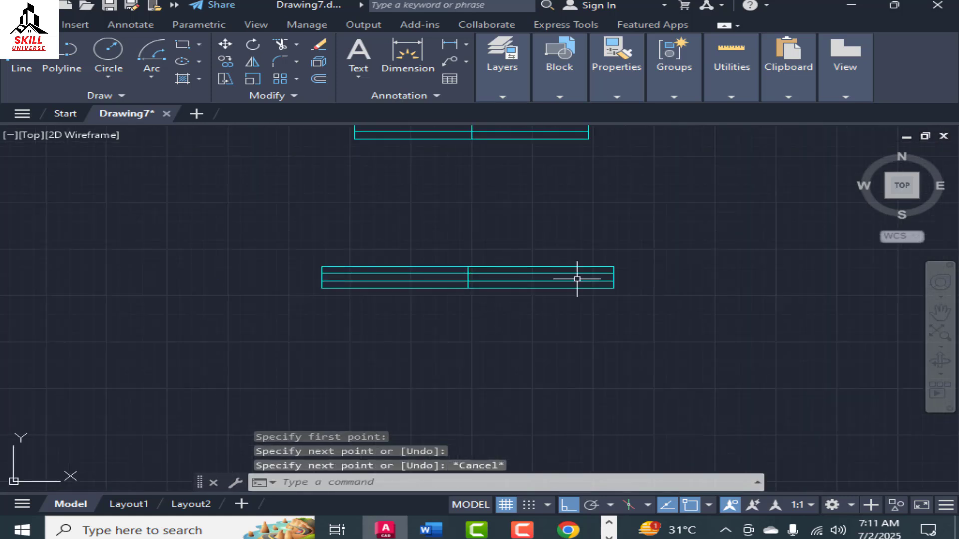
Convert the whole 5' window symbol into a block named W2 with its base point on the right edge.
click(648, 239)
click(286, 333)
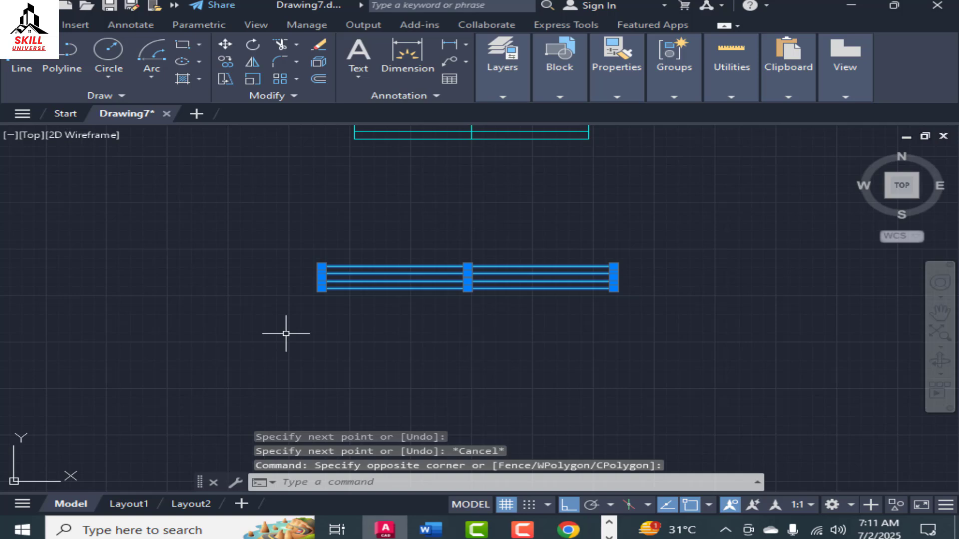
key(Return)
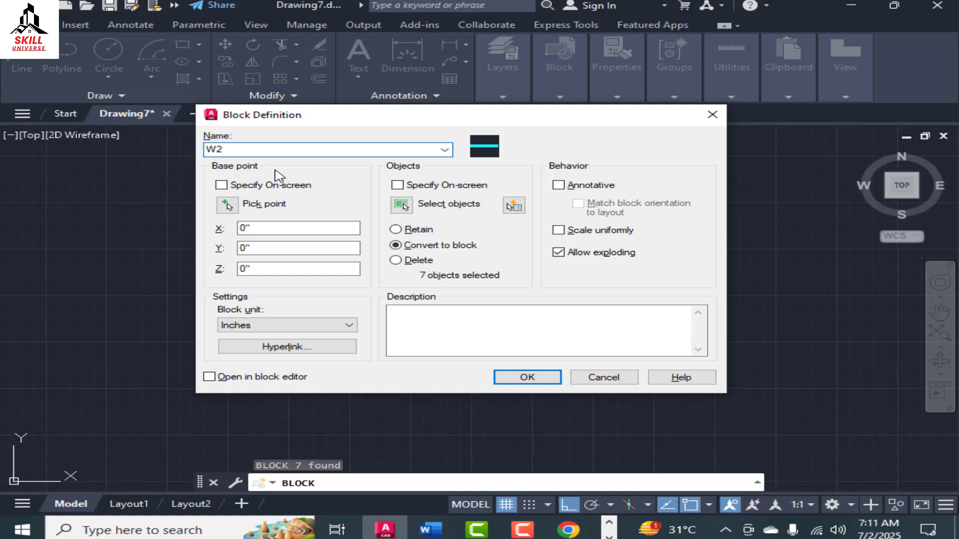
click(228, 204)
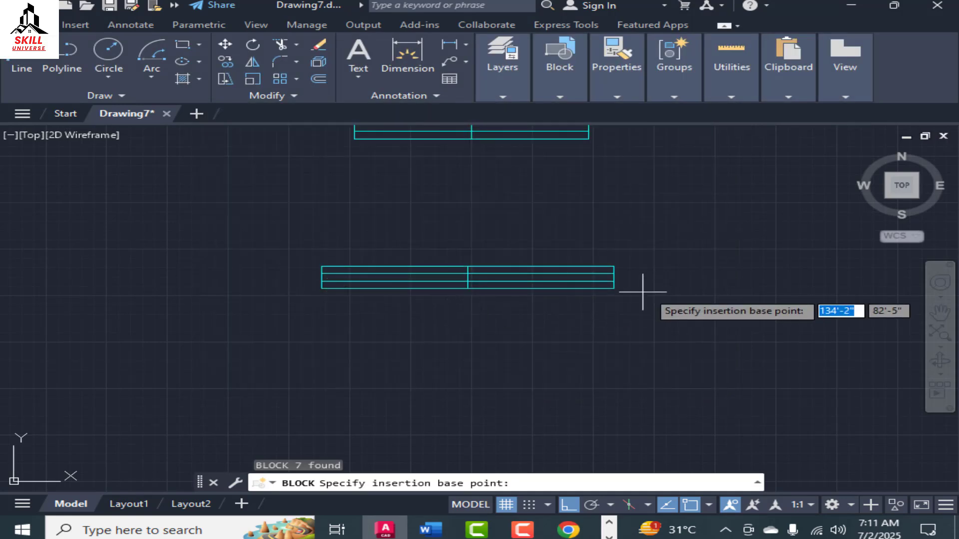
click(615, 281)
click(532, 378)
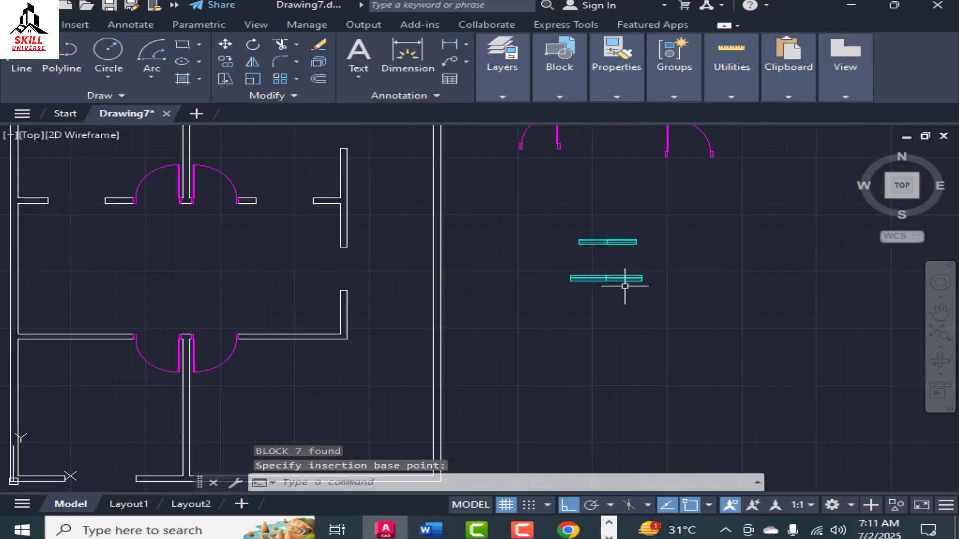
Copy the W1 window block by its lower left corner into the gap in the horizontal inner wall right of the middle double doors.
scroll(715, 249, up, 2)
scroll(529, 265, down, 2)
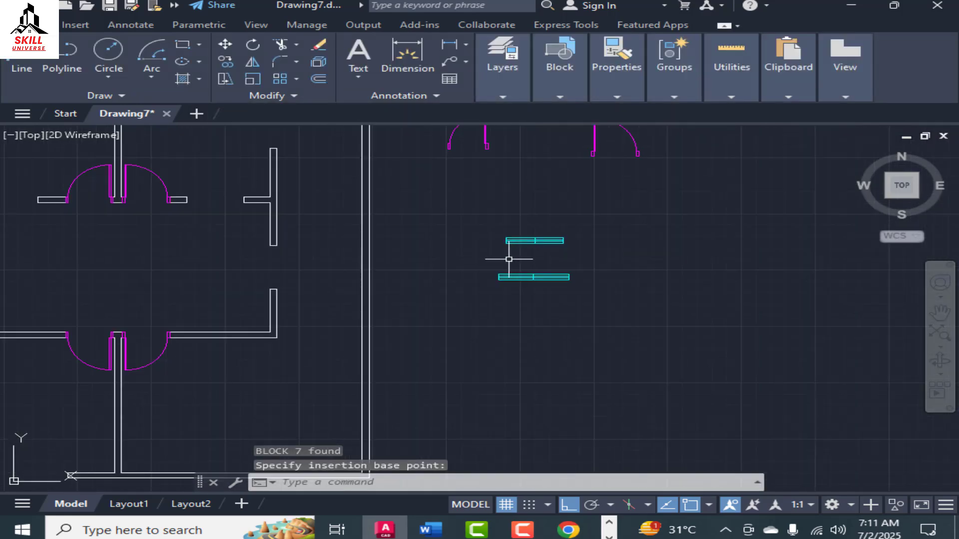
scroll(513, 240, up, 4)
click(536, 236)
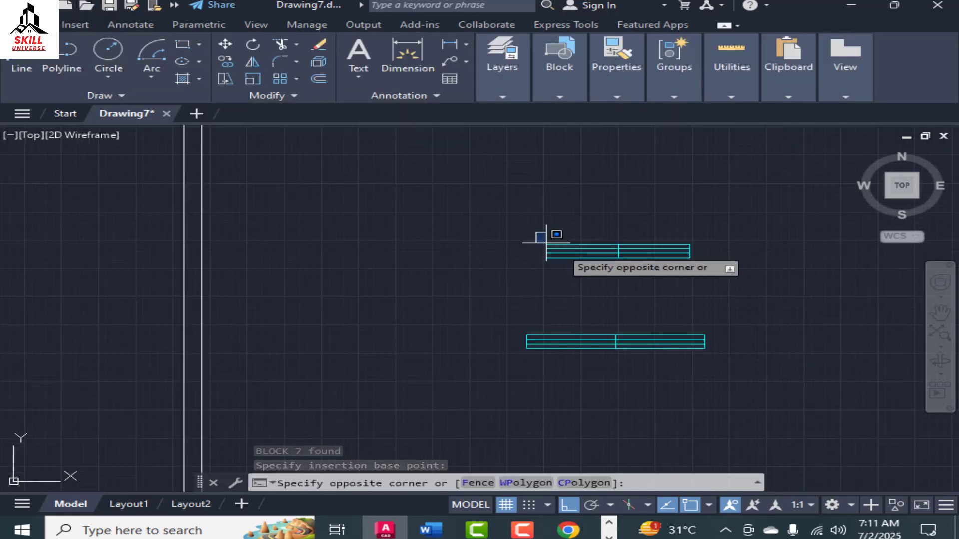
click(718, 288)
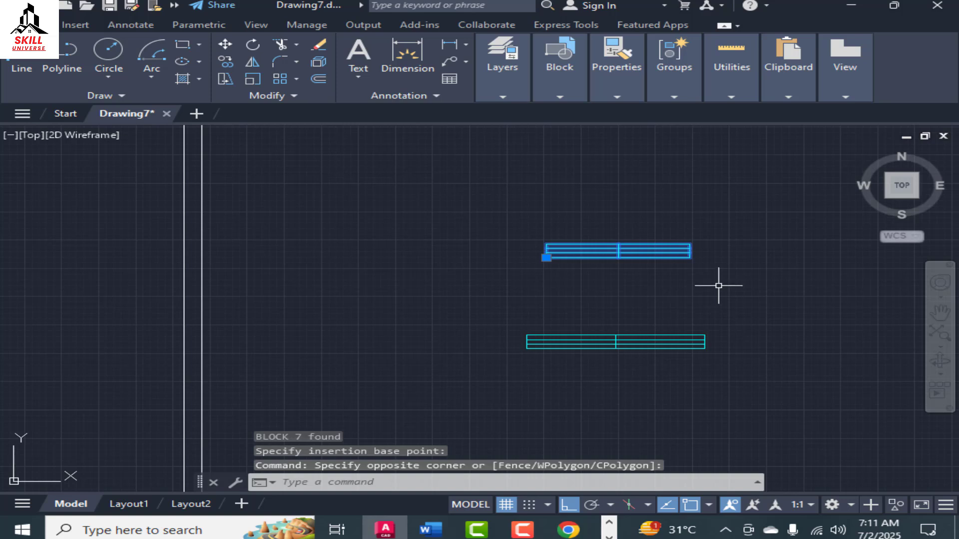
text(co)
key(Return)
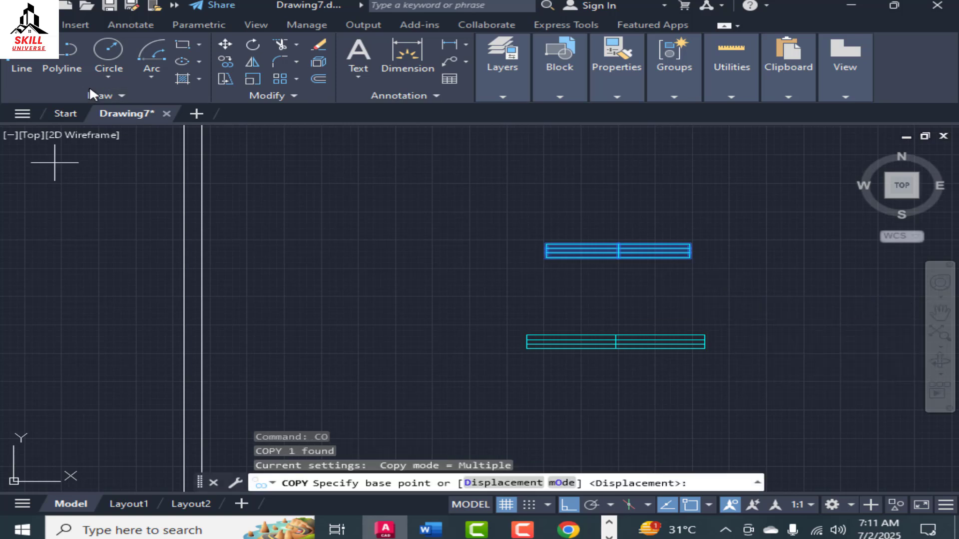
click(546, 258)
scroll(484, 239, down, 3)
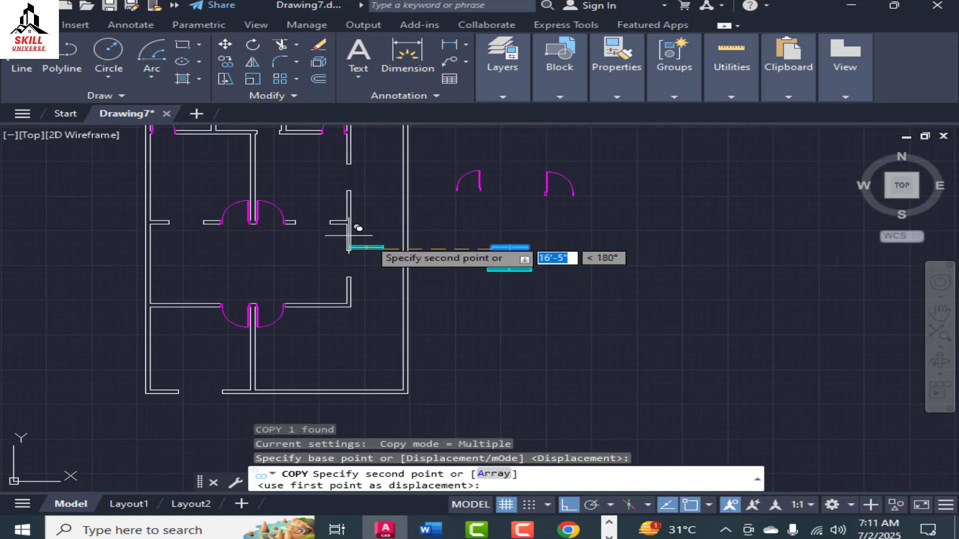
scroll(306, 217, up, 4)
click(226, 214)
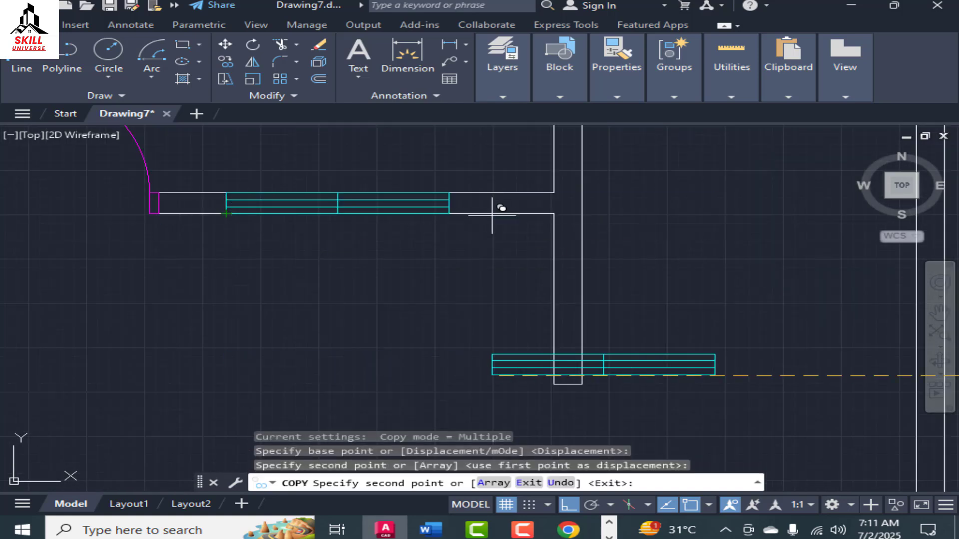
Place another W1 copy in the same inner wall's gap left of the double doors and finish copying.
scroll(494, 212, down, 4)
click(75, 214)
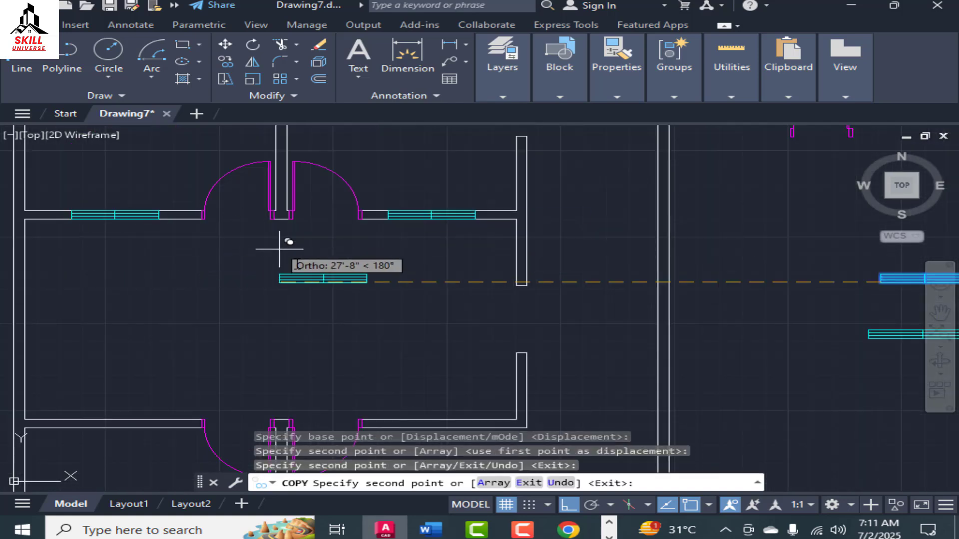
scroll(322, 262, down, 4)
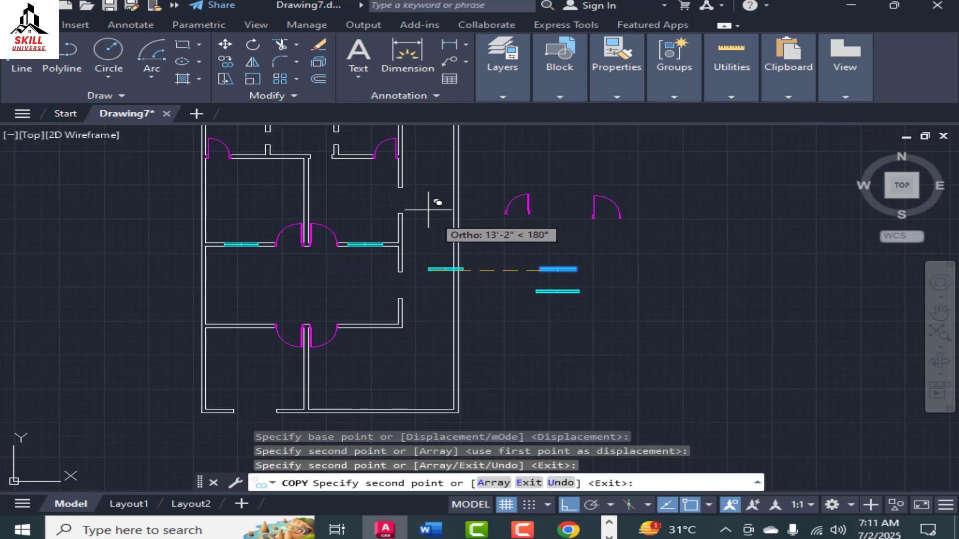
scroll(438, 269, up, 3)
scroll(392, 317, down, 3)
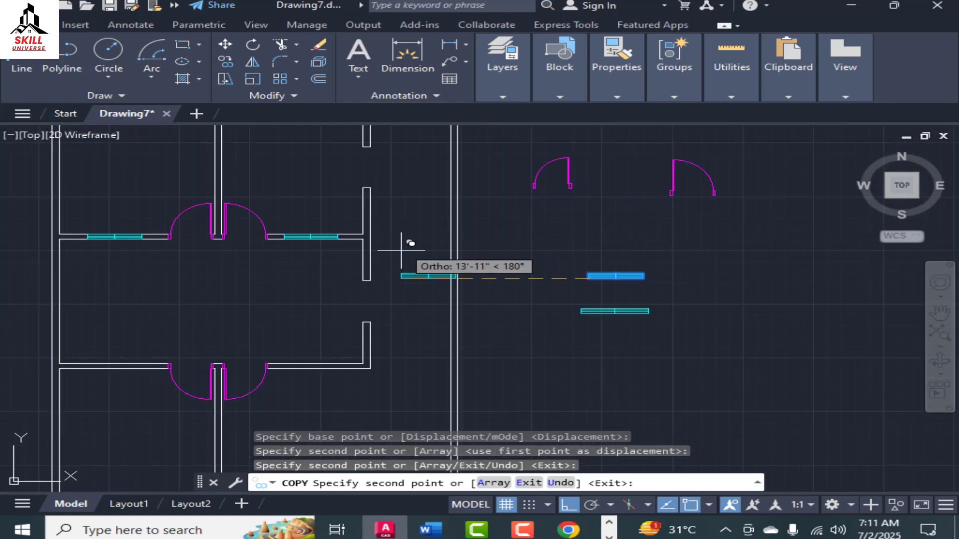
key(Escape)
scroll(404, 318, up, 2)
scroll(369, 315, down, 4)
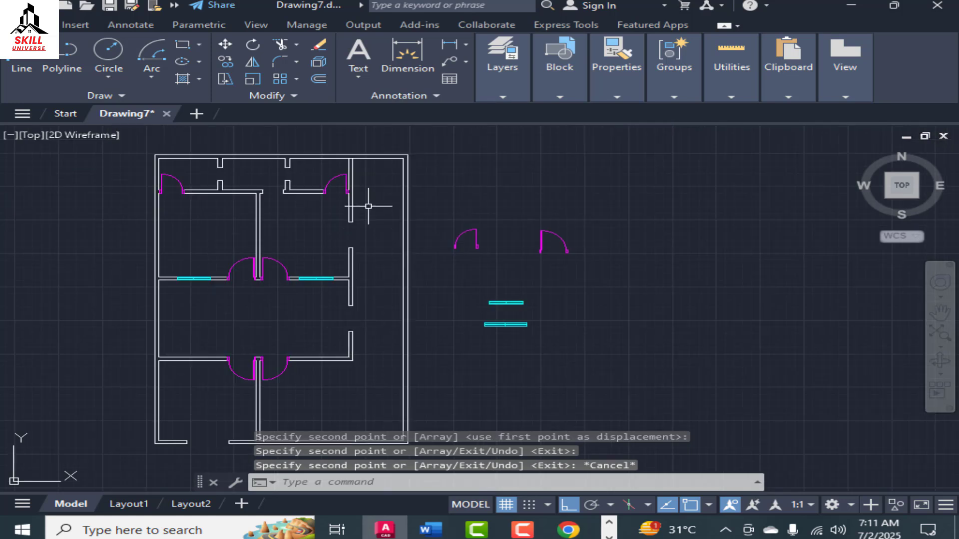
Rotate the spare W1 window block outside the plan 90° about its lower right corner so it stands vertical.
scroll(455, 289, up, 2)
click(538, 274)
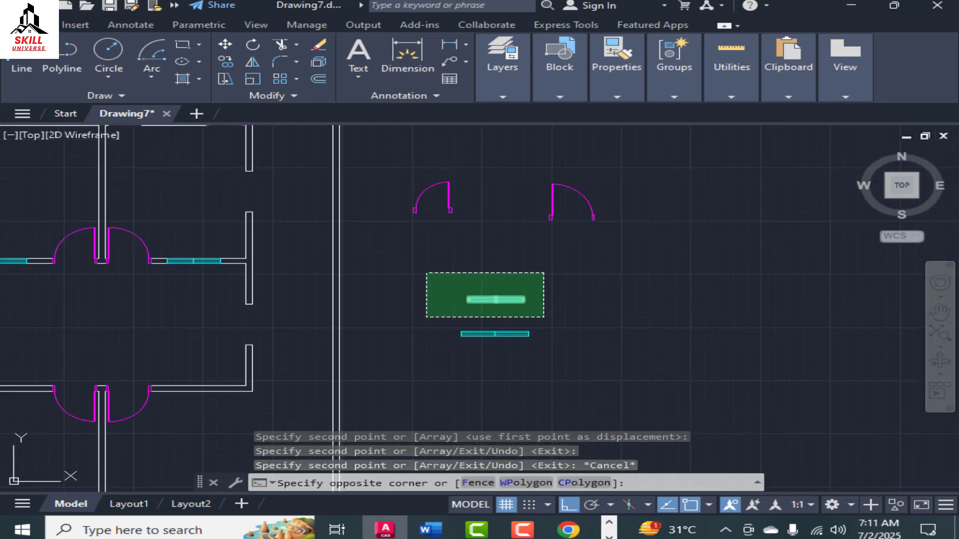
click(426, 317)
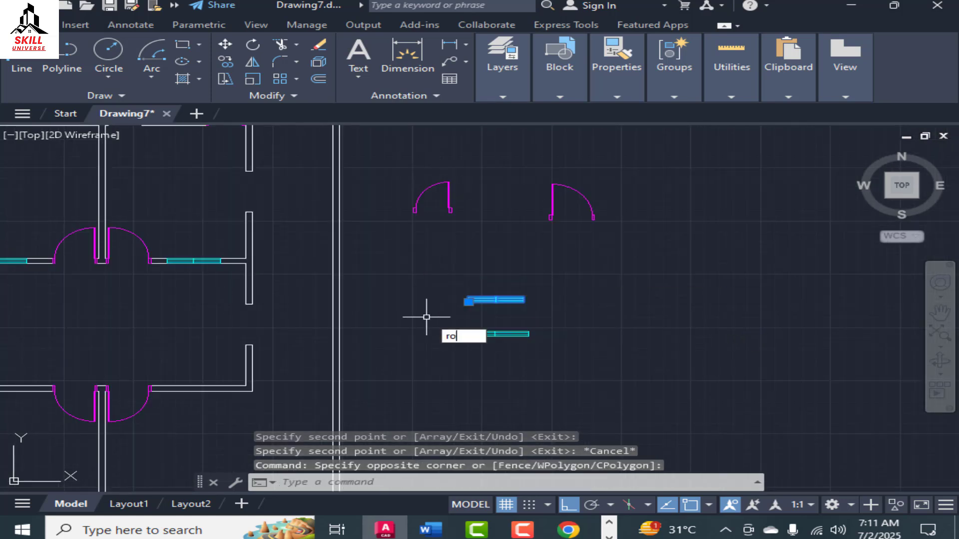
text(ro)
key(Return)
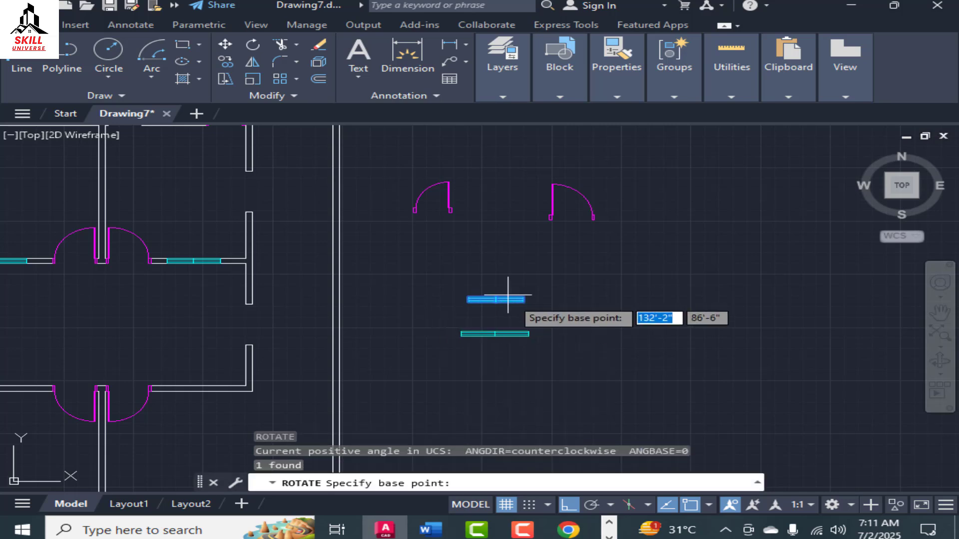
scroll(520, 296, up, 2)
click(529, 295)
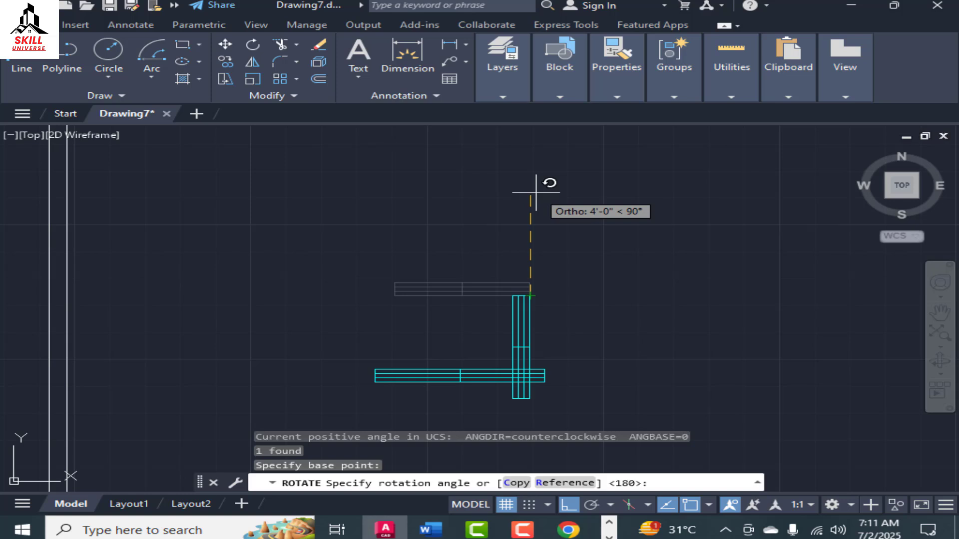
click(535, 192)
Copy the vertical W1 window by its lower left corner into the upper gap of the inner vertical wall on the plan's east side.
click(532, 317)
scroll(602, 251, down, 2)
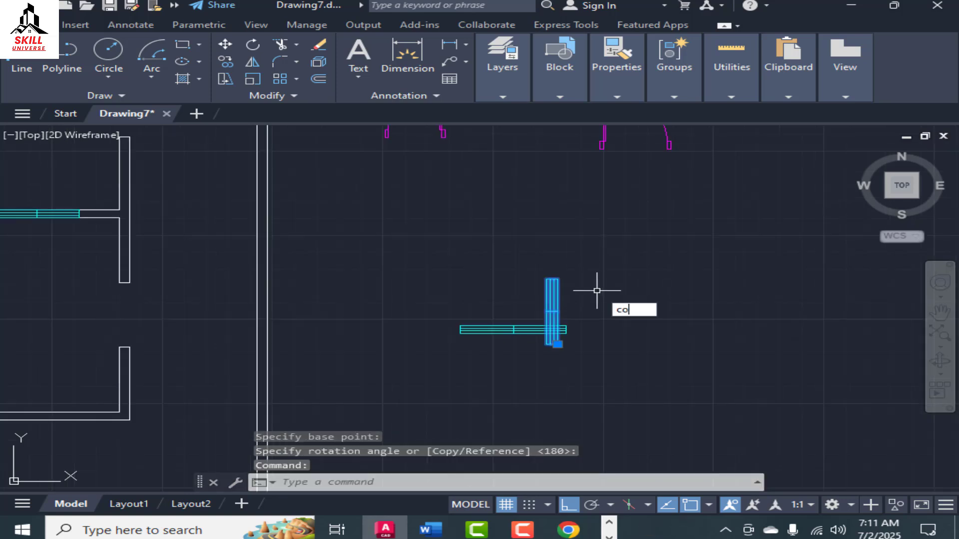
key(Return)
click(553, 344)
scroll(572, 384, down, 3)
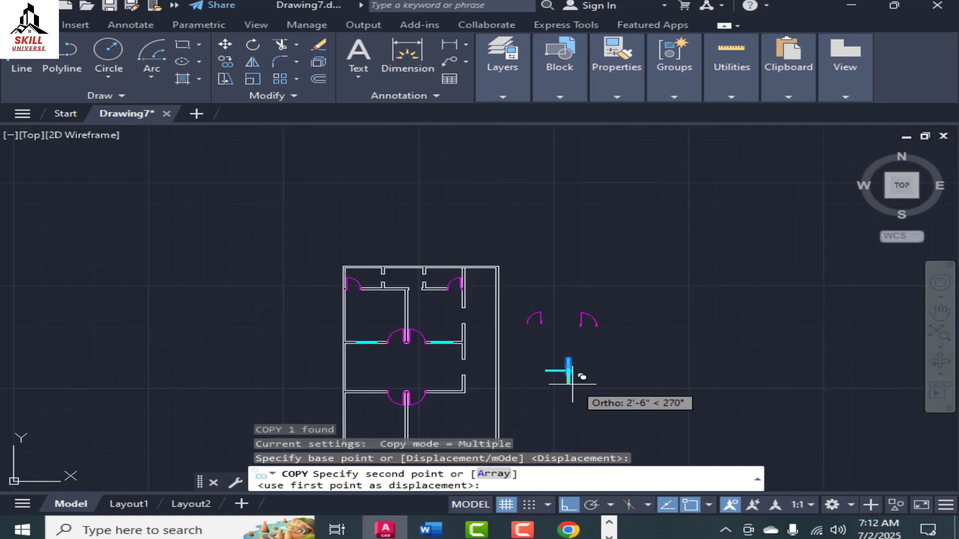
scroll(466, 327, up, 5)
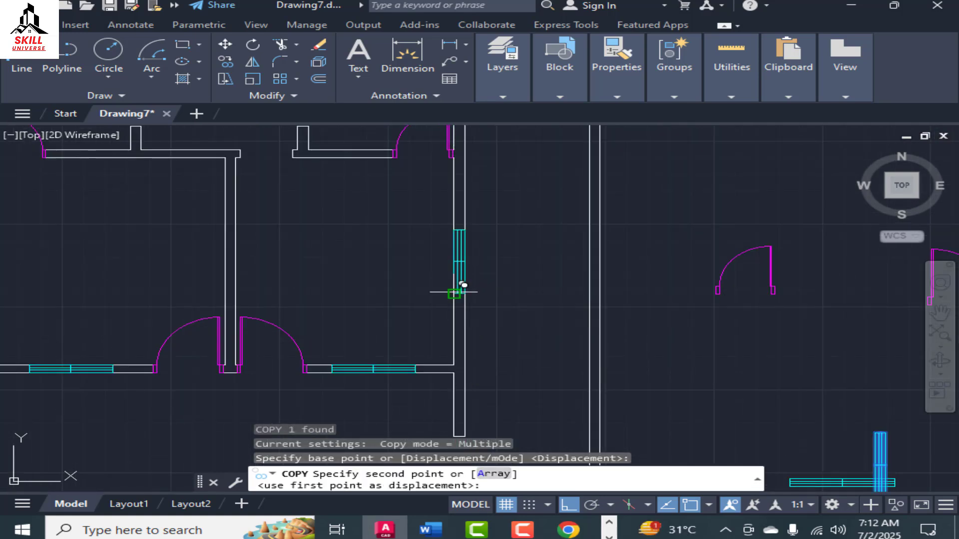
Place another vertical W1 copy in the lower gap of the same inner wall and finish copying.
scroll(514, 189, down, 4)
scroll(513, 315, up, 4)
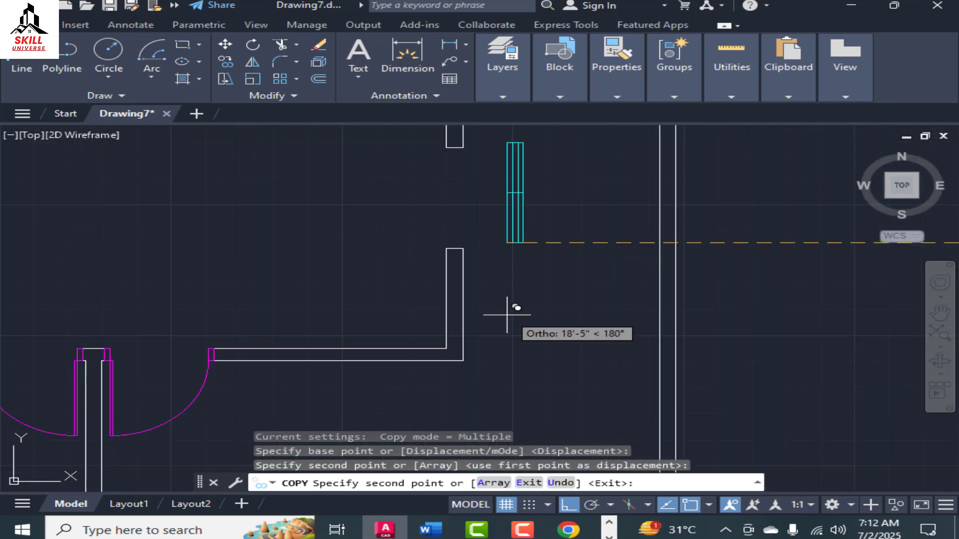
click(446, 248)
key(Escape)
Shift the spare vertical W1 window straight up until it is clear of the horizontal W2 window.
scroll(399, 262, down, 3)
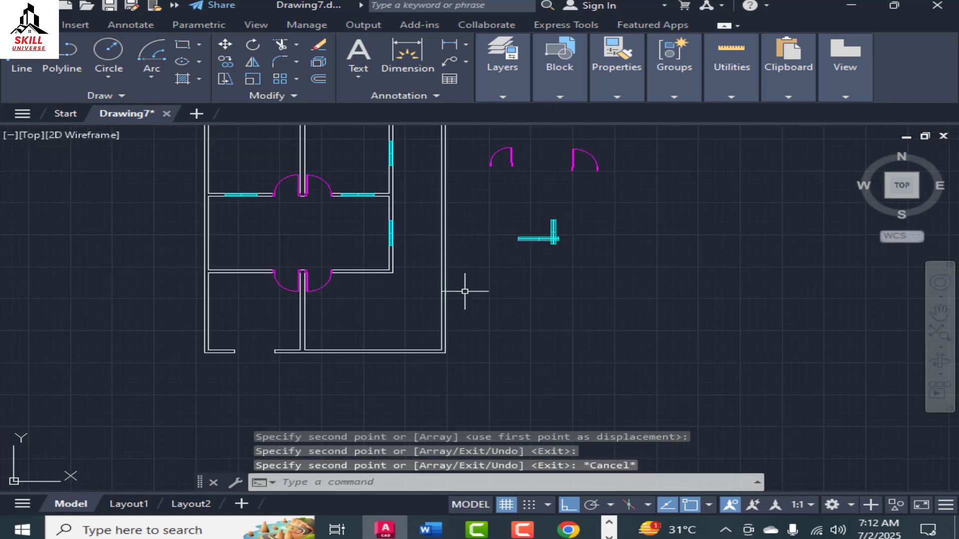
scroll(381, 188, up, 4)
scroll(577, 271, down, 4)
scroll(589, 230, up, 4)
click(583, 220)
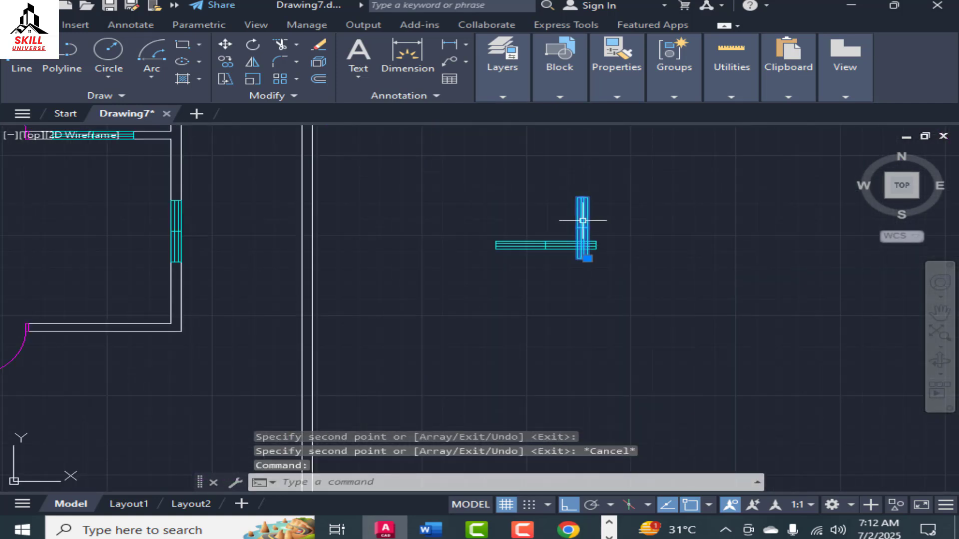
click(588, 258)
click(634, 202)
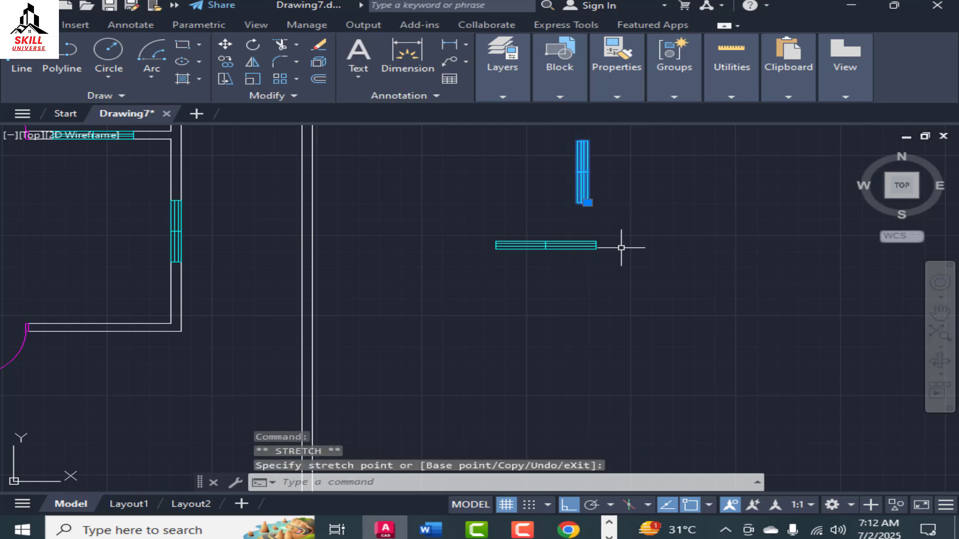
click(627, 222)
click(461, 269)
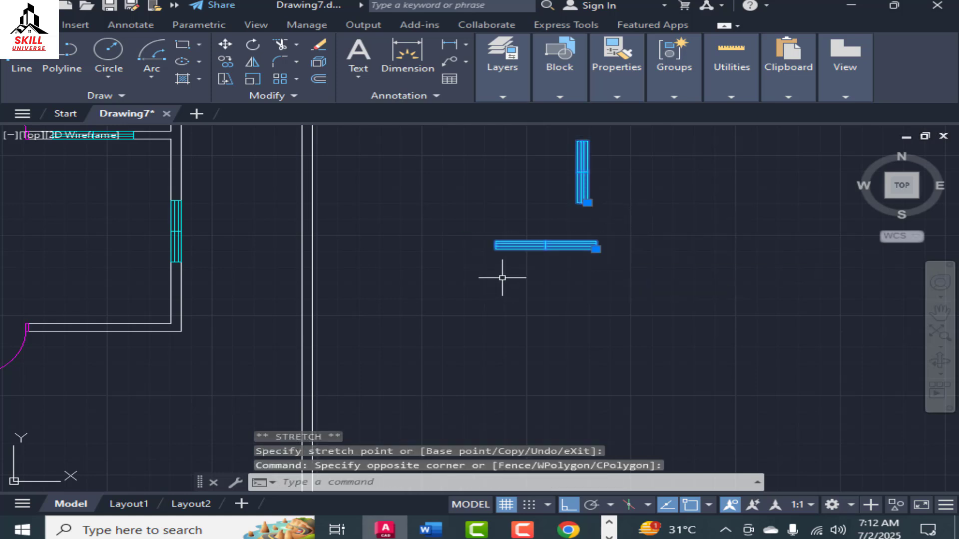
key(Return)
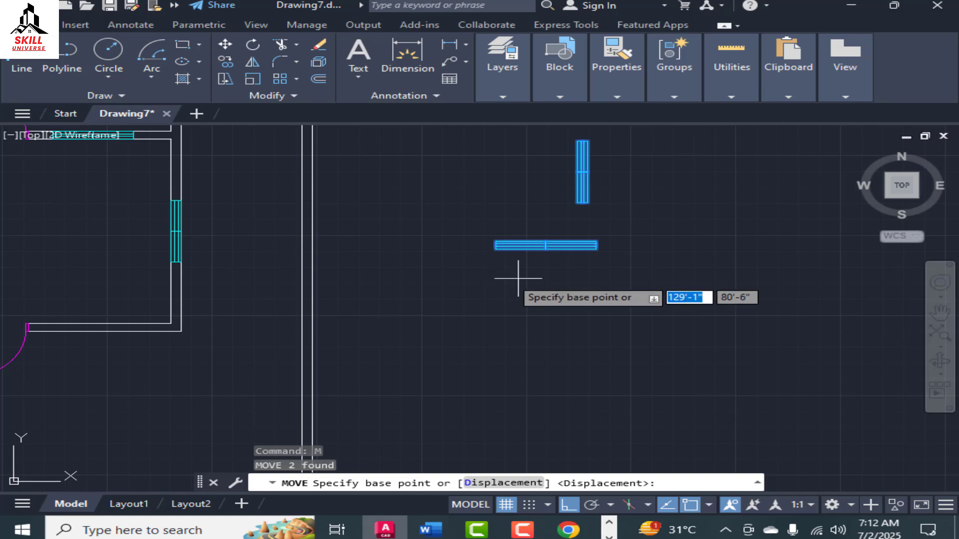
scroll(599, 254, up, 3)
click(580, 233)
scroll(677, 197, down, 4)
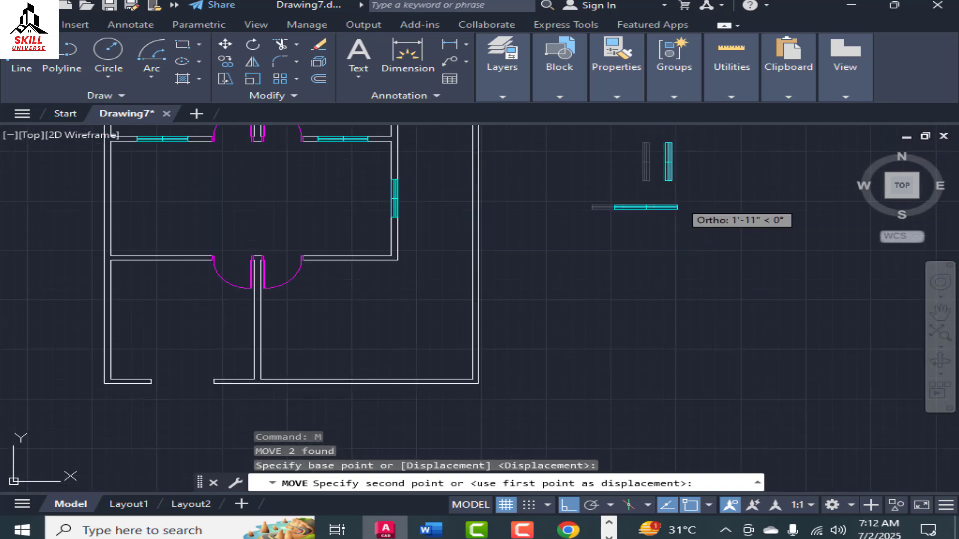
key(Escape)
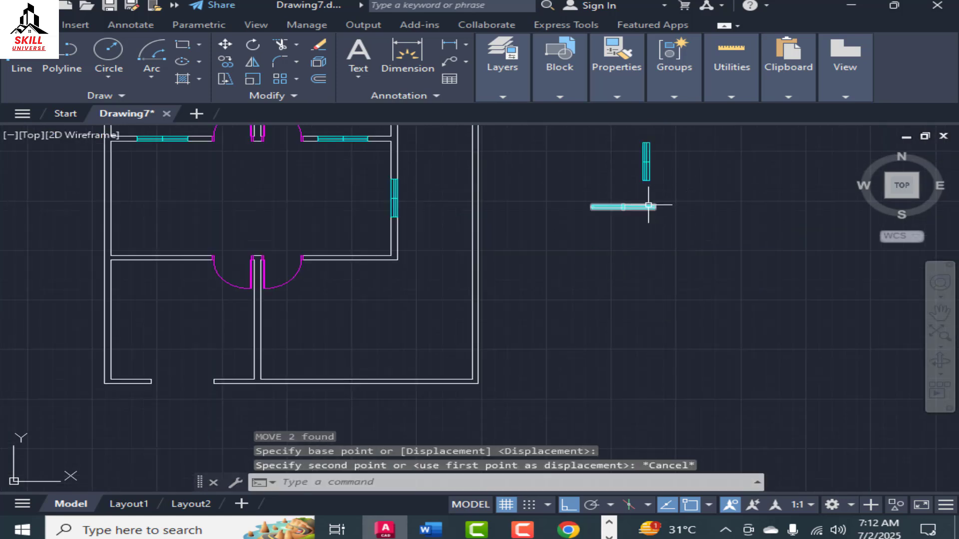
text(m\)
key(Return)
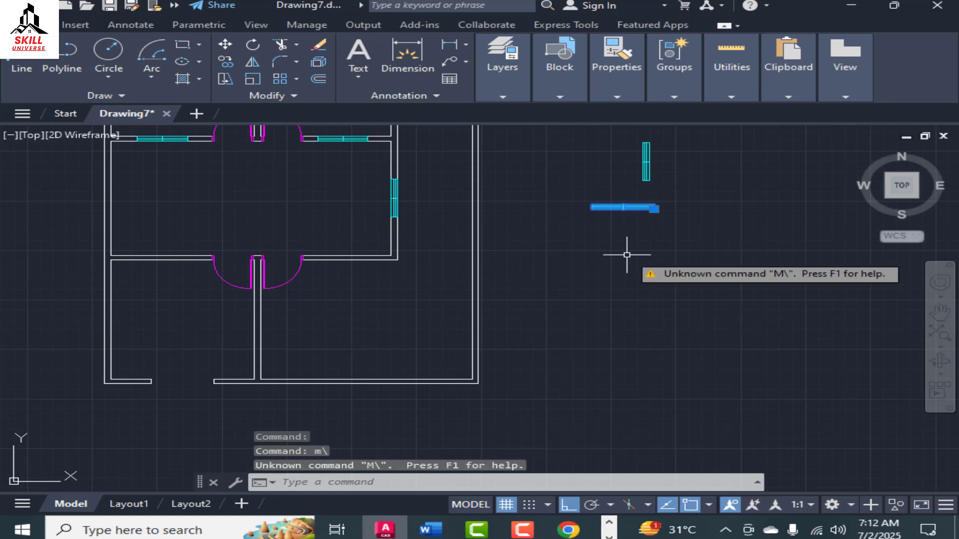
key(Escape)
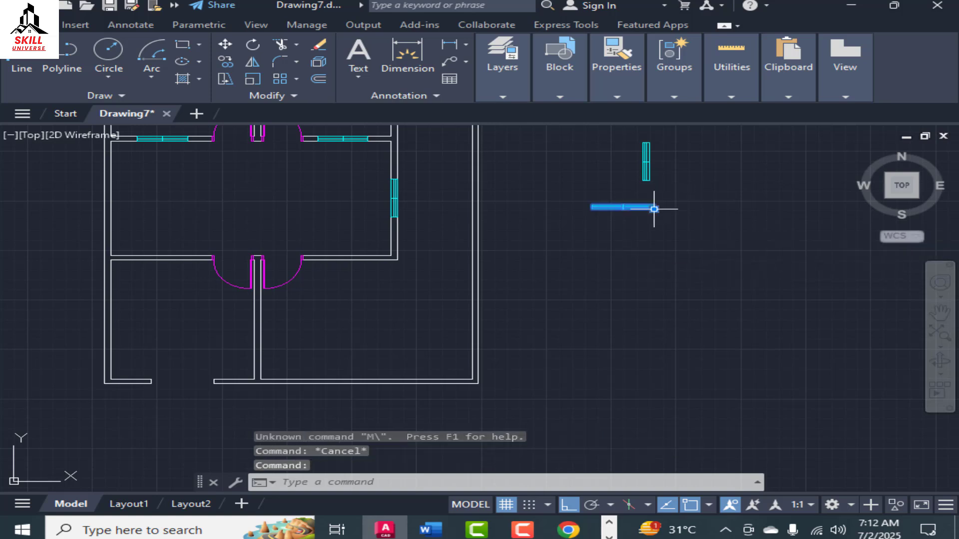
Move the horizontal window block by its end grip into the bottom wall opening, with Ortho off, aligned to the opening's wall corner.
scroll(649, 210, up, 5)
click(671, 201)
scroll(671, 200, down, 5)
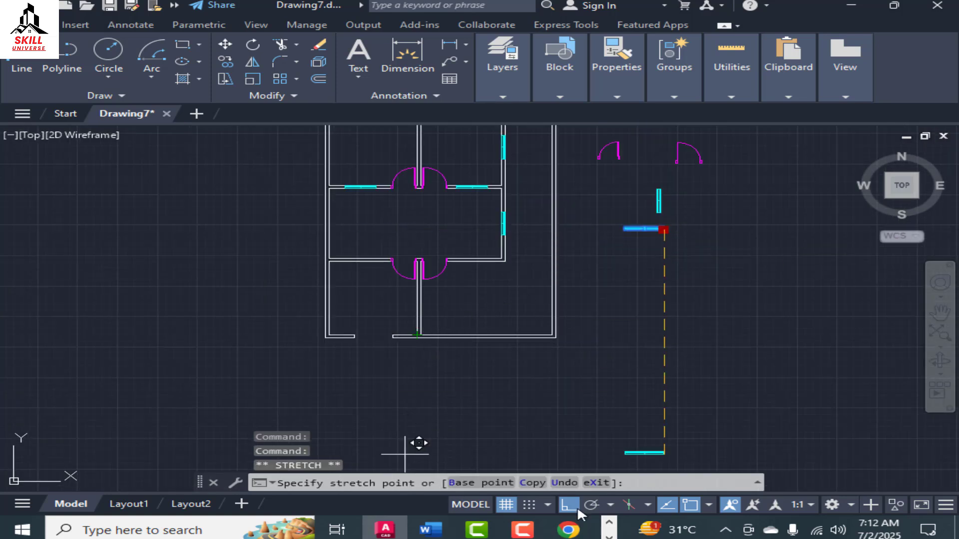
key(F8)
scroll(400, 343, up, 5)
scroll(369, 355, up, 4)
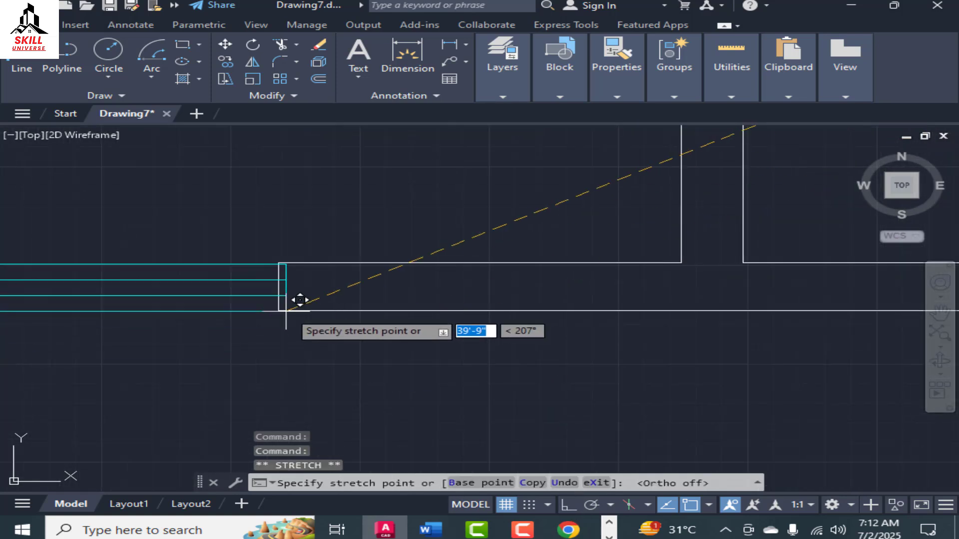
click(278, 310)
scroll(580, 354, down, 8)
scroll(585, 273, down, 6)
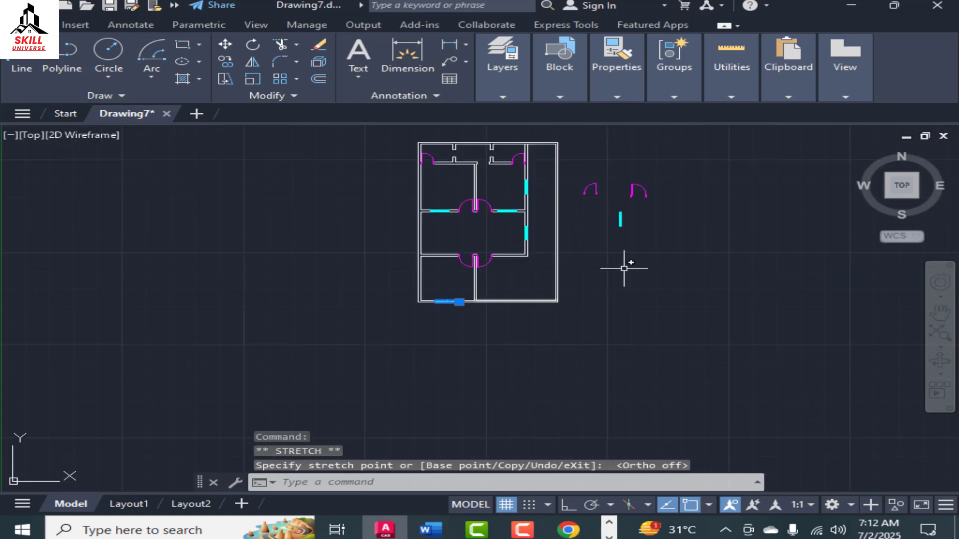
scroll(400, 283, up, 6)
scroll(379, 327, down, 4)
key(Escape)
Examine the floor plan's placed doors and windows and the openings in the small rooms along the upper wall.
scroll(377, 336, up, 2)
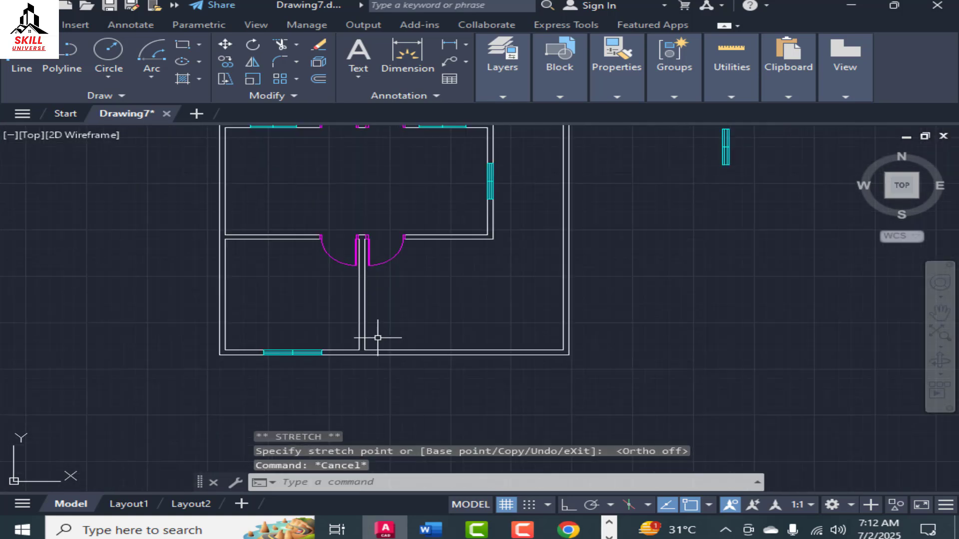
scroll(375, 368, down, 4)
scroll(376, 275, up, 4)
scroll(389, 291, down, 4)
scroll(389, 292, up, 5)
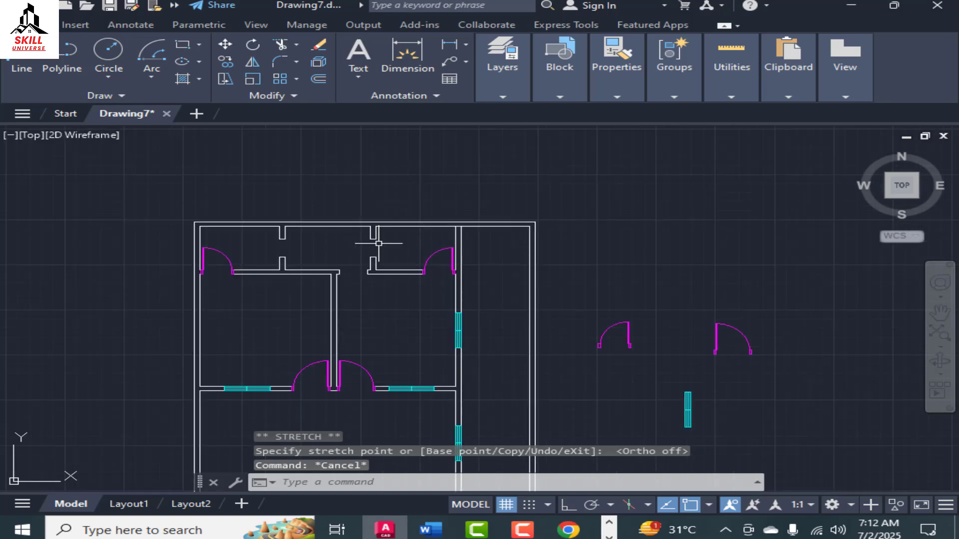
scroll(316, 242, down, 2)
scroll(262, 221, up, 3)
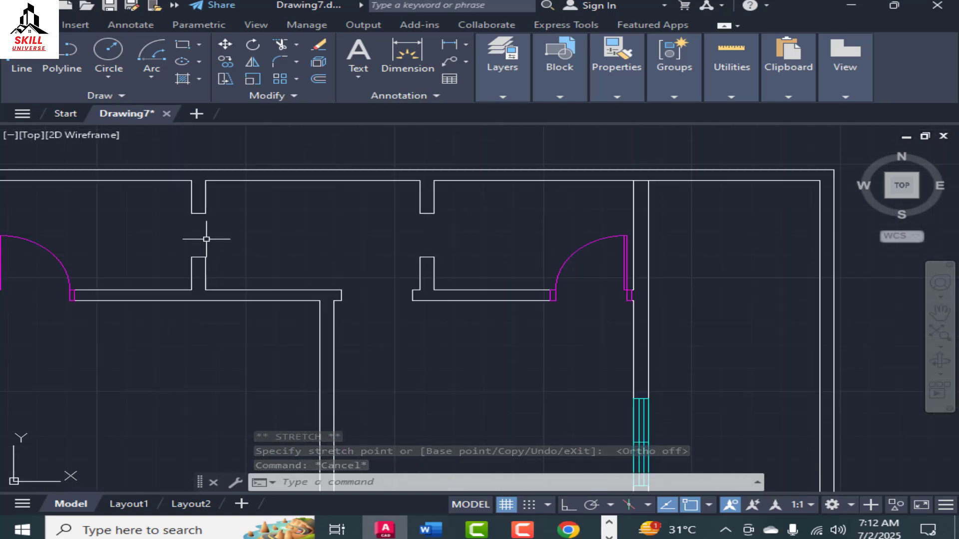
scroll(359, 275, down, 6)
scroll(486, 300, up, 2)
scroll(486, 300, up, 2)
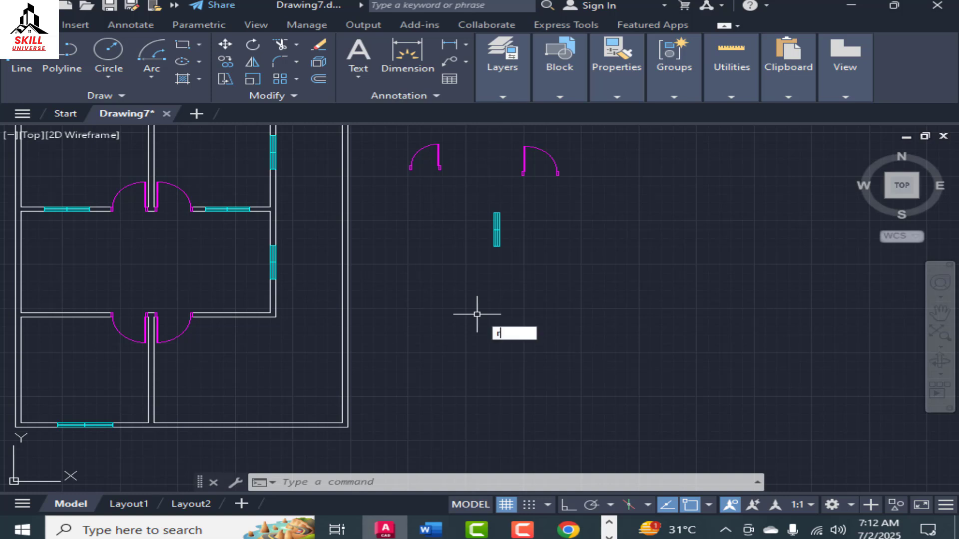
text(rec)
key(Return)
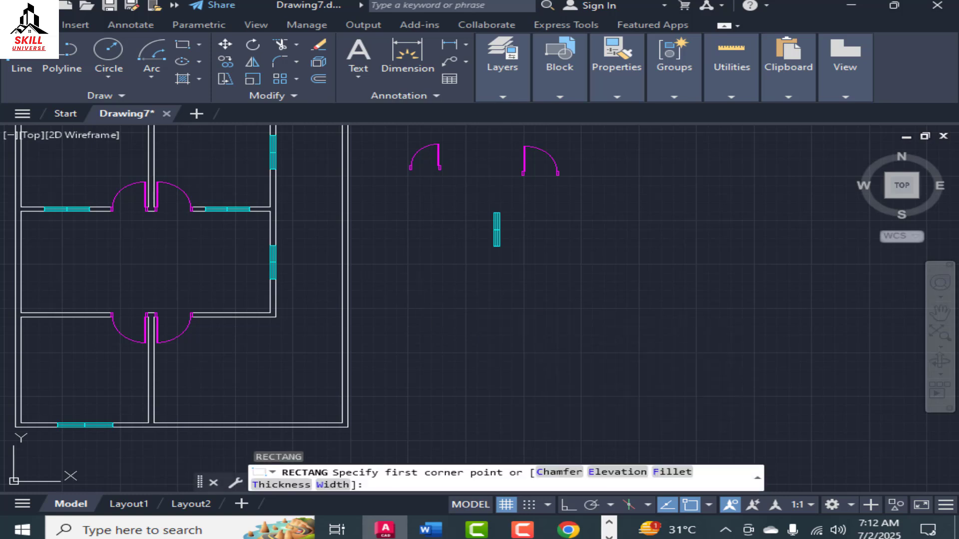
click(417, 299)
scroll(534, 338, up, 2)
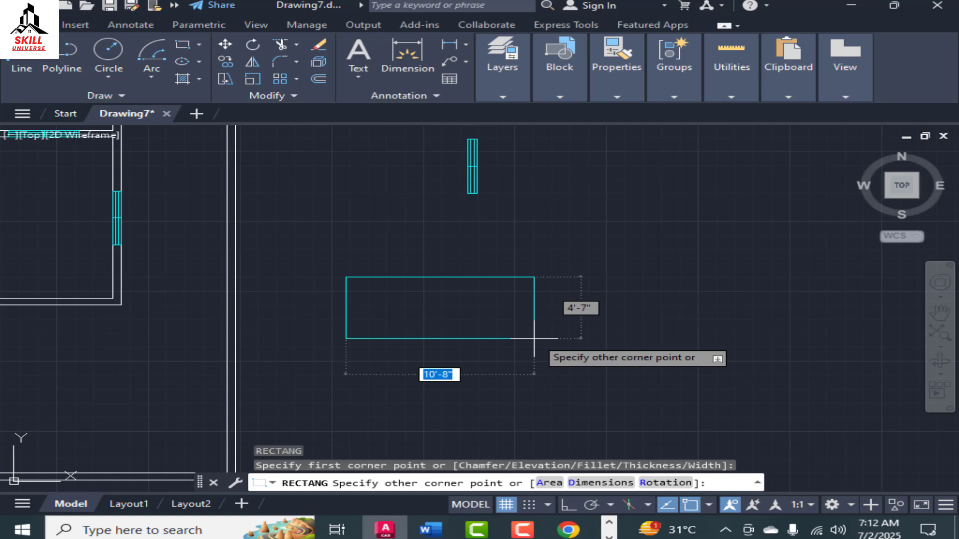
key(Escape)
Create a new layer named "vent." and set its color to blue.
click(514, 61)
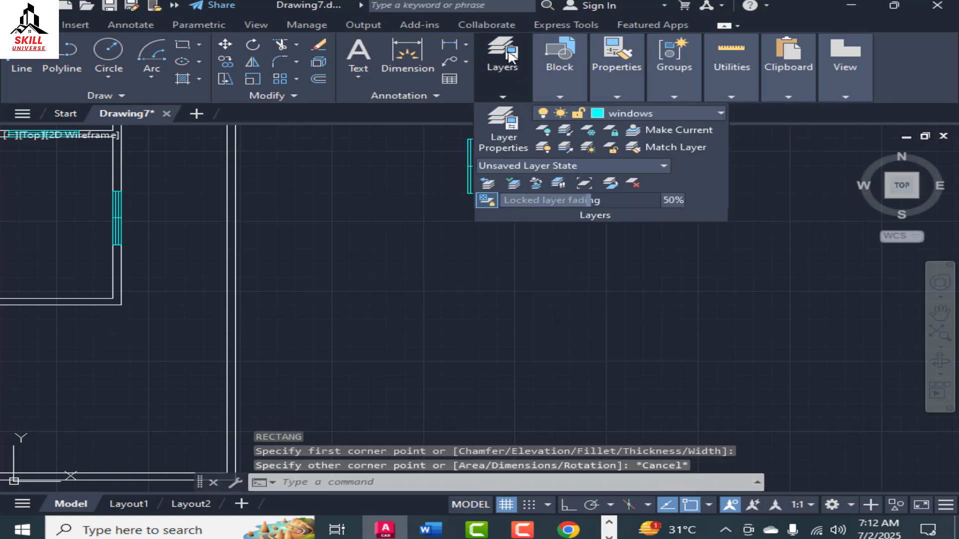
click(509, 129)
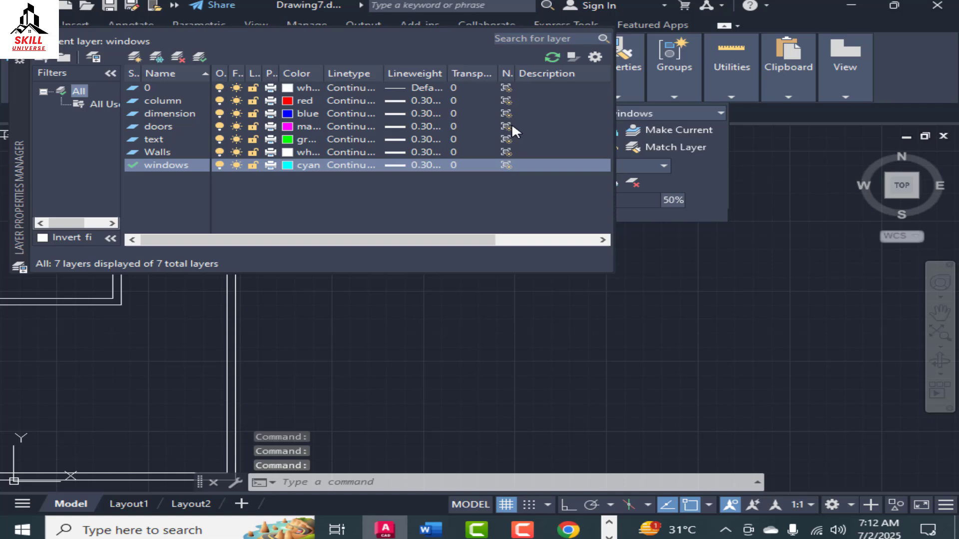
click(135, 58)
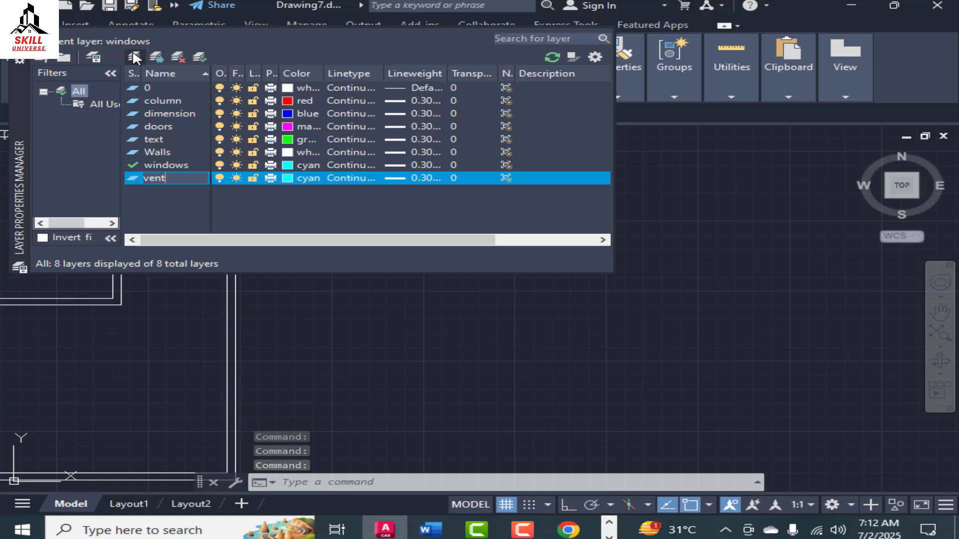
click(287, 178)
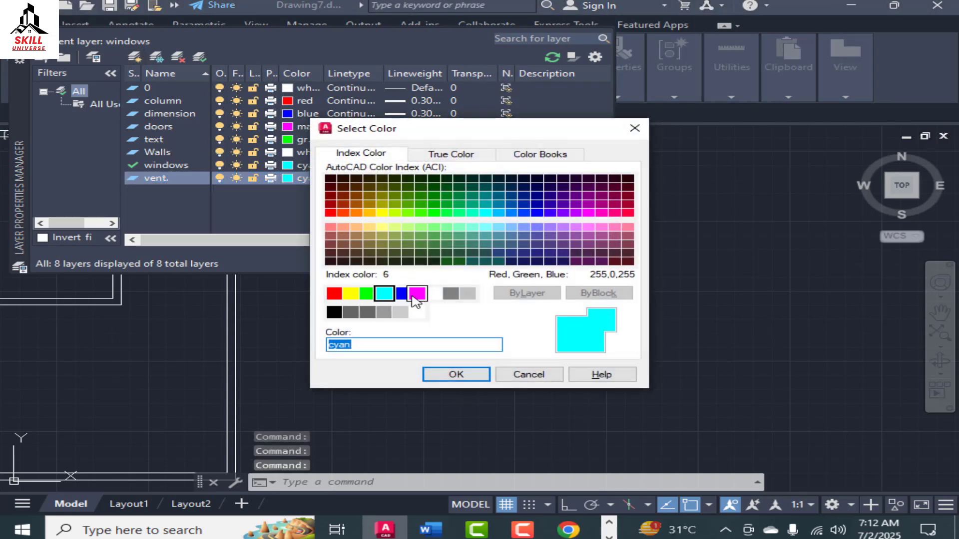
click(407, 297)
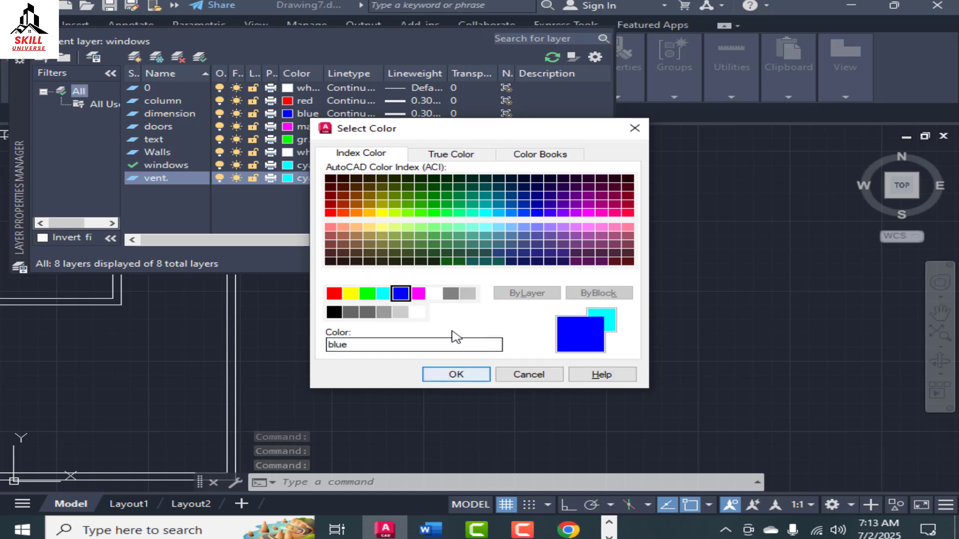
click(454, 374)
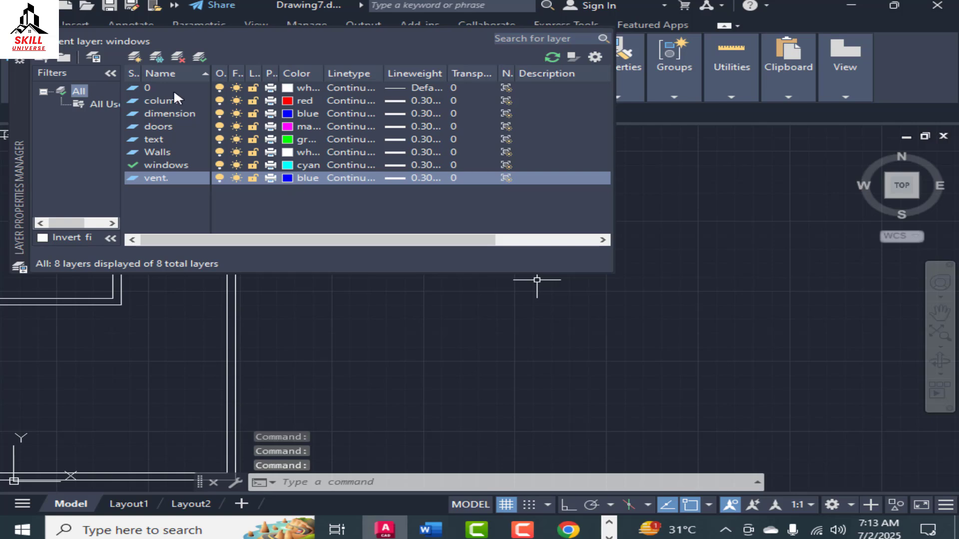
Make the "vent." layer current and return to the drawing with nothing selected.
double_click(170, 178)
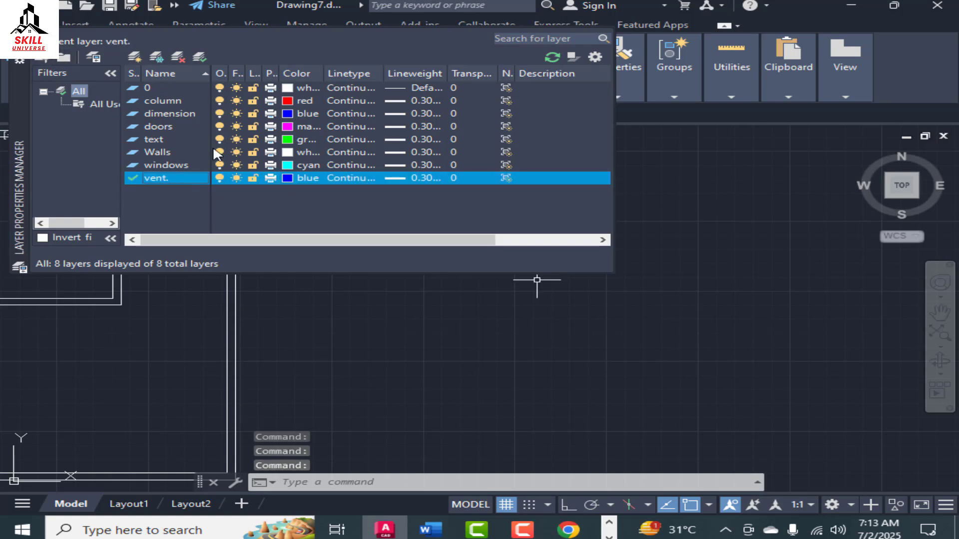
click(513, 93)
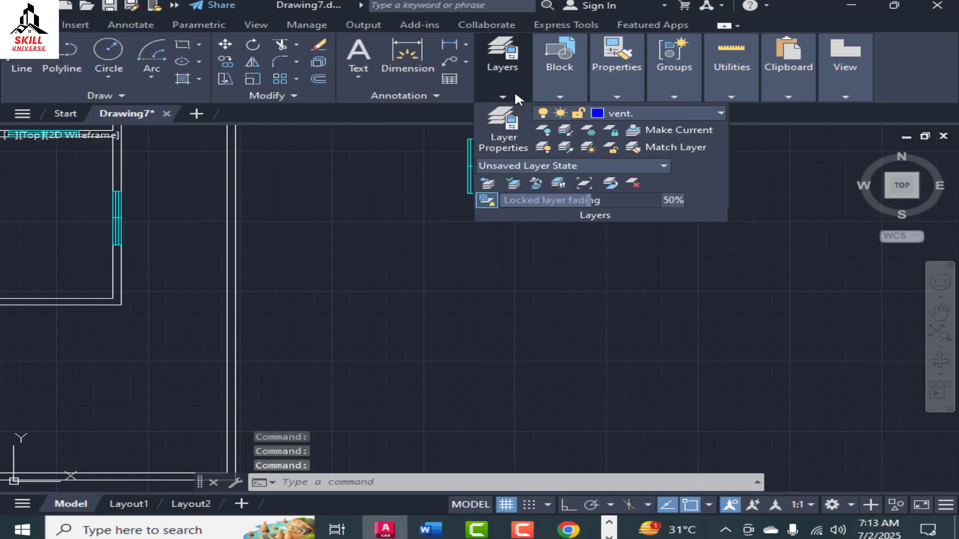
click(514, 328)
scroll(488, 293, down, 6)
key(Escape)
Draw a rectangle 2' wide and 6" high in the empty area beside the floor plan.
scroll(478, 318, up, 6)
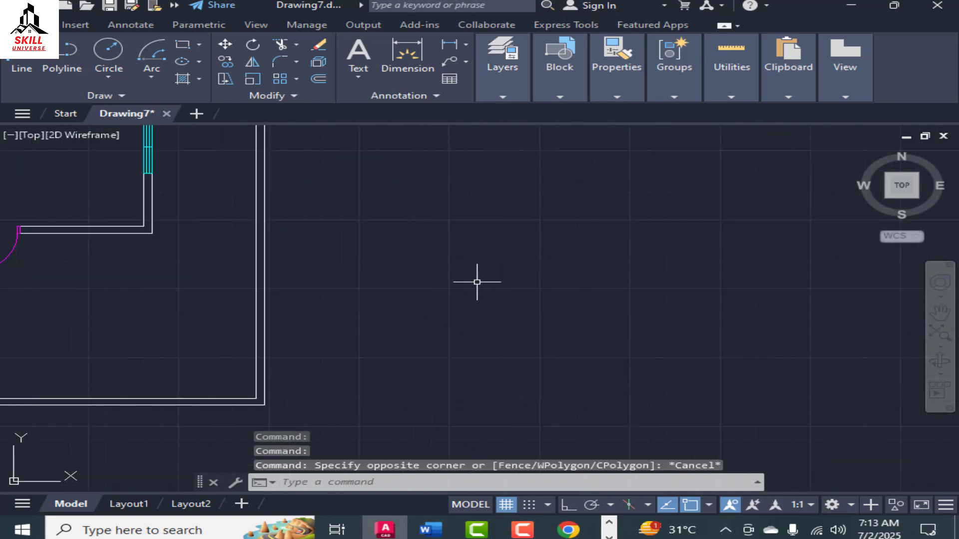
text(rec)
key(Return)
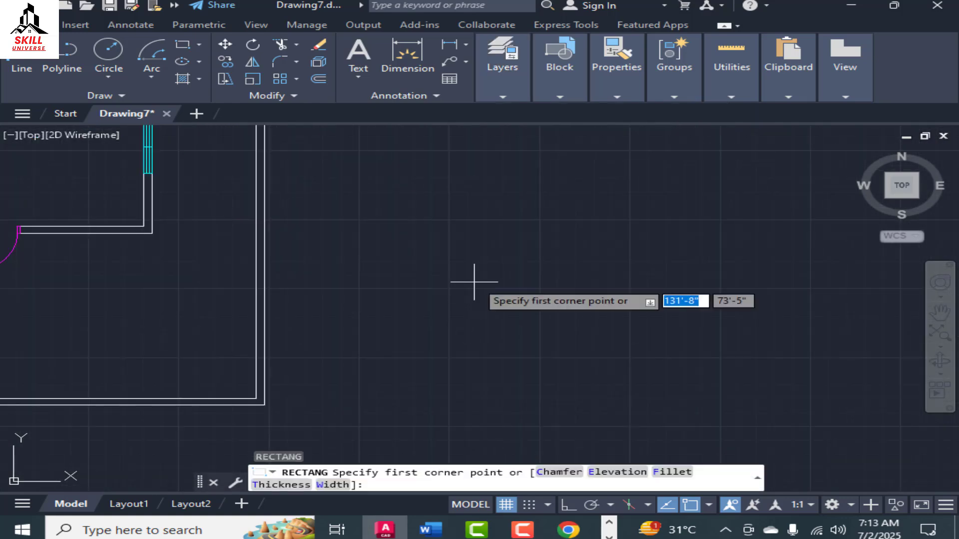
click(437, 221)
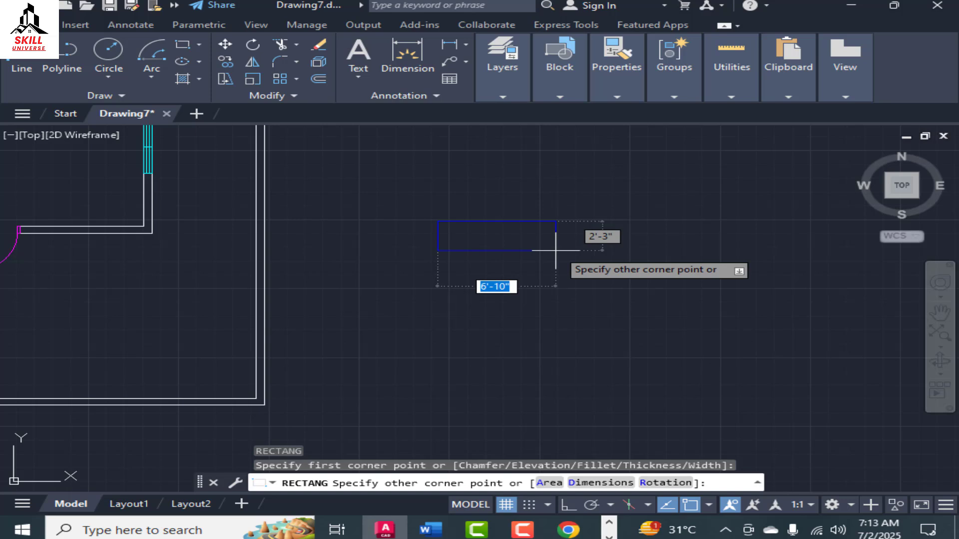
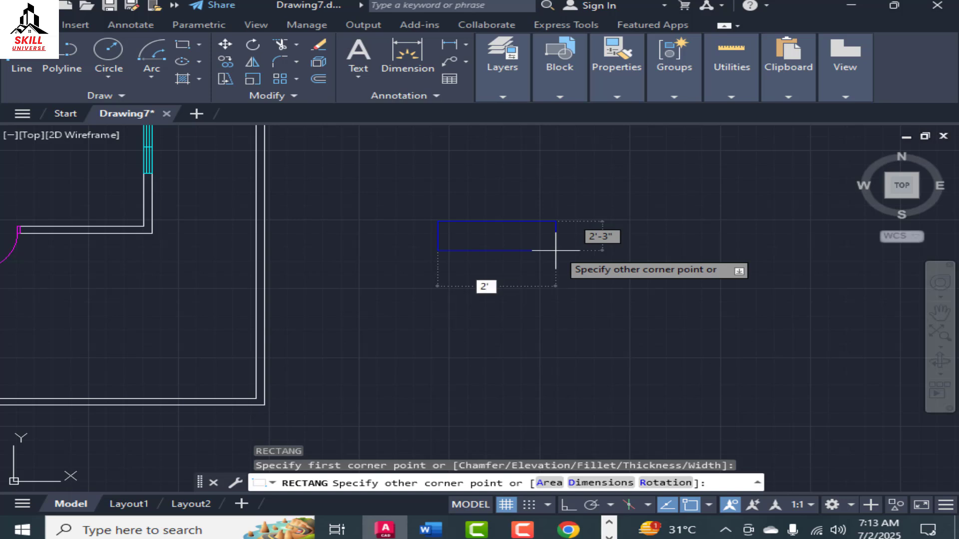
key(Tab)
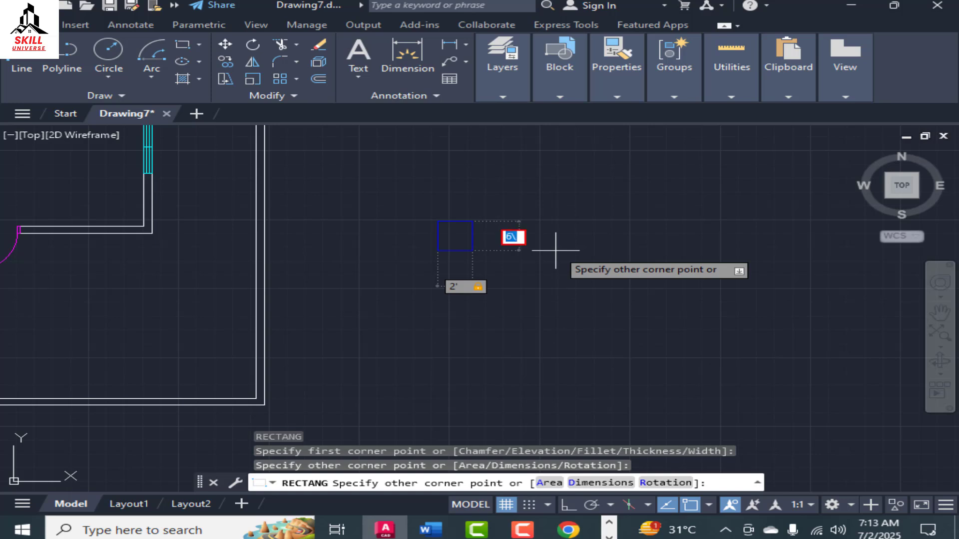
key(Escape)
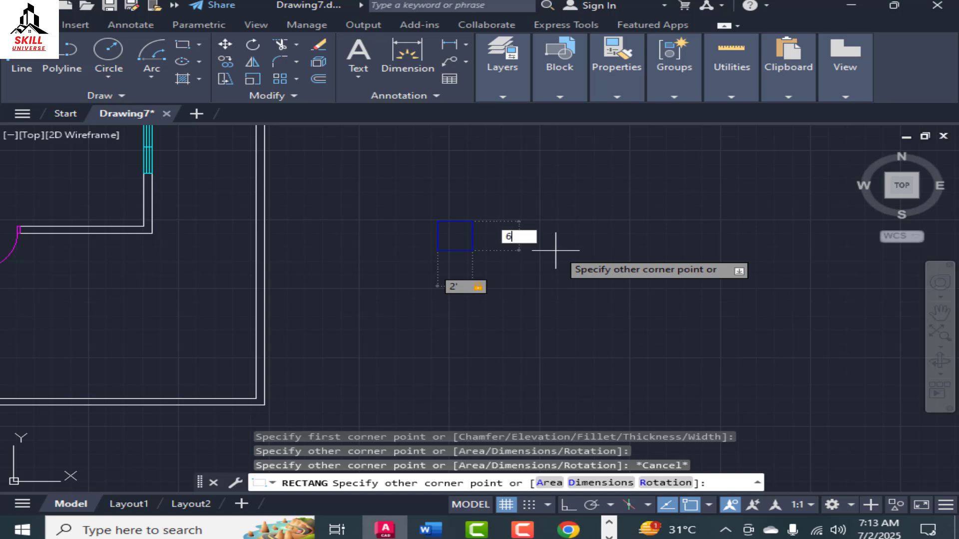
key(Return)
Explode the 2' by 6" rectangle into separate lines.
scroll(460, 203, up, 9)
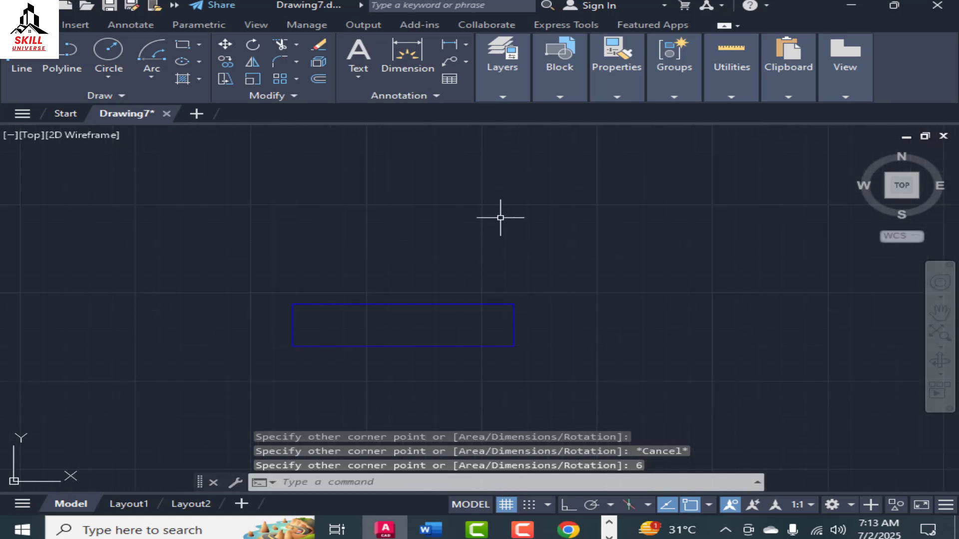
click(467, 255)
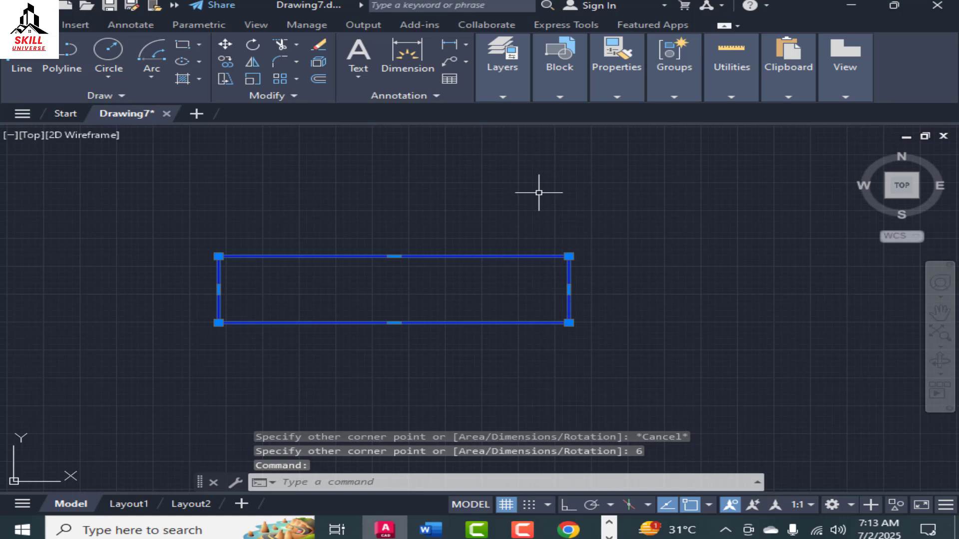
text(x)
key(Return)
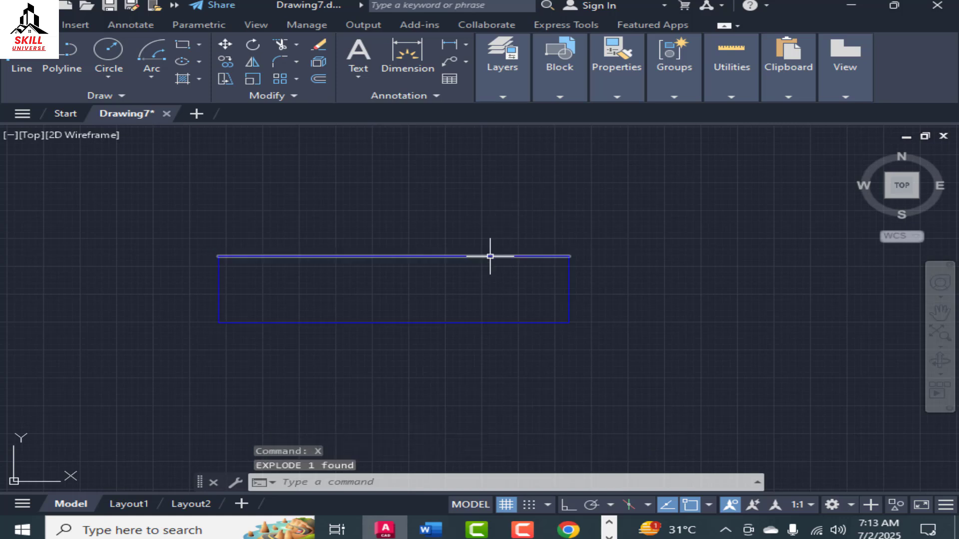
Draw a horizontal center line between the midpoints of the rectangle's two short sides.
text(l)
key(Return)
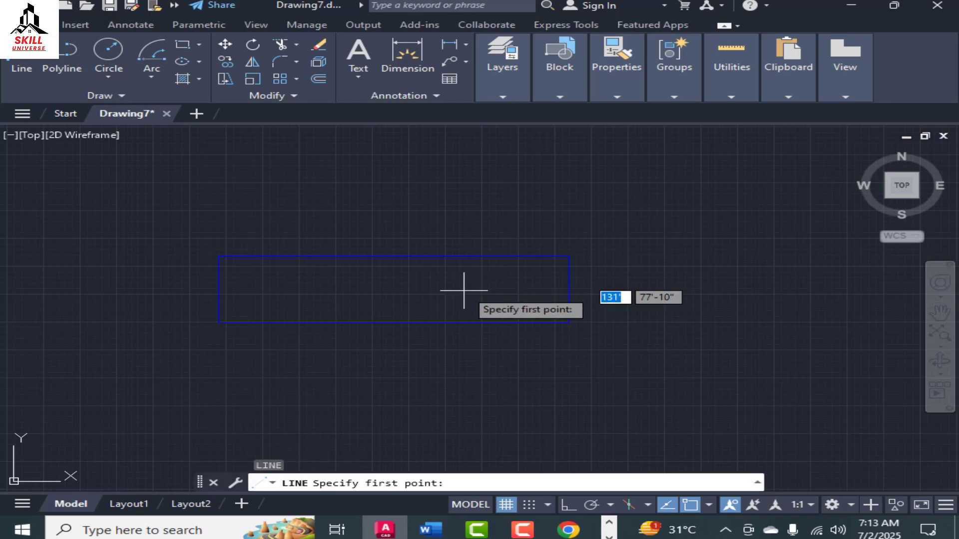
click(218, 289)
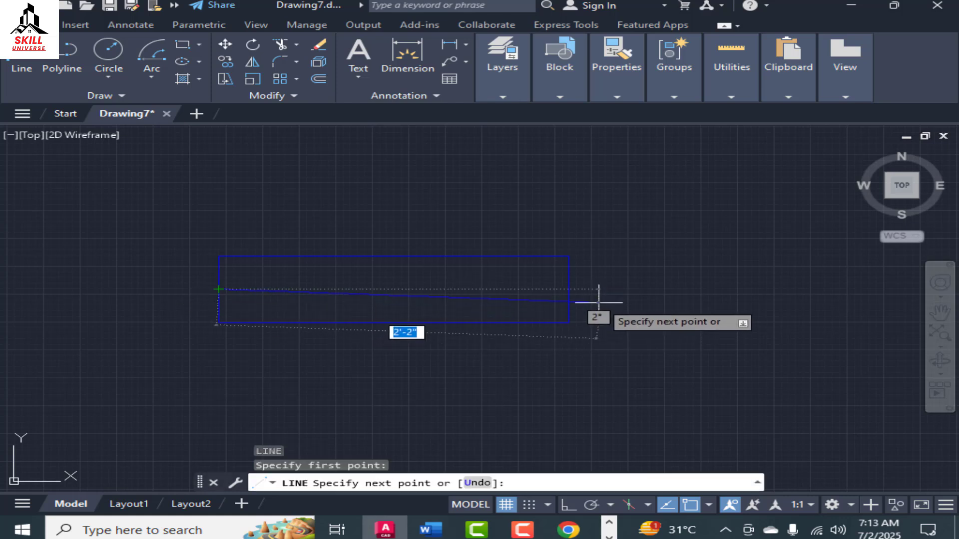
click(569, 288)
key(Escape)
scroll(606, 303, down, 2)
scroll(612, 305, up, 1)
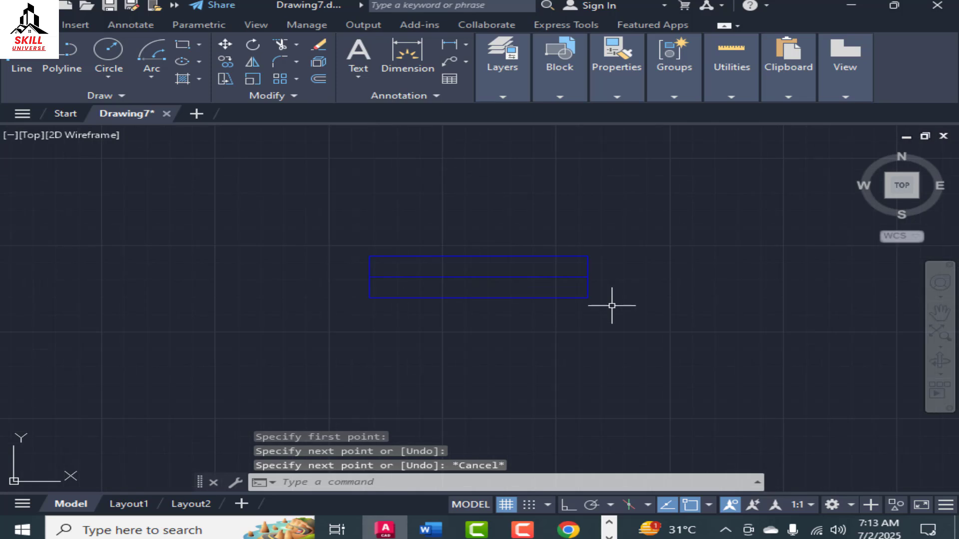
Offset the rectangle's center line by 1" to both its upper and lower side.
key(Return)
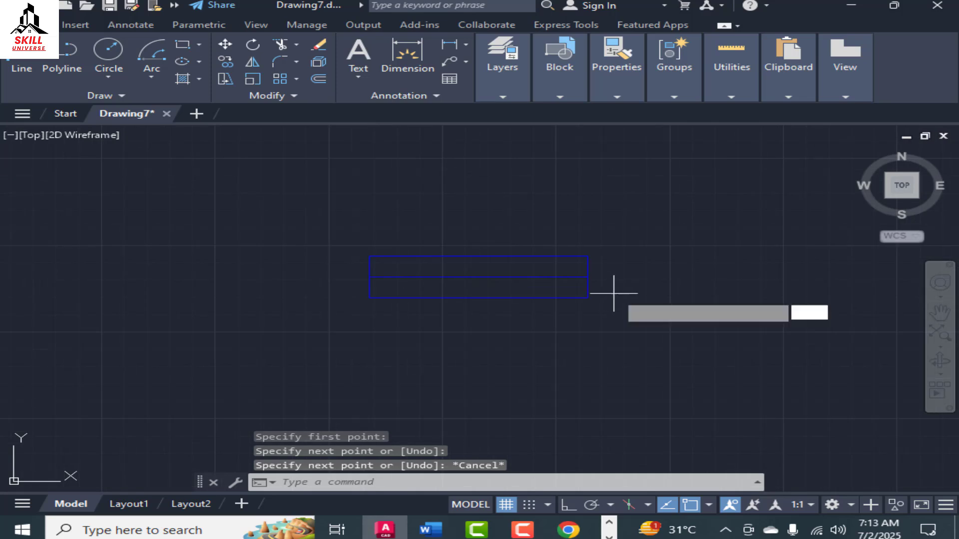
key(Return)
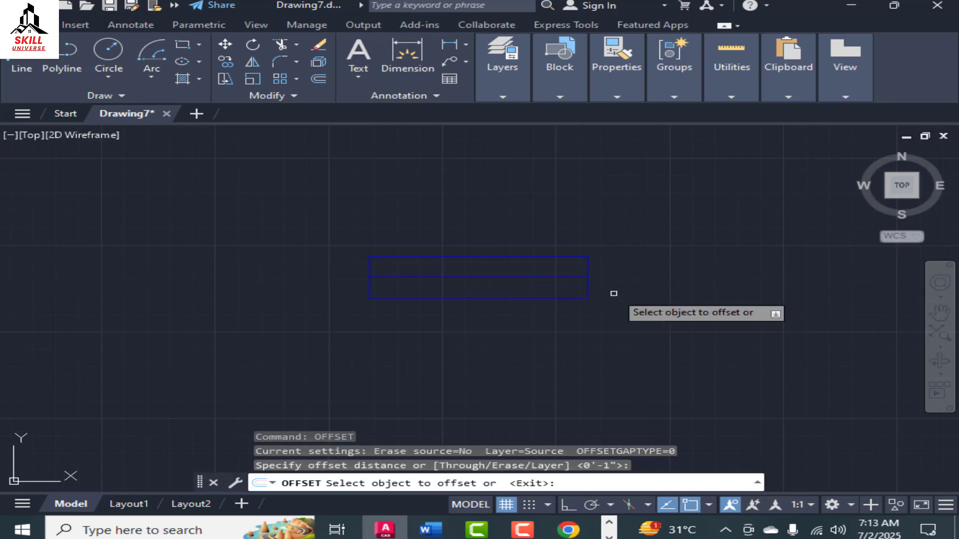
click(552, 276)
click(551, 254)
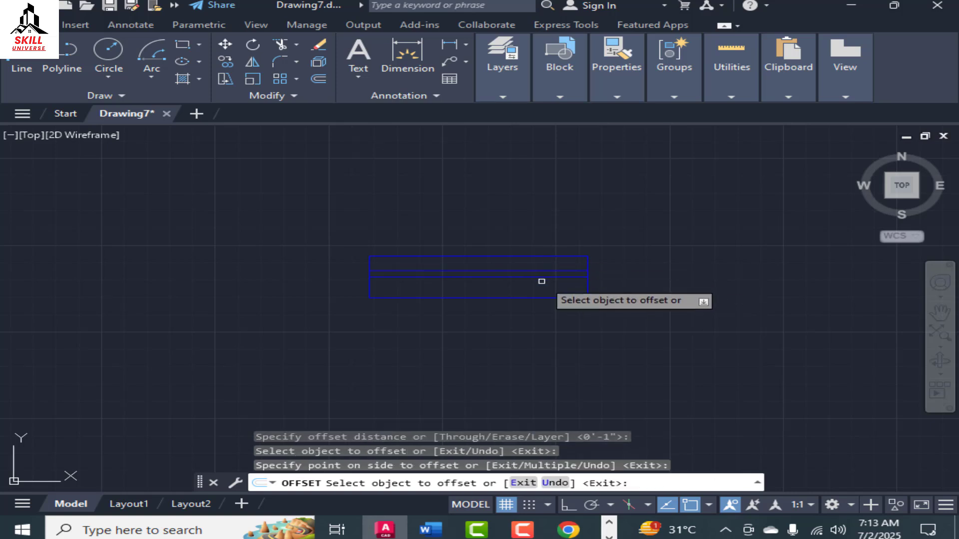
click(542, 278)
click(539, 292)
key(Escape)
Erase the ventilator symbol's center line and convert the remaining lines into a block named v with its base point at the lower-left corner.
click(558, 278)
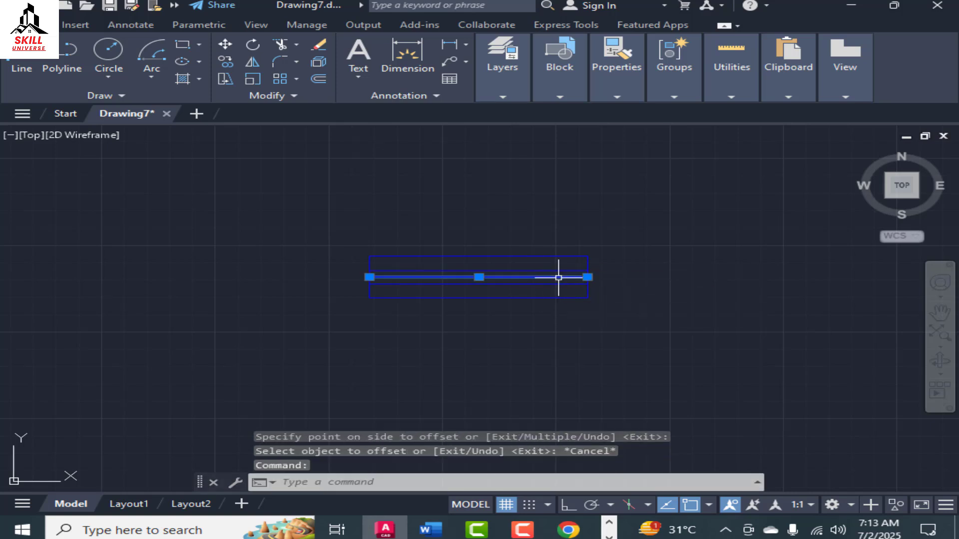
key(Delete)
click(648, 228)
click(72, 324)
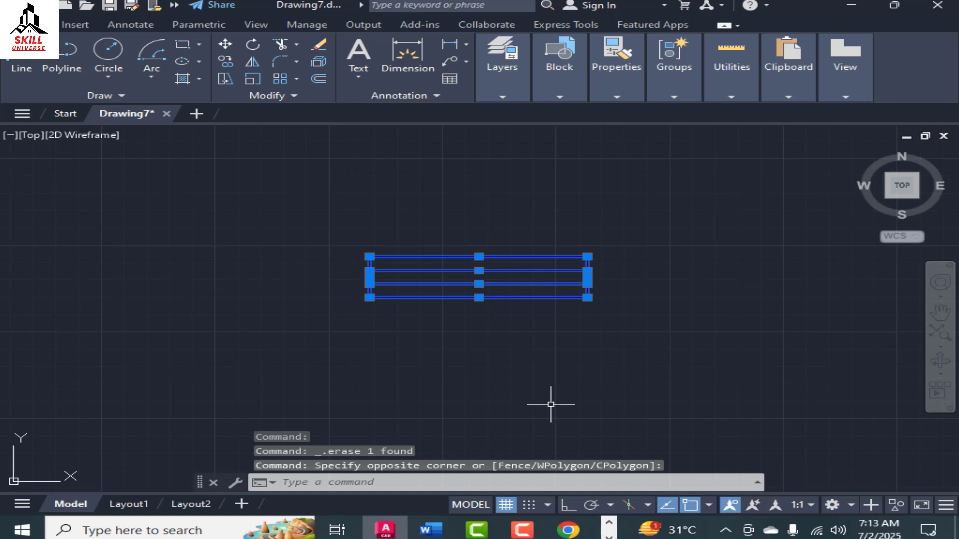
text(block)
key(Return)
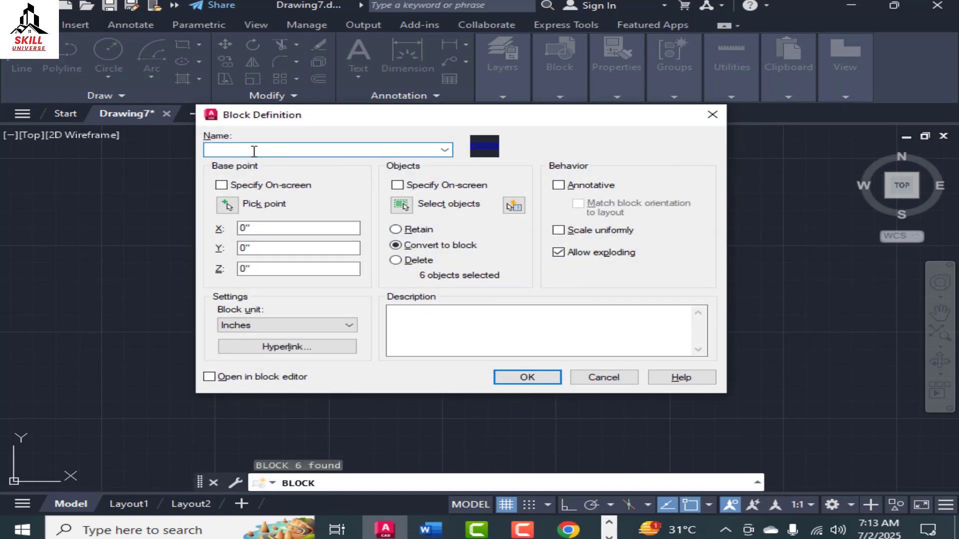
text(v)
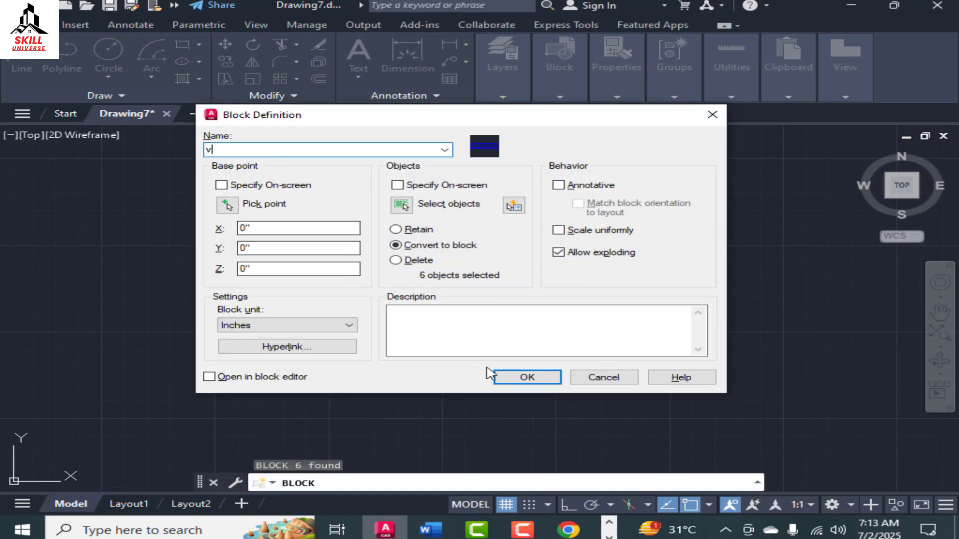
click(227, 205)
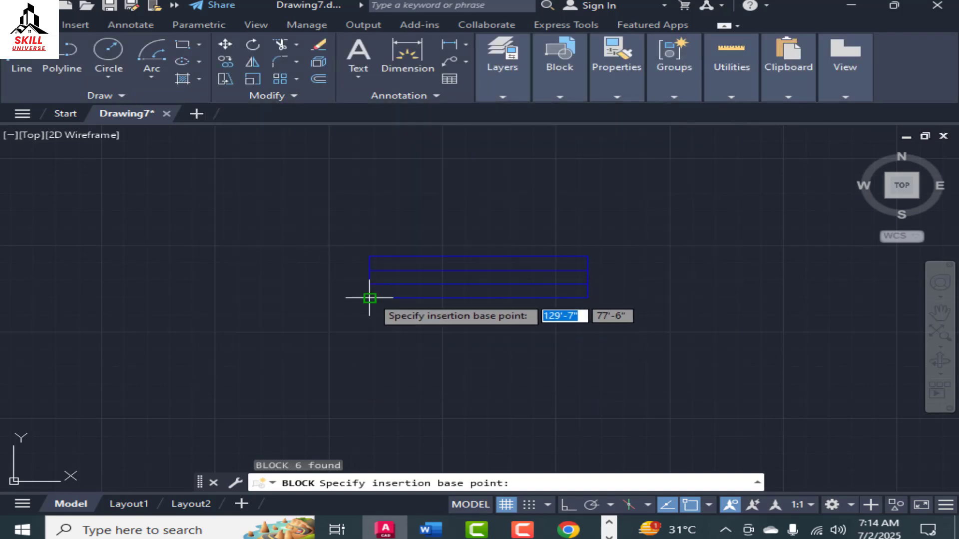
click(368, 295)
click(526, 379)
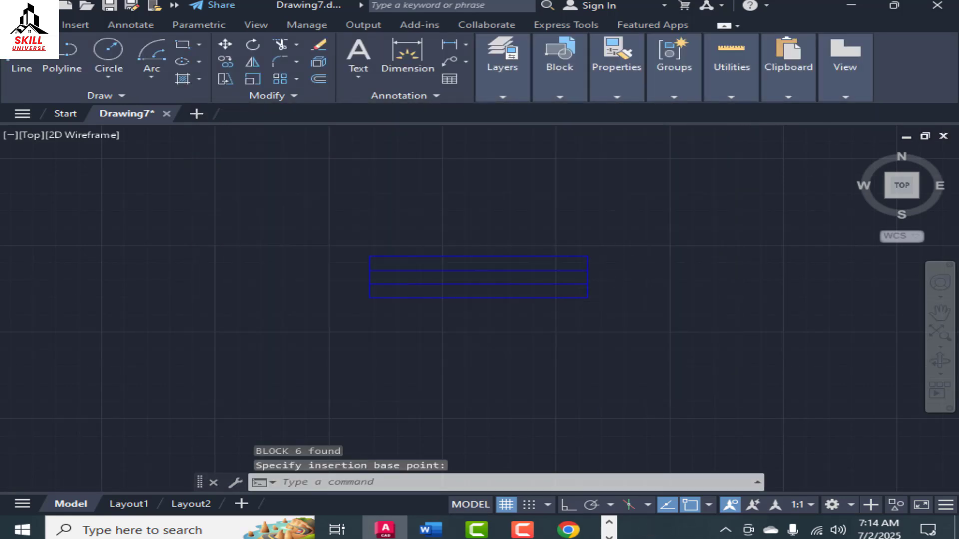
Rotate the ventilator block 270° about its lower-right corner with Ortho turned on.
click(522, 262)
click(513, 270)
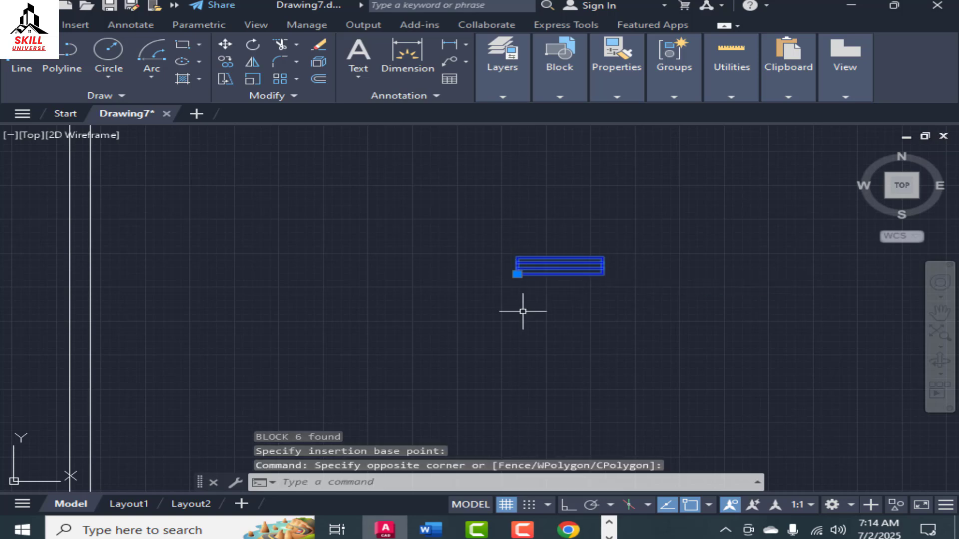
scroll(606, 322, down, 4)
scroll(381, 266, down, 4)
scroll(250, 158, up, 4)
scroll(314, 234, down, 4)
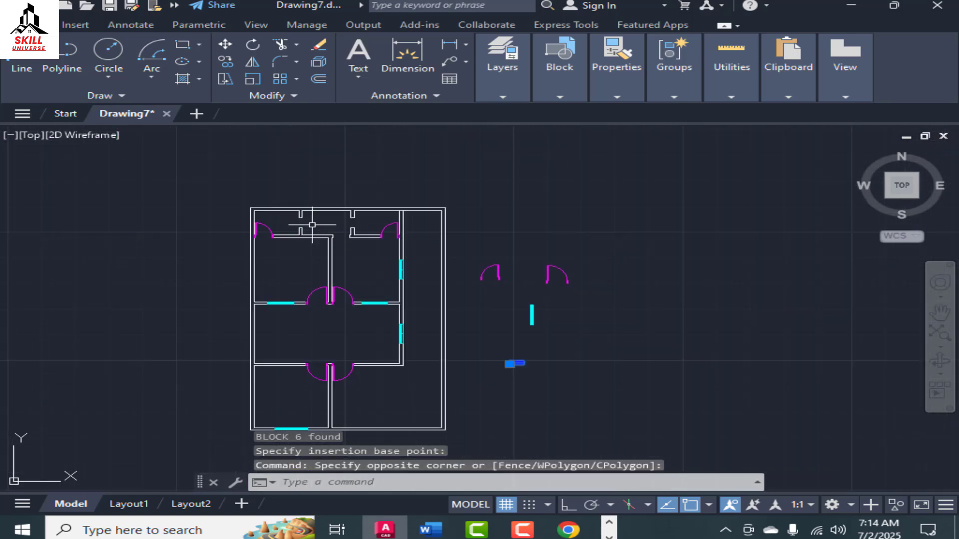
scroll(253, 165, up, 4)
scroll(481, 300, down, 4)
scroll(486, 343, up, 5)
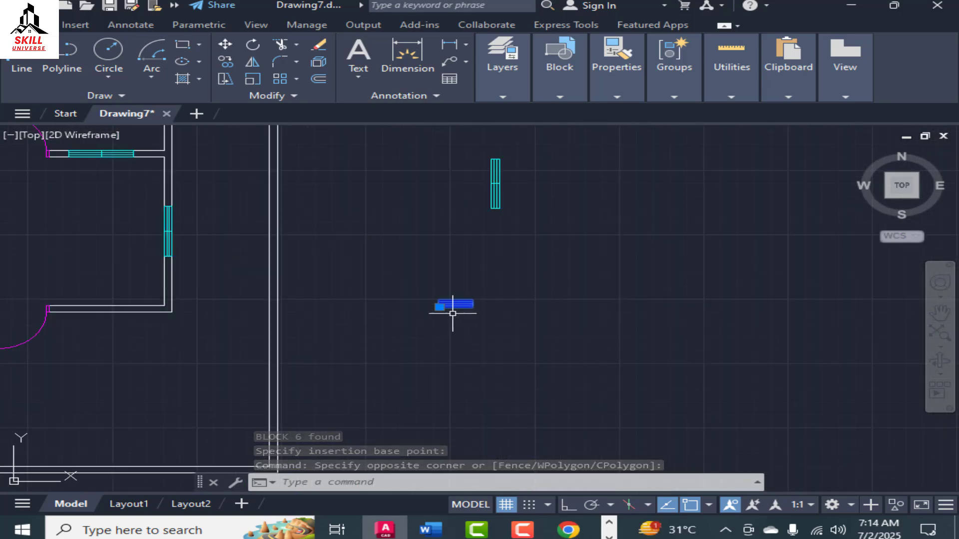
text(ro)
key(Return)
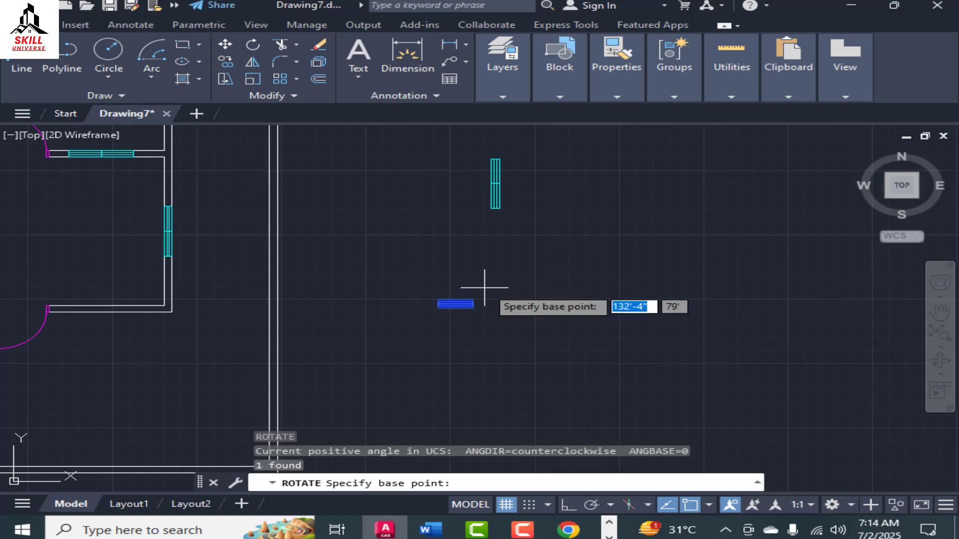
scroll(481, 330, up, 4)
click(448, 252)
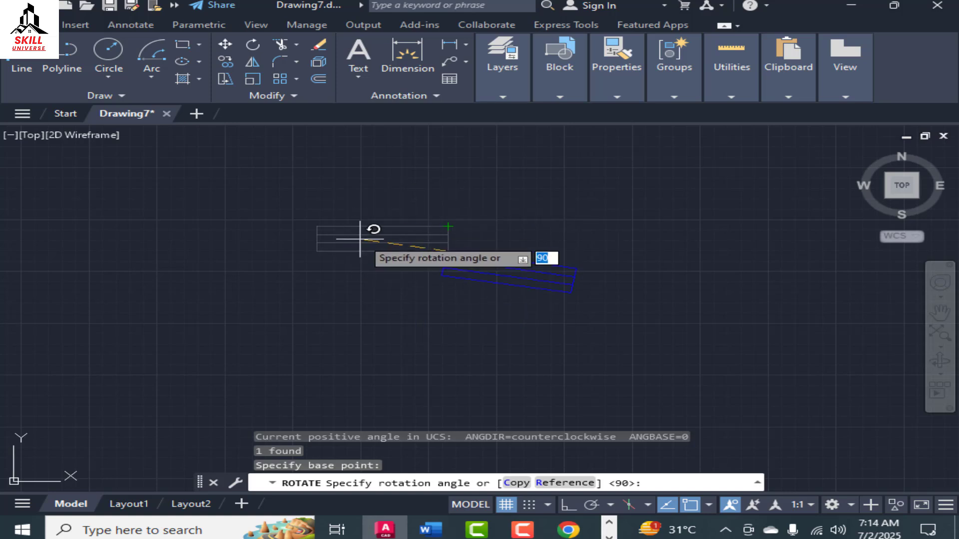
click(568, 504)
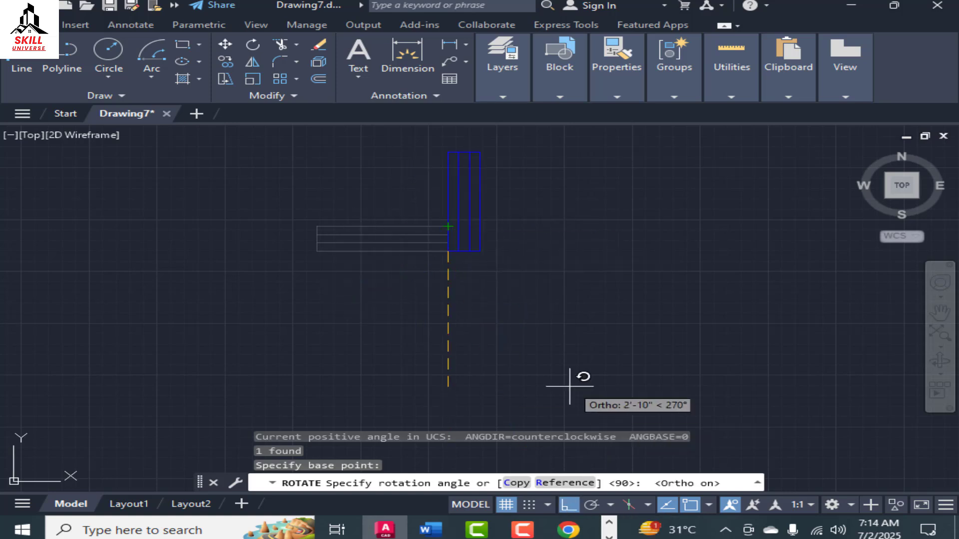
click(508, 282)
scroll(499, 260, down, 3)
scroll(498, 260, up, 2)
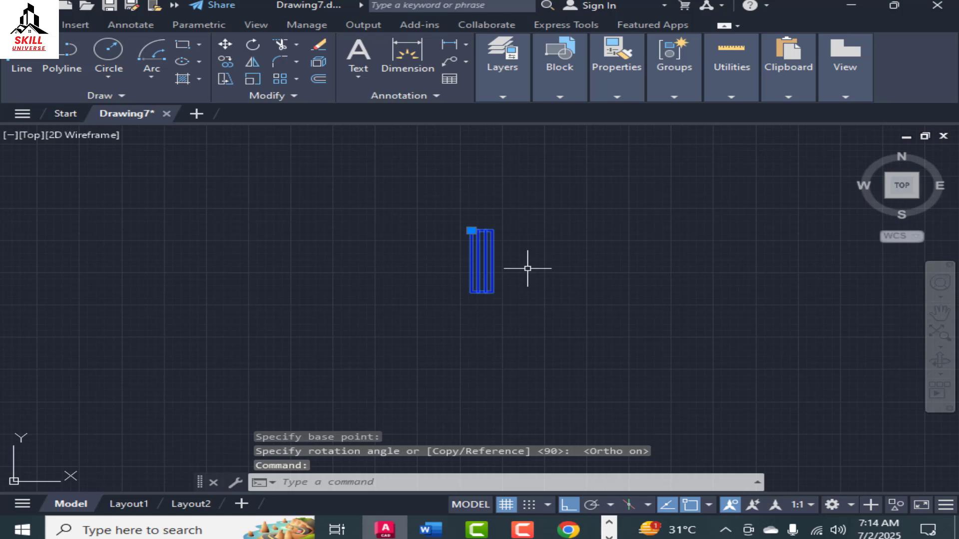
Copy the vertical ventilator block into the openings of the two short partition walls at the top of the floor plan.
key(Return)
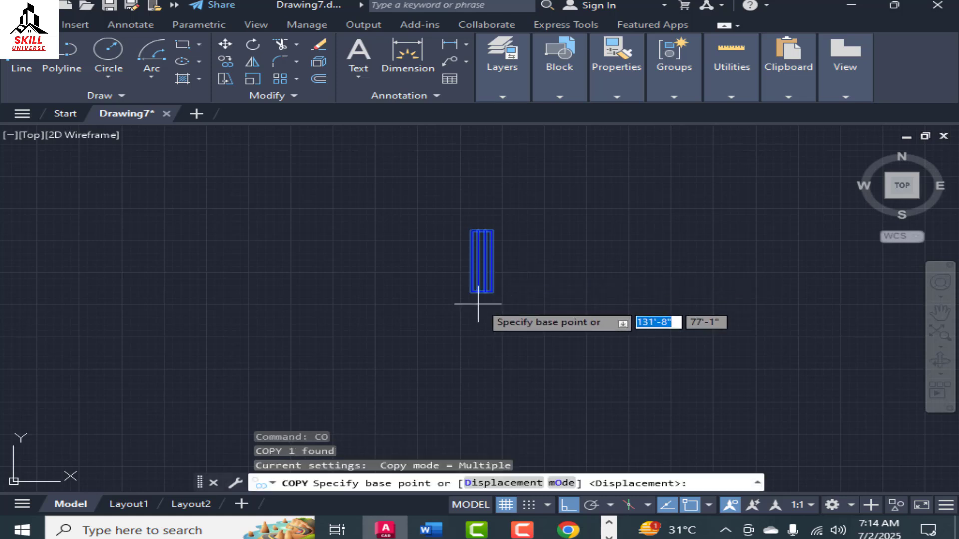
click(478, 293)
scroll(621, 356, down, 3)
scroll(397, 208, up, 4)
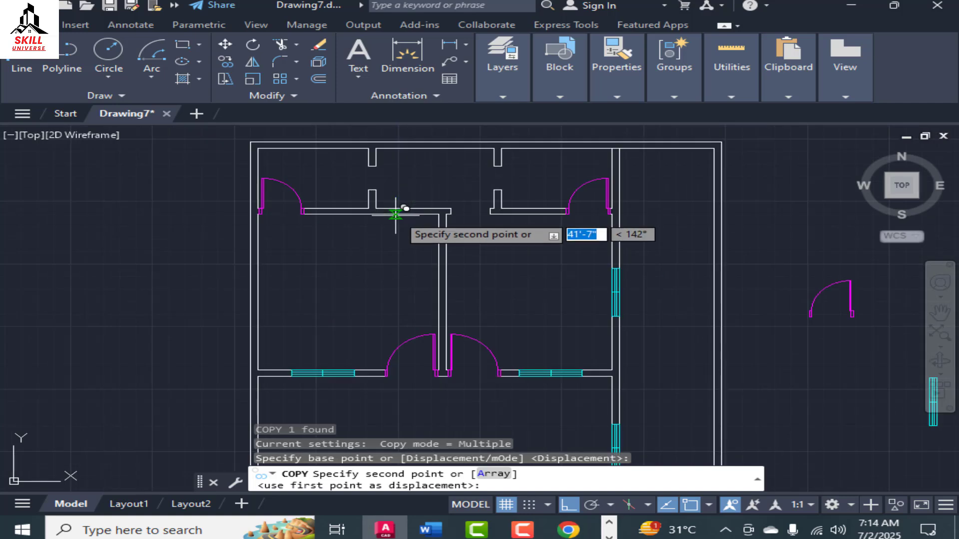
click(368, 189)
scroll(484, 205, up, 5)
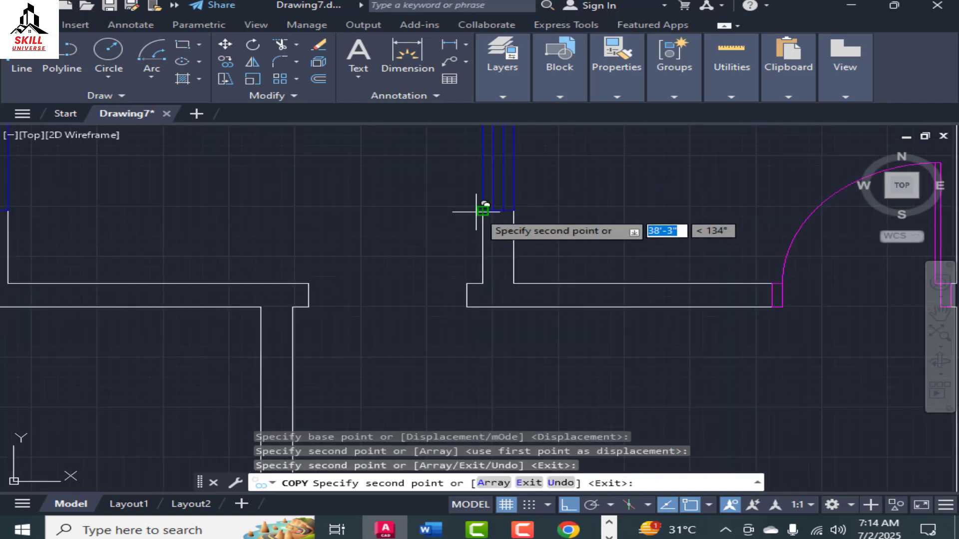
key(Escape)
scroll(449, 255, down, 5)
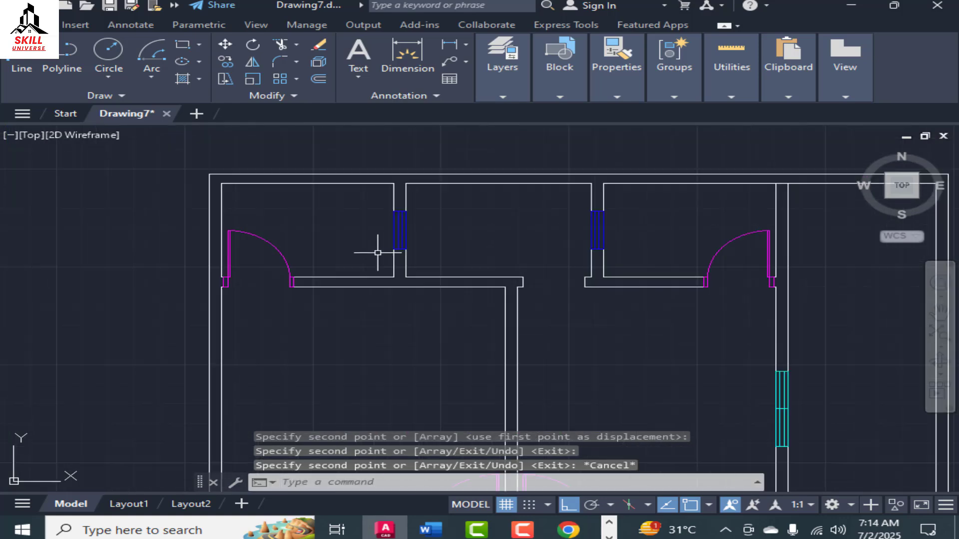
Inspect the whole floor plan with its placed ventilators, doors and windows.
scroll(397, 257, up, 5)
scroll(397, 256, down, 5)
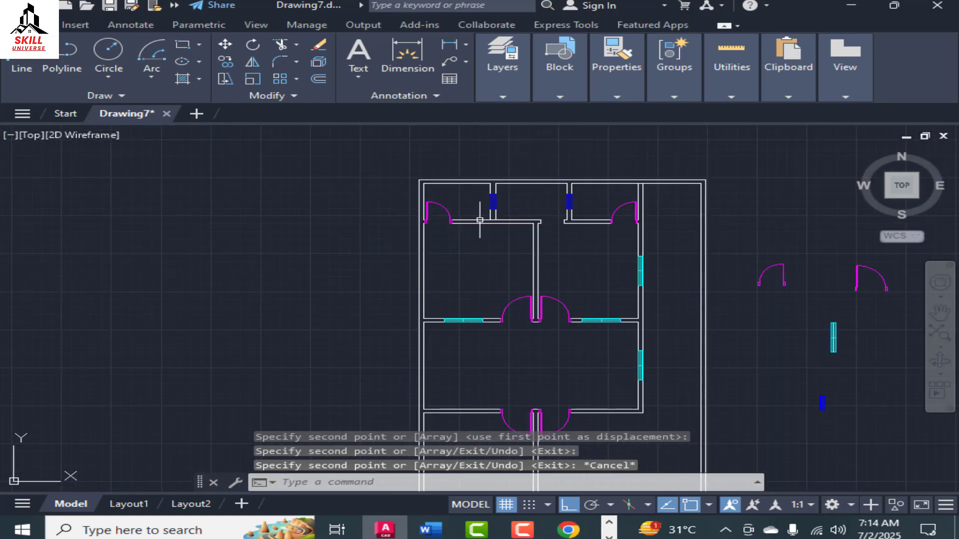
scroll(541, 278, down, 5)
scroll(514, 246, up, 5)
scroll(438, 170, down, 3)
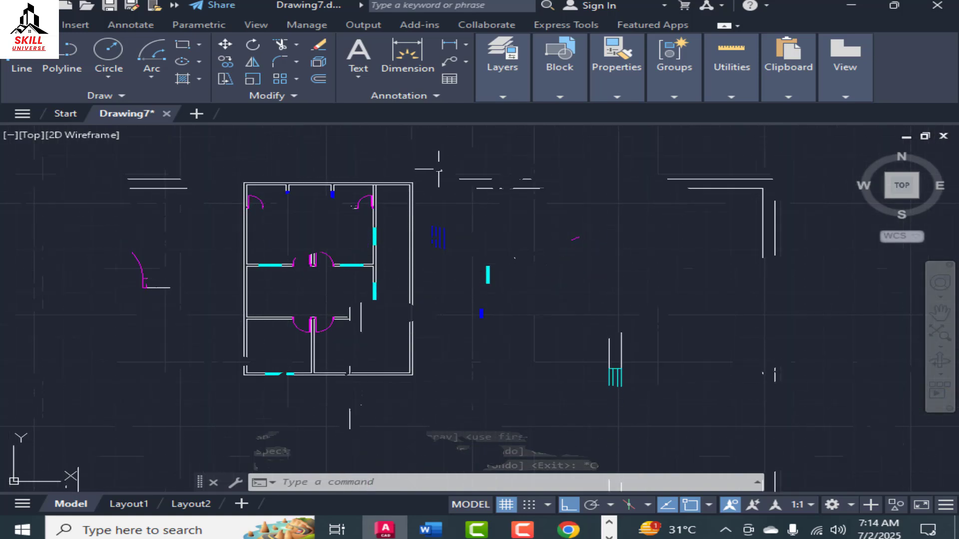
scroll(374, 215, up, 2)
scroll(297, 229, down, 3)
scroll(283, 276, up, 4)
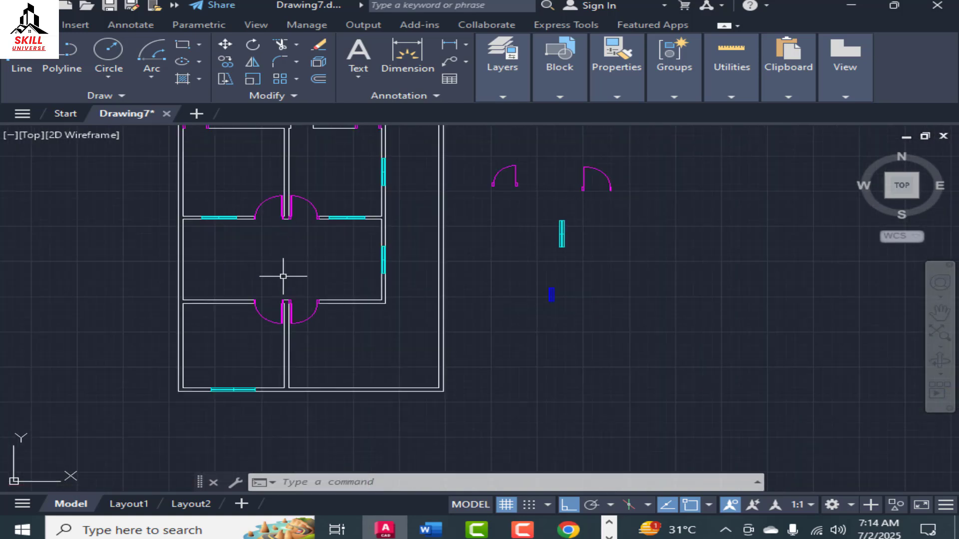
scroll(407, 280, down, 3)
scroll(385, 317, up, 2)
scroll(383, 342, down, 3)
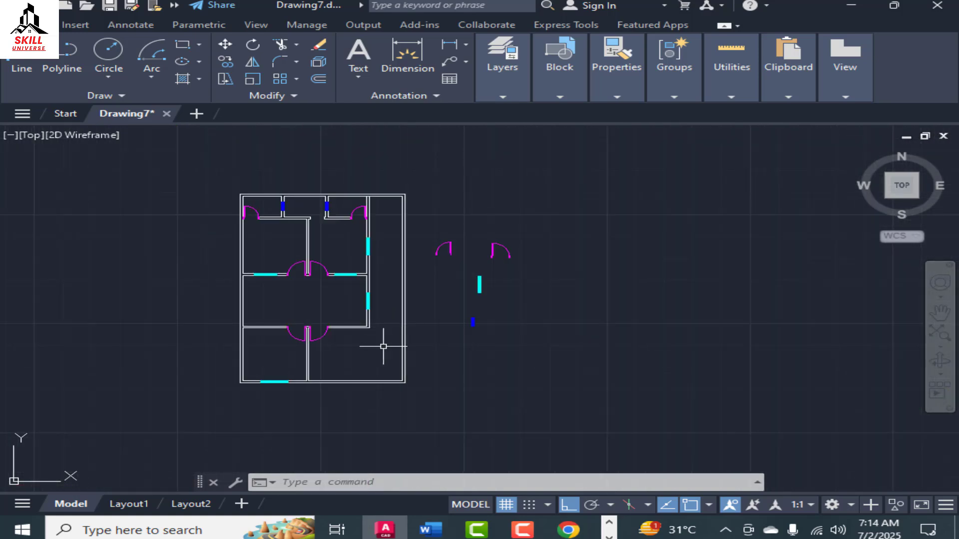
scroll(380, 370, up, 4)
scroll(383, 357, down, 2)
scroll(379, 198, up, 2)
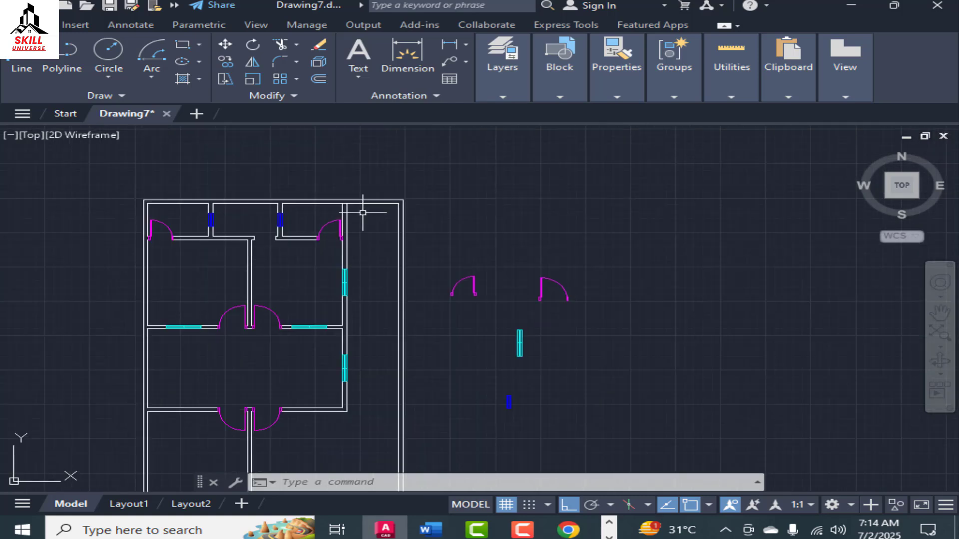
scroll(346, 218, down, 3)
scroll(497, 287, up, 2)
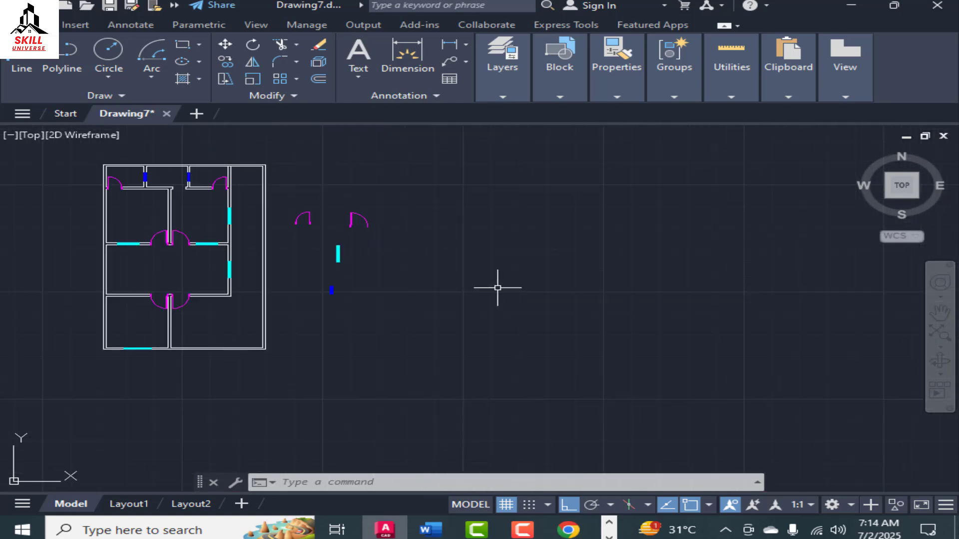
text(c)
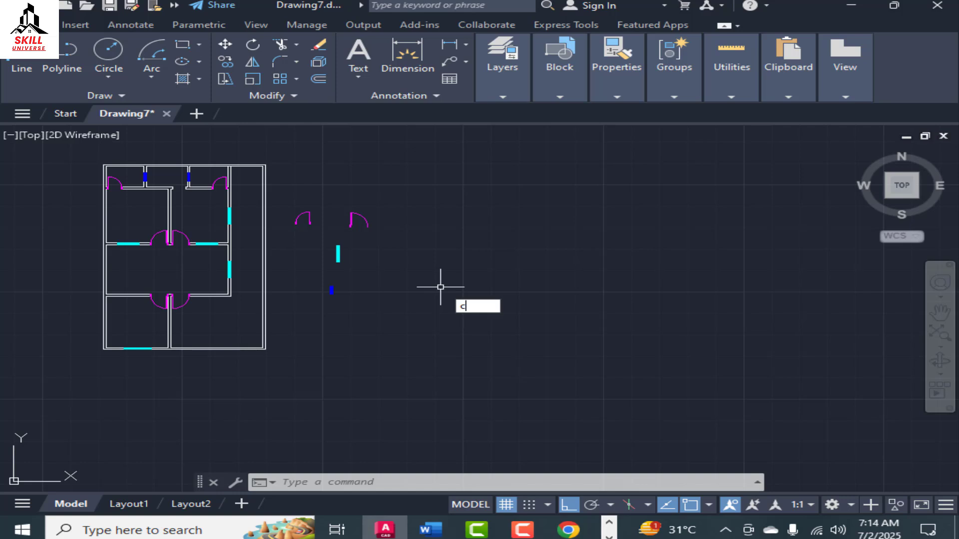
key(Escape)
key(Escape)
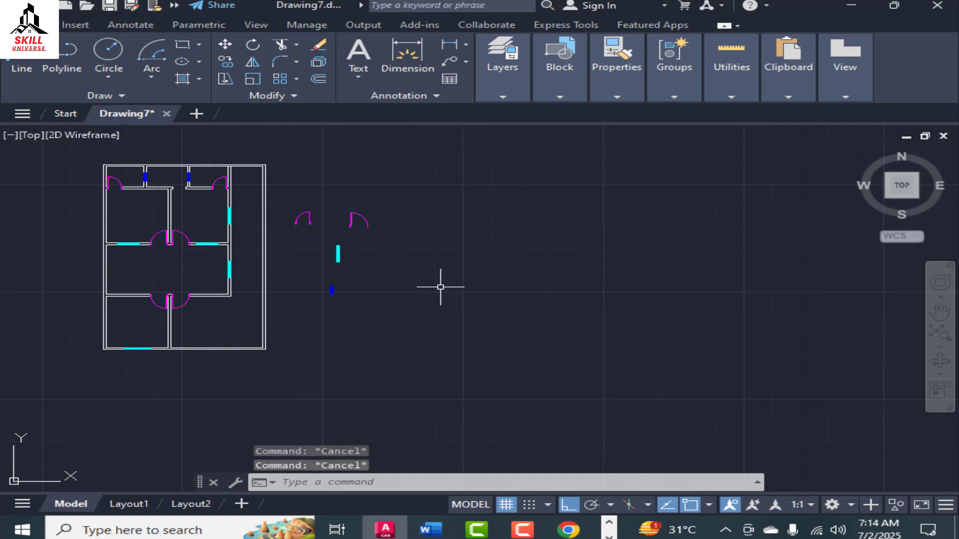
Make the column layer current.
click(492, 94)
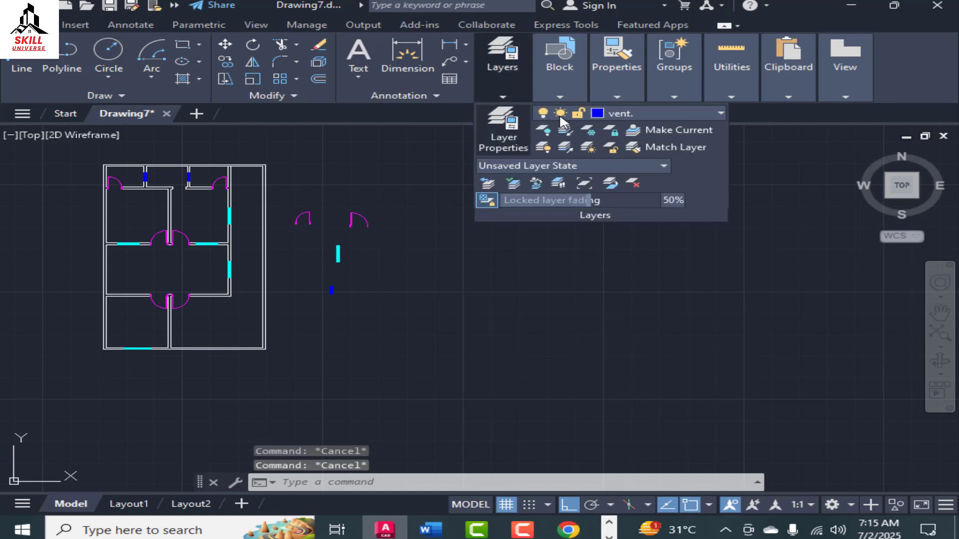
click(666, 112)
click(631, 148)
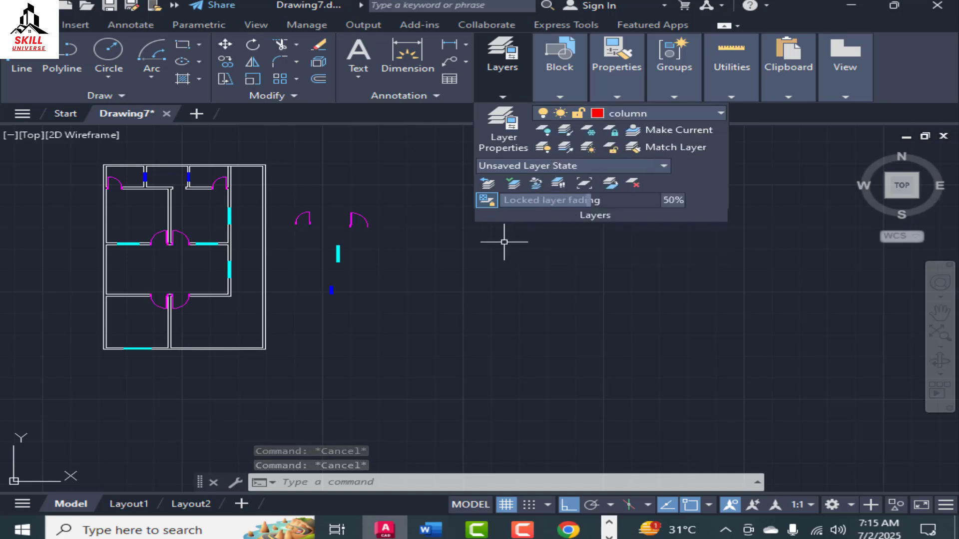
click(489, 273)
key(Escape)
scroll(381, 295, up, 2)
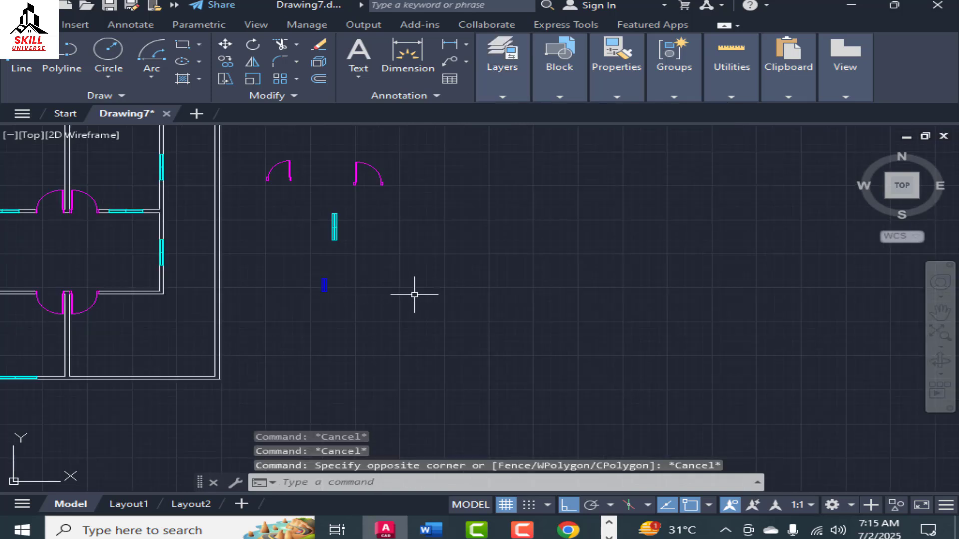
text(r)
key(Escape)
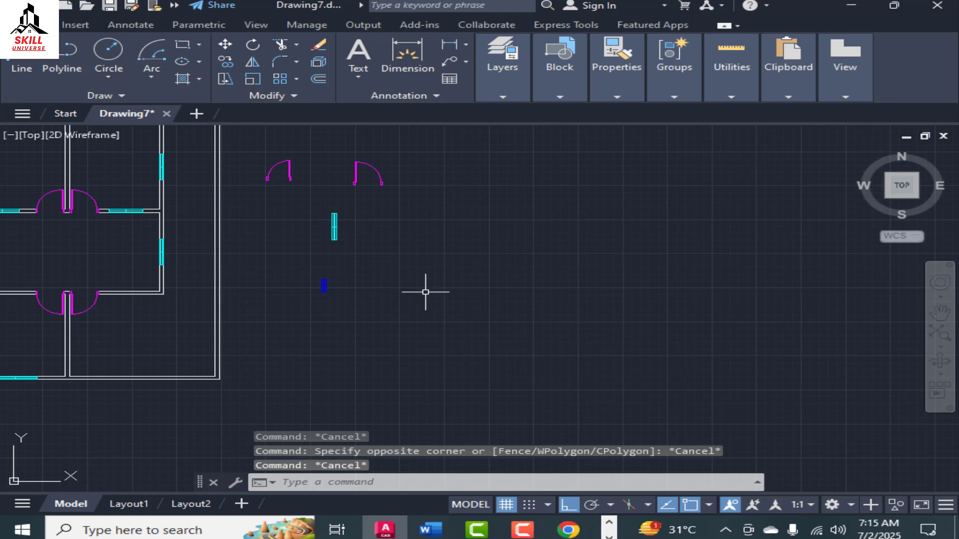
Examine the wall junctions and corners around the middle and lower rooms of the floor plan.
scroll(471, 298, down, 2)
scroll(479, 261, up, 2)
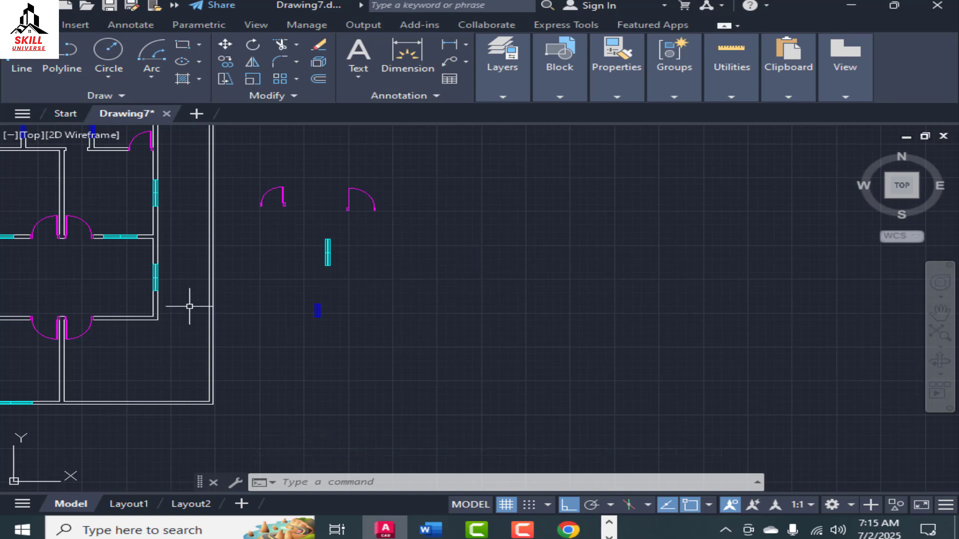
scroll(185, 300, up, 3)
scroll(318, 313, down, 4)
scroll(105, 304, up, 2)
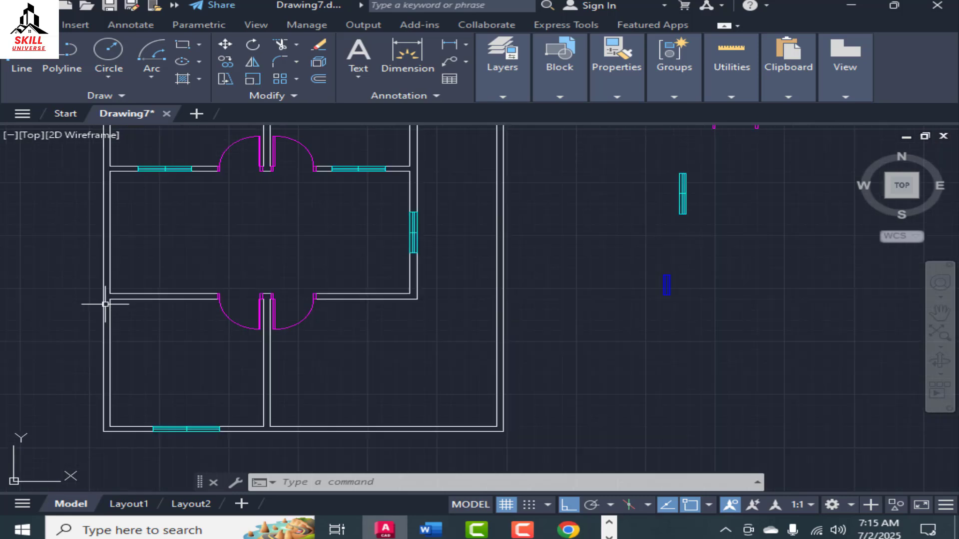
scroll(105, 303, up, 5)
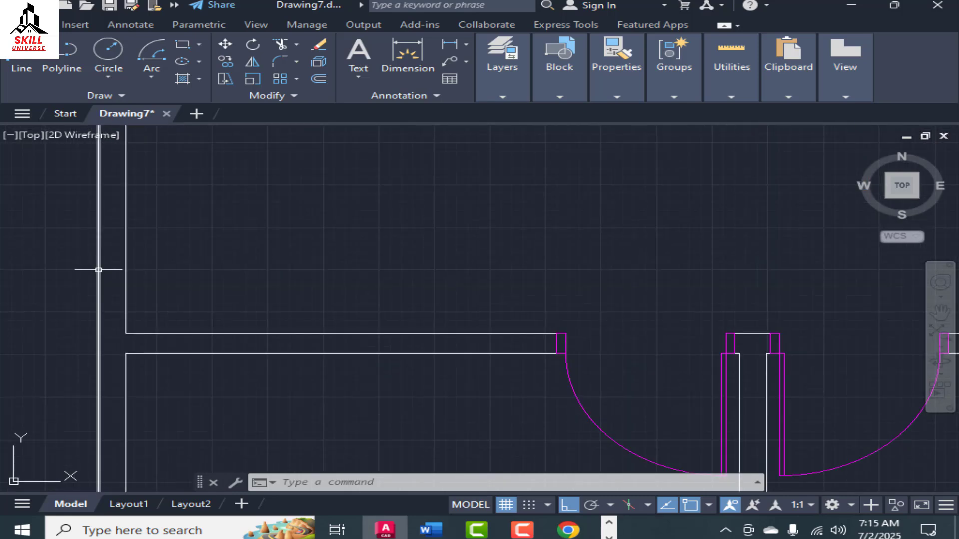
scroll(147, 275, down, 2)
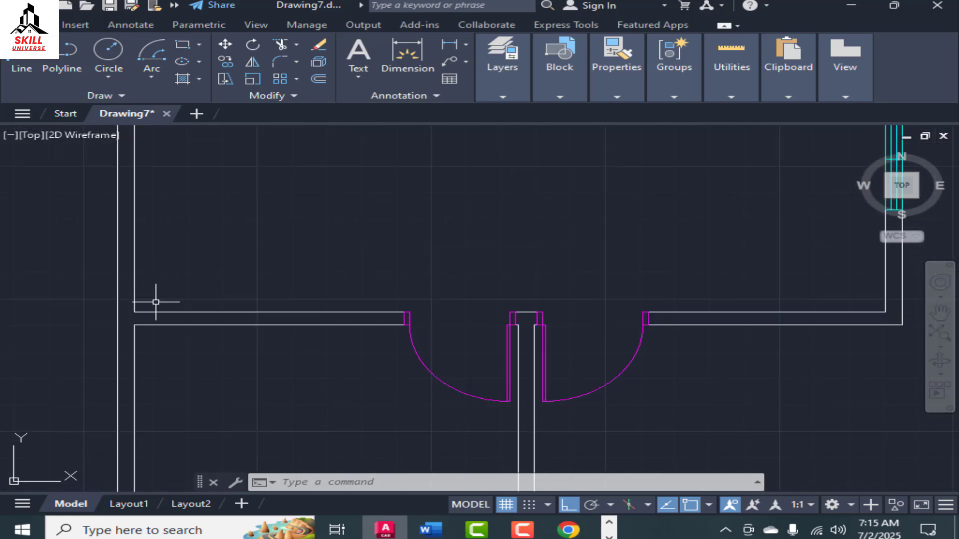
scroll(143, 280, down, 4)
scroll(142, 281, down, 2)
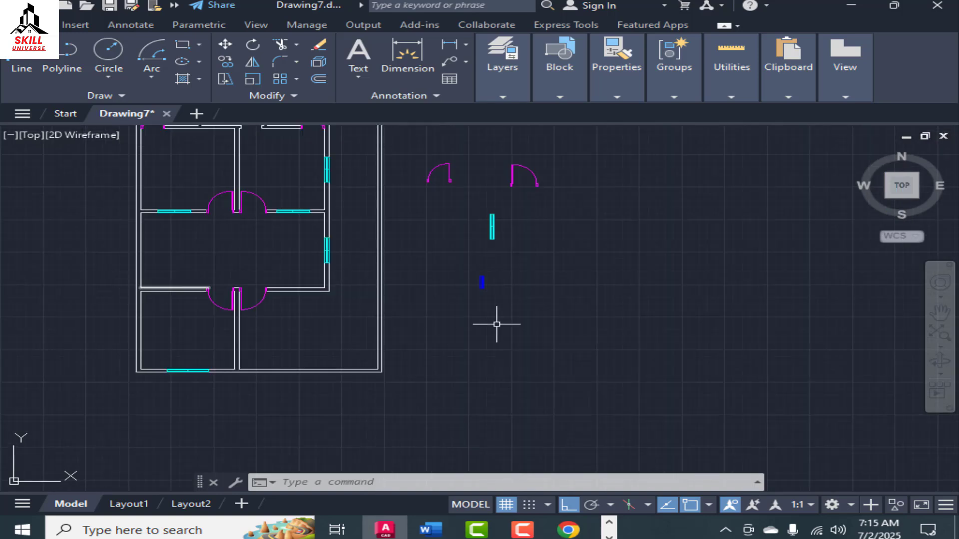
scroll(504, 306, up, 3)
scroll(454, 337, down, 3)
scroll(260, 267, up, 2)
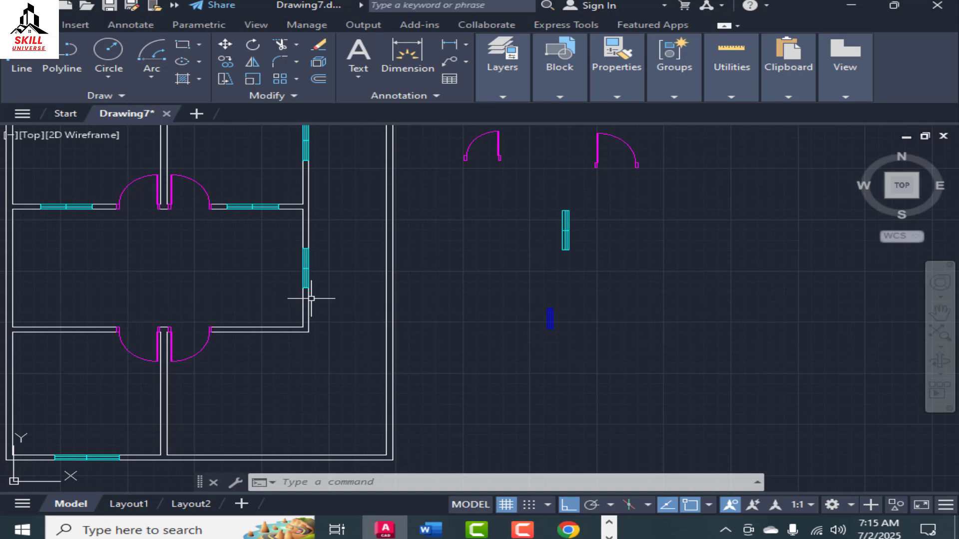
Draw a column rectangle 1'6" wide and 6" high in the empty space beside the floor plan, below the ventilator block.
scroll(311, 298, down, 1)
scroll(474, 352, up, 4)
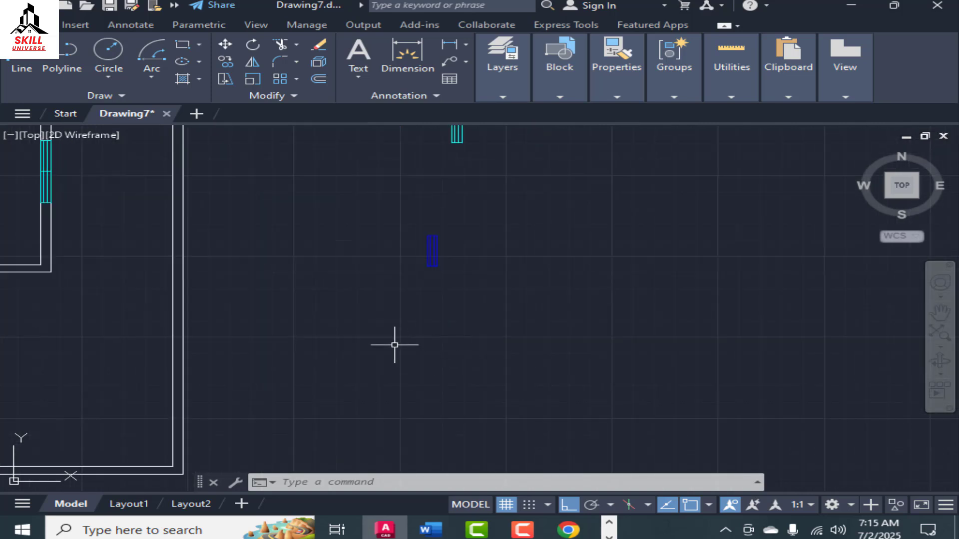
text(rec)
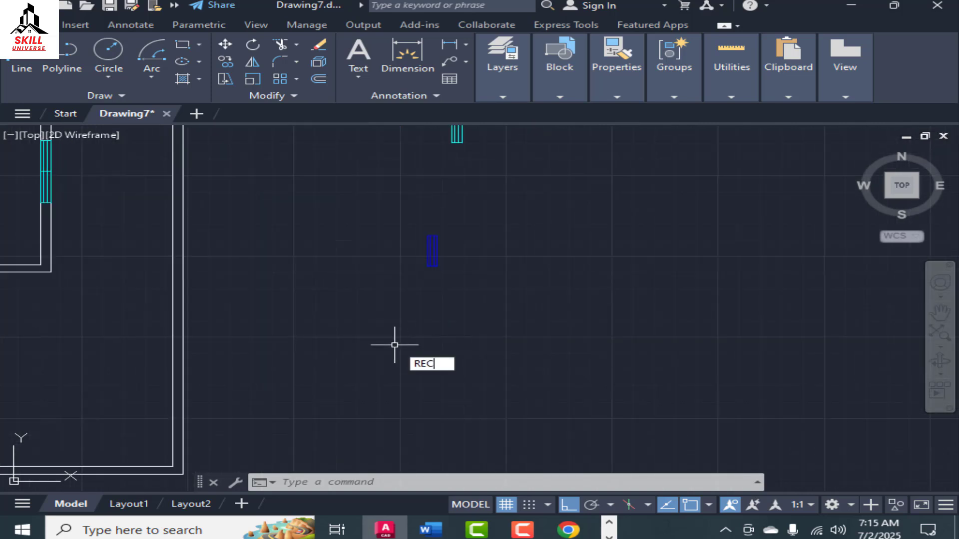
key(Return)
click(353, 336)
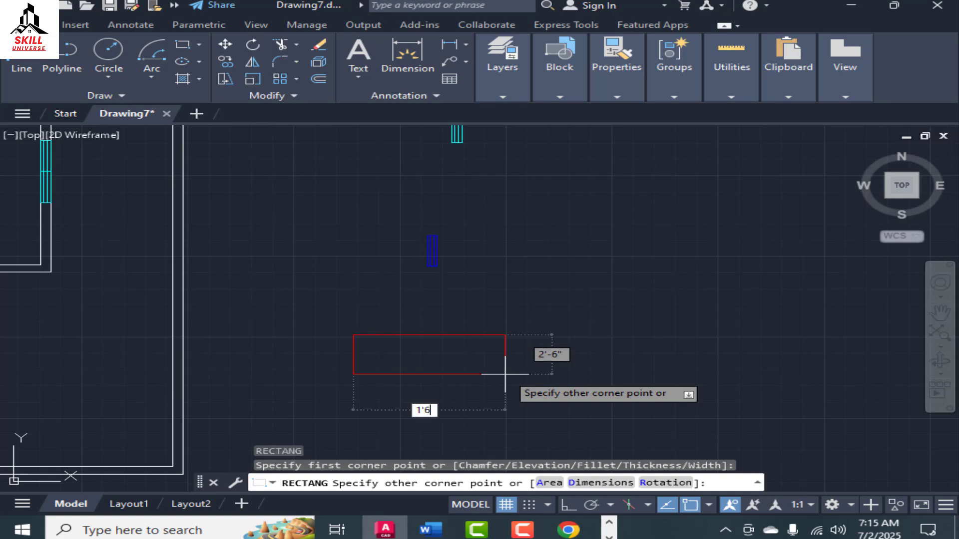
key(Tab)
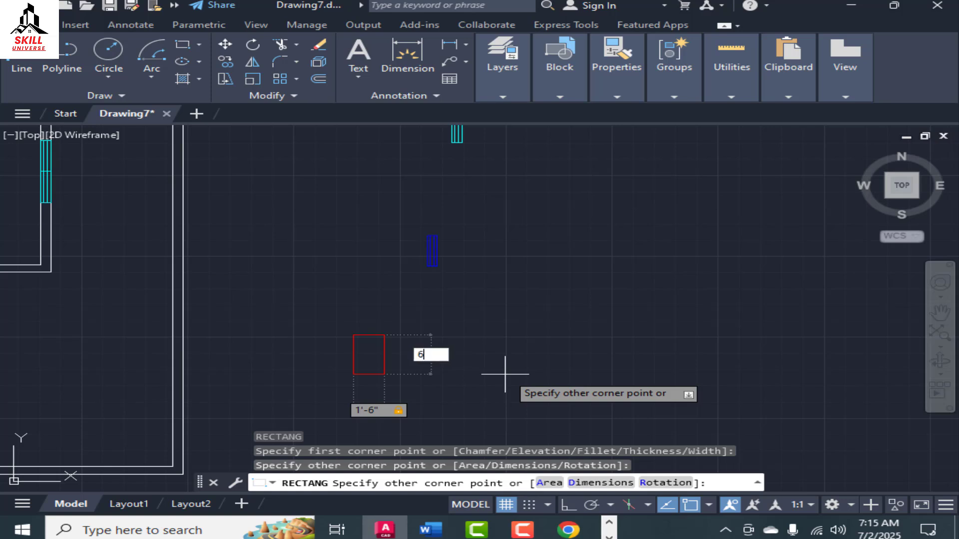
key(Return)
scroll(372, 352, up, 8)
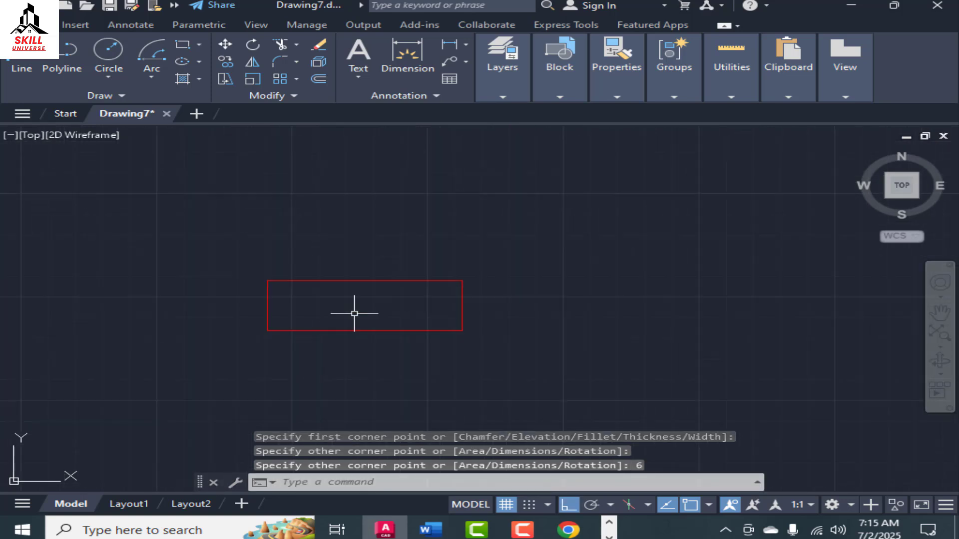
scroll(449, 267, down, 2)
scroll(433, 284, up, 4)
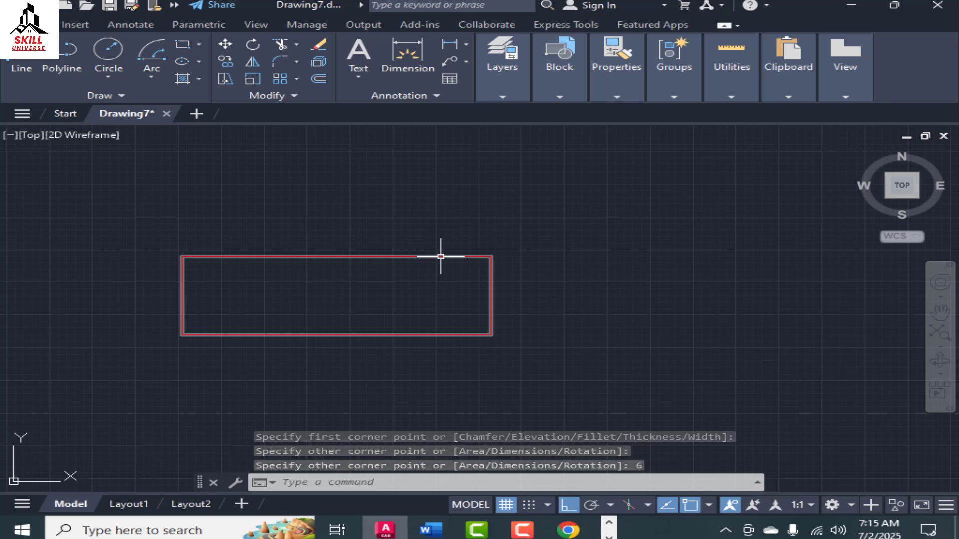
scroll(535, 246, down, 2)
scroll(470, 255, up, 2)
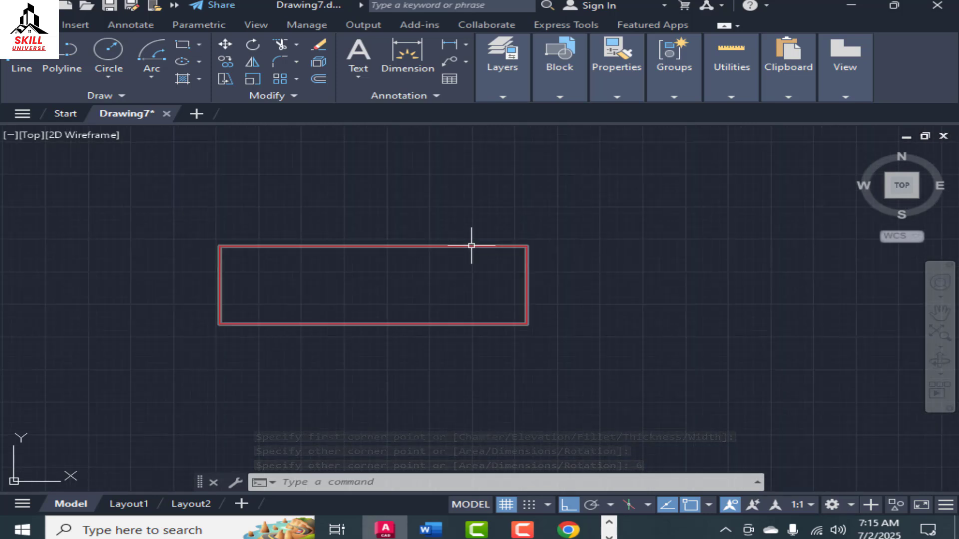
text(hatch)
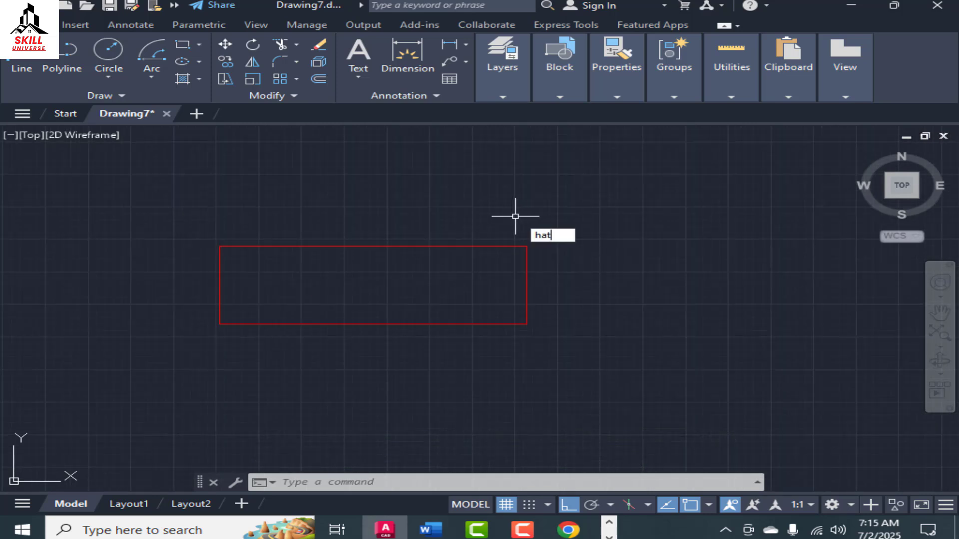
key(Return)
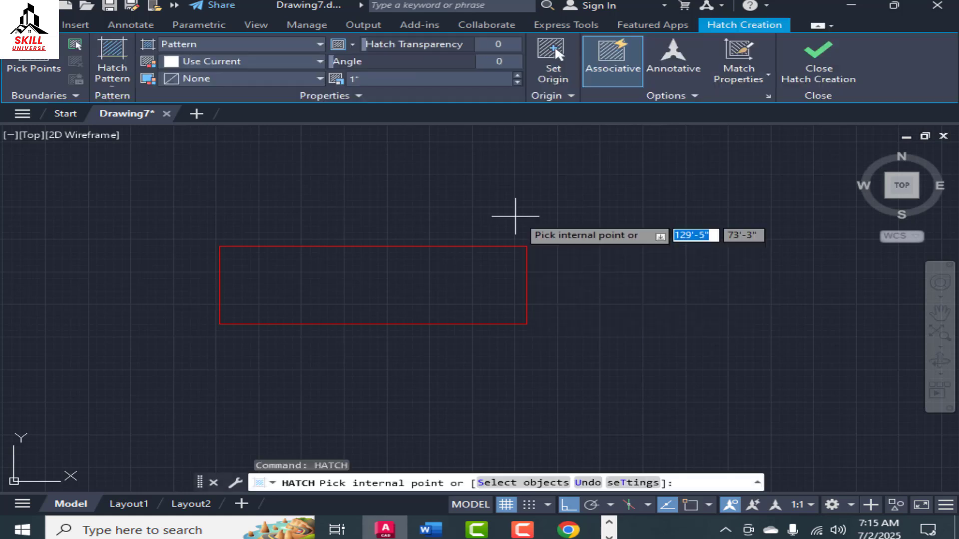
key(Escape)
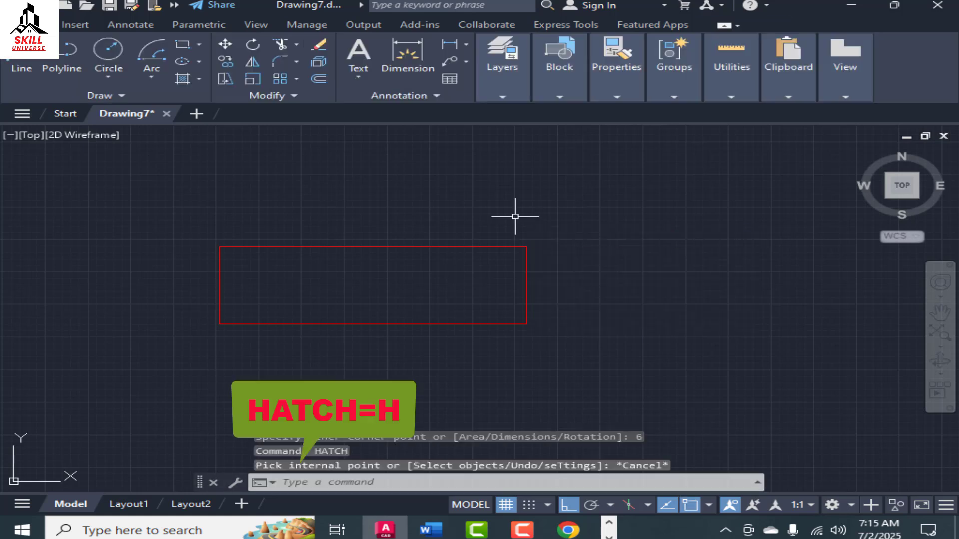
Fill the column rectangle with a Solid hatch using the ByLayer colour.
text(H)
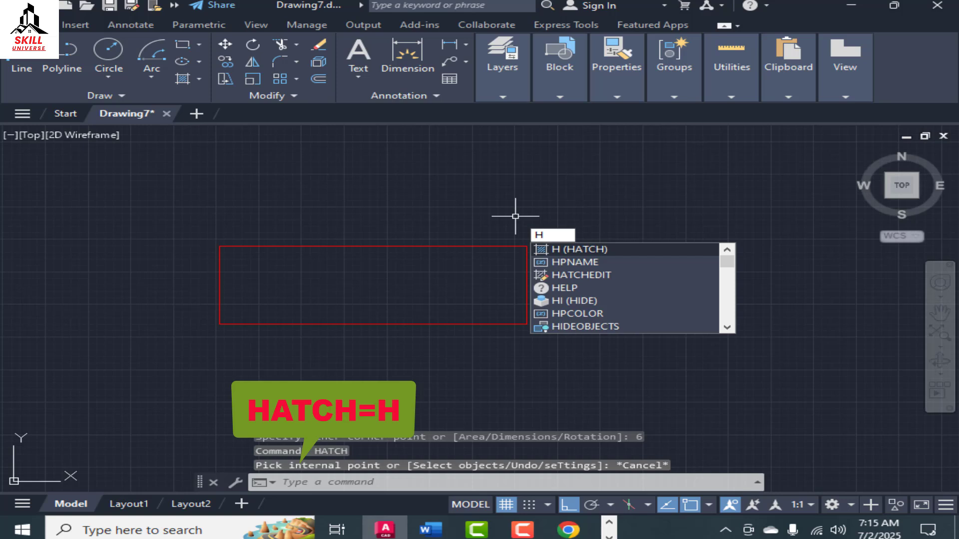
key(Return)
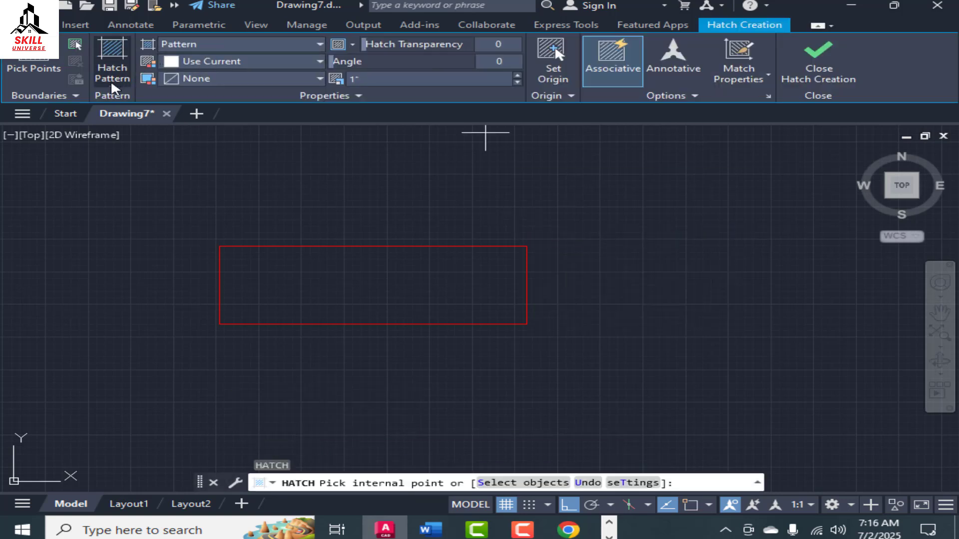
click(262, 45)
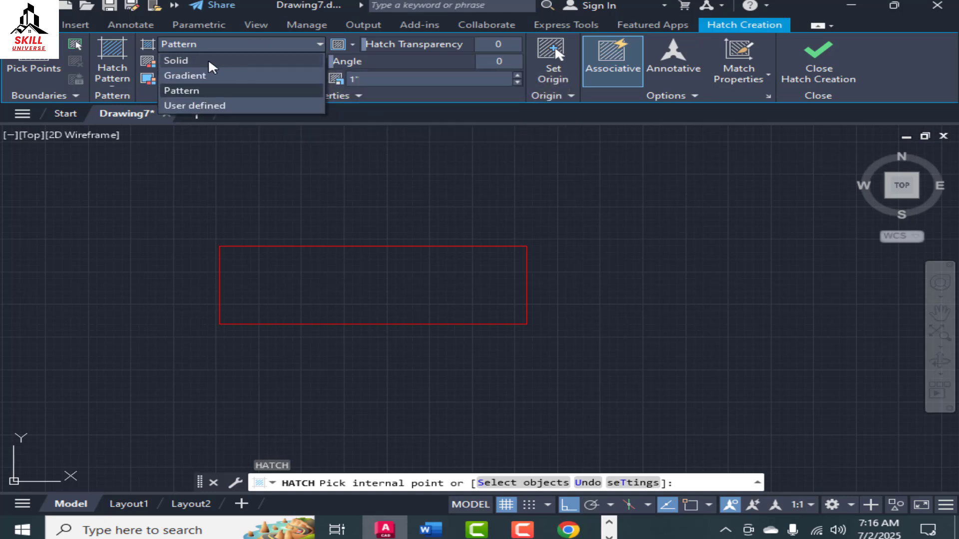
click(209, 61)
click(210, 62)
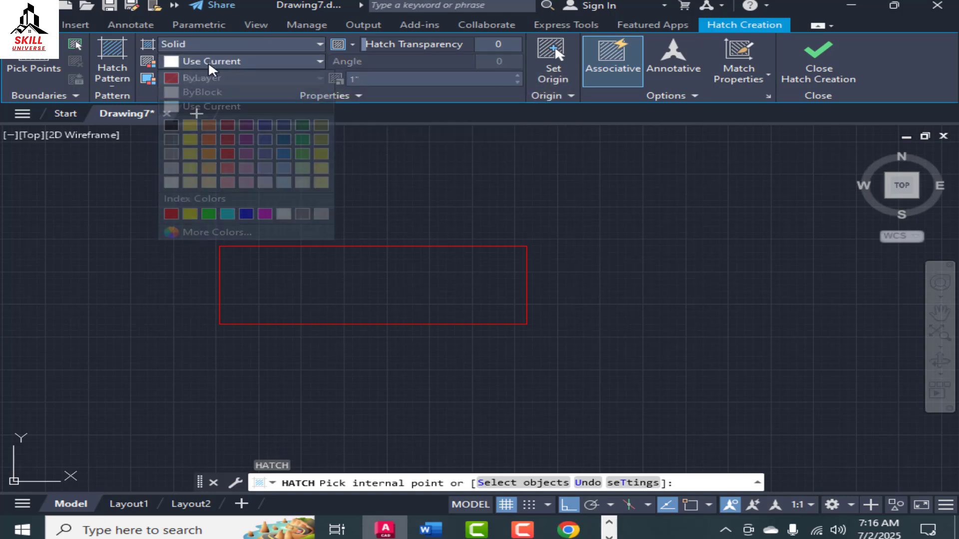
click(175, 80)
click(314, 302)
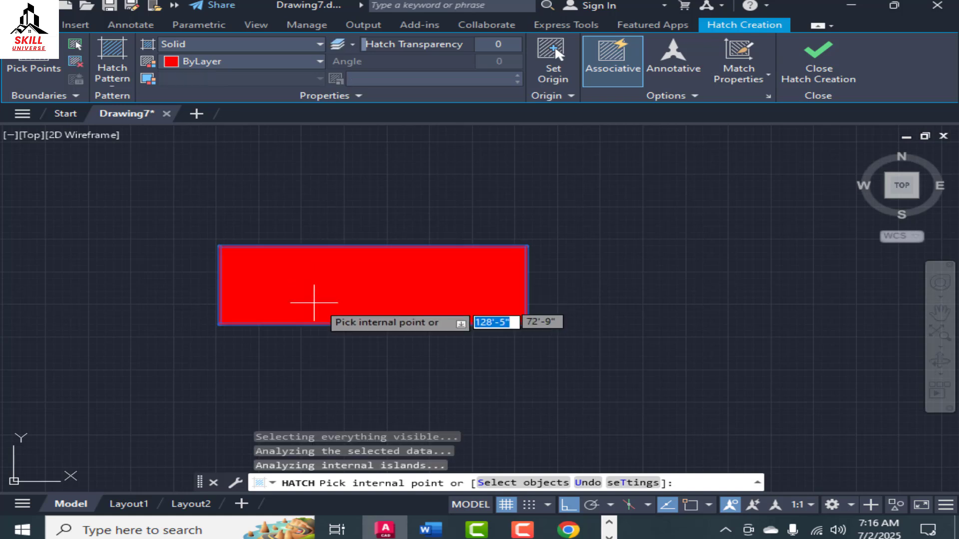
key(Escape)
Define the column rectangle and its hatch as a block named C, with its lower-right corner as the base point.
scroll(612, 239, down, 2)
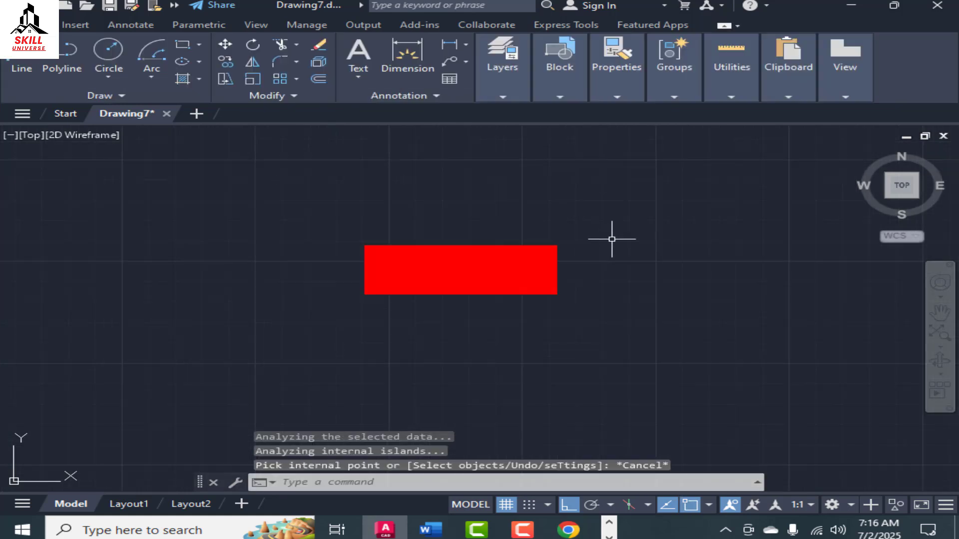
click(621, 214)
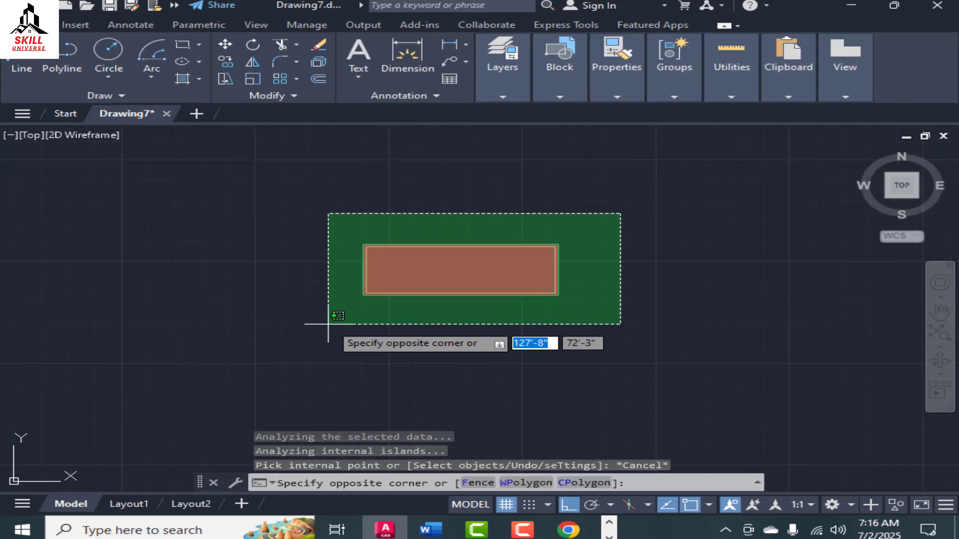
click(328, 324)
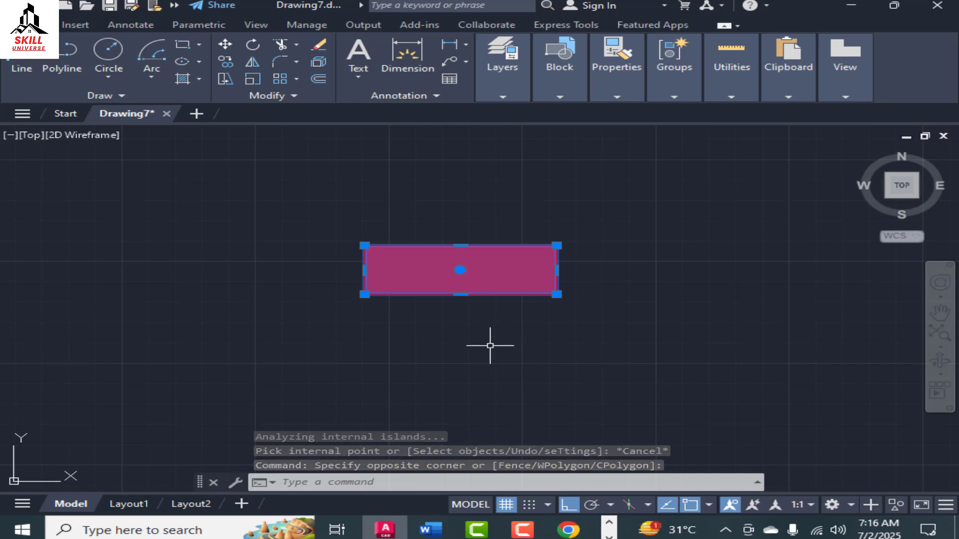
text(b)
key(Return)
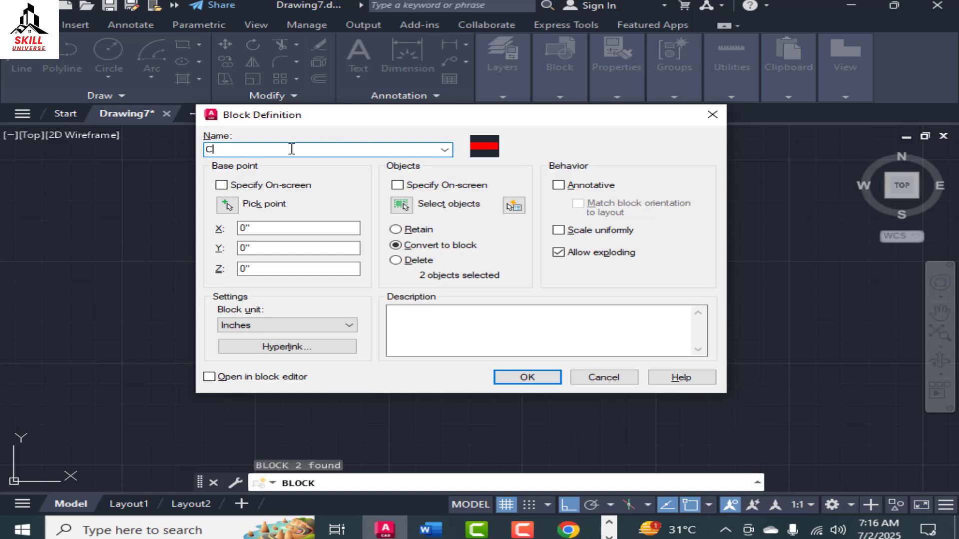
click(227, 205)
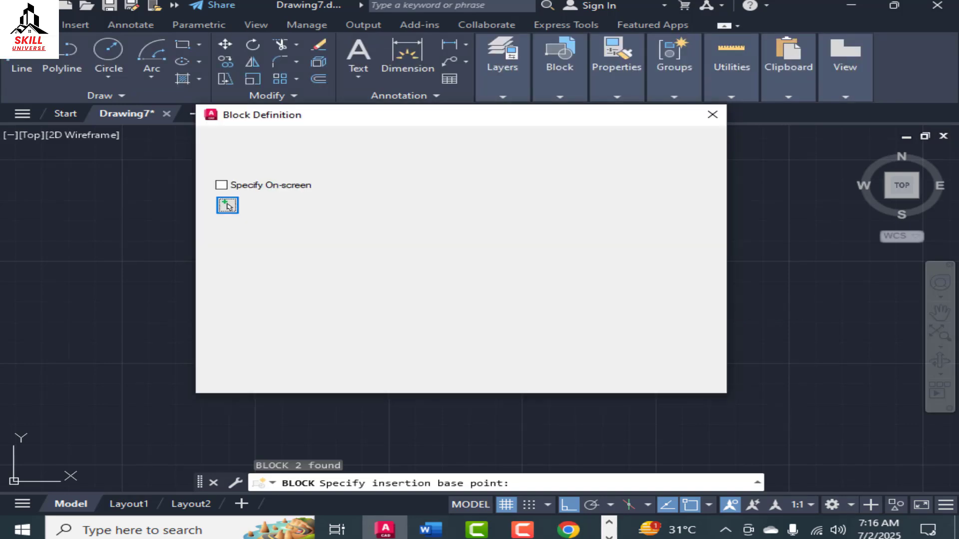
click(539, 377)
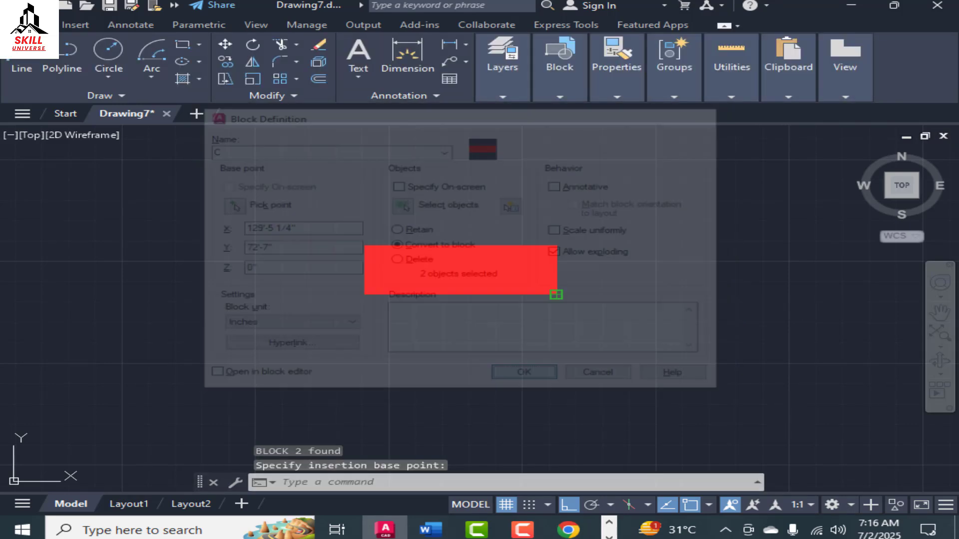
click(524, 275)
click(448, 291)
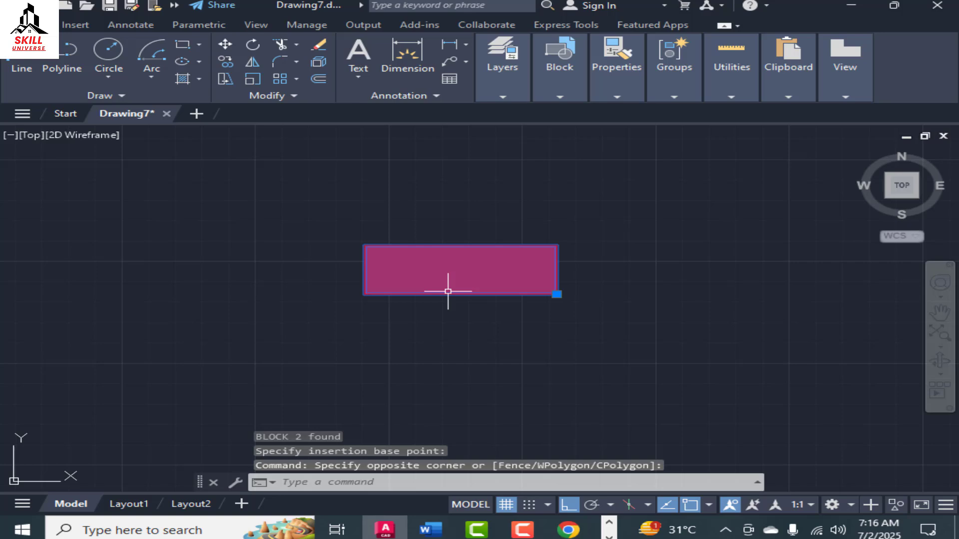
click(554, 294)
scroll(513, 228, down, 5)
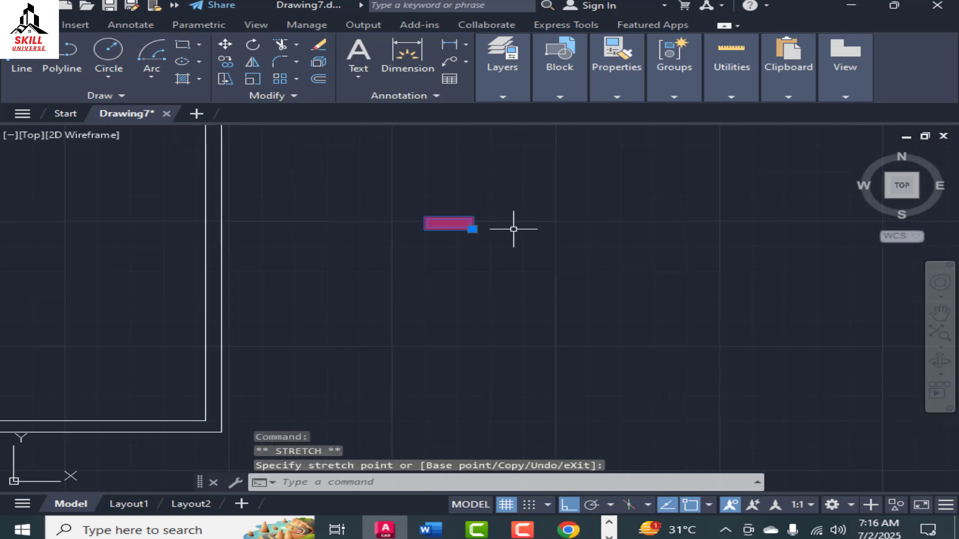
scroll(509, 222, up, 2)
key(Escape)
Examine the whole floor plan and its upper wall junctions for column positions.
scroll(508, 222, down, 4)
scroll(420, 275, down, 6)
scroll(285, 194, up, 4)
scroll(304, 293, down, 4)
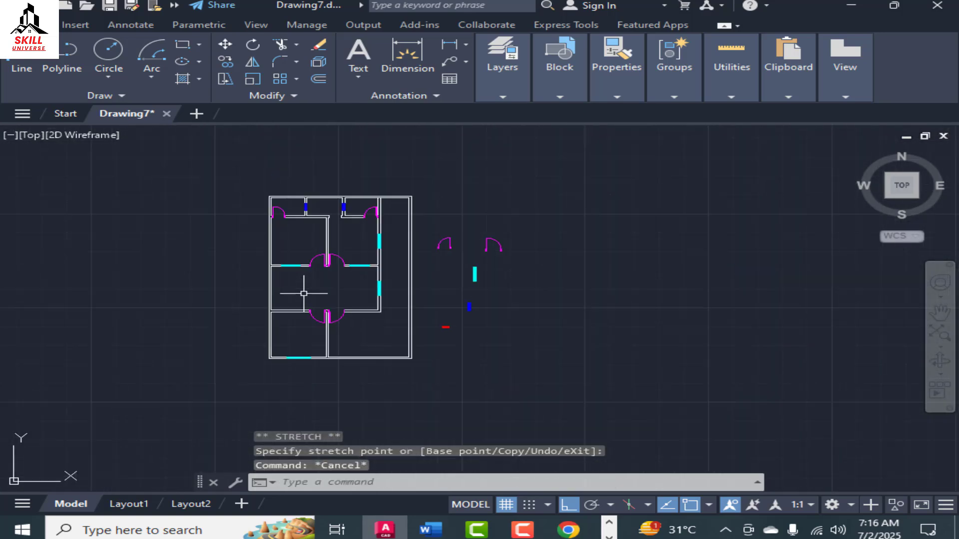
scroll(286, 198, up, 4)
scroll(299, 201, down, 3)
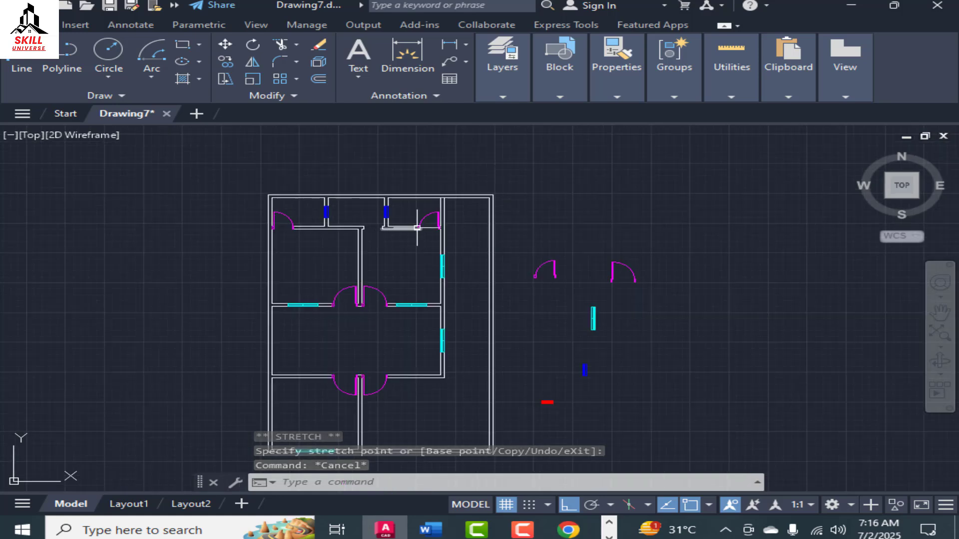
scroll(395, 200, up, 4)
scroll(234, 141, down, 1)
scroll(594, 403, down, 3)
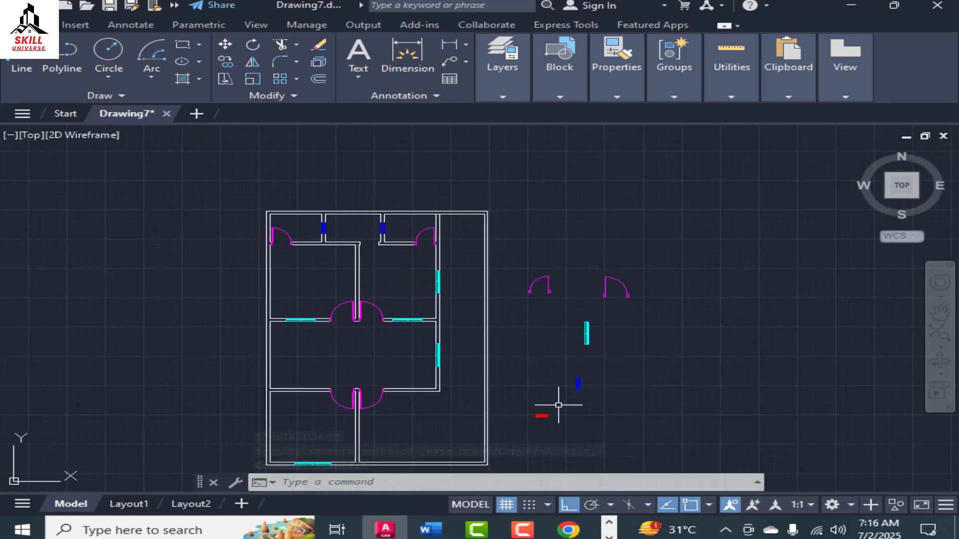
Copy the column block from its lower-left corner to the junction of the top wall and the right-hand ventilator wall.
scroll(549, 405, up, 5)
click(522, 424)
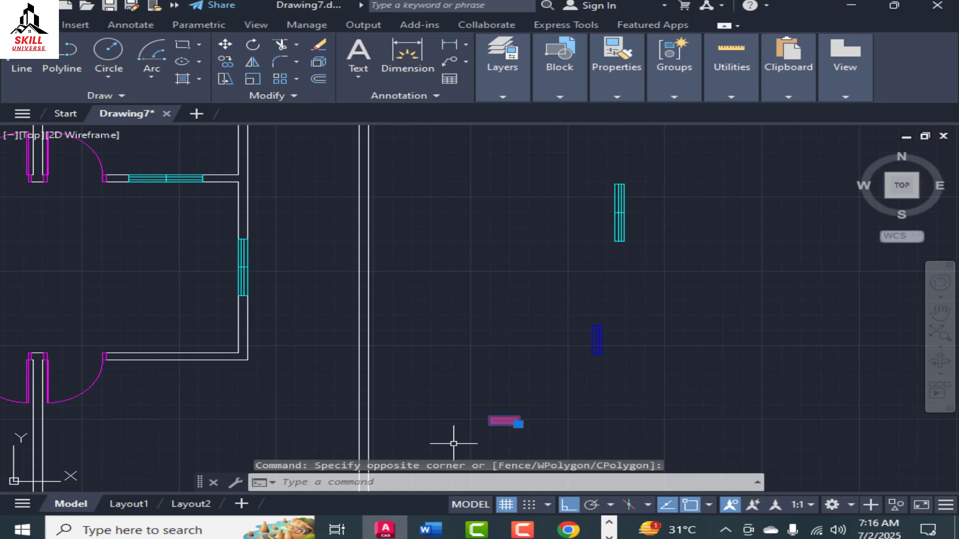
text(co)
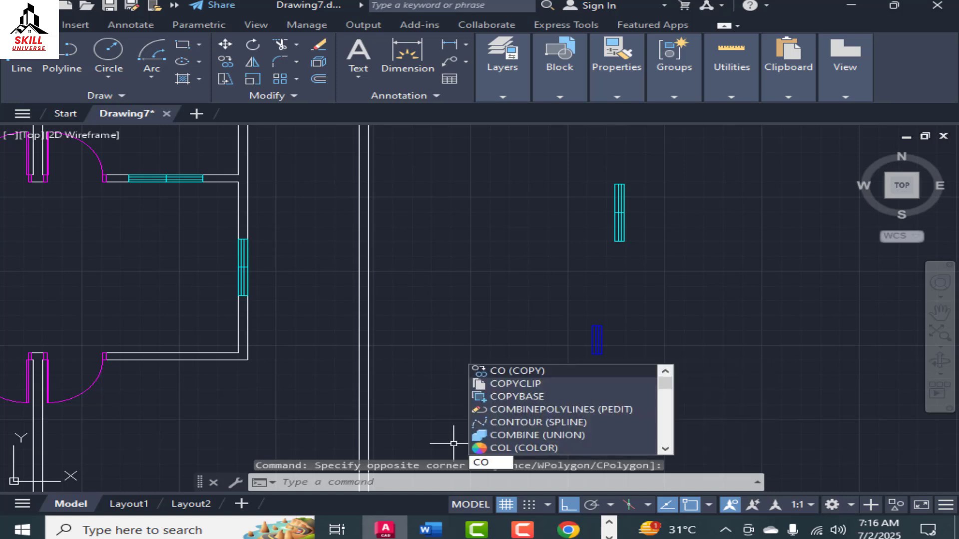
key(Return)
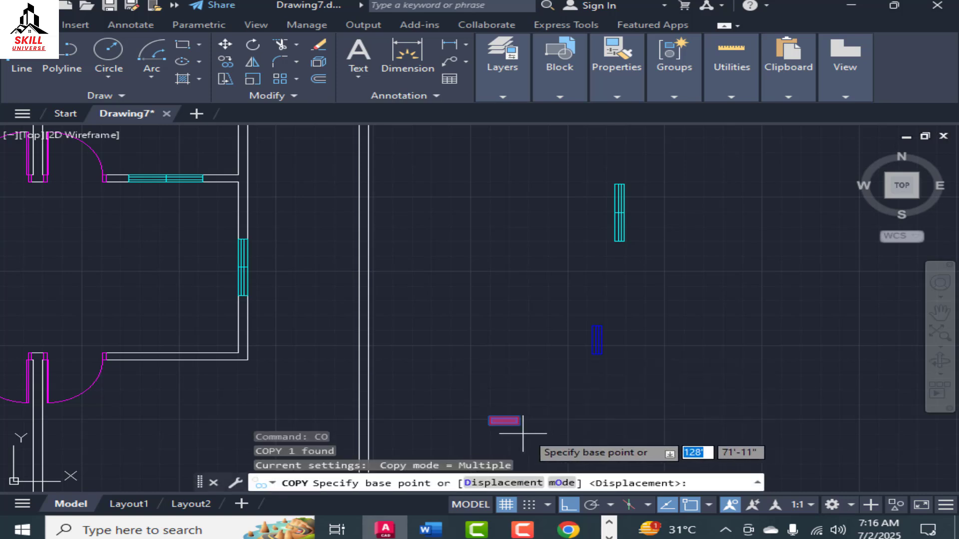
click(489, 424)
scroll(514, 314, down, 3)
scroll(514, 293, up, 2)
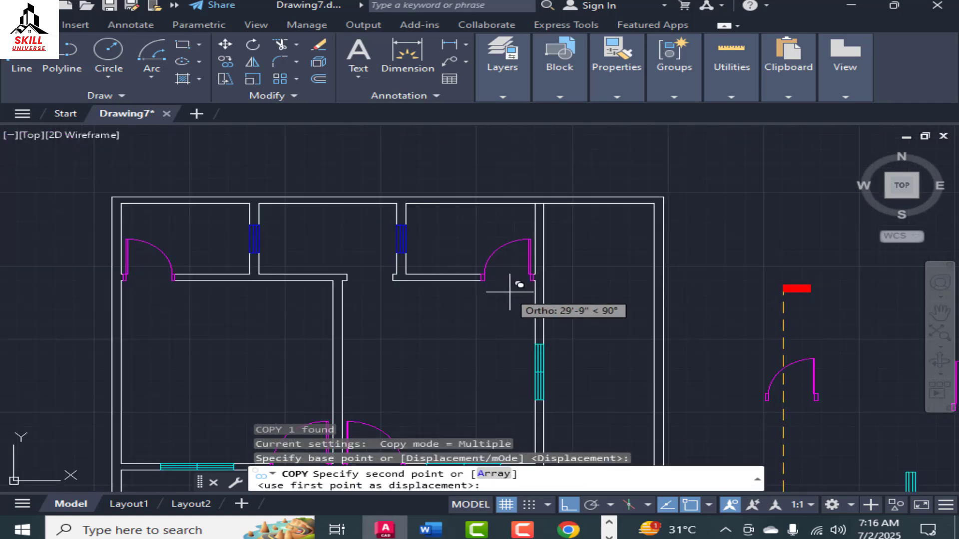
scroll(574, 200, up, 4)
scroll(338, 208, down, 4)
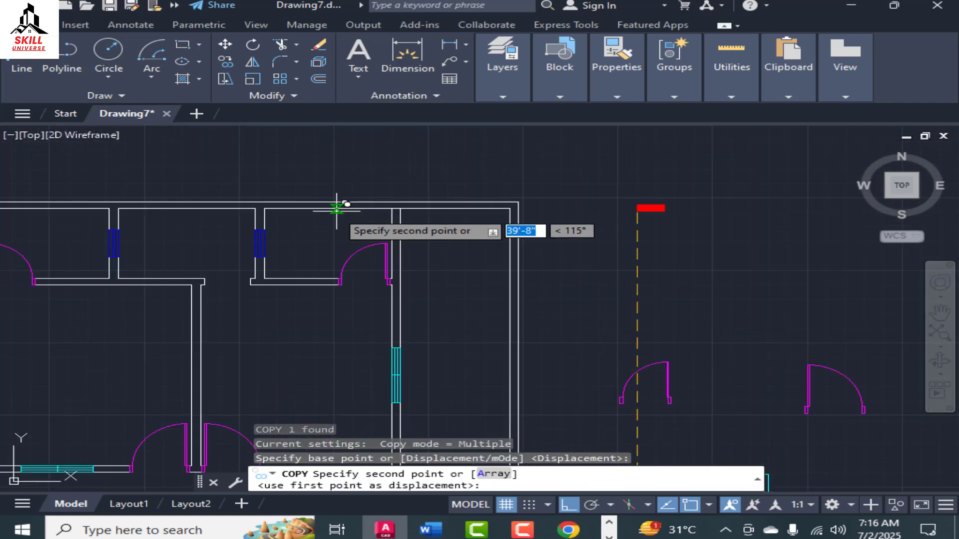
scroll(376, 213, down, 2)
scroll(336, 214, up, 5)
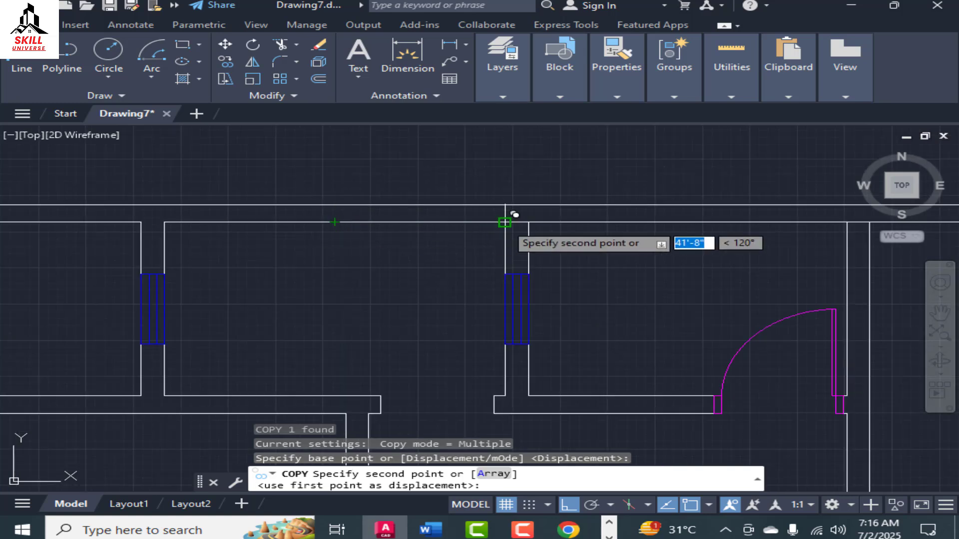
click(504, 222)
scroll(434, 247, down, 2)
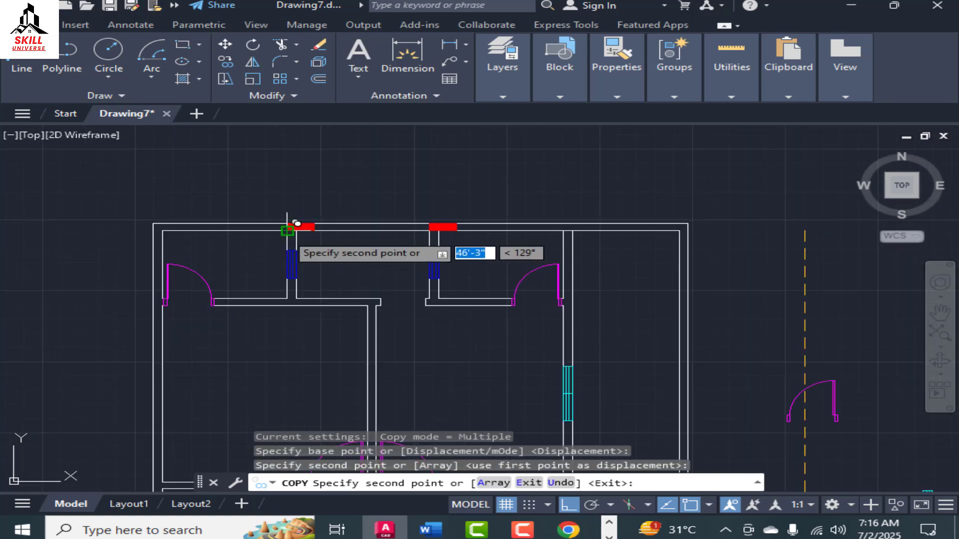
Place another column copy where the left-hand ventilator wall meets the top wall, and finish copying.
click(287, 221)
scroll(319, 220, down, 3)
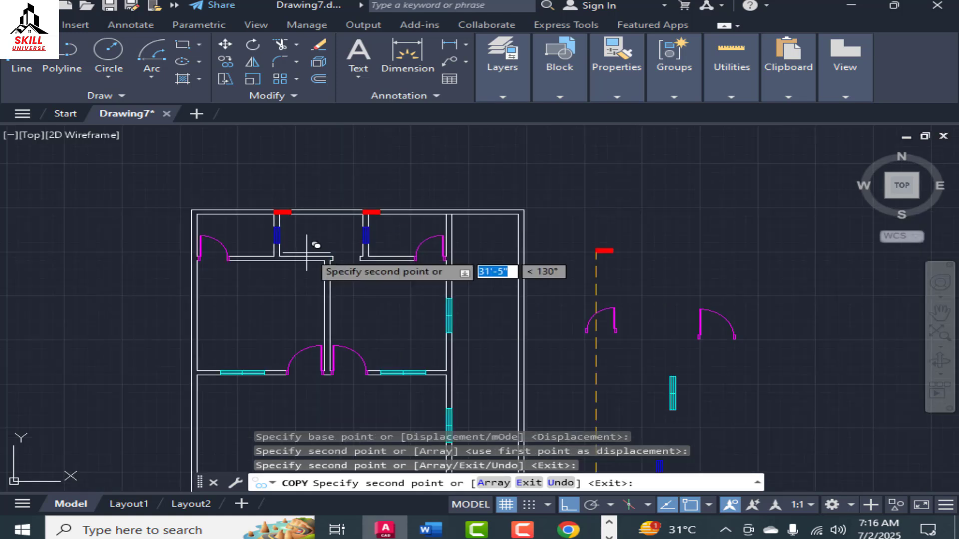
scroll(454, 225, up, 2)
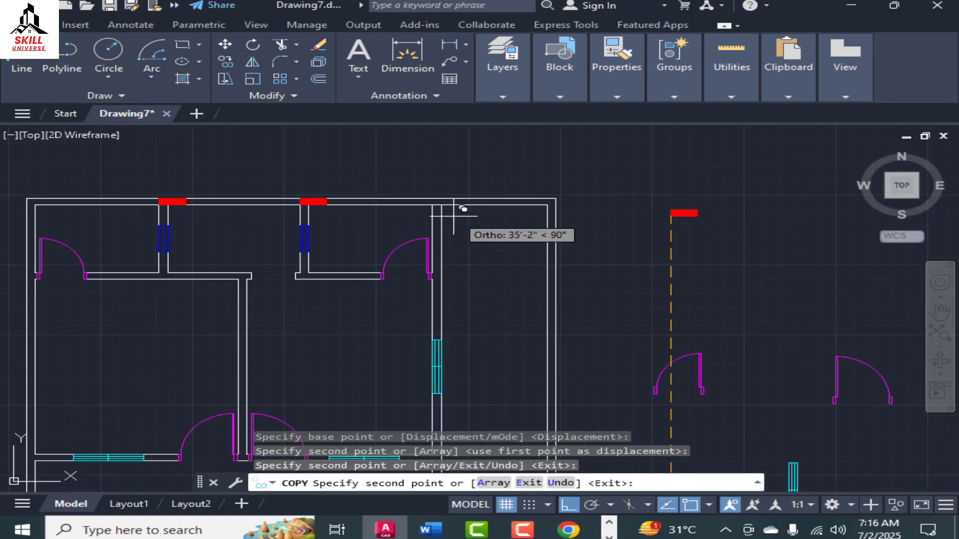
scroll(450, 230, up, 2)
key(Escape)
Examine the plan's upper-right corner and bottom wall junctions to see where the wall lines need closing for columns.
scroll(499, 260, down, 3)
scroll(488, 235, up, 3)
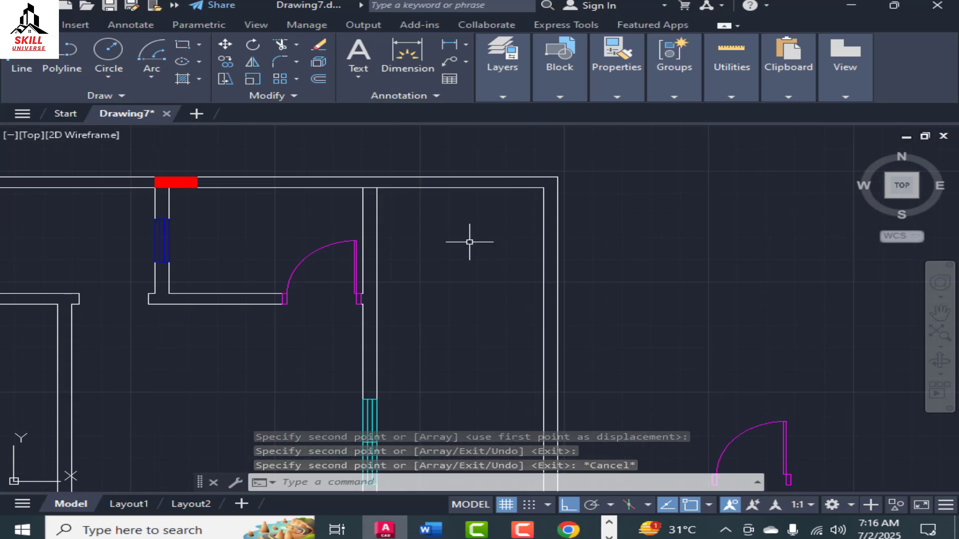
scroll(420, 171, up, 4)
scroll(535, 181, down, 4)
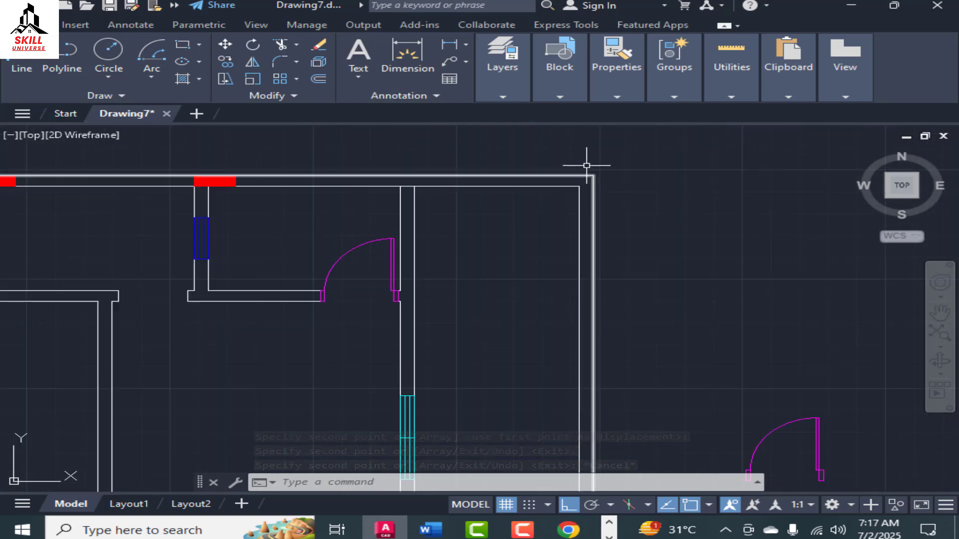
scroll(574, 312, down, 5)
scroll(499, 260, up, 5)
scroll(469, 231, up, 4)
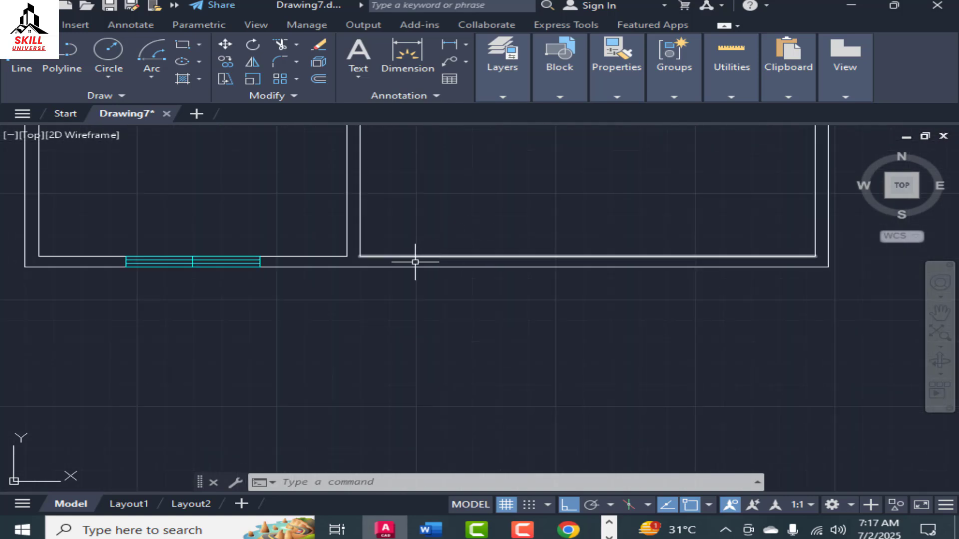
scroll(418, 261, down, 4)
scroll(492, 224, down, 4)
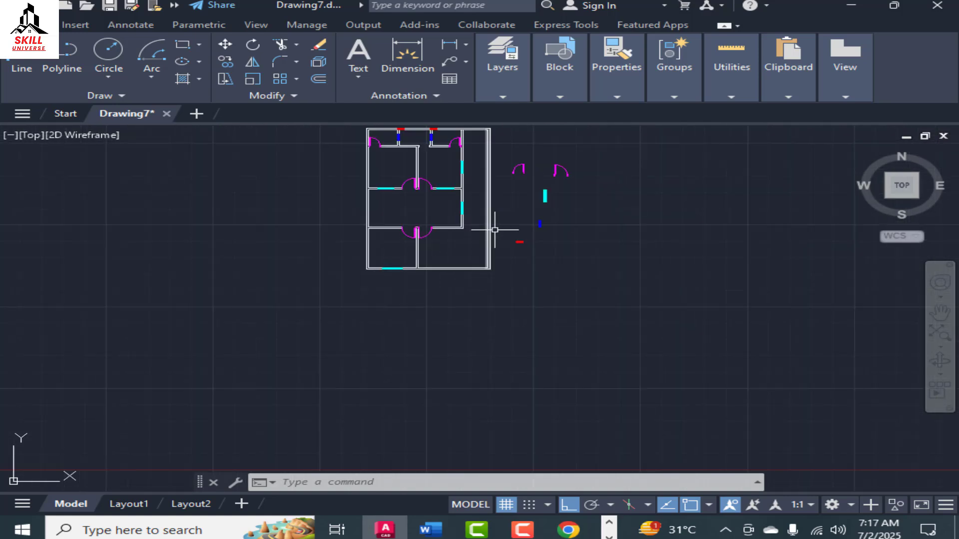
scroll(466, 252, up, 3)
scroll(465, 269, down, 2)
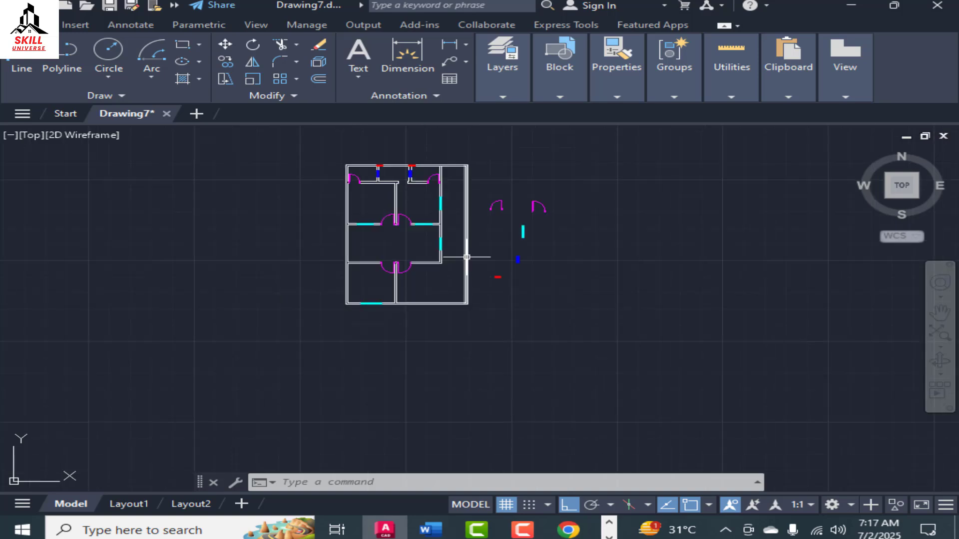
Extend the outer face line of the right-hand room wall up to the outer line of the top wall.
scroll(444, 175, up, 5)
scroll(433, 199, down, 1)
scroll(417, 168, up, 2)
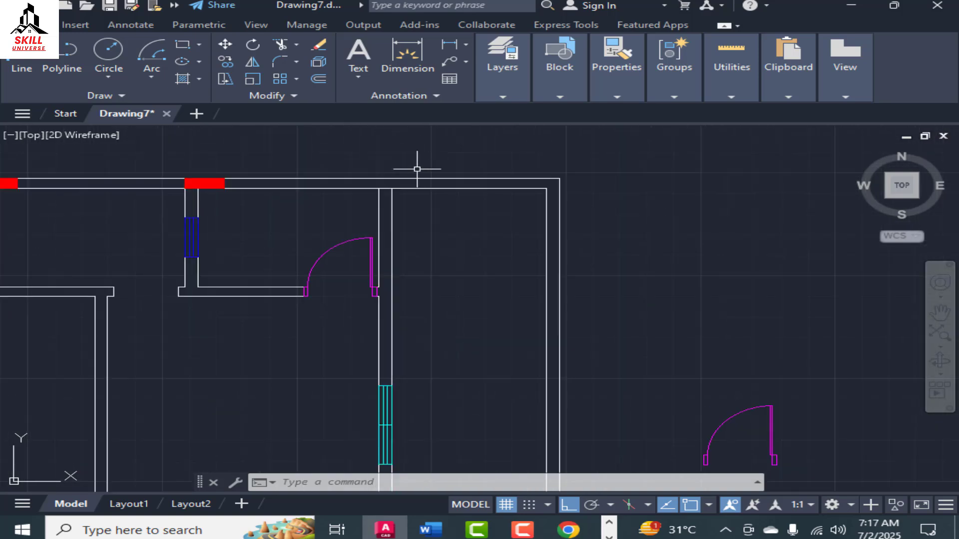
text(E)
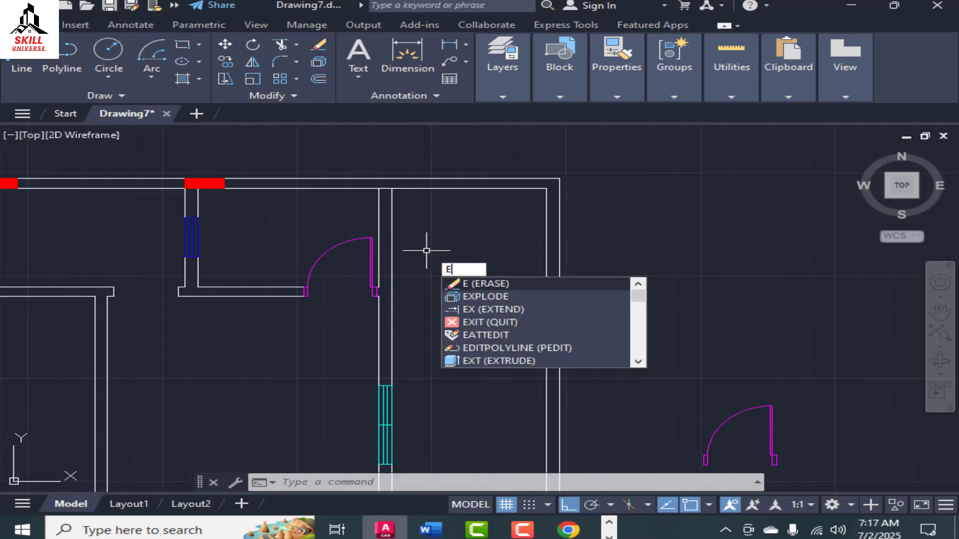
text(x)
key(Return)
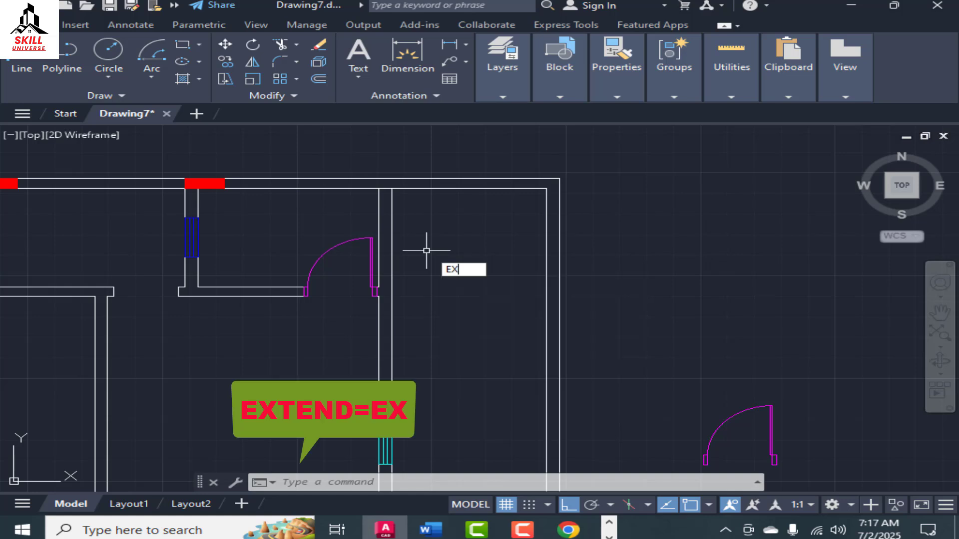
scroll(393, 198, up, 4)
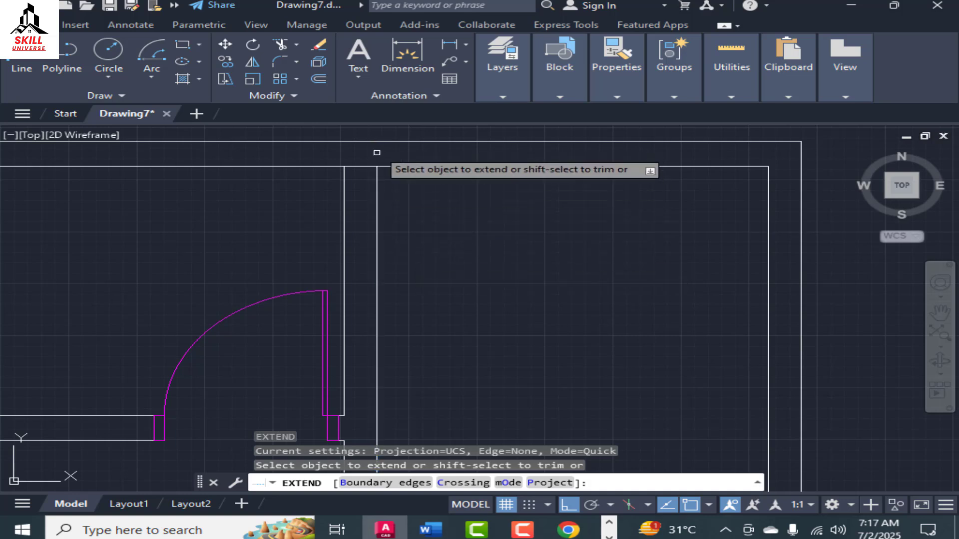
scroll(376, 150, up, 2)
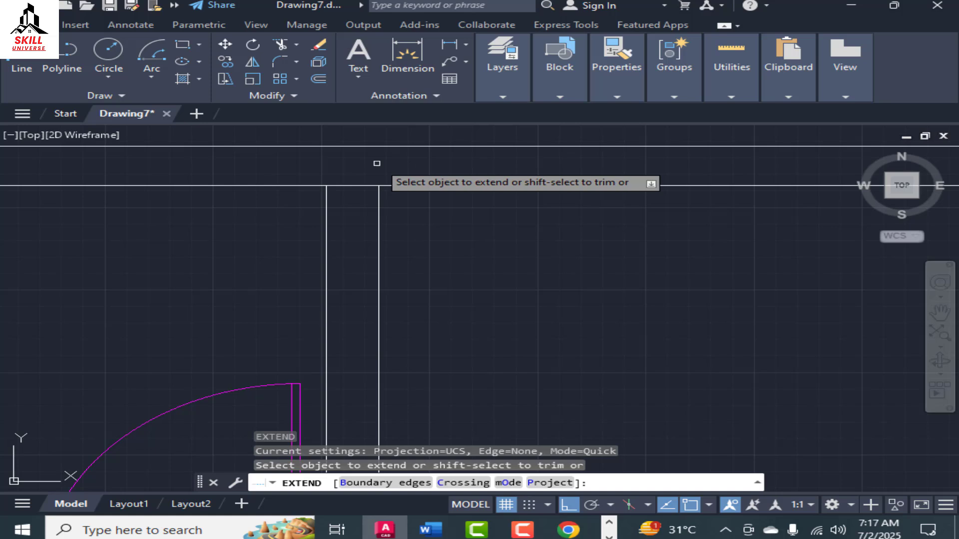
click(377, 207)
scroll(447, 251, down, 2)
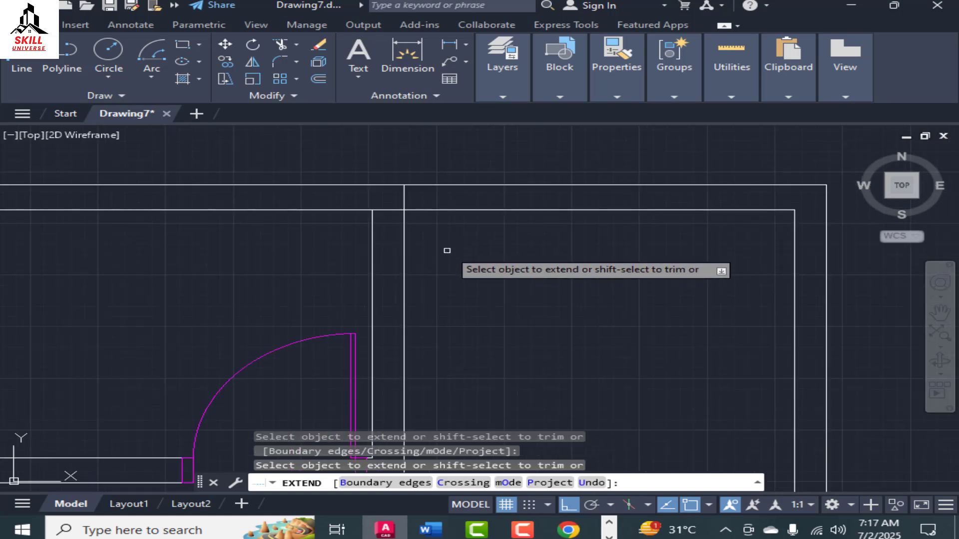
key(Escape)
Trim the top wall's inner line between the two face lines of the right-hand room wall.
text(tr)
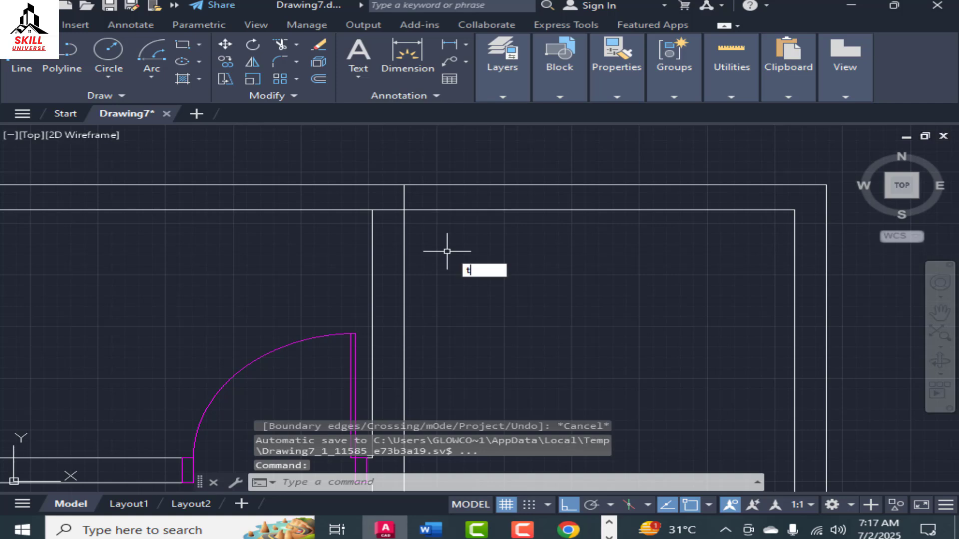
key(Return)
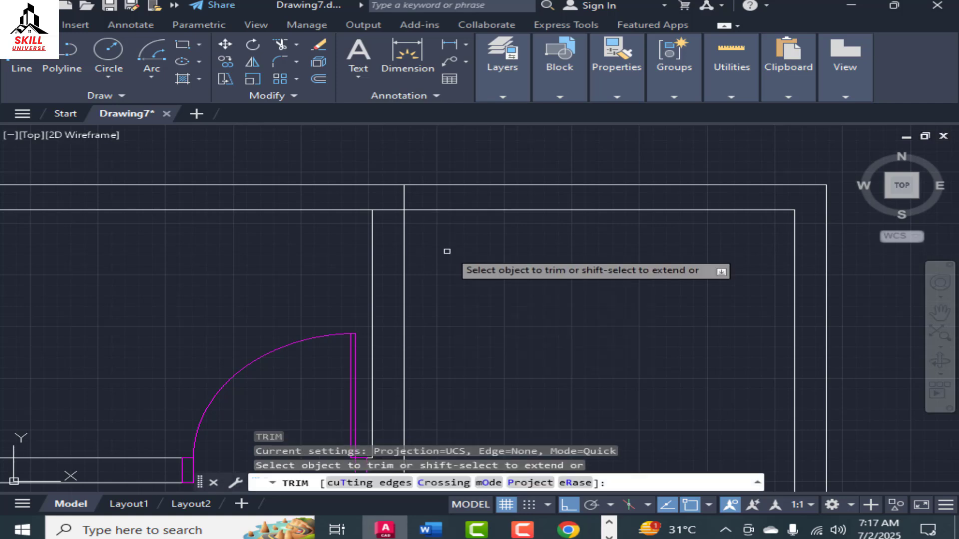
click(388, 209)
scroll(486, 168, down, 4)
scroll(460, 396, up, 5)
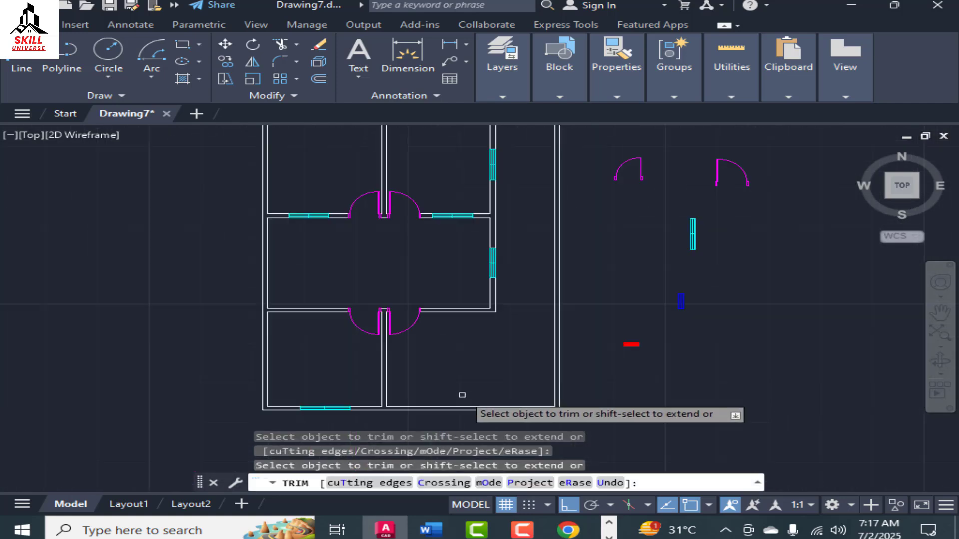
key(Escape)
Extend the right face line of the lower partition wall down to the outer line of the bottom wall.
scroll(388, 409, up, 5)
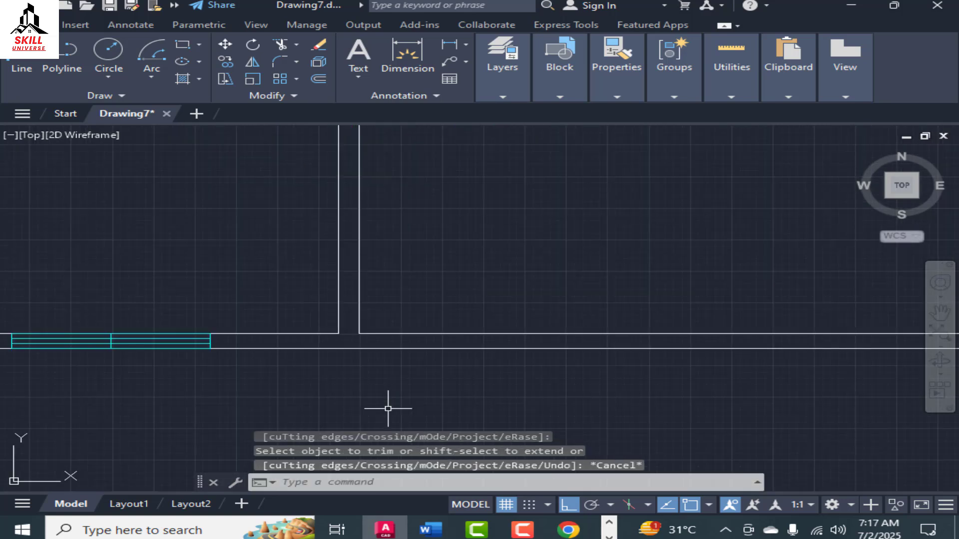
key(Return)
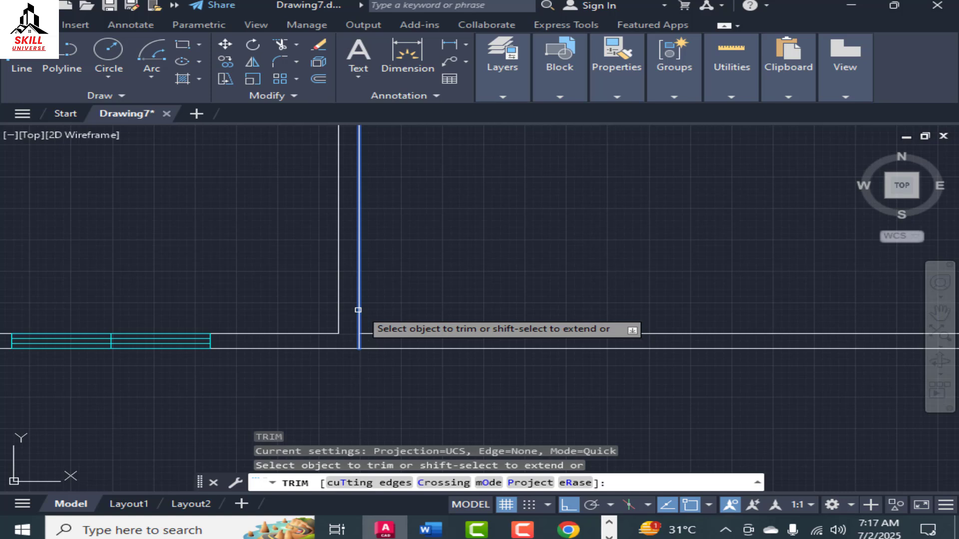
click(358, 310)
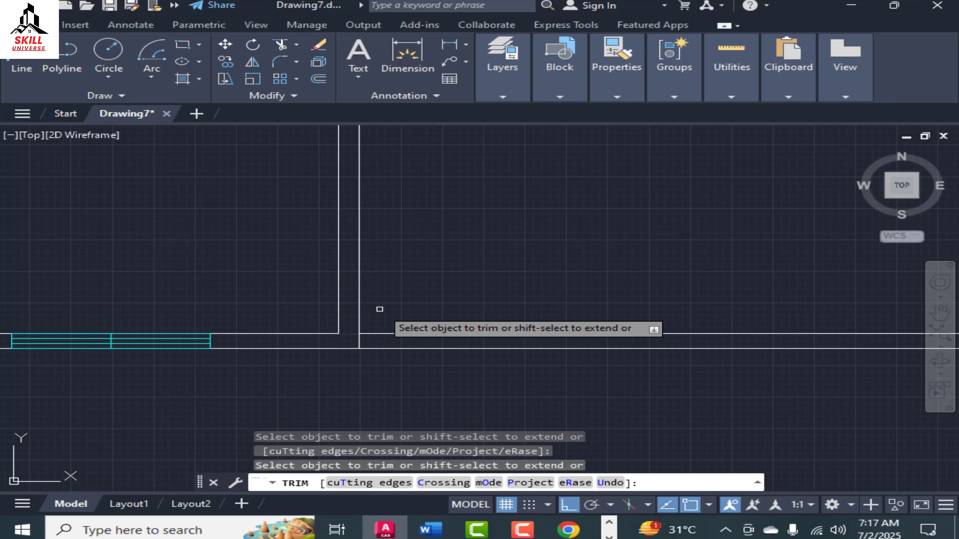
key(Escape)
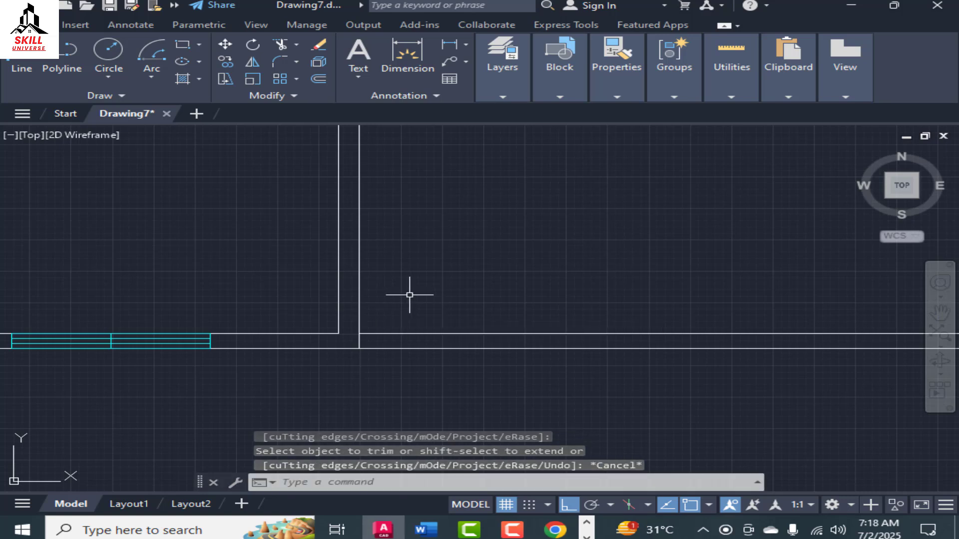
text(EX)
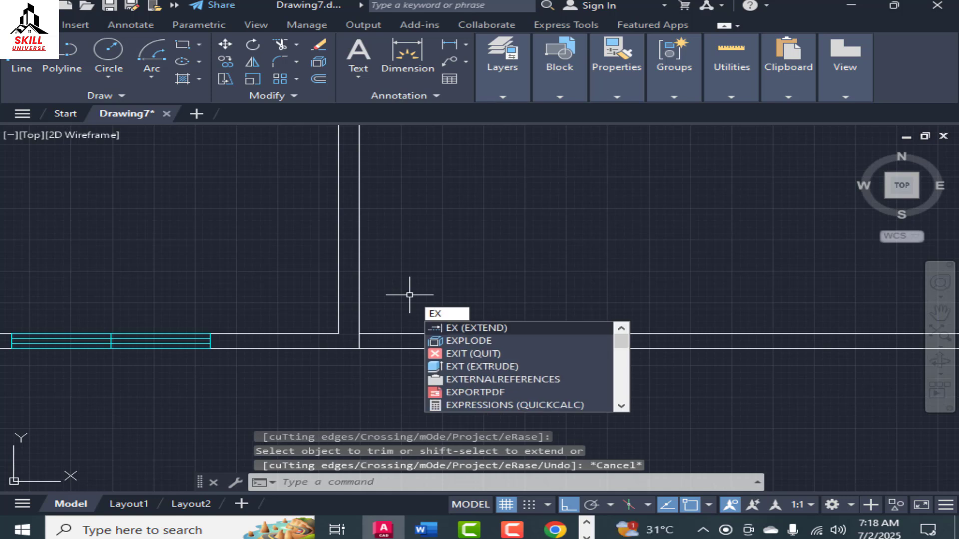
key(Return)
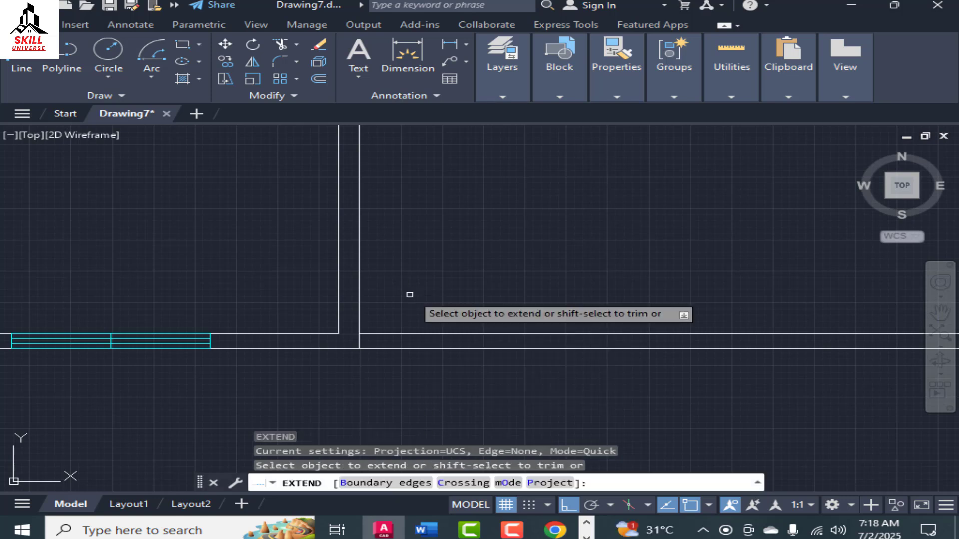
scroll(445, 312, down, 5)
scroll(460, 275, down, 3)
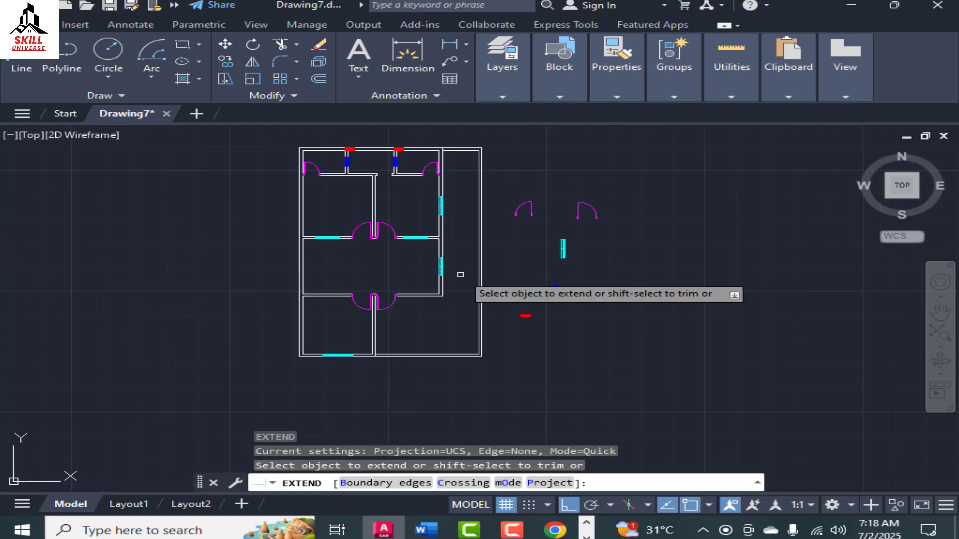
scroll(458, 141, up, 2)
scroll(443, 149, up, 2)
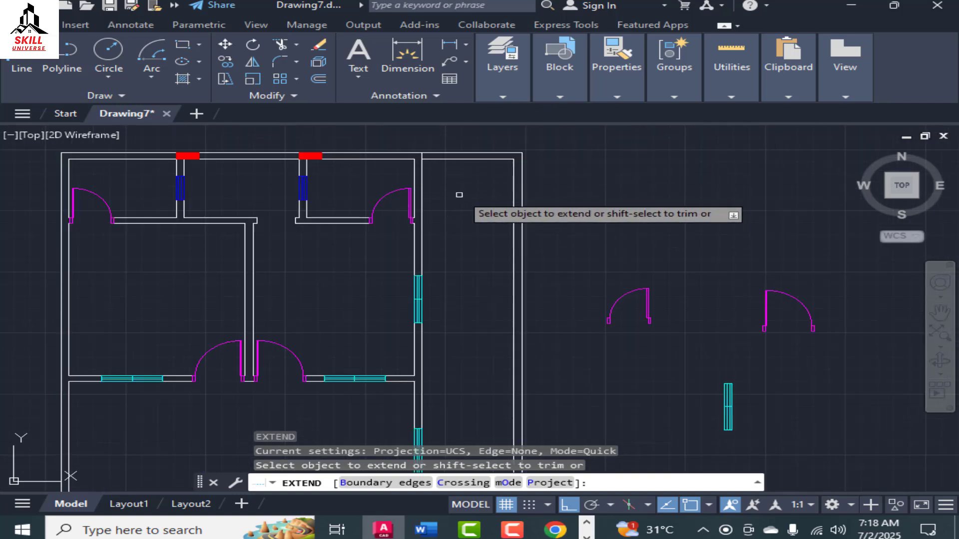
scroll(462, 195, down, 2)
scroll(439, 324, up, 3)
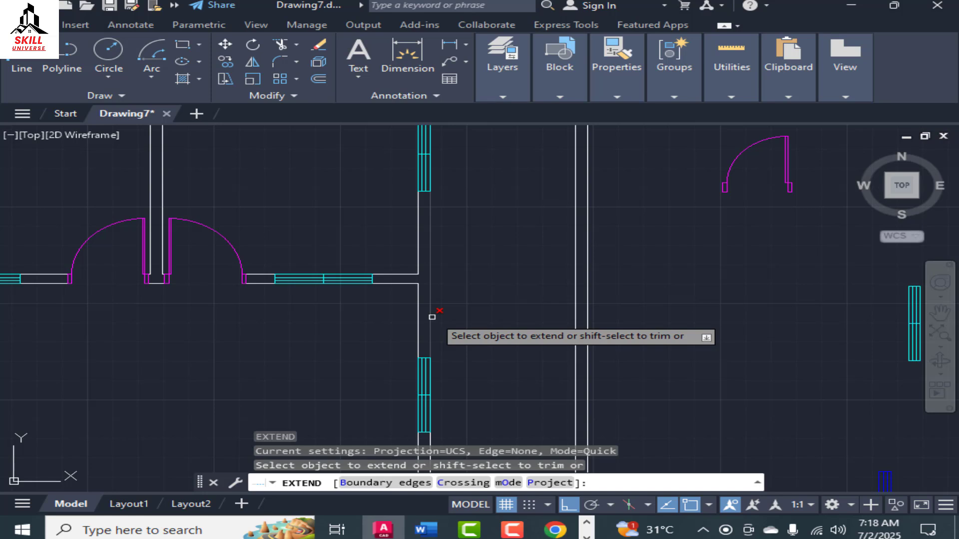
key(Escape)
Move the red column block at the top wall's first small partition 6" left to centre it on the partition.
scroll(484, 253, down, 5)
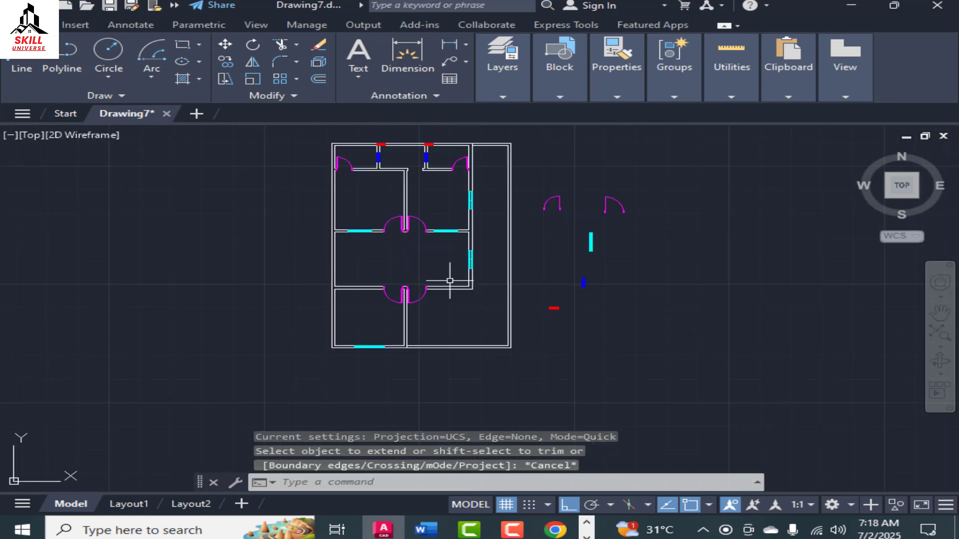
scroll(449, 274, up, 4)
scroll(417, 346, down, 4)
scroll(406, 253, up, 4)
scroll(428, 247, down, 3)
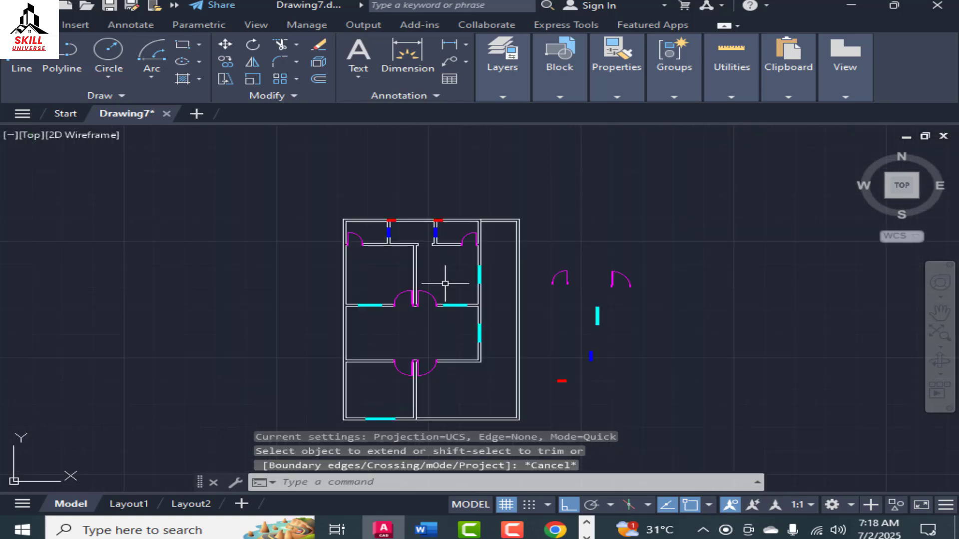
scroll(394, 220, up, 6)
scroll(393, 220, up, 4)
click(344, 225)
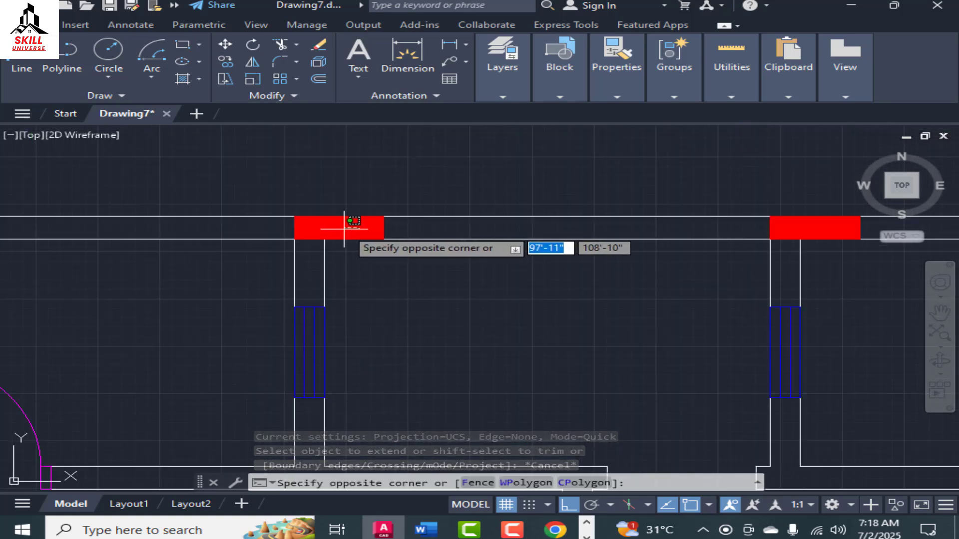
scroll(449, 193, down, 2)
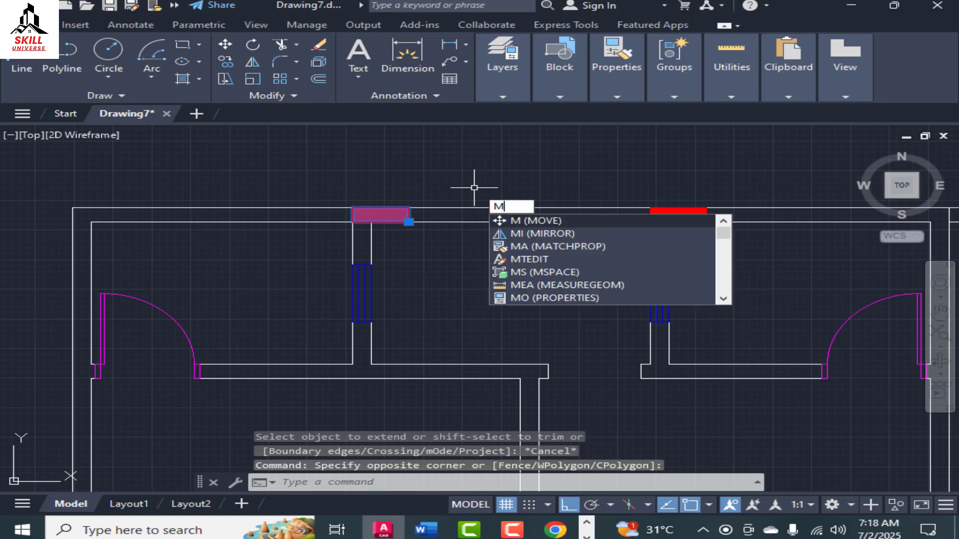
key(Return)
scroll(437, 216, up, 3)
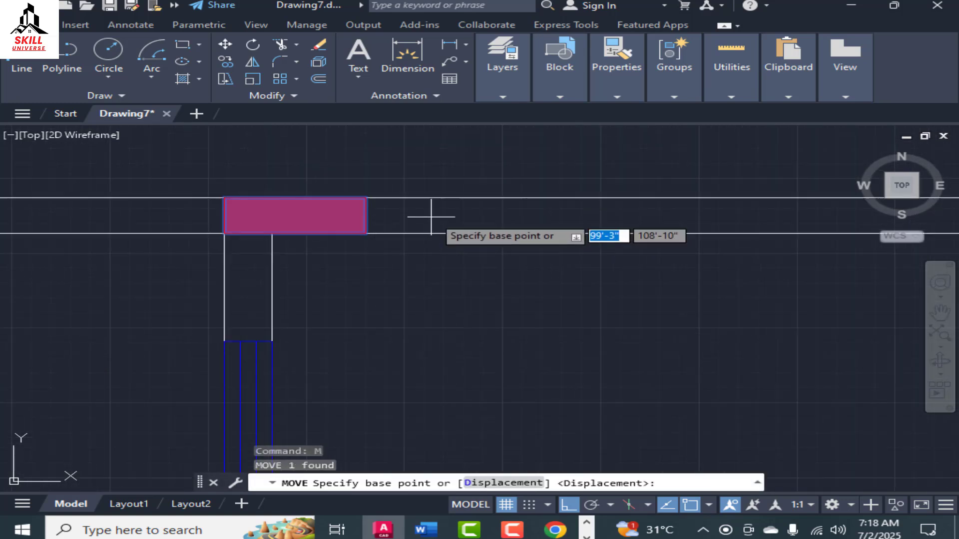
click(370, 227)
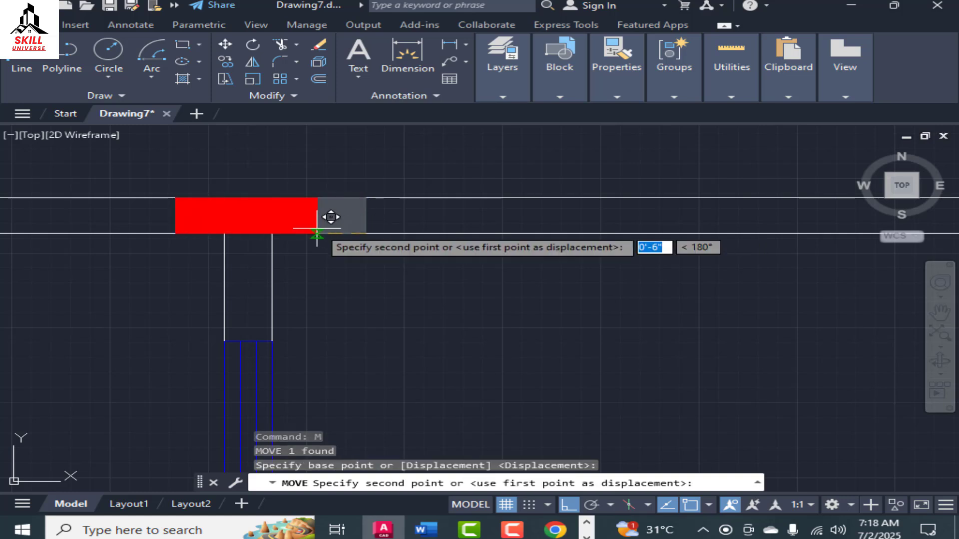
click(322, 216)
scroll(417, 190, down, 5)
Move the column block at the top wall's second small partition left to centre it on that partition.
scroll(567, 188, up, 4)
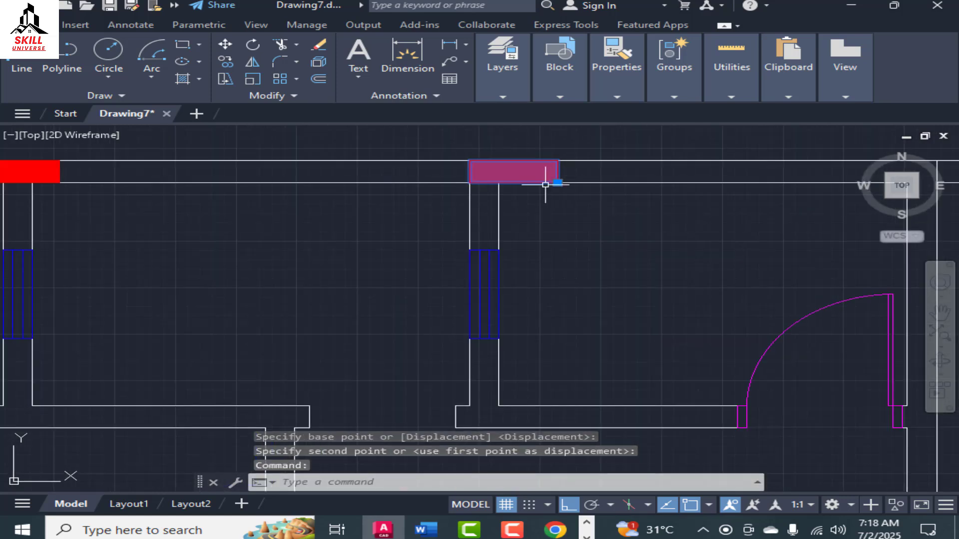
click(557, 183)
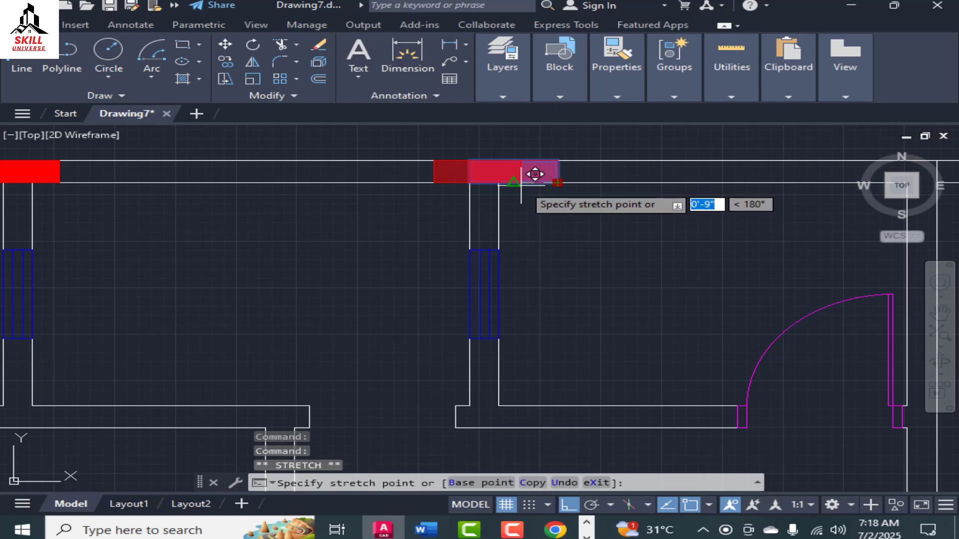
click(524, 182)
scroll(368, 192, down, 6)
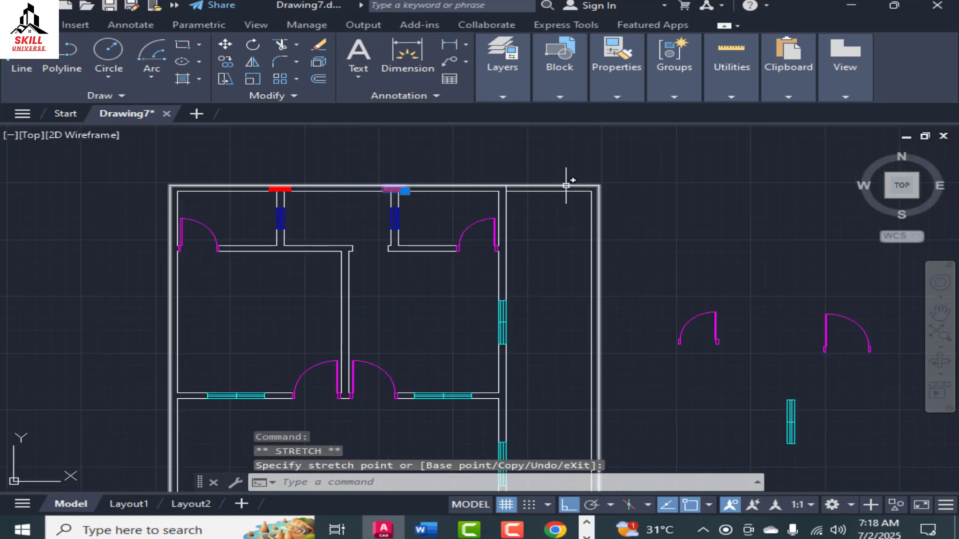
Rotate the spare red column block beside the plan by 270° about its lower-right corner.
scroll(567, 187, up, 4)
scroll(385, 175, down, 10)
scroll(504, 317, up, 2)
scroll(390, 247, up, 8)
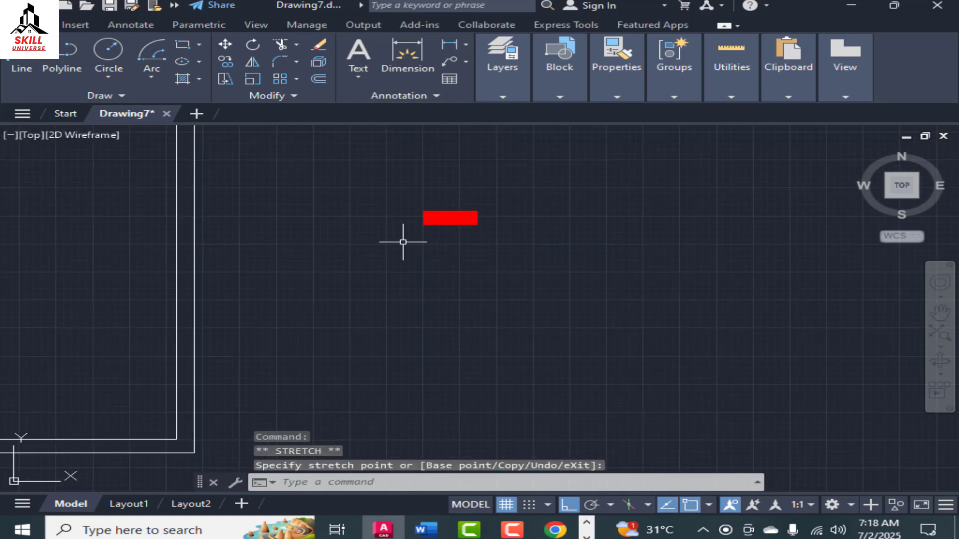
click(451, 223)
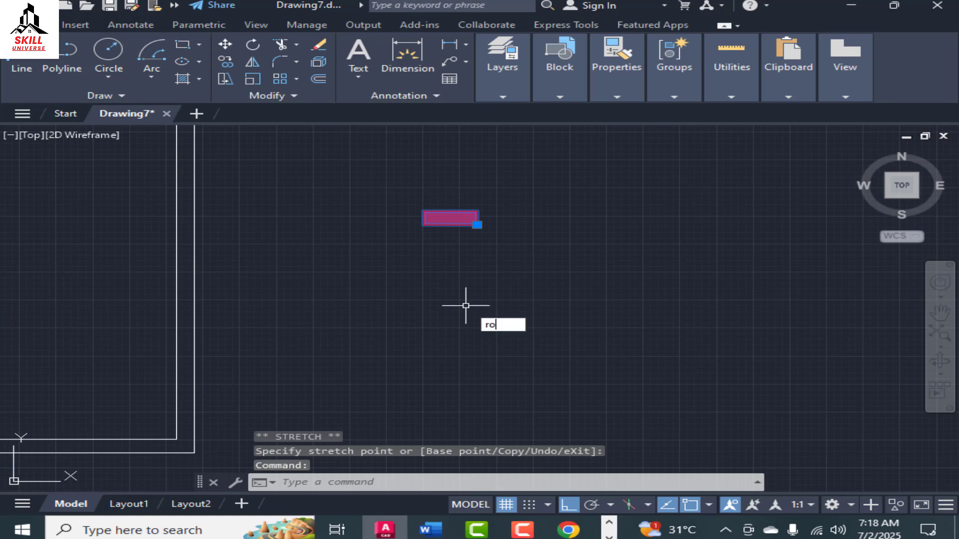
key(Return)
click(477, 224)
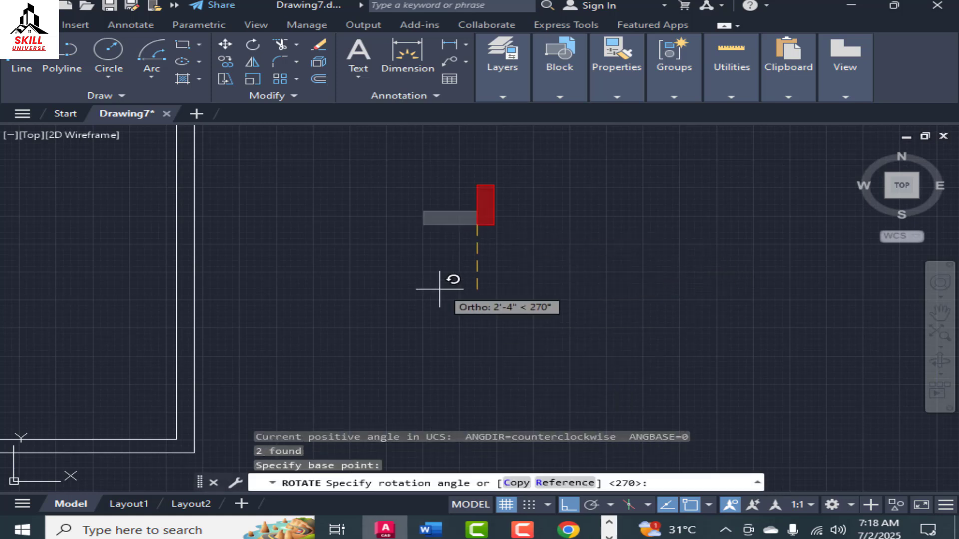
click(441, 293)
Copy the upright spare column to the top of the right-hand room wall and to the plan's upper-left corner.
click(515, 196)
click(423, 245)
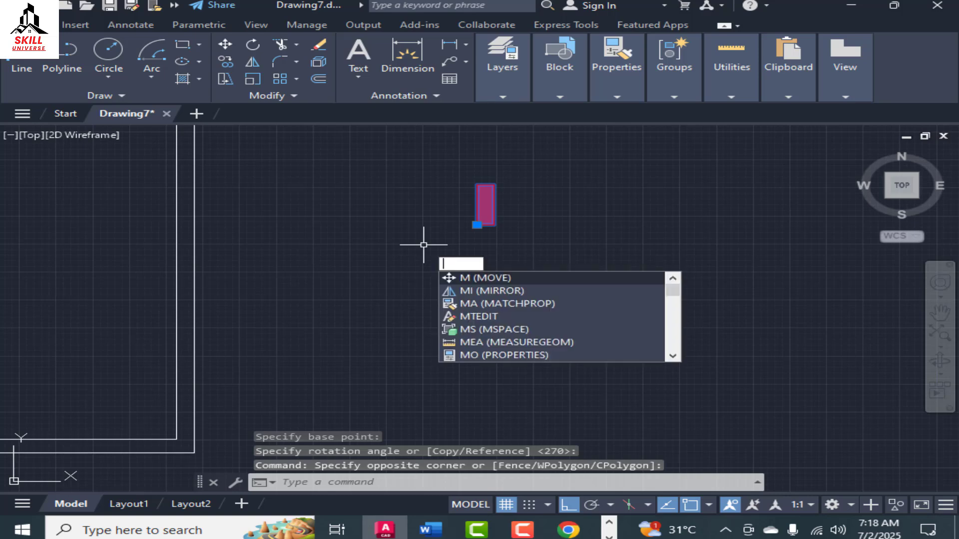
key(Return)
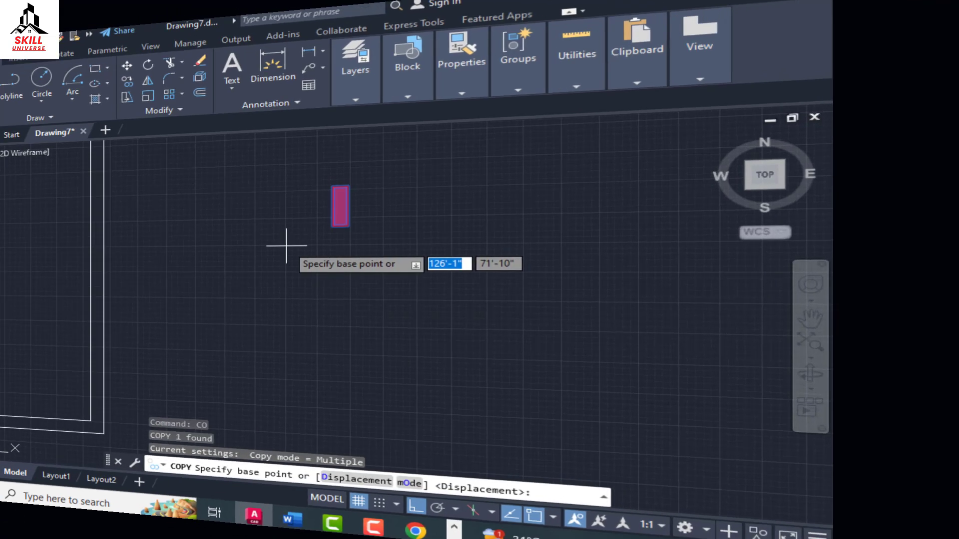
scroll(359, 255, up, 5)
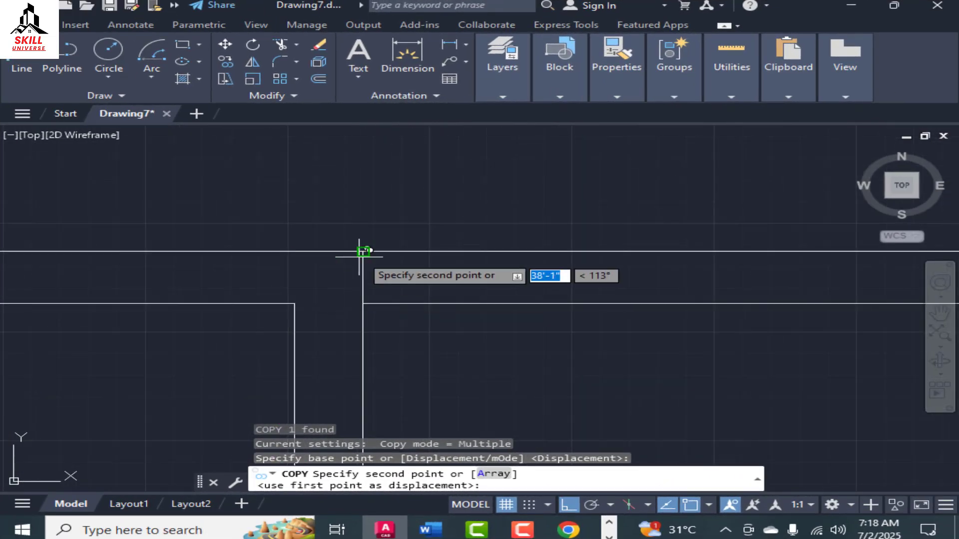
click(360, 253)
scroll(360, 254, down, 5)
scroll(200, 139, up, 5)
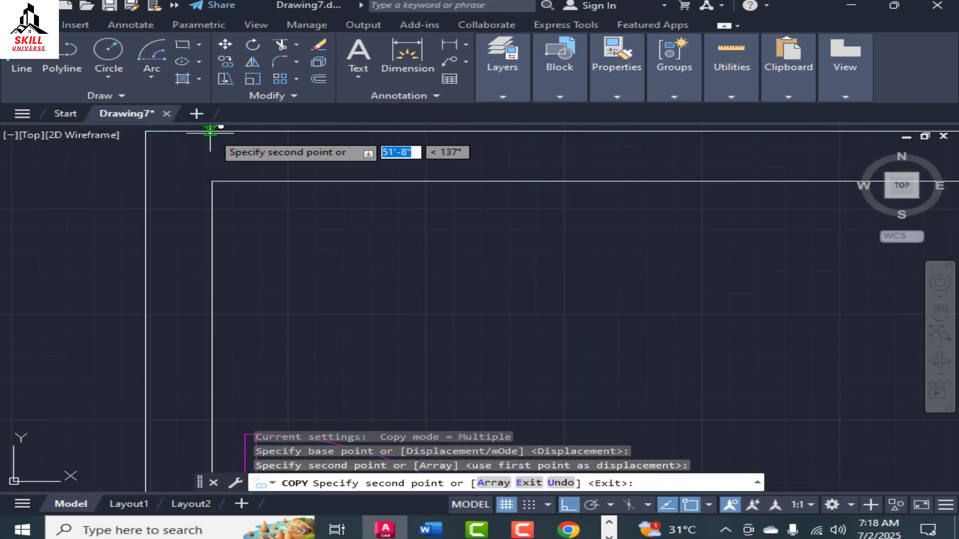
click(210, 131)
key(Escape)
Move the upper-left corner column slightly so it lines up with the faces of the left outer wall.
click(182, 294)
scroll(250, 322, down, 2)
scroll(181, 195, up, 6)
text(m)
key(Return)
click(185, 216)
click(188, 217)
scroll(263, 183, down, 10)
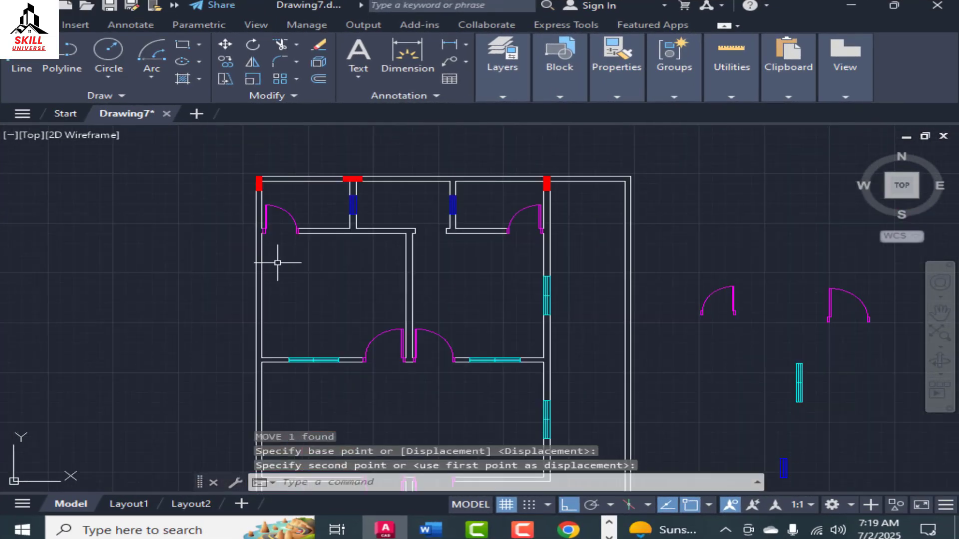
Copy the upper-left corner column down the left outer wall to its junctions with the two long cross walls.
scroll(289, 188, up, 5)
click(280, 175)
click(283, 158)
text(co)
key(Return)
scroll(283, 186, down, 5)
scroll(274, 167, up, 5)
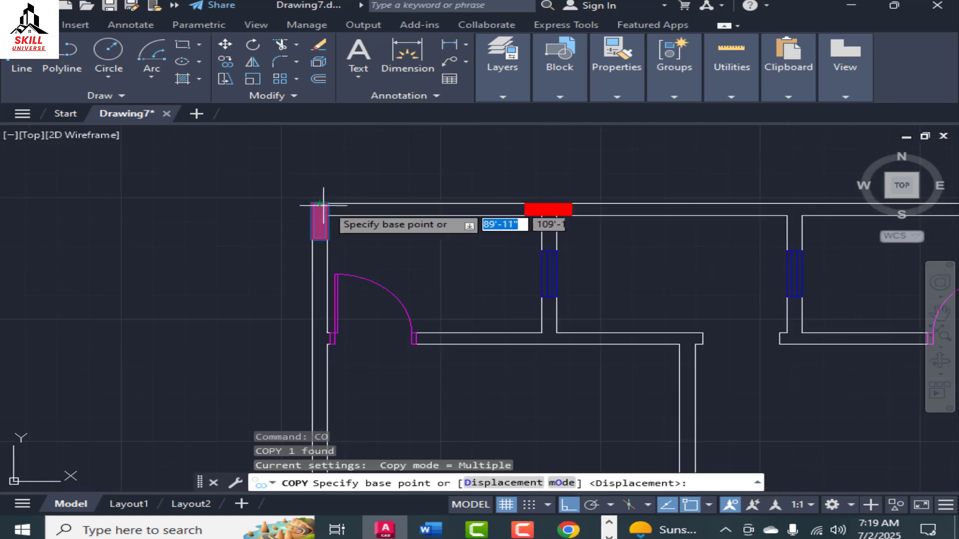
click(324, 205)
scroll(324, 206, down, 5)
scroll(389, 193, up, 10)
click(383, 175)
scroll(385, 176, down, 8)
click(392, 140)
scroll(295, 189, down, 5)
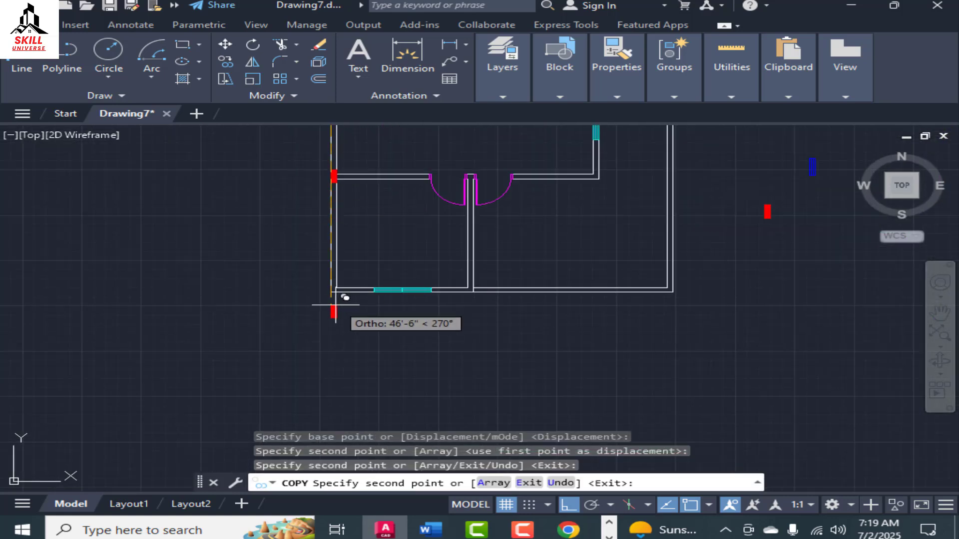
key(Escape)
Copy the spare upright column to a free spot beside the original, outside the plan.
click(793, 195)
click(743, 238)
key(Escape)
scroll(719, 245, up, 3)
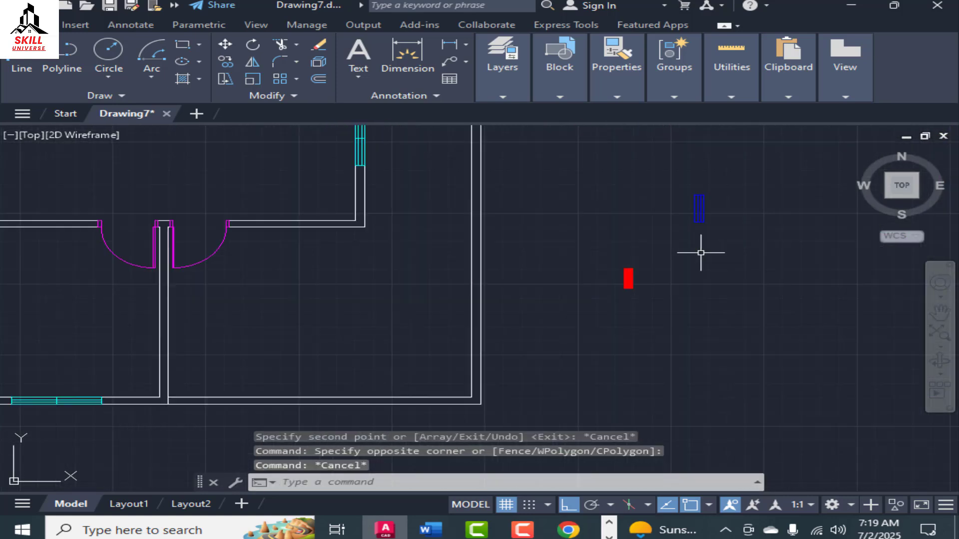
click(702, 253)
click(595, 298)
text(co)
key(Return)
click(624, 288)
Rotate one of the two spare columns about its lower-right corner so it lies horizontal.
text(ro)
scroll(739, 282, up, 8)
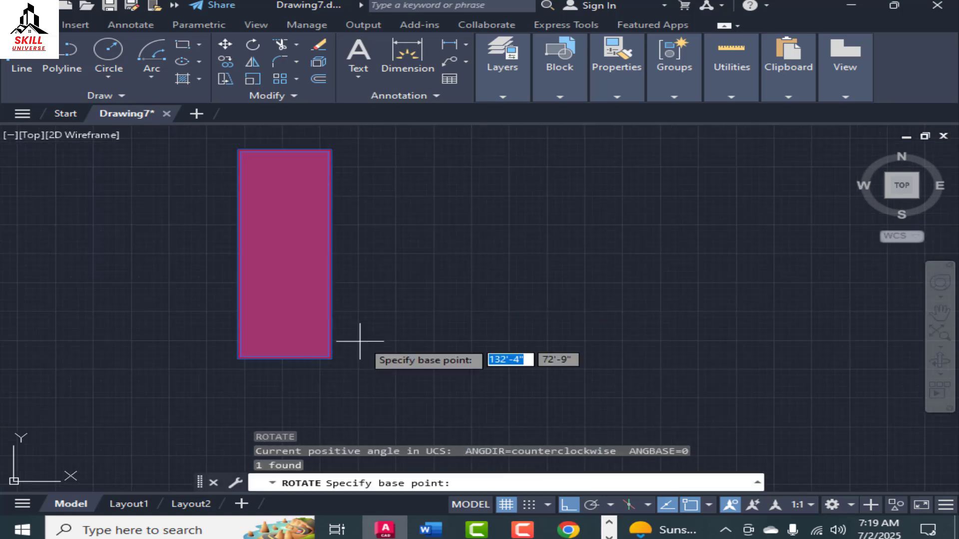
click(330, 357)
scroll(544, 263, down, 8)
click(492, 299)
Copy the horizontal spare column to the plan's lower-left wall corner.
click(567, 250)
click(500, 292)
text(co)
click(506, 265)
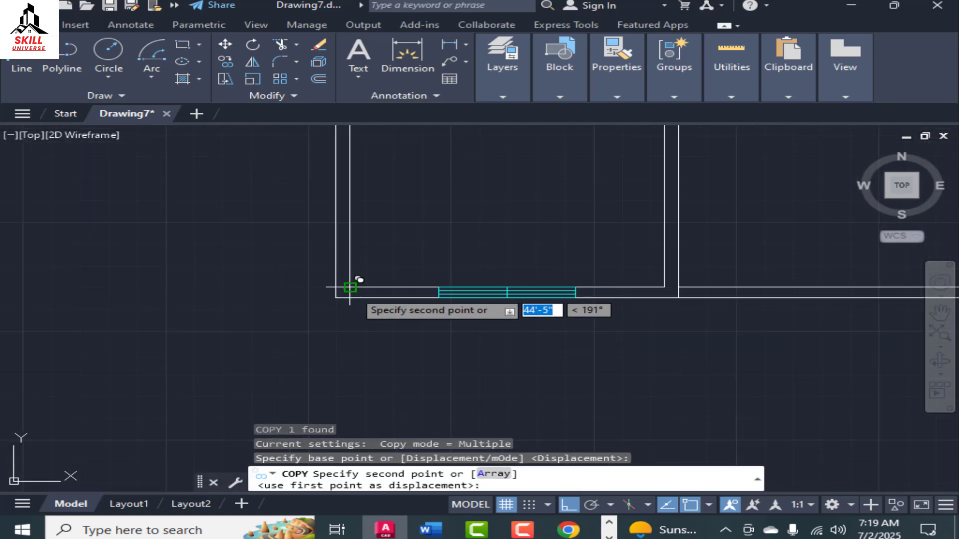
click(349, 287)
scroll(363, 306, up, 6)
key(Escape)
Move the lower-left column so it sits flush with the outer corner of the left and bottom walls.
click(360, 246)
click(314, 259)
text(m)
click(321, 266)
click(252, 265)
scroll(60, 263, down, 4)
Copy the lower-left column along the bottom wall to the right face of the lower partition wall.
click(175, 253)
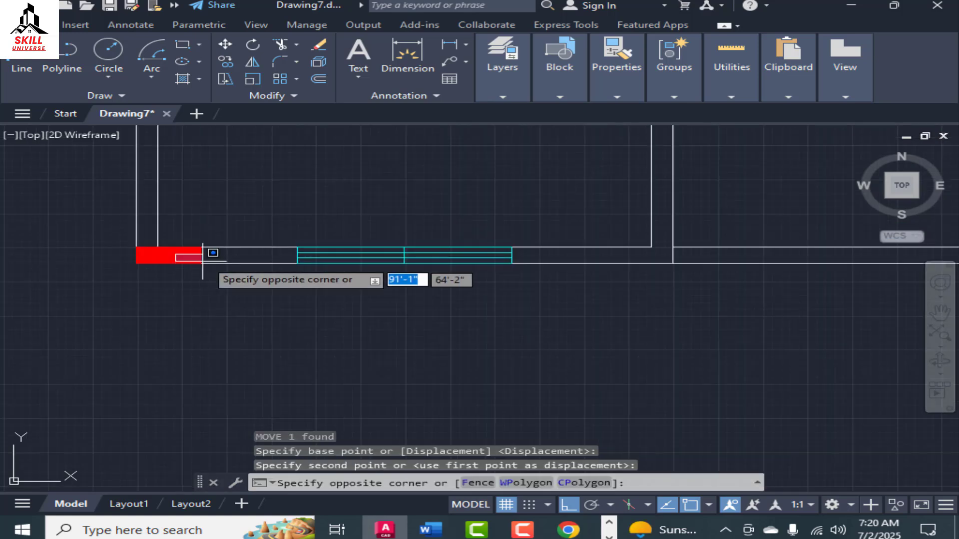
click(203, 260)
click(205, 262)
click(180, 255)
text(co)
click(201, 264)
click(673, 264)
scroll(599, 324, down, 6)
key(Escape)
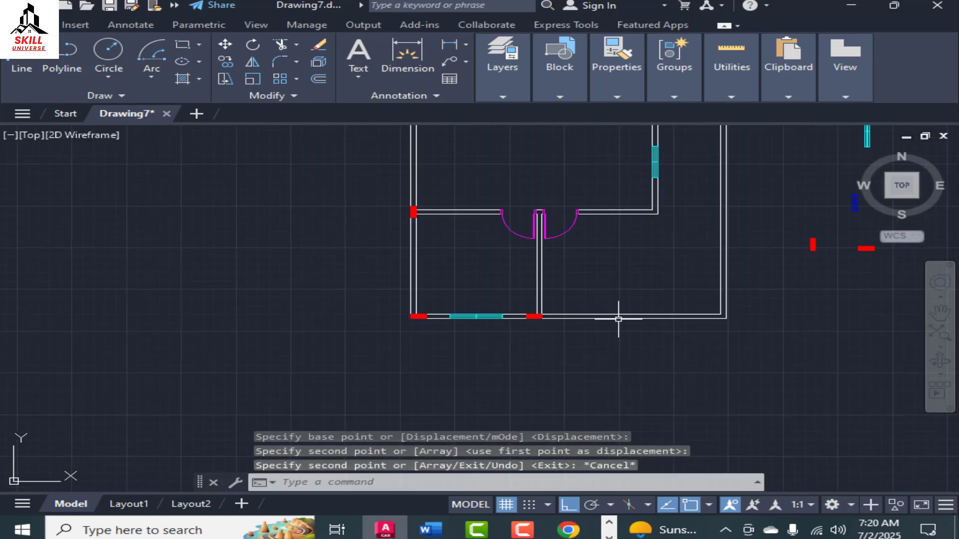
Copy the spare upright column to the central partition at both pairs of doors.
scroll(649, 285, up, 2)
scroll(450, 279, up, 2)
scroll(370, 310, down, 2)
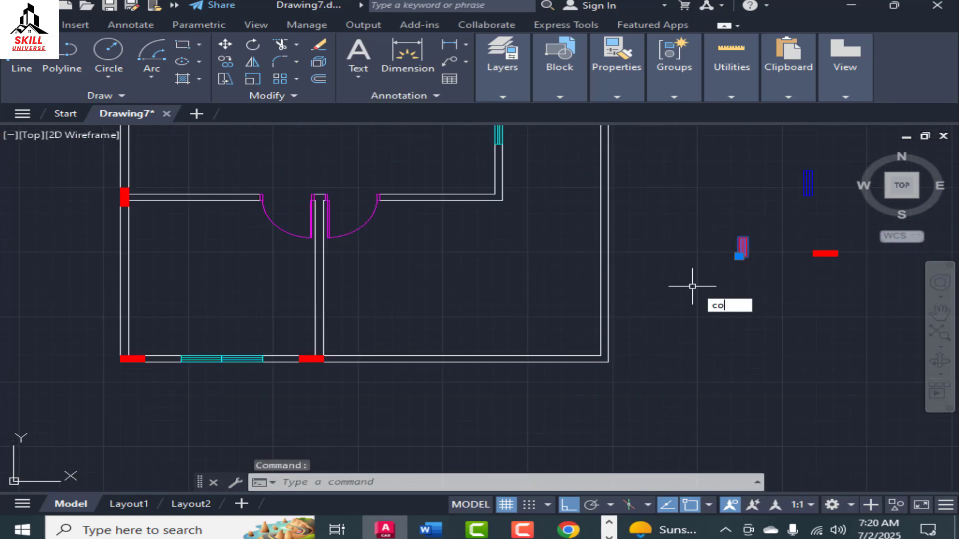
text(co)
key(space)
click(742, 238)
click(246, 207)
scroll(279, 190, up, 3)
click(287, 174)
scroll(286, 175, up, 3)
key(Escape)
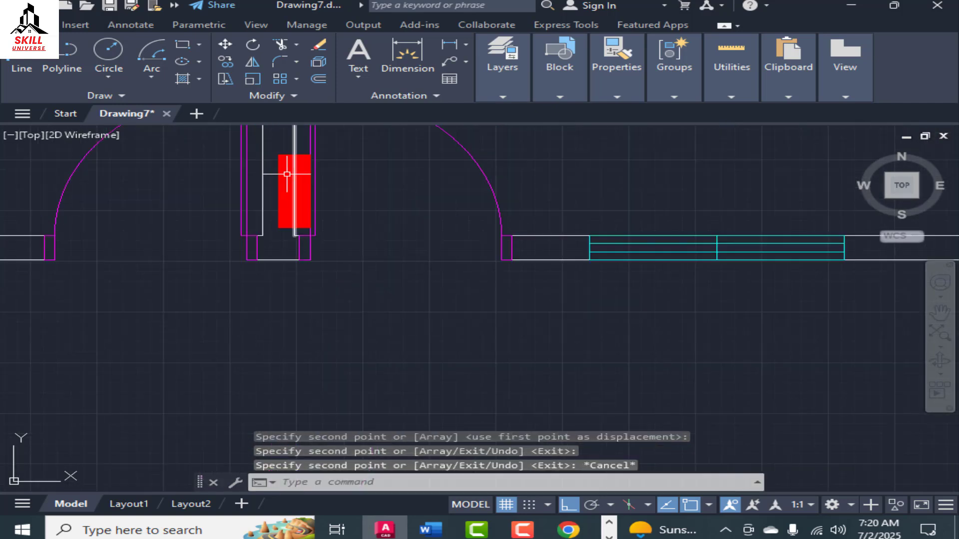
Move the column at the upper pair of doors down onto the partition's end, flush with the cross wall's lower line.
click(287, 175)
click(276, 179)
text(m)
key(space)
click(294, 228)
click(278, 260)
scroll(326, 319, down, 5)
scroll(330, 300, up, 1)
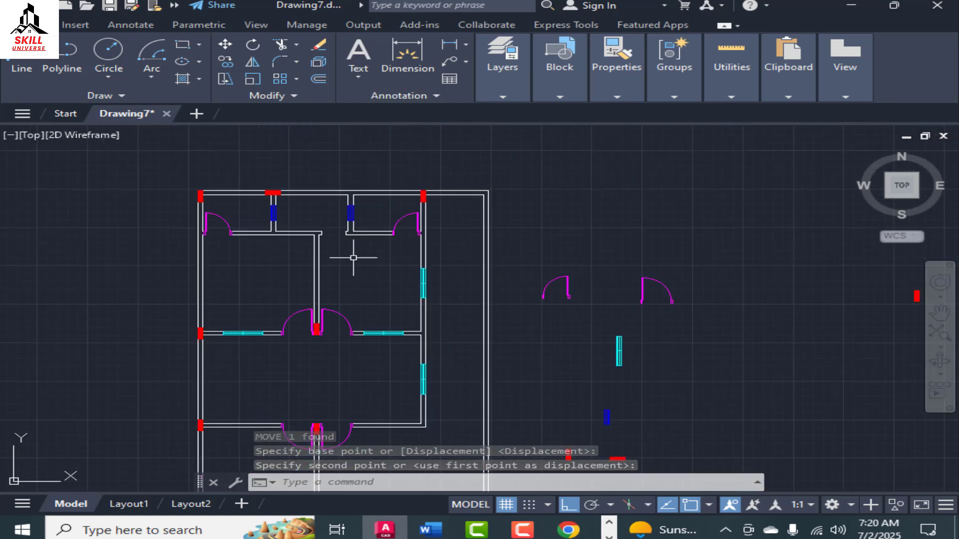
Copy the column at the upper pair of doors to the upper end of the same partition wall.
scroll(320, 329, up, 4)
click(304, 323)
text(co)
key(space)
click(304, 304)
scroll(304, 299, down, 4)
scroll(306, 215, up, 5)
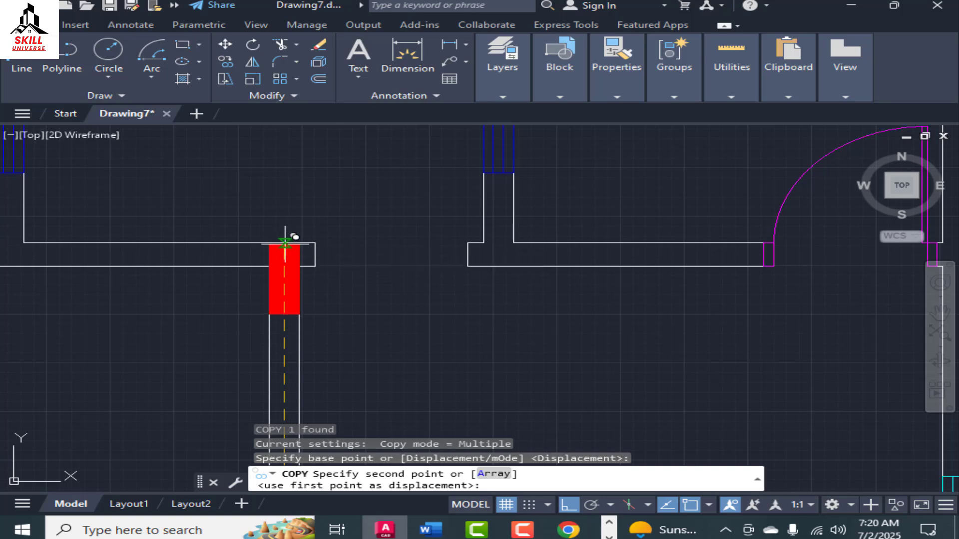
click(285, 244)
Place another upright column copy where the second small partition meets the top wall.
scroll(351, 251, down, 6)
scroll(391, 195, up, 4)
scroll(344, 204, up, 5)
click(335, 202)
key(Escape)
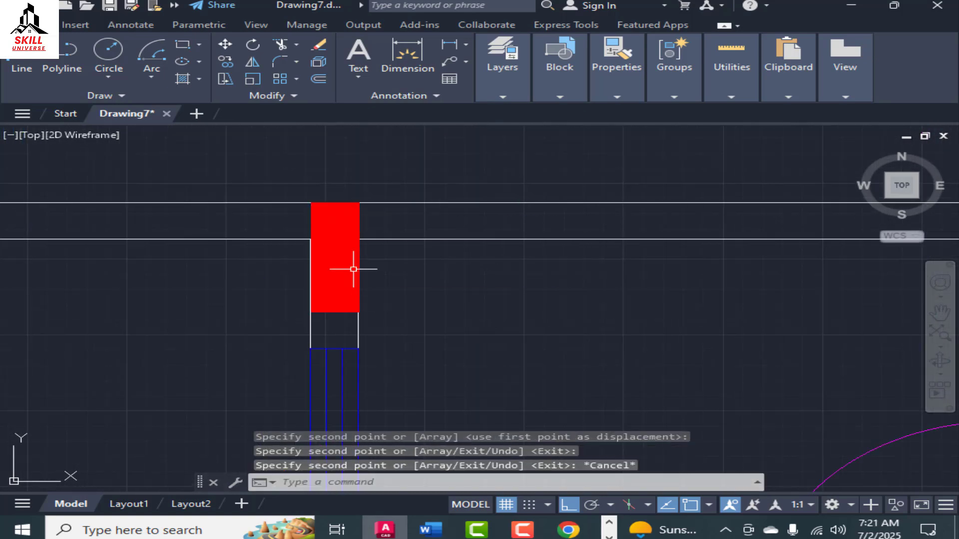
Shift the upright column at the second small partition so it aligns with the partition's faces.
click(353, 269)
click(330, 260)
scroll(310, 303, up, 7)
click(313, 365)
click(310, 365)
scroll(327, 356, up, 4)
key(Escape)
scroll(308, 314, down, 11)
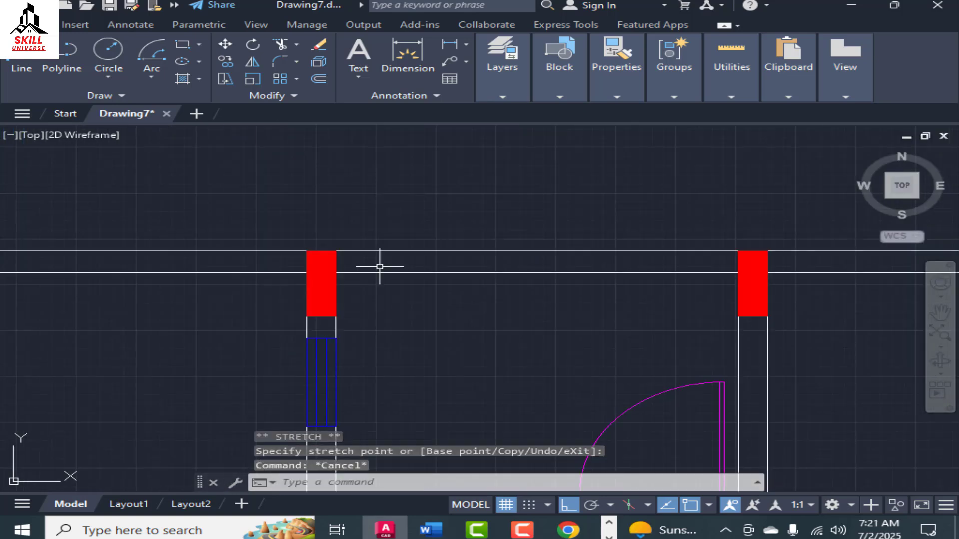
Copy the lower partition's horizontal column to that partition's upper end and to the right-hand room wall's lower corner.
scroll(380, 266, down, 7)
scroll(389, 437, up, 6)
click(342, 364)
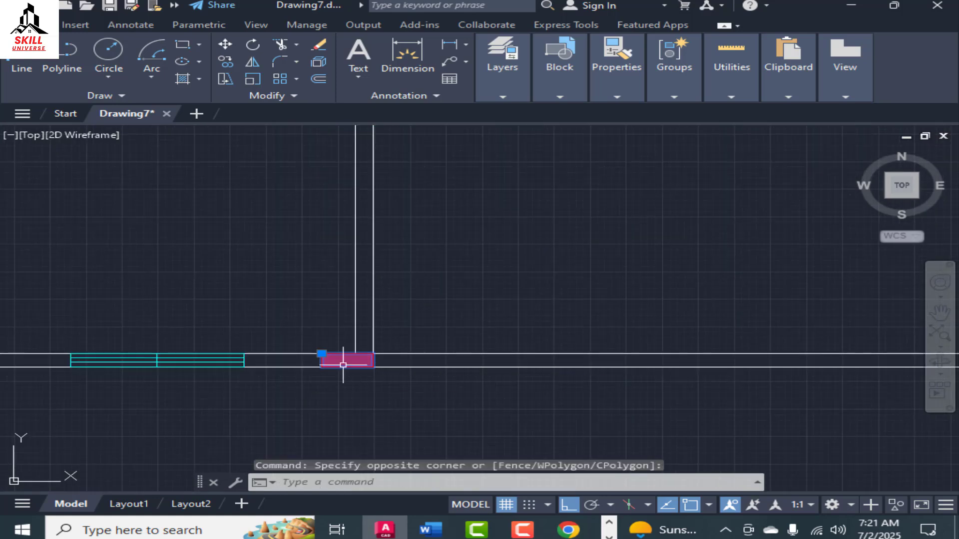
text(co)
key(Return)
click(371, 367)
scroll(371, 369, down, 7)
scroll(393, 278, up, 10)
click(394, 293)
click(403, 290)
key(Escape)
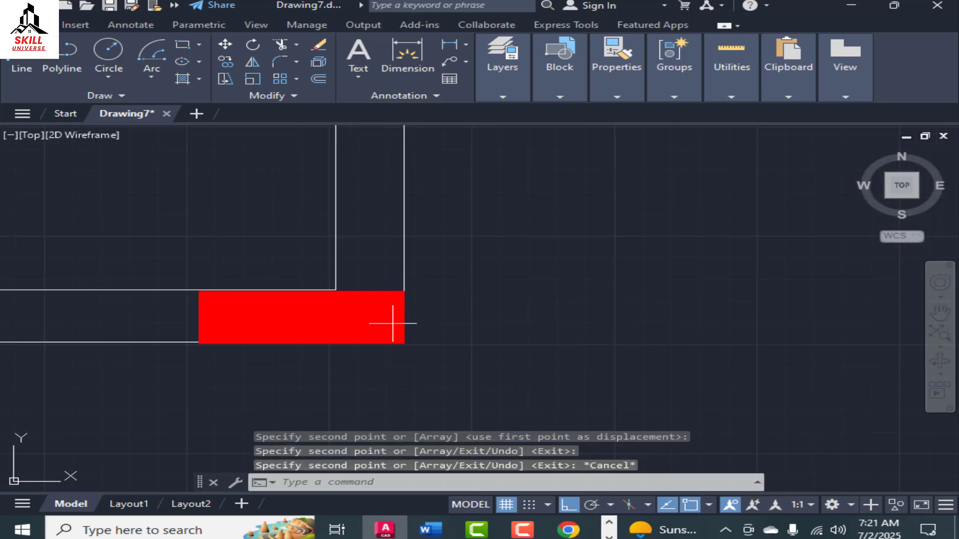
Move the column at the right-hand room wall's lower corner flush with the outer wall lines.
click(392, 324)
text(m)
key(Return)
click(404, 344)
click(404, 342)
scroll(444, 387, down, 8)
click(453, 350)
scroll(452, 350, down, 6)
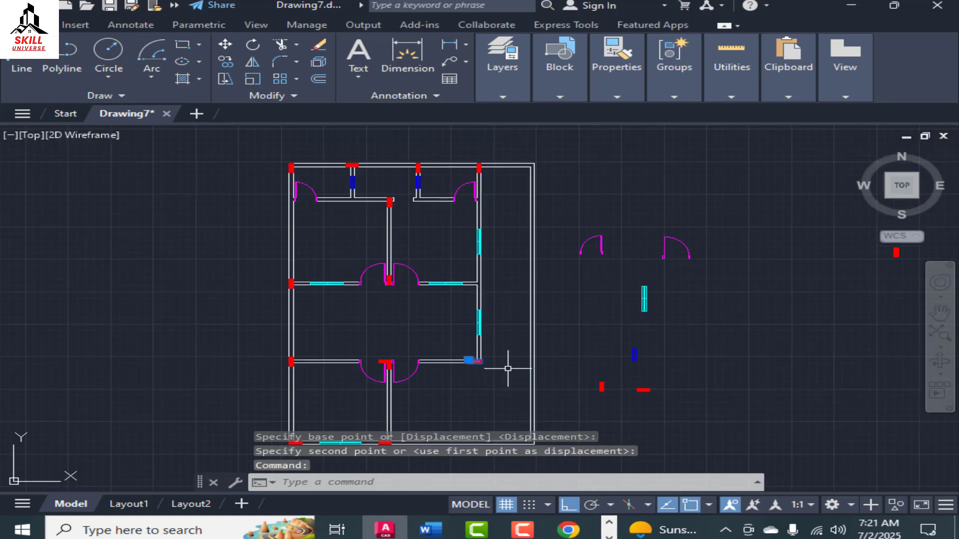
Delete the upright column where the second small partition meets the top wall.
scroll(394, 220, up, 5)
click(393, 220)
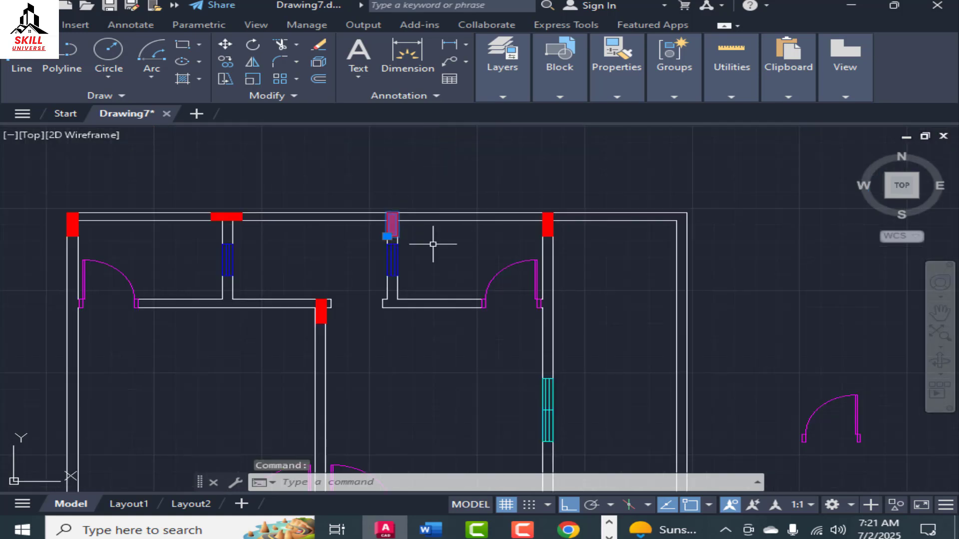
key(Delete)
scroll(555, 219, up, 5)
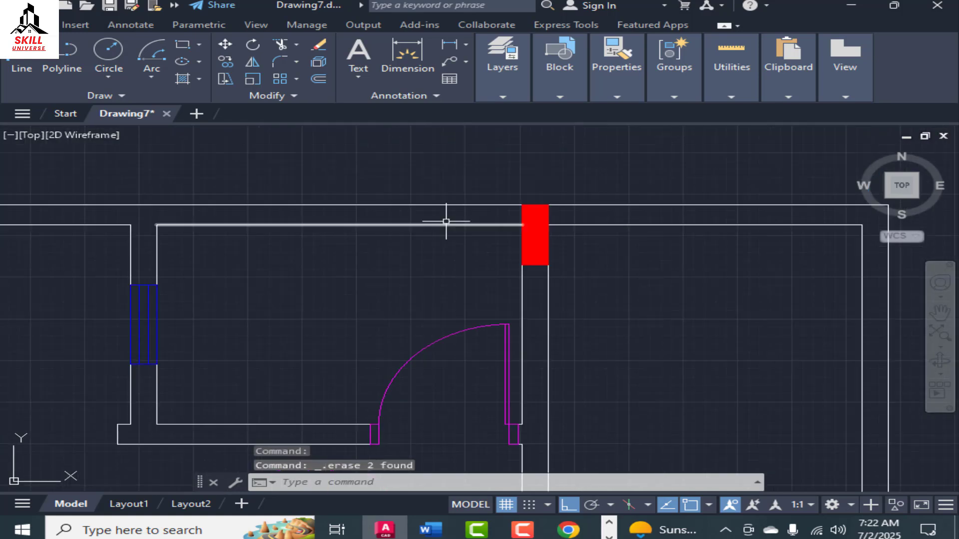
Copy the horizontal column on the top wall to the point where the second small partition meets that wall.
scroll(445, 220, down, 6)
scroll(320, 217, up, 6)
click(428, 205)
text(co)
key(Return)
click(443, 216)
scroll(449, 222, down, 5)
scroll(596, 227, up, 6)
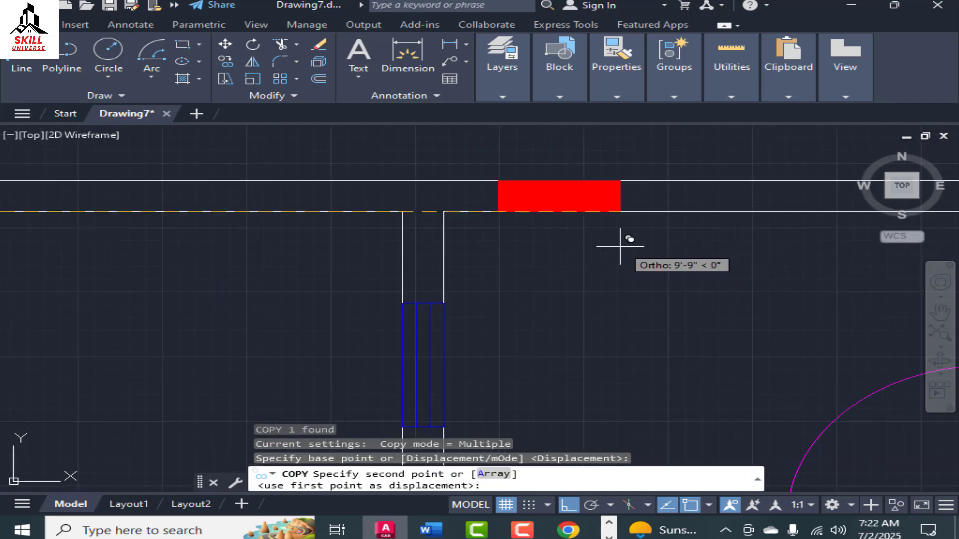
click(487, 211)
Place another copy of the horizontal column where the middle cross wall meets the right-hand room wall, and end the copying.
scroll(511, 234, down, 9)
scroll(584, 346, up, 9)
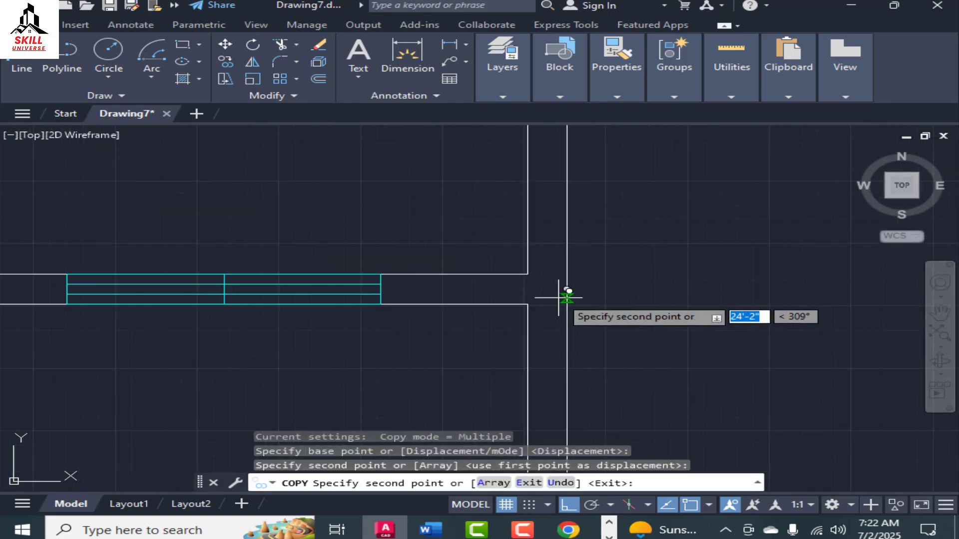
click(565, 299)
scroll(505, 252, down, 8)
scroll(472, 346, up, 4)
click(471, 333)
key(Escape)
Delete the surplus column block.
click(100, 325)
key(Delete)
scroll(566, 220, down, 5)
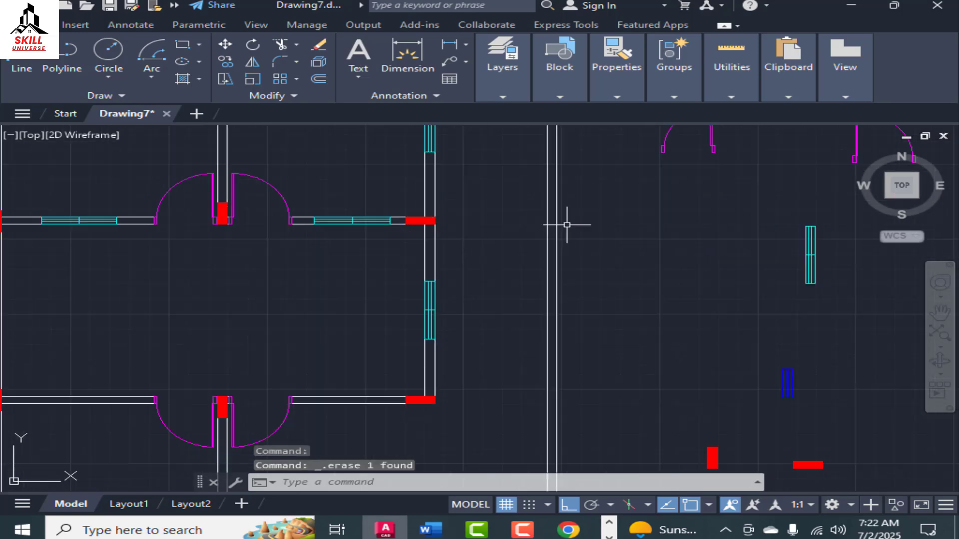
Examine the column placement at the wall corners and junctions across the whole floor plan.
scroll(507, 342, down, 4)
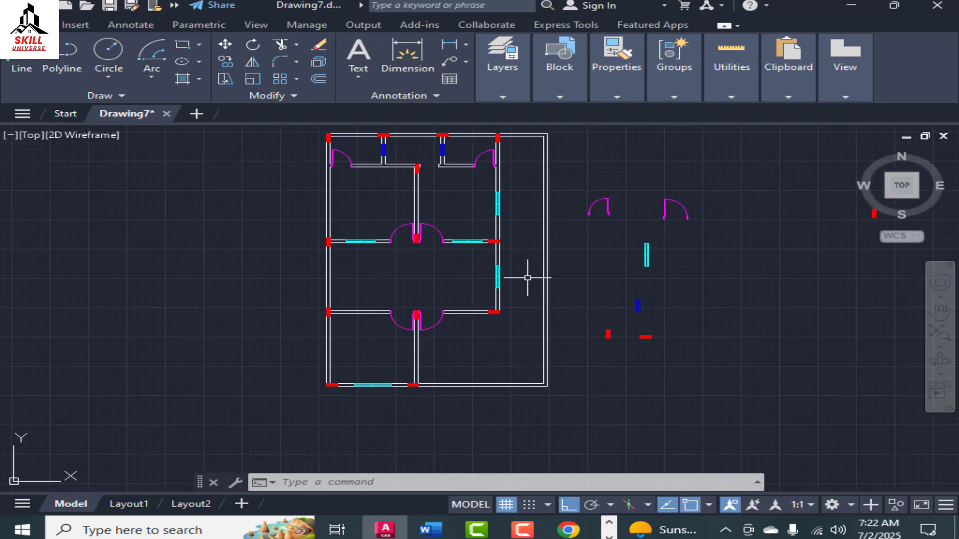
scroll(464, 272, down, 3)
scroll(421, 260, up, 3)
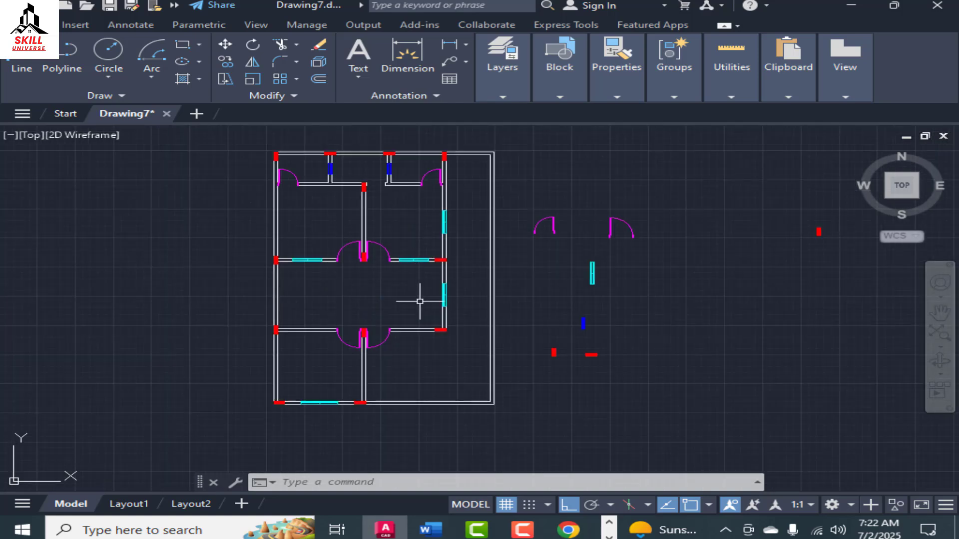
scroll(419, 301, up, 4)
scroll(402, 301, down, 4)
scroll(390, 157, up, 2)
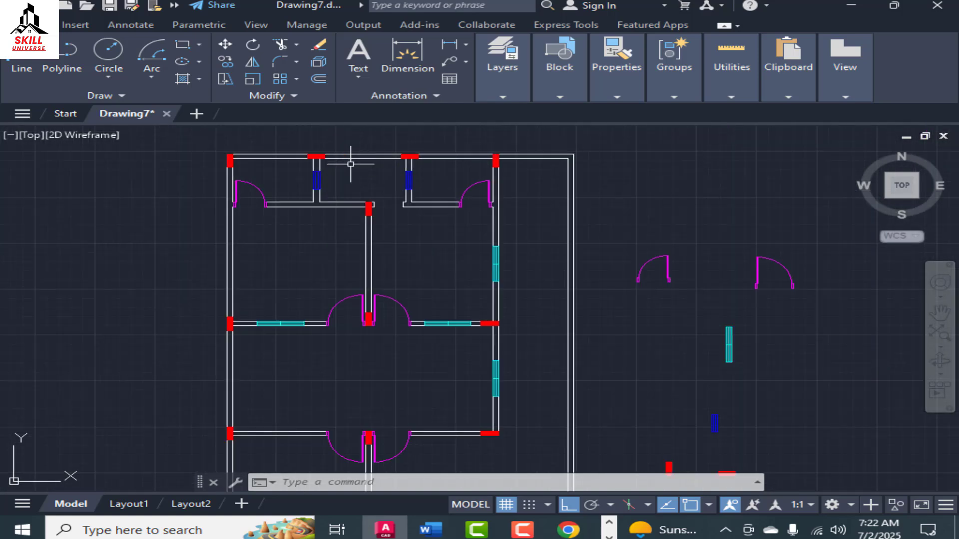
scroll(392, 167, down, 2)
scroll(289, 158, up, 3)
scroll(346, 177, down, 1)
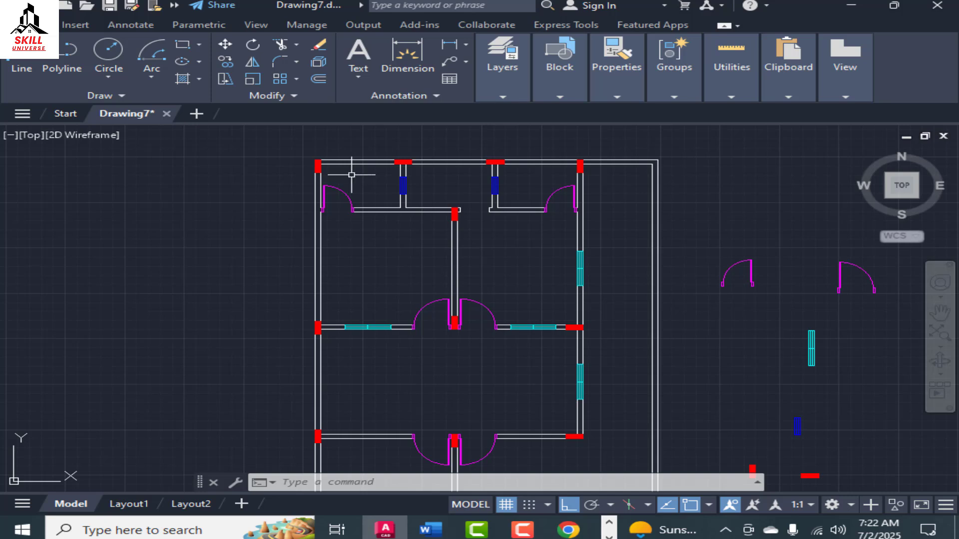
Create a new layer named hatch.
mouse_move(512, 95)
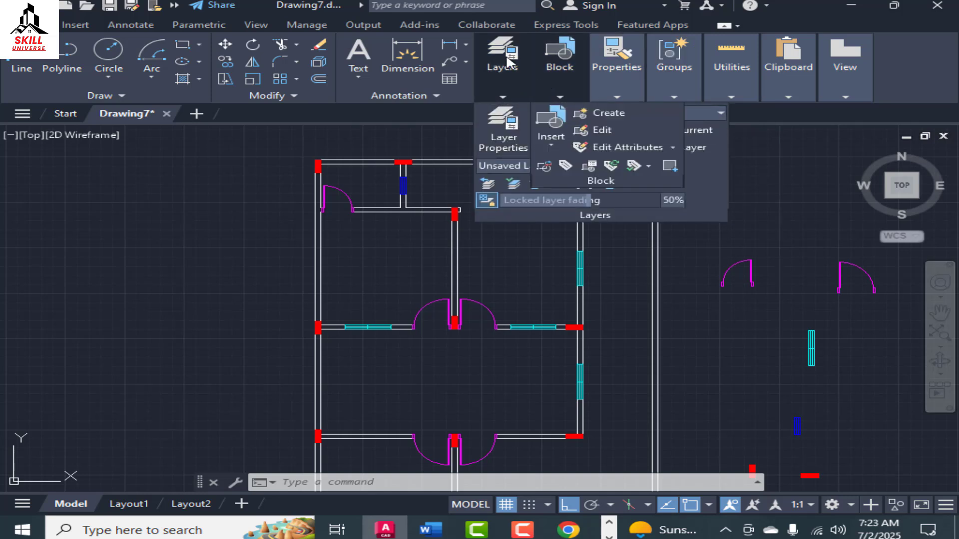
click(503, 131)
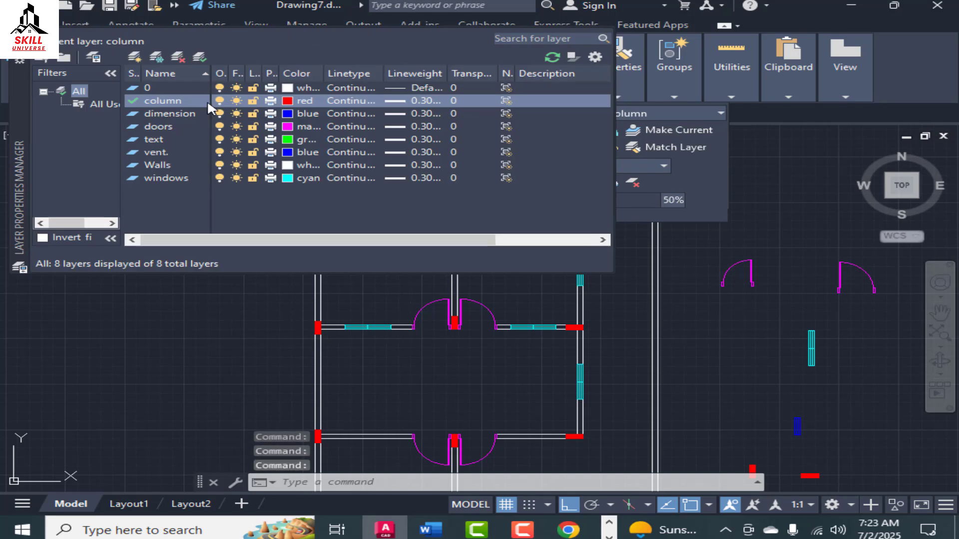
click(132, 58)
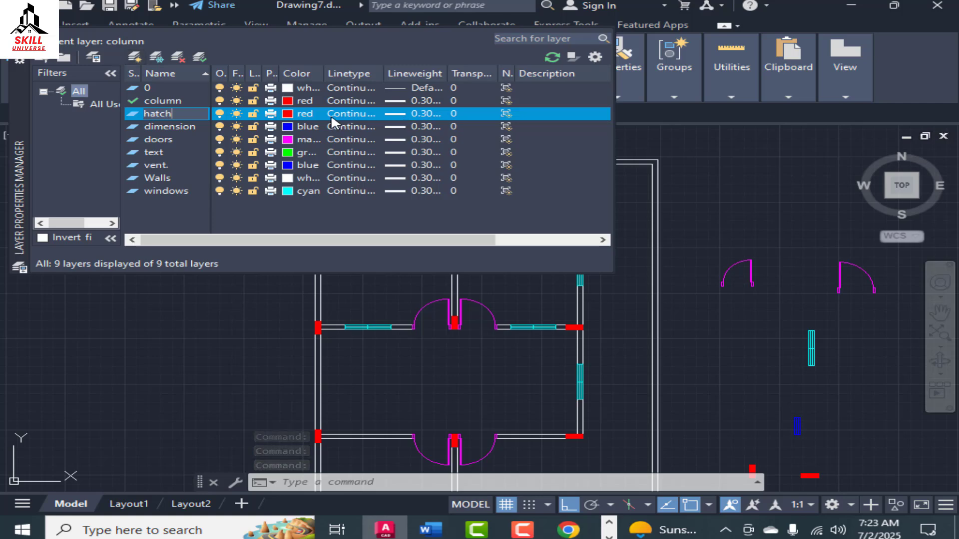
Set the hatch layer's color to index color 30.
click(310, 114)
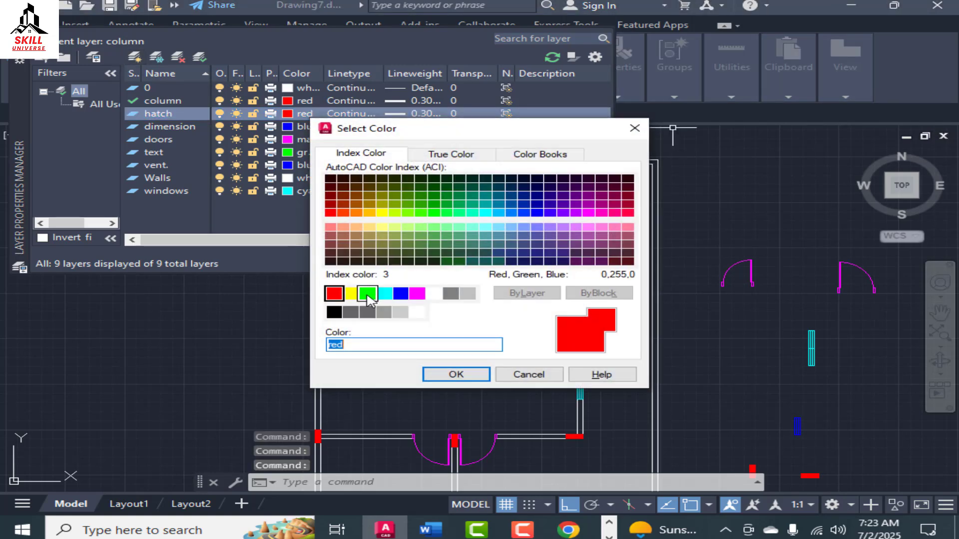
click(357, 213)
click(473, 375)
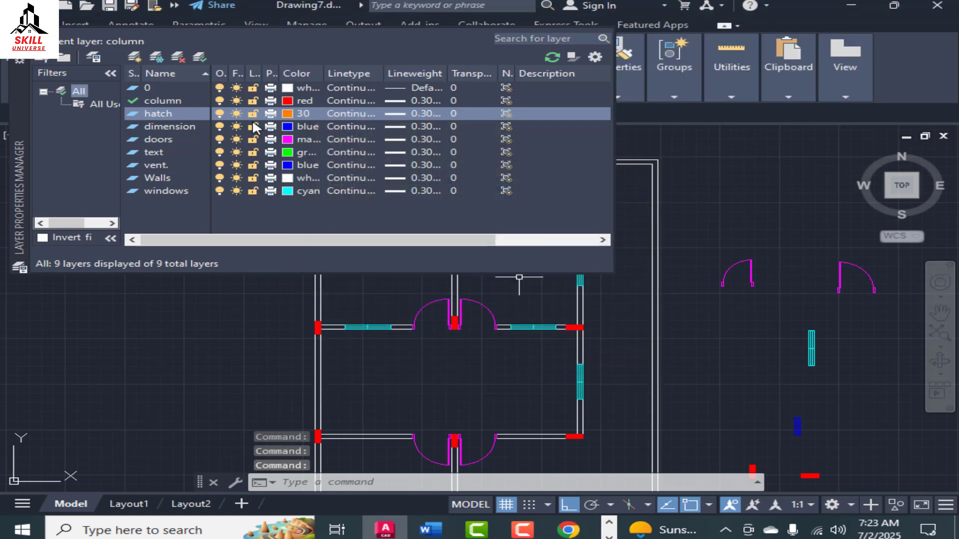
Set the hatch layer's color to index color 255, then make it the current layer and close the layer manager.
click(298, 114)
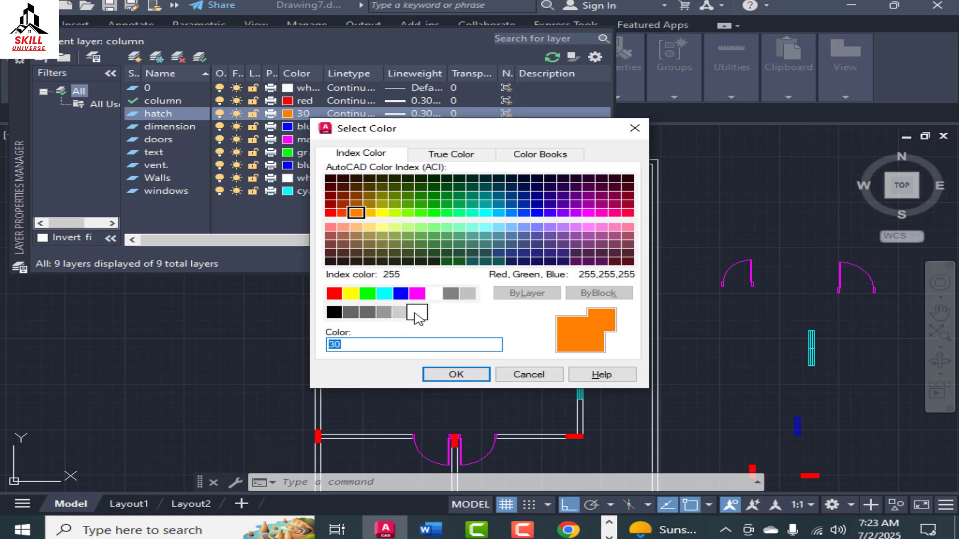
click(417, 313)
click(452, 374)
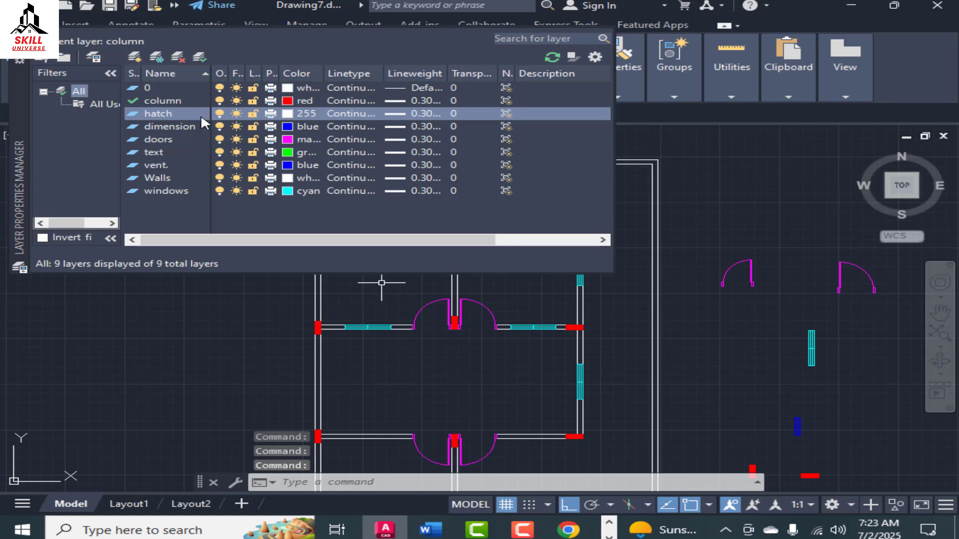
double_click(166, 110)
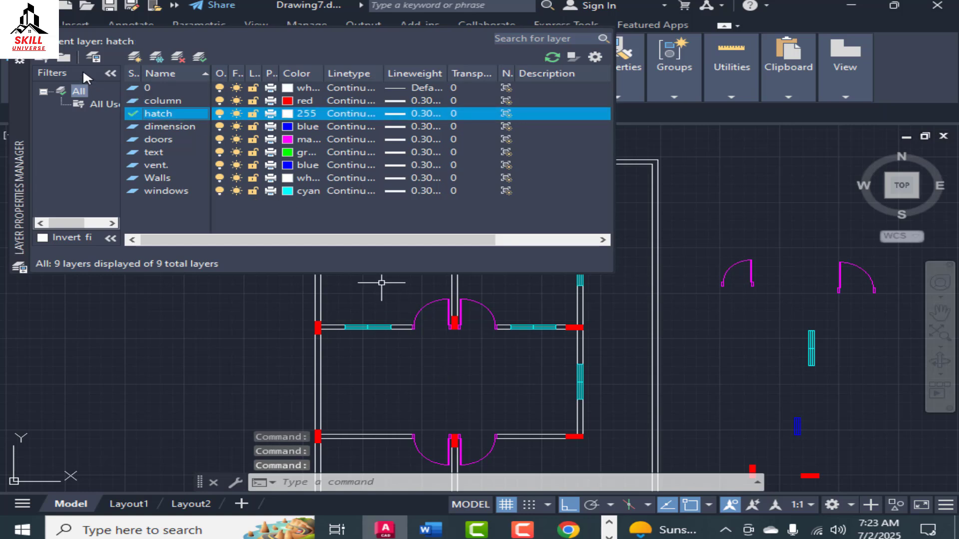
click(20, 37)
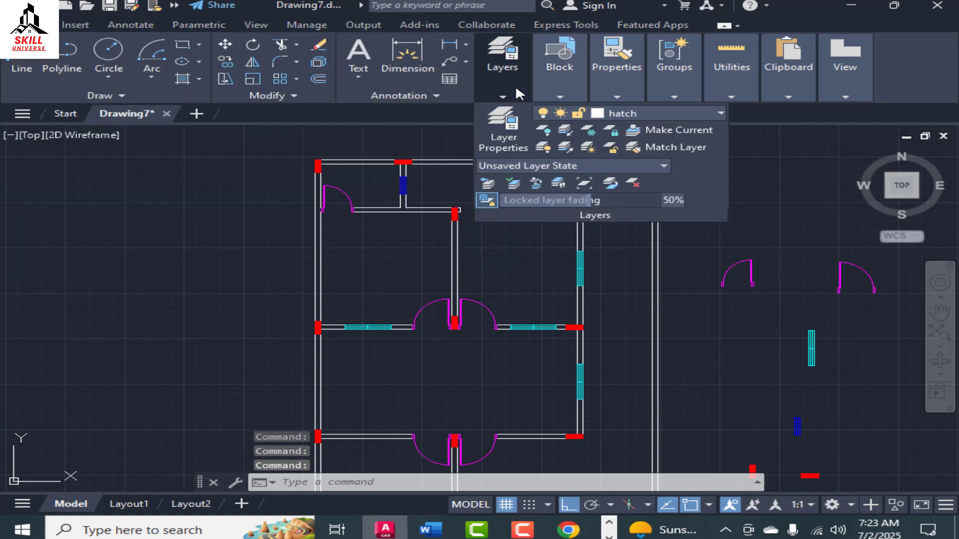
click(907, 196)
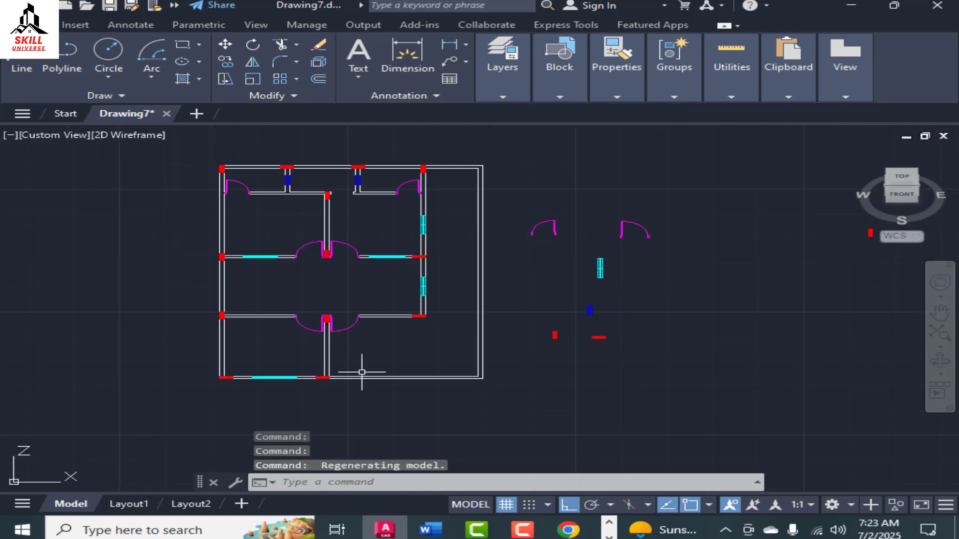
scroll(378, 331, up, 2)
scroll(456, 324, down, 2)
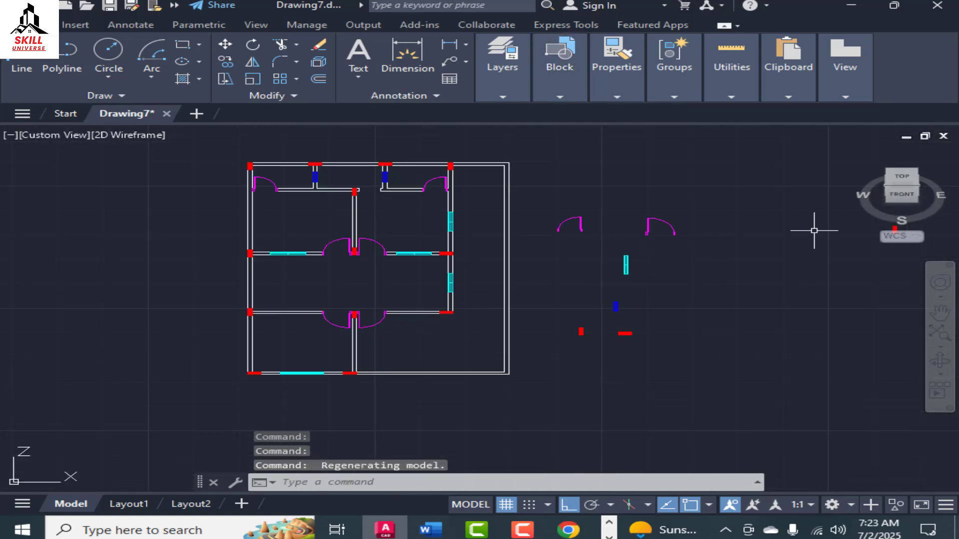
click(899, 178)
Start the Hatch command and set the hatch type to Pattern.
scroll(348, 317, up, 4)
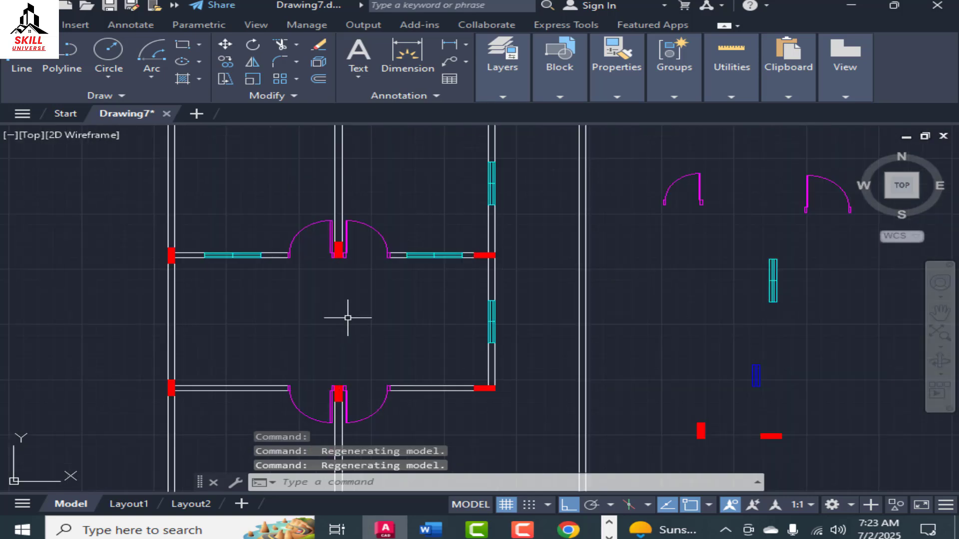
scroll(472, 222, down, 5)
scroll(449, 154, up, 3)
scroll(453, 165, down, 2)
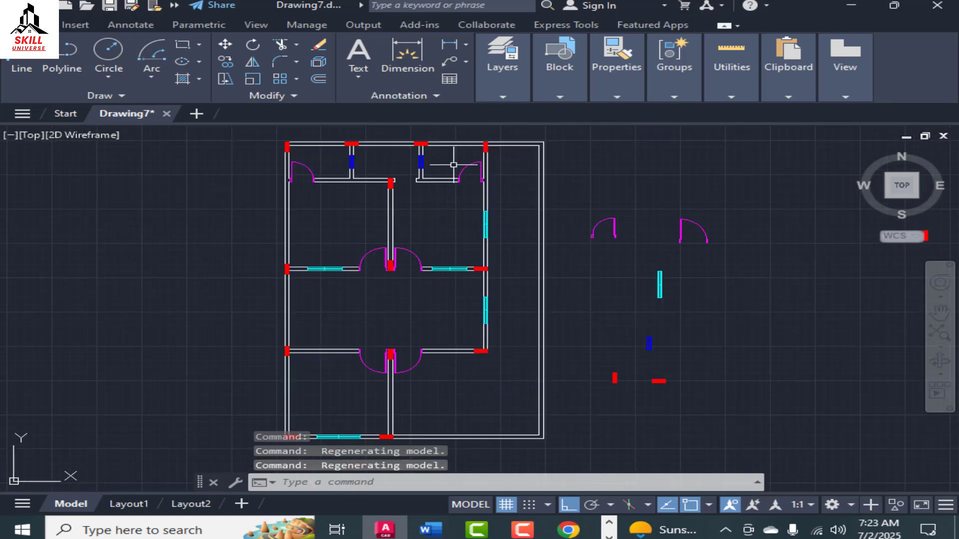
text(h)
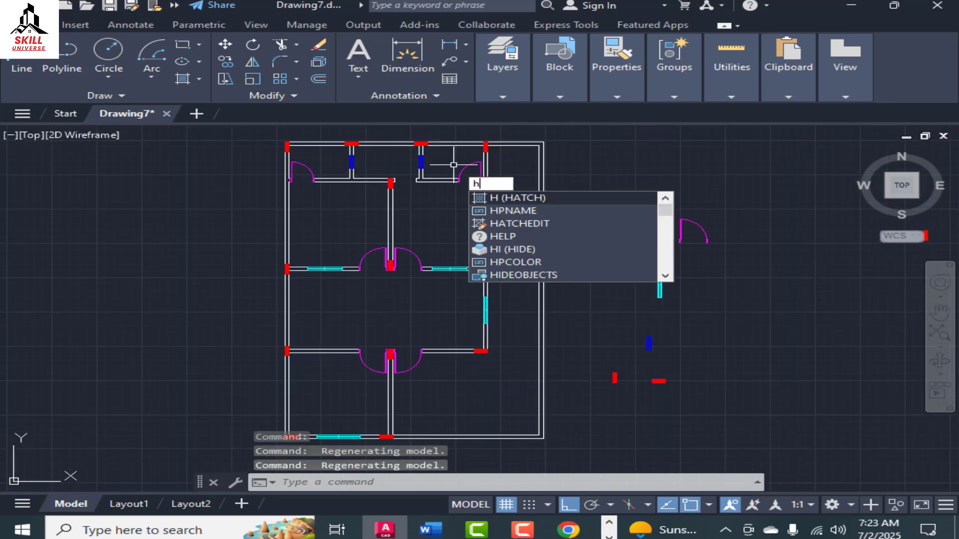
key(Return)
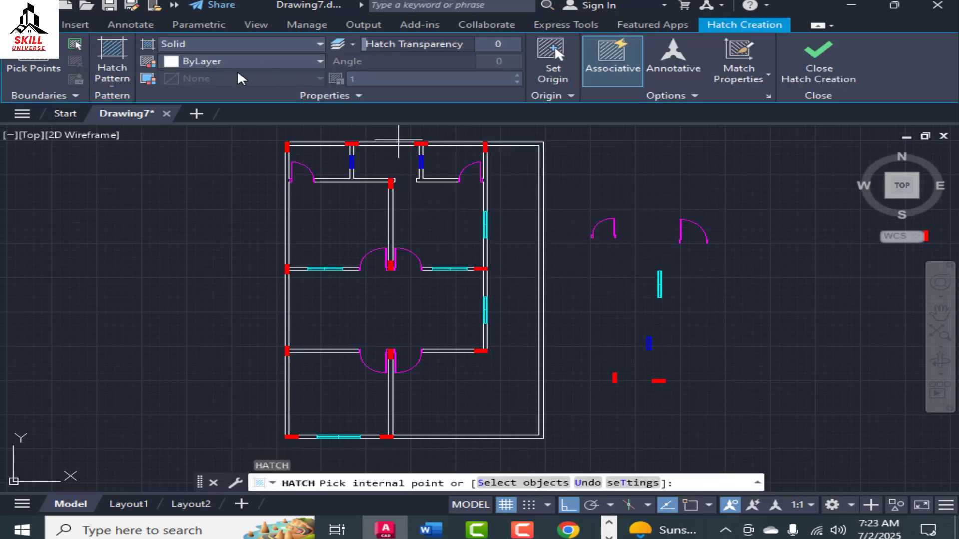
click(209, 48)
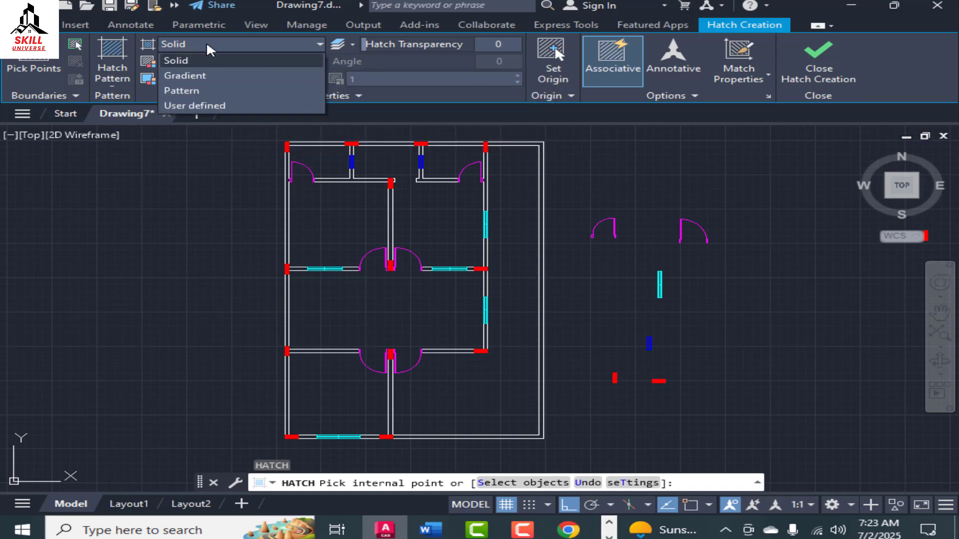
click(198, 91)
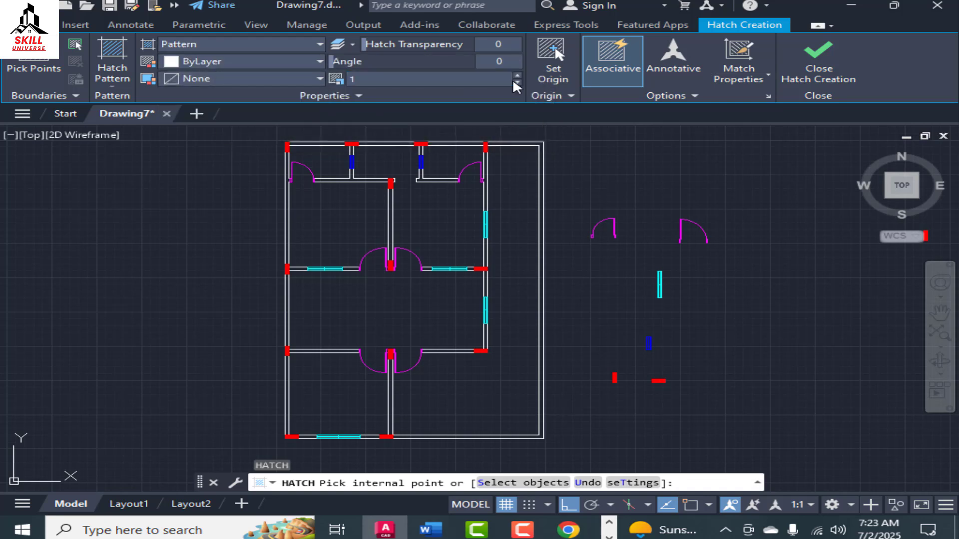
Choose ANSI31 as the hatch pattern.
click(112, 75)
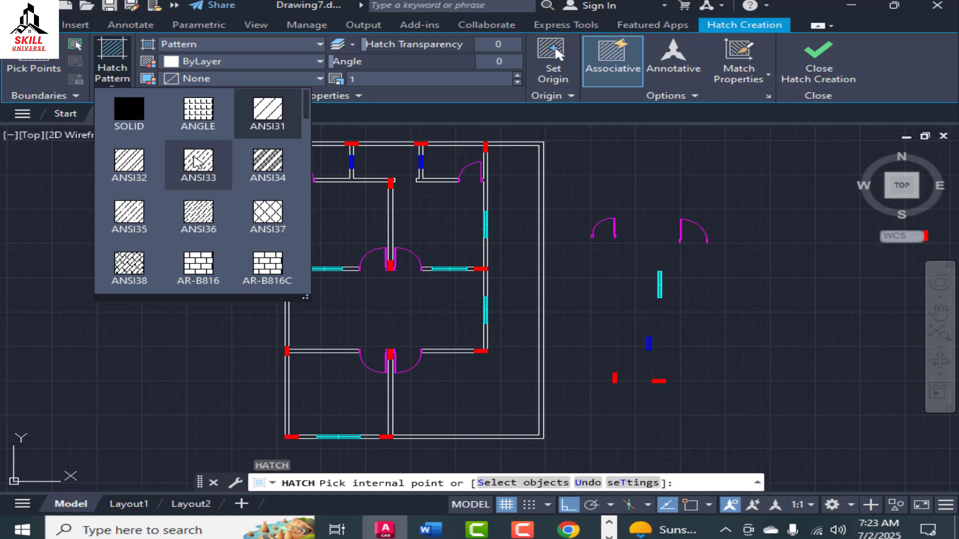
scroll(212, 215, down, 8)
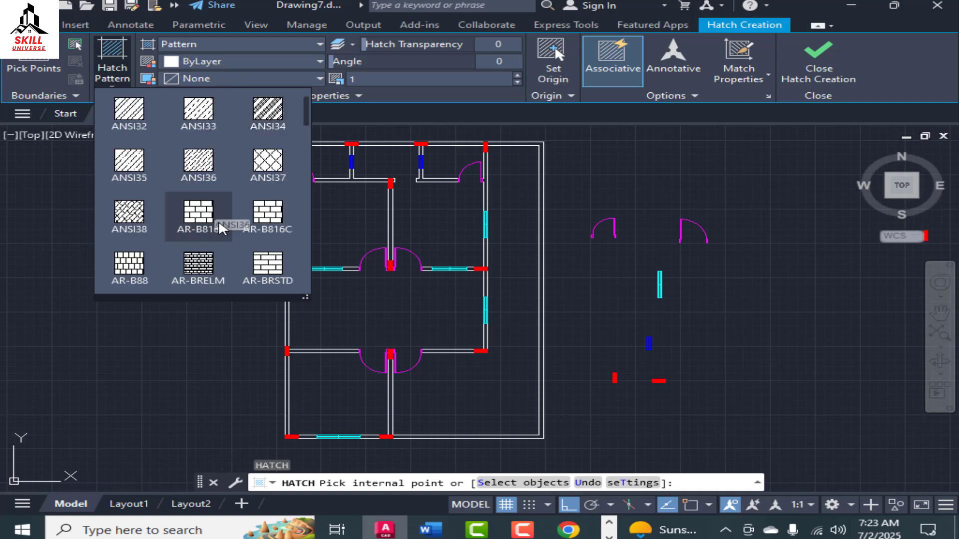
scroll(223, 236, down, 12)
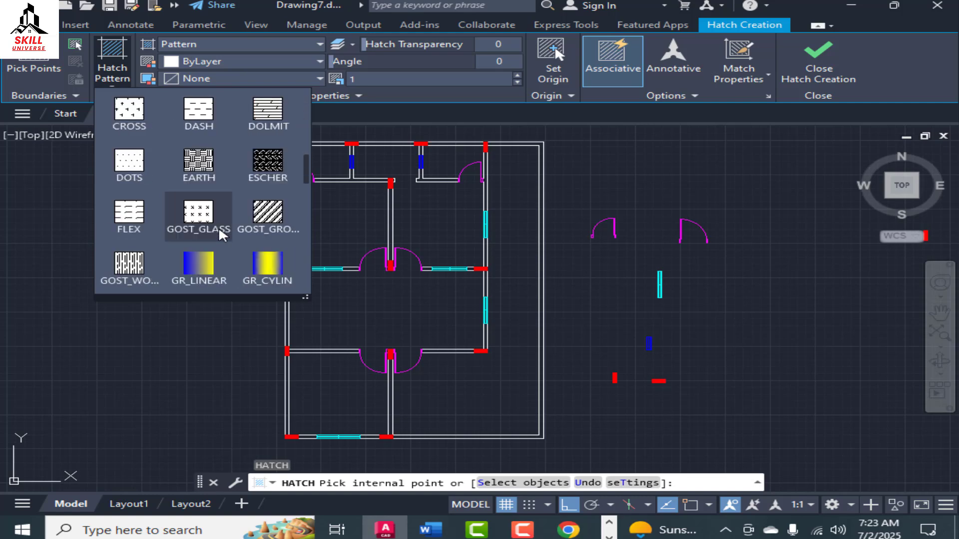
scroll(222, 235, down, 3)
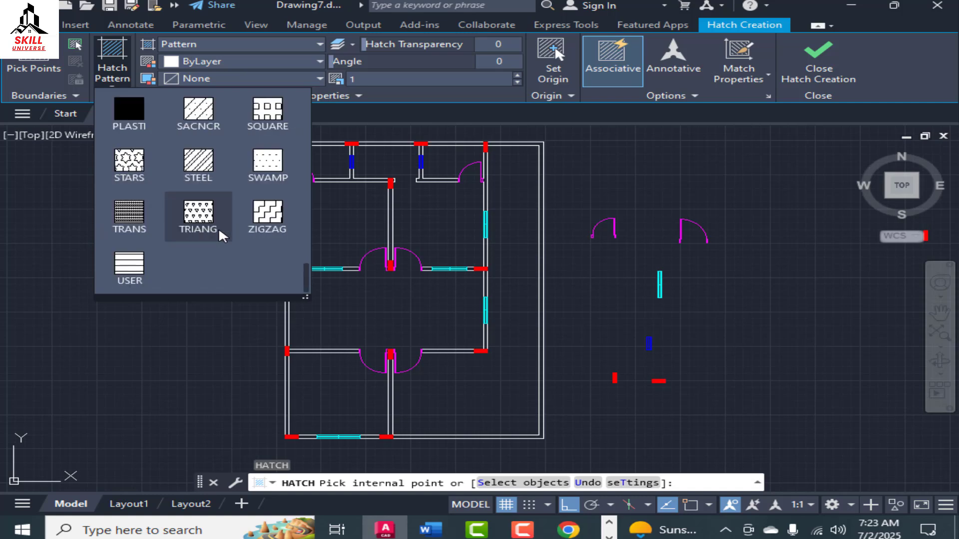
scroll(221, 236, up, 20)
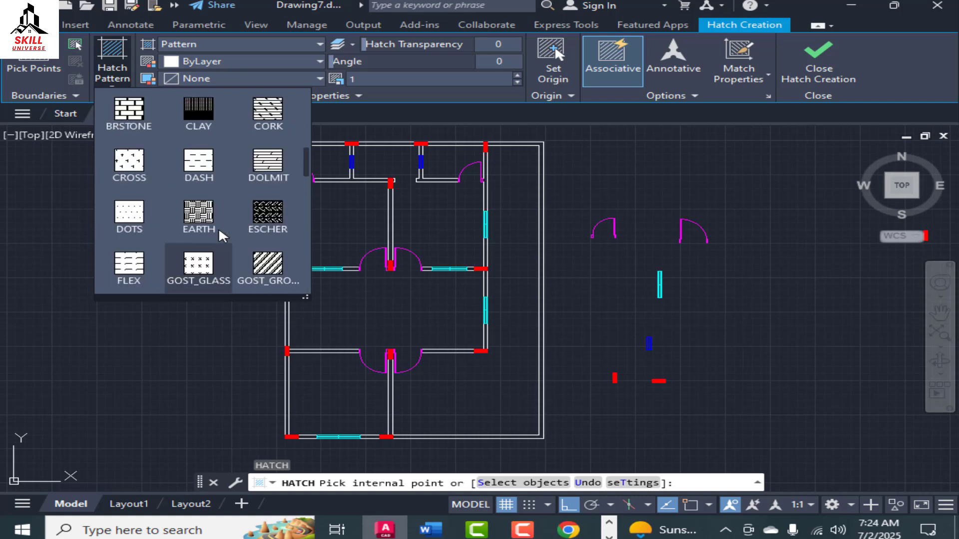
scroll(221, 236, up, 3)
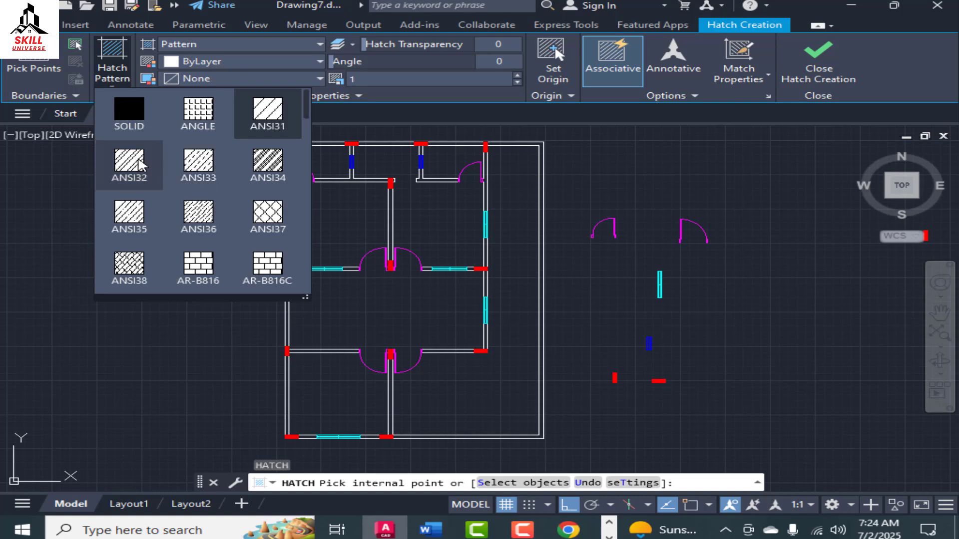
click(269, 131)
Pick the inside of the left outer wall's upper section, between its top two columns, as the area to hatch.
scroll(213, 241, up, 5)
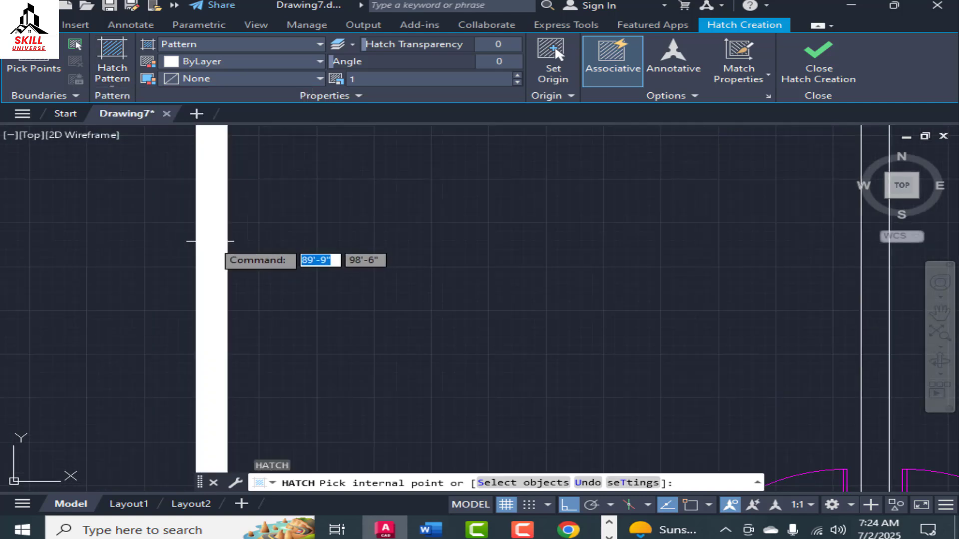
click(210, 242)
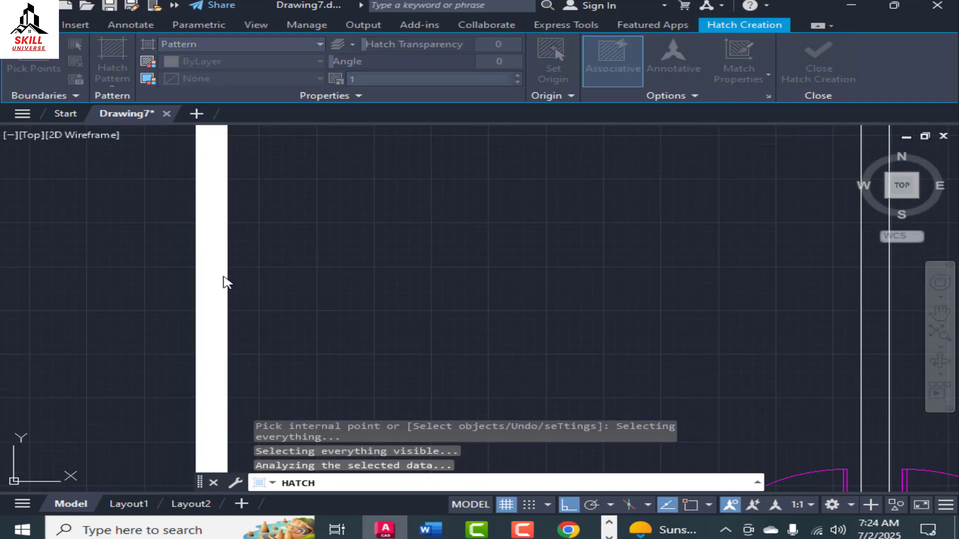
key(Return)
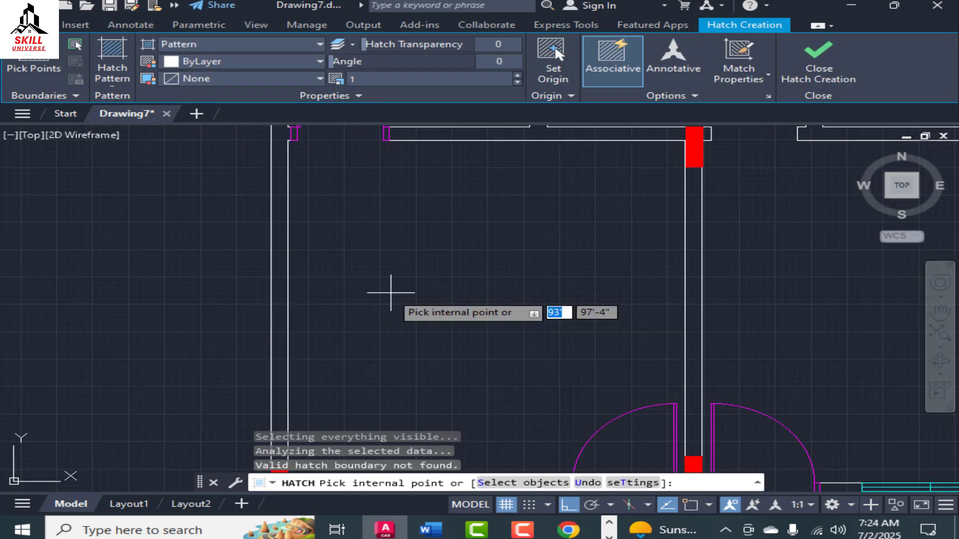
scroll(368, 274, down, 5)
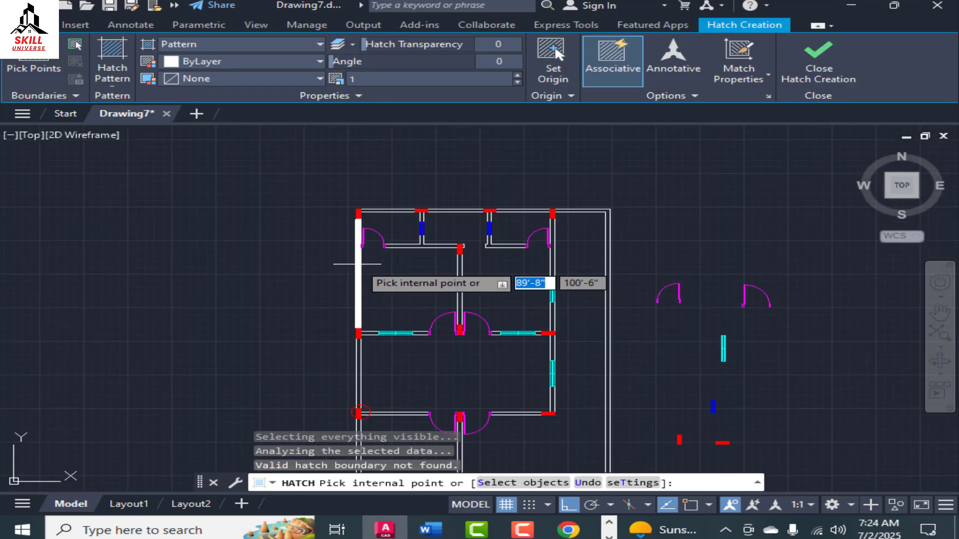
click(358, 265)
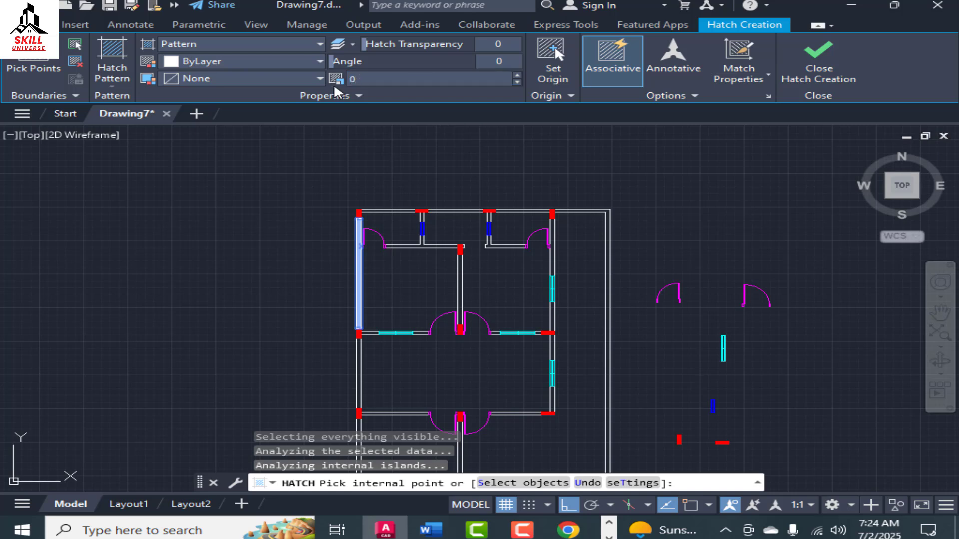
Set the hatch pattern scale to 10 and finish the hatch on the left outer wall's upper section.
scroll(353, 274, up, 4)
scroll(310, 332, down, 2)
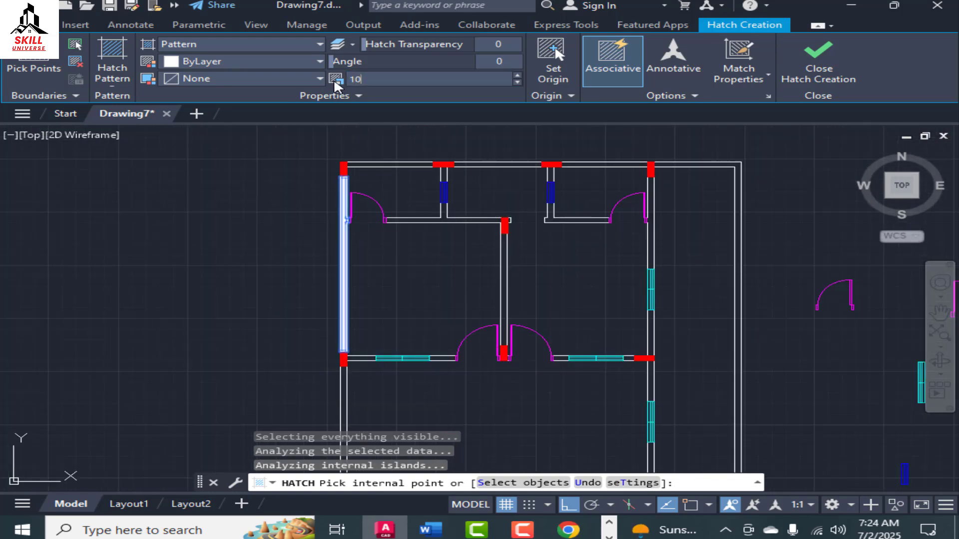
key(Return)
scroll(396, 196, up, 3)
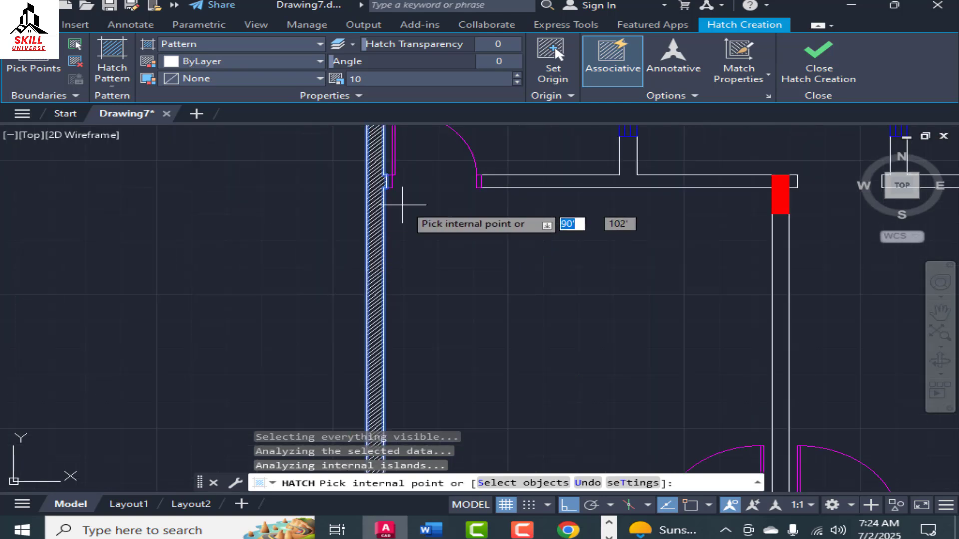
key(Escape)
scroll(231, 252, down, 4)
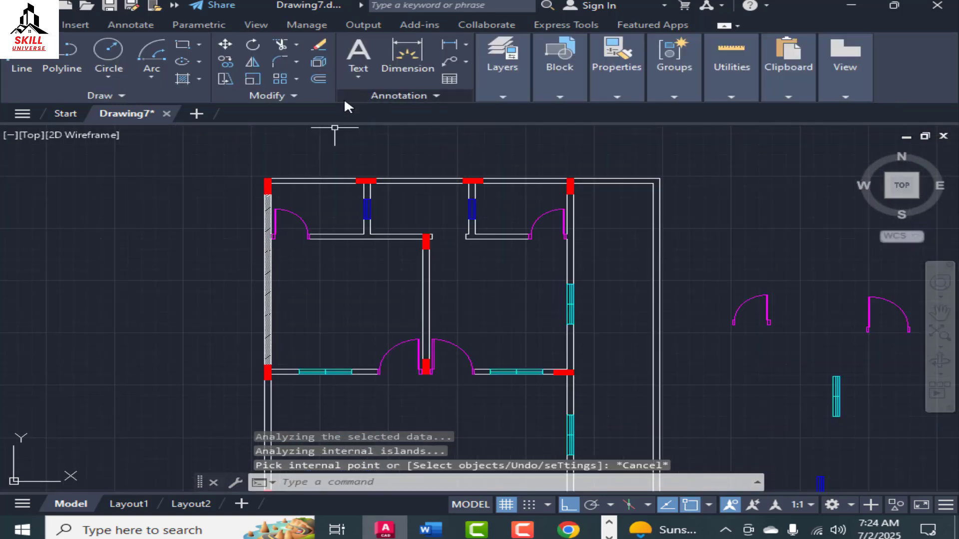
Set the pattern scale of the left outer wall's upper hatch to 15.
scroll(267, 239, up, 3)
scroll(252, 223, up, 1)
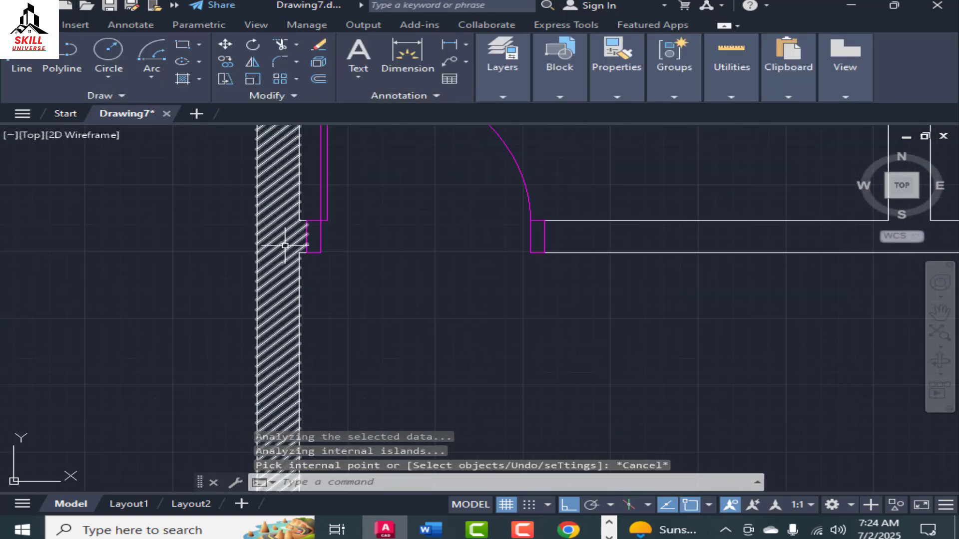
scroll(278, 242, down, 4)
scroll(291, 212, up, 4)
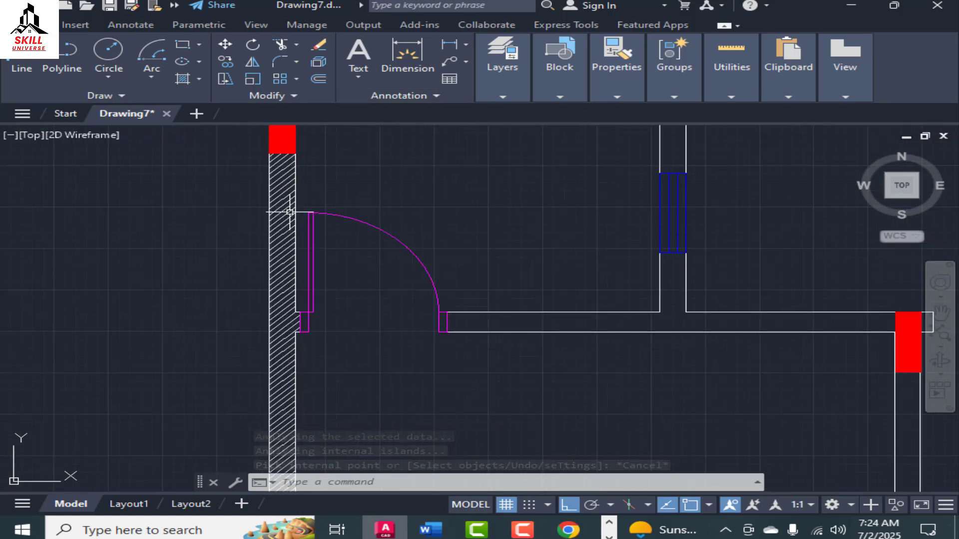
click(288, 211)
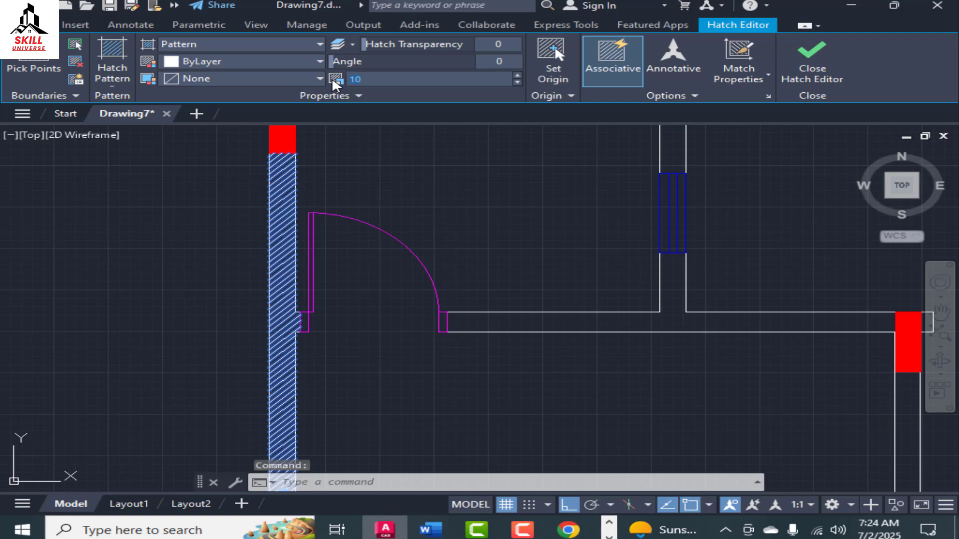
key(Return)
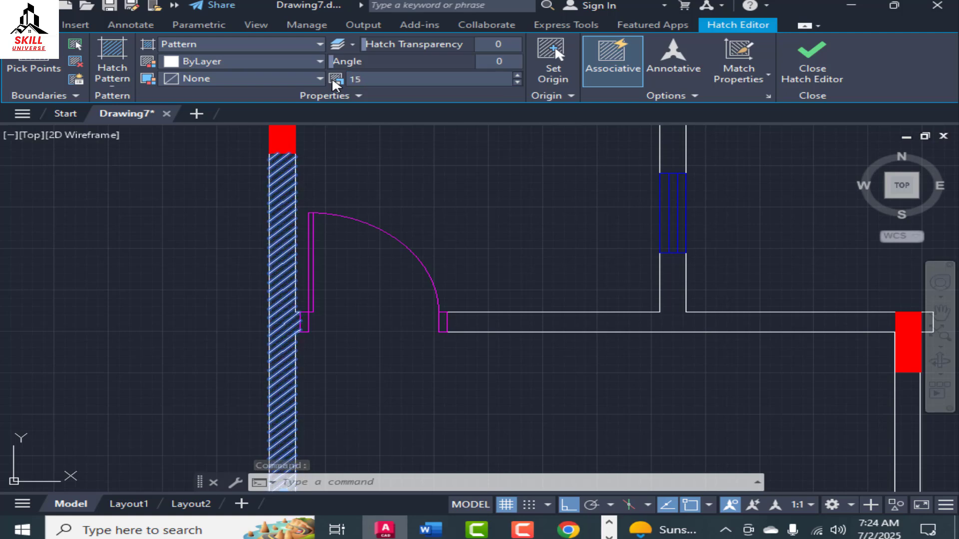
key(Escape)
key(Escape)
scroll(367, 179, down, 4)
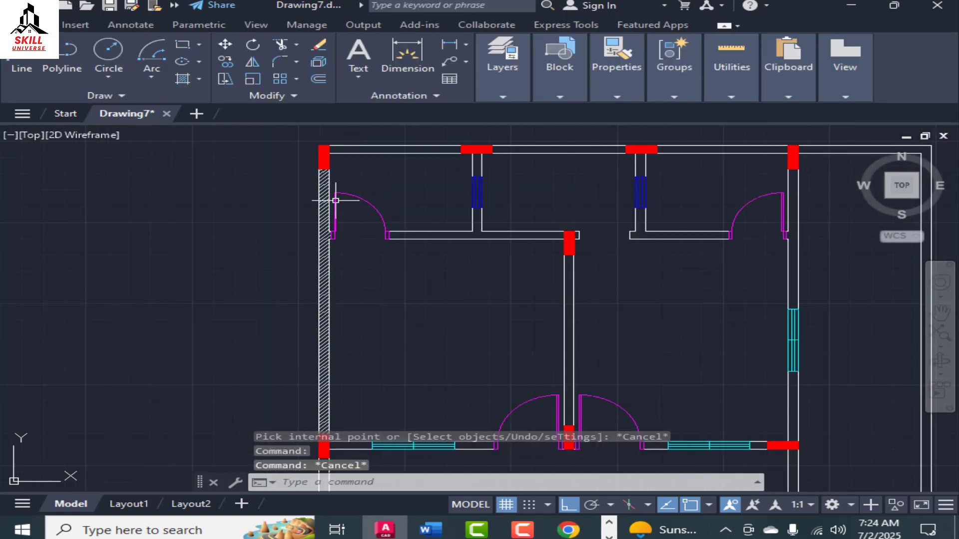
scroll(336, 202, down, 3)
scroll(307, 214, up, 3)
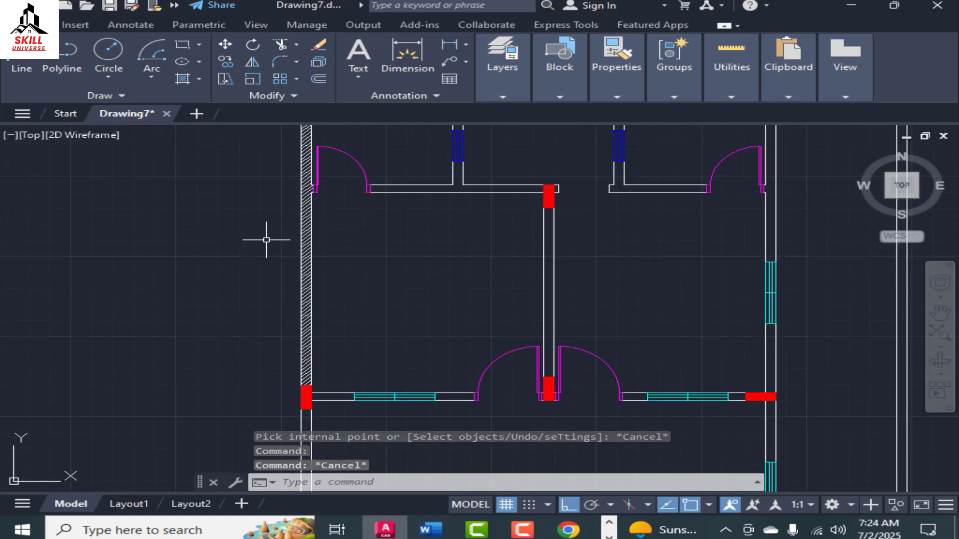
Start a new hatch and pick the upper outer wall sections and the partition walls around the small upper rooms.
text(ha)
key(Return)
scroll(171, 345, down, 3)
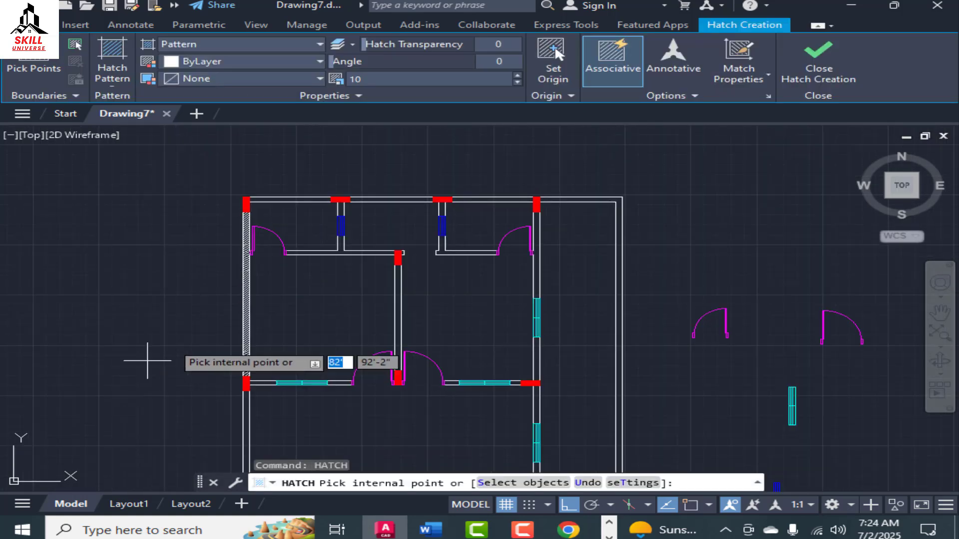
scroll(289, 193, up, 5)
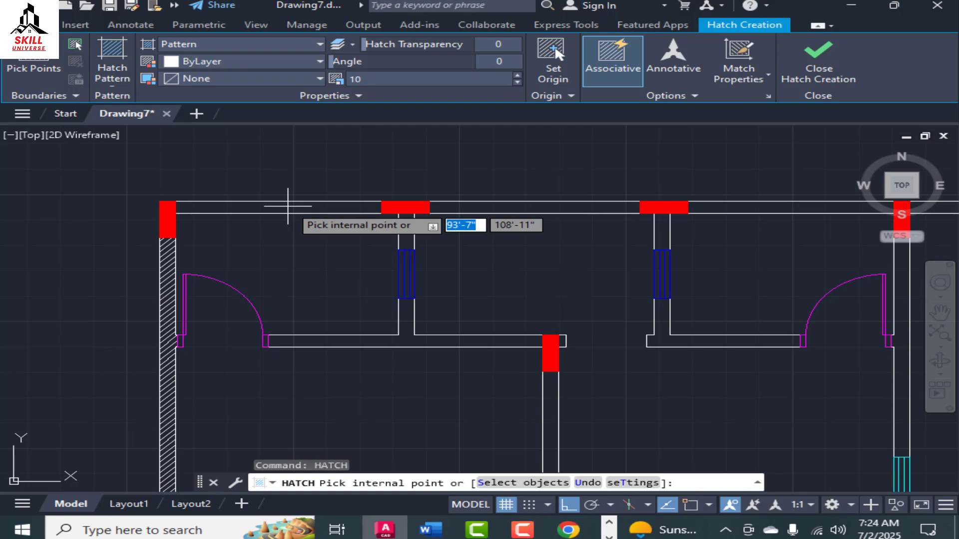
click(287, 206)
scroll(425, 310, down, 3)
scroll(317, 336, up, 3)
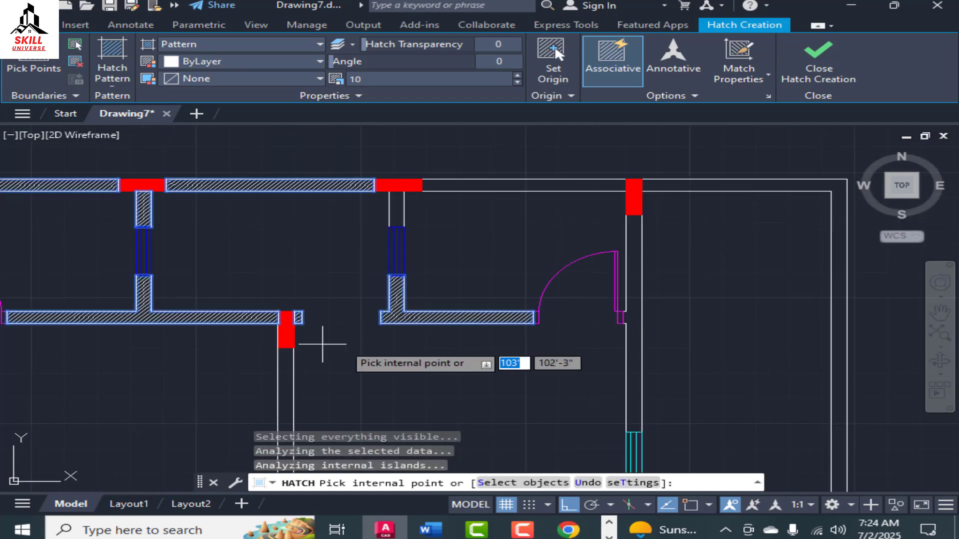
Add the right outer wall sections and the right half of the middle horizontal wall to the hatch.
scroll(396, 214, down, 3)
scroll(367, 300, up, 4)
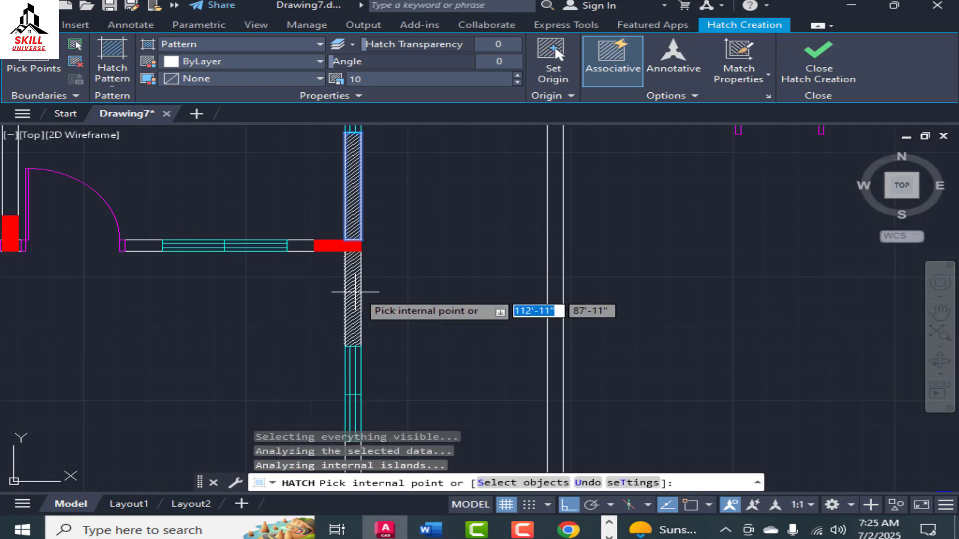
scroll(257, 245, up, 2)
scroll(290, 189, down, 4)
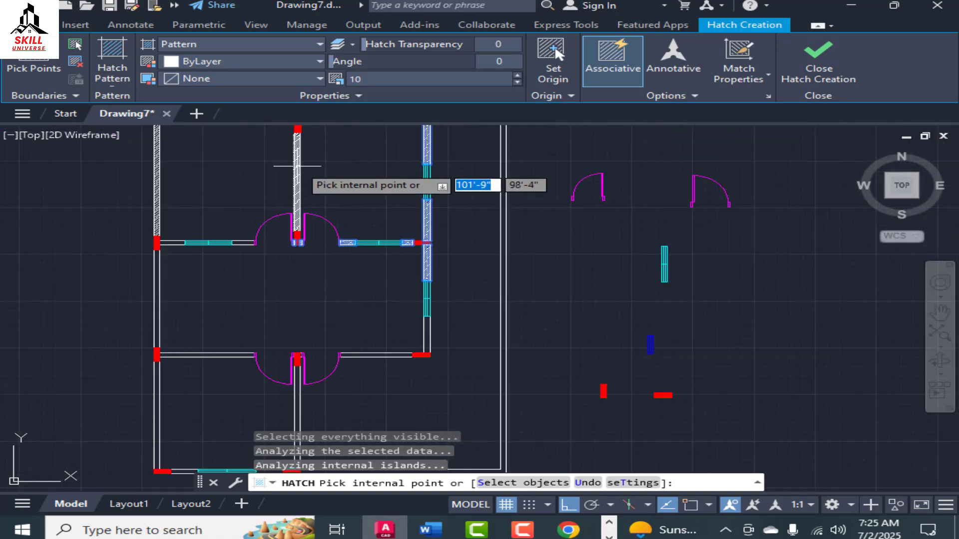
Add the central vertical walls, the lower left outer wall, the lower partition and the bottom wall sections to the hatch.
scroll(425, 276, up, 3)
scroll(349, 275, down, 3)
scroll(439, 284, up, 3)
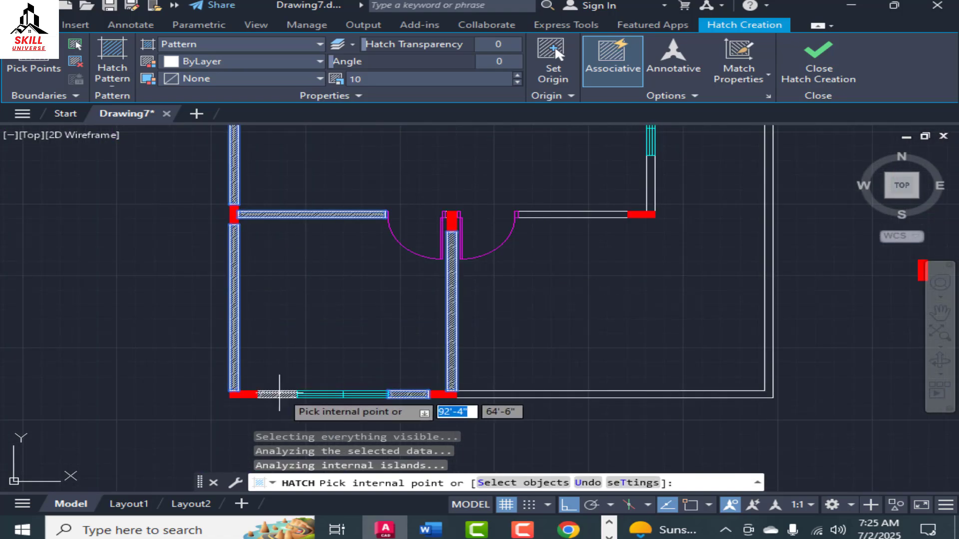
scroll(278, 390, up, 3)
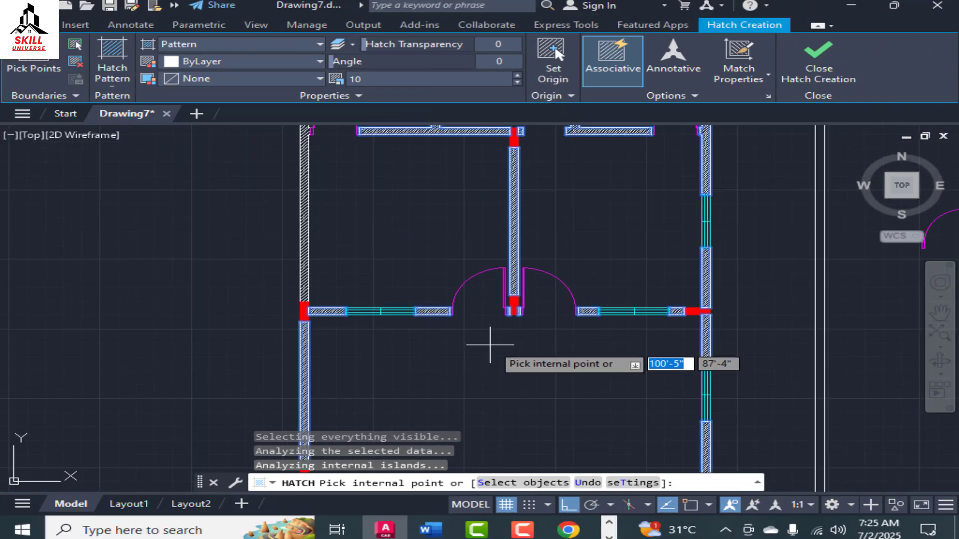
Set the pattern scale of the new wall hatch to 20 and finish the hatch.
scroll(473, 183, down, 3)
scroll(396, 250, up, 3)
scroll(428, 265, down, 2)
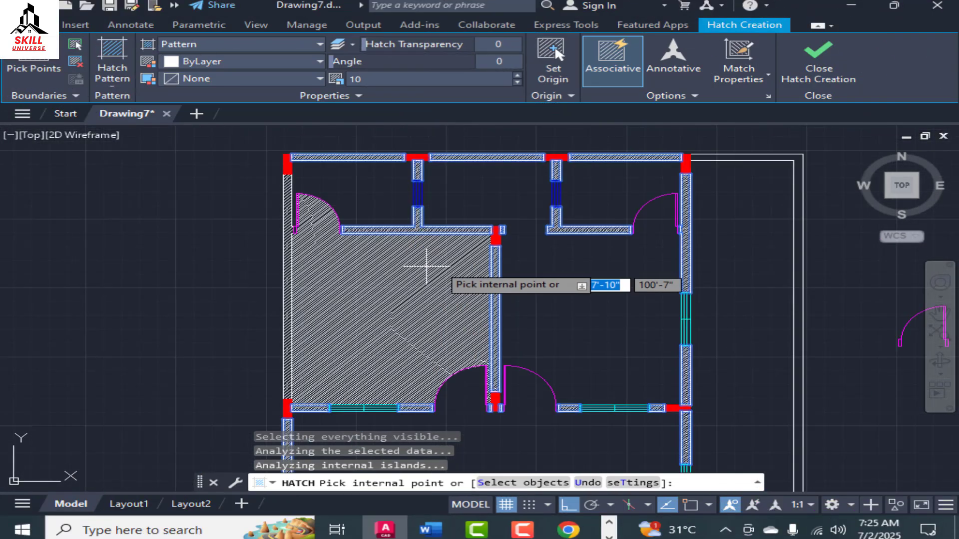
scroll(515, 185, down, 2)
click(409, 179)
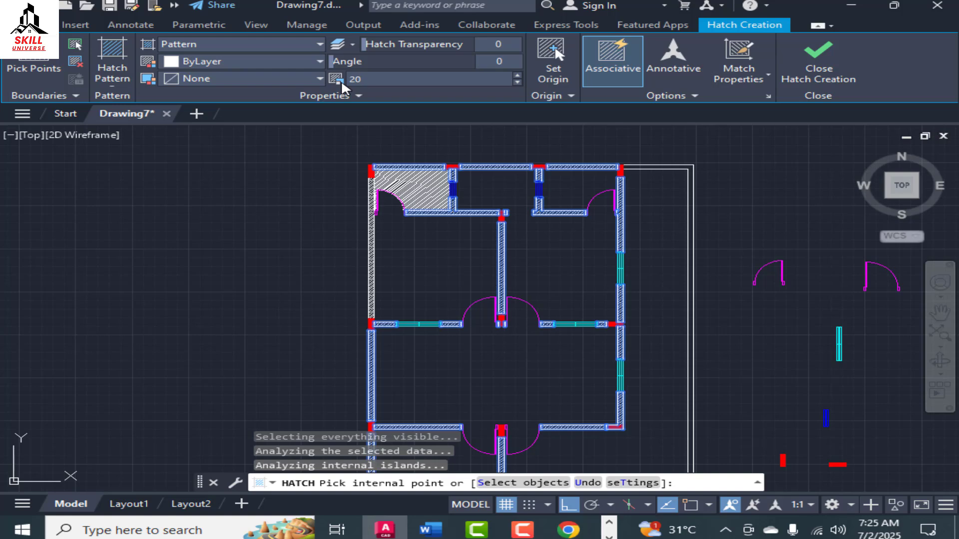
key(Escape)
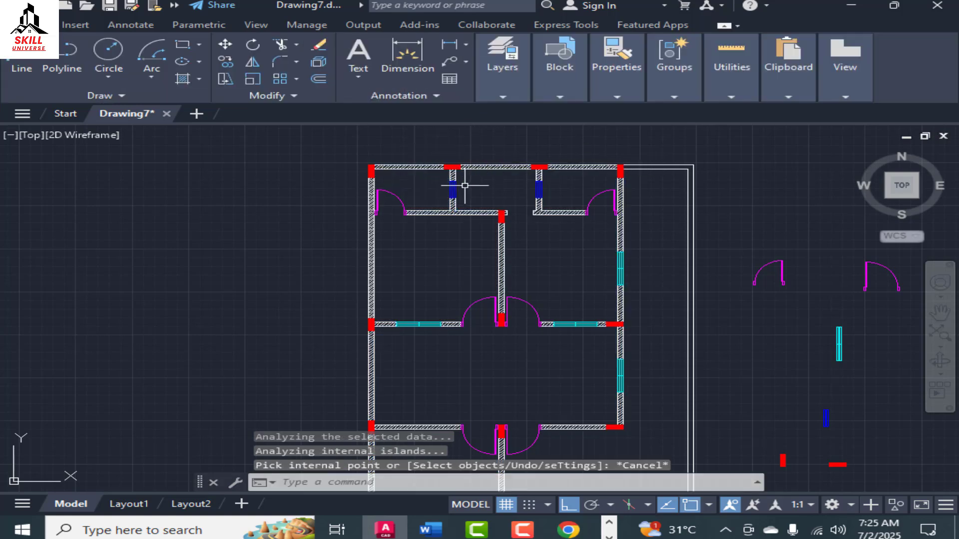
Examine the hatch coverage and line density along the inner and outer walls of the plan.
scroll(501, 254, up, 3)
click(494, 251)
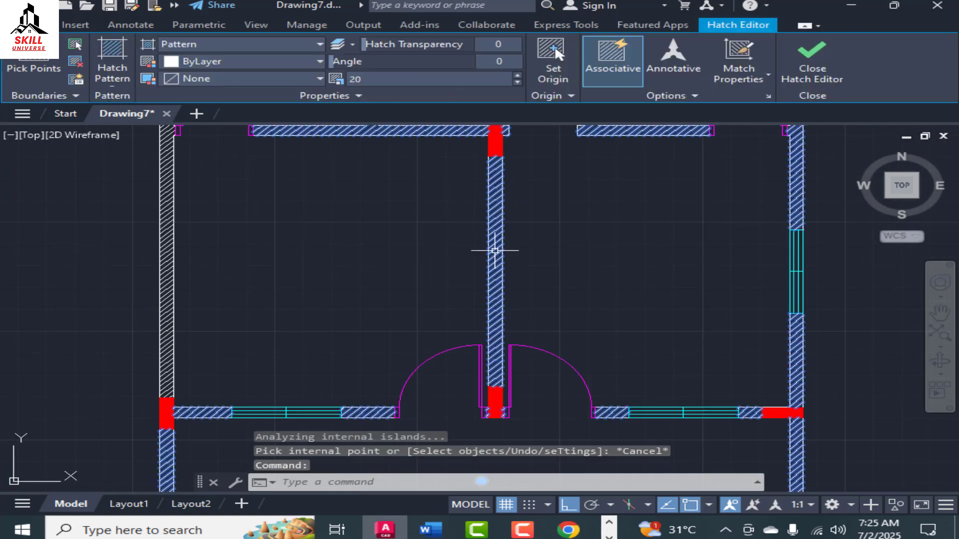
key(Escape)
scroll(317, 196, down, 4)
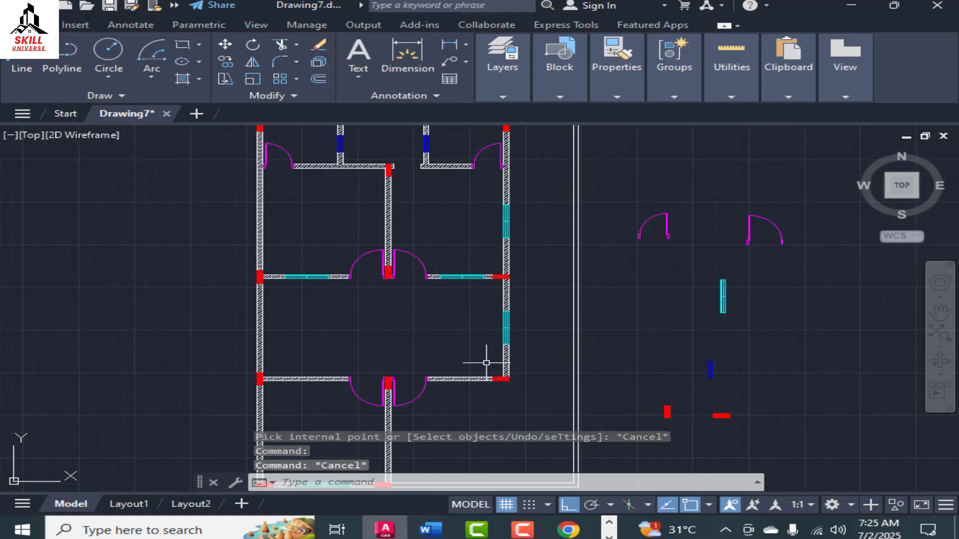
scroll(514, 252, down, 4)
scroll(428, 325, up, 7)
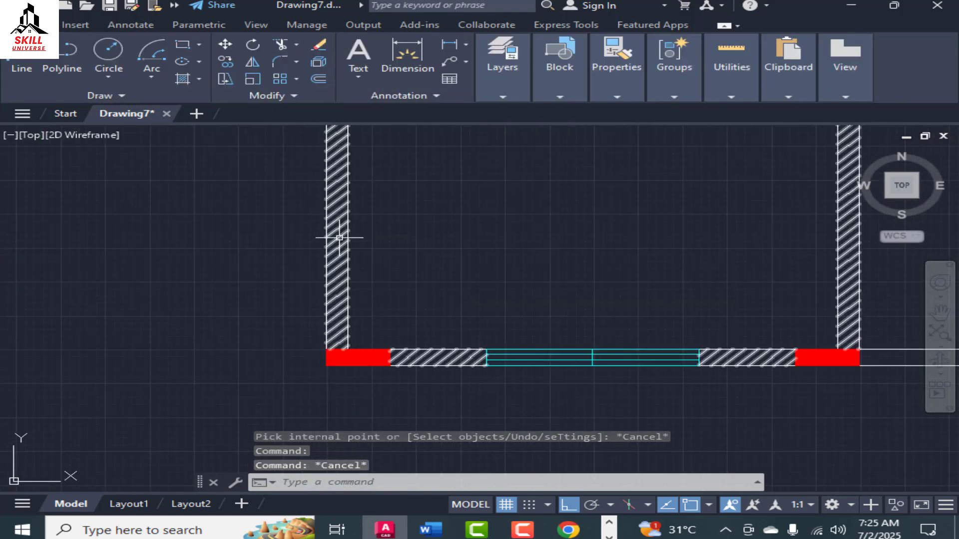
scroll(519, 220, down, 5)
scroll(453, 288, down, 2)
scroll(498, 156, up, 3)
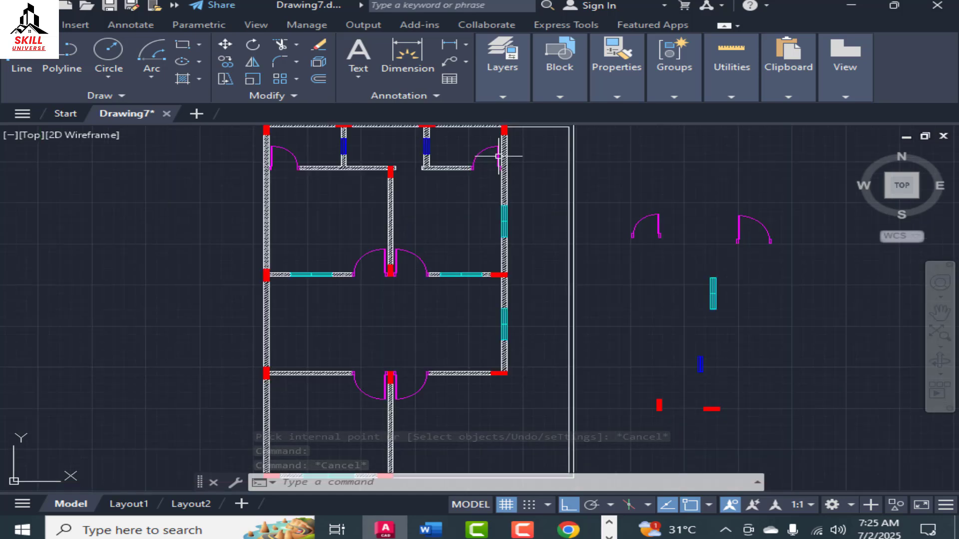
scroll(502, 200, up, 4)
scroll(505, 209, down, 2)
scroll(499, 195, up, 4)
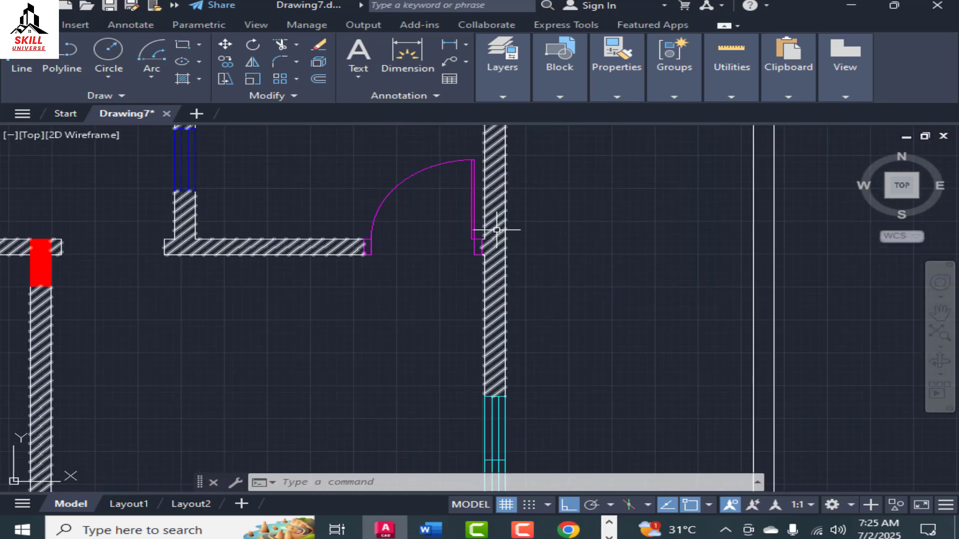
scroll(497, 230, down, 4)
scroll(498, 189, up, 4)
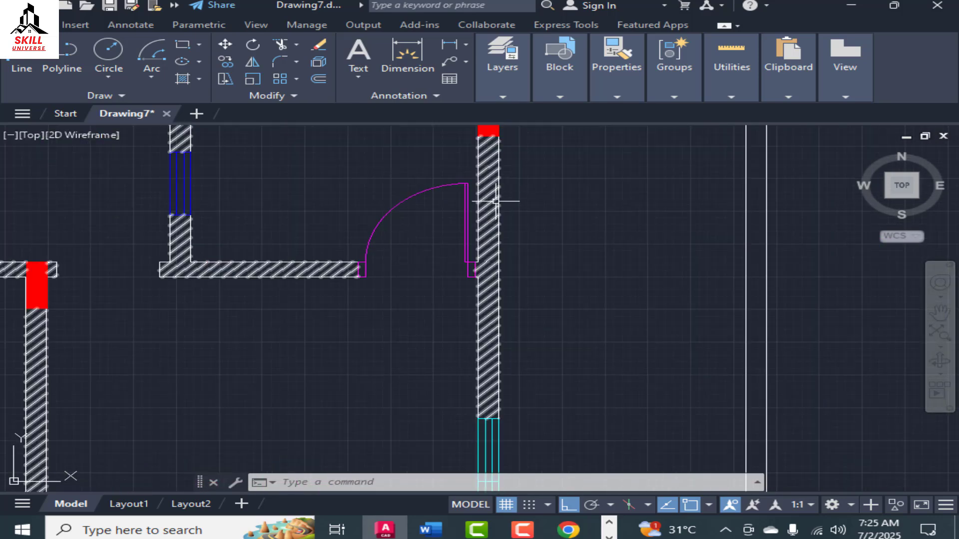
Set the transparency of the combined wall hatch to 85.
click(487, 199)
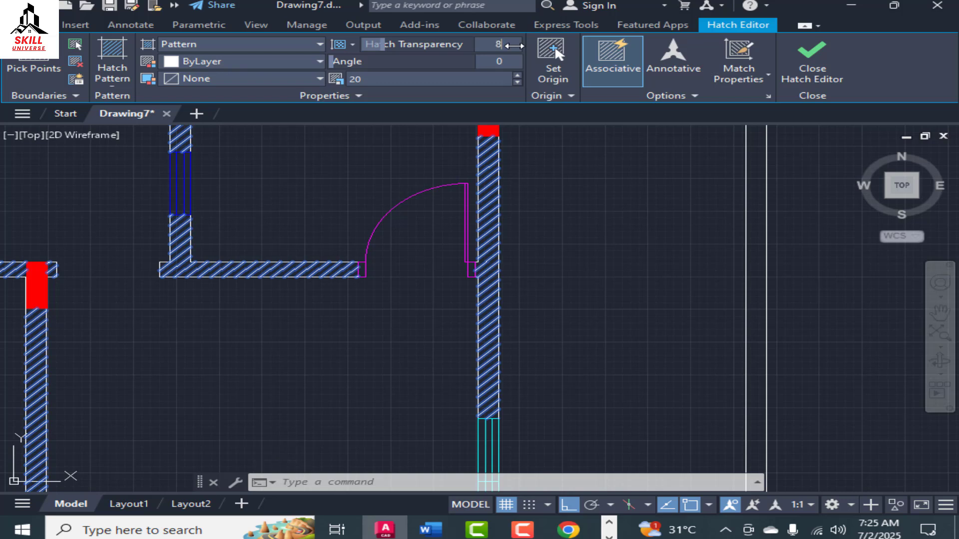
key(Return)
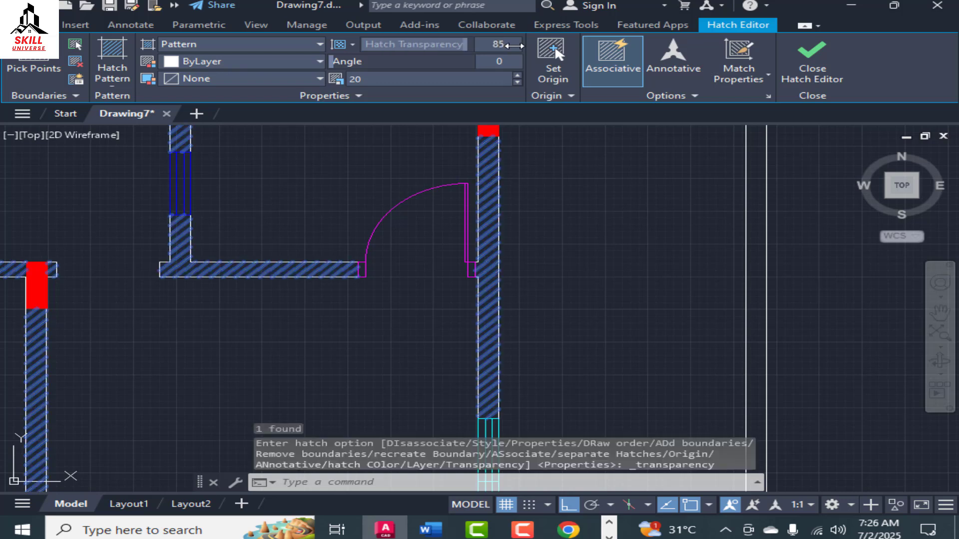
click(574, 156)
key(Escape)
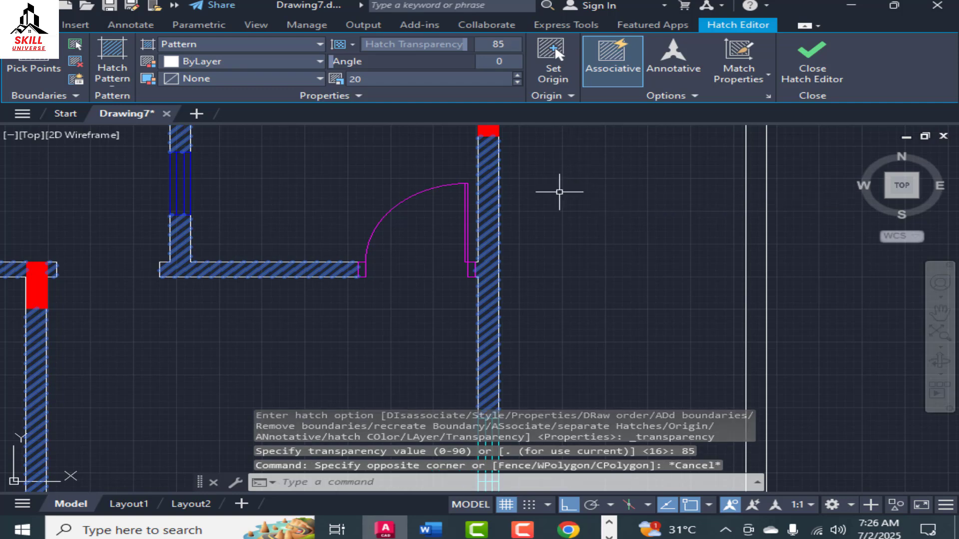
key(Escape)
scroll(550, 189, down, 2)
scroll(527, 320, down, 4)
scroll(543, 336, up, 5)
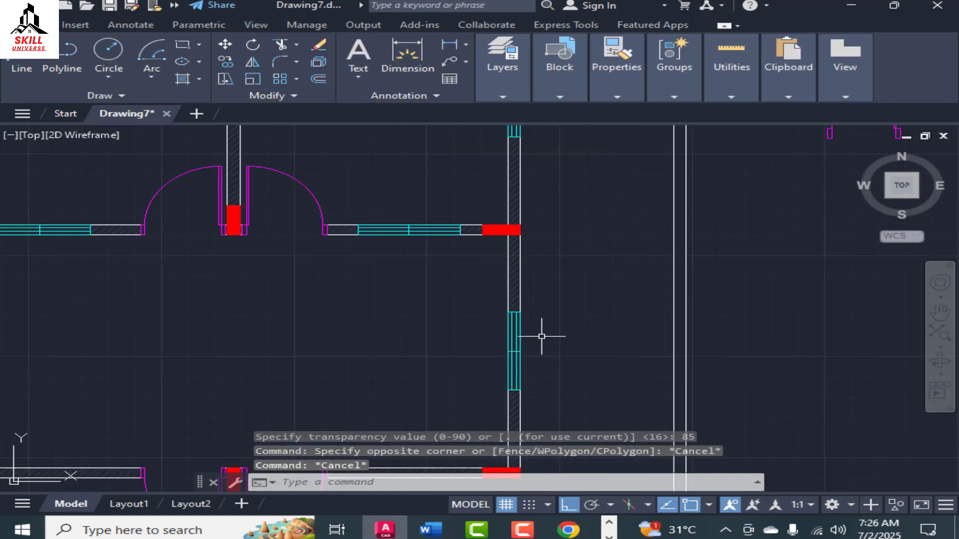
scroll(501, 368, down, 2)
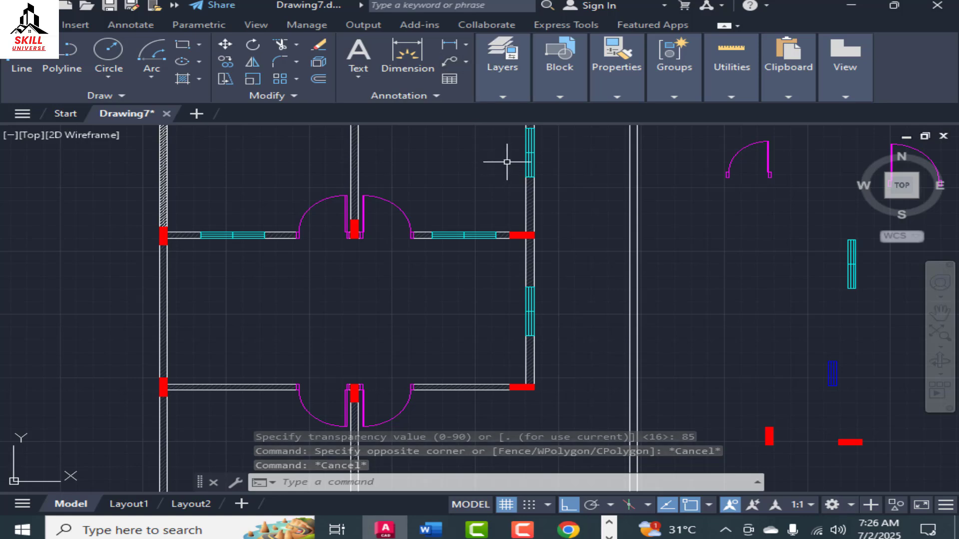
Select the combined wall hatch at the right outer wall and set its transparency to 60.
scroll(528, 210, up, 5)
click(547, 190)
click(524, 208)
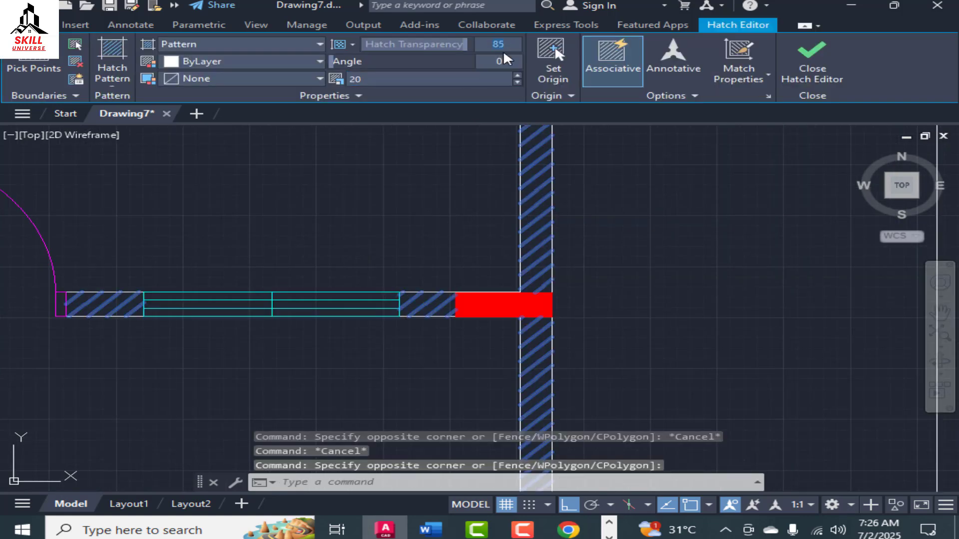
text(60)
key(Return)
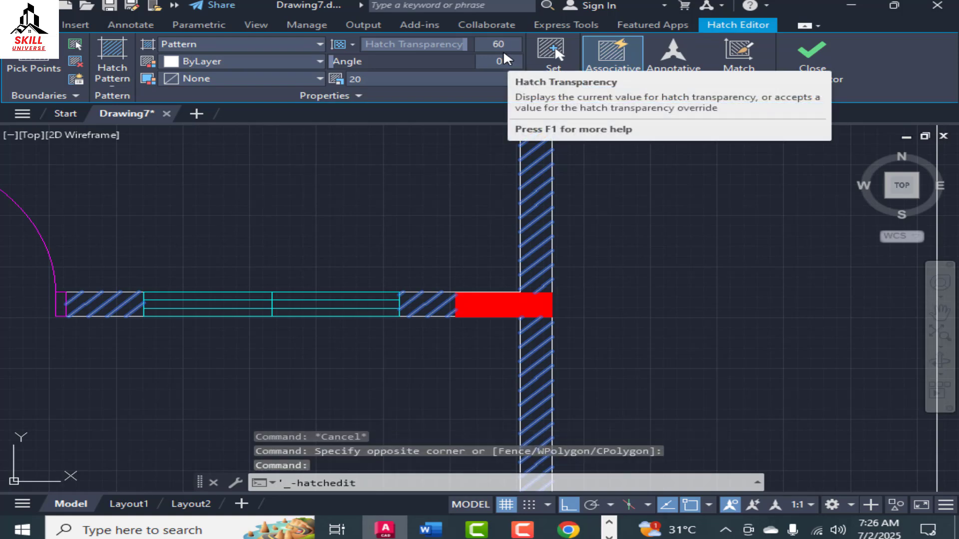
key(Escape)
scroll(411, 166, down, 5)
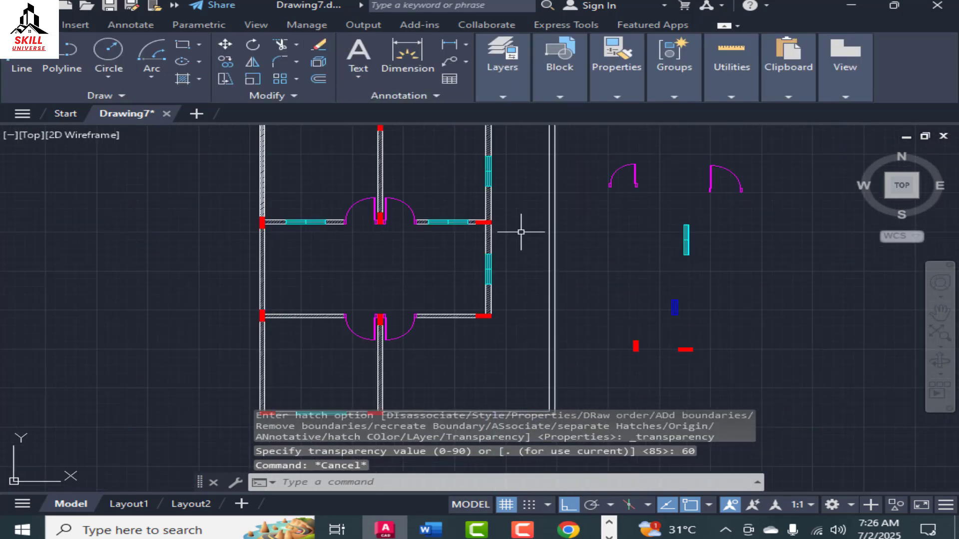
Review the wall hatching in the lower rooms and across the whole floor plan.
scroll(371, 218, down, 2)
scroll(350, 347, up, 2)
scroll(415, 319, up, 4)
scroll(308, 275, down, 2)
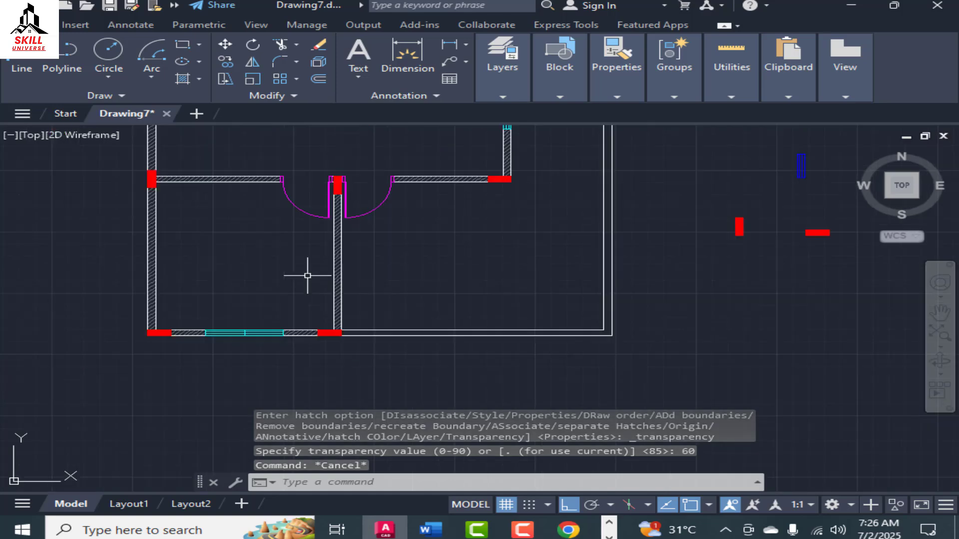
scroll(609, 229, down, 3)
scroll(544, 271, up, 2)
scroll(524, 230, down, 3)
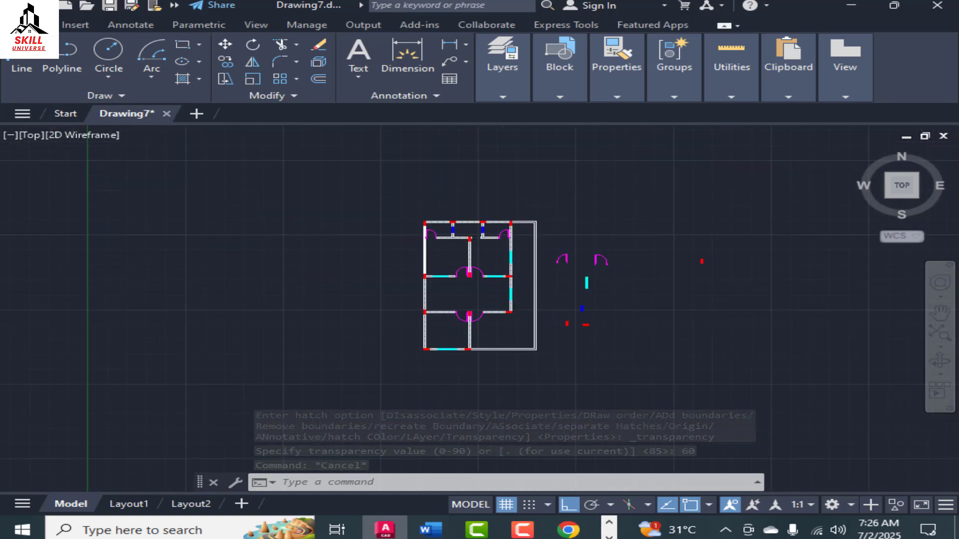
Examine the unhatched outer wall around the open area at the plan's lower-right corner.
scroll(494, 186, up, 5)
scroll(524, 293, down, 4)
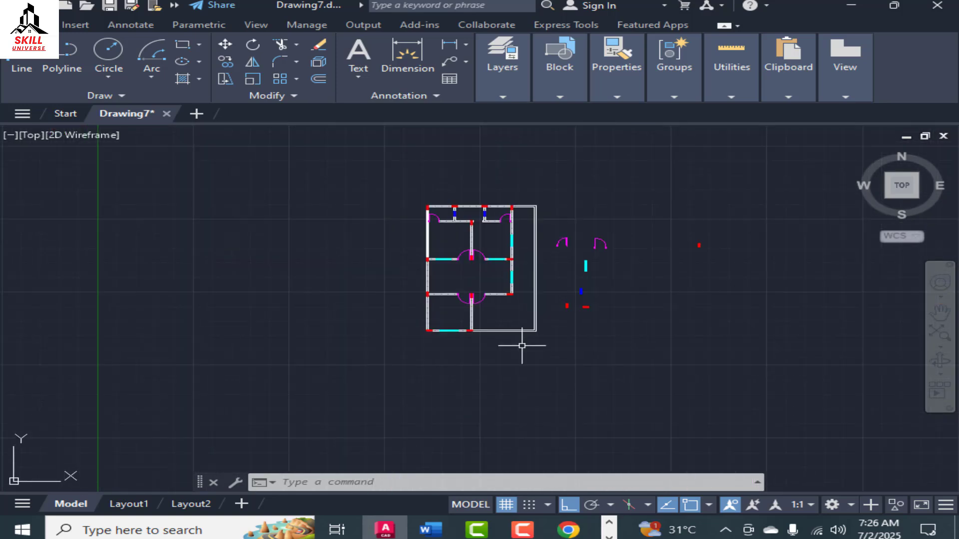
scroll(532, 287, up, 6)
scroll(457, 297, down, 2)
scroll(552, 192, down, 3)
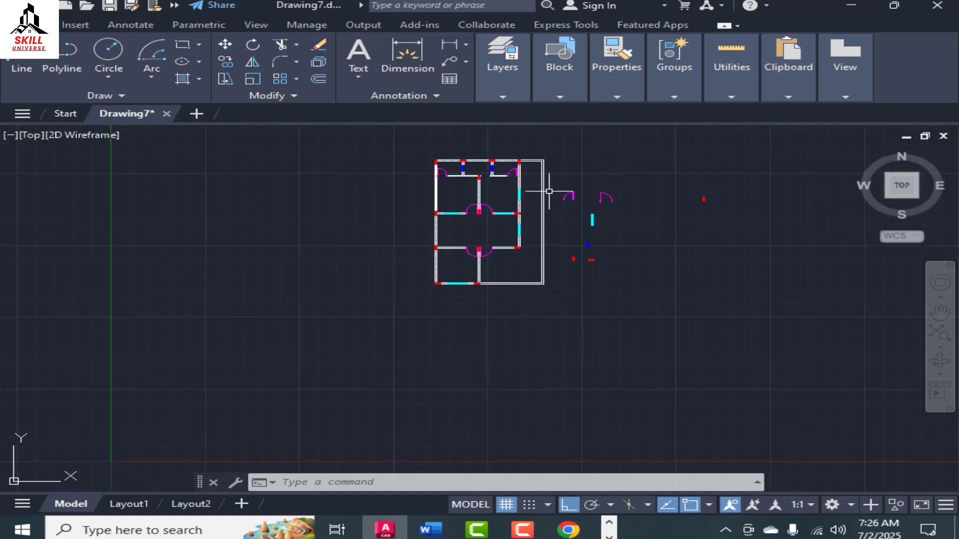
scroll(553, 205, up, 1)
scroll(496, 334, up, 3)
scroll(483, 323, down, 1)
scroll(458, 300, up, 3)
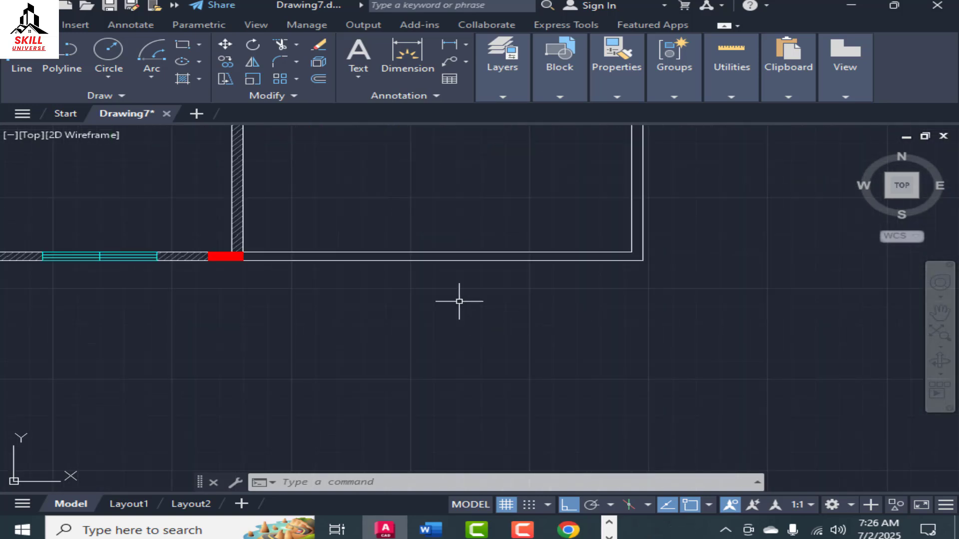
scroll(451, 295, up, 2)
scroll(452, 297, down, 2)
scroll(501, 215, down, 2)
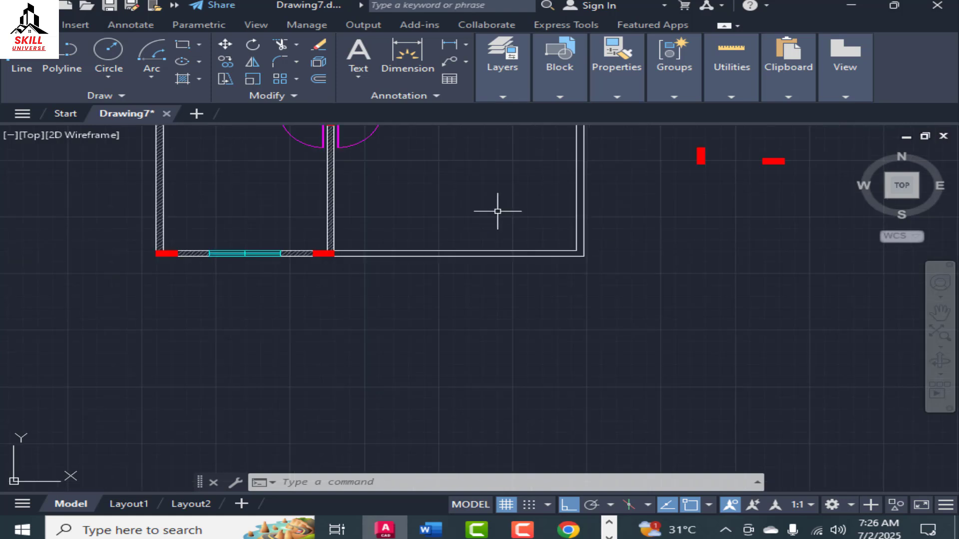
scroll(498, 211, up, 2)
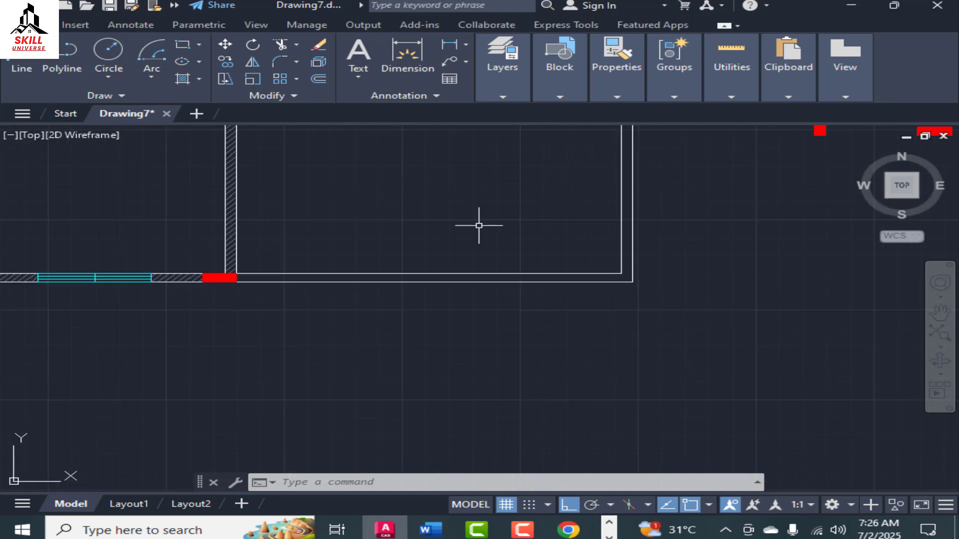
scroll(478, 227, down, 3)
scroll(475, 229, up, 2)
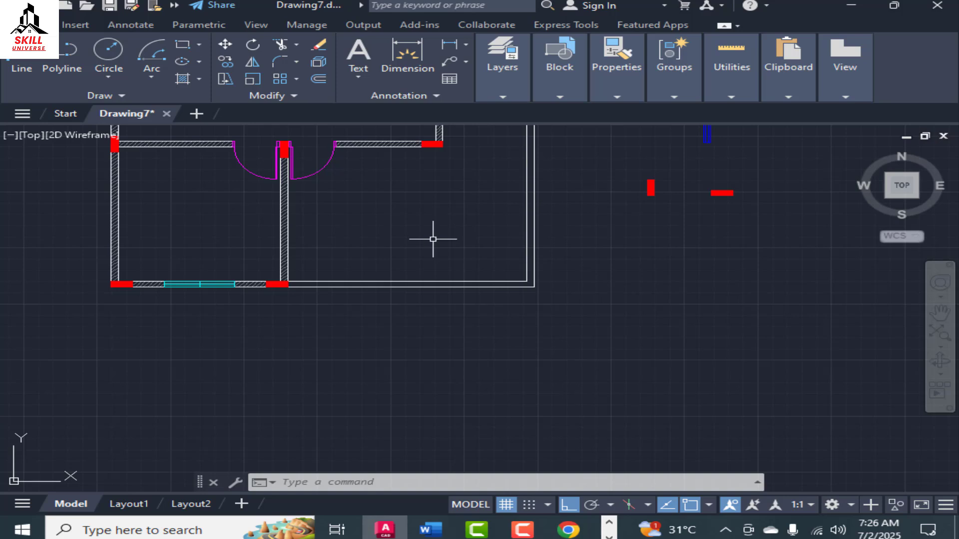
Make Walls the current layer.
text(l)
key(Escape)
key(Escape)
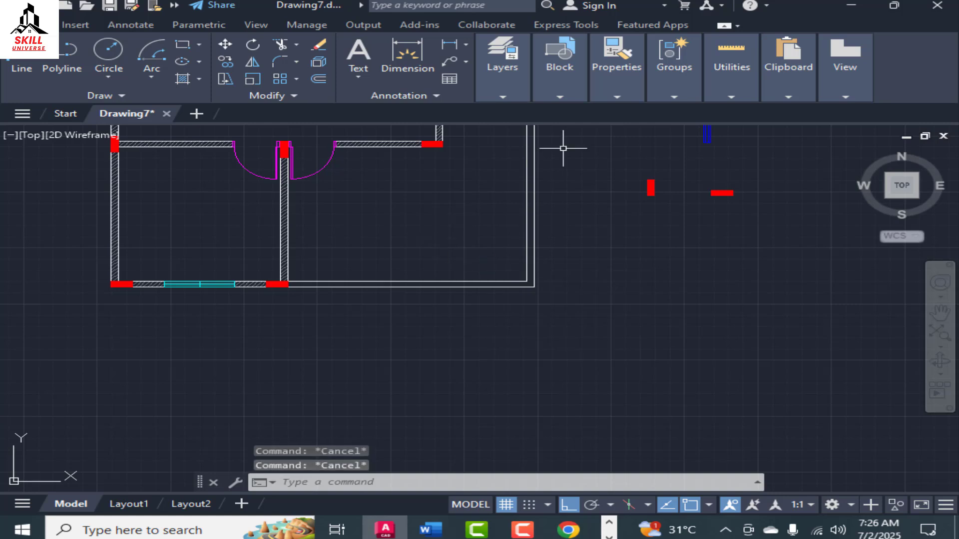
mouse_move(517, 86)
click(629, 113)
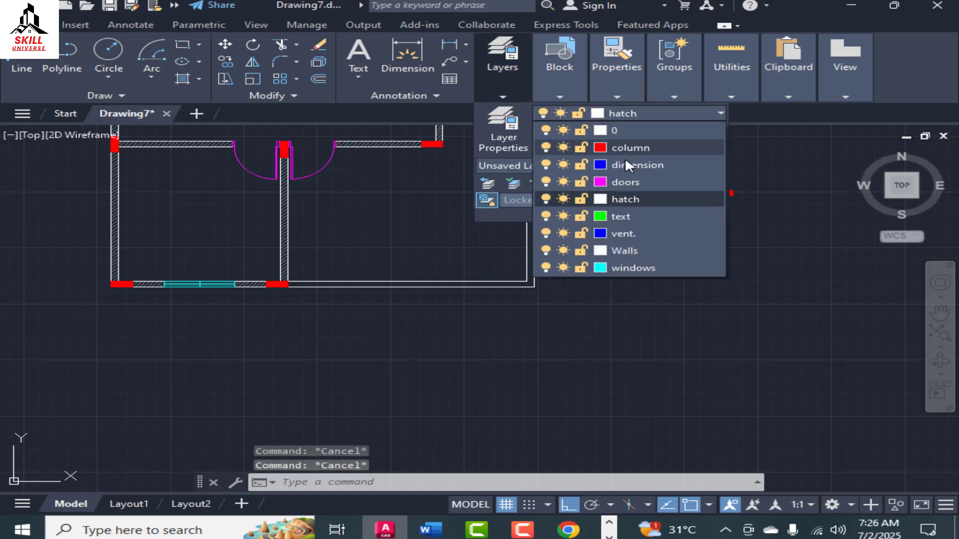
click(618, 250)
text(l)
key(Return)
scroll(578, 270, up, 3)
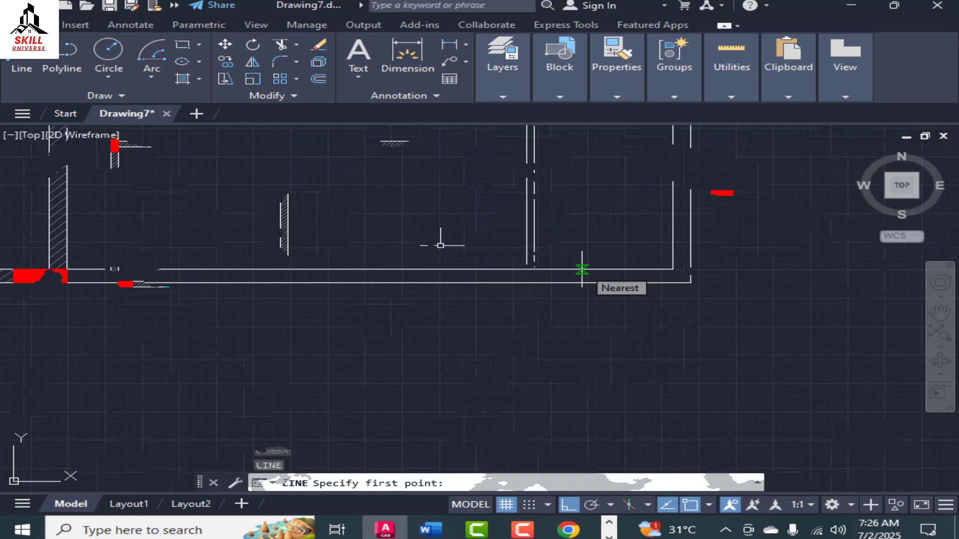
click(579, 269)
key(Escape)
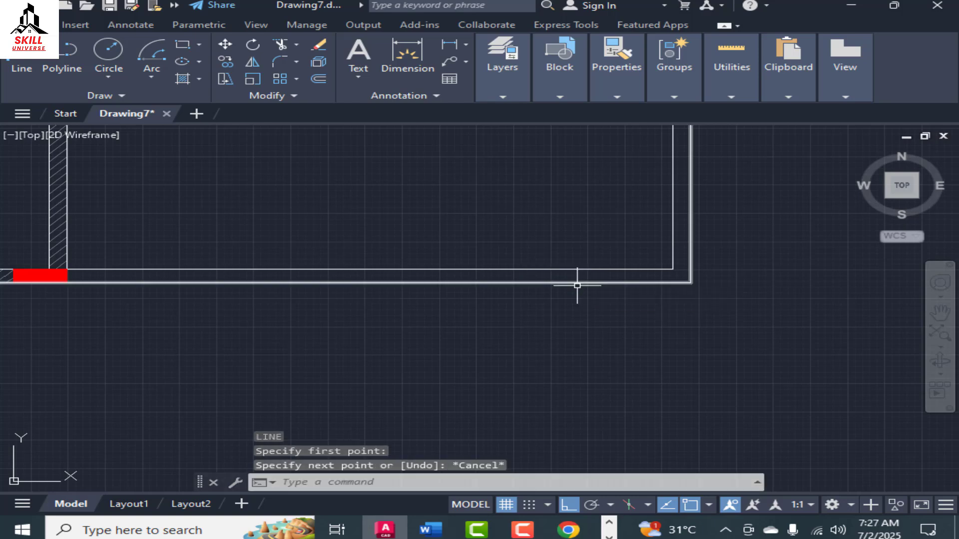
Compare the hatch line density of the upper-left outer wall with that of the other walls in the plan.
scroll(516, 320, down, 5)
scroll(516, 349, down, 2)
scroll(488, 336, up, 4)
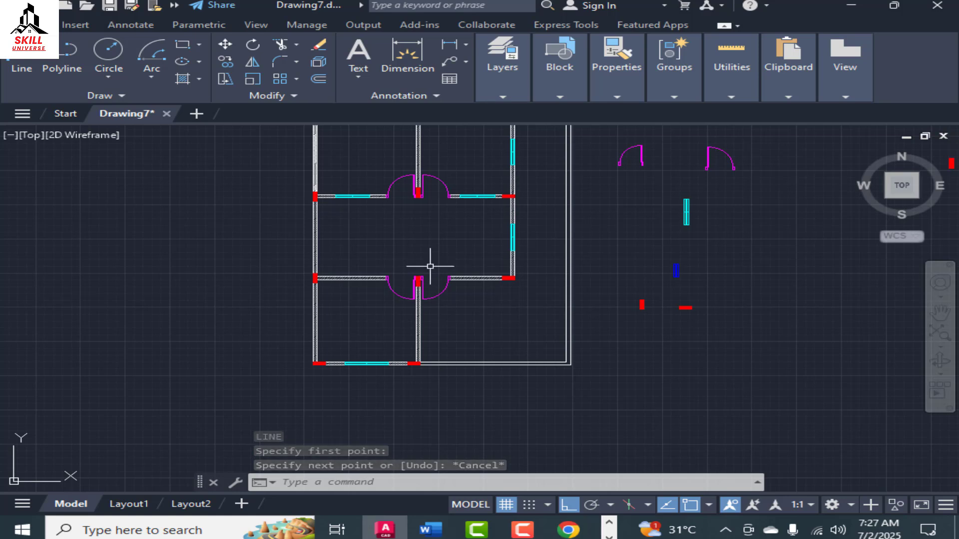
scroll(370, 264, down, 2)
scroll(394, 225, up, 2)
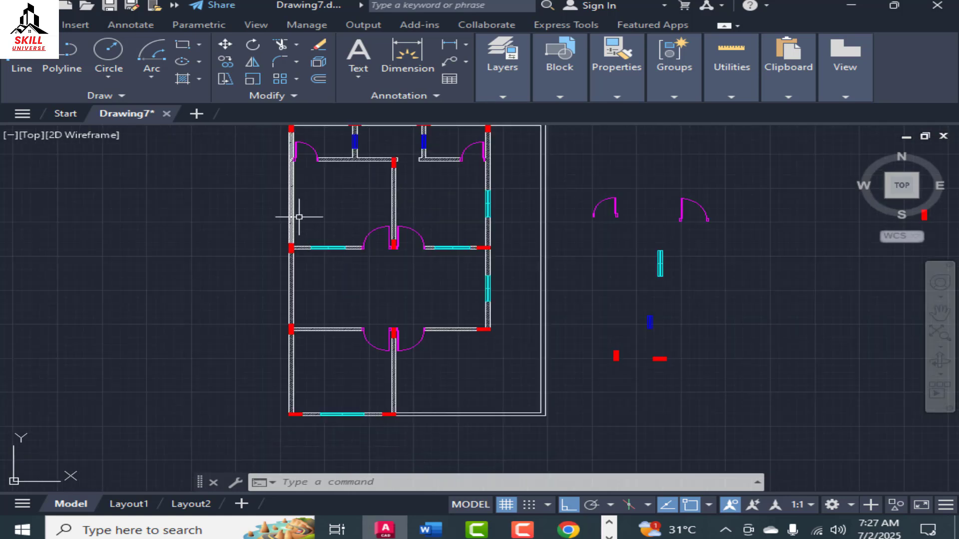
scroll(291, 270, up, 3)
scroll(289, 349, down, 2)
scroll(535, 368, down, 2)
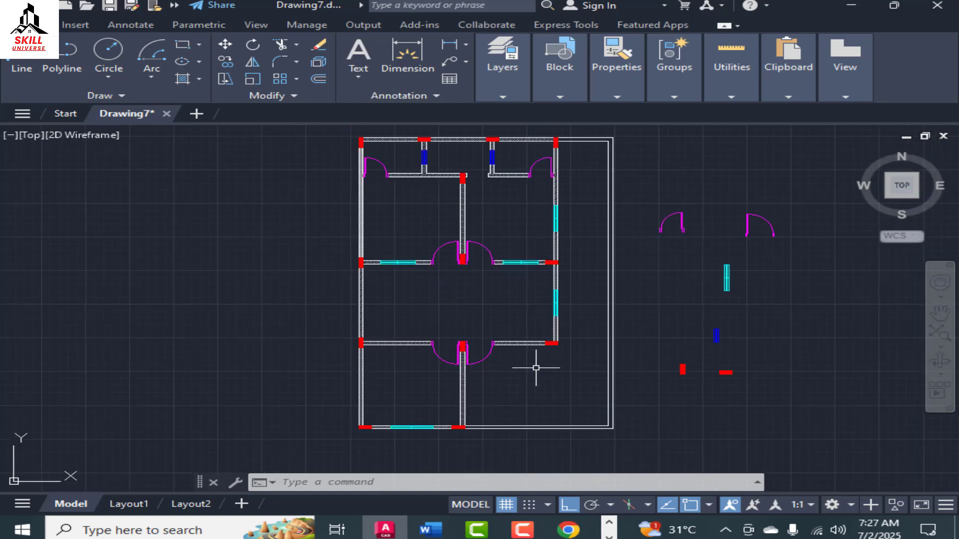
scroll(474, 368, up, 4)
scroll(445, 322, down, 2)
scroll(290, 279, up, 4)
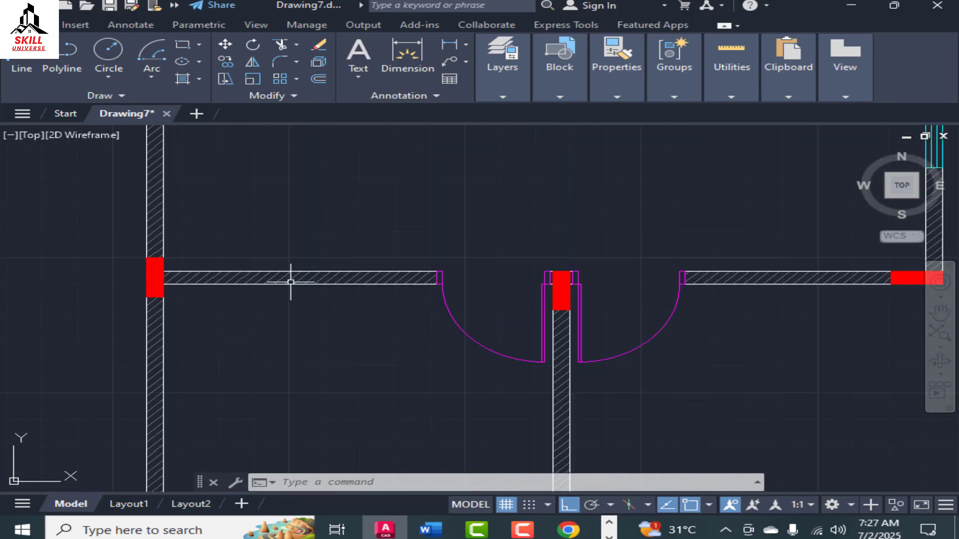
scroll(320, 350, down, 2)
scroll(240, 289, down, 3)
scroll(241, 224, up, 3)
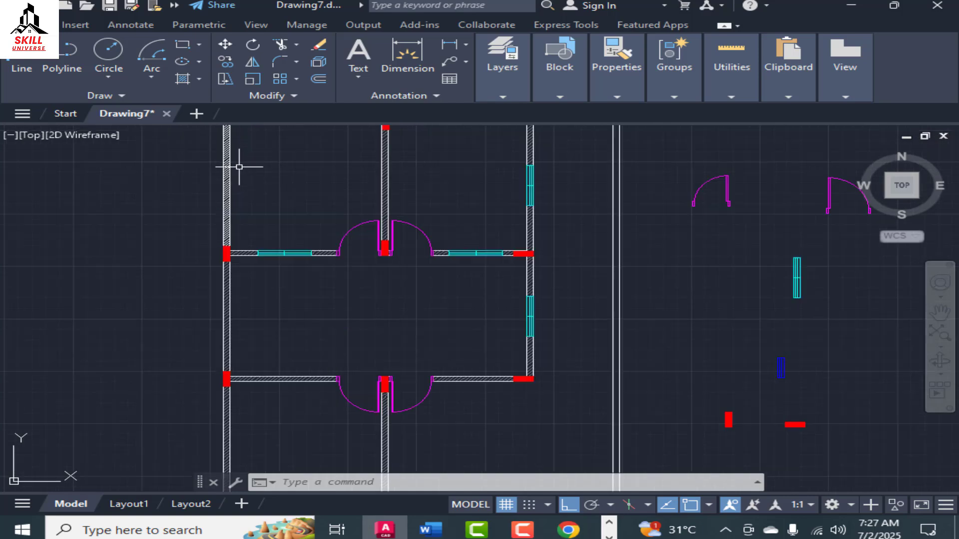
scroll(250, 259, down, 3)
scroll(242, 200, up, 2)
scroll(239, 260, up, 2)
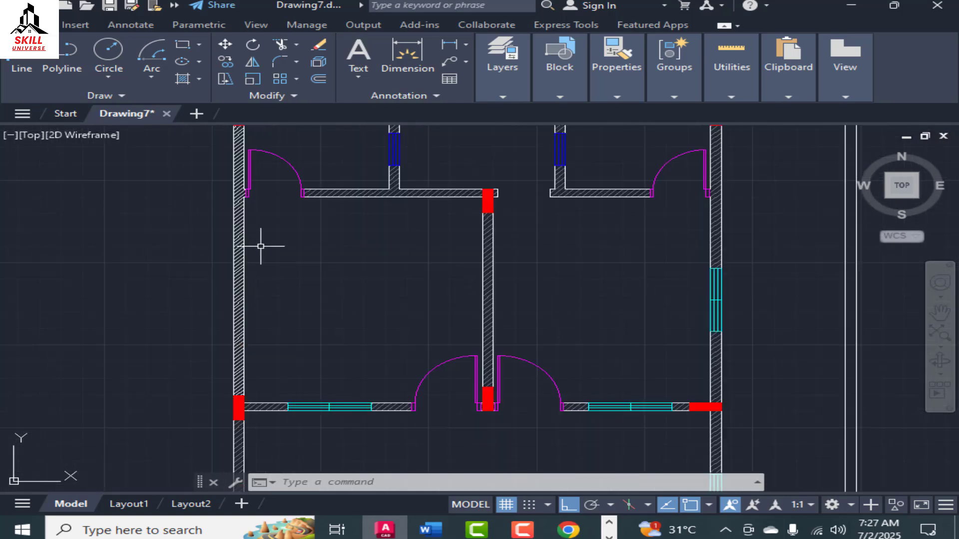
scroll(280, 265, down, 2)
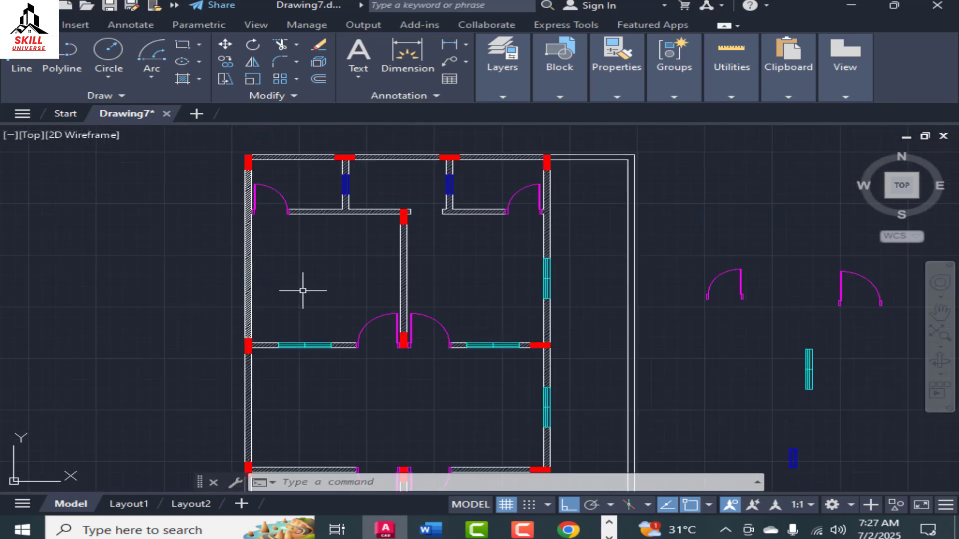
Match the upper-left outer wall's hatch properties to the combined wall hatch, using the left outer wall below as the source.
text(ma)
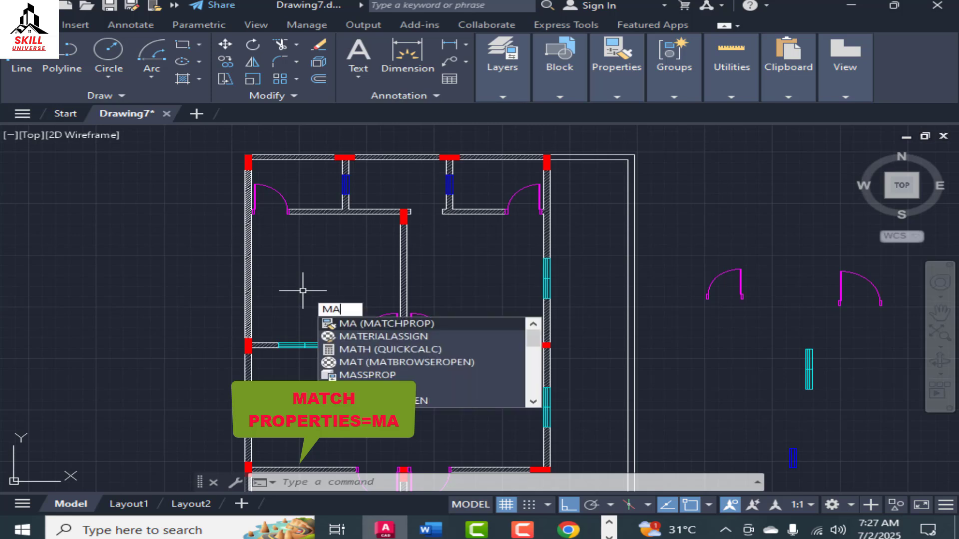
key(Return)
scroll(255, 359, up, 5)
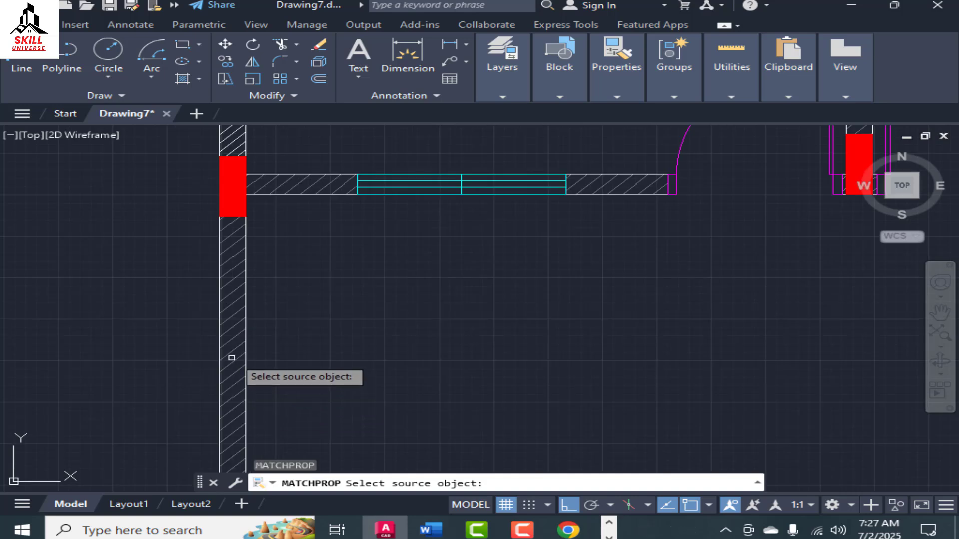
click(231, 357)
scroll(246, 283, down, 3)
scroll(250, 157, up, 3)
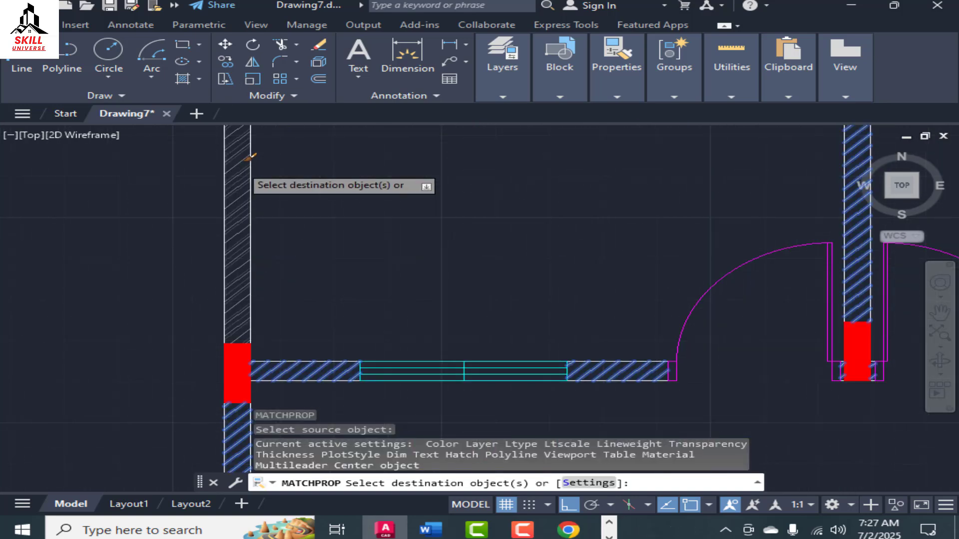
scroll(250, 157, down, 5)
key(Escape)
scroll(280, 250, down, 2)
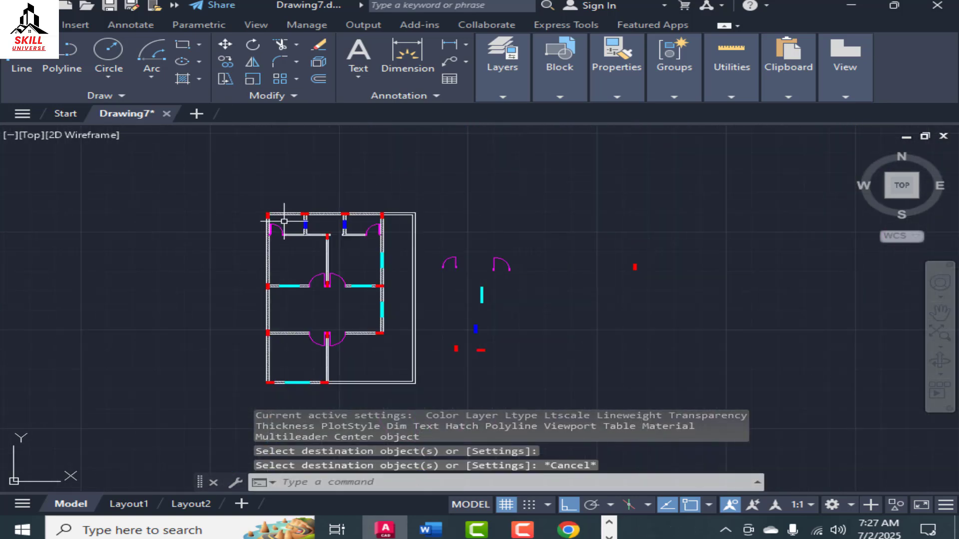
Review the wall hatching across the whole floor plan and the unhatched outer wall at its lower-right corner.
scroll(283, 221, up, 5)
scroll(285, 199, down, 3)
scroll(422, 193, down, 2)
scroll(434, 285, up, 2)
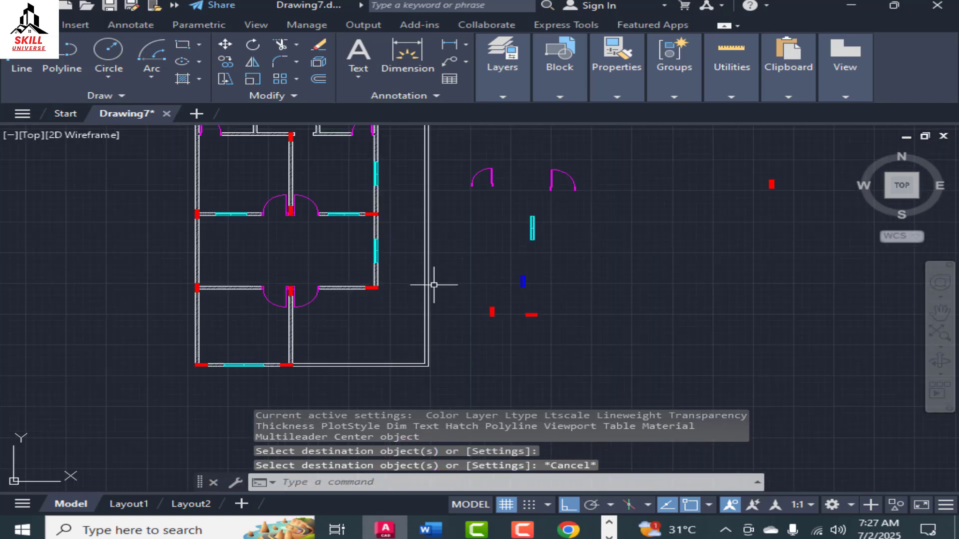
scroll(434, 364, up, 2)
scroll(428, 325, down, 4)
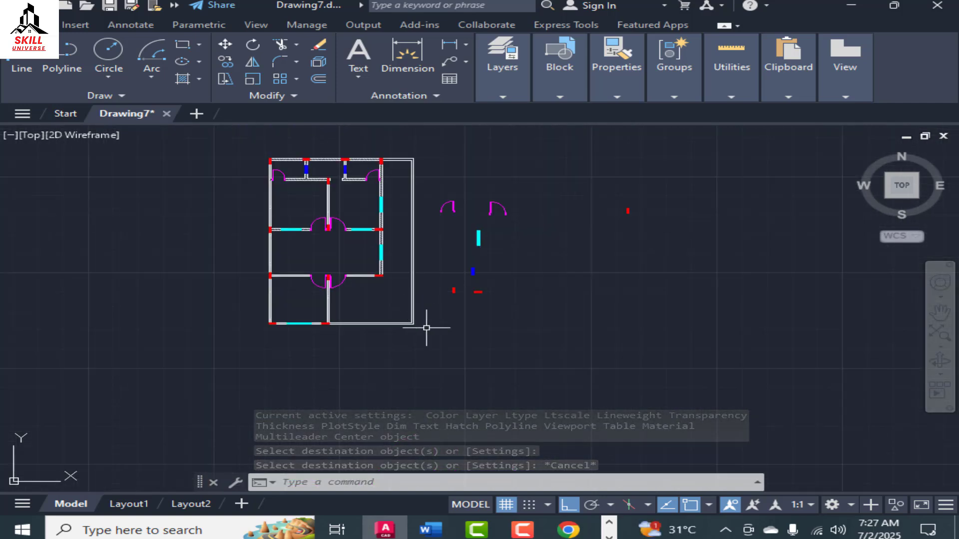
scroll(414, 310, up, 4)
scroll(455, 333, down, 2)
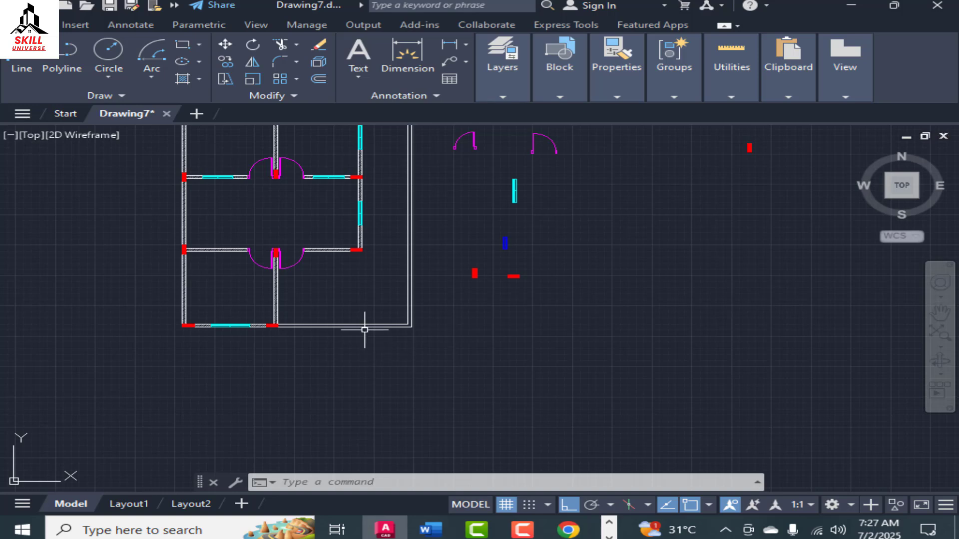
scroll(403, 336, down, 2)
scroll(434, 251, up, 2)
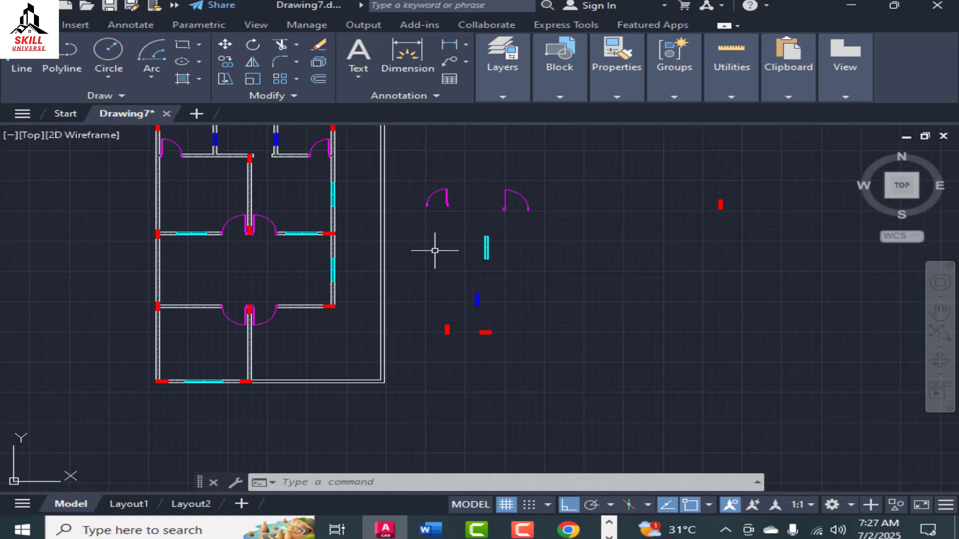
scroll(428, 278, down, 2)
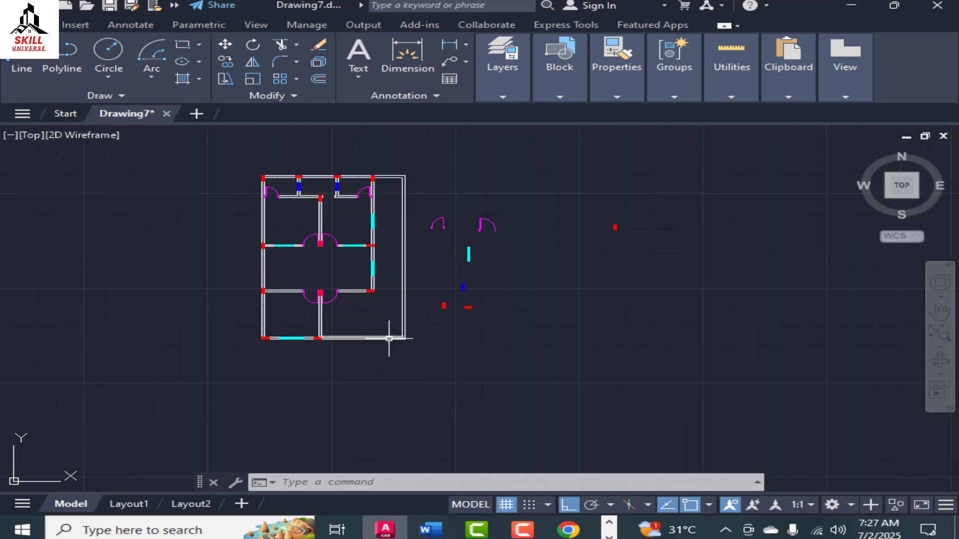
scroll(380, 341, up, 6)
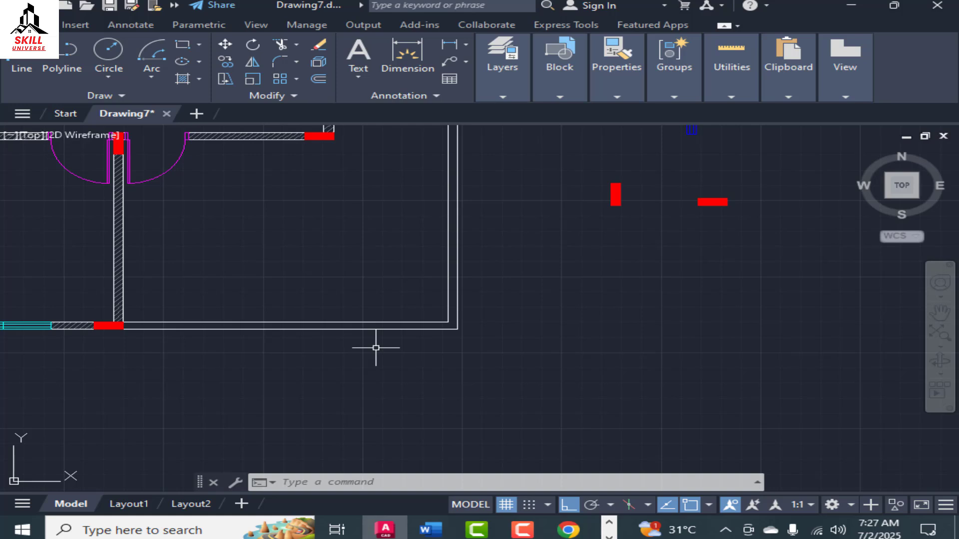
text(l)
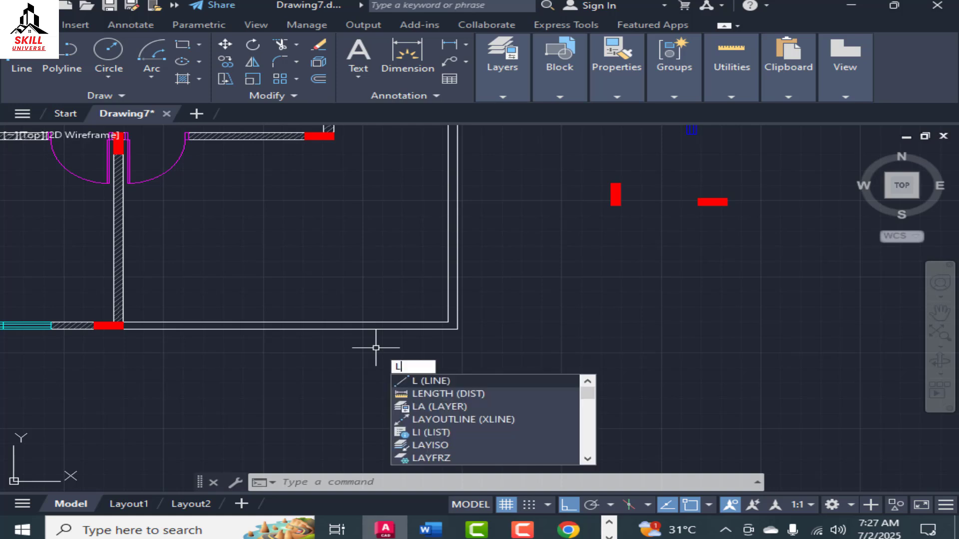
key(Return)
scroll(456, 338, up, 5)
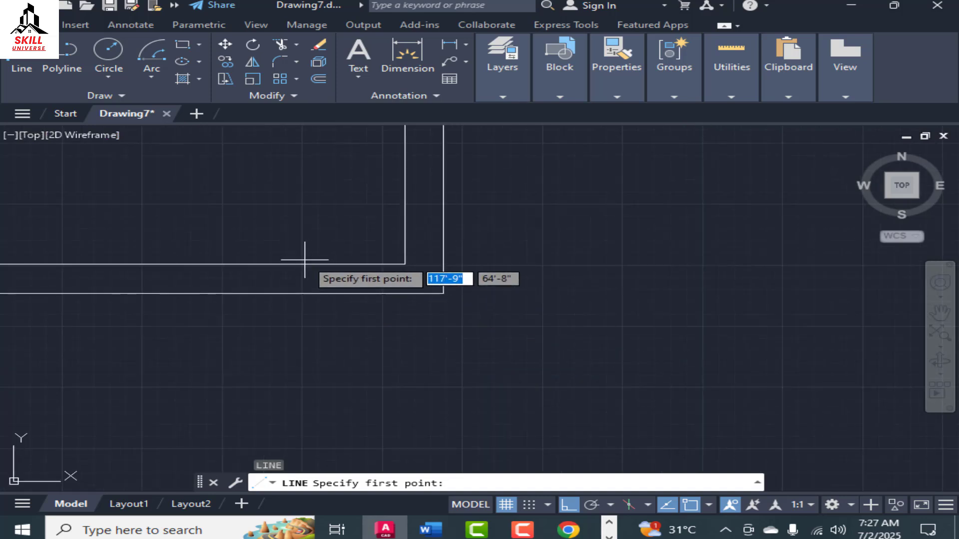
click(304, 264)
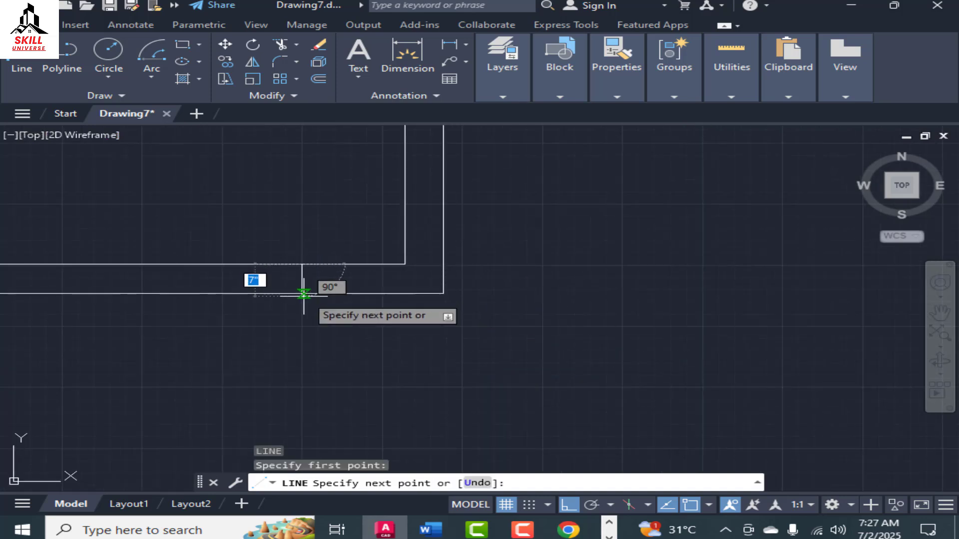
key(Escape)
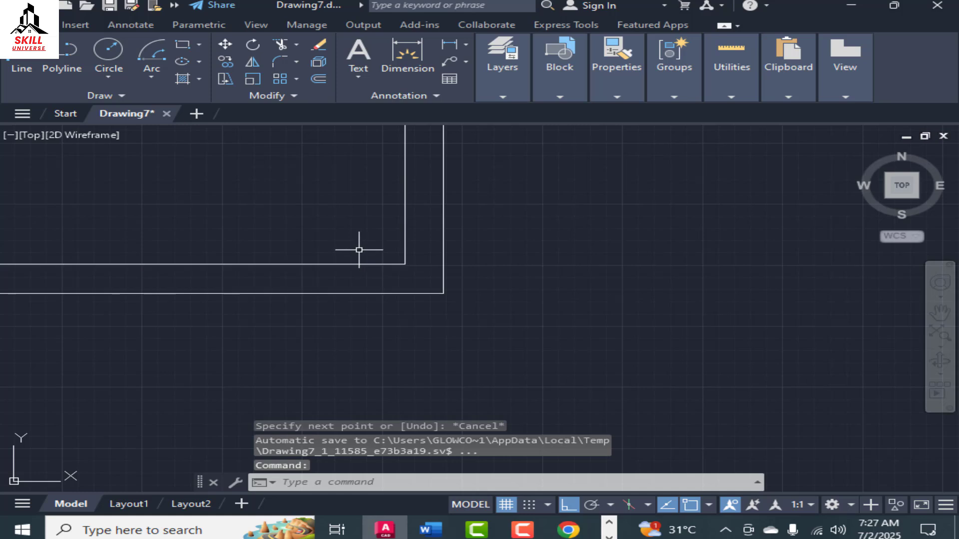
Draw a short vertical line from the inner corner of the lower-right outer wall down past the wall's outer line.
key(Return)
click(404, 264)
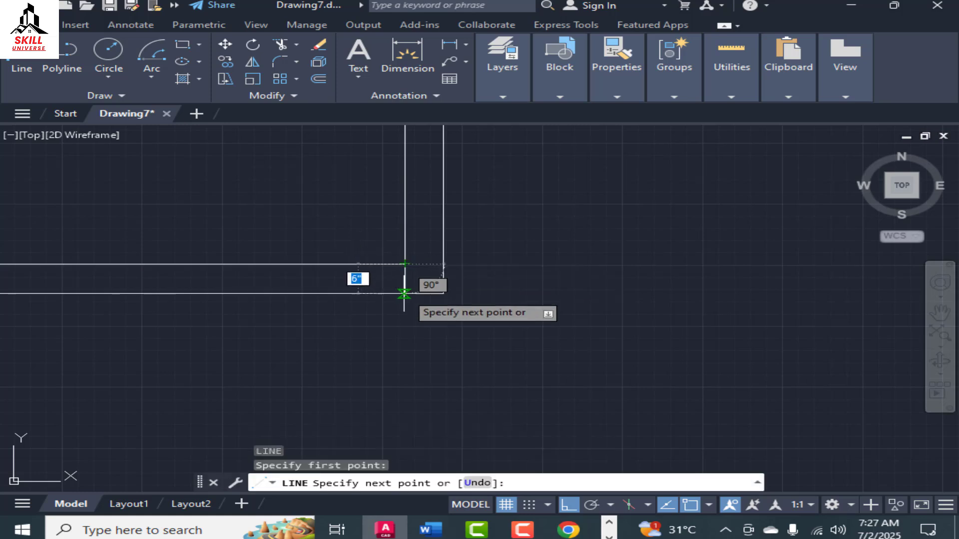
click(406, 294)
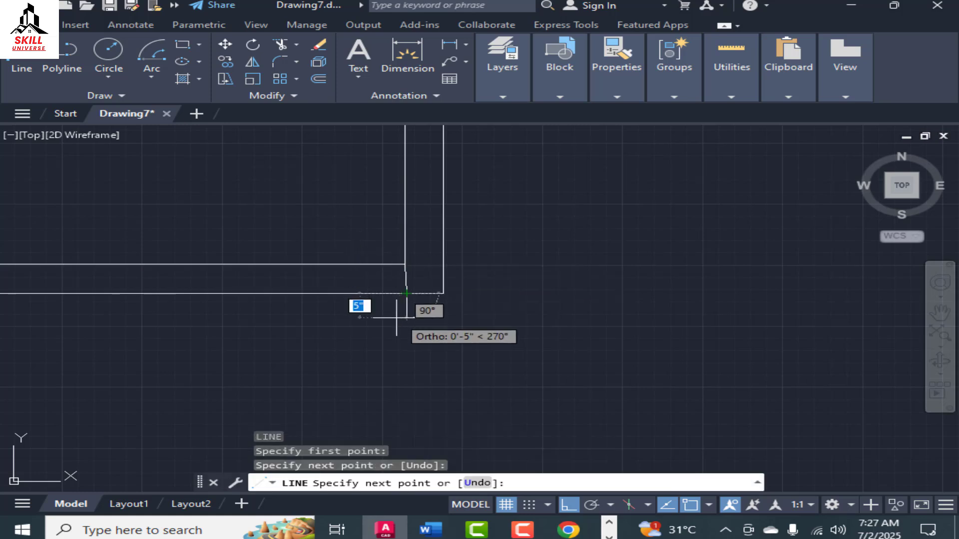
key(ctrl+z)
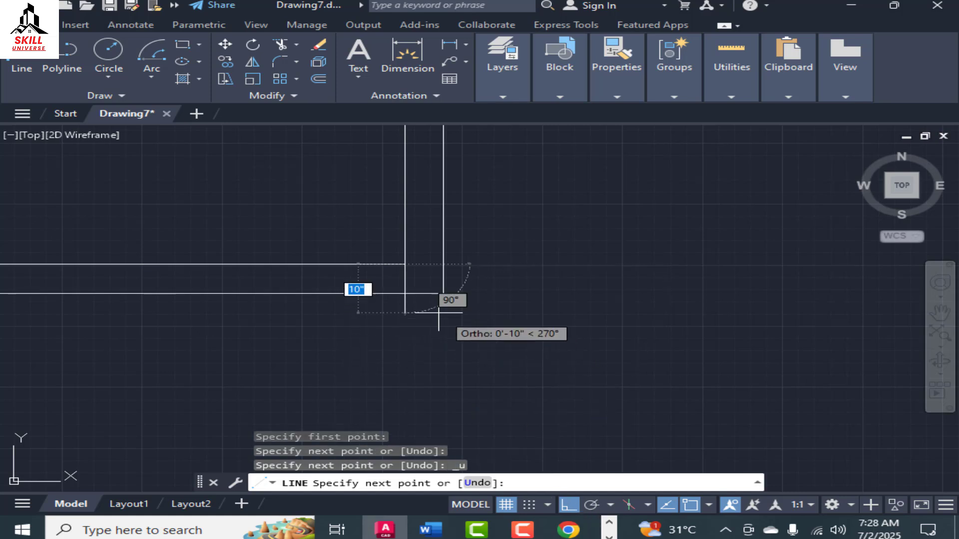
scroll(441, 312, up, 6)
scroll(328, 290, down, 3)
key(Escape)
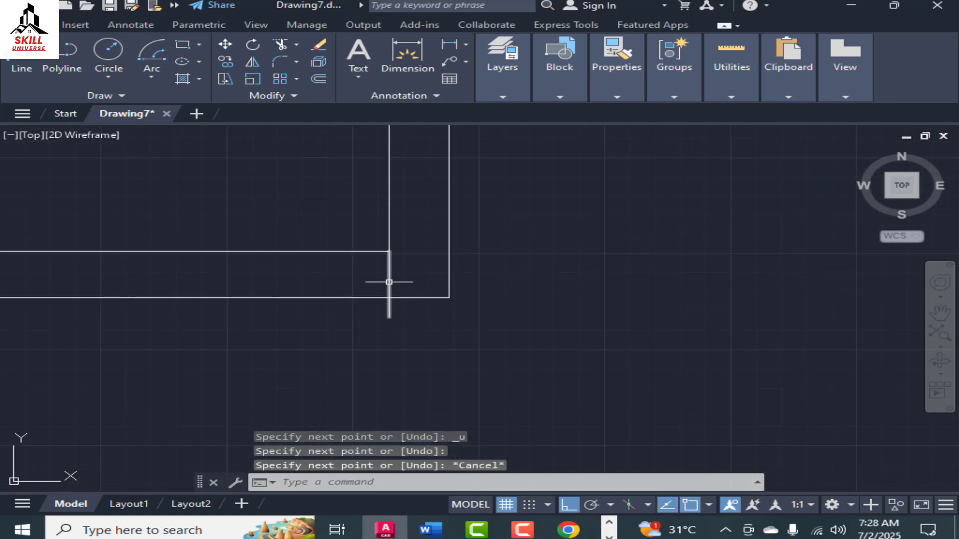
Copy the short vertical line at the lower-right inner corner 2' to the left along the bottom outer wall.
scroll(389, 281, down, 2)
scroll(389, 282, down, 2)
scroll(350, 283, up, 2)
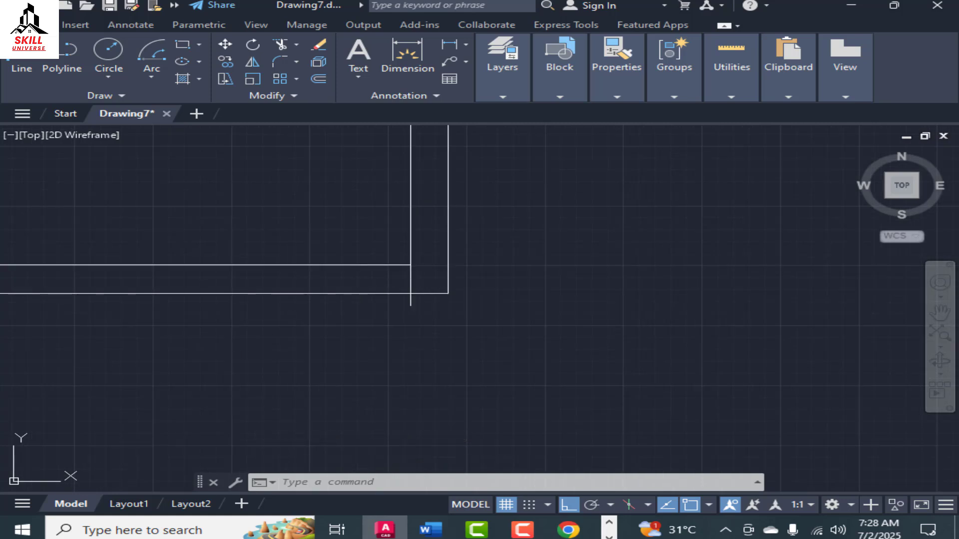
click(411, 300)
scroll(476, 327, down, 2)
scroll(496, 348, down, 2)
scroll(463, 350, up, 2)
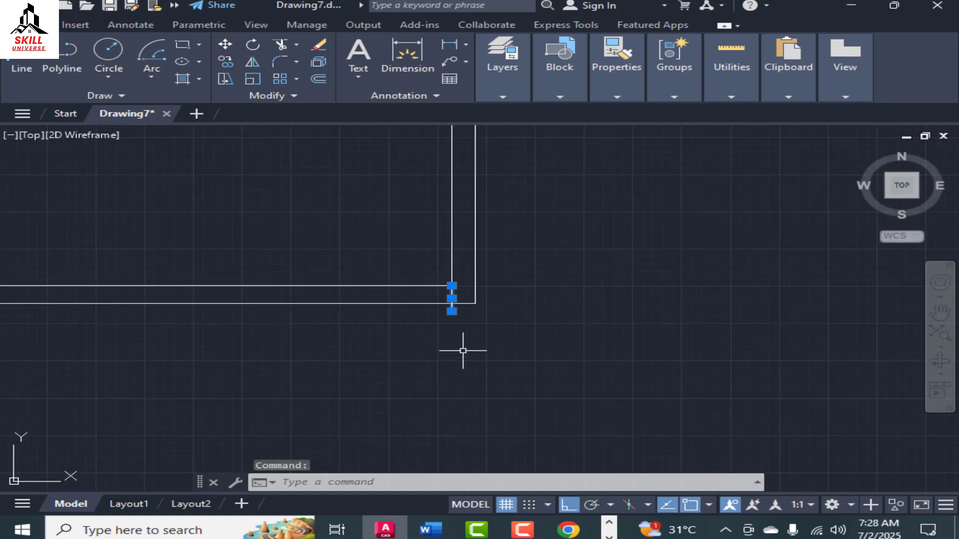
text(co)
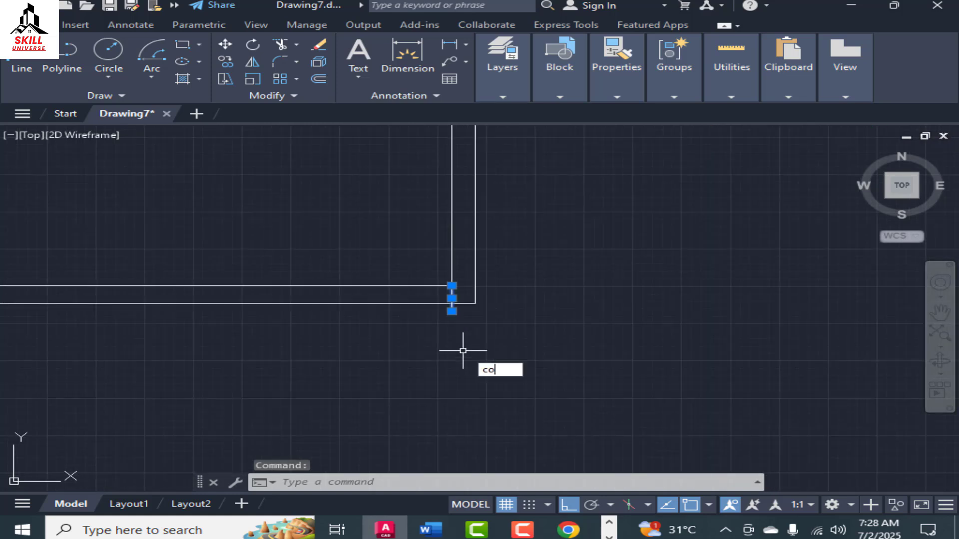
key(Return)
scroll(455, 324, up, 4)
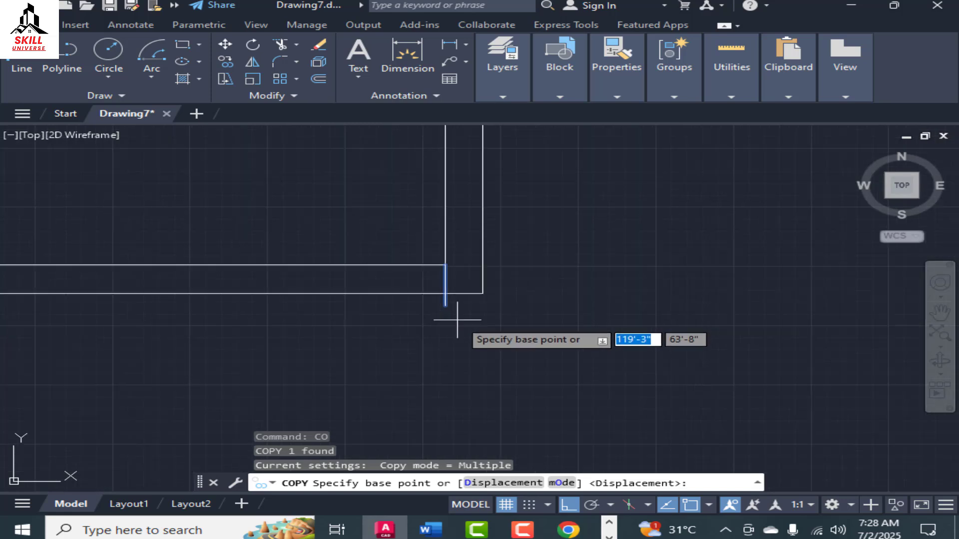
click(435, 233)
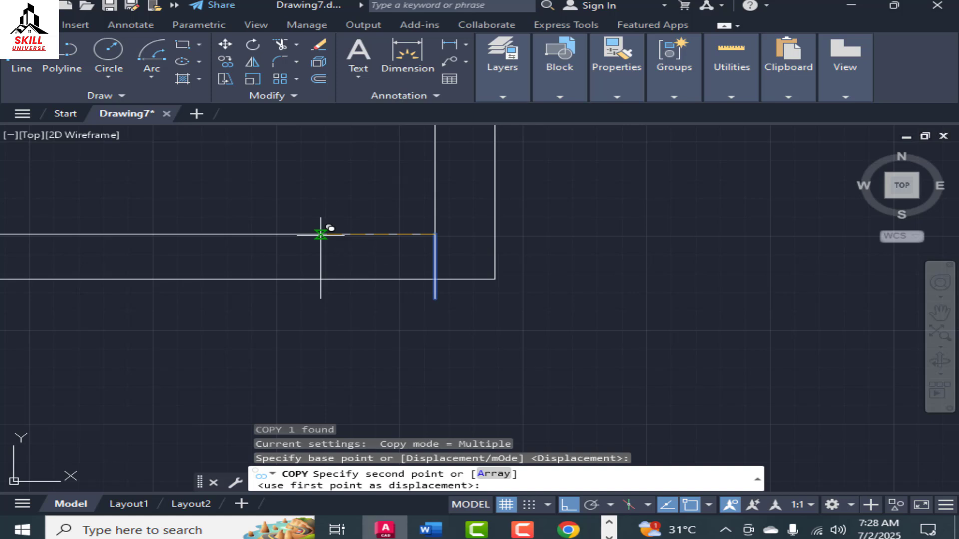
text(2')
key(Return)
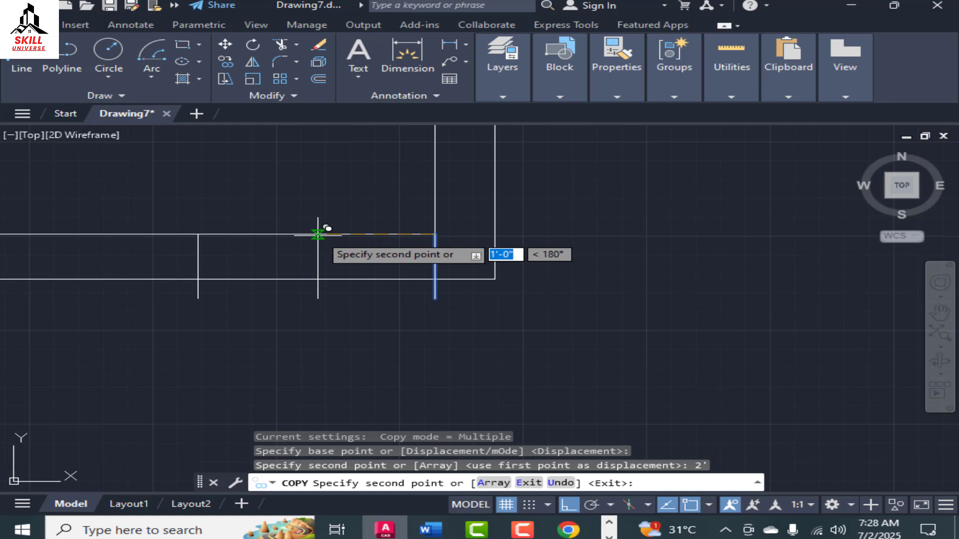
scroll(349, 249, down, 6)
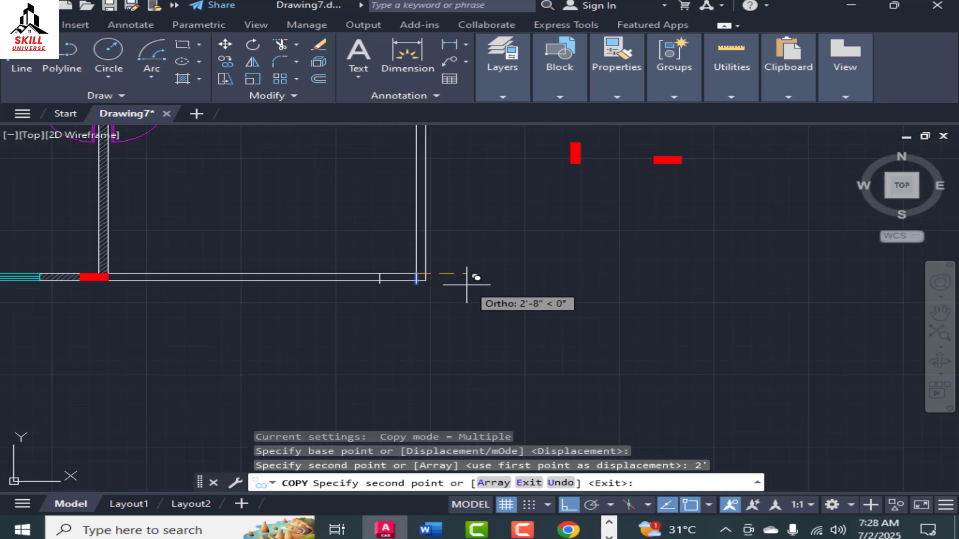
scroll(382, 278, up, 2)
key(Escape)
Copy the line 2' from the corner another 8' to the left along the bottom outer wall.
click(378, 269)
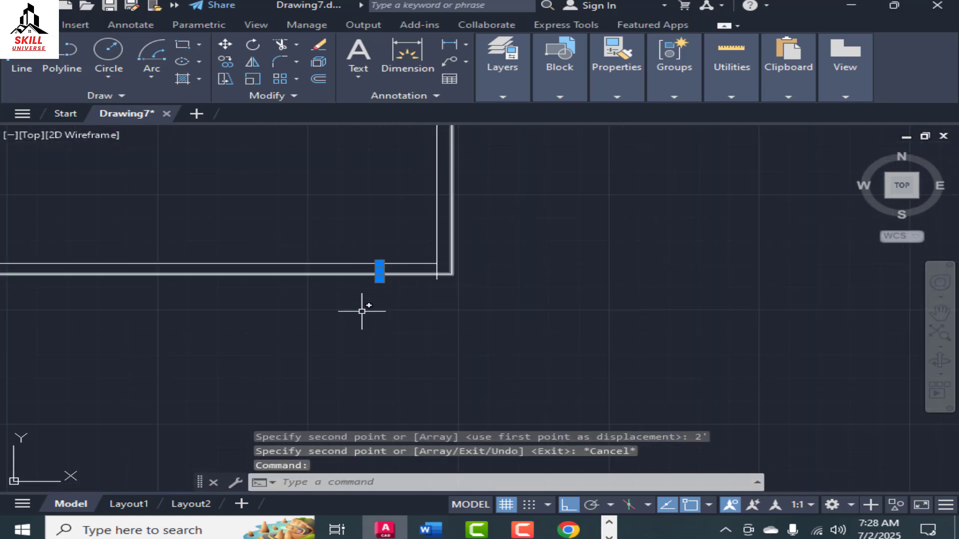
scroll(443, 368, down, 2)
text(co)
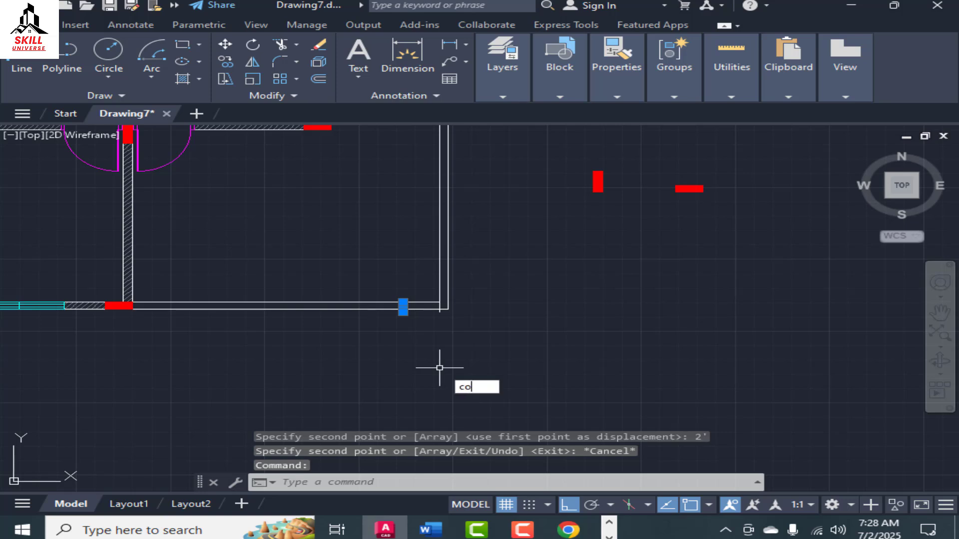
key(Return)
scroll(394, 320, up, 4)
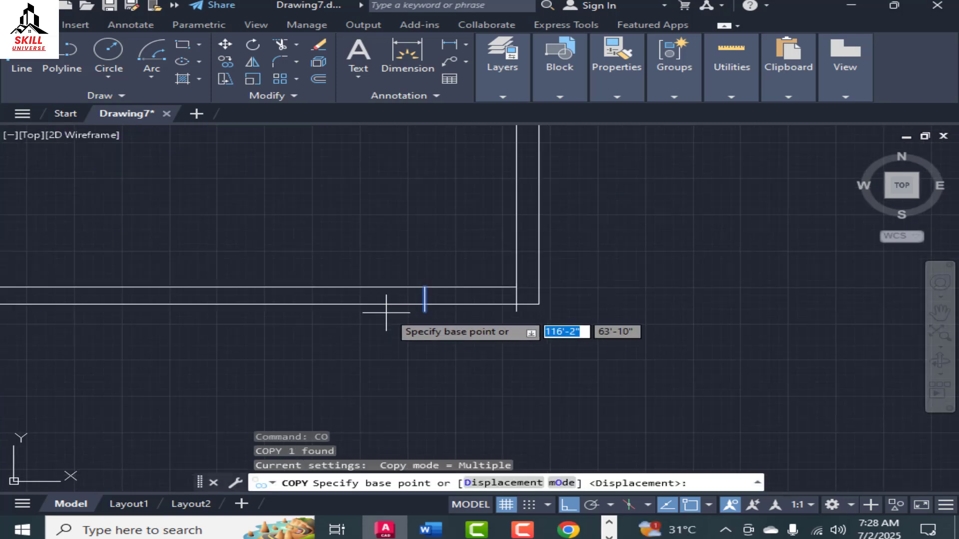
click(425, 287)
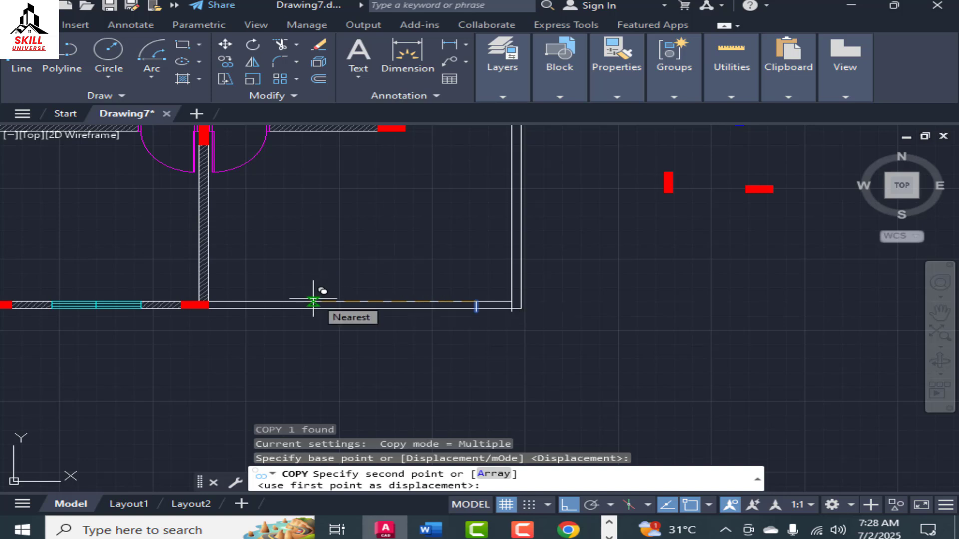
text(8')
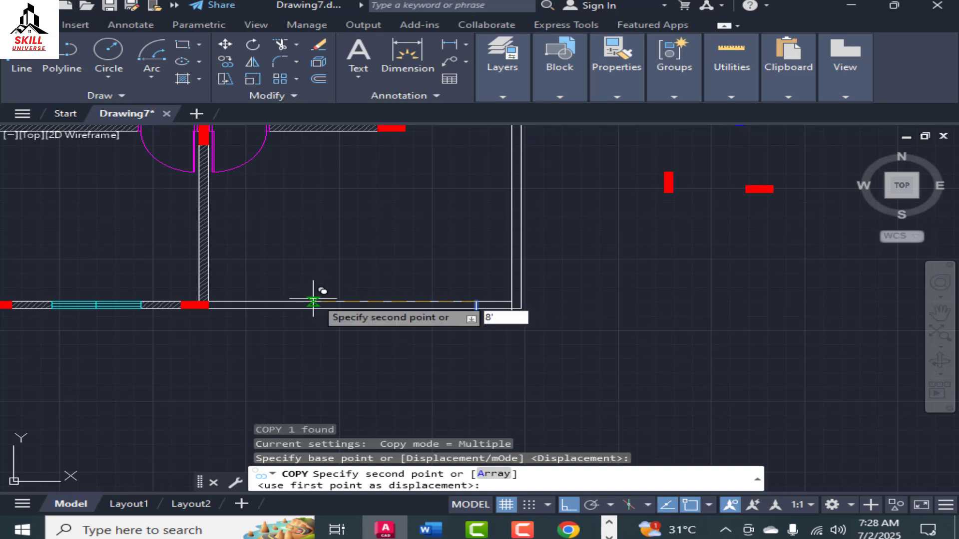
key(Return)
scroll(320, 342, up, 4)
key(Escape)
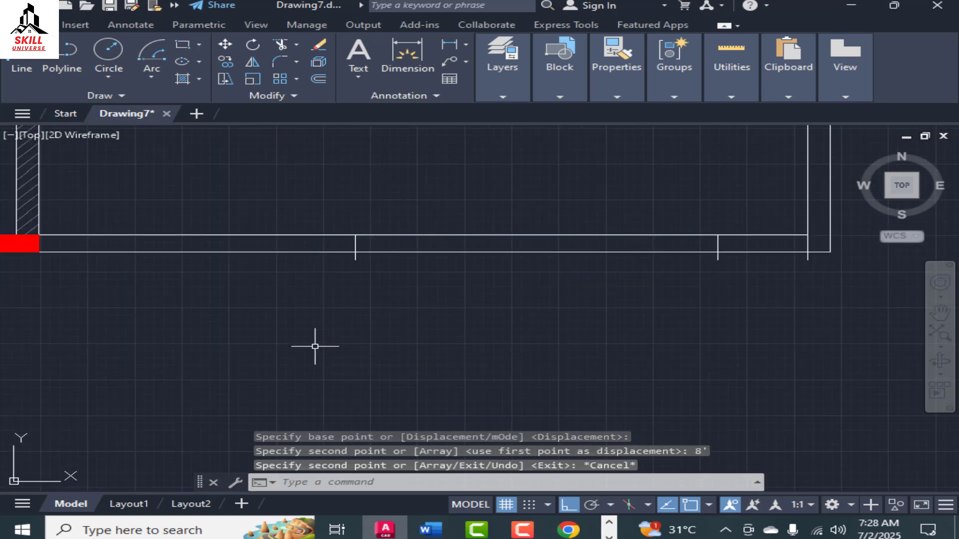
Trim the bottom outer wall between the two copied lines along with their overhanging ends, and erase the original short line at the inner corner.
scroll(353, 299, down, 2)
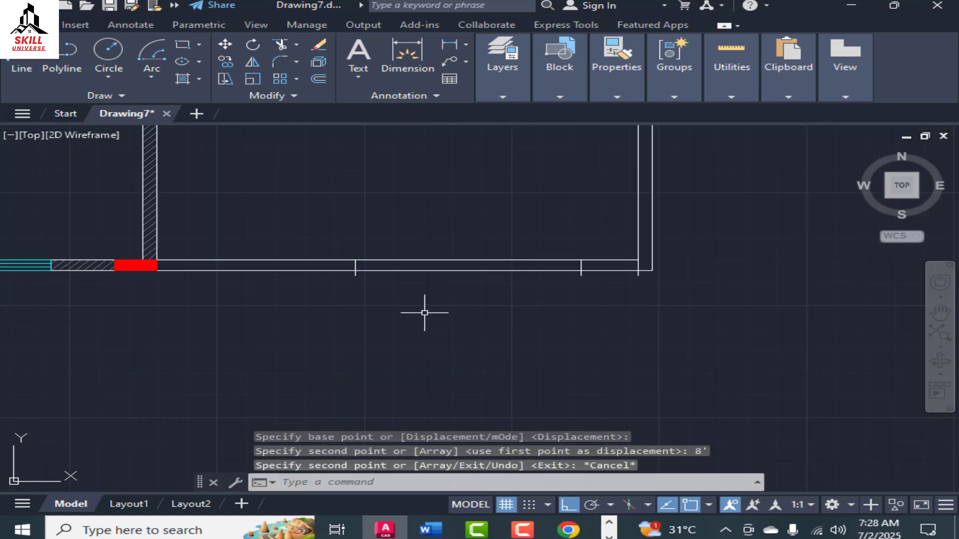
text(tr)
key(Return)
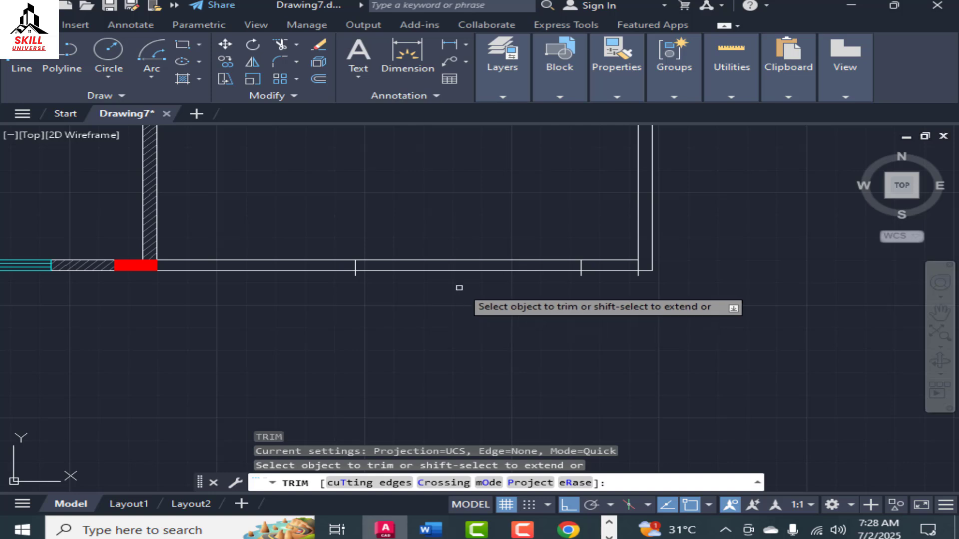
click(464, 260)
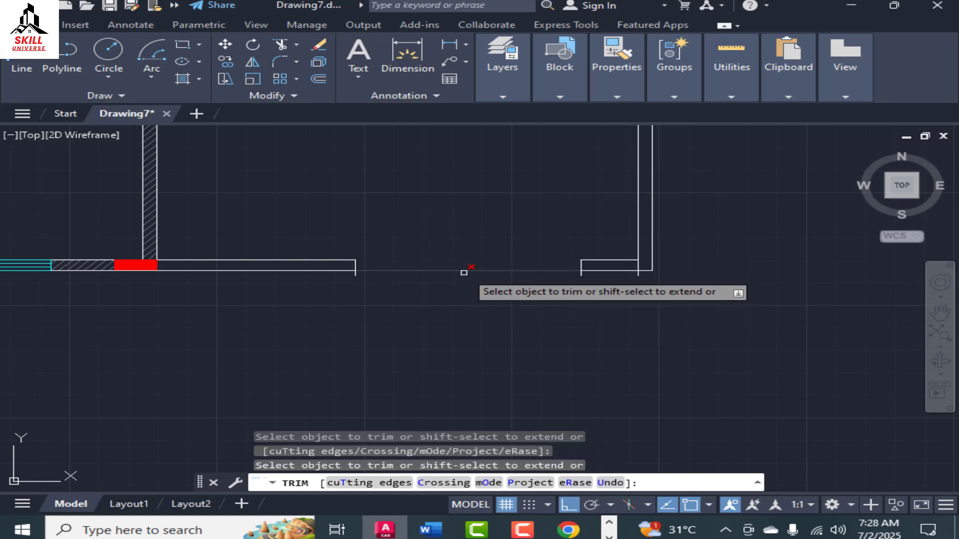
scroll(644, 282, up, 3)
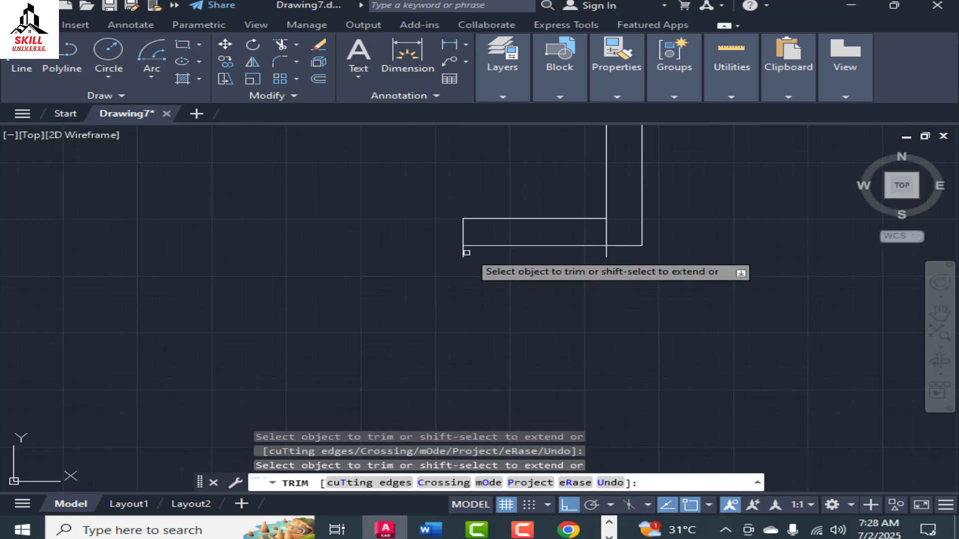
scroll(599, 315, down, 2)
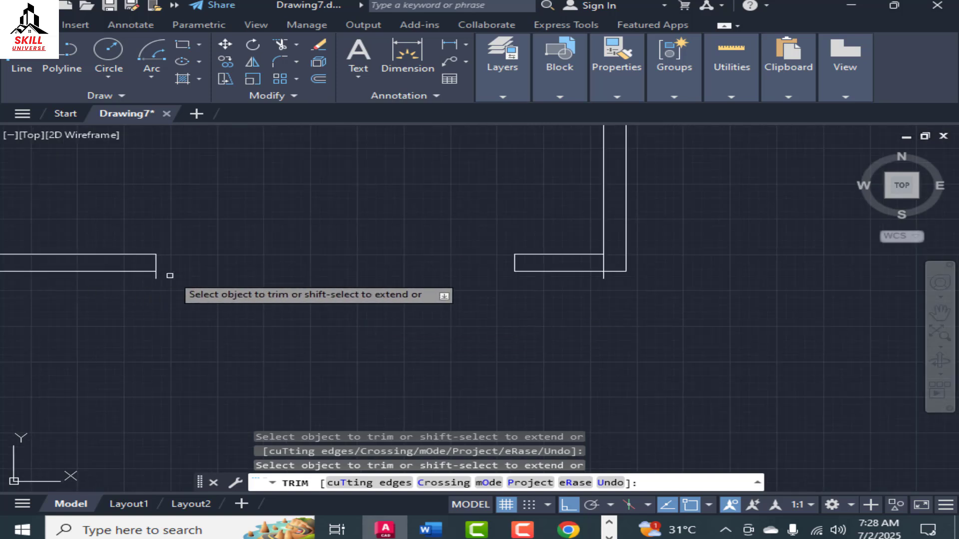
key(Escape)
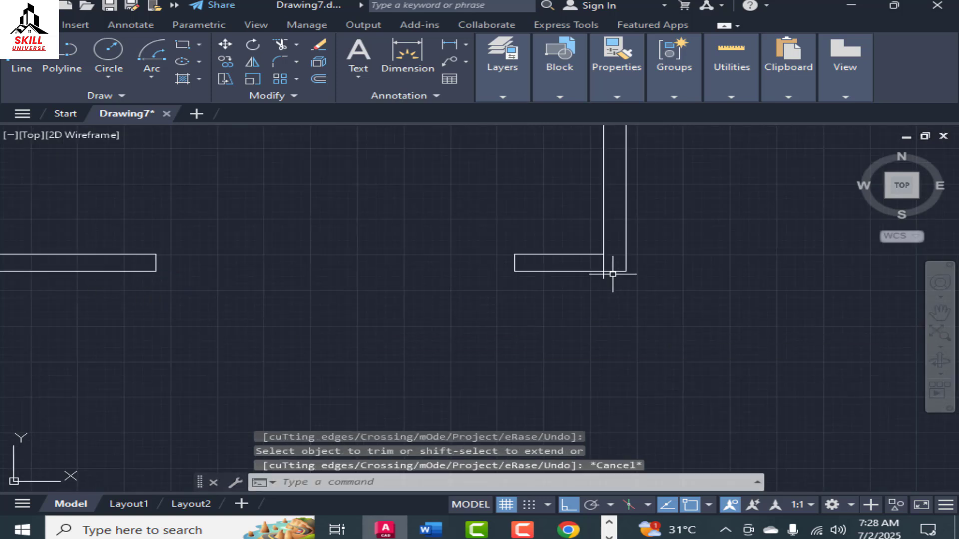
click(603, 263)
key(Delete)
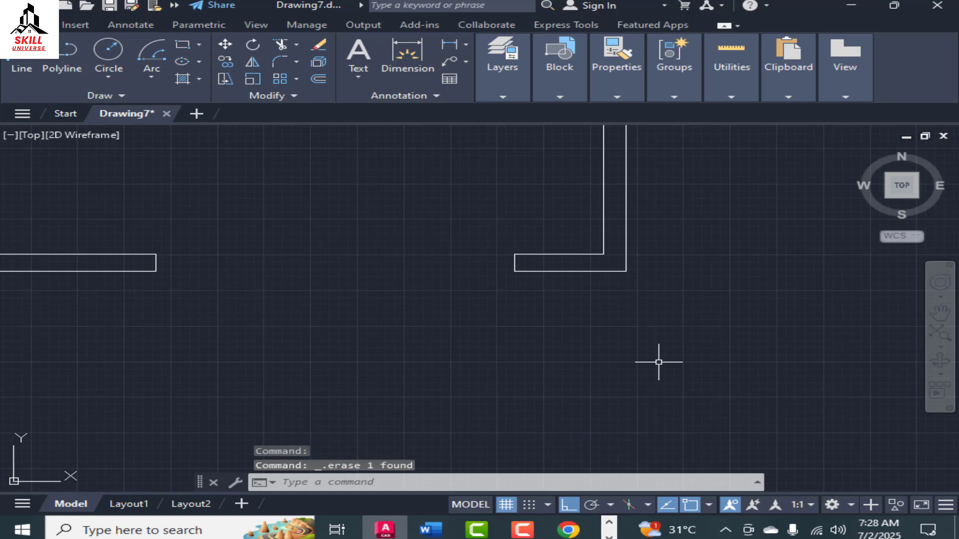
Examine the opening in the bottom outer wall and the plan area around it.
scroll(393, 243, down, 5)
scroll(397, 237, up, 3)
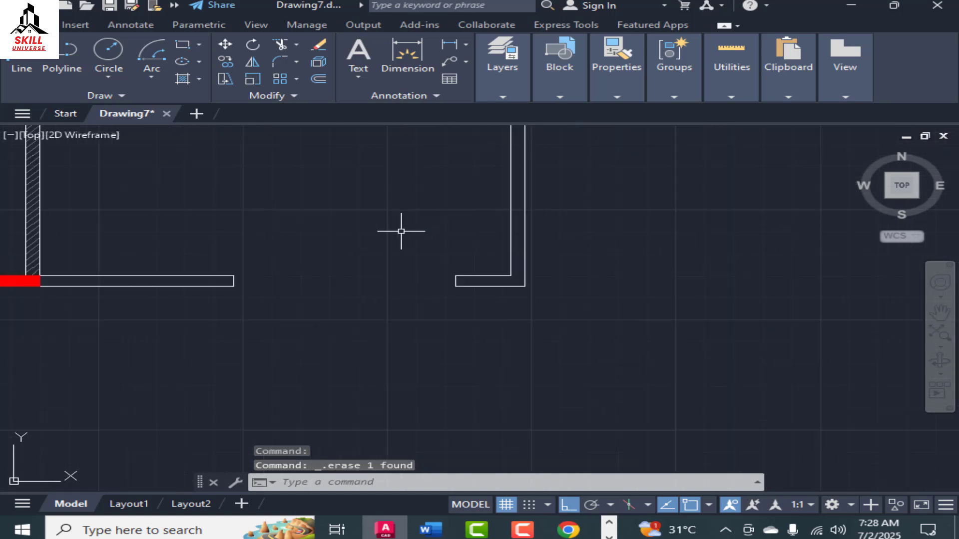
scroll(399, 247, down, 2)
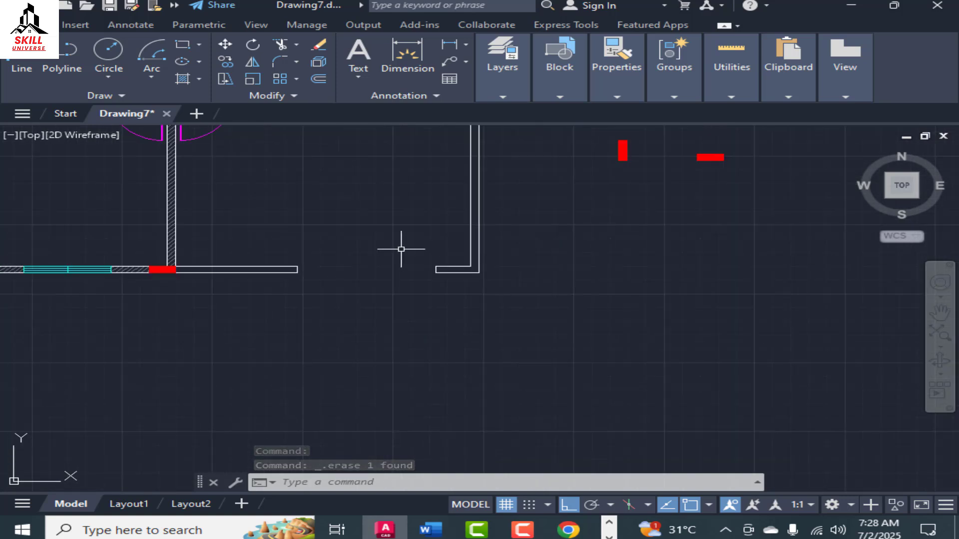
scroll(355, 259, down, 4)
scroll(529, 193, up, 4)
scroll(400, 281, down, 3)
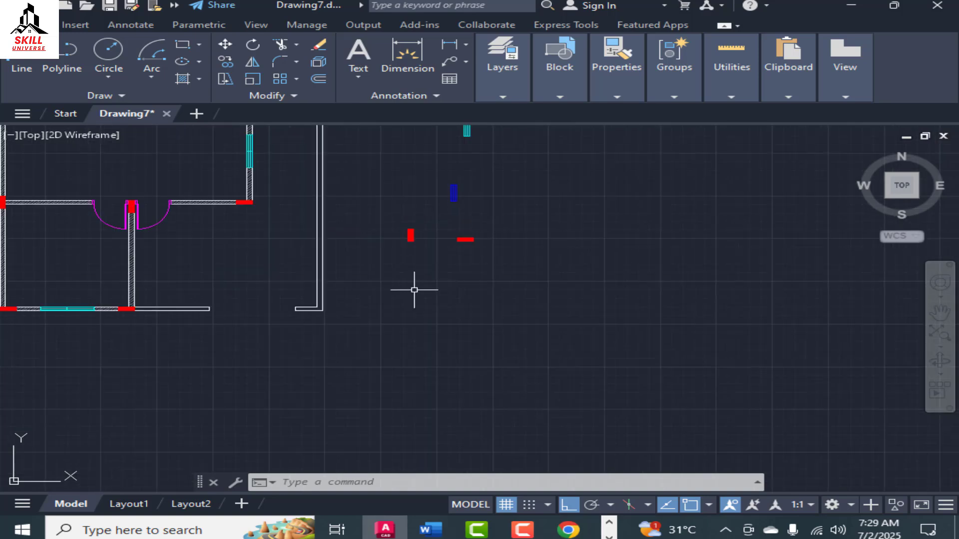
scroll(152, 315, up, 4)
scroll(260, 312, down, 1)
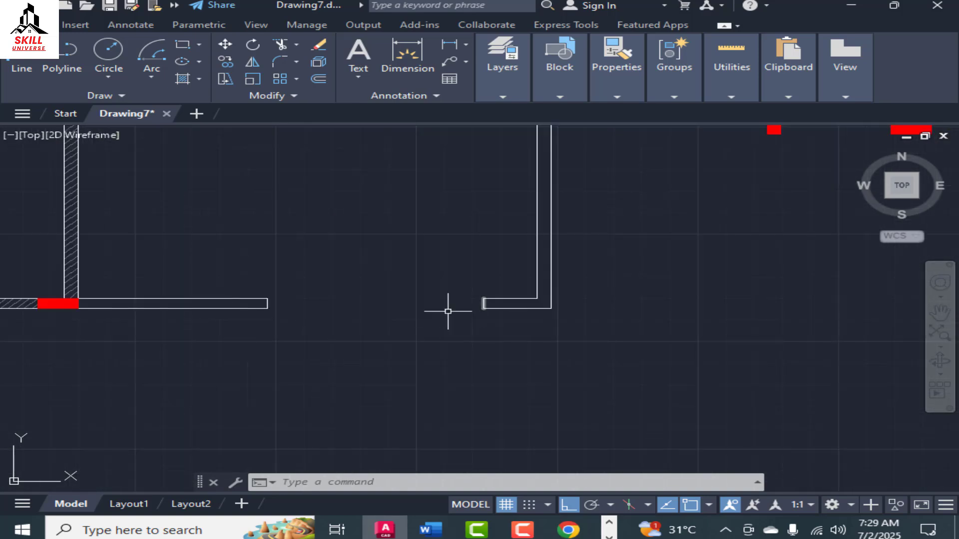
scroll(449, 310, down, 2)
scroll(368, 300, up, 1)
scroll(335, 314, up, 2)
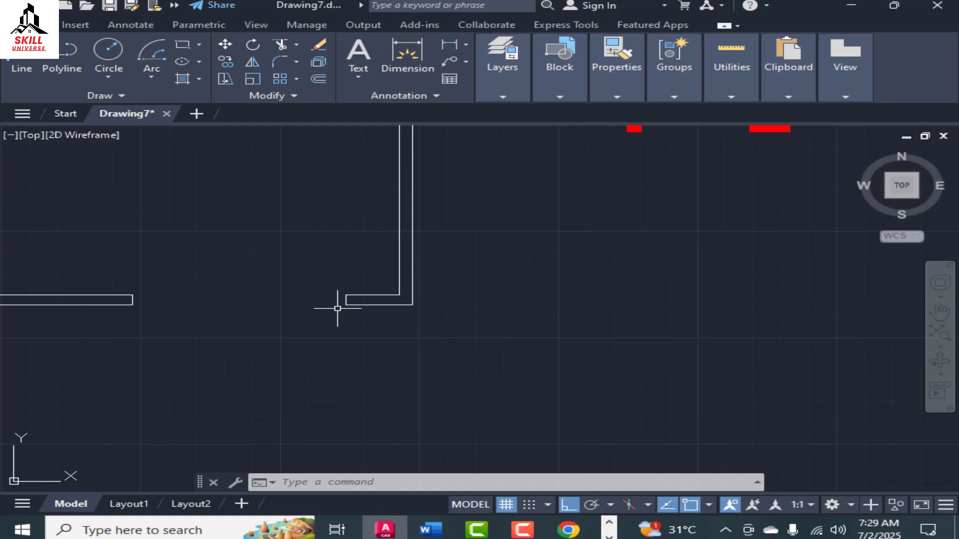
Draw a 1' by 1' rectangle in the empty space outside the plan, below the red column samples.
scroll(150, 307, down, 1)
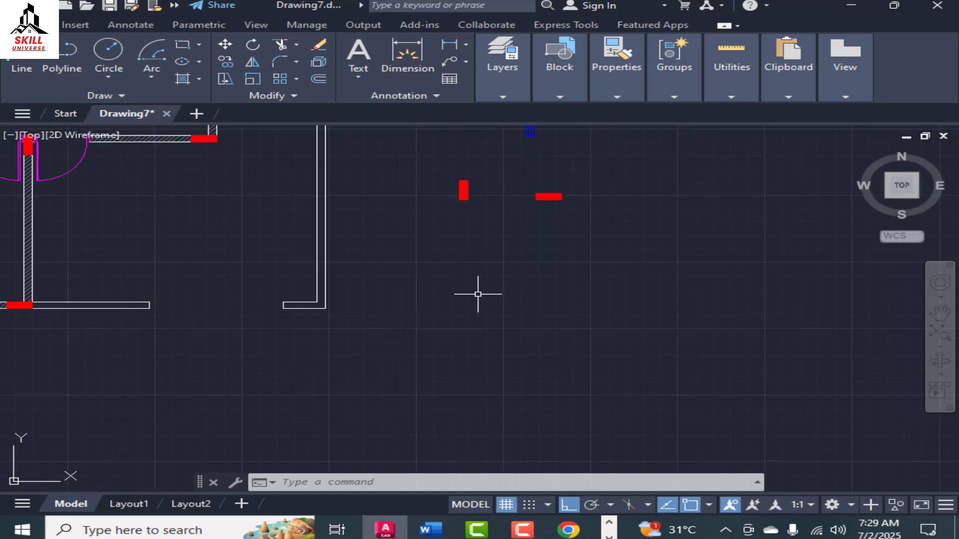
text(rec)
key(Return)
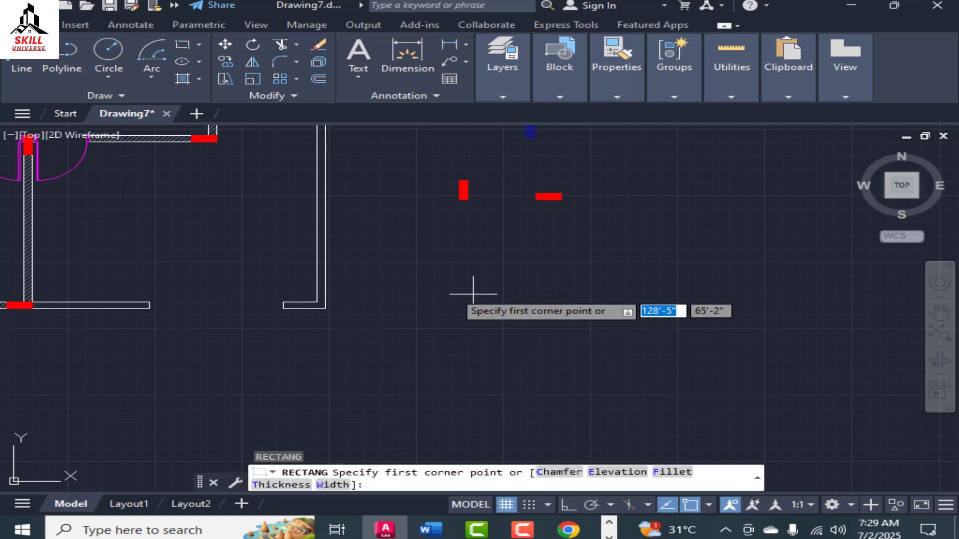
click(427, 281)
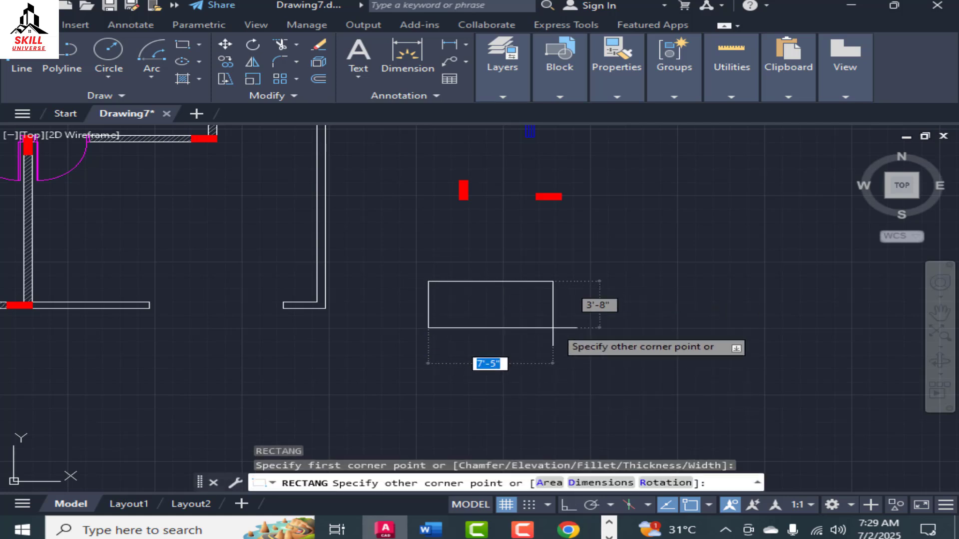
text(1)
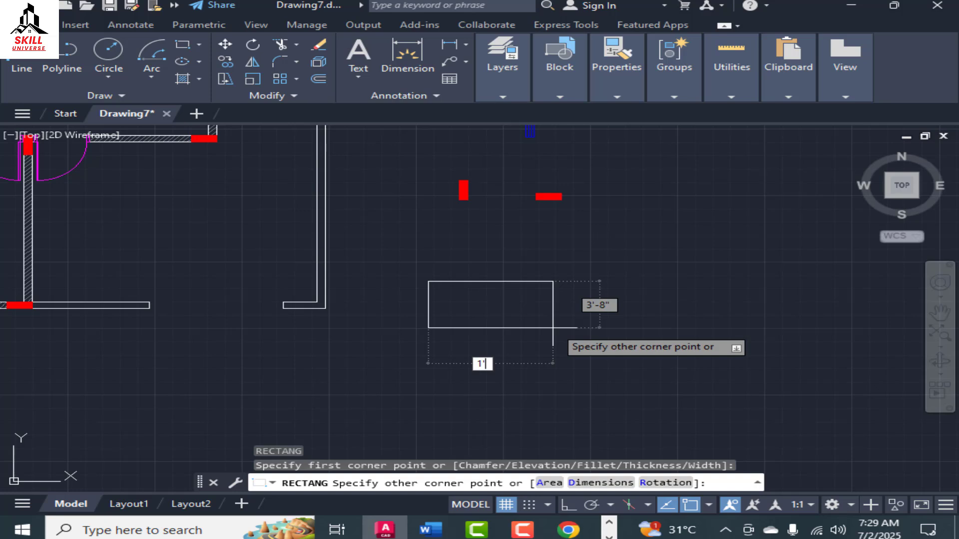
key(Tab)
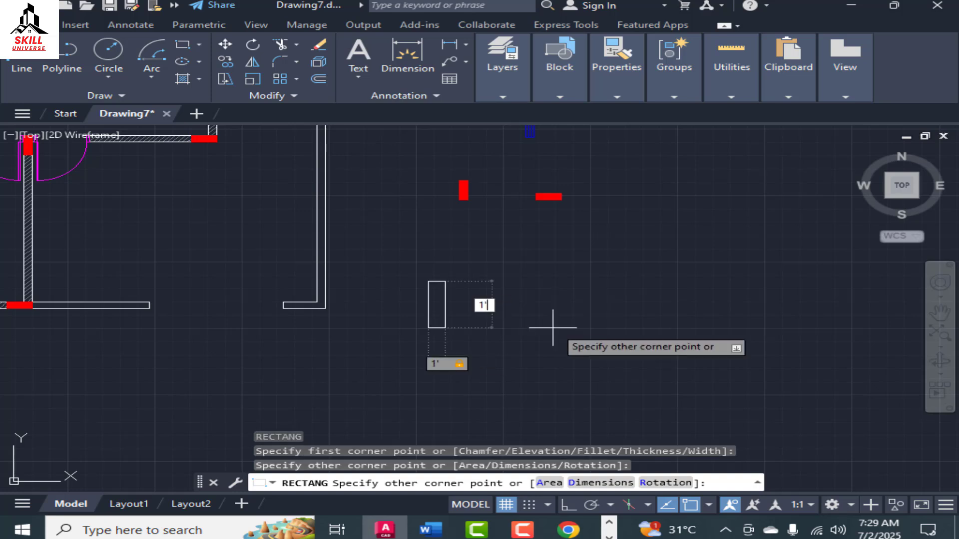
key(Return)
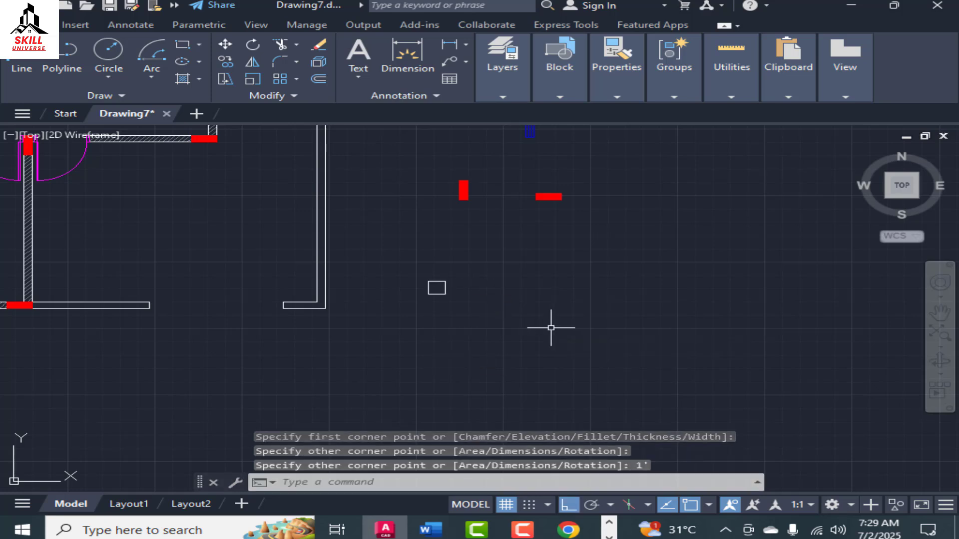
Assign the 1' square outside the plan to the column layer.
scroll(410, 282, up, 4)
scroll(428, 287, down, 2)
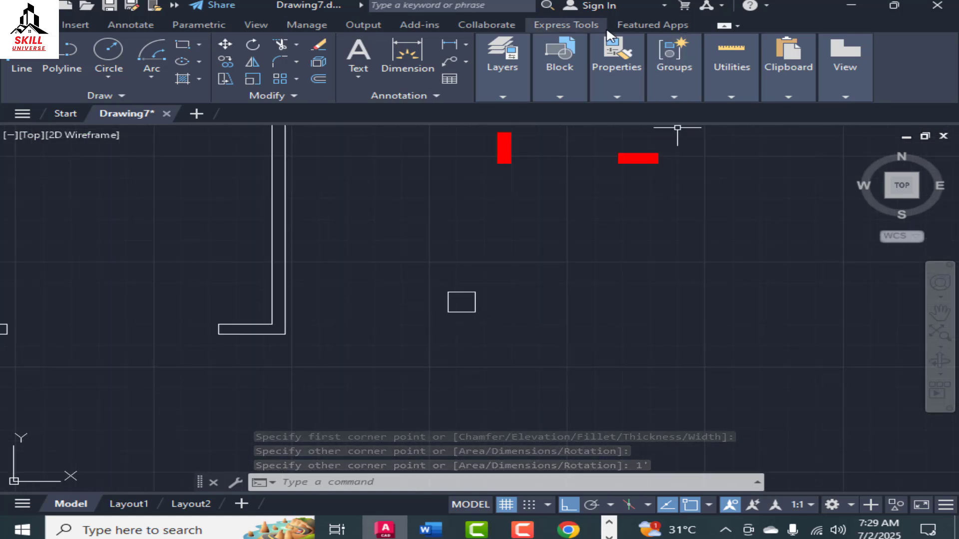
click(550, 92)
click(514, 90)
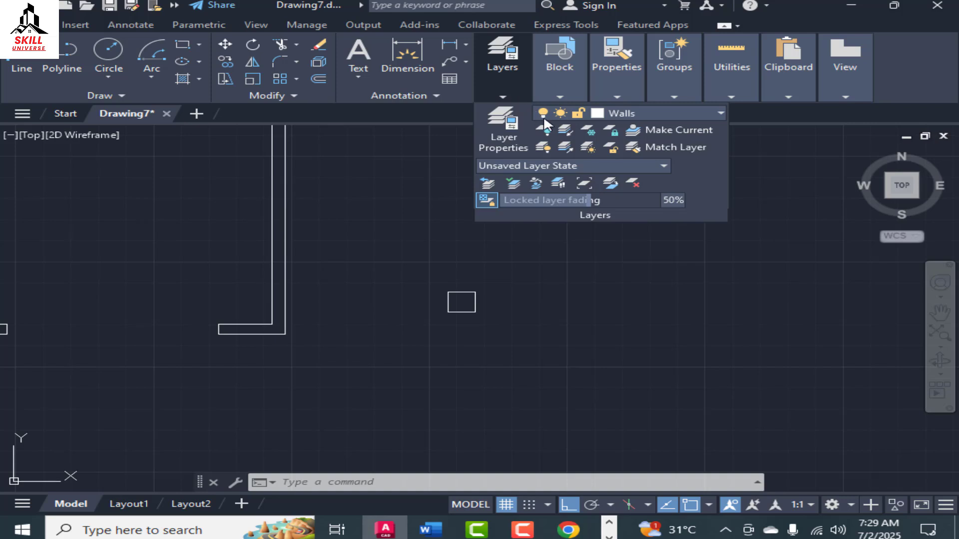
click(513, 269)
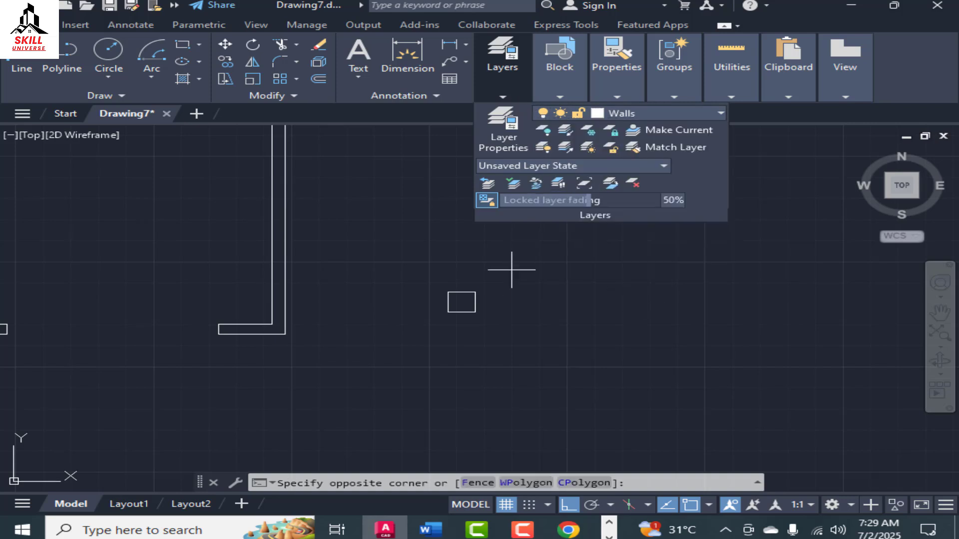
click(405, 345)
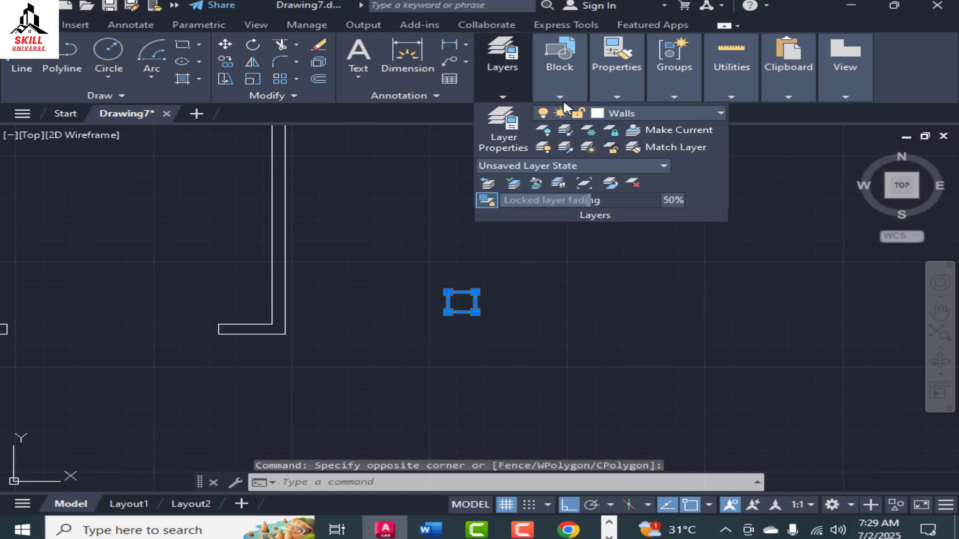
mouse_move(531, 98)
click(717, 113)
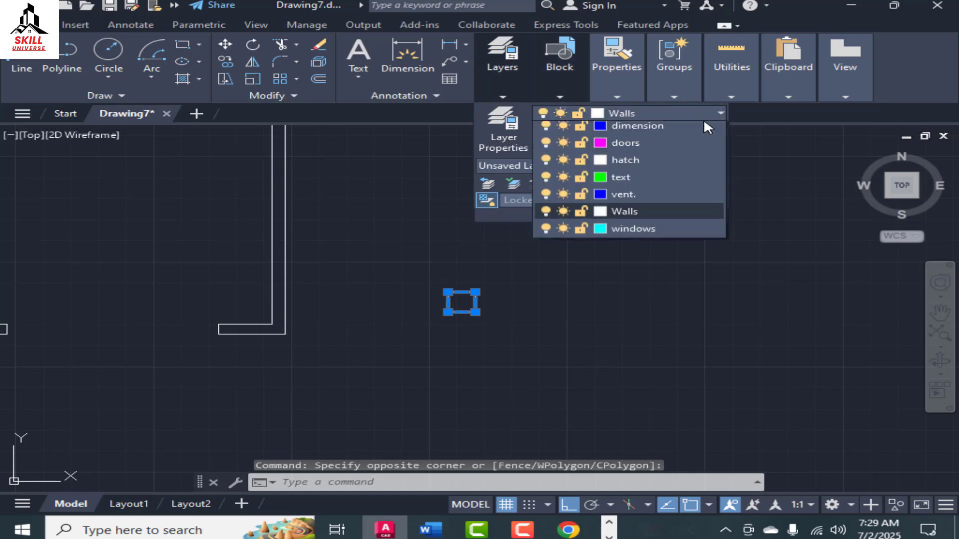
click(628, 147)
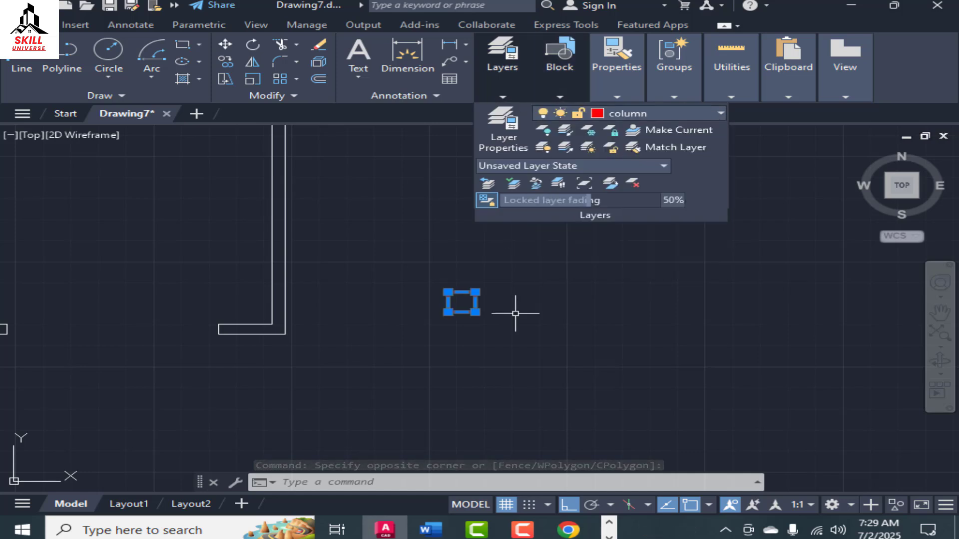
key(Escape)
Fill the 1' square with a solid red hatch.
scroll(514, 312, up, 4)
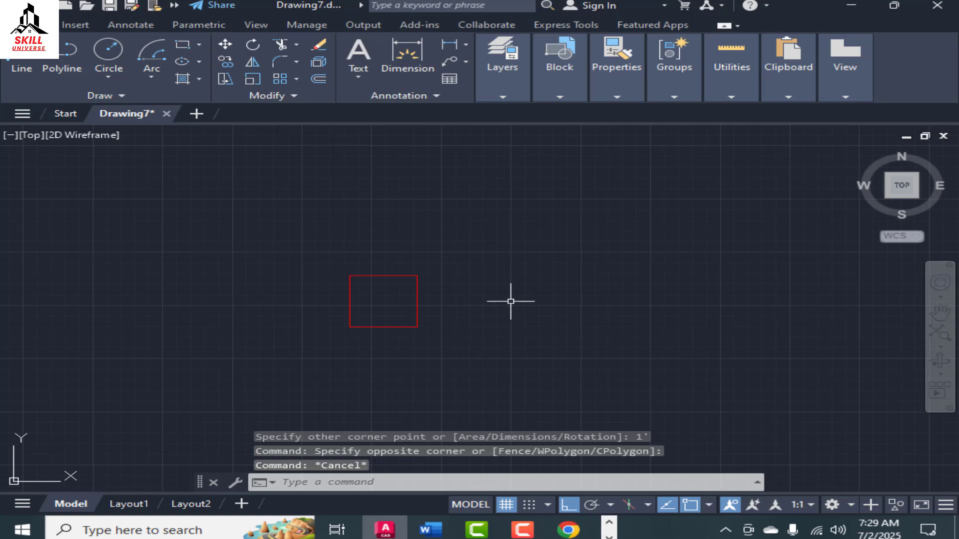
text(h)
key(Return)
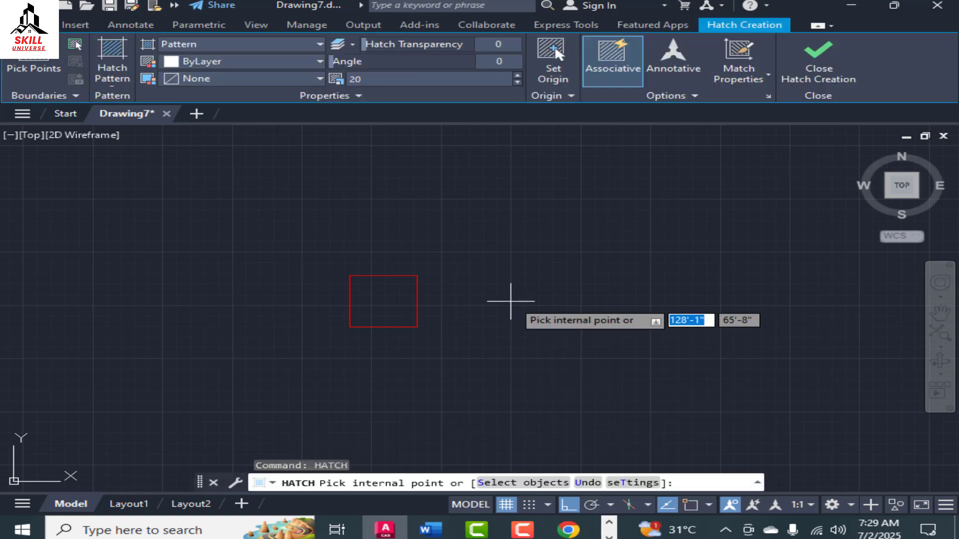
click(304, 48)
click(172, 60)
click(231, 61)
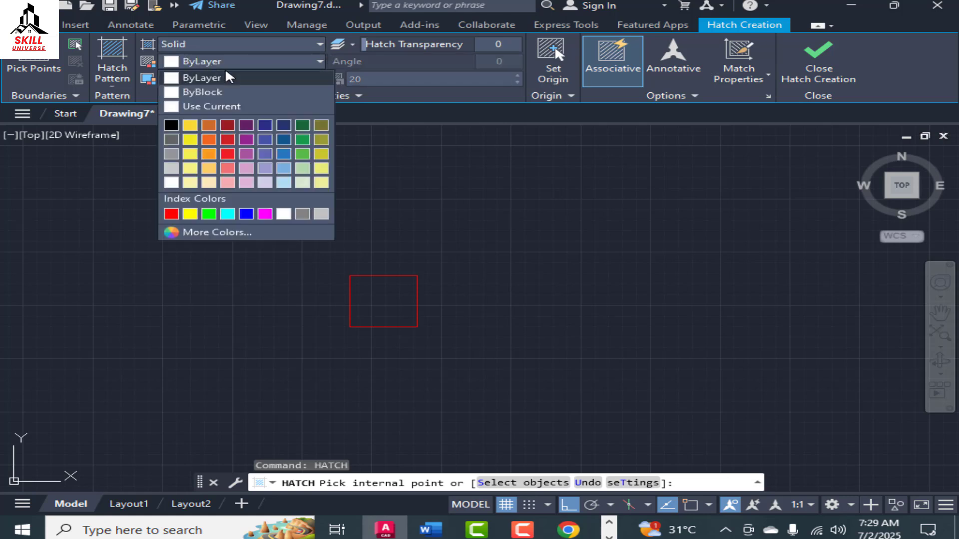
click(171, 213)
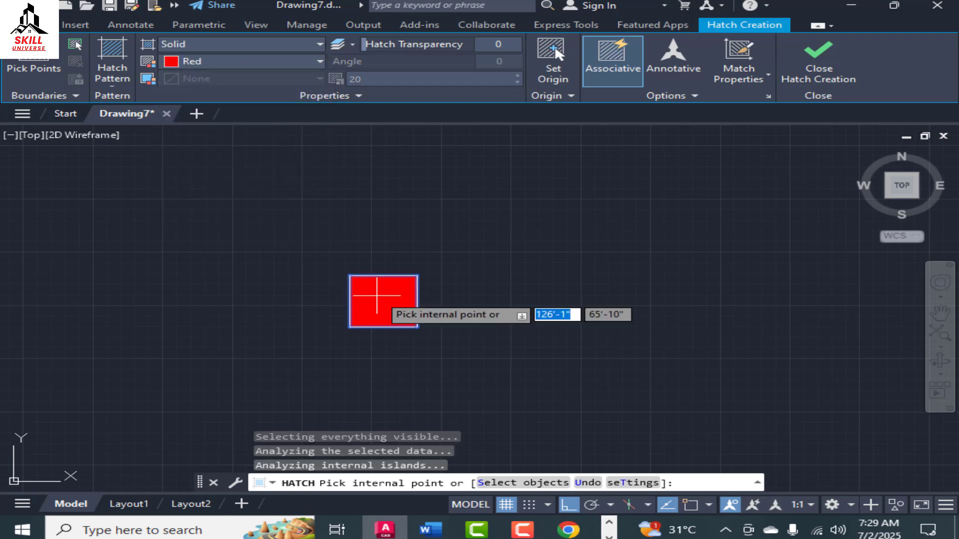
click(376, 295)
key(Escape)
Convert the red square and its outline into a block named c1, with the base point at its lower-right corner.
click(497, 235)
click(285, 376)
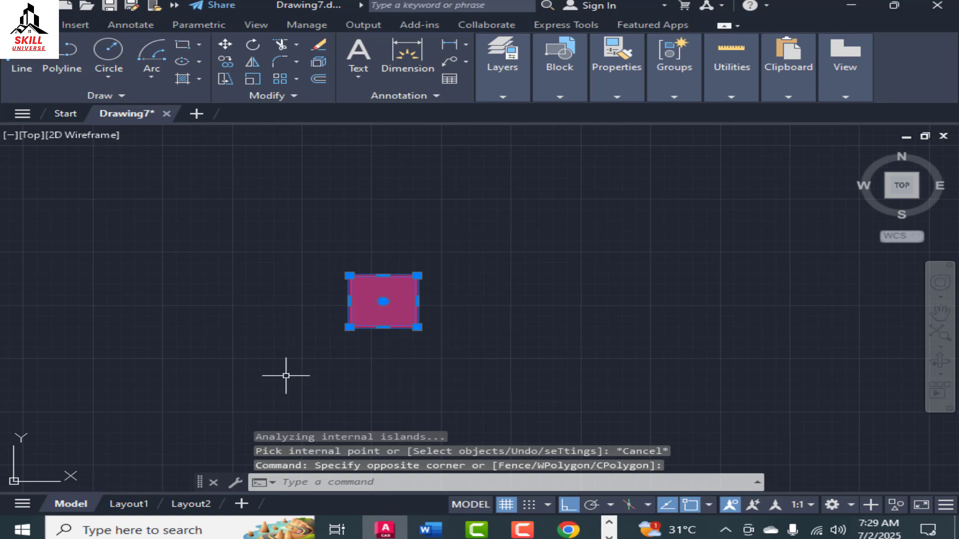
text(b)
key(Return)
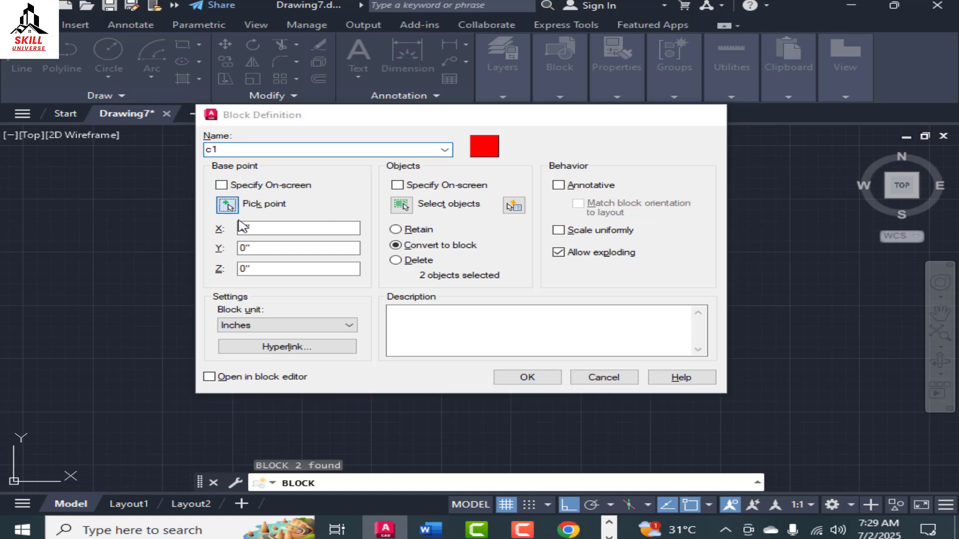
click(228, 205)
click(417, 325)
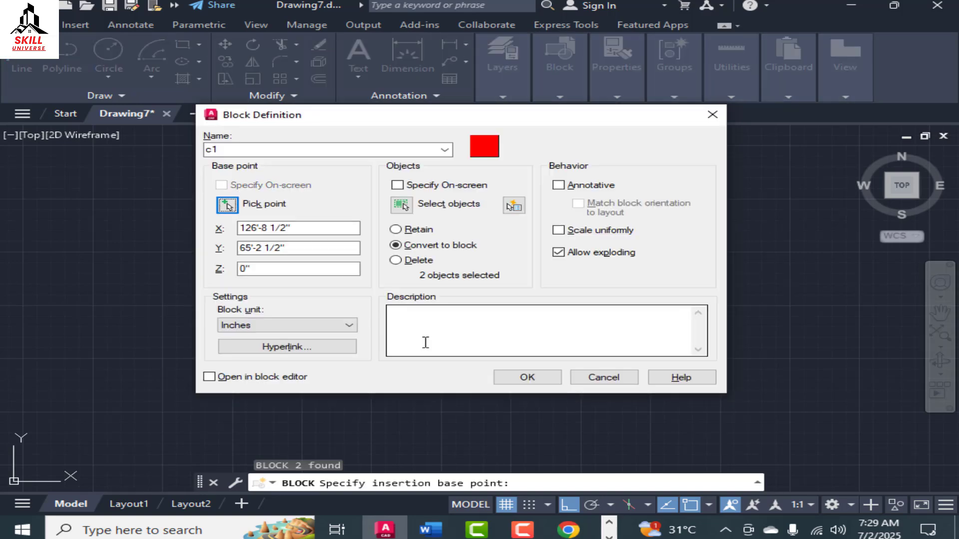
click(527, 377)
Stretch the short wall stub right of the bottom opening 1' back toward the outer corner.
scroll(552, 261, down, 5)
scroll(440, 283, up, 4)
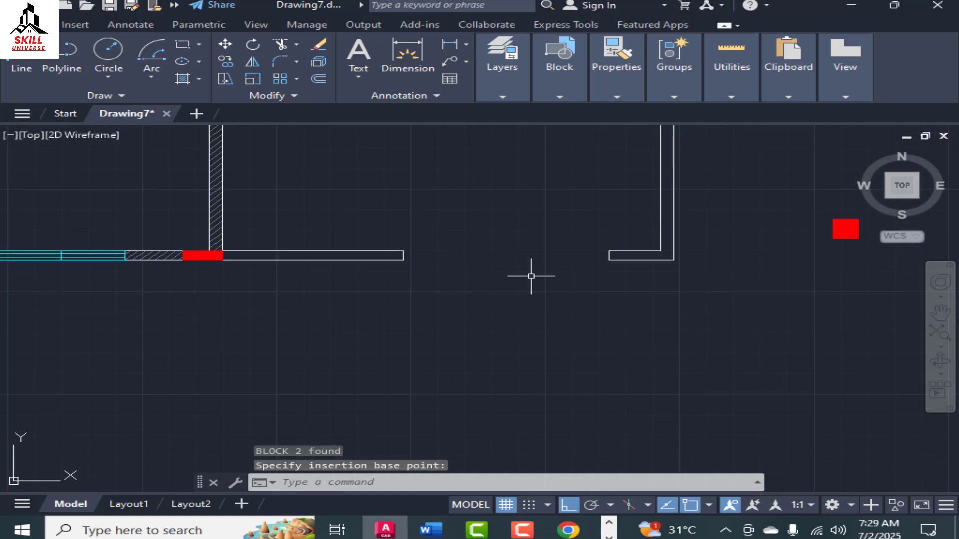
scroll(530, 276, down, 2)
scroll(609, 256, up, 6)
scroll(363, 278, down, 2)
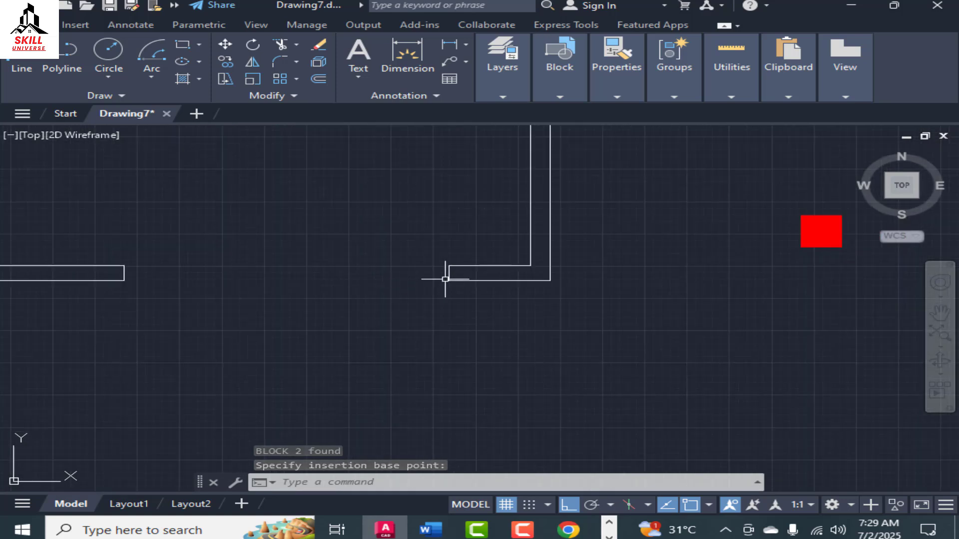
click(474, 250)
click(428, 302)
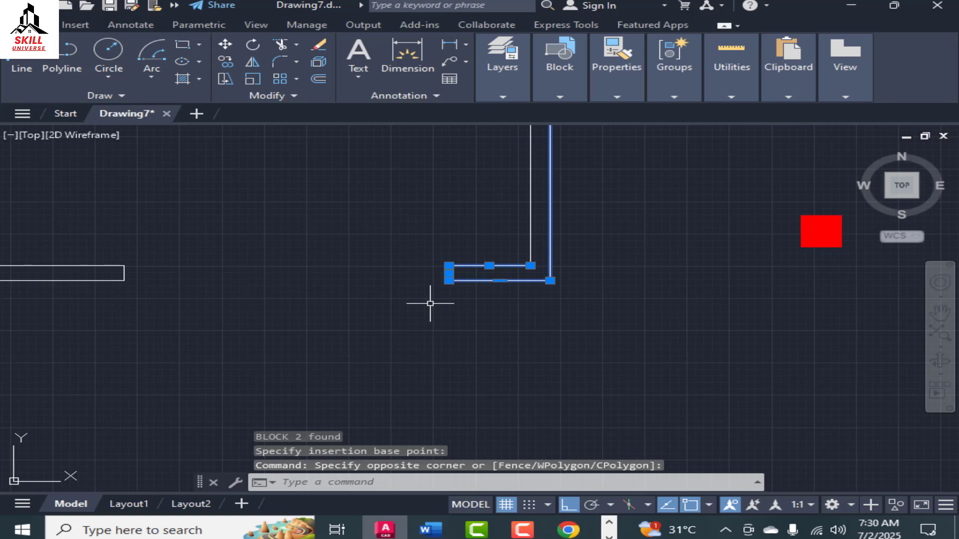
text(STRETCH)
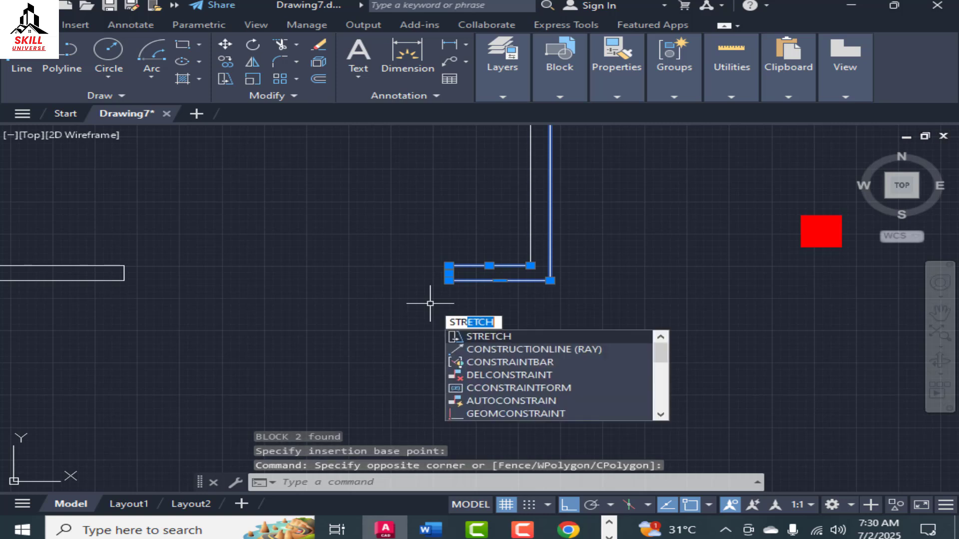
key(Return)
scroll(439, 279, up, 2)
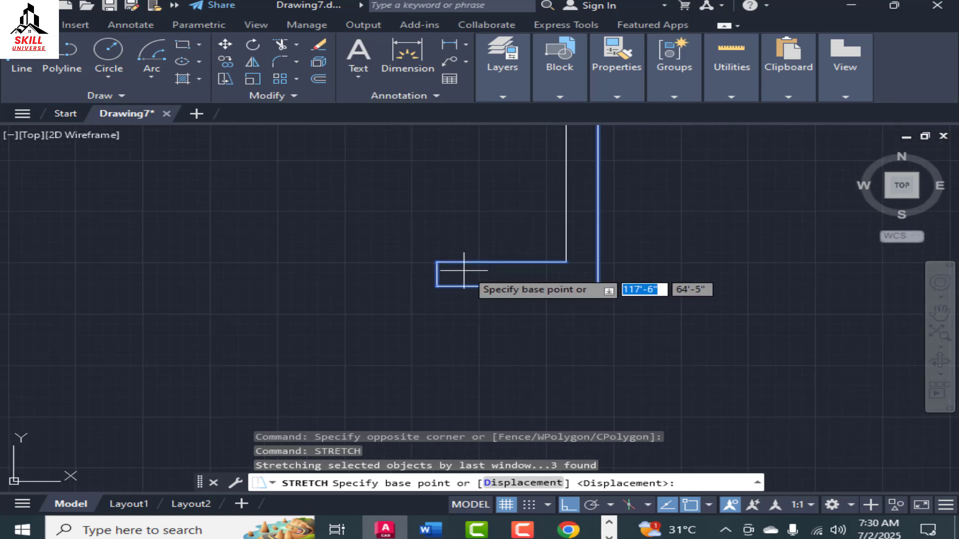
click(437, 286)
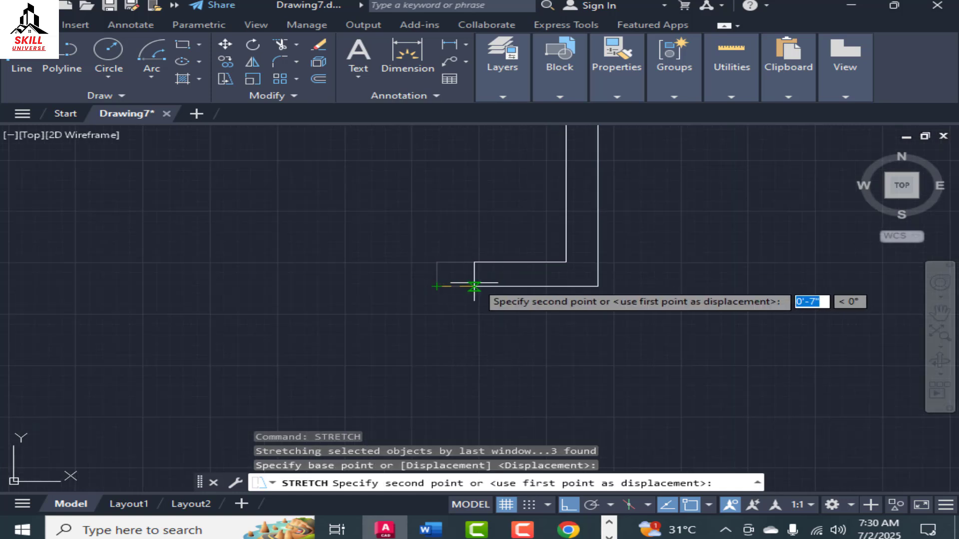
text(1')
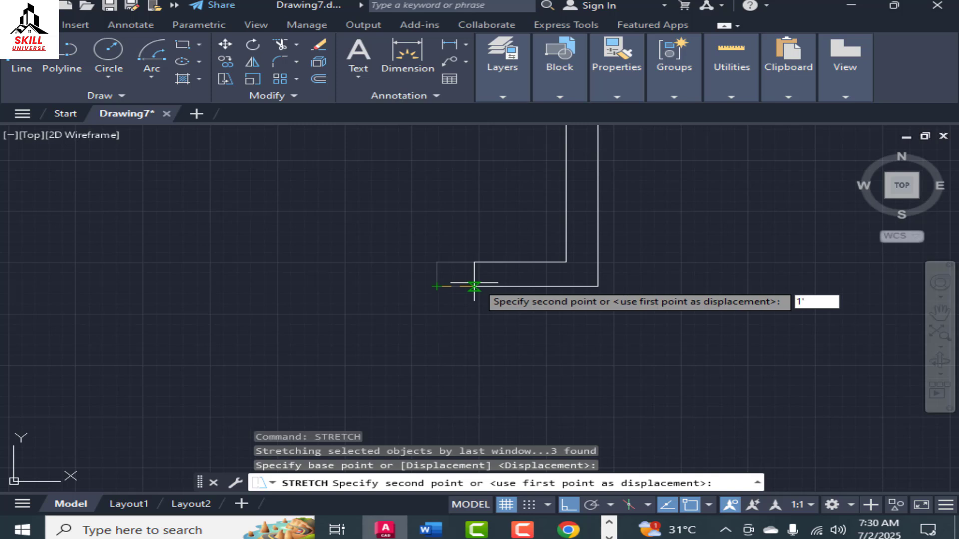
key(Return)
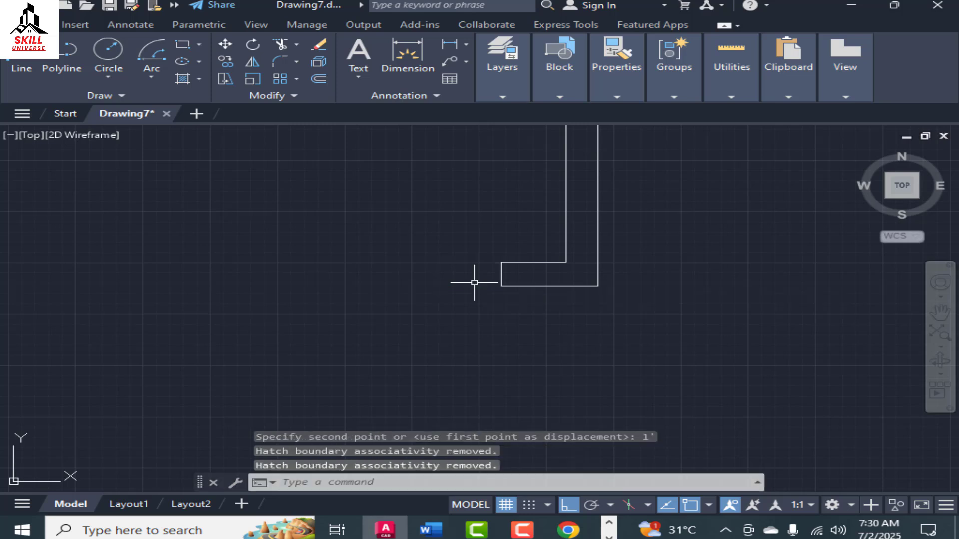
Stretch the wall end left of the bottom opening 1' to the left, widening the opening.
scroll(444, 285, down, 2)
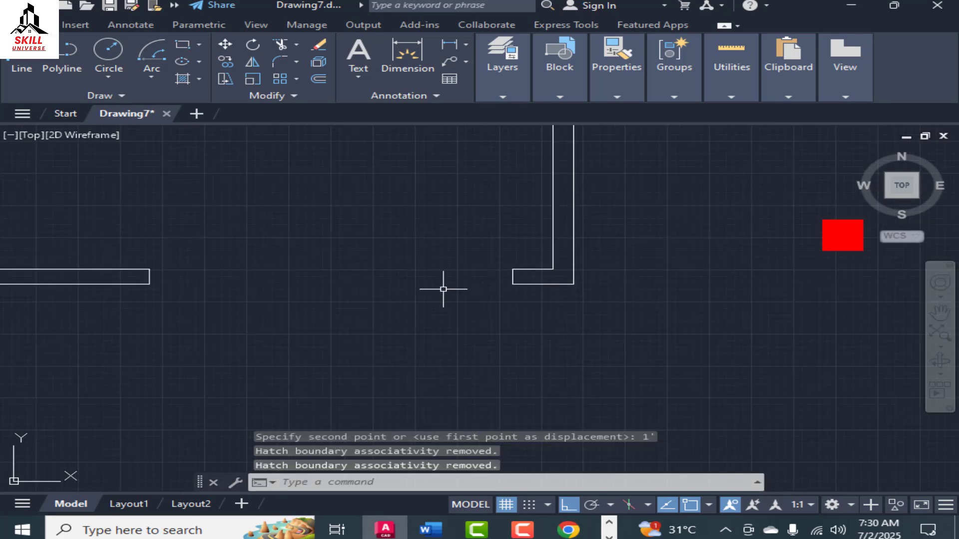
key(Return)
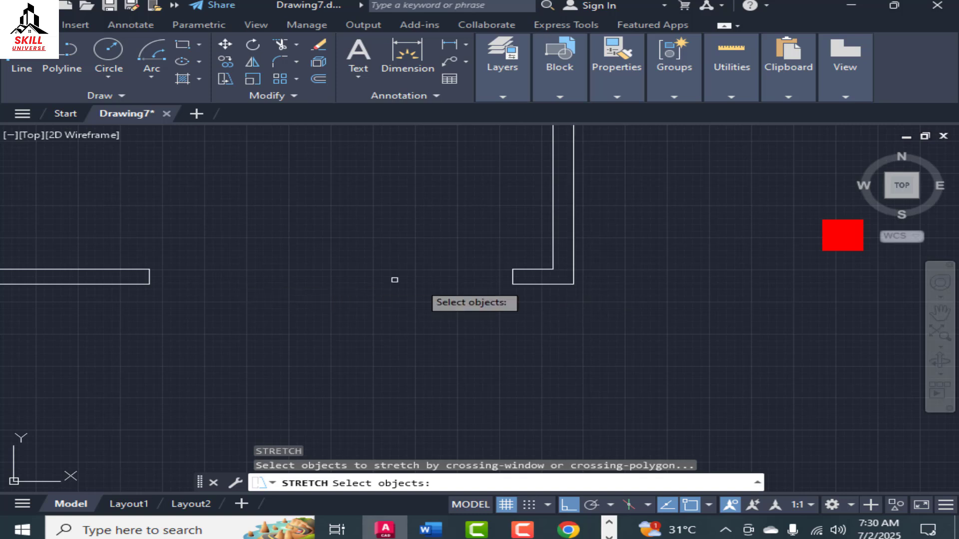
scroll(394, 280, down, 3)
click(325, 259)
click(282, 302)
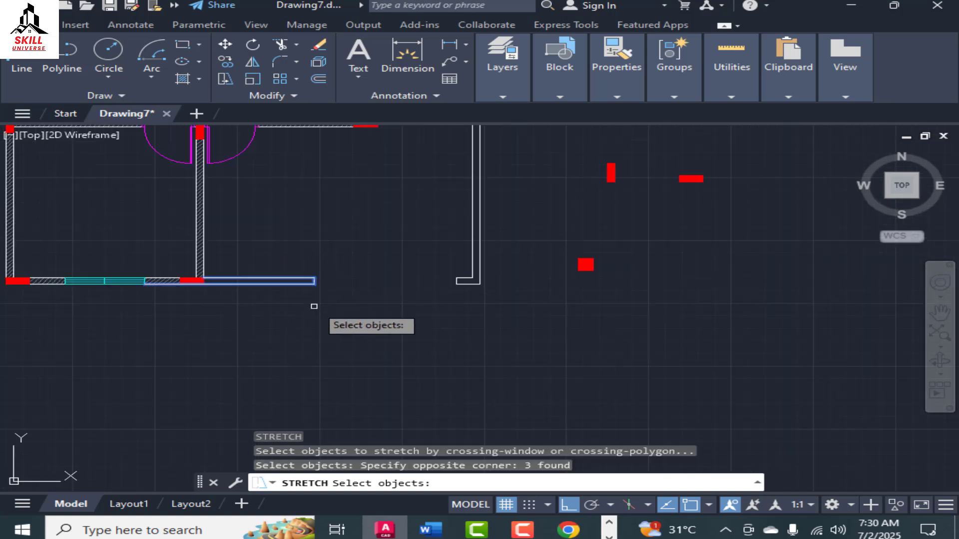
key(Return)
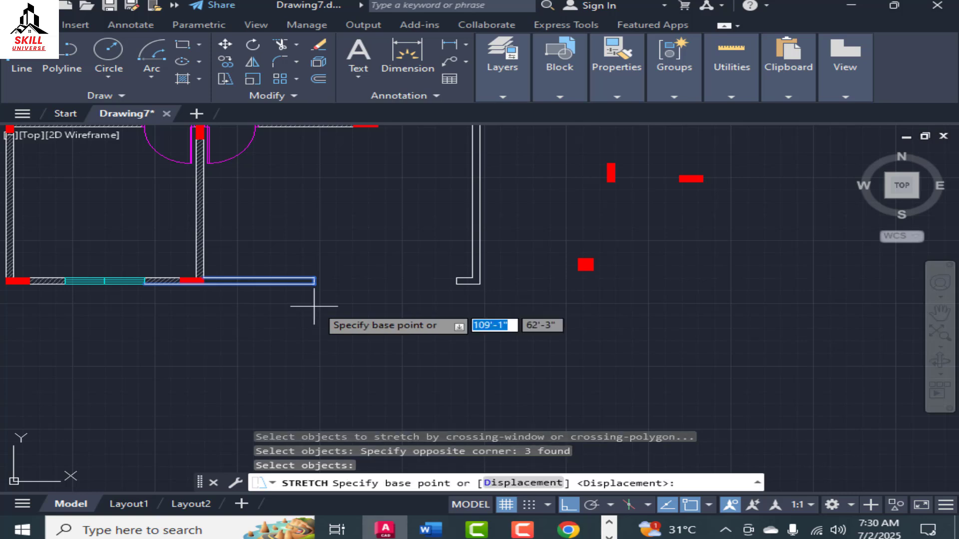
scroll(294, 272, up, 4)
click(362, 311)
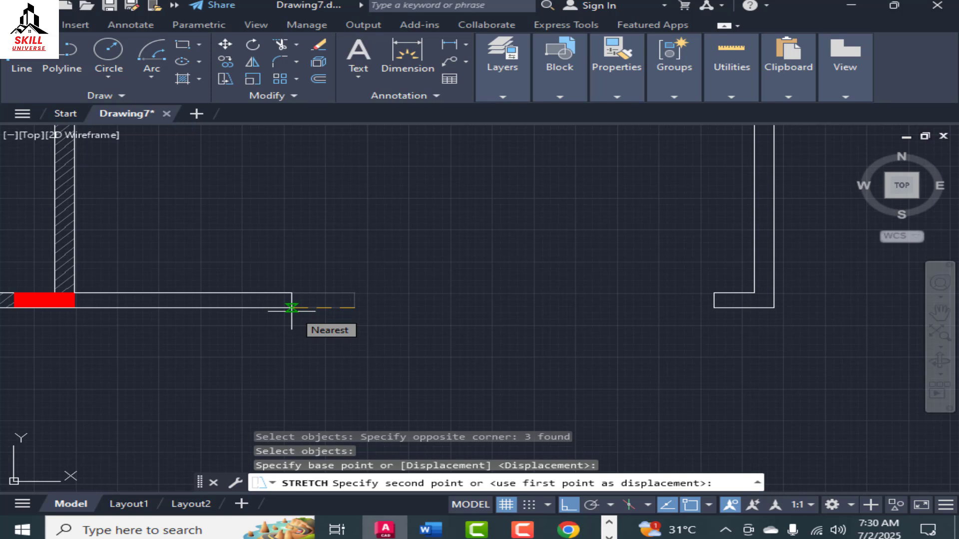
text(1')
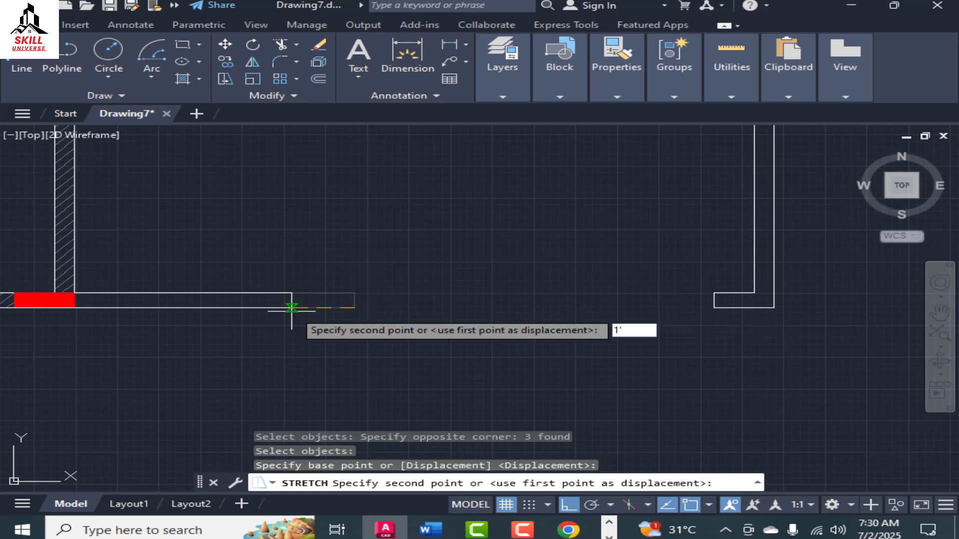
key(Return)
Copy the square column block by its lower-right corner to the bottom end corner of the wall stub right of the opening.
scroll(290, 328, down, 2)
scroll(617, 317, up, 2)
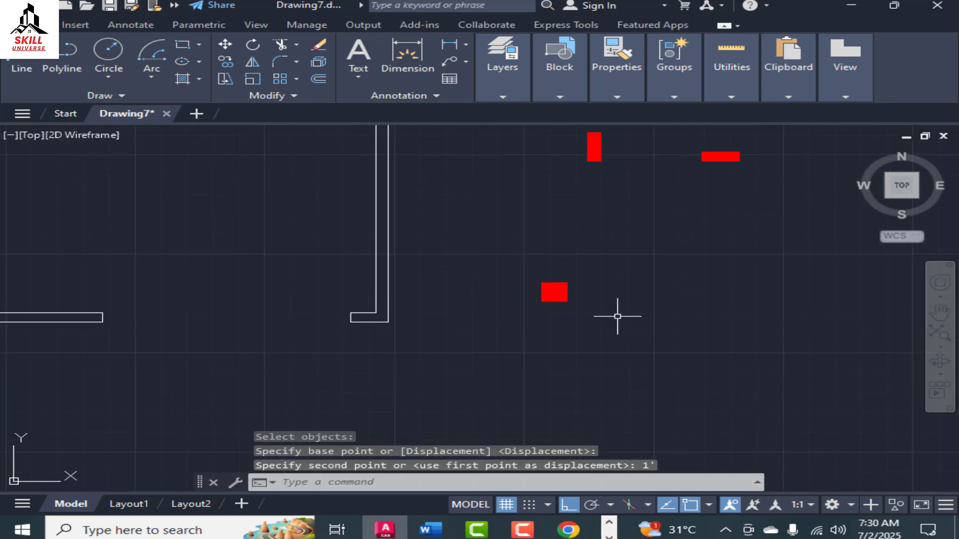
click(593, 264)
click(474, 339)
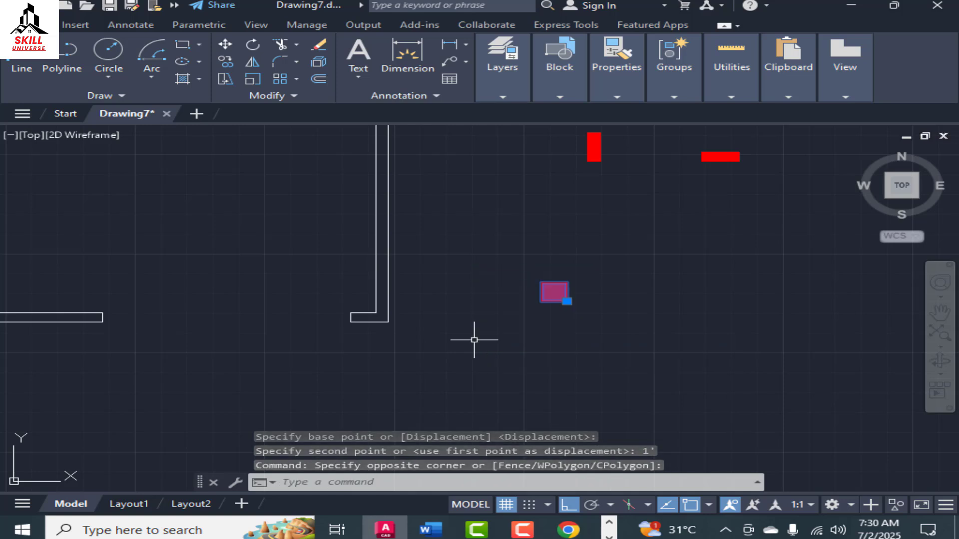
text(CO)
key(Return)
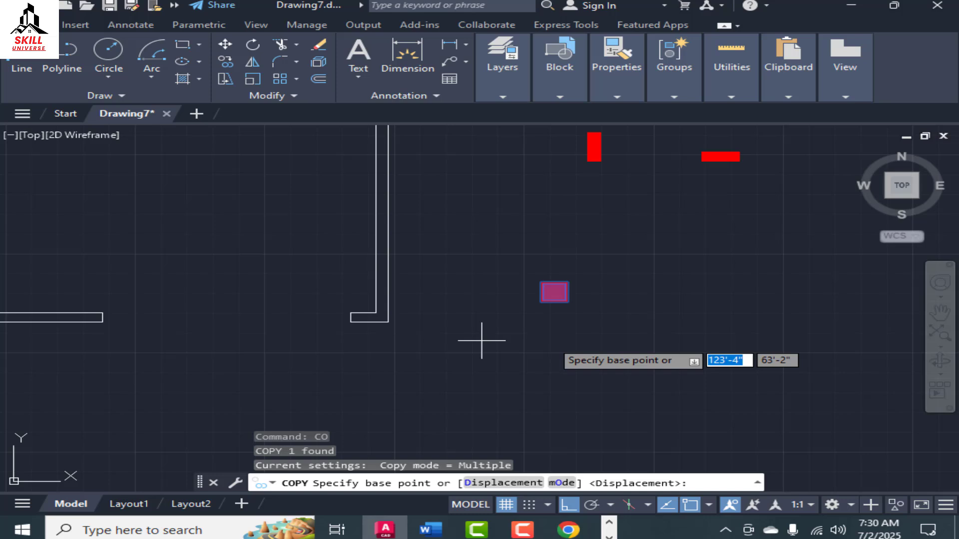
click(569, 302)
click(351, 302)
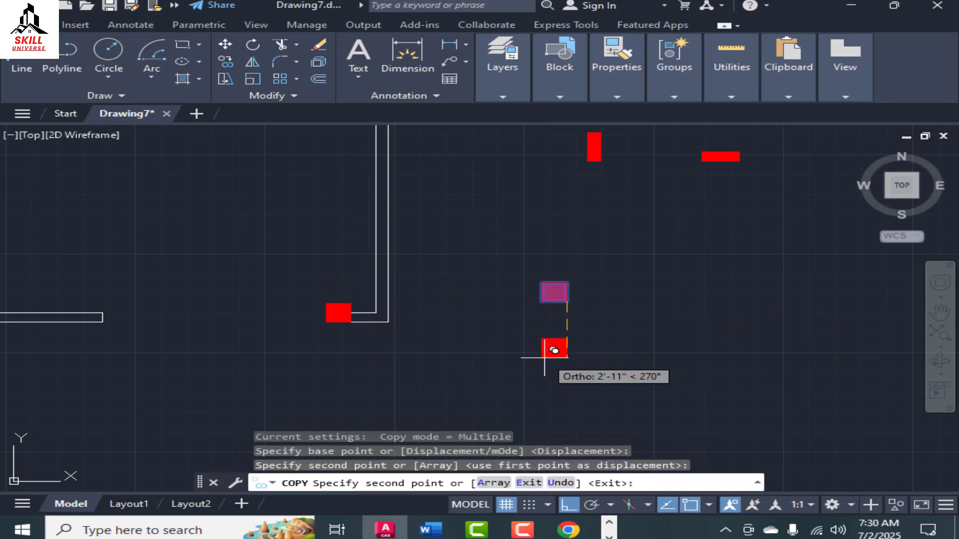
key(Escape)
Copy the square column block by its lower-left corner to the bottom end corner of the wall left of the opening.
click(551, 294)
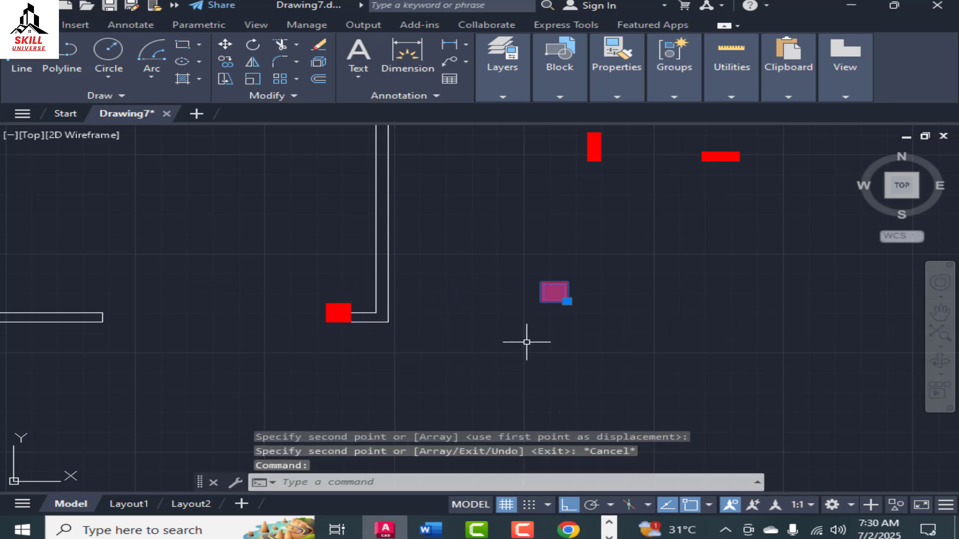
text(co)
key(Return)
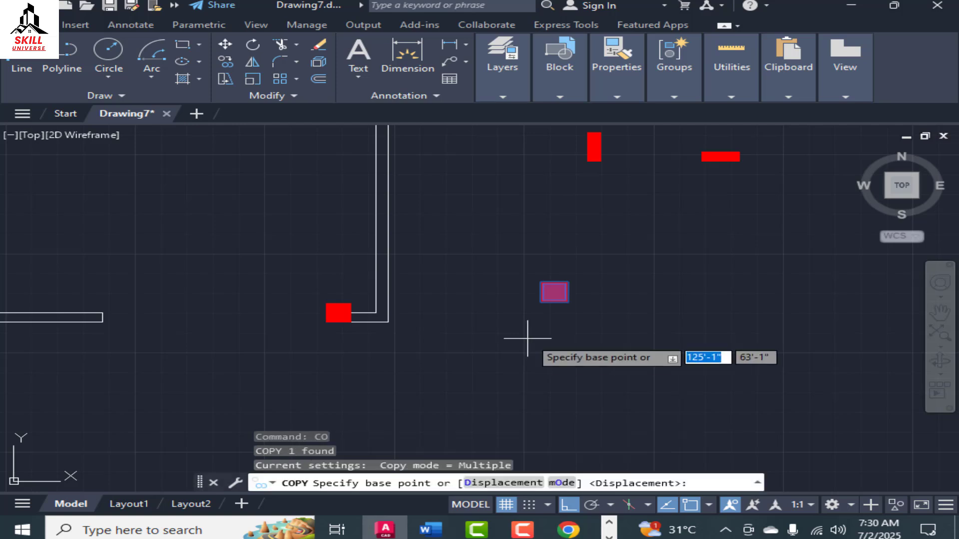
click(541, 301)
click(102, 322)
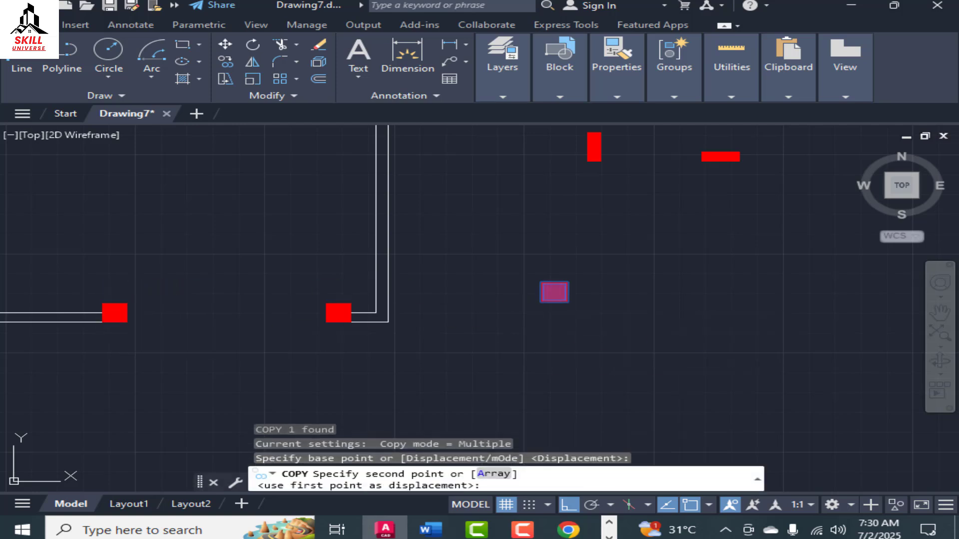
scroll(257, 357, up, 5)
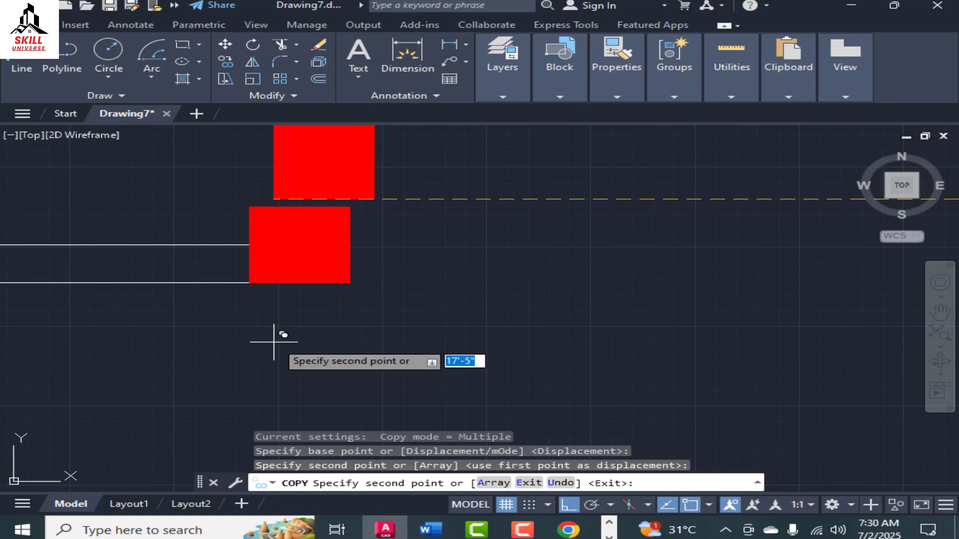
Examine the bottom outer wall opening with its two square columns, and the floor plan around it.
key(Escape)
scroll(178, 287, down, 5)
scroll(358, 271, up, 2)
scroll(439, 325, down, 2)
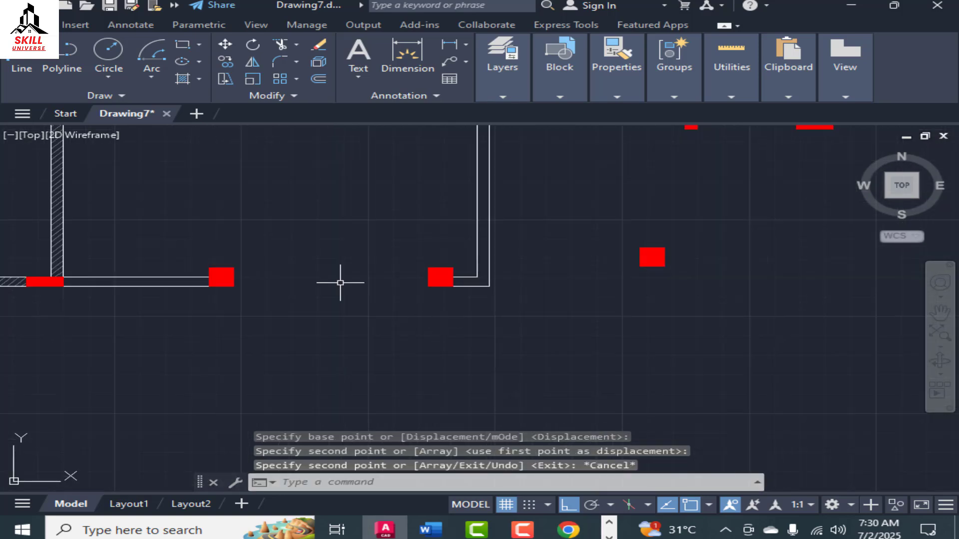
scroll(320, 283, down, 4)
scroll(319, 282, up, 3)
scroll(353, 274, down, 4)
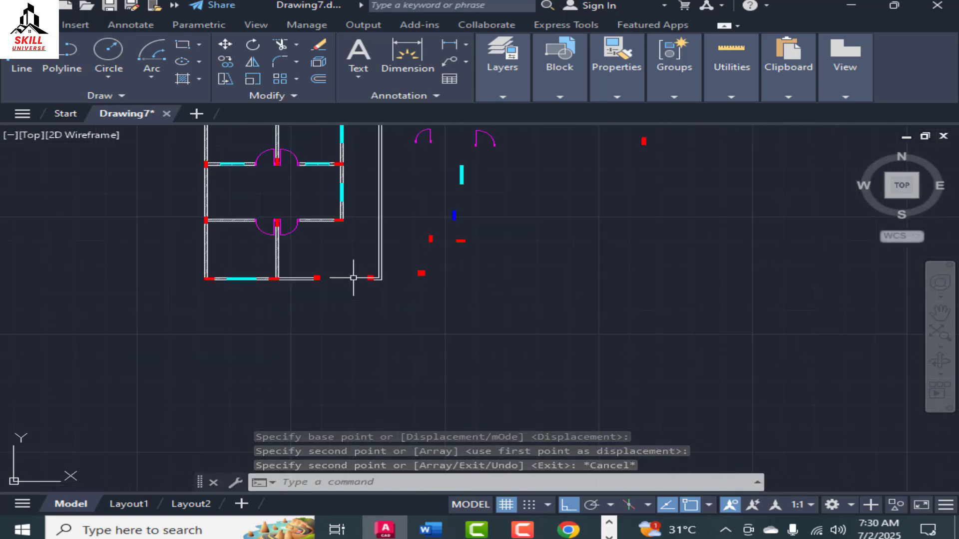
scroll(356, 283, up, 3)
scroll(318, 303, down, 4)
scroll(466, 195, up, 2)
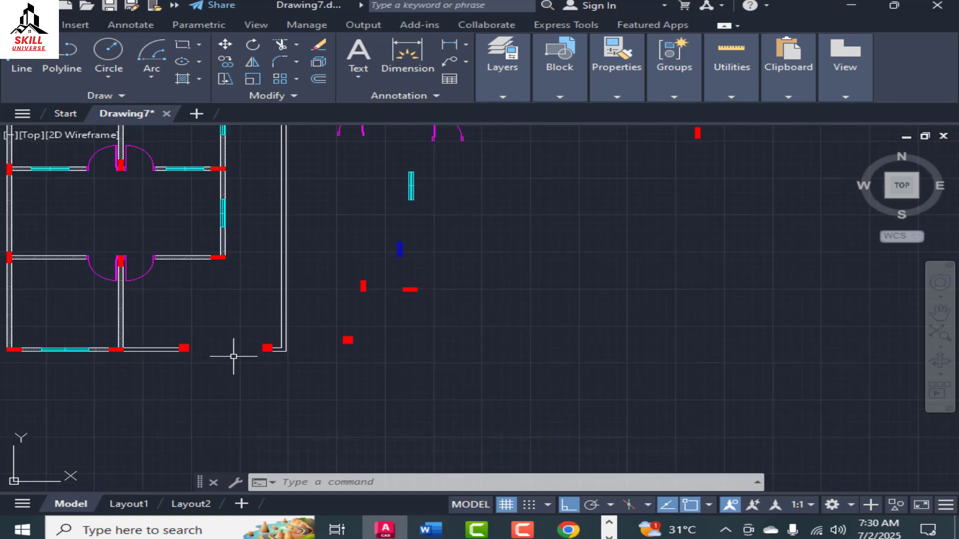
scroll(233, 353, up, 3)
scroll(256, 357, down, 2)
scroll(374, 235, down, 2)
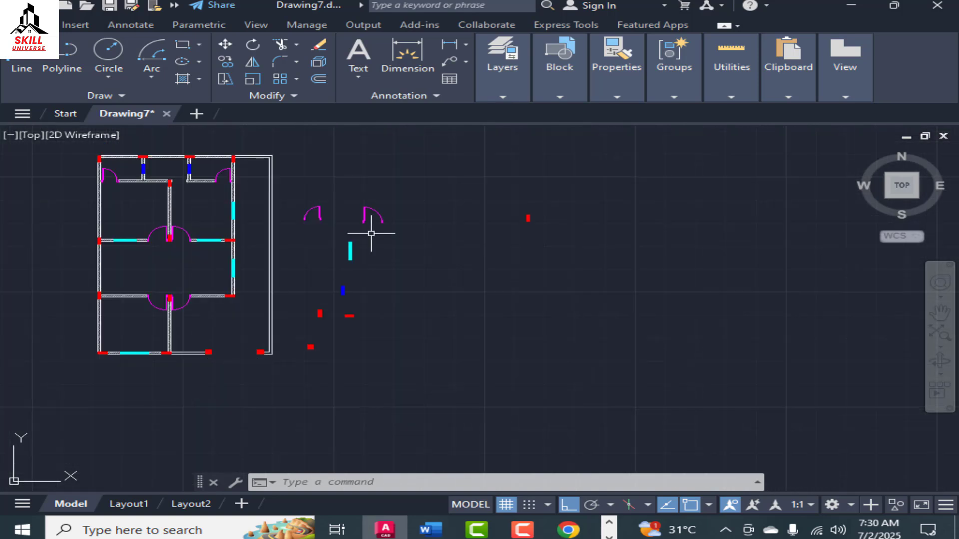
Make the doors layer current.
scroll(342, 220, up, 3)
scroll(368, 220, down, 3)
scroll(354, 233, up, 5)
scroll(359, 267, down, 4)
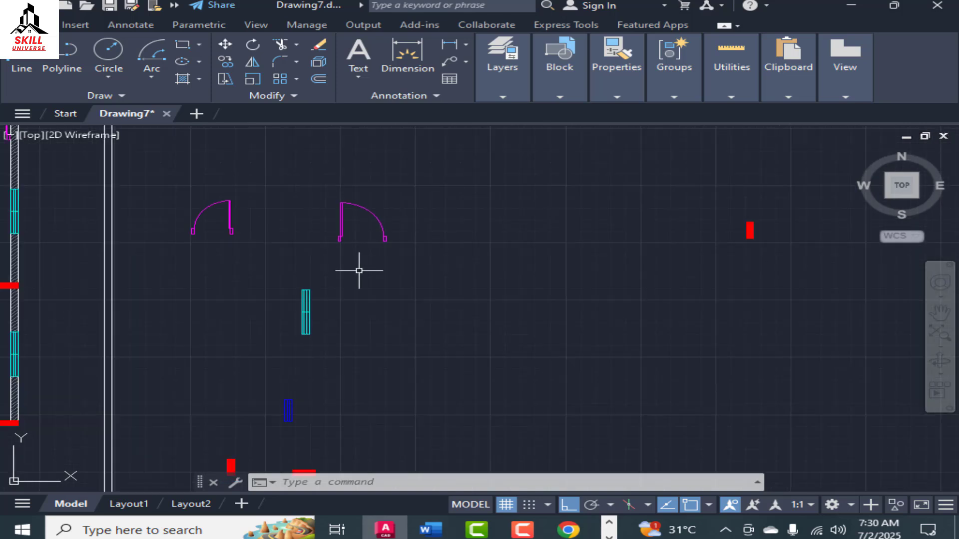
scroll(367, 257, down, 2)
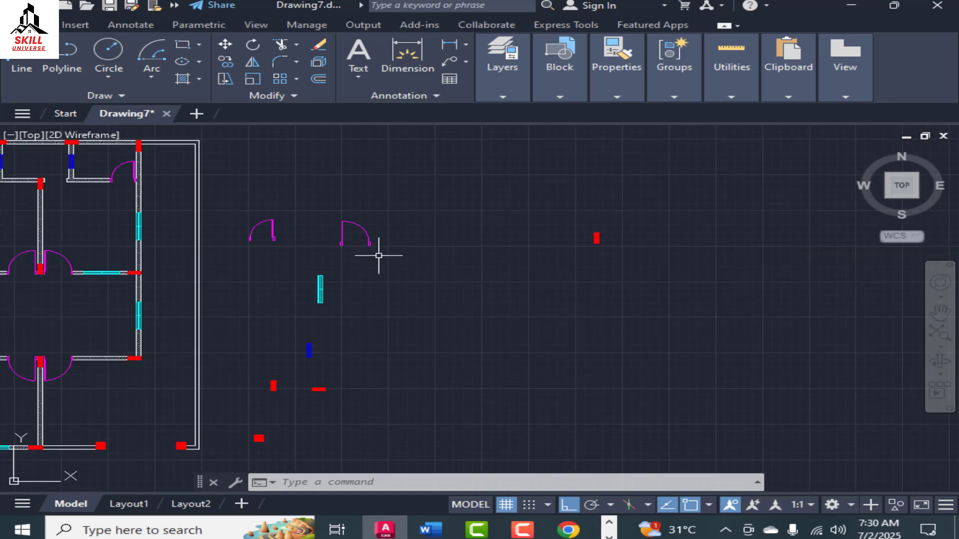
scroll(378, 252, up, 6)
scroll(363, 252, down, 2)
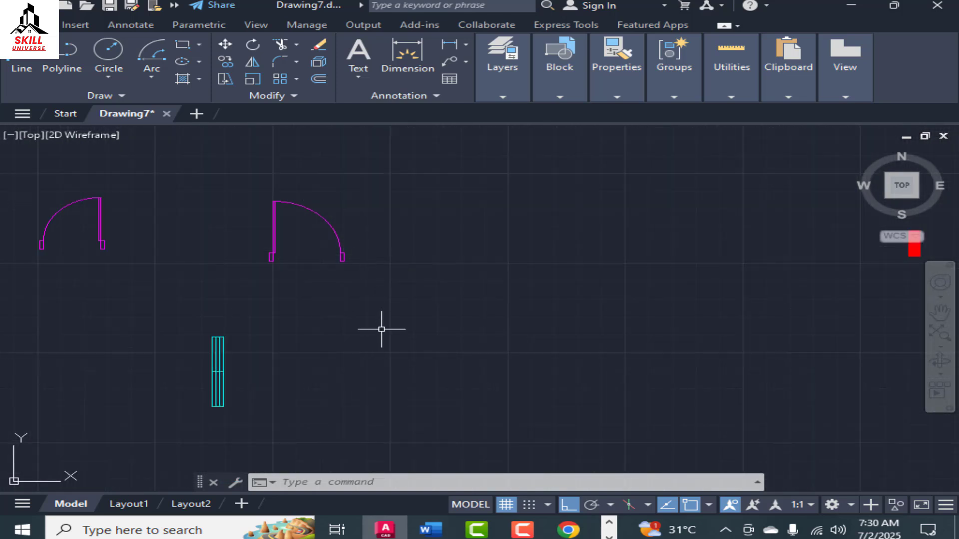
click(516, 96)
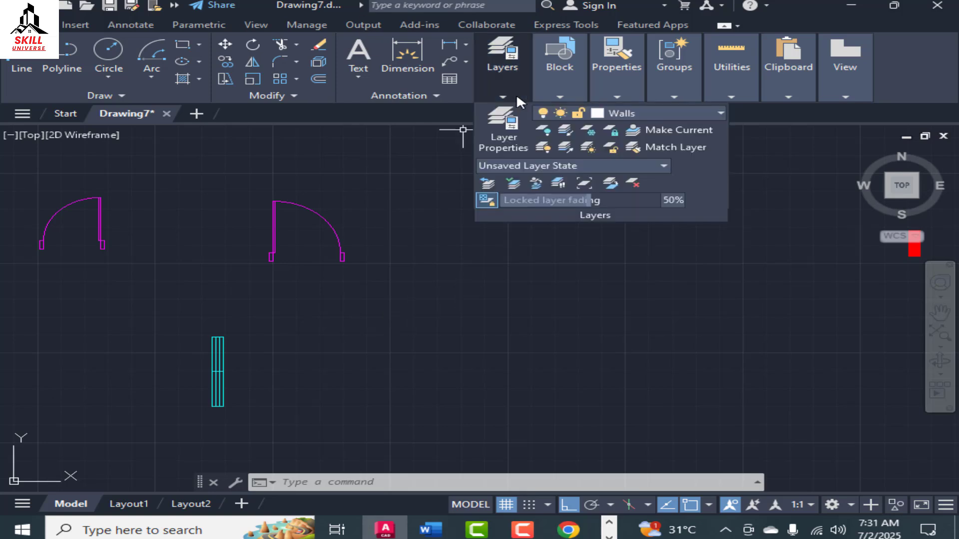
click(640, 113)
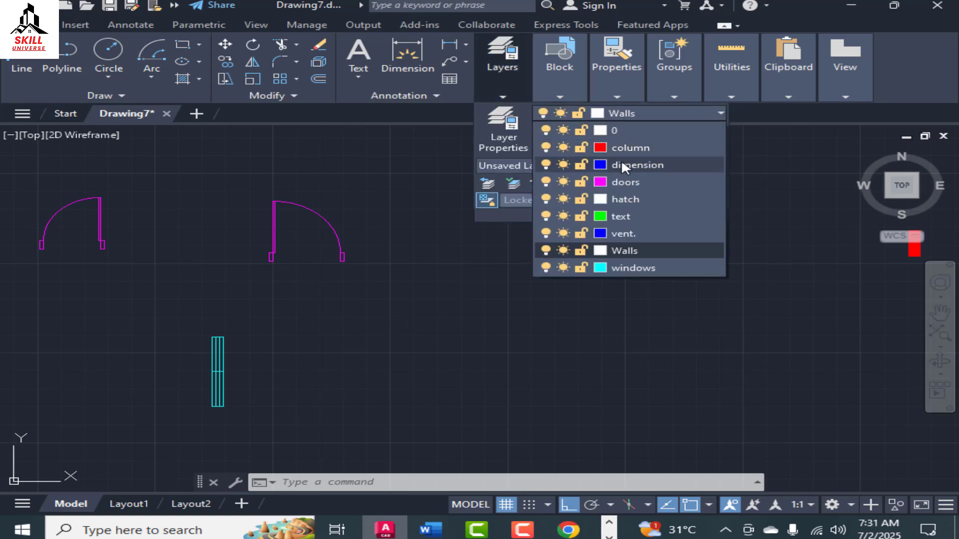
click(619, 180)
click(469, 290)
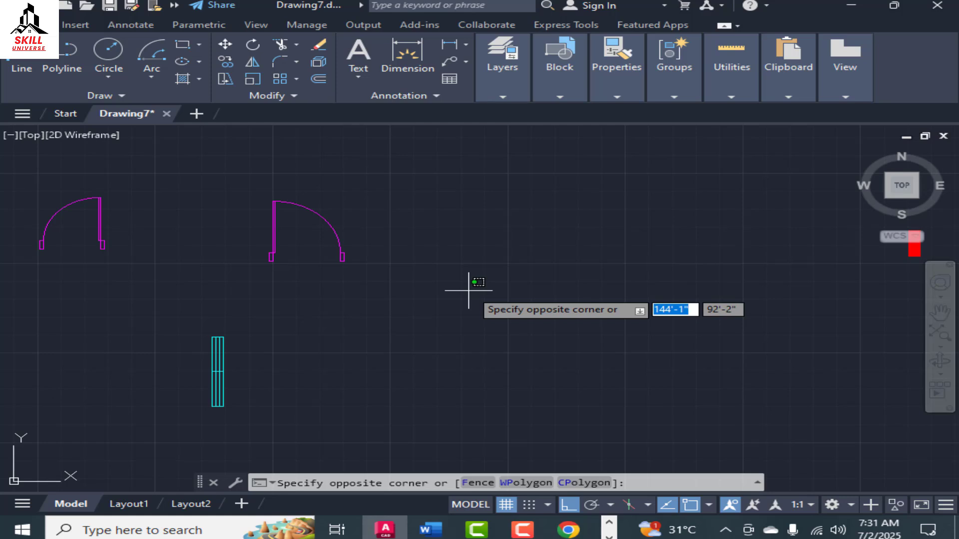
Draw a rectangle 3" wide and 6" high in the empty space right of the single door blocks.
text(rec)
key(Return)
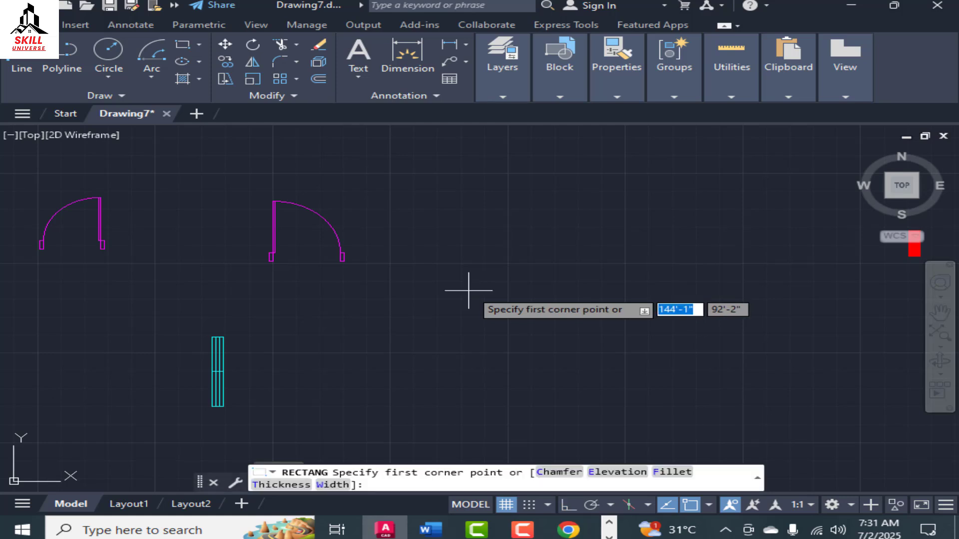
click(432, 308)
scroll(501, 344, up, 5)
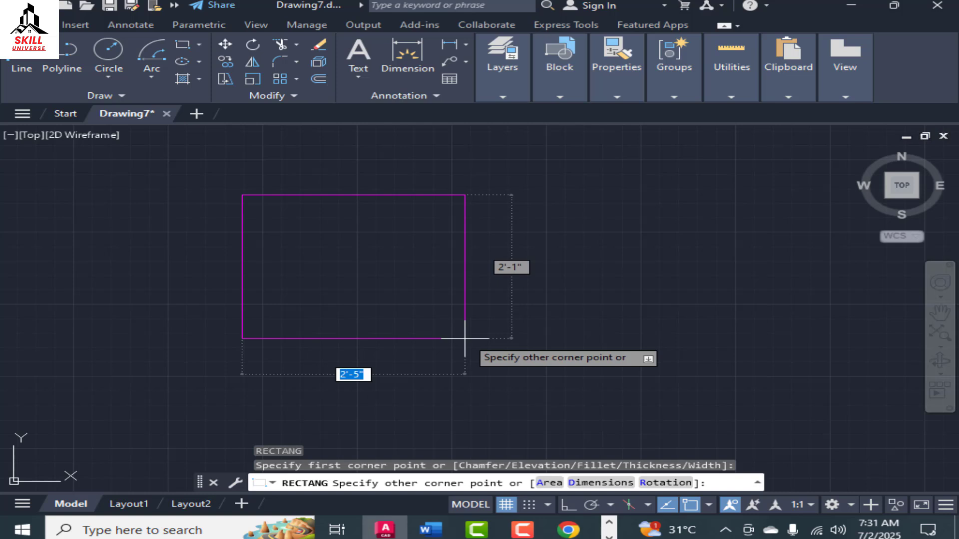
key(BackSpace)
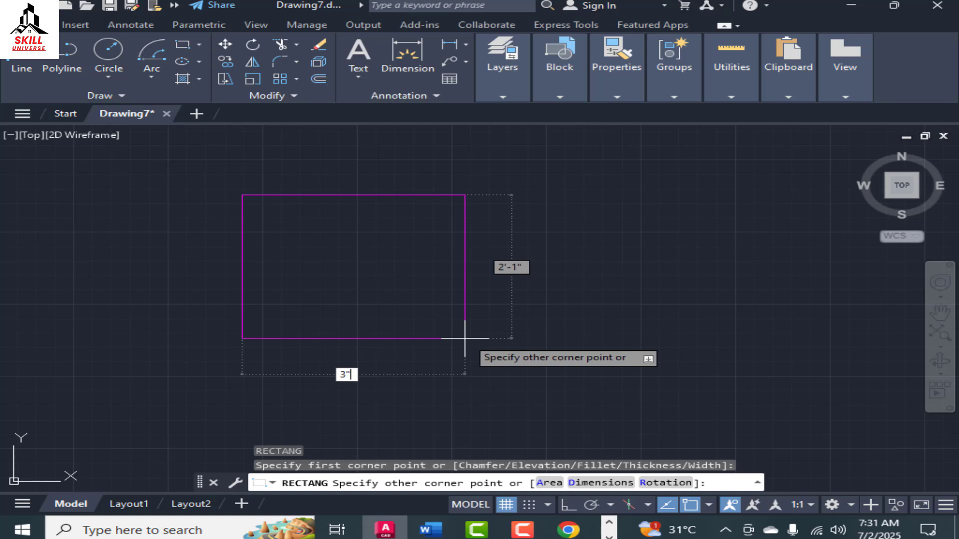
key(Tab)
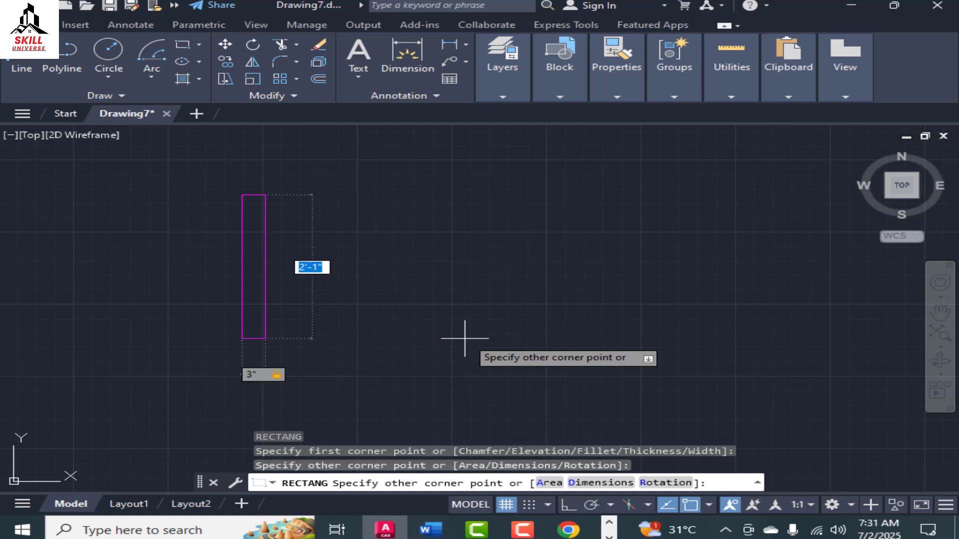
key(BackSpace)
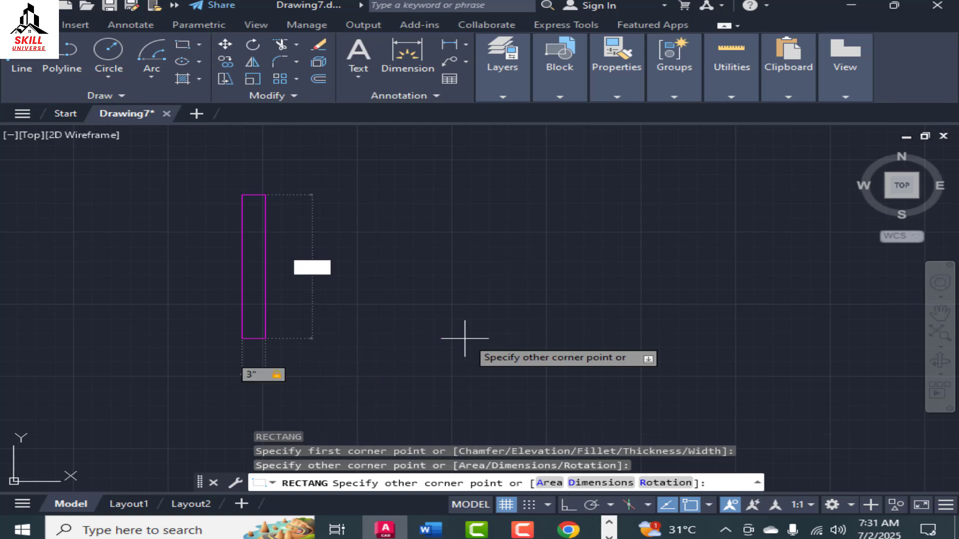
key(Return)
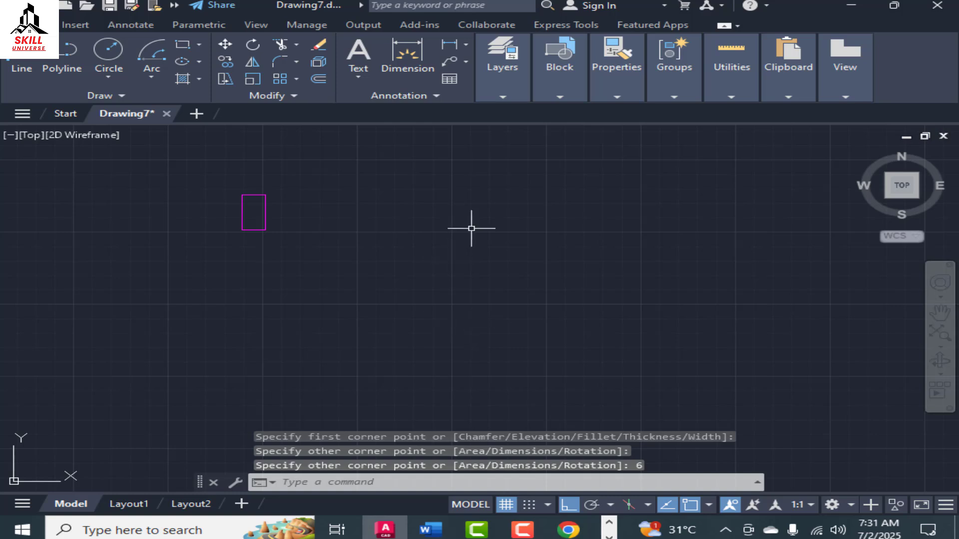
Examine the bottom opening and its end columns in relation to the new small rectangle.
scroll(499, 200, down, 2)
scroll(412, 196, up, 1)
scroll(457, 195, down, 1)
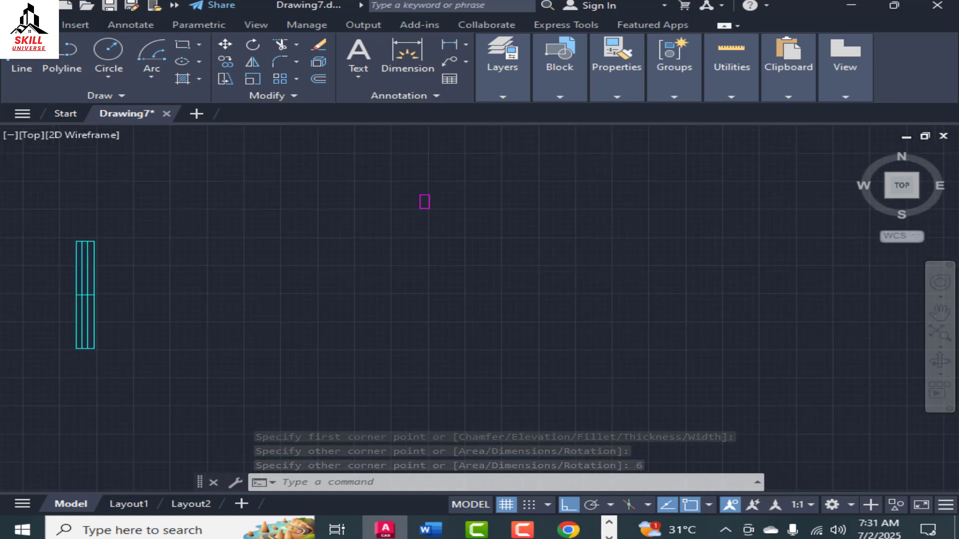
scroll(466, 212, down, 4)
scroll(464, 216, down, 4)
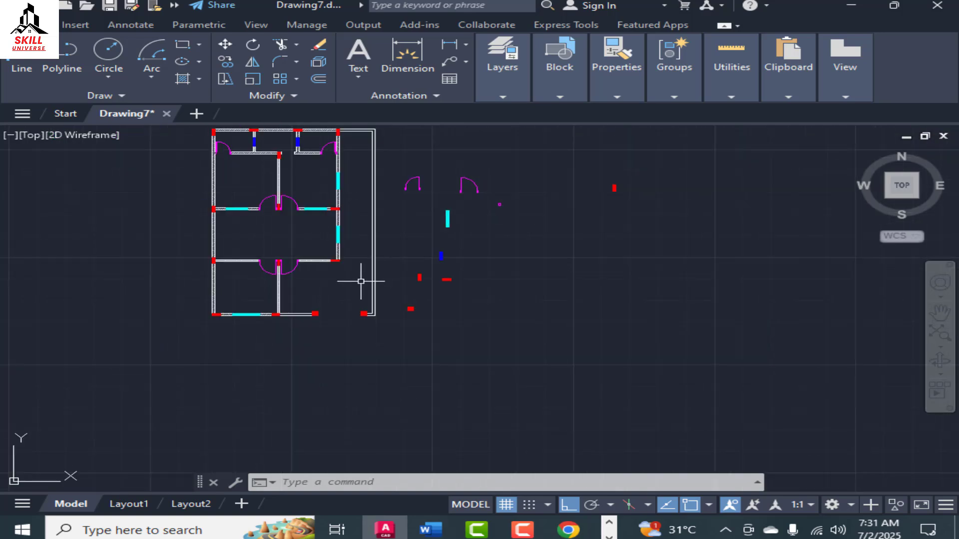
scroll(360, 281, up, 6)
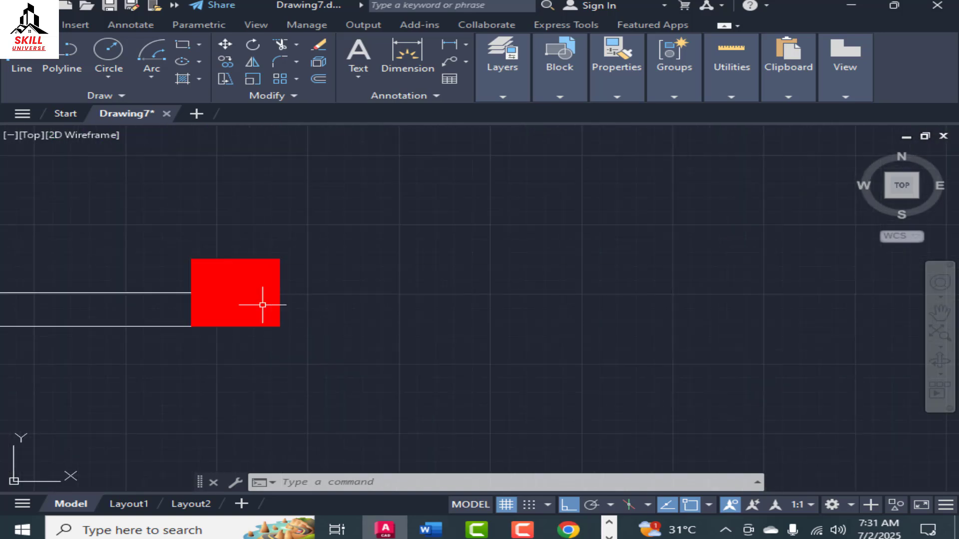
scroll(262, 304, down, 8)
scroll(582, 173, up, 5)
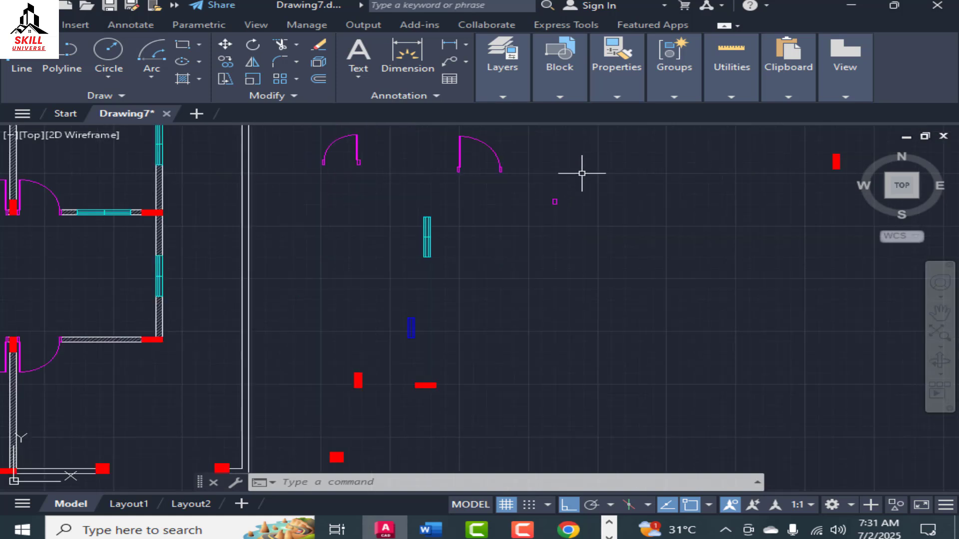
Copy the small 3" by 6" rectangle by its upper-right corner straight to the right, entering 8 for the distance.
click(581, 173)
click(531, 229)
scroll(561, 197, up, 4)
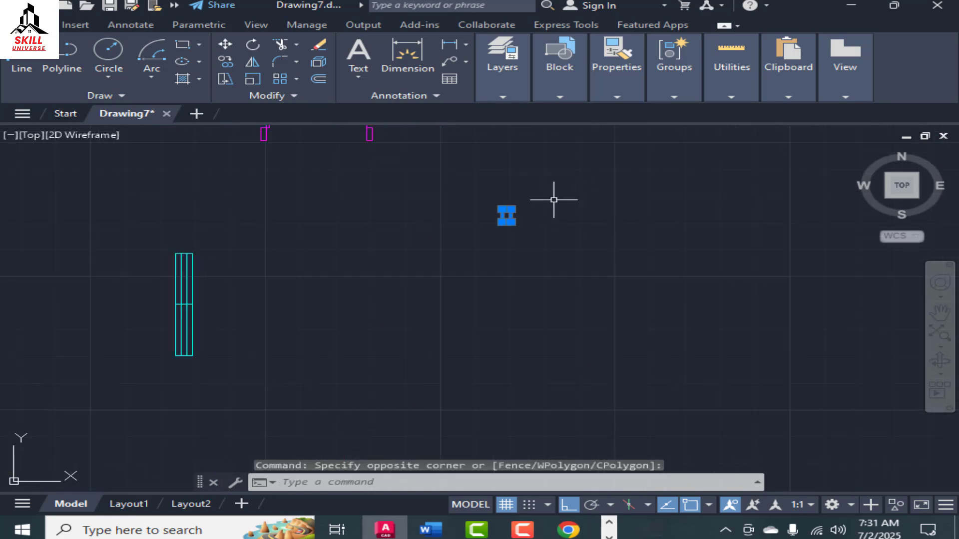
text(co)
key(Return)
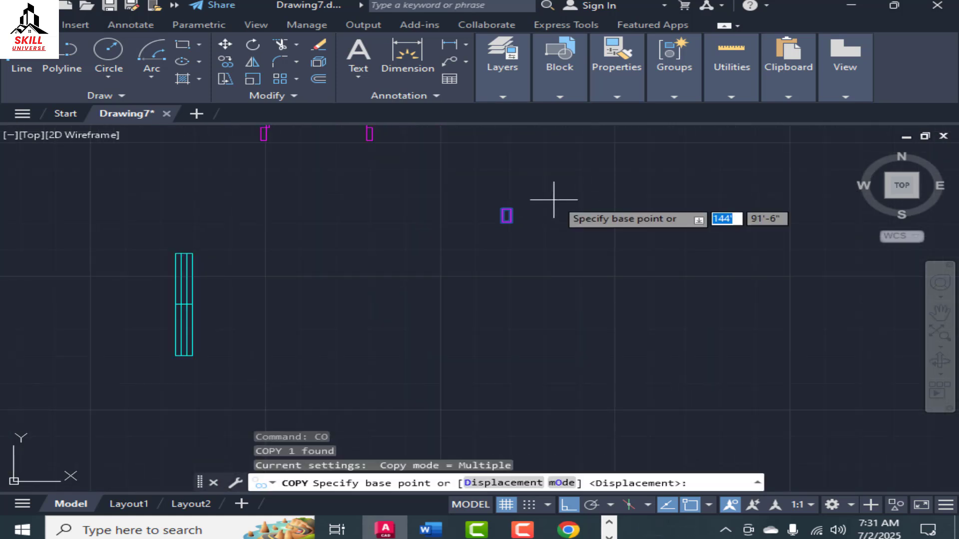
scroll(545, 242, up, 3)
click(455, 152)
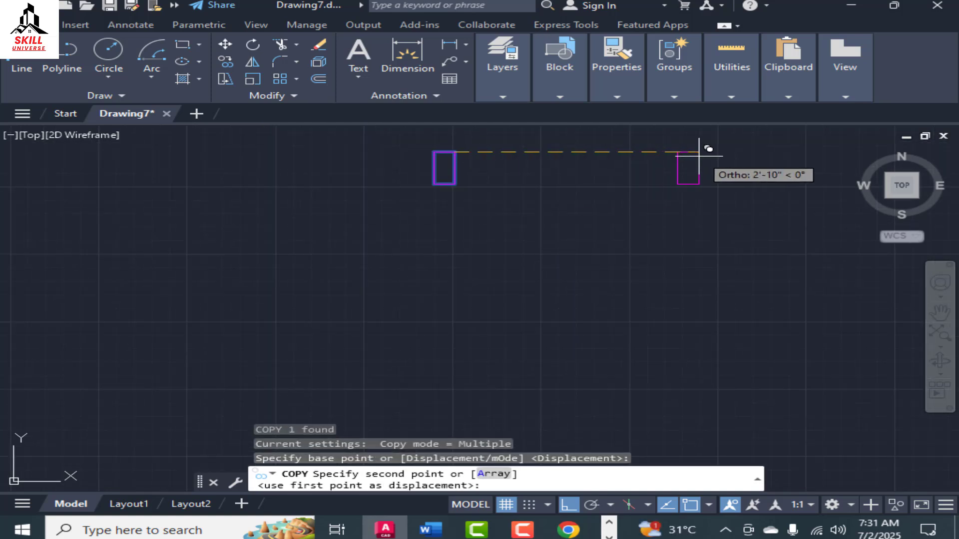
text(8)
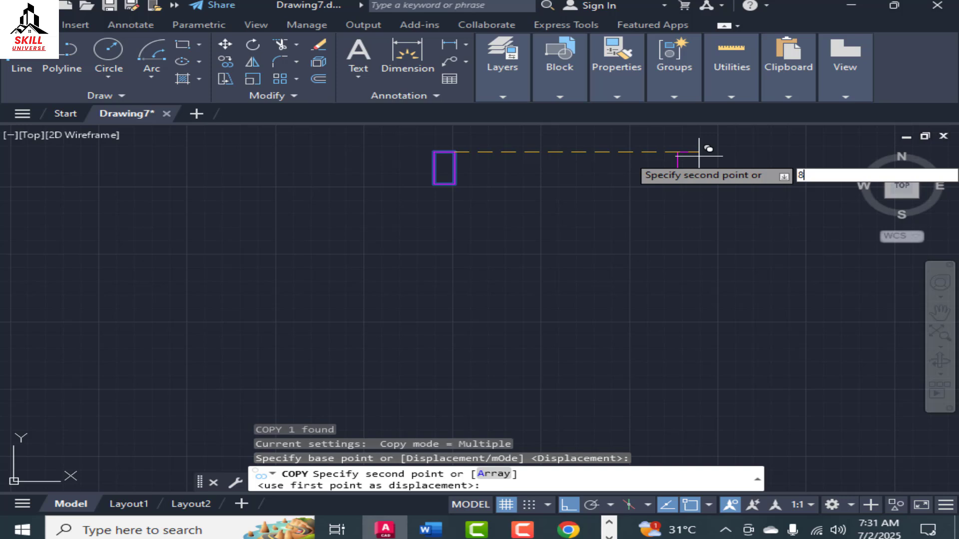
Copy the small door jamb rectangle 8'3" horizontally to the right.
text(')
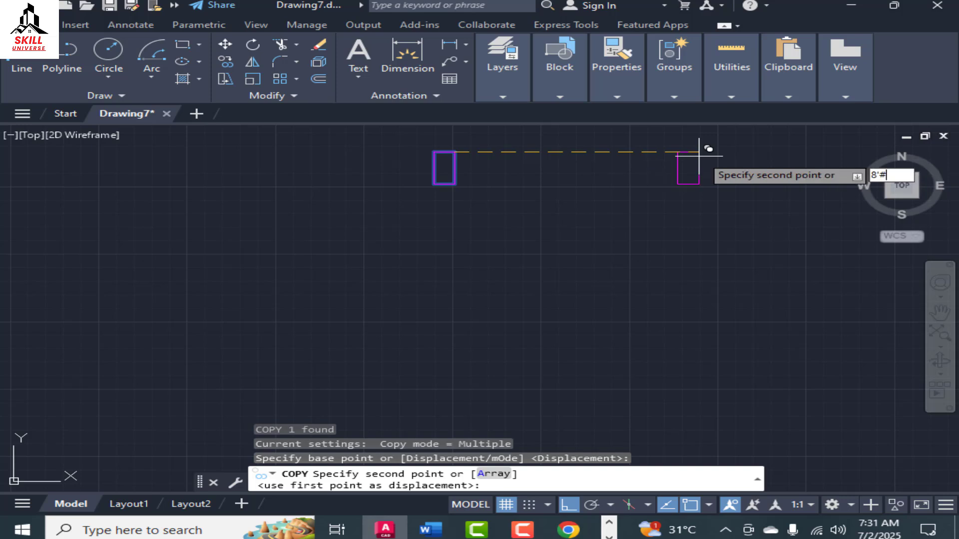
text(#)
key(Return)
key(Return)
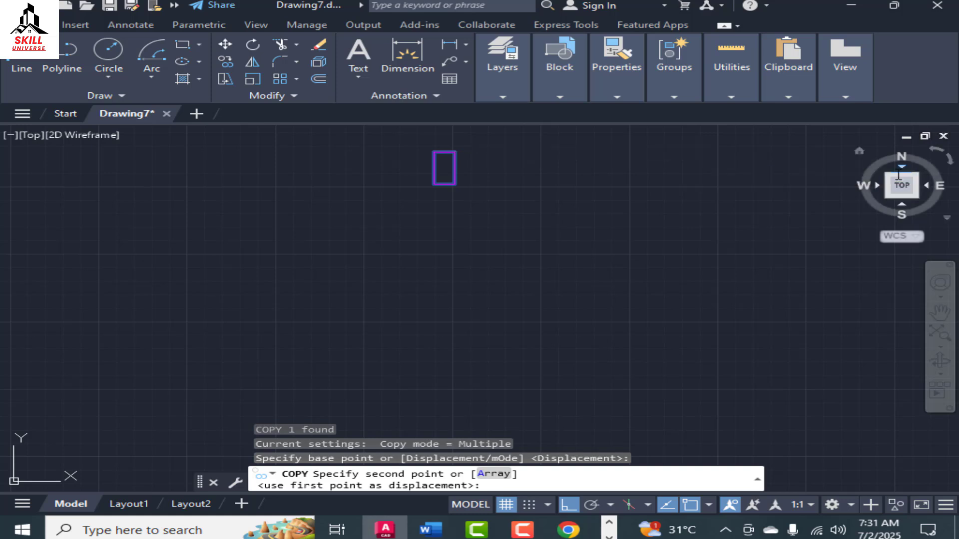
key(Escape)
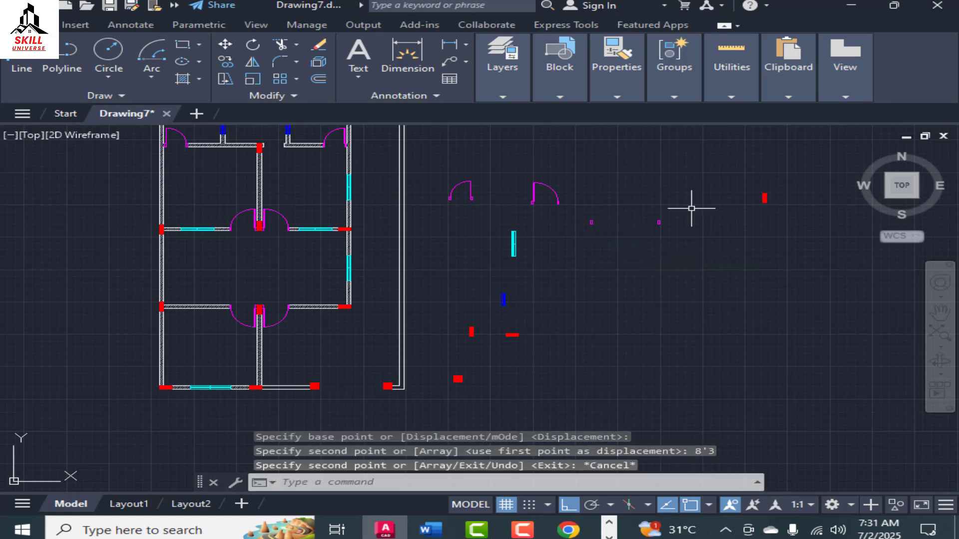
Measure the horizontal distance between the two new door jambs.
scroll(610, 241, up, 5)
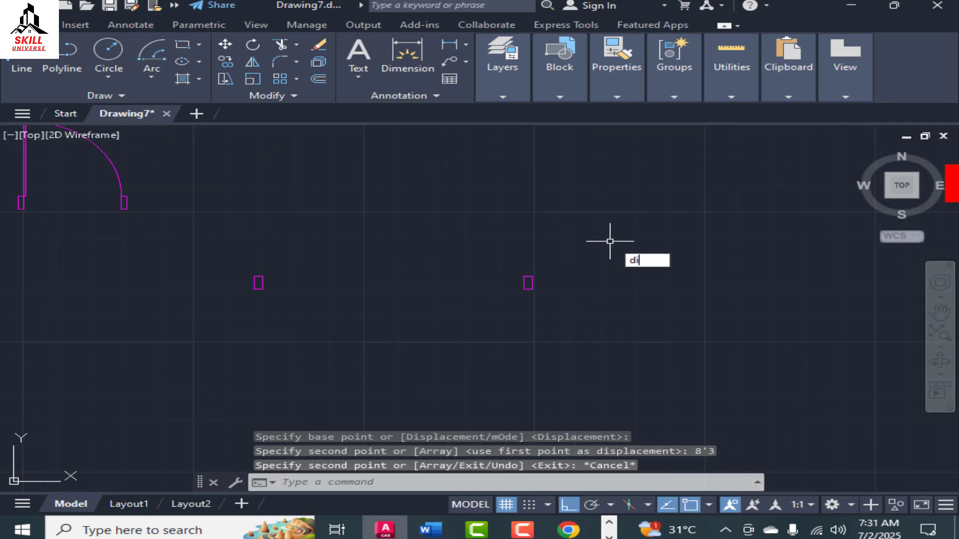
text(di)
key(Return)
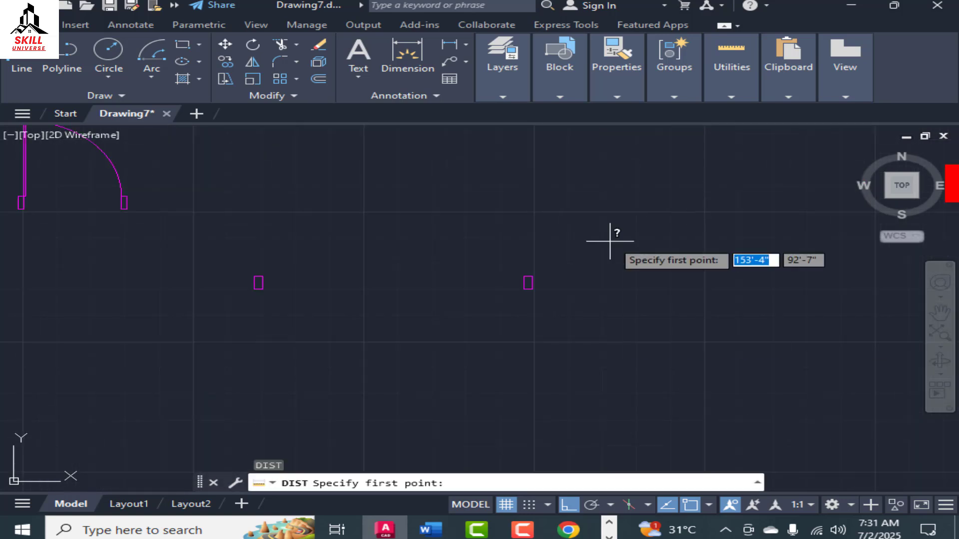
click(262, 276)
click(524, 270)
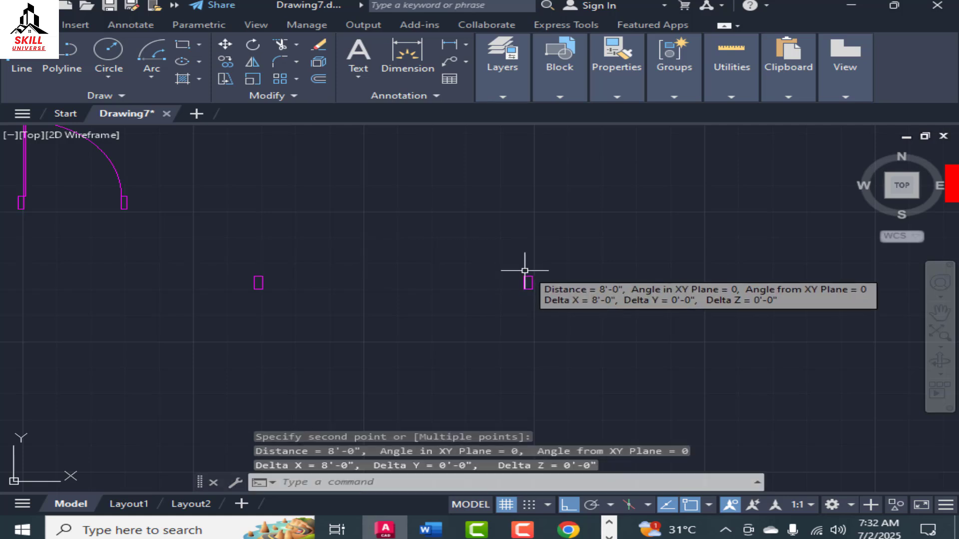
key(Escape)
scroll(552, 220, down, 4)
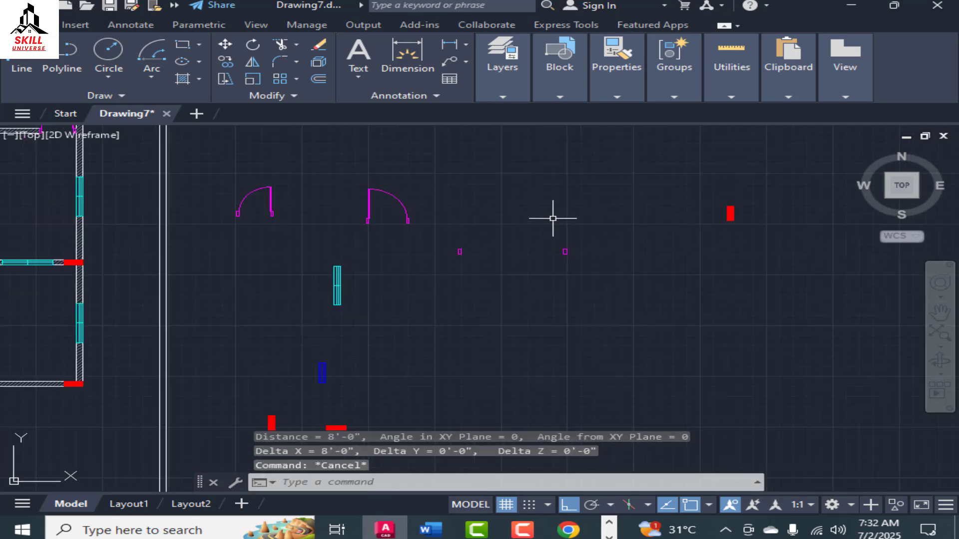
scroll(552, 218, up, 4)
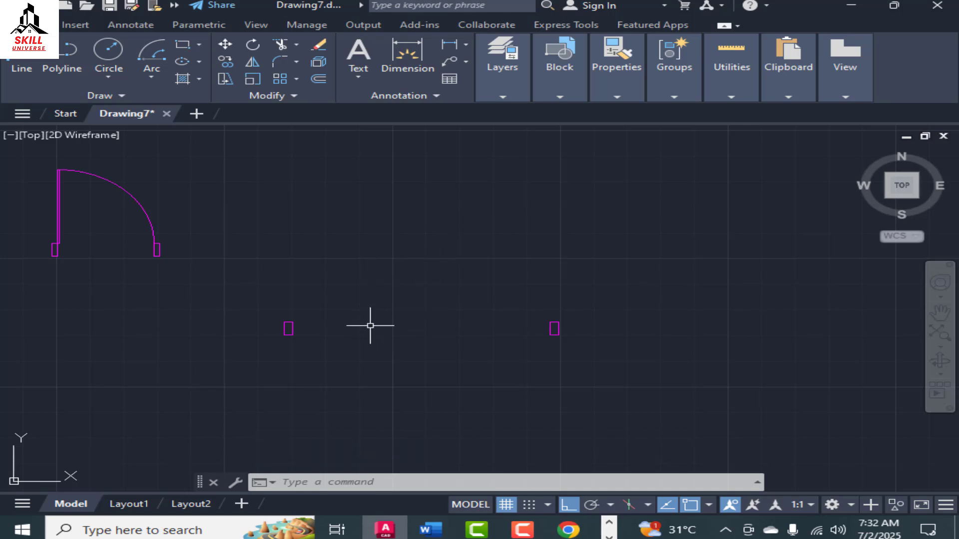
key(Return)
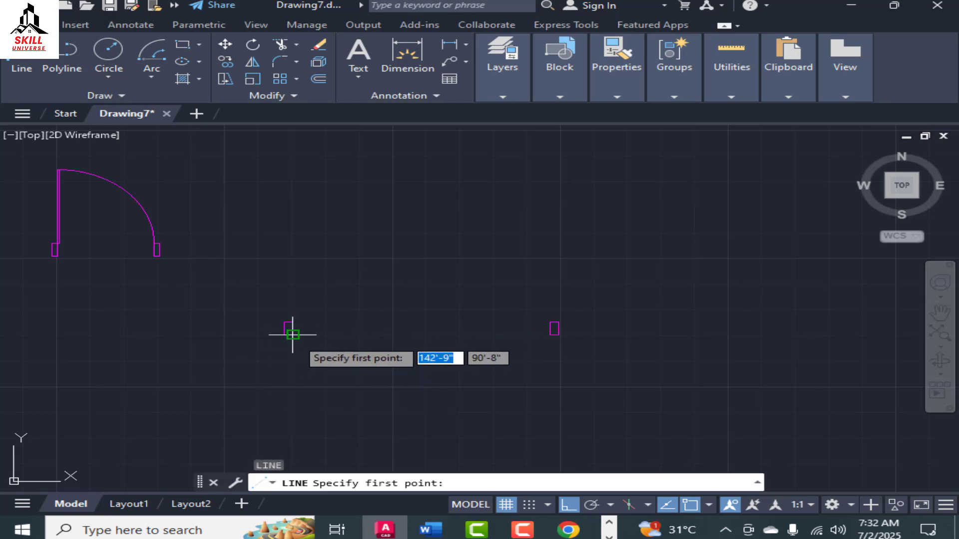
click(292, 335)
key(Escape)
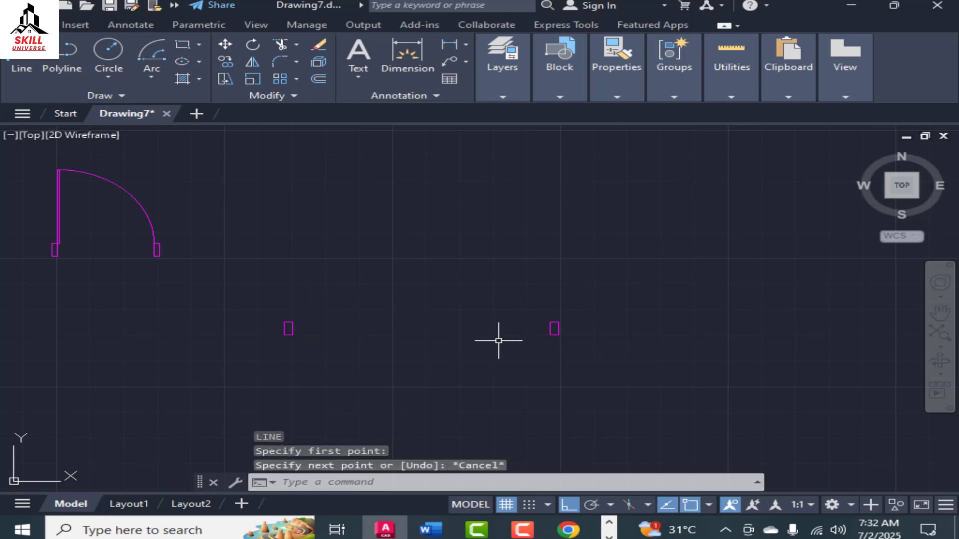
Draw a horizontal line joining the upper inner corners of the two jambs.
key(Return)
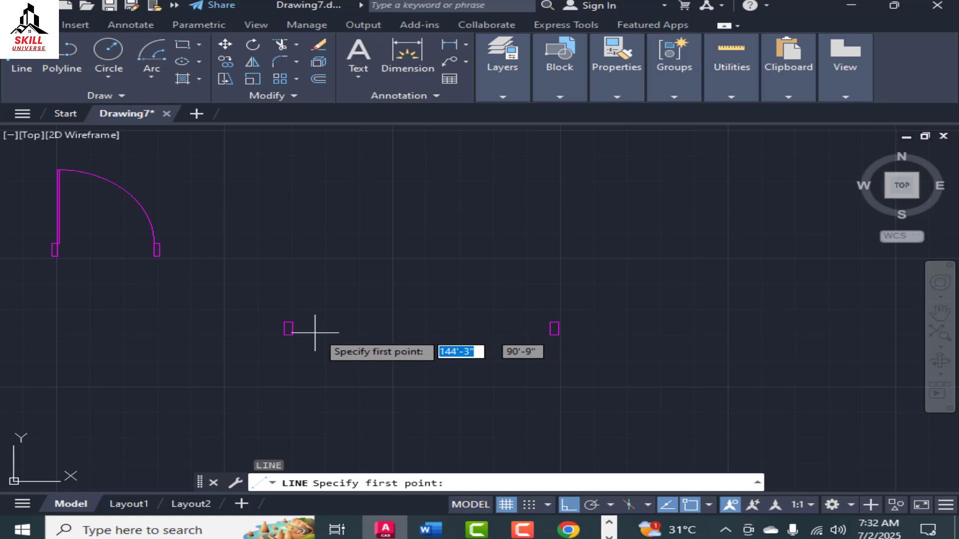
click(293, 322)
click(554, 322)
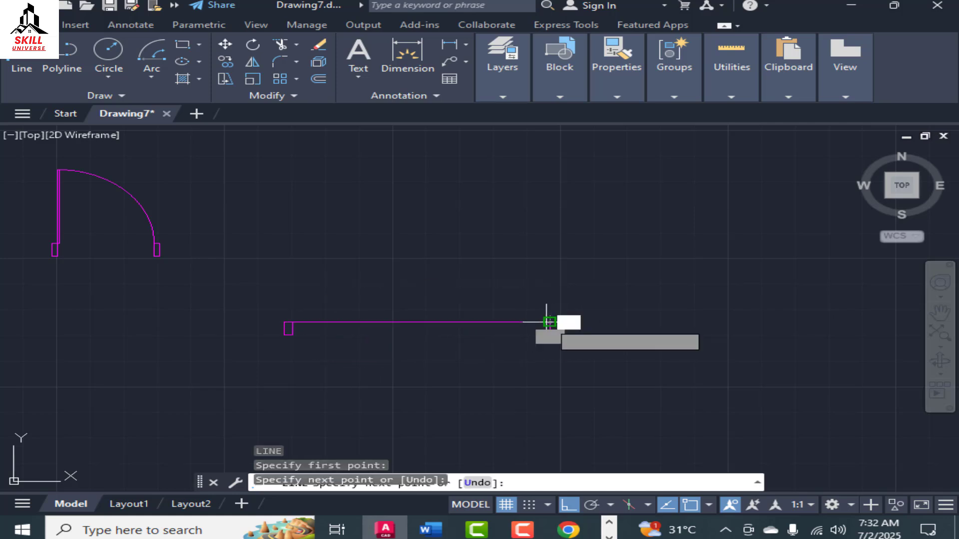
key(Escape)
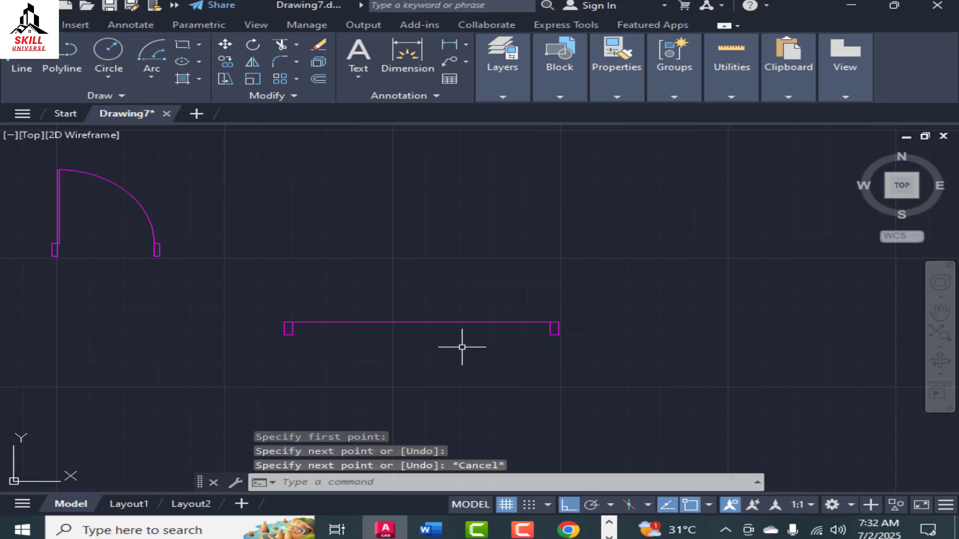
Draw a 90° Center, Start, Angle arc centred on the left jamb's upper inner corner, starting at the connecting line's midpoint.
click(163, 72)
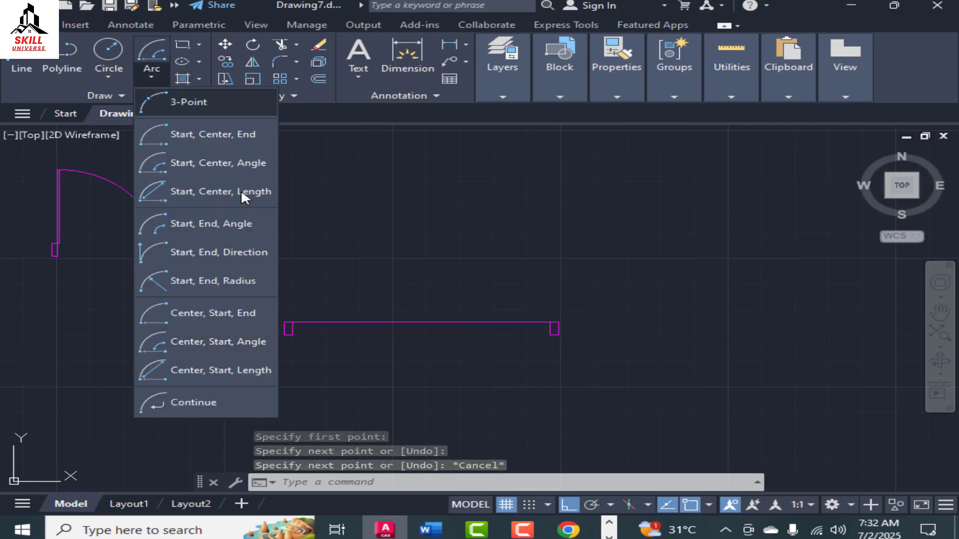
click(196, 344)
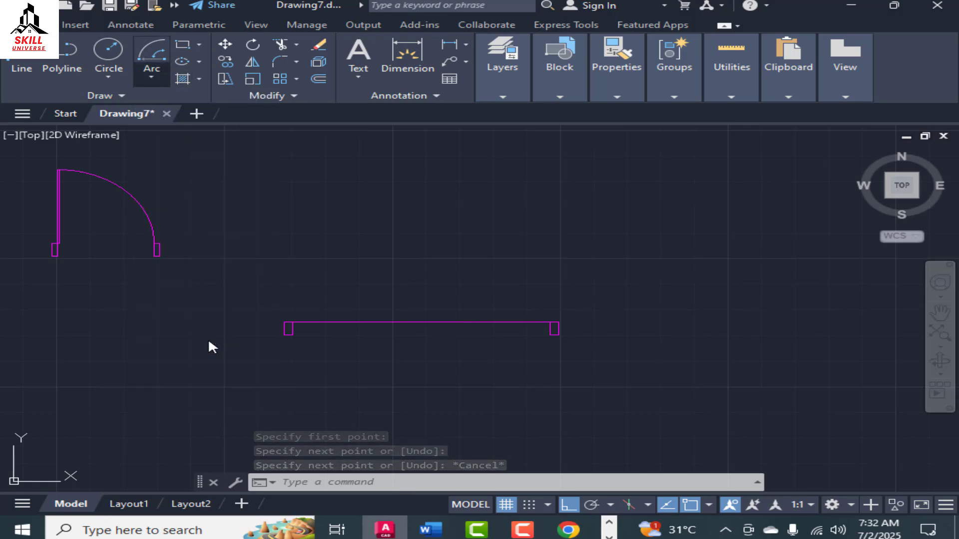
click(292, 322)
click(422, 322)
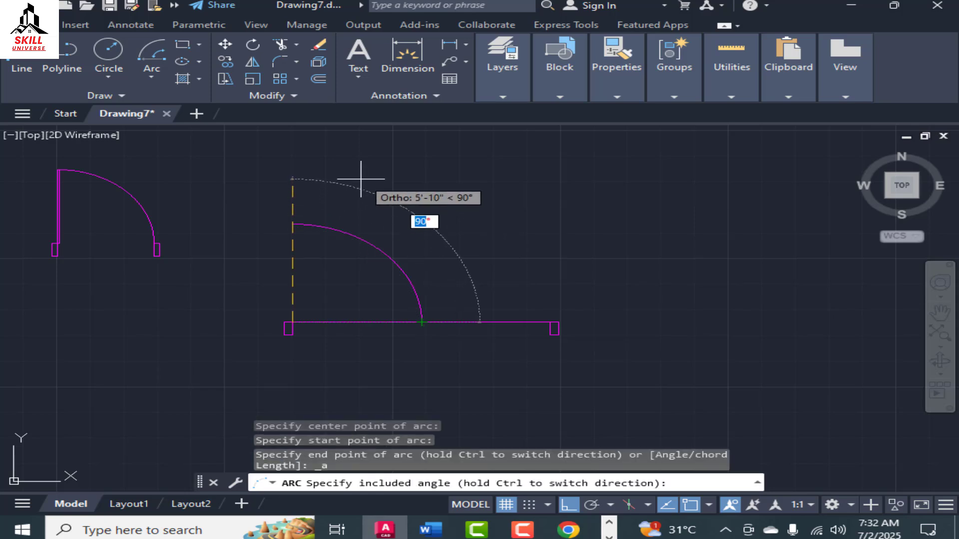
click(361, 179)
Draw a Center, Start, Angle arc centred on the right jamb's upper inner corner, from the connecting line's midpoint, with a -90° angle.
click(152, 75)
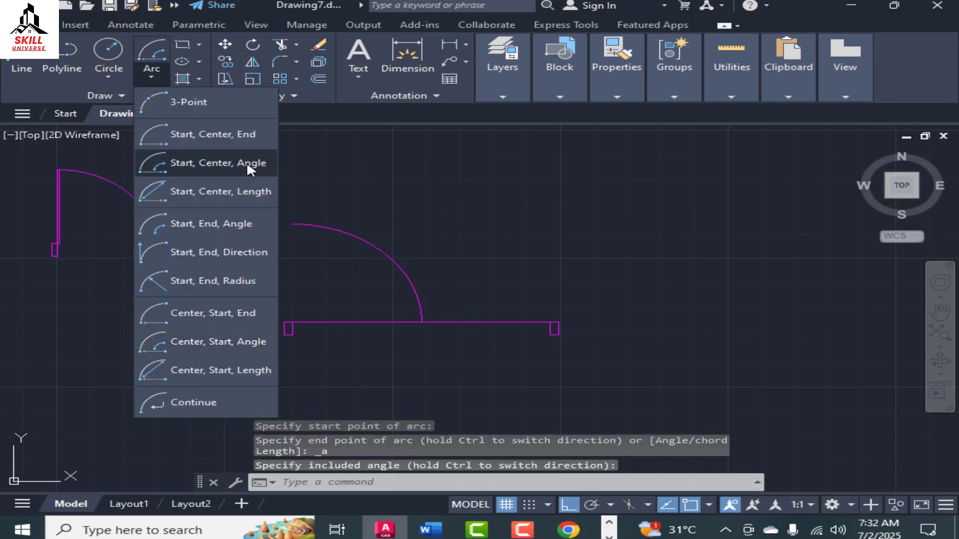
click(210, 342)
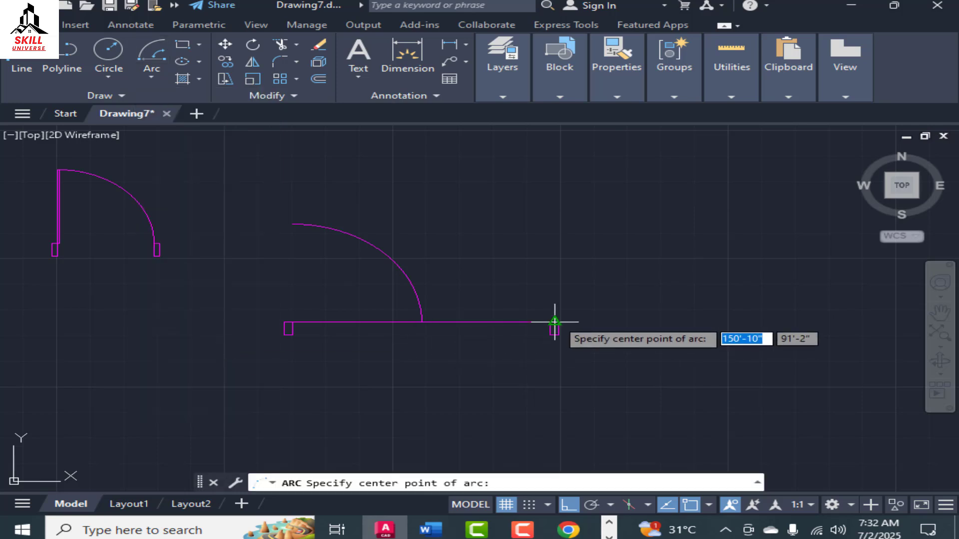
scroll(474, 322, up, 4)
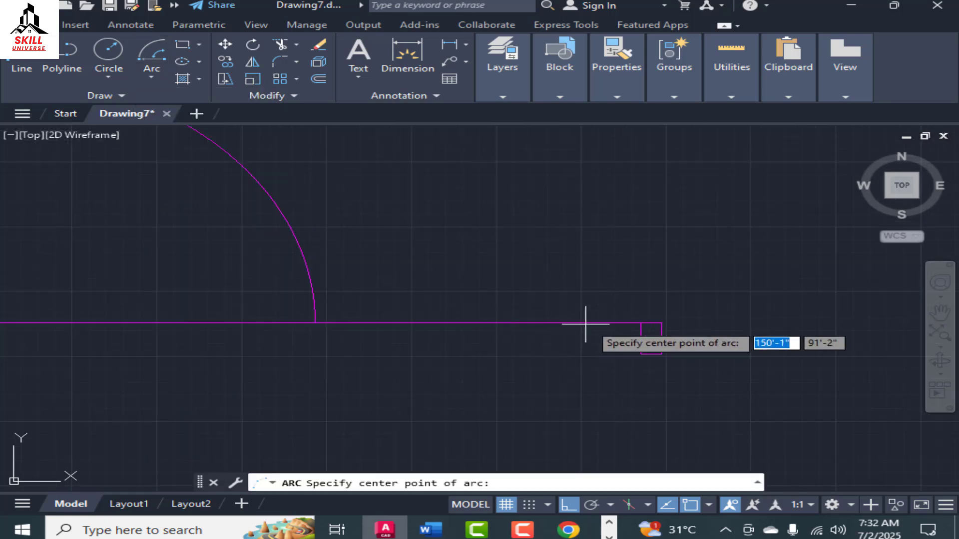
click(638, 322)
click(316, 322)
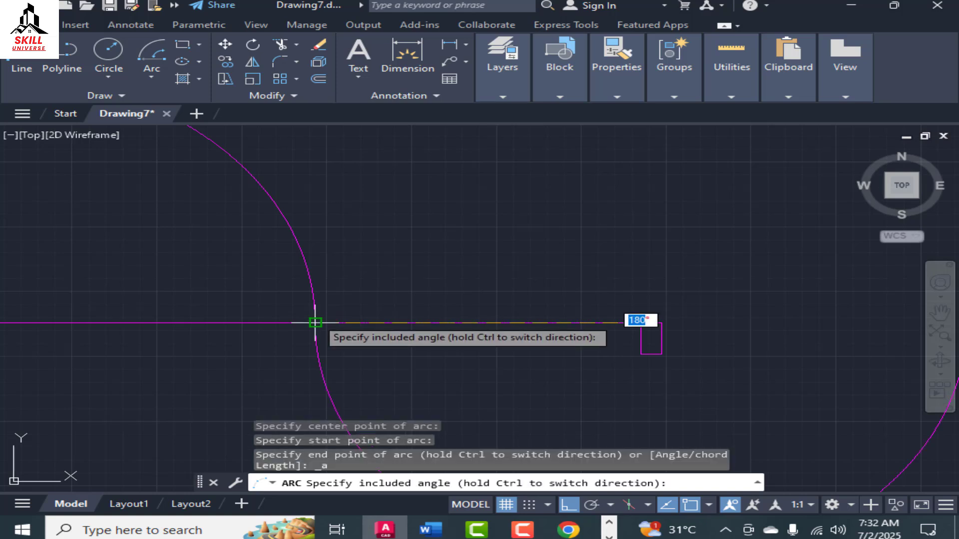
scroll(321, 211, down, 6)
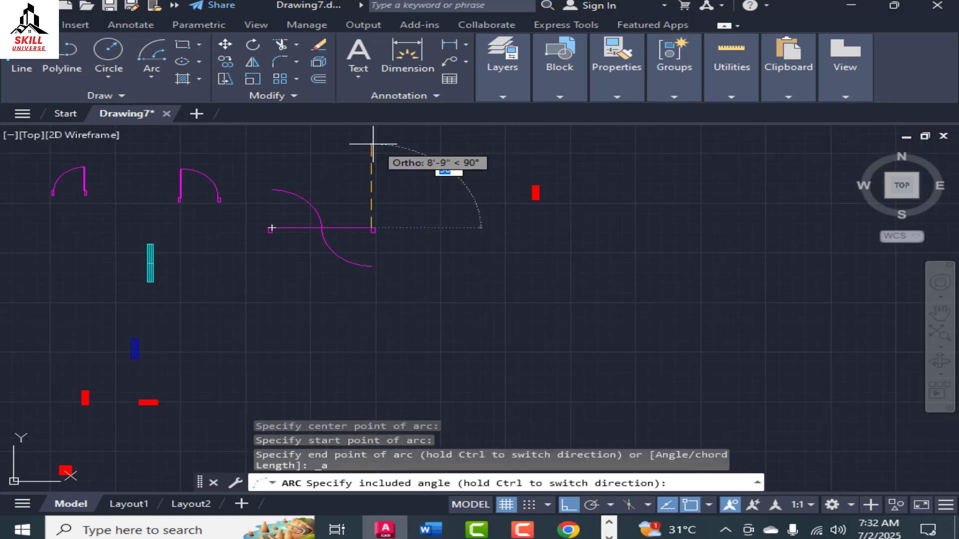
text(-)
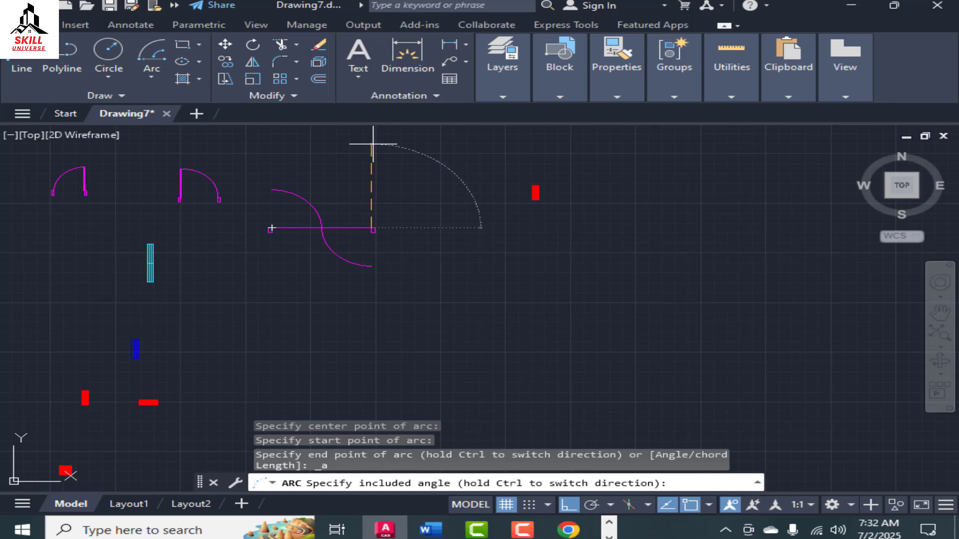
key(Return)
Delete the horizontal construction line connecting the two jambs.
scroll(306, 209, up, 2)
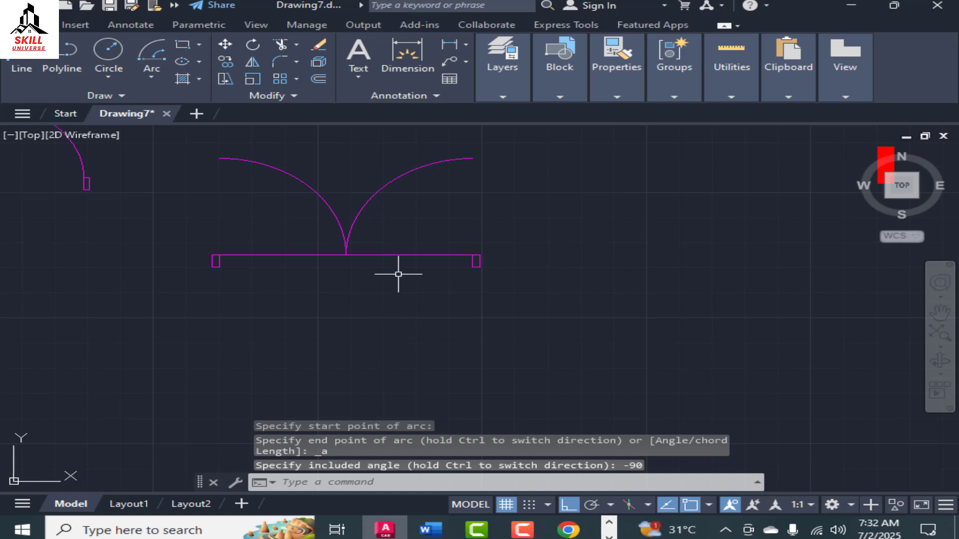
click(400, 255)
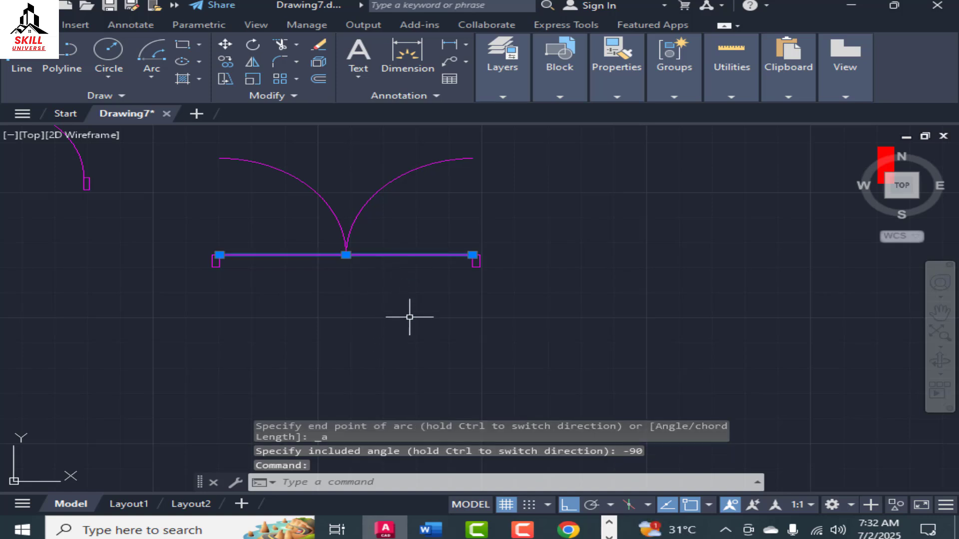
key(Delete)
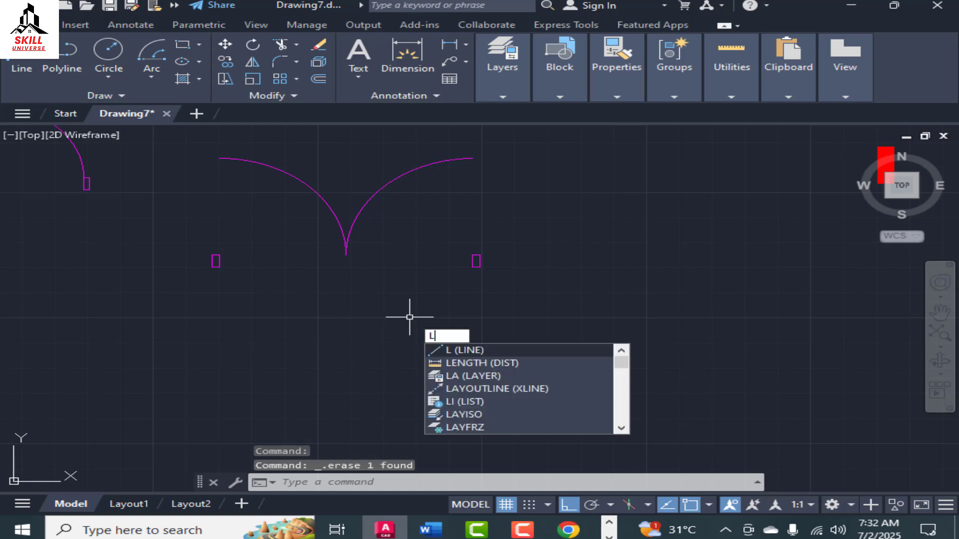
Draw a vertical line from the right jamb's upper inner corner up past the end of its swing arc.
key(Return)
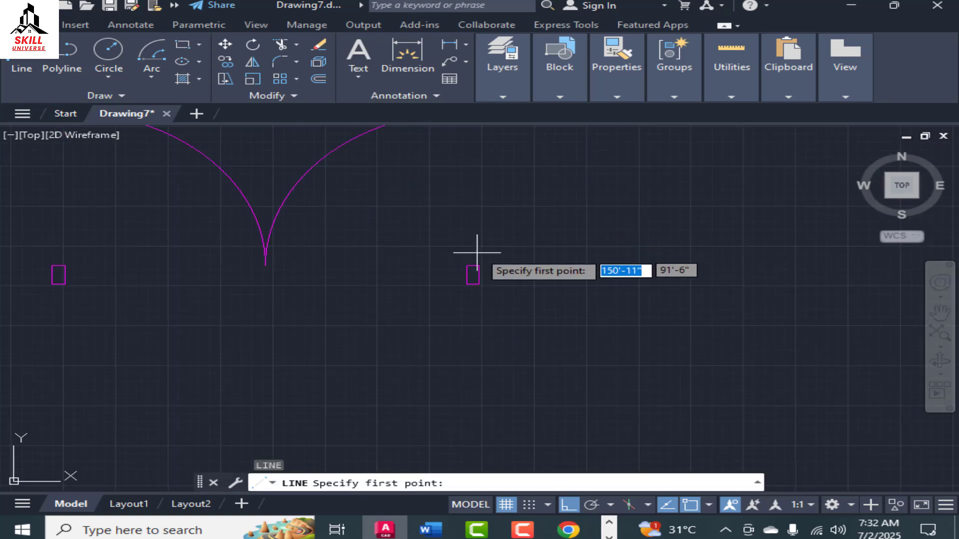
click(472, 256)
scroll(437, 420, down, 2)
scroll(441, 216, up, 3)
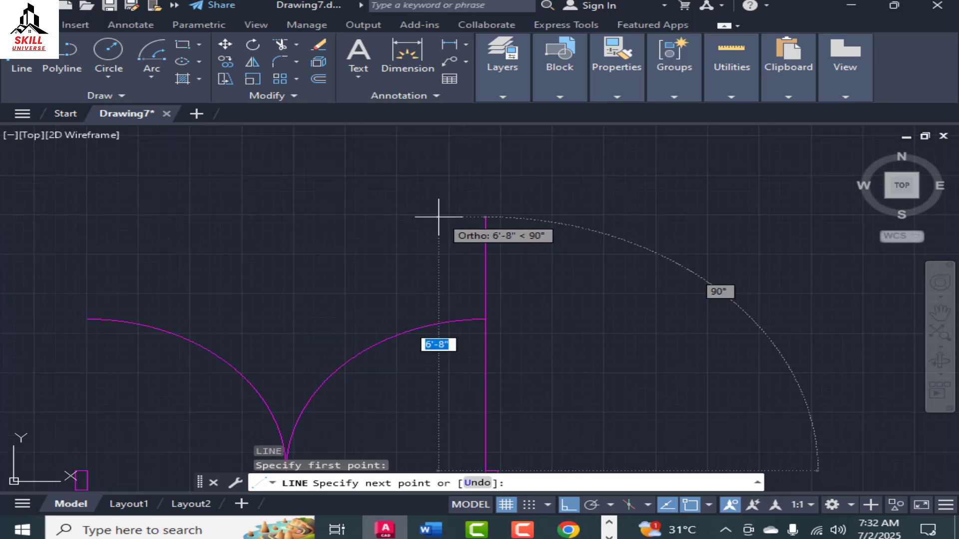
click(464, 290)
scroll(526, 233, down, 3)
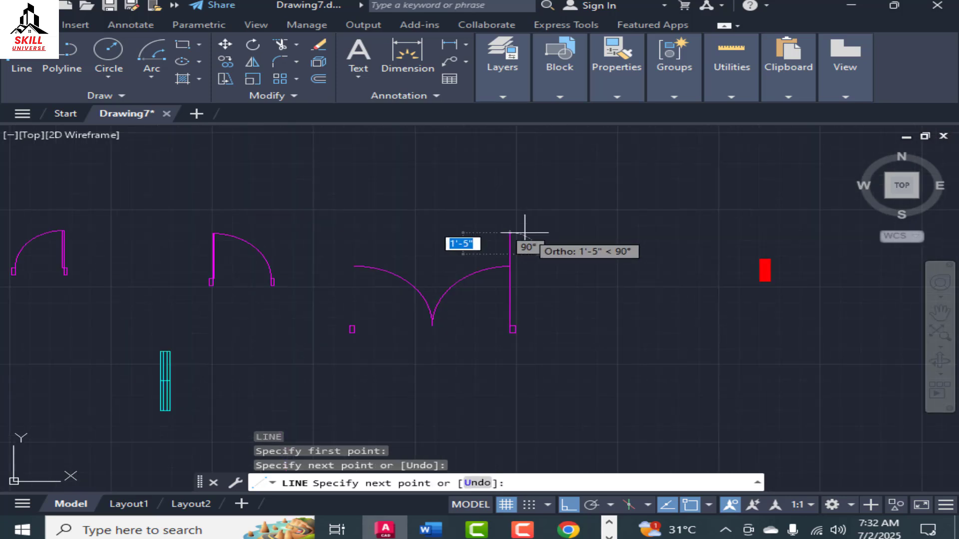
key(Return)
Draw a vertical line from the left jamb's upper inner corner up past the end of its swing arc.
scroll(557, 240, down, 2)
key(Return)
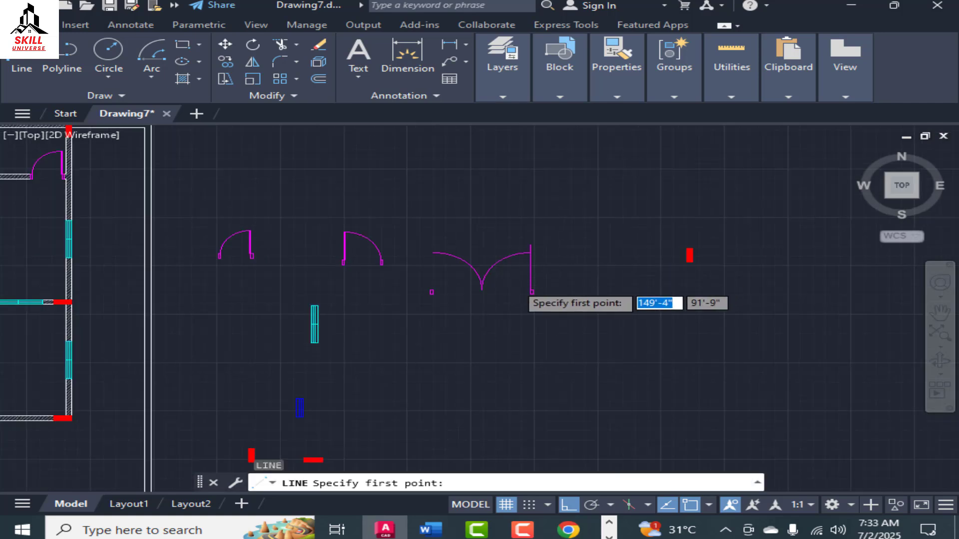
scroll(522, 282, up, 2)
scroll(393, 287, up, 3)
click(358, 308)
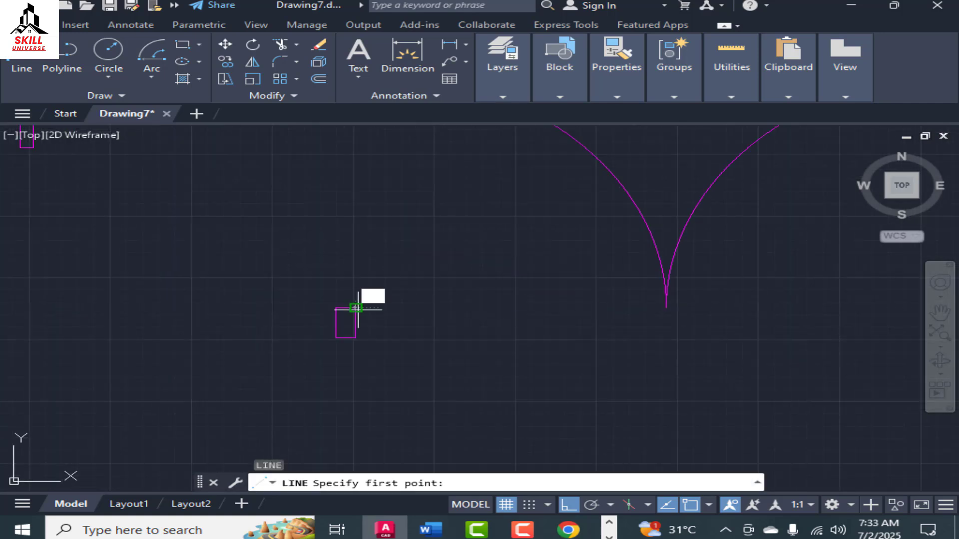
scroll(383, 351, down, 2)
click(378, 207)
key(Return)
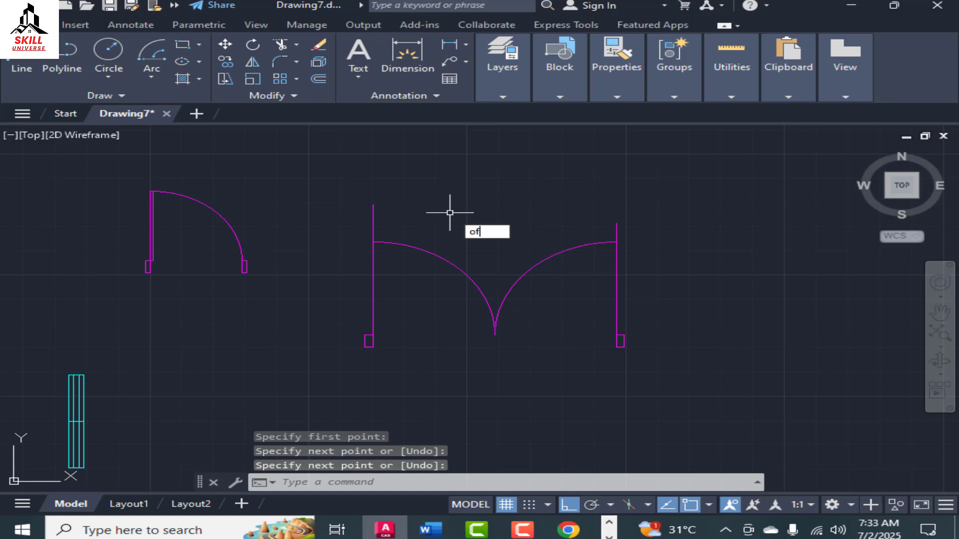
Offset the vertical leaf lines of both jambs by 2 inches toward the inside of the double door.
text(of)
key(Return)
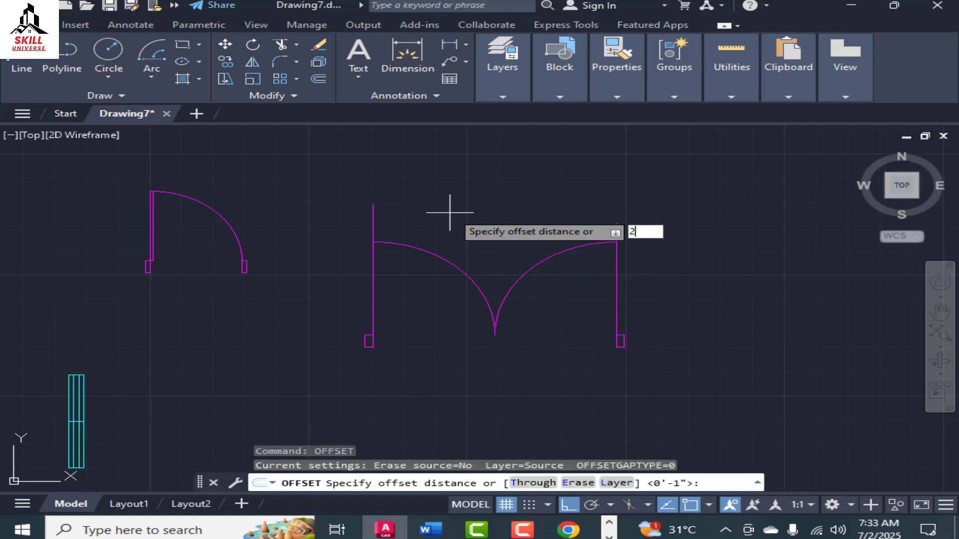
text(2)
key(Return)
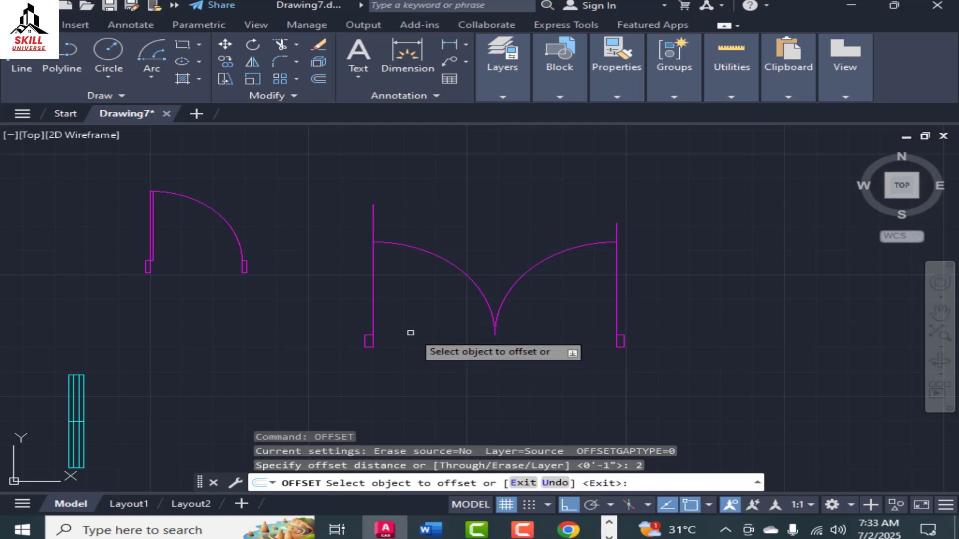
click(373, 297)
click(384, 296)
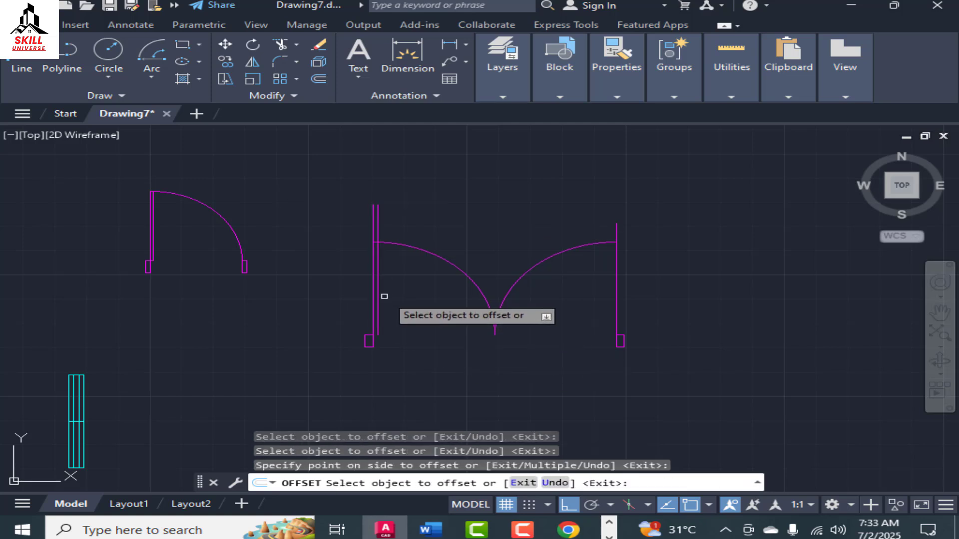
click(616, 281)
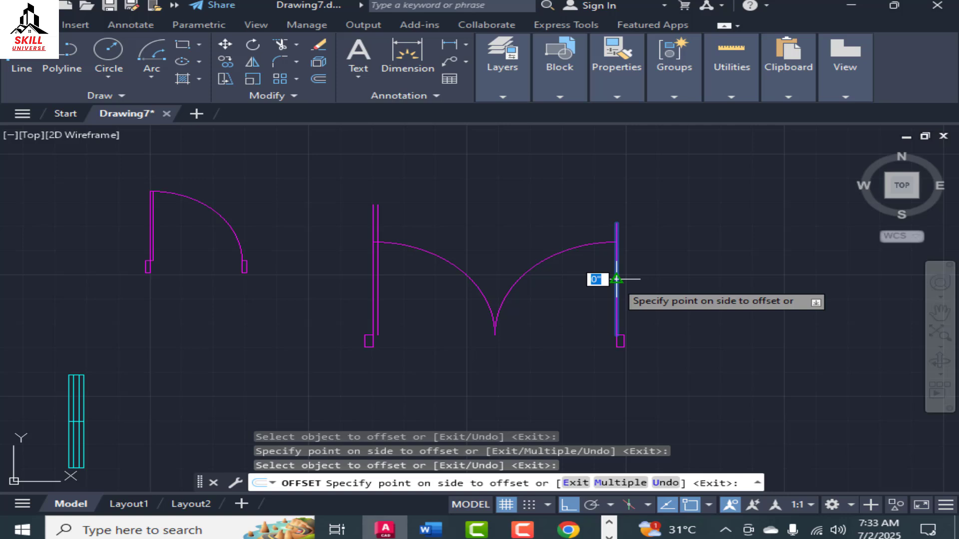
click(591, 290)
key(Escape)
Draw a short horizontal line closing the lower end of the right door leaf, starting at the jamb's upper inner corner.
scroll(546, 352, up, 4)
scroll(556, 332, down, 2)
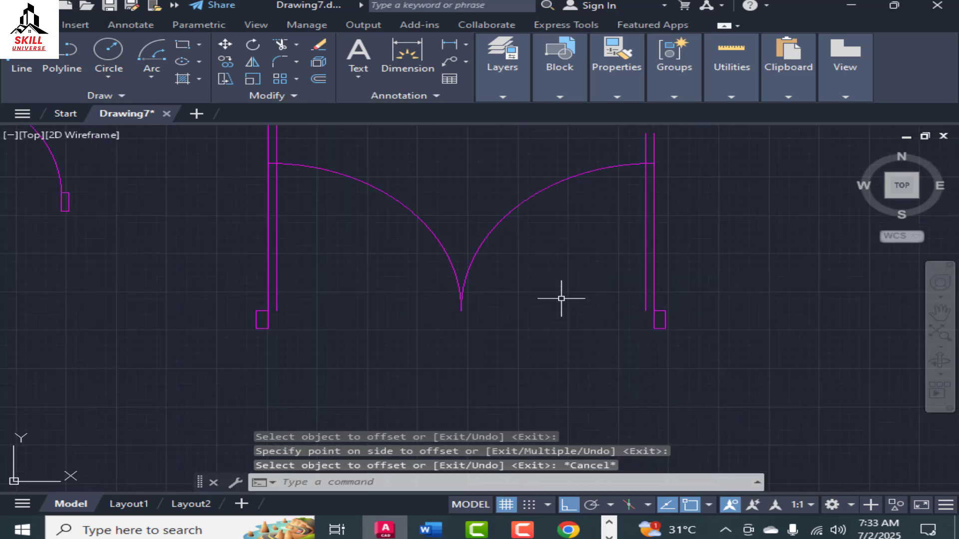
key(Return)
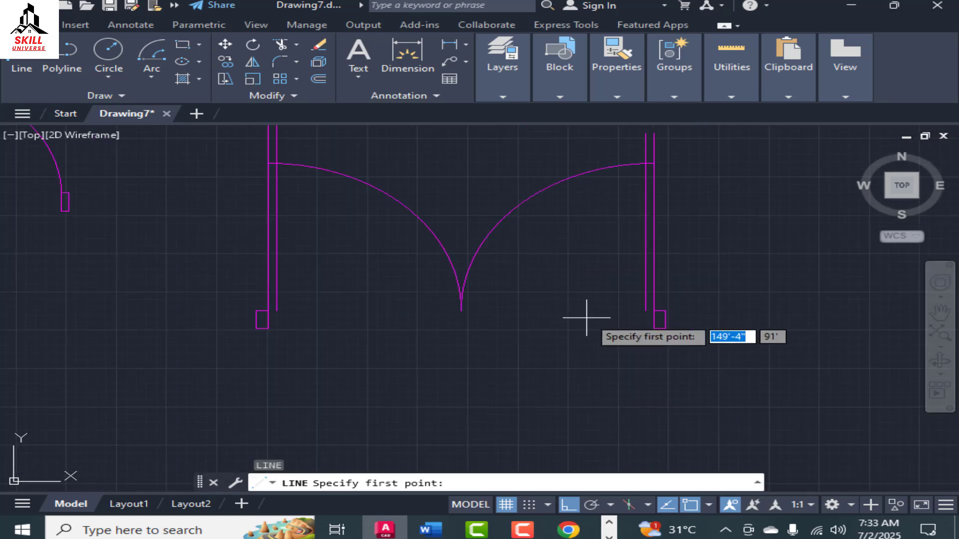
scroll(634, 314, up, 4)
click(677, 308)
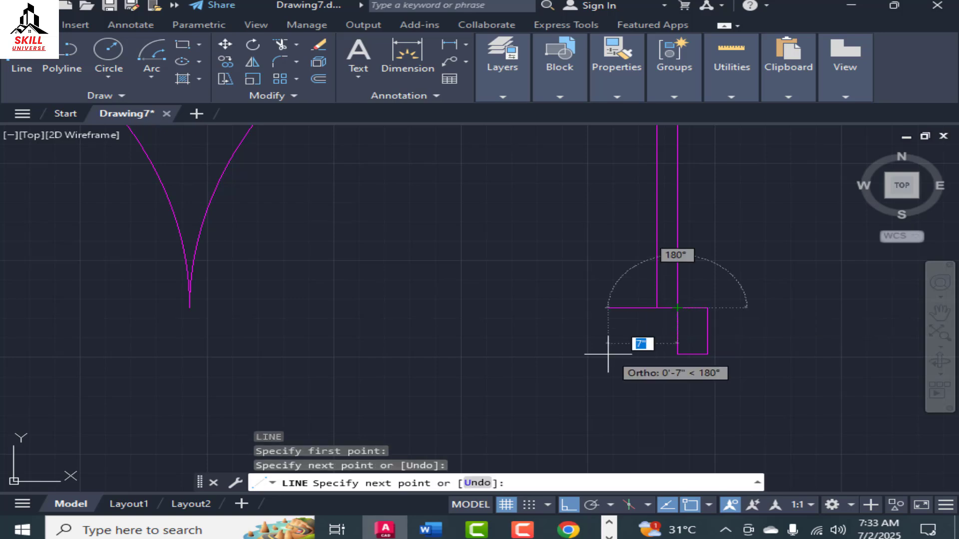
key(Return)
Draw a short horizontal line closing the lower end of the left door leaf, starting at the jamb's upper inner corner.
scroll(643, 290, down, 4)
scroll(300, 284, up, 5)
key(Return)
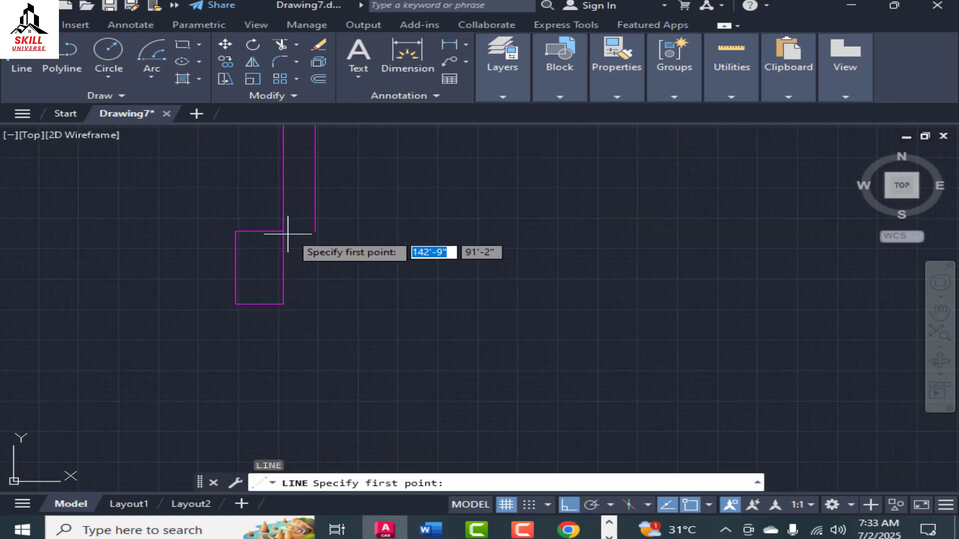
click(283, 231)
click(314, 231)
key(Return)
Trim the leaf lines of both door leaves where they extend above the swing arcs.
scroll(398, 317, down, 5)
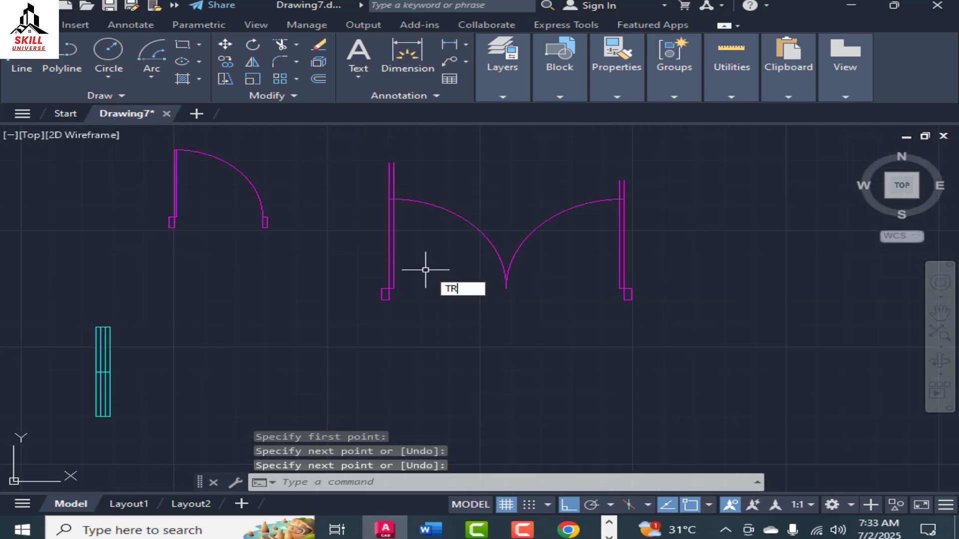
text(TR)
key(Return)
drag(357, 184, 428, 197)
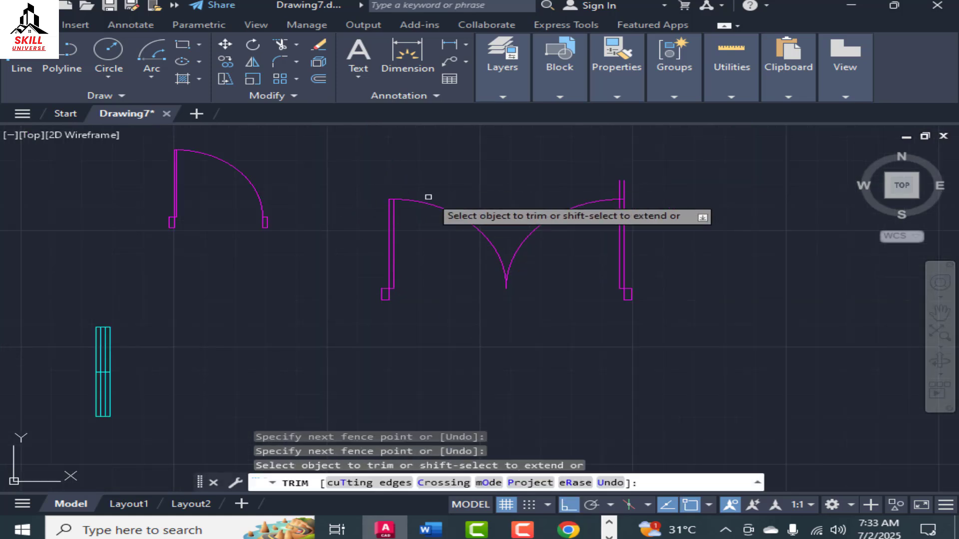
scroll(579, 210, down, 4)
key(Escape)
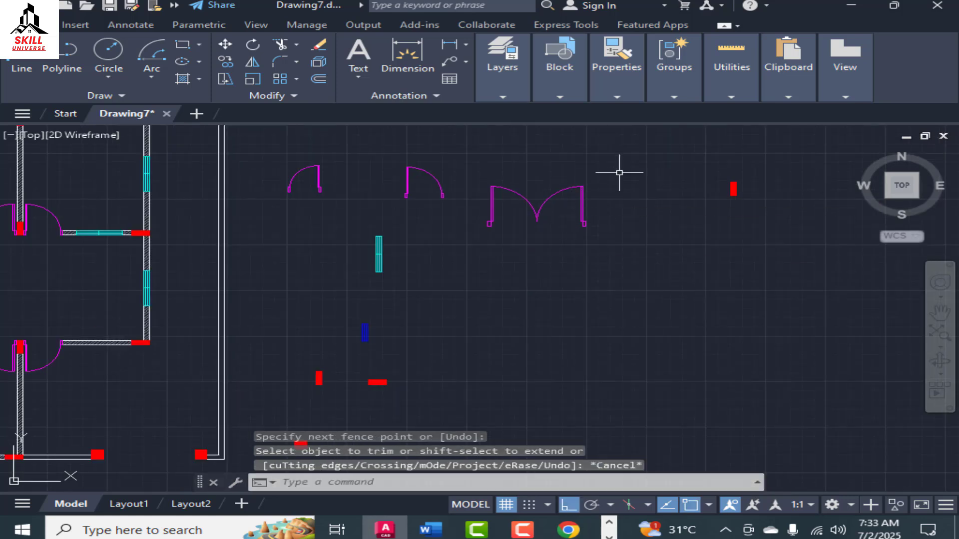
Convert the complete double-door drawing into a named block with its base point on the left jamb.
click(619, 172)
click(474, 259)
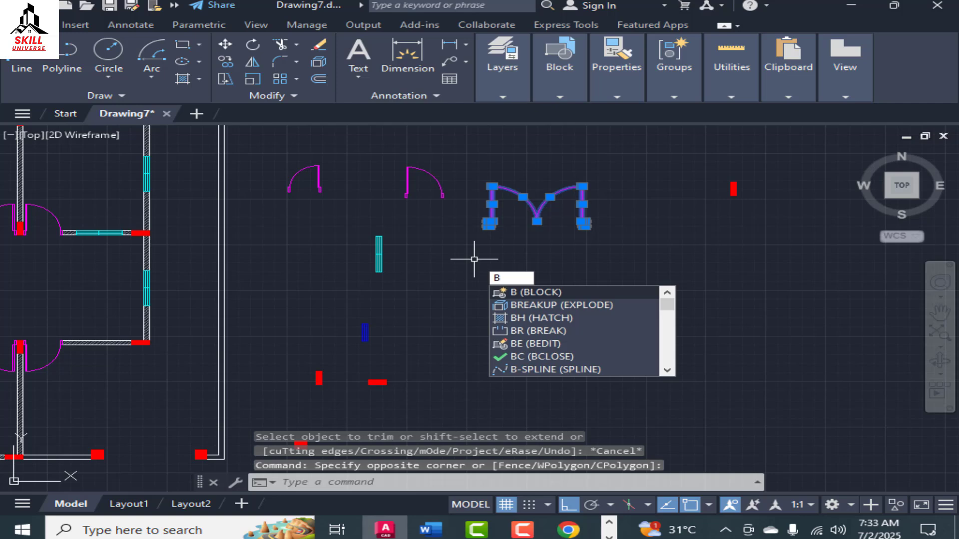
key(Return)
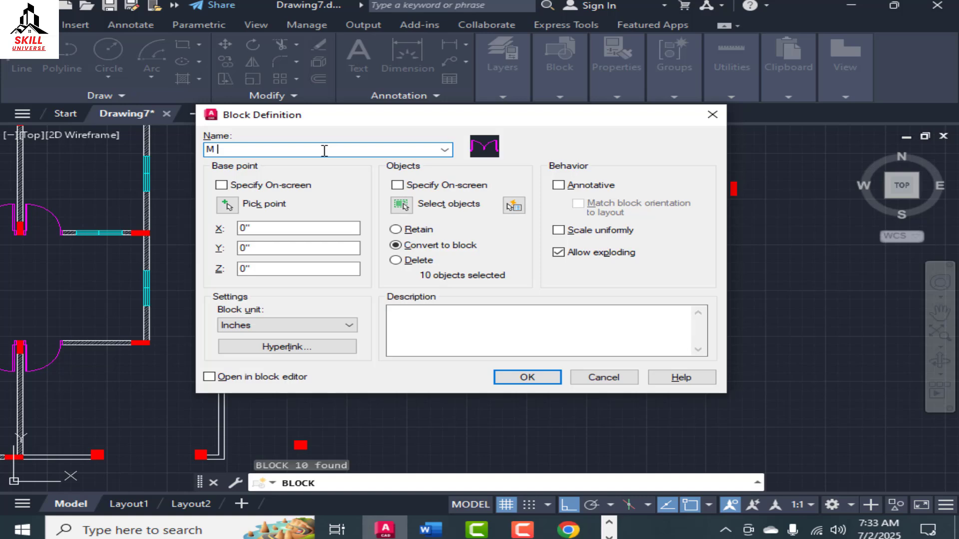
click(227, 206)
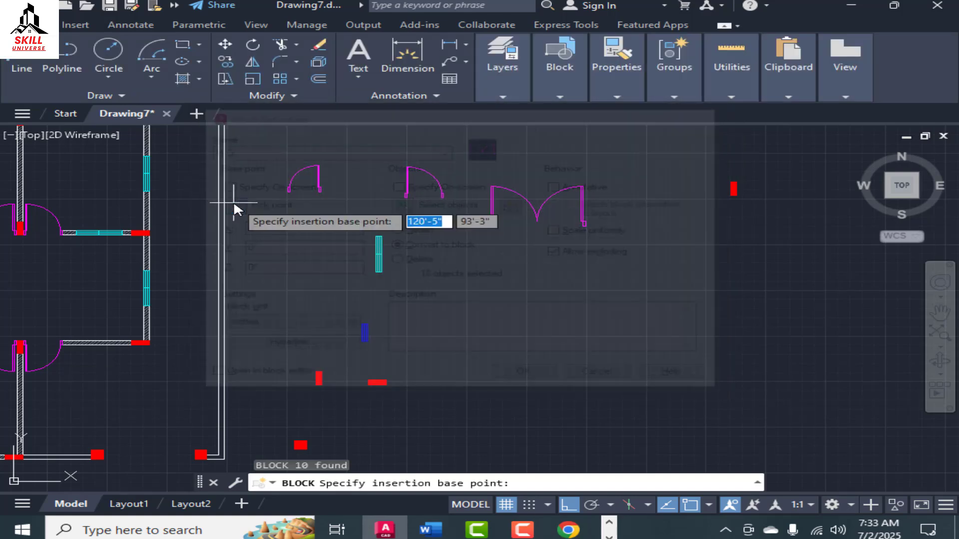
scroll(474, 230, up, 5)
click(297, 244)
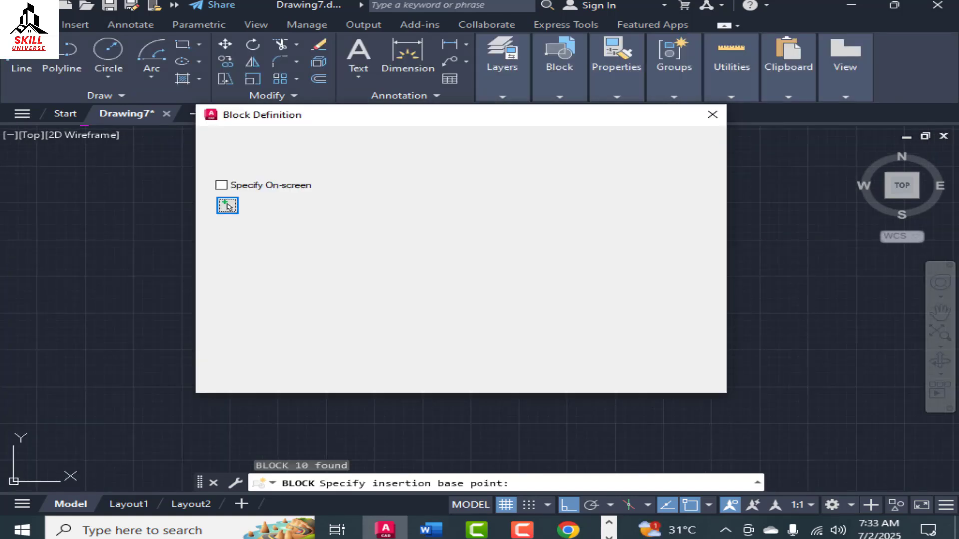
click(526, 374)
Move the double-door block by its right jamb into the entrance opening of the lower wall, against the right column's inner face.
scroll(484, 274, down, 5)
click(485, 274)
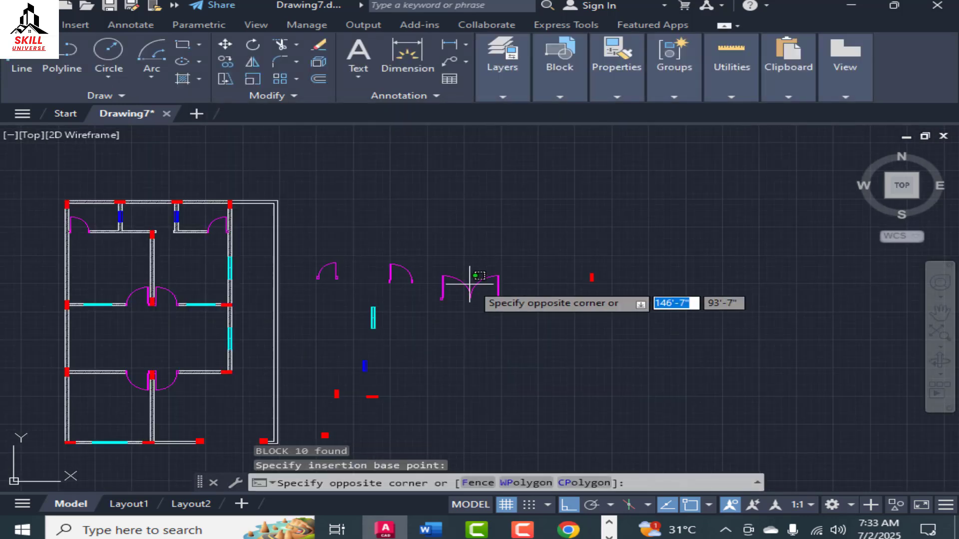
click(472, 279)
key(Escape)
click(518, 259)
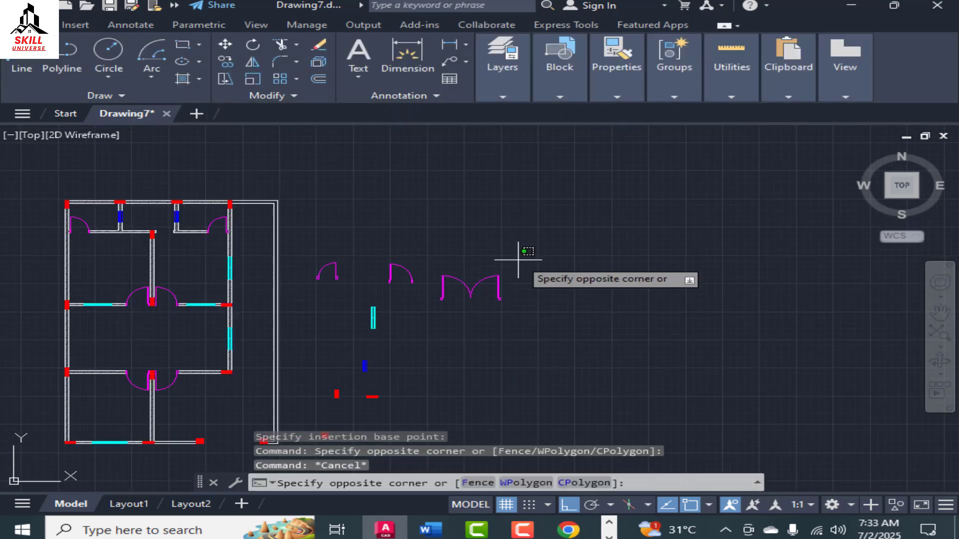
click(428, 310)
scroll(492, 316, up, 4)
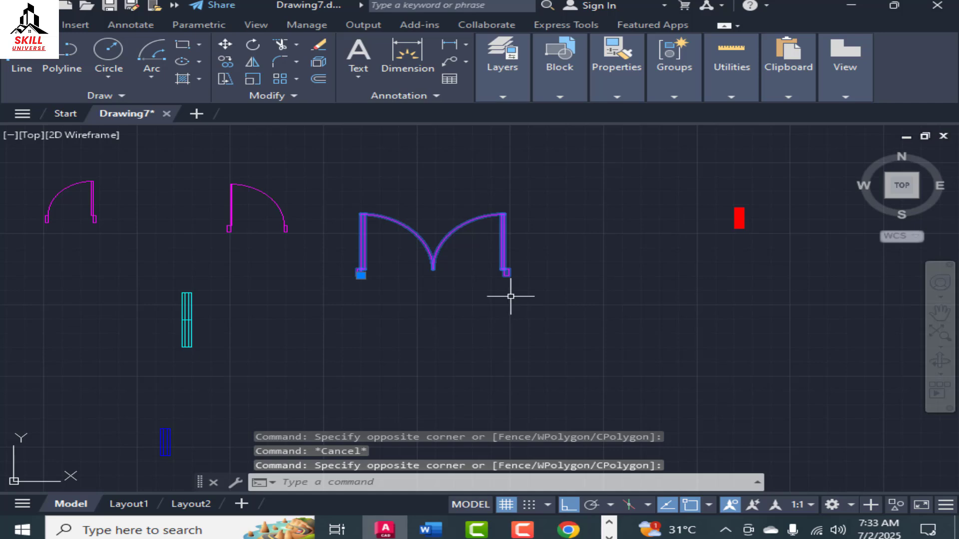
key(Return)
scroll(506, 272, up, 2)
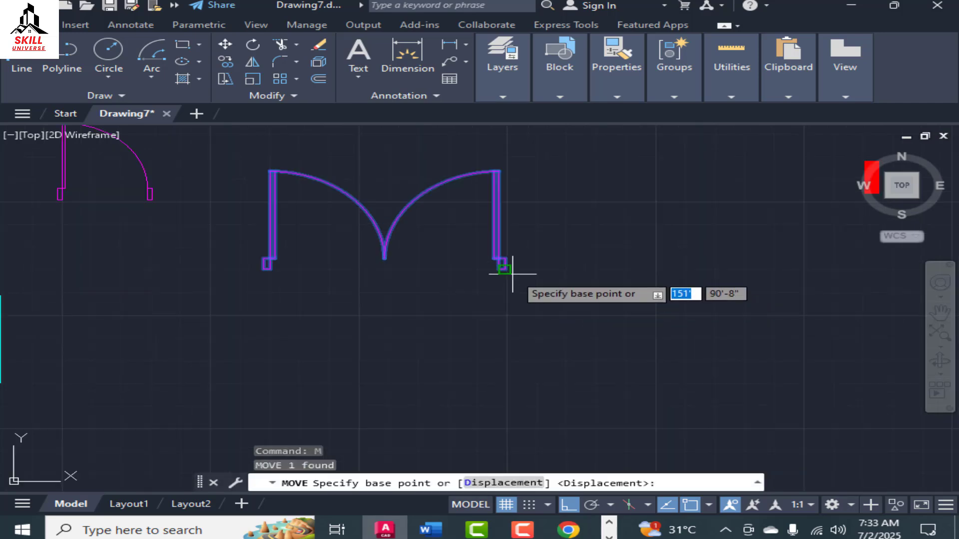
click(502, 268)
scroll(567, 214, down, 3)
scroll(293, 396, up, 2)
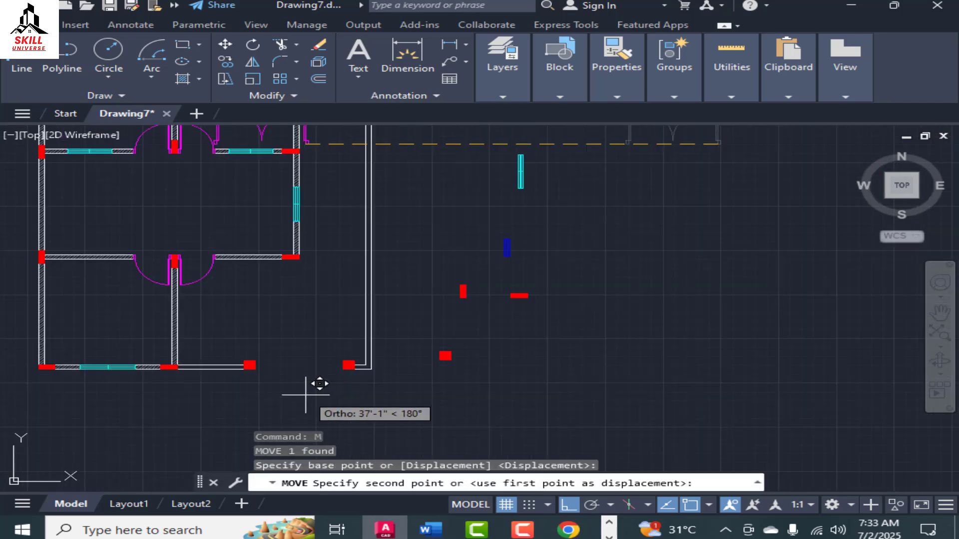
scroll(398, 310, up, 4)
scroll(398, 310, up, 1)
click(529, 251)
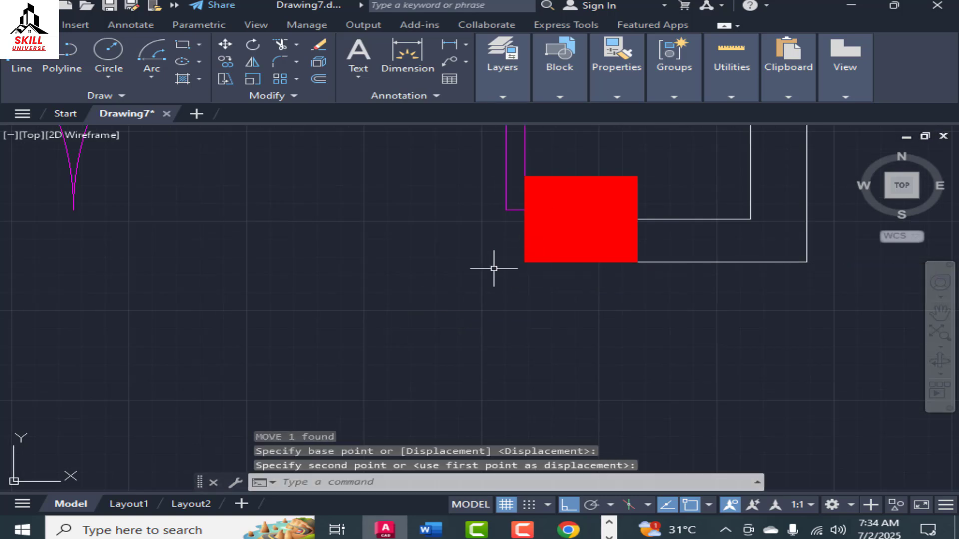
Inspect how the double door fits between the two entrance columns and within the whole floor plan.
scroll(494, 265, down, 3)
scroll(343, 295, up, 2)
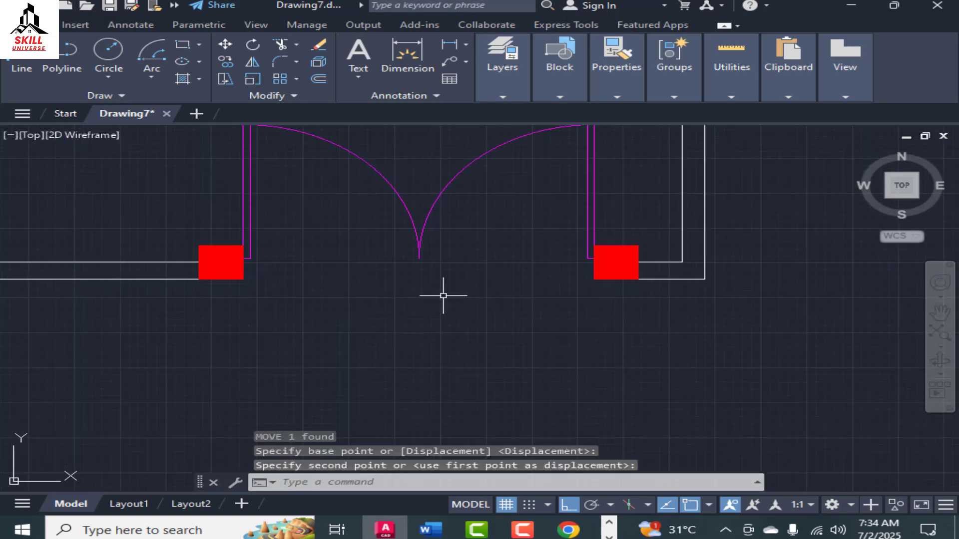
scroll(493, 318, down, 2)
scroll(412, 307, down, 4)
scroll(428, 325, up, 3)
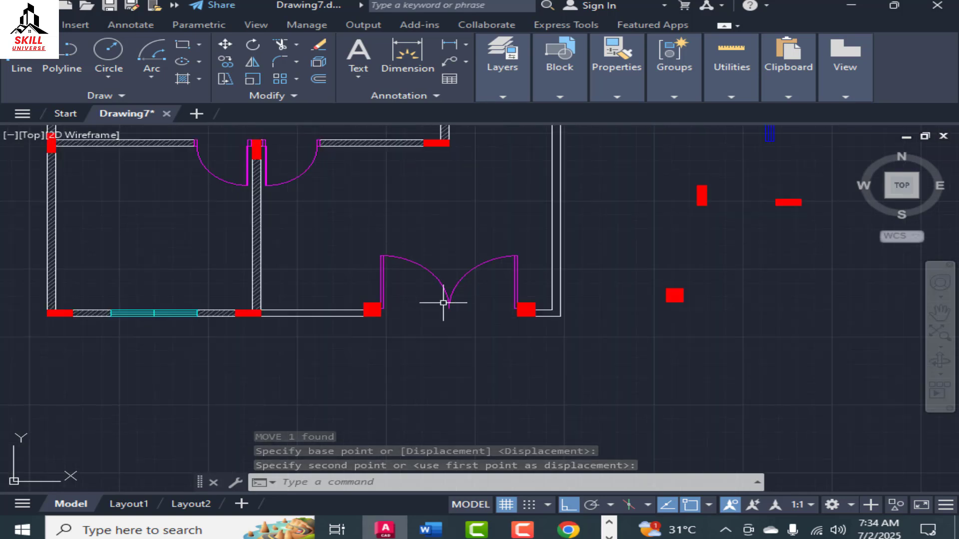
scroll(443, 300, down, 3)
scroll(421, 313, up, 2)
scroll(430, 305, down, 3)
scroll(439, 345, up, 4)
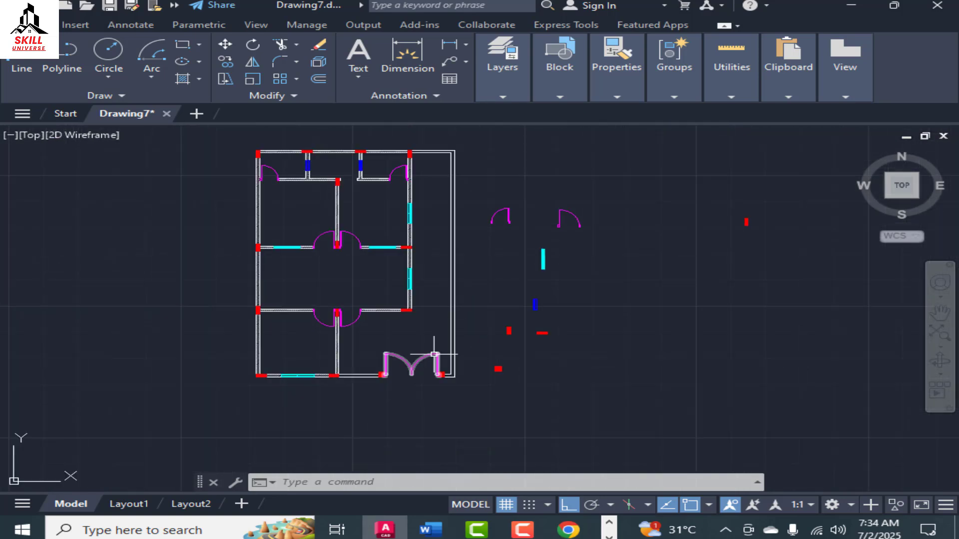
scroll(454, 261, down, 3)
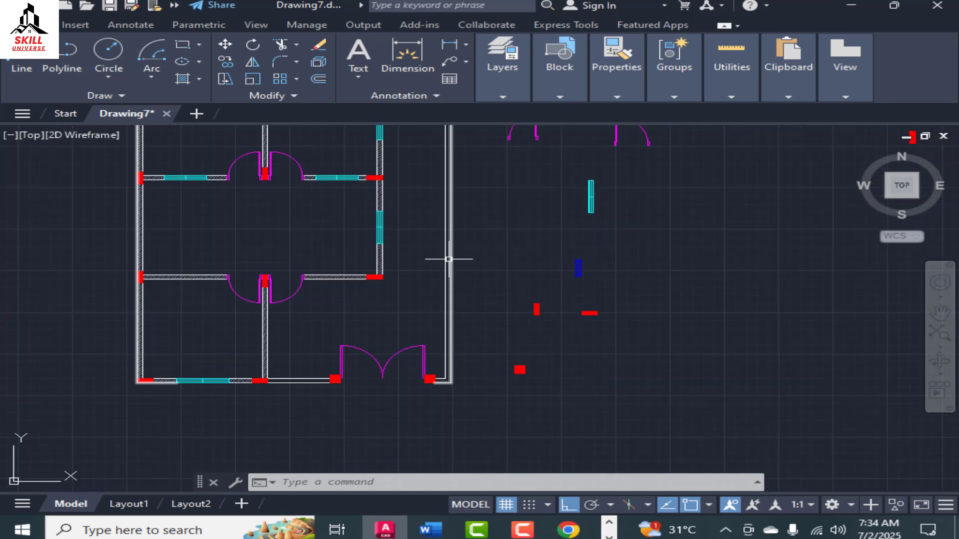
scroll(453, 261, up, 2)
scroll(499, 253, down, 2)
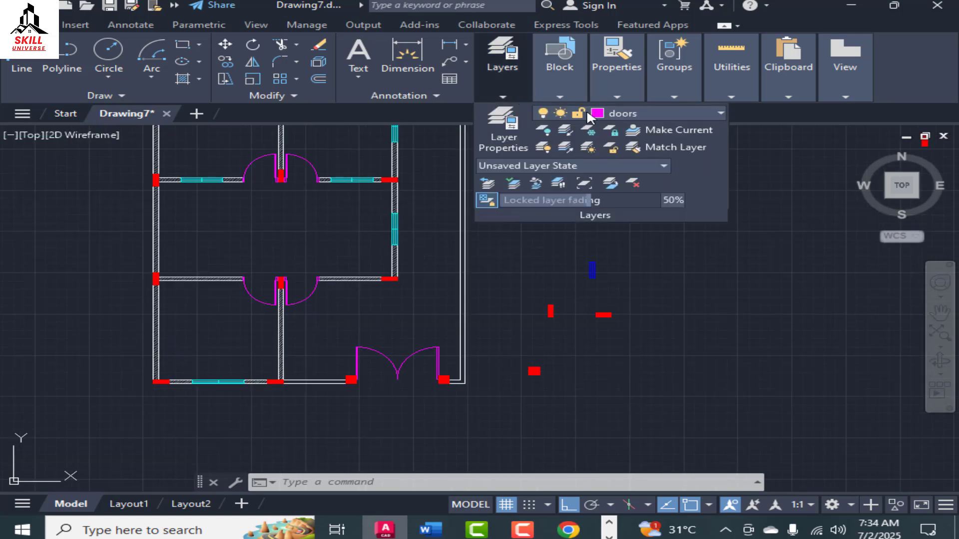
Make the hatch layer current.
mouse_move(559, 95)
click(647, 113)
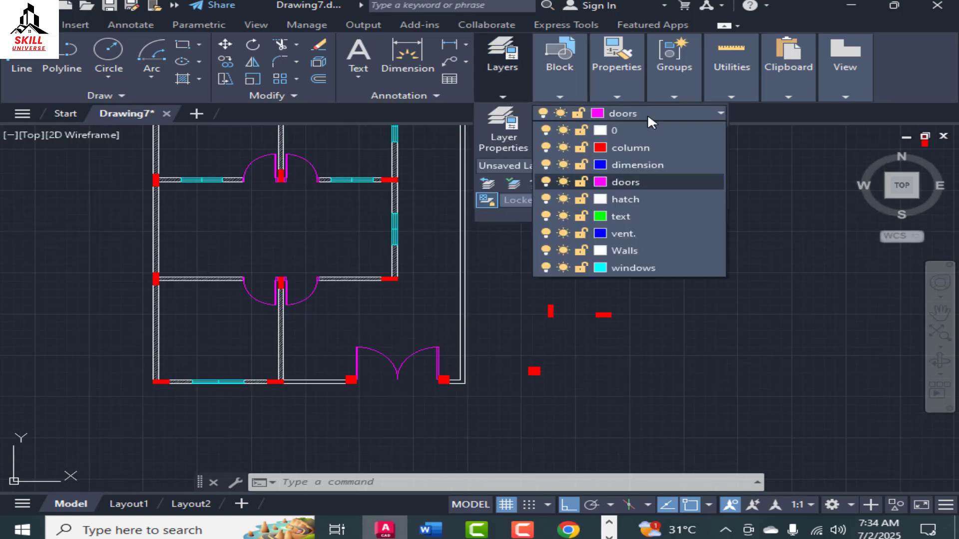
click(631, 199)
key(Escape)
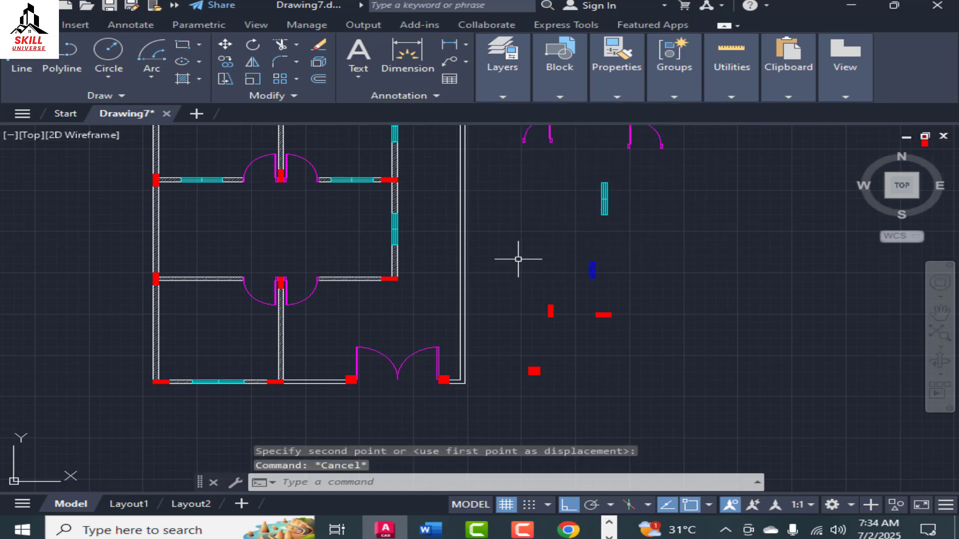
Start a hatch with the Pattern type, ByBlock colour and the ANSI32 pattern.
key(BackSpace)
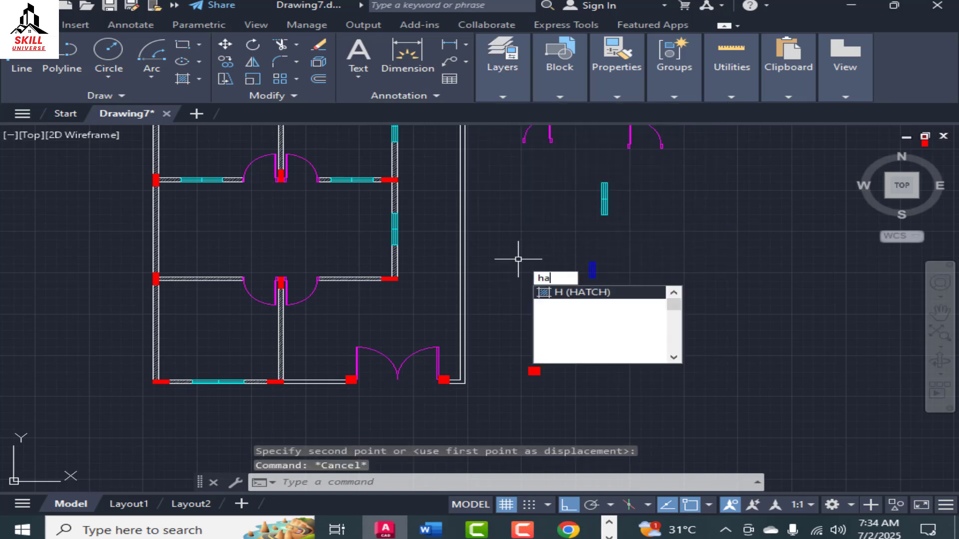
text(atch)
key(Return)
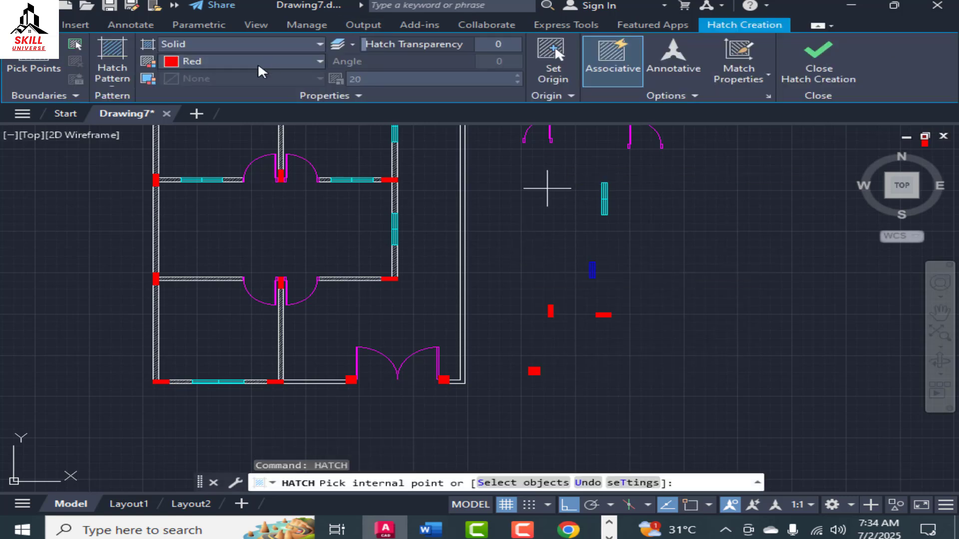
click(250, 44)
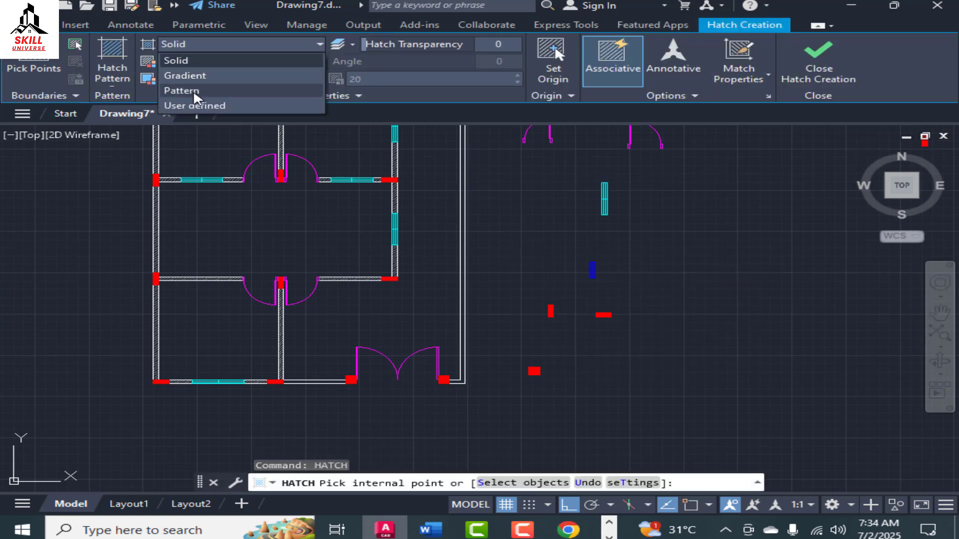
click(197, 90)
click(227, 62)
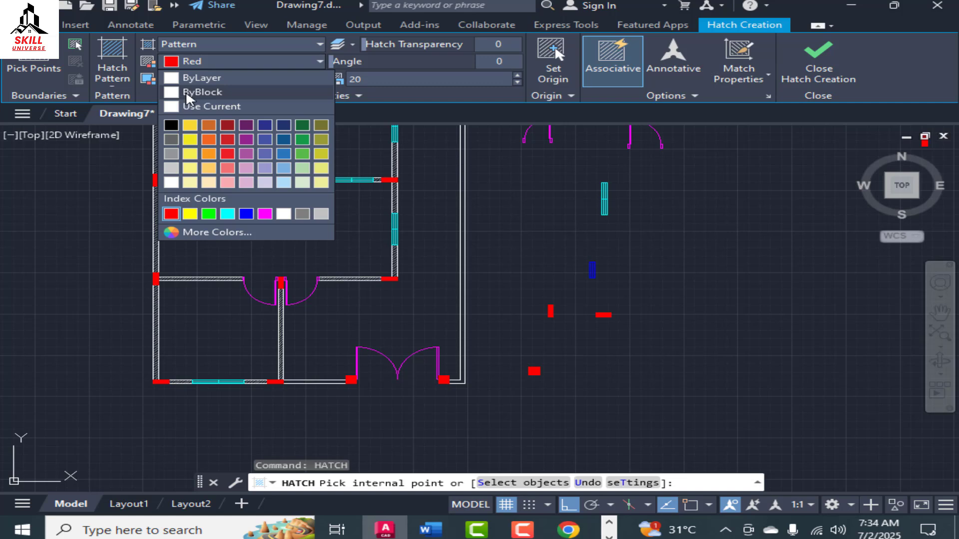
click(189, 93)
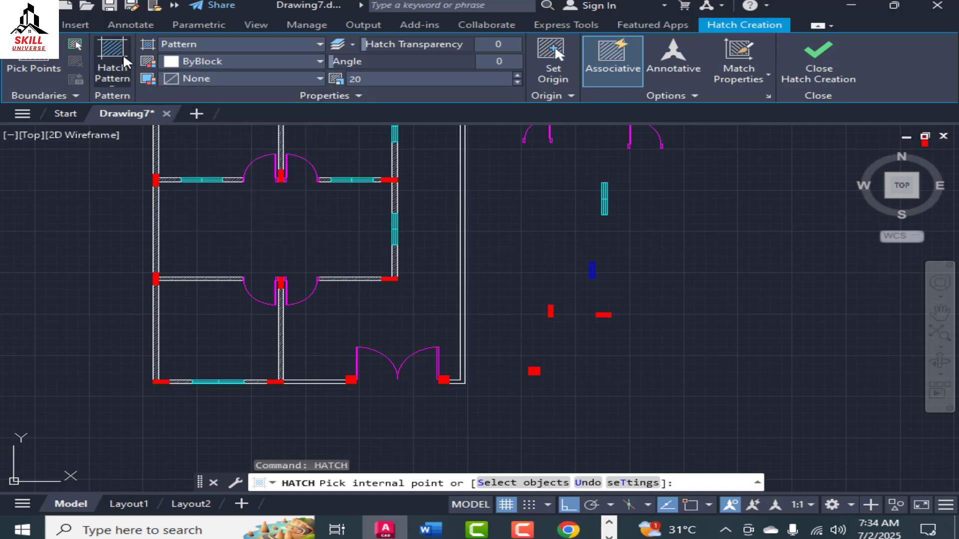
click(109, 50)
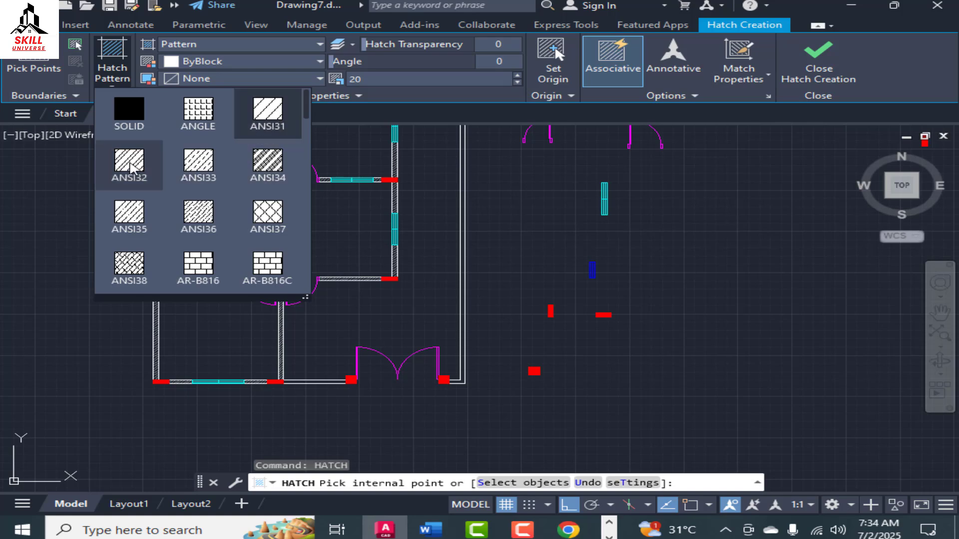
click(131, 168)
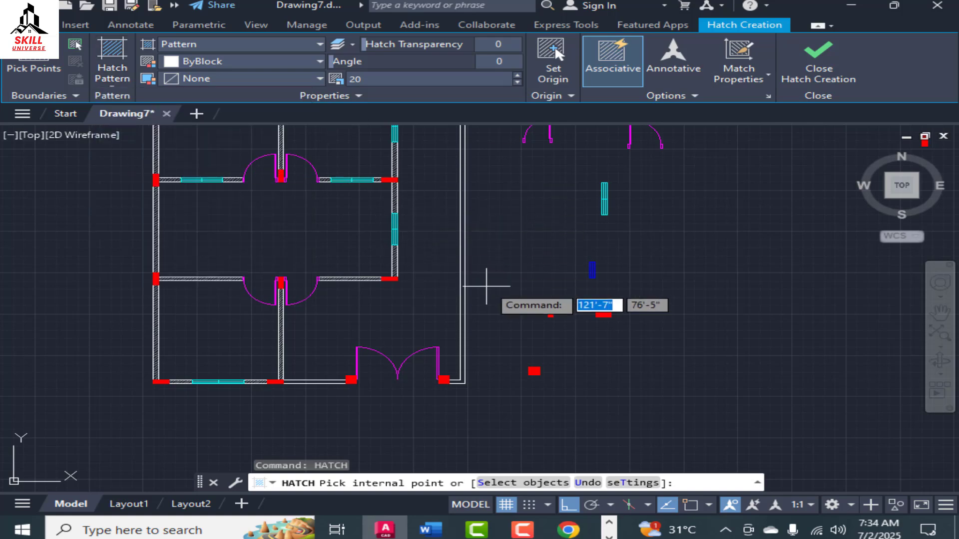
Try to hatch the outer right wall by picking a point between its lines.
scroll(486, 286, up, 3)
click(445, 274)
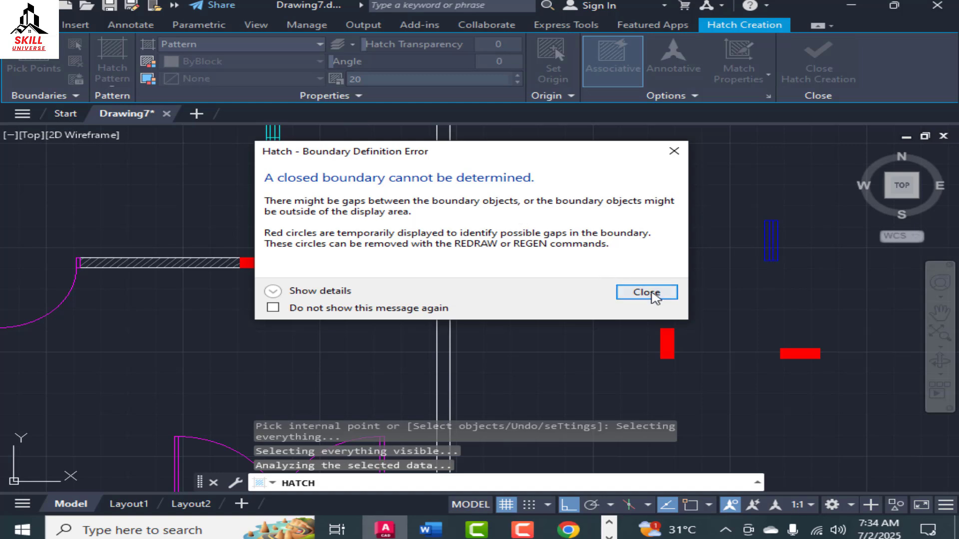
click(646, 292)
scroll(469, 236, down, 5)
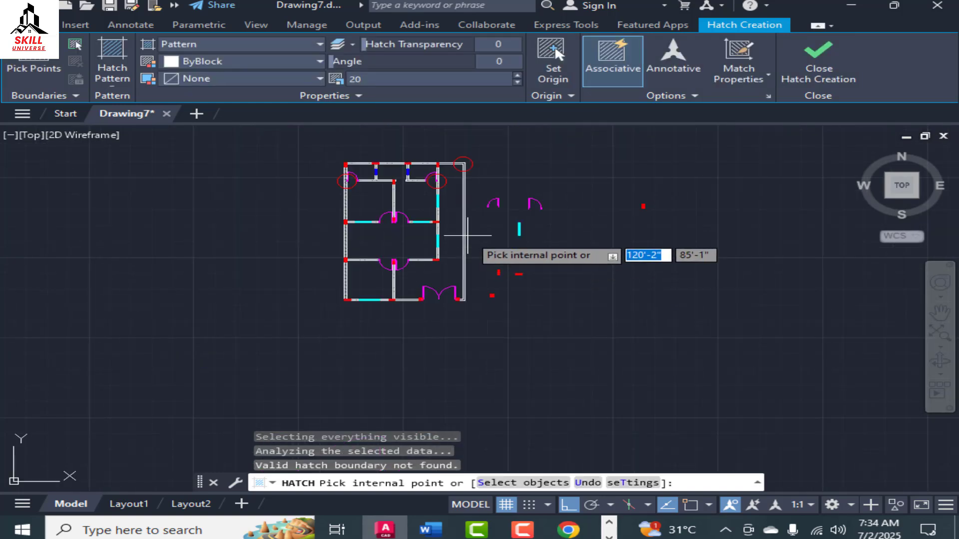
Try to hatch the lower wall next to the entrance, and undo the extra pick that fills the rooms.
scroll(468, 235, up, 5)
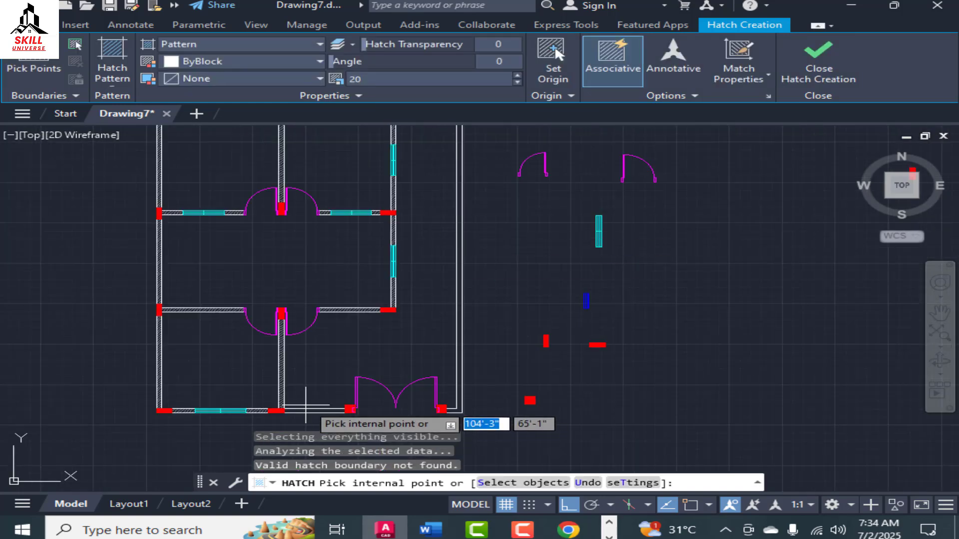
scroll(325, 411, up, 5)
scroll(499, 352, down, 2)
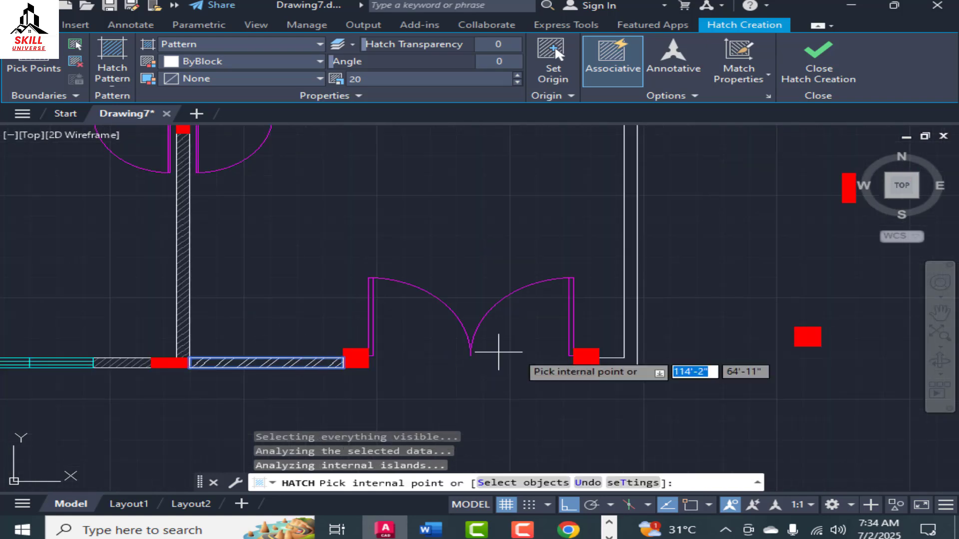
click(492, 374)
scroll(488, 375, down, 5)
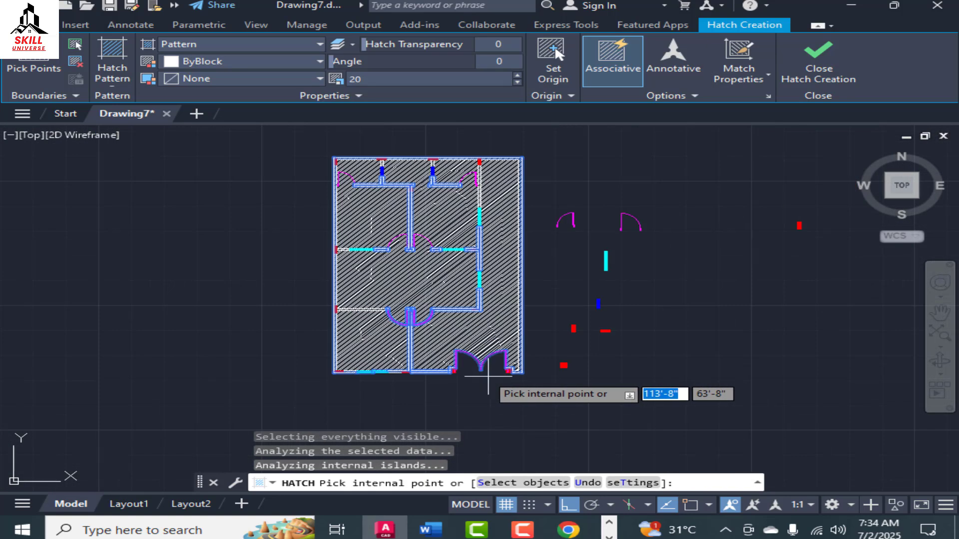
key(ctrl+z)
Try to hatch the outer wall from a point near its upper-right corner, and undo that pick.
scroll(538, 176, up, 5)
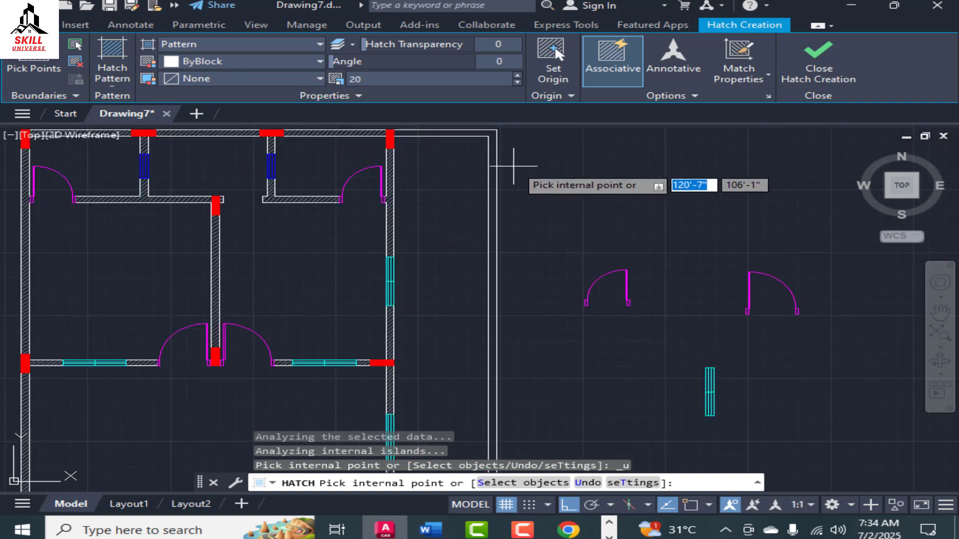
click(492, 154)
scroll(502, 171, down, 4)
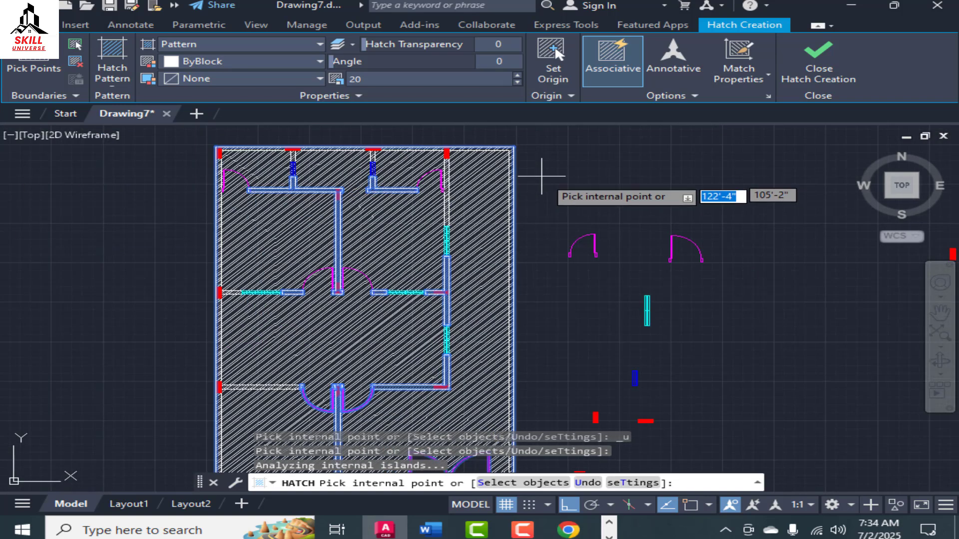
key(ctrl+z)
Try to hatch the upper and right outer walls from a point in the upper wall, and undo the hatch that fills the rooms.
scroll(500, 170, up, 5)
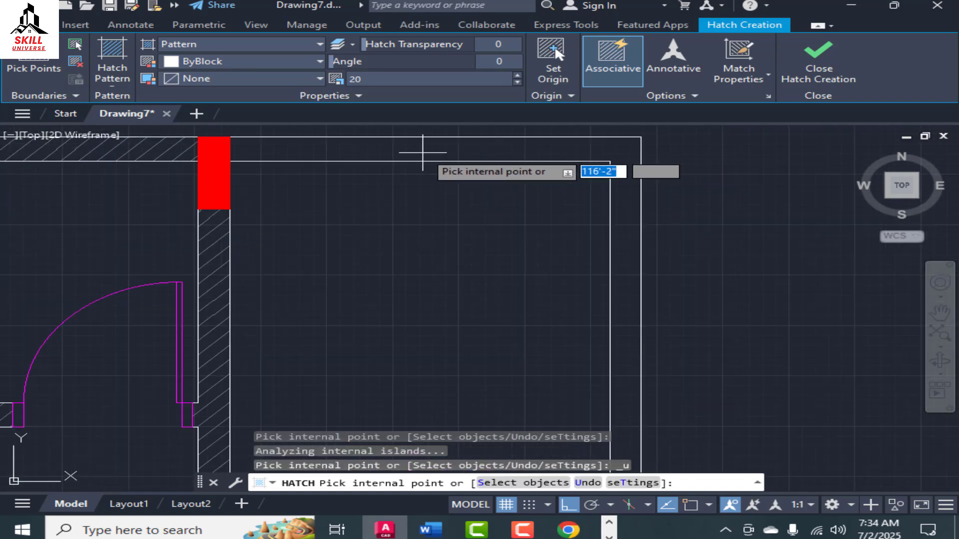
scroll(422, 152, down, 4)
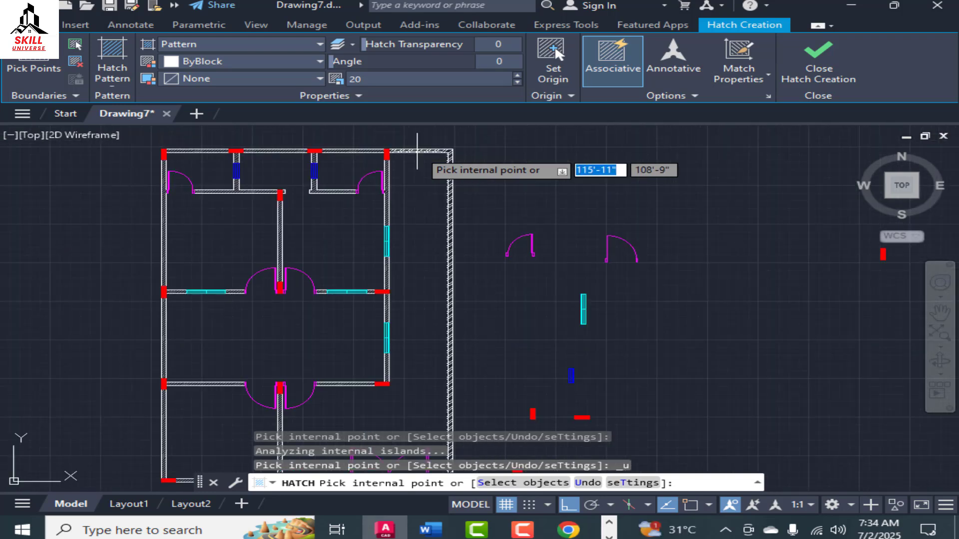
click(424, 160)
key(Escape)
scroll(464, 210, down, 2)
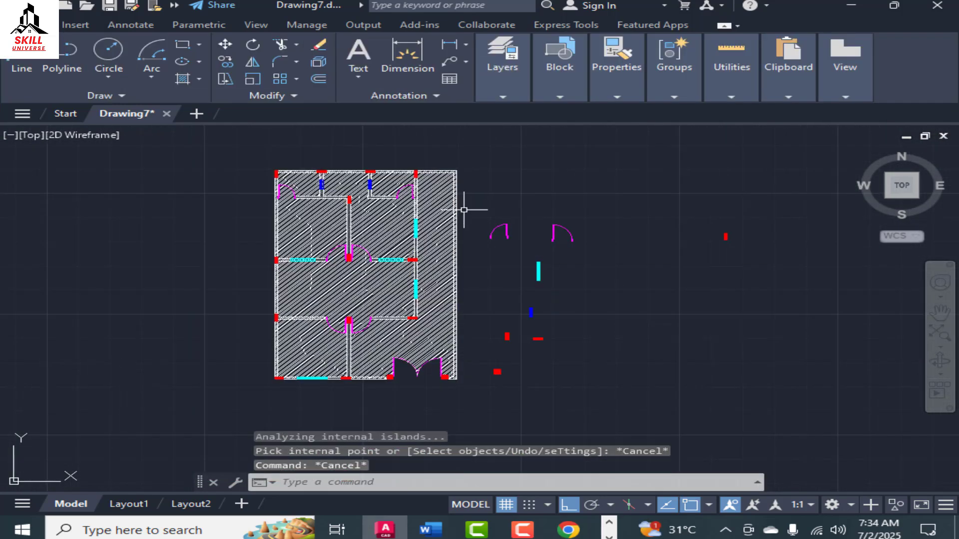
key(ctrl+z)
key(ctrl+z)
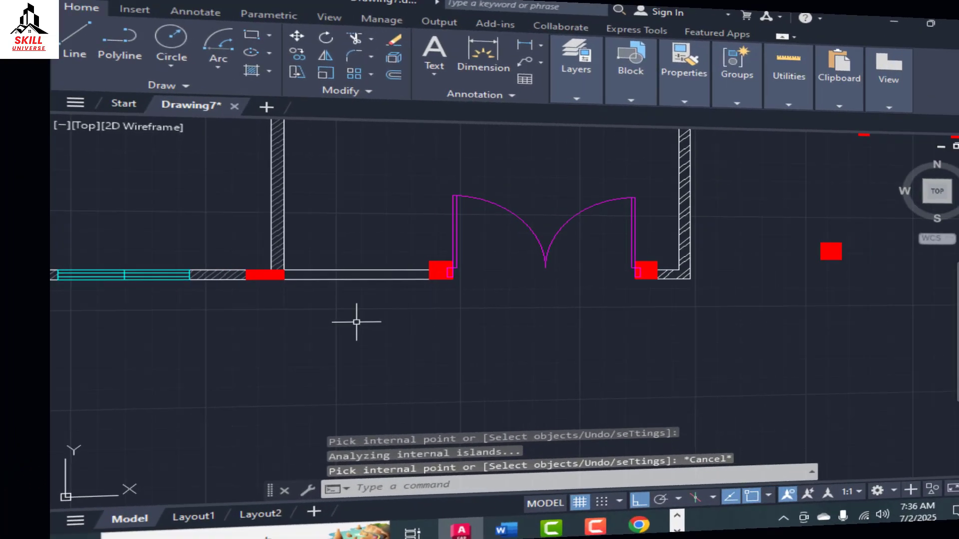
Hatch the lower wall segment between the inner wall's column and the left entrance column.
key(Return)
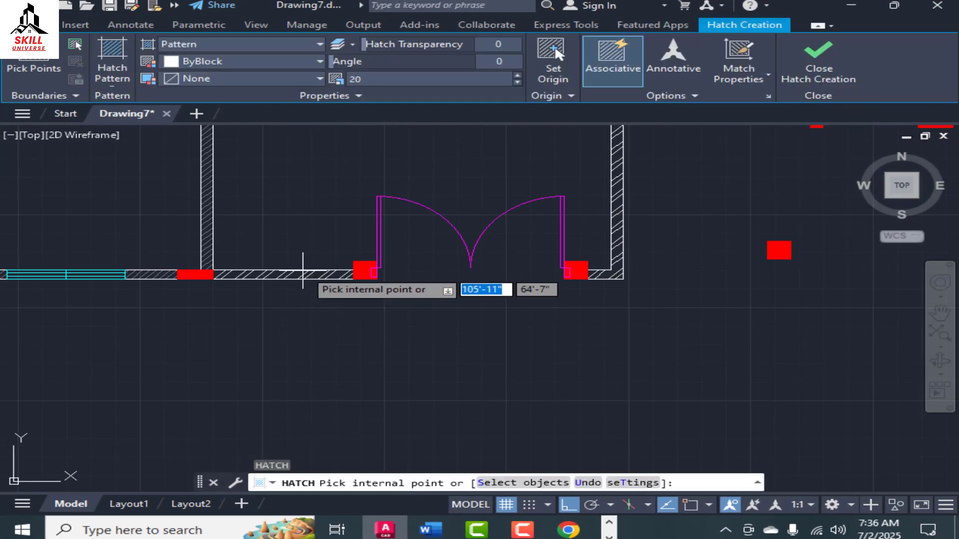
click(364, 378)
scroll(364, 377, down, 4)
key(Escape)
Set the transparency of the outer right wall hatch and the hatch left of the entrance to 60.
scroll(487, 269, up, 4)
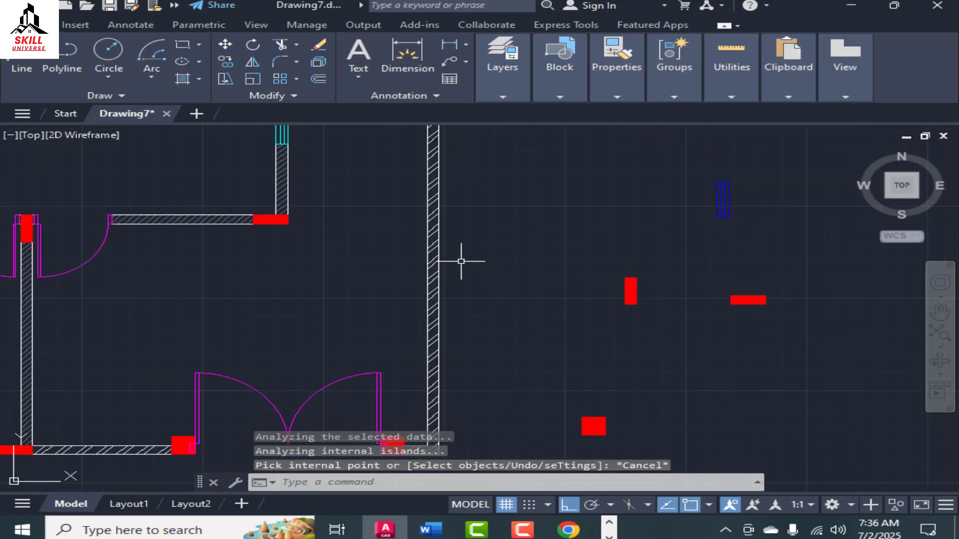
click(434, 250)
scroll(433, 280, down, 6)
scroll(431, 317, up, 4)
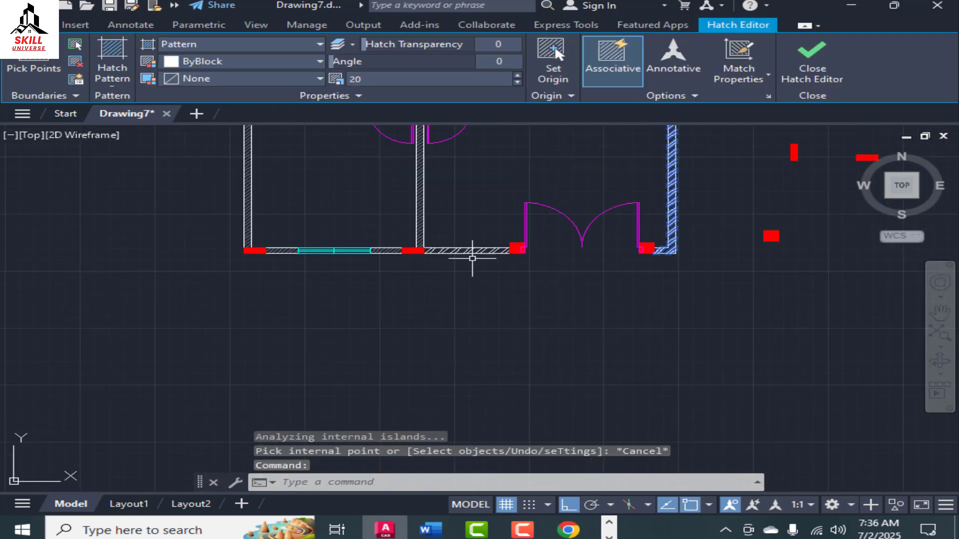
scroll(467, 248, up, 4)
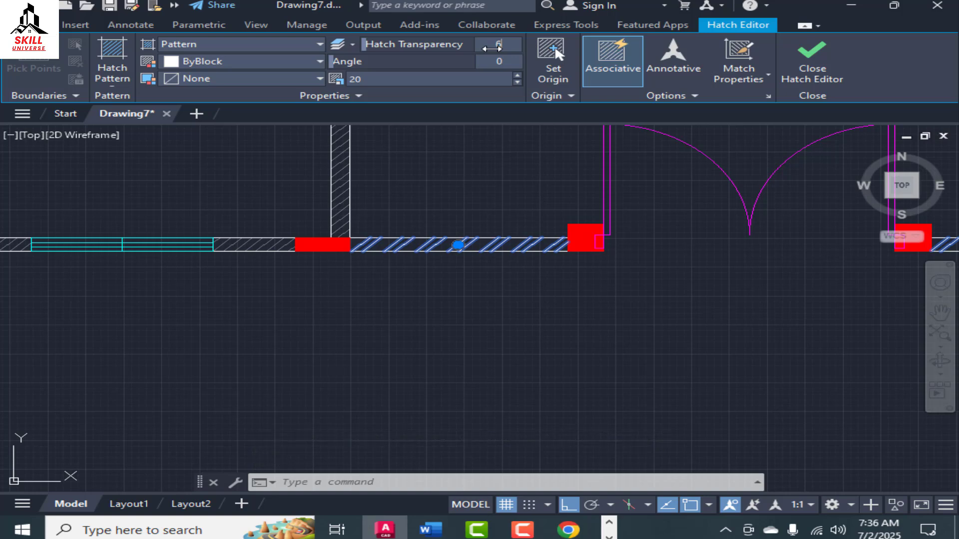
key(Return)
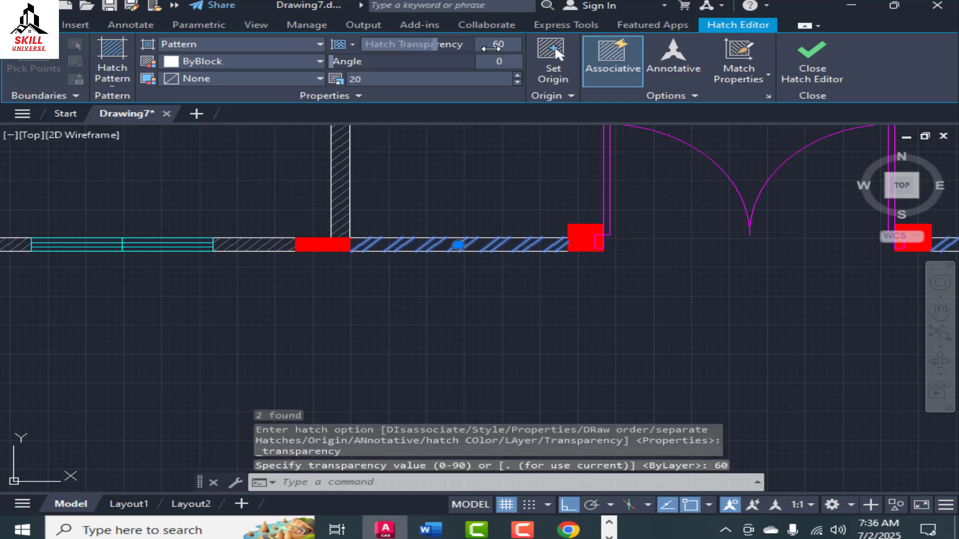
key(Escape)
Erase the spare door, window and column blocks lying outside the floor plan.
scroll(442, 231, down, 2)
scroll(561, 161, up, 2)
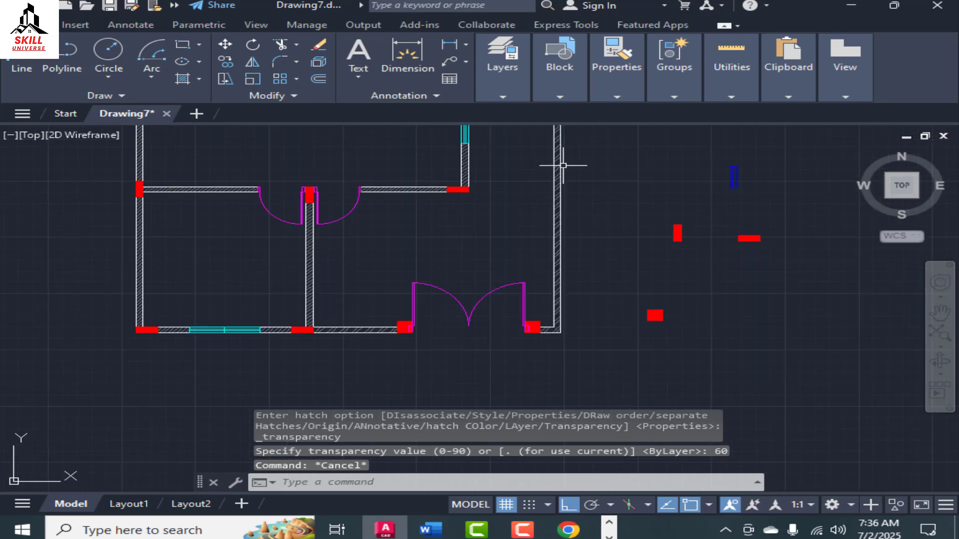
scroll(534, 290, down, 6)
scroll(499, 235, up, 5)
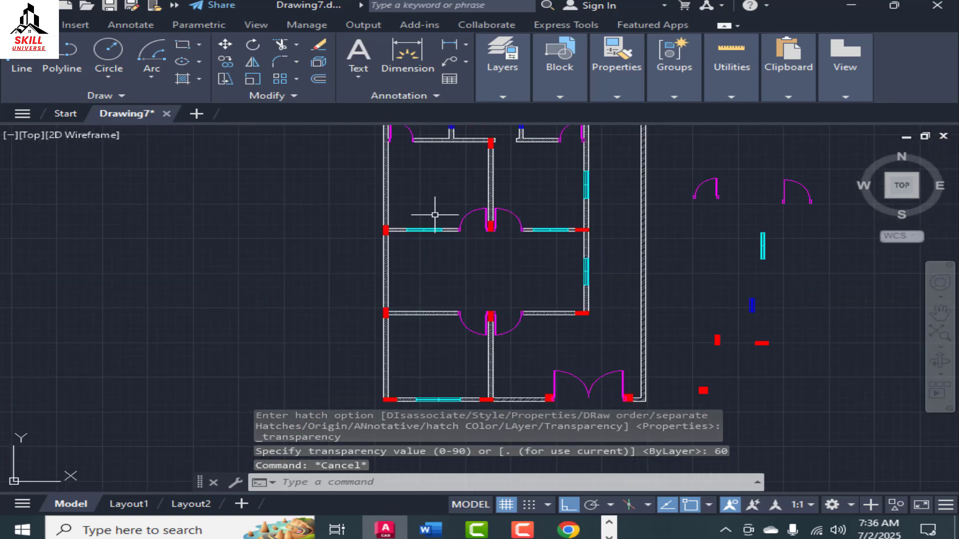
scroll(503, 188, down, 3)
click(532, 178)
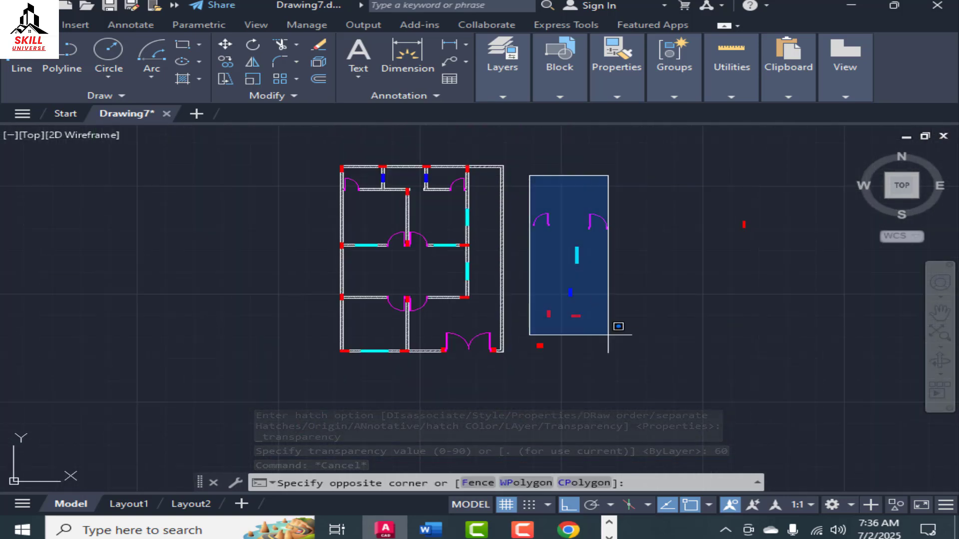
click(766, 376)
key(Delete)
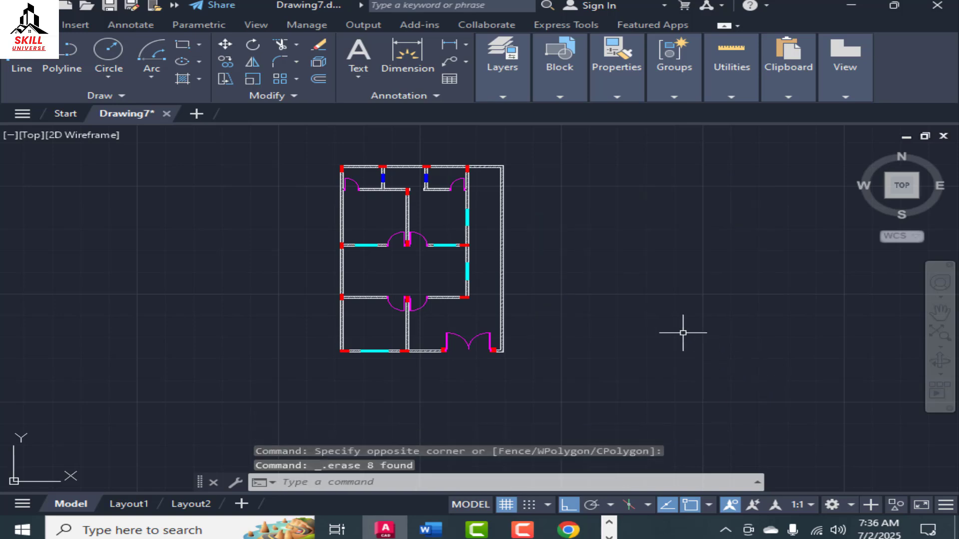
Inspect the hatched floor plan as a whole and the small rooms along the upper wall.
scroll(571, 331, up, 4)
scroll(524, 310, down, 4)
scroll(512, 332, up, 3)
scroll(561, 253, down, 4)
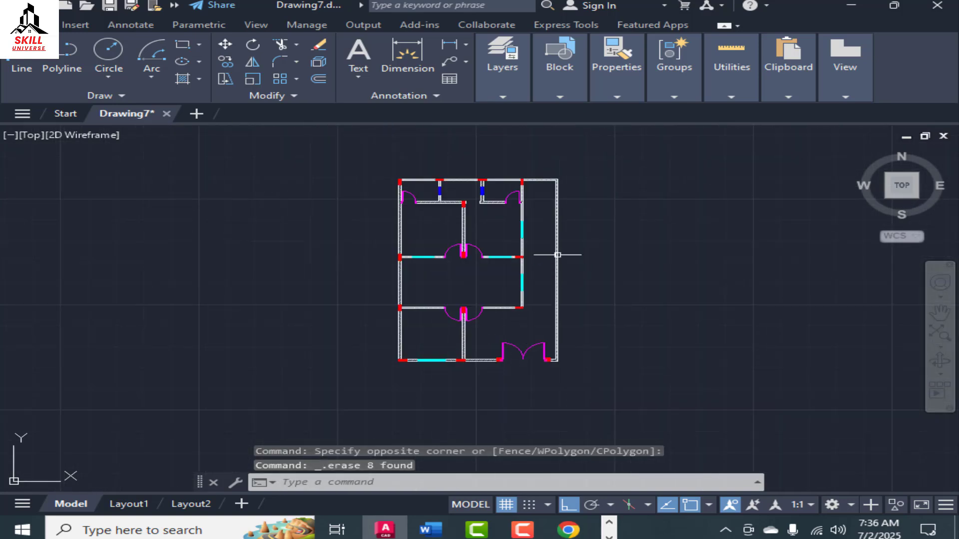
scroll(543, 242, up, 2)
scroll(488, 216, up, 3)
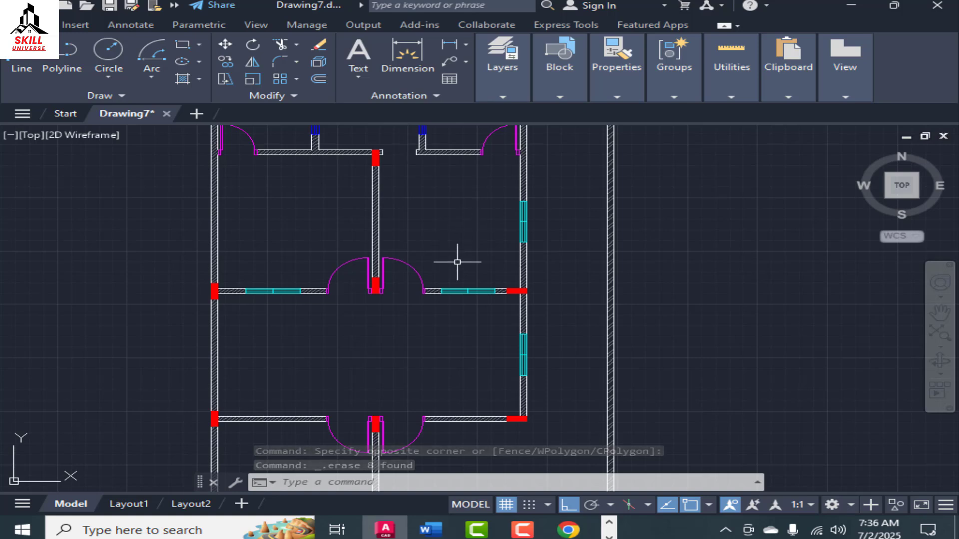
scroll(456, 261, down, 2)
scroll(359, 232, up, 2)
scroll(353, 242, down, 2)
scroll(366, 275, up, 4)
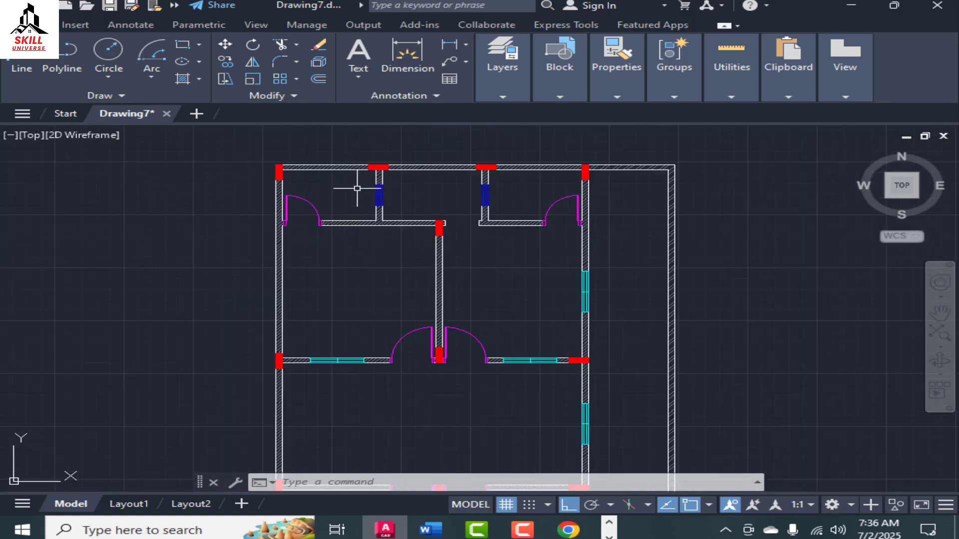
scroll(334, 230, up, 2)
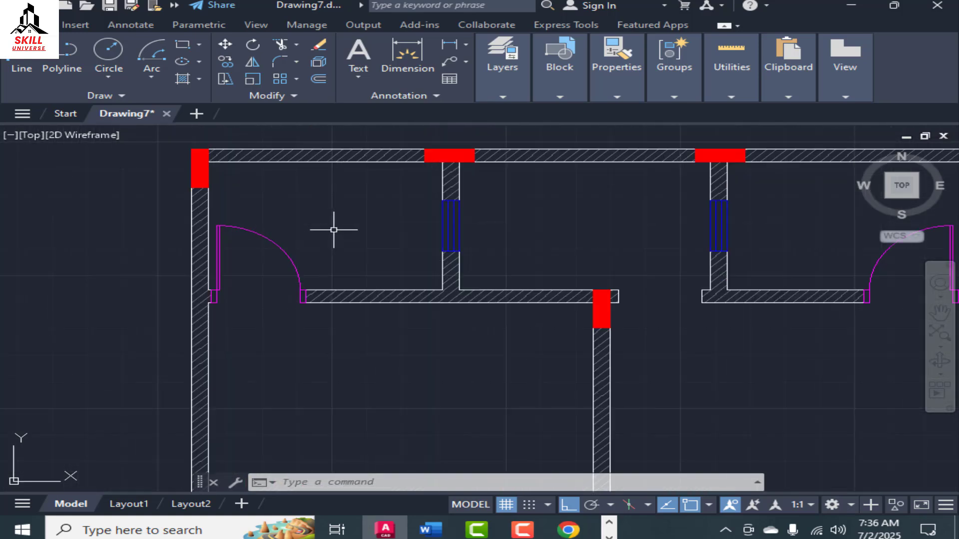
scroll(331, 224, down, 2)
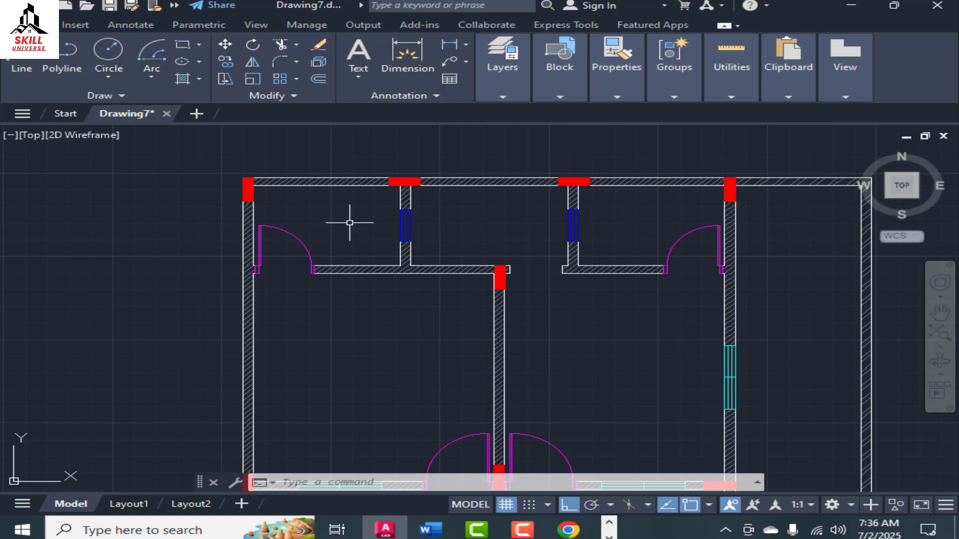
Add a multiline text label "BATH" in the small room at the plan's upper-left corner.
click(358, 54)
scroll(314, 210, up, 4)
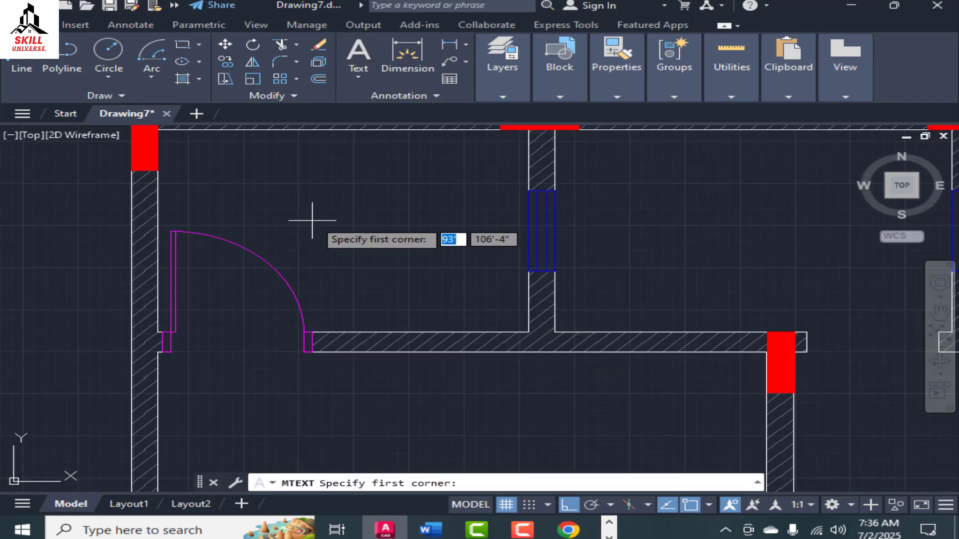
scroll(327, 217, down, 2)
click(312, 217)
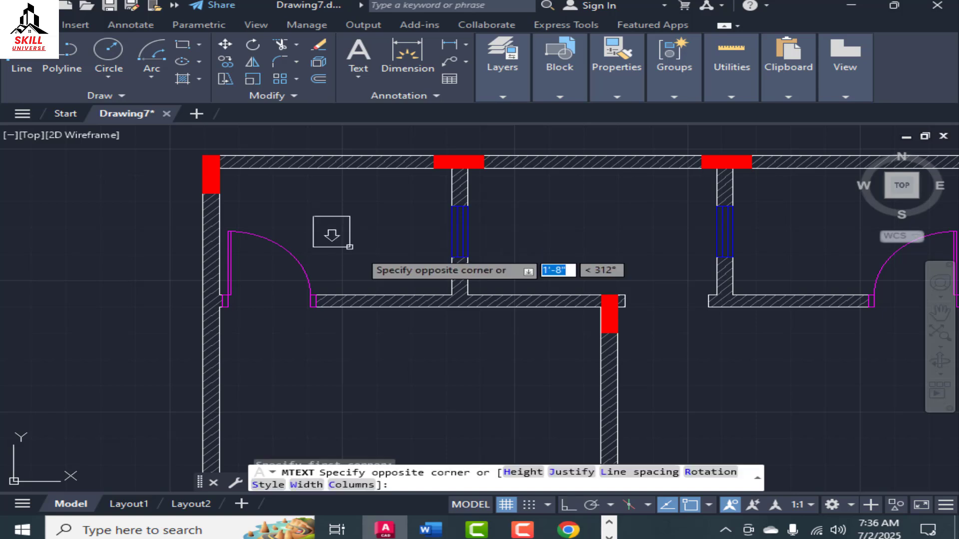
click(384, 257)
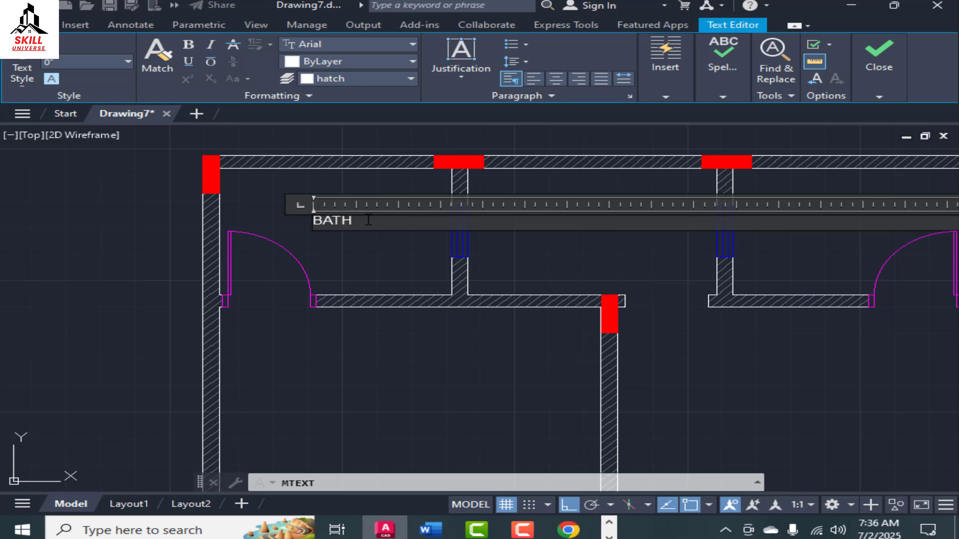
click(361, 259)
Set the text height of the BATH label to 10".
scroll(310, 223, up, 5)
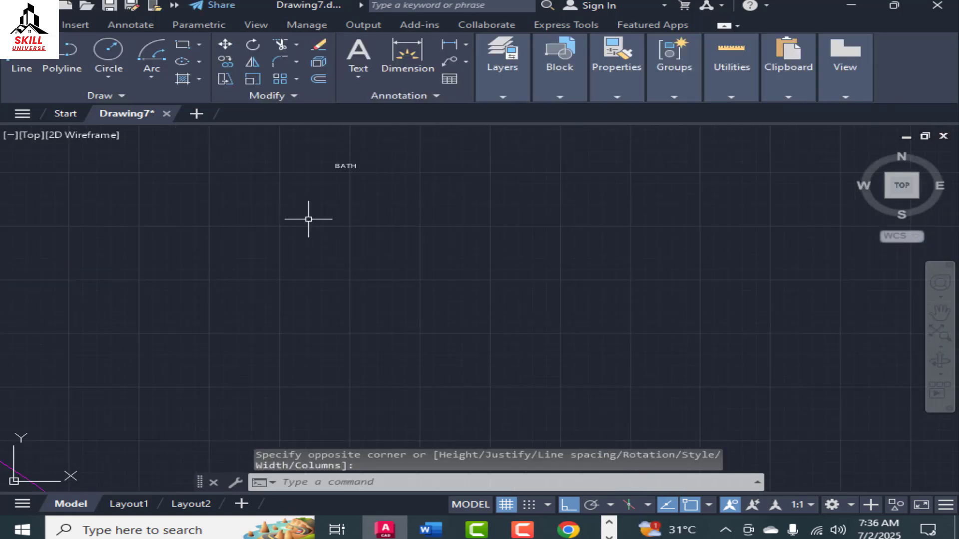
double_click(343, 166)
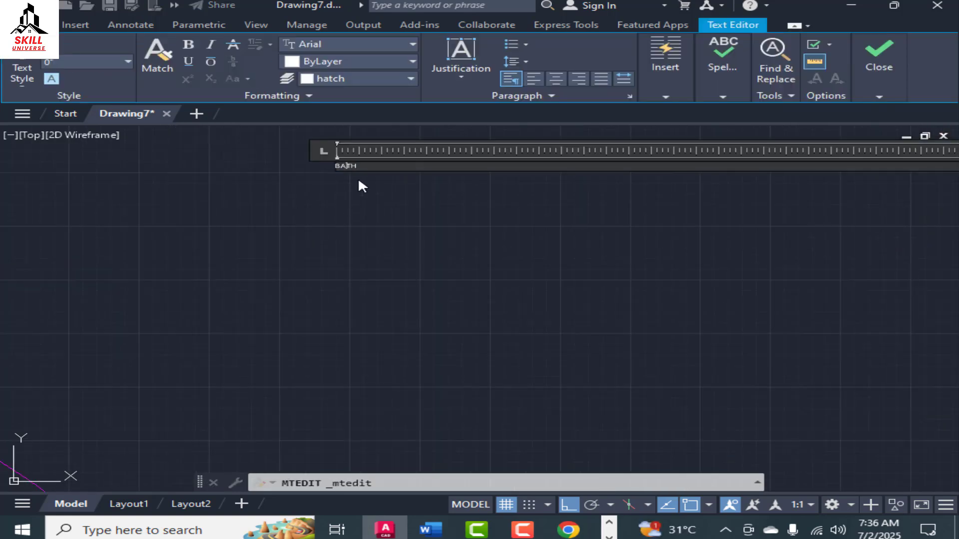
click(112, 64)
text(10)
key(Return)
scroll(33, 132, down, 10)
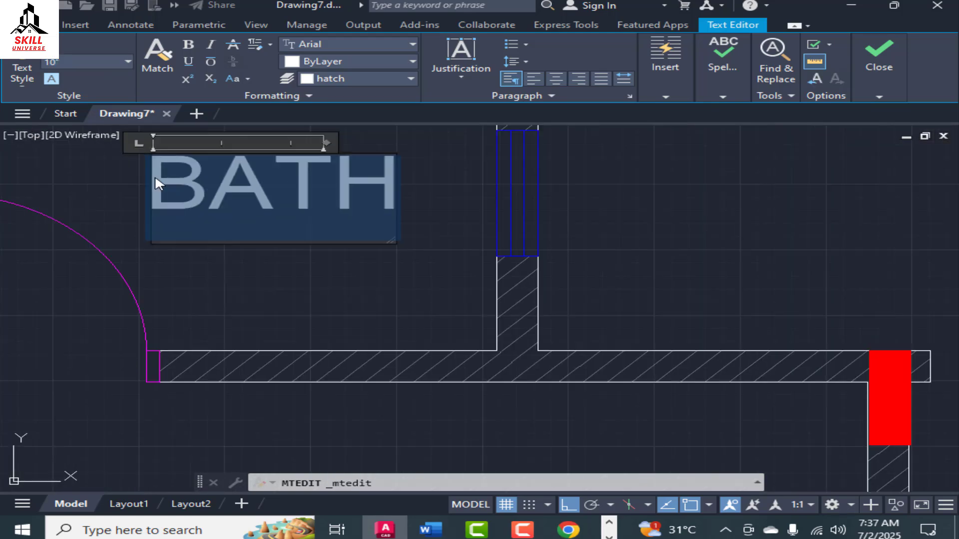
key(Escape)
click(506, 263)
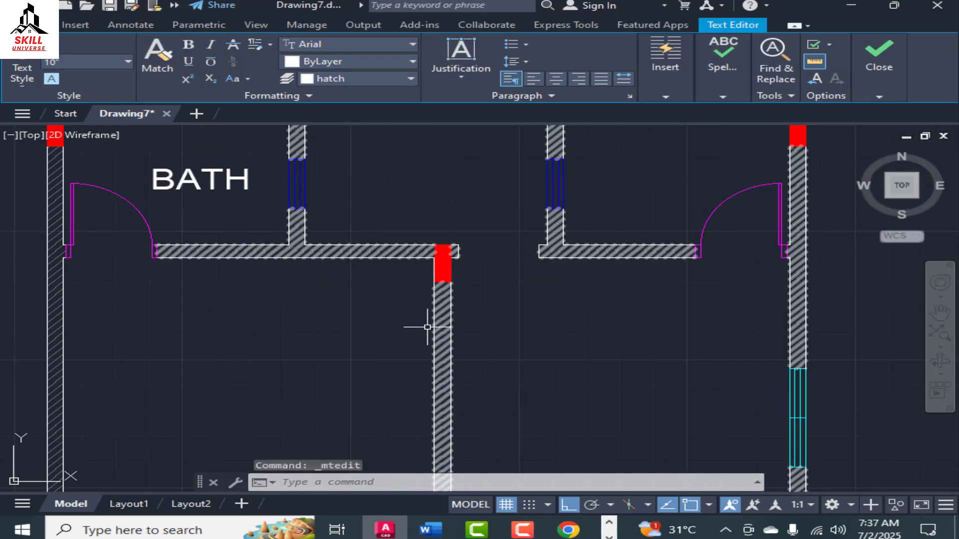
Set the text height of the BATH label in the upper-left room to 8".
scroll(257, 274, down, 3)
scroll(235, 245, up, 3)
click(285, 243)
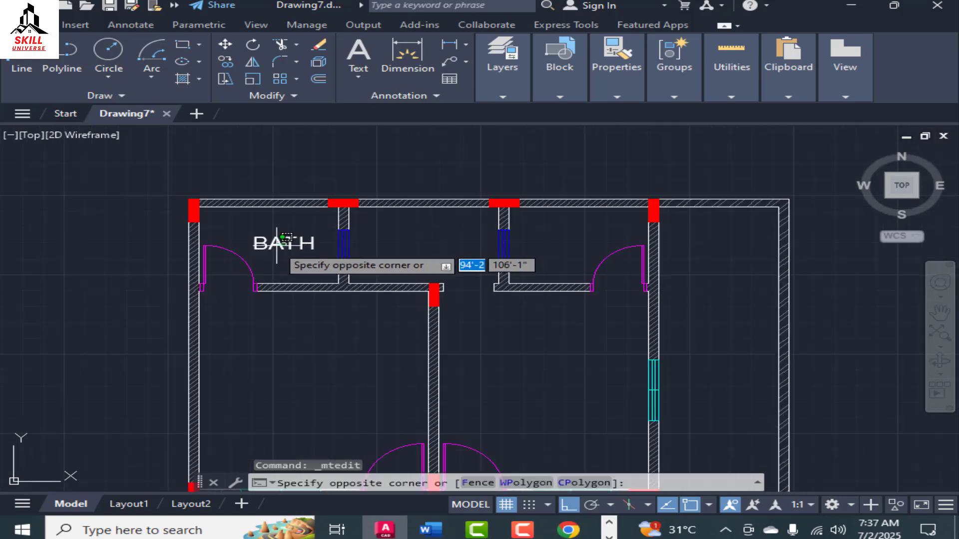
click(255, 242)
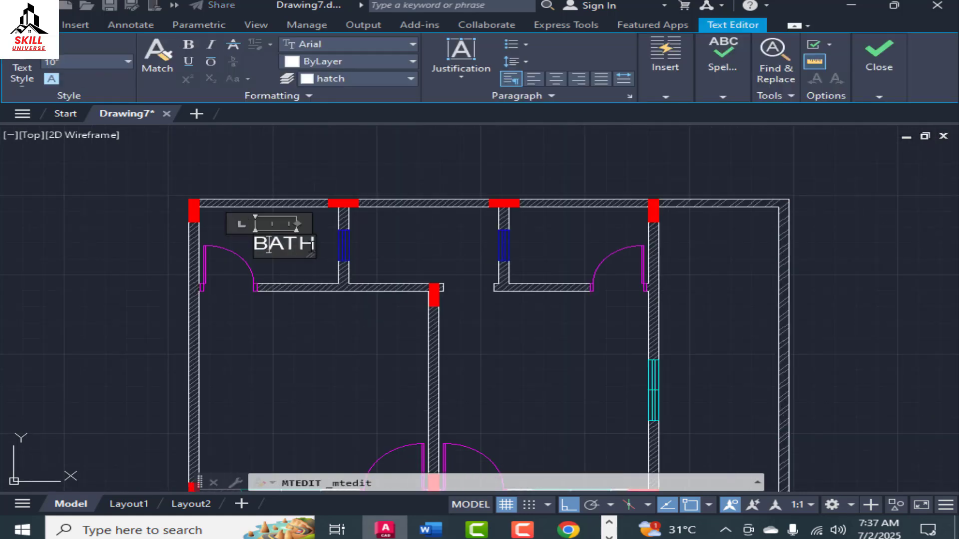
drag(255, 243, 298, 243)
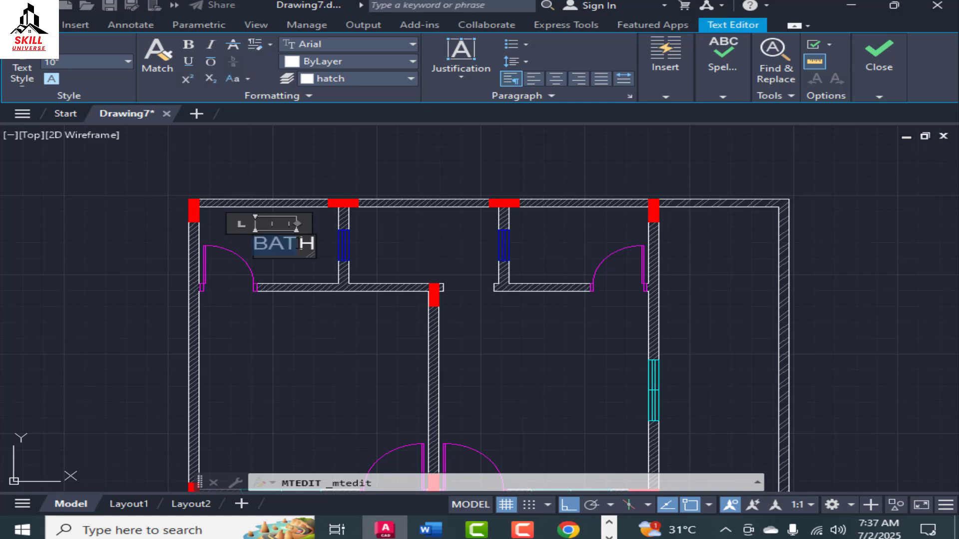
click(128, 61)
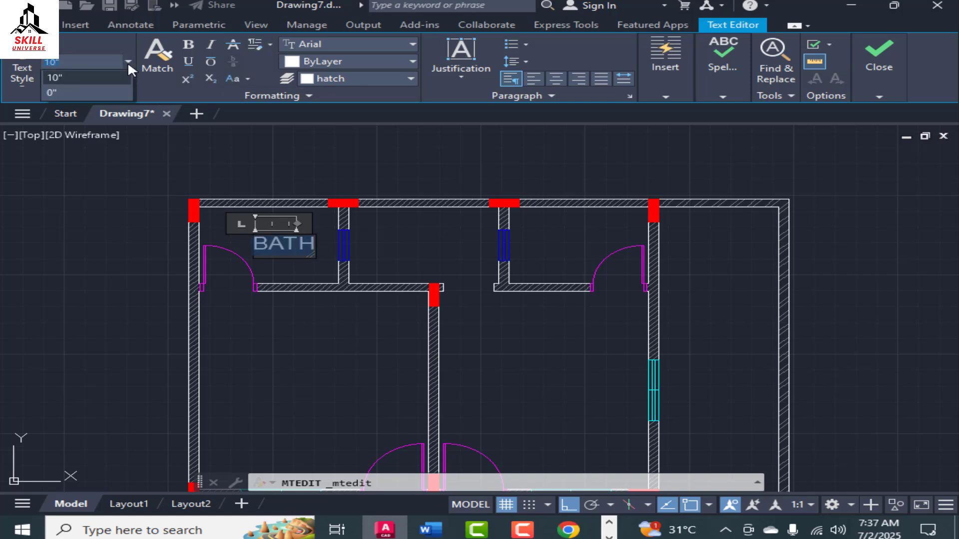
text(8)
click(77, 76)
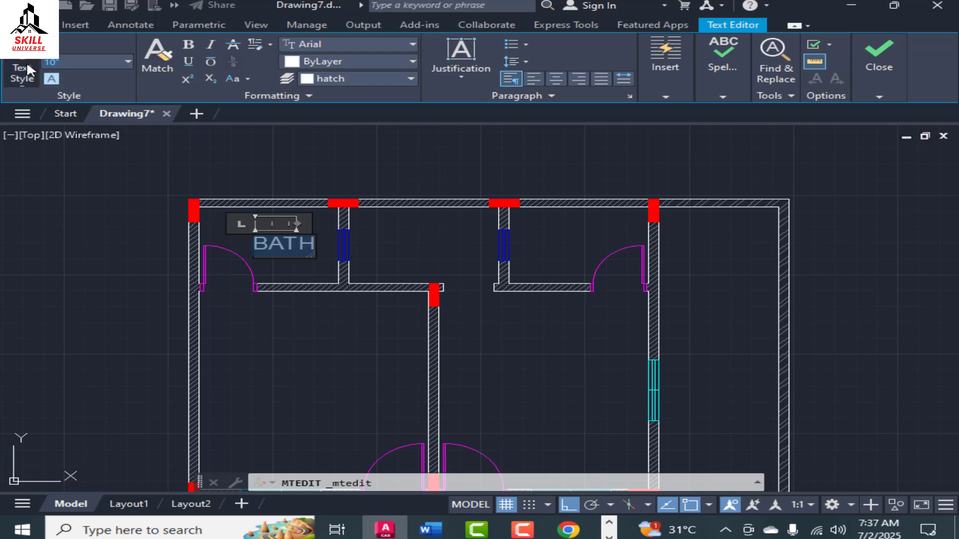
key(ctrl+z)
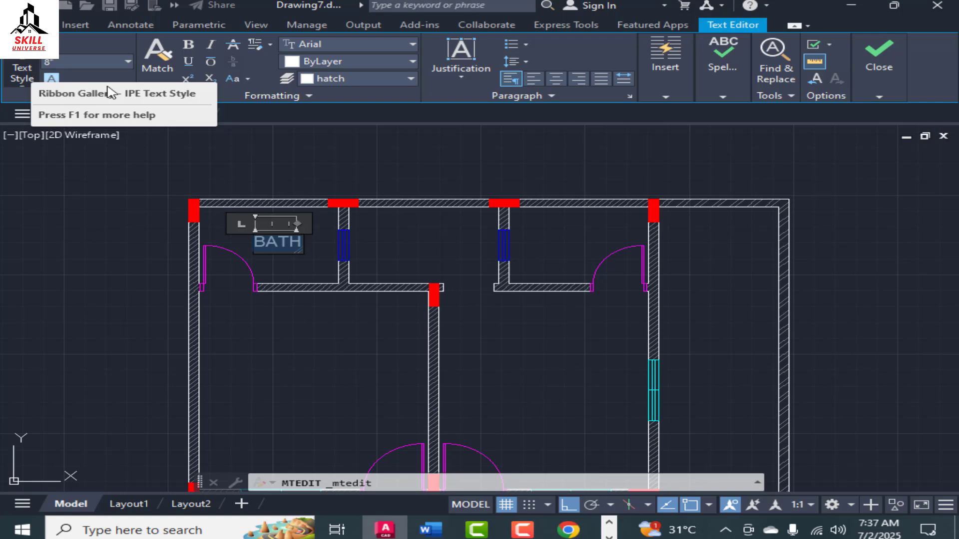
click(302, 155)
Assign the BATH label to the "text" layer.
scroll(299, 248, up, 4)
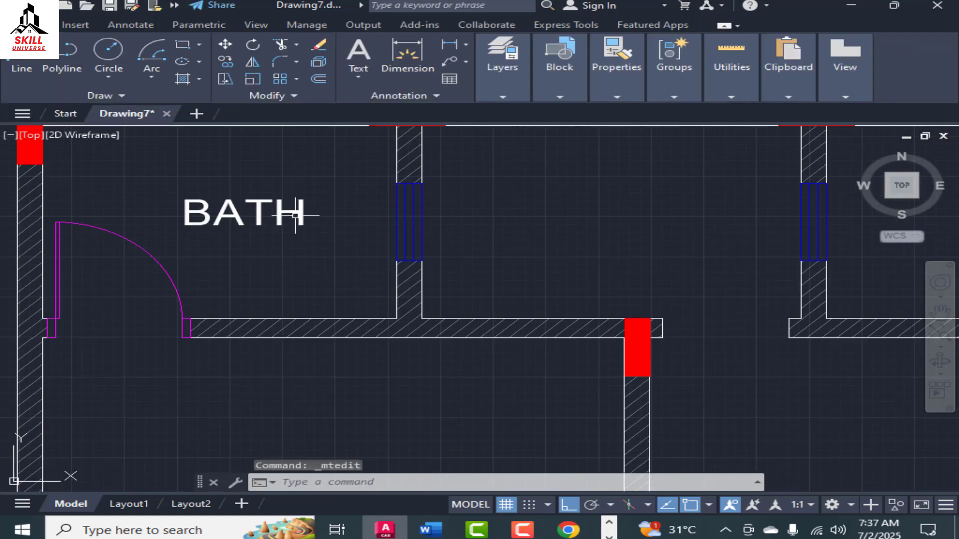
click(325, 189)
click(195, 235)
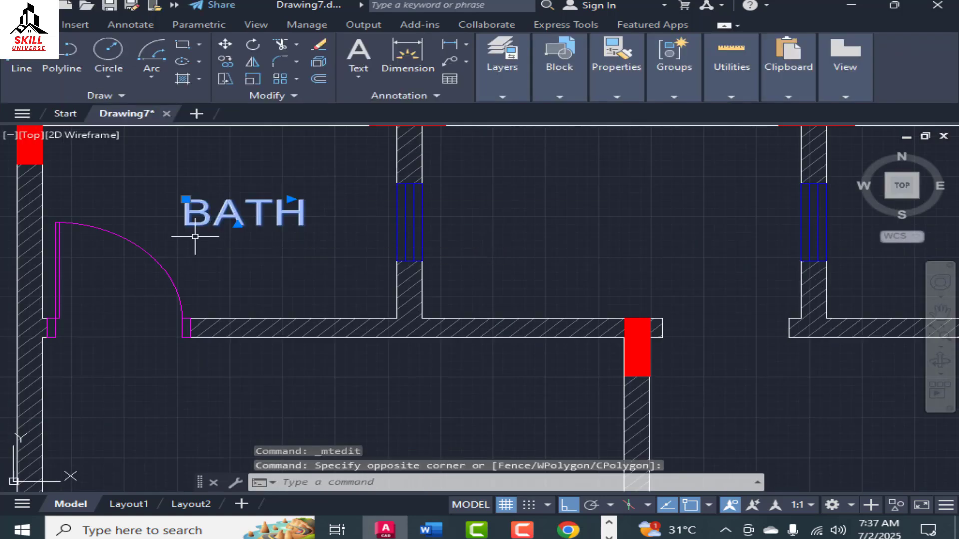
mouse_move(530, 92)
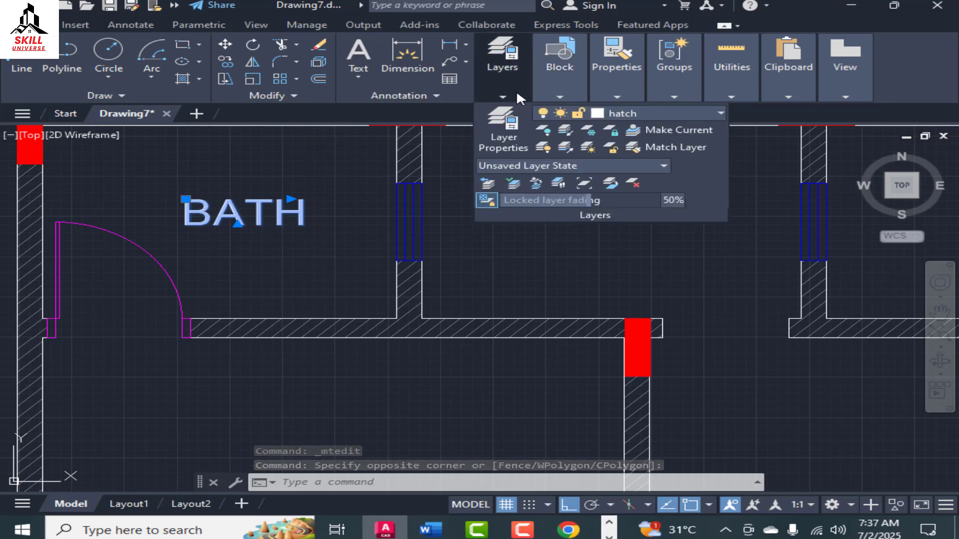
click(705, 112)
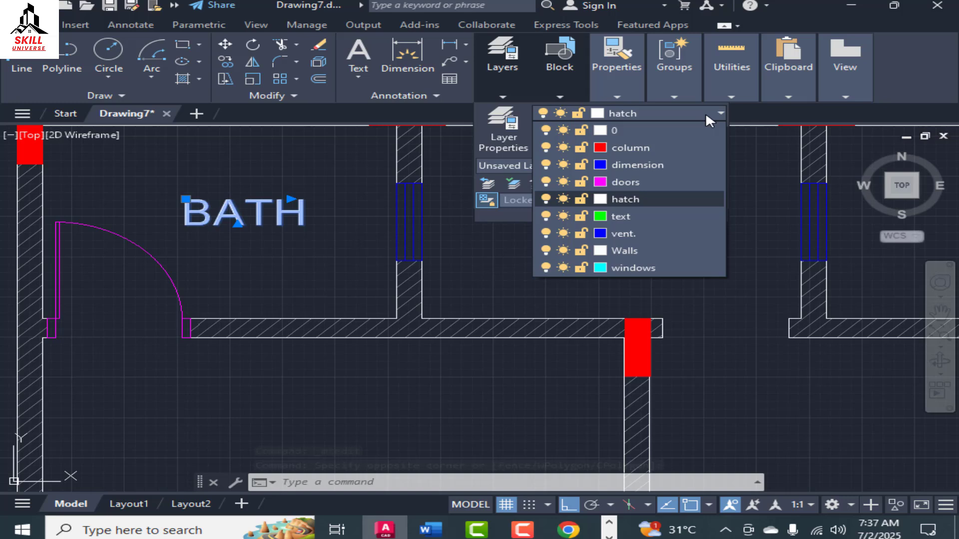
click(622, 211)
click(552, 278)
key(Escape)
scroll(524, 253, down, 2)
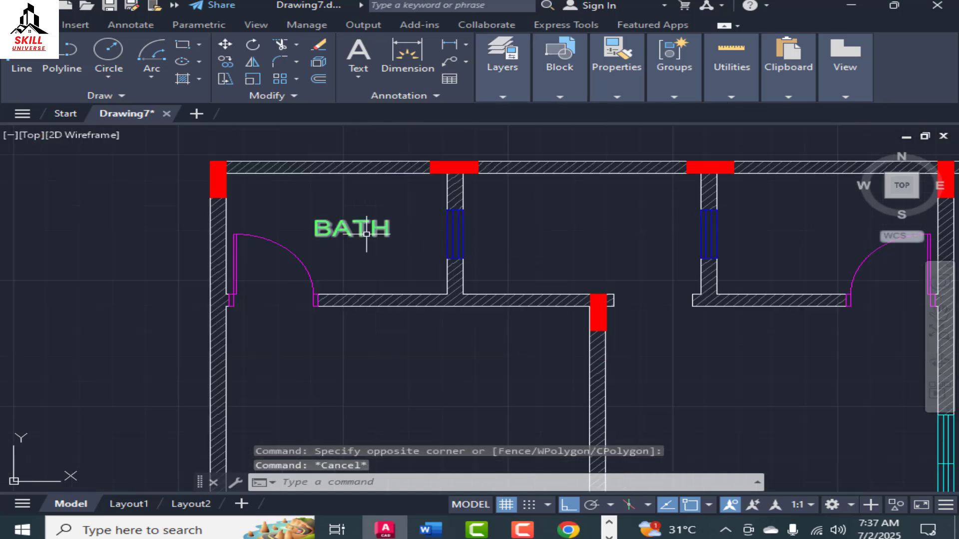
Copy the BATH label into the other two small rooms along the plan's upper wall.
click(346, 238)
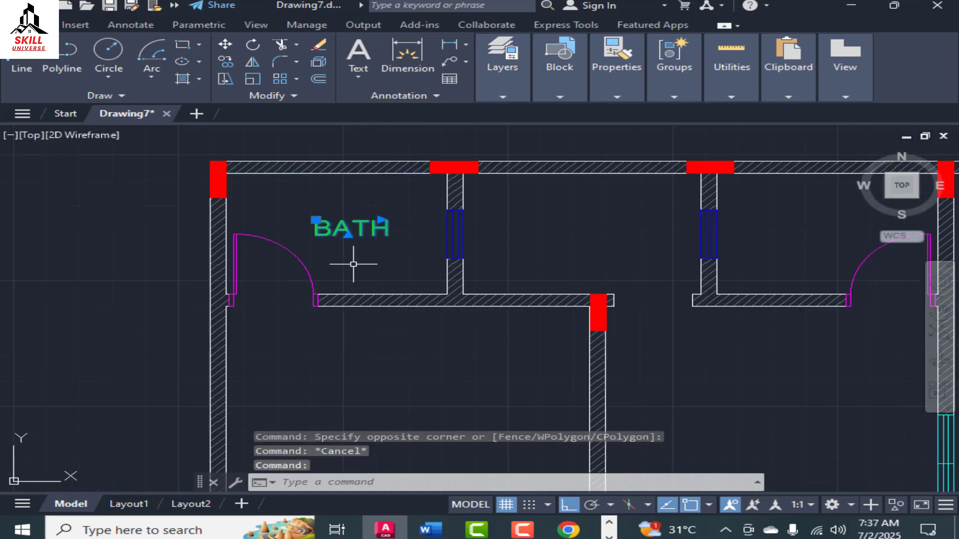
text(co)
key(Return)
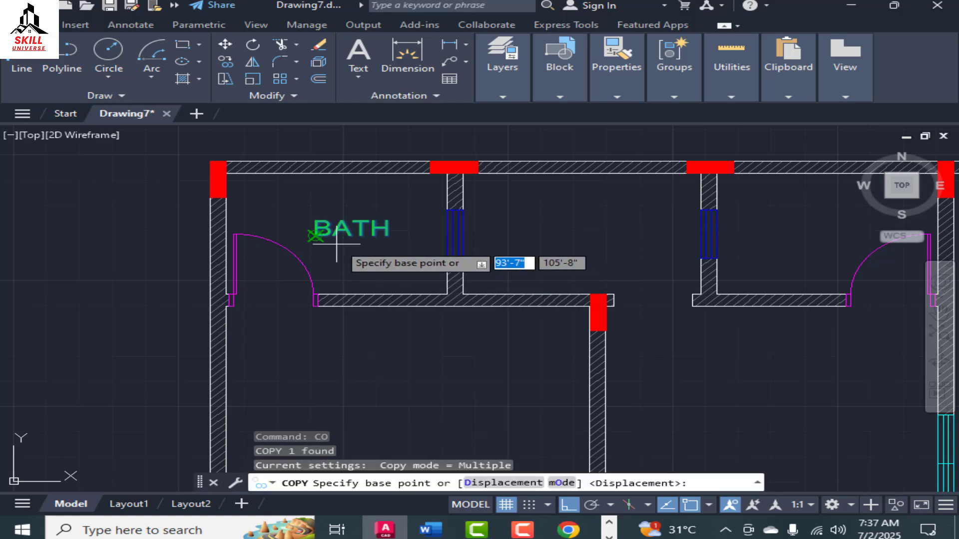
click(314, 236)
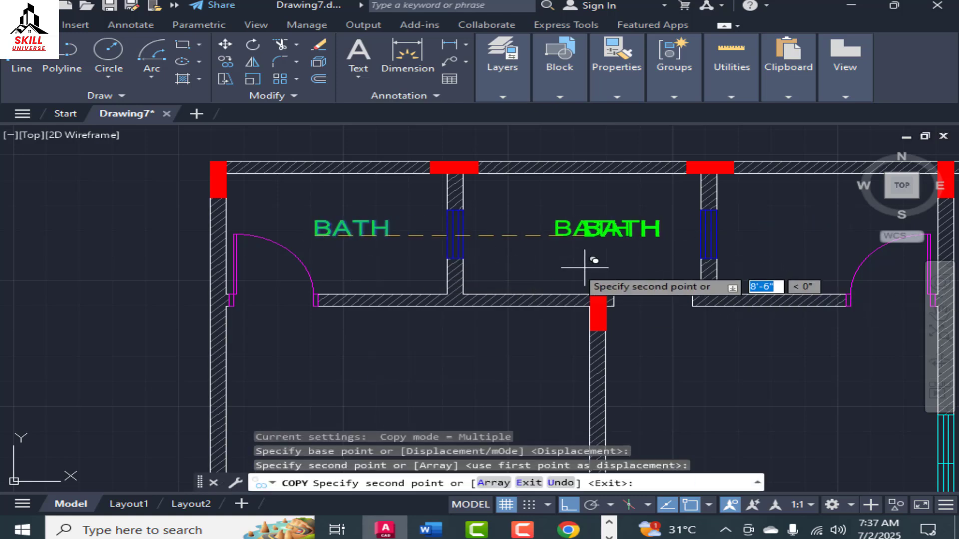
scroll(577, 269, down, 3)
scroll(617, 270, up, 2)
click(625, 267)
Continue copying the BATH label into the remaining rooms and the area by the double door, with Ortho switched off for free placement.
scroll(447, 213, down, 3)
scroll(499, 277, up, 2)
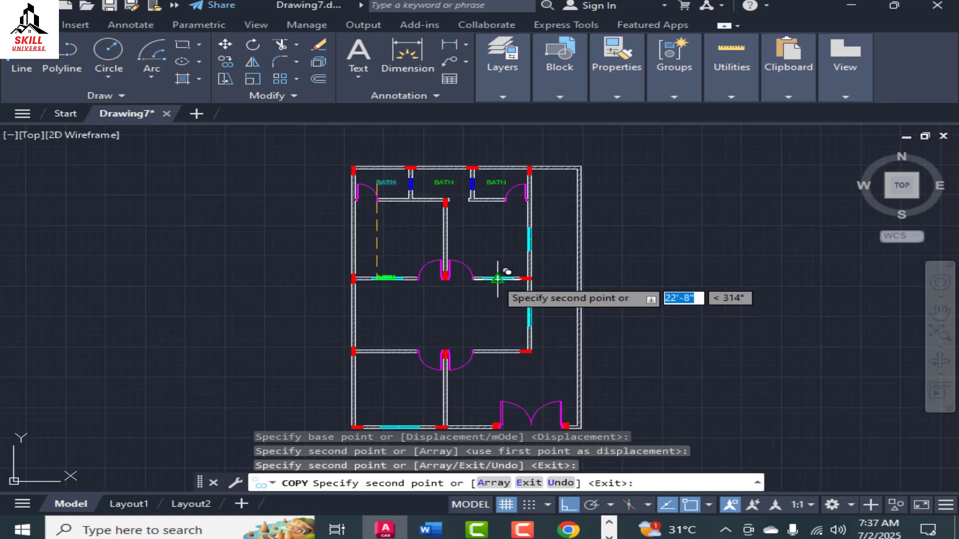
click(399, 240)
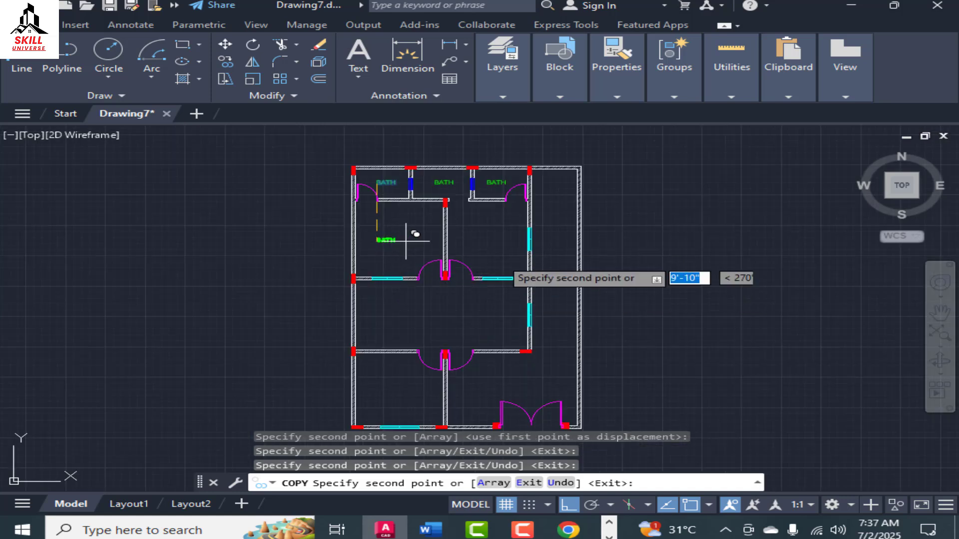
click(568, 504)
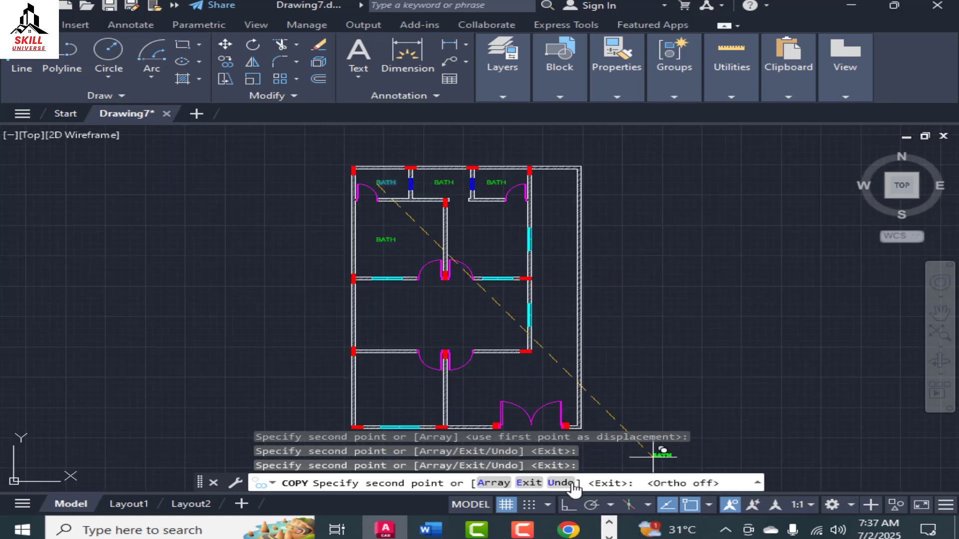
scroll(390, 338, up, 2)
click(383, 331)
middle_drag(575, 320, 407, 329)
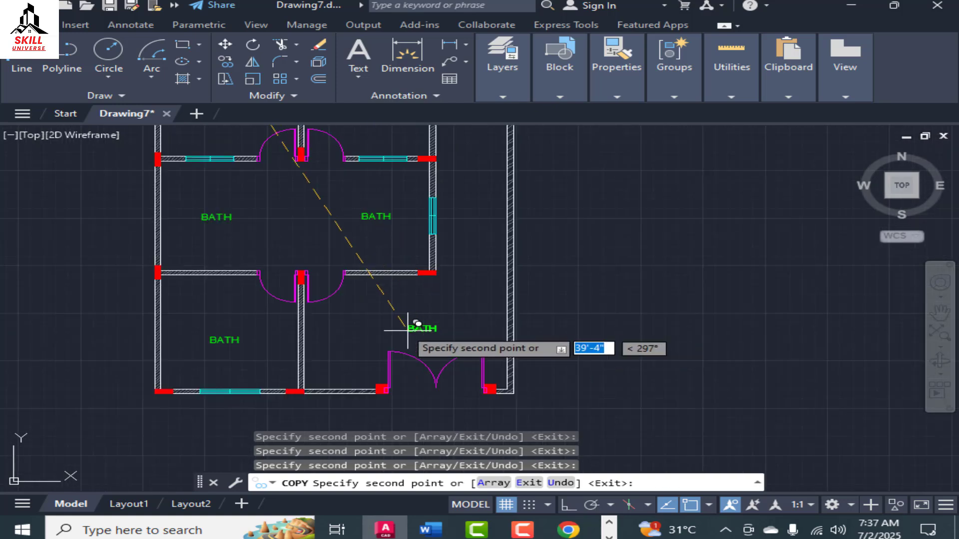
click(379, 321)
key(Escape)
Change the label in the middle small room along the upper wall to "duct".
middle_drag(348, 128, 474, 319)
scroll(434, 211, up, 4)
double_click(385, 188)
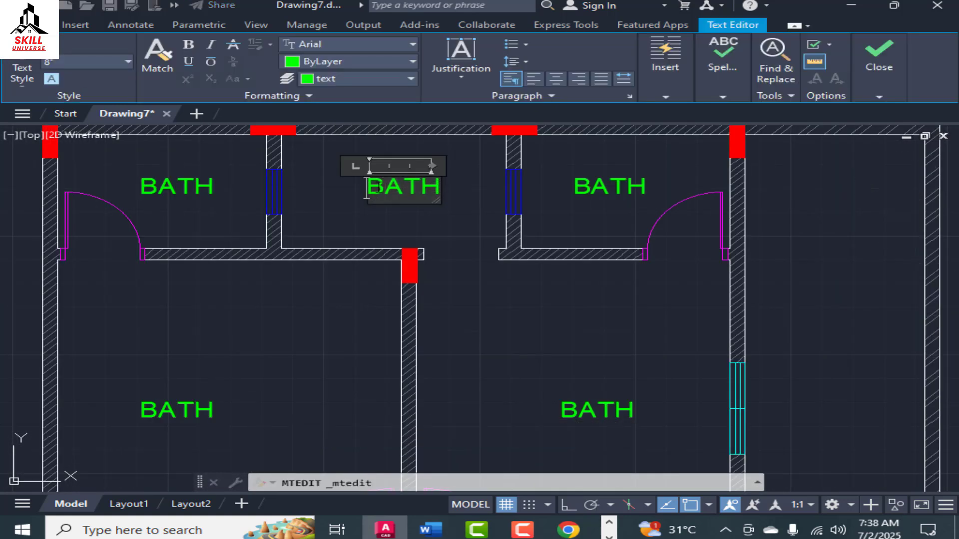
drag(379, 187, 493, 196)
text(dUCT)
key(BackSpace)
key(BackSpace)
key(BackSpace)
key(BackSpace)
text(duct)
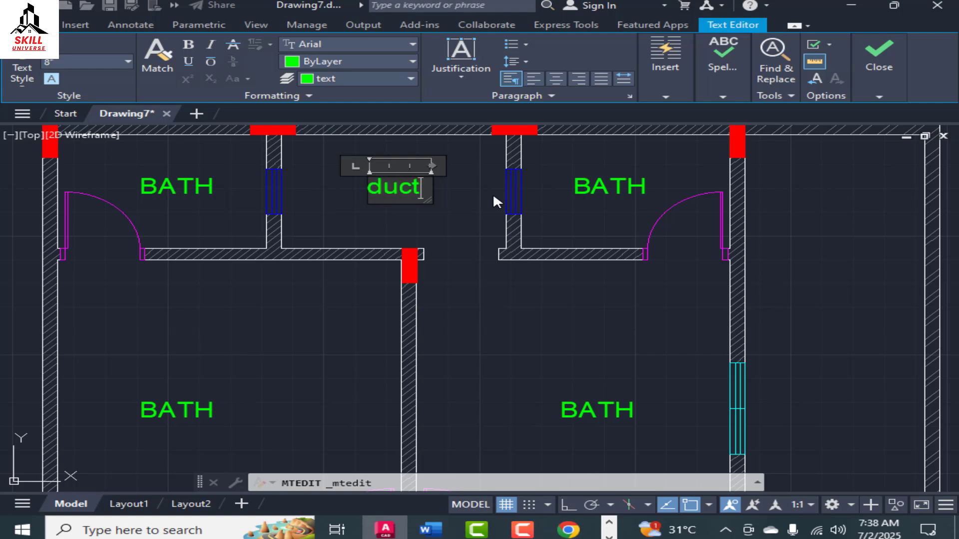
double_click(611, 189)
key(Escape)
Change the label in the large room below the upper-right bath to "BED".
middle_drag(605, 409, 571, 229)
double_click(570, 229)
drag(531, 230, 620, 230)
text(be)
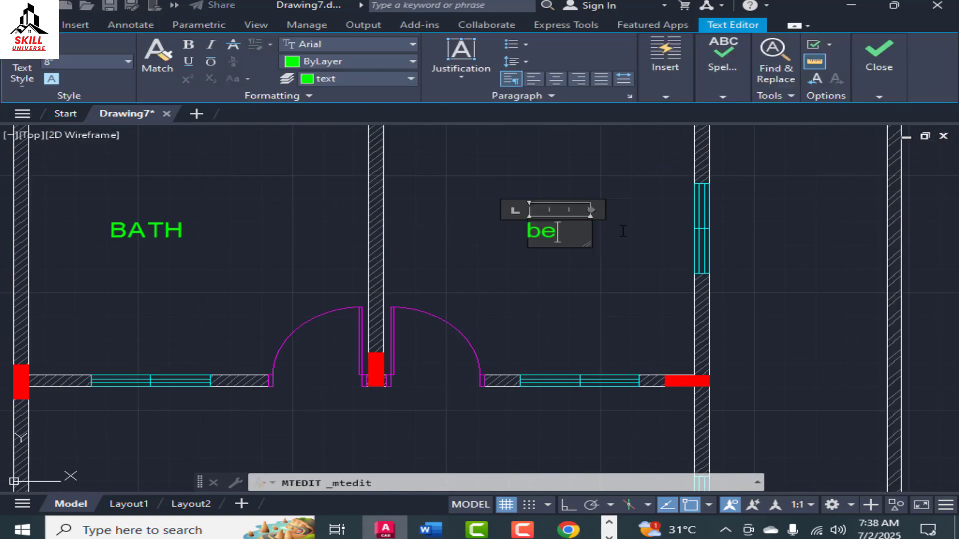
key(BackSpace)
key(BackSpace)
text(BED)
click(471, 302)
Change the label in the large room below the upper-left bath to "BED".
scroll(102, 241, up, 4)
double_click(231, 220)
drag(122, 217, 309, 220)
text(BED)
click(364, 185)
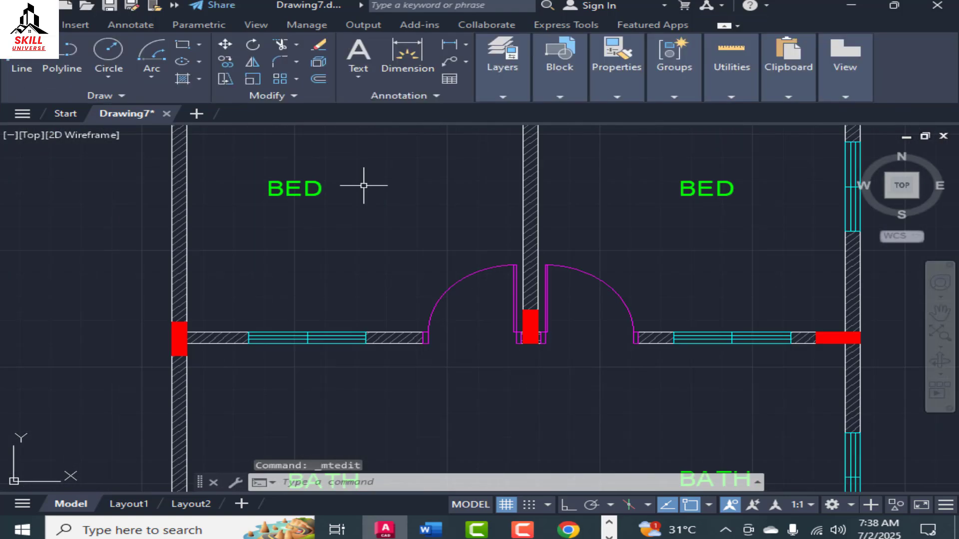
Change the label on the left side of the middle room to "DINNING".
click(296, 189)
drag(268, 181, 334, 181)
scroll(365, 145, down, 6)
scroll(370, 207, up, 6)
click(382, 276)
key(Escape)
double_click(374, 261)
drag(276, 251, 438, 267)
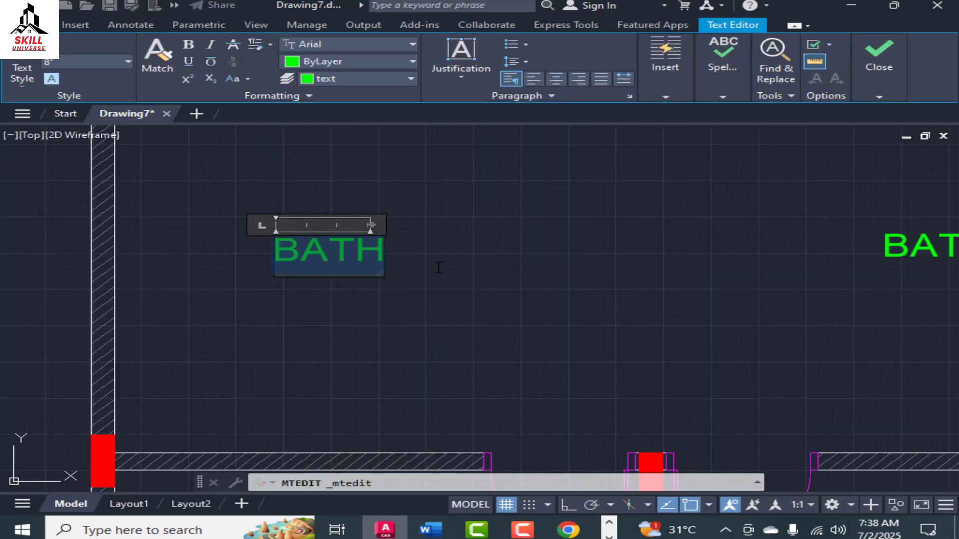
text(DINNING)
click(438, 267)
Change the label on the right side of the middle room to "KITCHEN".
scroll(314, 274, down, 3)
double_click(695, 257)
drag(663, 257, 767, 258)
text(KIT)
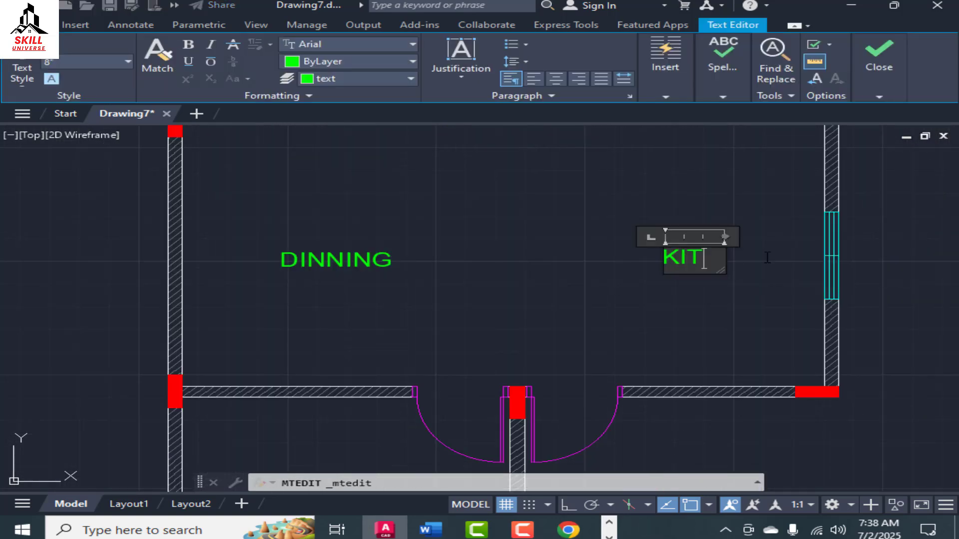
text(CEHN)
right_click(727, 264)
click(761, 19)
click(601, 252)
Change the label in the lower-left room to "DRAWING ROOM" on two lines and save the text changes.
scroll(596, 220, down, 4)
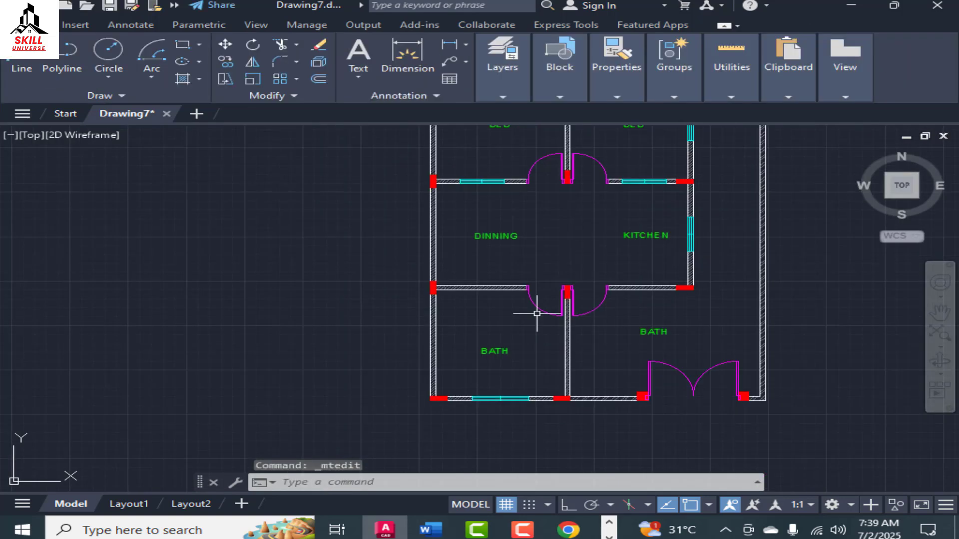
scroll(505, 348, up, 2)
double_click(488, 353)
text(D)
mouse_move(466, 353)
mouse_down()
mouse_move(526, 354)
mouse_move(552, 379)
mouse_move(599, 378)
mouse_up()
text(DRAWING)
key(Return)
text(ROOM)
key(Escape)
double_click(484, 355)
key(Escape)
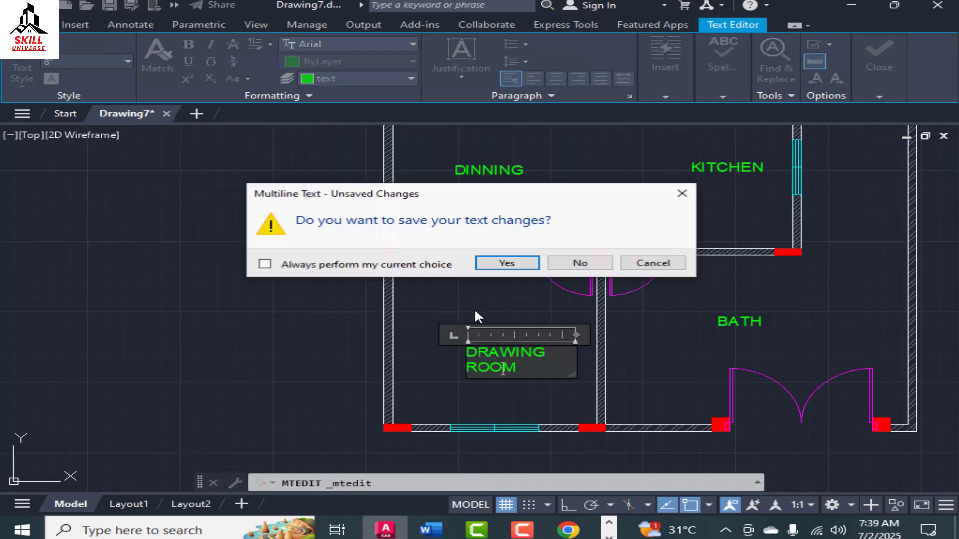
click(508, 262)
Extend the DINNING label to read "DINNING/LOUNGE".
middle_drag(486, 169, 457, 288)
scroll(458, 288, up, 2)
double_click(452, 290)
click(515, 294)
text(/LOUNGE)
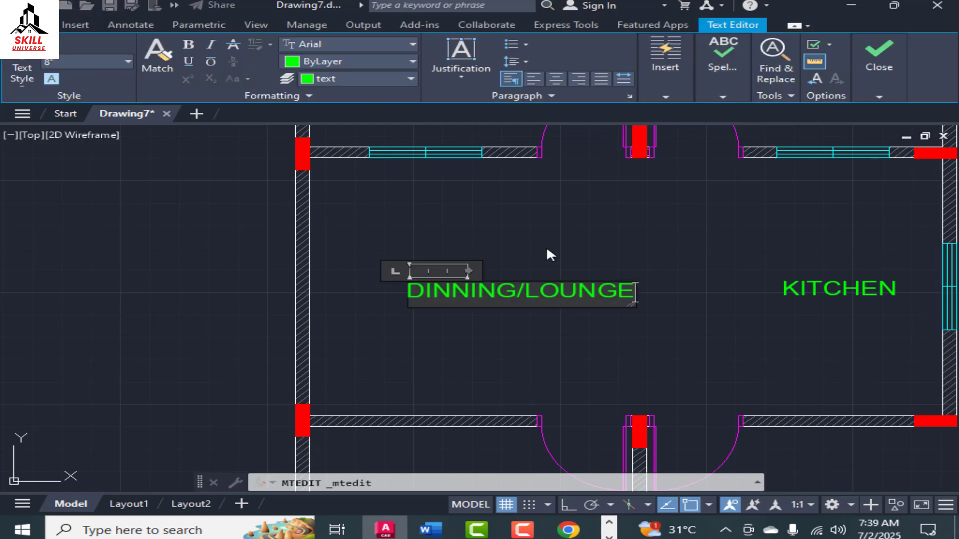
click(548, 256)
Move the DINNING/LOUNGE label closer to the room's left wall.
click(469, 291)
click(409, 284)
click(345, 272)
scroll(357, 195, down, 4)
key(Escape)
Change the label by the double entrance door to "CAR PARK." on two lines.
scroll(464, 280, down, 3)
scroll(505, 304, up, 4)
scroll(454, 277, down, 3)
double_click(453, 277)
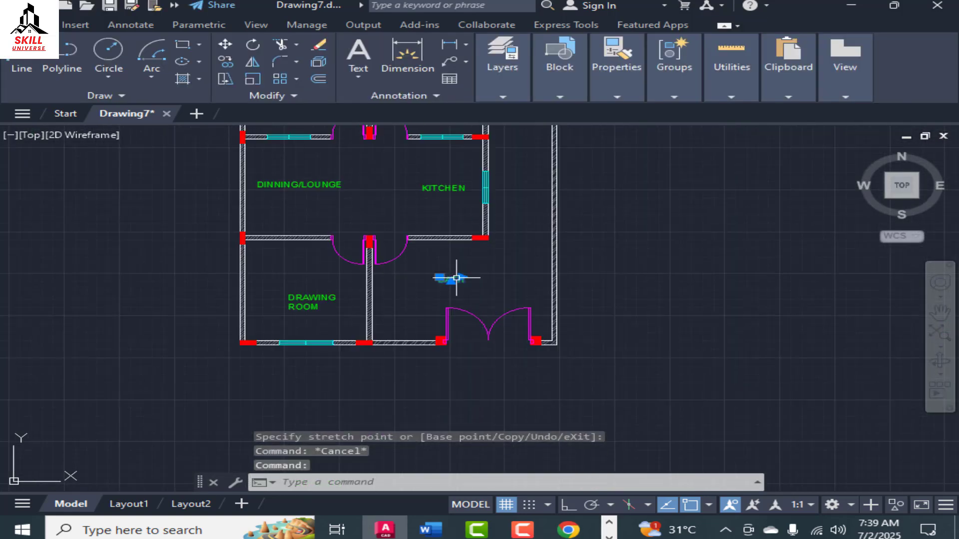
drag(439, 281, 463, 281)
text(CAR)
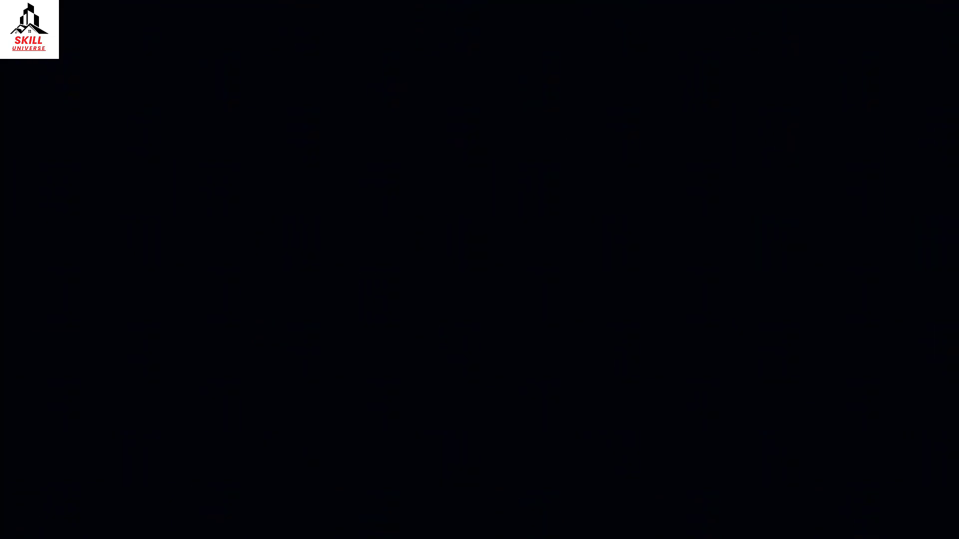
Review the labelled floor plan as a whole, checking the text in every room.
scroll(439, 250, down, 2)
scroll(392, 241, up, 4)
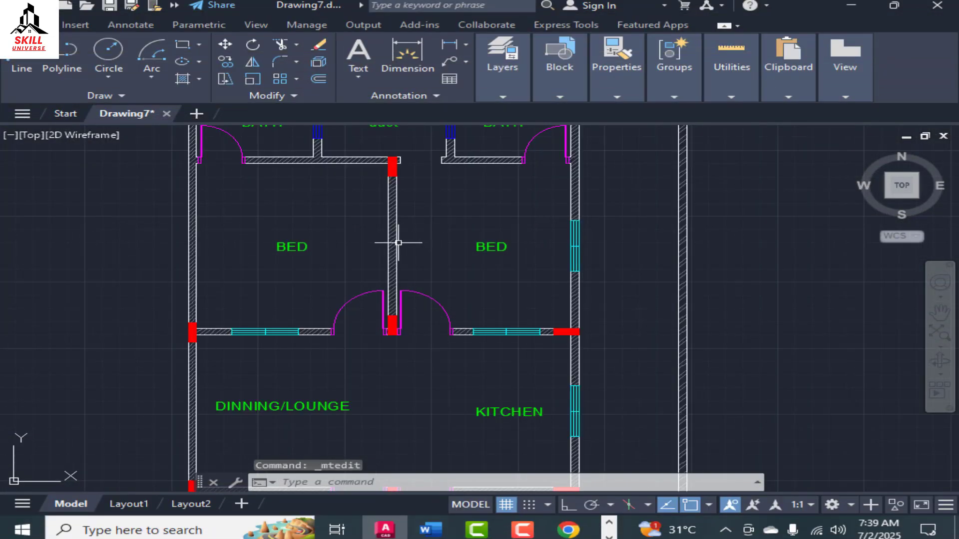
scroll(443, 259, down, 4)
scroll(484, 242, up, 1)
scroll(485, 242, up, 2)
scroll(484, 245, down, 3)
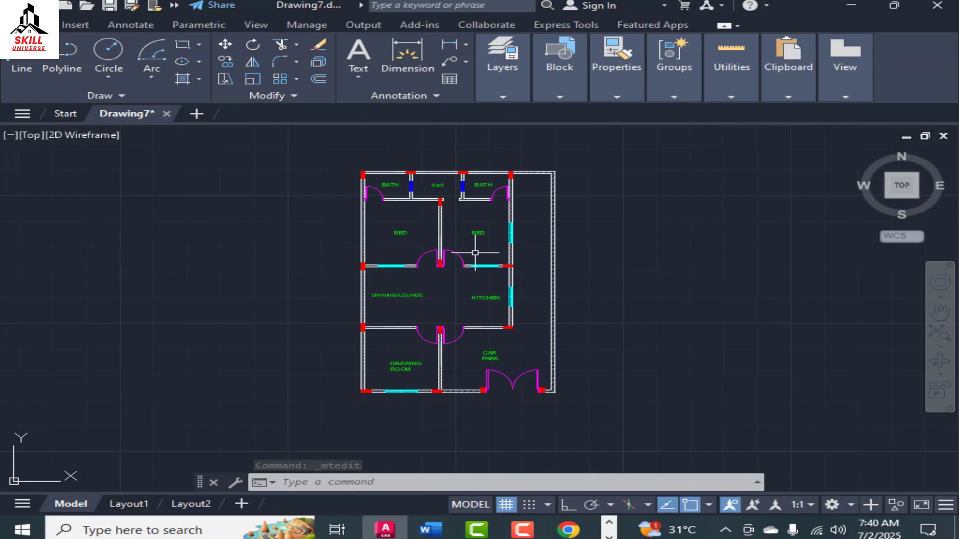
scroll(474, 252, up, 3)
scroll(462, 234, down, 2)
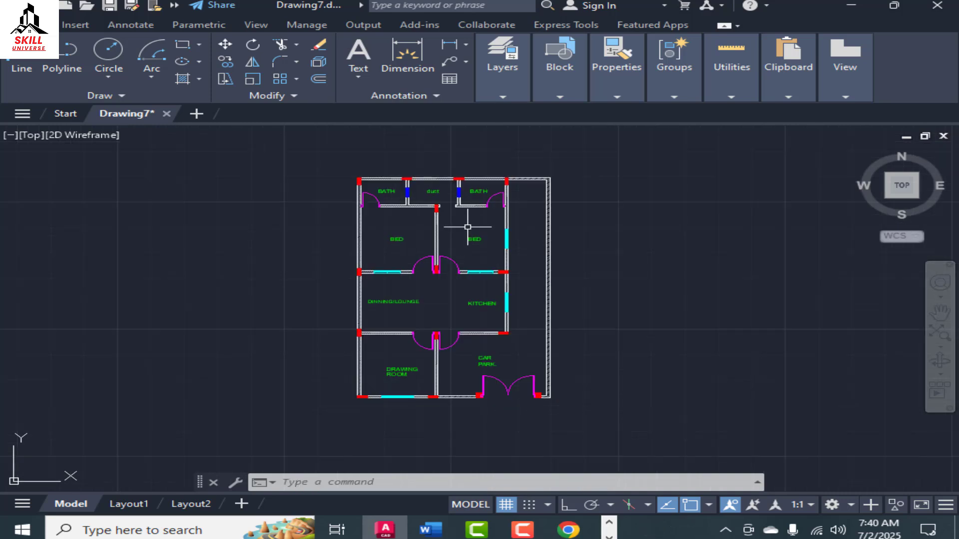
Add a linear dimension across the full outer width of the plan's top wall, with the dimension line above it.
text(D)
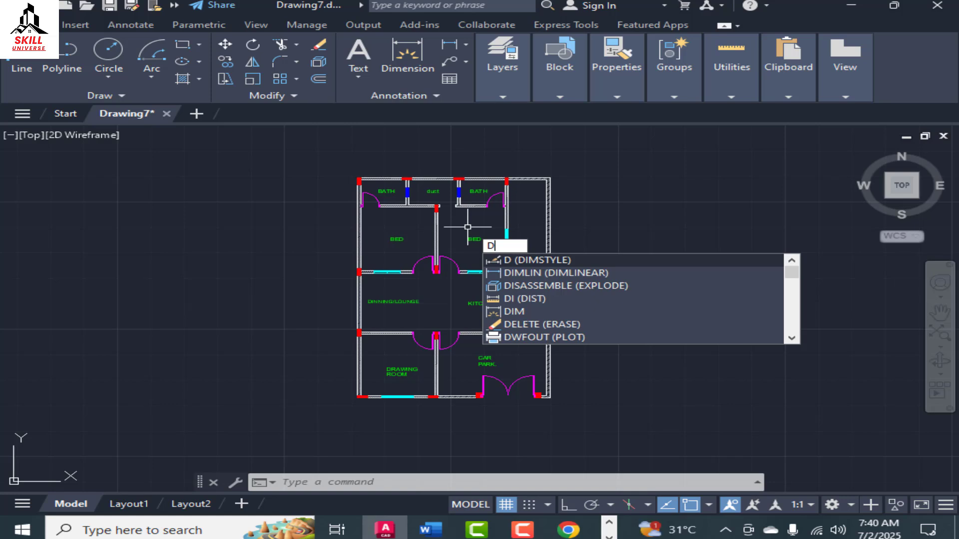
text(I)
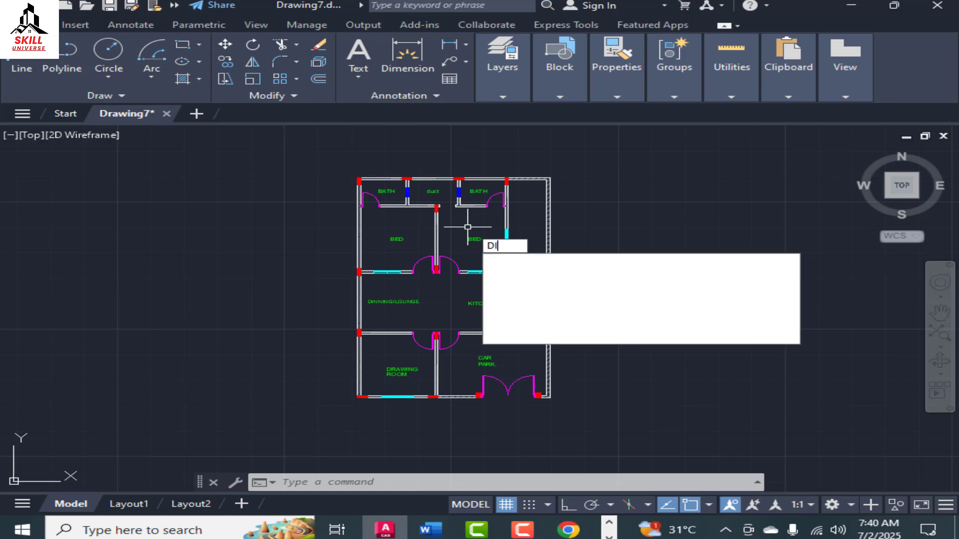
key(BackSpace)
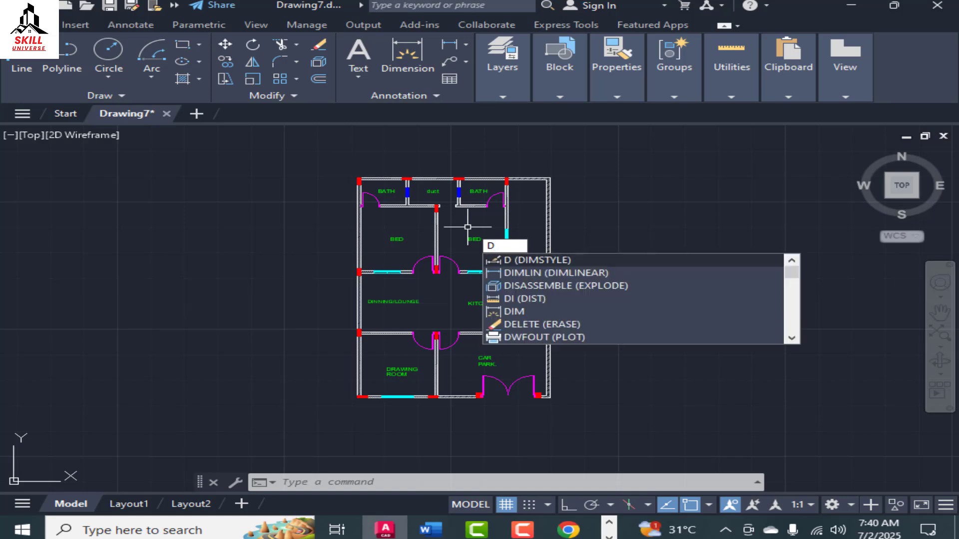
text(LI)
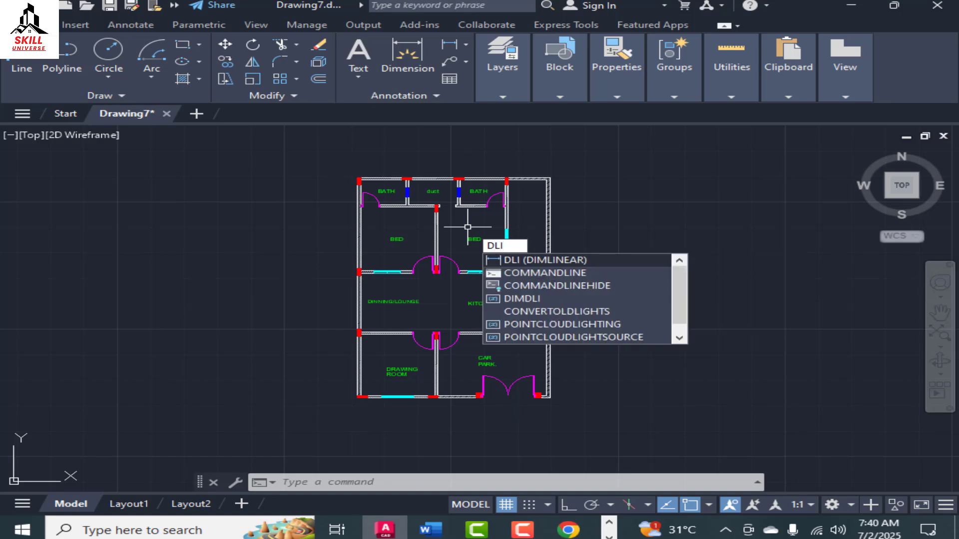
key(Return)
scroll(449, 190, up, 3)
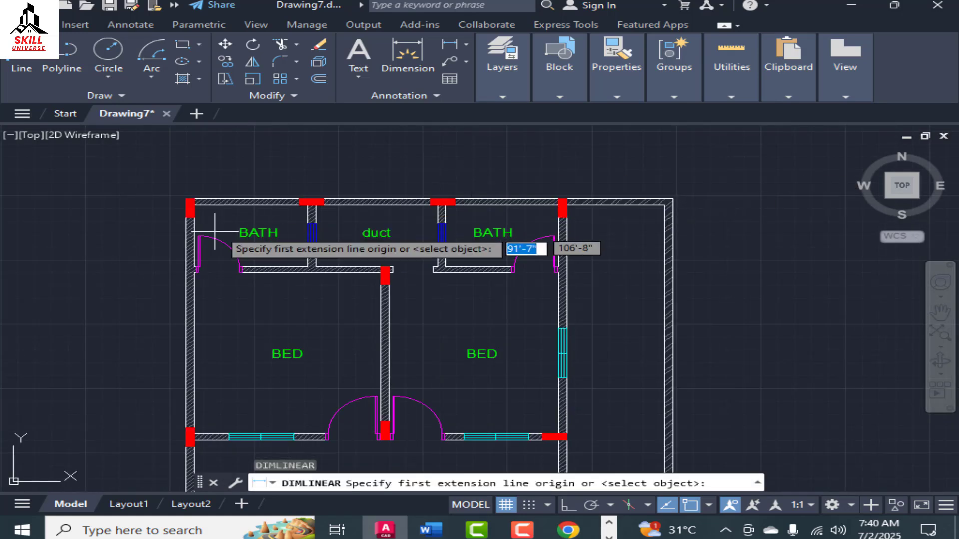
scroll(191, 219, up, 2)
click(189, 220)
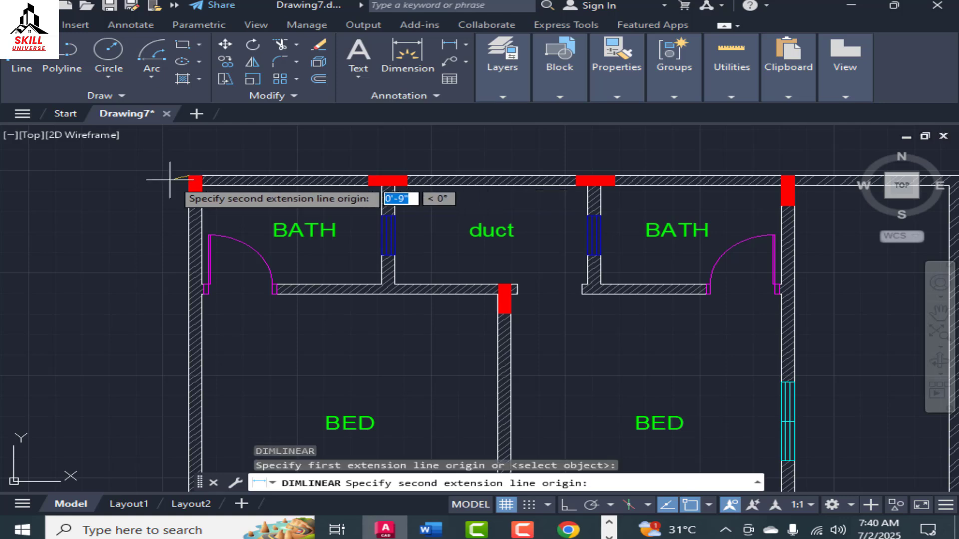
scroll(552, 171, down, 3)
scroll(417, 170, up, 4)
click(364, 178)
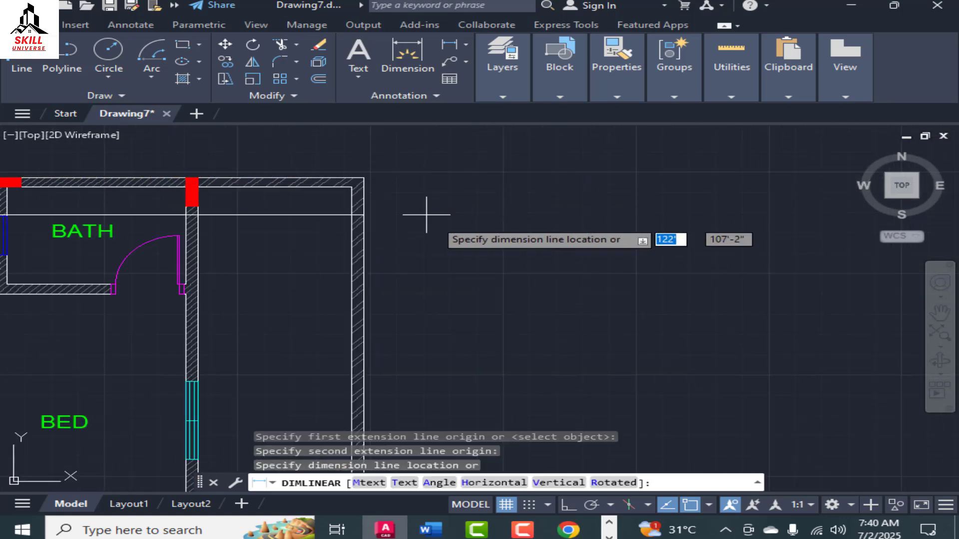
scroll(429, 212, down, 3)
click(349, 176)
Examine the text size and number format of the overall dimension above the top wall.
scroll(483, 203, up, 6)
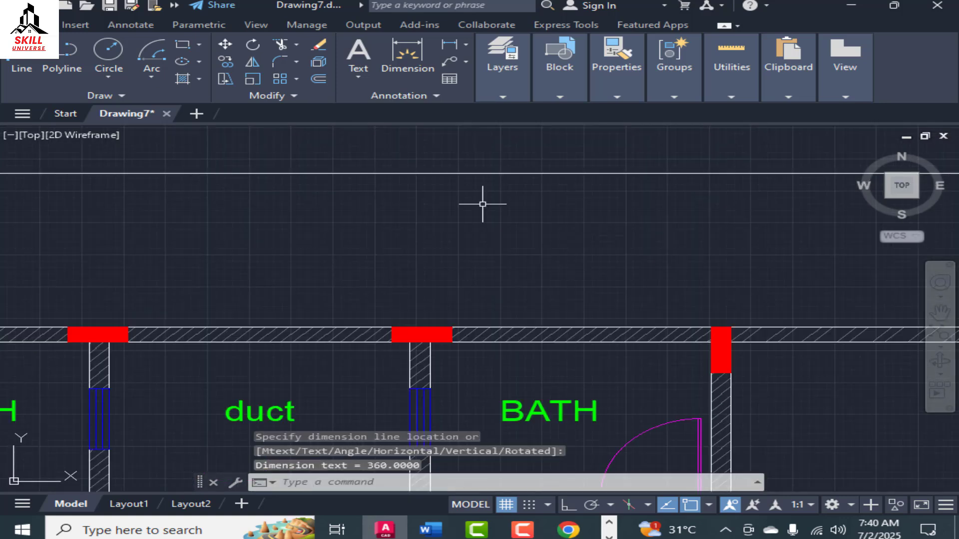
scroll(483, 203, down, 4)
scroll(537, 246, up, 5)
scroll(530, 227, up, 5)
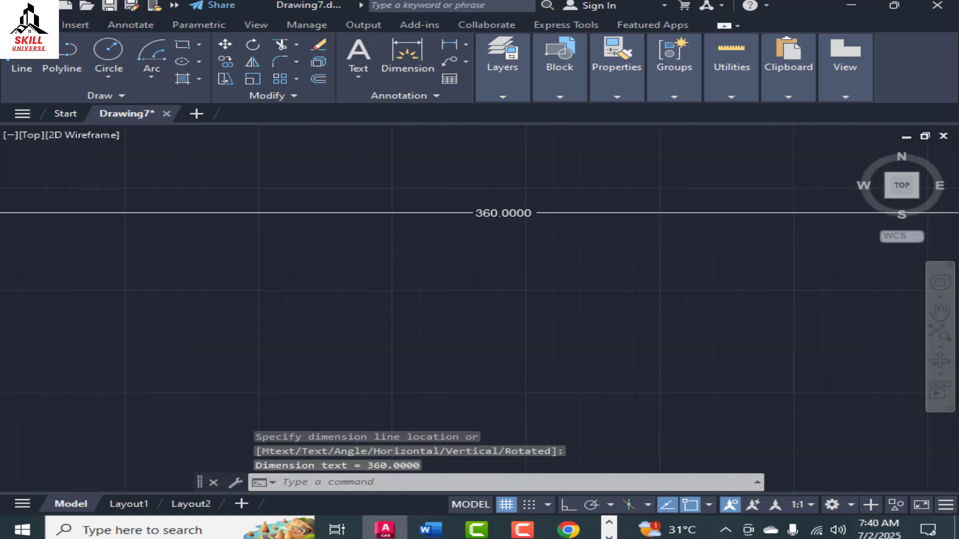
scroll(519, 231, down, 5)
scroll(517, 229, up, 5)
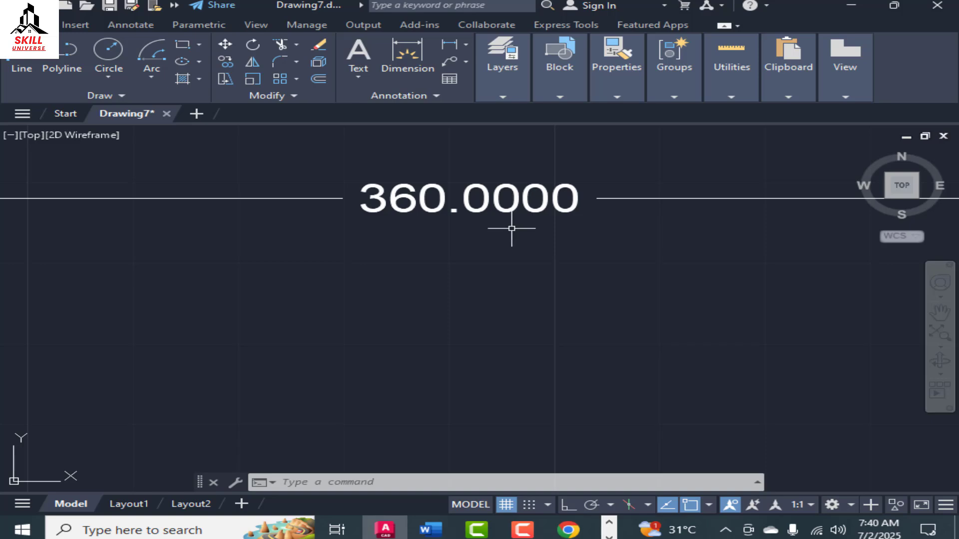
scroll(463, 228, down, 3)
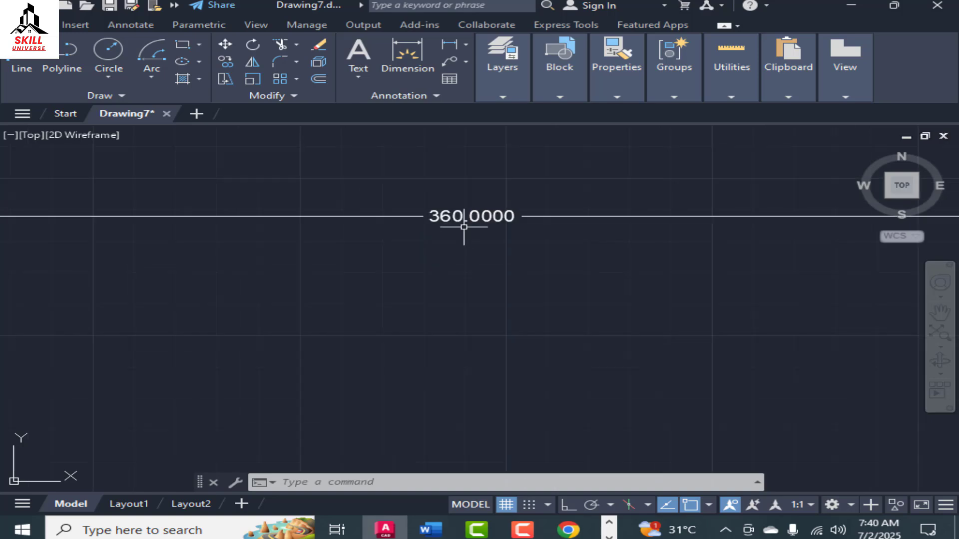
scroll(470, 230, down, 6)
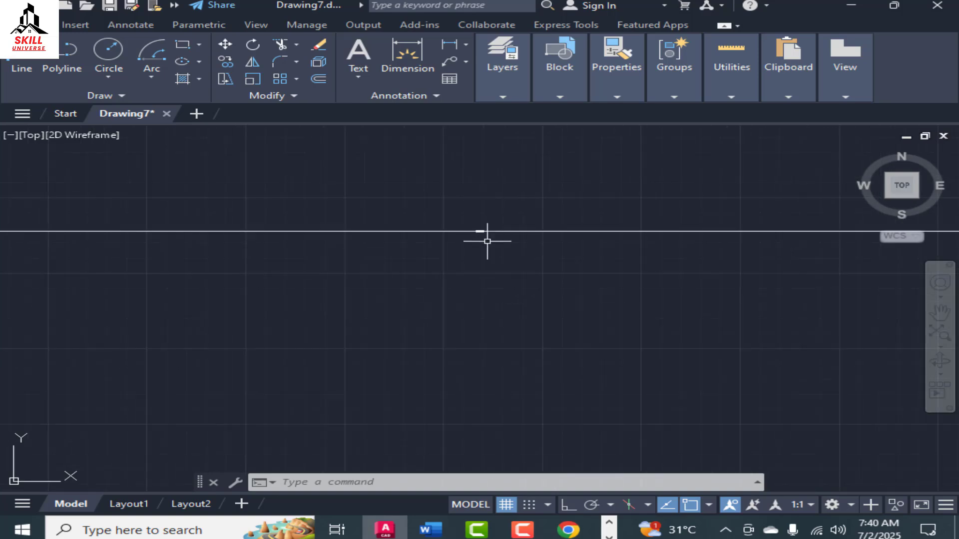
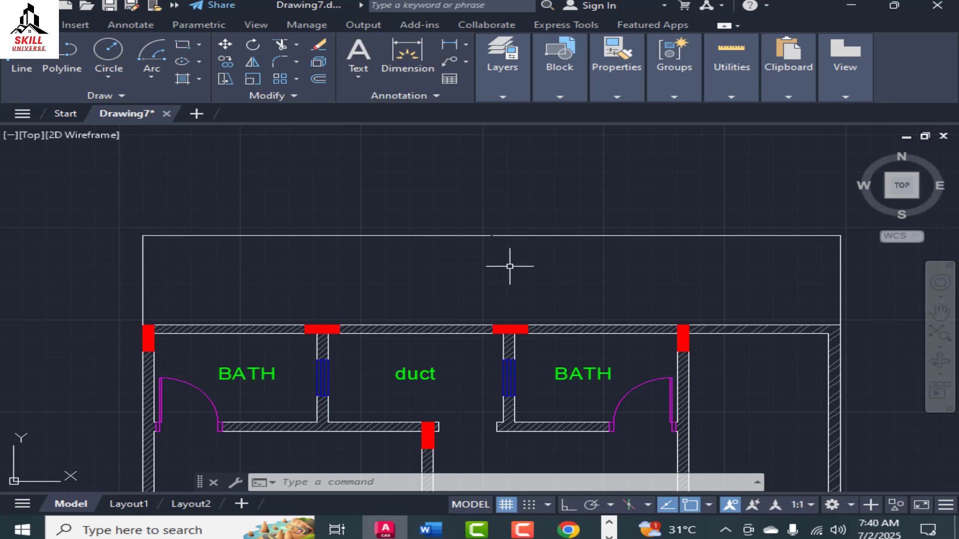
Modify the Standard dimension style to use a baseline spacing of 6" and suppress Dim line 2.
text(D)
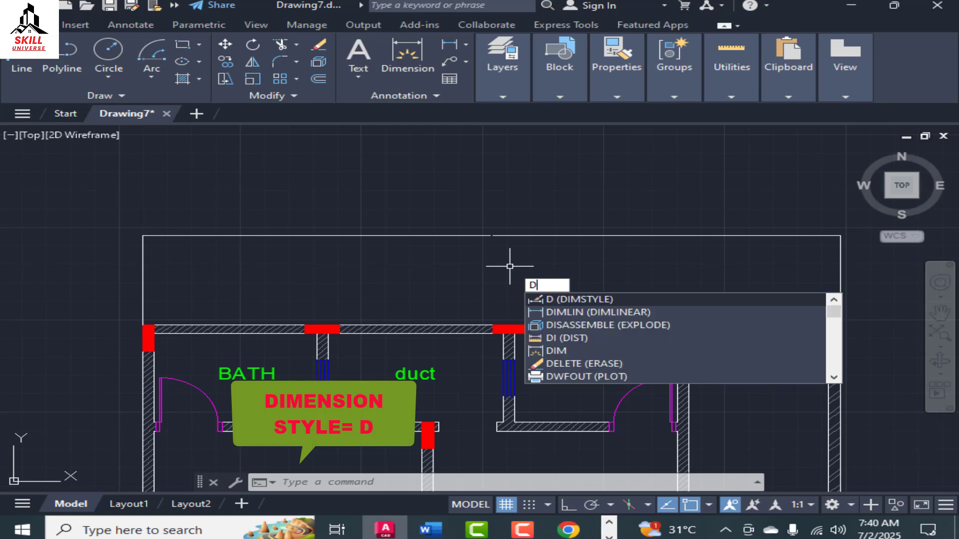
key(Return)
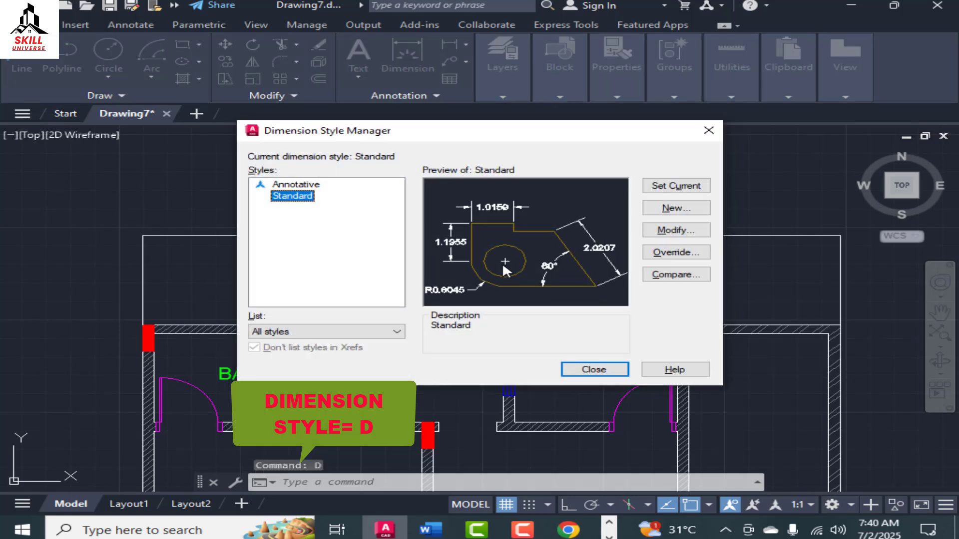
click(682, 231)
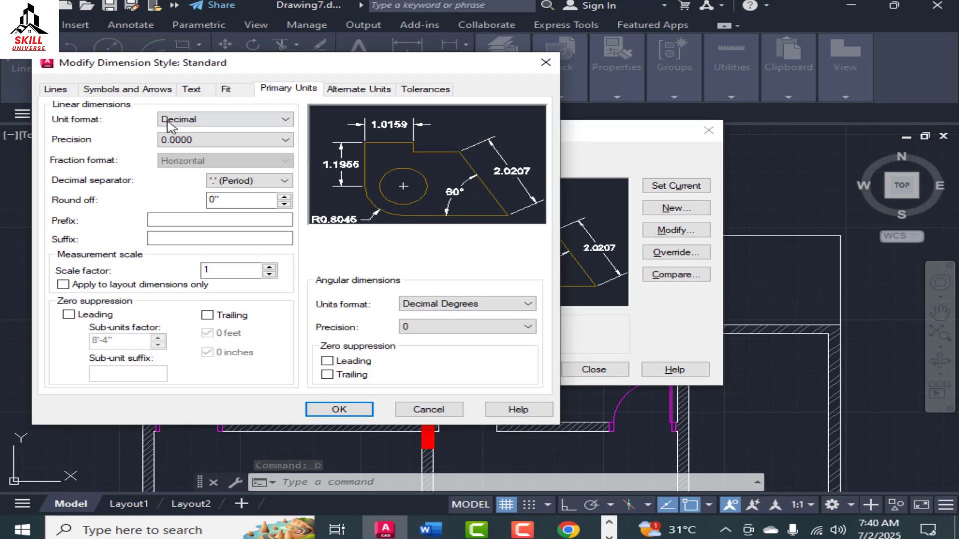
click(67, 91)
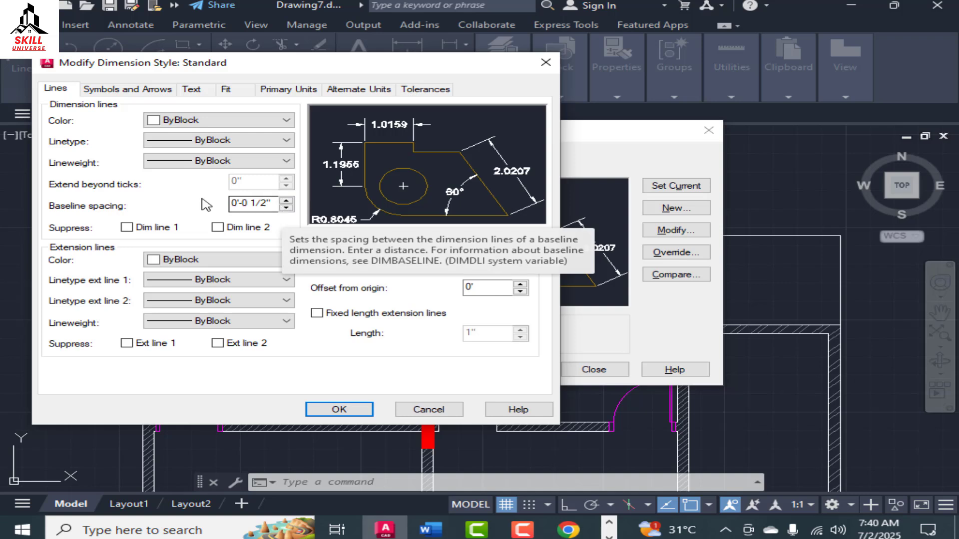
drag(276, 203, 195, 199)
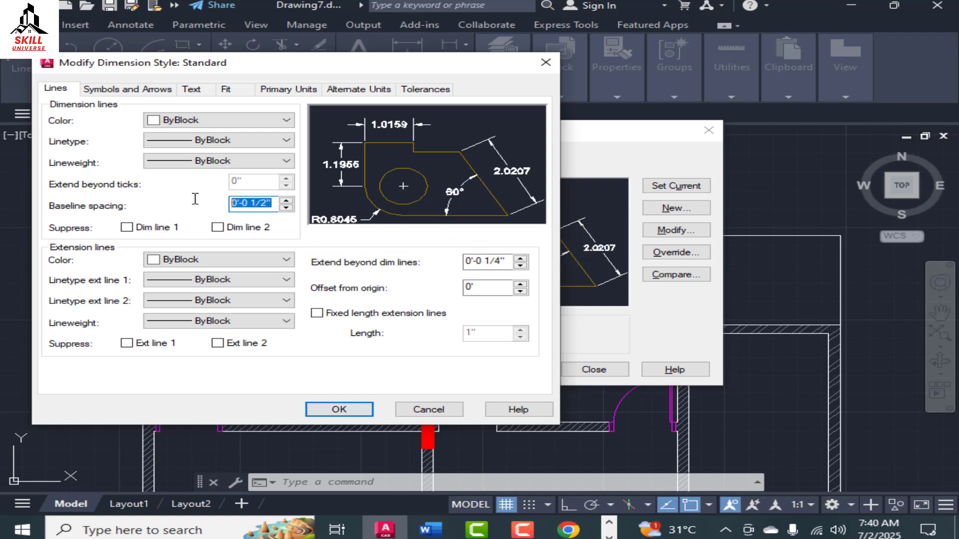
click(265, 228)
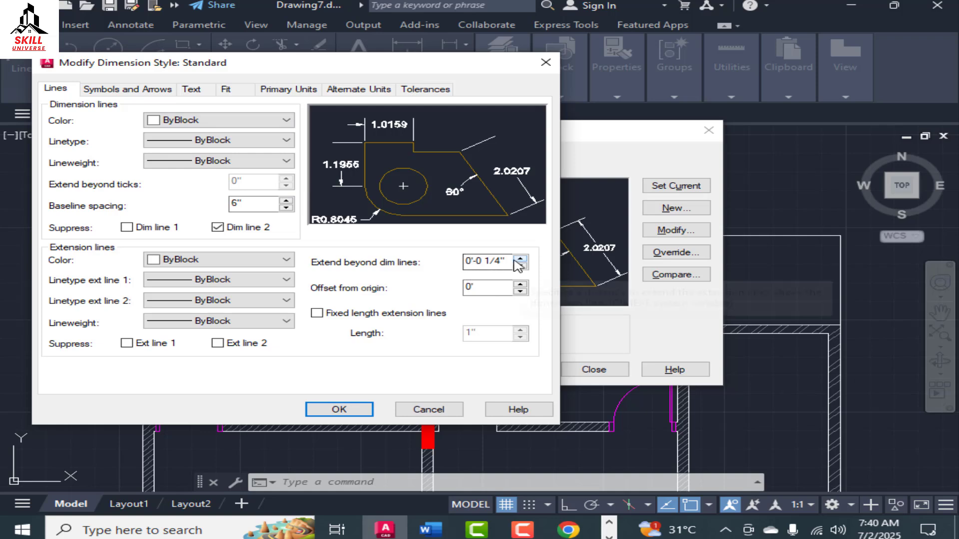
Set the distance that extension lines extend beyond the dimension lines to 6".
drag(478, 263, 435, 259)
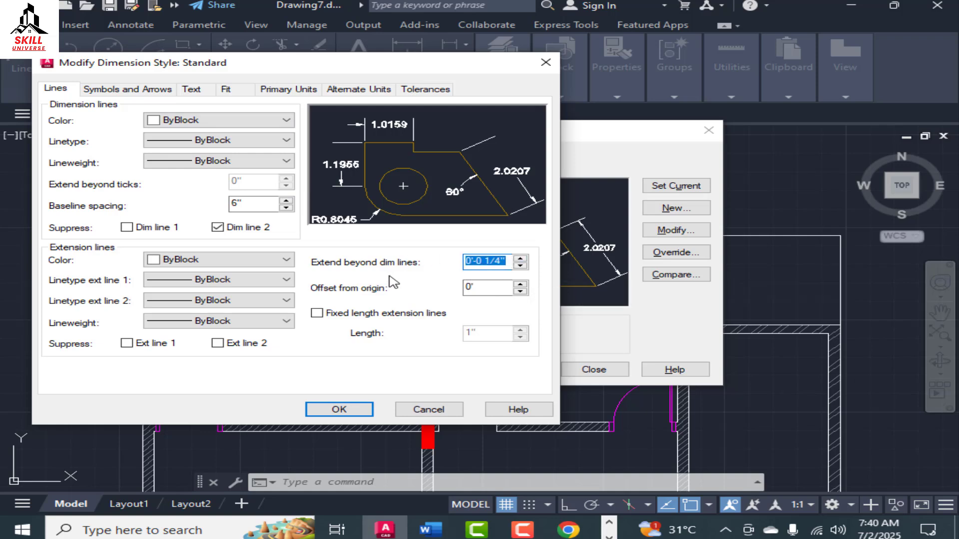
text(6)
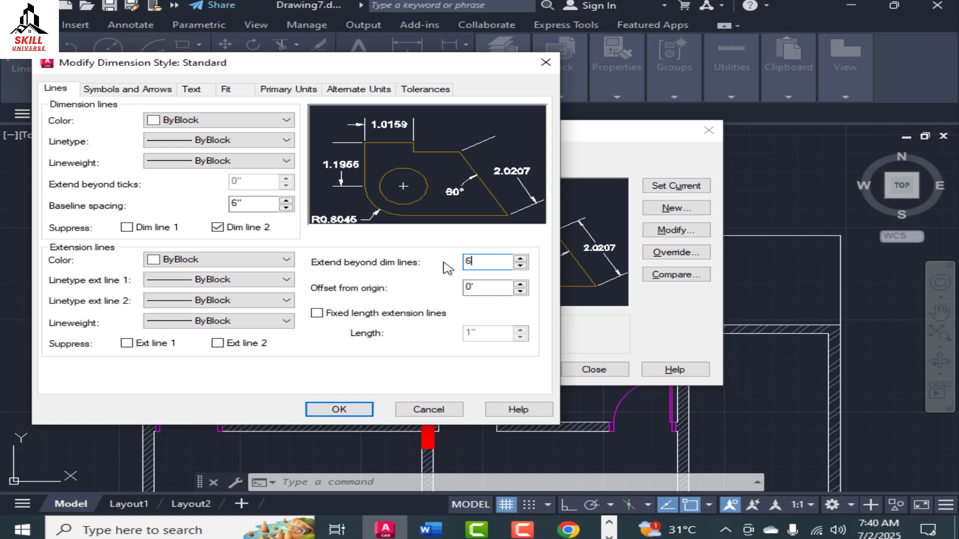
click(487, 286)
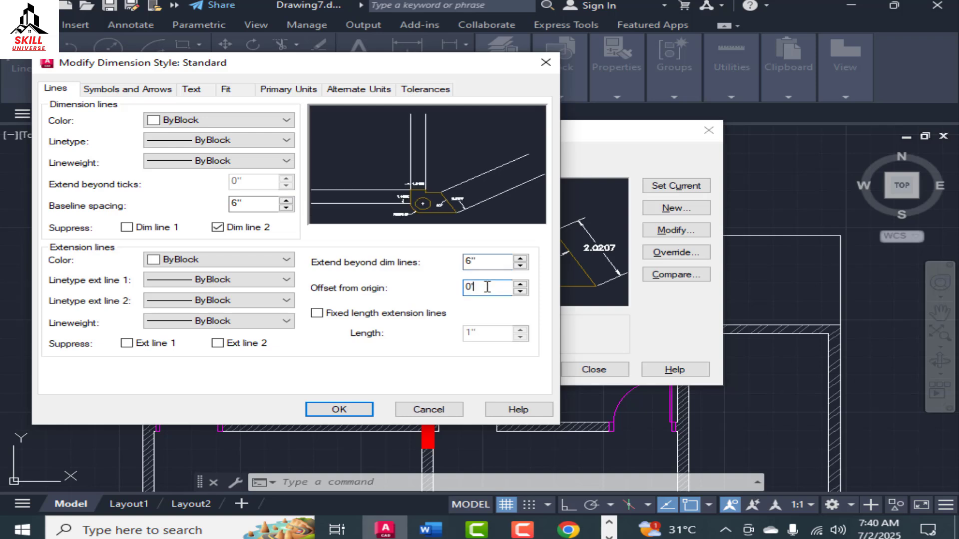
click(493, 263)
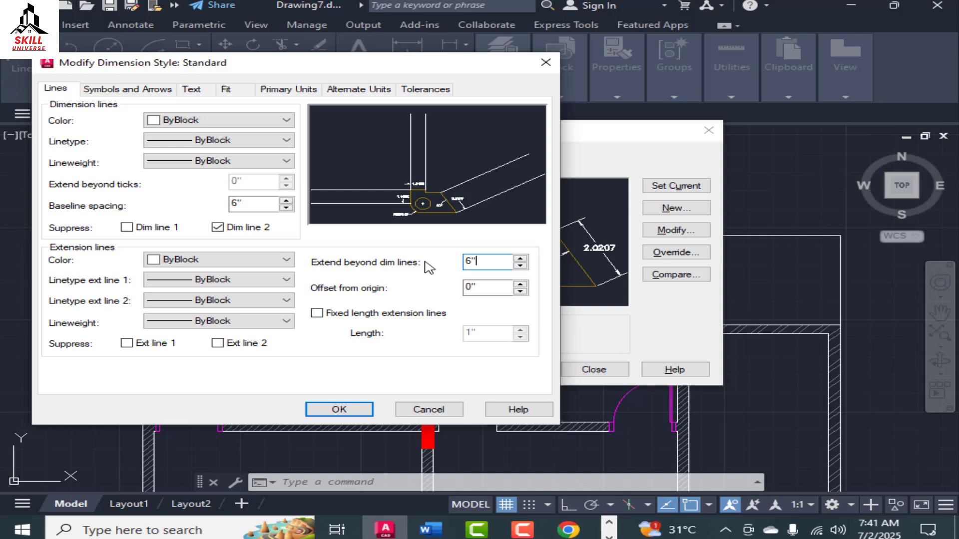
Set the second and leader arrowheads to Architectural tick and the arrow size to 6".
click(143, 90)
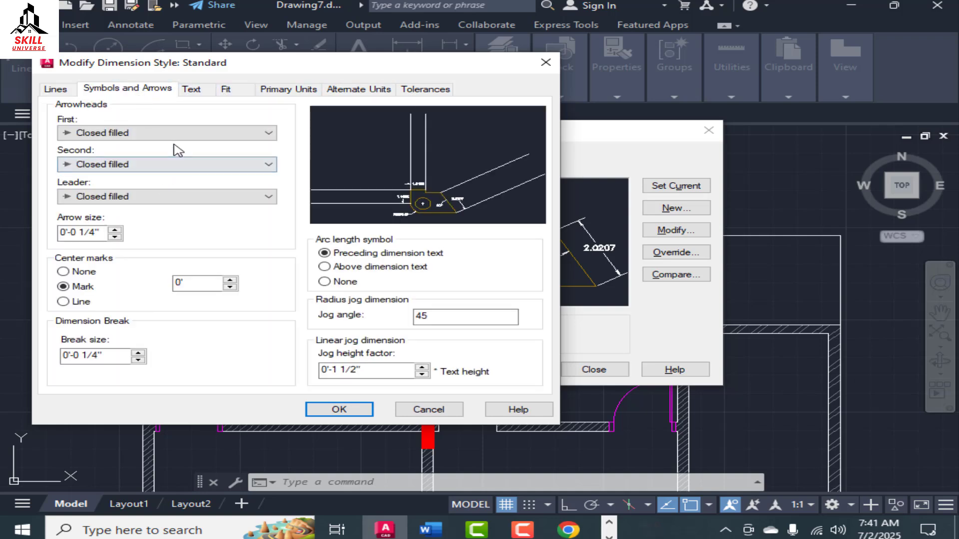
click(167, 167)
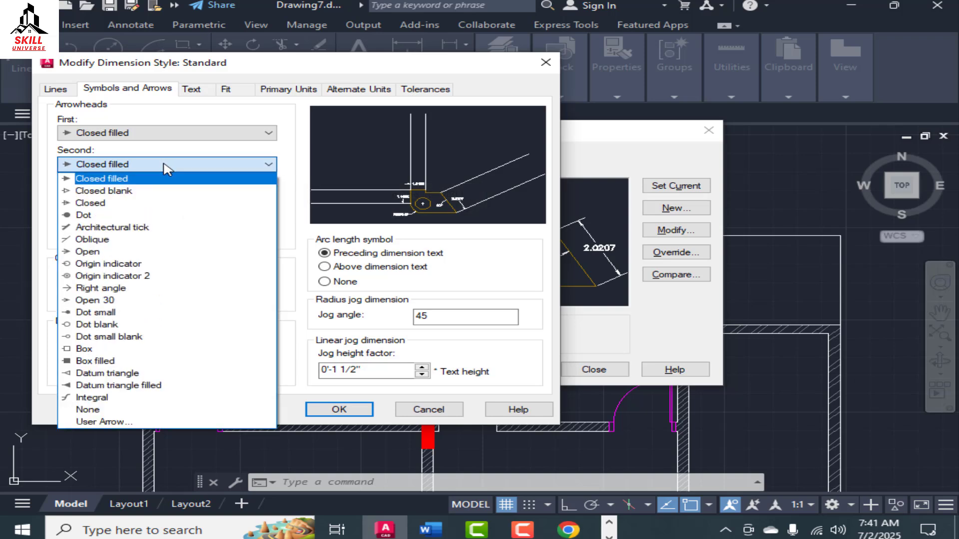
click(124, 229)
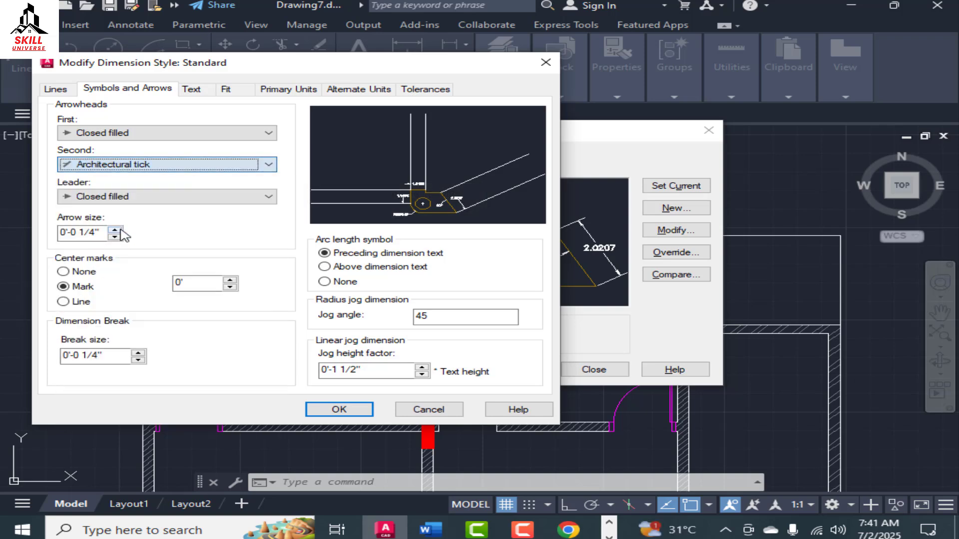
click(145, 197)
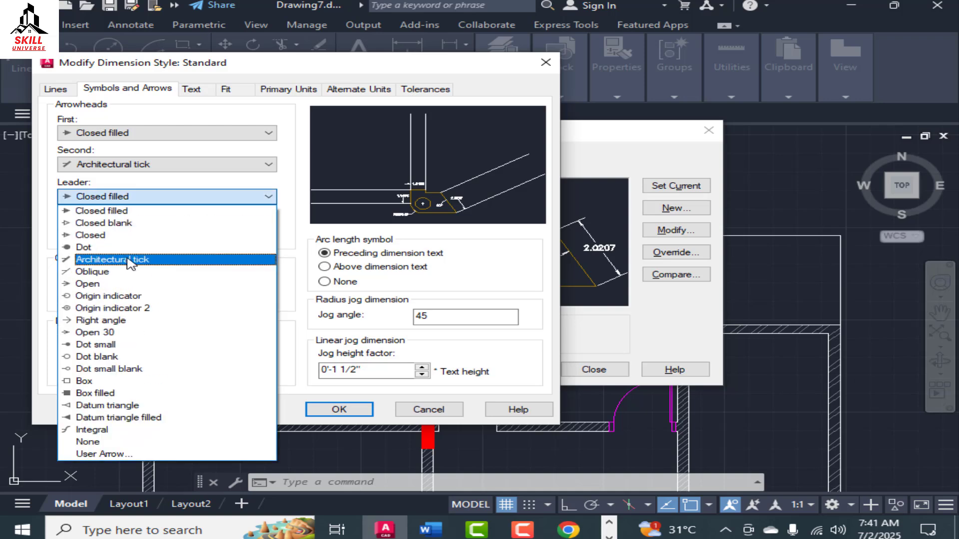
click(130, 259)
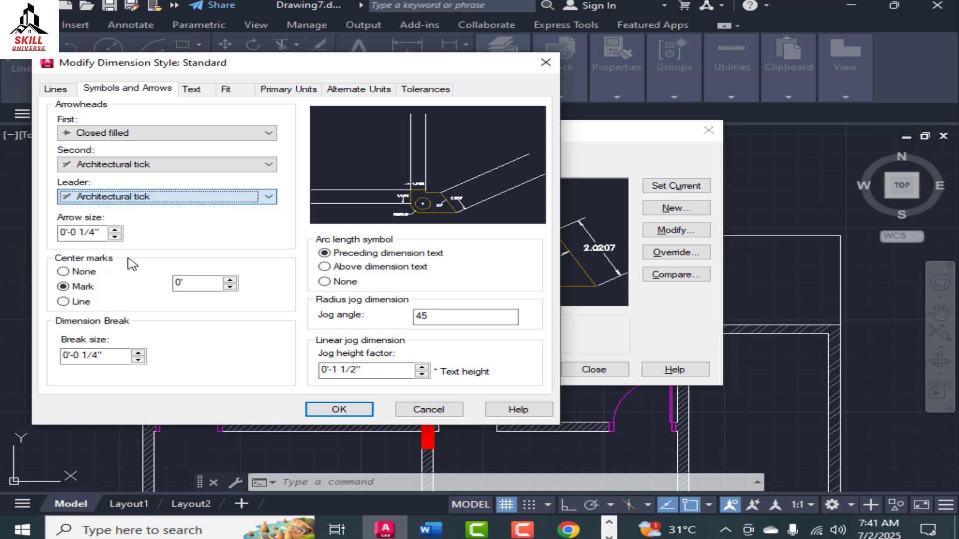
drag(100, 232, 2, 222)
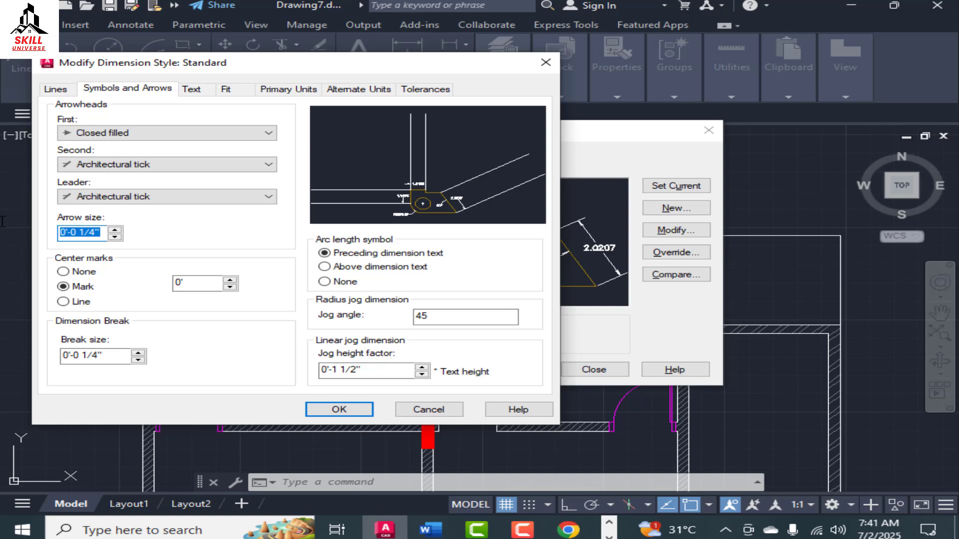
text(6")
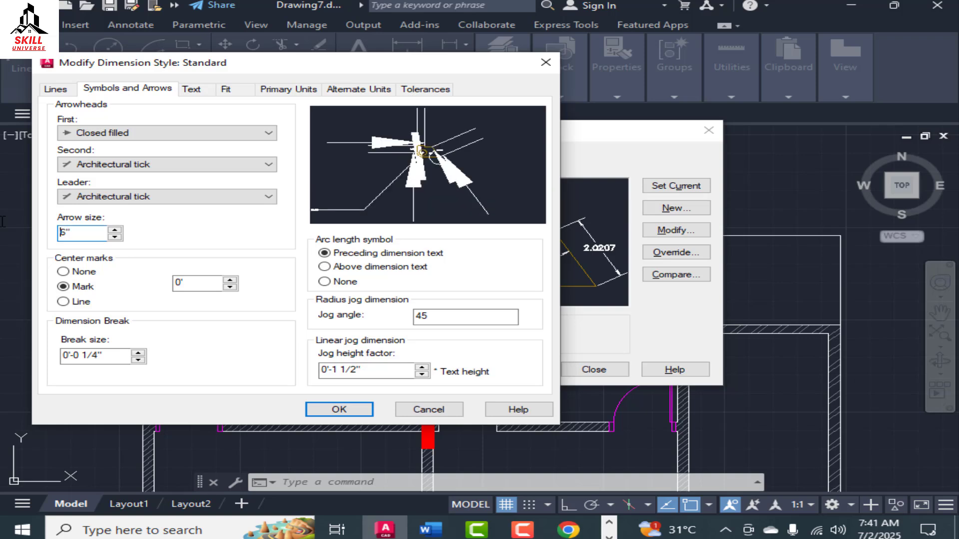
Set the dimension style's text height to 8".
click(192, 92)
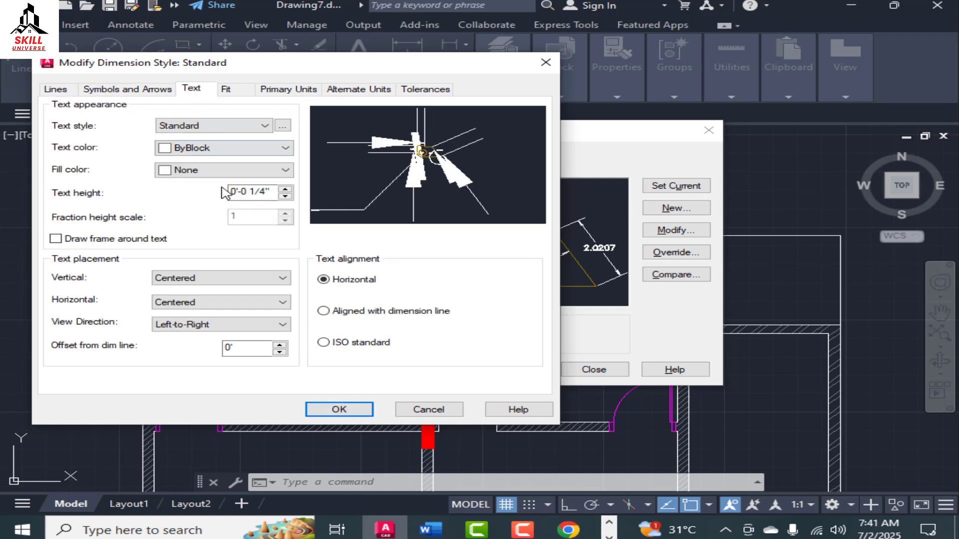
drag(276, 194, 181, 192)
text(8")
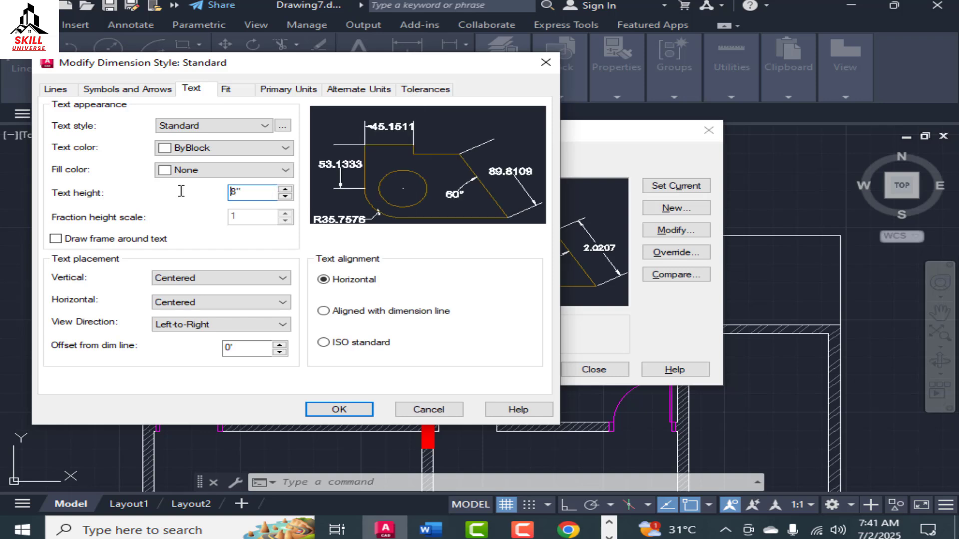
Set the Standard text style's height to 10" and its font to Arial Baltic.
click(265, 126)
click(289, 126)
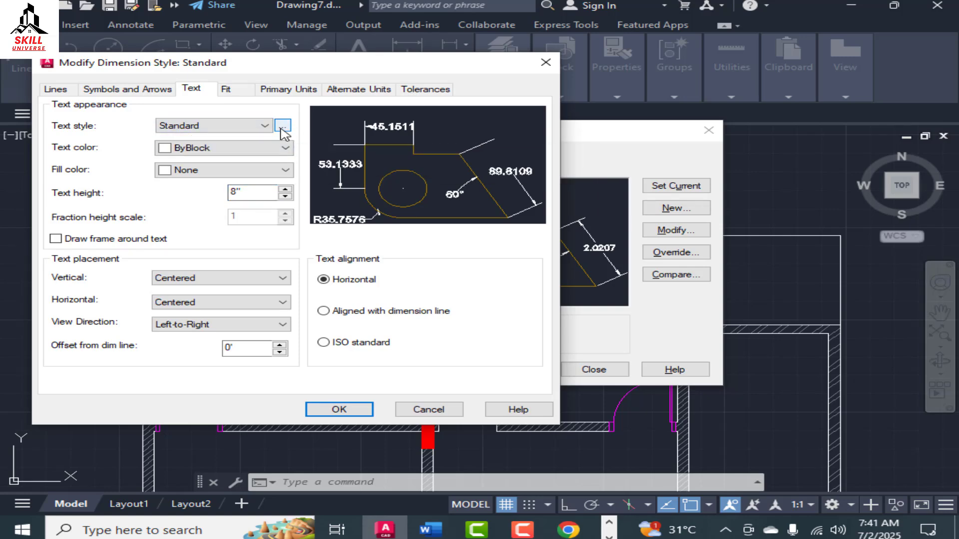
click(282, 126)
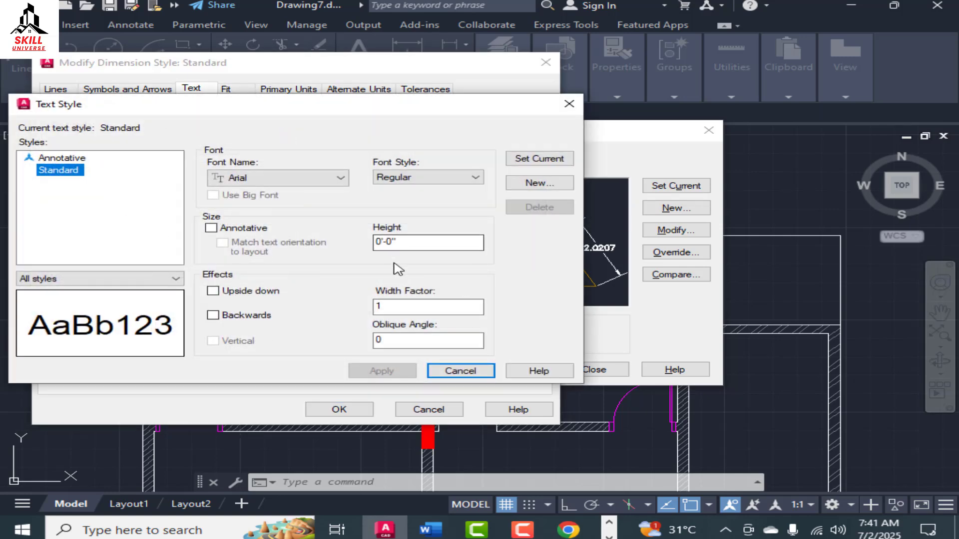
double_click(379, 242)
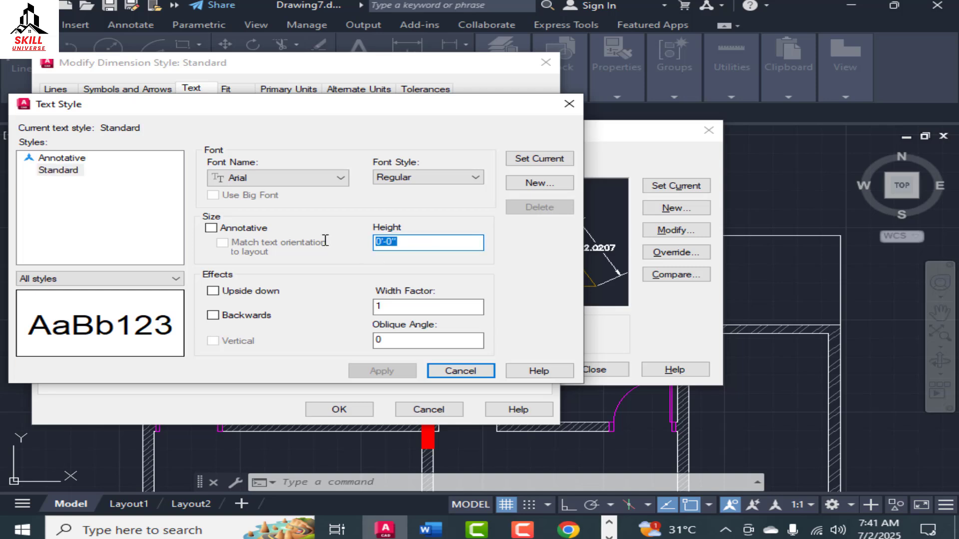
text(8)
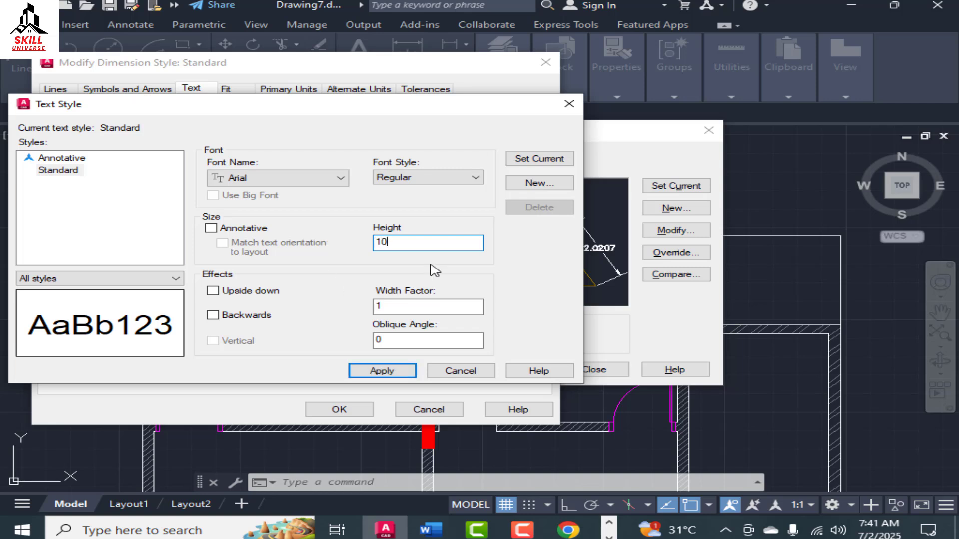
click(341, 177)
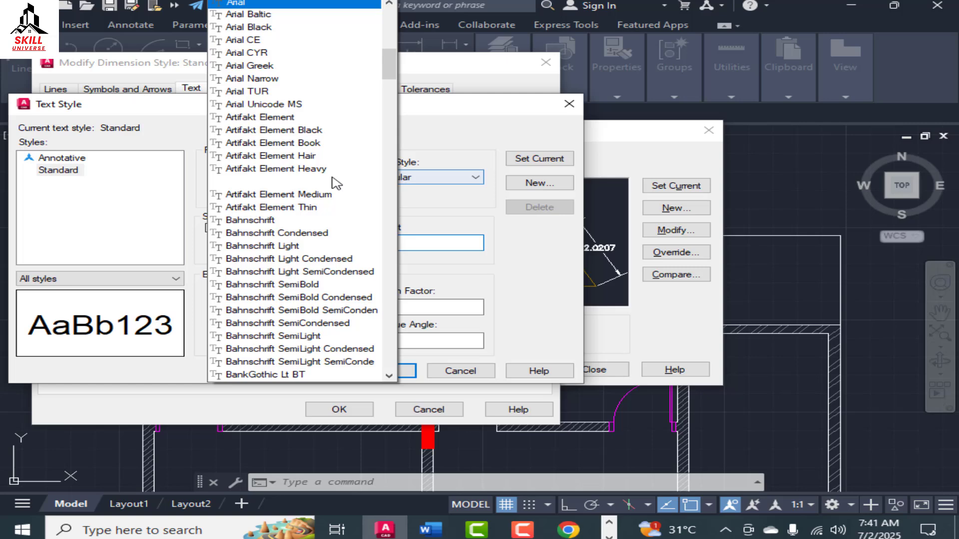
click(255, 16)
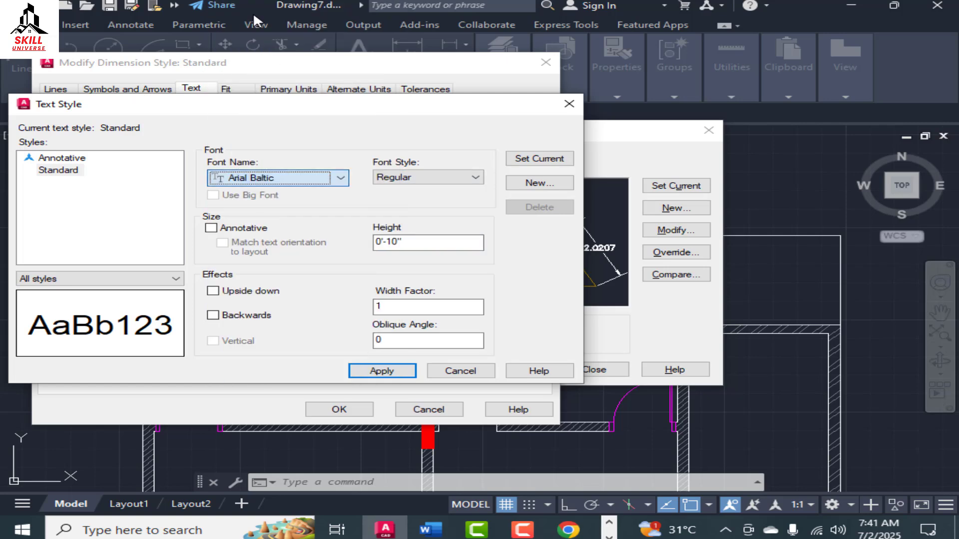
click(400, 371)
click(438, 372)
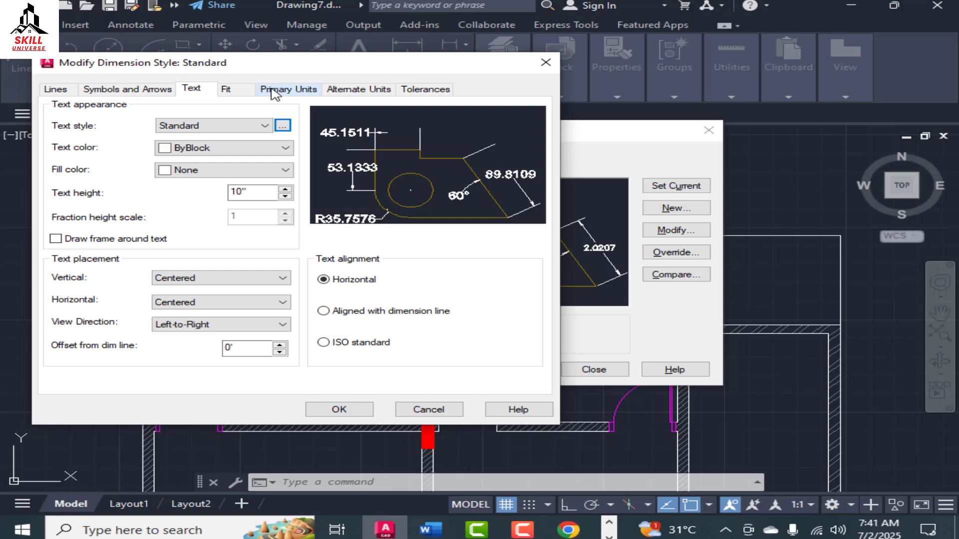
Set the linear dimension unit format to Architectural and make Standard the current dimension style.
click(242, 90)
click(287, 90)
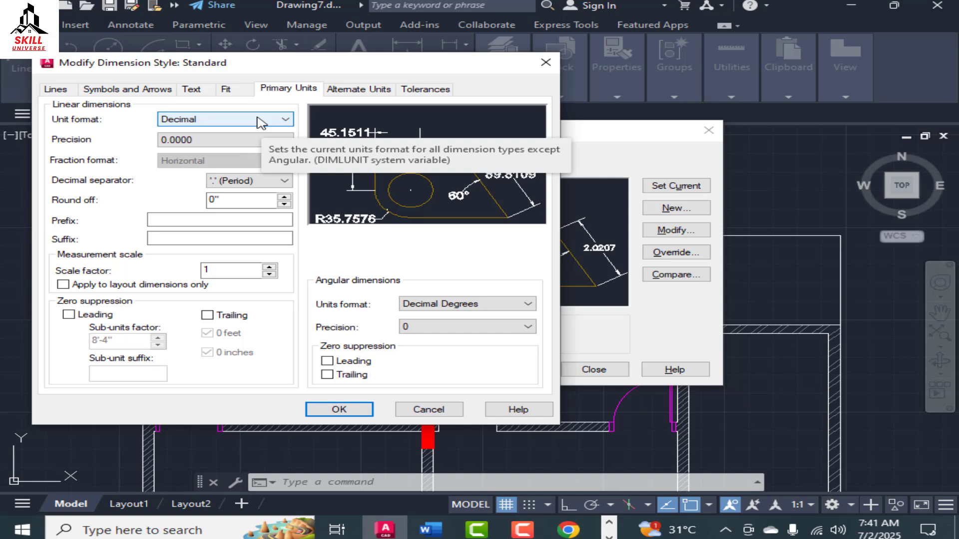
click(260, 120)
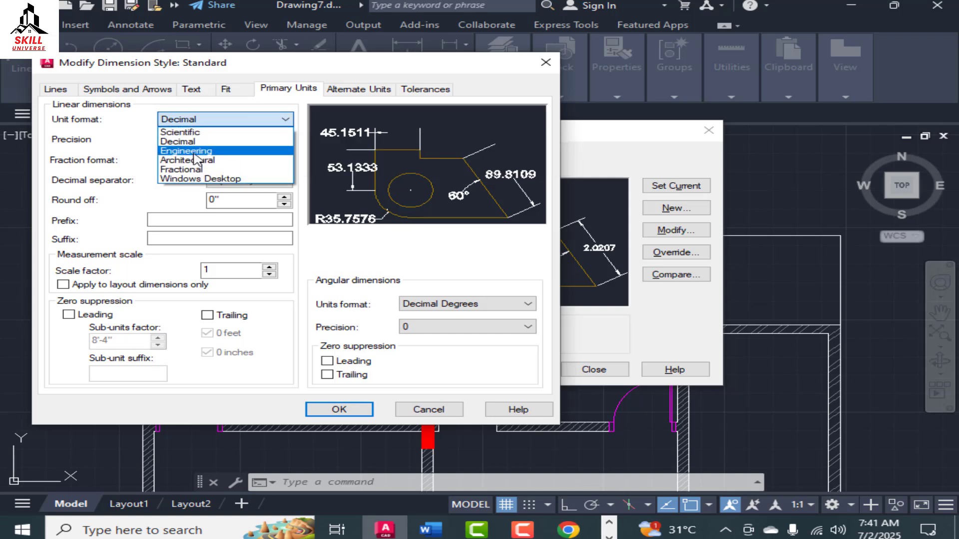
key(Escape)
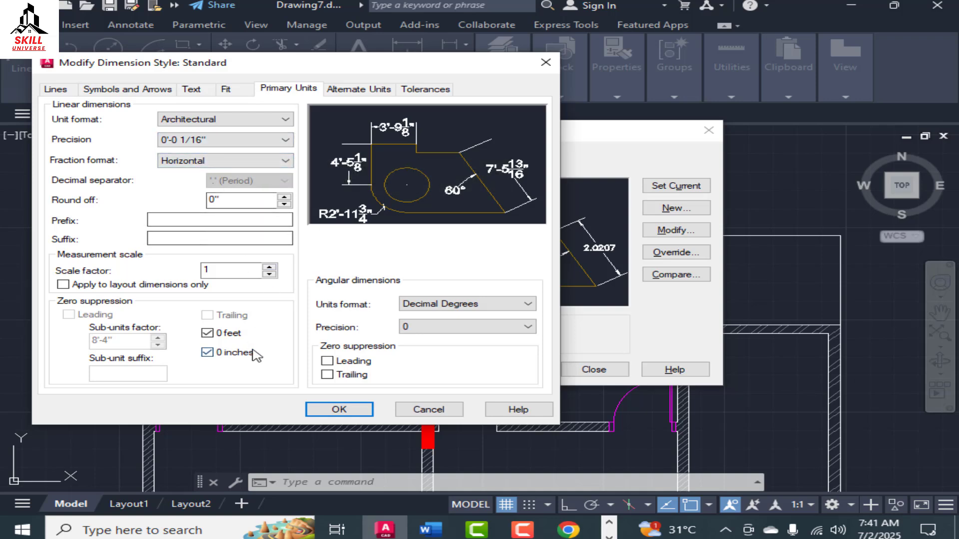
click(364, 410)
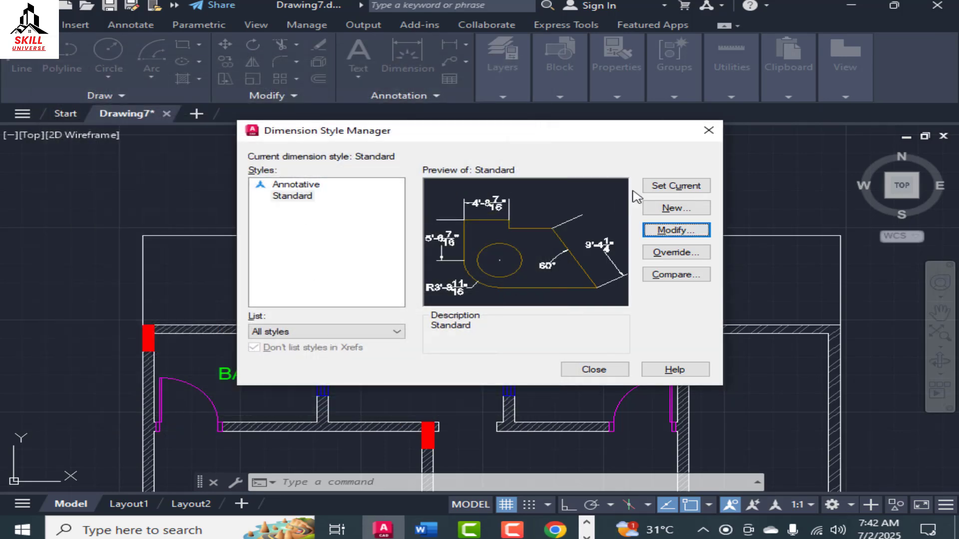
click(696, 186)
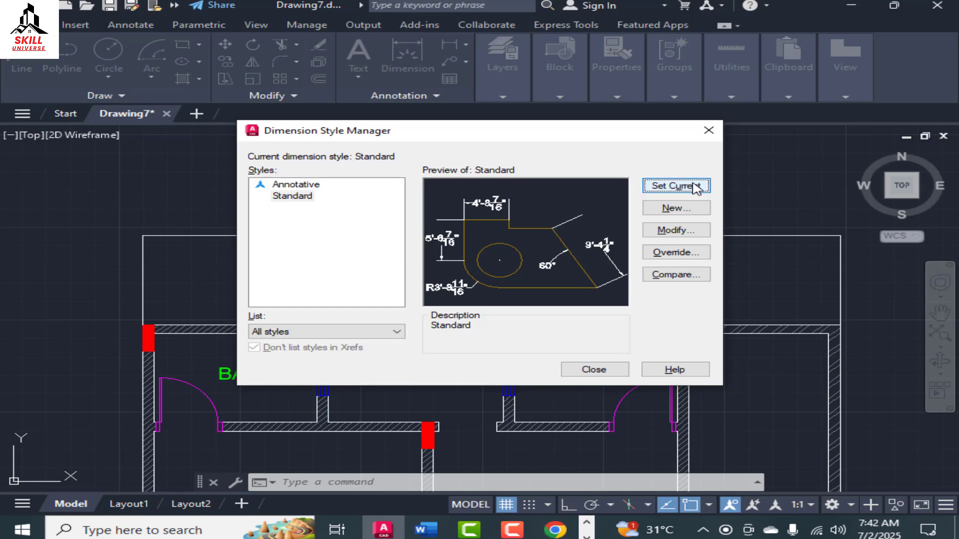
click(594, 370)
Examine the text, arrowheads and lines of the overall width dimension above the floor plan.
scroll(449, 220, down, 3)
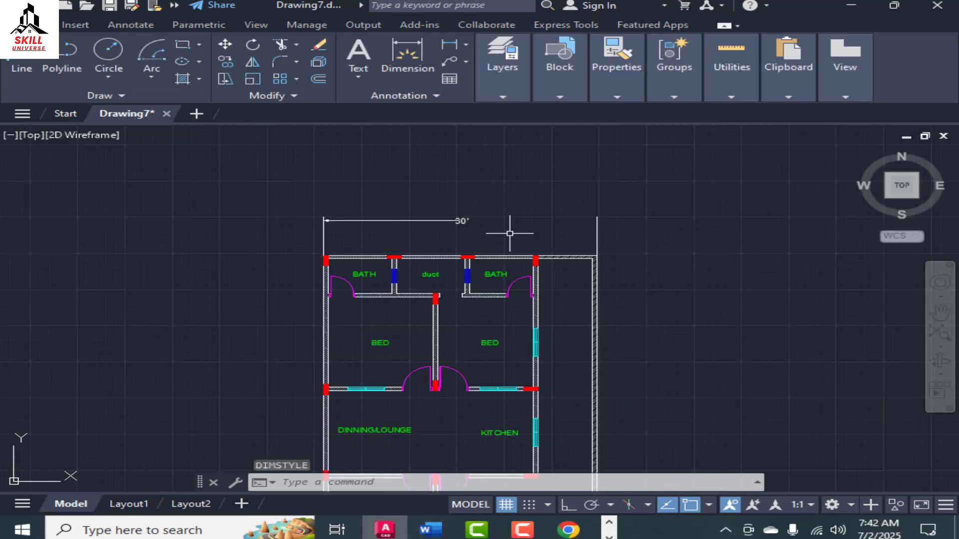
scroll(509, 233, up, 5)
scroll(482, 208, down, 6)
scroll(500, 210, up, 8)
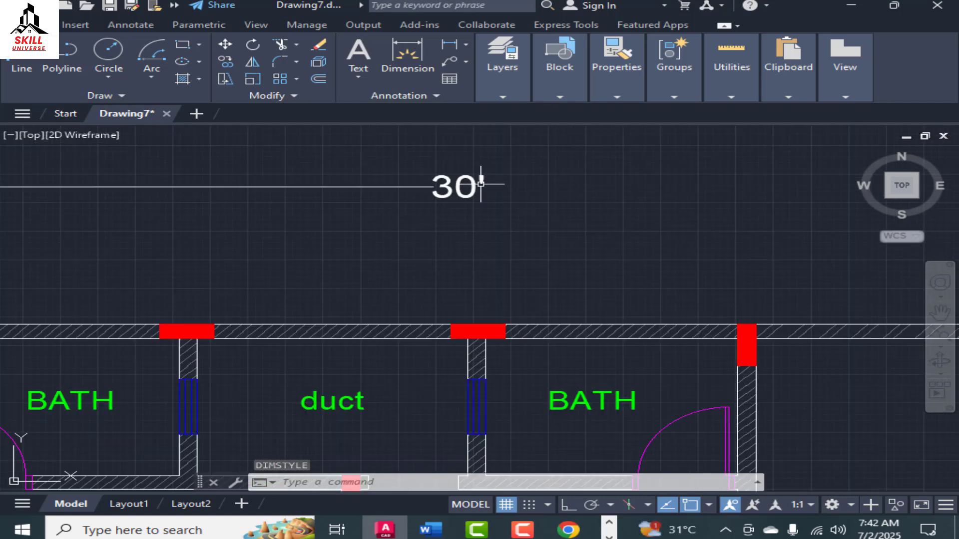
click(402, 188)
scroll(404, 199, down, 4)
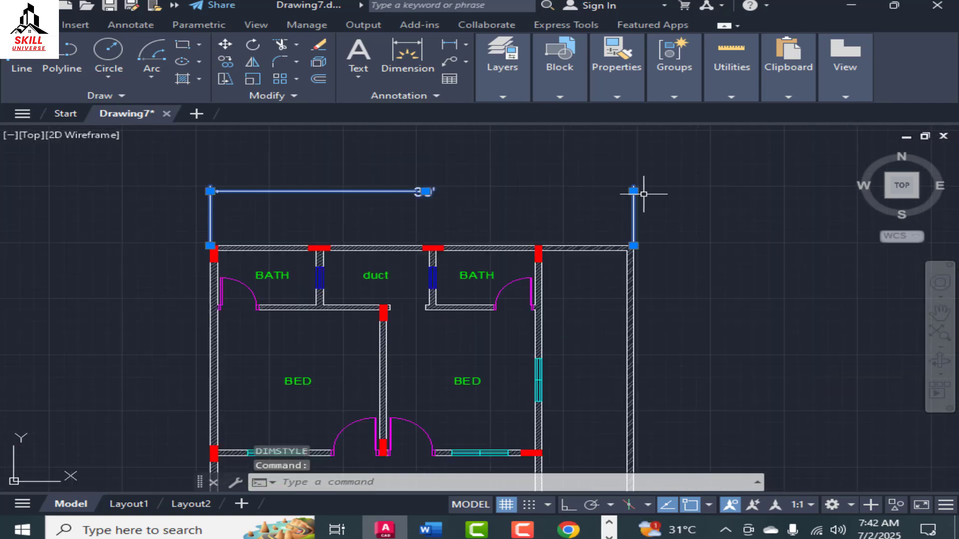
key(Escape)
scroll(337, 200, up, 2)
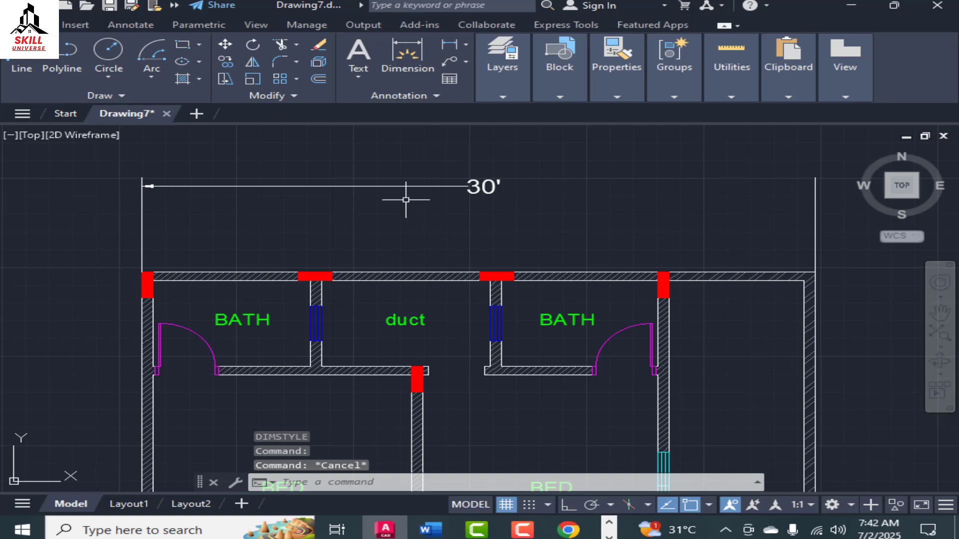
scroll(325, 193, up, 1)
scroll(348, 211, down, 3)
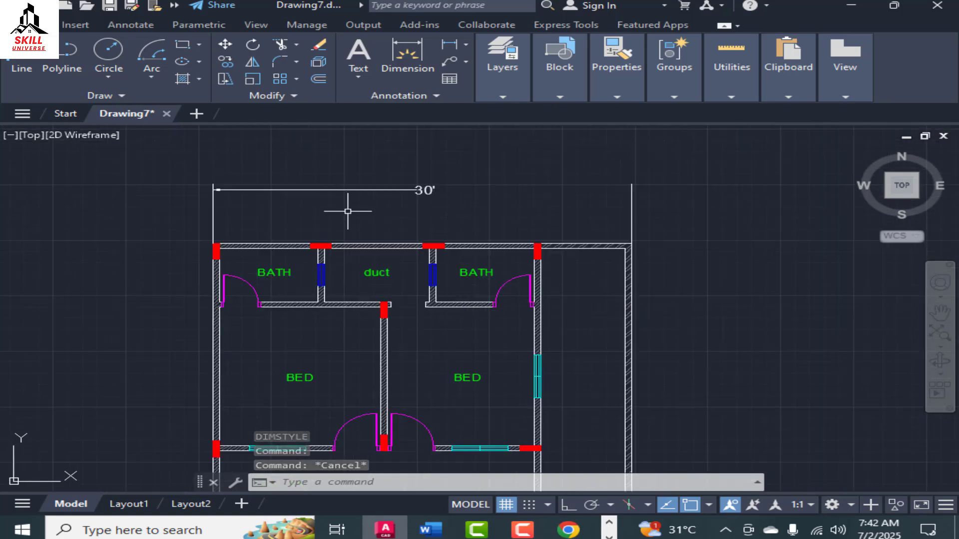
Set the Standard dimension style's first arrowhead to Architectural tick.
text(D)
key(Return)
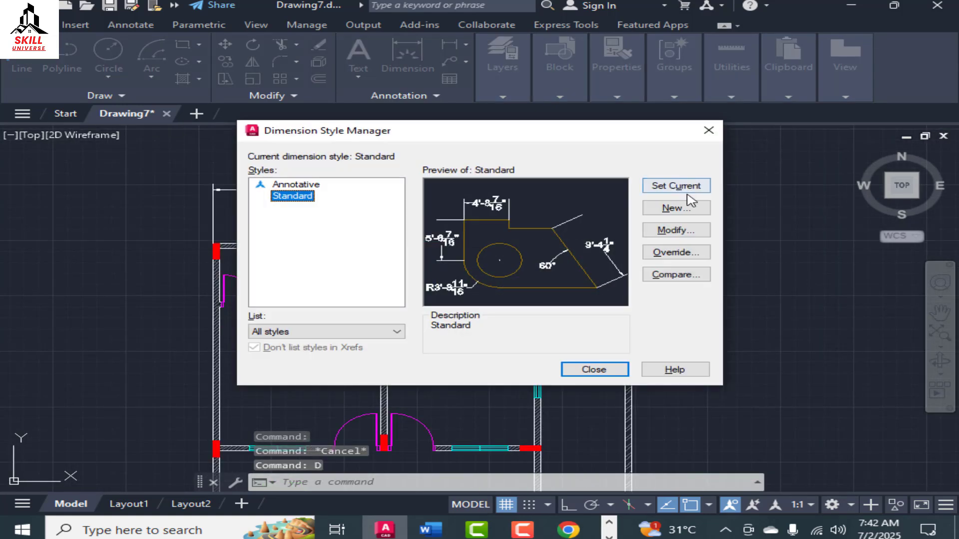
click(687, 231)
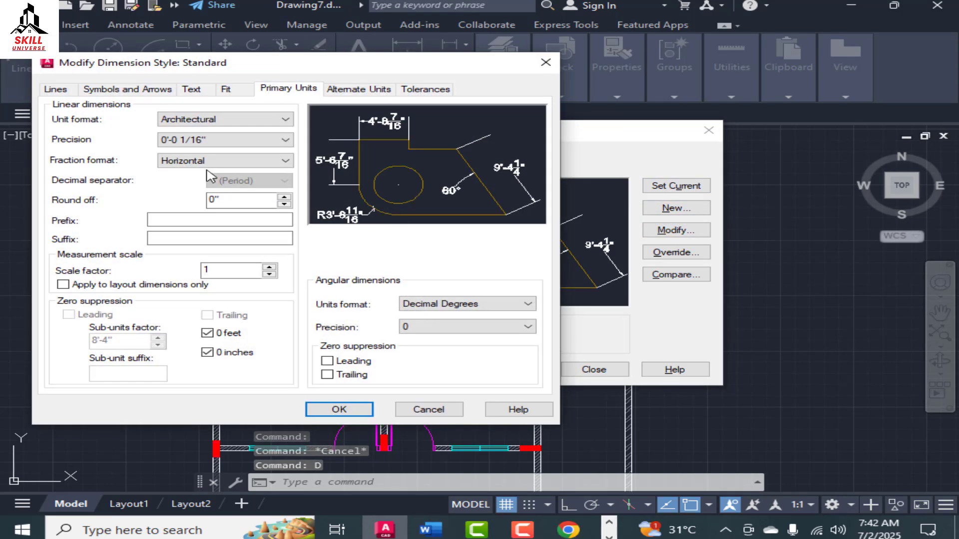
click(116, 90)
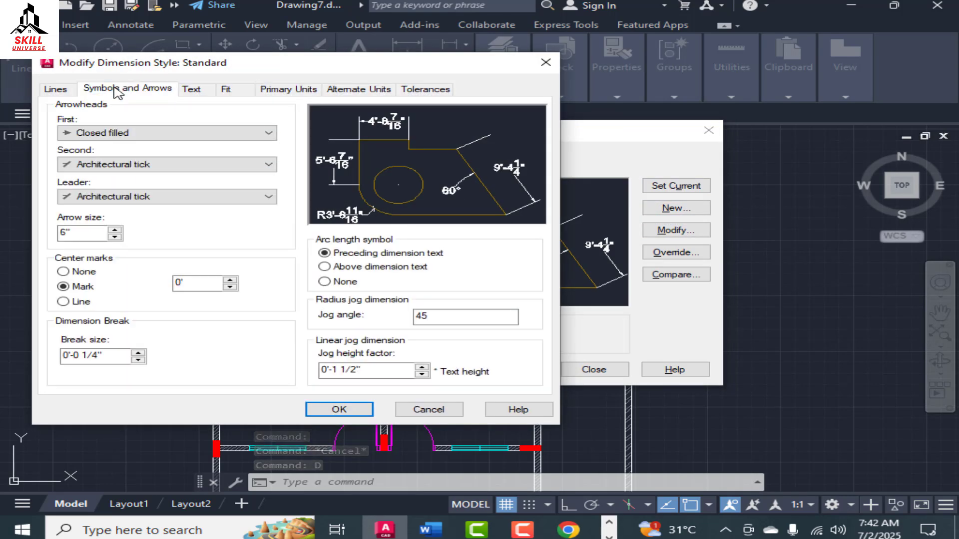
click(108, 135)
click(105, 197)
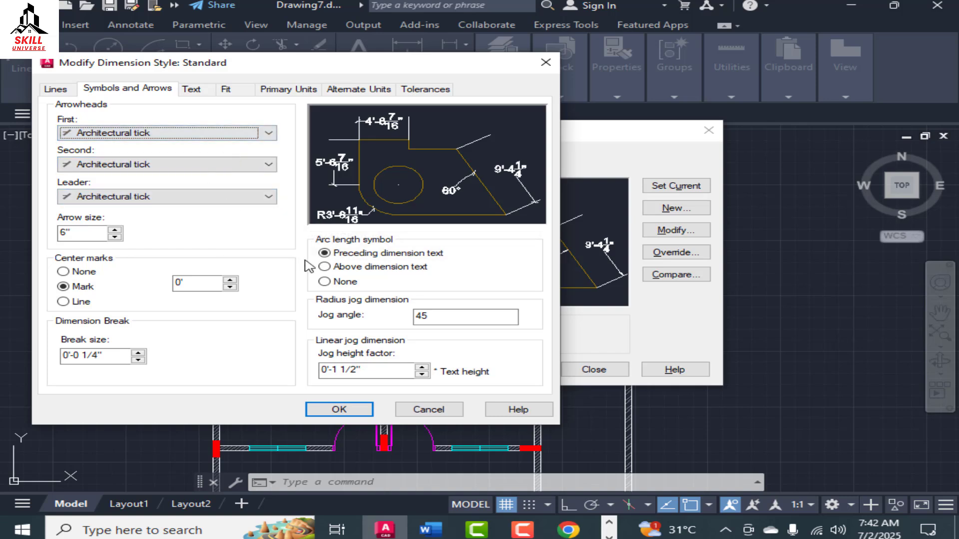
click(191, 91)
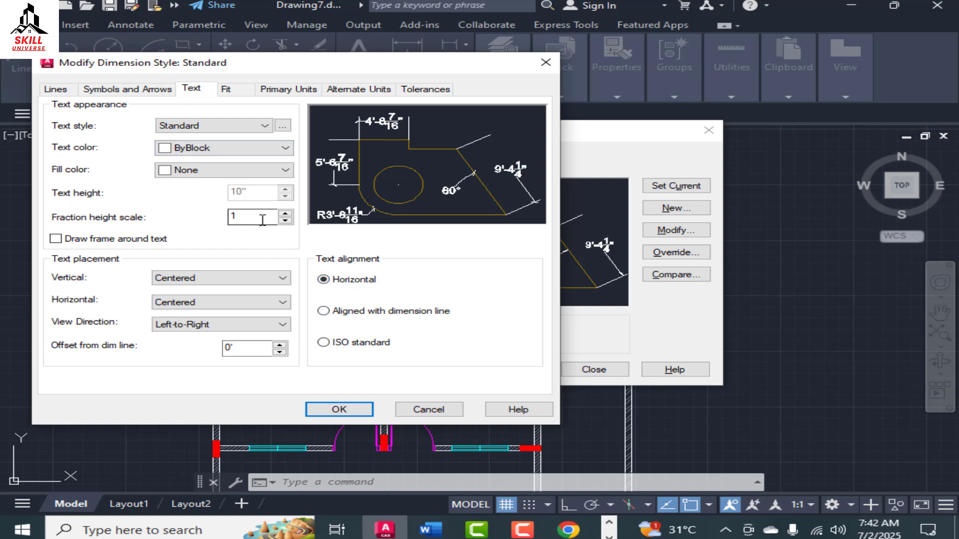
click(339, 410)
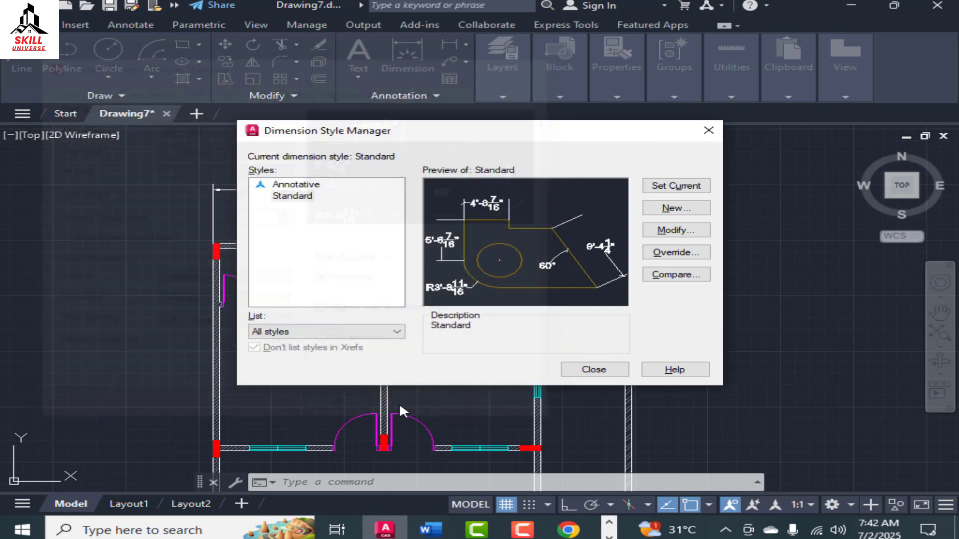
click(614, 370)
Delete the overall width dimension above the floor plan.
scroll(433, 218, up, 3)
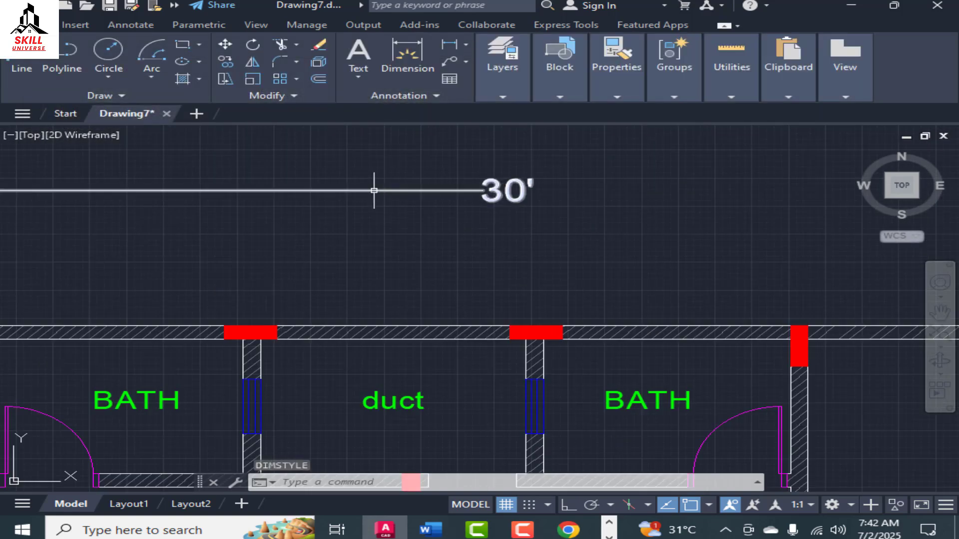
click(375, 192)
scroll(428, 207, down, 3)
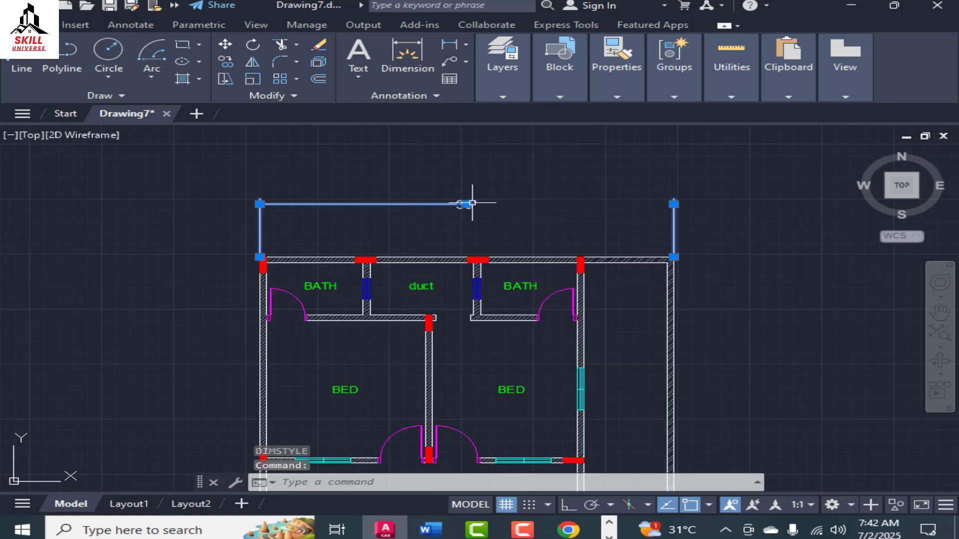
key(Delete)
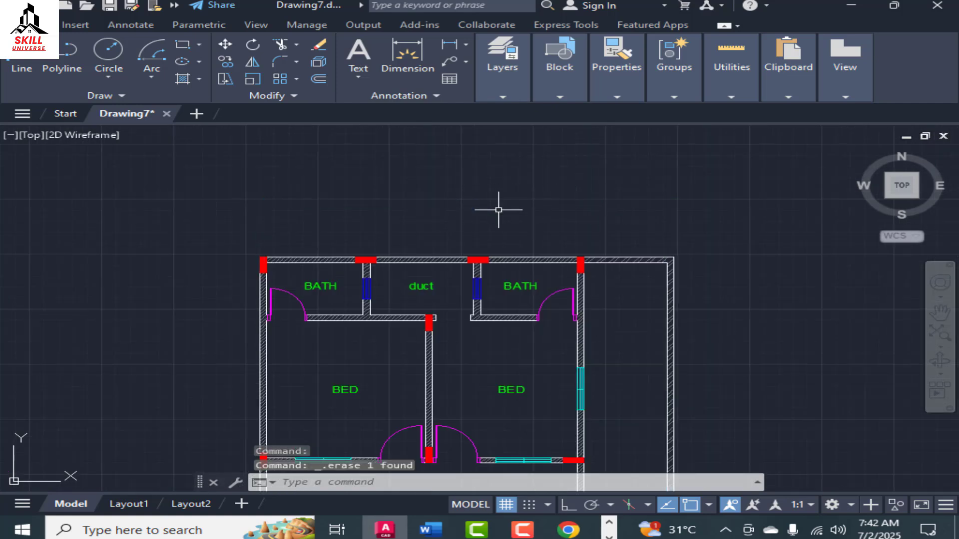
Add a linear dimension across the floor plan's full outer width, placed just above the upper wall.
text(DLI)
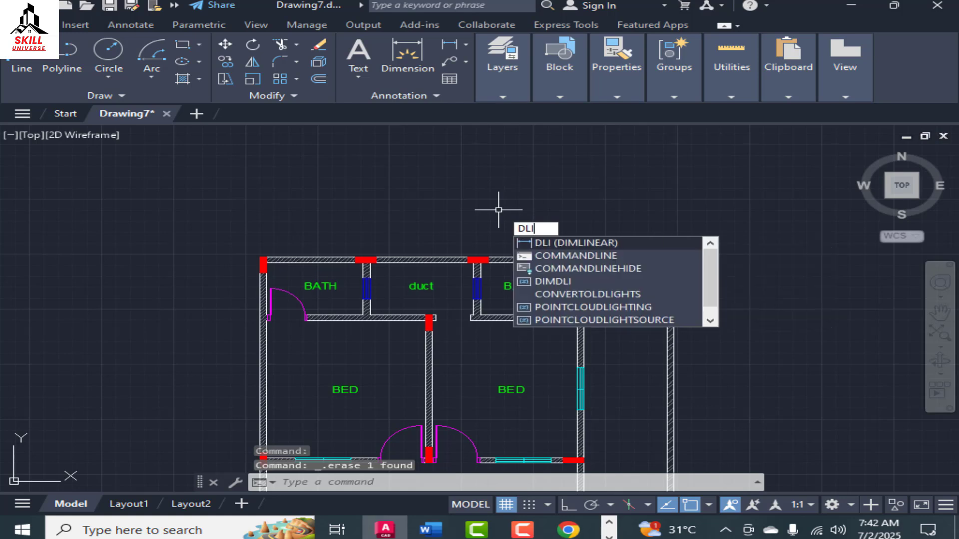
key(Return)
scroll(305, 279, up, 2)
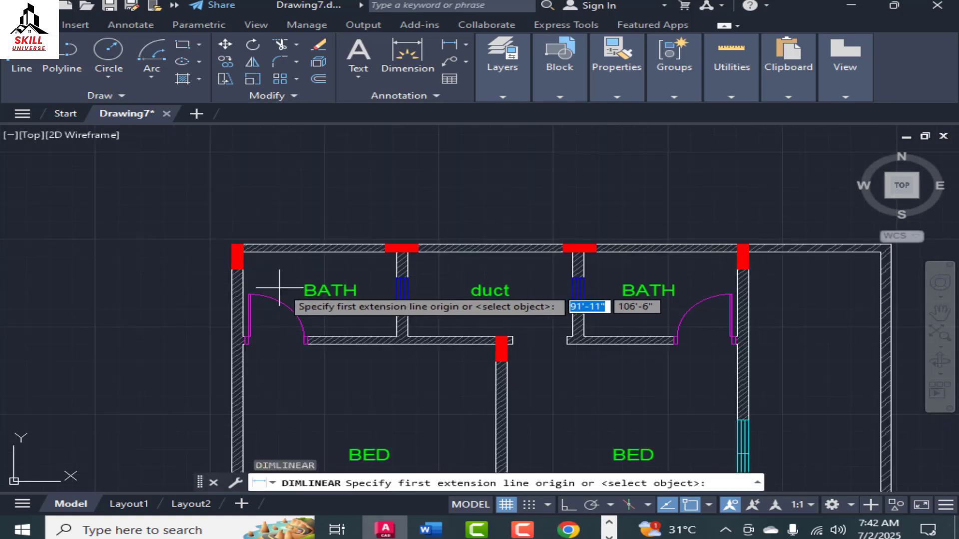
click(231, 256)
scroll(349, 235, down, 2)
scroll(604, 238, up, 2)
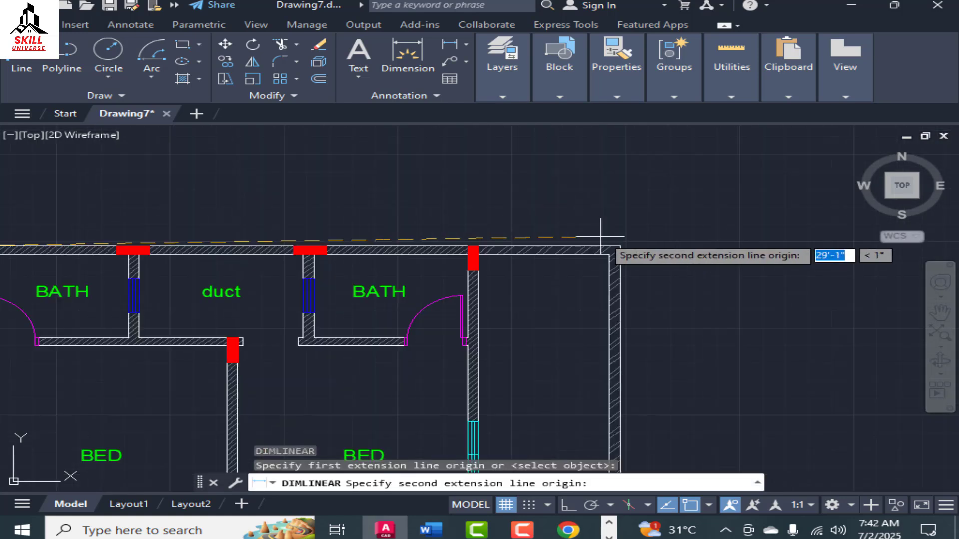
click(620, 245)
click(621, 199)
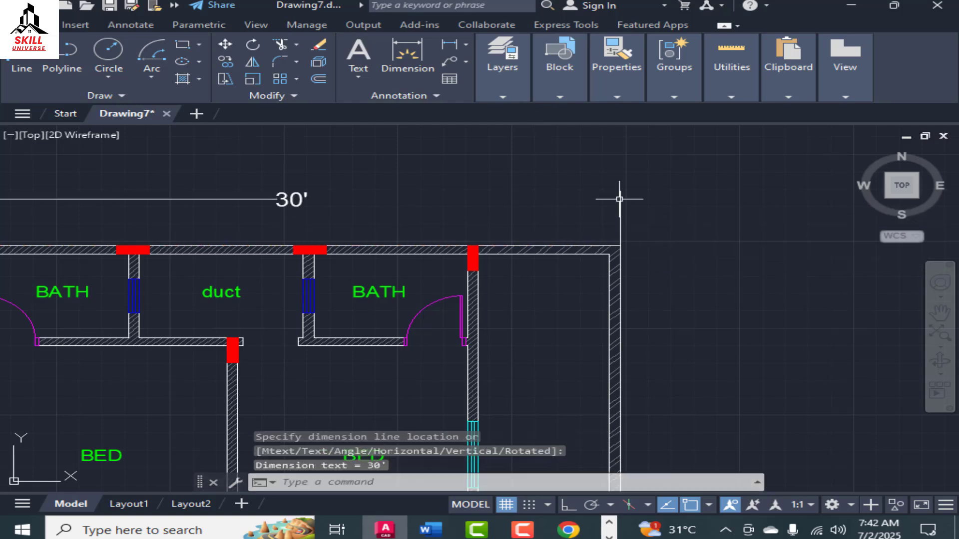
scroll(650, 166, down, 5)
scroll(578, 171, up, 5)
scroll(492, 167, down, 5)
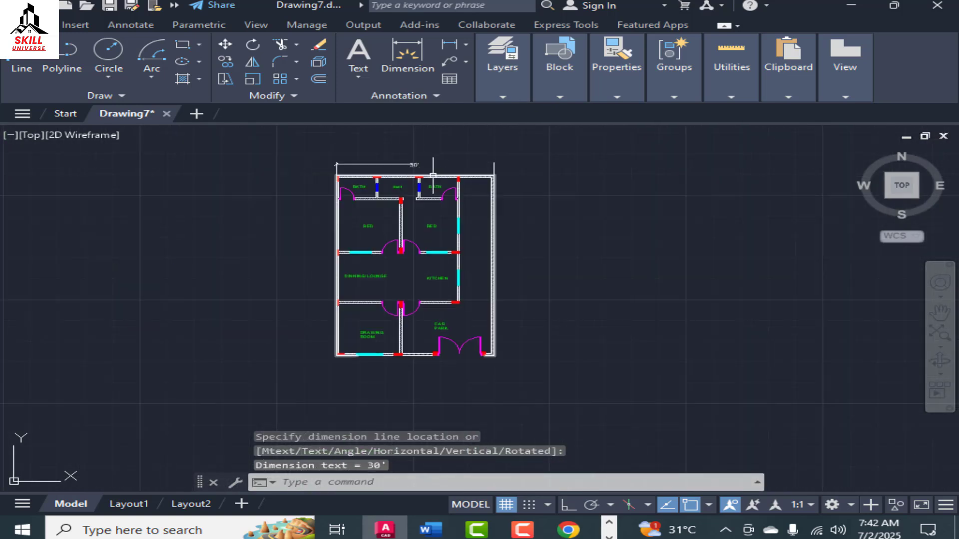
key(Return)
scroll(456, 145, up, 4)
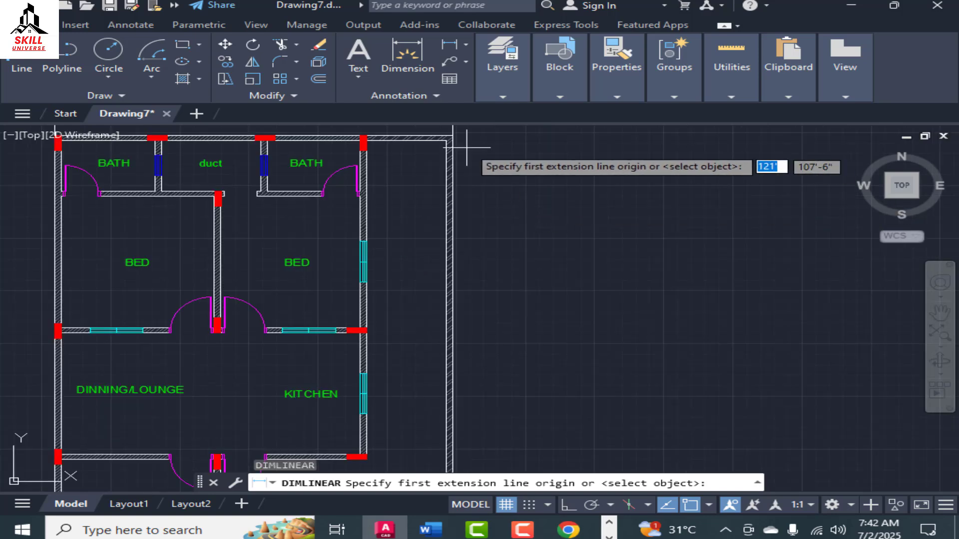
scroll(448, 214, down, 3)
key(Escape)
scroll(457, 217, down, 2)
scroll(582, 327, up, 2)
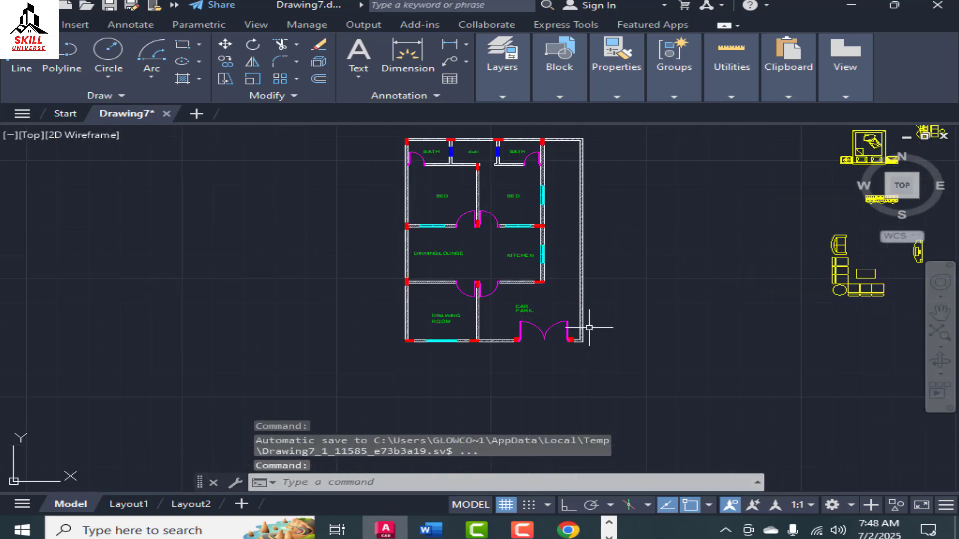
scroll(606, 264, down, 2)
scroll(609, 272, up, 2)
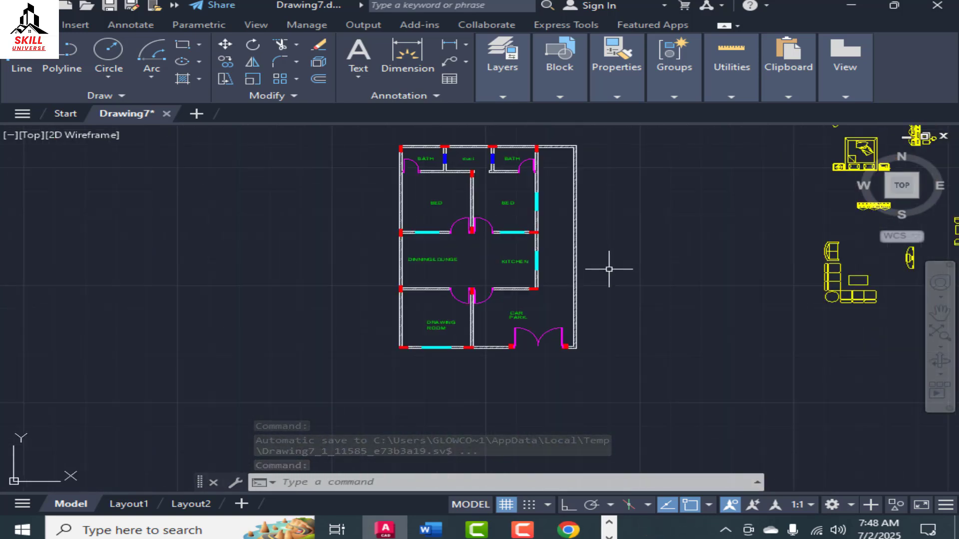
scroll(607, 299, down, 2)
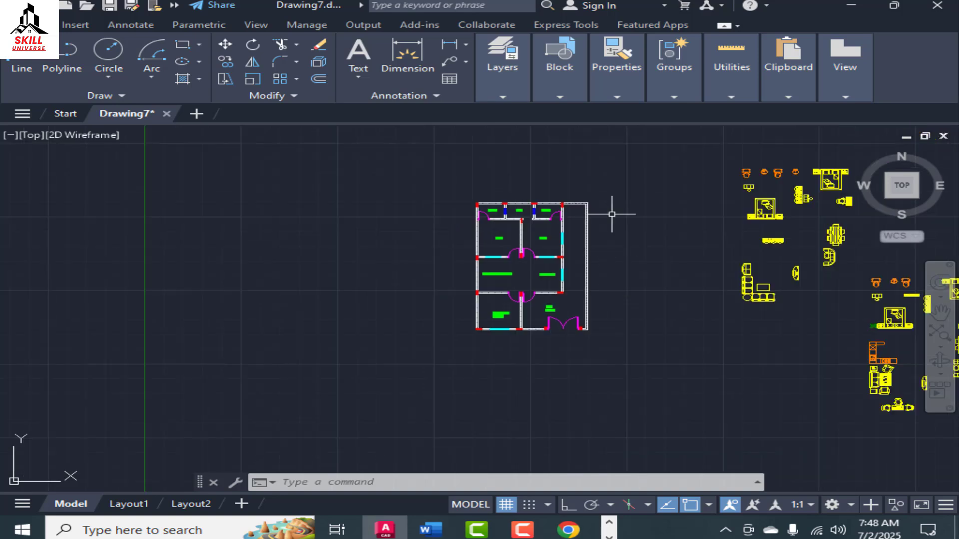
Dimension the floor plan's overall width between its two upper outer corners, placing the dimension line above the upper wall.
text(DLI)
key(Return)
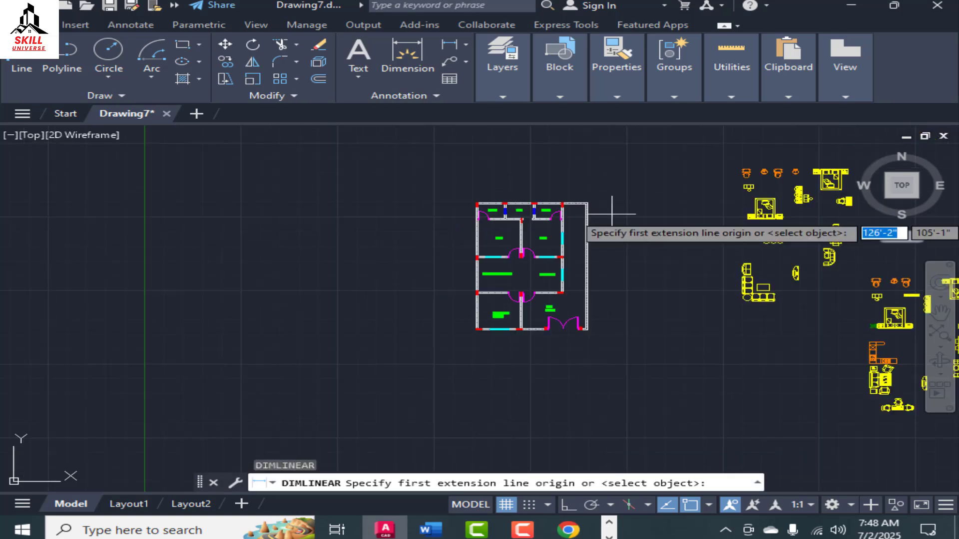
scroll(609, 212, up, 5)
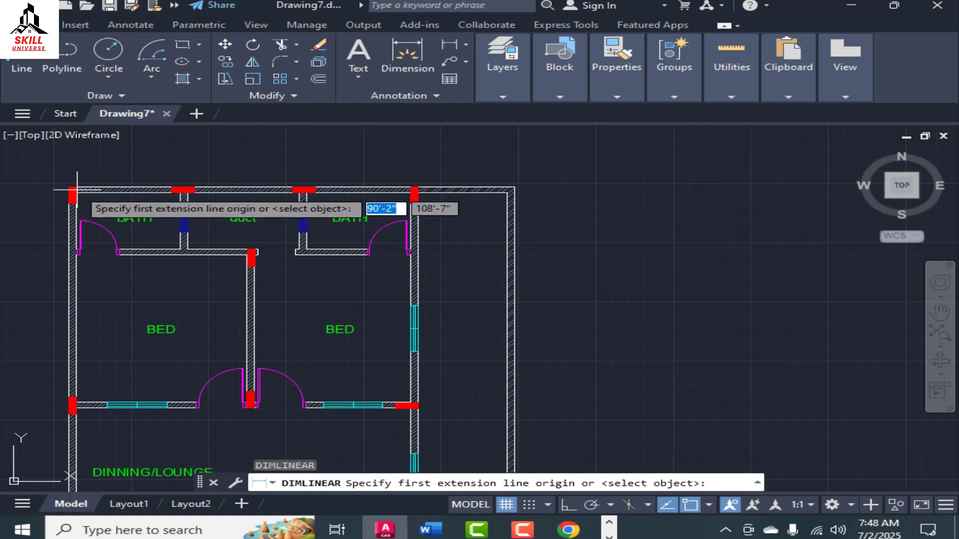
scroll(73, 186, up, 4)
click(70, 188)
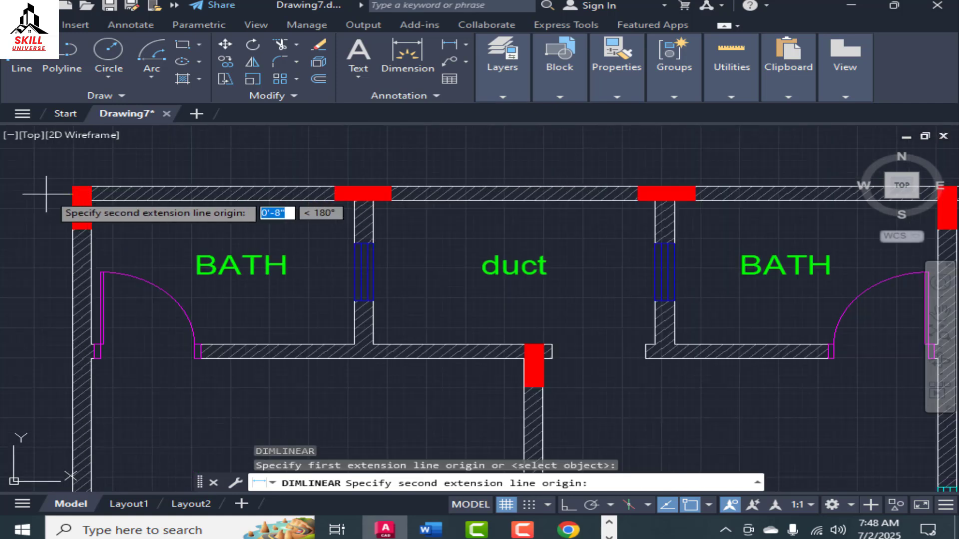
scroll(70, 189, down, 2)
click(767, 189)
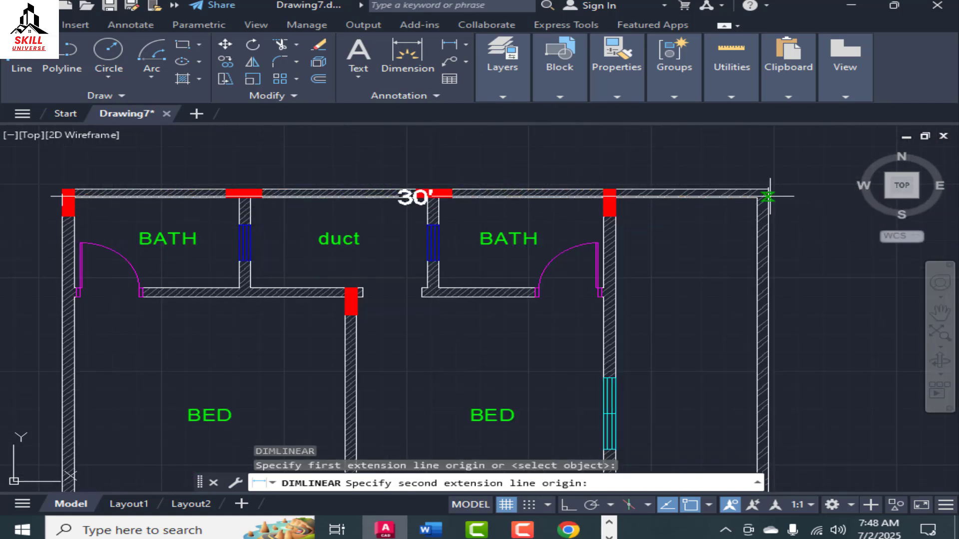
click(761, 150)
key(Escape)
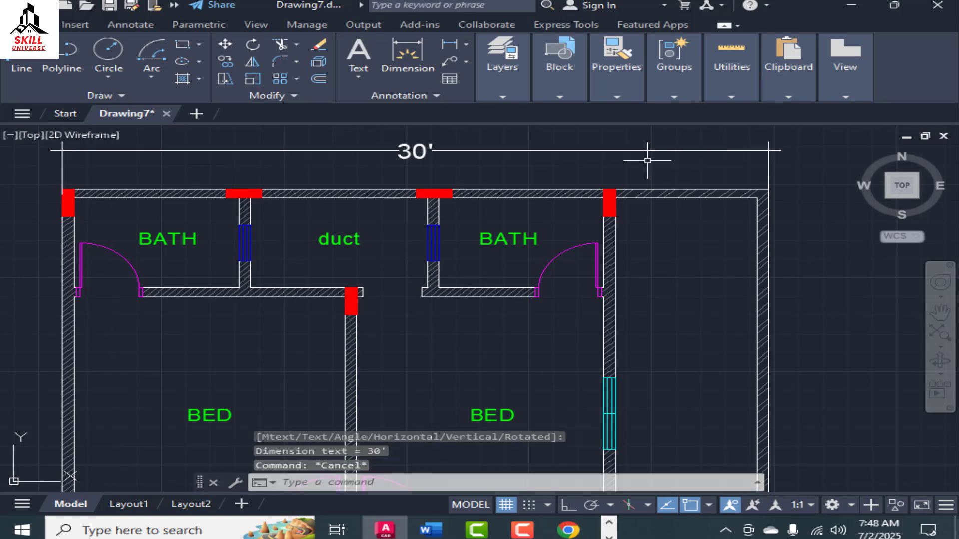
Assign the overall width dimension above the floor plan to the dimension layer.
click(611, 149)
mouse_move(515, 89)
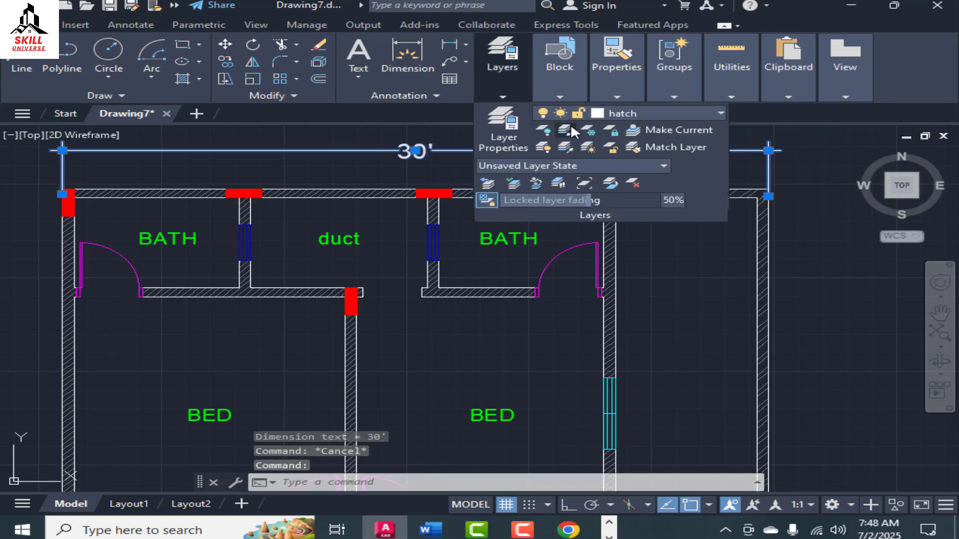
click(640, 112)
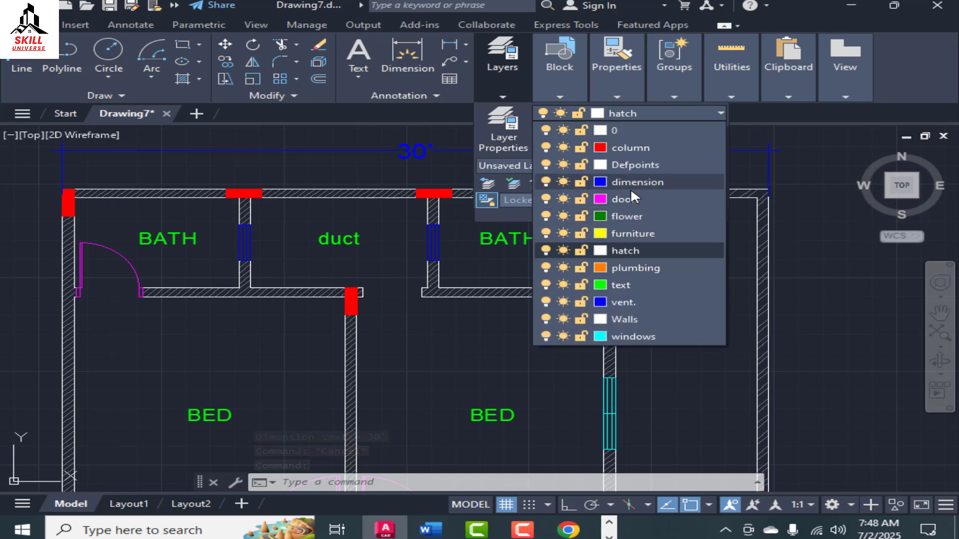
click(630, 181)
key(Escape)
scroll(385, 157, down, 2)
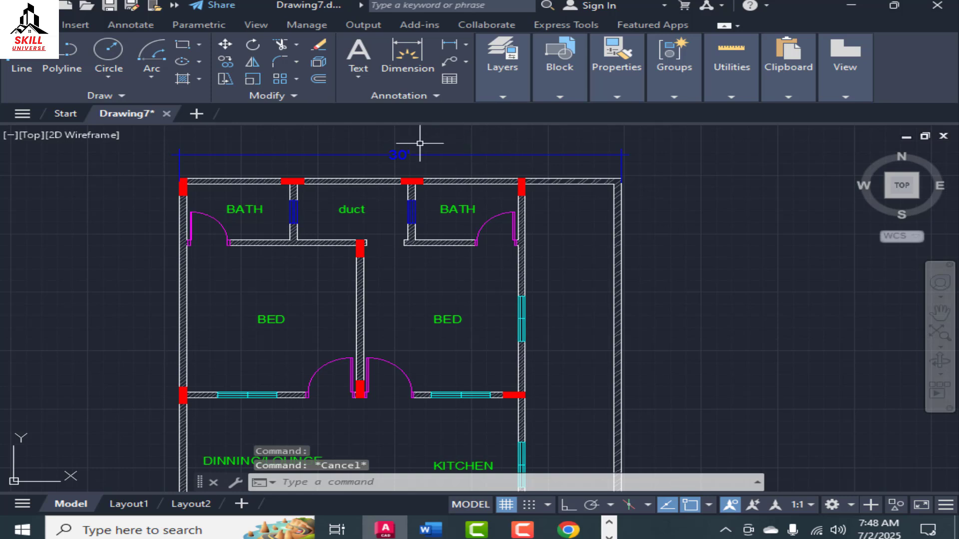
Add a vertical linear dimension along the full outer length of the car park side wall, placed just outside it.
click(448, 42)
scroll(589, 155, up, 3)
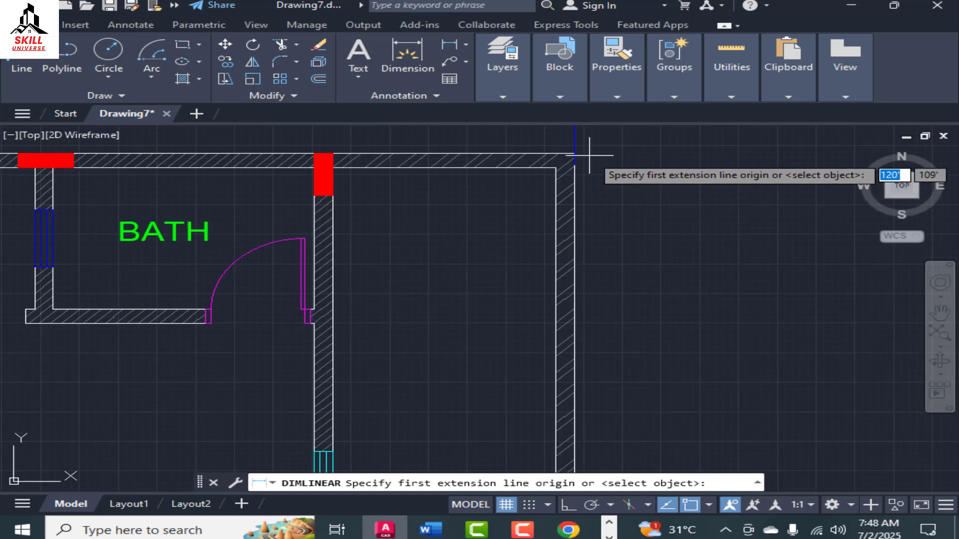
click(574, 153)
scroll(571, 150, down, 3)
scroll(558, 156, down, 3)
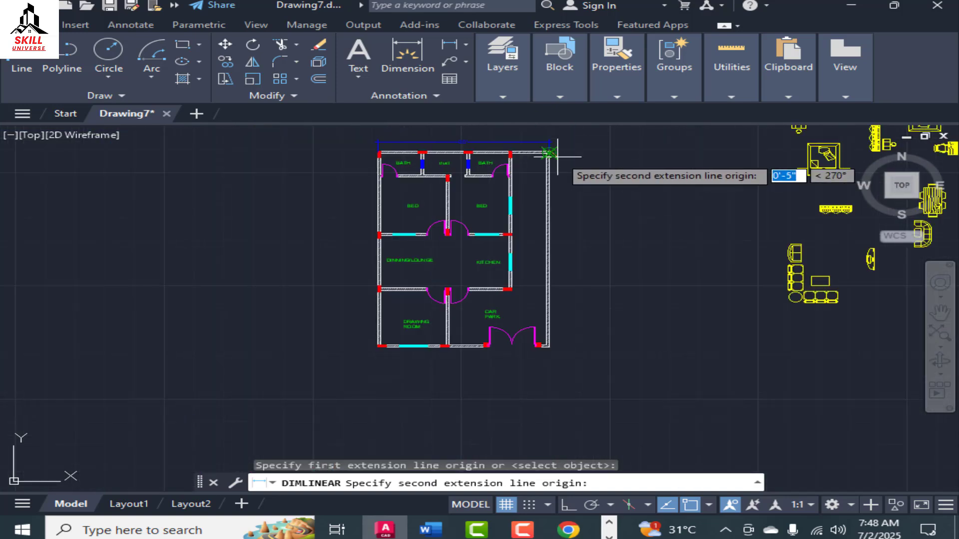
scroll(554, 348, up, 5)
click(550, 346)
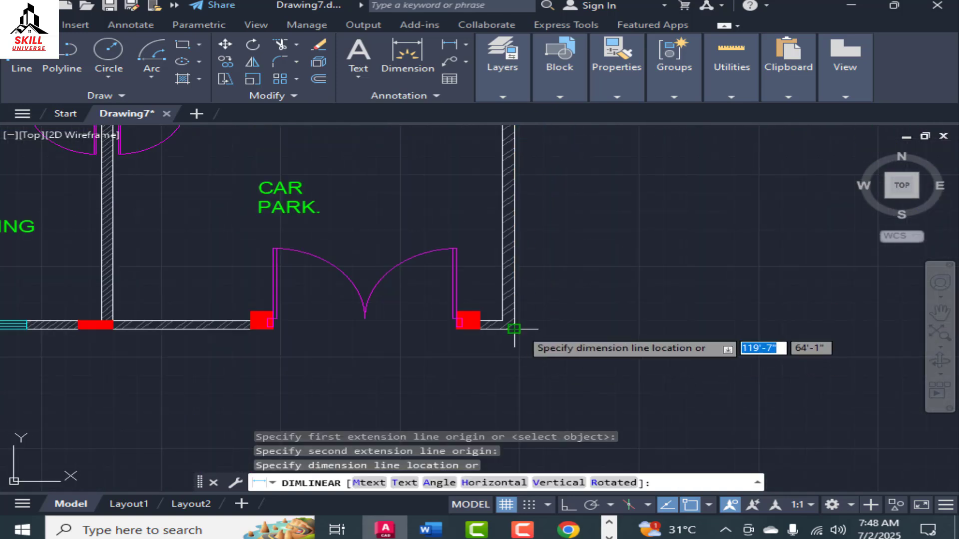
click(561, 332)
Assign the vertical overall dimension beside the floor plan to the dimension layer.
scroll(574, 344, down, 3)
scroll(583, 240, up, 3)
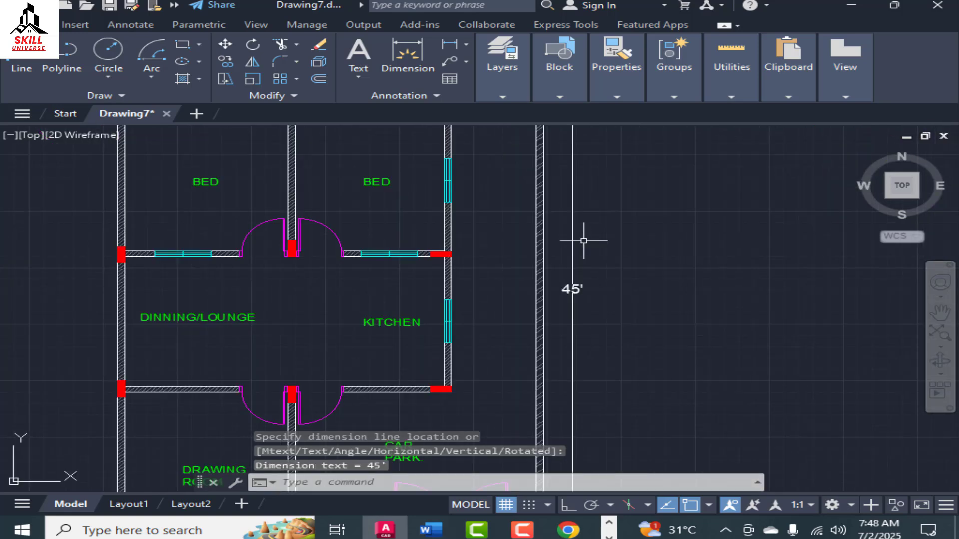
click(582, 242)
click(563, 272)
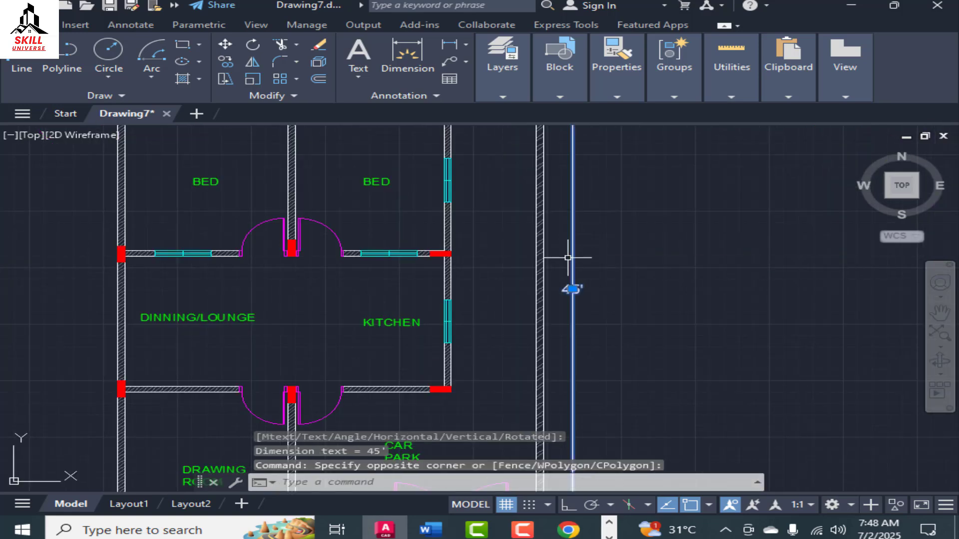
click(521, 89)
click(704, 111)
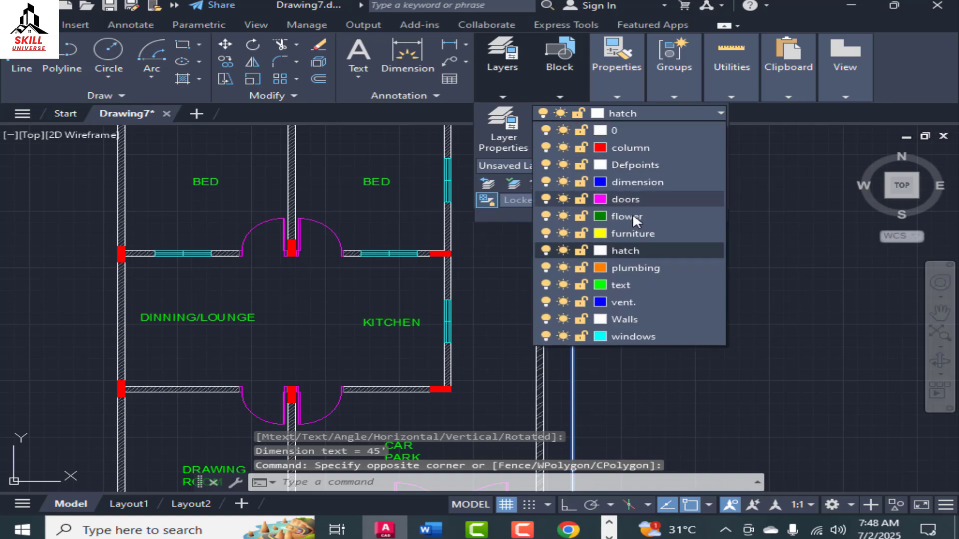
click(631, 181)
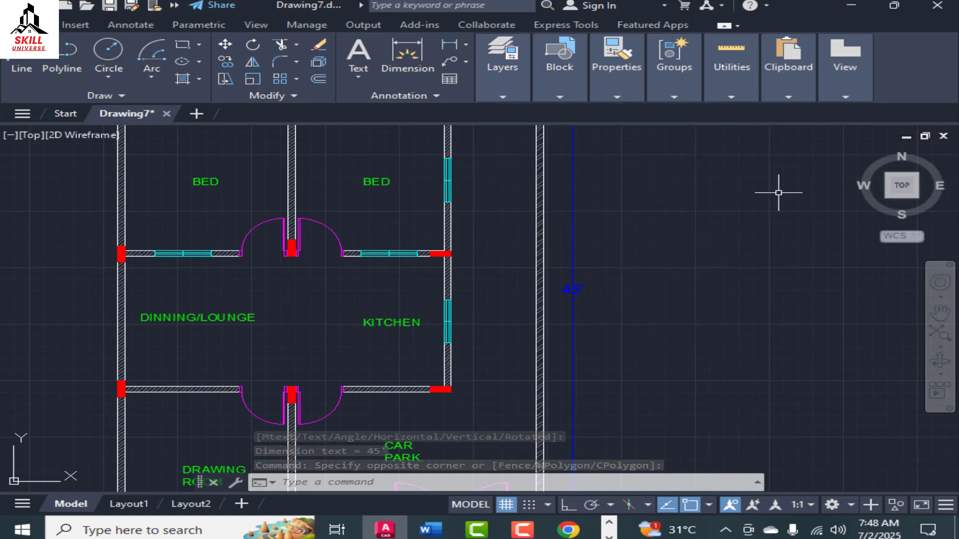
key(Escape)
Make the dimension layer the current layer.
mouse_move(520, 93)
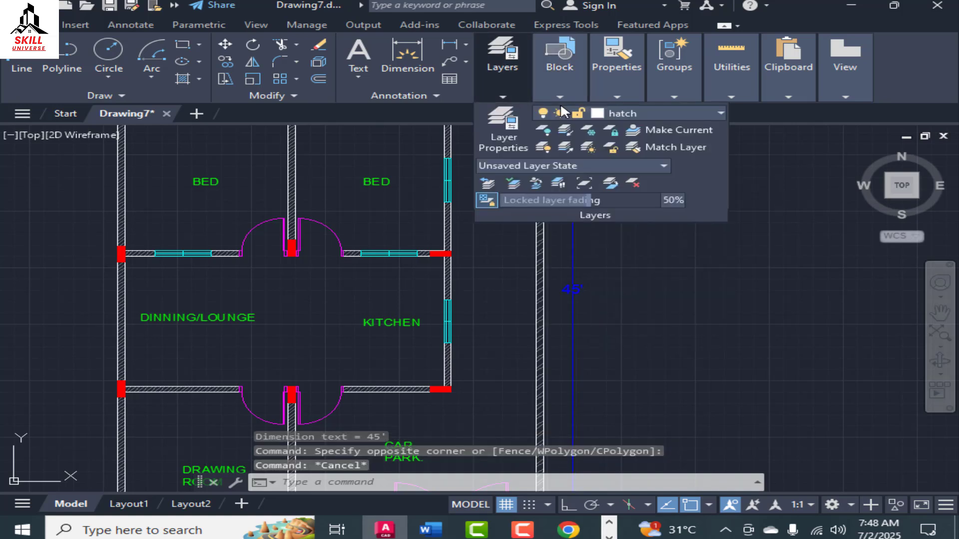
click(720, 112)
click(637, 181)
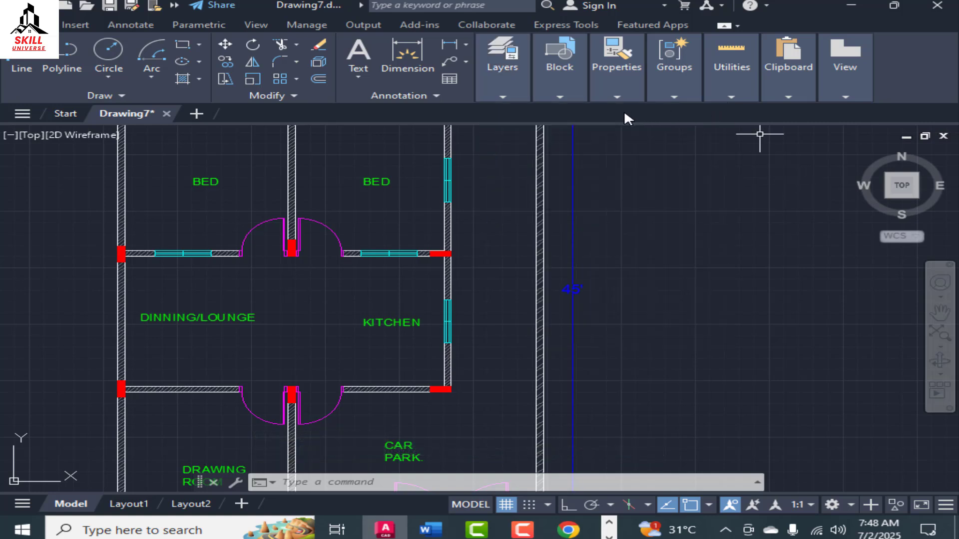
key(Escape)
key(Escape)
scroll(614, 273, down, 4)
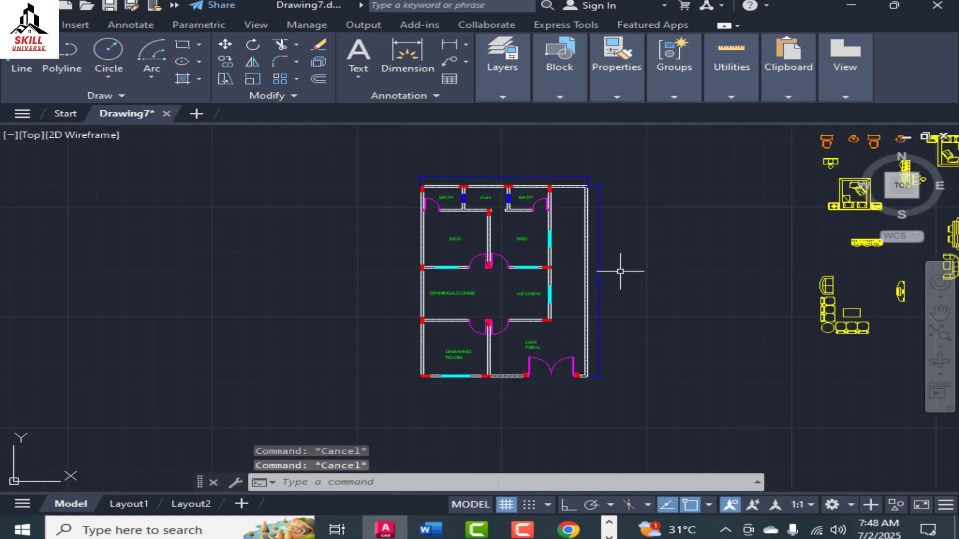
scroll(657, 194, up, 4)
mouse_move(505, 55)
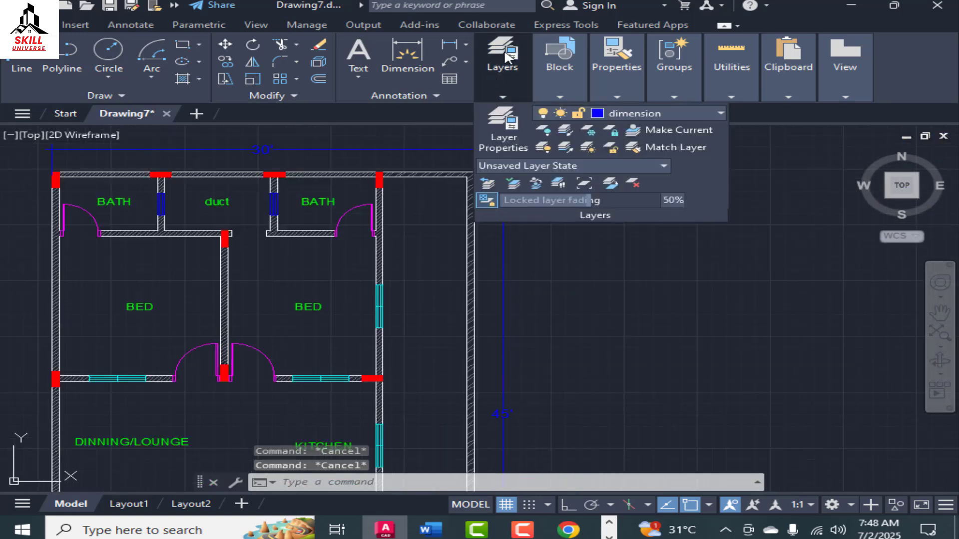
key(Escape)
scroll(391, 193, down, 5)
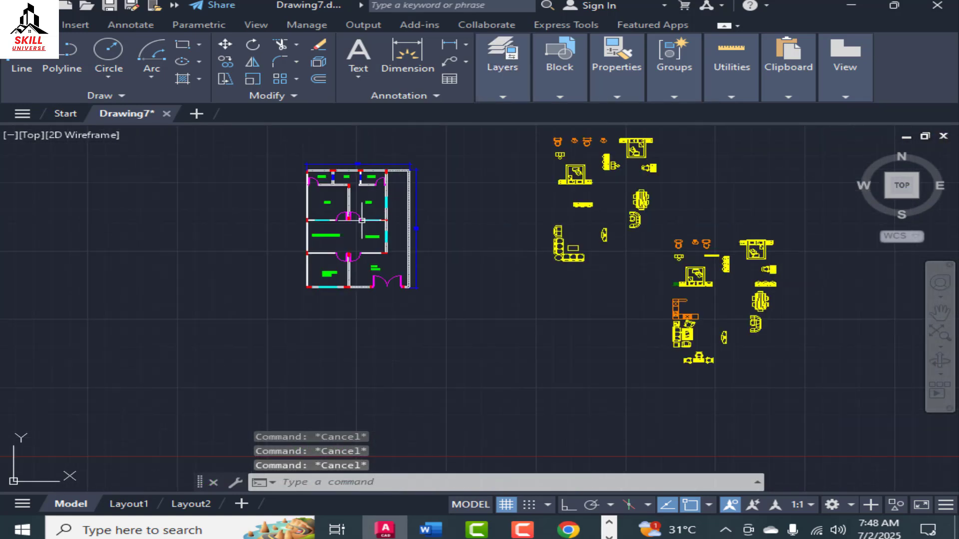
scroll(362, 293, up, 2)
scroll(369, 323, up, 2)
scroll(505, 430, down, 4)
scroll(432, 344, up, 2)
scroll(408, 296, up, 2)
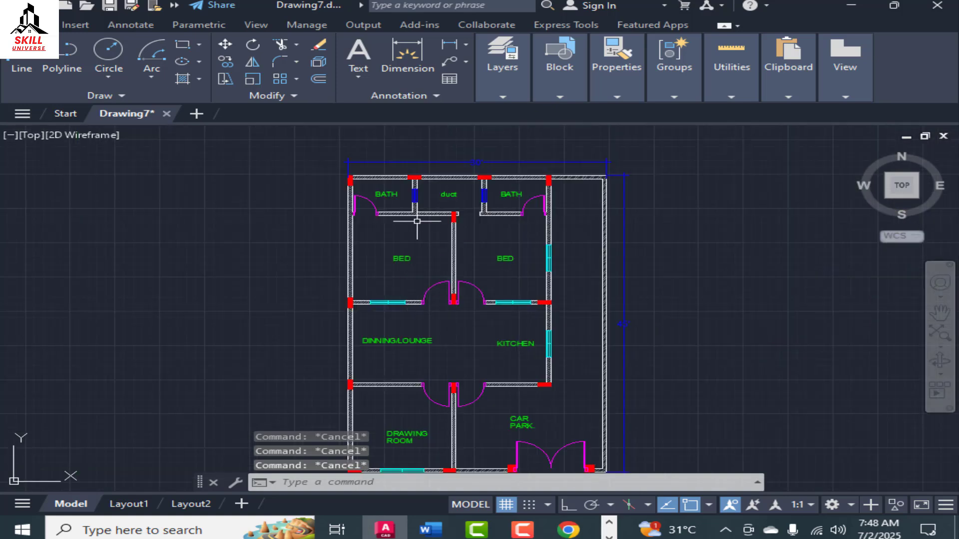
scroll(418, 222, down, 2)
scroll(497, 252, up, 2)
scroll(406, 223, down, 2)
scroll(454, 271, up, 2)
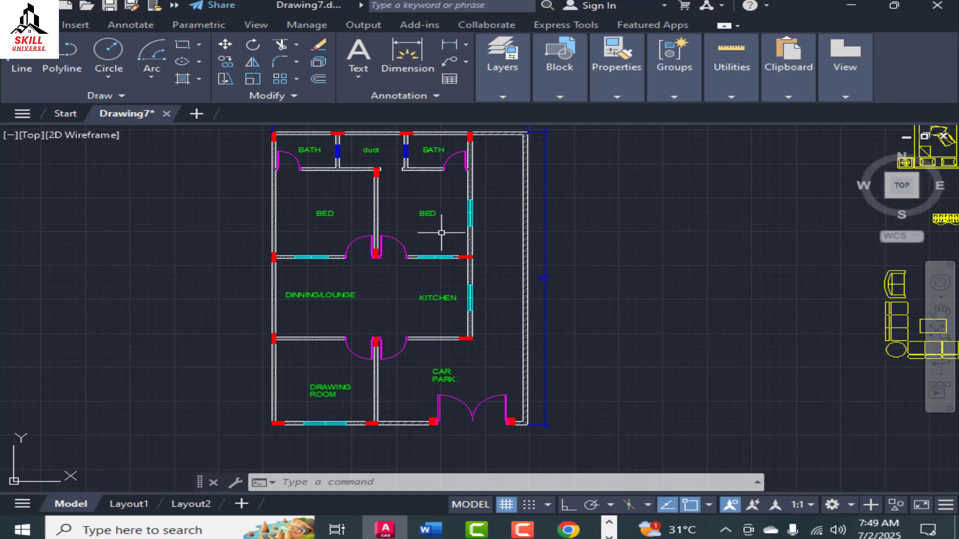
Make the furniture layer current in the Layer Properties Manager and close the manager.
click(502, 122)
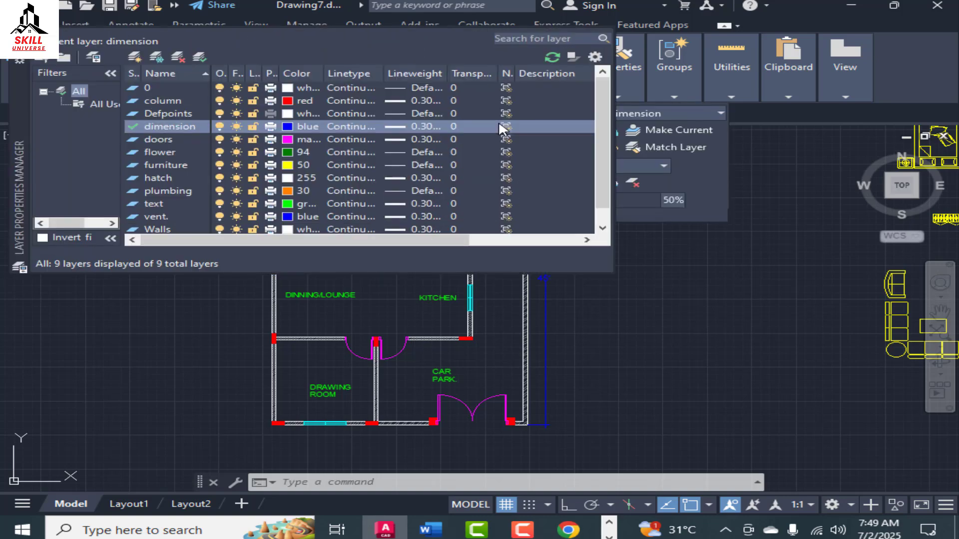
scroll(201, 184, down, 1)
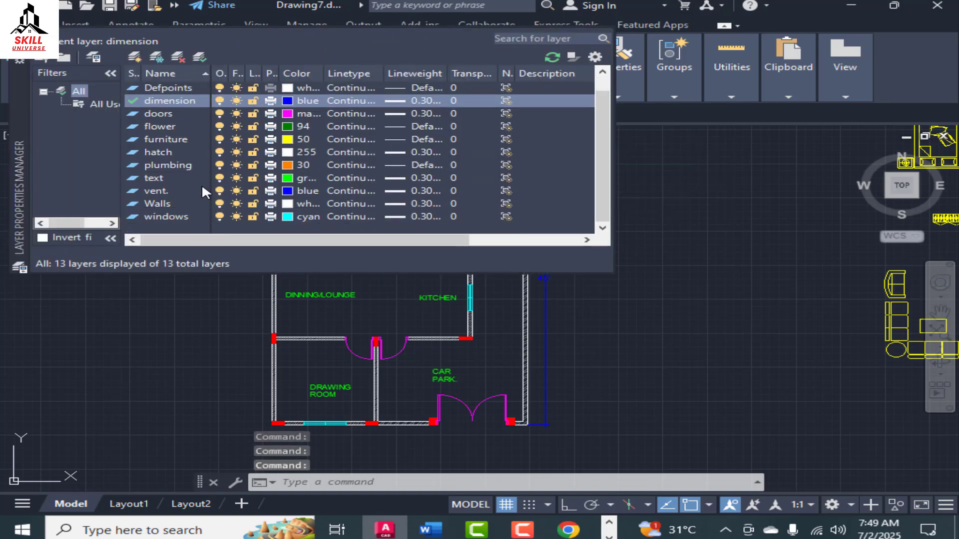
double_click(197, 139)
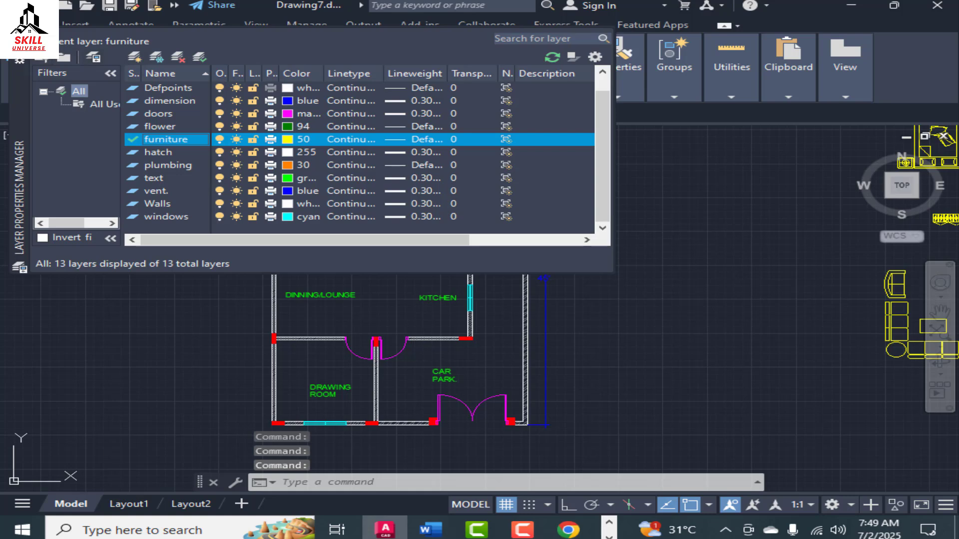
click(19, 59)
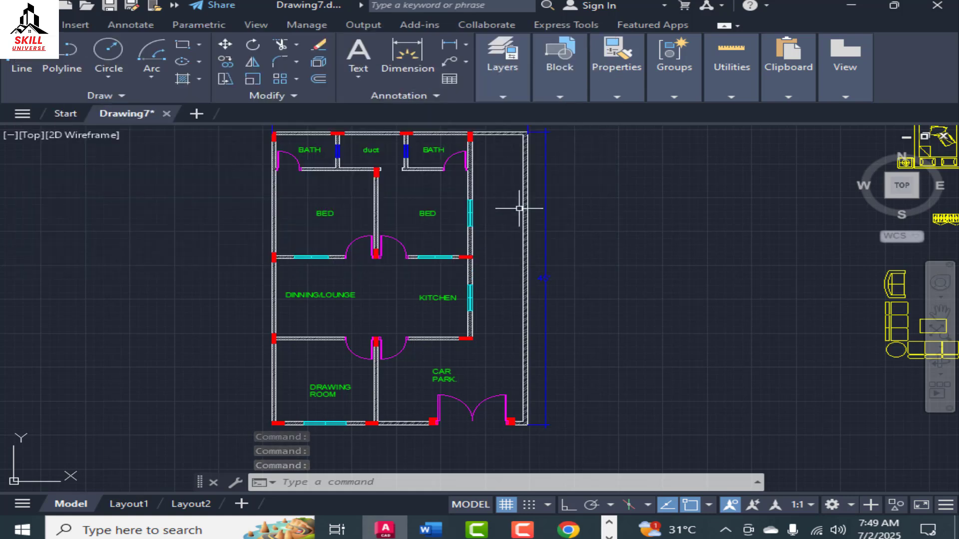
Examine the furniture and plumbing blocks placed beside the floor plan.
scroll(624, 223, down, 2)
scroll(504, 246, down, 2)
scroll(719, 277, up, 2)
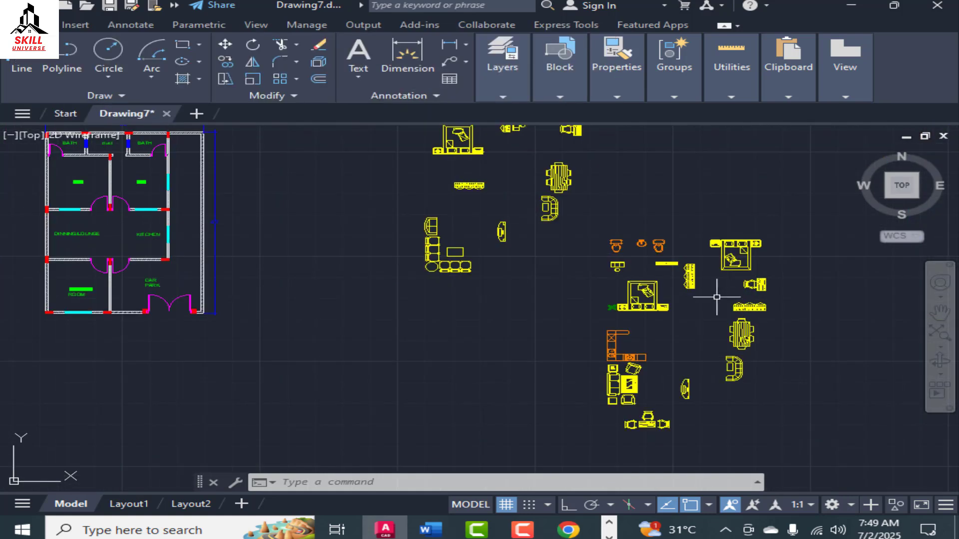
scroll(717, 298, down, 1)
scroll(488, 205, up, 1)
scroll(600, 291, down, 3)
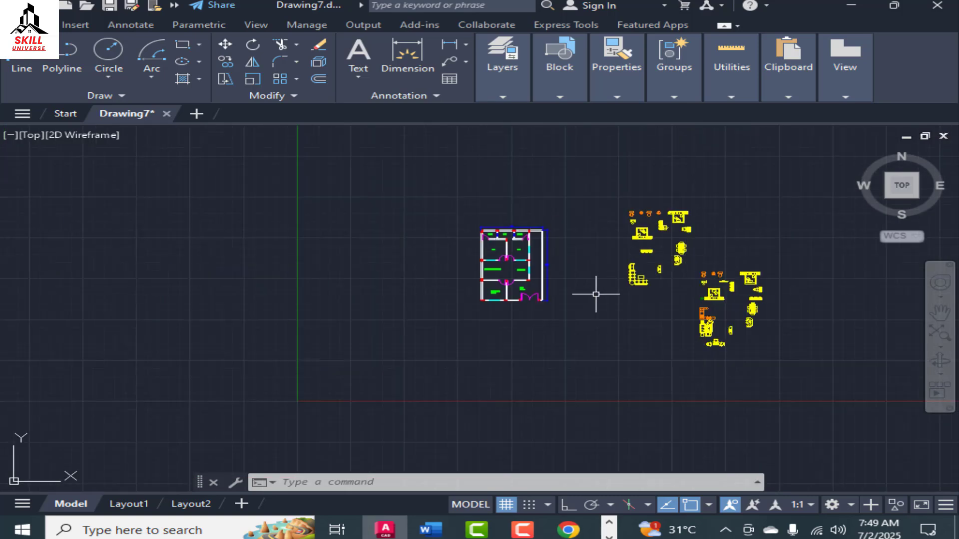
scroll(663, 295, up, 2)
scroll(624, 307, up, 2)
scroll(567, 297, down, 2)
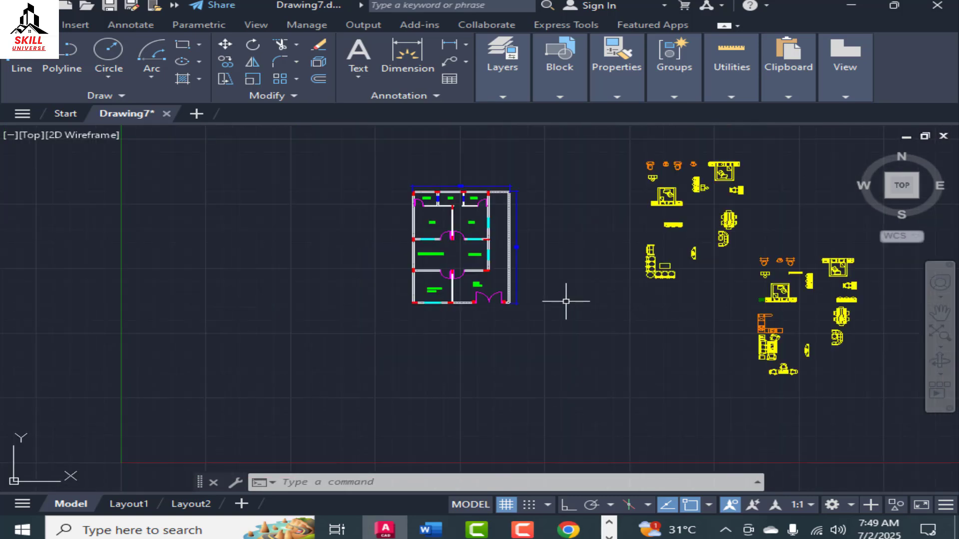
scroll(424, 250, up, 4)
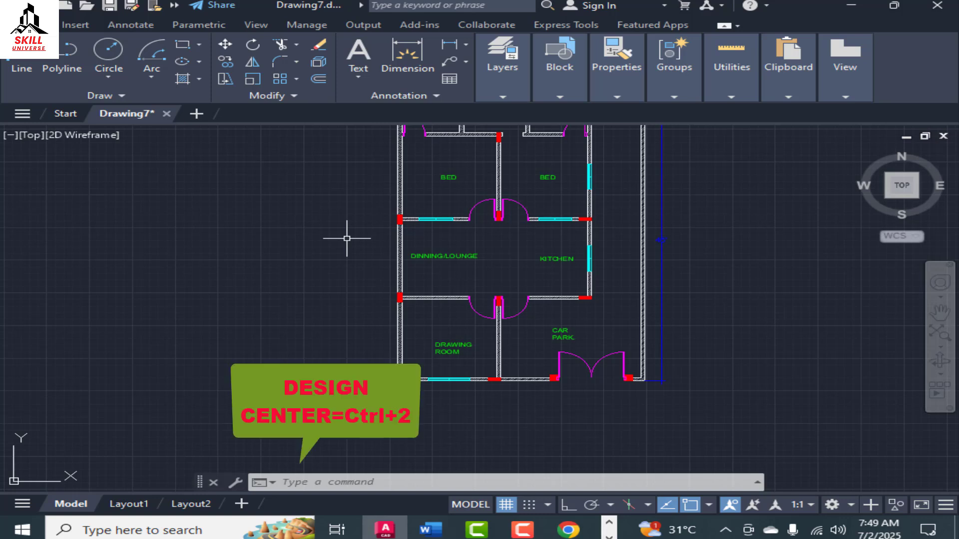
Open DesignCenter and browse to the DesignCenter folder under Sample and en-us.
key(ctrl+3)
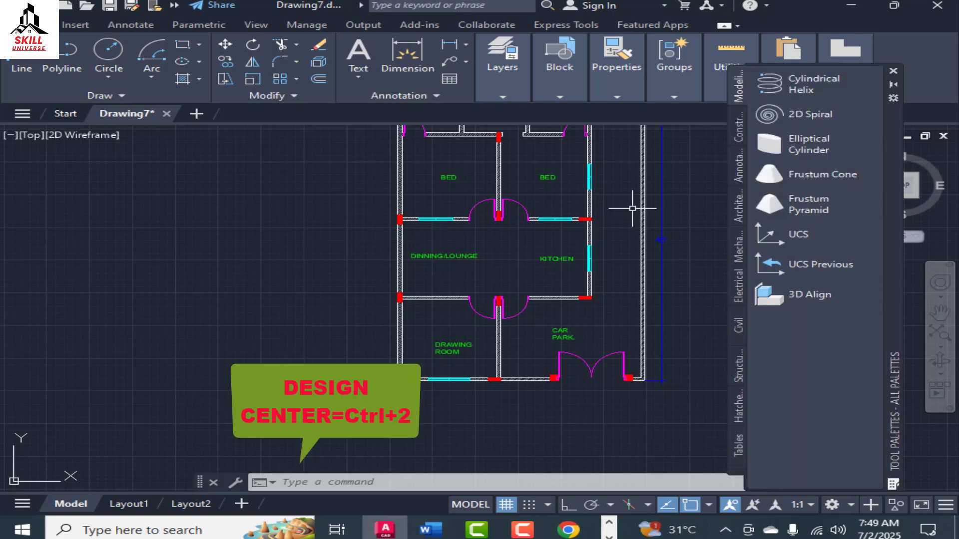
click(894, 70)
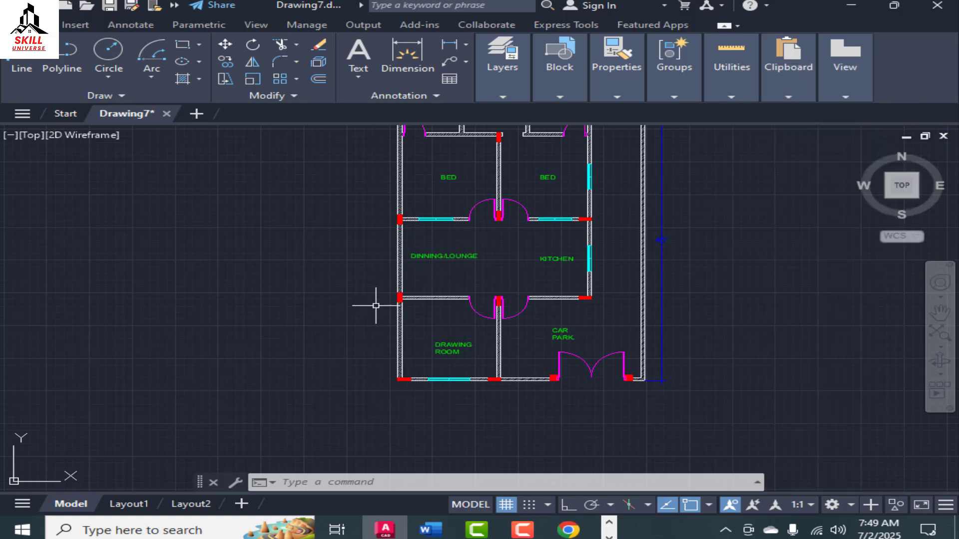
key(ctrl+2)
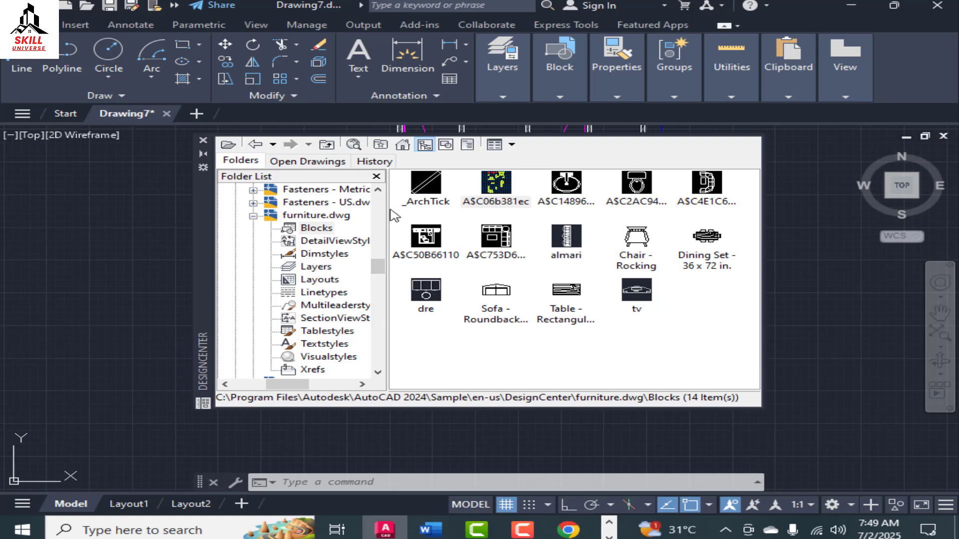
scroll(308, 242, up, 3)
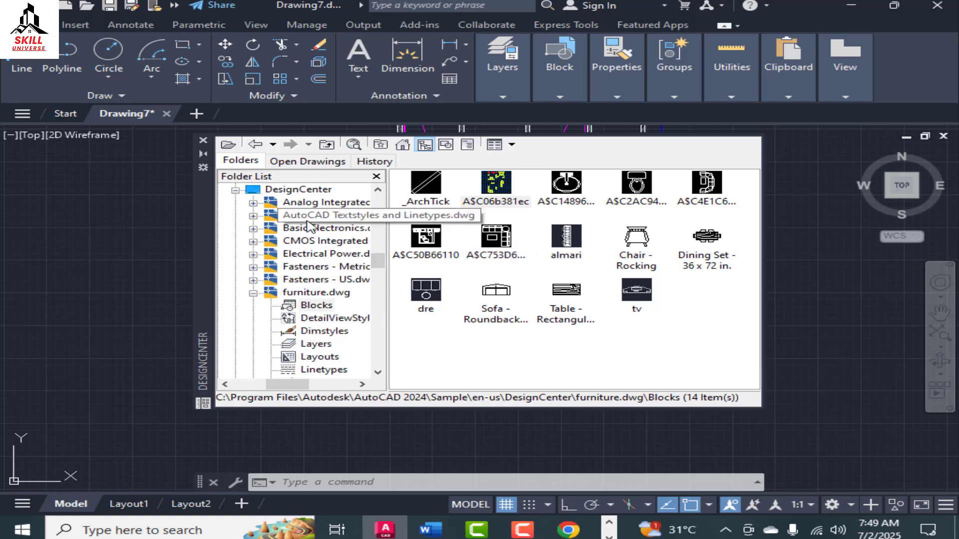
scroll(273, 220, up, 2)
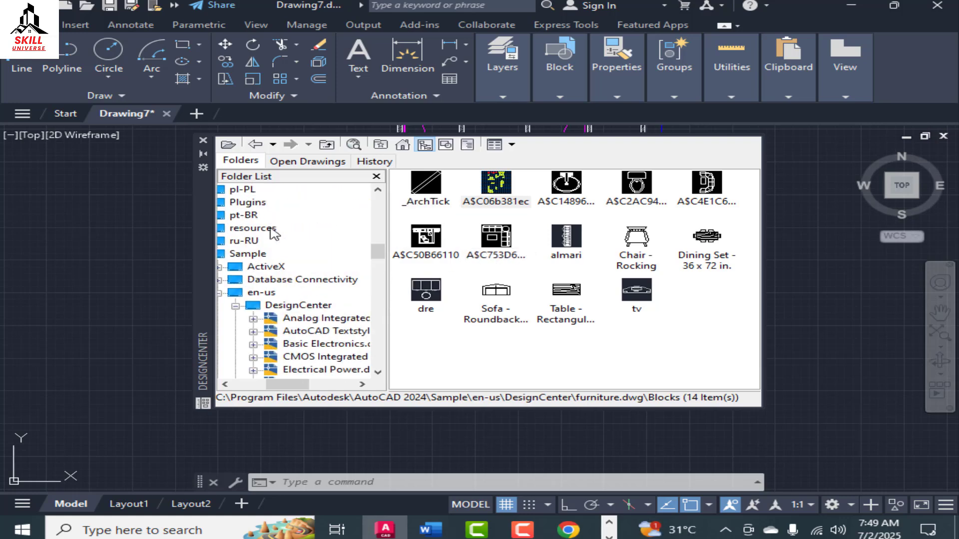
click(247, 253)
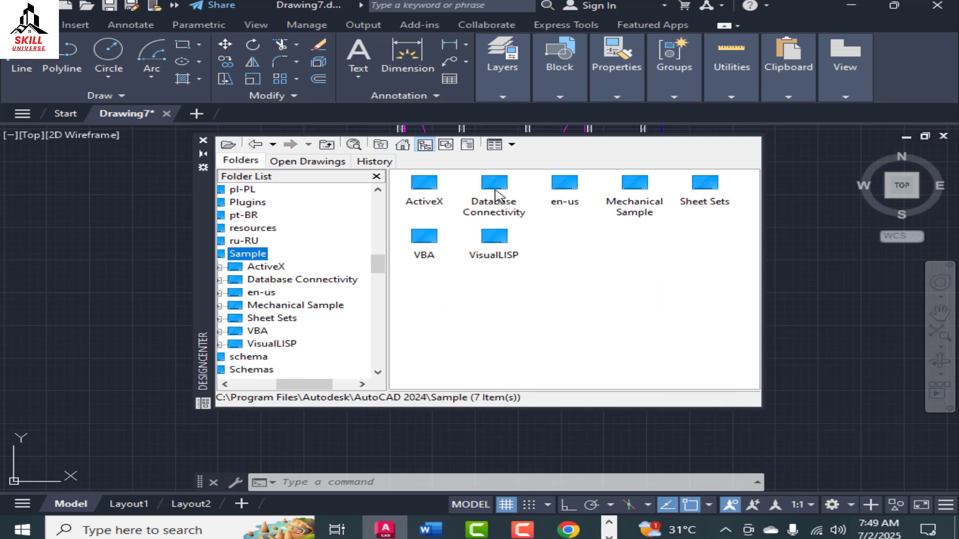
double_click(570, 188)
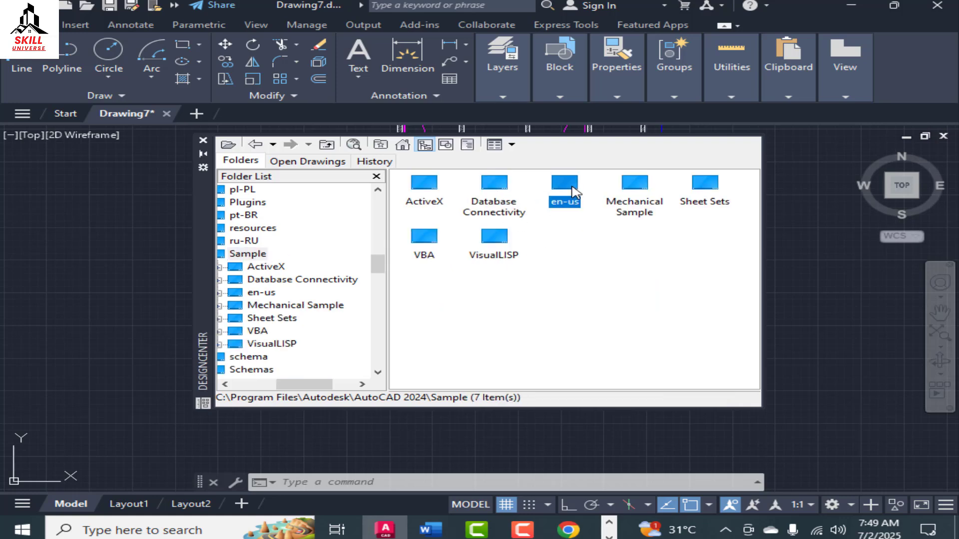
double_click(430, 192)
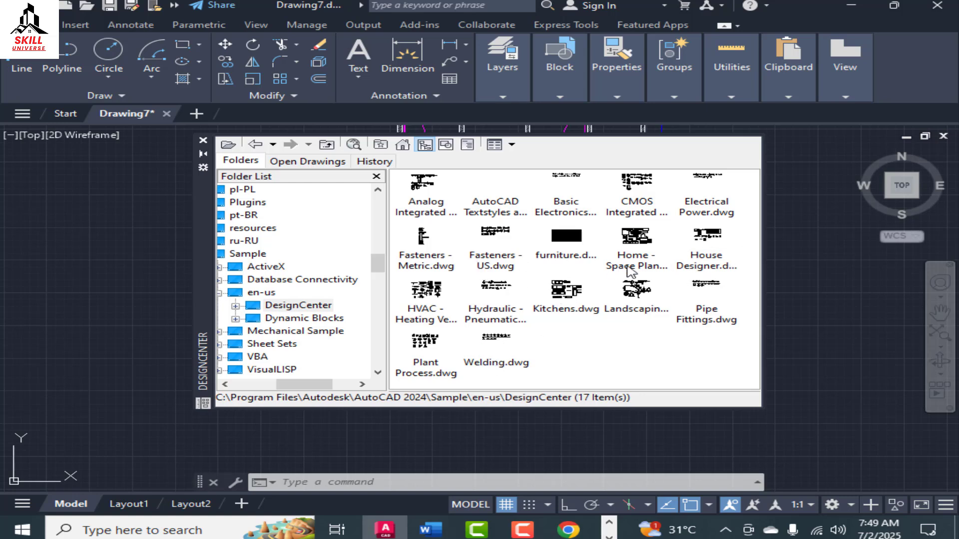
Look through the sample drawings such as furniture, Kitchens, Electrical Power and Landscaping, and close DesignCenter.
click(493, 257)
click(577, 249)
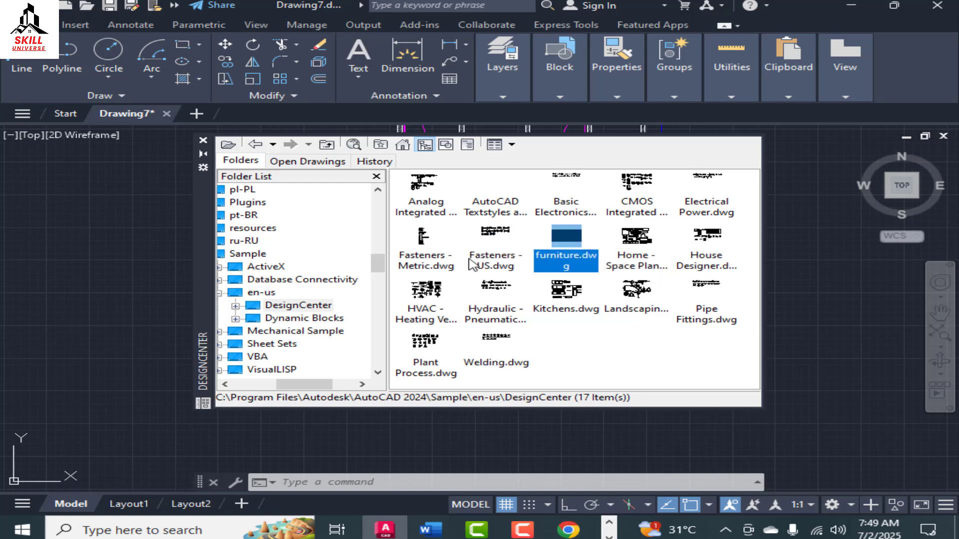
click(566, 299)
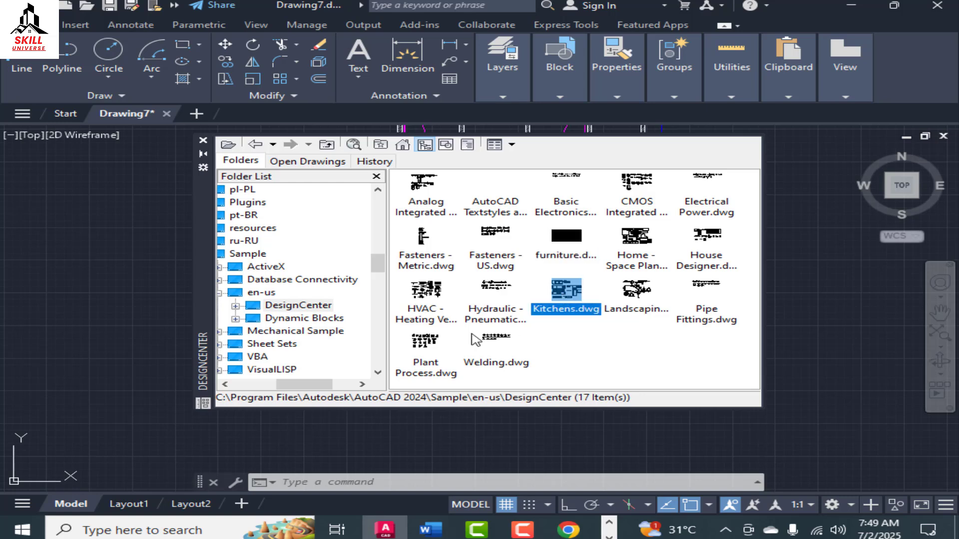
click(501, 366)
click(425, 367)
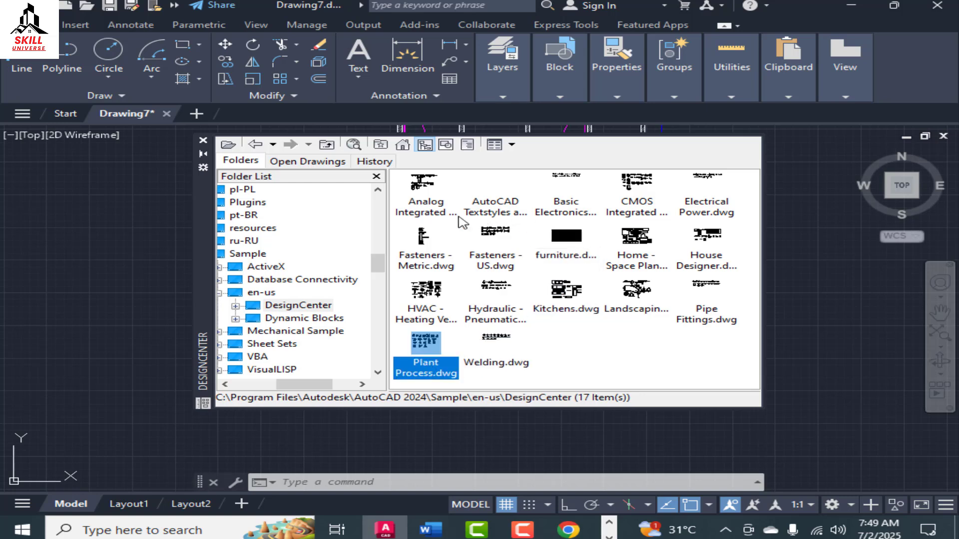
click(426, 205)
click(735, 214)
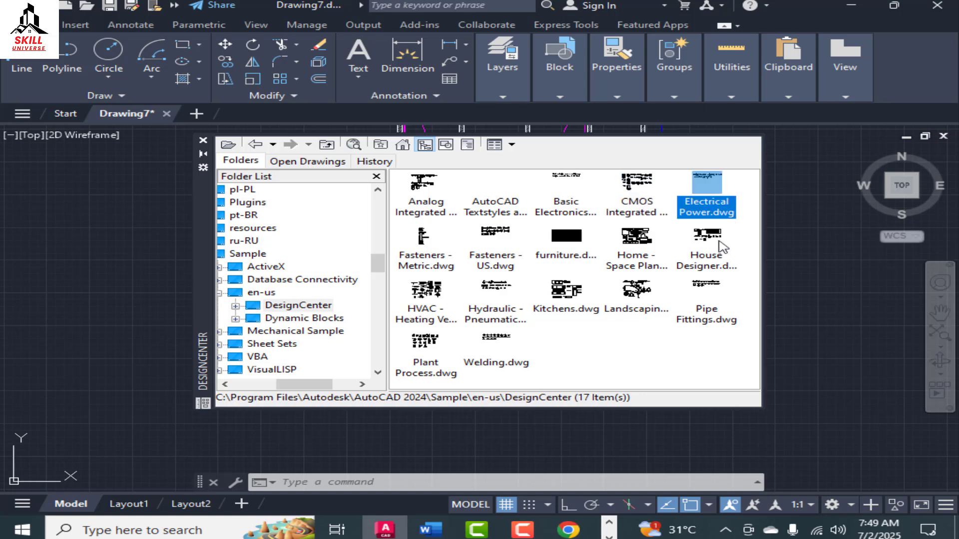
click(701, 306)
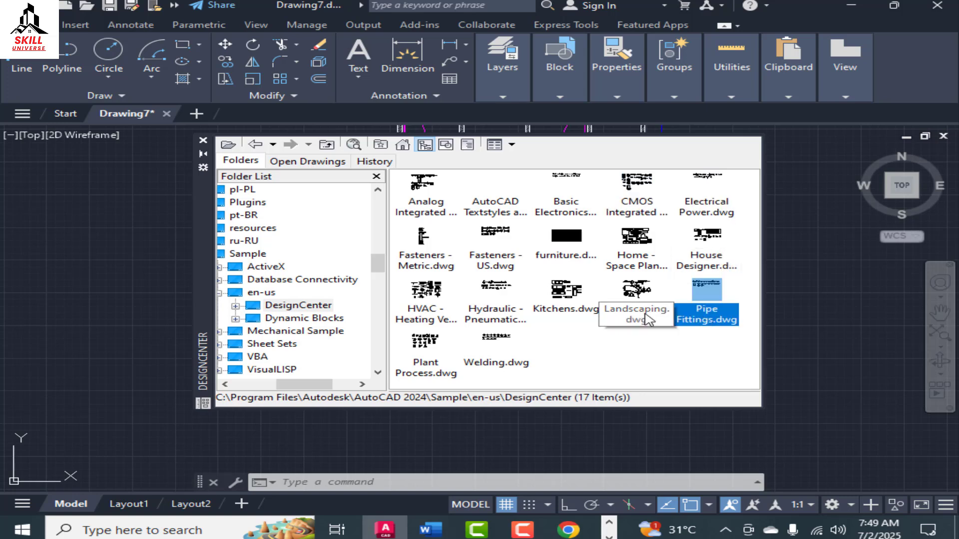
click(639, 292)
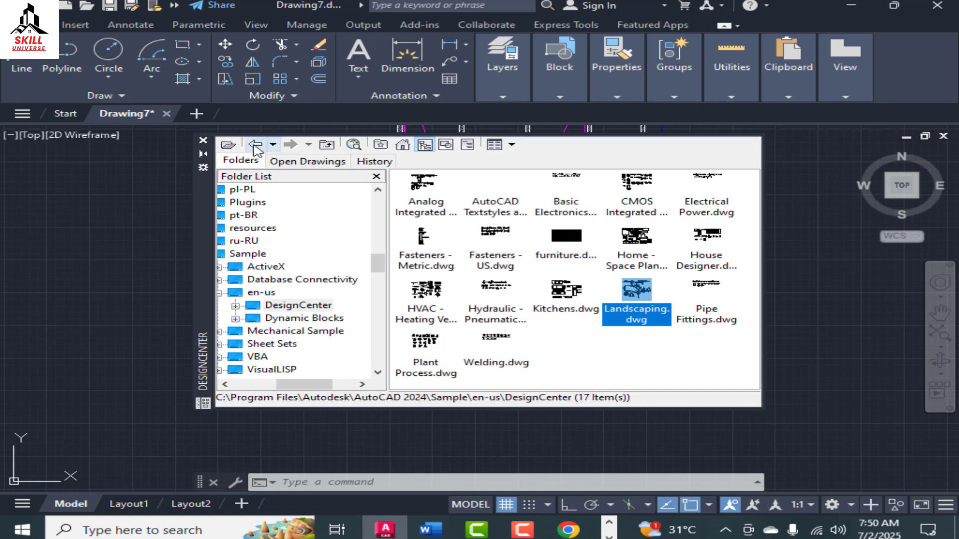
click(202, 136)
Examine the floor plan around the kitchen and the furniture blocks placed beside the plan.
scroll(246, 272, down, 5)
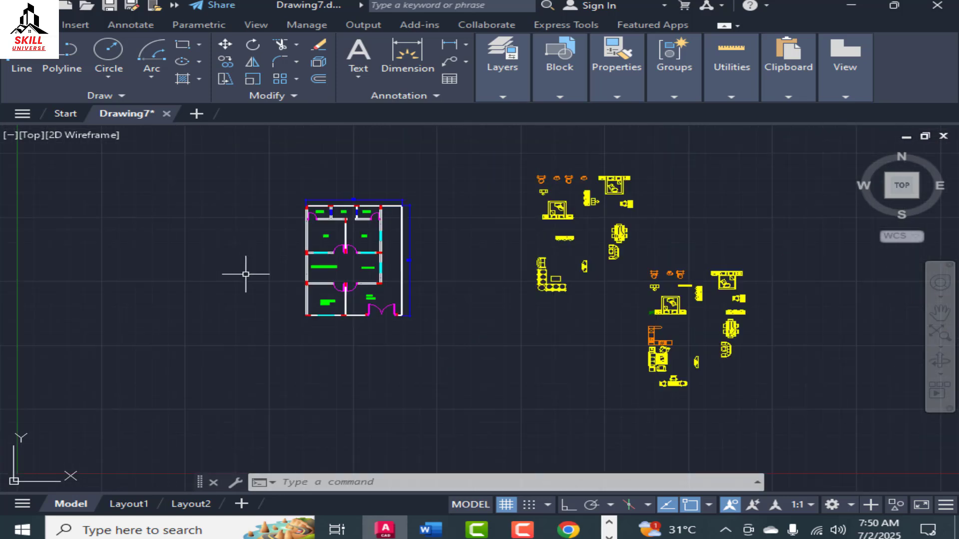
scroll(504, 328, up, 3)
scroll(678, 376, down, 3)
middle_drag(370, 306, 522, 306)
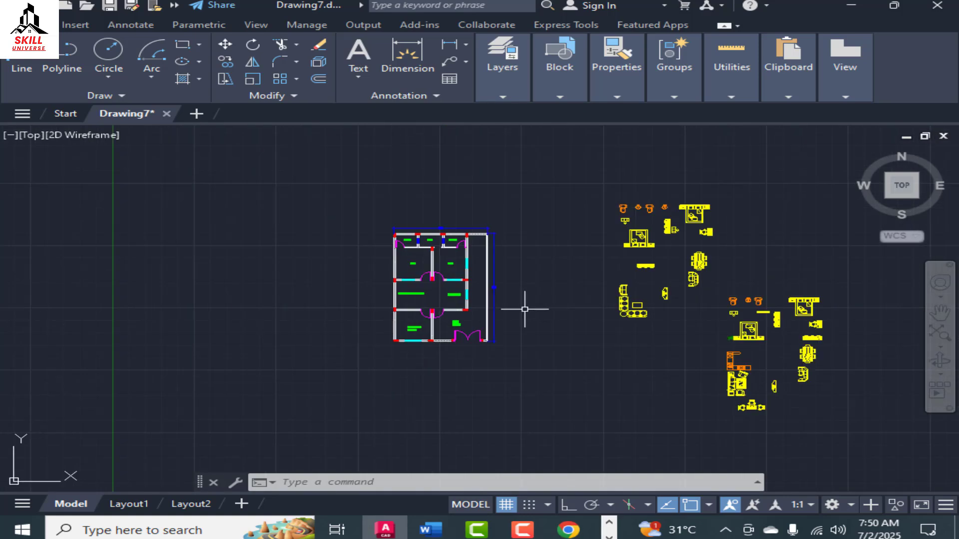
scroll(448, 280, up, 4)
scroll(429, 290, down, 2)
scroll(744, 337, up, 2)
scroll(699, 322, down, 4)
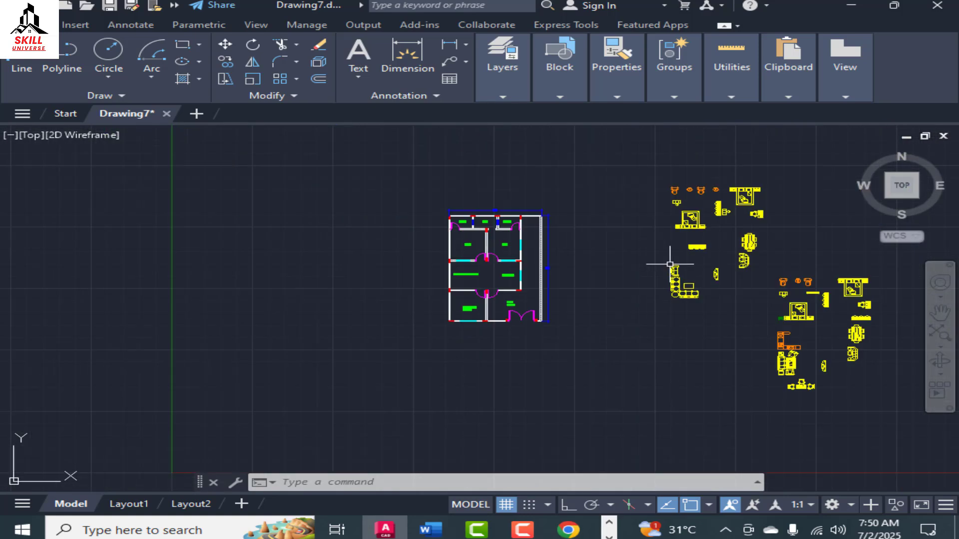
scroll(685, 317, up, 3)
scroll(496, 317, up, 1)
scroll(463, 263, up, 3)
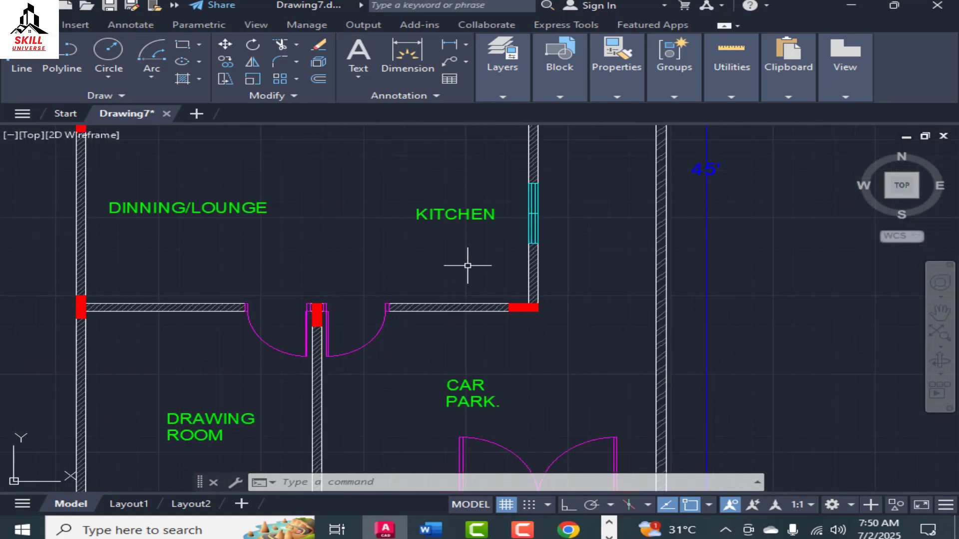
Copy the L-shaped kitchen counter block by its outer corner into the lower-right corner of the bedroom above the kitchen.
scroll(753, 346, down, 3)
scroll(558, 296, down, 2)
scroll(807, 335, up, 5)
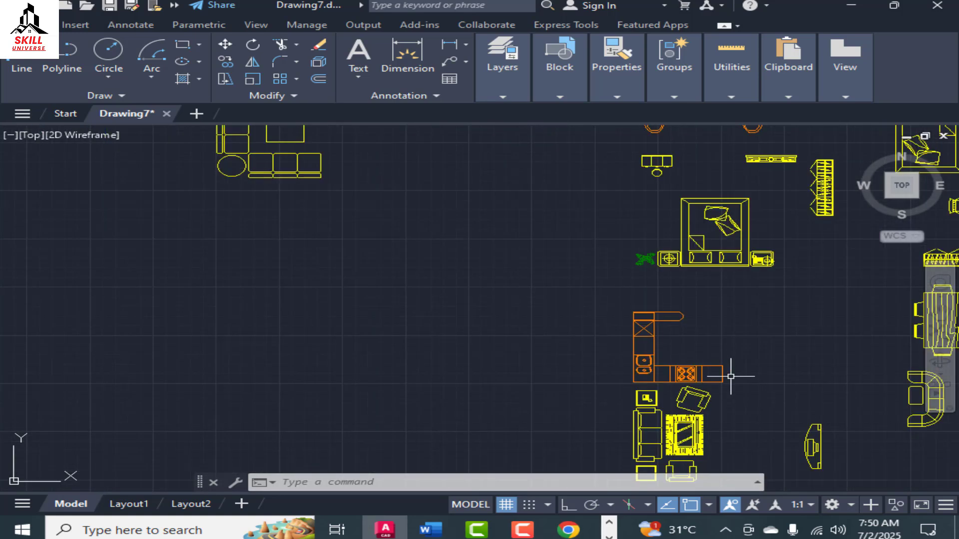
click(748, 290)
click(552, 370)
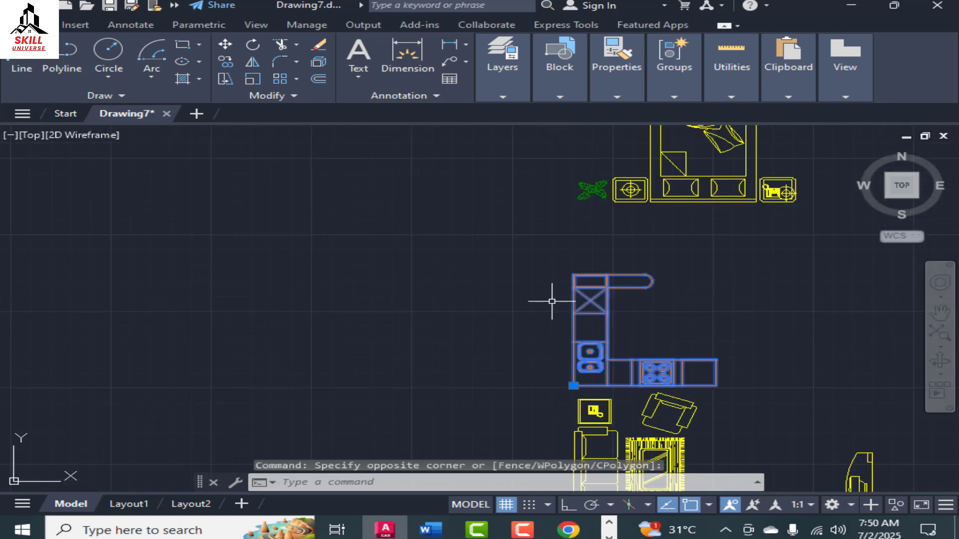
scroll(624, 367, up, 2)
scroll(610, 351, down, 2)
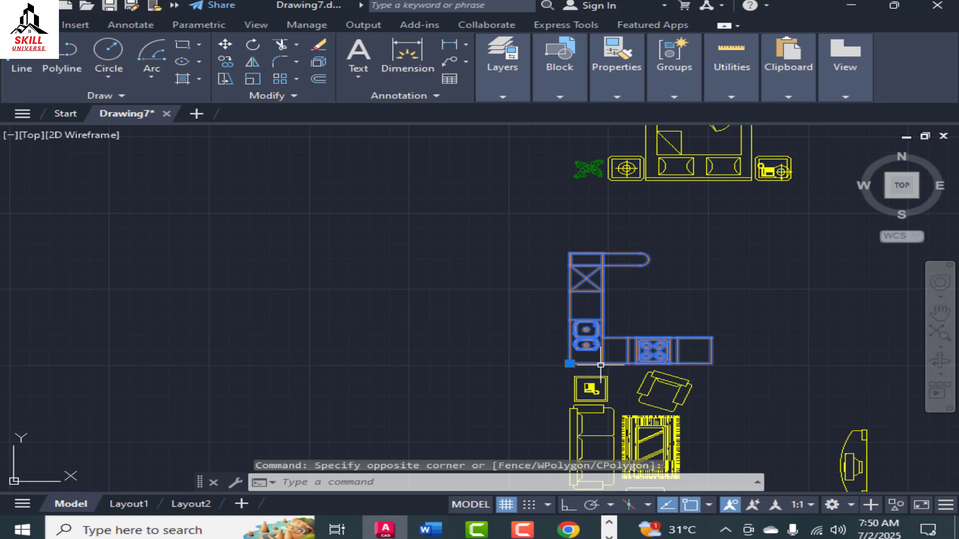
text(C)
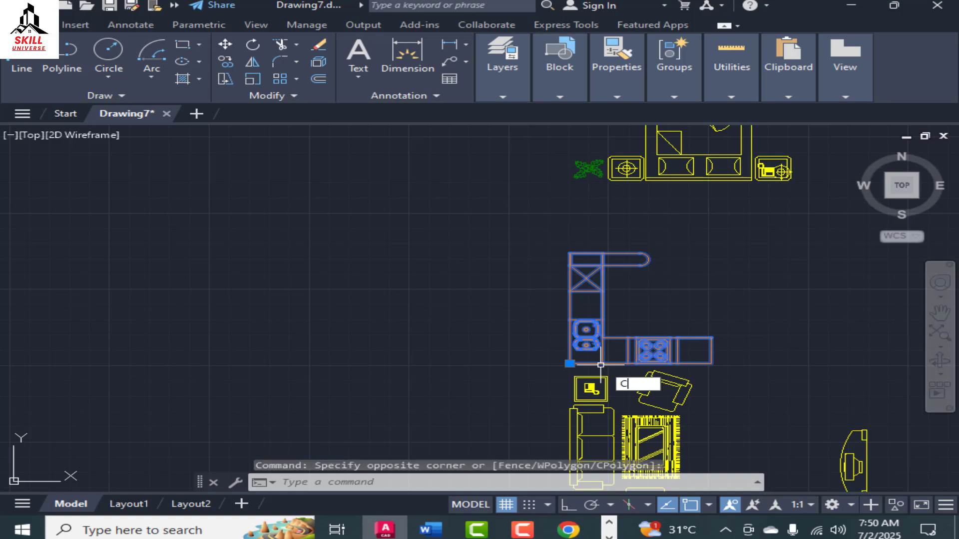
text(O)
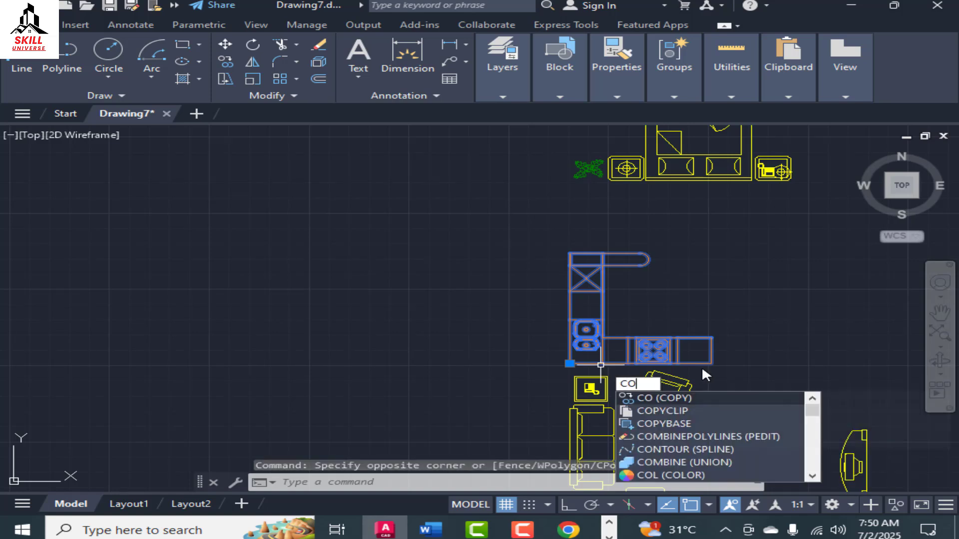
key(Return)
click(711, 364)
scroll(739, 344, down, 5)
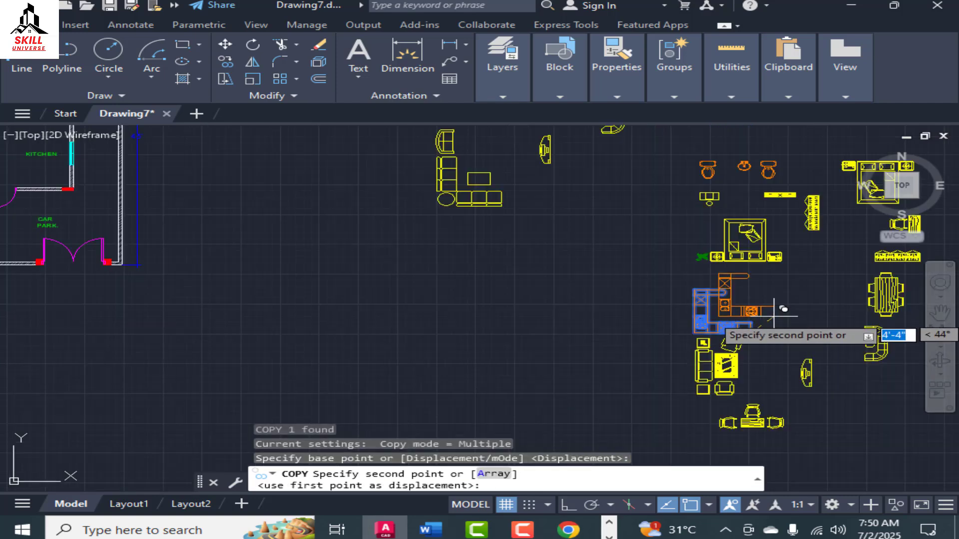
scroll(515, 322, down, 3)
scroll(332, 256, up, 5)
scroll(432, 360, down, 2)
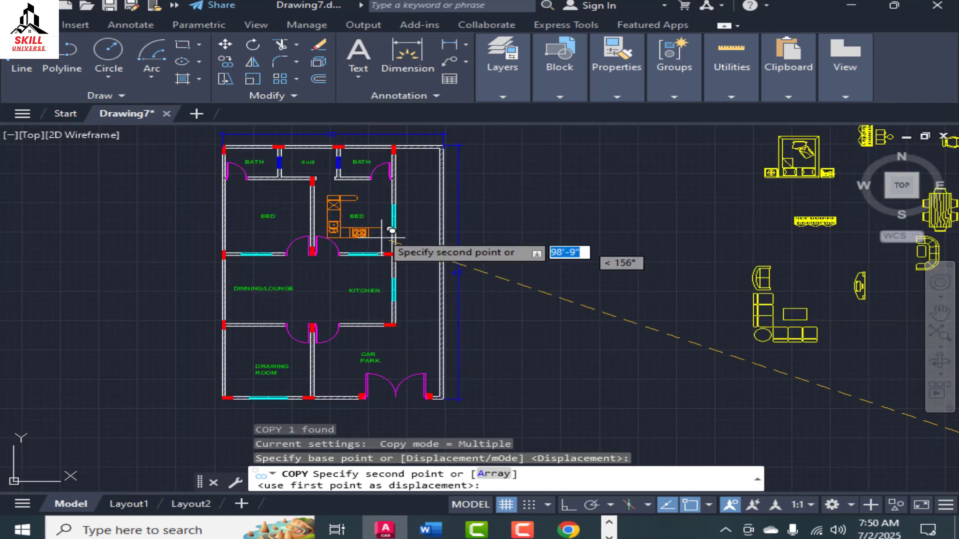
scroll(387, 250, up, 5)
scroll(394, 264, down, 3)
scroll(400, 270, up, 5)
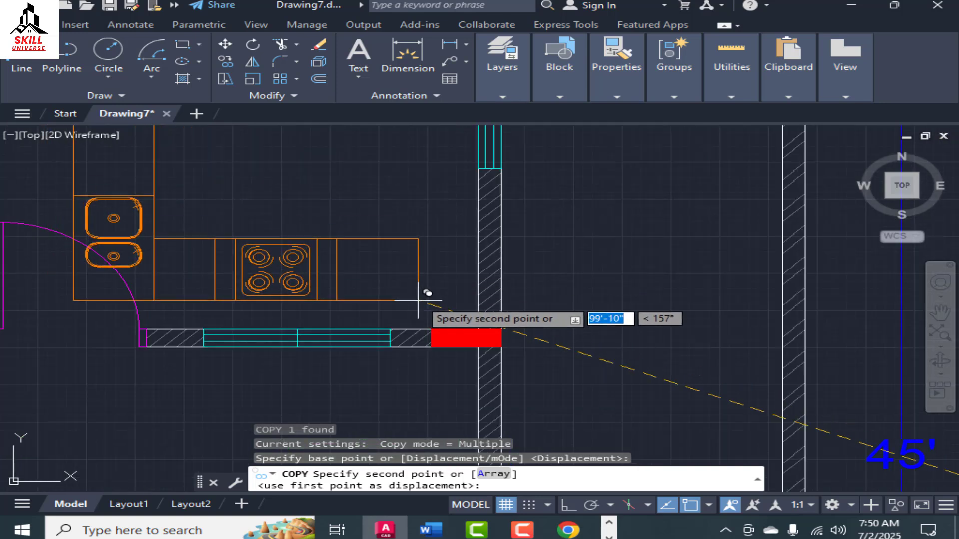
scroll(450, 315, down, 3)
click(481, 327)
scroll(535, 372, down, 2)
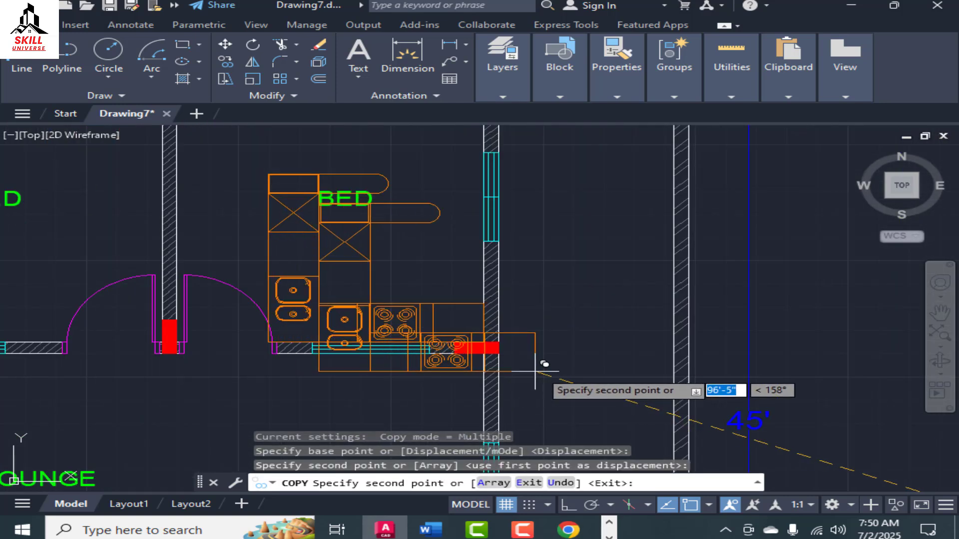
key(Escape)
Move the copied kitchen counter by its lower-right corner from the bedroom to the lower-right inner corner of the kitchen.
scroll(429, 335, down, 2)
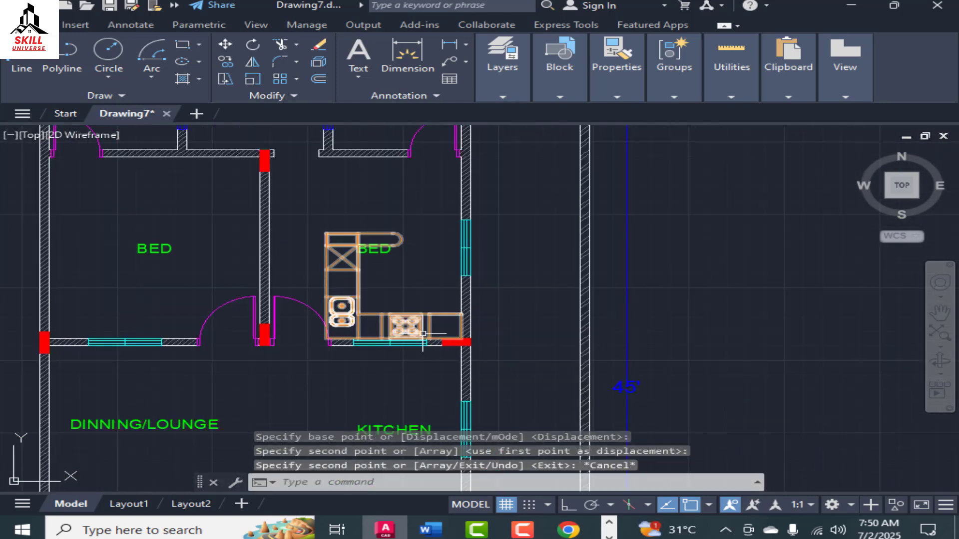
scroll(423, 334, up, 4)
scroll(366, 342, down, 4)
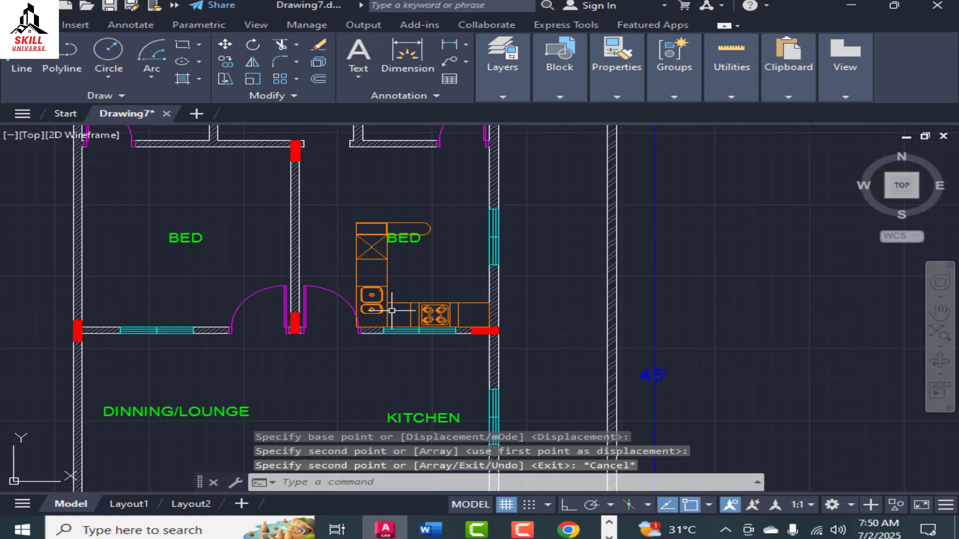
scroll(391, 287, down, 2)
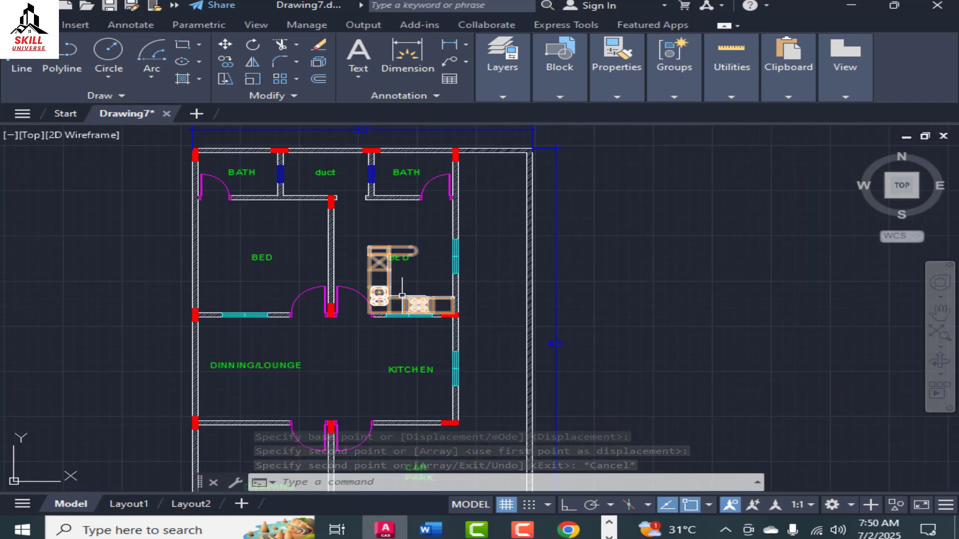
scroll(434, 295, up, 4)
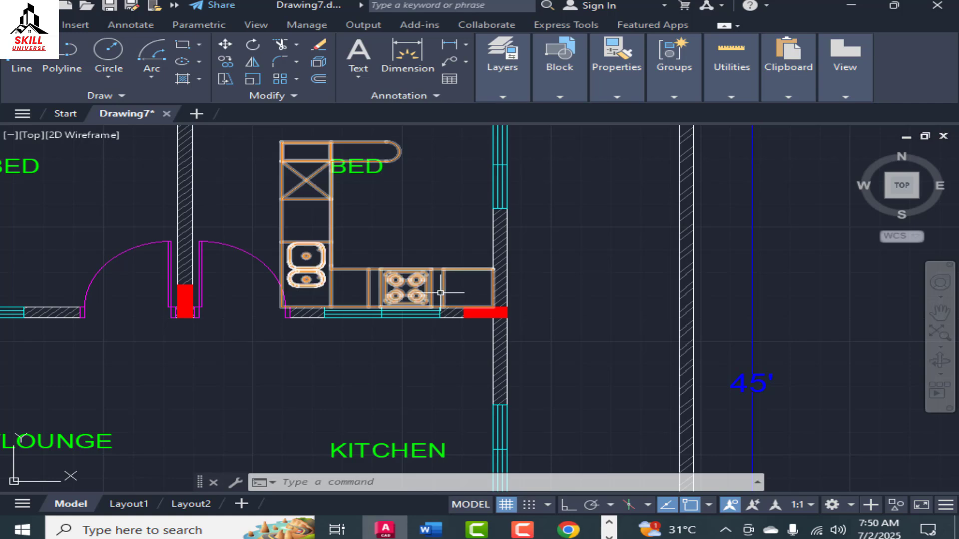
click(439, 299)
scroll(465, 222, down, 2)
click(432, 262)
scroll(429, 223, down, 2)
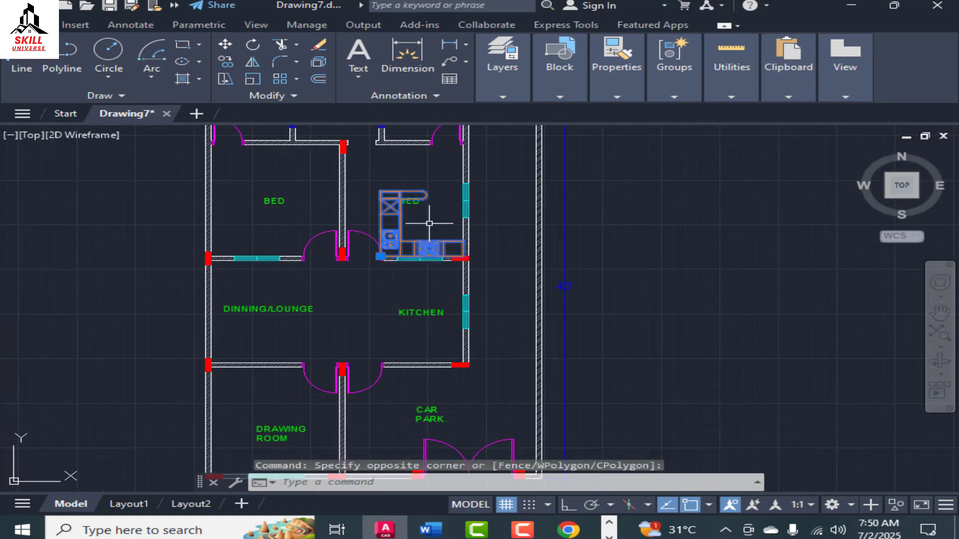
key(Return)
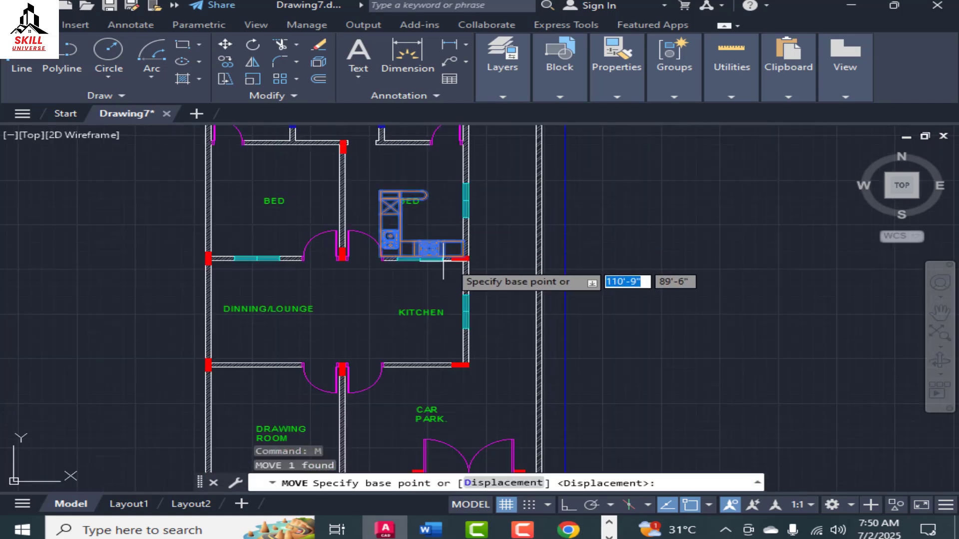
scroll(452, 268, up, 3)
click(461, 256)
scroll(464, 300, down, 4)
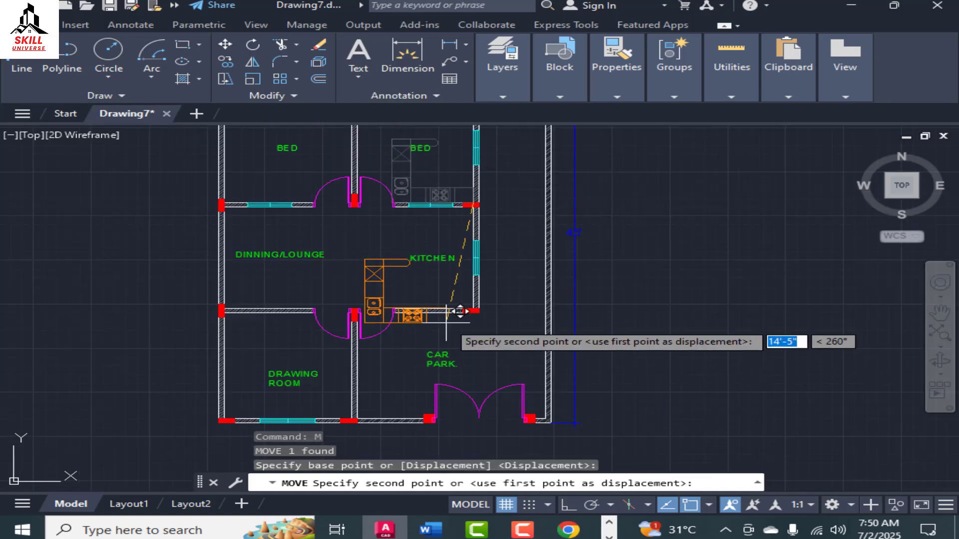
scroll(514, 280, up, 6)
click(552, 268)
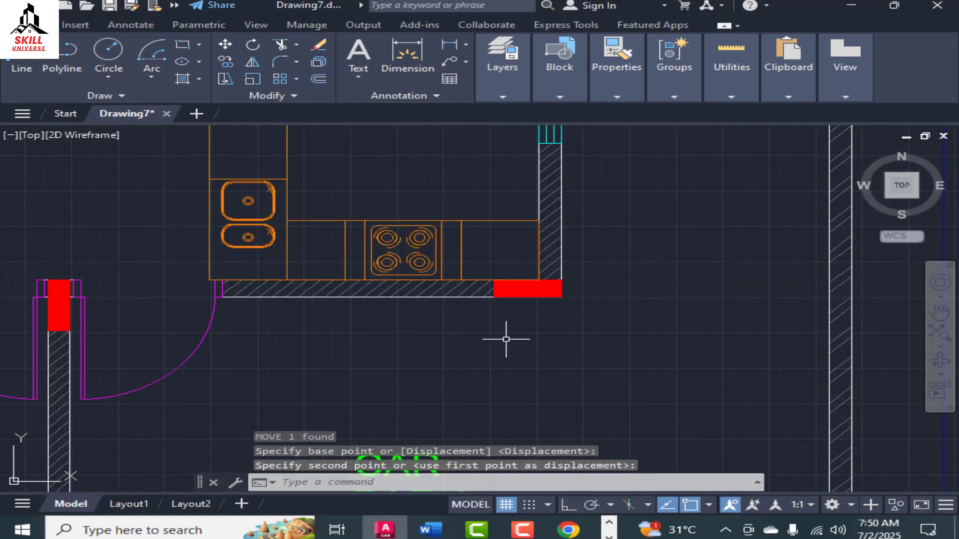
Move the KITCHEN label off the counter block into the open floor inside the L-shaped counter.
scroll(504, 339, down, 4)
key(Escape)
scroll(410, 322, up, 4)
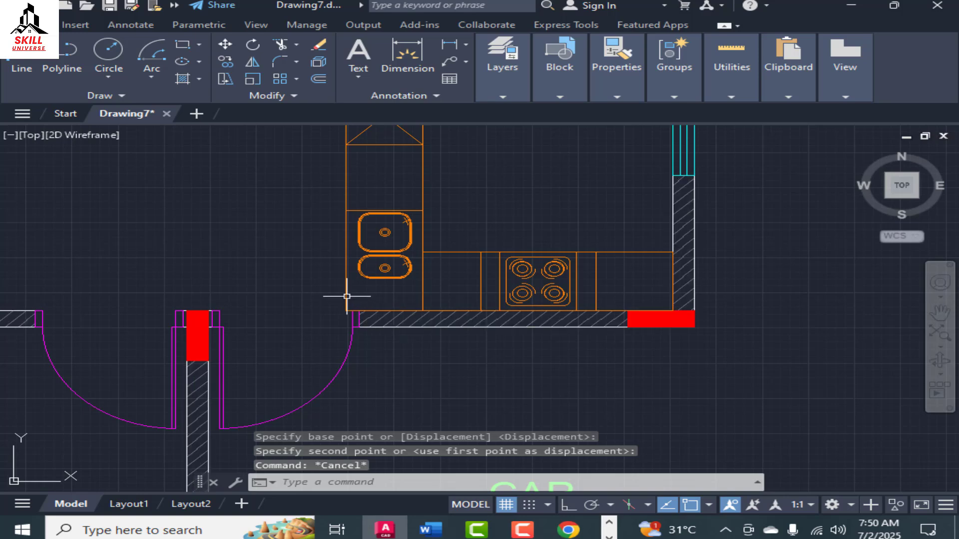
scroll(380, 284, down, 5)
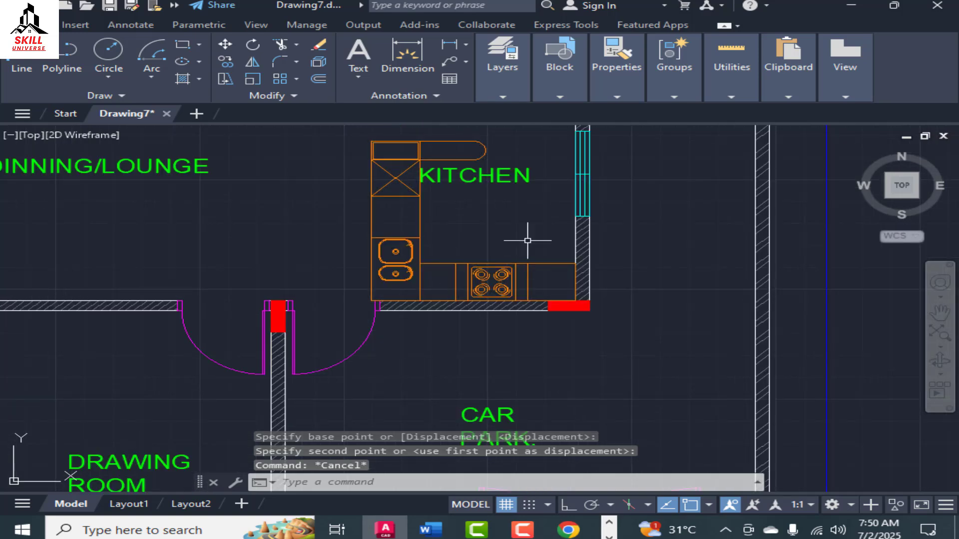
scroll(500, 234, up, 2)
scroll(498, 249, up, 3)
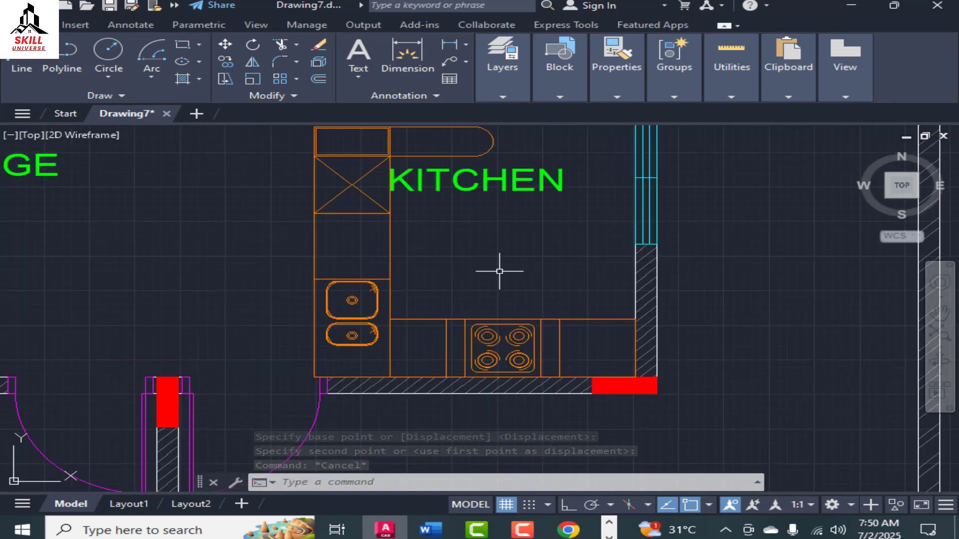
scroll(488, 263, down, 7)
scroll(440, 252, up, 5)
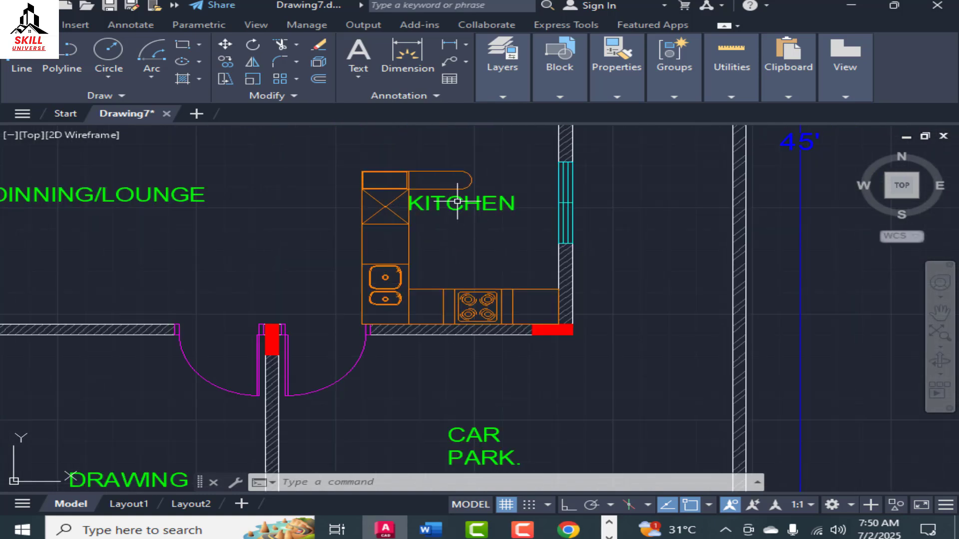
click(419, 201)
scroll(397, 245, down, 5)
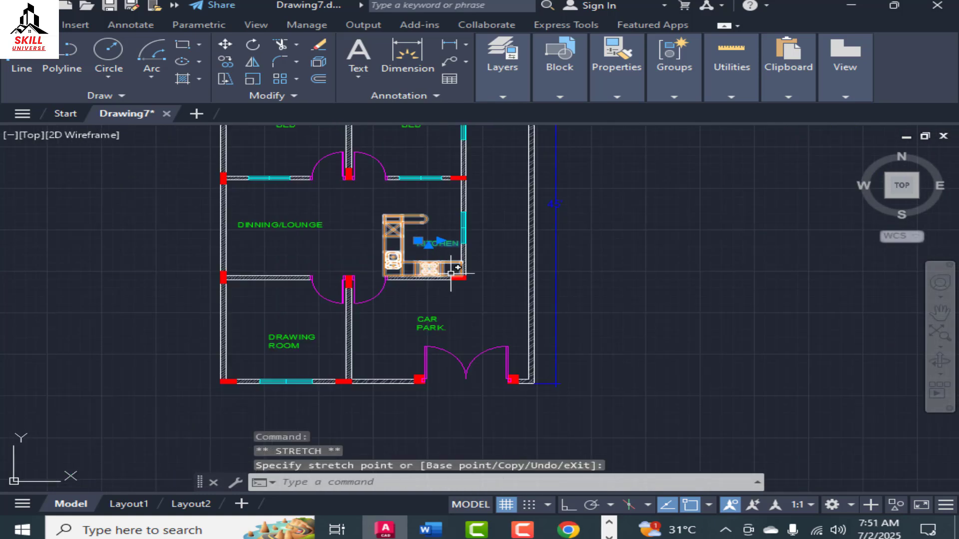
Copy the double bed block with two nightstands by the bed's lower-right corner into the bedroom above the kitchen.
scroll(397, 255, up, 1)
scroll(397, 256, down, 4)
scroll(690, 314, up, 4)
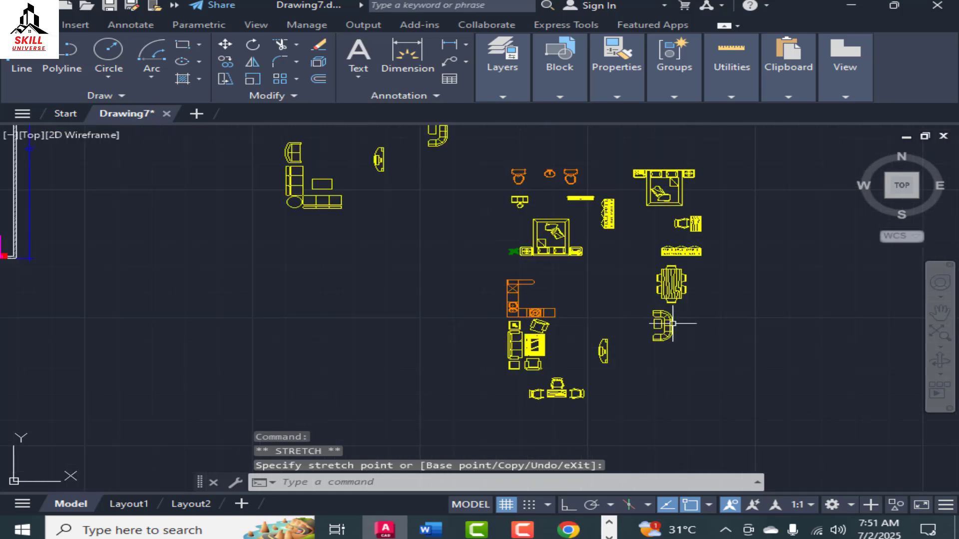
scroll(557, 171, up, 2)
scroll(553, 262, down, 2)
scroll(661, 204, up, 2)
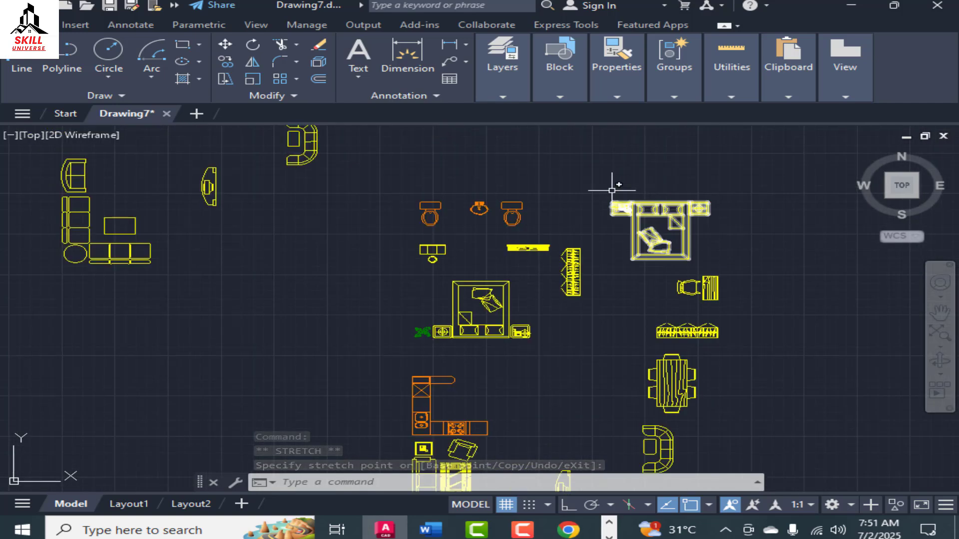
click(593, 184)
click(714, 263)
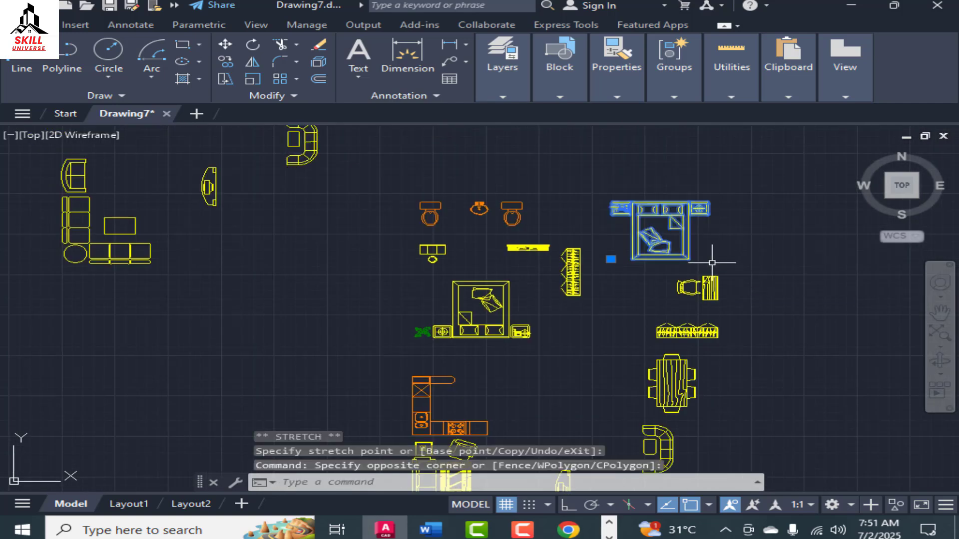
text(CO)
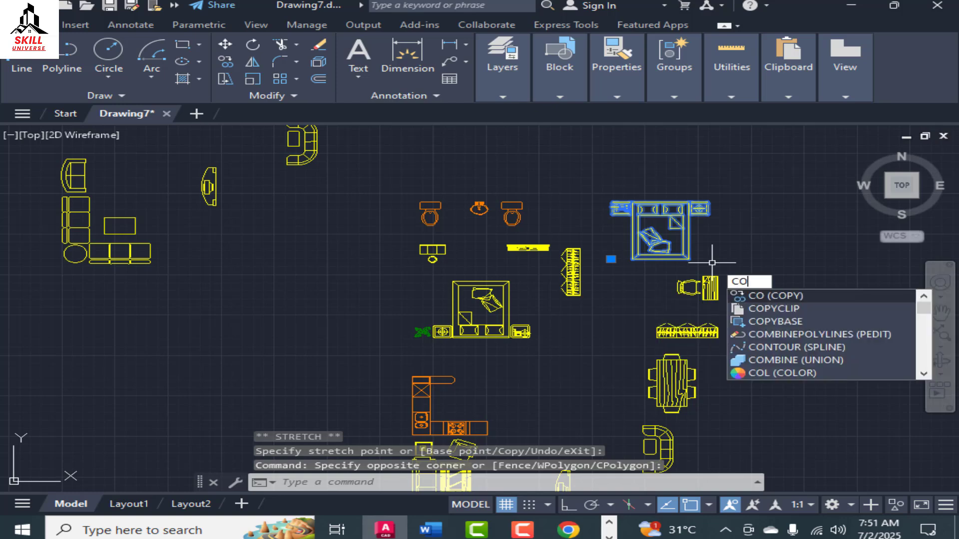
key(Return)
scroll(686, 269, up, 2)
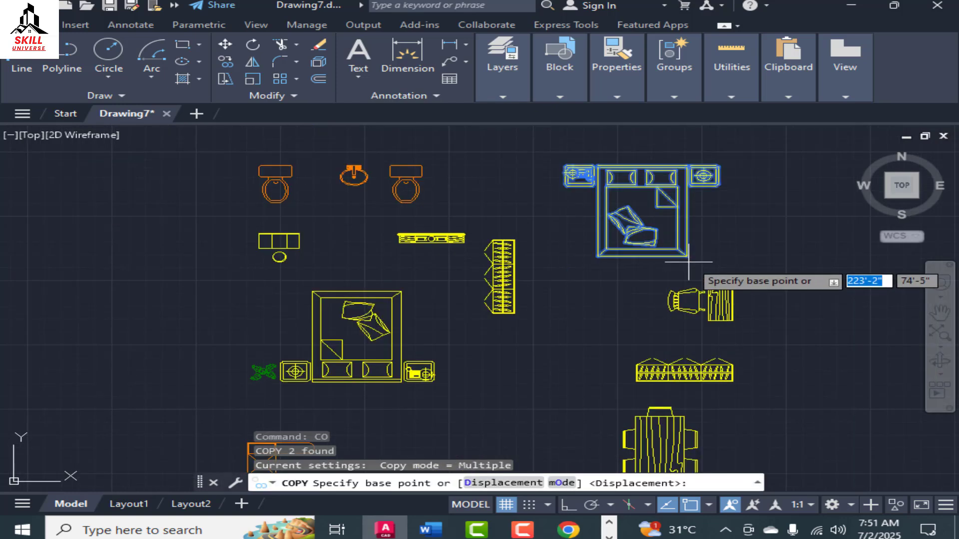
click(688, 184)
scroll(664, 270, down, 5)
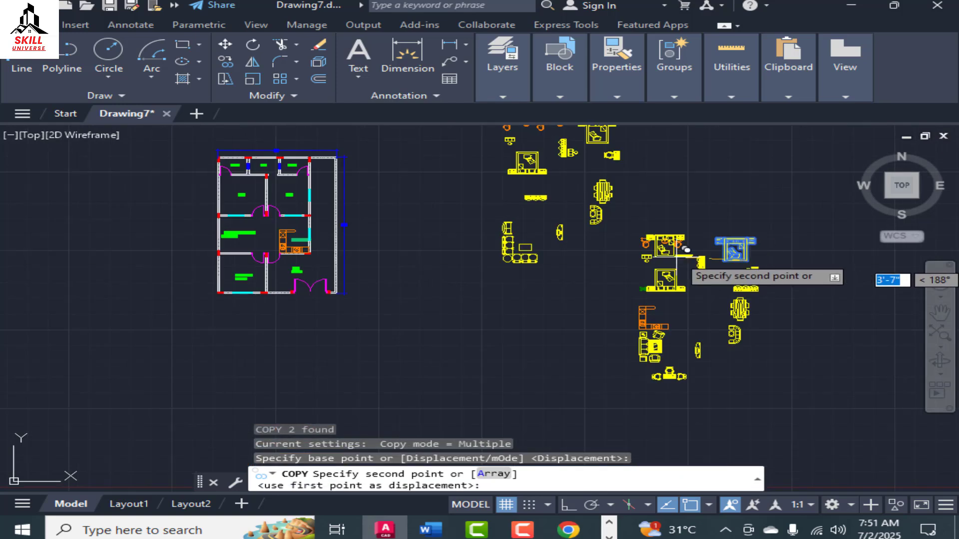
scroll(386, 217, up, 5)
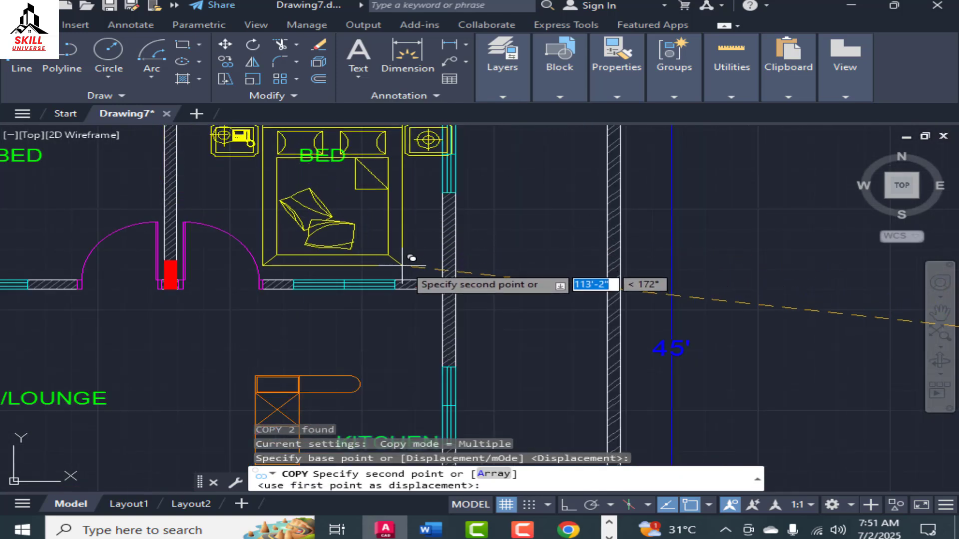
scroll(418, 252, down, 2)
click(398, 257)
key(Escape)
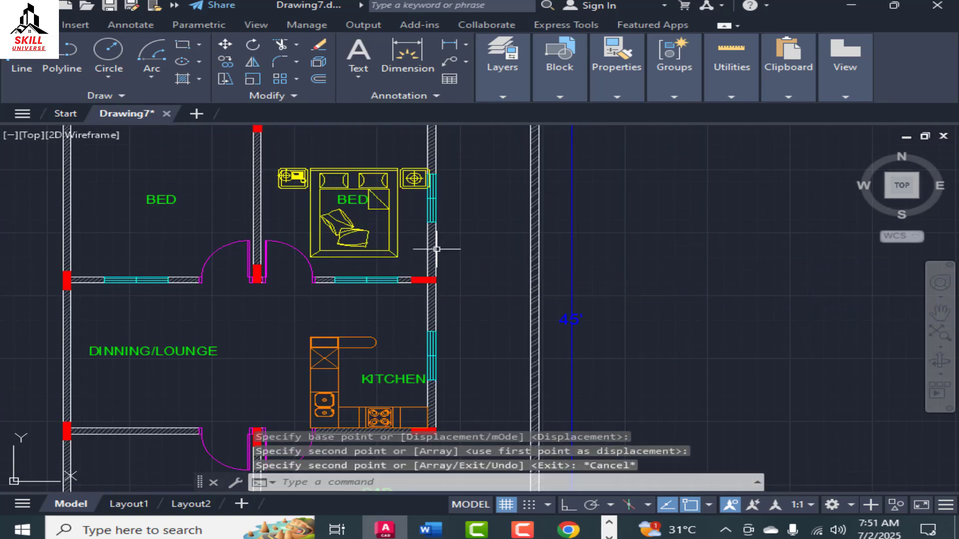
Turn off the text layer to hide the room labels.
scroll(450, 253, down, 5)
scroll(397, 220, up, 4)
scroll(527, 261, up, 2)
click(542, 258)
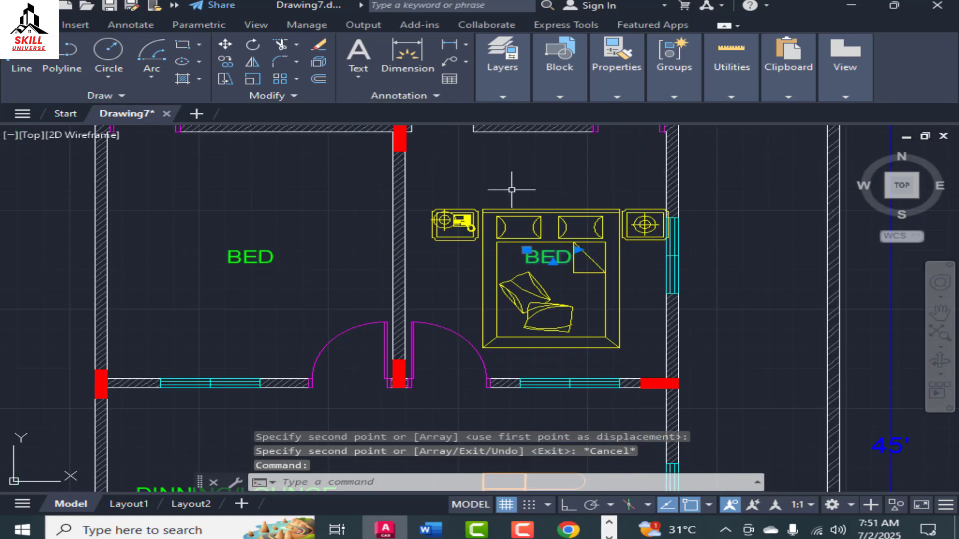
key(Escape)
click(597, 92)
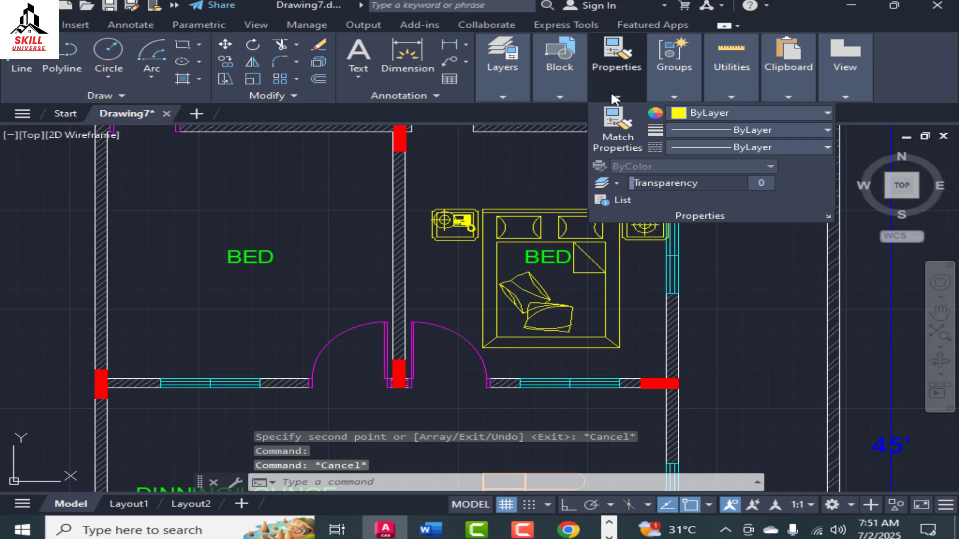
click(673, 96)
click(810, 113)
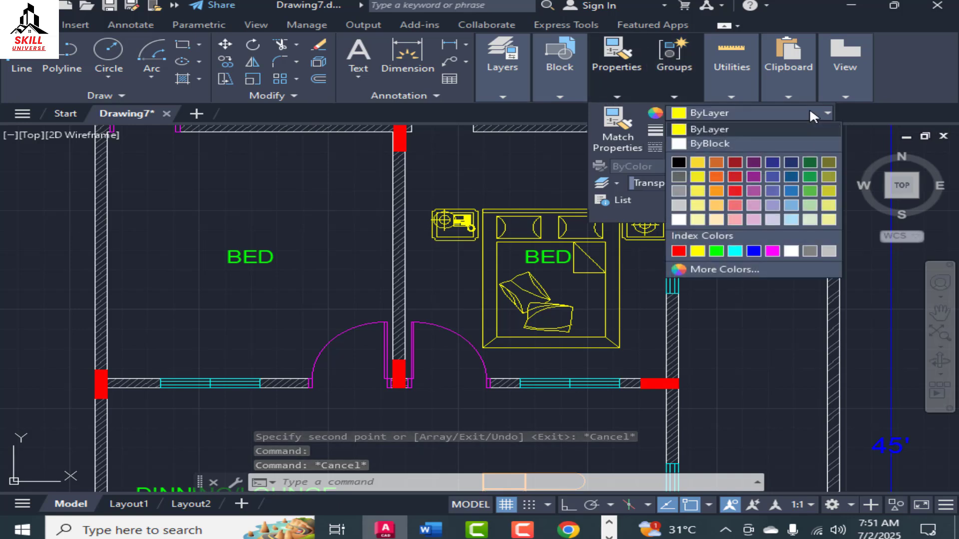
mouse_move(518, 86)
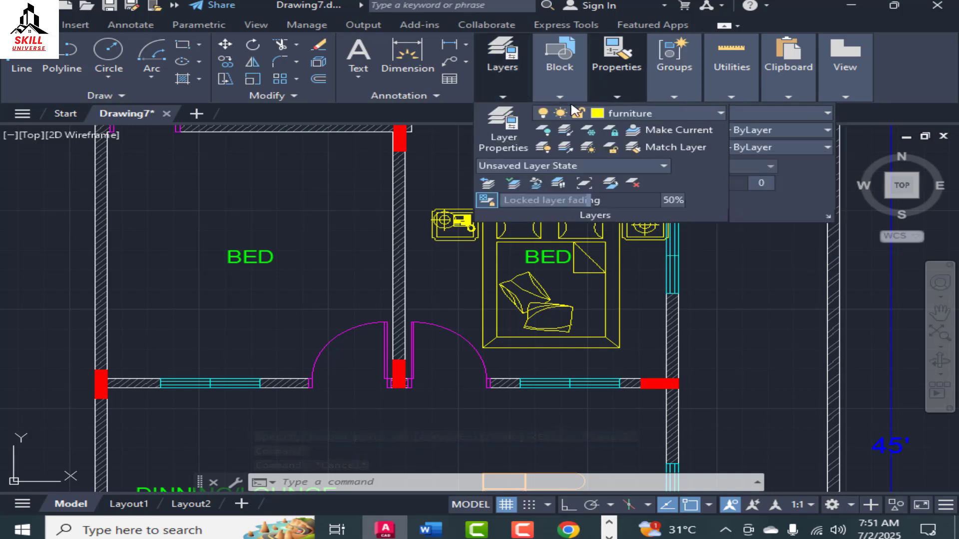
click(705, 114)
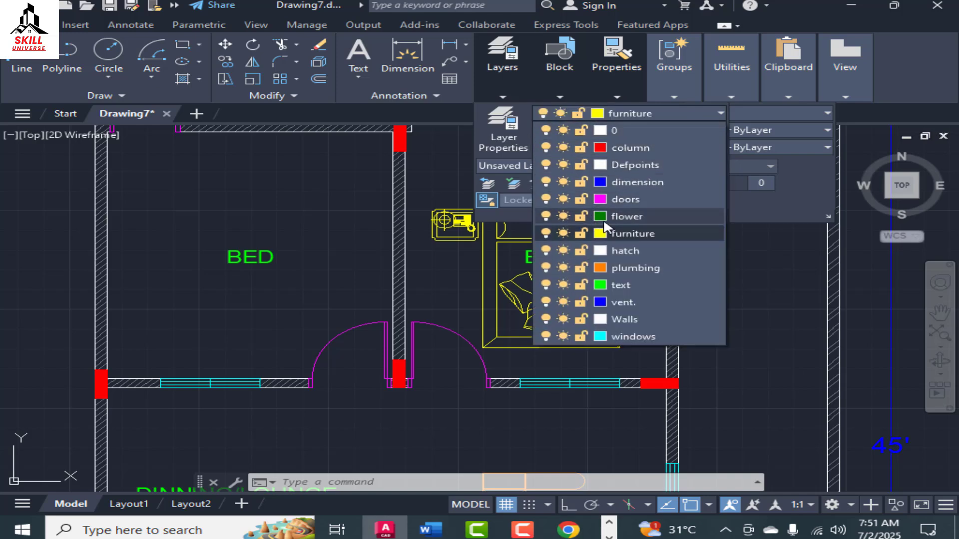
click(546, 287)
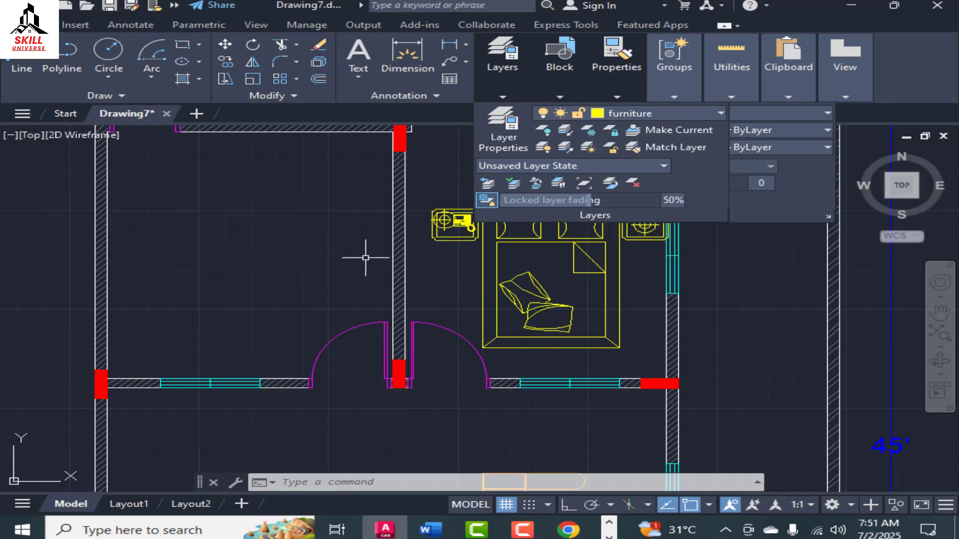
Rotate the copied bed block 180 degrees about the bed's lower-right corner with Ortho mode on.
scroll(368, 256, down, 4)
scroll(409, 241, up, 5)
scroll(409, 241, down, 4)
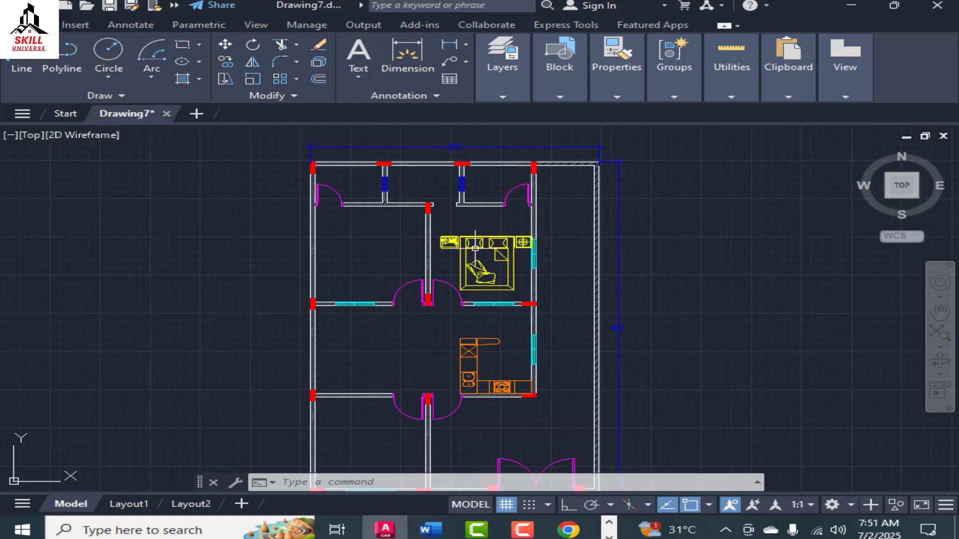
scroll(467, 238, up, 2)
click(467, 237)
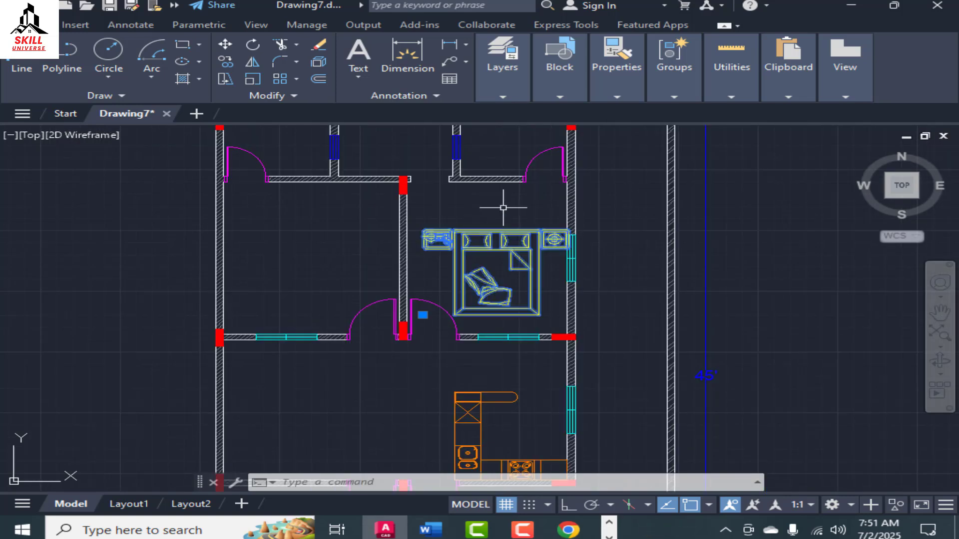
text(O)
key(Return)
click(530, 336)
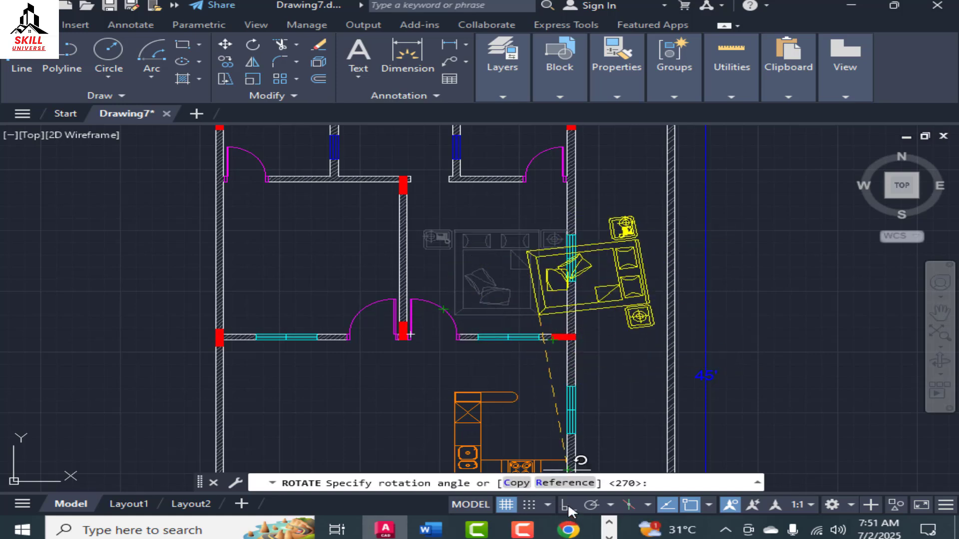
key(F8)
click(525, 376)
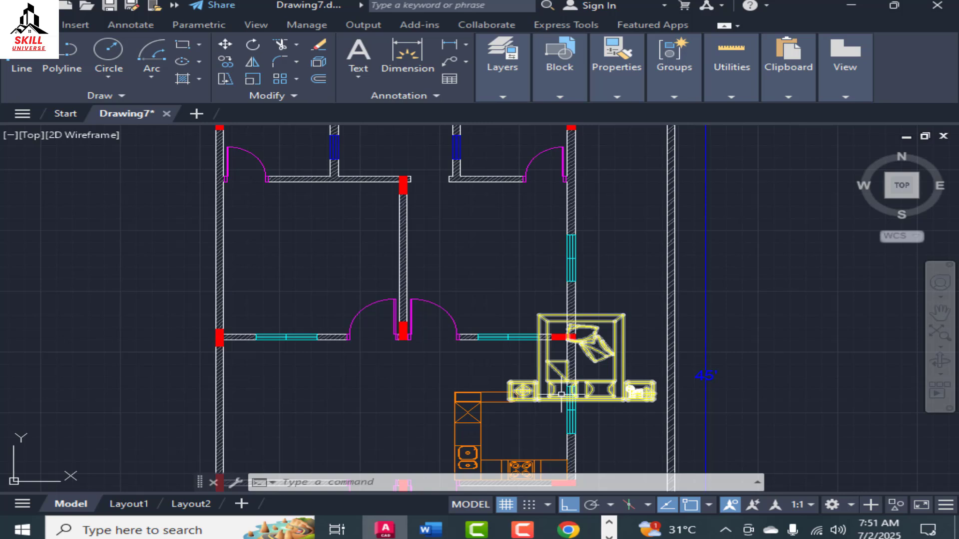
Rotate the bed block another quarter turn about its lower-right corner, with the headboard toward the outer boundary wall.
click(534, 393)
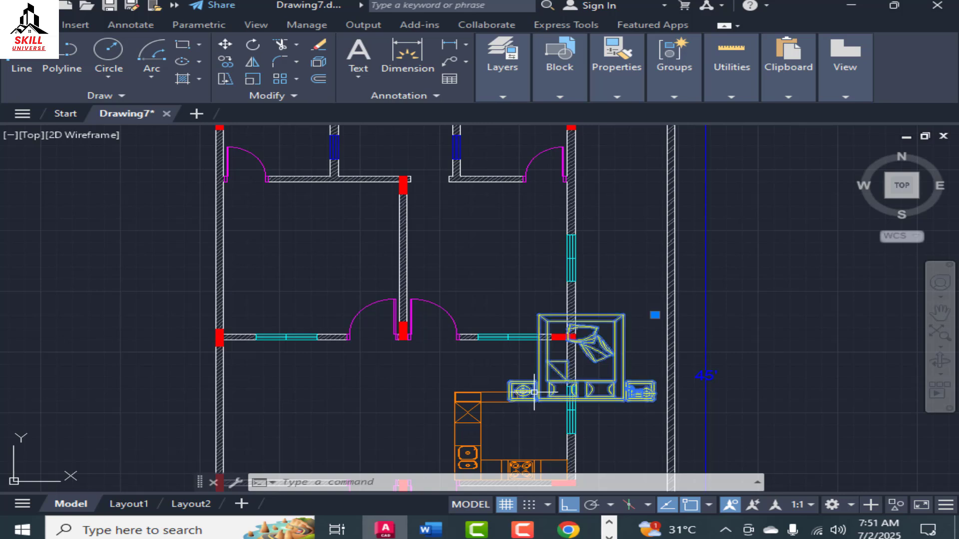
text(RO)
key(Return)
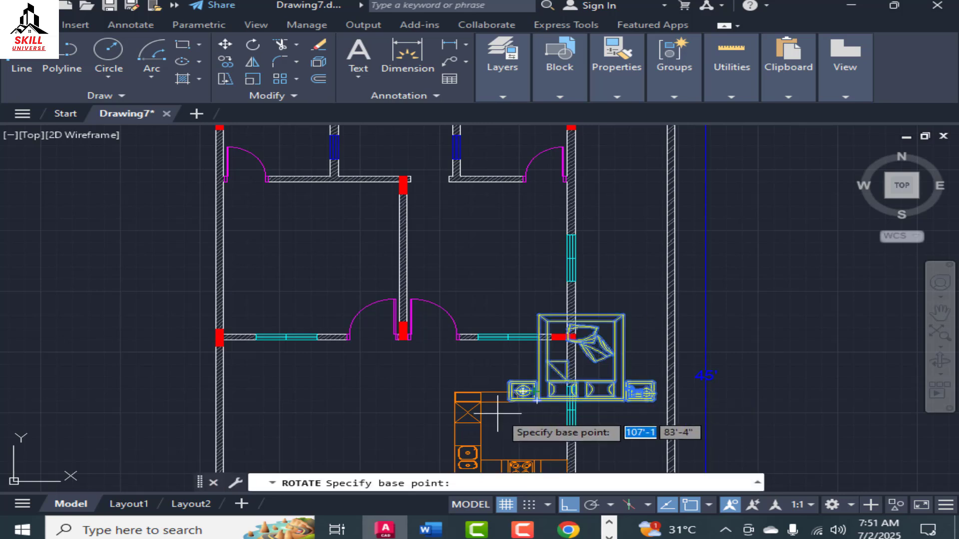
click(654, 405)
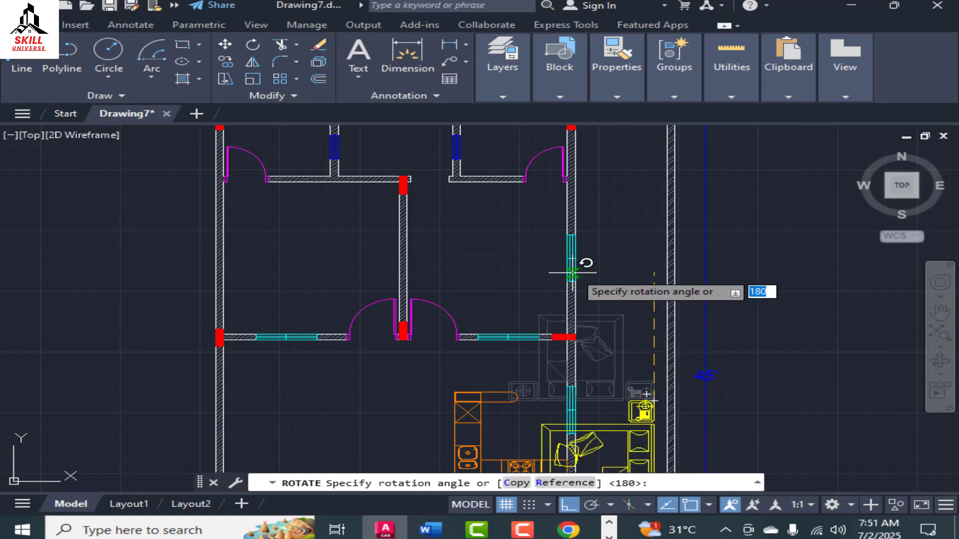
scroll(584, 263, down, 3)
click(615, 296)
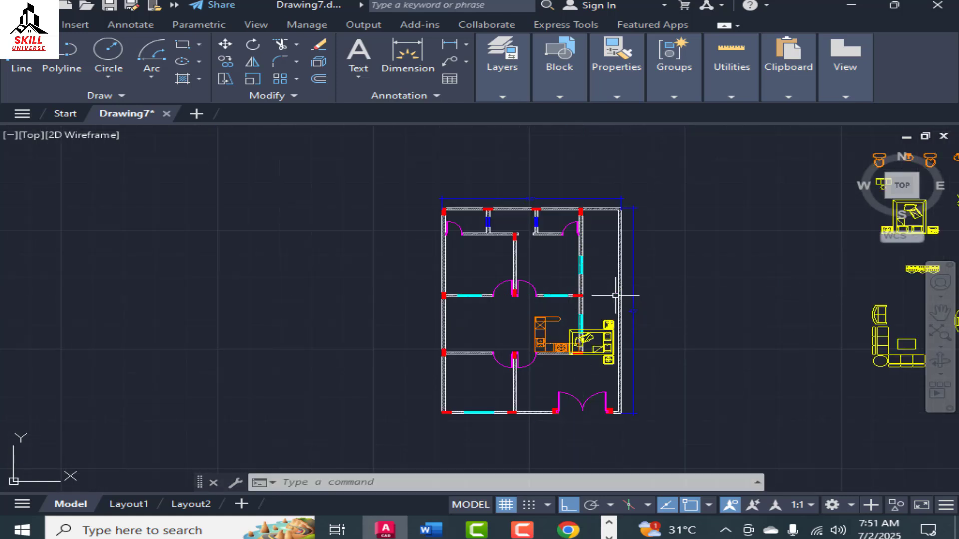
Copy the rotated bed by its lower nightstand's outer corner, with Ortho mode off, against the window wall of the bedroom above the kitchen.
scroll(611, 352, up, 4)
click(603, 335)
scroll(647, 336, down, 2)
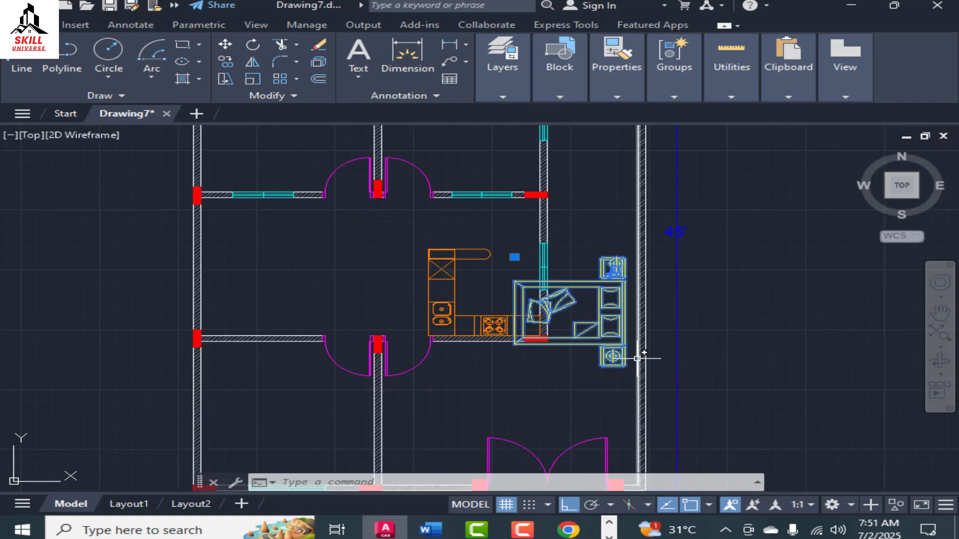
key(Return)
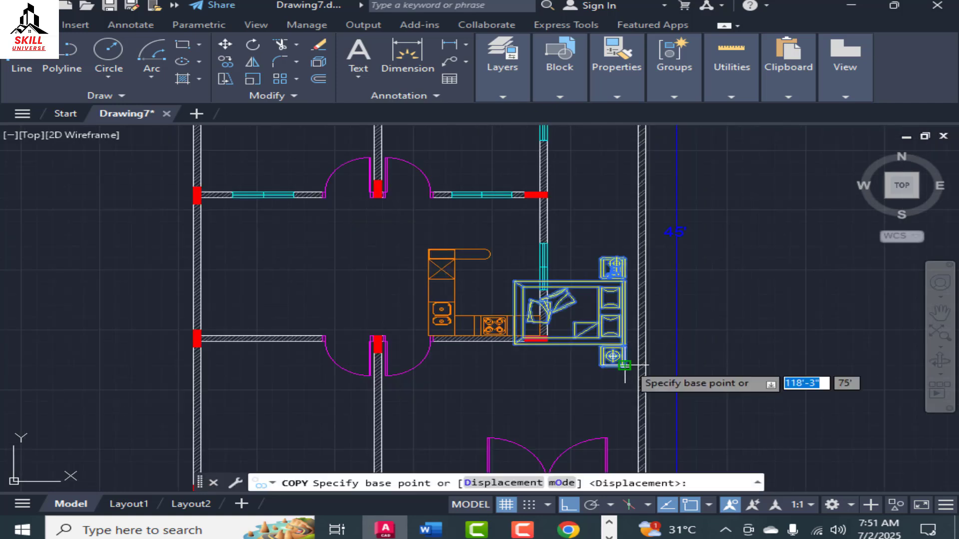
click(624, 365)
scroll(525, 145, down, 4)
scroll(544, 249, up, 3)
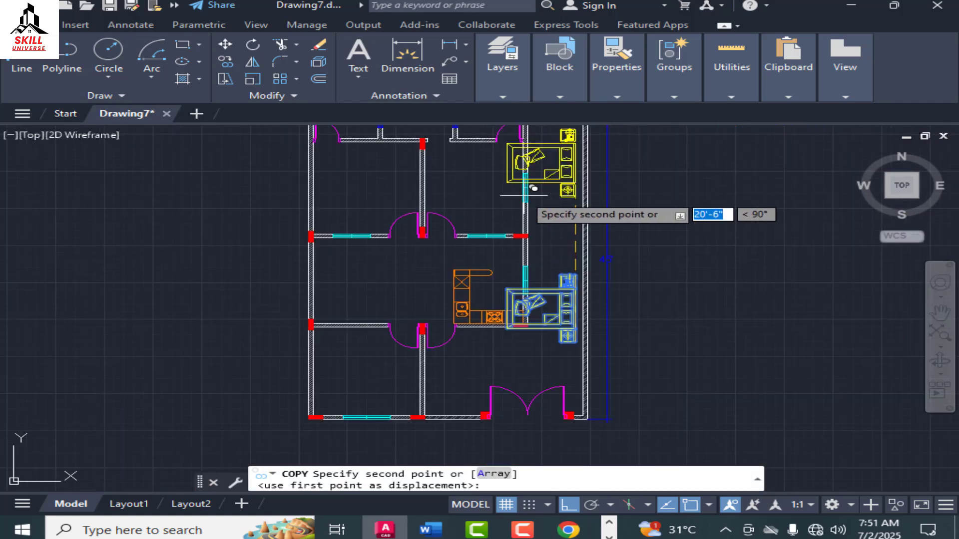
click(569, 504)
click(532, 212)
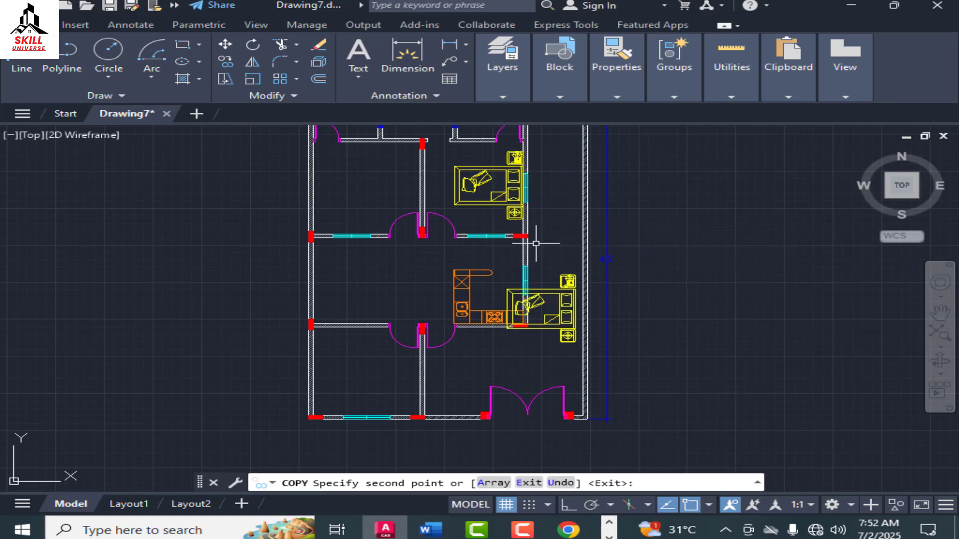
key(Return)
scroll(492, 166, up, 5)
scroll(642, 306, down, 4)
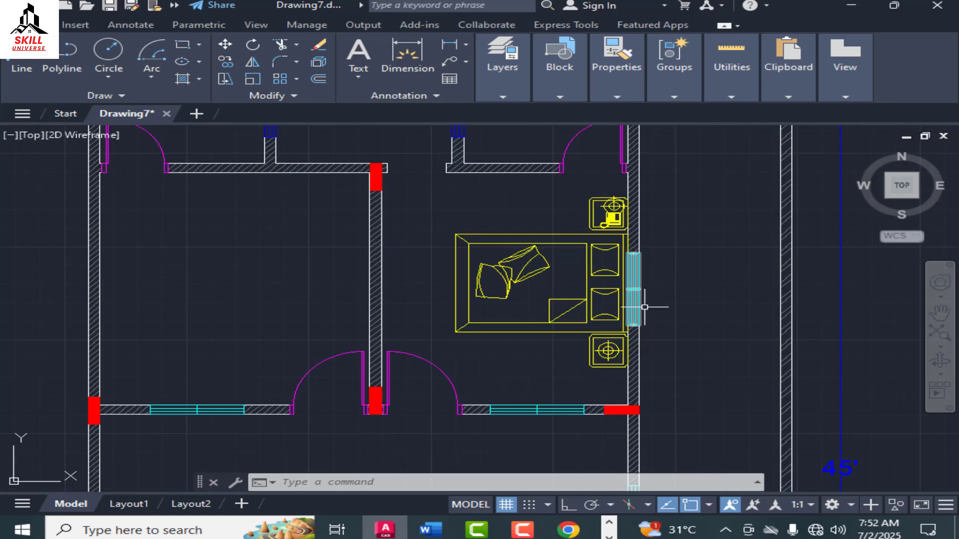
scroll(570, 264, up, 3)
scroll(569, 264, down, 2)
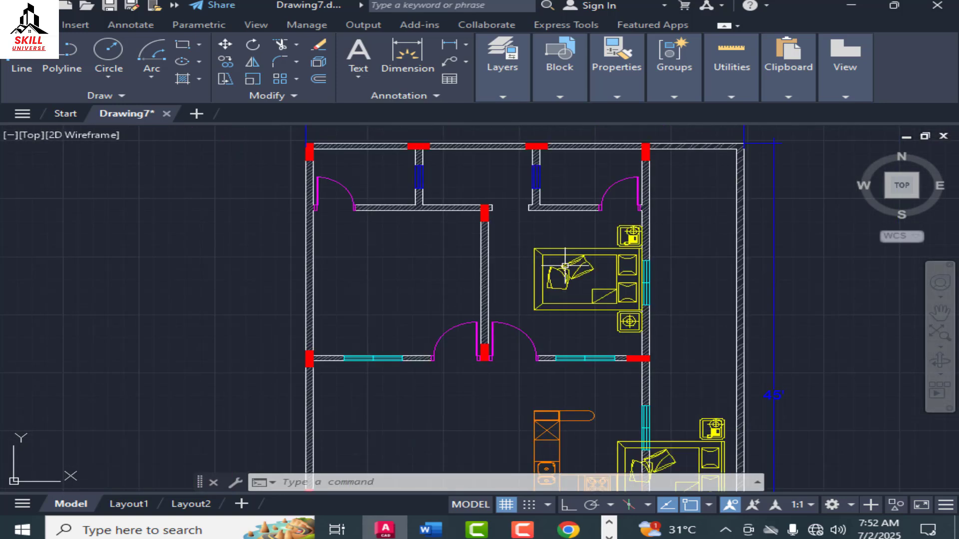
scroll(569, 267, down, 2)
scroll(574, 267, up, 2)
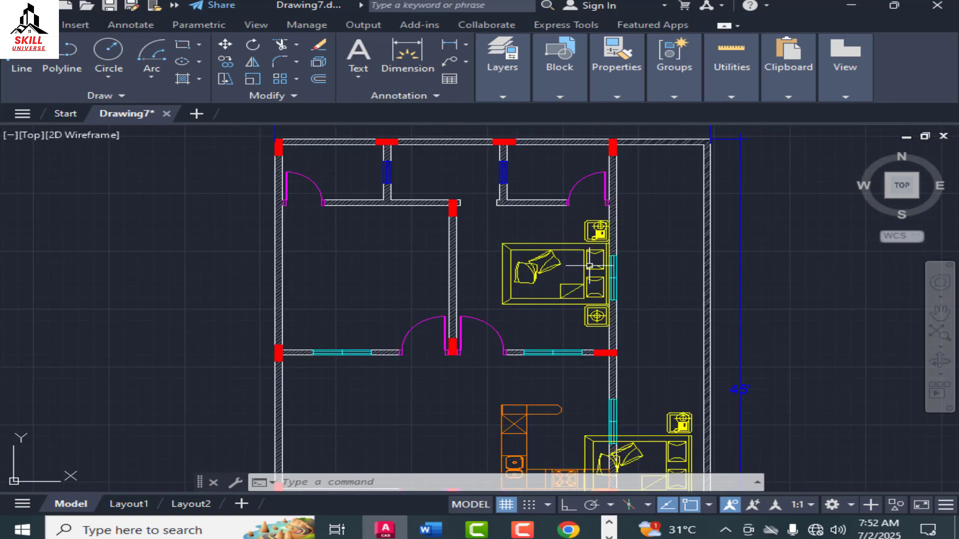
Move the bed above the kitchen down the window wall by its lower nightstand's outer corner, until the nightstand nearly meets the bedroom's lower wall.
scroll(602, 320, up, 4)
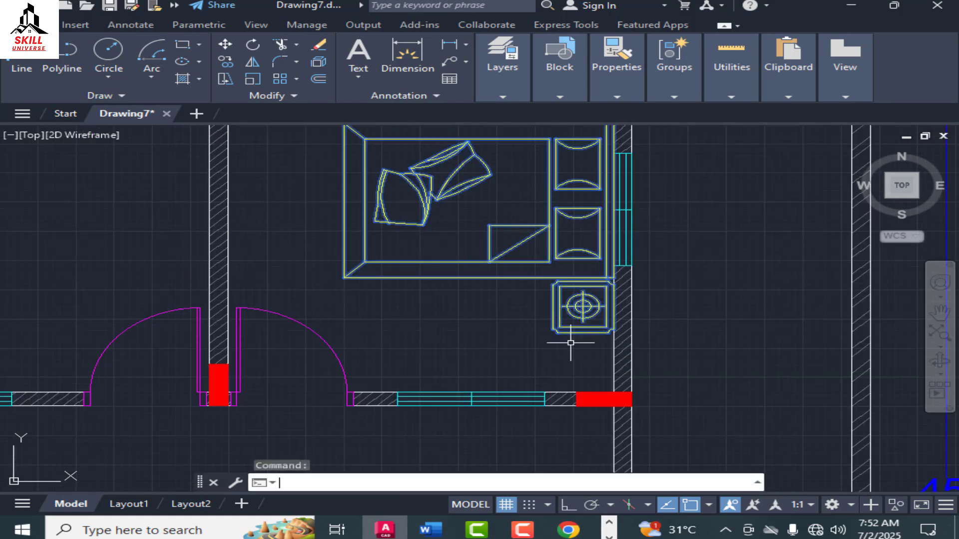
text(M)
key(Return)
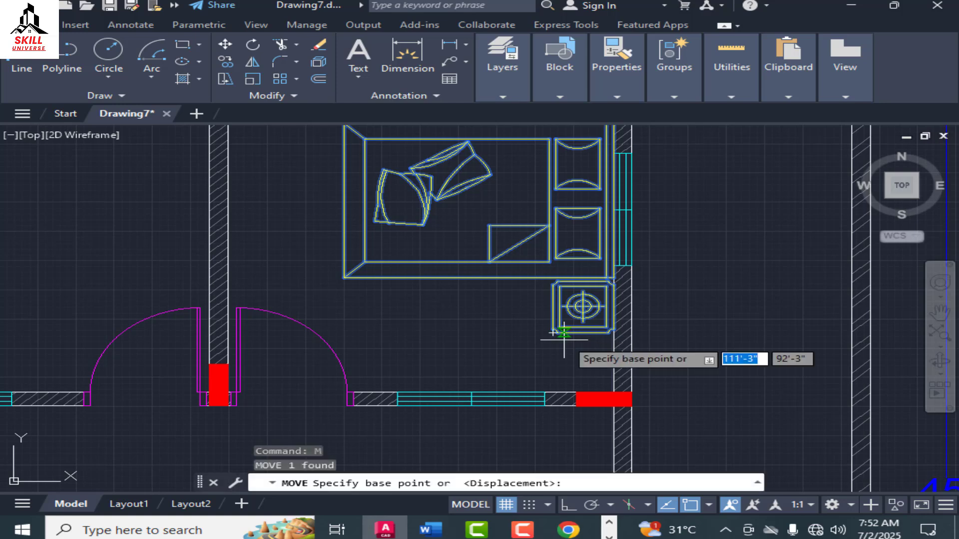
scroll(606, 335, up, 4)
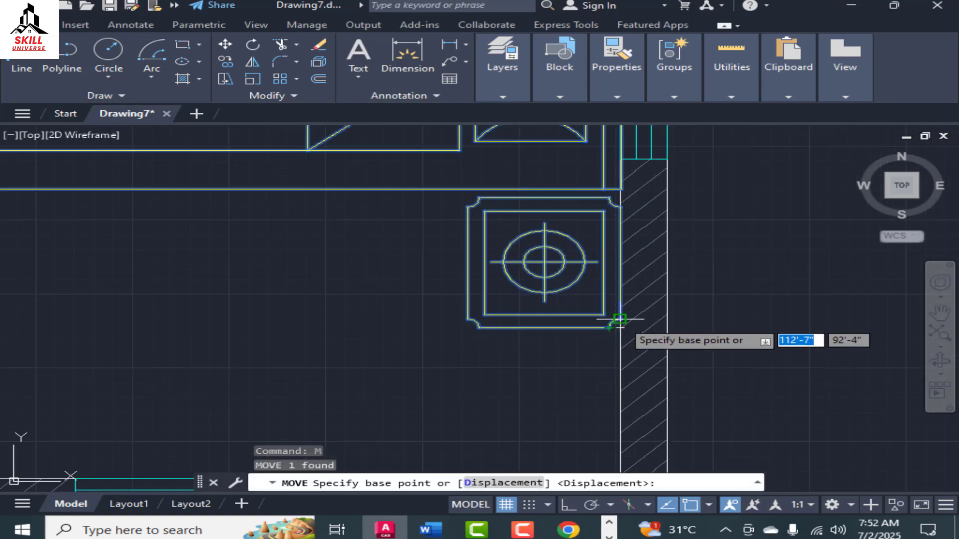
click(619, 319)
scroll(625, 294, down, 3)
scroll(616, 375, up, 3)
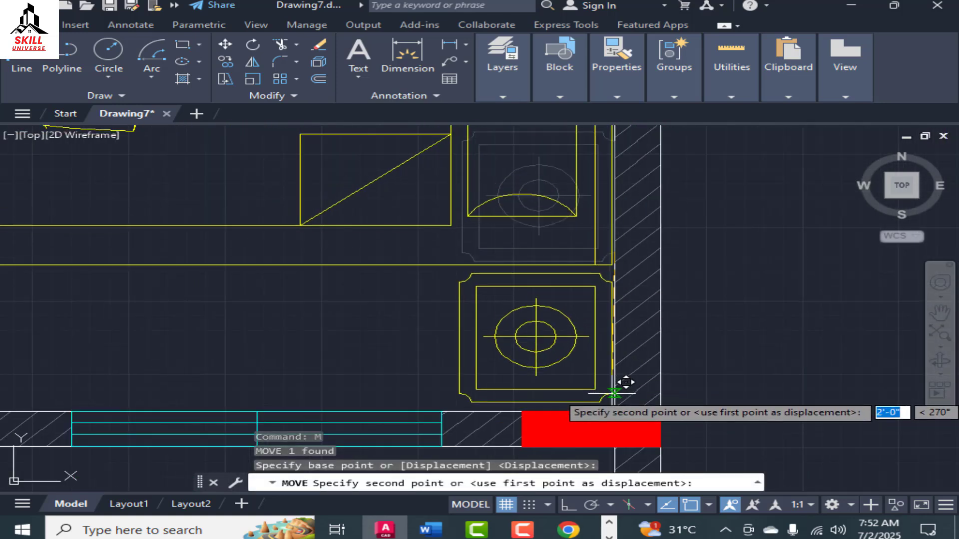
scroll(626, 382, up, 5)
scroll(619, 395, down, 5)
scroll(623, 306, up, 5)
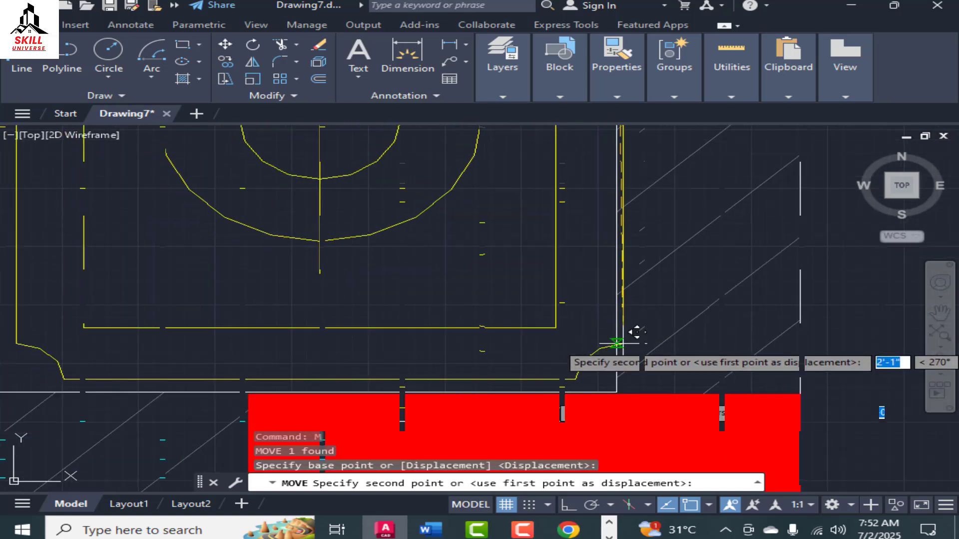
click(620, 343)
scroll(619, 343, down, 5)
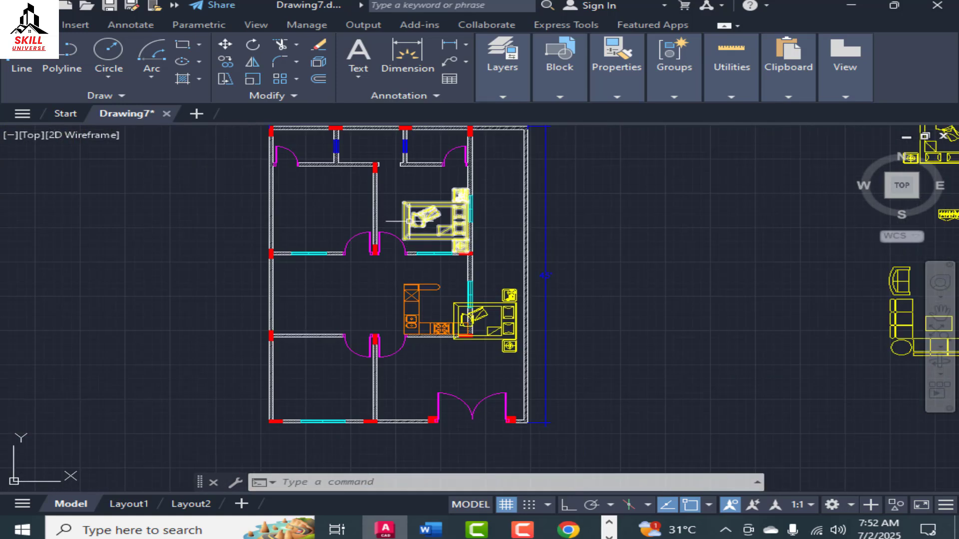
Erase the duplicate furniture block set lying nearest the floor plan.
scroll(342, 195, down, 3)
scroll(685, 212, down, 3)
scroll(725, 183, up, 5)
key(Escape)
click(736, 211)
scroll(545, 290, down, 5)
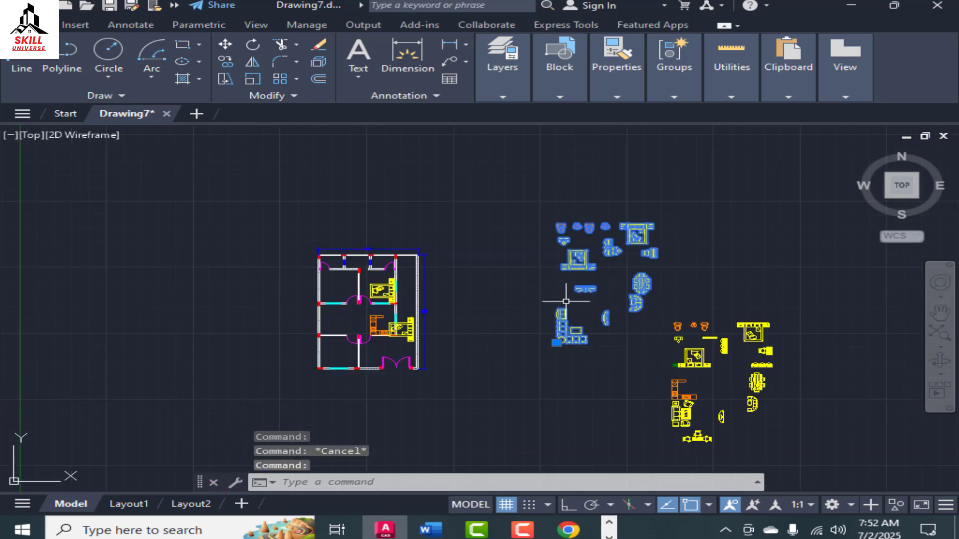
click(582, 257)
key(Delete)
Copy the drawer cabinet block into both upper bedrooms, placing it along the wall below each bathroom.
scroll(719, 358, up, 7)
click(678, 234)
text(CO)
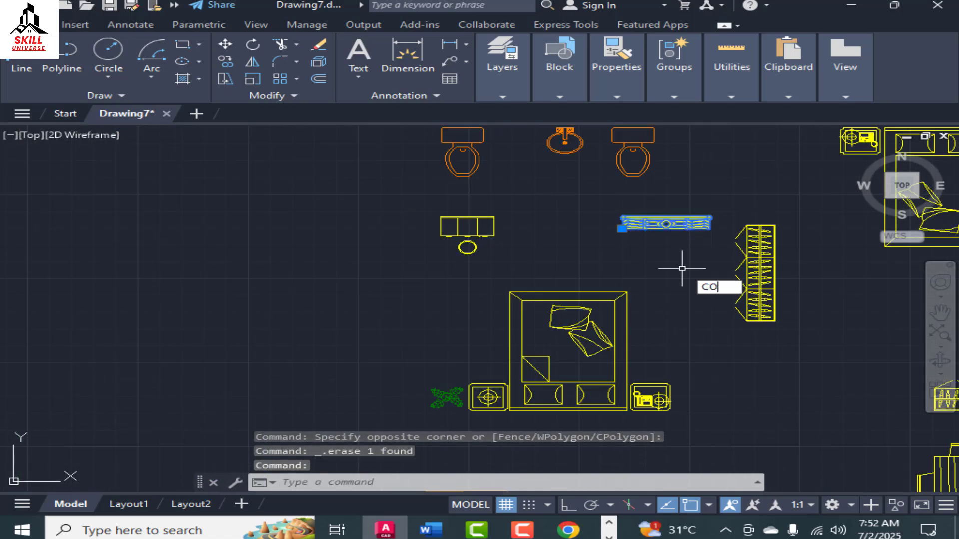
key(Return)
scroll(668, 220, up, 2)
click(742, 217)
scroll(741, 216, down, 8)
scroll(467, 187, up, 10)
click(483, 157)
scroll(483, 158, down, 8)
scroll(430, 134, up, 3)
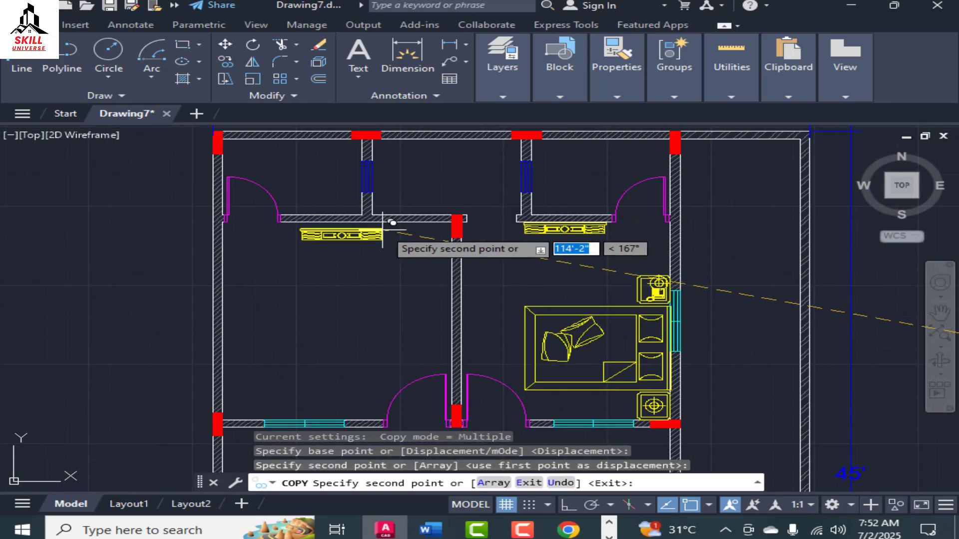
scroll(395, 216, up, 3)
click(393, 213)
key(Escape)
Move the upper-left bedroom's cabinet flush against the underside of the bathroom wall.
scroll(362, 222, up, 4)
click(376, 214)
text(M)
key(Return)
click(405, 194)
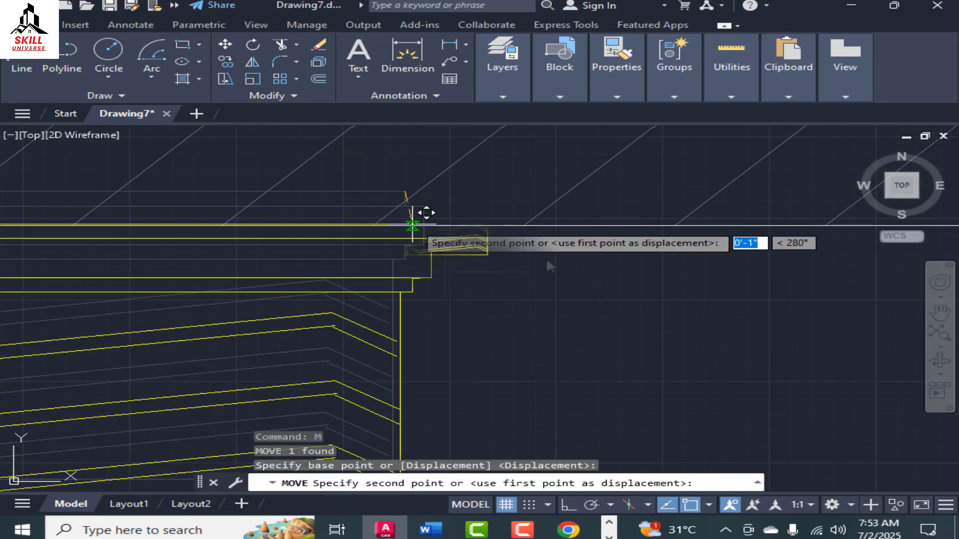
click(413, 224)
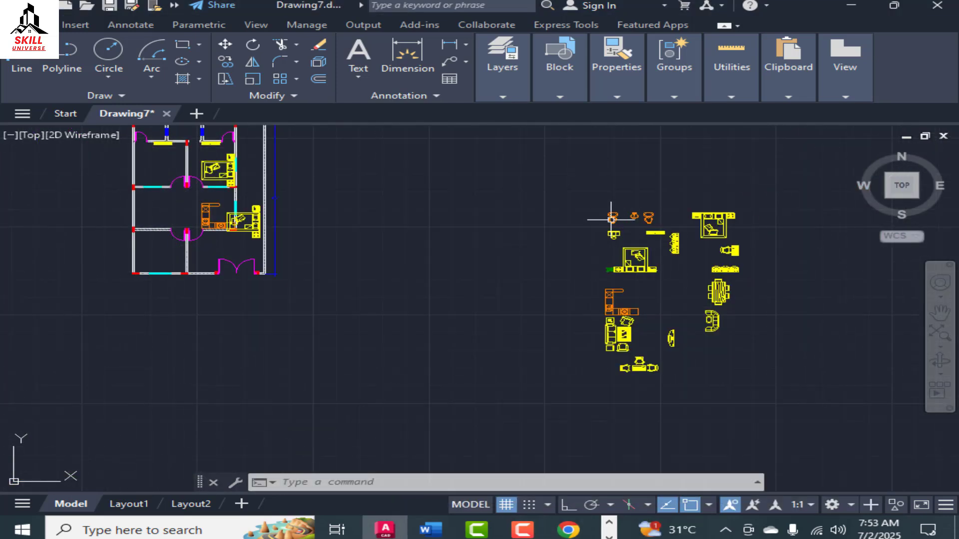
Copy the leftmost toilet block by its tank's upper-left corner into the upper-left bathroom.
scroll(610, 218, up, 7)
click(630, 218)
text(CO)
key(Return)
scroll(630, 232, up, 2)
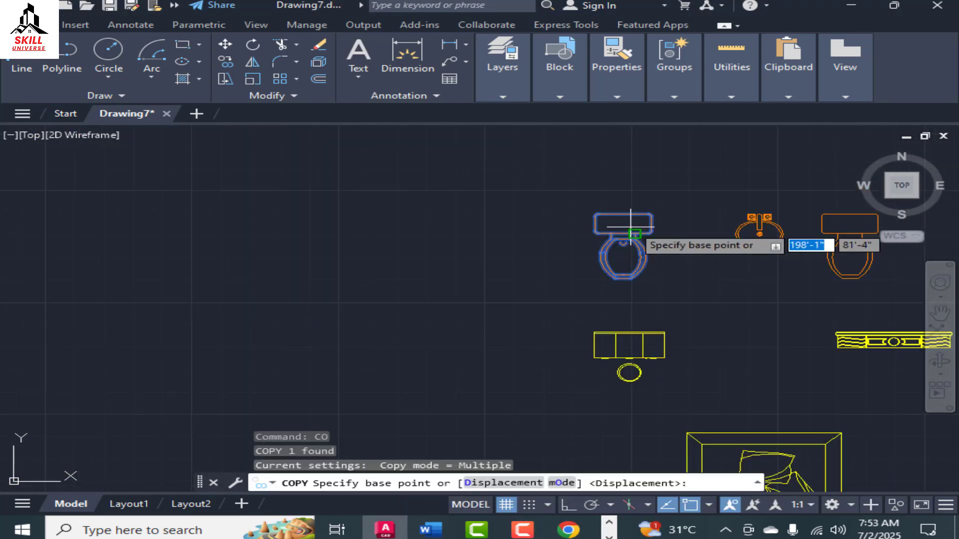
click(595, 215)
scroll(595, 214, down, 10)
scroll(520, 209, up, 12)
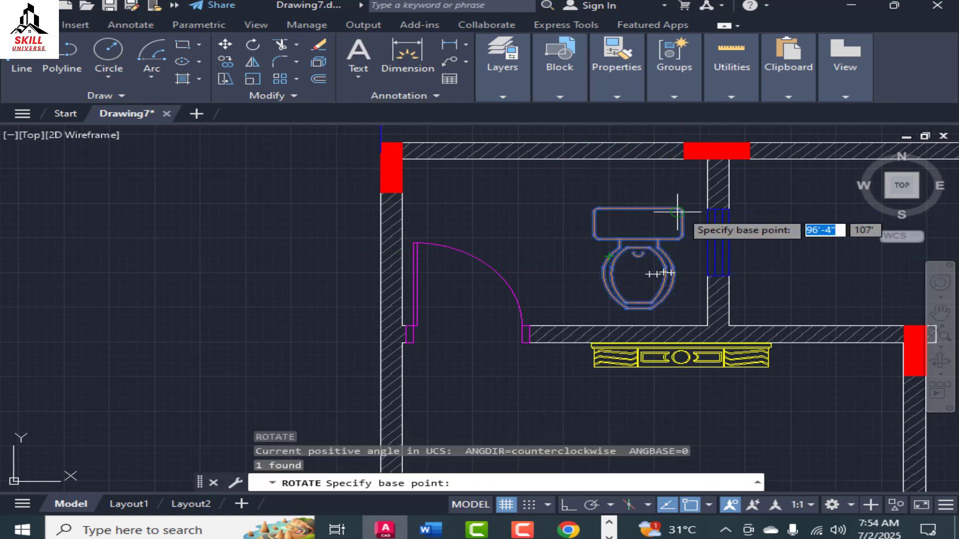
Rotate the copied toilet a quarter turn clockwise and set its tank against the partition wall with the ventilator.
click(677, 213)
click(676, 225)
click(677, 213)
scroll(475, 257, down, 8)
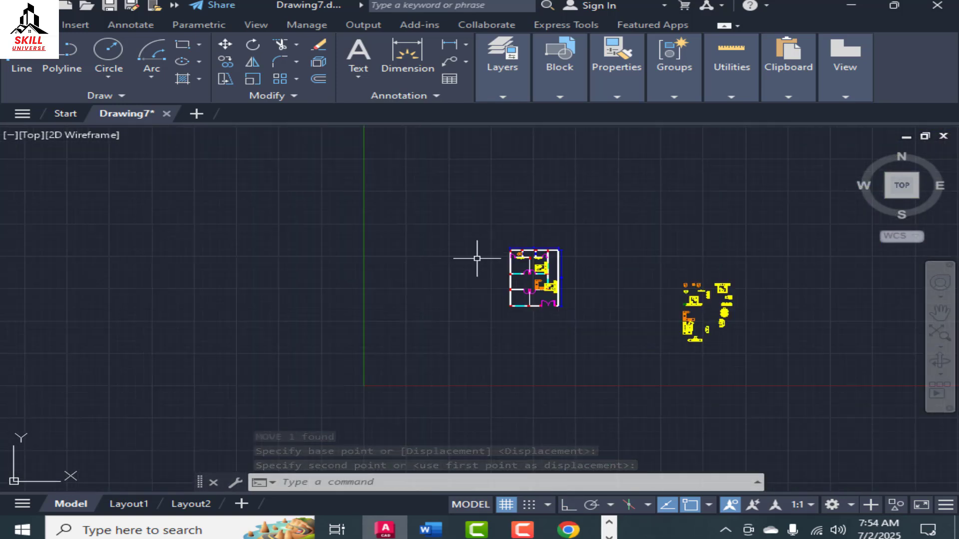
Copy the washbasin block into both bathrooms, against the outer wall above each door.
scroll(681, 261, up, 4)
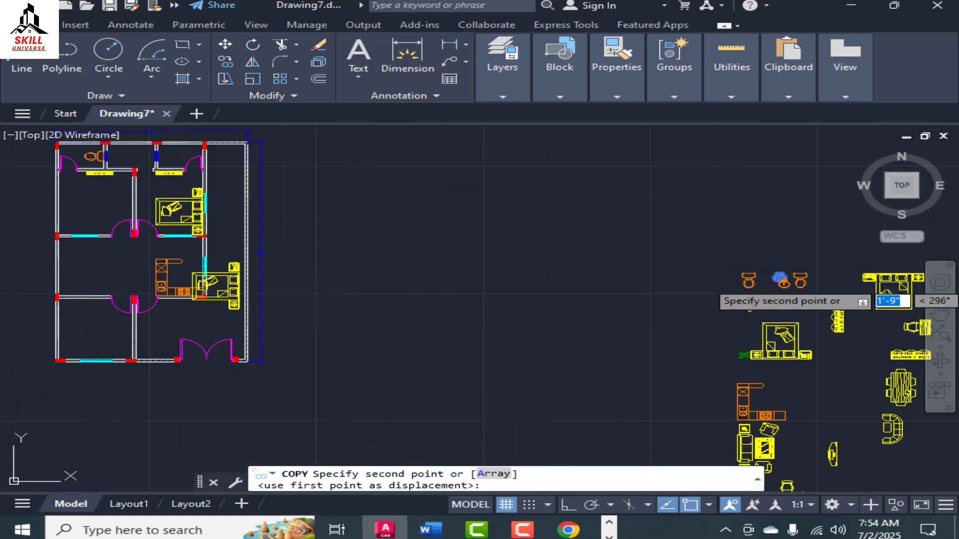
scroll(56, 142, up, 10)
click(275, 210)
scroll(350, 225, down, 3)
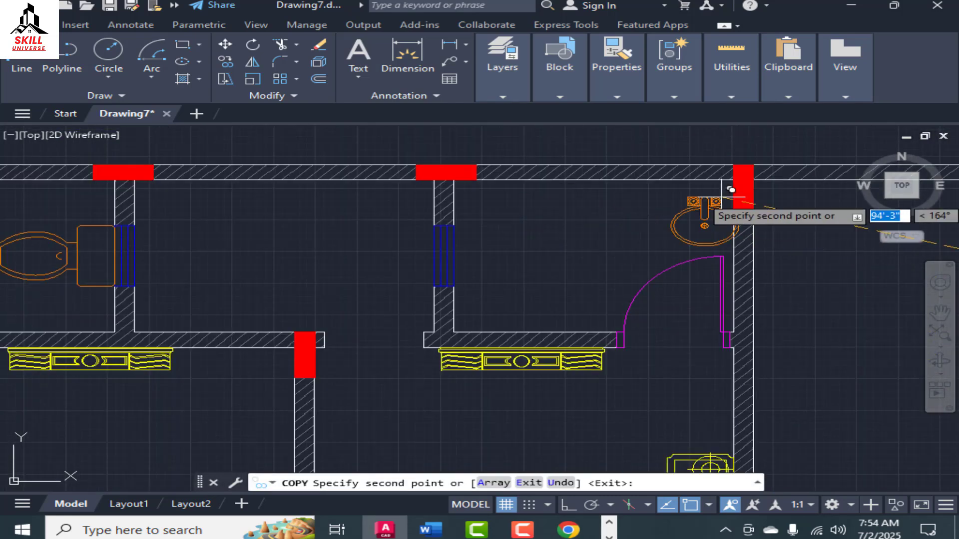
click(703, 180)
scroll(564, 245, down, 2)
key(Escape)
Mirror the upper-left bathroom's toilet about a vertical line along the partition wall, keeping the source object.
click(245, 250)
text(m)
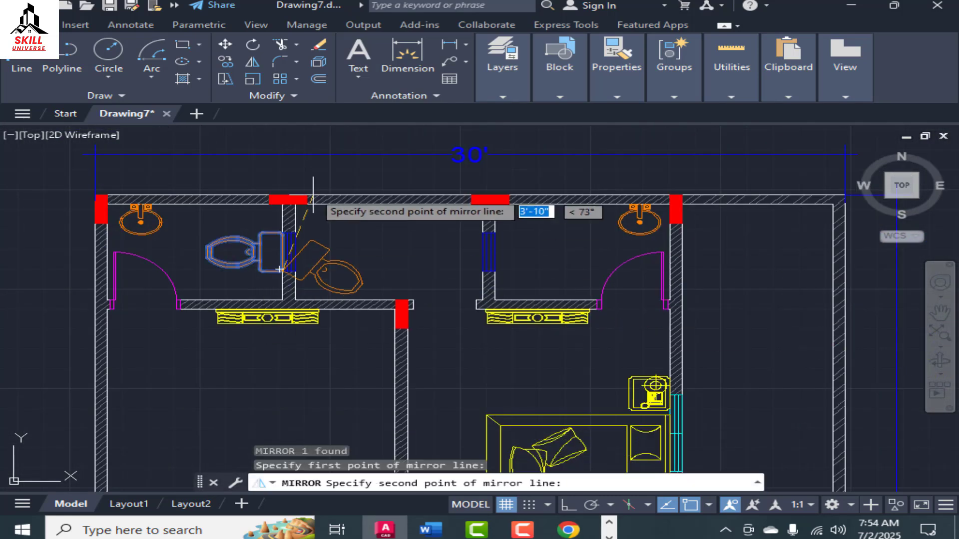
click(300, 172)
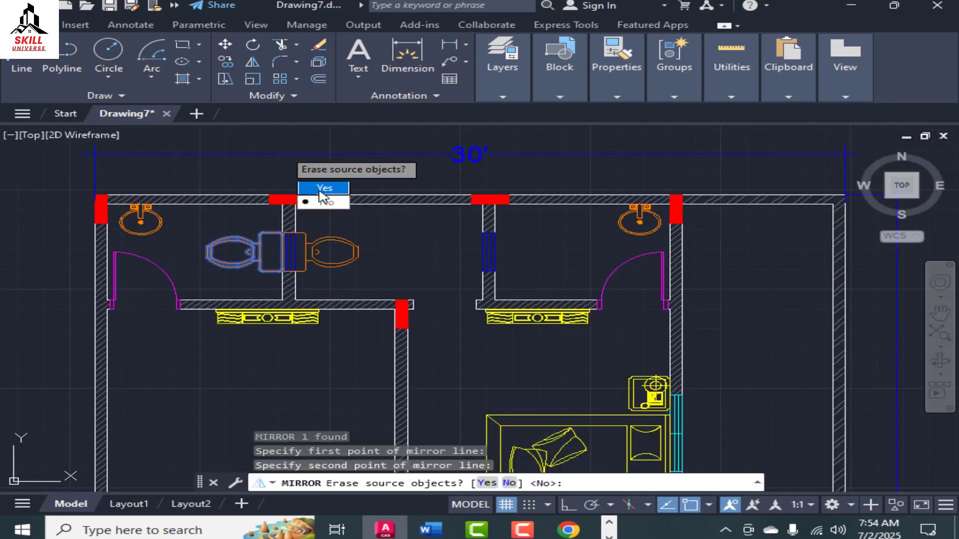
key(Return)
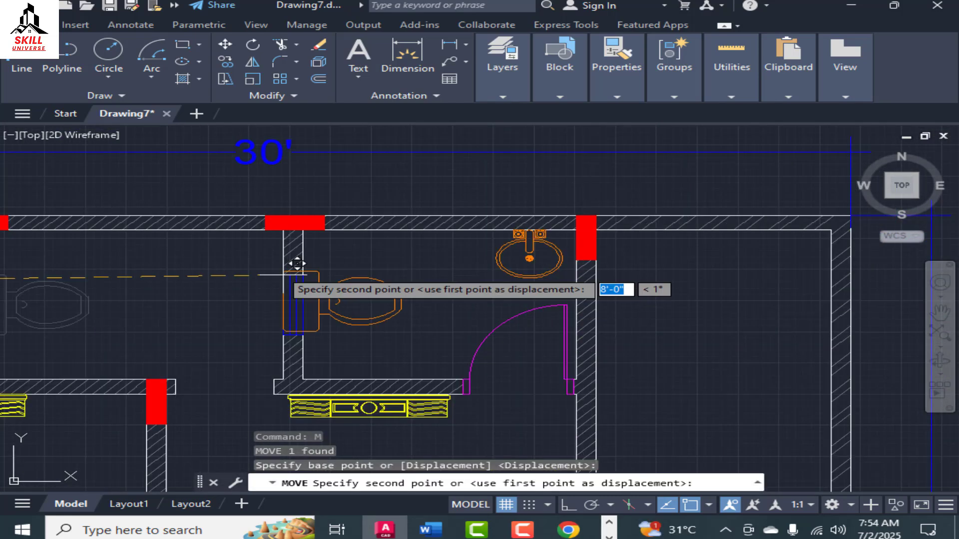
Move the mirrored toilet into the other bathroom, with its tank against the partition wall at the ventilator.
click(297, 264)
scroll(297, 264, up, 3)
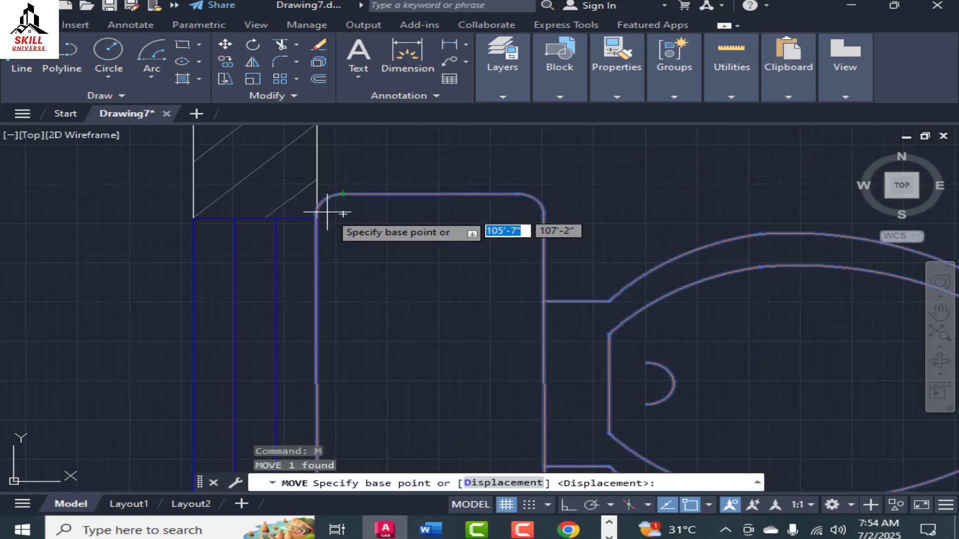
click(332, 210)
scroll(328, 386, down, 4)
click(410, 312)
scroll(410, 313, down, 6)
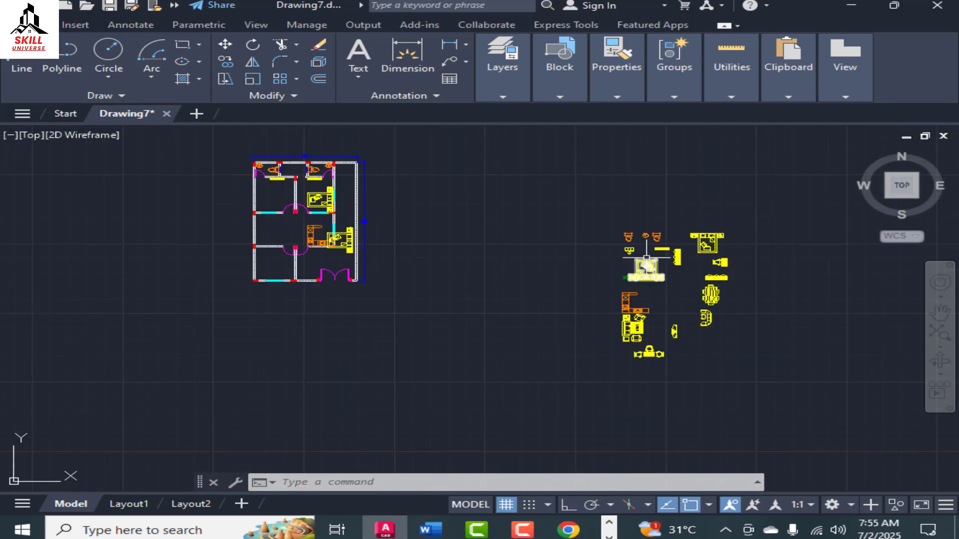
Erase the leftover bed block overlapping the kitchen and its window wall.
scroll(554, 287, up, 3)
text(cify second point or [Array)
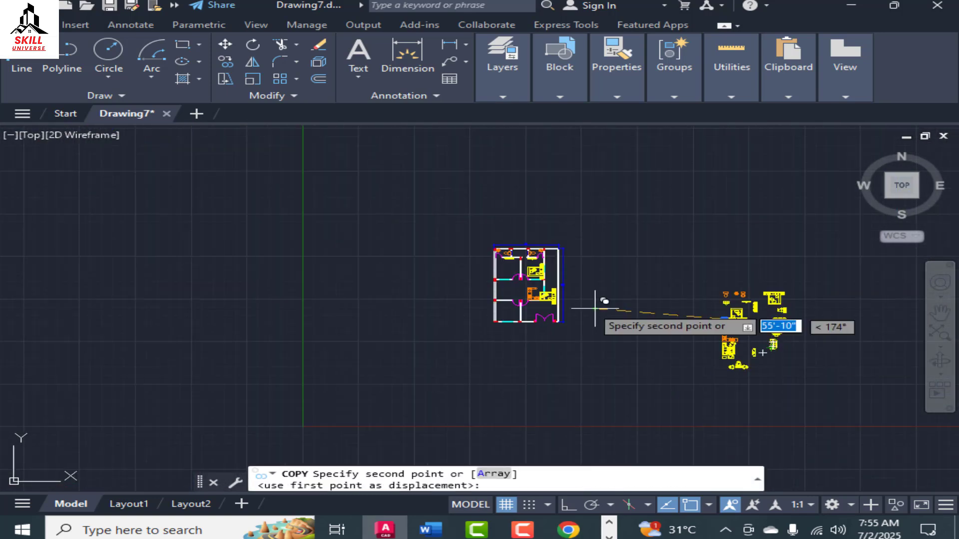
scroll(599, 306, up, 4)
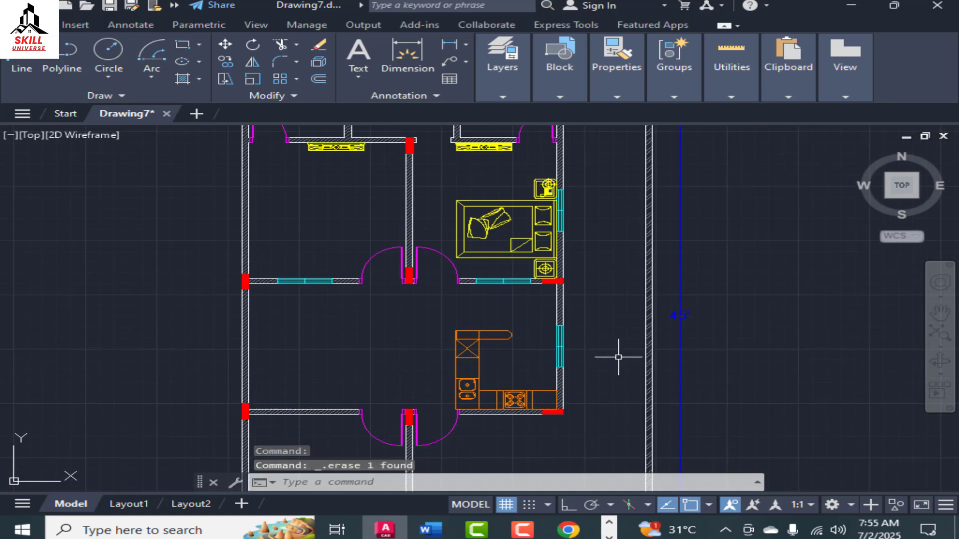
scroll(618, 357, down, 7)
scroll(646, 319, up, 4)
click(645, 317)
key(Escape)
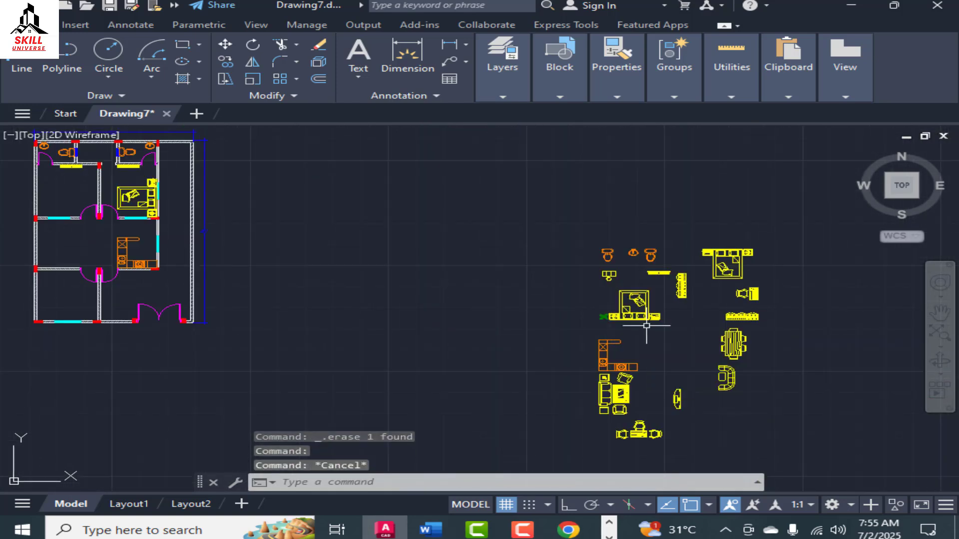
Copy the bed block together with the plant from the furniture set to beside the upper-left bedroom.
click(591, 305)
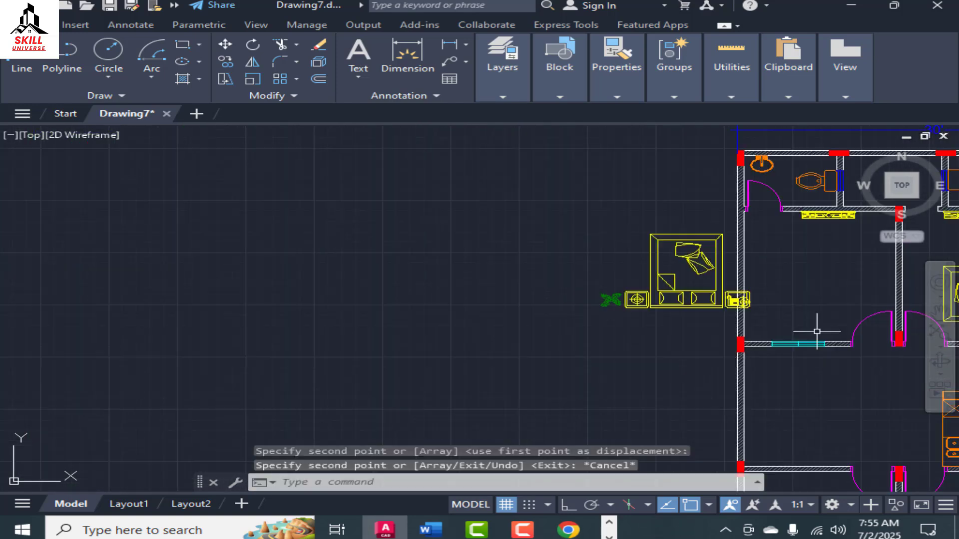
scroll(378, 278, up, 3)
key(Escape)
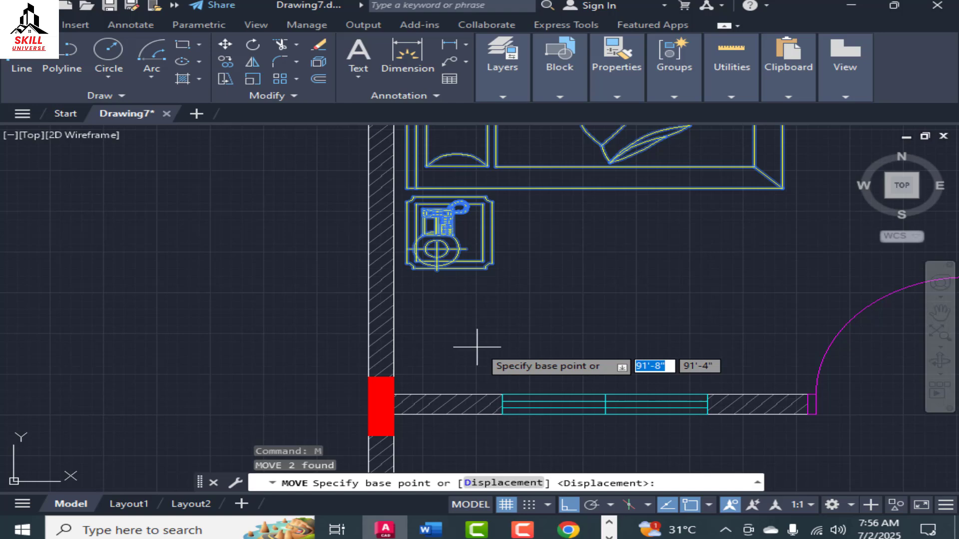
Move the rotated bed and plant down the upper-left bedroom's outer wall, with the lower nightstand against the bottom wall.
click(418, 279)
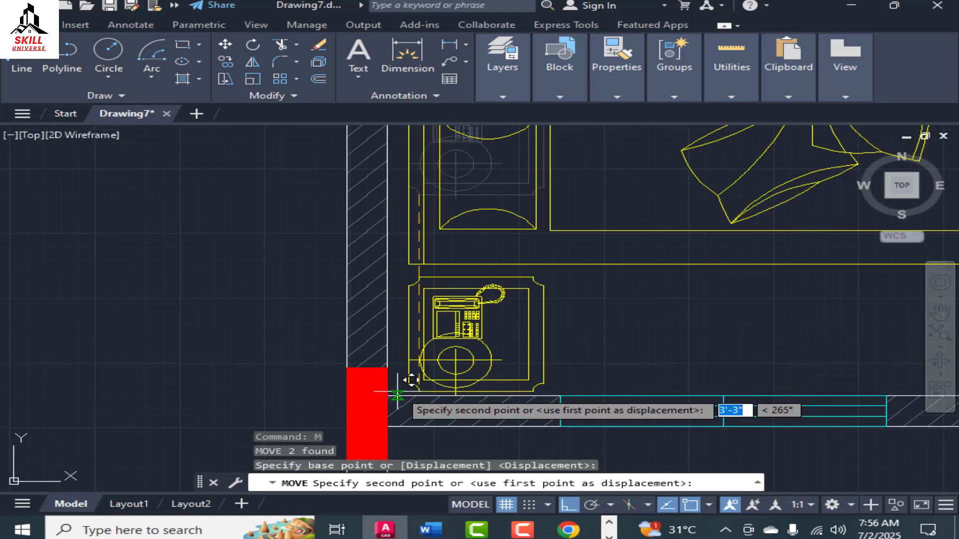
click(407, 381)
scroll(493, 401, up, 3)
key(Escape)
scroll(421, 279, down, 9)
middle_drag(698, 368, 672, 348)
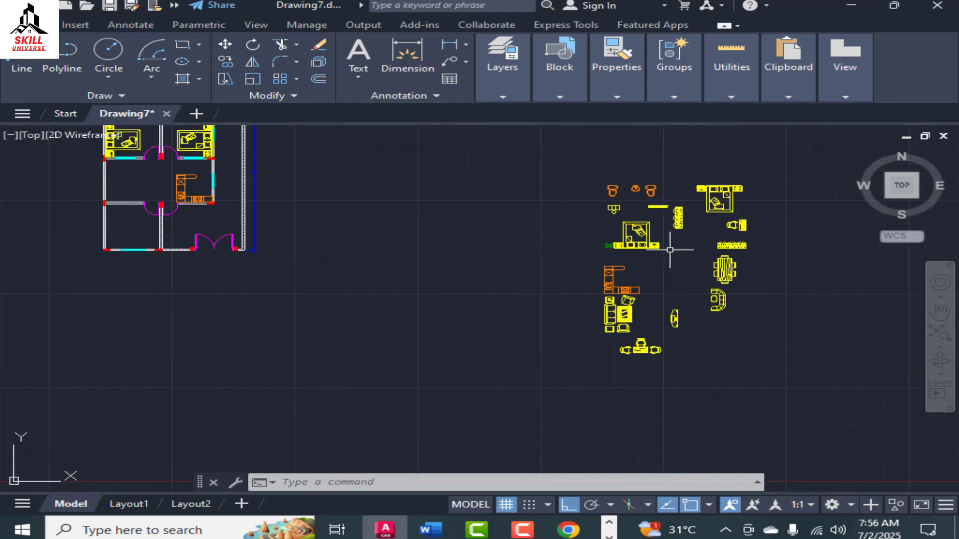
Move the vertical wardrobe from the furniture set against the upper-left bedroom's side of the central partition wall.
scroll(671, 225, up, 3)
click(671, 220)
click(676, 202)
scroll(671, 225, down, 3)
middle_drag(171, 189, 186, 172)
scroll(172, 173, up, 7)
click(271, 173)
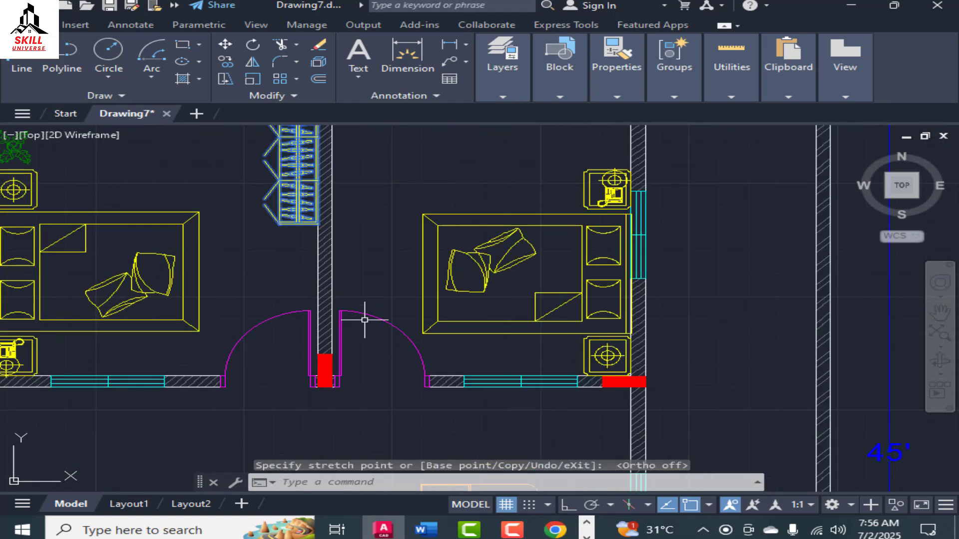
Rotate the horizontal wardrobe in the furniture set a quarter turn clockwise with Ortho mode on.
middle_drag(364, 319, 338, 235)
scroll(338, 236, down, 8)
scroll(739, 294, up, 3)
click(726, 290)
click(740, 287)
text(ro)
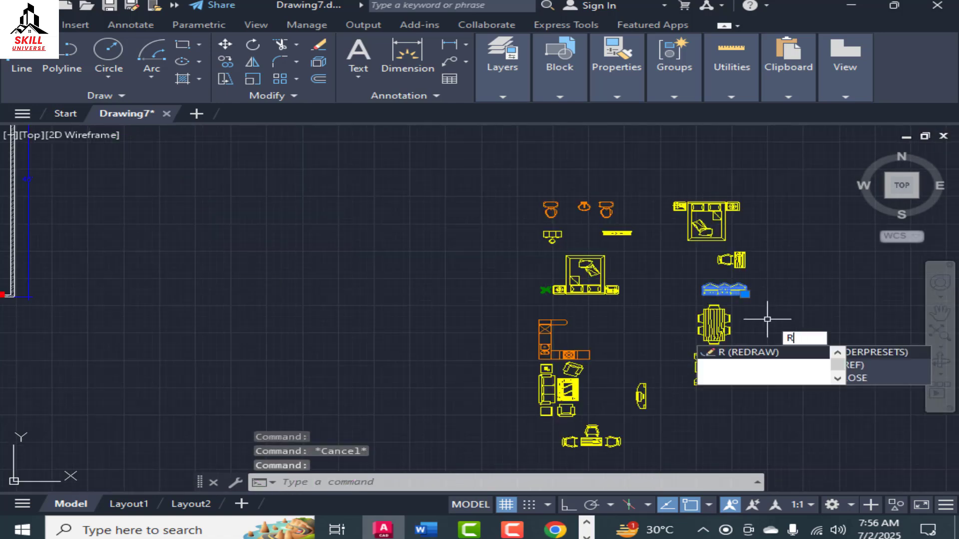
scroll(745, 314, up, 6)
click(753, 234)
key(F8)
click(772, 294)
scroll(741, 315, down, 4)
Move the rotated wardrobe against the central partition wall in the bedroom above the kitchen, back to back with the other wardrobe.
click(748, 280)
click(742, 283)
scroll(210, 230, up, 7)
click(219, 237)
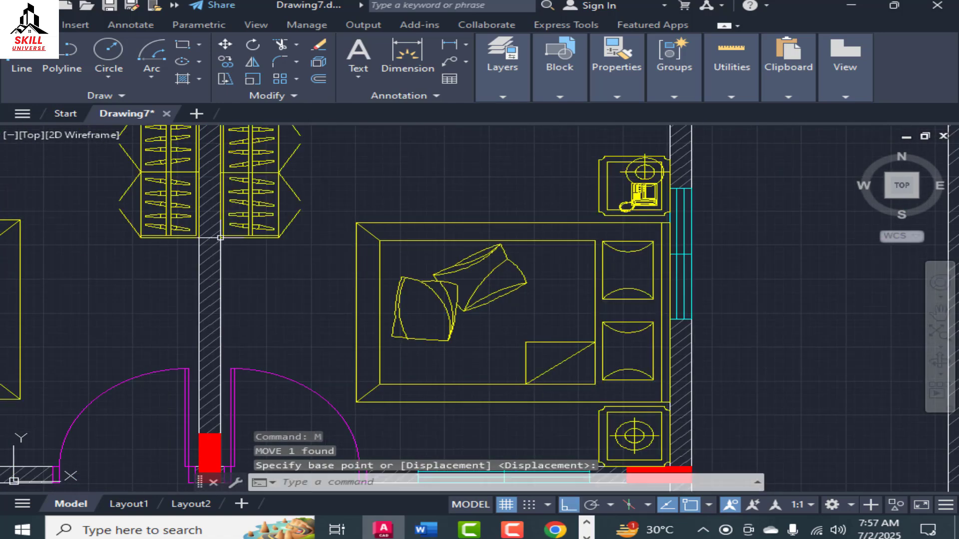
Slide the wardrobe in the bedroom above the kitchen down along the partition wall, closer to the door.
click(286, 246)
click(268, 261)
click(269, 322)
key(Escape)
scroll(479, 236, down, 3)
scroll(403, 249, up, 2)
click(391, 231)
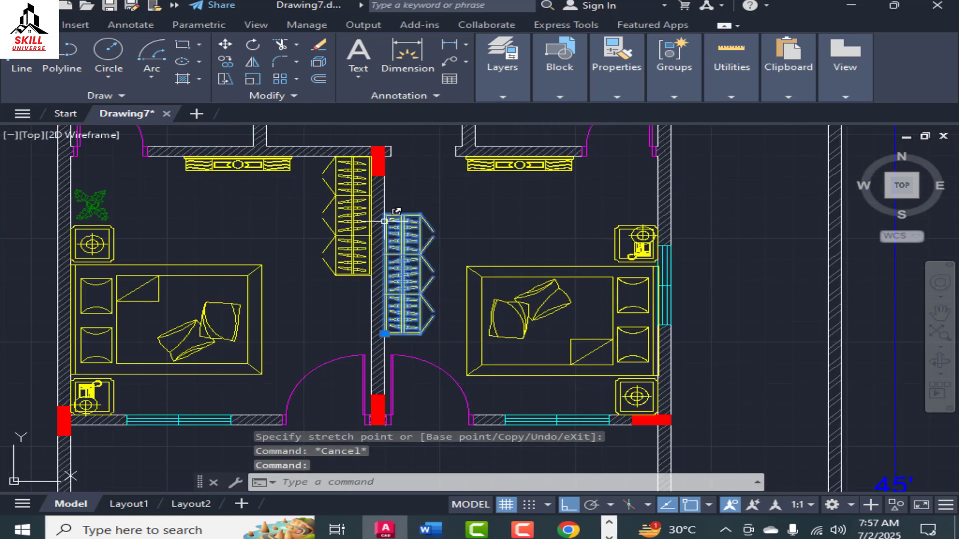
Move the dressing table with its round stool from the furniture set to just below the upper wall of the lower-left room.
scroll(479, 243, down, 4)
scroll(680, 295, up, 2)
scroll(574, 295, down, 1)
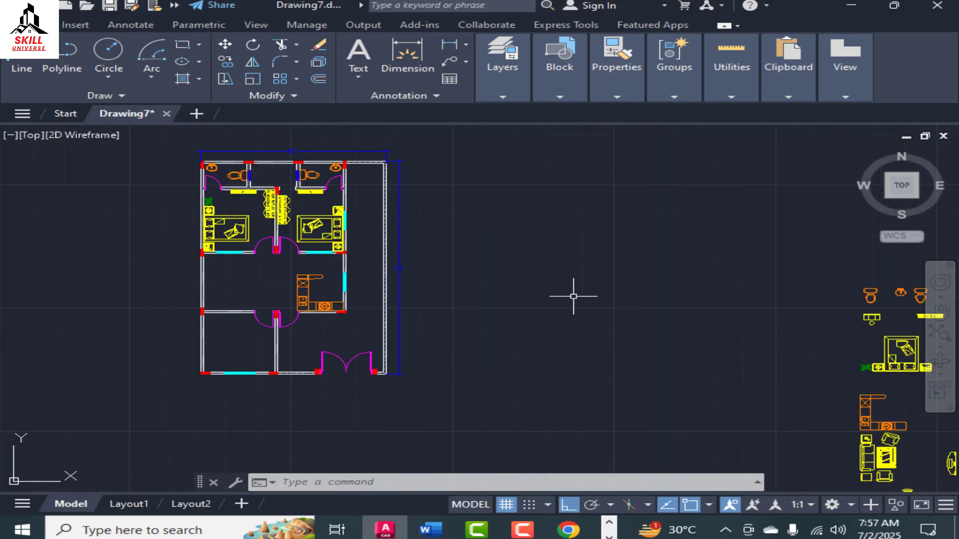
scroll(666, 277, up, 3)
click(666, 277)
click(703, 257)
scroll(699, 269, down, 4)
click(356, 364)
key(Escape)
Rotate the dressing table a quarter turn and place it against the upper-left bedroom's partition wall, just below the wardrobe.
scroll(352, 379, up, 5)
click(352, 342)
text(ro)
key(Return)
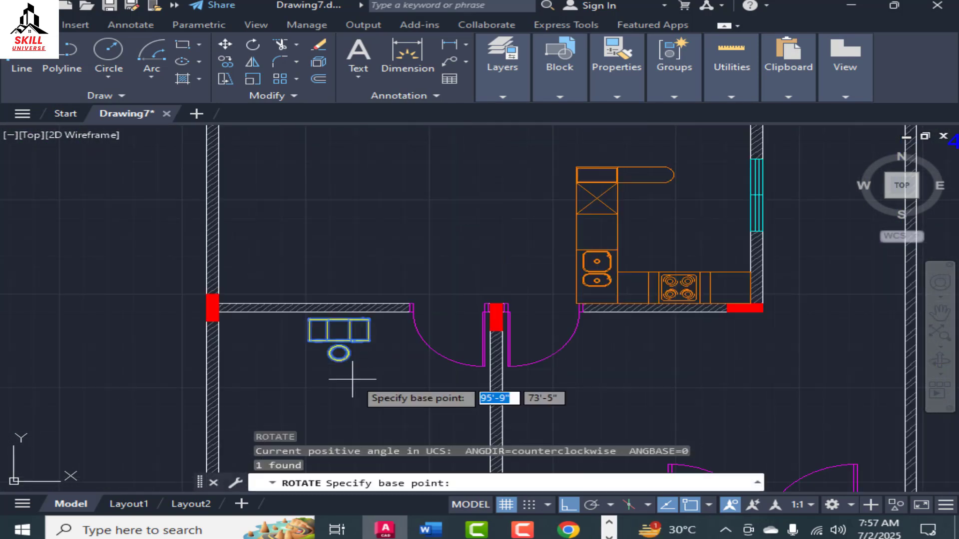
scroll(395, 341, up, 6)
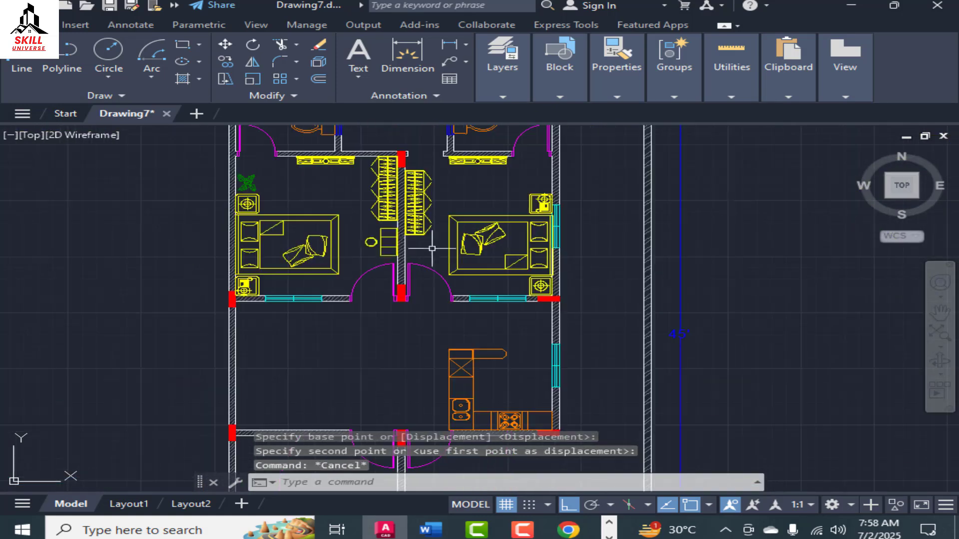
Move the sofa set with rug, armchairs and side tables from the furniture set into the lower-left room.
scroll(432, 248, down, 5)
scroll(675, 279, up, 2)
click(764, 304)
click(724, 339)
text(m)
key(Return)
click(706, 353)
scroll(653, 360, down, 2)
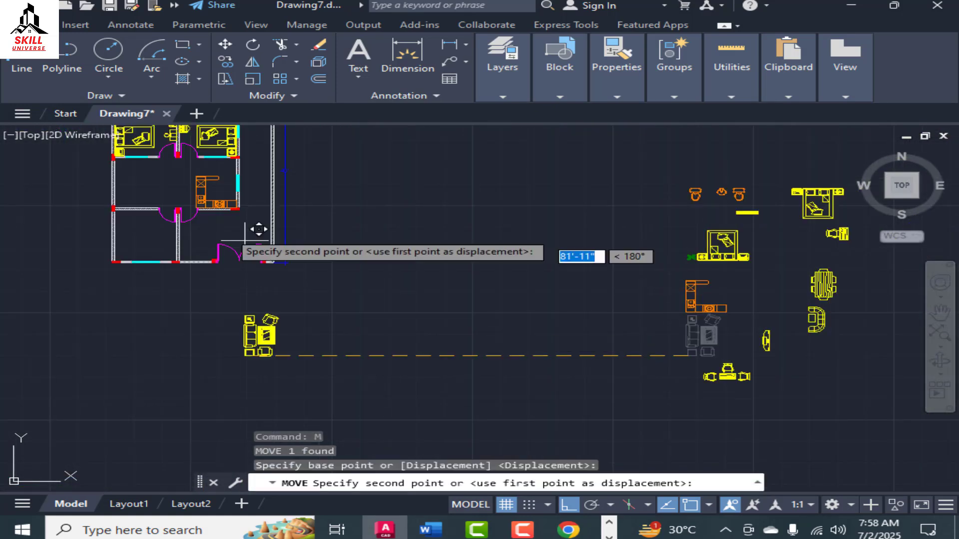
scroll(24, 185, up, 4)
click(255, 361)
Align the sofa's back flush with the inner face of the lower-left room's left exterior wall.
scroll(276, 328, up, 4)
click(229, 320)
text(M)
text(m)
scroll(216, 362, up, 5)
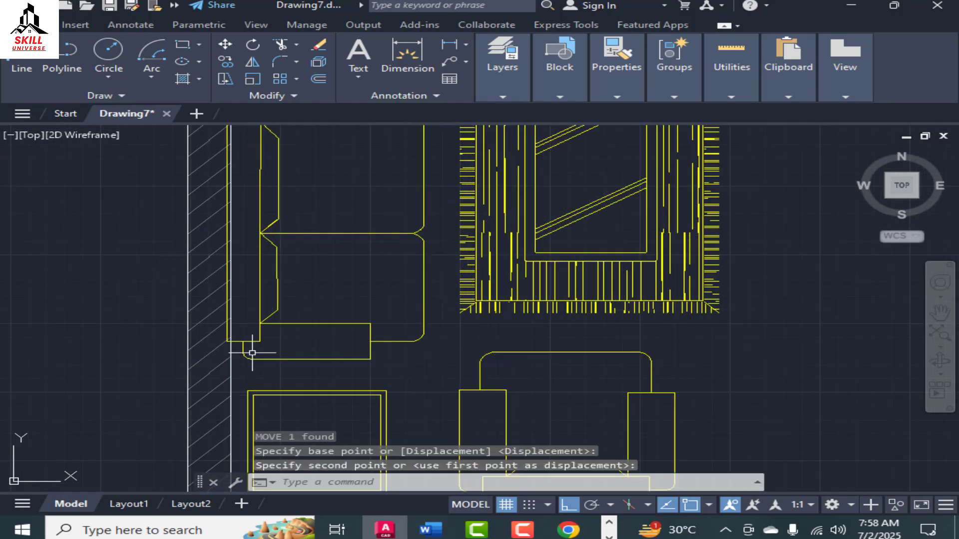
scroll(246, 349, up, 5)
click(208, 336)
text(,)
key(Escape)
text(m)
scroll(290, 302, down, 7)
scroll(294, 328, down, 5)
scroll(309, 230, up, 3)
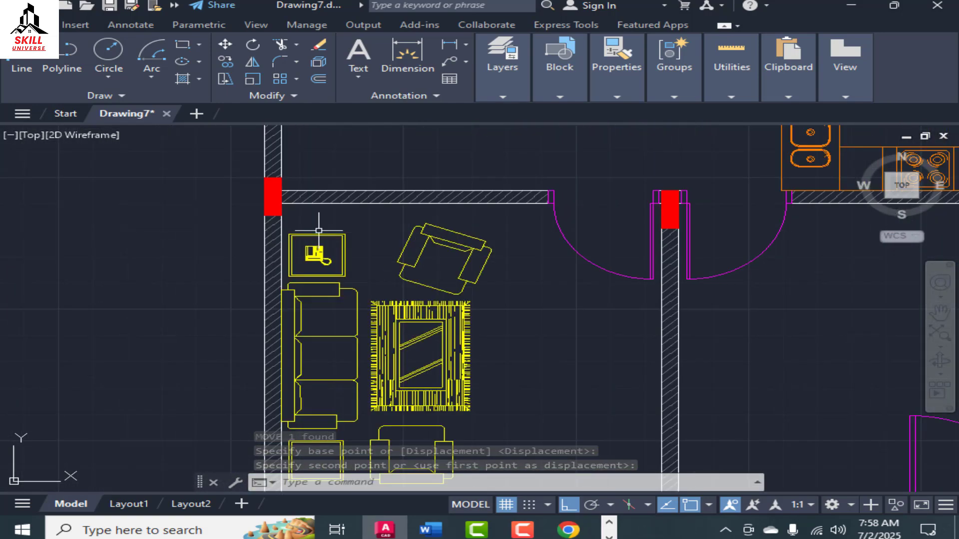
Adjust the sofa set's vertical position so the tilted armchair sits just below the lower-left room's upper wall.
key(Return)
click(291, 200)
click(291, 134)
click(443, 233)
text(m)
click(449, 185)
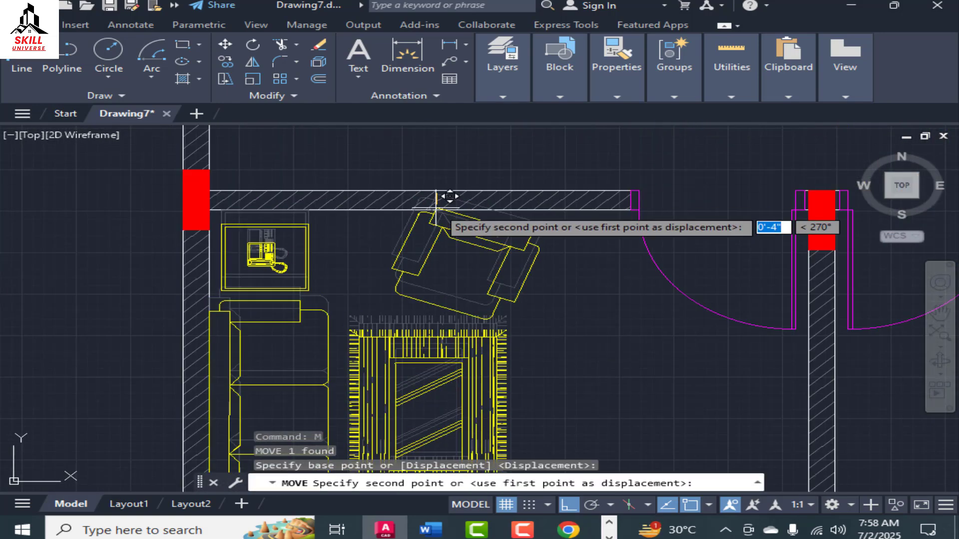
click(450, 198)
Copy the plant block into the lower-left corner of the living room, below the side table.
scroll(364, 245, down, 7)
scroll(379, 340, down, 5)
scroll(378, 219, up, 5)
click(336, 195)
text(co)
click(336, 195)
scroll(444, 195, down, 5)
scroll(450, 305, up, 5)
click(331, 325)
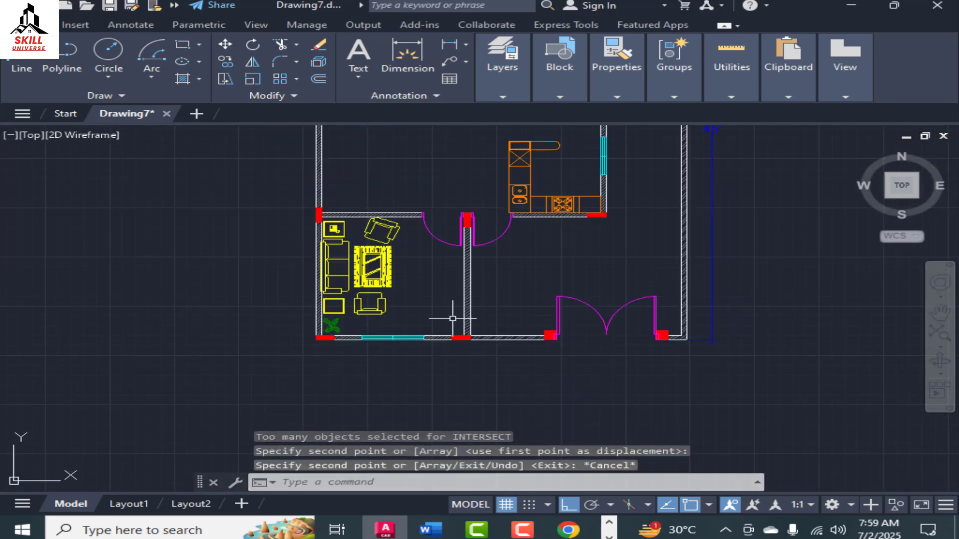
Copy the six-seat dining table from the furniture set into the room across from the kitchen.
scroll(795, 360, down, 3)
click(836, 300)
click(776, 331)
text(co)
click(792, 319)
scroll(172, 232, up, 5)
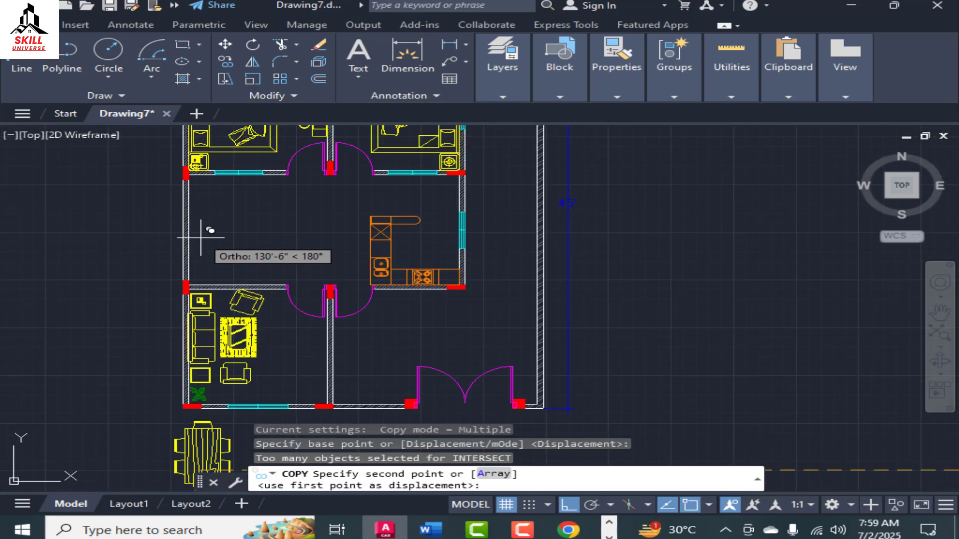
click(229, 228)
key(Escape)
Rotate the dining table a quarter turn to lie horizontally and place it near the dining room's upper-left corner.
scroll(250, 255, up, 2)
click(288, 307)
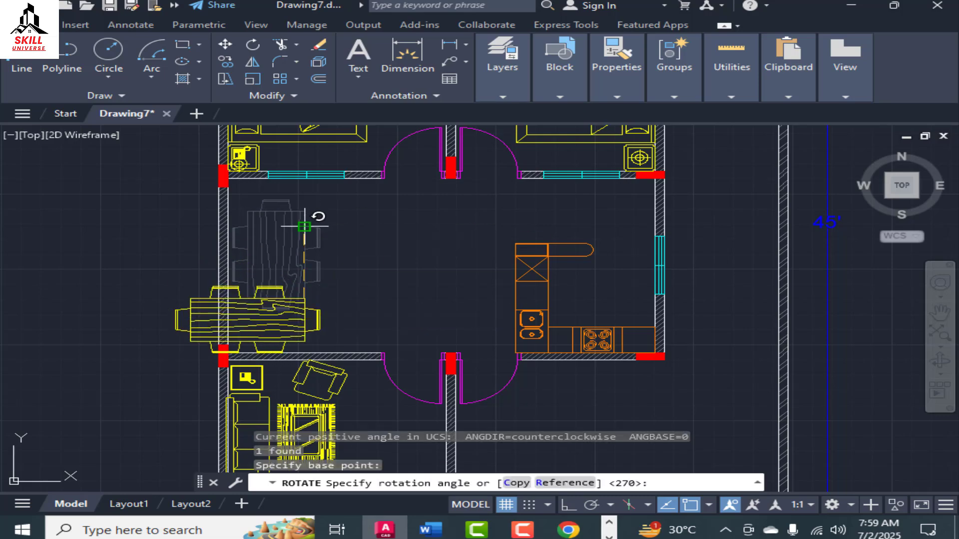
click(304, 223)
click(257, 319)
click(248, 319)
click(314, 215)
Copy the small table with three chairs from the furniture set to below the dining table.
scroll(303, 197, down, 2)
scroll(343, 261, down, 5)
scroll(728, 390, up, 3)
click(764, 350)
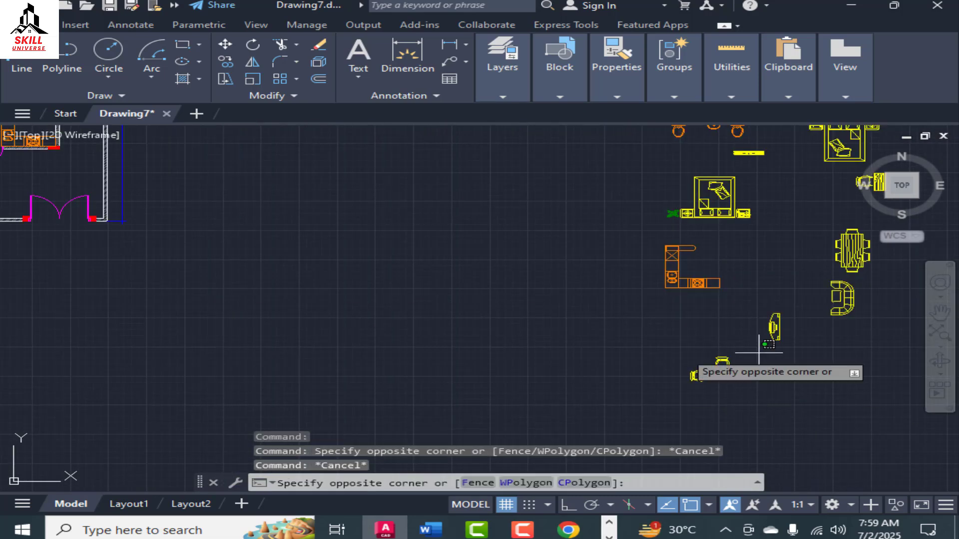
click(669, 397)
text(co)
click(692, 378)
scroll(687, 382, down, 3)
scroll(258, 237, up, 7)
click(106, 235)
key(Escape)
Move the TV unit from the furniture set against the living room's side of the partition wall.
scroll(307, 306, down, 6)
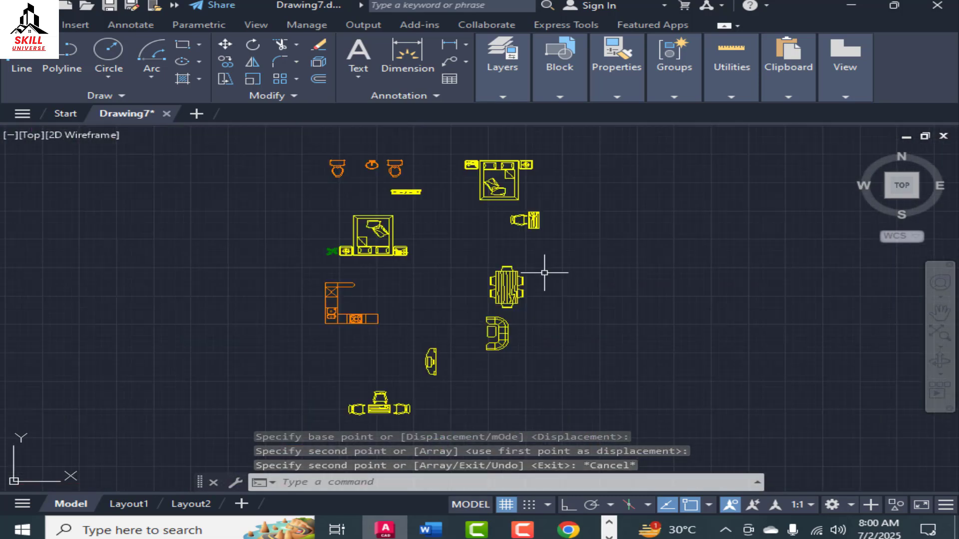
scroll(572, 310, up, 2)
click(571, 310)
text(m)
scroll(583, 296, up, 2)
click(565, 281)
scroll(565, 280, down, 5)
scroll(281, 197, up, 8)
click(281, 197)
scroll(317, 300, down, 7)
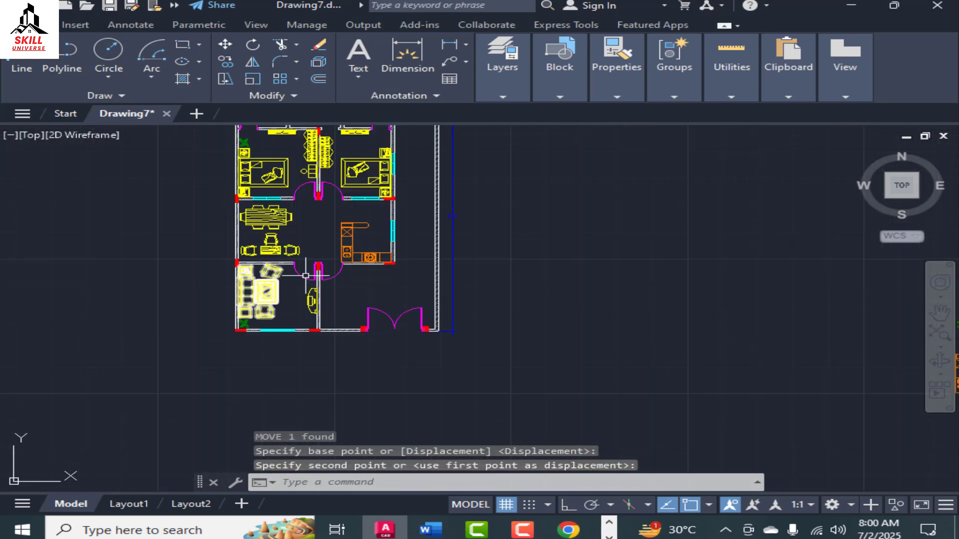
scroll(306, 274, down, 3)
scroll(714, 260, up, 3)
scroll(804, 226, down, 2)
scroll(295, 269, up, 1)
scroll(305, 294, down, 1)
scroll(760, 259, up, 4)
click(764, 295)
click(693, 348)
text(m)
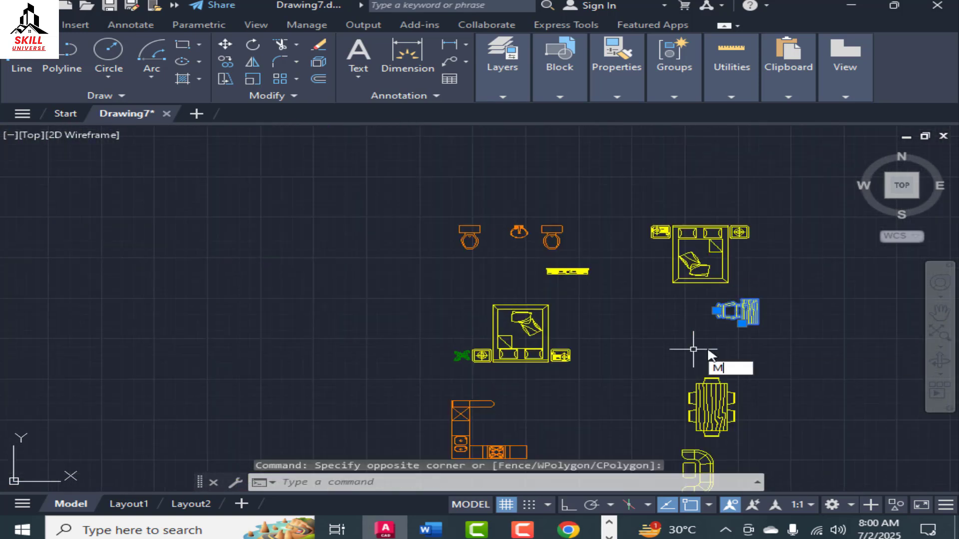
click(712, 312)
scroll(652, 330, down, 10)
scroll(542, 229, up, 5)
key(Escape)
Move the desk and chair from the furniture set into the lower-right part of the living room.
click(651, 227)
click(609, 218)
text(m)
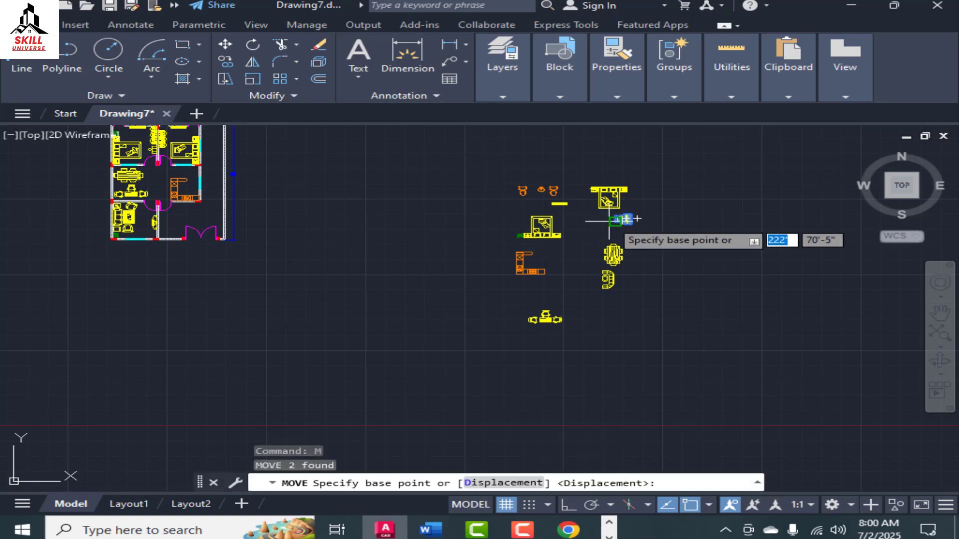
click(614, 220)
click(373, 301)
key(Escape)
Slide the TV unit up along the living room's partition wall by about 1'-1".
click(520, 231)
click(510, 196)
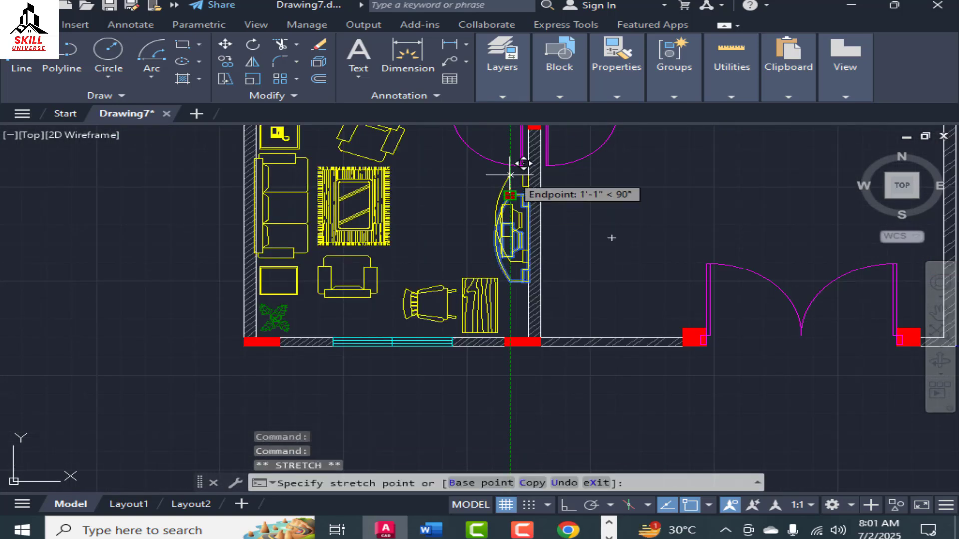
text(O)
click(498, 278)
key(Escape)
key(Escape)
Rotate the desk and chair a quarter turn clockwise with Ortho on and move them against the living room's lower wall by the window.
click(475, 319)
click(442, 304)
text(RO)
click(498, 278)
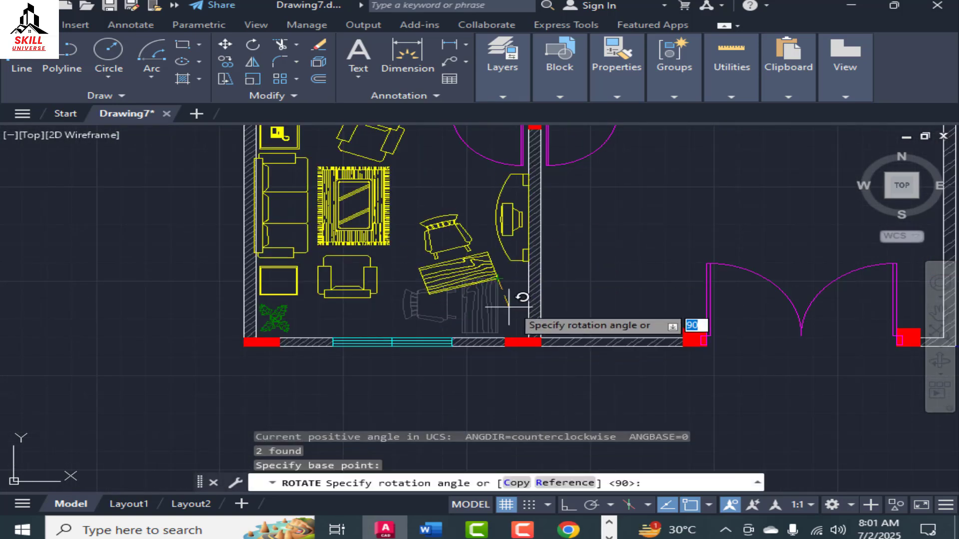
key(F8)
key(Escape)
text(m)
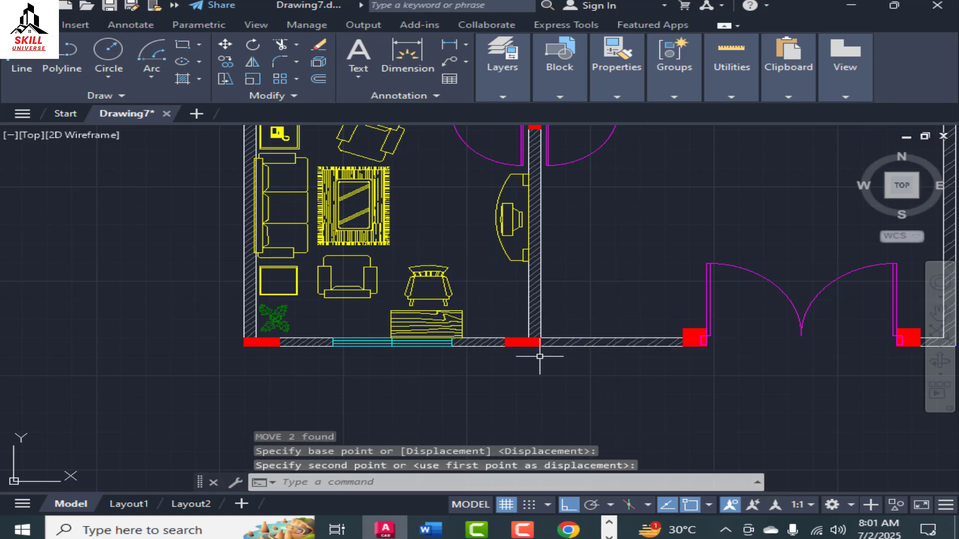
Copy the living room's corner plant to the room's lower-right corner beside the desk.
scroll(405, 243, down, 2)
click(327, 287)
text(CO)
click(330, 287)
click(470, 287)
key(Escape)
scroll(260, 312, down, 6)
scroll(313, 273, up, 4)
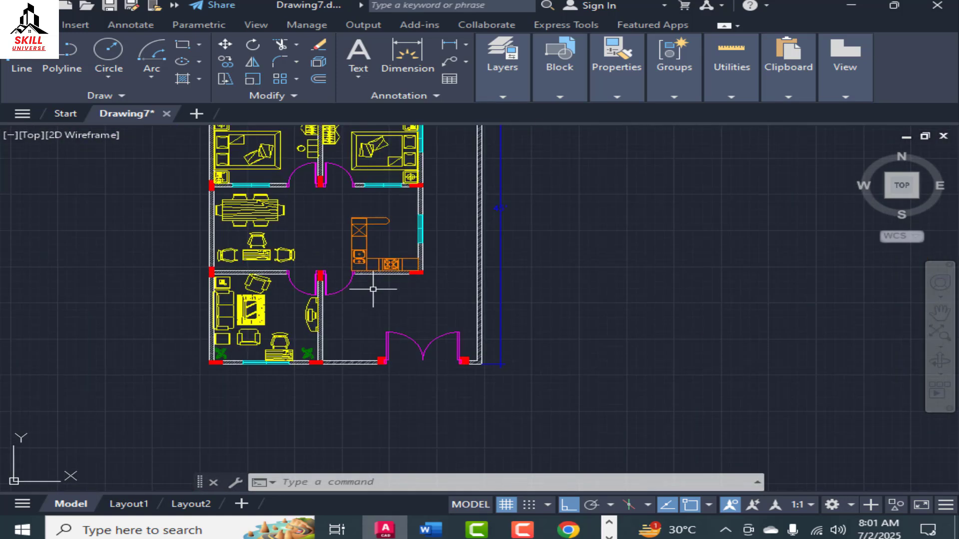
Delete all leftover furniture blocks outside the floor plan and bring the finished plan into view.
scroll(399, 296, down, 4)
click(844, 245)
click(689, 410)
key(Delete)
scroll(780, 362, up, 2)
middle_drag(178, 287, 459, 369)
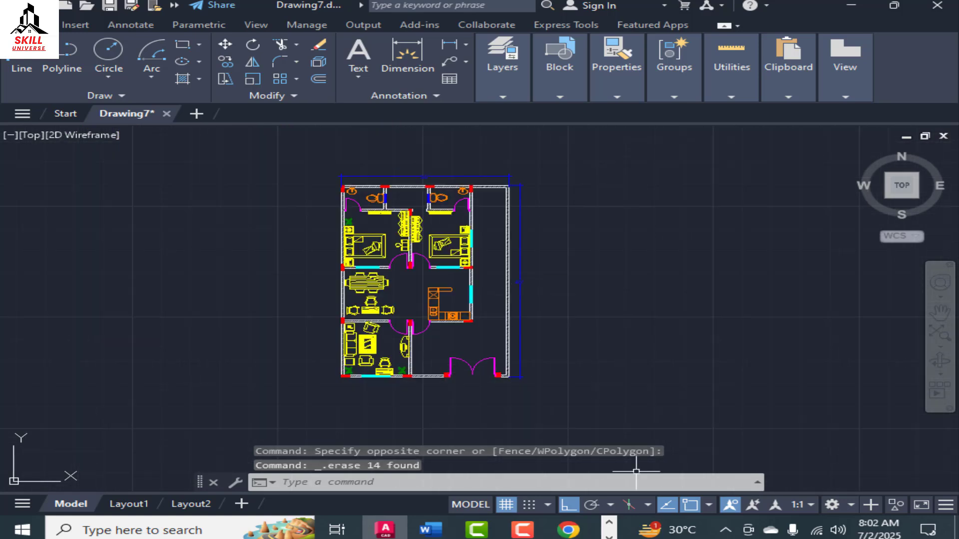
click(522, 530)
click(856, 391)
Review the furnished floor plan, examining the bedrooms, bathrooms, dining area, kitchen, living room and entrance.
scroll(500, 295, up, 3)
scroll(324, 345, down, 3)
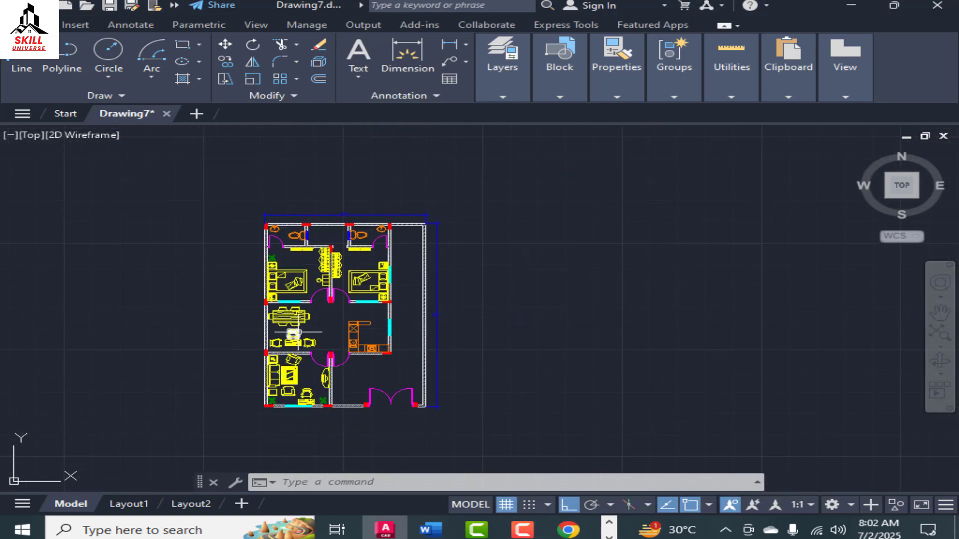
scroll(299, 330, up, 4)
scroll(344, 330, down, 3)
scroll(455, 240, up, 3)
scroll(375, 250, down, 3)
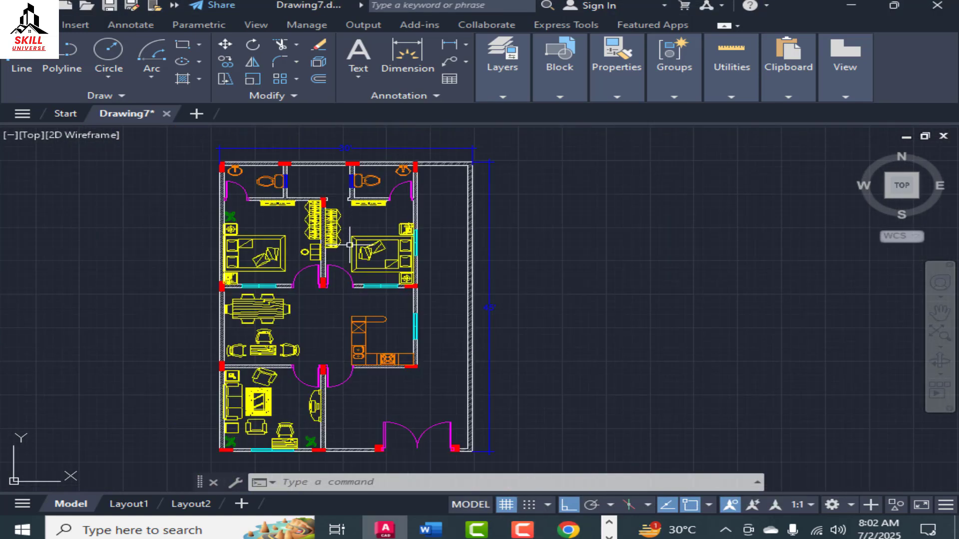
scroll(294, 262, down, 1)
scroll(295, 227, up, 2)
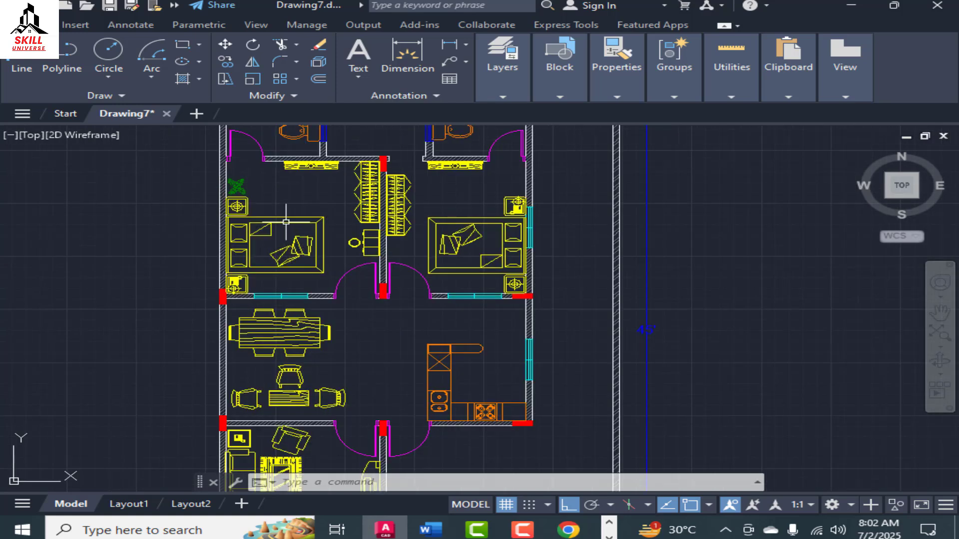
scroll(285, 214, down, 2)
scroll(284, 193, up, 2)
scroll(300, 268, down, 2)
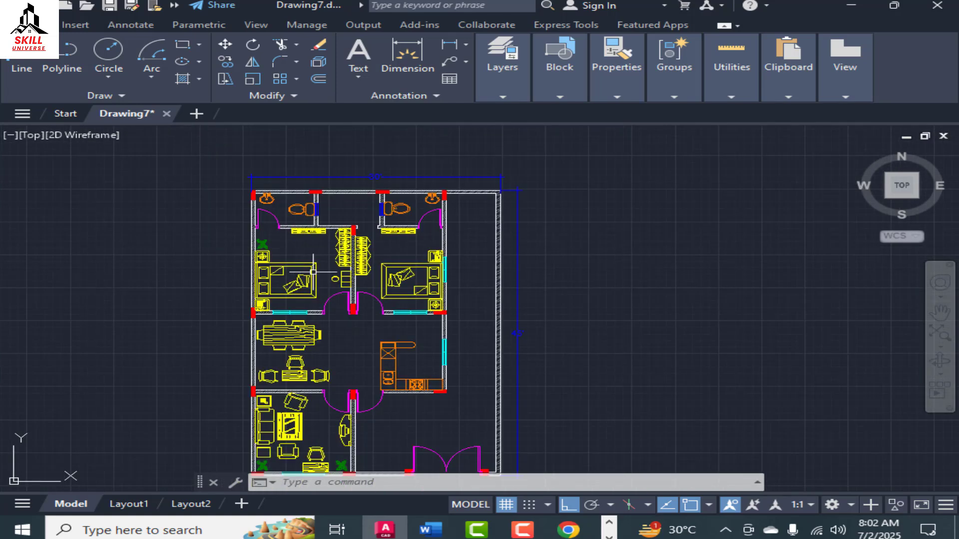
scroll(403, 231, down, 2)
scroll(417, 345, up, 5)
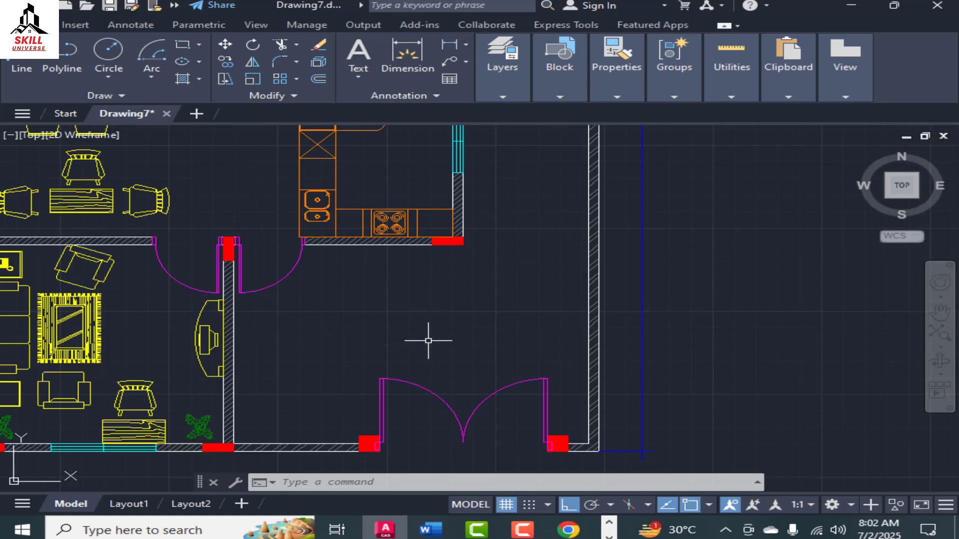
scroll(428, 336, down, 1)
scroll(343, 257, down, 2)
scroll(338, 274, up, 1)
scroll(349, 297, down, 1)
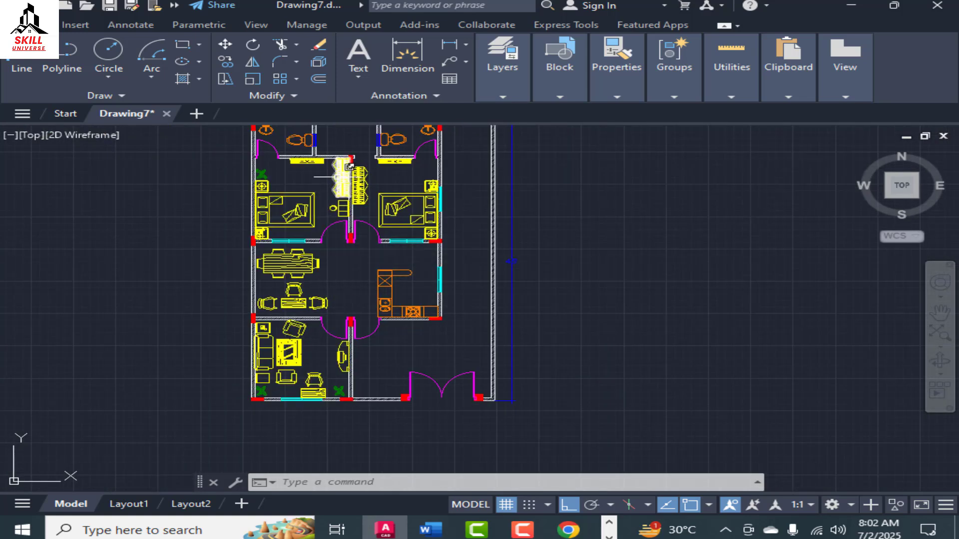
scroll(309, 215, up, 4)
scroll(309, 265, down, 2)
scroll(300, 247, down, 2)
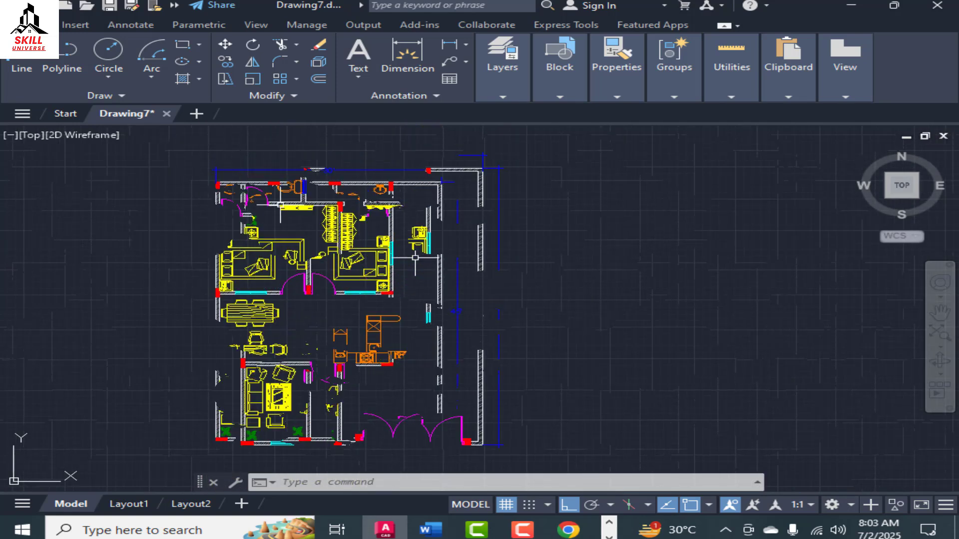
scroll(407, 261, up, 3)
scroll(394, 257, down, 3)
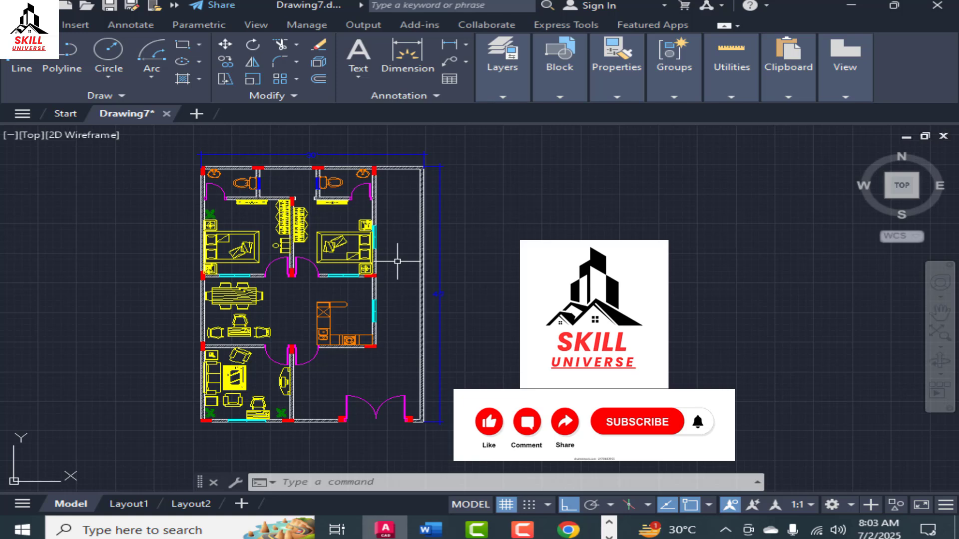
scroll(386, 314, up, 2)
scroll(391, 316, down, 2)
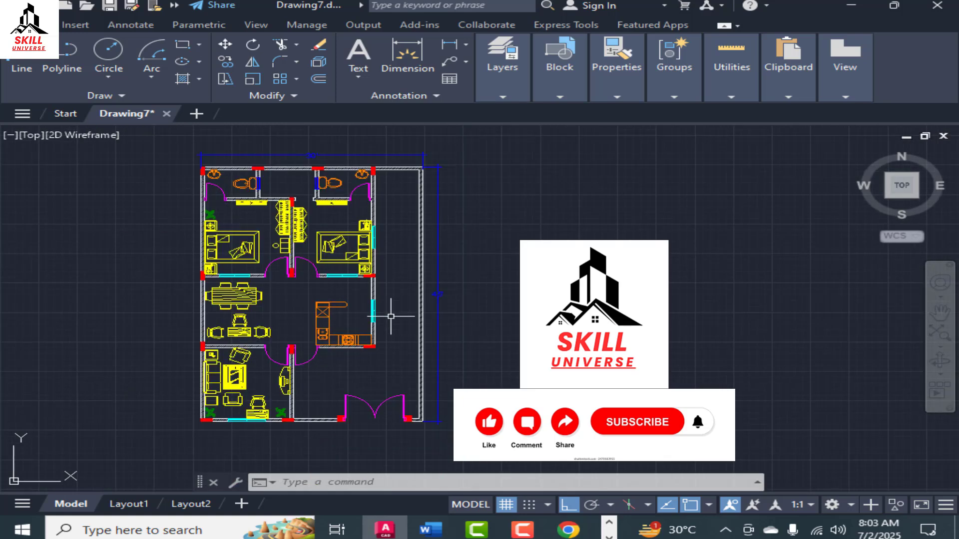